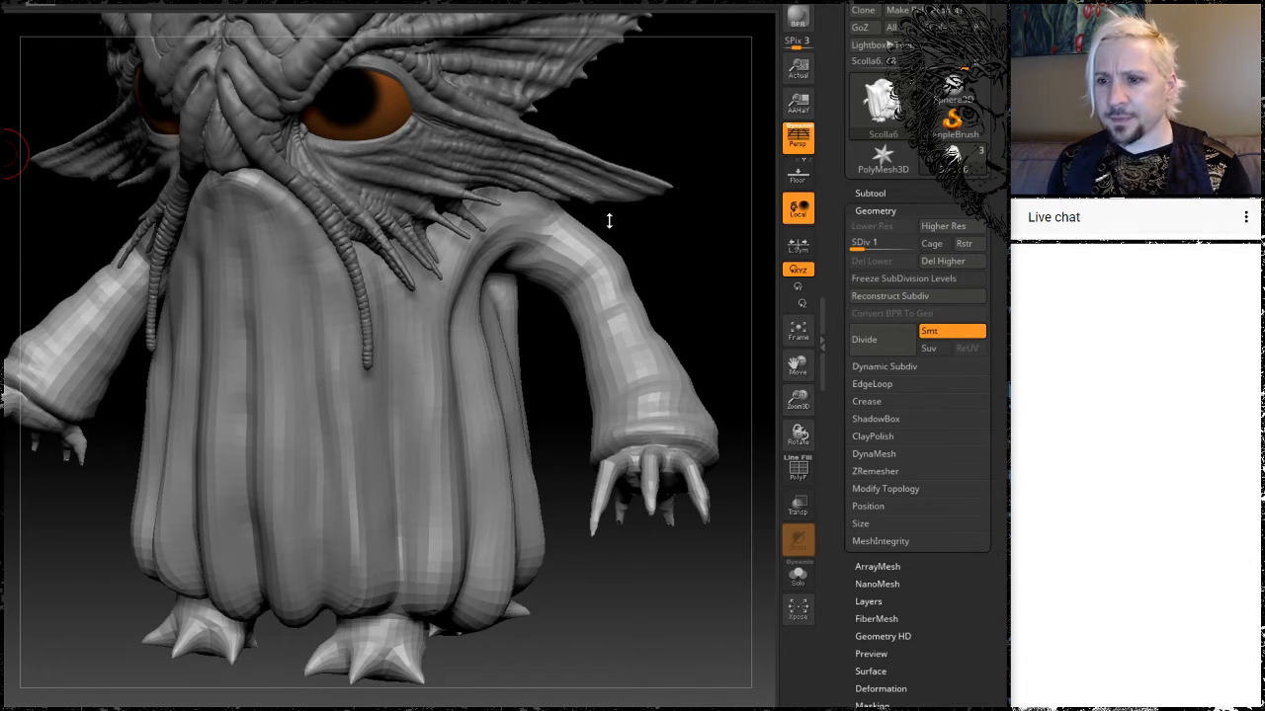
Examine the creature's full figure, including head, fins, robe, hands and feet, from the front and both sides.
{"action": "mouse_move", "coordinate": [678, 115]}
{"action": "left_mouse_down"}
{"action": "mouse_move", "coordinate": [658, 155]}
{"action": "mouse_move", "coordinate": [671, 143]}
{"action": "mouse_move", "coordinate": [652, 120]}
{"action": "left_mouse_up"}
{"action": "left_click_drag", "start_coordinate": [660, 259], "coordinate": [628, 359], "text": "alt"}
{"action": "left_click_drag", "start_coordinate": [617, 438], "coordinate": [559, 360]}
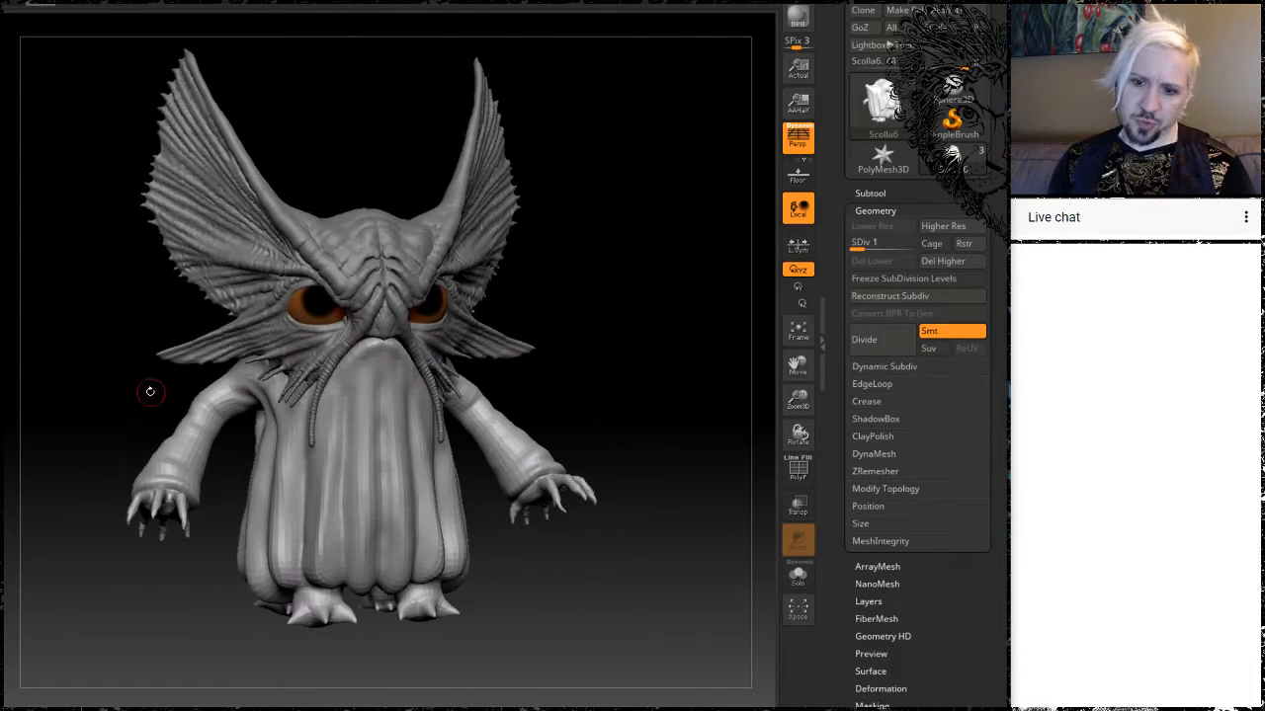
{"action": "left_click_drag", "start_coordinate": [150, 391], "coordinate": [207, 372]}
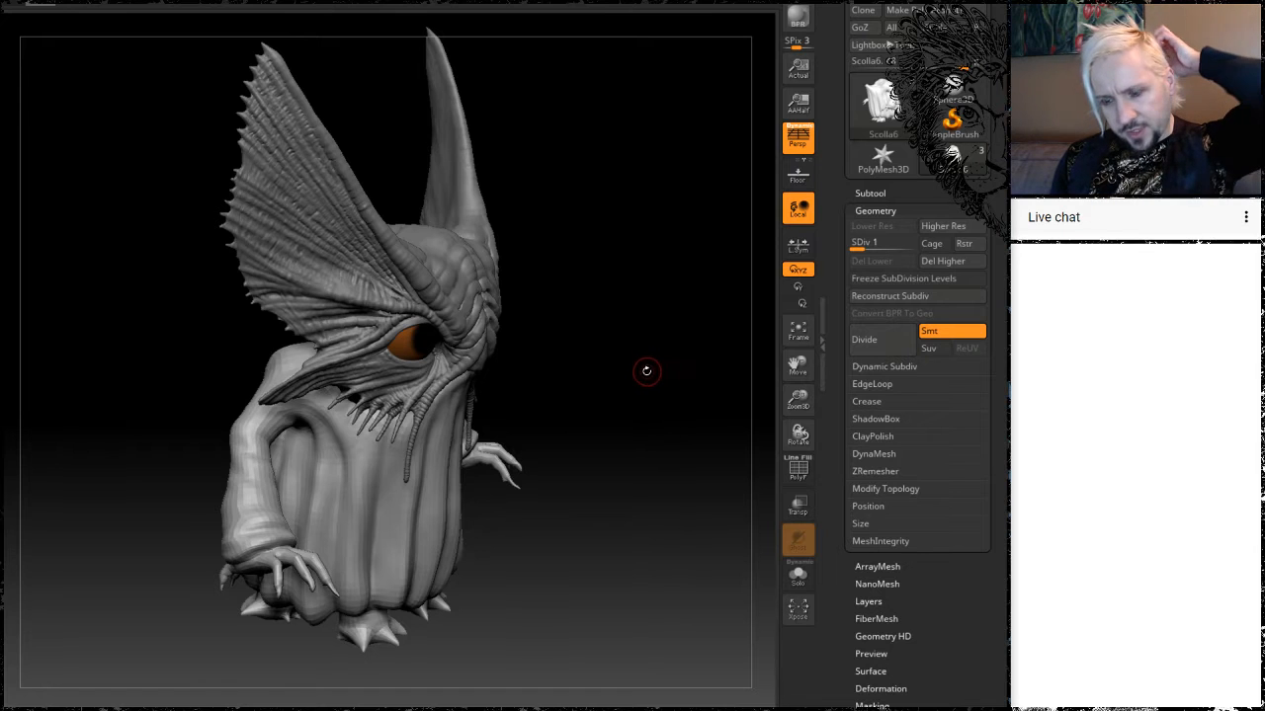
{"action": "left_click_drag", "start_coordinate": [640, 384], "coordinate": [608, 384]}
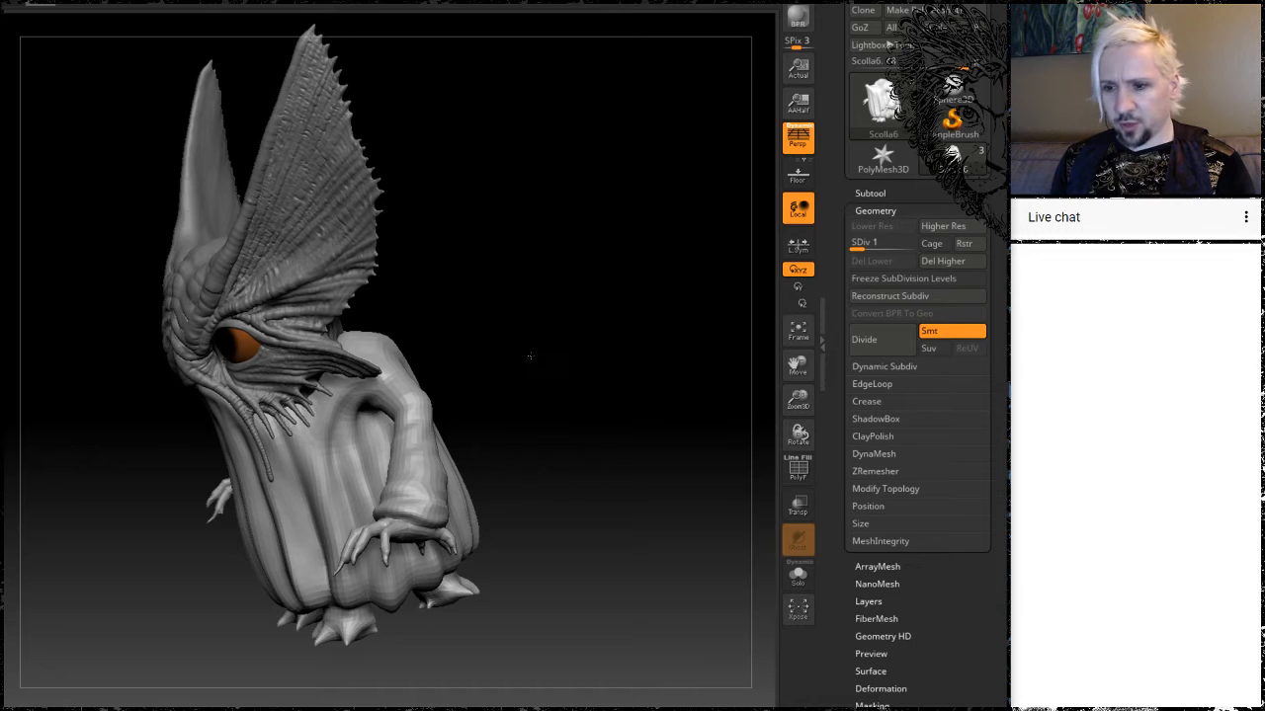
{"action": "left_click_drag", "start_coordinate": [529, 356], "coordinate": [572, 357]}
{"action": "left_click_drag", "start_coordinate": [635, 288], "coordinate": [664, 286]}
{"action": "left_click_drag", "start_coordinate": [609, 369], "coordinate": [657, 369]}
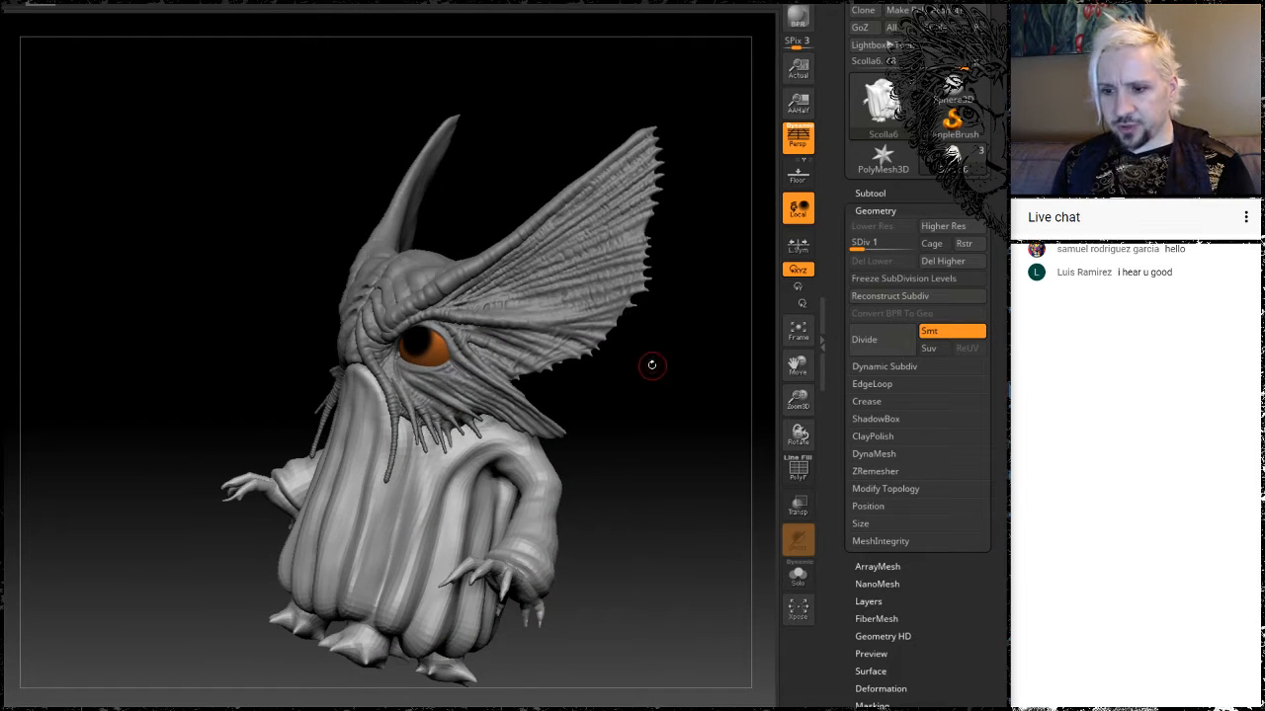
{"action": "left_click_drag", "start_coordinate": [630, 395], "coordinate": [655, 380]}
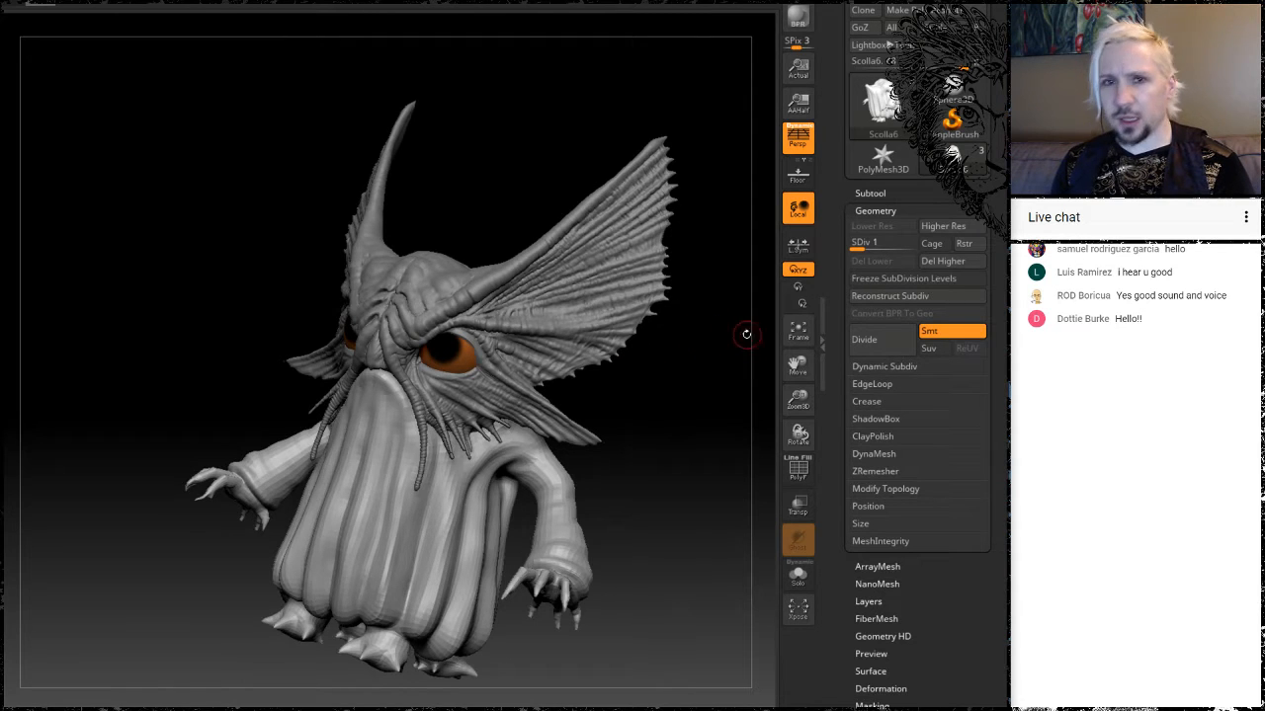
{"action": "left_click_drag", "start_coordinate": [711, 343], "coordinate": [675, 350]}
{"action": "mouse_move", "coordinate": [610, 378]}
{"action": "left_mouse_down"}
{"action": "mouse_move", "coordinate": [671, 362]}
{"action": "mouse_move", "coordinate": [609, 369]}
{"action": "mouse_move", "coordinate": [647, 351]}
{"action": "mouse_move", "coordinate": [636, 335]}
{"action": "left_mouse_up"}
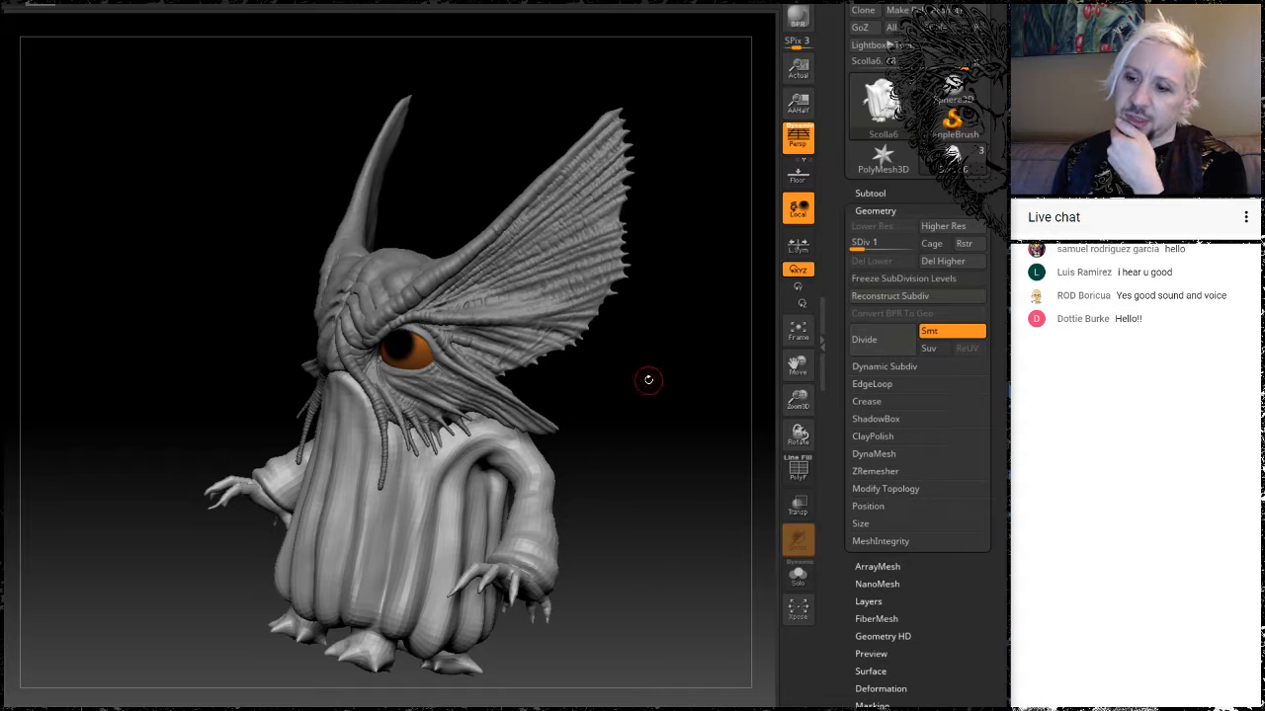
{"action": "mouse_move", "coordinate": [644, 376]}
{"action": "left_mouse_down"}
{"action": "mouse_move", "coordinate": [661, 367]}
{"action": "mouse_move", "coordinate": [616, 366]}
{"action": "mouse_move", "coordinate": [634, 376]}
{"action": "left_mouse_up"}
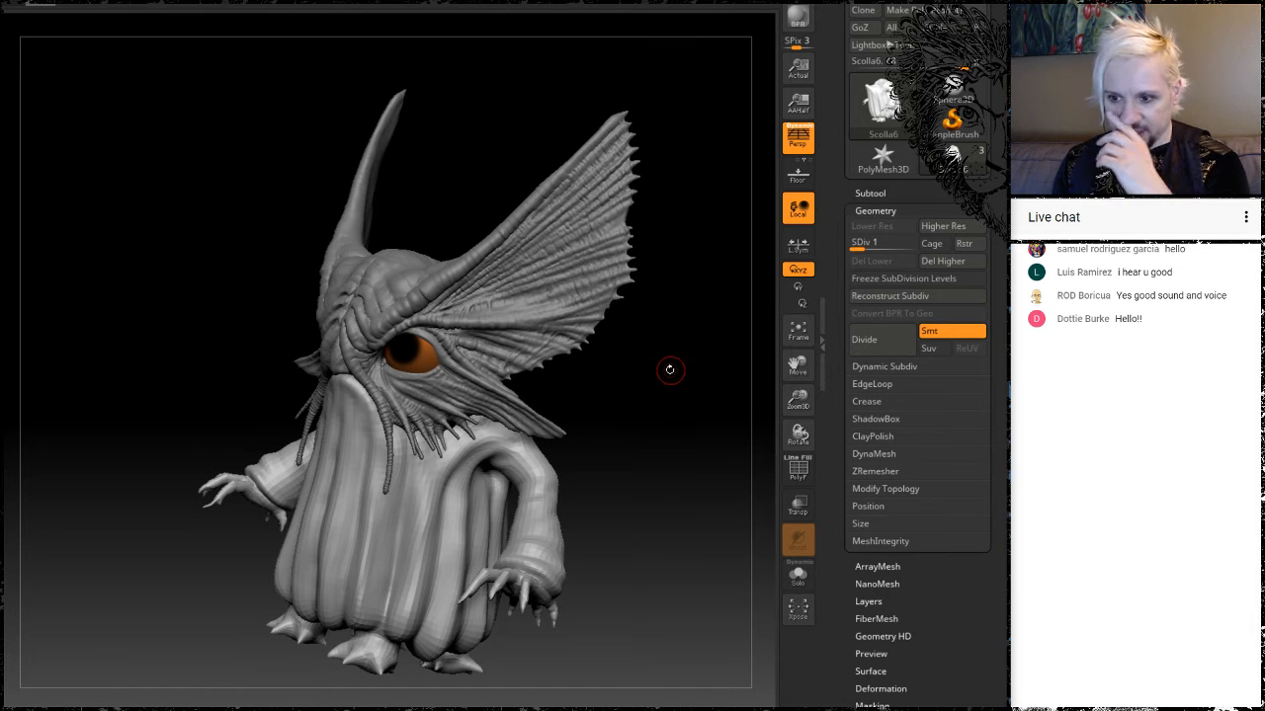
{"action": "mouse_move", "coordinate": [681, 361]}
{"action": "left_mouse_down"}
{"action": "mouse_move", "coordinate": [680, 373]}
{"action": "mouse_move", "coordinate": [612, 377]}
{"action": "mouse_move", "coordinate": [628, 377]}
{"action": "mouse_move", "coordinate": [662, 322]}
{"action": "left_mouse_up"}
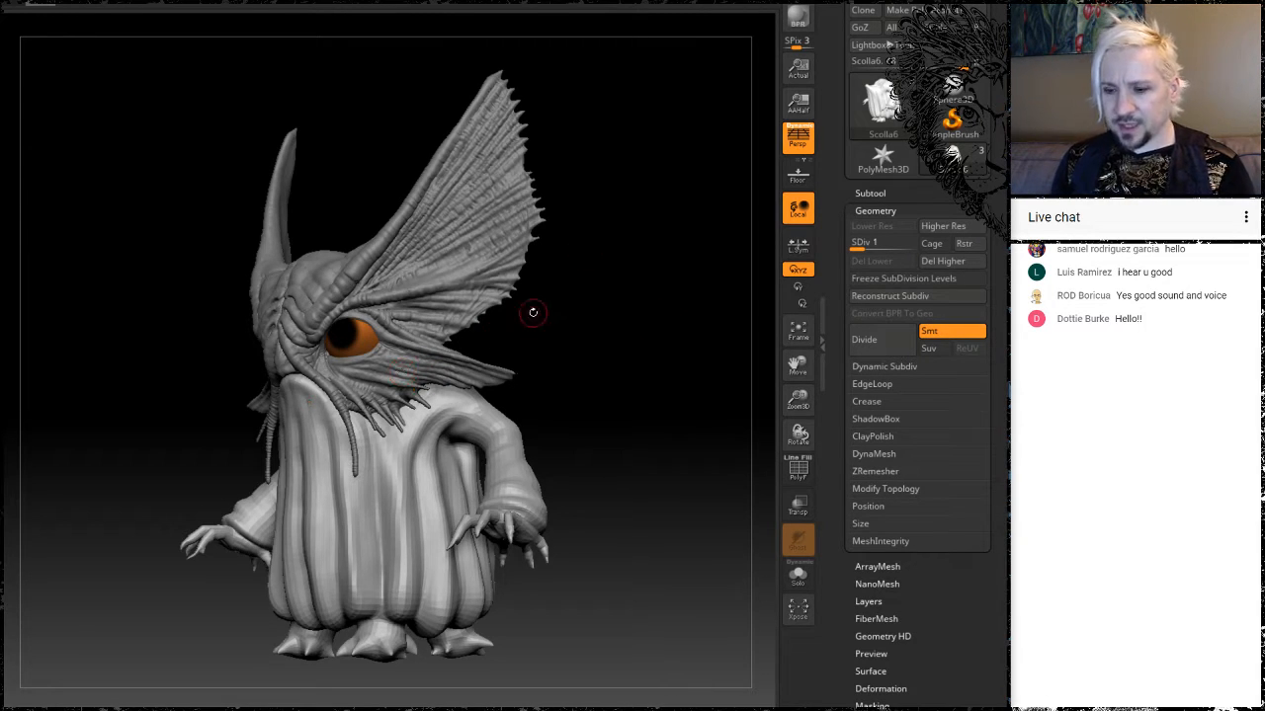
Enlarge the brush's draw size and smooth away the spine ridges on the upper back below the head.
{"action": "mouse_move", "coordinate": [592, 308]}
{"action": "left_mouse_down"}
{"action": "mouse_move", "coordinate": [655, 330]}
{"action": "mouse_move", "coordinate": [635, 359]}
{"action": "mouse_move", "coordinate": [540, 355]}
{"action": "mouse_move", "coordinate": [466, 423]}
{"action": "left_mouse_up"}
{"action": "left_click_drag", "start_coordinate": [598, 339], "coordinate": [338, 437]}
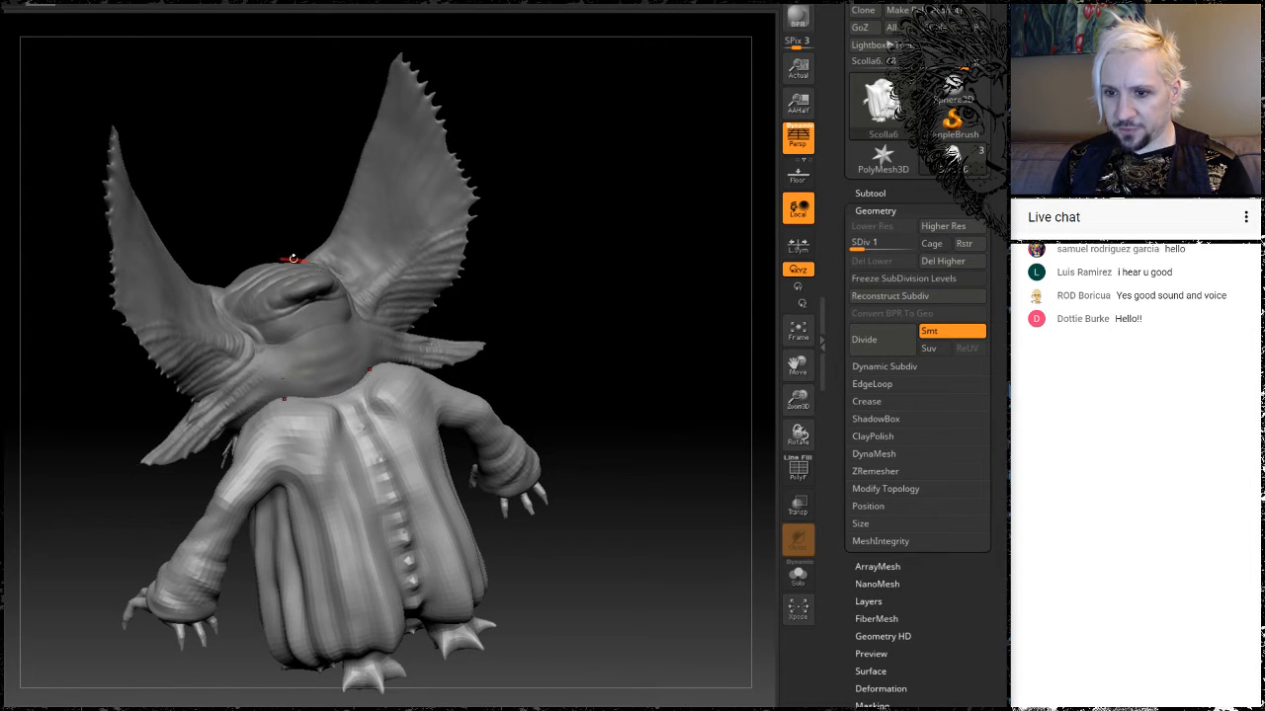
{"action": "left_click_drag", "start_coordinate": [583, 291], "coordinate": [590, 304]}
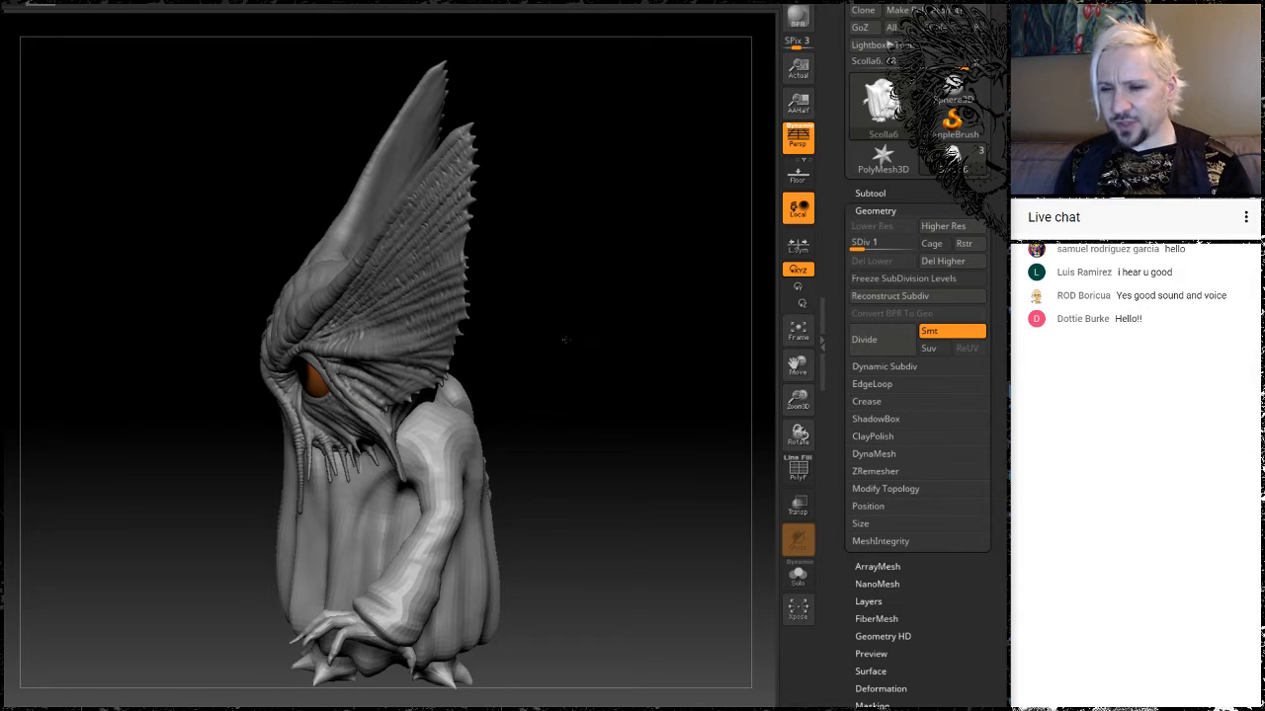
{"action": "left_click_drag", "start_coordinate": [565, 339], "coordinate": [532, 366]}
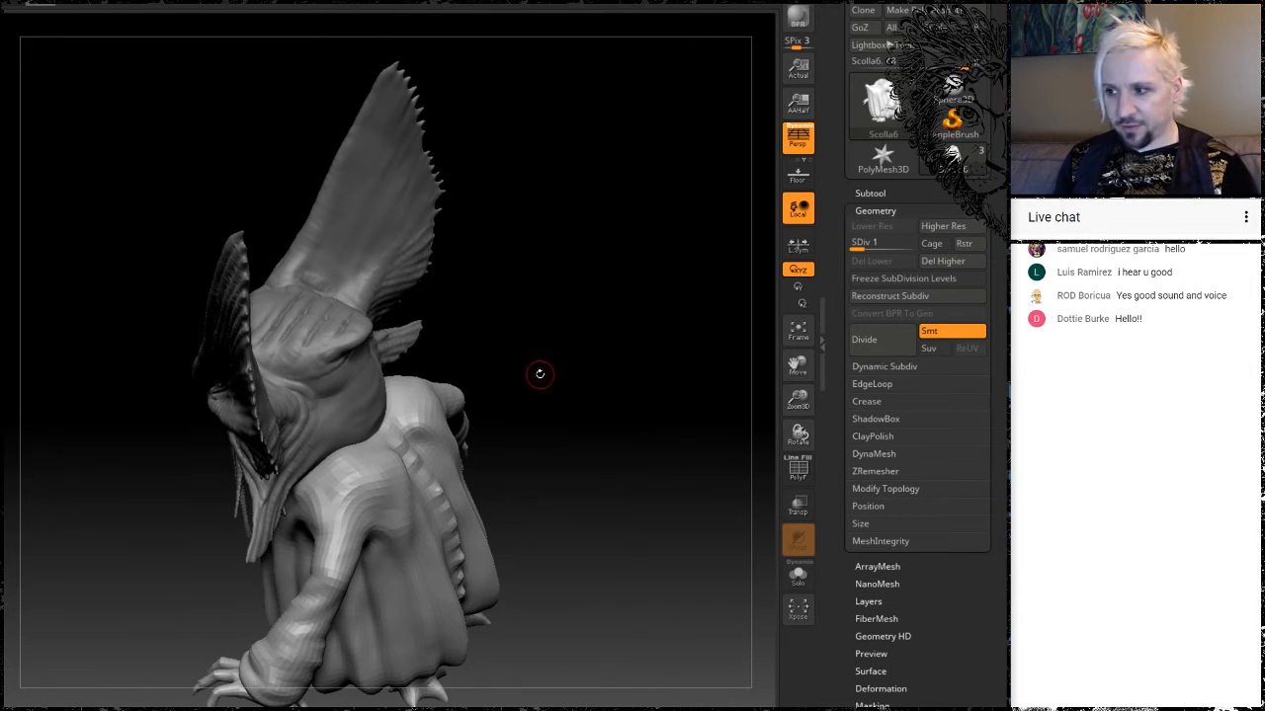
{"action": "left_click_drag", "start_coordinate": [538, 360], "coordinate": [519, 333]}
{"action": "key", "text": "space"}
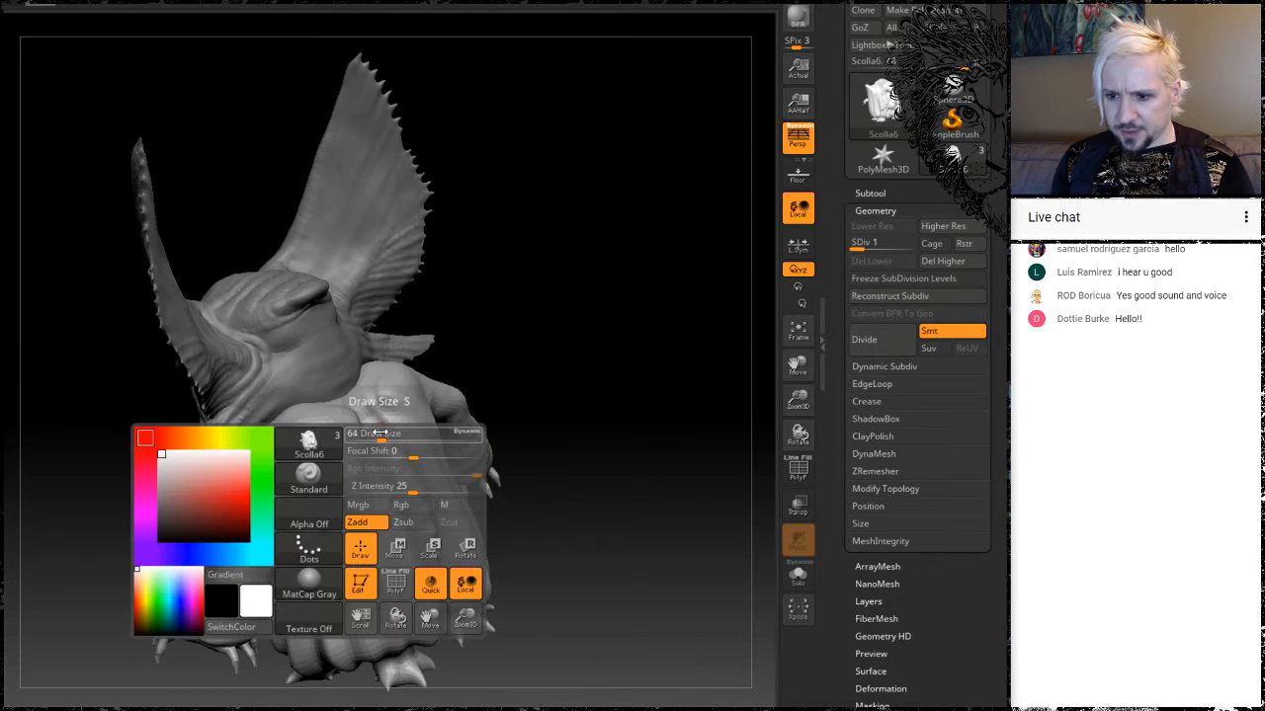
{"action": "left_click_drag", "start_coordinate": [383, 437], "coordinate": [422, 437]}
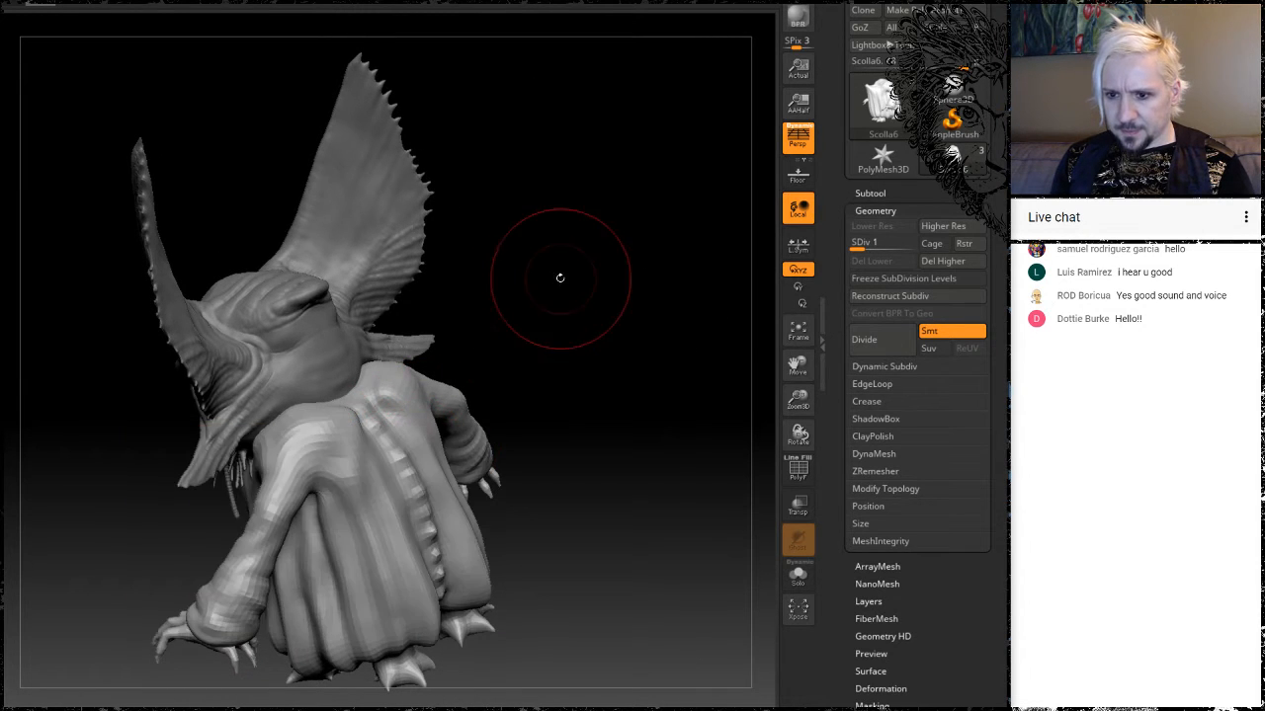
{"action": "mouse_move", "coordinate": [559, 274]}
{"action": "left_mouse_down"}
{"action": "mouse_move", "coordinate": [509, 349]}
{"action": "mouse_move", "coordinate": [563, 254]}
{"action": "mouse_move", "coordinate": [401, 316]}
{"action": "left_mouse_up"}
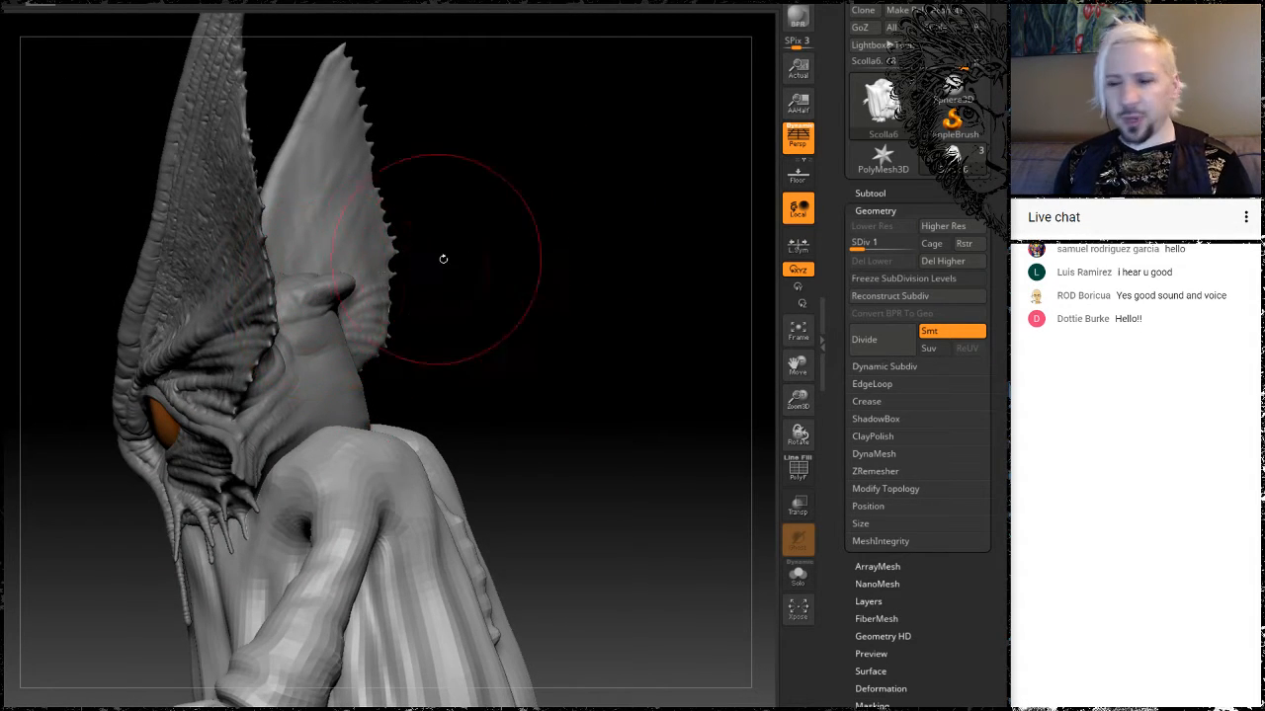
{"action": "mouse_move", "coordinate": [441, 257]}
{"action": "left_mouse_down"}
{"action": "mouse_move", "coordinate": [548, 375]}
{"action": "mouse_move", "coordinate": [533, 391]}
{"action": "left_mouse_up"}
{"action": "left_click_drag", "start_coordinate": [330, 587], "coordinate": [272, 526], "text": "shift"}
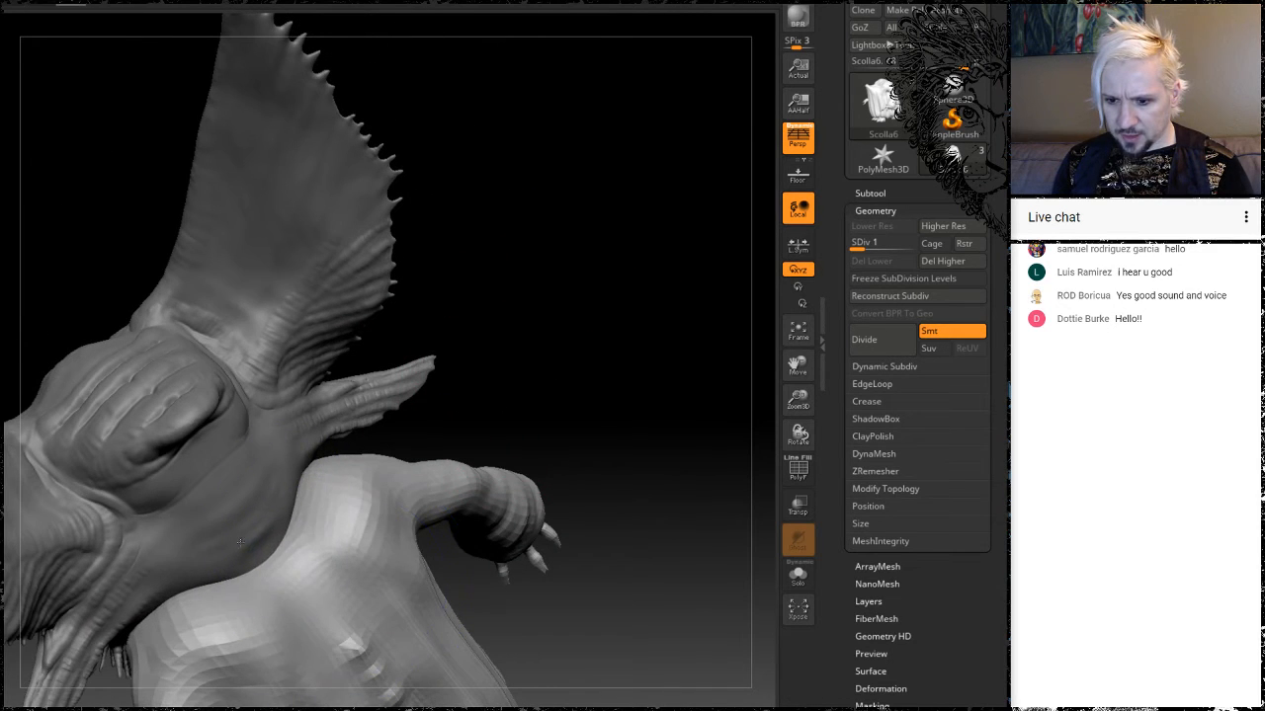
Pull the shoulders and upper back upward towards the base of the creature's head.
{"action": "mouse_move", "coordinate": [537, 353]}
{"action": "left_mouse_down"}
{"action": "mouse_move", "coordinate": [574, 231]}
{"action": "mouse_move", "coordinate": [564, 218]}
{"action": "mouse_move", "coordinate": [519, 268]}
{"action": "mouse_move", "coordinate": [509, 310]}
{"action": "mouse_move", "coordinate": [325, 375]}
{"action": "left_mouse_up"}
{"action": "left_click_drag", "start_coordinate": [576, 268], "coordinate": [575, 236]}
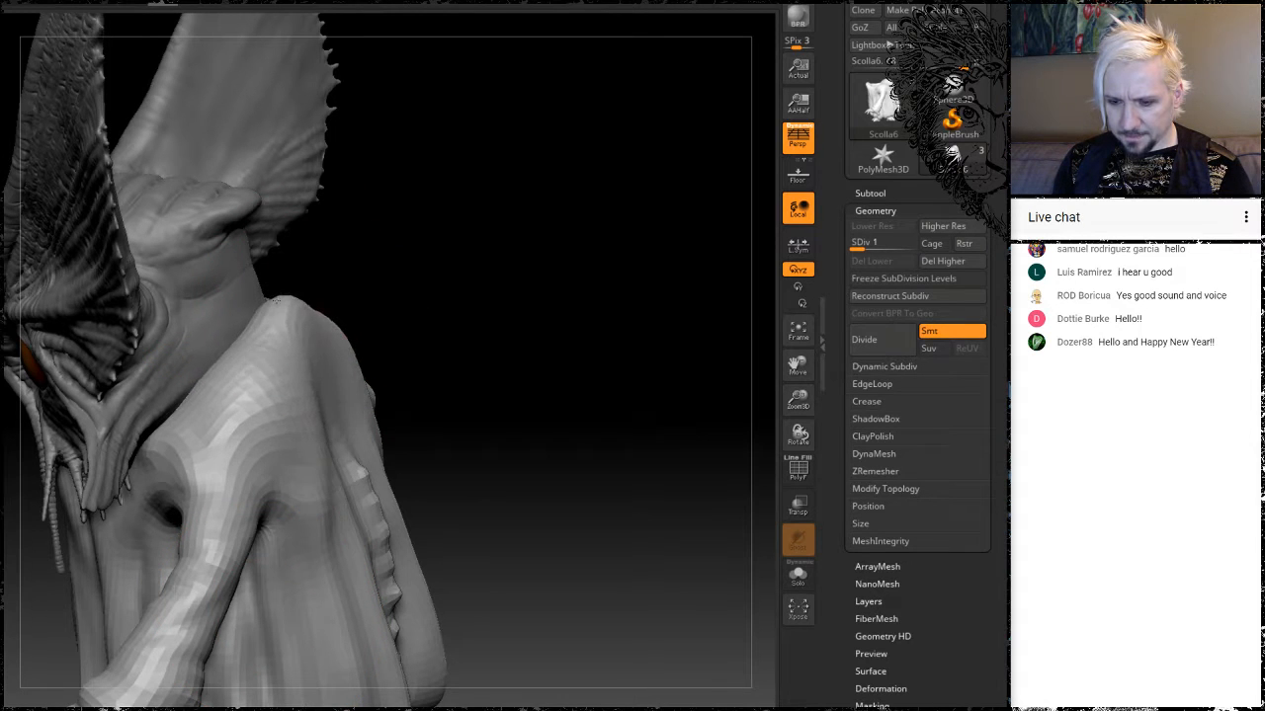
{"action": "mouse_move", "coordinate": [431, 248]}
{"action": "left_mouse_down"}
{"action": "mouse_move", "coordinate": [452, 231]}
{"action": "mouse_move", "coordinate": [262, 372]}
{"action": "mouse_move", "coordinate": [219, 334]}
{"action": "mouse_move", "coordinate": [207, 299]}
{"action": "left_mouse_up"}
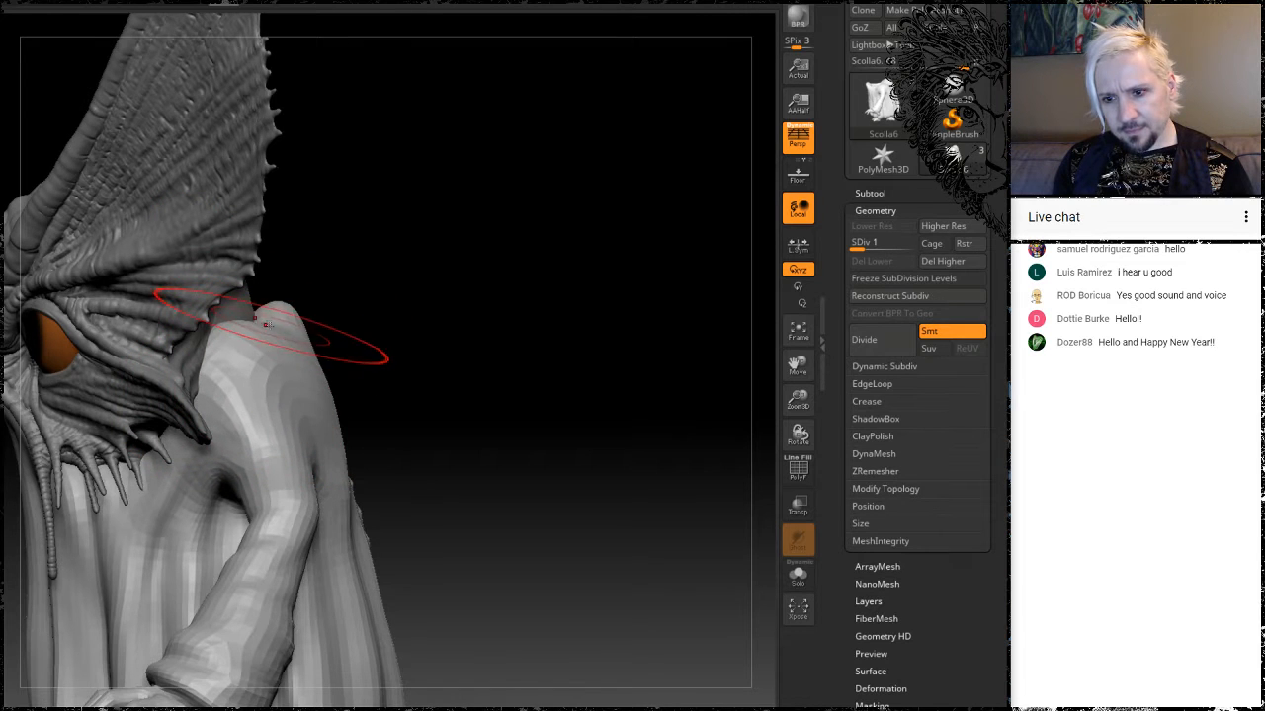
{"action": "mouse_move", "coordinate": [457, 217]}
{"action": "left_mouse_down"}
{"action": "mouse_move", "coordinate": [251, 278]}
{"action": "mouse_move", "coordinate": [257, 153]}
{"action": "left_mouse_up"}
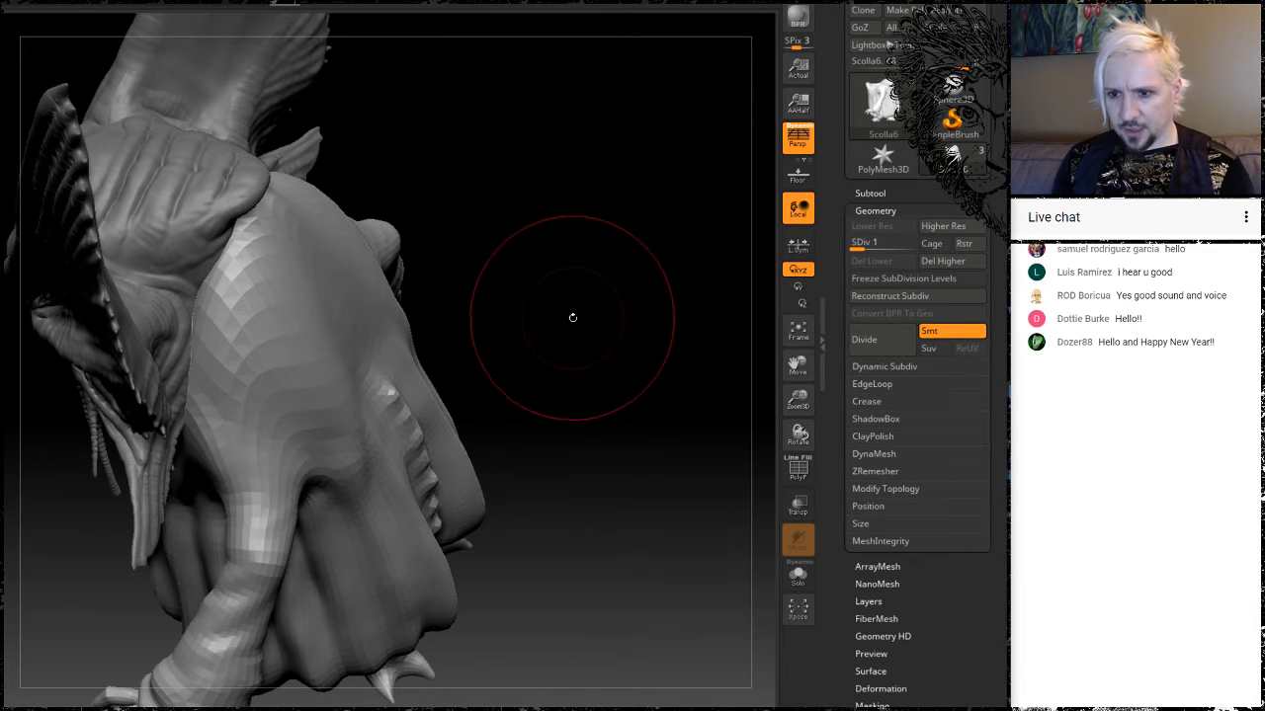
Build up the upper back into a broad hump rising to the back of the skull.
{"action": "left_click_drag", "start_coordinate": [573, 316], "coordinate": [503, 226]}
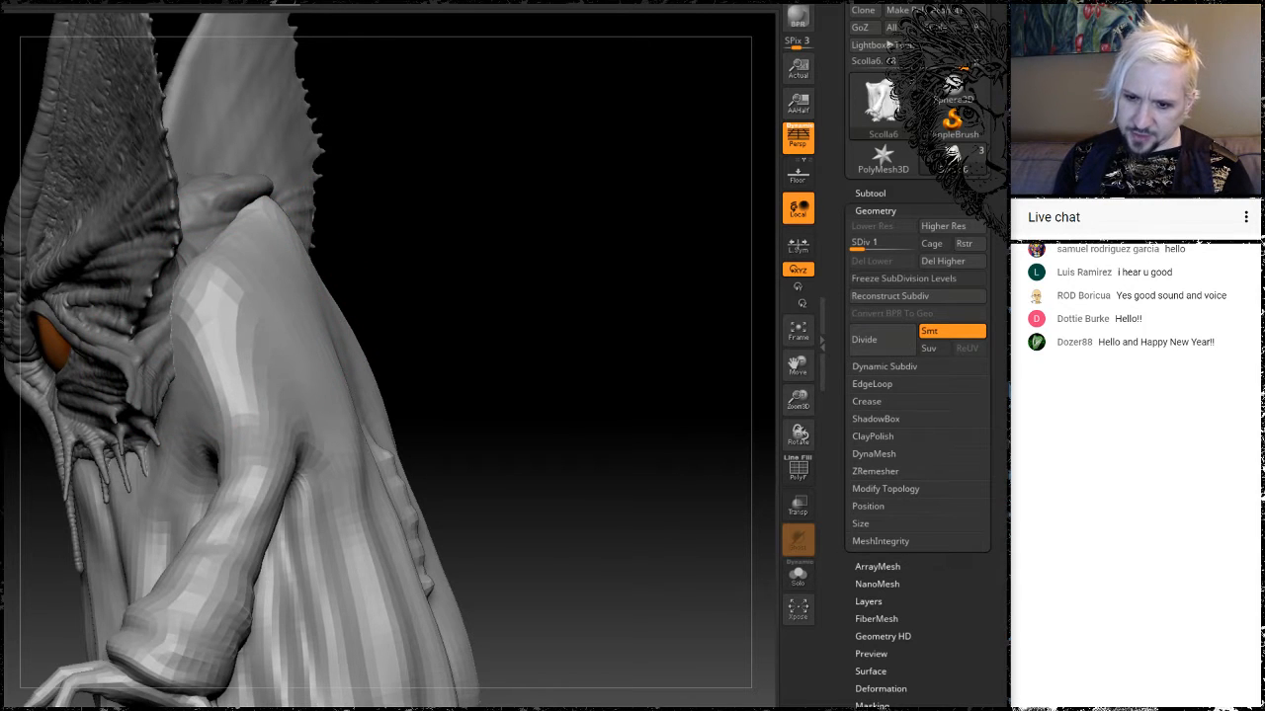
{"action": "mouse_move", "coordinate": [539, 211]}
{"action": "left_mouse_down"}
{"action": "mouse_move", "coordinate": [384, 156]}
{"action": "mouse_move", "coordinate": [390, 132]}
{"action": "left_mouse_up"}
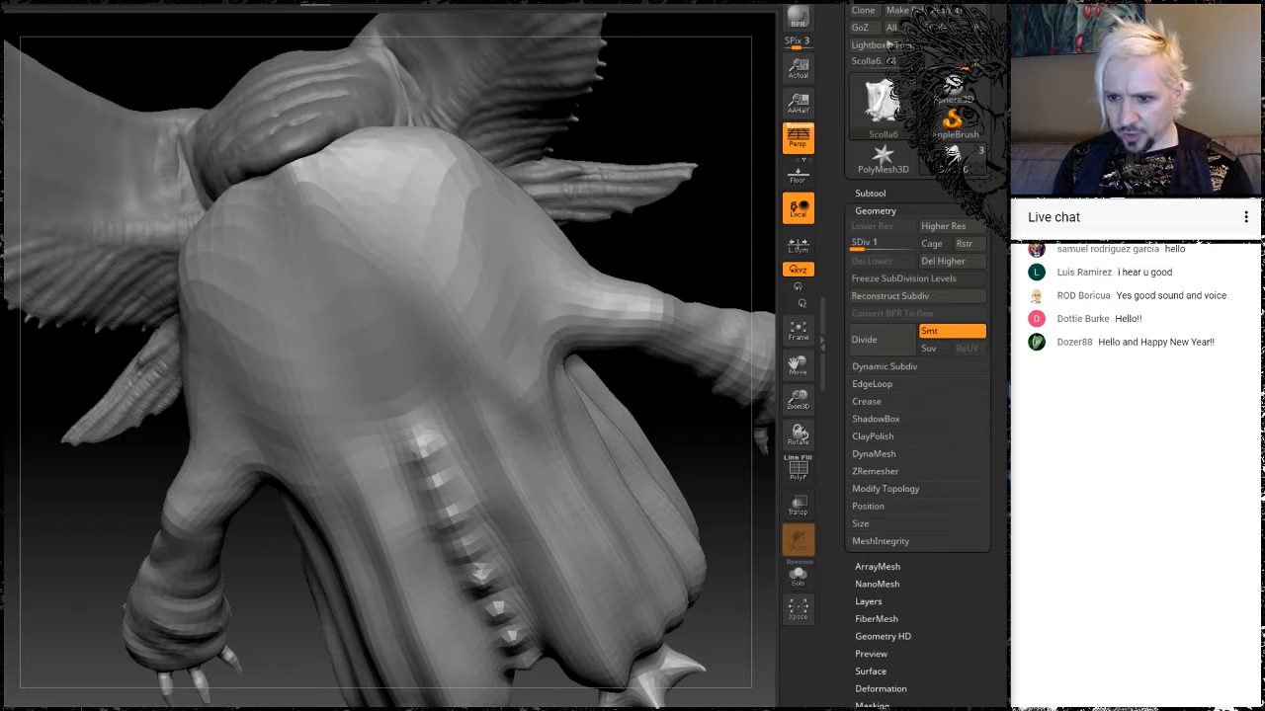
{"action": "left_click_drag", "start_coordinate": [672, 96], "coordinate": [550, 302]}
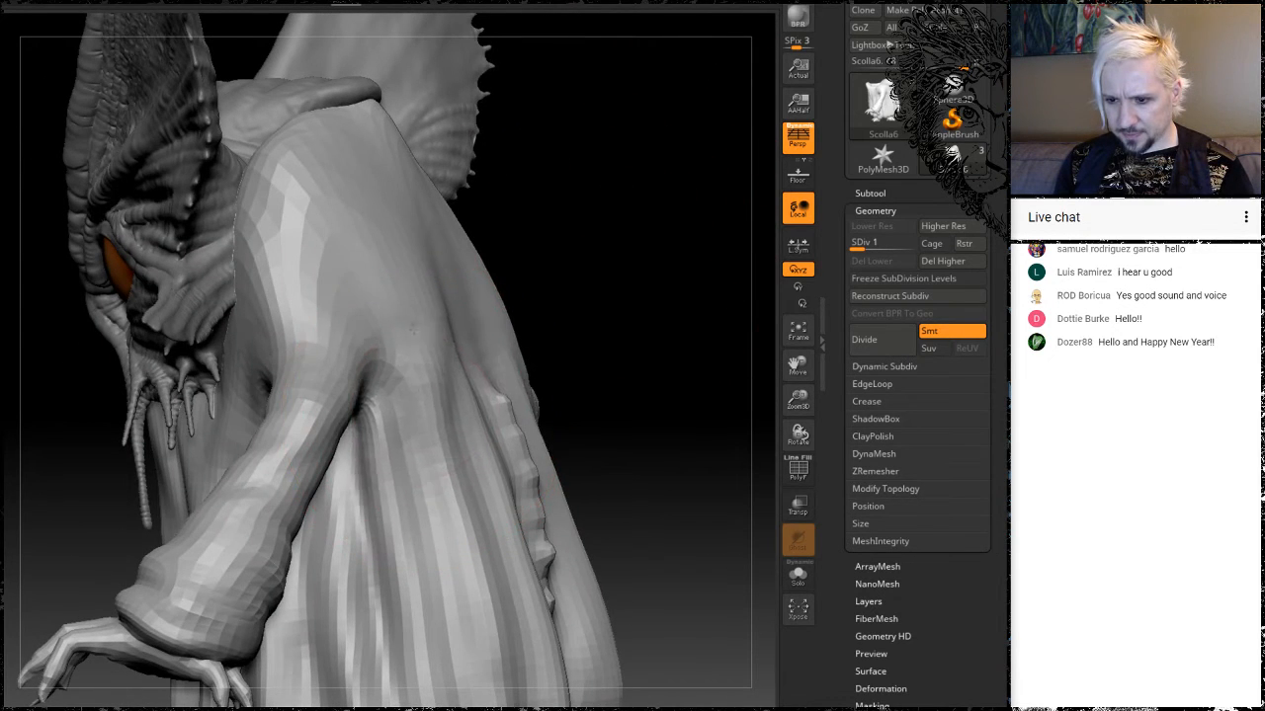
{"action": "mouse_move", "coordinate": [413, 331]}
{"action": "left_mouse_down"}
{"action": "mouse_move", "coordinate": [391, 307]}
{"action": "mouse_move", "coordinate": [381, 253]}
{"action": "left_mouse_up"}
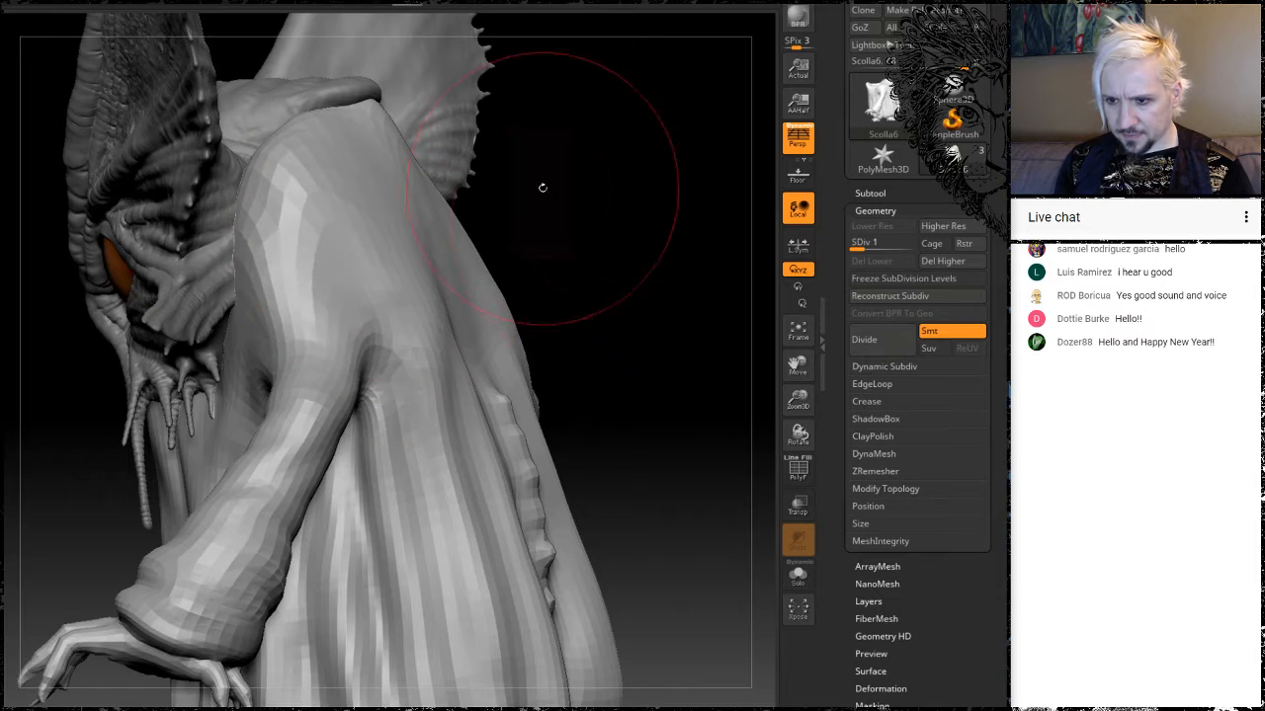
Reshape the hump's peak and back silhouette between the shoulders and the start of the spine ridges.
{"action": "left_click_drag", "start_coordinate": [542, 188], "coordinate": [709, 212]}
{"action": "left_click_drag", "start_coordinate": [626, 226], "coordinate": [623, 168], "text": "alt"}
{"action": "mouse_move", "coordinate": [584, 268]}
{"action": "left_mouse_down", "text": "alt"}
{"action": "mouse_move", "coordinate": [600, 177]}
{"action": "mouse_move", "coordinate": [686, 207]}
{"action": "mouse_move", "coordinate": [569, 292]}
{"action": "mouse_move", "coordinate": [613, 273]}
{"action": "mouse_move", "coordinate": [608, 247]}
{"action": "mouse_move", "coordinate": [608, 259]}
{"action": "mouse_move", "coordinate": [587, 248]}
{"action": "mouse_move", "coordinate": [634, 249]}
{"action": "mouse_move", "coordinate": [623, 256]}
{"action": "left_mouse_up", "text": "alt"}
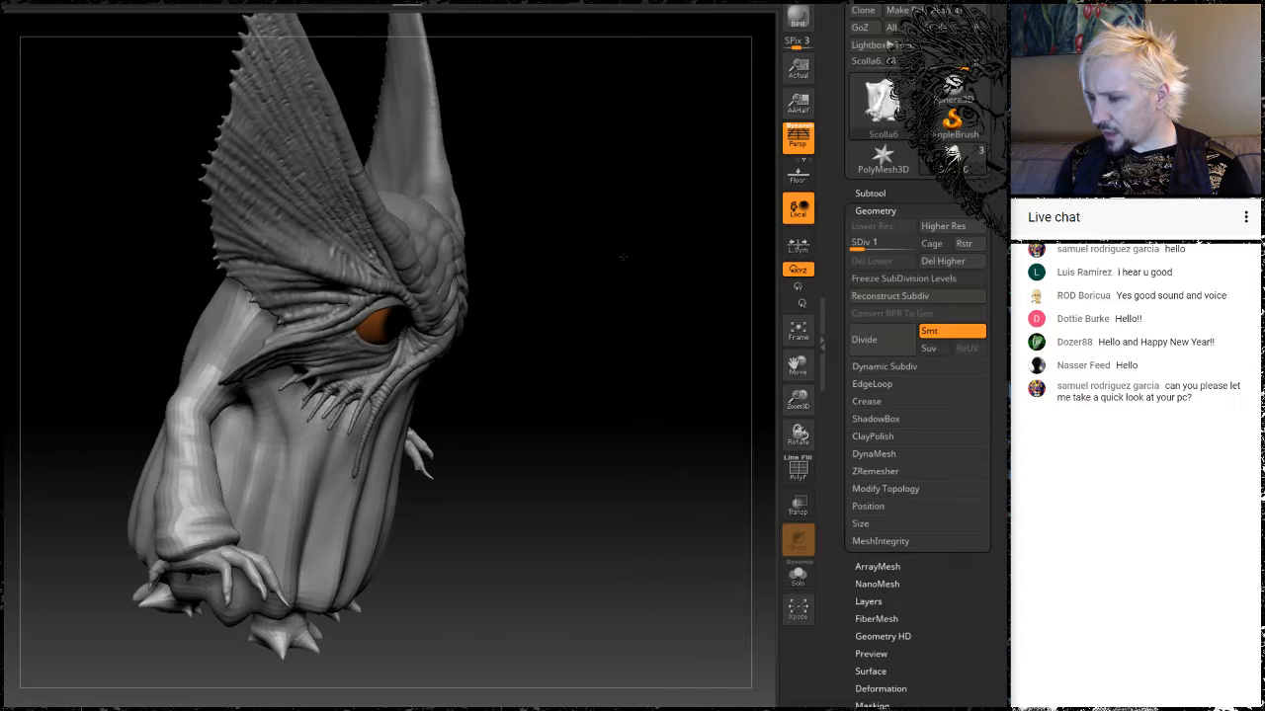
{"action": "left_click_drag", "start_coordinate": [630, 260], "coordinate": [621, 226]}
{"action": "mouse_move", "coordinate": [593, 382]}
{"action": "left_mouse_down"}
{"action": "mouse_move", "coordinate": [594, 289]}
{"action": "mouse_move", "coordinate": [576, 290]}
{"action": "mouse_move", "coordinate": [603, 292]}
{"action": "mouse_move", "coordinate": [621, 259]}
{"action": "mouse_move", "coordinate": [607, 354]}
{"action": "mouse_move", "coordinate": [578, 352]}
{"action": "mouse_move", "coordinate": [581, 378]}
{"action": "mouse_move", "coordinate": [592, 334]}
{"action": "left_mouse_up"}
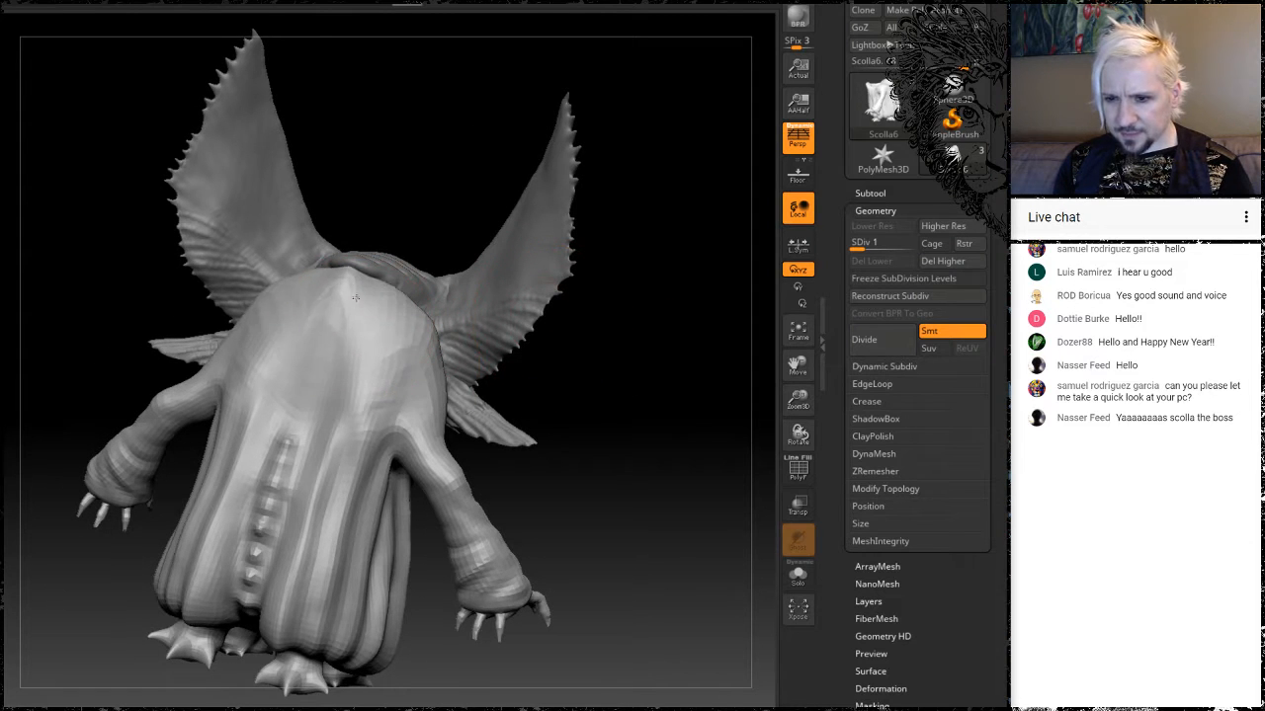
{"action": "left_click_drag", "start_coordinate": [615, 418], "coordinate": [553, 389]}
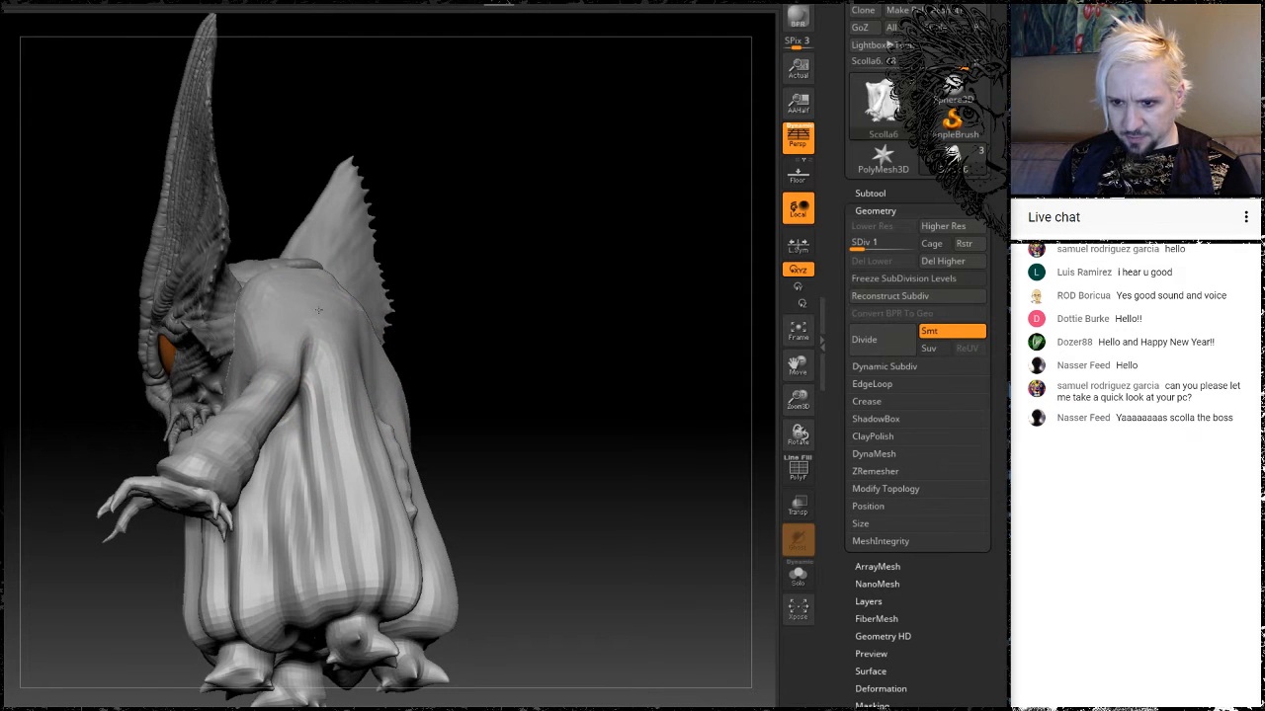
{"action": "left_click_drag", "start_coordinate": [507, 268], "coordinate": [420, 272]}
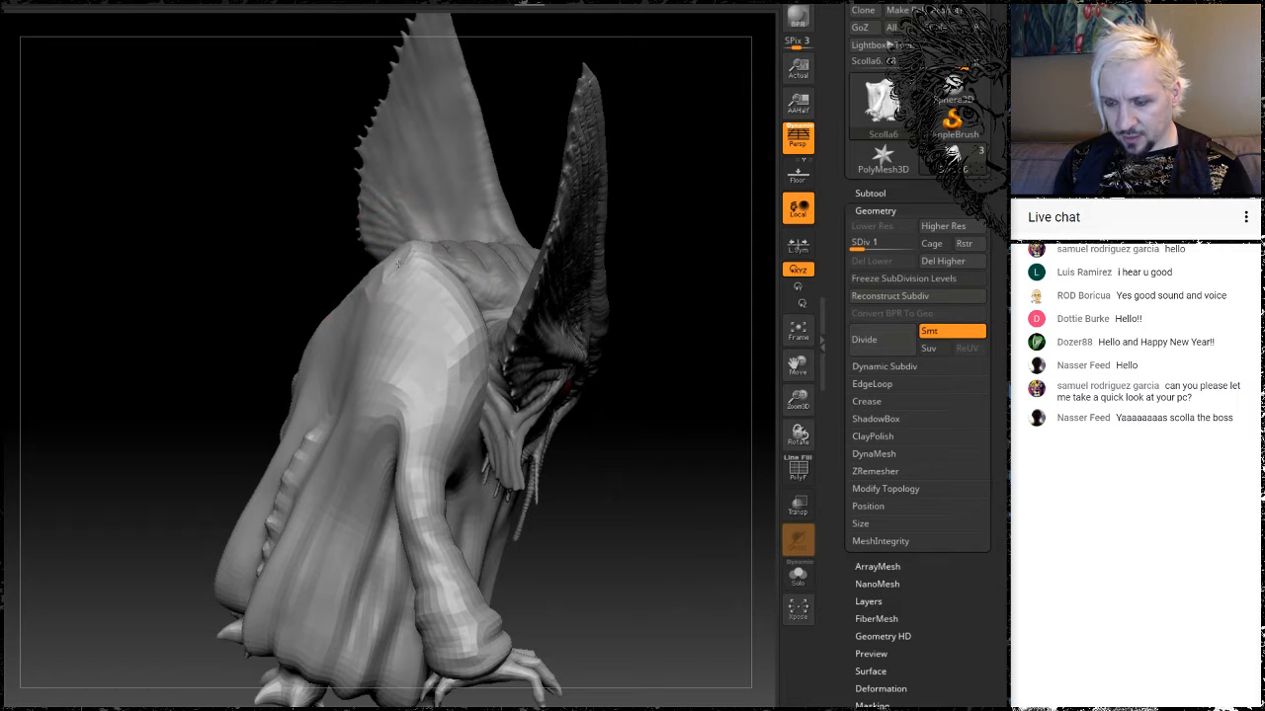
{"action": "left_click_drag", "start_coordinate": [329, 408], "coordinate": [319, 360]}
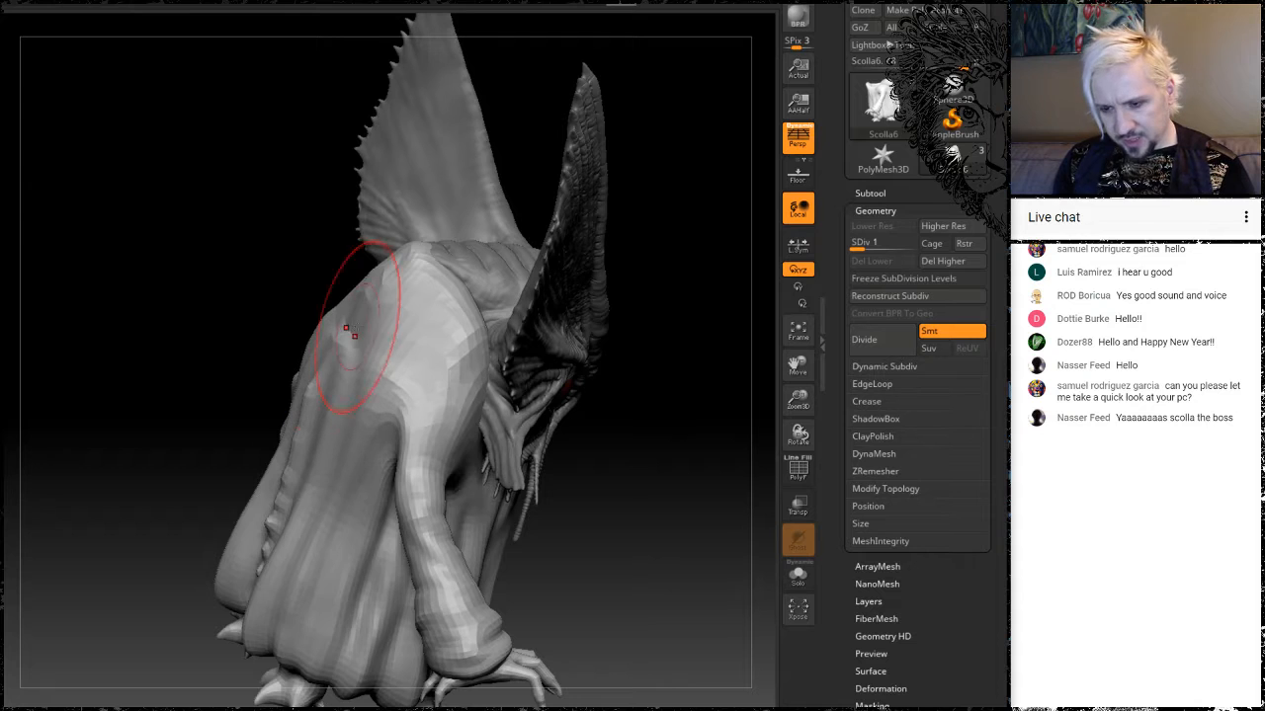
{"action": "left_click_drag", "start_coordinate": [310, 292], "coordinate": [313, 331]}
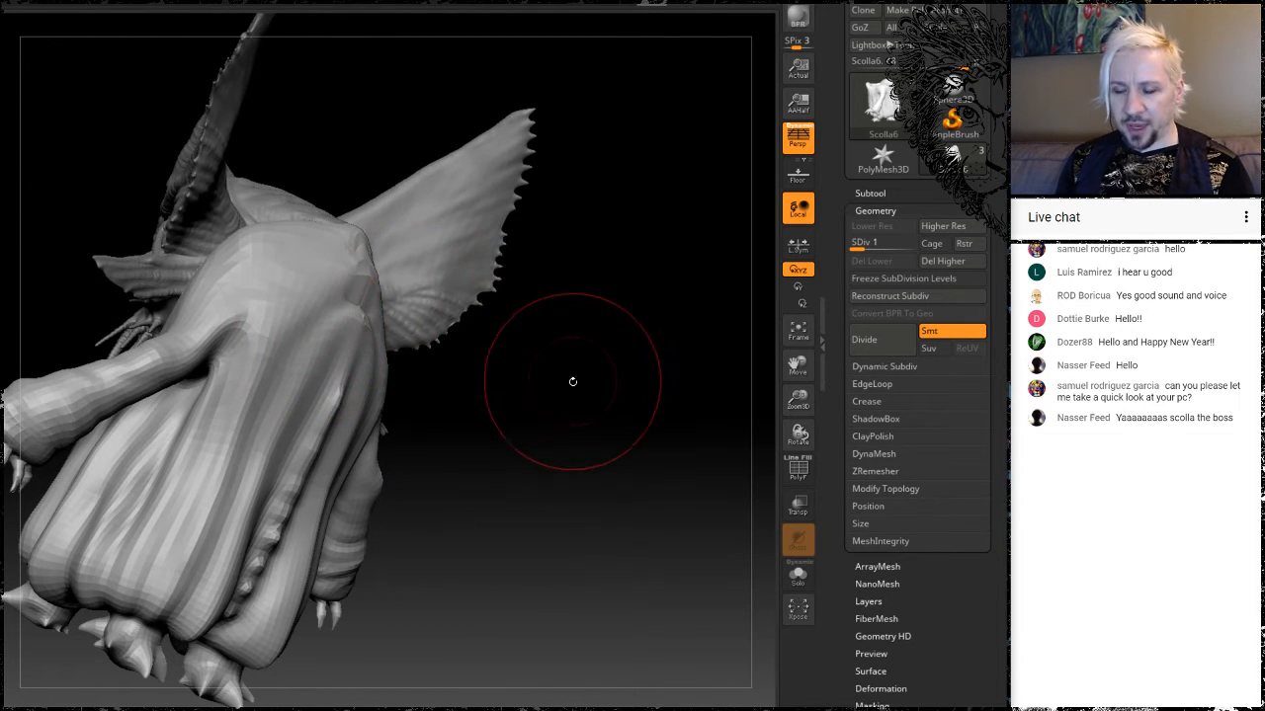
Smooth the hump's surface and round its outline behind the head and shoulders.
{"action": "left_click_drag", "start_coordinate": [573, 382], "coordinate": [593, 426]}
{"action": "mouse_move", "coordinate": [500, 342]}
{"action": "left_mouse_down"}
{"action": "mouse_move", "coordinate": [604, 89]}
{"action": "mouse_move", "coordinate": [445, 296]}
{"action": "mouse_move", "coordinate": [324, 422]}
{"action": "mouse_move", "coordinate": [381, 309]}
{"action": "left_mouse_up"}
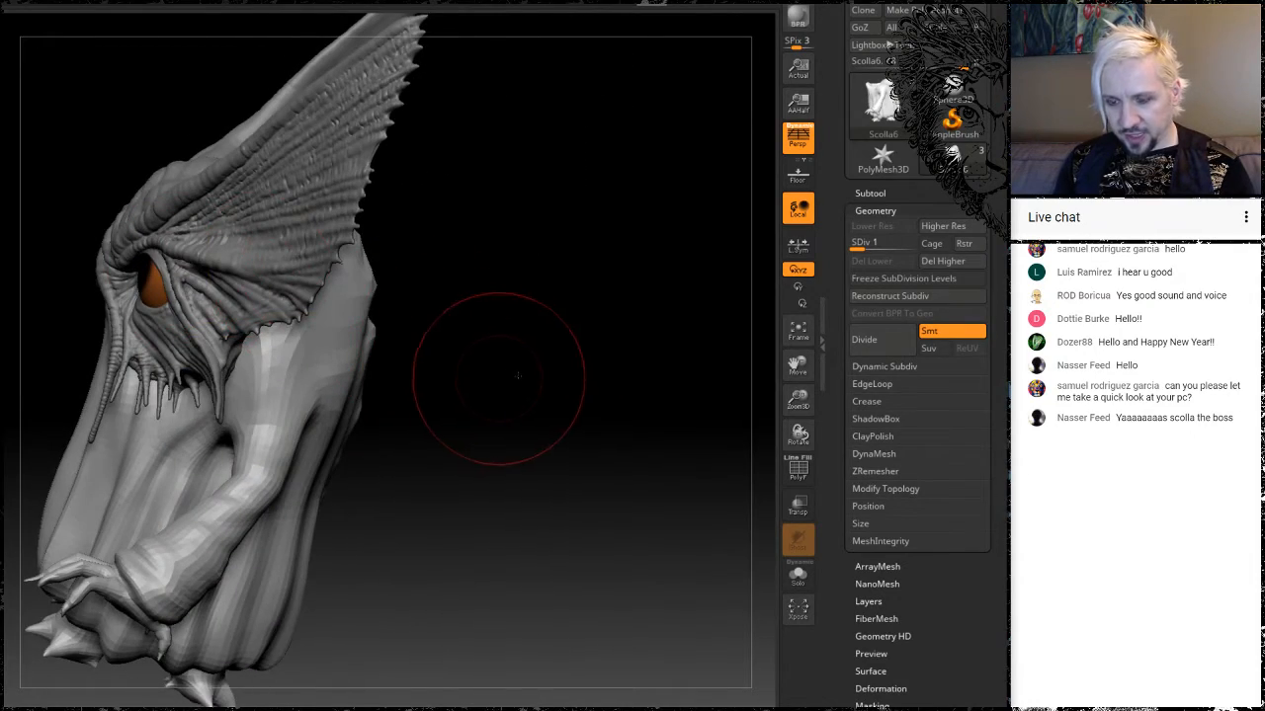
{"action": "mouse_move", "coordinate": [500, 375]}
{"action": "left_mouse_down", "text": "alt"}
{"action": "mouse_move", "coordinate": [595, 384]}
{"action": "mouse_move", "coordinate": [499, 138]}
{"action": "left_mouse_up", "text": "alt"}
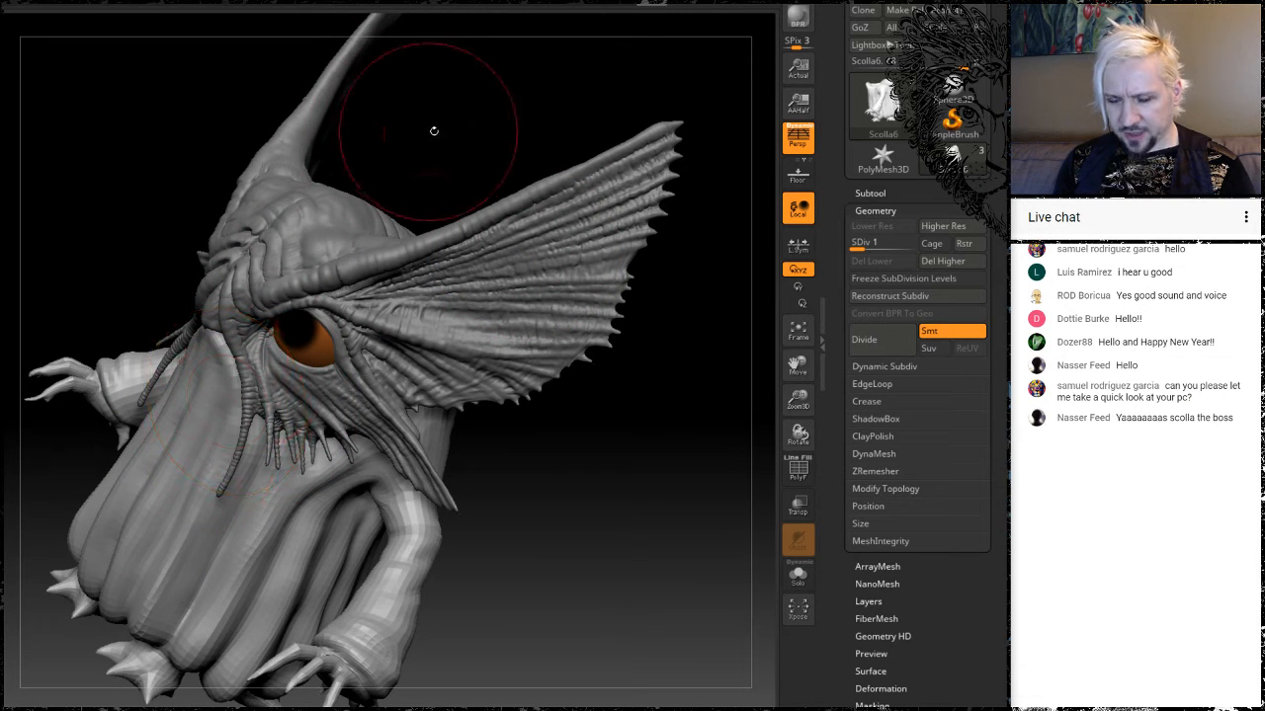
{"action": "mouse_move", "coordinate": [432, 130]}
{"action": "left_mouse_down"}
{"action": "mouse_move", "coordinate": [445, 158]}
{"action": "mouse_move", "coordinate": [436, 101]}
{"action": "left_mouse_up"}
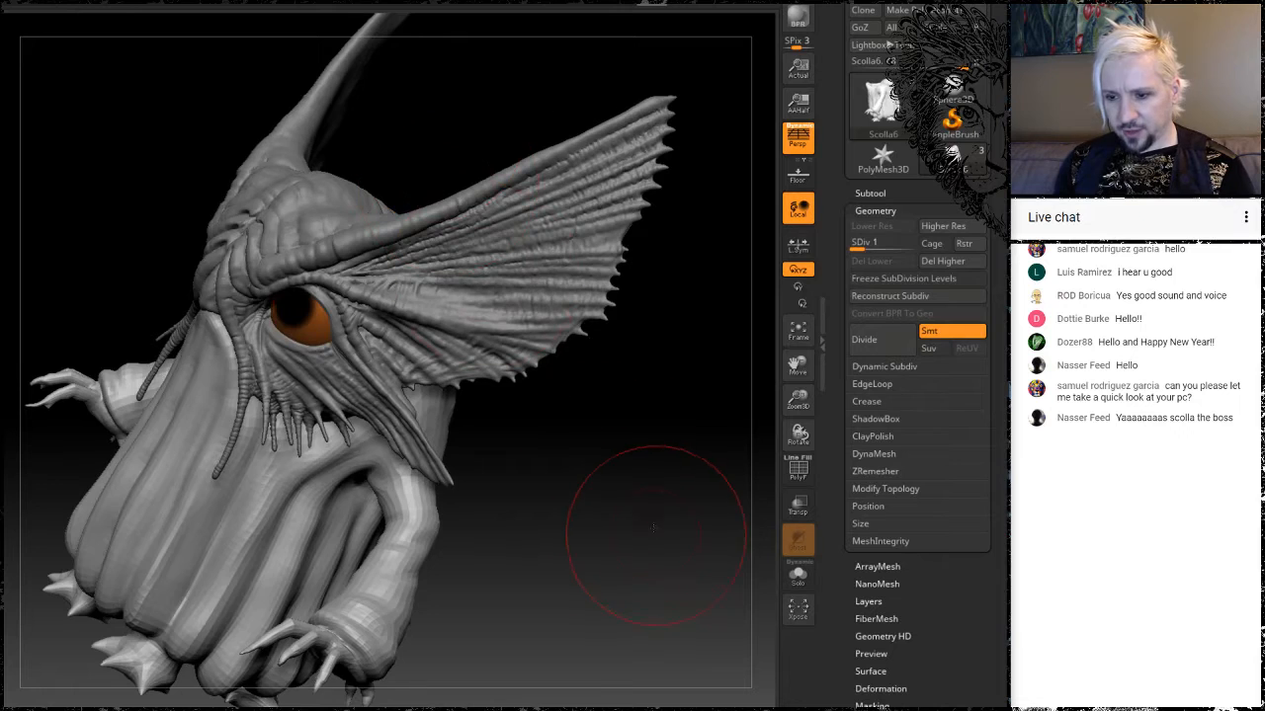
{"action": "mouse_move", "coordinate": [659, 534]}
{"action": "left_mouse_down", "text": "alt"}
{"action": "mouse_move", "coordinate": [636, 458]}
{"action": "mouse_move", "coordinate": [562, 429]}
{"action": "left_mouse_up", "text": "alt"}
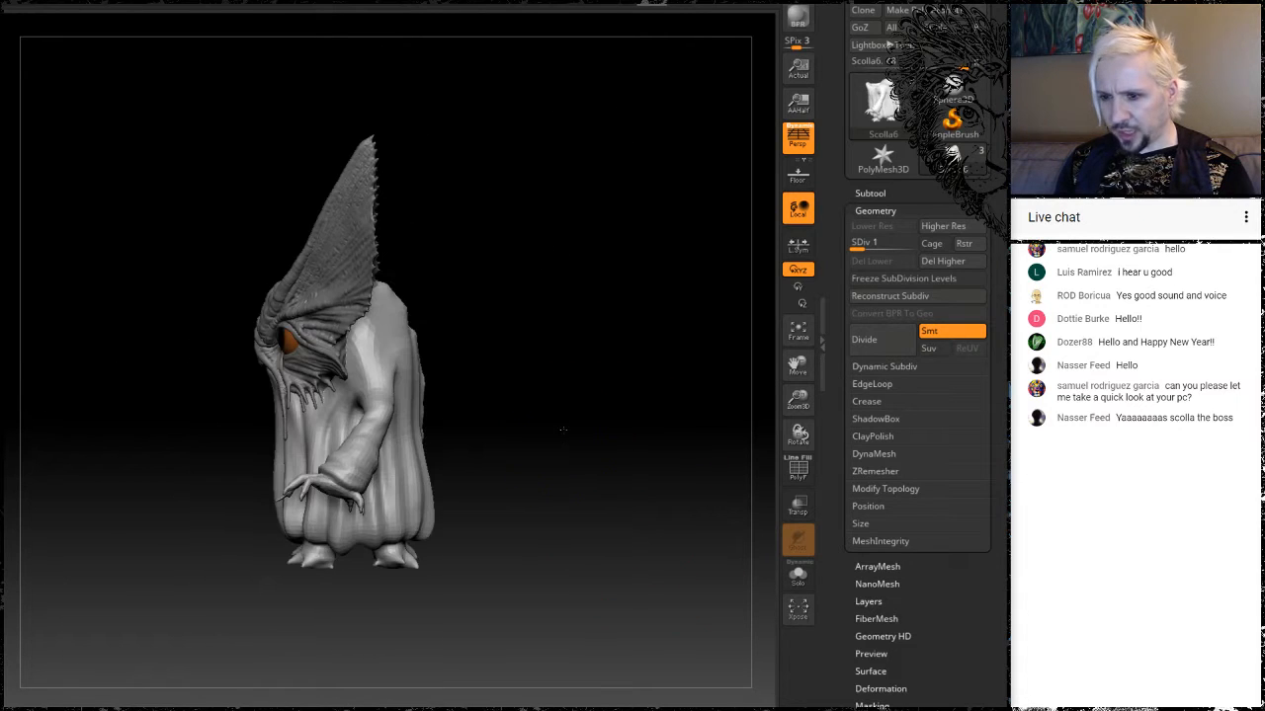
{"action": "left_click_drag", "start_coordinate": [502, 325], "coordinate": [440, 329]}
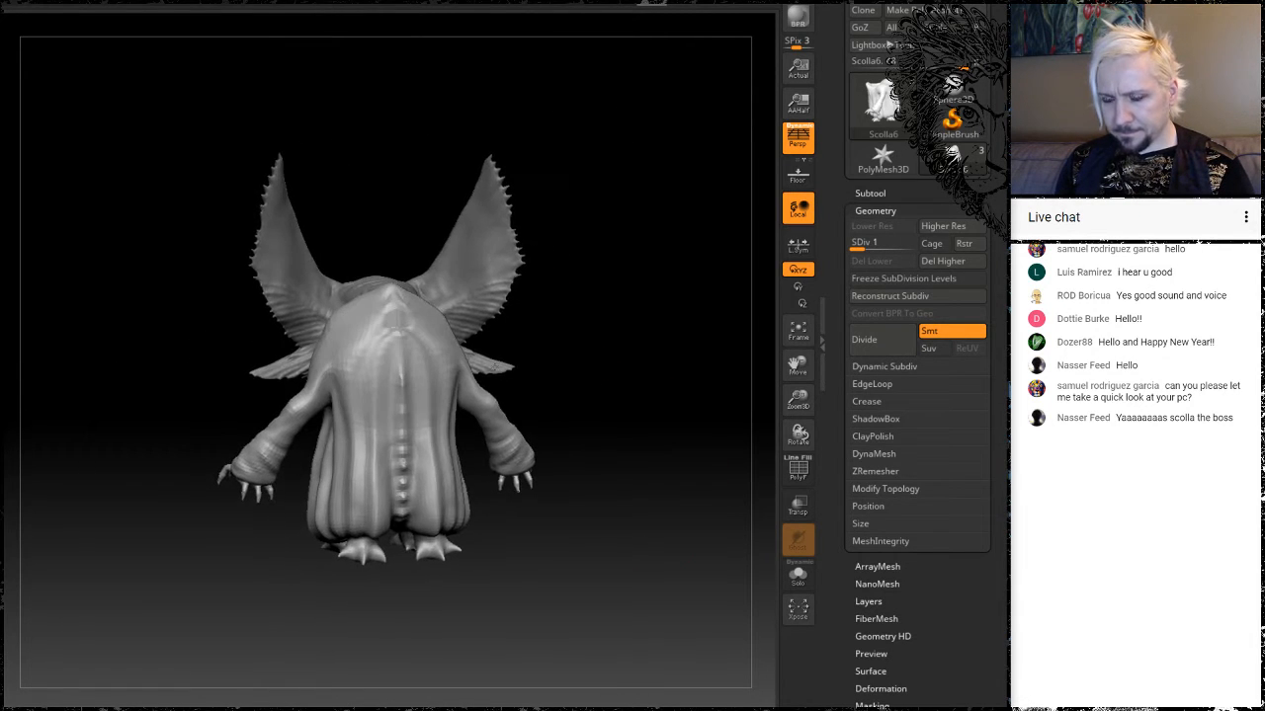
{"action": "mouse_move", "coordinate": [474, 367]}
{"action": "left_mouse_down"}
{"action": "mouse_move", "coordinate": [557, 369]}
{"action": "mouse_move", "coordinate": [599, 351]}
{"action": "mouse_move", "coordinate": [588, 381]}
{"action": "mouse_move", "coordinate": [627, 441]}
{"action": "mouse_move", "coordinate": [632, 428]}
{"action": "mouse_move", "coordinate": [527, 375]}
{"action": "mouse_move", "coordinate": [573, 385]}
{"action": "mouse_move", "coordinate": [526, 404]}
{"action": "mouse_move", "coordinate": [484, 378]}
{"action": "left_mouse_up"}
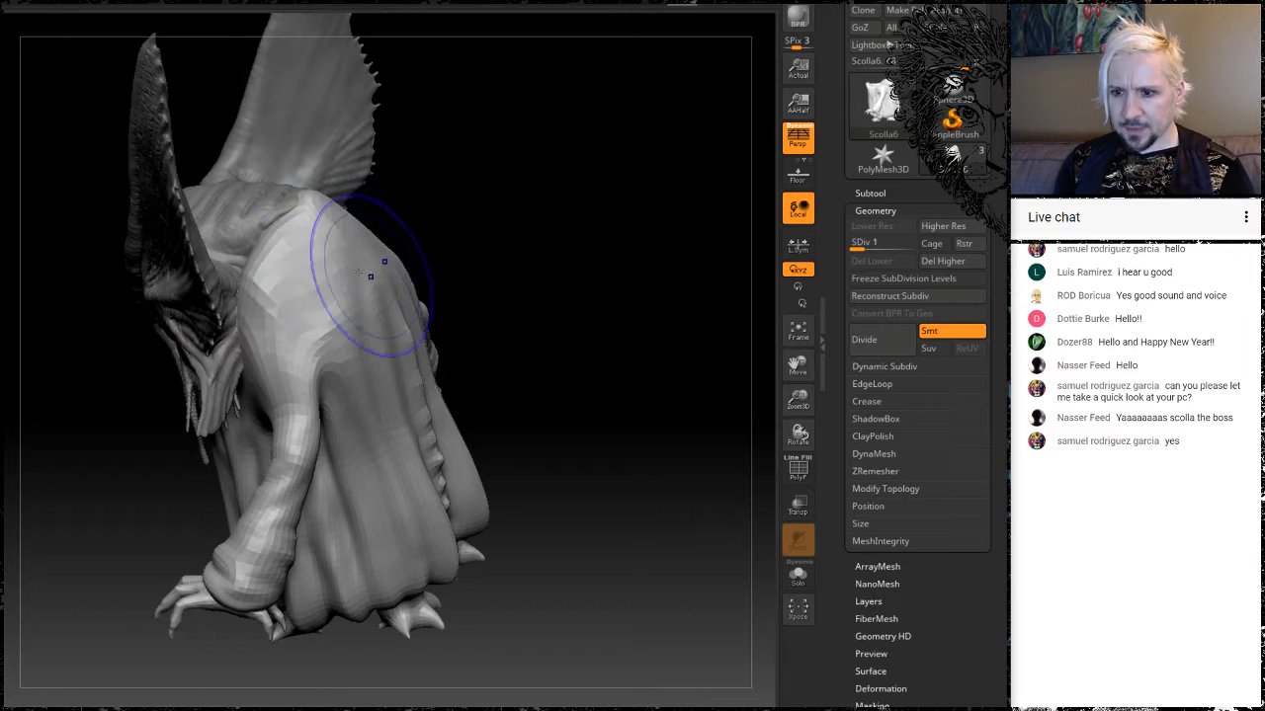
{"action": "mouse_move", "coordinate": [536, 260]}
{"action": "left_mouse_down"}
{"action": "mouse_move", "coordinate": [631, 101]}
{"action": "mouse_move", "coordinate": [383, 417]}
{"action": "left_mouse_up"}
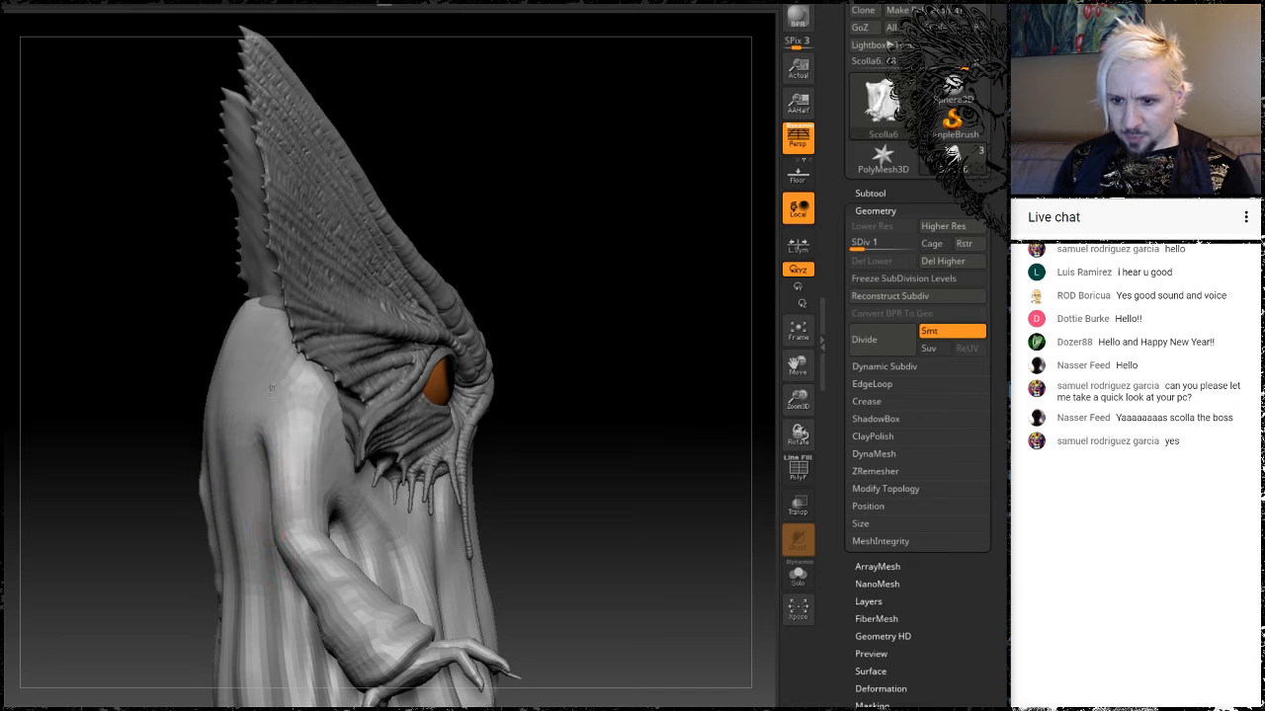
Inspect the creature's reshaped hunched body from behind and from the front three-quarter side.
{"action": "left_click_drag", "start_coordinate": [542, 175], "coordinate": [218, 409]}
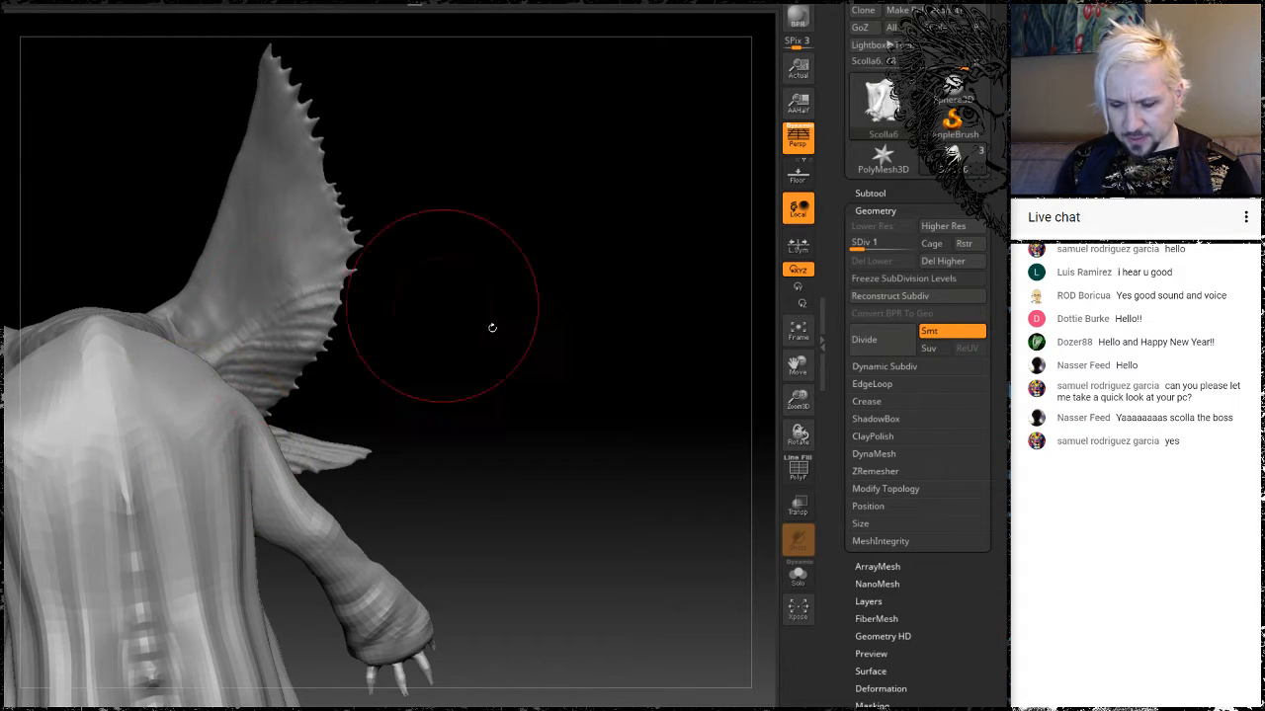
{"action": "mouse_move", "coordinate": [437, 325]}
{"action": "left_mouse_down"}
{"action": "mouse_move", "coordinate": [574, 211]}
{"action": "mouse_move", "coordinate": [513, 274]}
{"action": "left_mouse_up"}
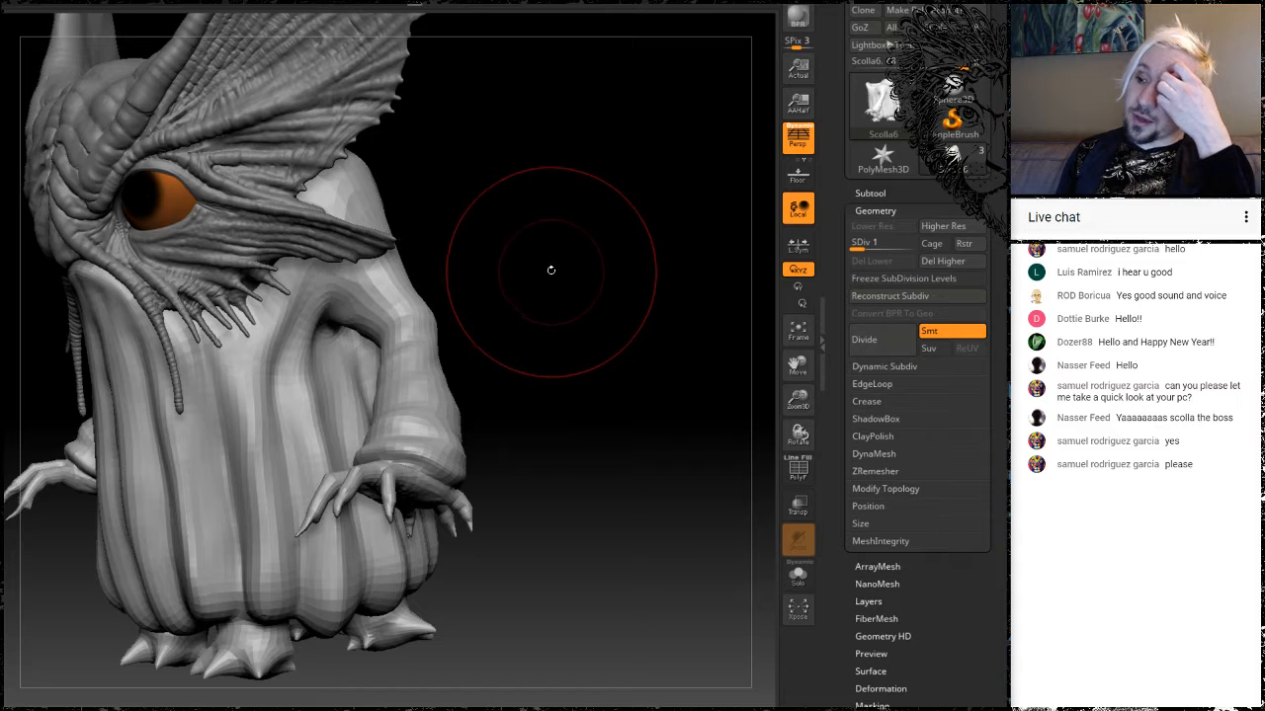
{"action": "mouse_move", "coordinate": [550, 249]}
{"action": "left_mouse_down"}
{"action": "mouse_move", "coordinate": [381, 285]}
{"action": "mouse_move", "coordinate": [368, 305]}
{"action": "mouse_move", "coordinate": [372, 289]}
{"action": "mouse_move", "coordinate": [385, 301]}
{"action": "left_mouse_up"}
{"action": "left_click_drag", "start_coordinate": [341, 355], "coordinate": [366, 356]}
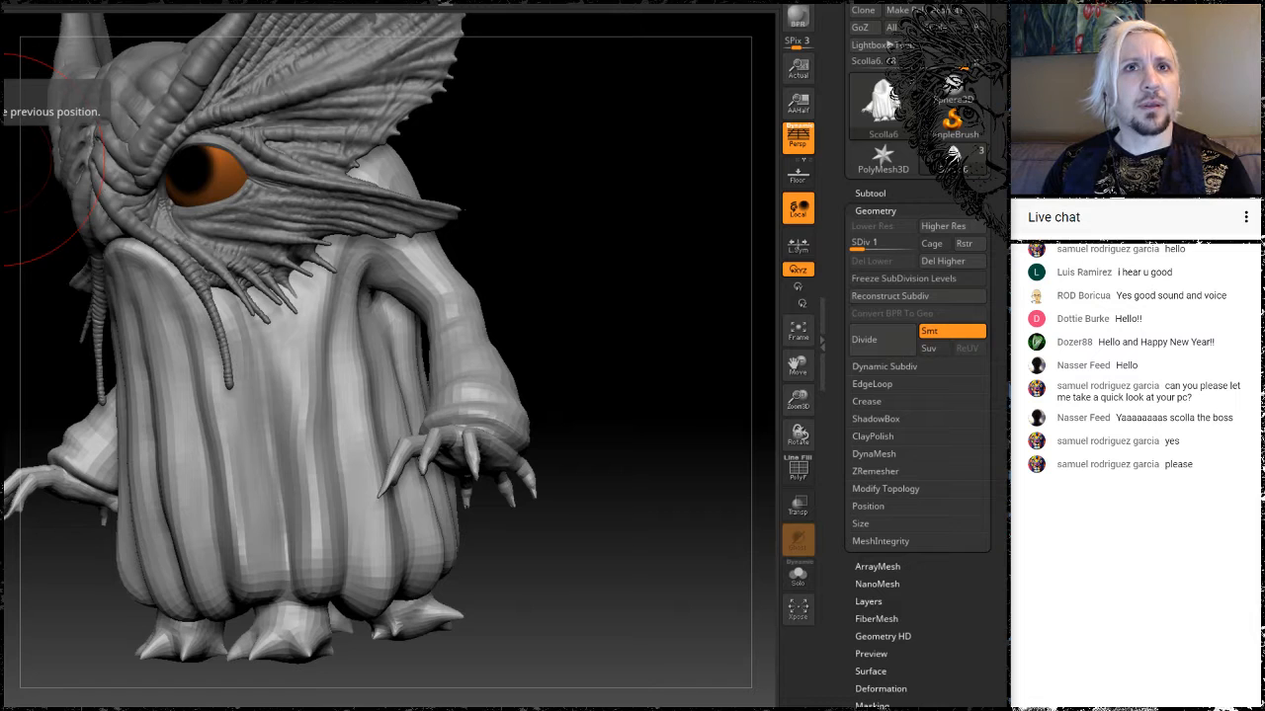
{"action": "left_click_drag", "start_coordinate": [2, 464], "coordinate": [838, 28]}
{"action": "left_click", "coordinate": [901, 24]}
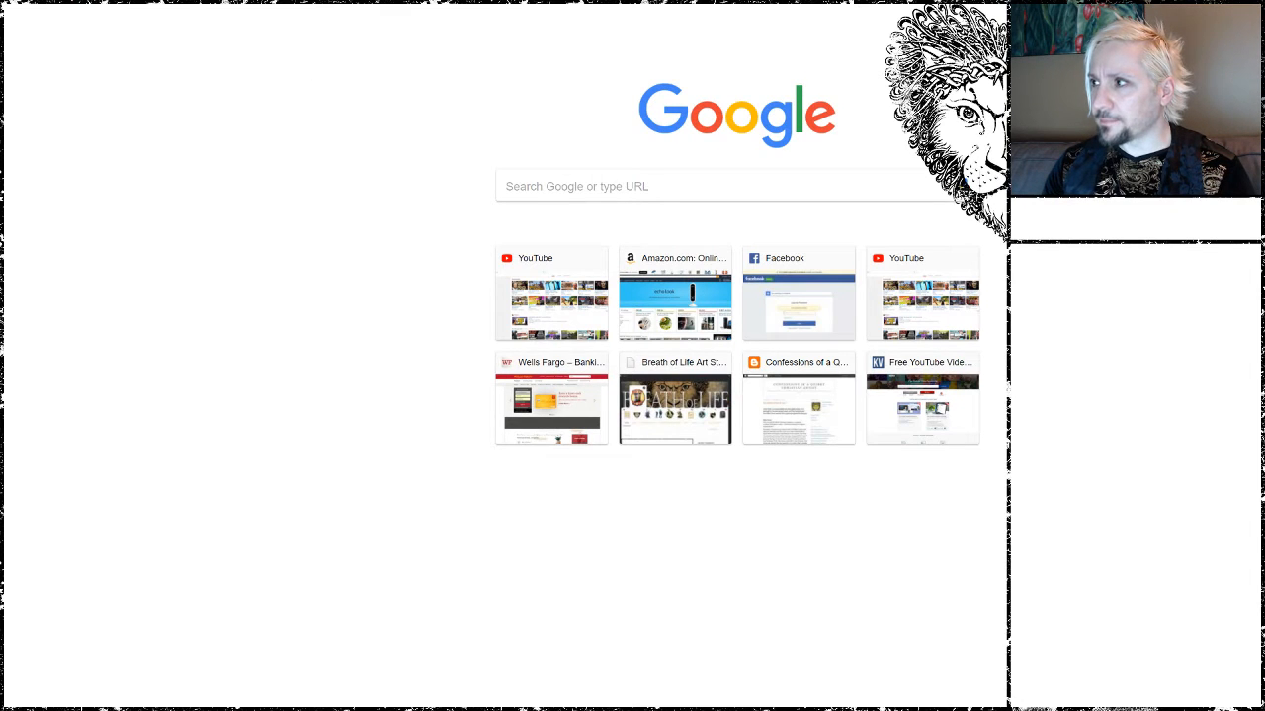
{"action": "key", "text": "super+Down"}
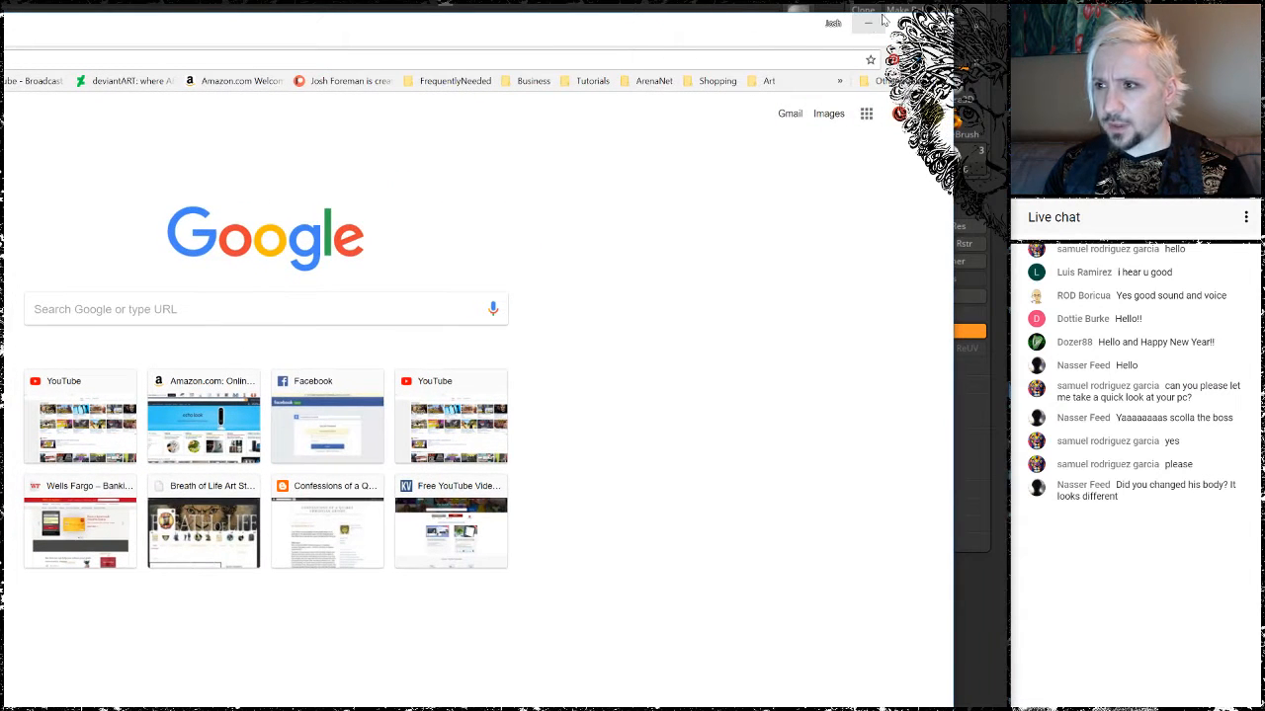
{"action": "left_click", "coordinate": [868, 23]}
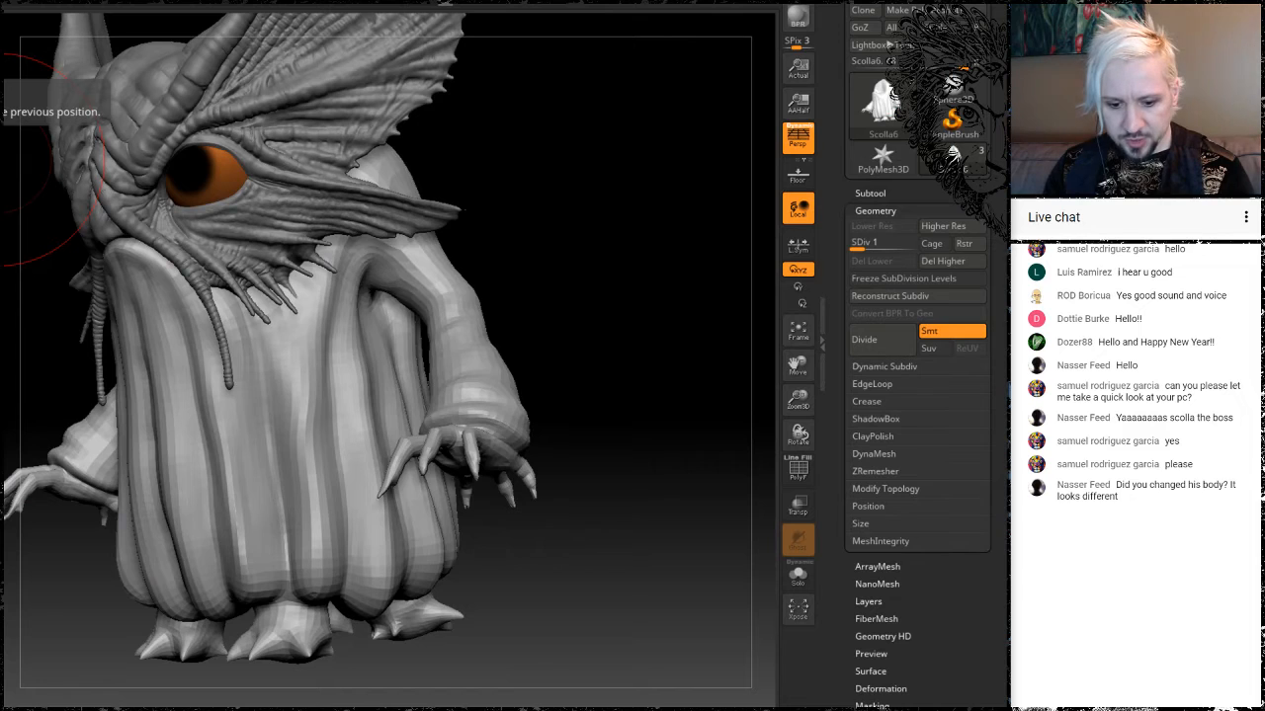
Switch to File Explorer and look through the CSPEDrive folder and the SOTC1-A (J:) drive.
{"action": "key", "text": "alt+Tab"}
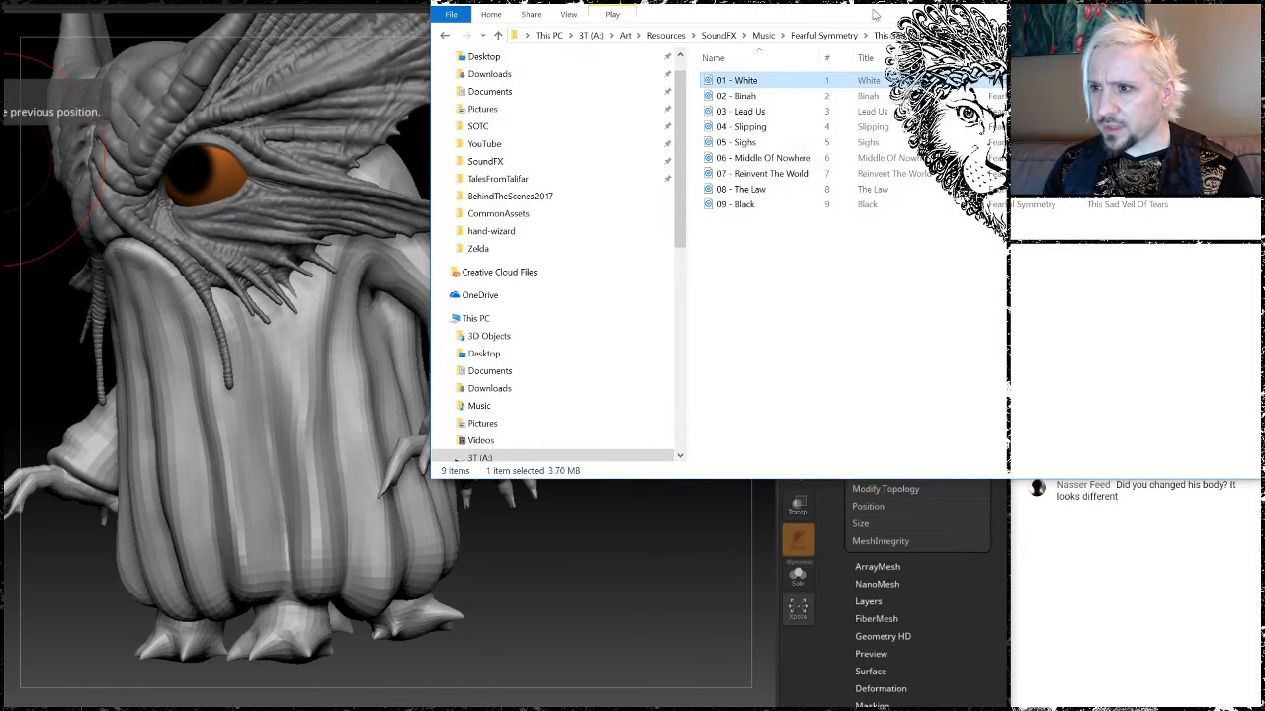
{"action": "scroll", "coordinate": [686, 249], "scroll_direction": "down", "scroll_amount": 3}
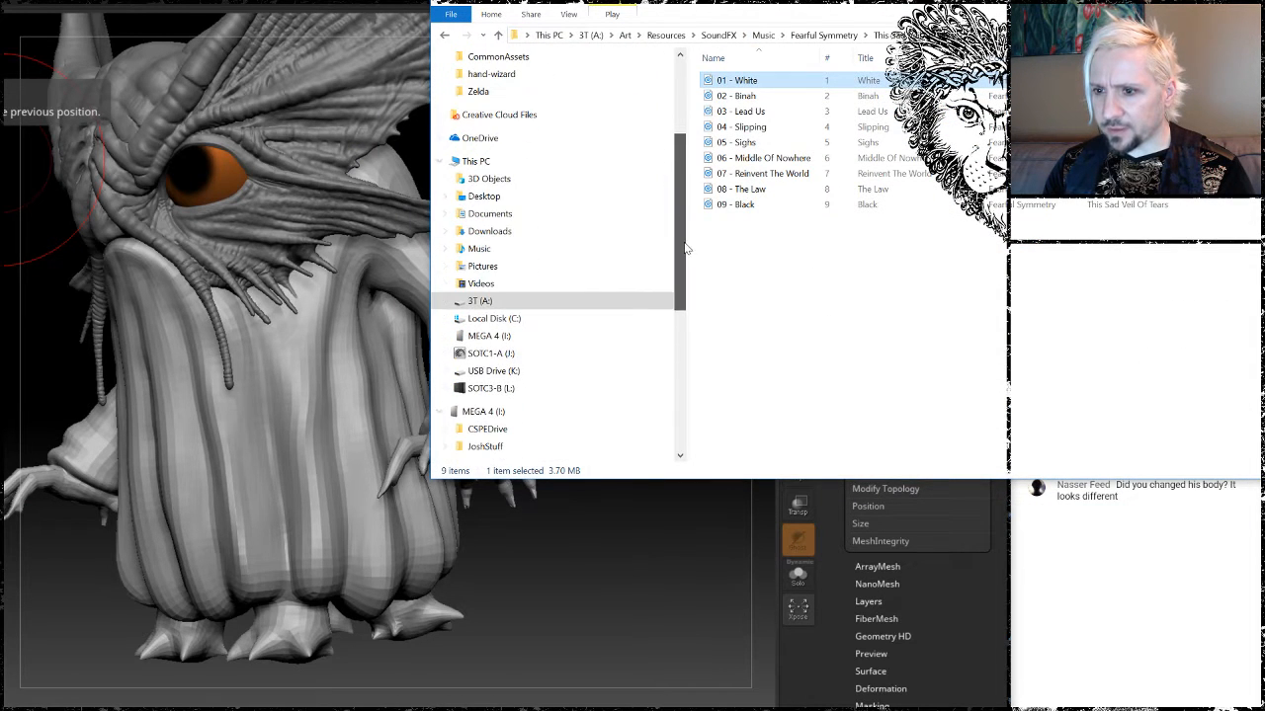
{"action": "scroll", "coordinate": [686, 249], "scroll_direction": "up", "scroll_amount": 2}
{"action": "scroll", "coordinate": [691, 244], "scroll_direction": "down", "scroll_amount": 2}
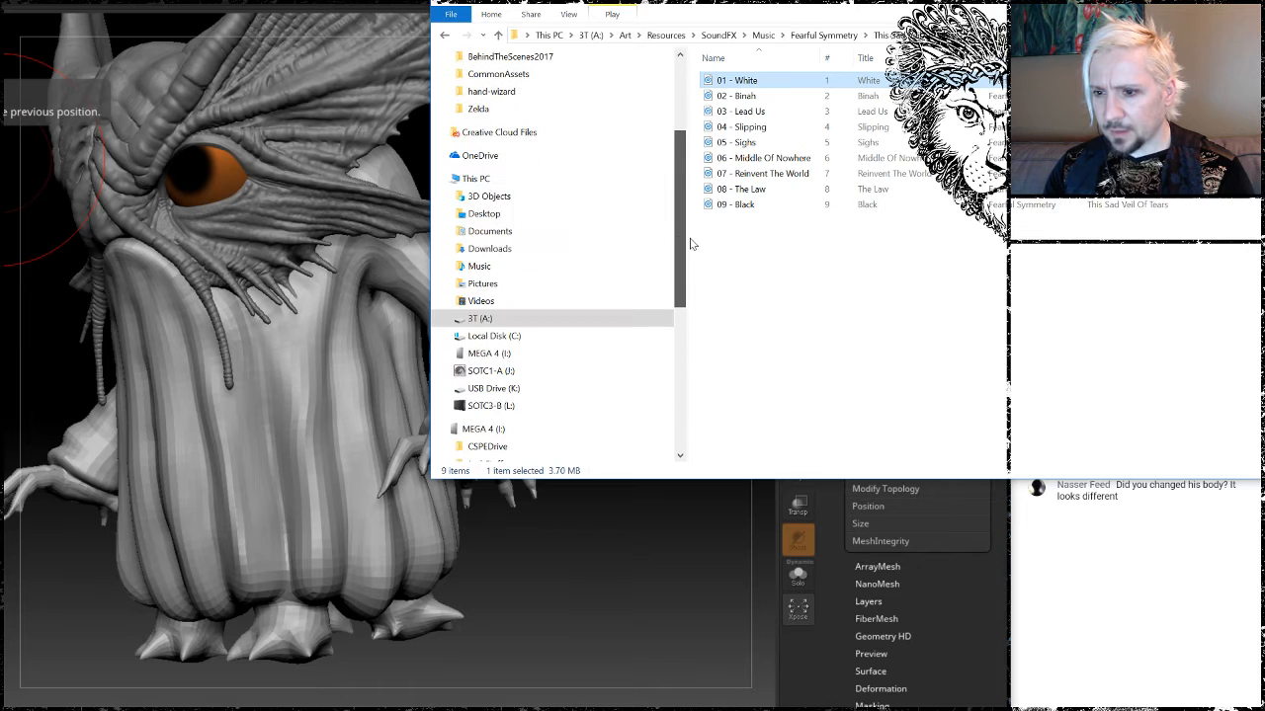
{"action": "left_click", "coordinate": [501, 447]}
{"action": "scroll", "coordinate": [567, 331], "scroll_direction": "down", "scroll_amount": 2}
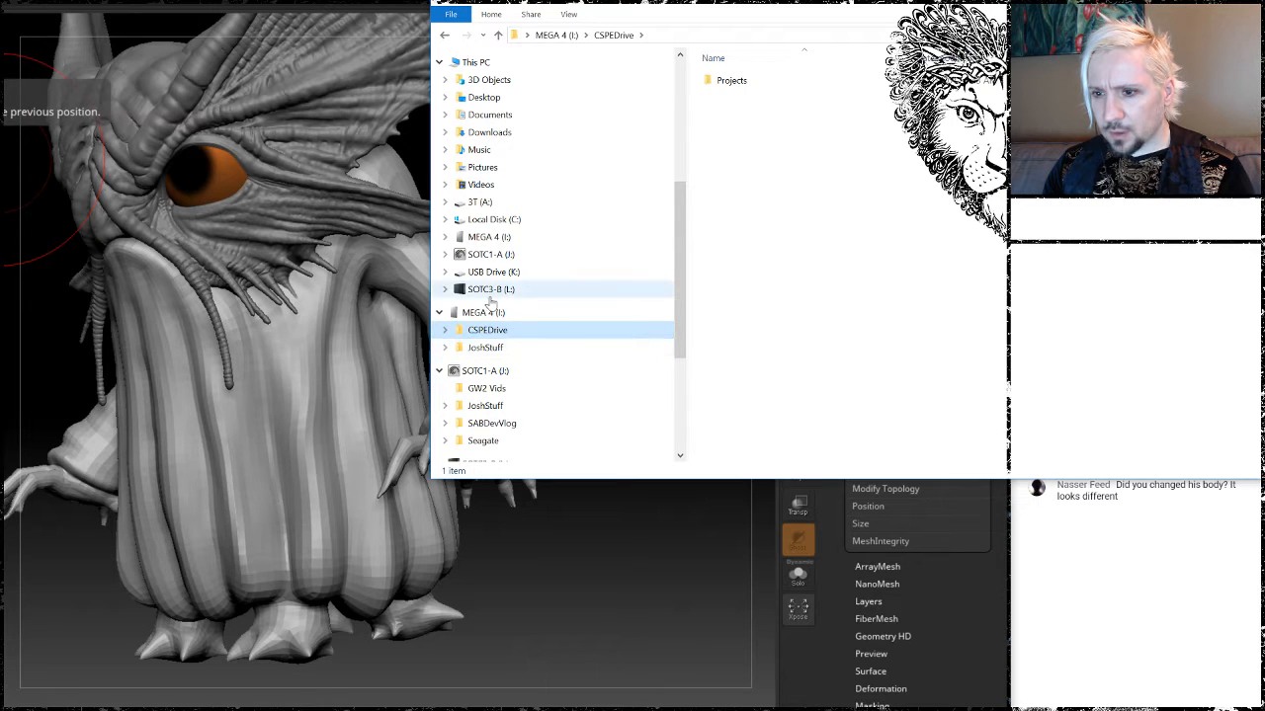
{"action": "left_click", "coordinate": [488, 255]}
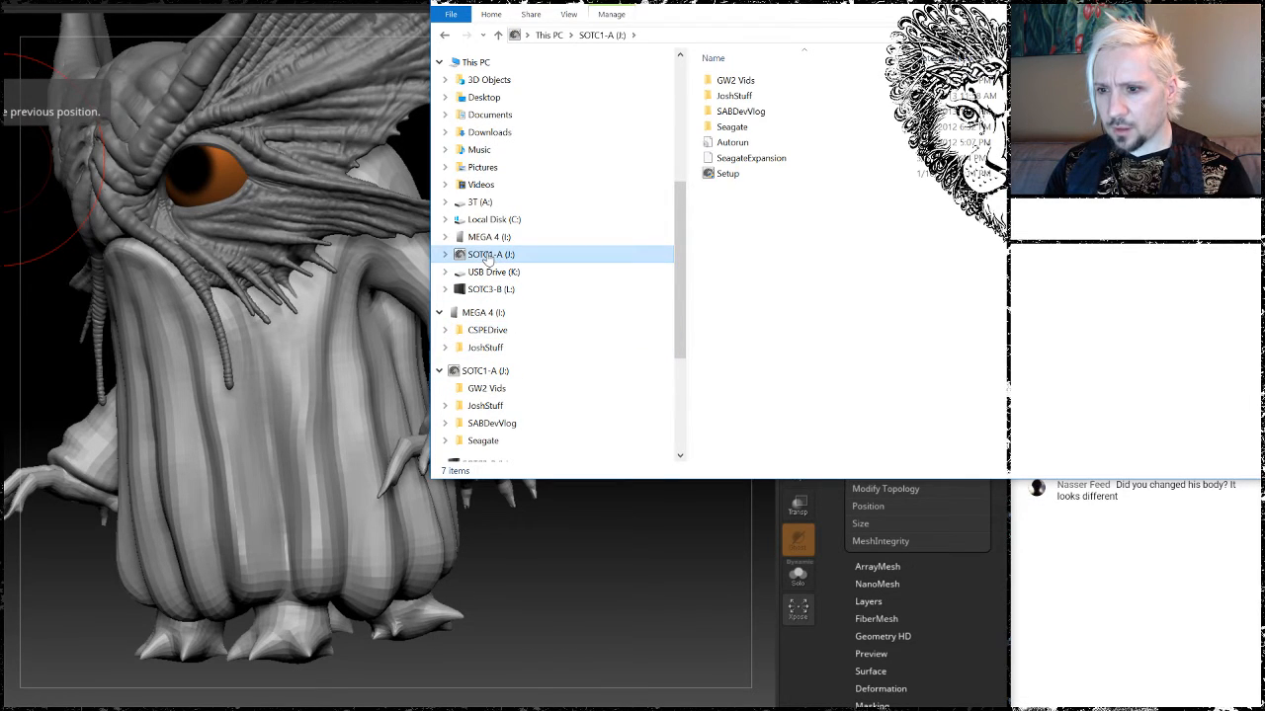
Open the Art\Reference\Animal folder on drive 3T (A:) and look over its subfolders and images.
{"action": "left_click", "coordinate": [480, 204]}
{"action": "left_click", "coordinate": [748, 85]}
{"action": "double_click", "coordinate": [748, 88]}
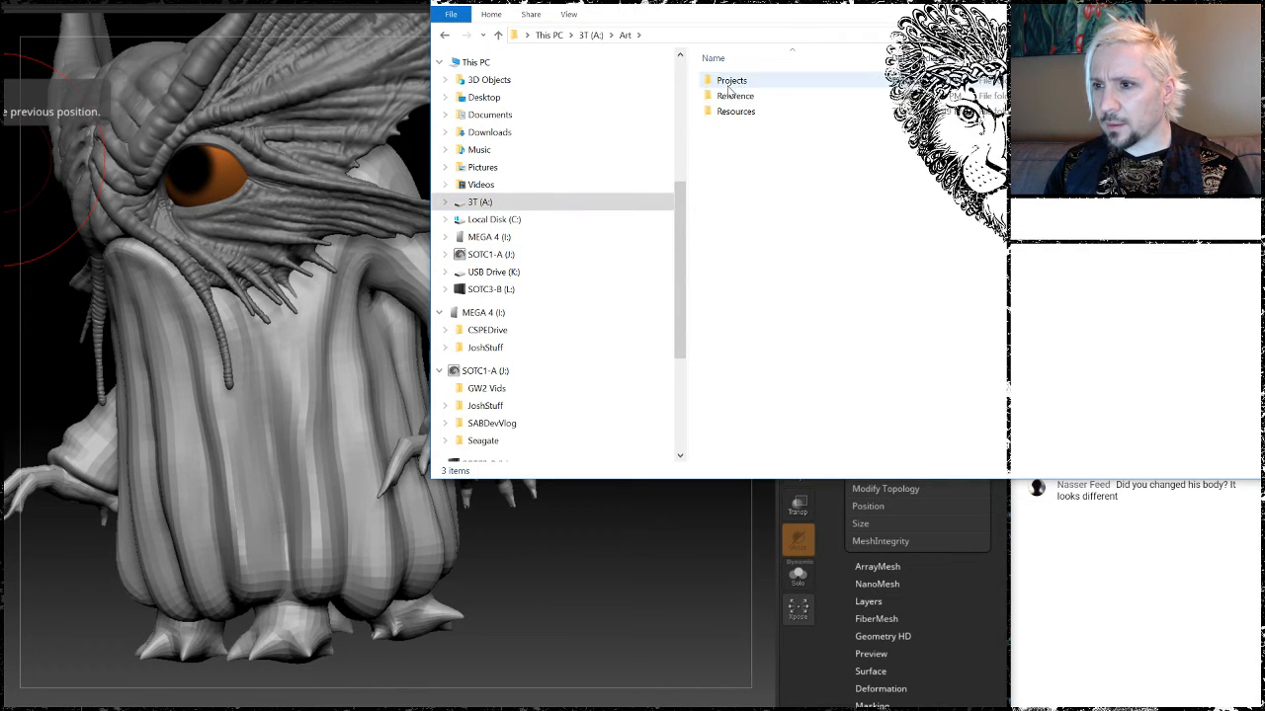
{"action": "double_click", "coordinate": [732, 97]}
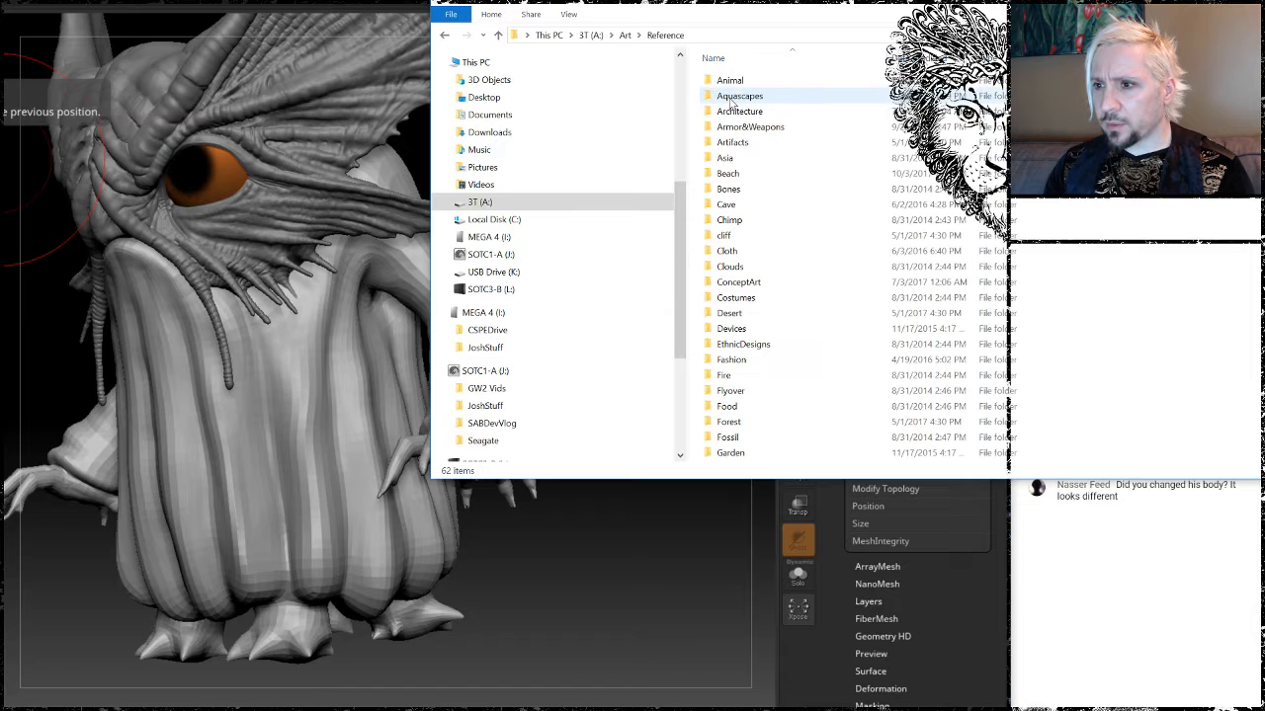
{"action": "double_click", "coordinate": [729, 80]}
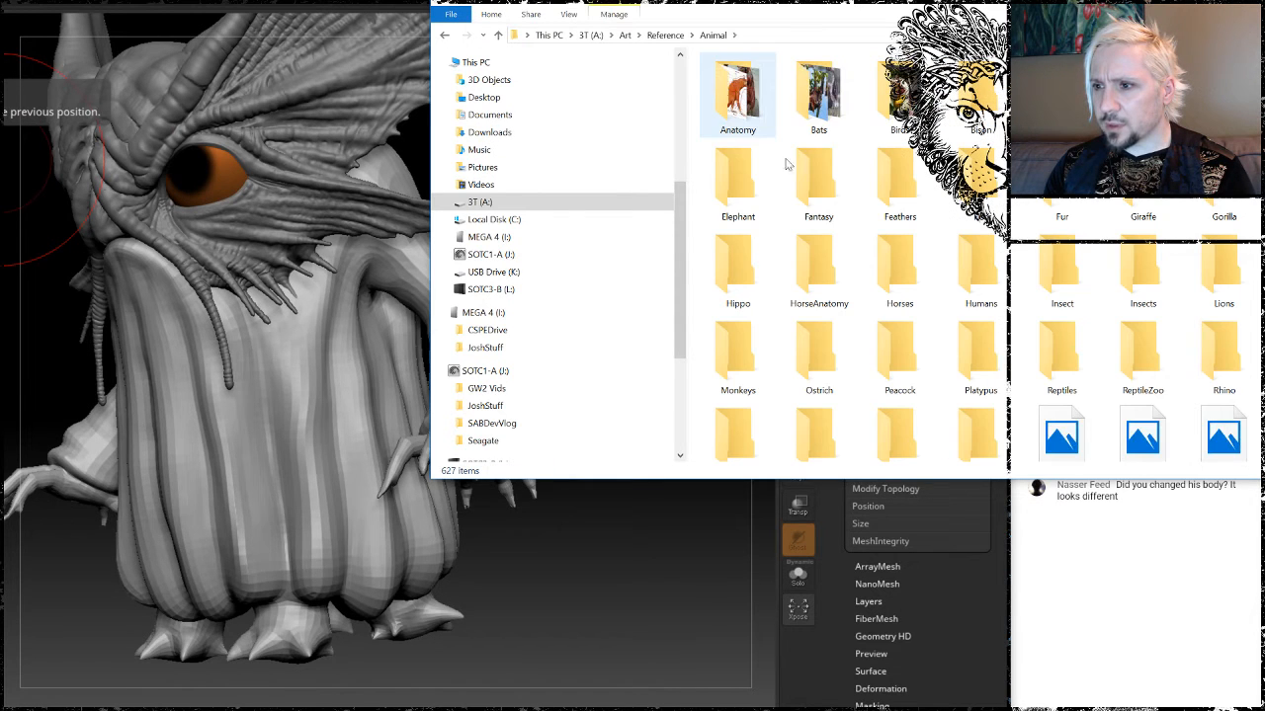
{"action": "scroll", "coordinate": [842, 238], "scroll_direction": "down", "scroll_amount": 3}
{"action": "scroll", "coordinate": [842, 238], "scroll_direction": "down", "scroll_amount": 3}
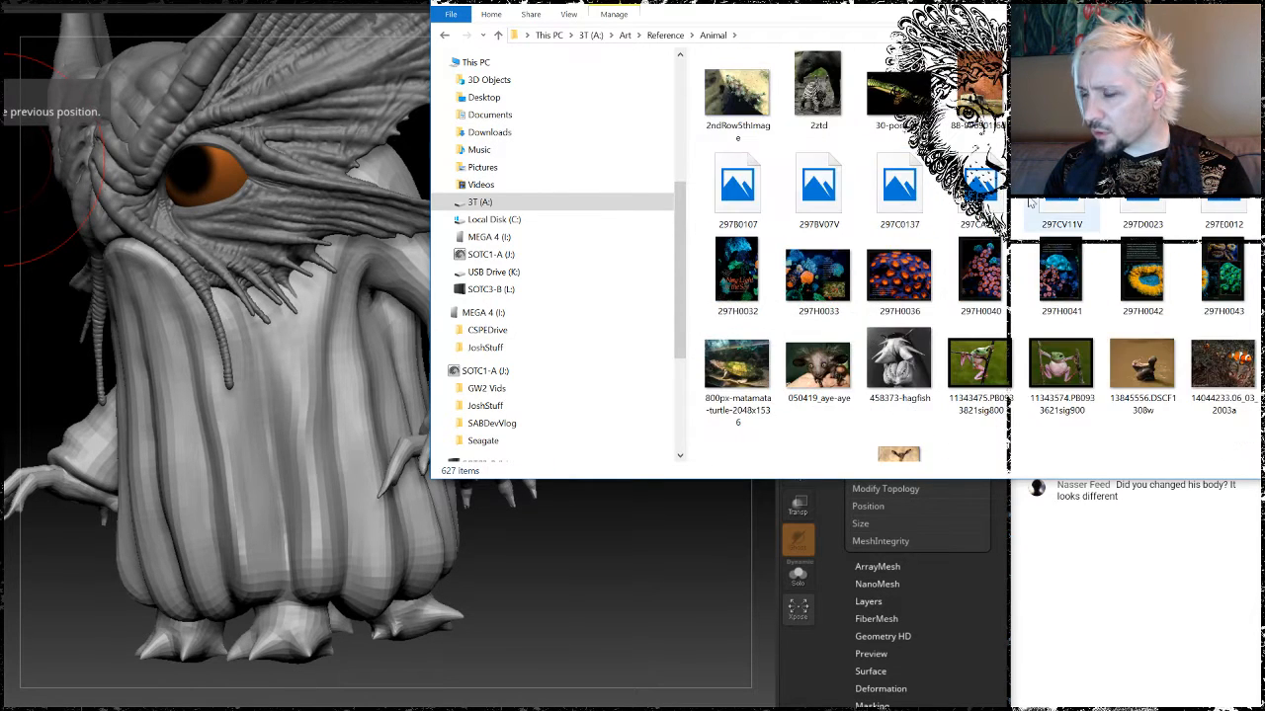
{"action": "scroll", "coordinate": [1029, 203], "scroll_direction": "up", "scroll_amount": 5}
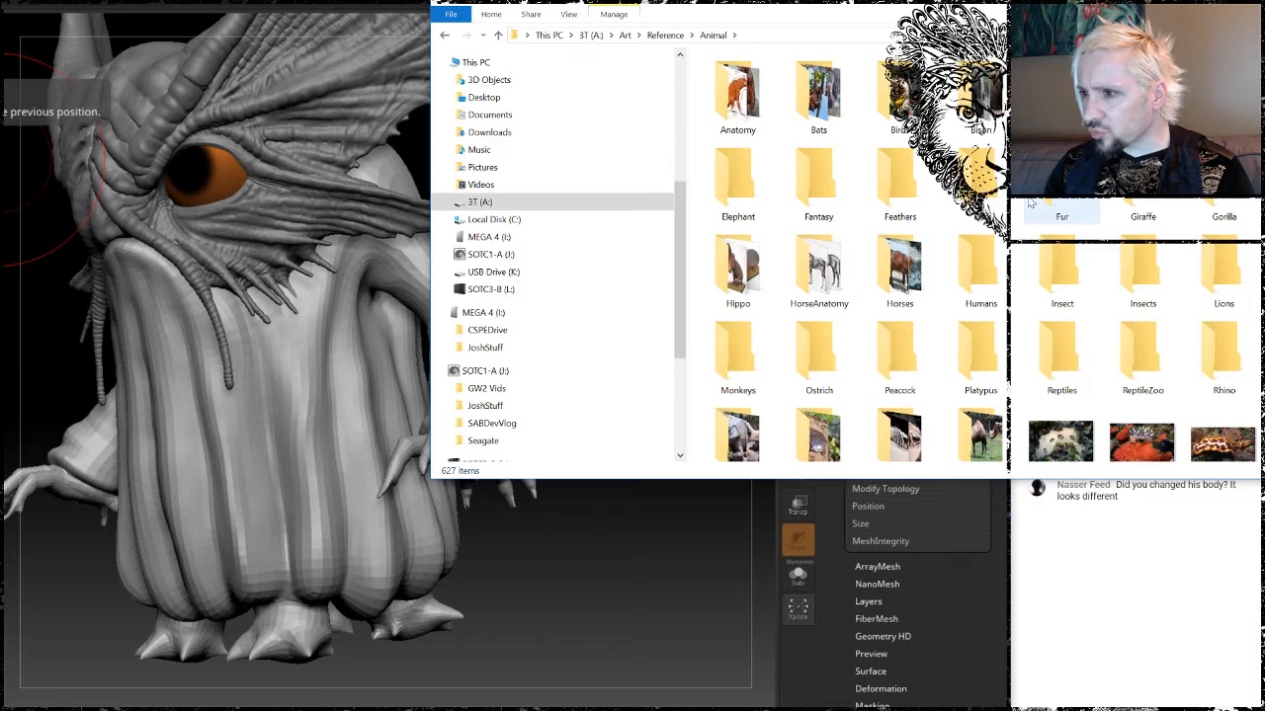
Open the Otherreptiles folder inside Reptiles and look over its reference images.
{"action": "double_click", "coordinate": [1065, 356]}
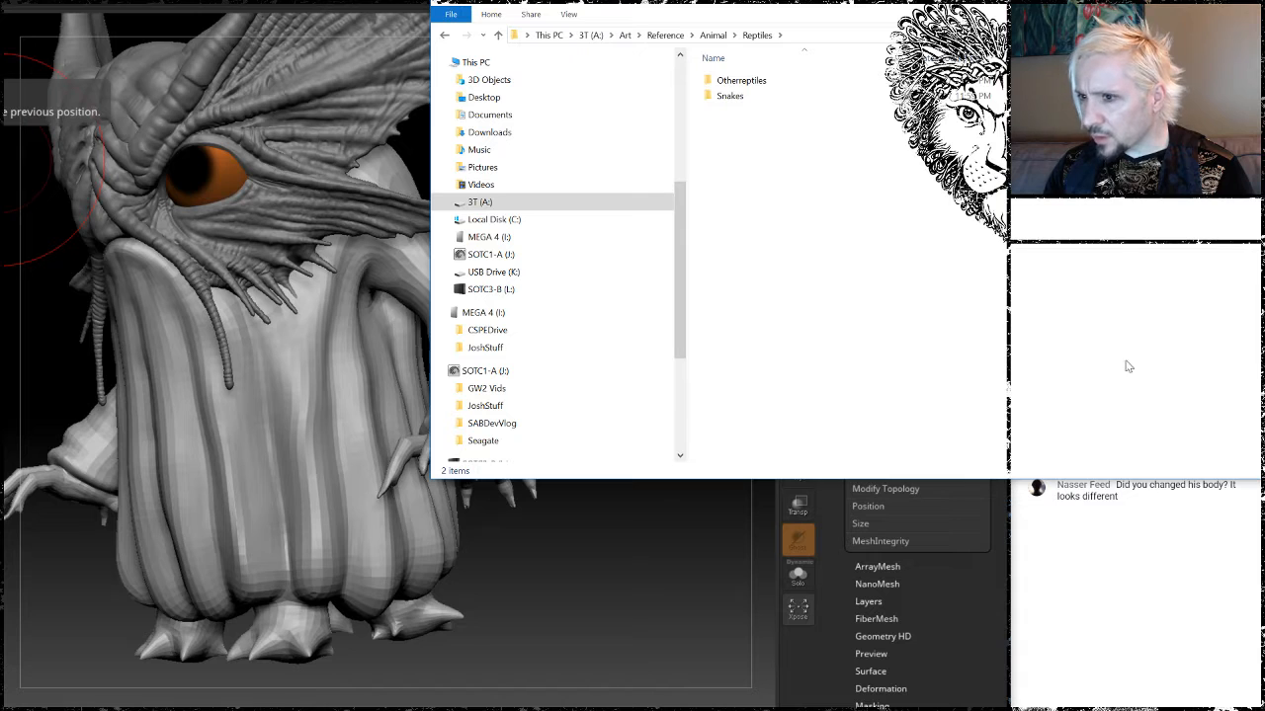
{"action": "double_click", "coordinate": [736, 82]}
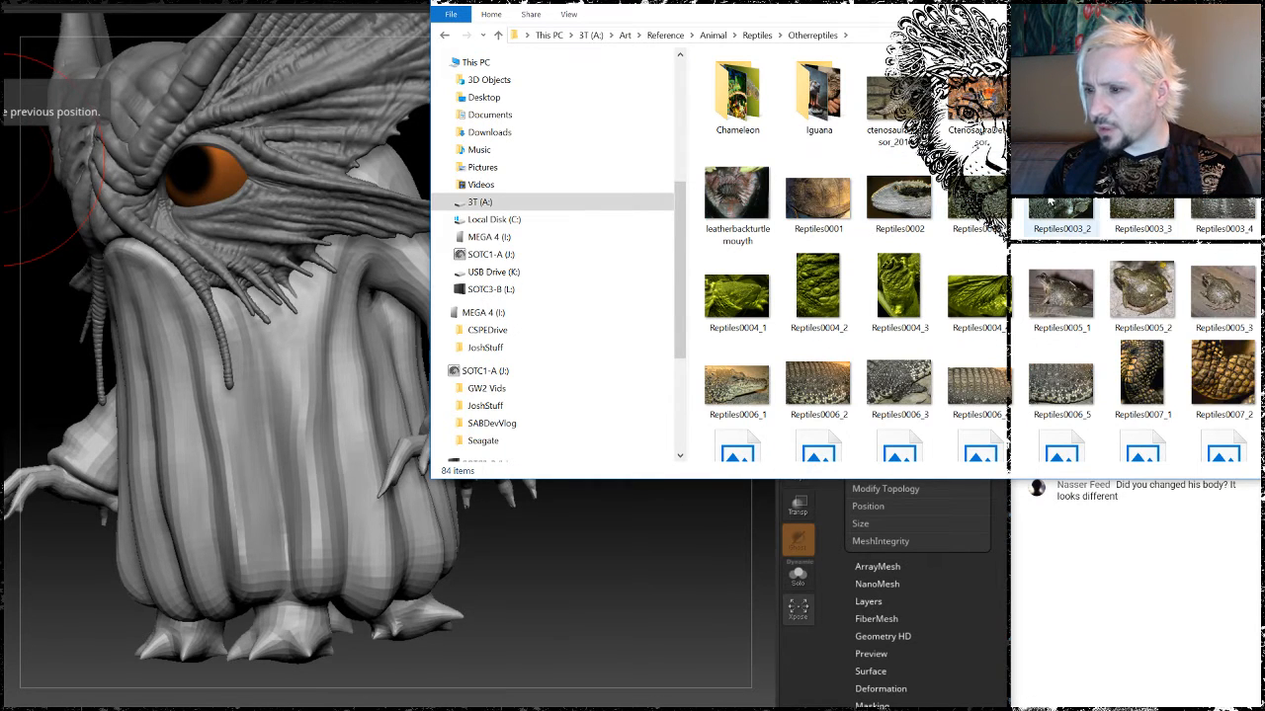
{"action": "scroll", "coordinate": [1050, 201], "scroll_direction": "down", "scroll_amount": 3}
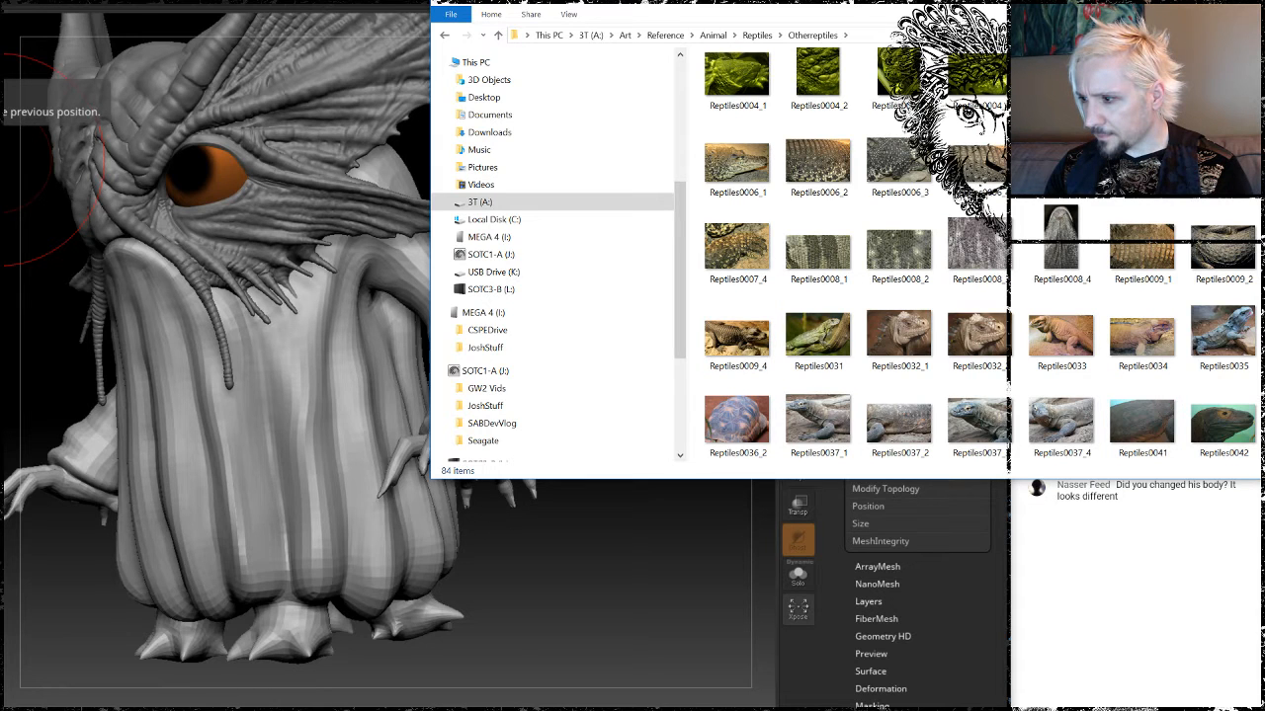
Switch to Groove Music, look through its artists, recent plays and albums, and close the player.
{"action": "left_click_drag", "start_coordinate": [1264, 460], "coordinate": [1083, 290]}
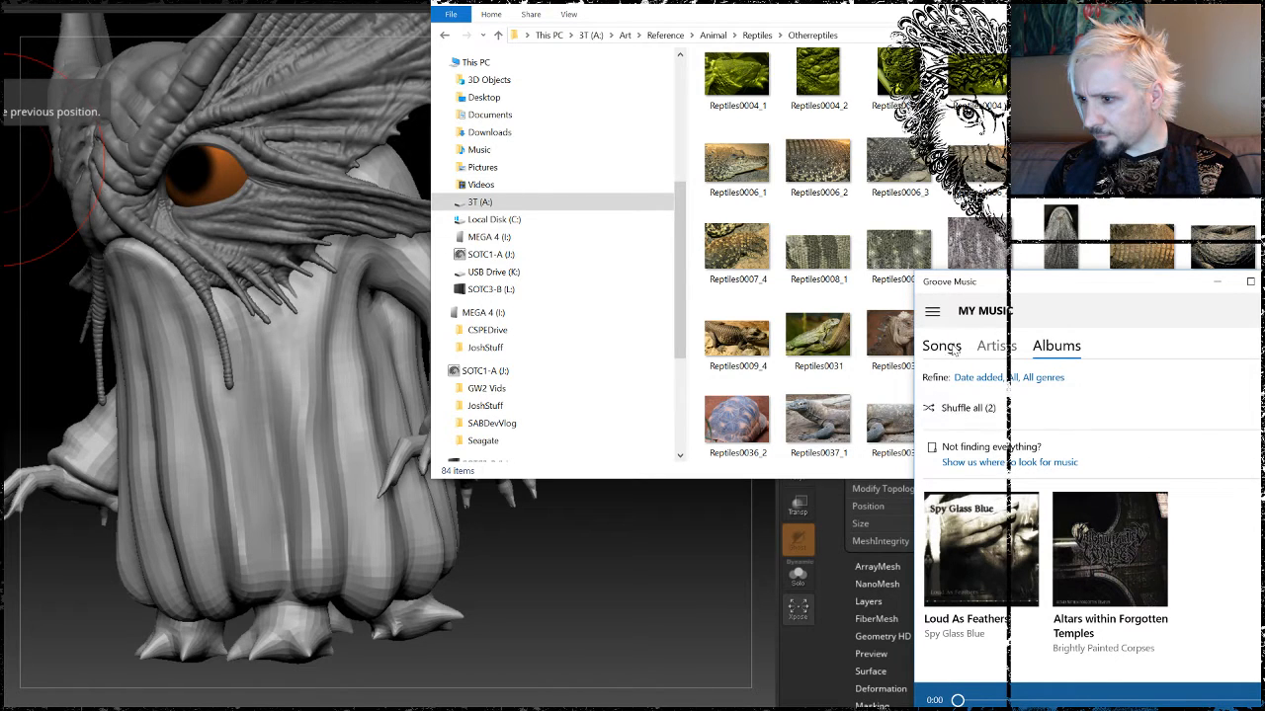
{"action": "left_click", "coordinate": [984, 347]}
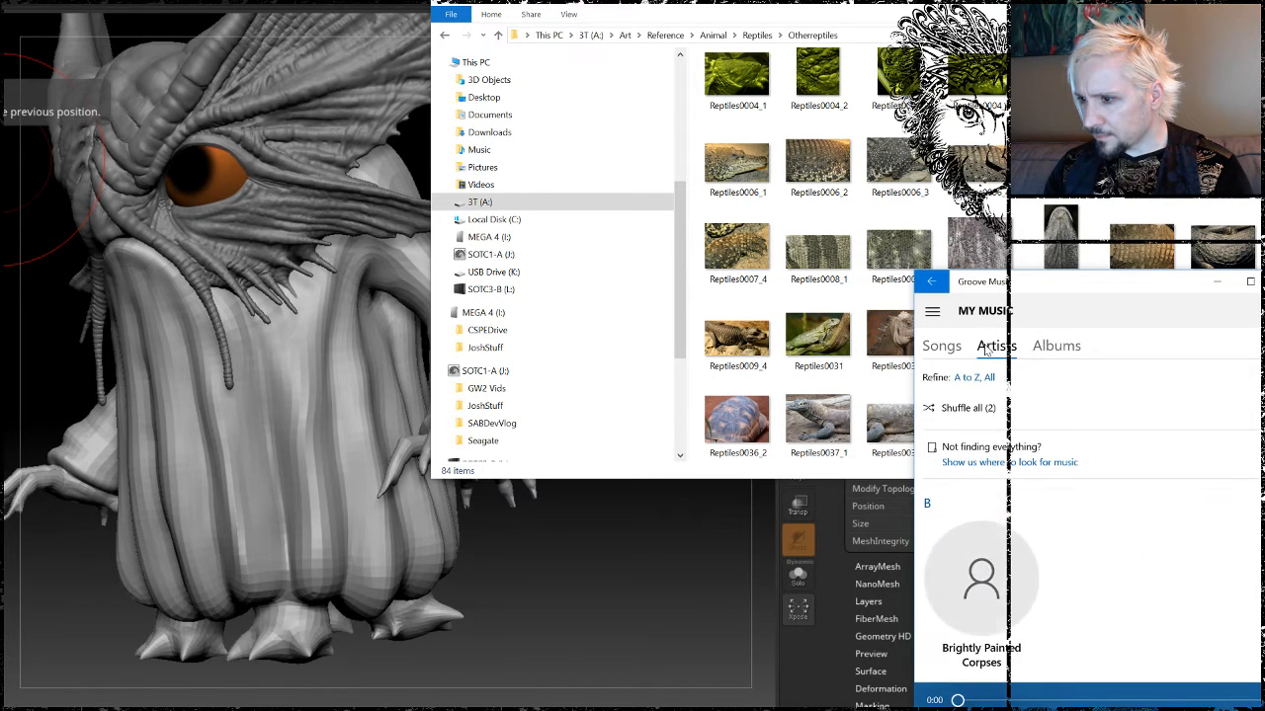
{"action": "left_click", "coordinate": [932, 314]}
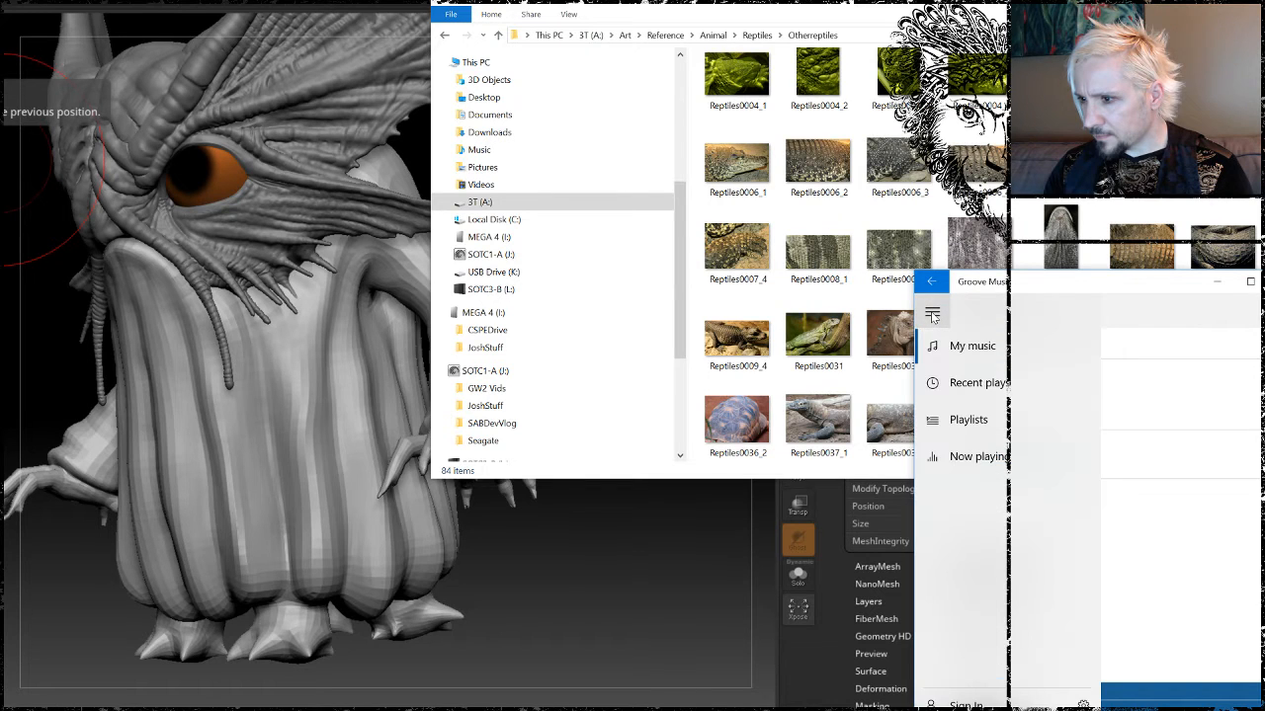
{"action": "left_click", "coordinate": [958, 380]}
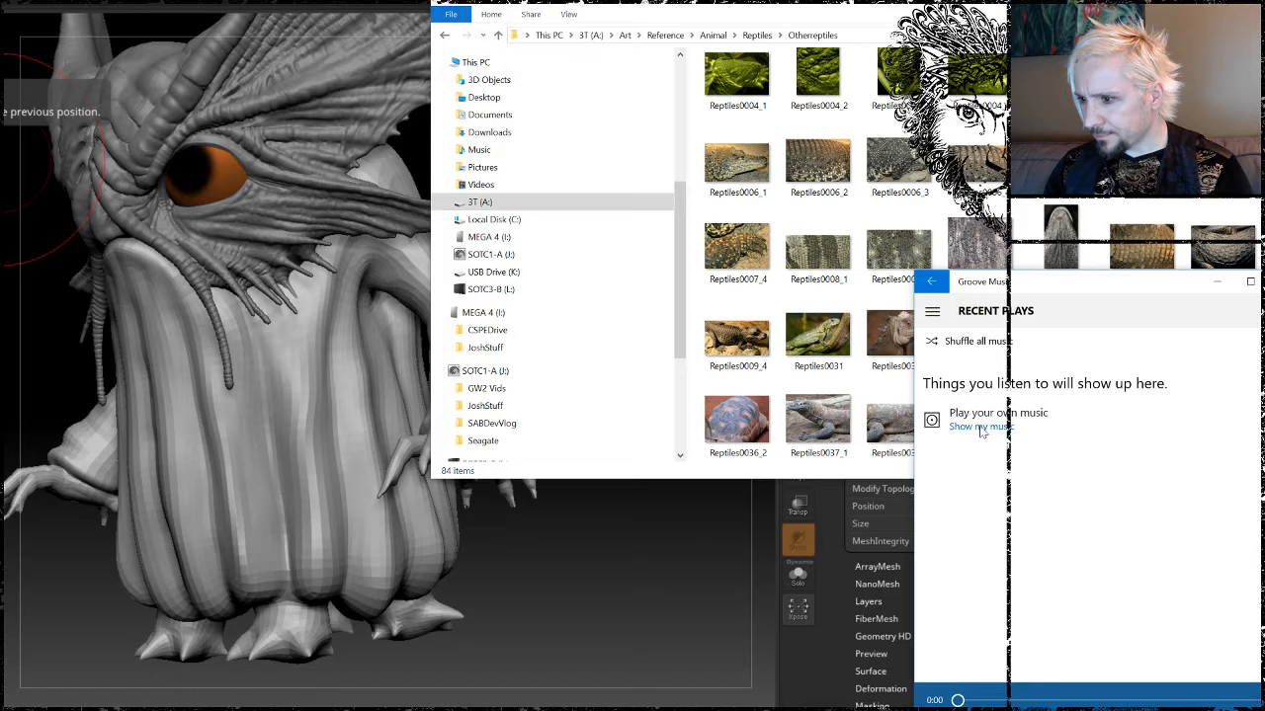
{"action": "left_click", "coordinate": [981, 426]}
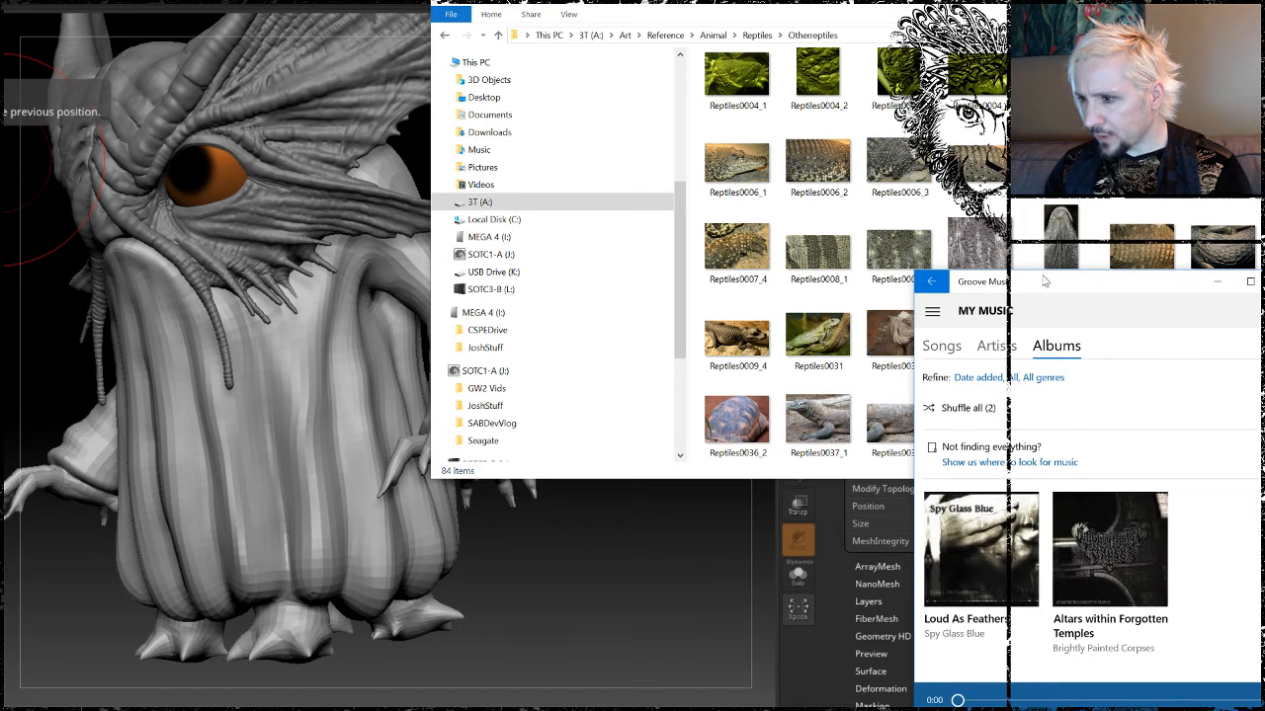
{"action": "left_click_drag", "start_coordinate": [1044, 282], "coordinate": [1259, 289]}
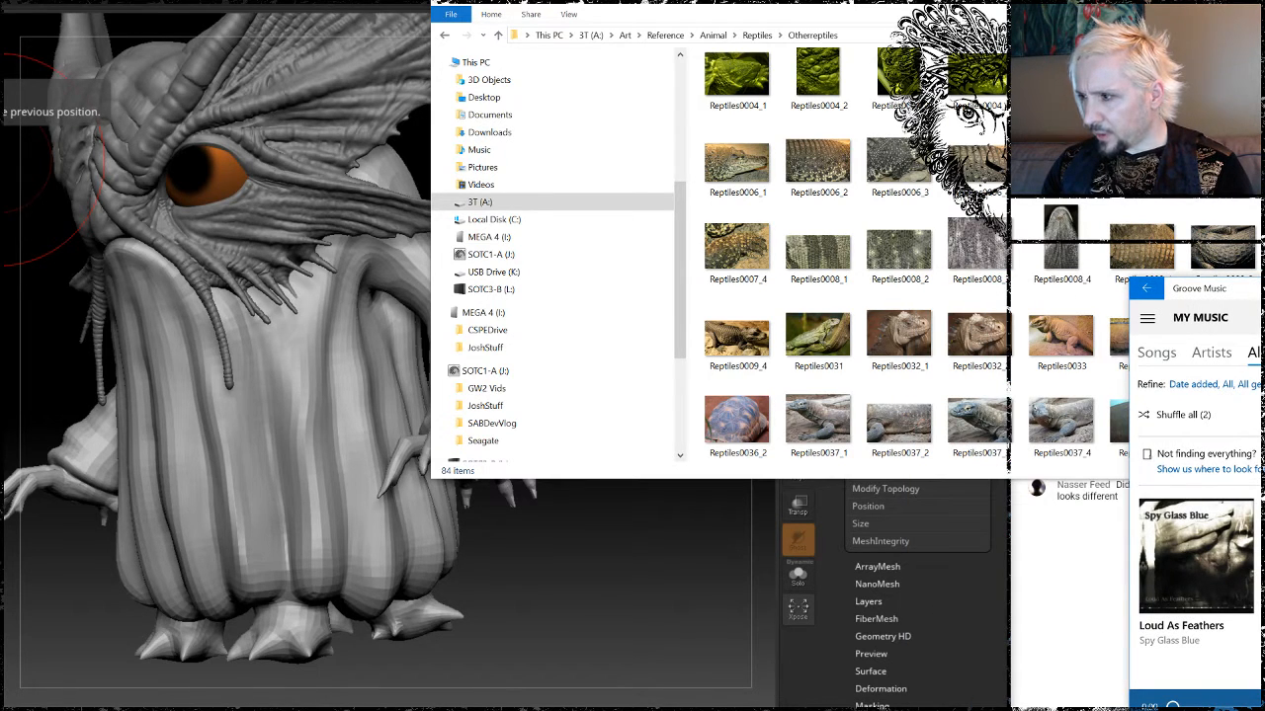
{"action": "key", "text": "alt+F4"}
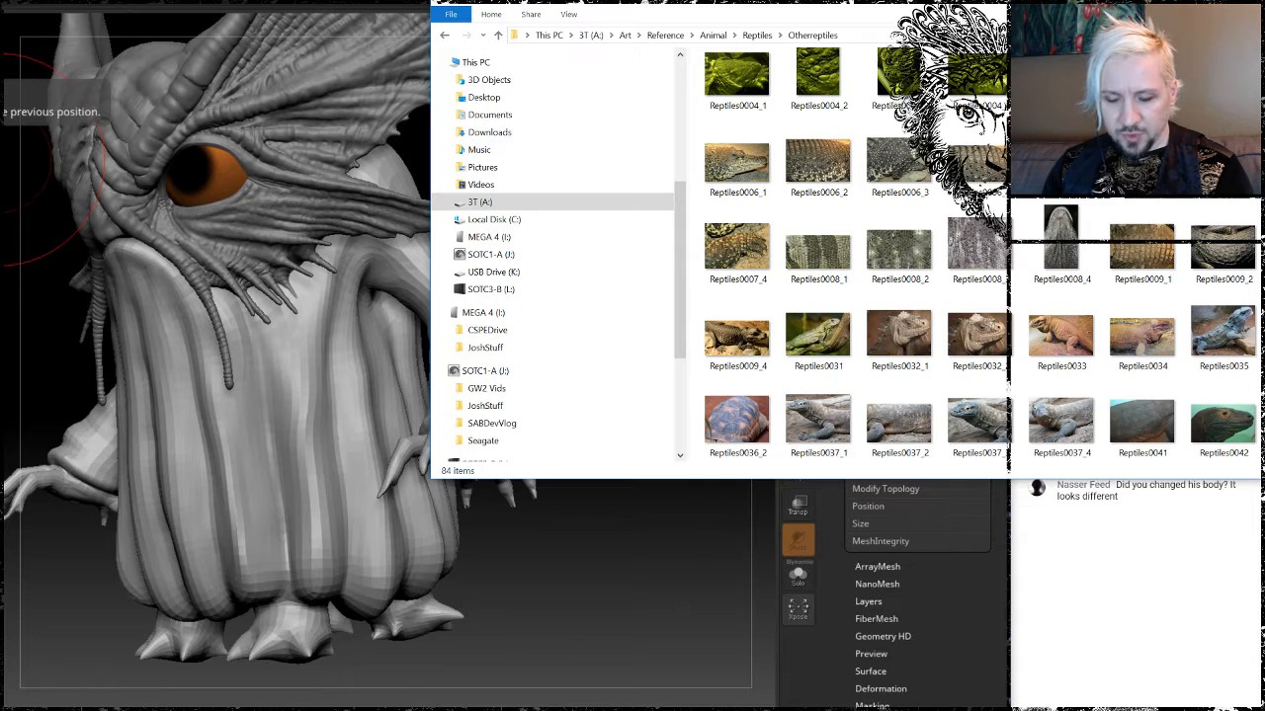
Open a second File Explorer window, place it below the reptile images and browse the SoundFX folder.
{"action": "key", "text": "super+e"}
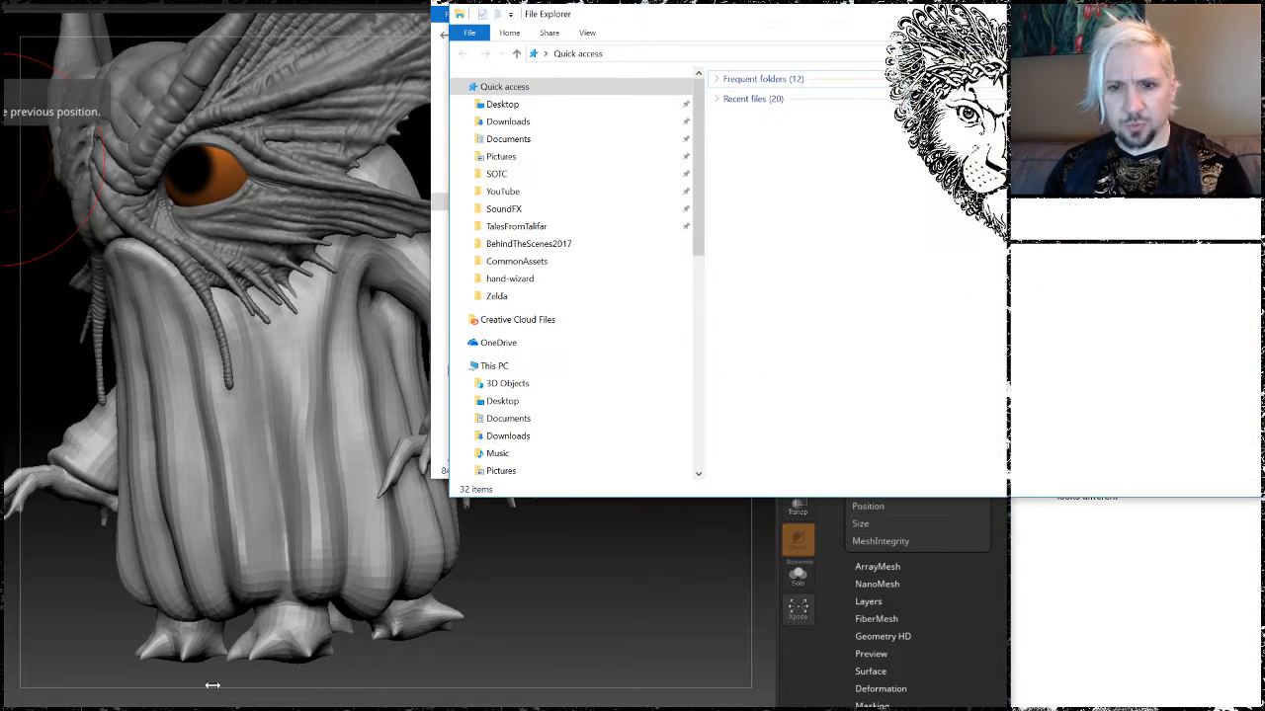
{"action": "left_click_drag", "start_coordinate": [831, 28], "coordinate": [722, 358]}
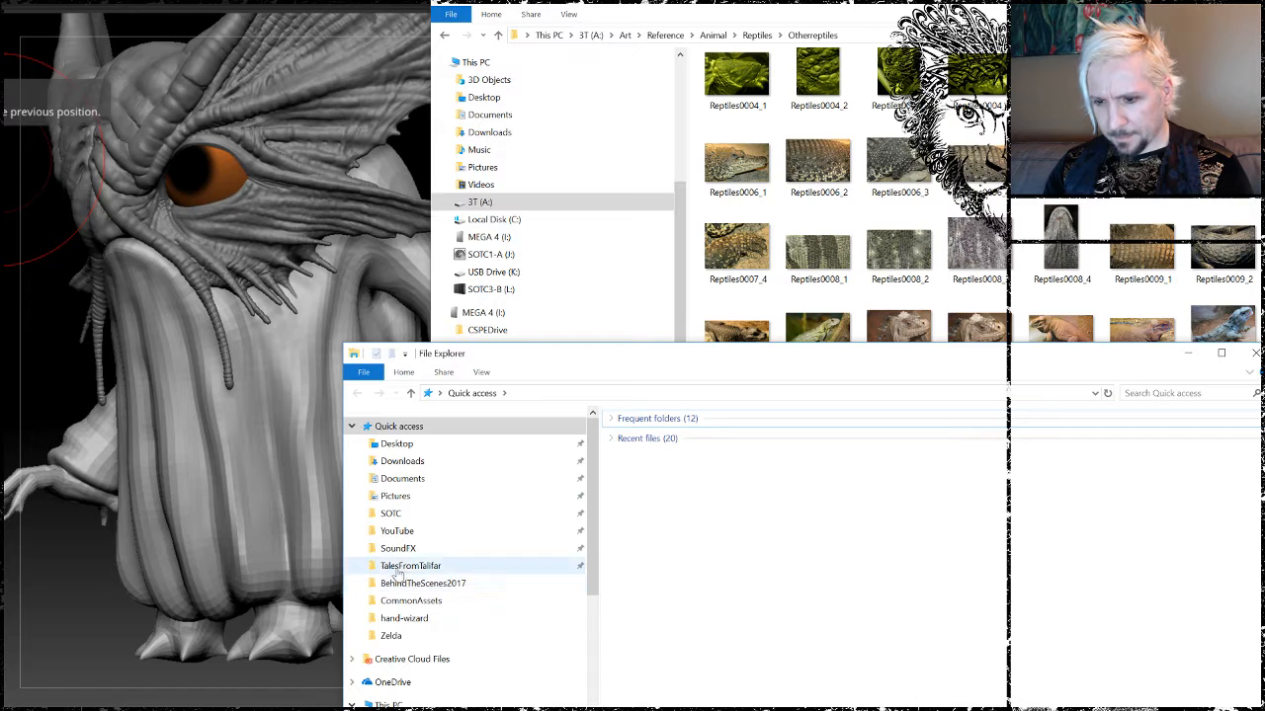
{"action": "left_click", "coordinate": [398, 549]}
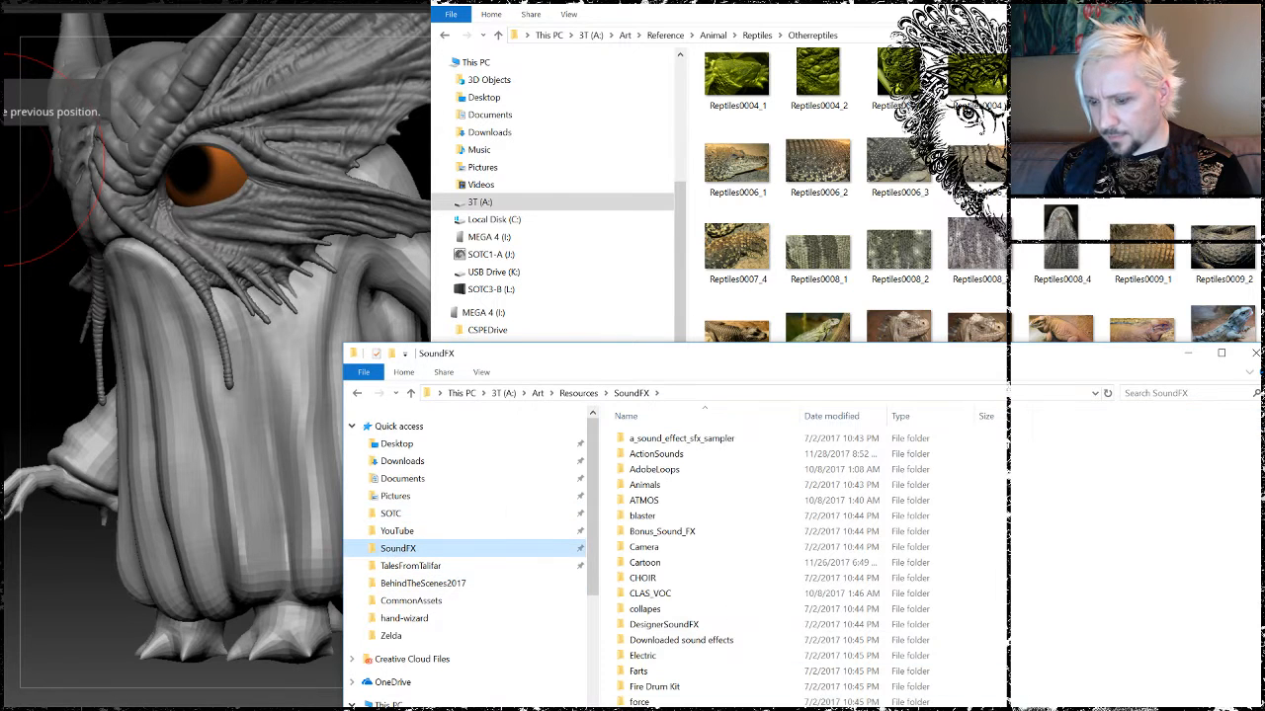
{"action": "scroll", "coordinate": [617, 553], "scroll_direction": "down", "scroll_amount": 1}
{"action": "scroll", "coordinate": [692, 558], "scroll_direction": "down", "scroll_amount": 1}
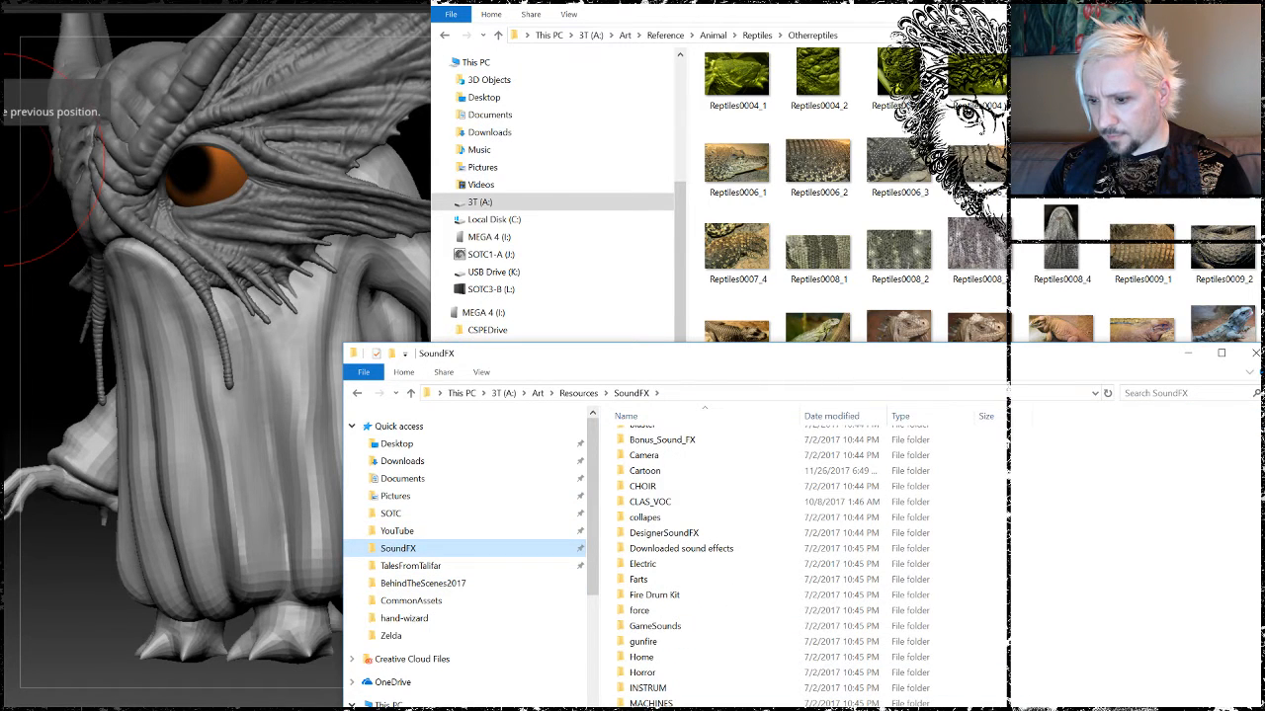
Play the track 02 - Binah from Music\Fearful Symmetry\This Sad Veil Of Tears in Groove Music.
{"action": "double_click", "coordinate": [652, 709]}
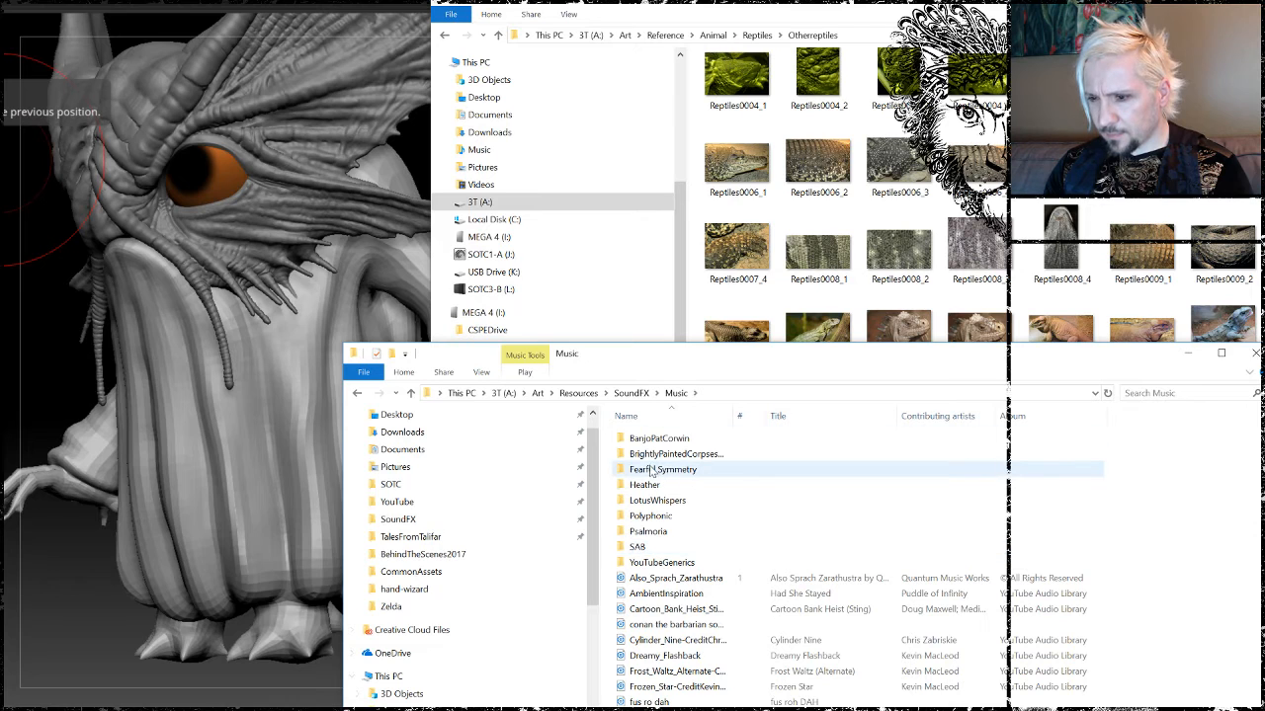
{"action": "double_click", "coordinate": [651, 471]}
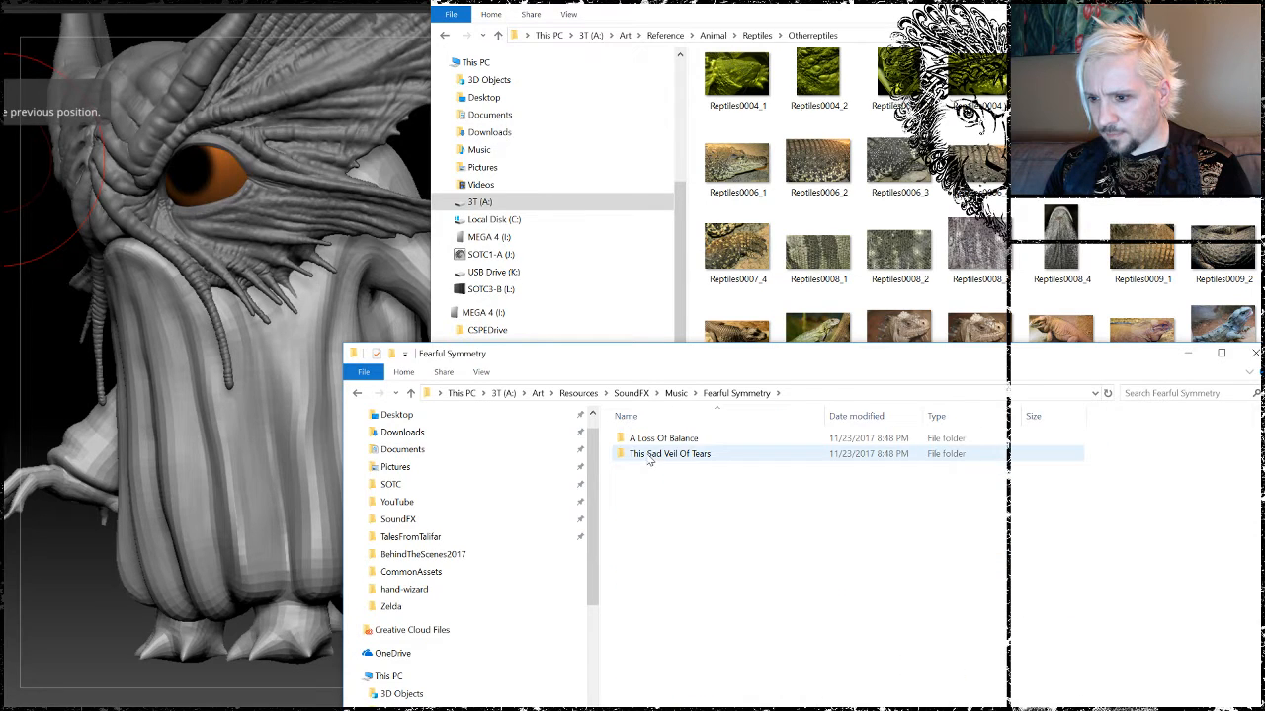
{"action": "double_click", "coordinate": [650, 456]}
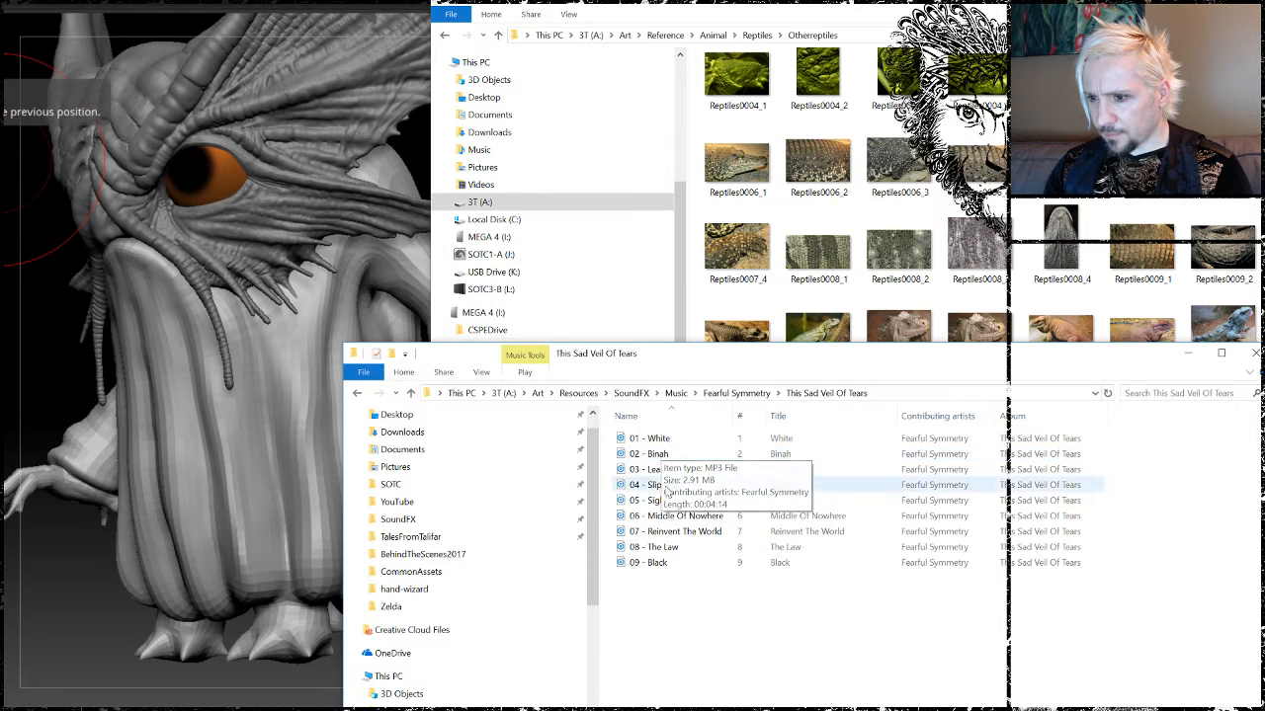
{"action": "double_click", "coordinate": [659, 457]}
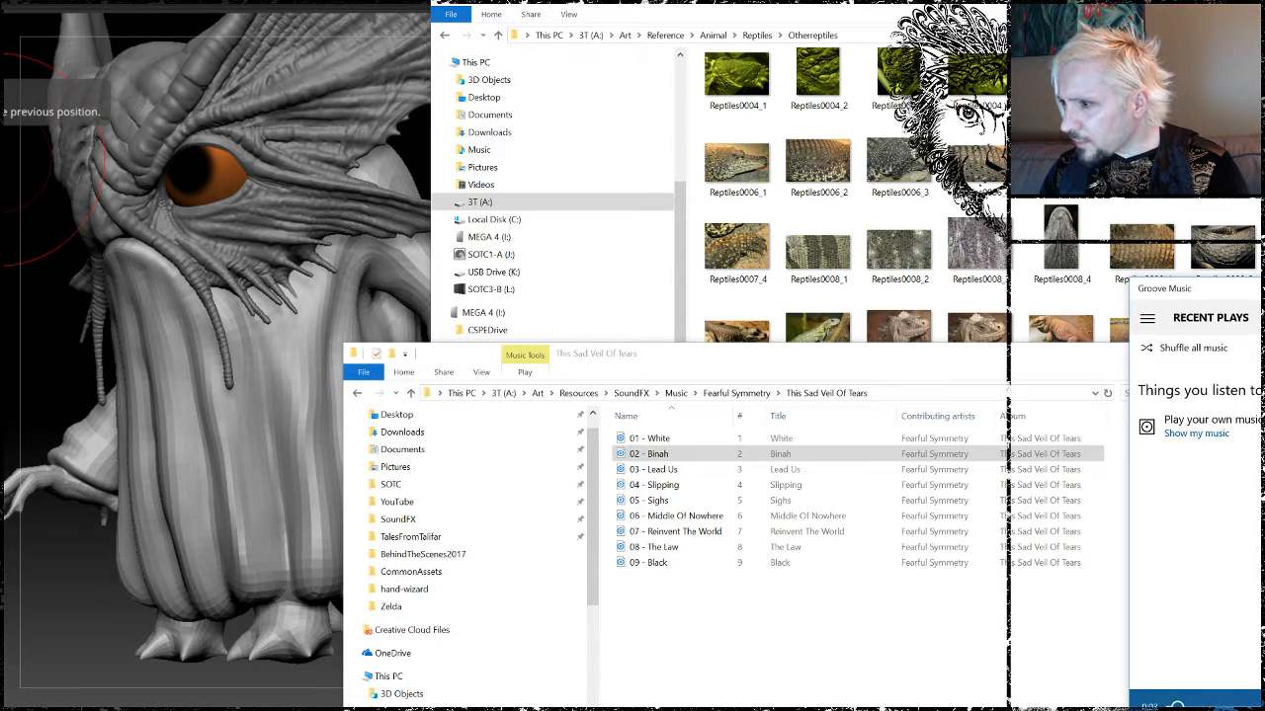
{"action": "left_click", "coordinate": [1149, 321]}
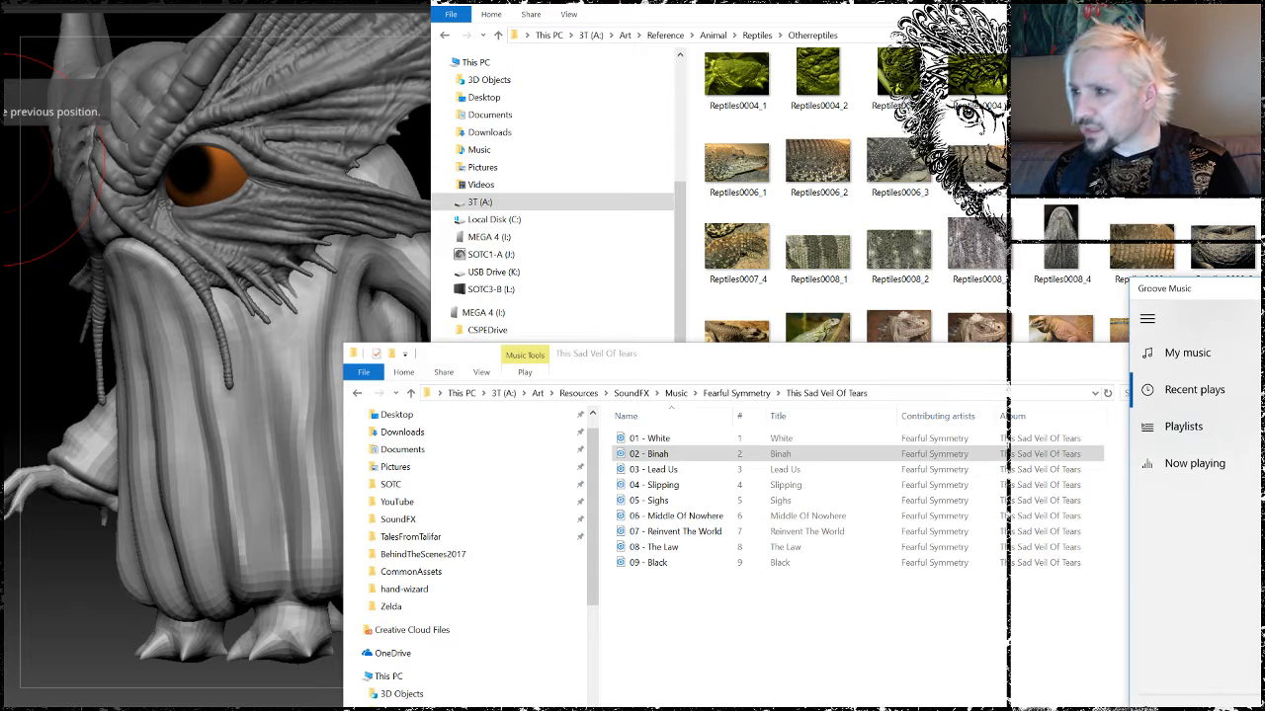
Move the Groove Music and This Sad Veil Of Tears folder windows out of the way of the reptile images and the sculpt.
{"action": "left_click_drag", "start_coordinate": [1263, 288], "coordinate": [1264, 436]}
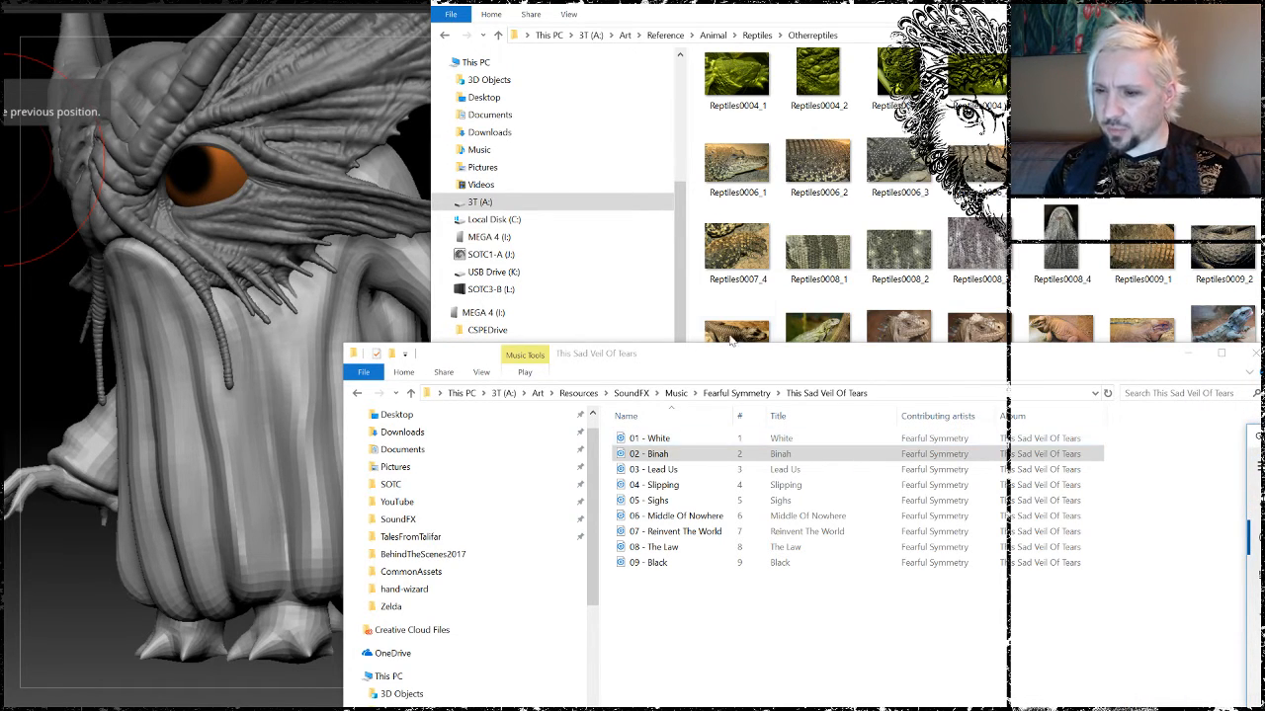
{"action": "left_click_drag", "start_coordinate": [746, 364], "coordinate": [1109, 448]}
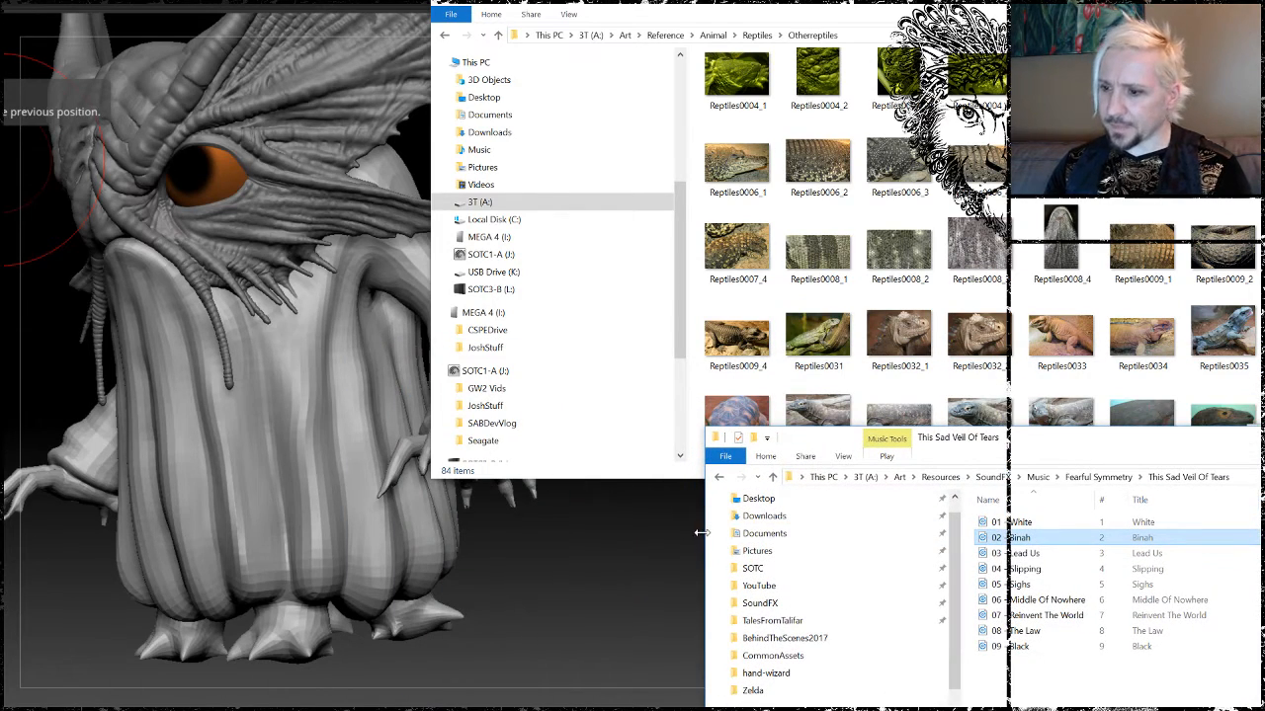
{"action": "left_click_drag", "start_coordinate": [700, 532], "coordinate": [1107, 516]}
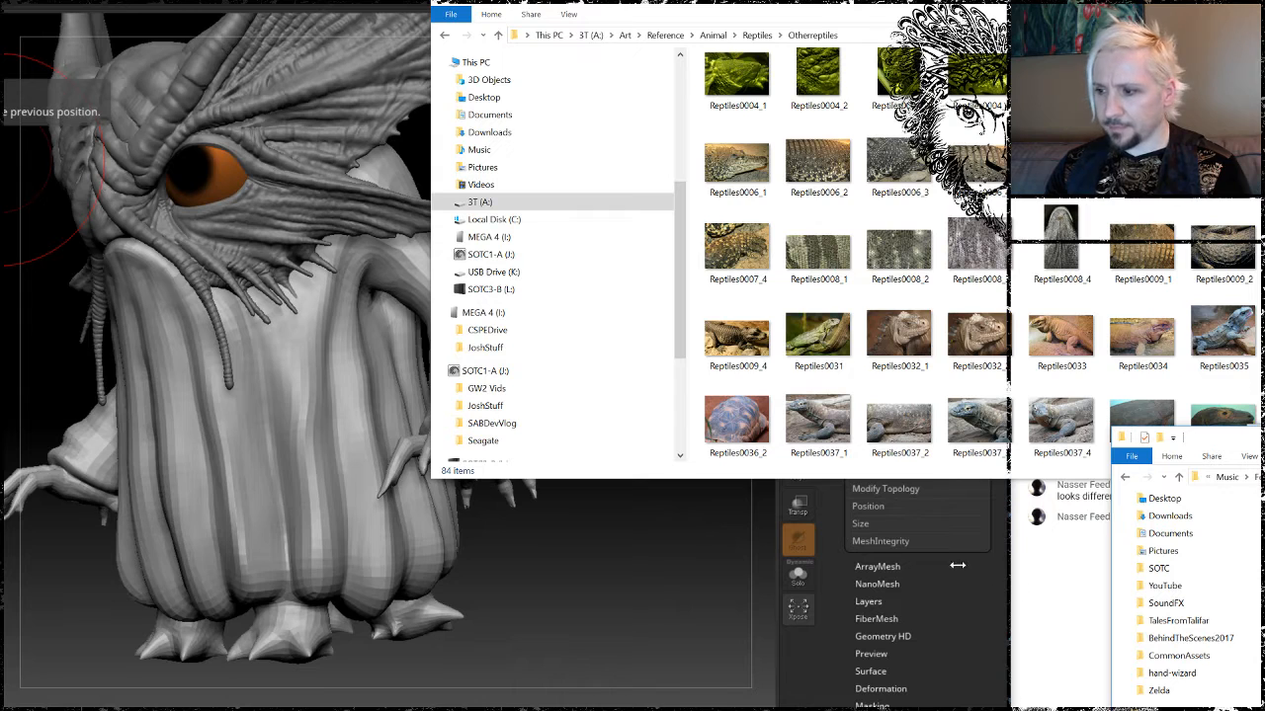
{"action": "left_click", "coordinate": [1064, 594]}
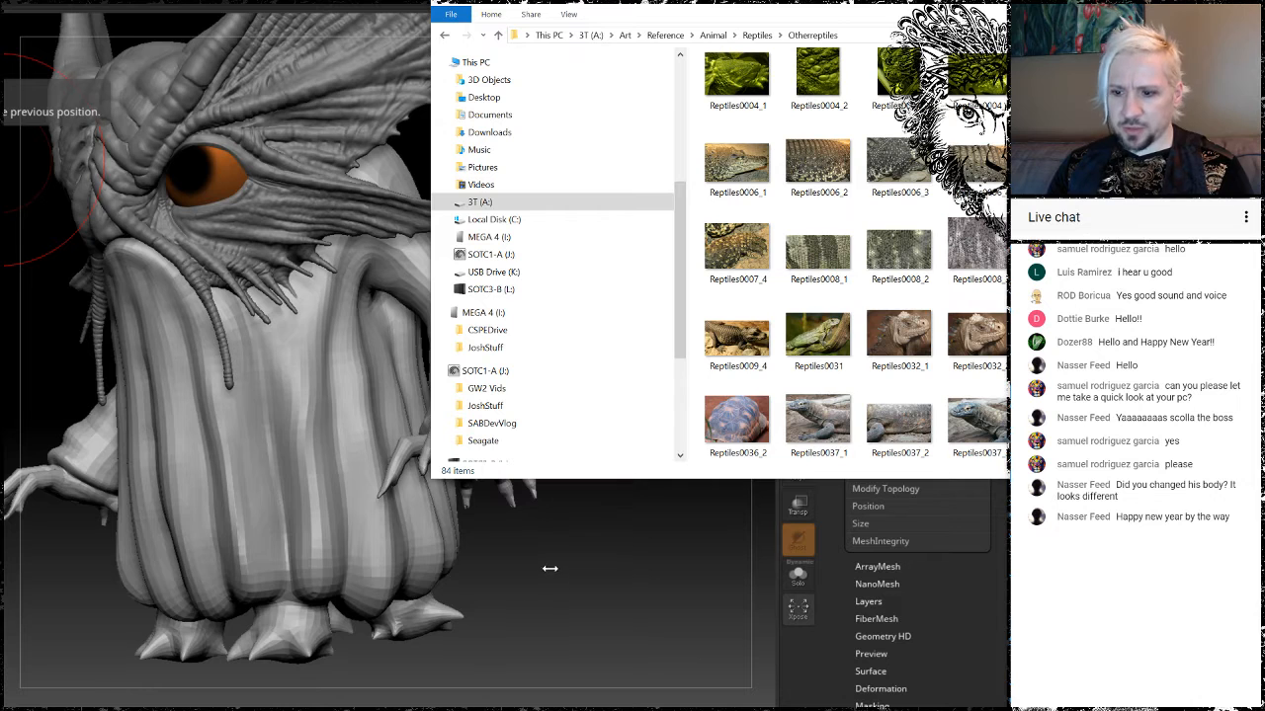
Browse the Otherreptiles images, view Reptiles0042 at full size and close it.
{"action": "left_click", "coordinate": [805, 348]}
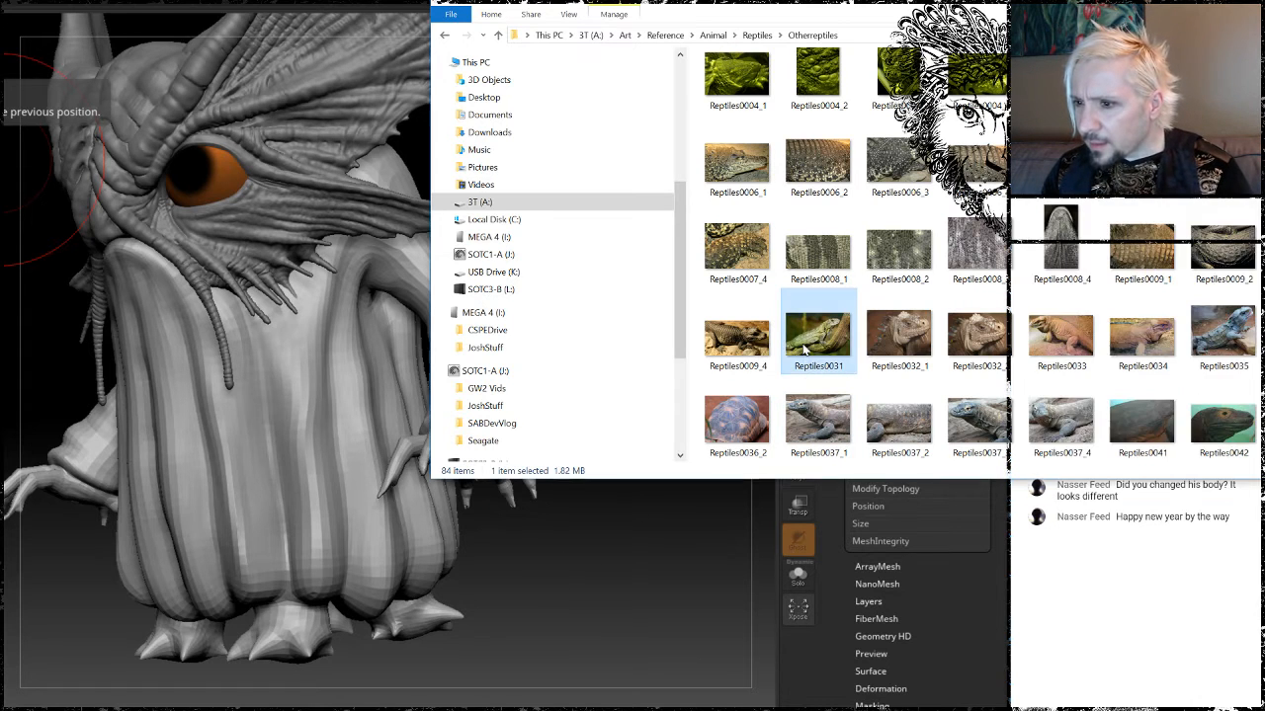
{"action": "scroll", "coordinate": [833, 321], "scroll_direction": "down", "scroll_amount": 3}
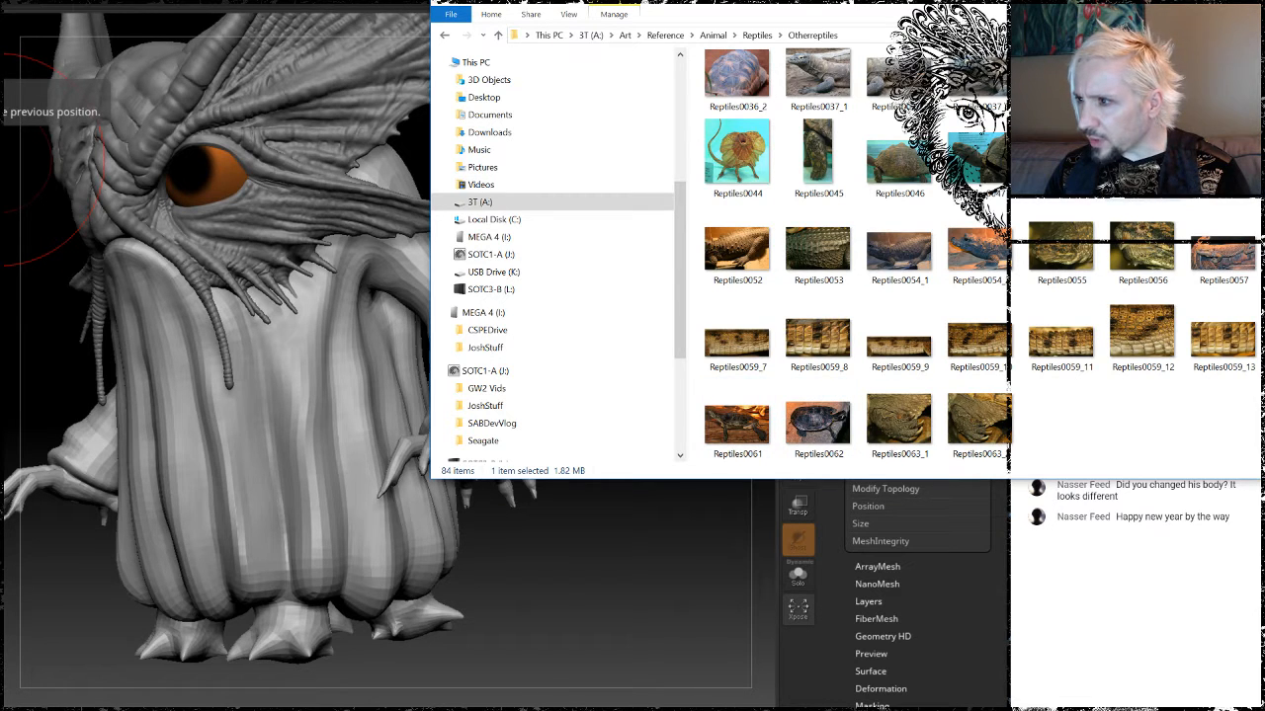
{"action": "scroll", "coordinate": [889, 257], "scroll_direction": "up", "scroll_amount": 3}
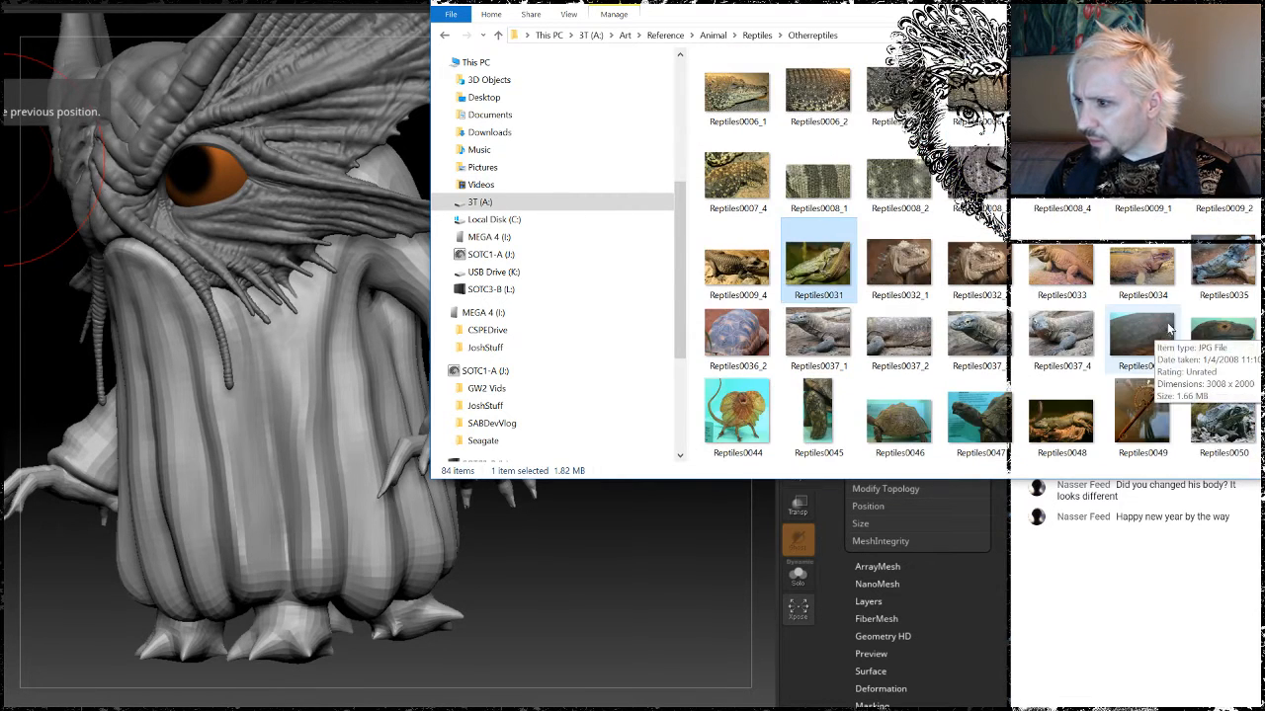
{"action": "double_click", "coordinate": [1221, 333]}
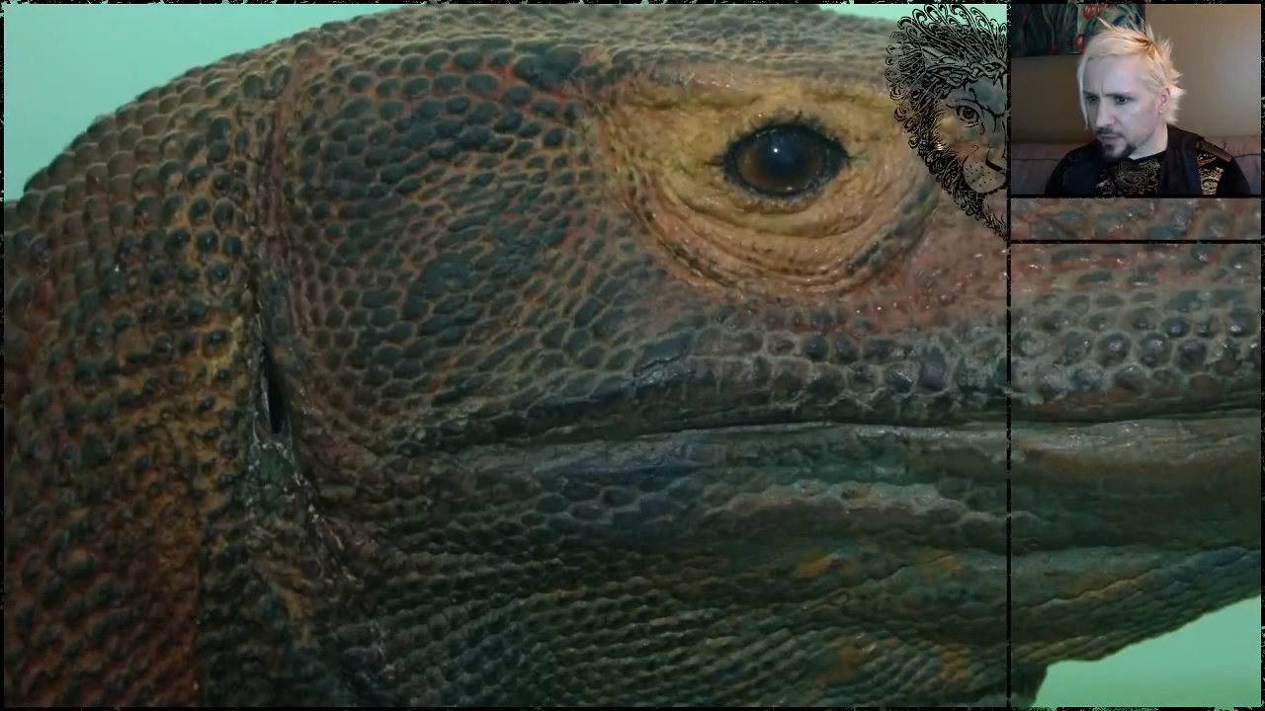
{"action": "key", "text": "Escape"}
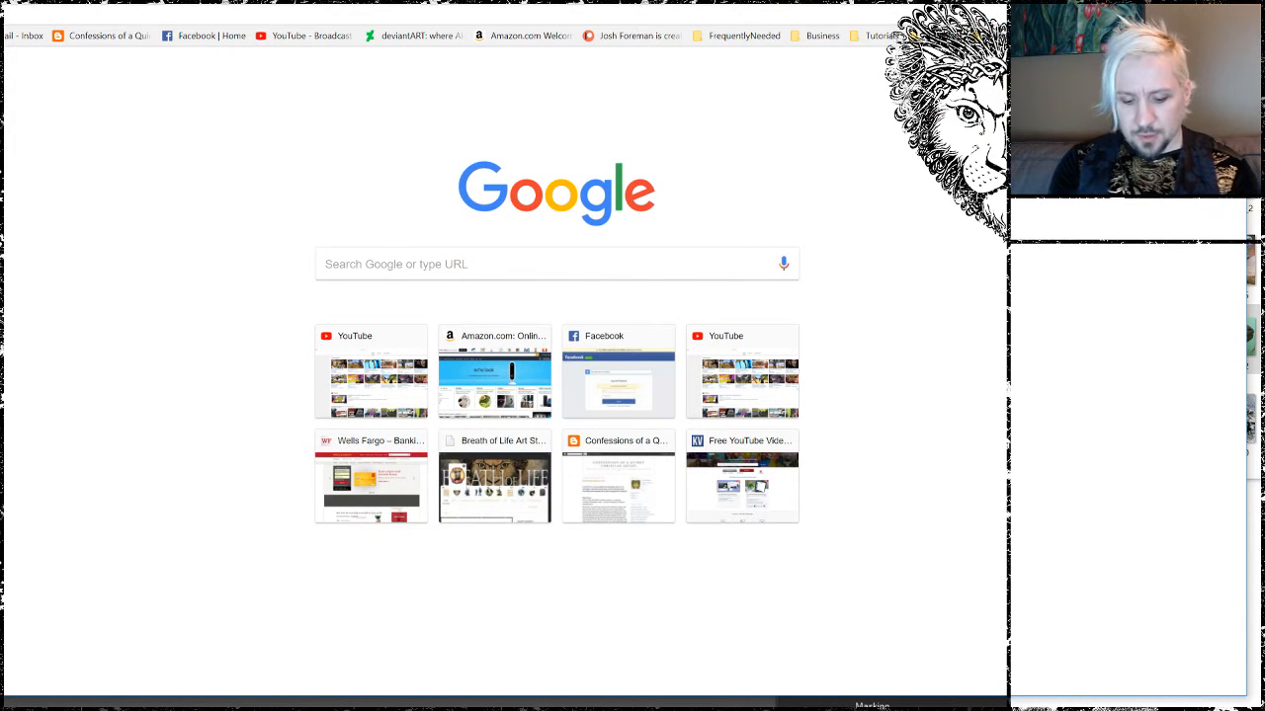
In Chrome, search Google for tortoise and look over the image results.
{"action": "type", "text": "torti"}
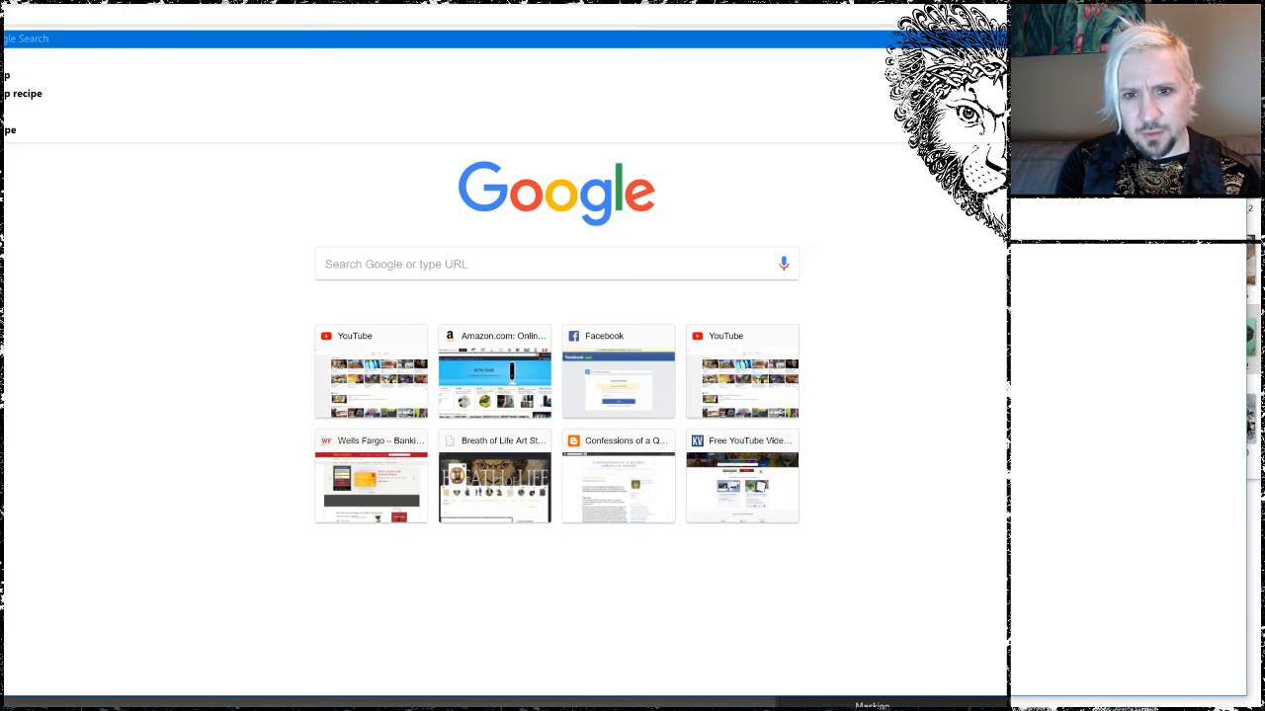
{"action": "type", "text": "se"}
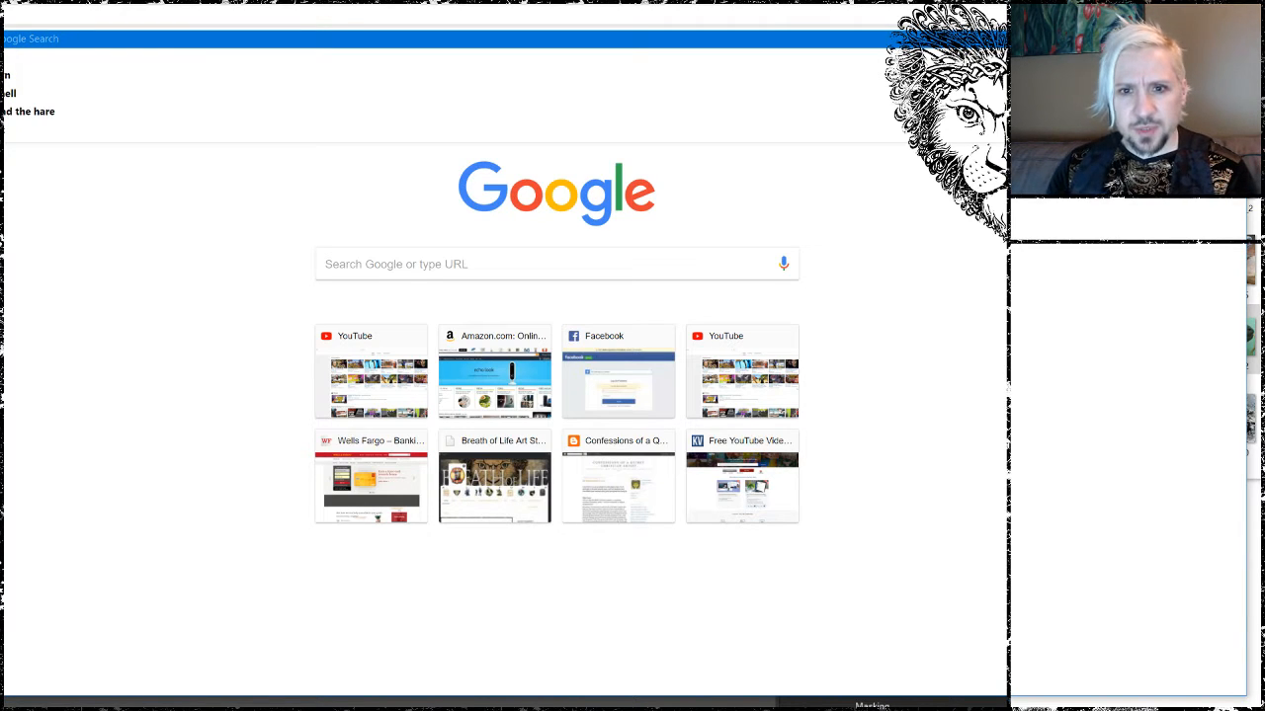
{"action": "key", "text": "Return"}
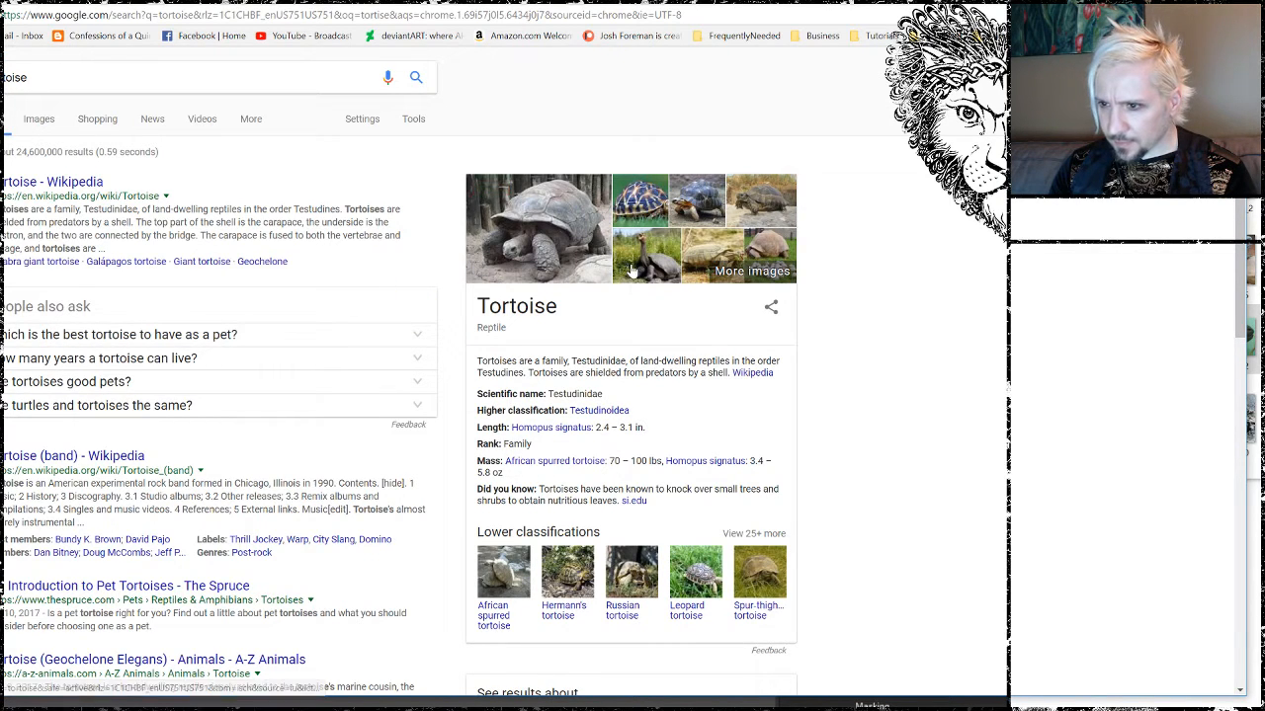
{"action": "left_click", "coordinate": [38, 120]}
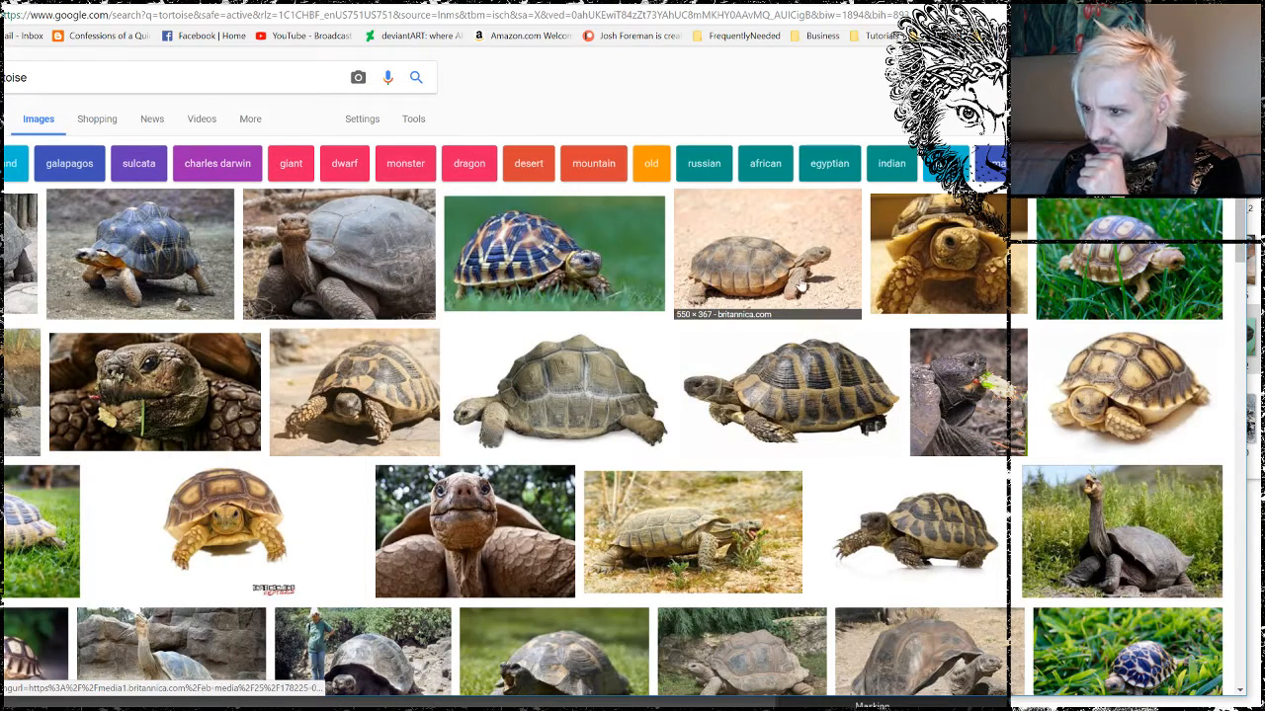
{"action": "scroll", "coordinate": [789, 247], "scroll_direction": "down", "scroll_amount": 1}
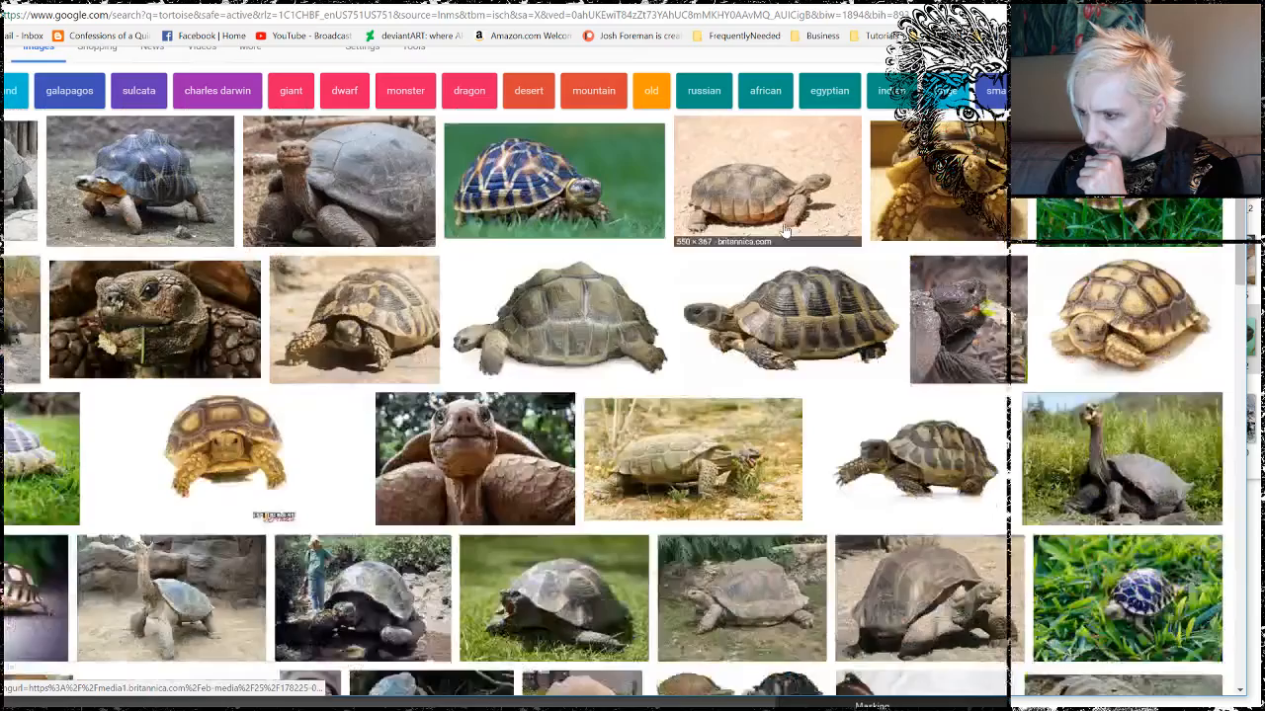
Preview the long-necked Galapagos, front-facing, Hermann's and grouped giant tortoise photos in the image results.
{"action": "left_click", "coordinate": [1136, 489]}
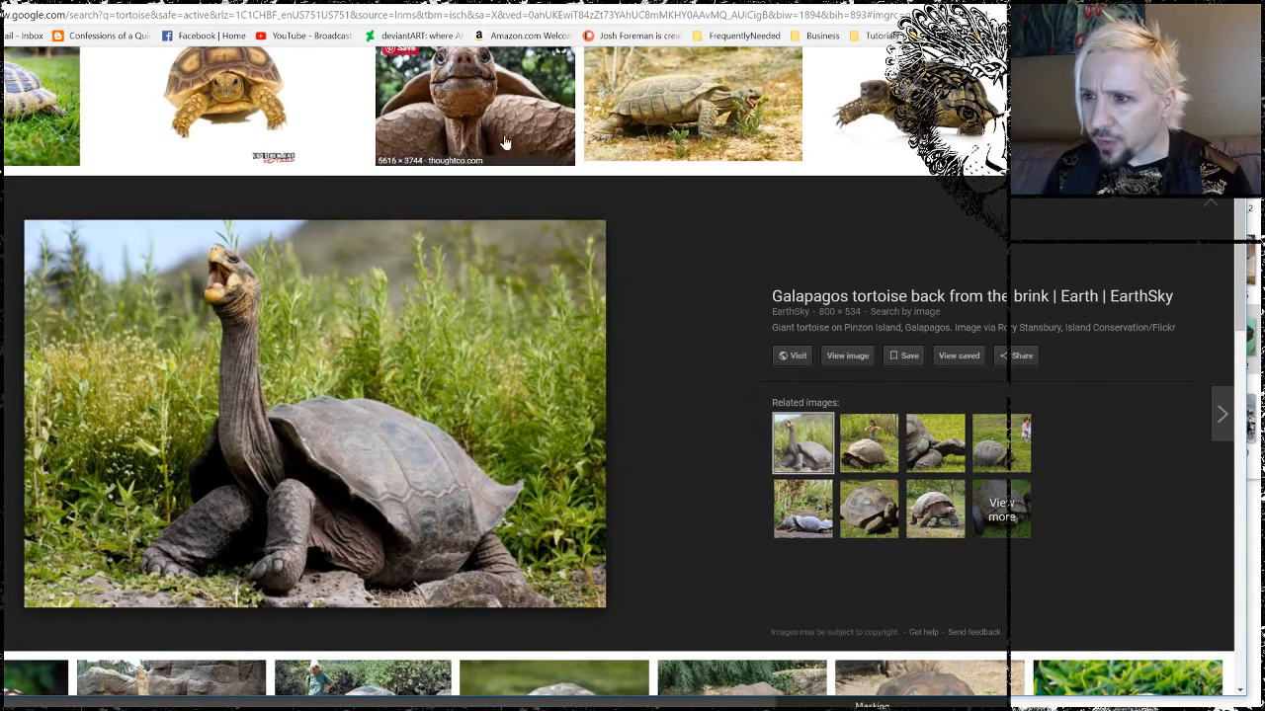
{"action": "left_click", "coordinate": [473, 119]}
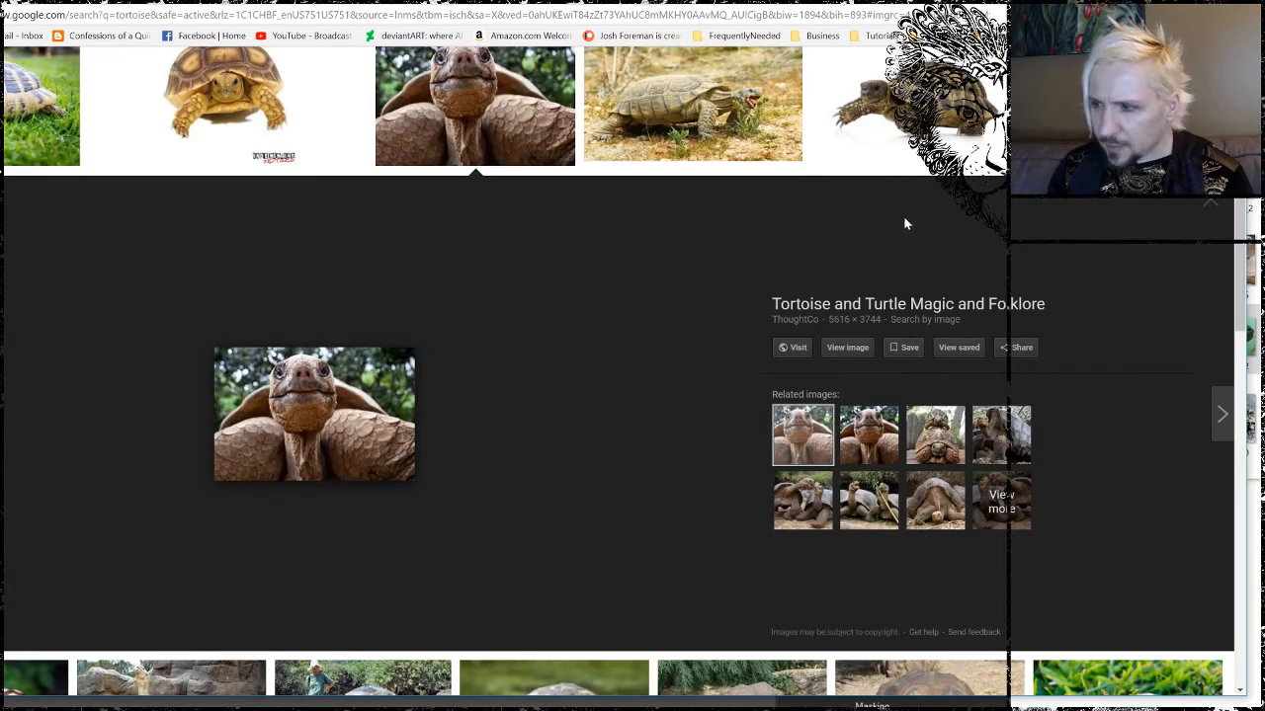
{"action": "left_click", "coordinate": [1205, 207]}
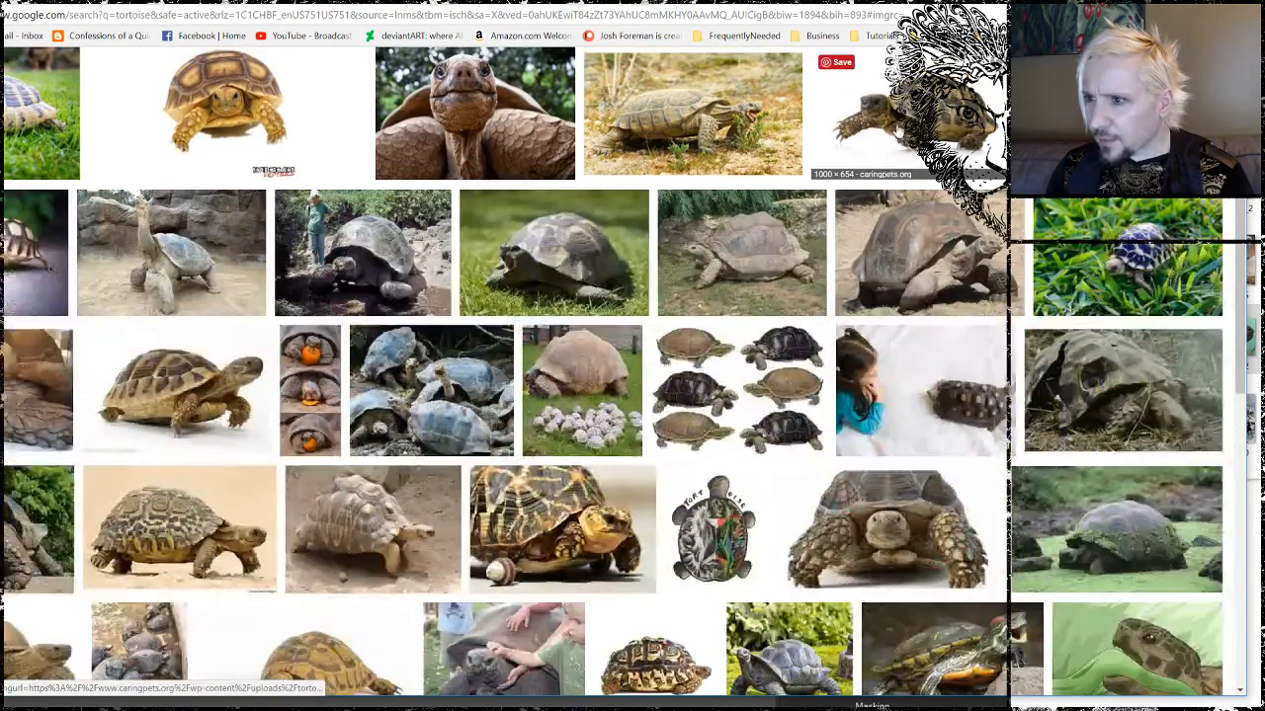
{"action": "left_click", "coordinate": [919, 104]}
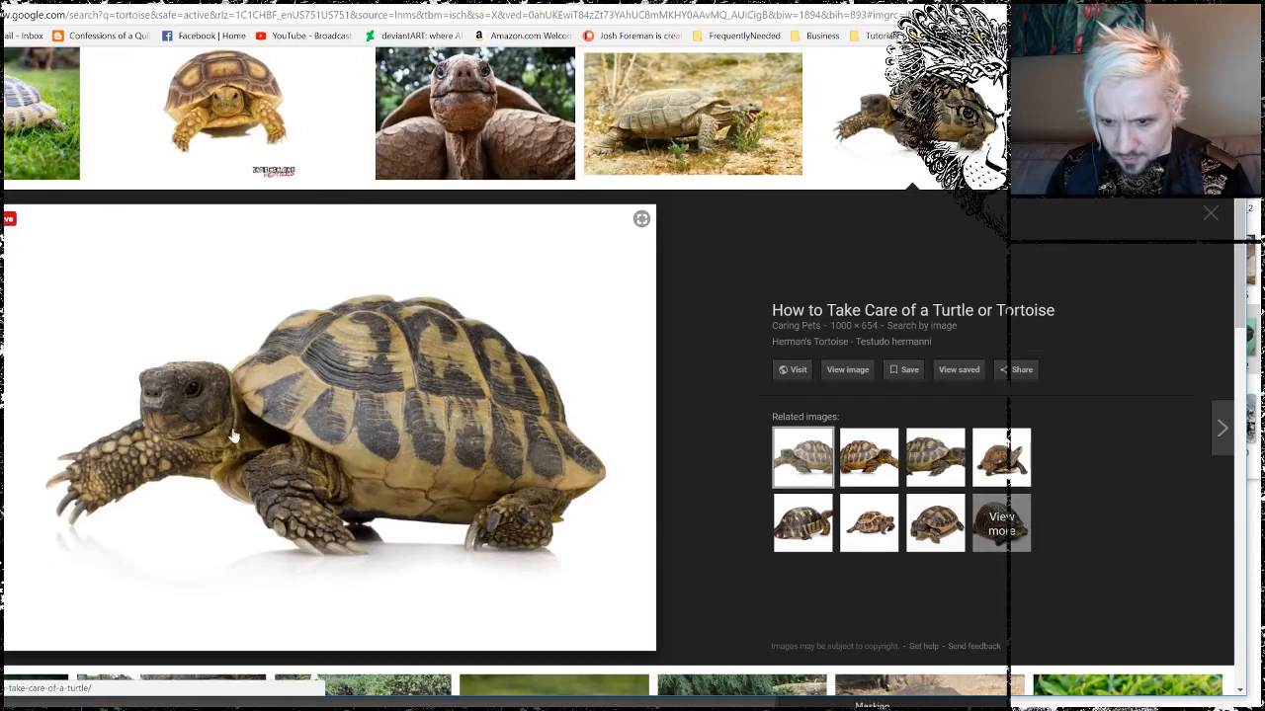
{"action": "left_click", "coordinate": [1213, 215]}
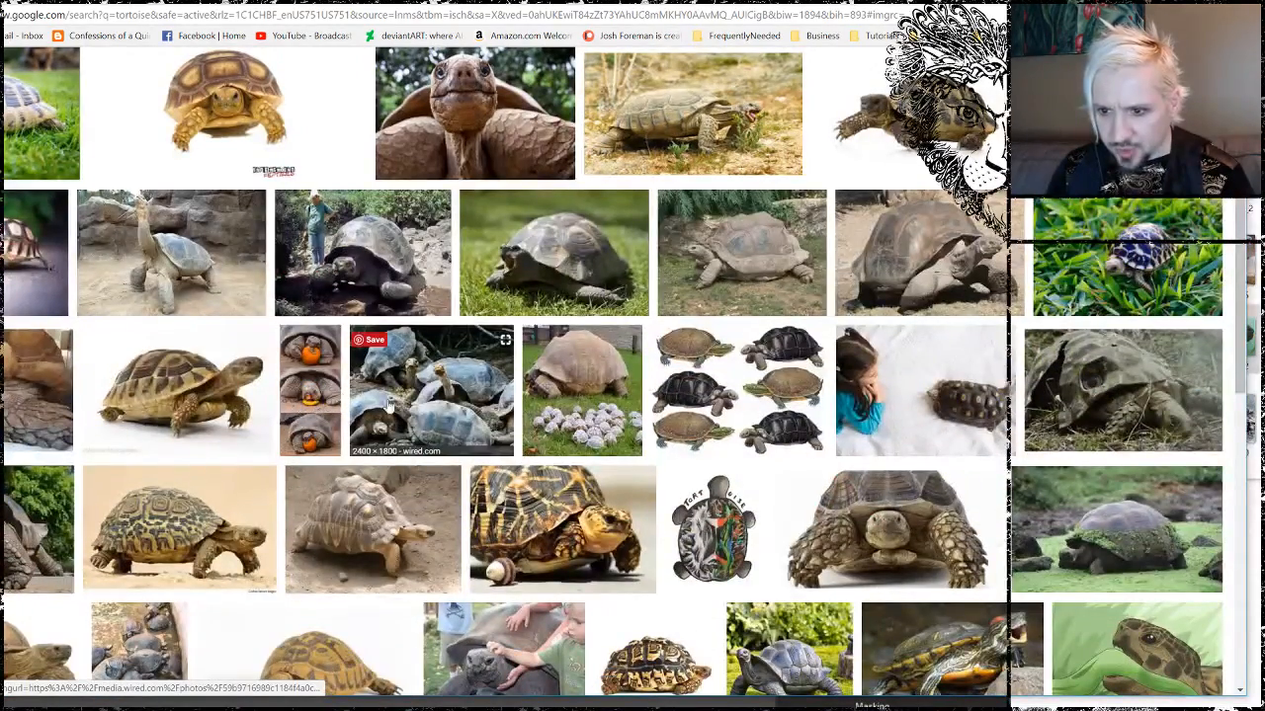
{"action": "left_click", "coordinate": [421, 409]}
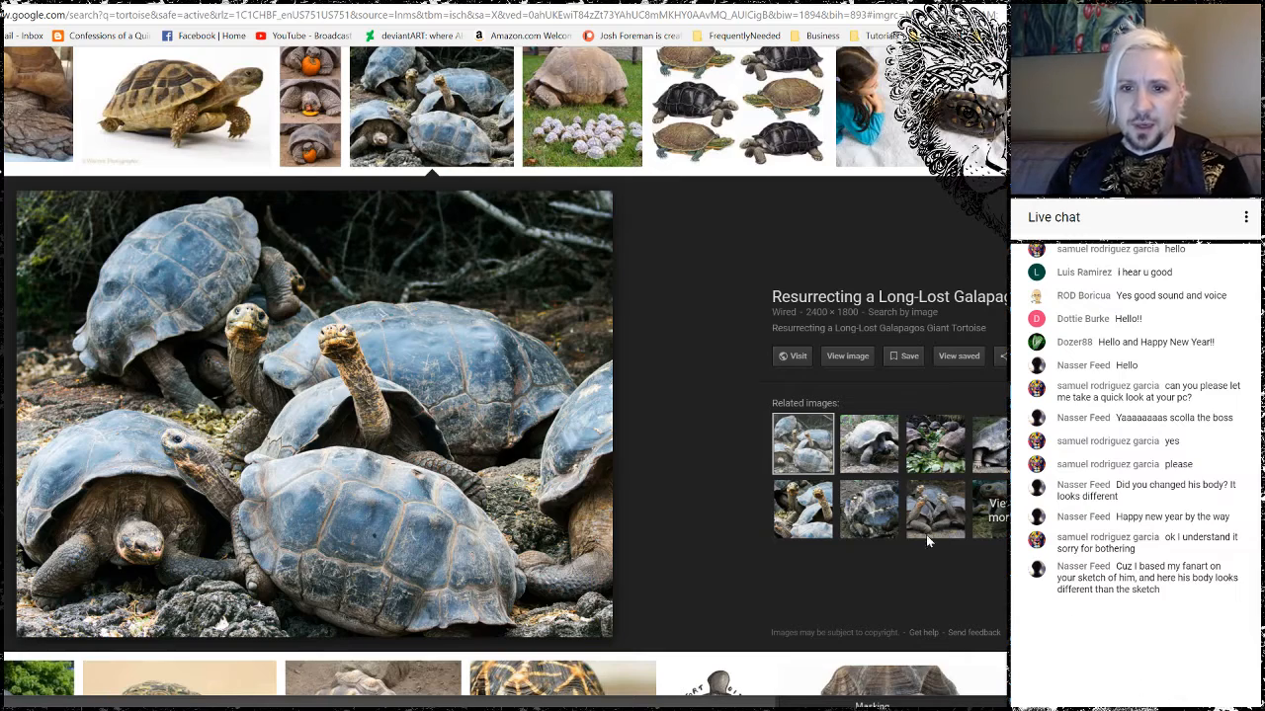
Open The Virginian-Pilot's photo of the 100-pound Portsmouth tortoise at full size.
{"action": "left_click", "coordinate": [47, 117]}
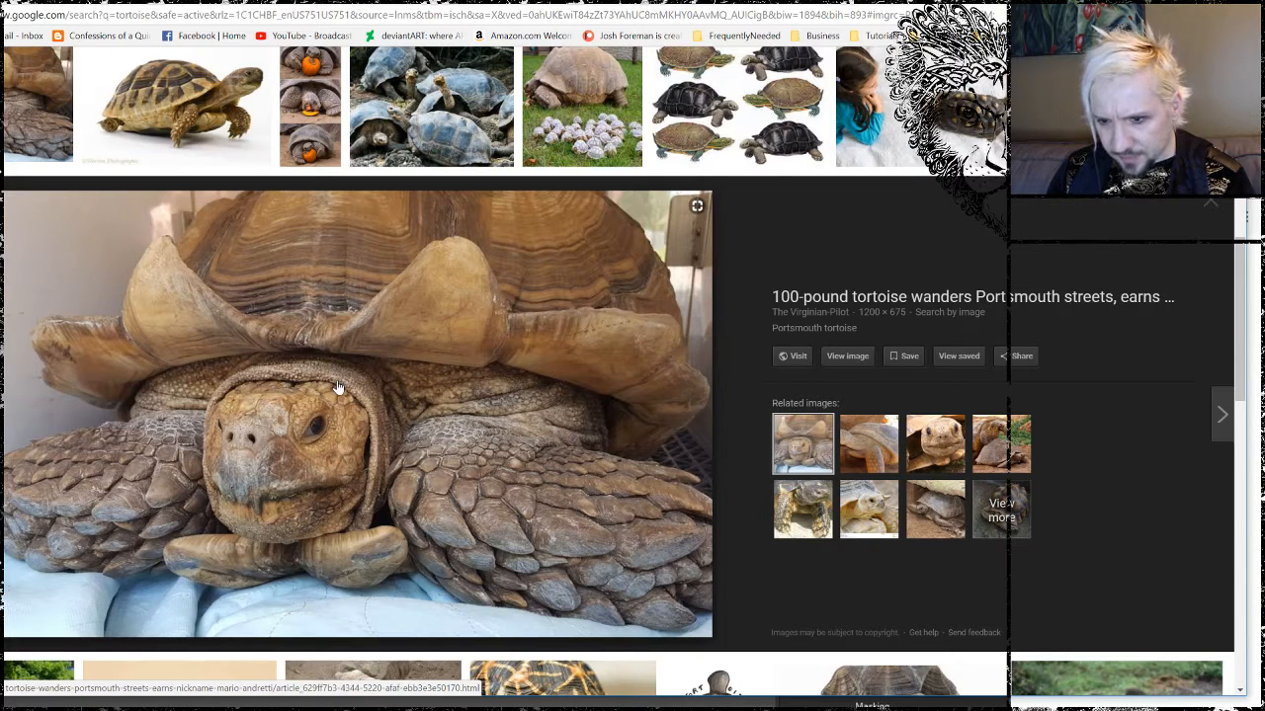
{"action": "left_click", "coordinate": [843, 358]}
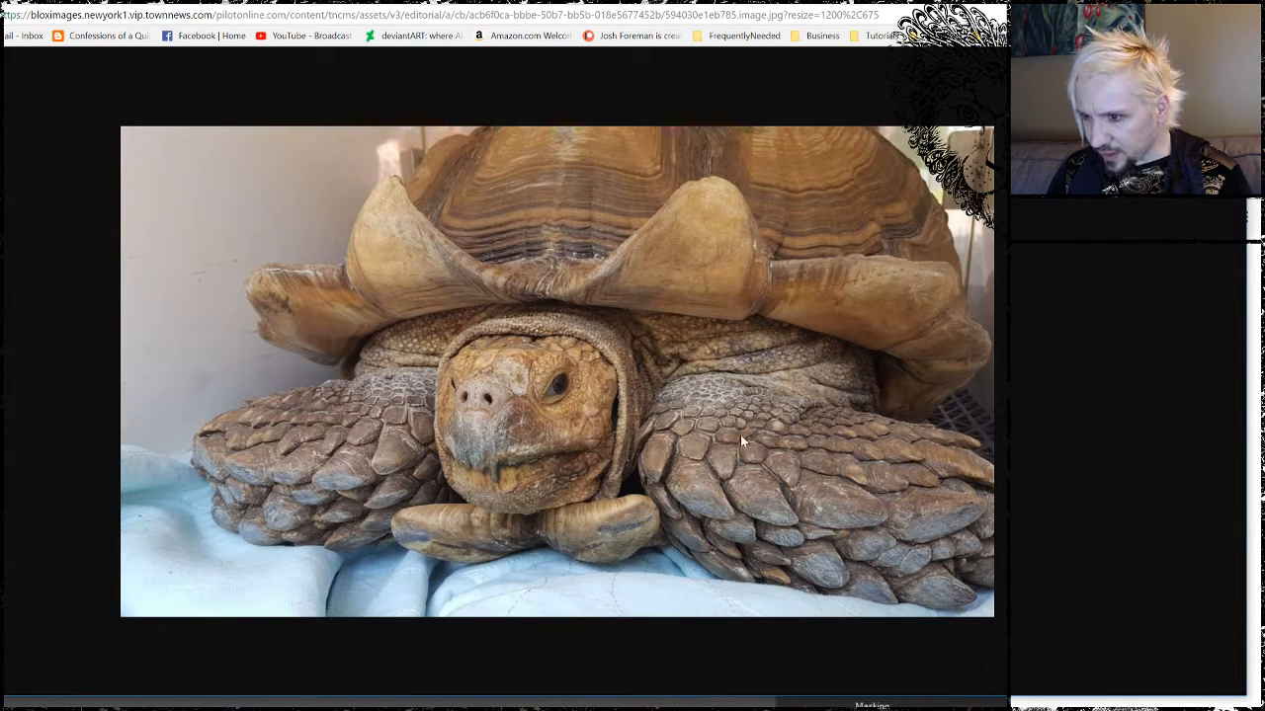
Start saving the tortoise photo and browse to Art\Reference\Animal as the destination.
{"action": "right_click", "coordinate": [566, 292]}
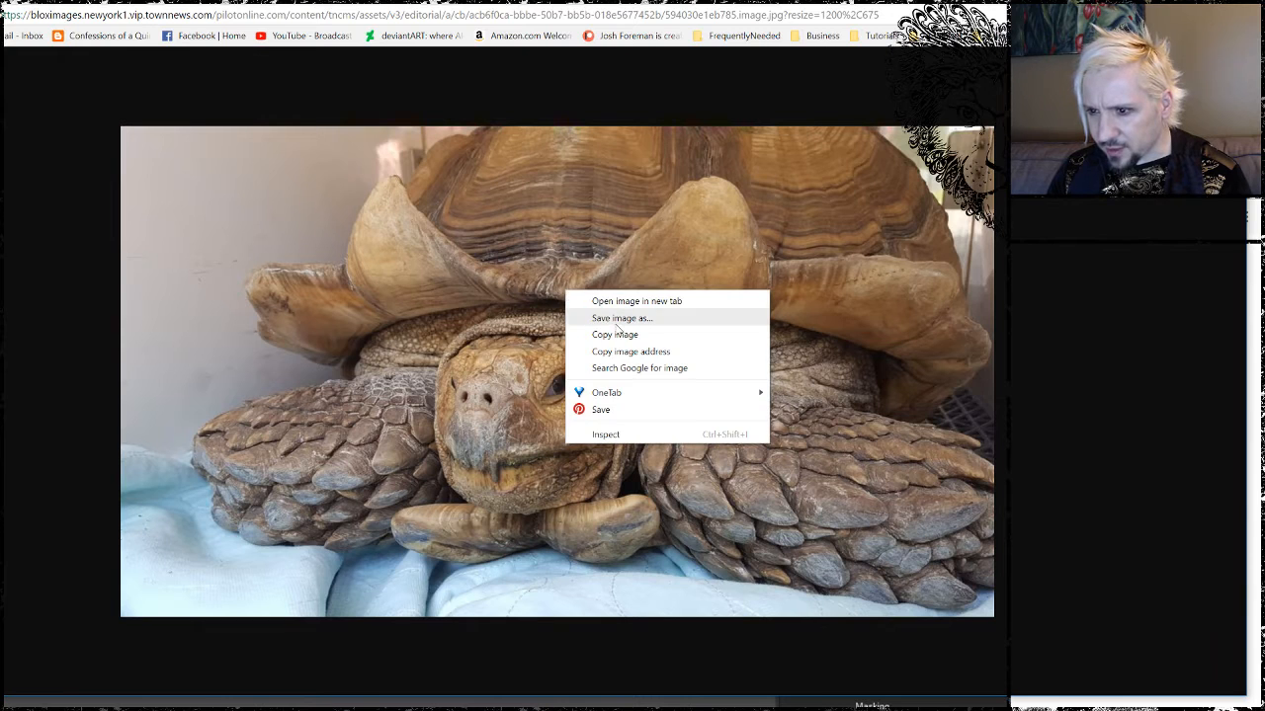
{"action": "left_click", "coordinate": [620, 318]}
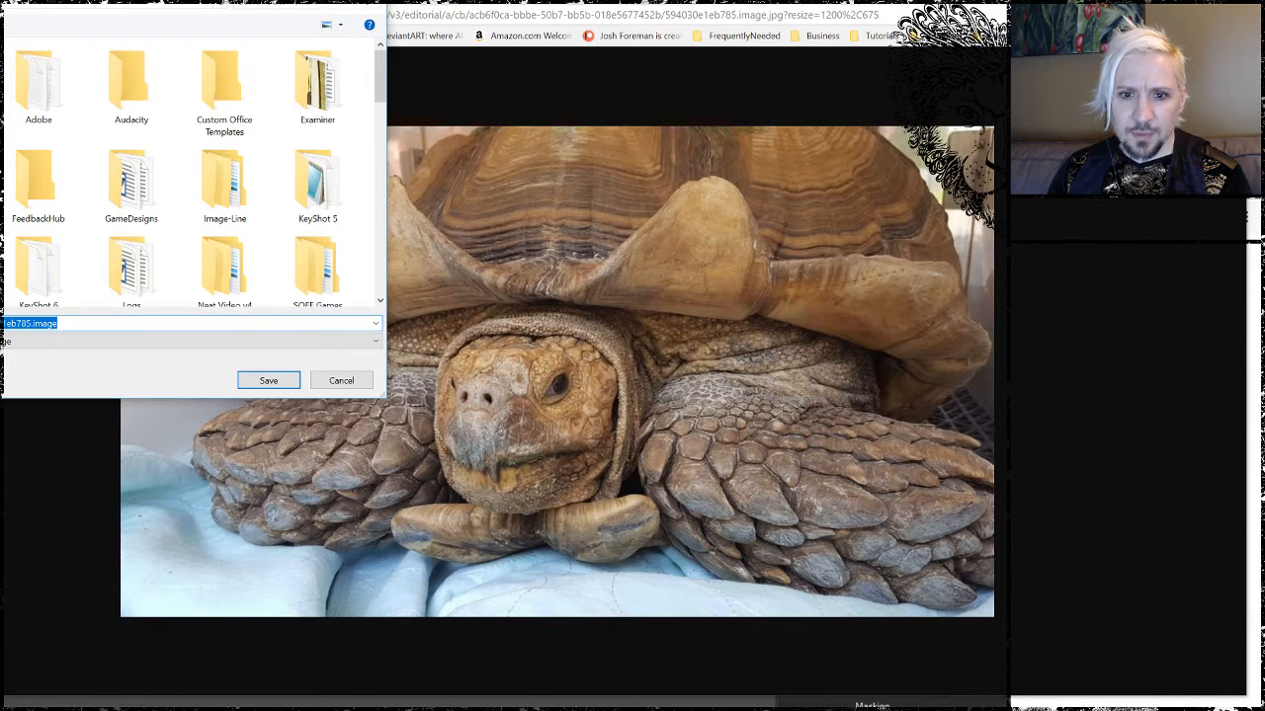
{"action": "left_click", "coordinate": [2, 99]}
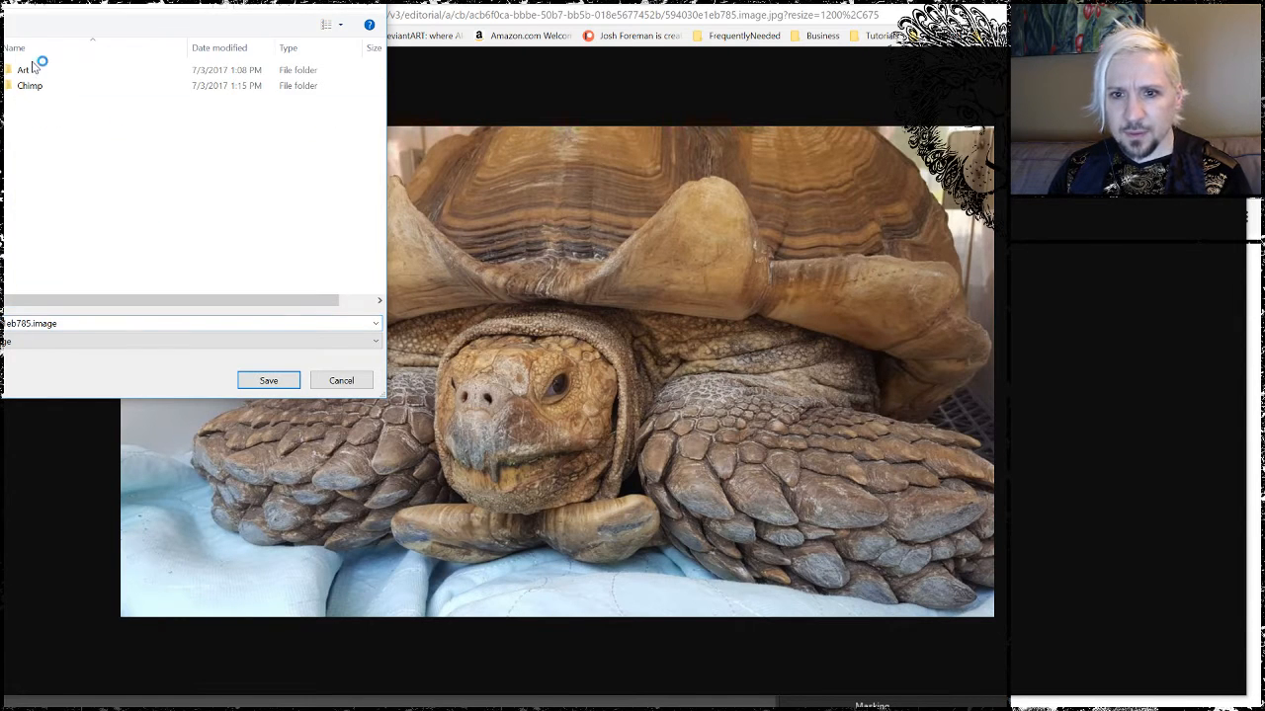
{"action": "double_click", "coordinate": [29, 71]}
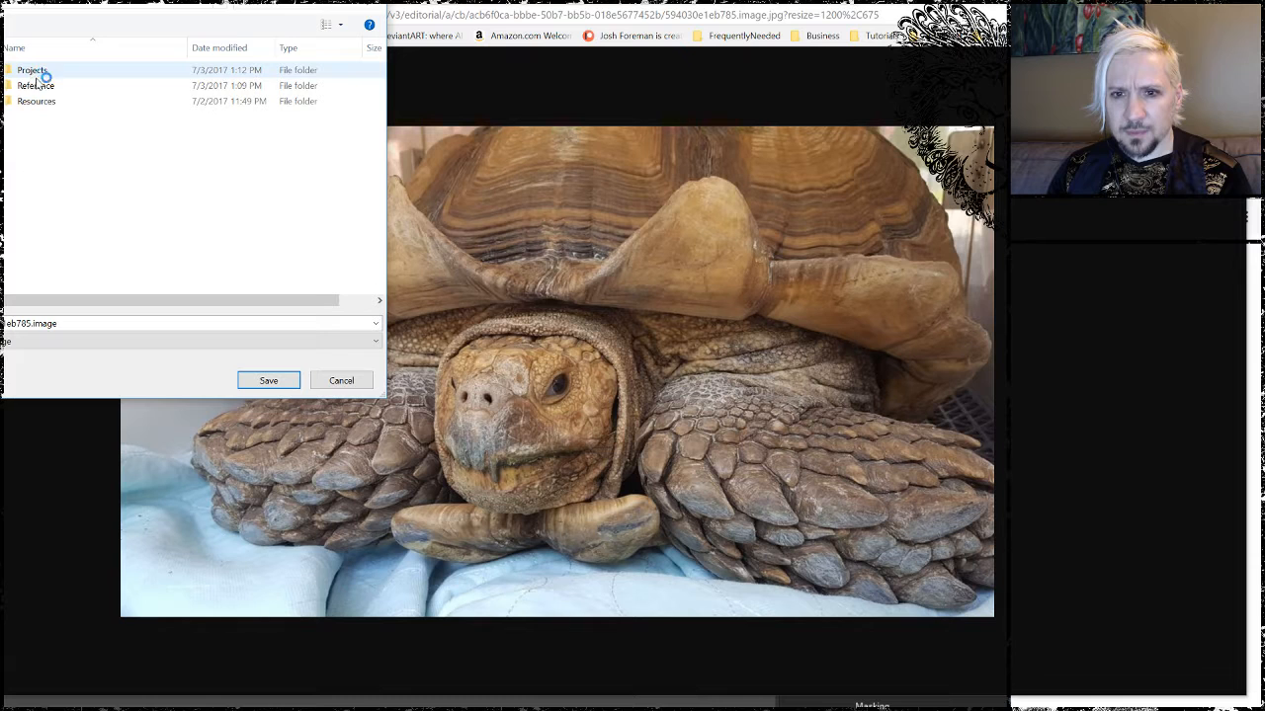
{"action": "double_click", "coordinate": [36, 86]}
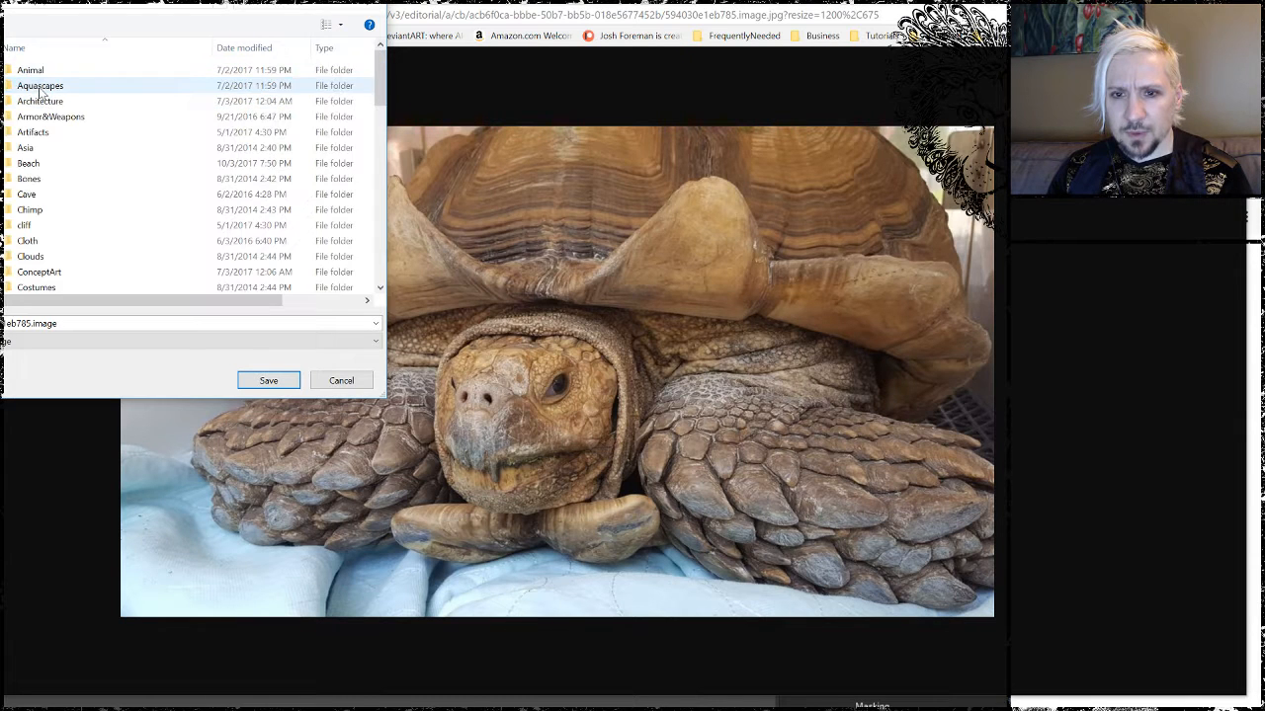
{"action": "double_click", "coordinate": [30, 72]}
{"action": "scroll", "coordinate": [170, 211], "scroll_direction": "down", "scroll_amount": 8}
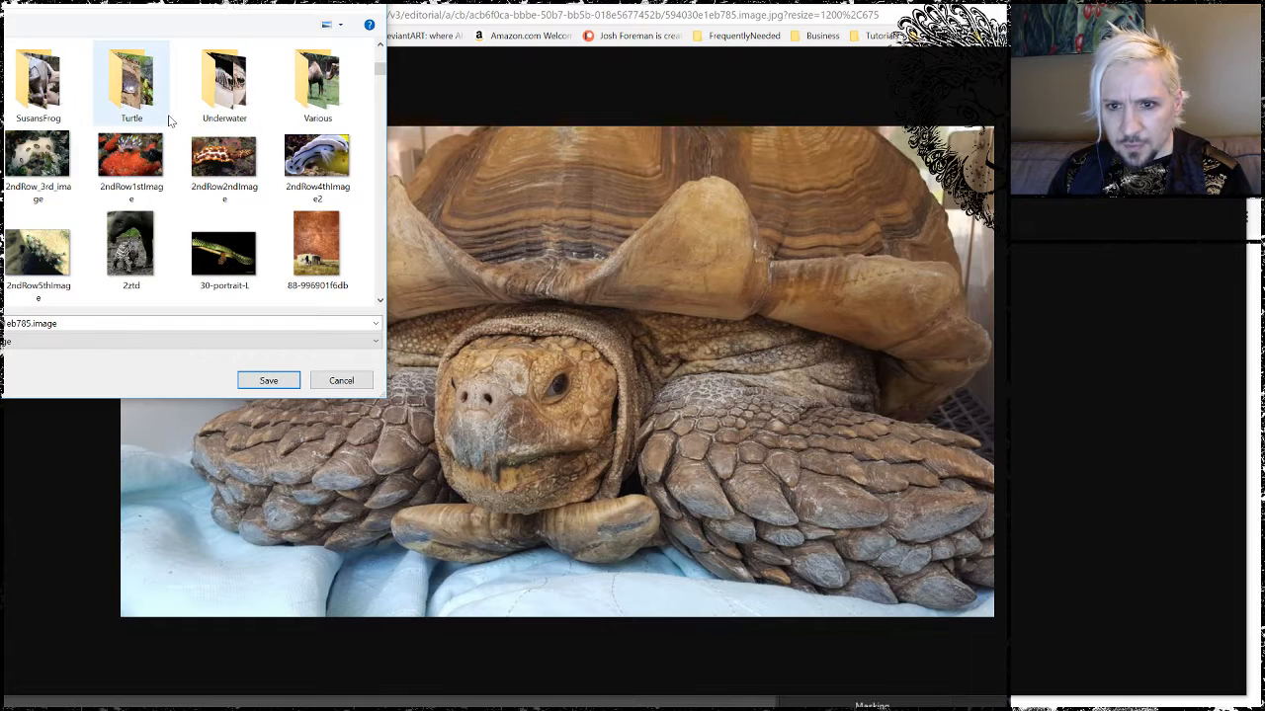
{"action": "scroll", "coordinate": [169, 119], "scroll_direction": "up", "scroll_amount": 2}
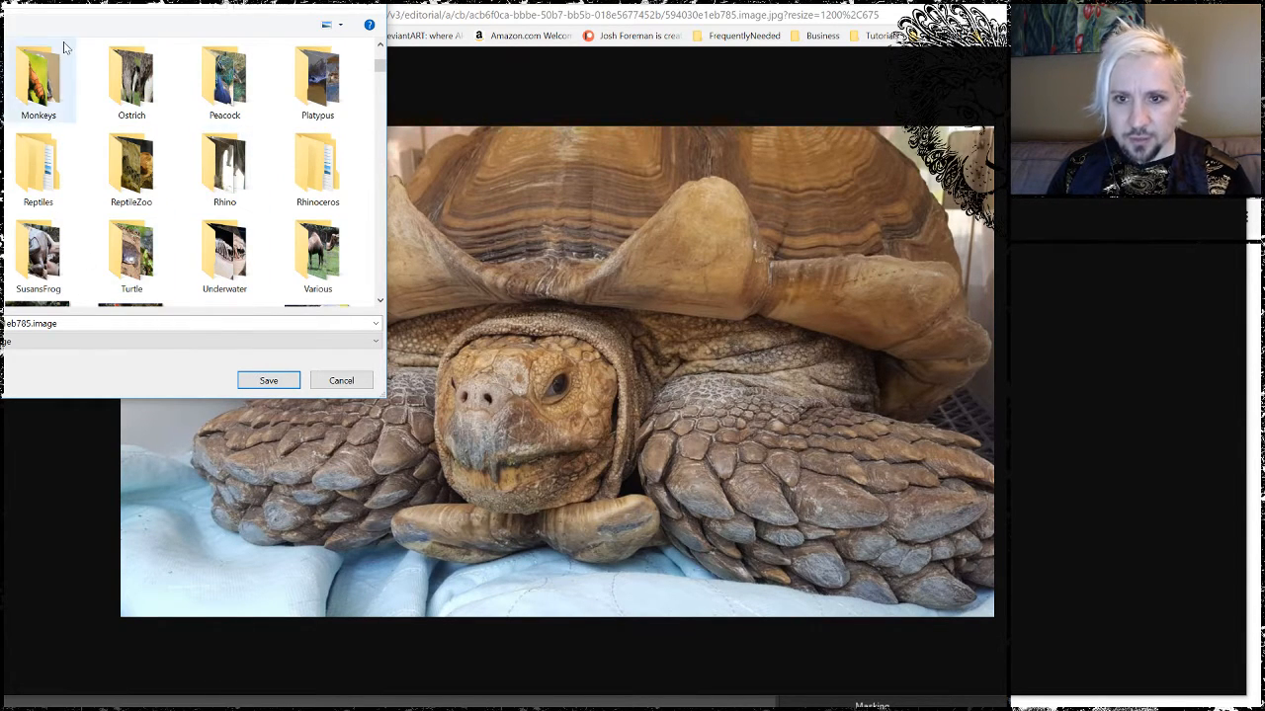
Try to create a folder named turtle inside Animal, and decline merging it with the existing Turtle folder.
{"action": "key", "text": "ctrl+shift+n"}
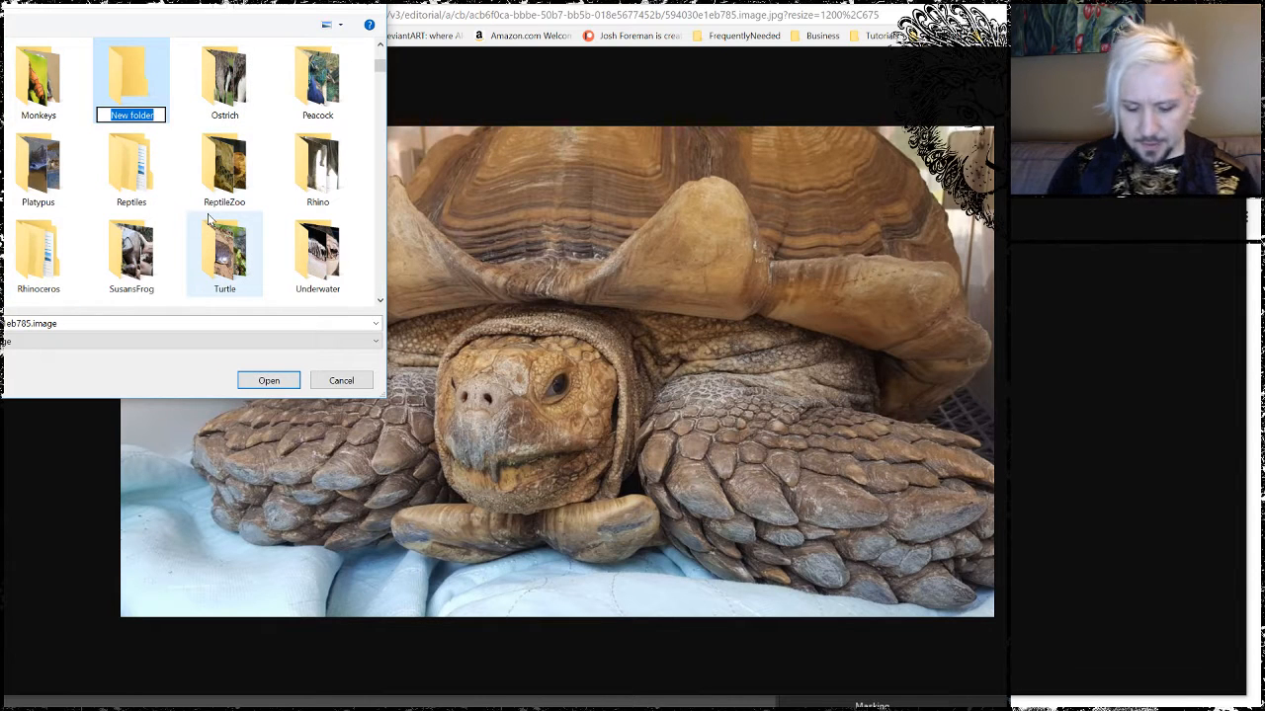
{"action": "type", "text": "turtle"}
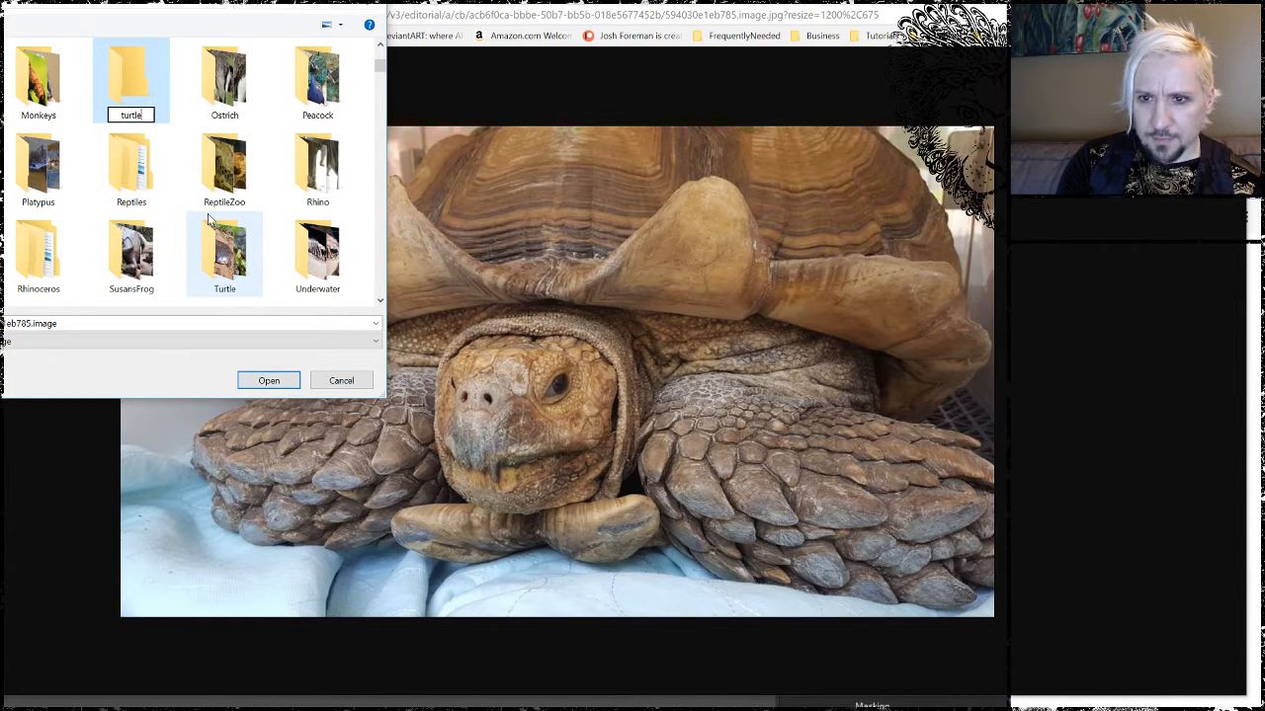
{"action": "key", "text": "Return"}
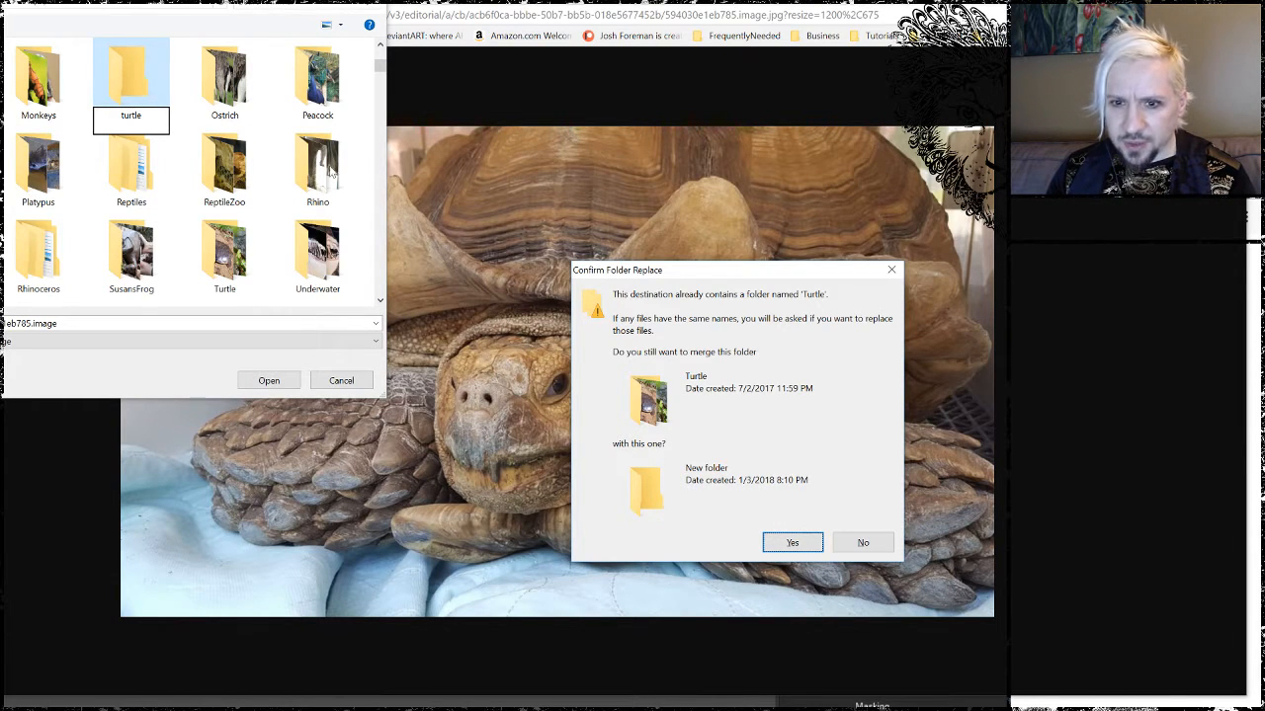
{"action": "left_click", "coordinate": [875, 550]}
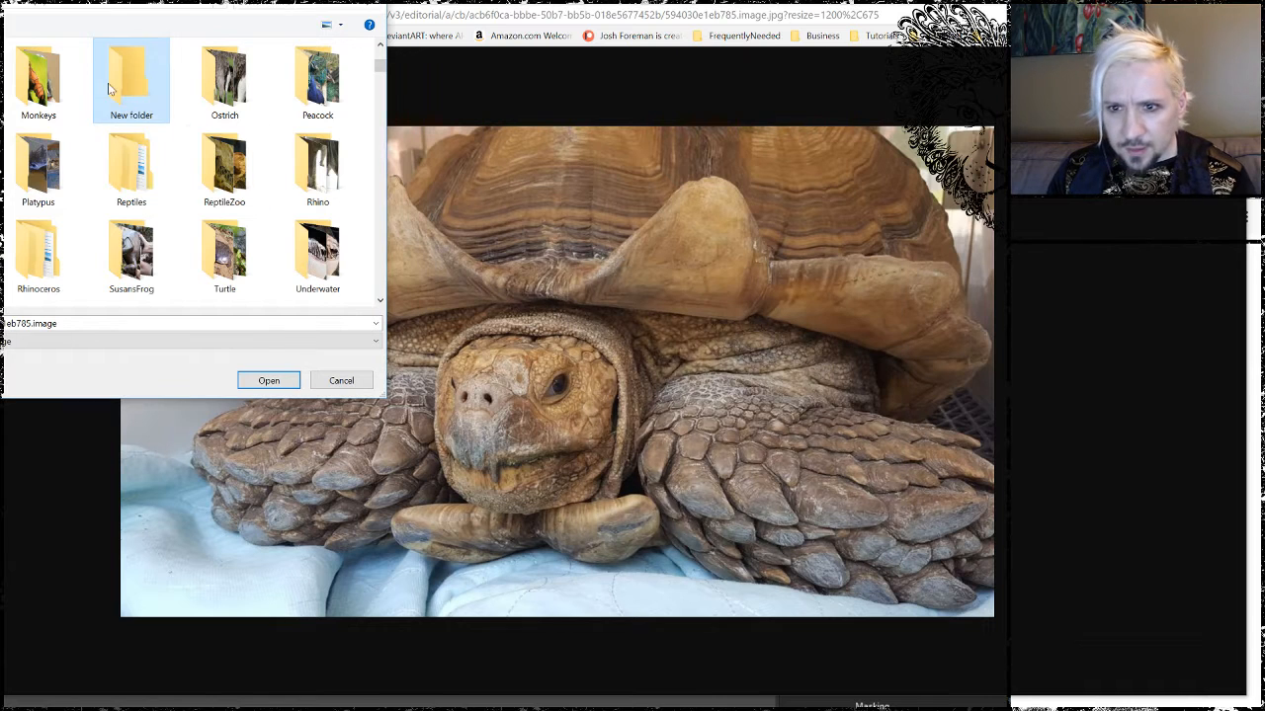
Save the tortoise photo into the existing Turtle folder inside Animal.
{"action": "scroll", "coordinate": [199, 174], "scroll_direction": "down", "scroll_amount": 1}
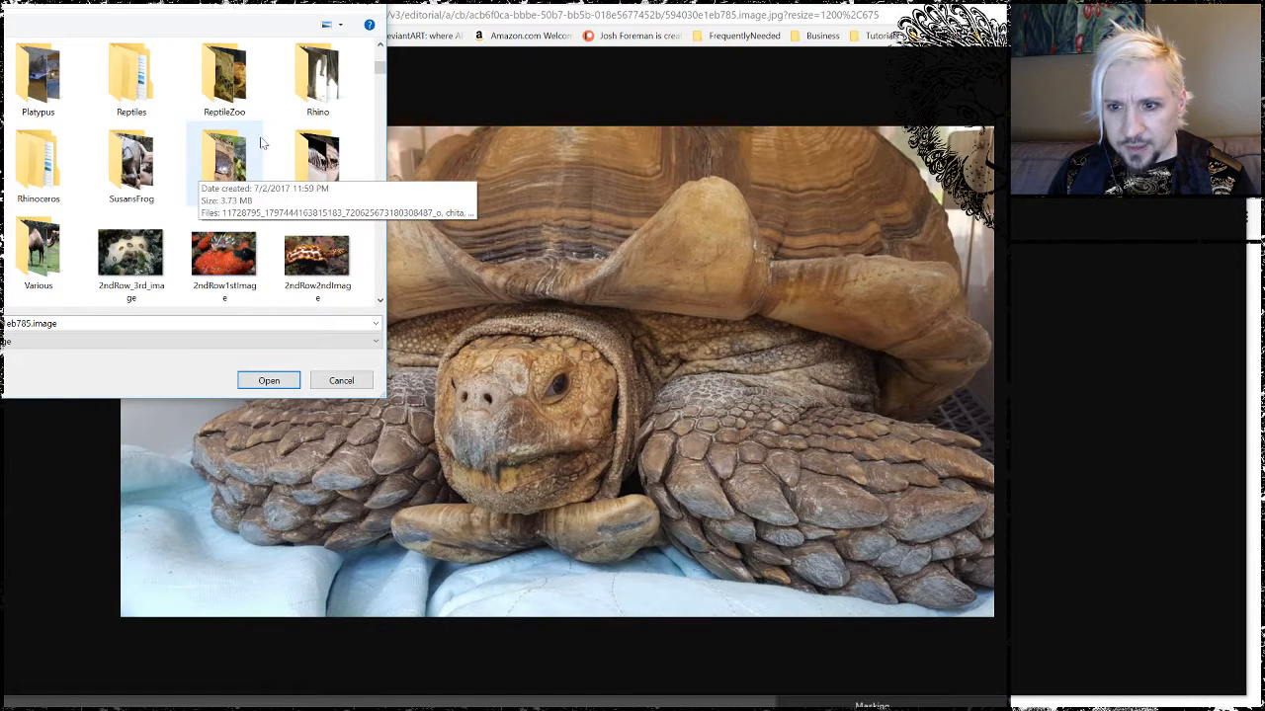
{"action": "double_click", "coordinate": [228, 161]}
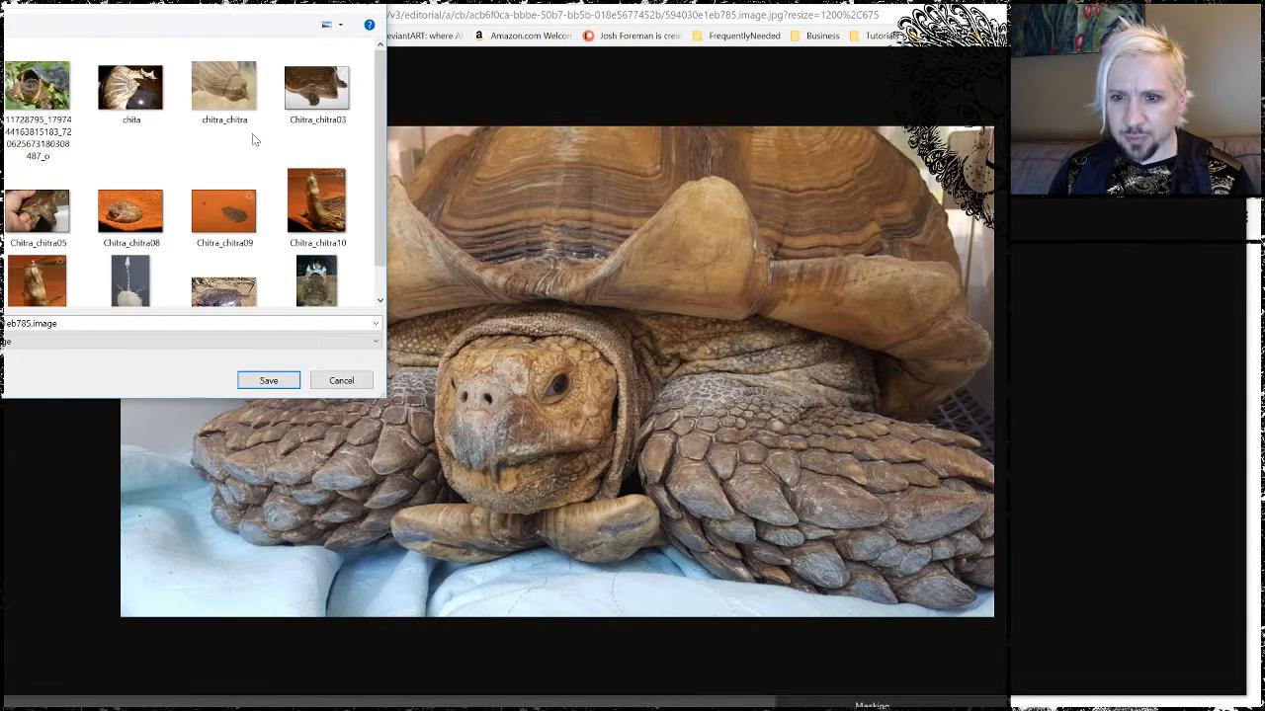
{"action": "left_click", "coordinate": [269, 382]}
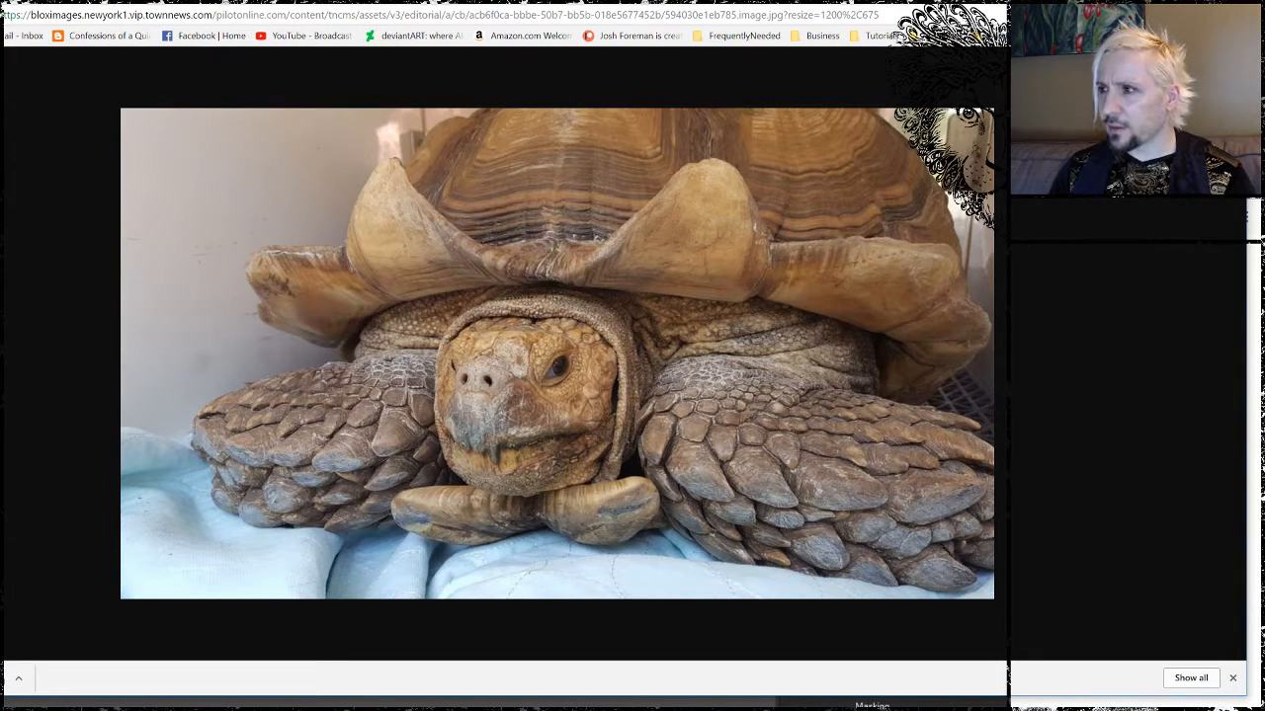
Switch to File Explorer and open the Turtle folder under Art\Reference\Animal.
{"action": "left_click", "coordinate": [397, 709]}
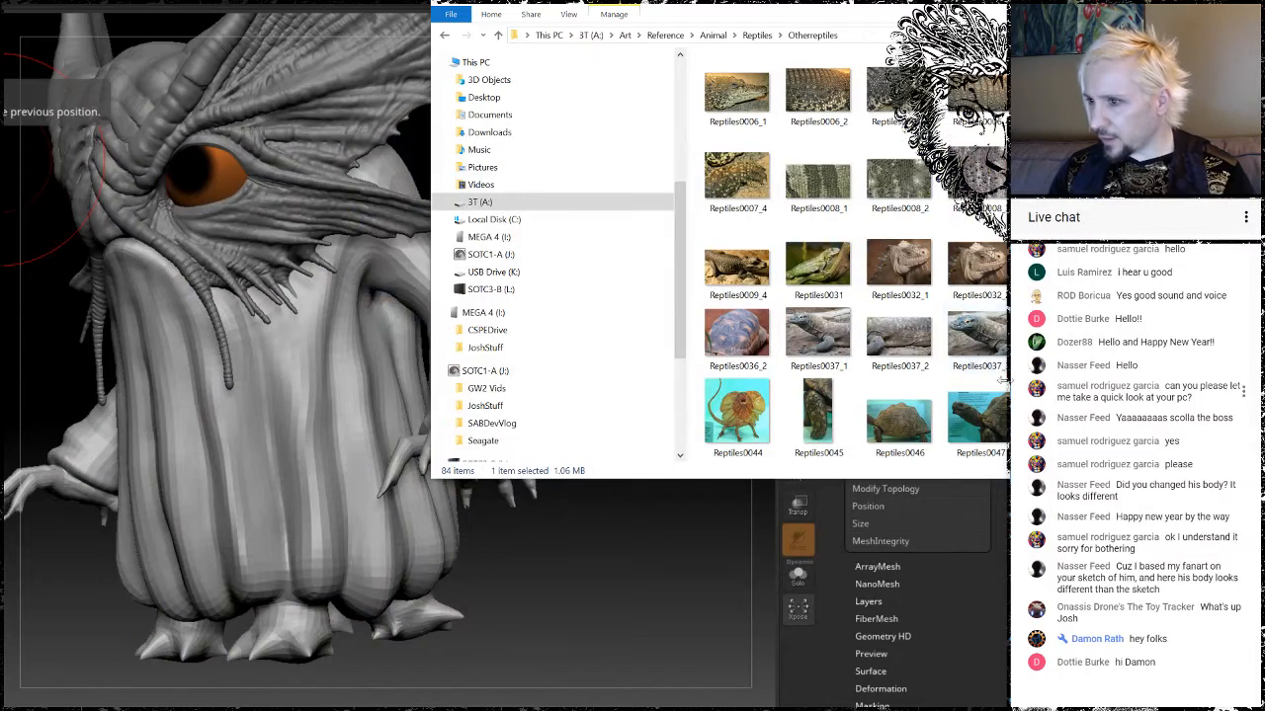
{"action": "left_click", "coordinate": [913, 13]}
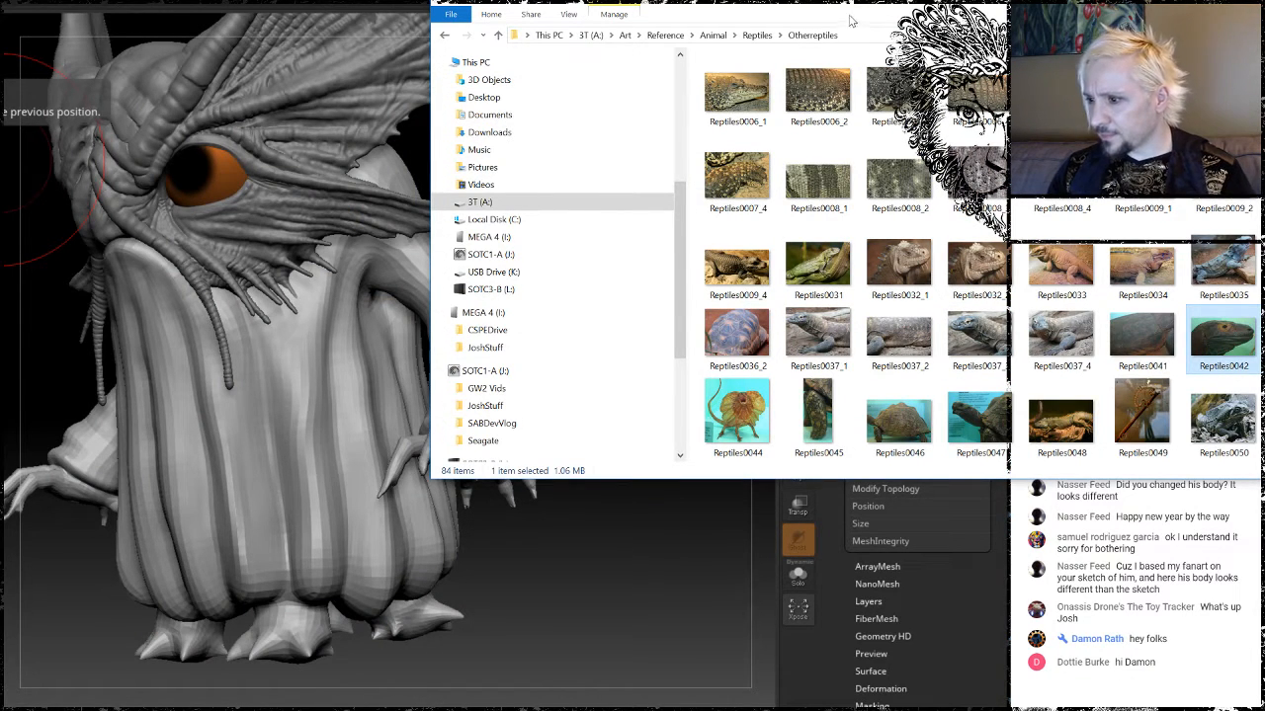
{"action": "left_click_drag", "start_coordinate": [874, 7], "coordinate": [521, 24]}
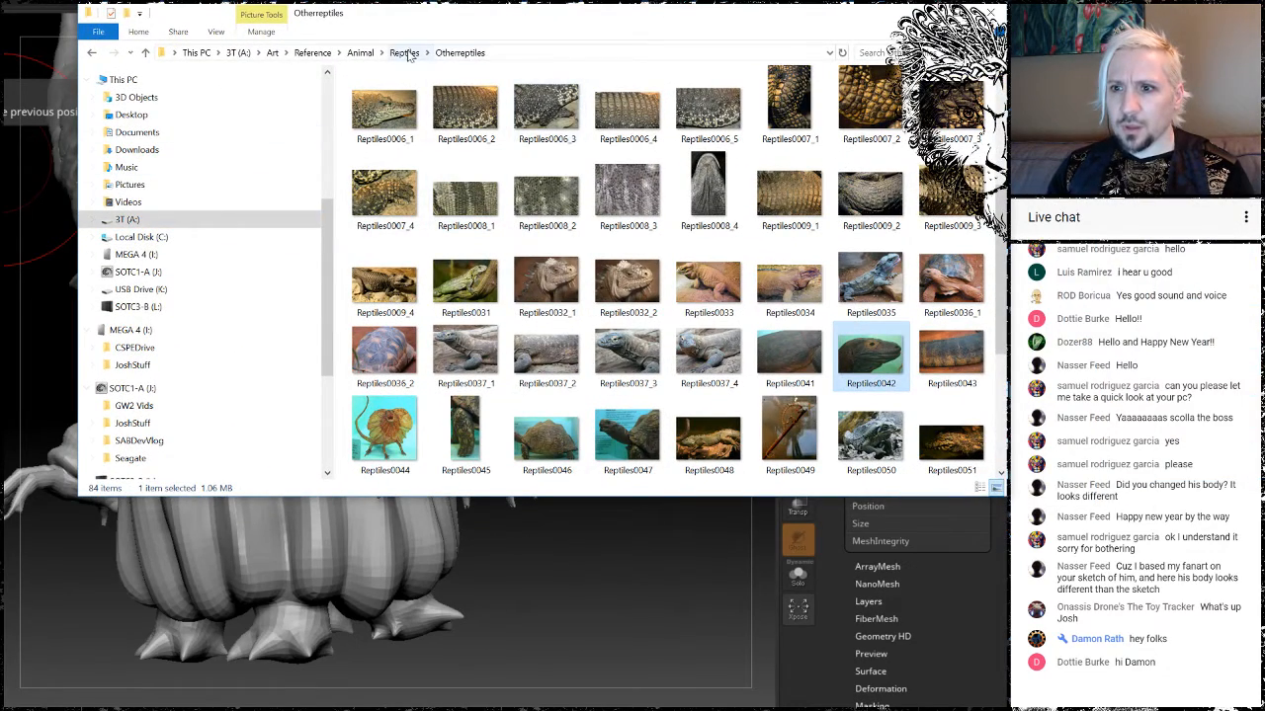
{"action": "left_click", "coordinate": [405, 54]}
{"action": "left_click", "coordinate": [360, 52]}
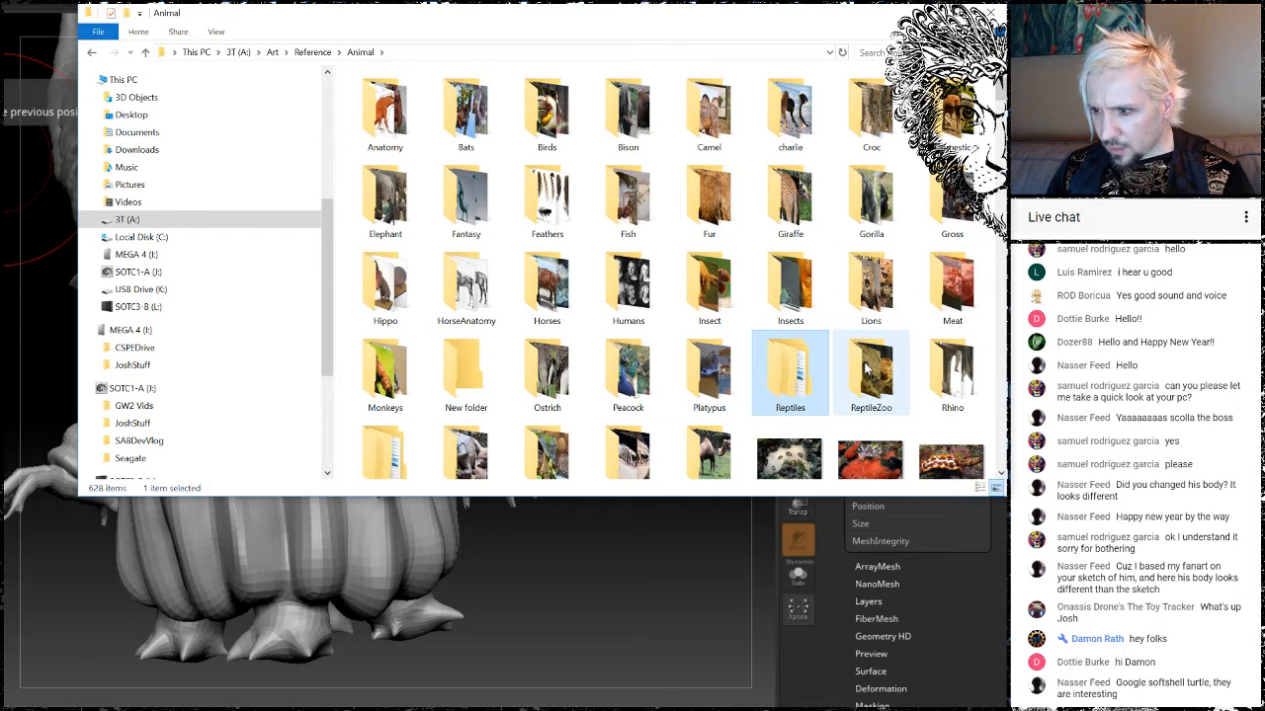
{"action": "scroll", "coordinate": [574, 348], "scroll_direction": "down", "scroll_amount": 3}
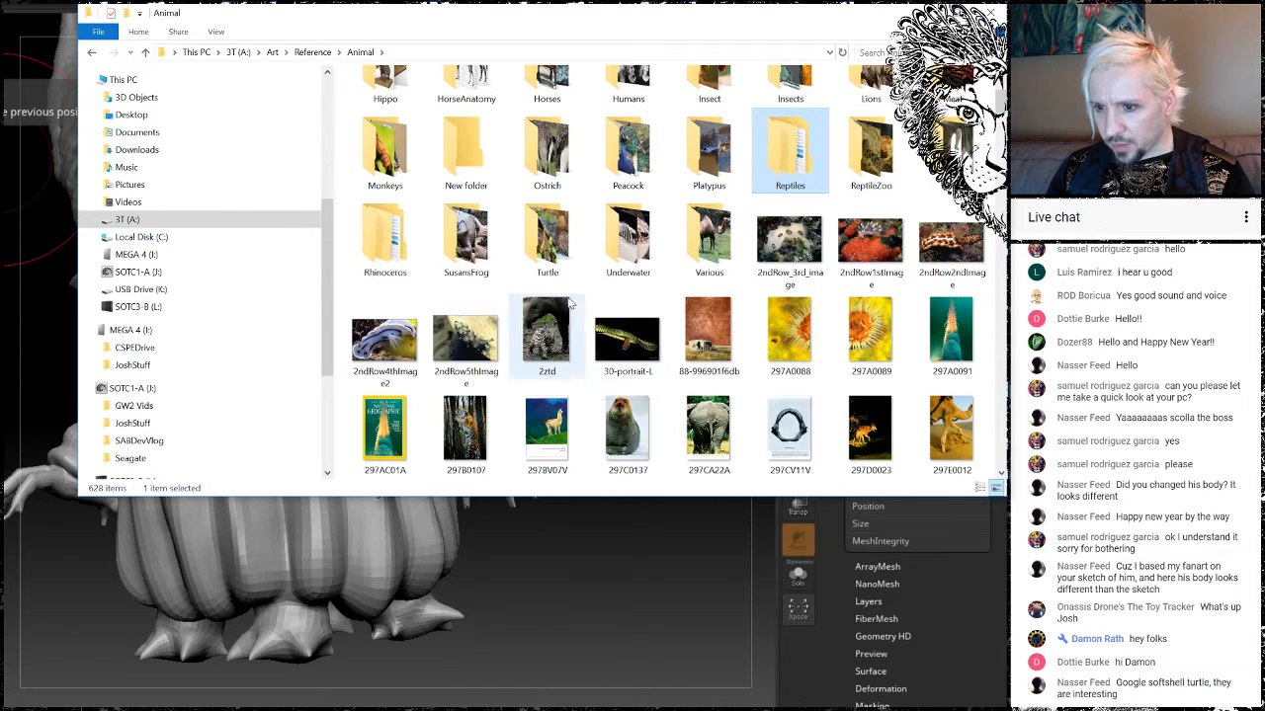
{"action": "double_click", "coordinate": [548, 242]}
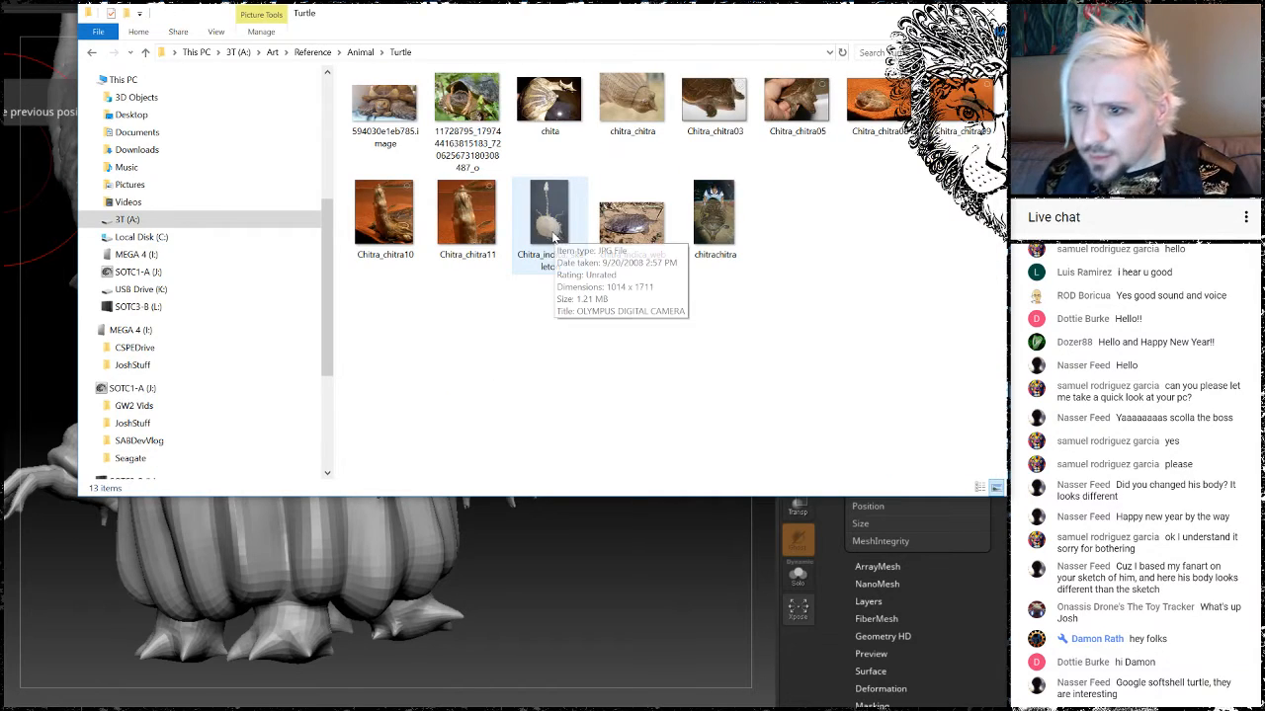
View the photo of the turtle with its head drawn into its shell, then return to the creature sculpt in ZBrush.
{"action": "double_click", "coordinate": [460, 104]}
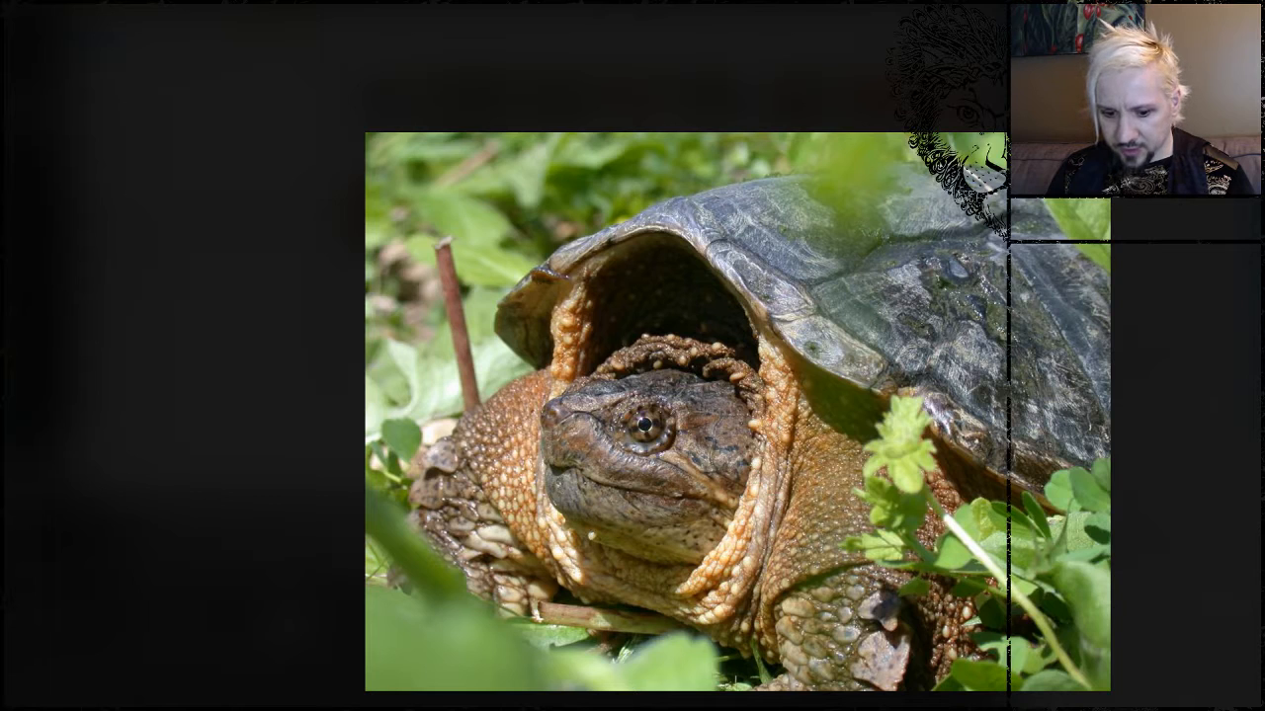
{"action": "key", "text": "alt+Tab"}
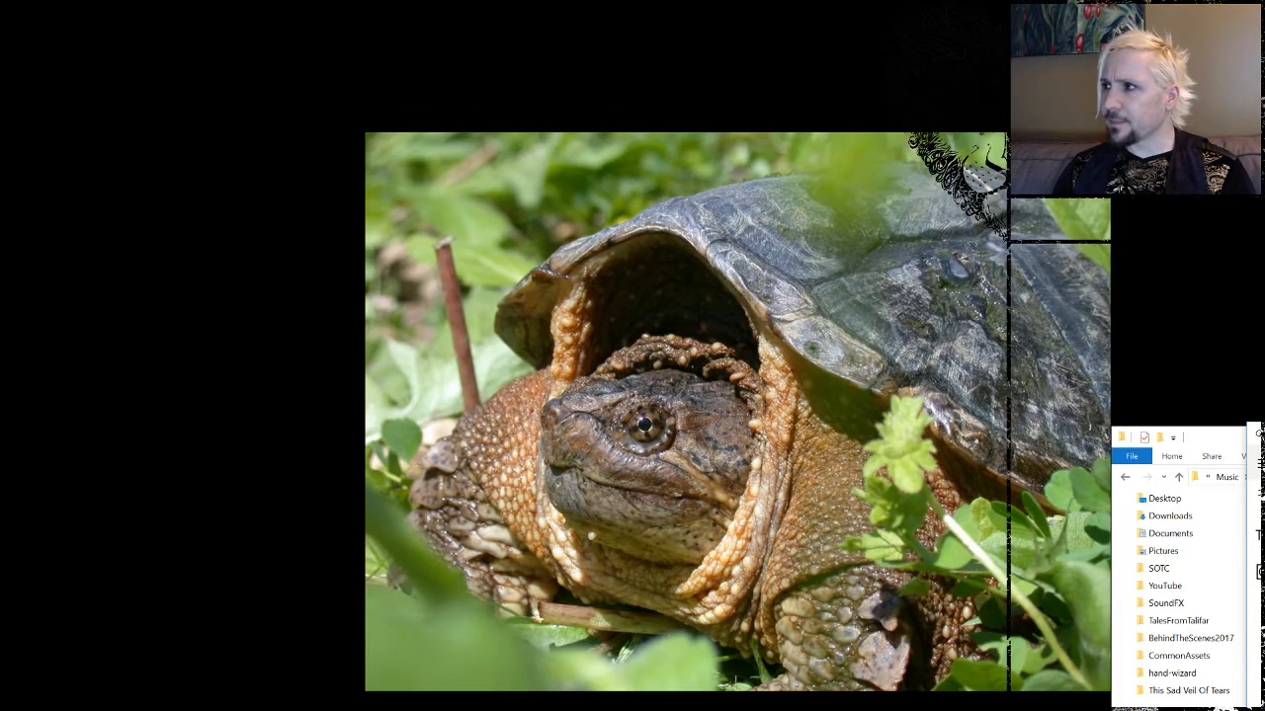
{"action": "key", "text": "Escape"}
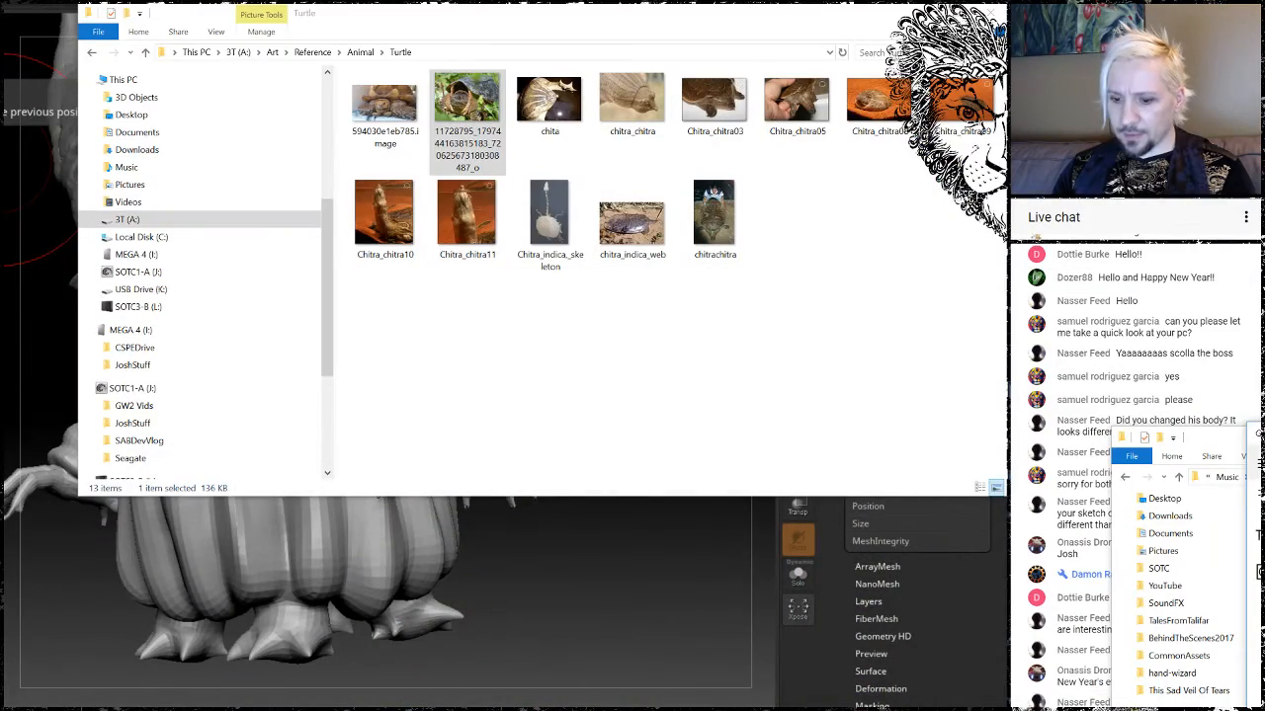
{"action": "key", "text": "Return"}
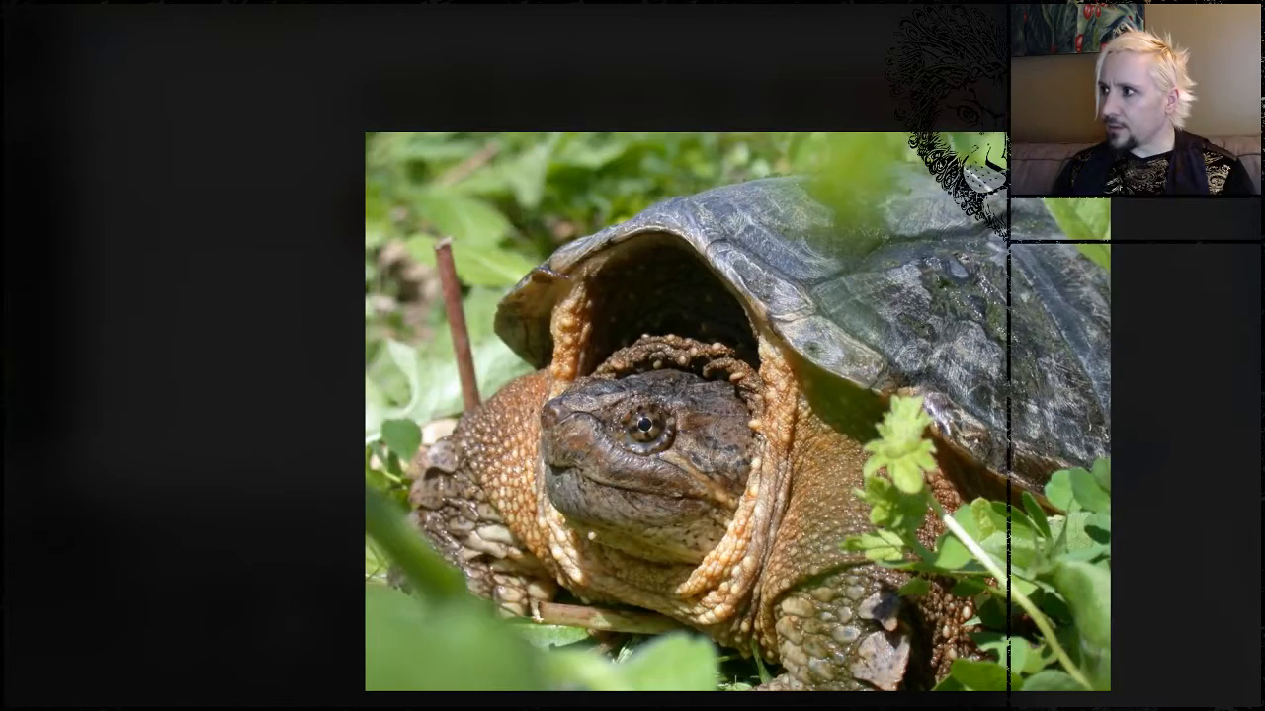
{"action": "key", "text": "Escape"}
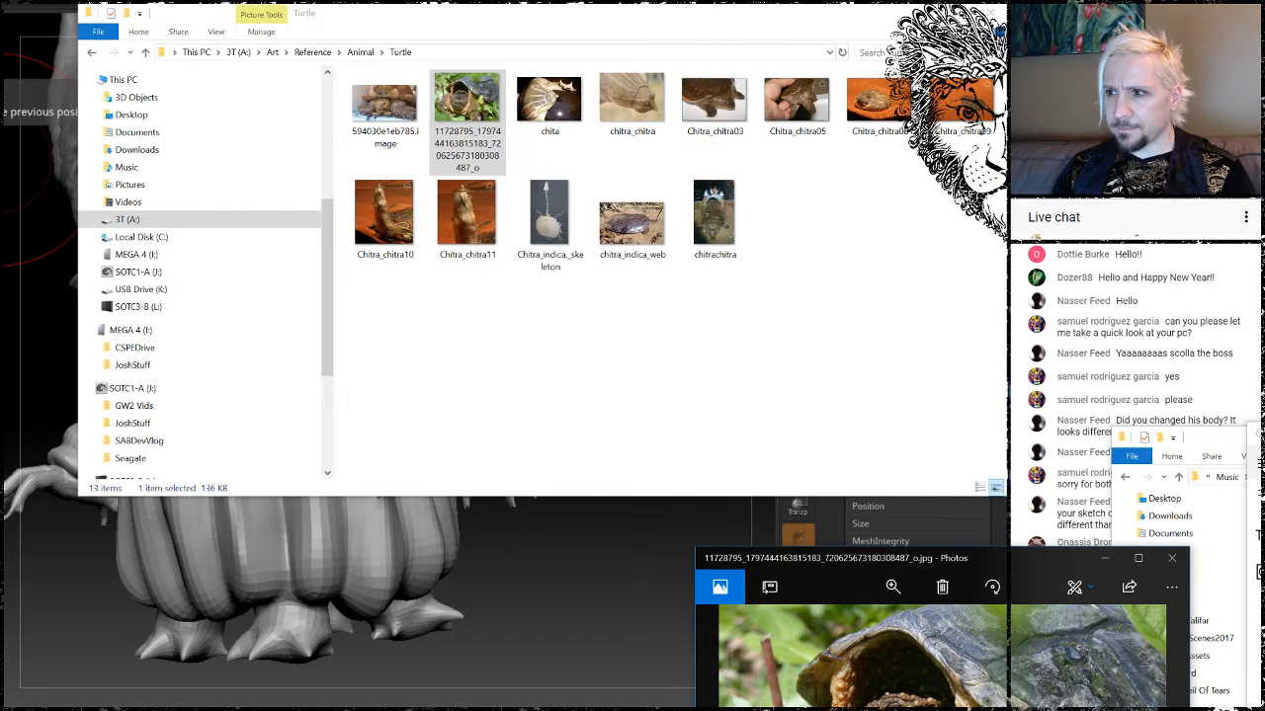
{"action": "left_click", "coordinate": [922, 13]}
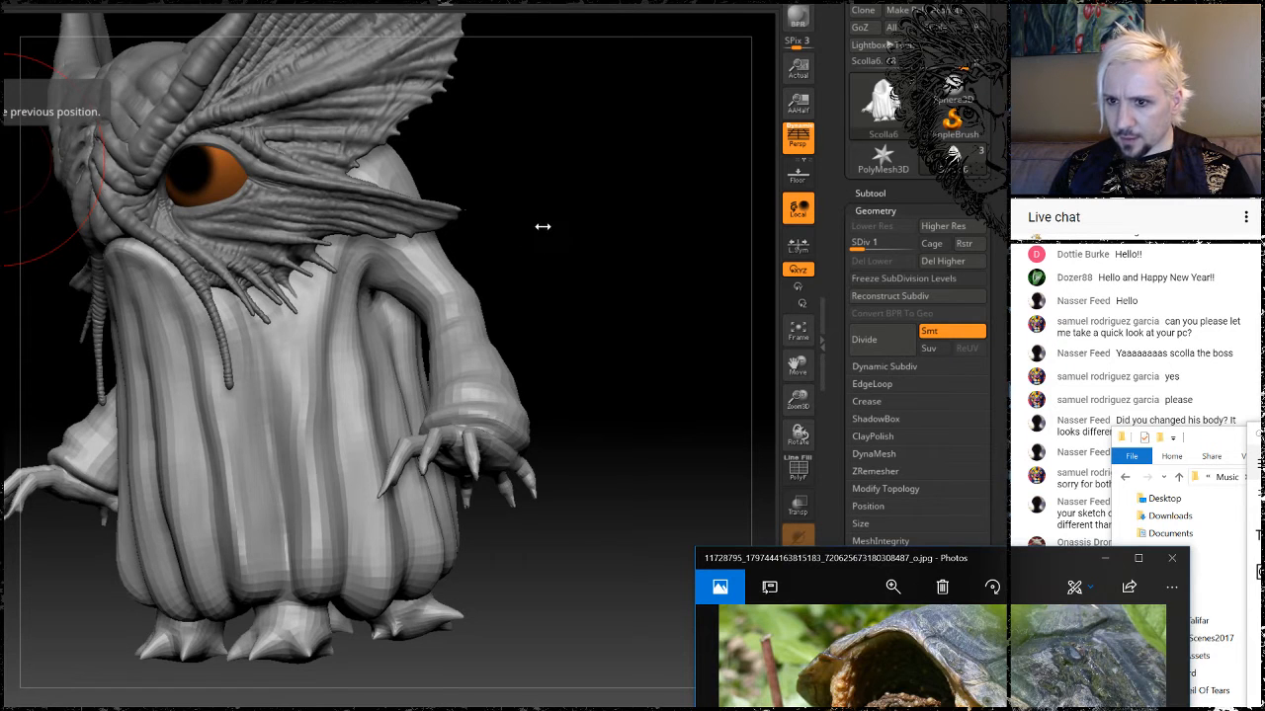
Enlarge the brush and push the peak of the robed body's upper back down behind the head.
{"action": "mouse_move", "coordinate": [542, 226]}
{"action": "left_mouse_down"}
{"action": "mouse_move", "coordinate": [583, 237]}
{"action": "mouse_move", "coordinate": [530, 282]}
{"action": "mouse_move", "coordinate": [609, 269]}
{"action": "left_mouse_up"}
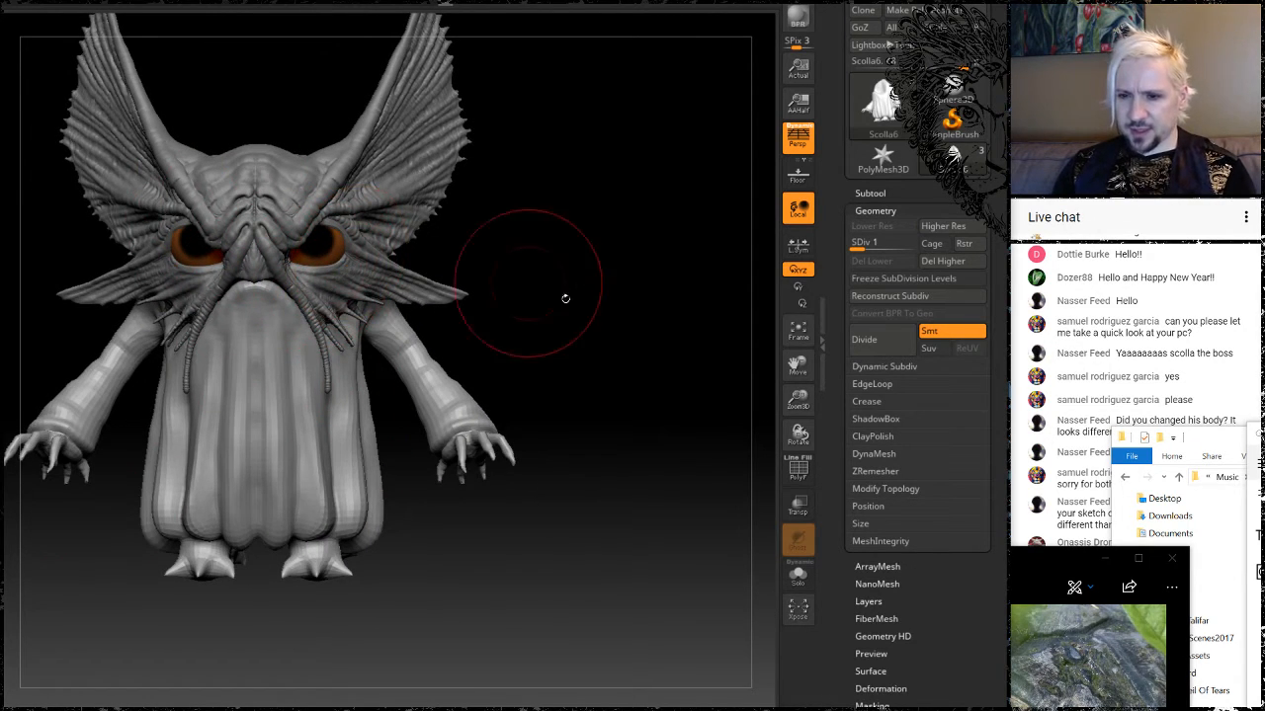
{"action": "left_click_drag", "start_coordinate": [564, 325], "coordinate": [410, 327]}
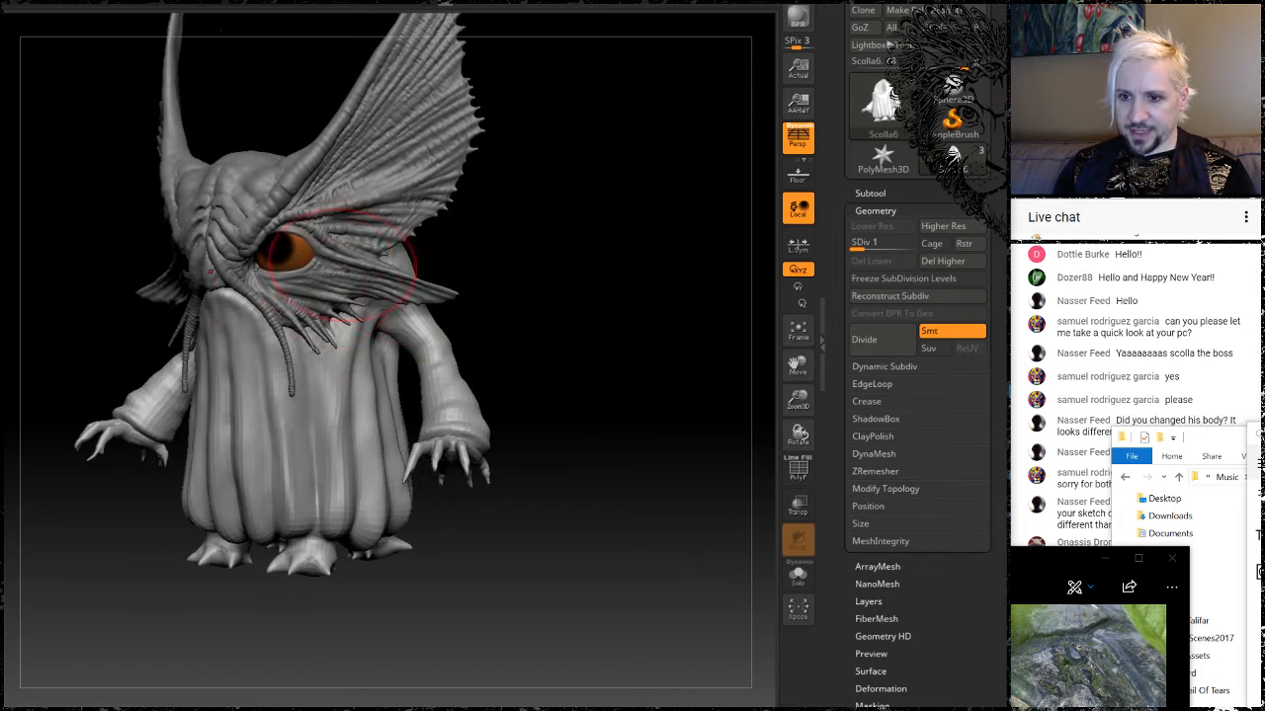
{"action": "left_click_drag", "start_coordinate": [536, 330], "coordinate": [489, 349]}
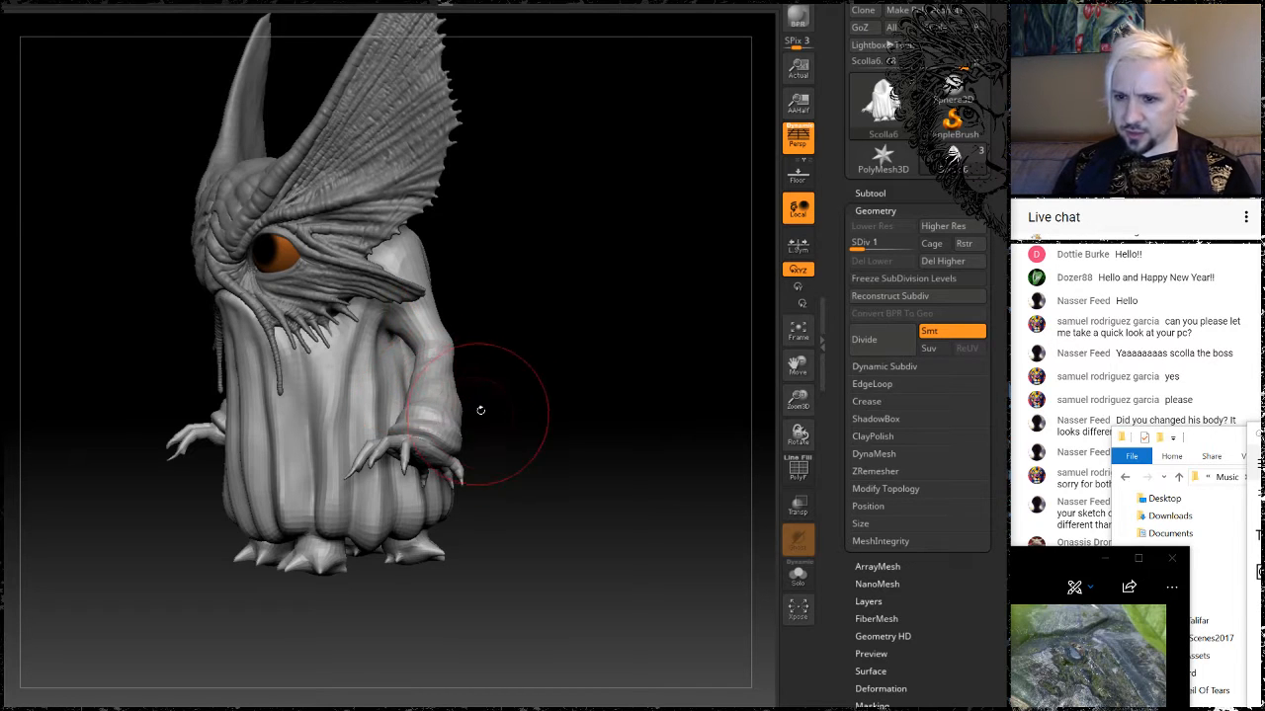
{"action": "mouse_move", "coordinate": [533, 366]}
{"action": "left_mouse_down"}
{"action": "mouse_move", "coordinate": [550, 363]}
{"action": "mouse_move", "coordinate": [514, 346]}
{"action": "left_mouse_up"}
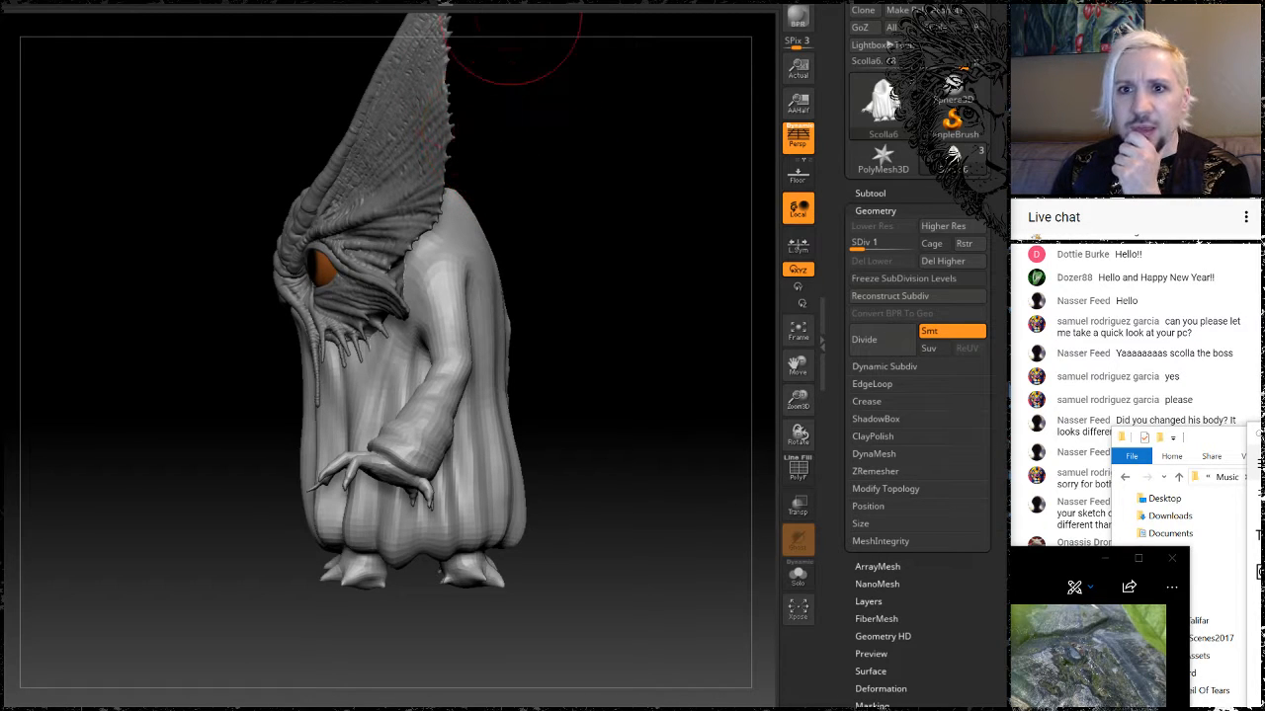
{"action": "mouse_move", "coordinate": [172, 3]}
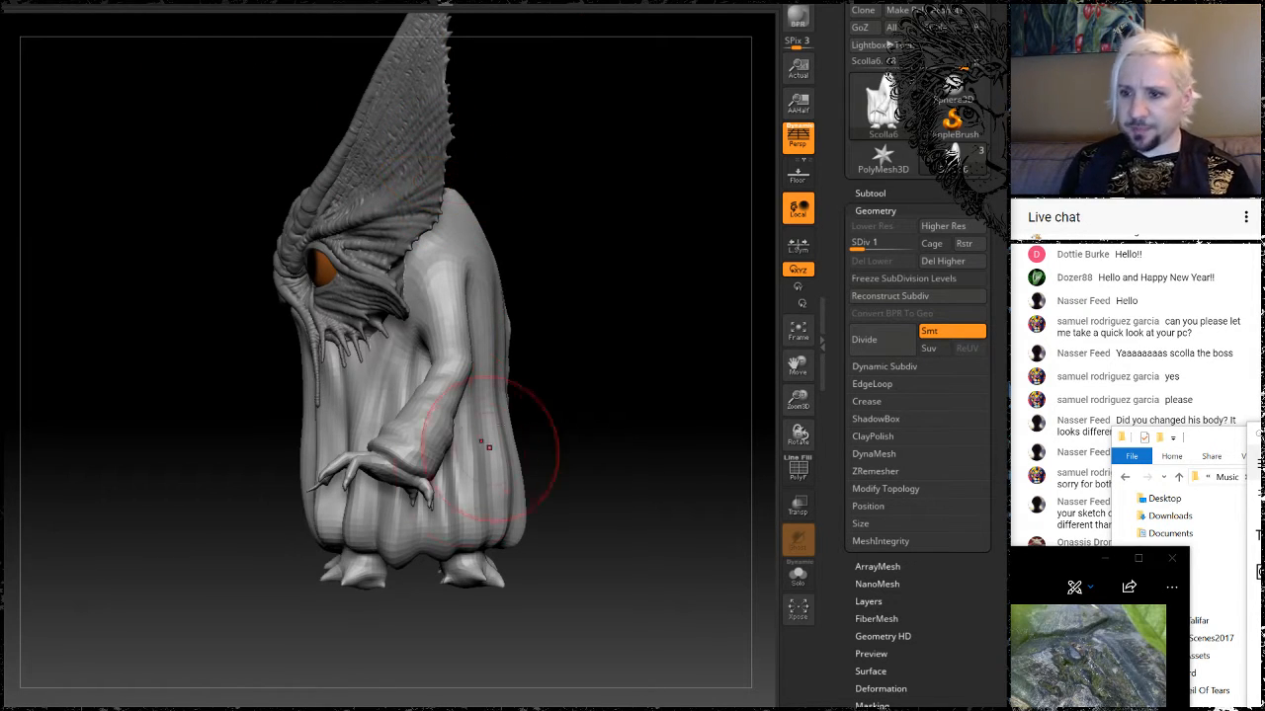
{"action": "mouse_move", "coordinate": [553, 253]}
{"action": "left_mouse_down"}
{"action": "mouse_move", "coordinate": [596, 255]}
{"action": "mouse_move", "coordinate": [576, 269]}
{"action": "left_mouse_up"}
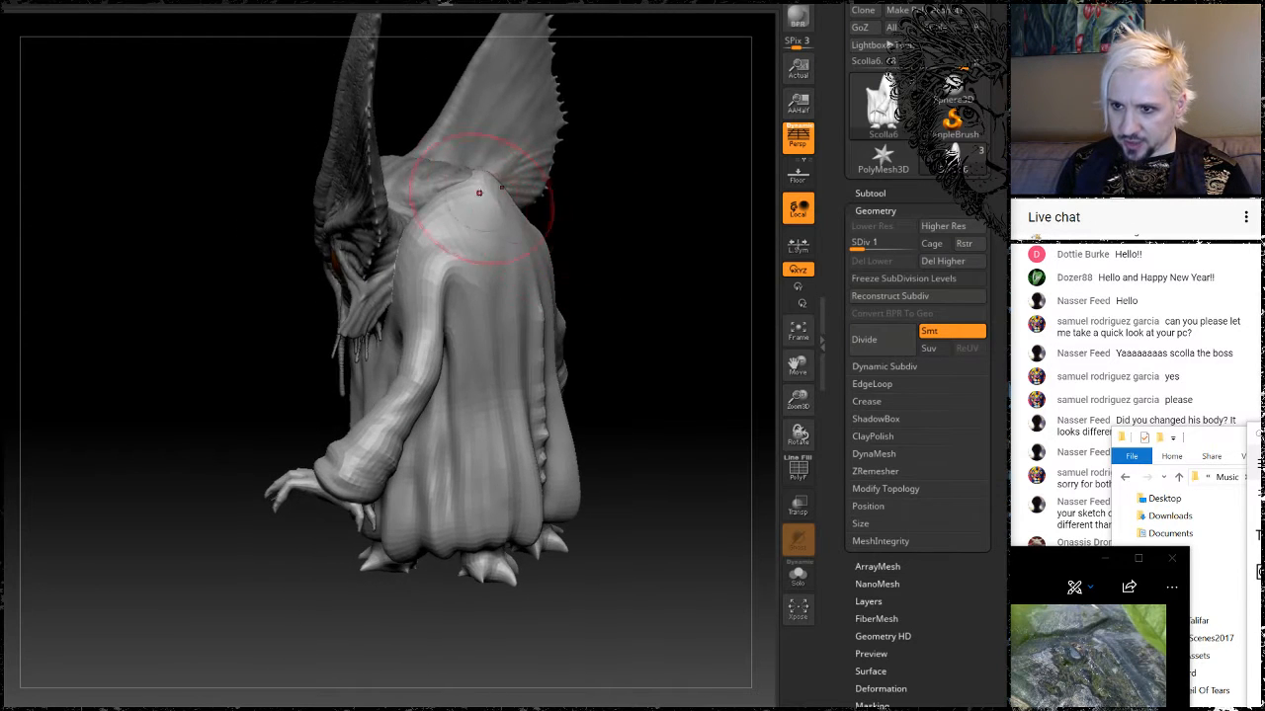
{"action": "key", "text": "space"}
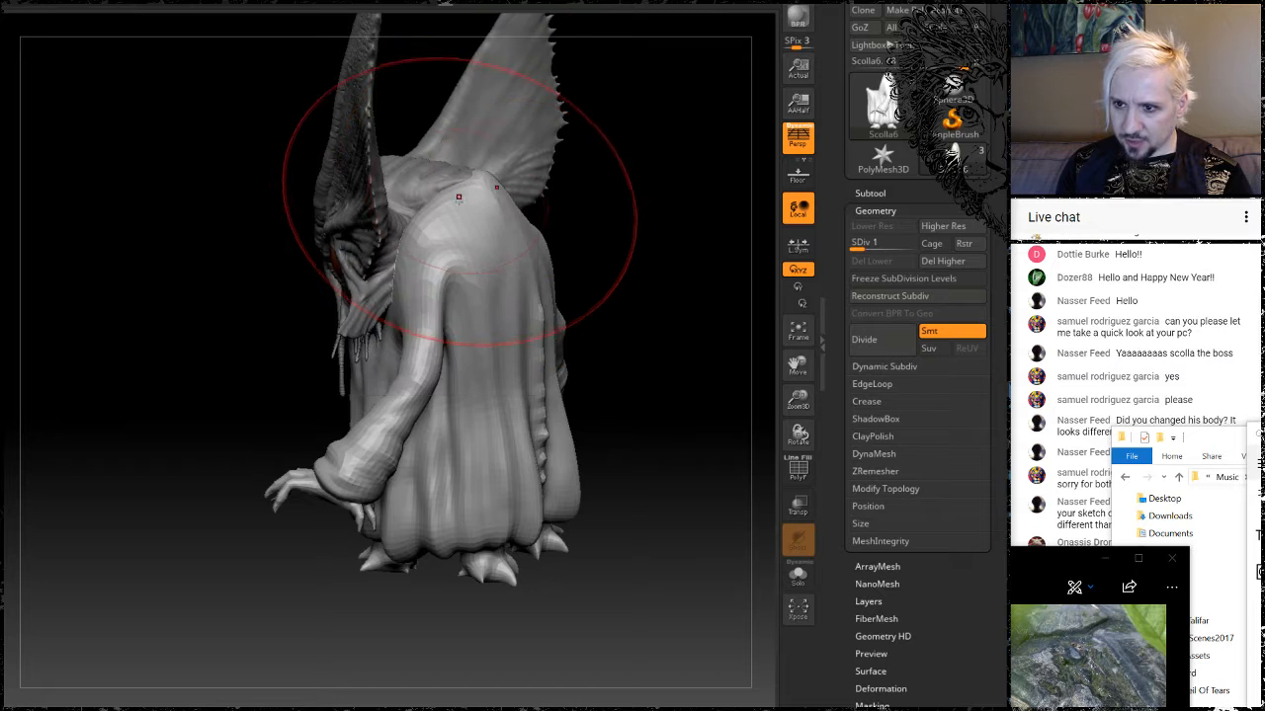
{"action": "left_click_drag", "start_coordinate": [460, 202], "coordinate": [464, 254]}
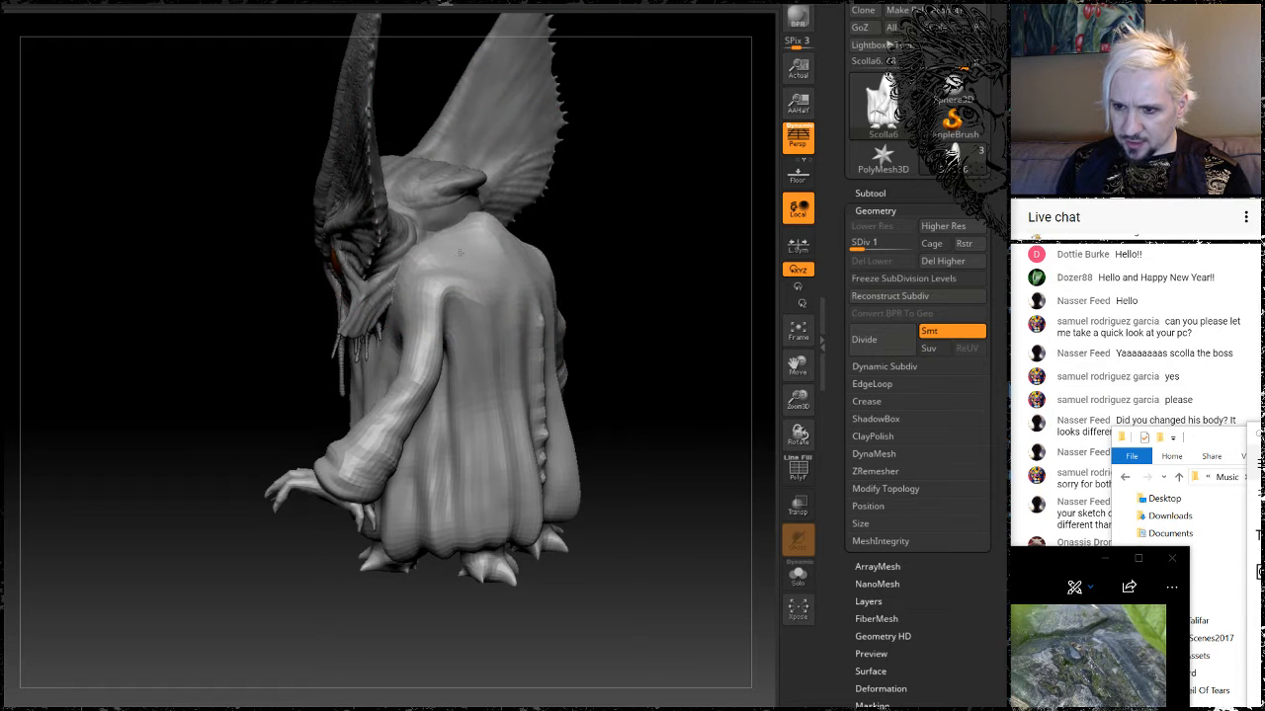
{"action": "left_click_drag", "start_coordinate": [643, 243], "coordinate": [554, 247]}
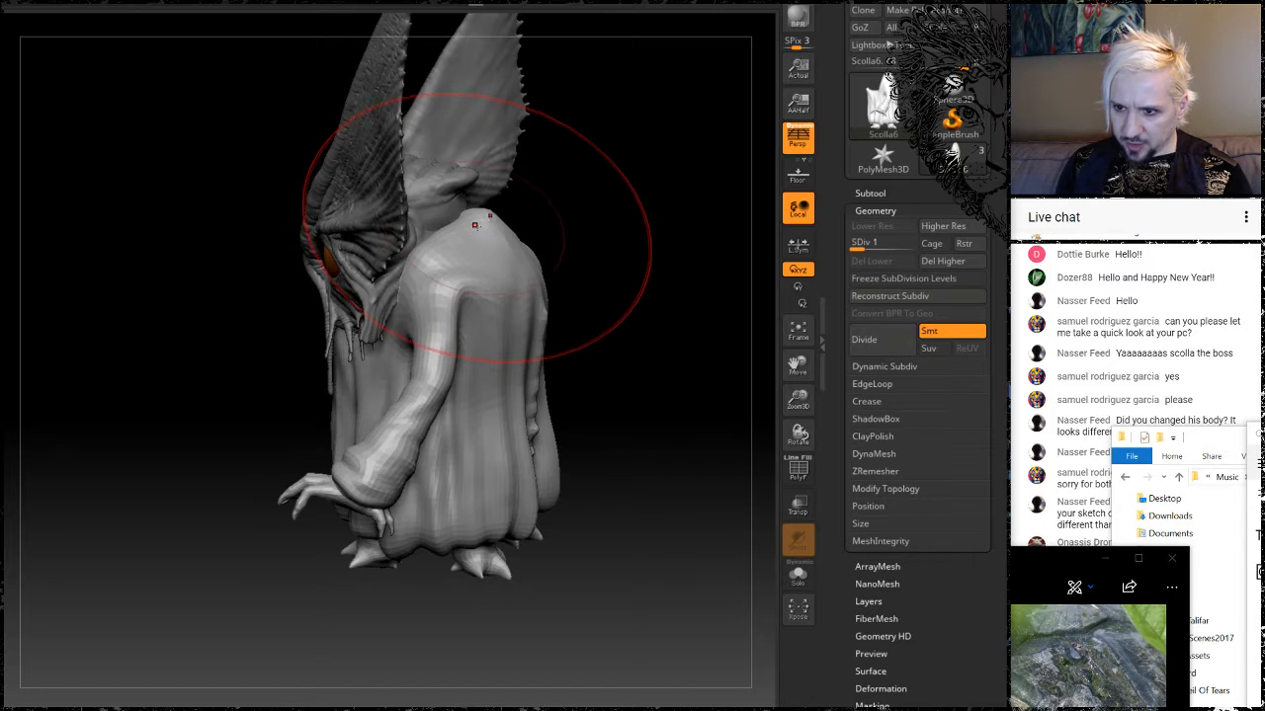
{"action": "mouse_move", "coordinate": [637, 237]}
{"action": "left_mouse_down"}
{"action": "mouse_move", "coordinate": [623, 217]}
{"action": "mouse_move", "coordinate": [644, 199]}
{"action": "mouse_move", "coordinate": [633, 212]}
{"action": "mouse_move", "coordinate": [643, 231]}
{"action": "left_mouse_up"}
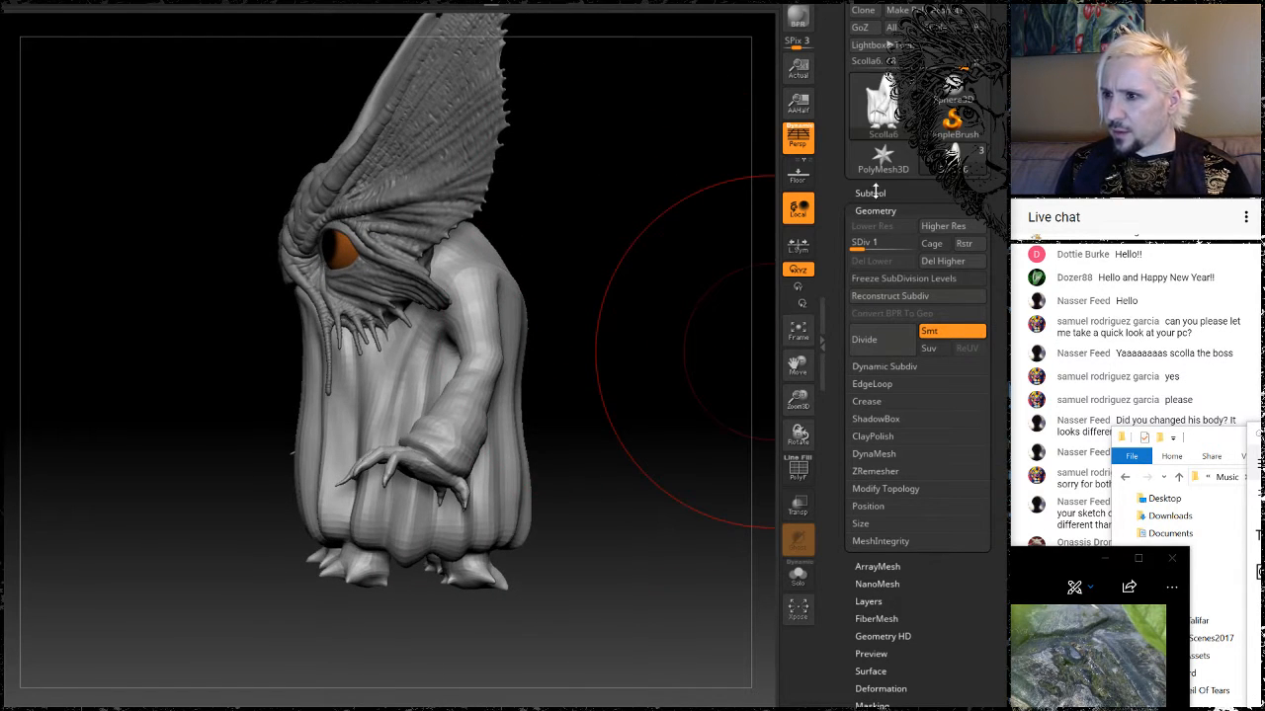
Make the finned head subtool Scolla2_1 active and hide the eye spheres subtool.
{"action": "left_click", "coordinate": [871, 192]}
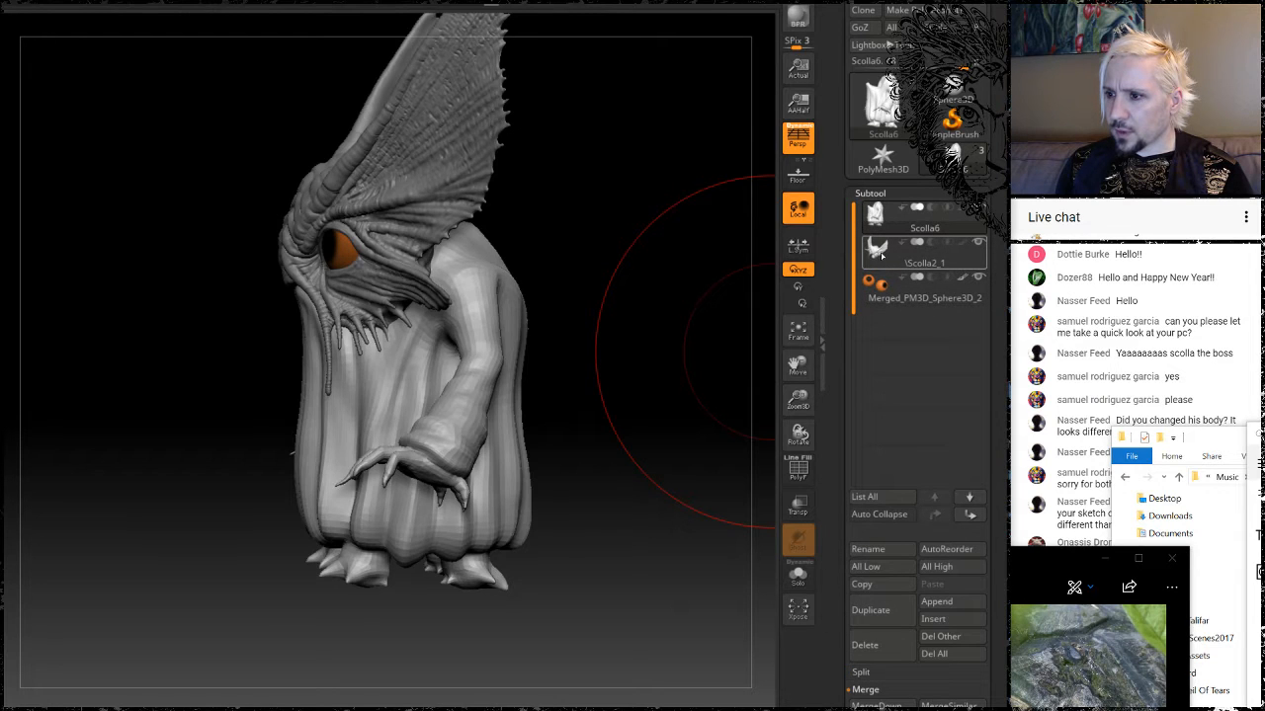
{"action": "left_click", "coordinate": [879, 251]}
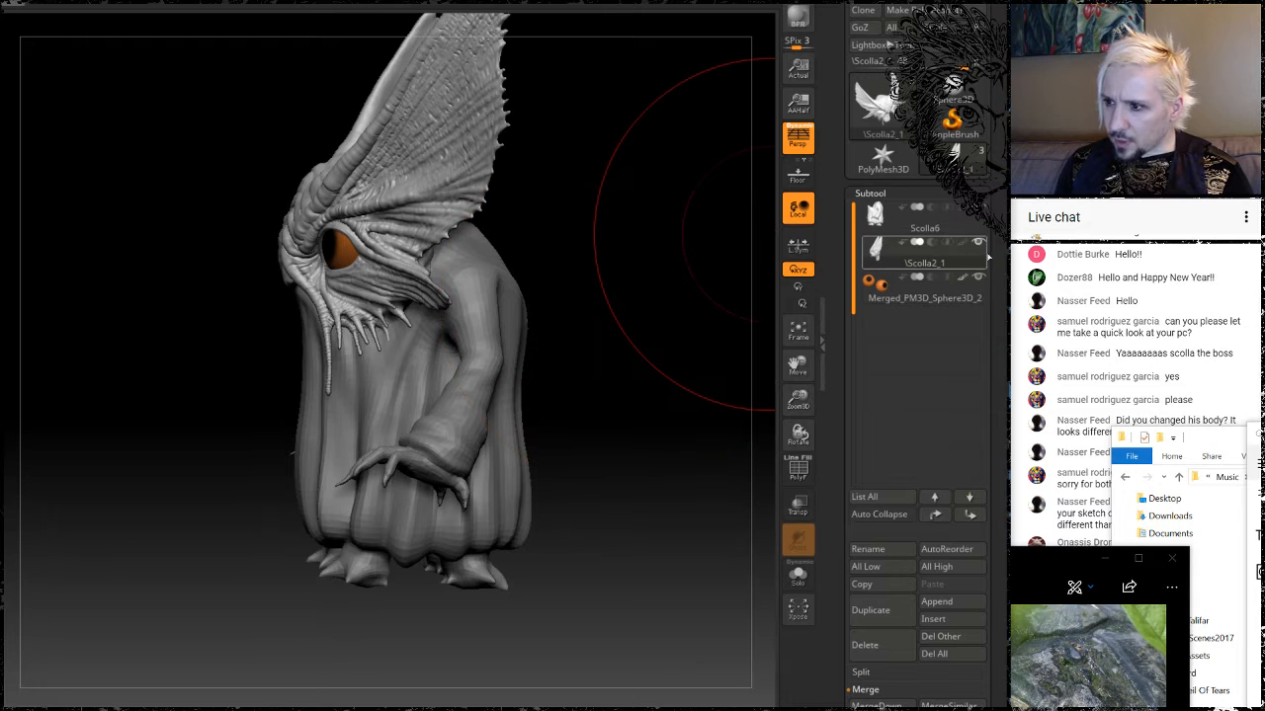
{"action": "left_click", "coordinate": [980, 278]}
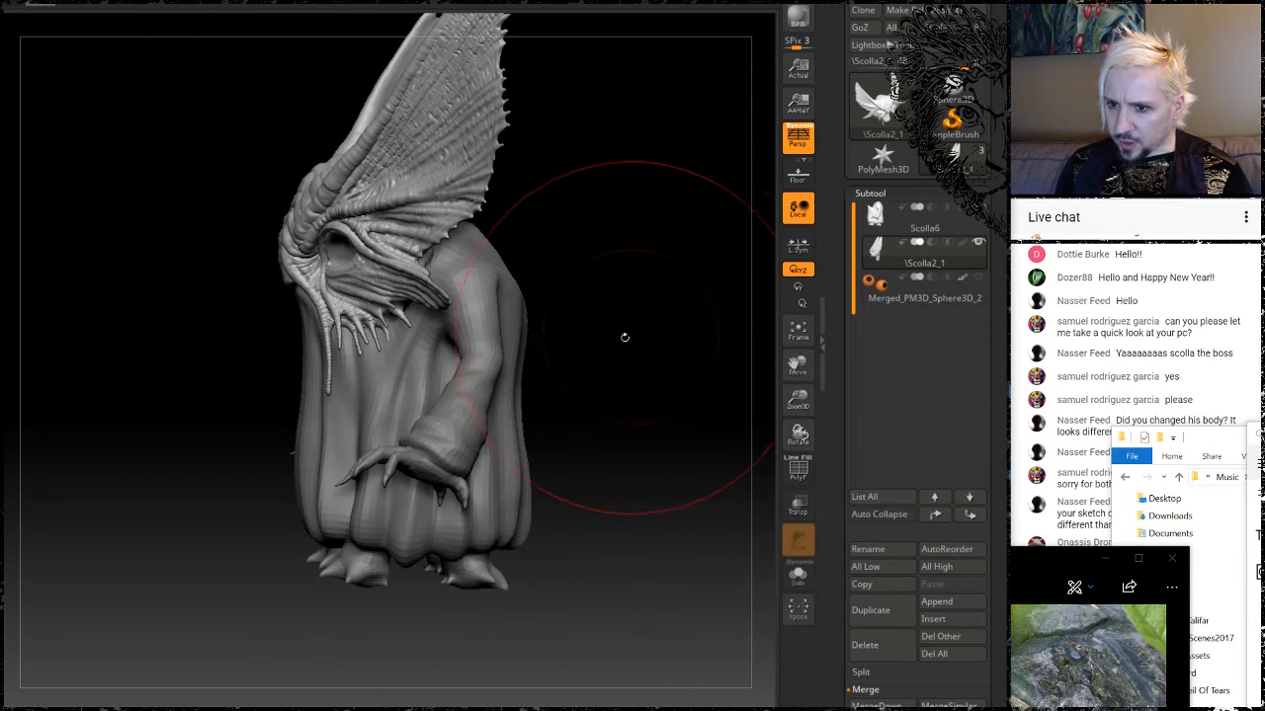
Use the transform gizmo from the side to move the finned head down and back into the robe's collar.
{"action": "left_click_drag", "start_coordinate": [624, 337], "coordinate": [494, 316]}
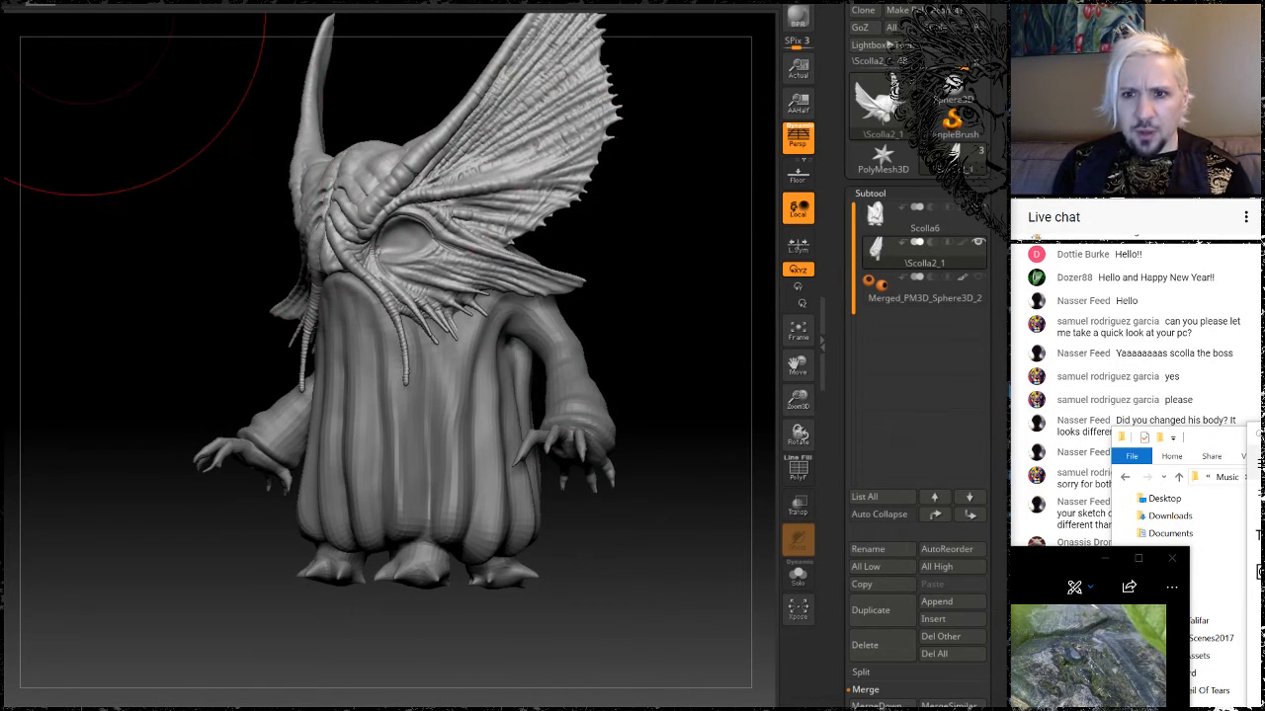
{"action": "key", "text": "w"}
{"action": "left_click_drag", "start_coordinate": [184, 337], "coordinate": [153, 334]}
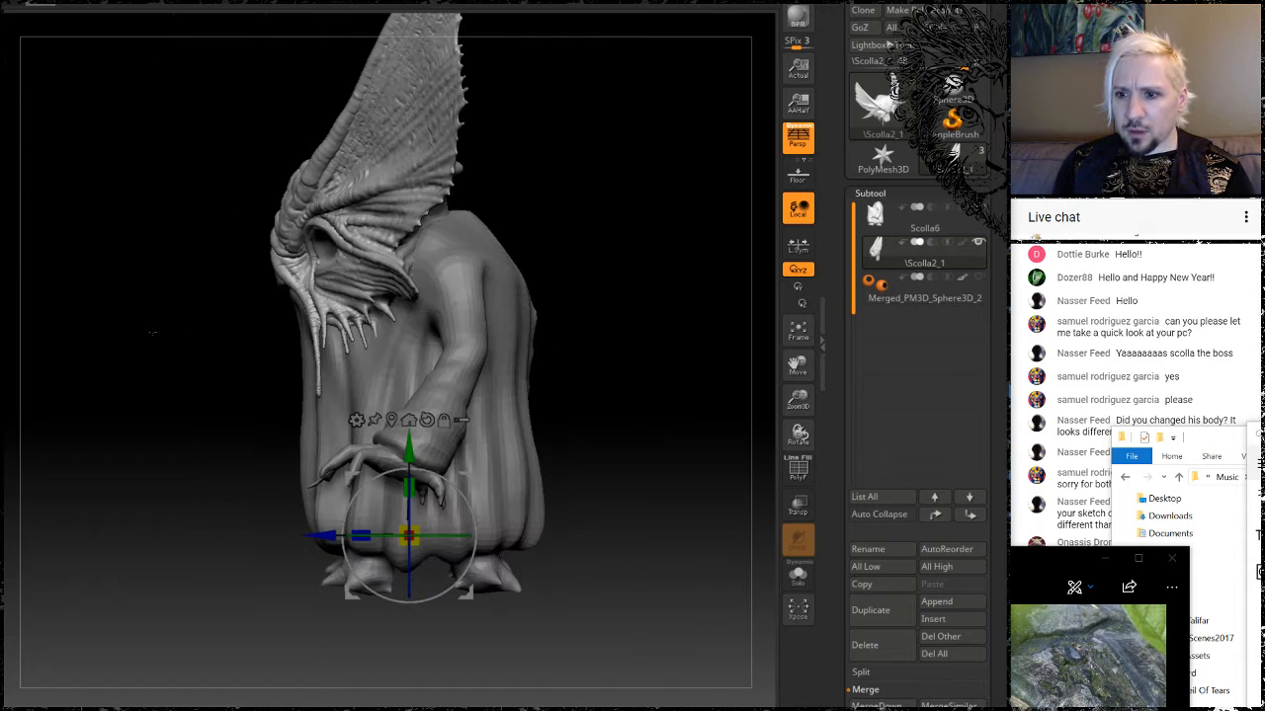
{"action": "left_click_drag", "start_coordinate": [408, 536], "coordinate": [471, 543]}
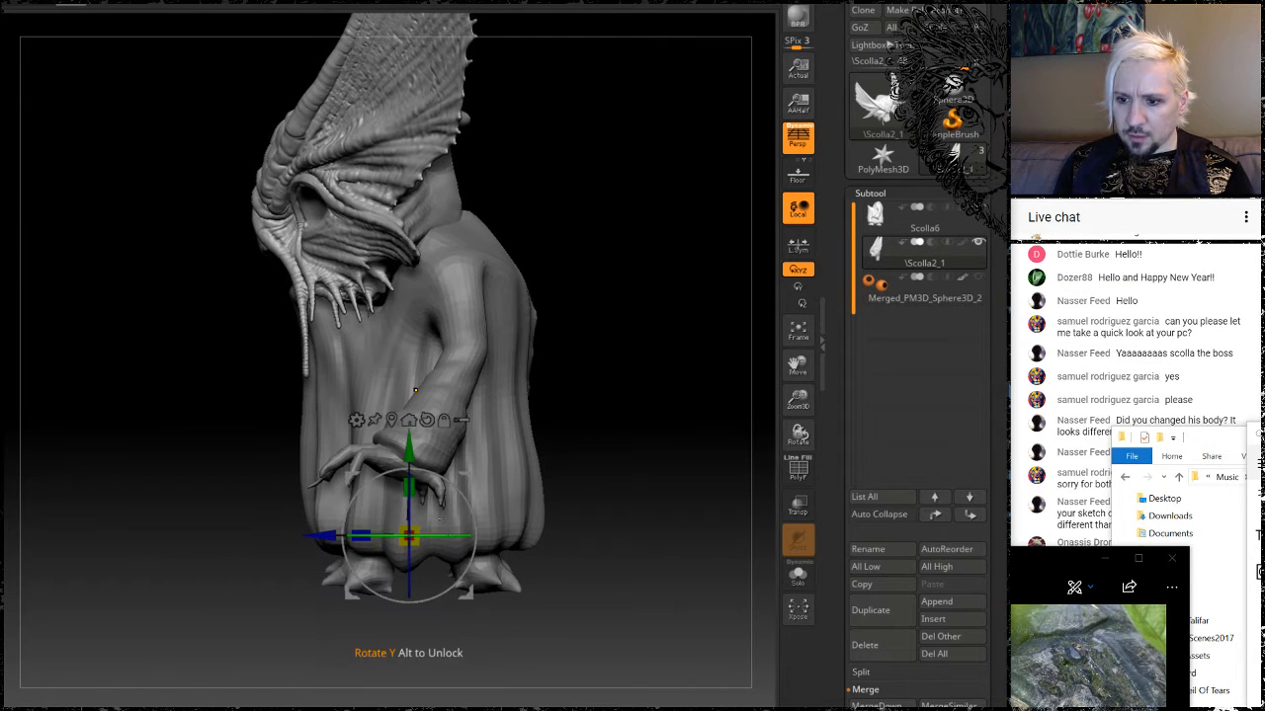
{"action": "key", "text": "ctrl+z"}
{"action": "left_click_drag", "start_coordinate": [408, 454], "coordinate": [408, 499]}
{"action": "left_click_drag", "start_coordinate": [327, 585], "coordinate": [366, 584]}
{"action": "left_click_drag", "start_coordinate": [367, 585], "coordinate": [360, 585]}
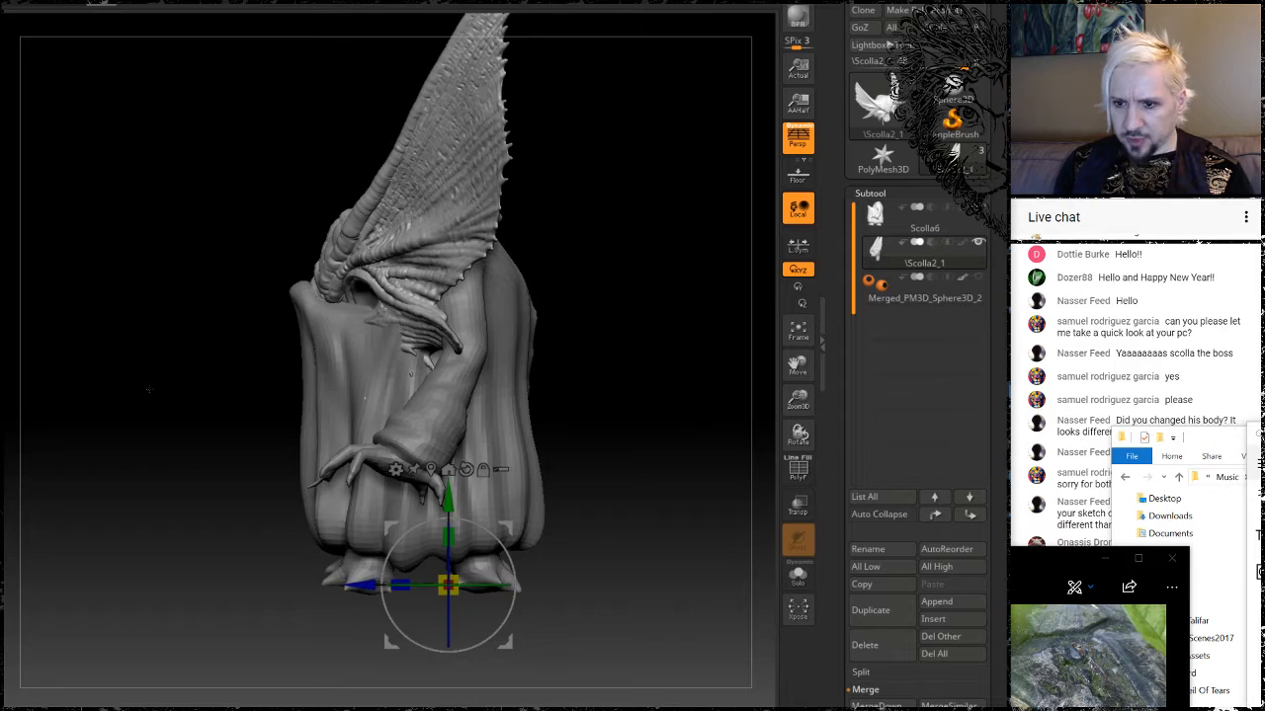
{"action": "mouse_move", "coordinate": [112, 378]}
{"action": "left_mouse_down", "text": "alt"}
{"action": "mouse_move", "coordinate": [205, 419]}
{"action": "mouse_move", "coordinate": [164, 466]}
{"action": "mouse_move", "coordinate": [108, 425]}
{"action": "left_mouse_up", "text": "alt"}
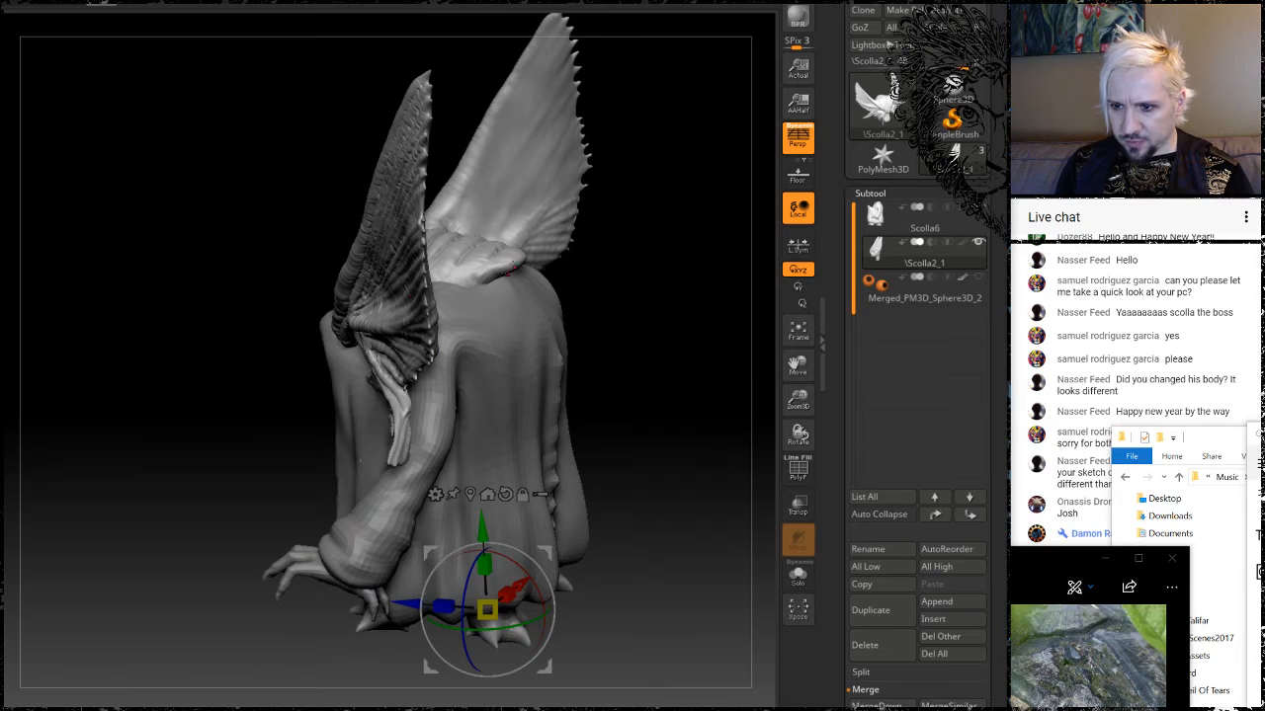
{"action": "mouse_move", "coordinate": [208, 292]}
{"action": "left_mouse_down"}
{"action": "mouse_move", "coordinate": [455, 332]}
{"action": "mouse_move", "coordinate": [262, 321]}
{"action": "mouse_move", "coordinate": [276, 333]}
{"action": "left_mouse_up"}
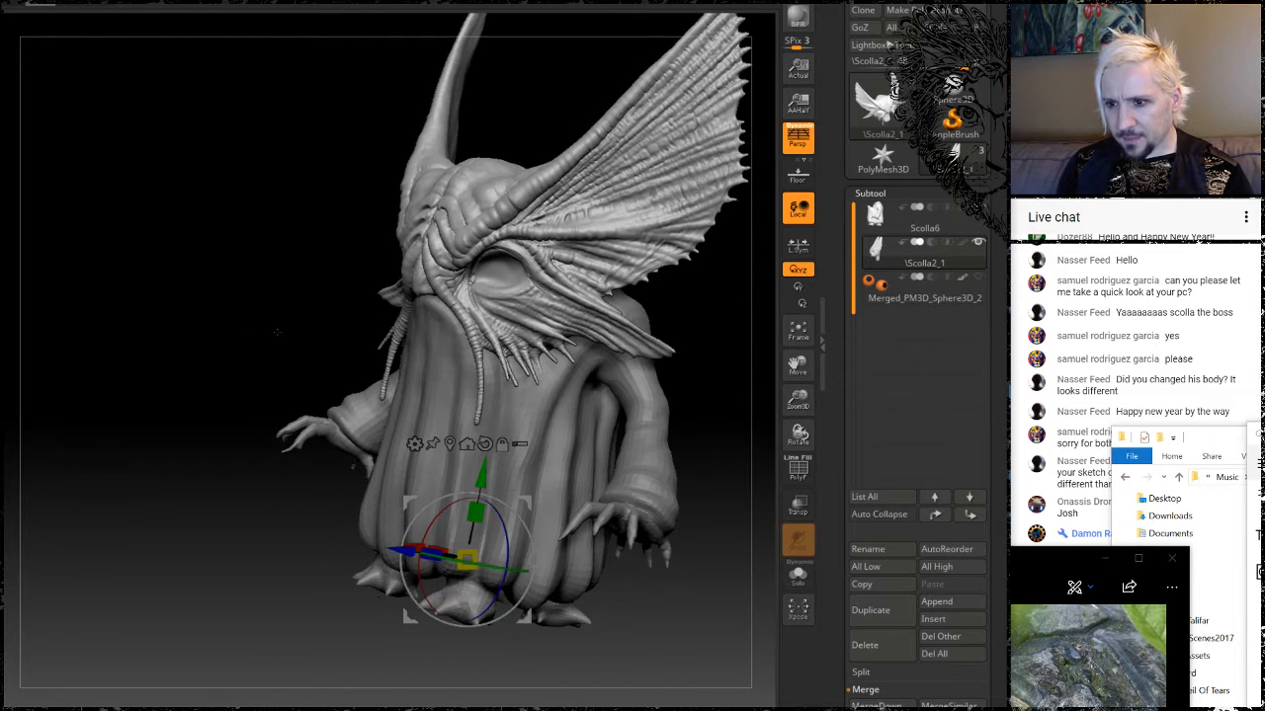
{"action": "left_click_drag", "start_coordinate": [155, 285], "coordinate": [303, 214]}
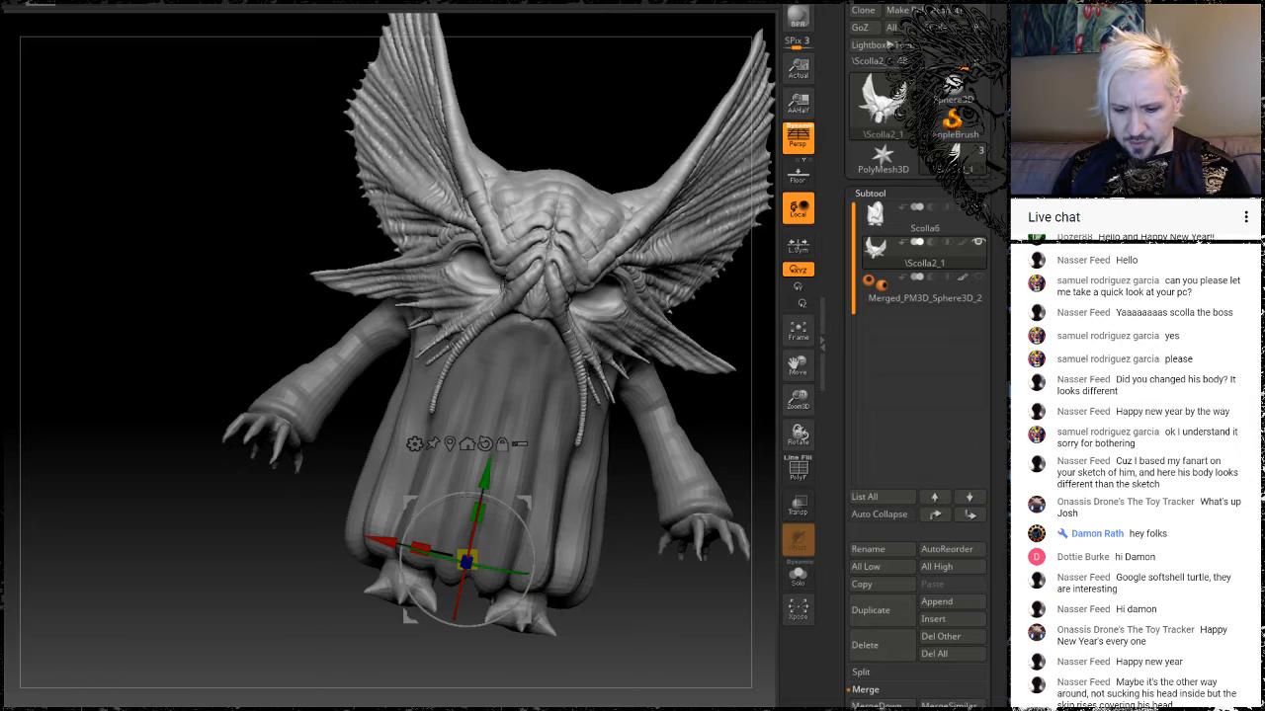
Switch to the web browser and search Google Images for "softshell turtle".
{"action": "key", "text": "alt+Tab"}
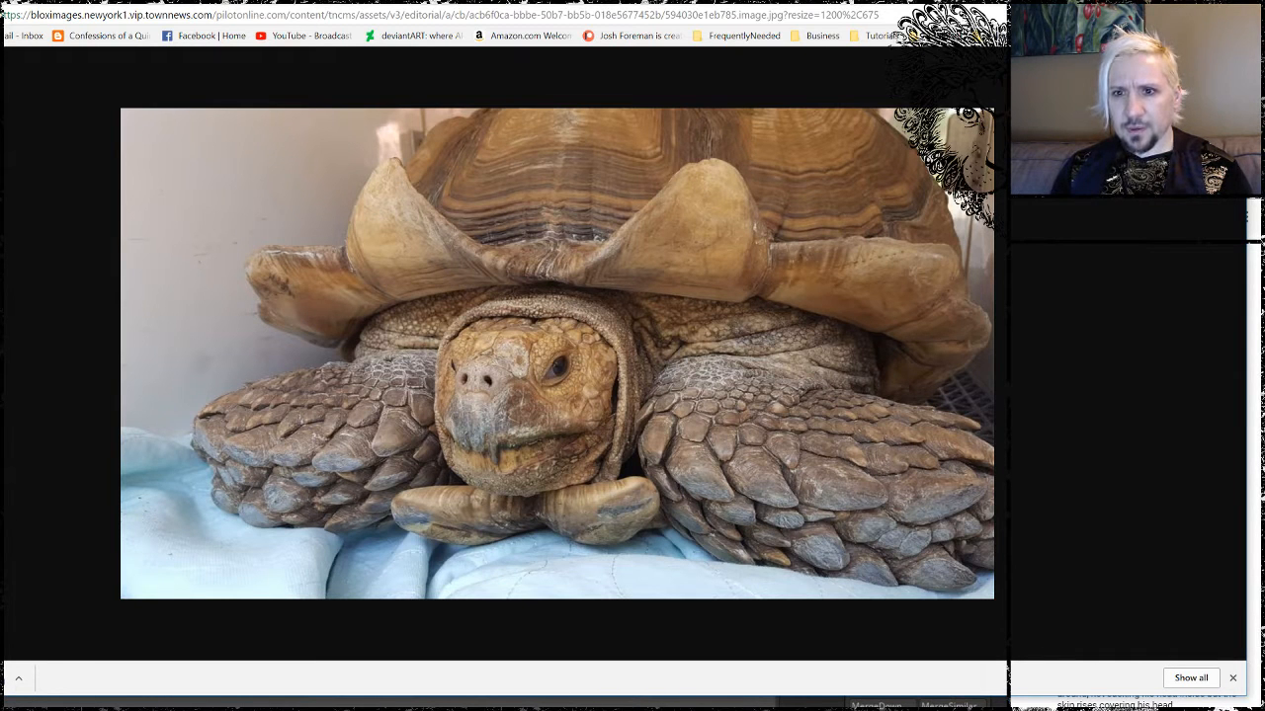
{"action": "left_click", "coordinate": [167, 16]}
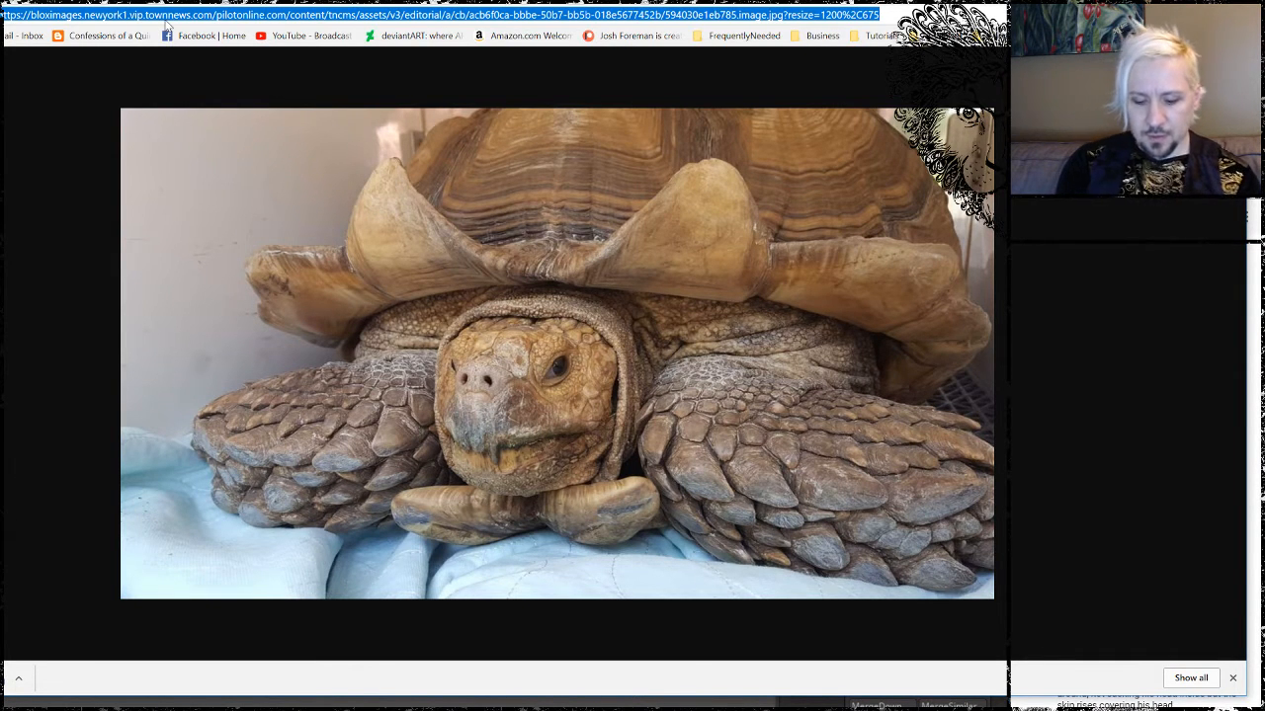
{"action": "type", "text": "softshell"}
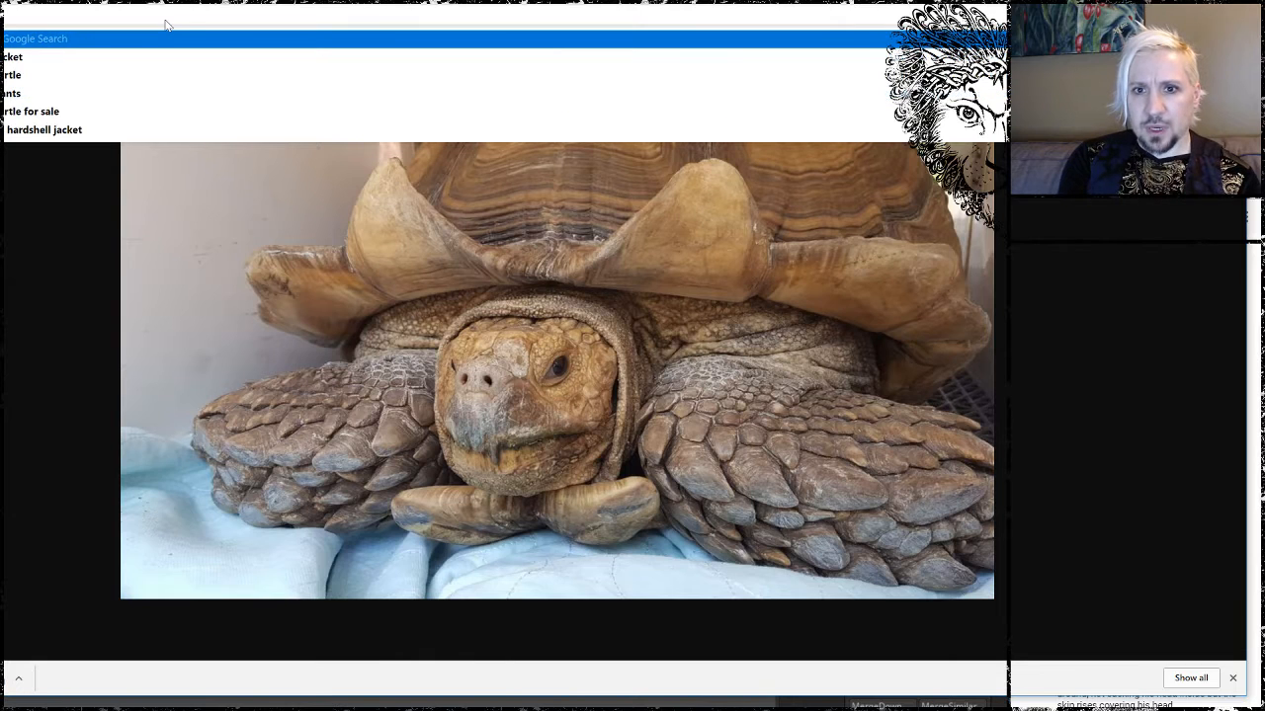
{"action": "type", "text": " tur"}
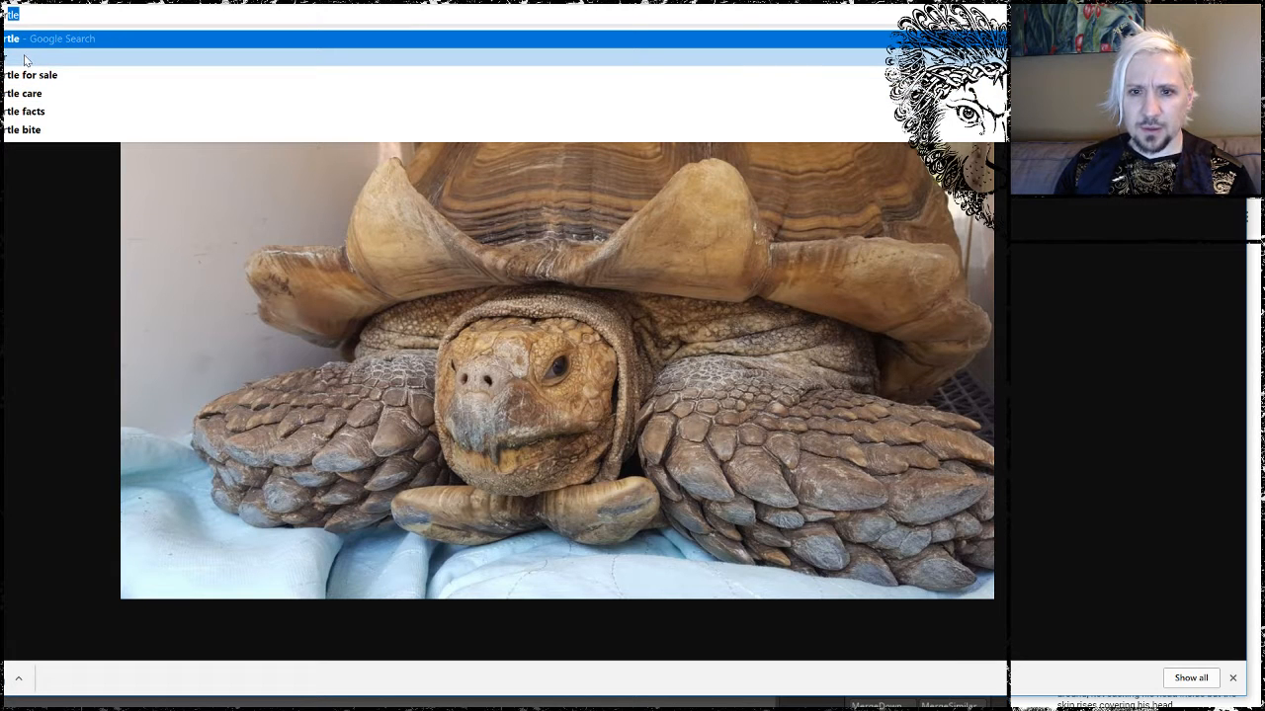
{"action": "type", "text": "tle"}
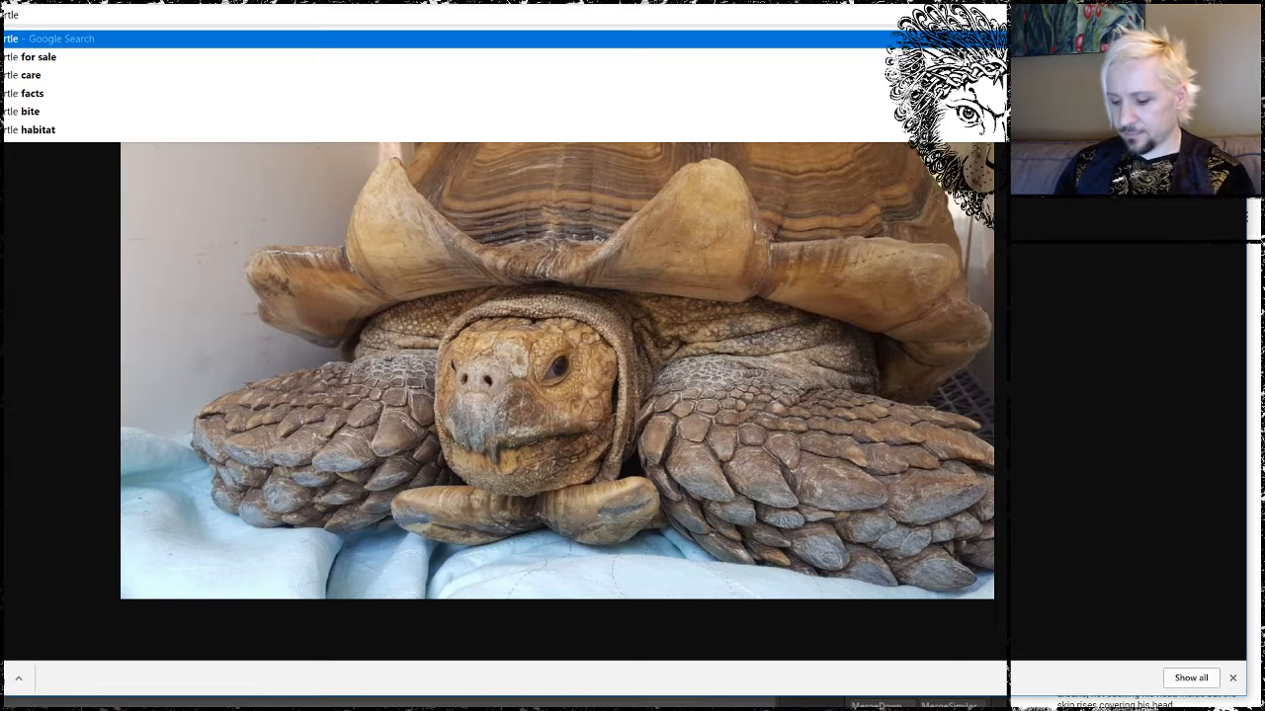
{"action": "key", "text": "Return"}
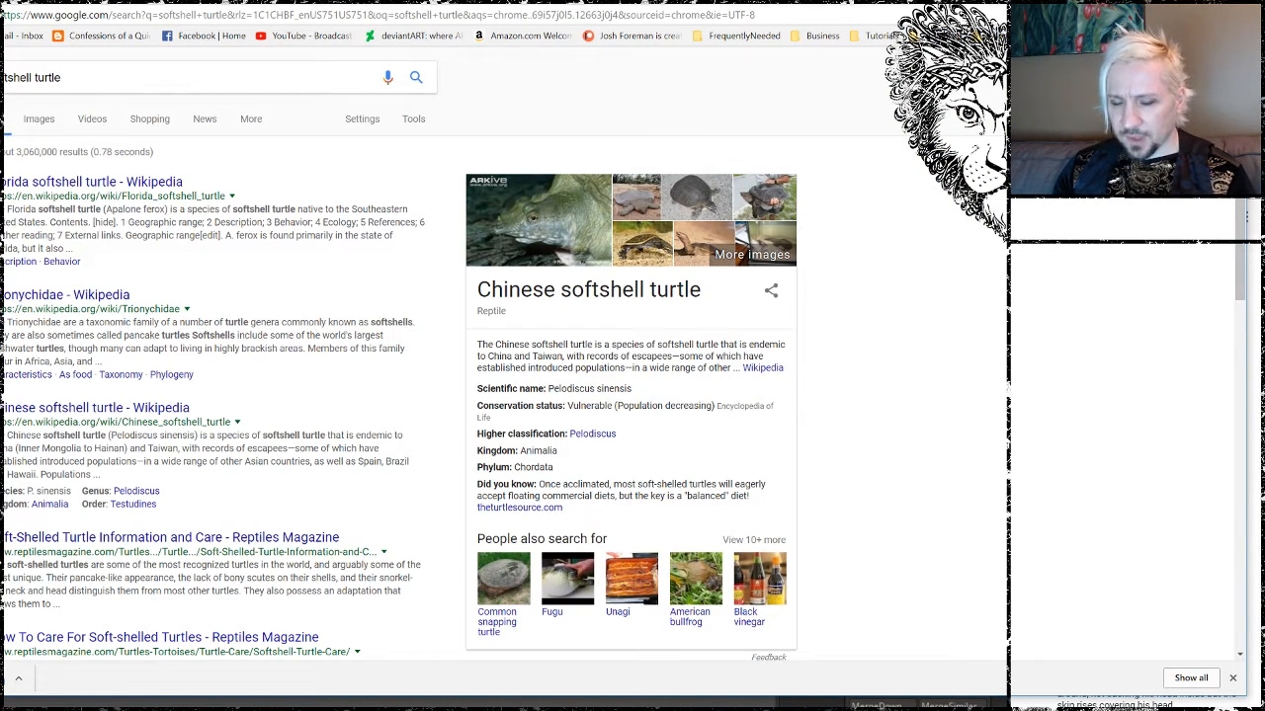
{"action": "left_click", "coordinate": [40, 119]}
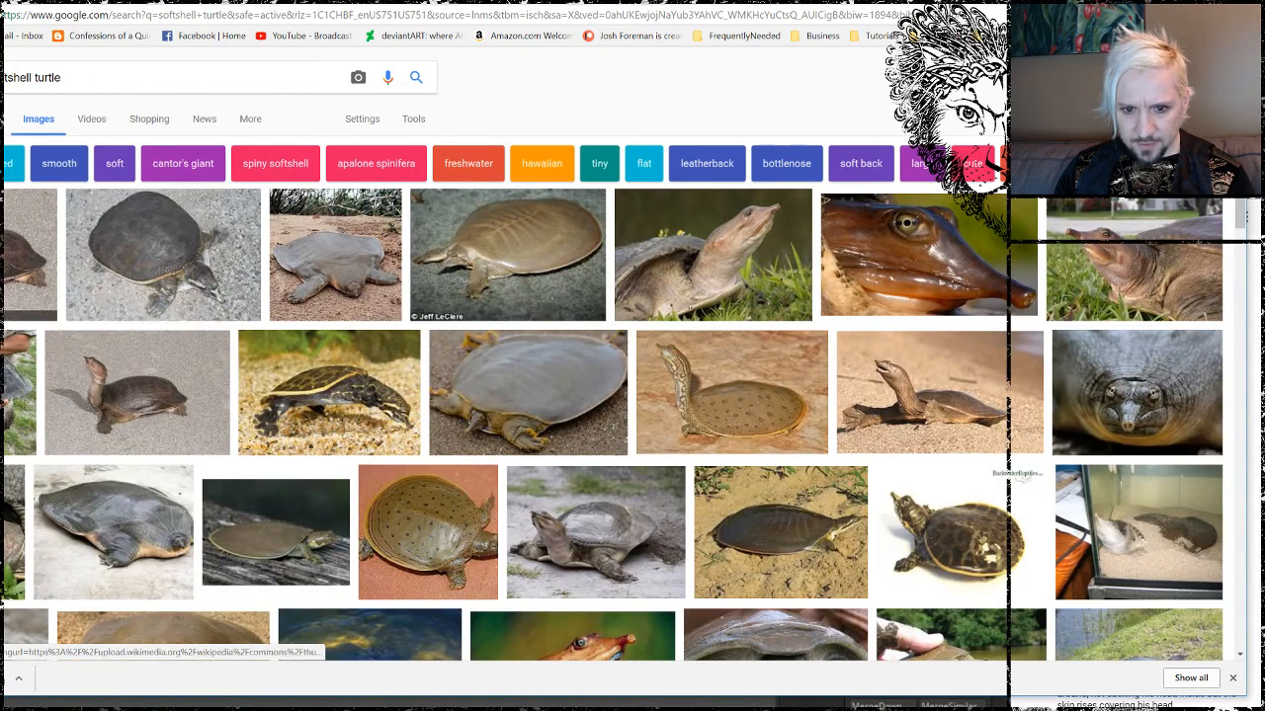
Preview the Florida, smooth, narrow-headed and Chinese softshell turtle photos, then close the preview.
{"action": "left_click", "coordinate": [20, 393]}
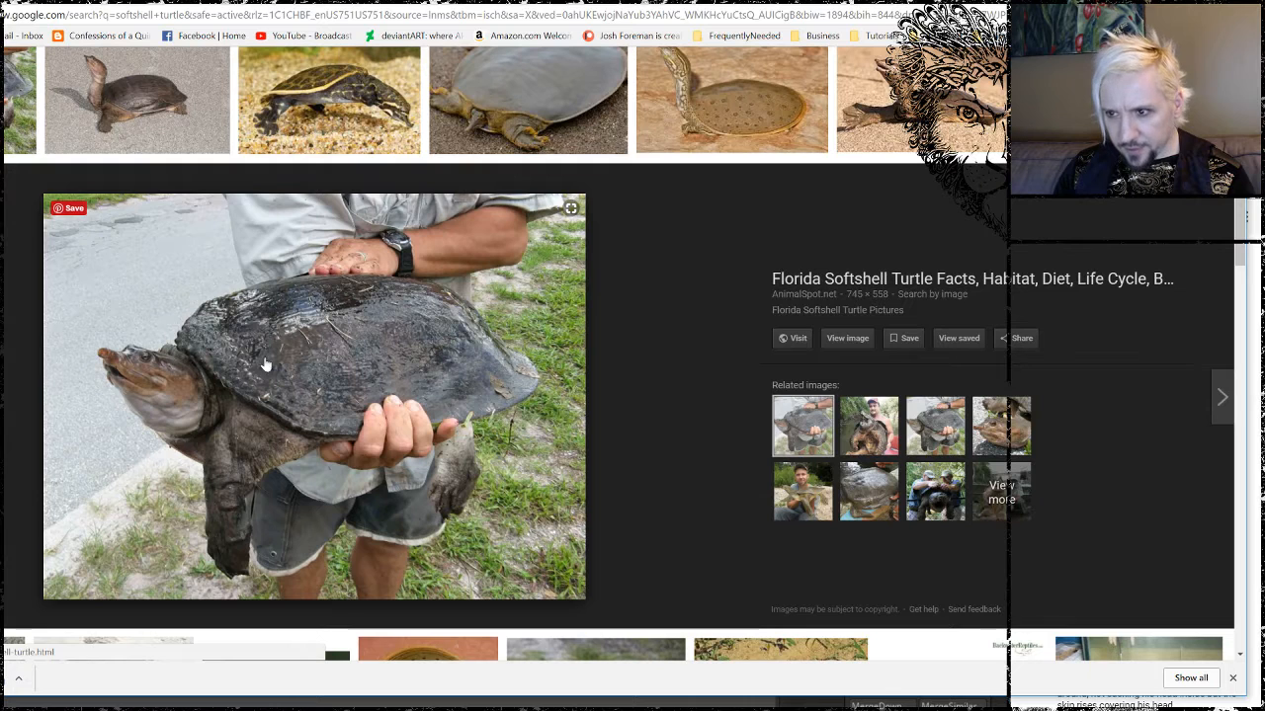
{"action": "left_click", "coordinate": [499, 94]}
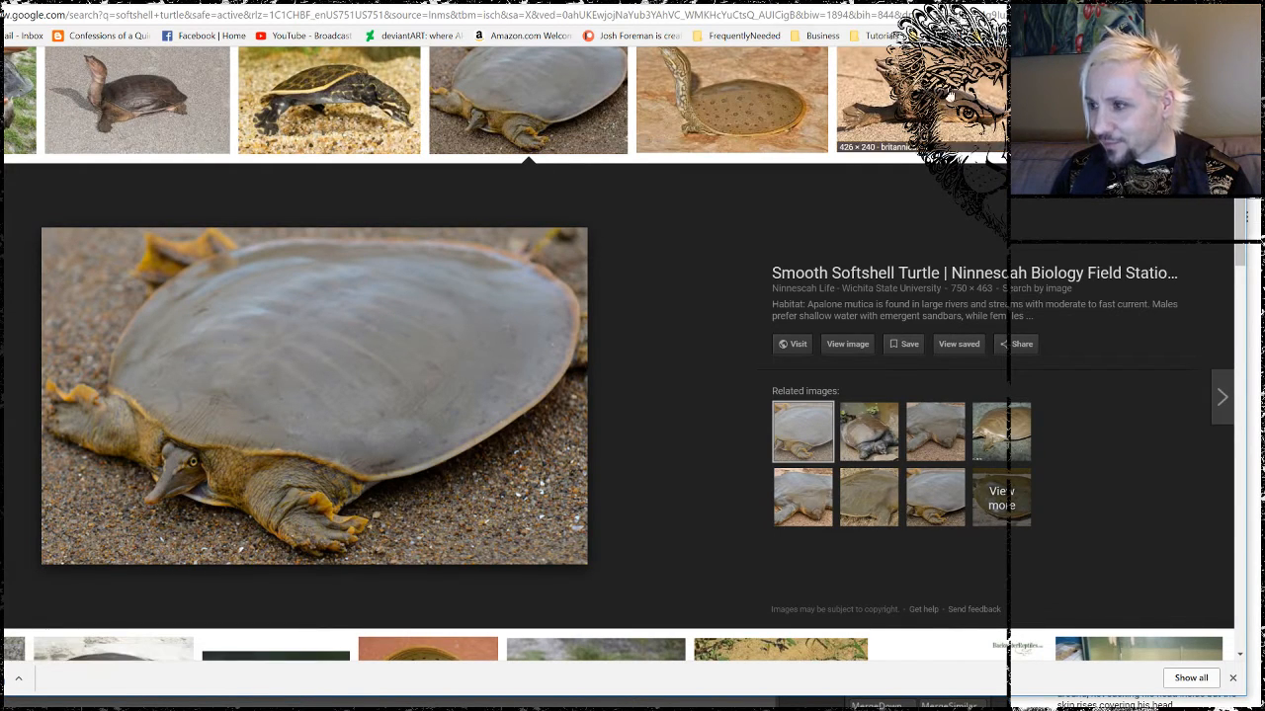
{"action": "left_click", "coordinate": [1104, 110]}
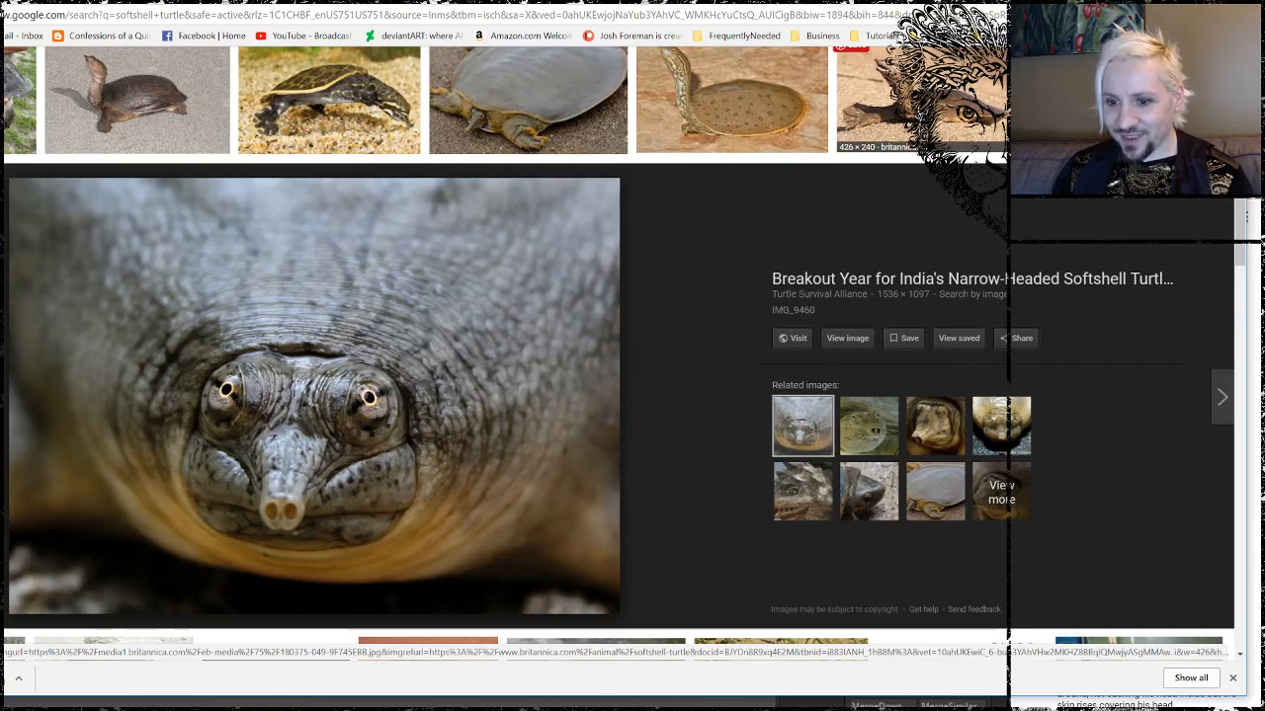
{"action": "left_click", "coordinate": [889, 99]}
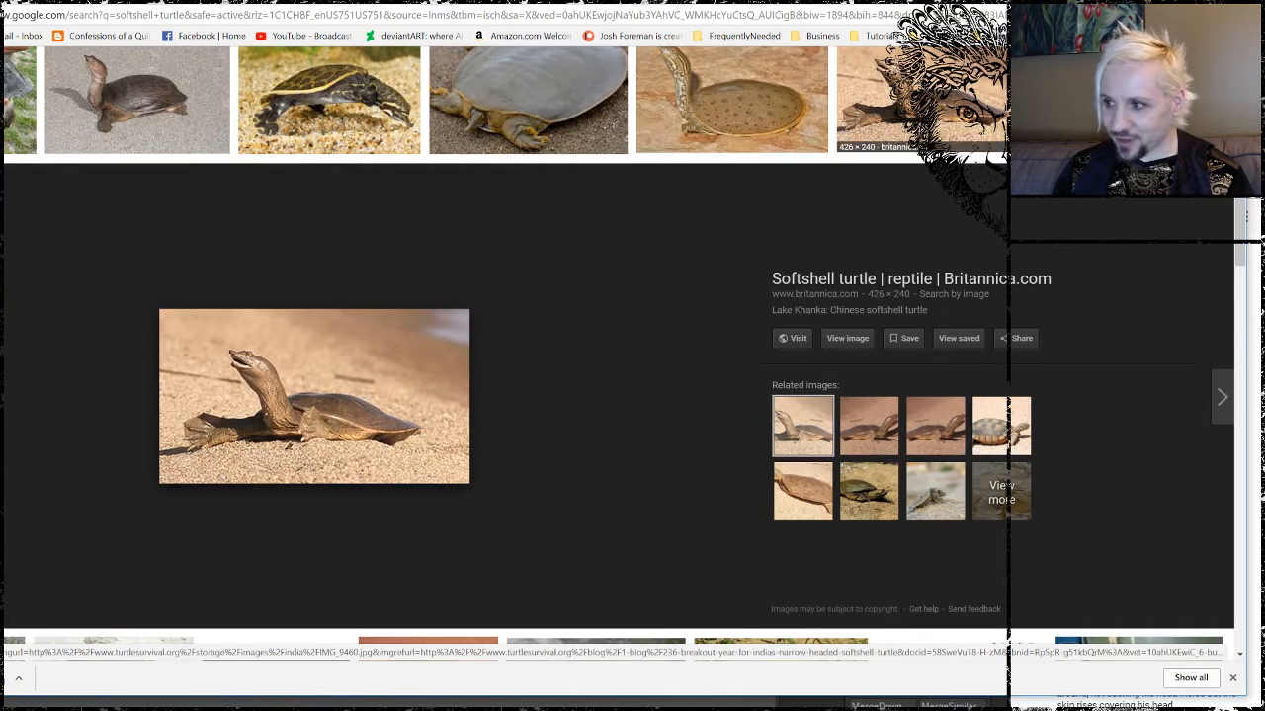
{"action": "left_click", "coordinate": [1214, 196]}
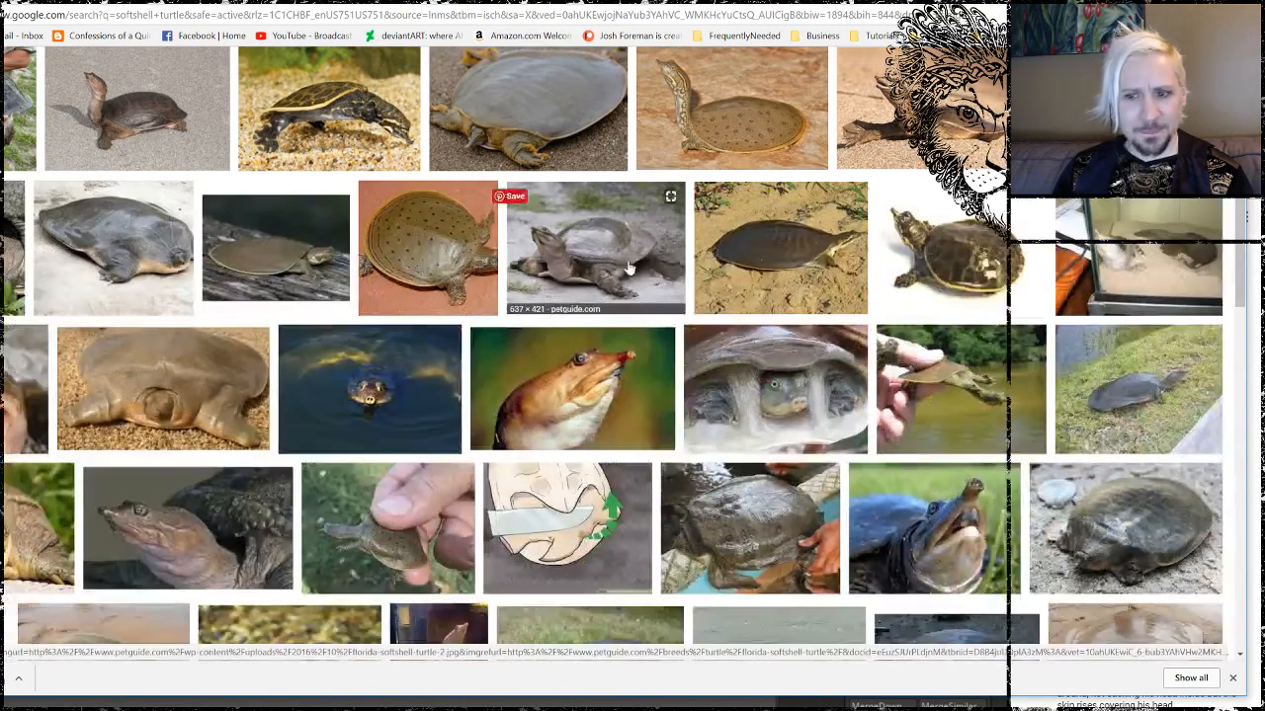
Preview the Spiny Softshell Turtle (Apalone spinifera) photo among the image results and save it in the folder of turtle references.
{"action": "scroll", "coordinate": [629, 269], "scroll_direction": "down", "scroll_amount": 1}
{"action": "scroll", "coordinate": [648, 322], "scroll_direction": "down", "scroll_amount": 2}
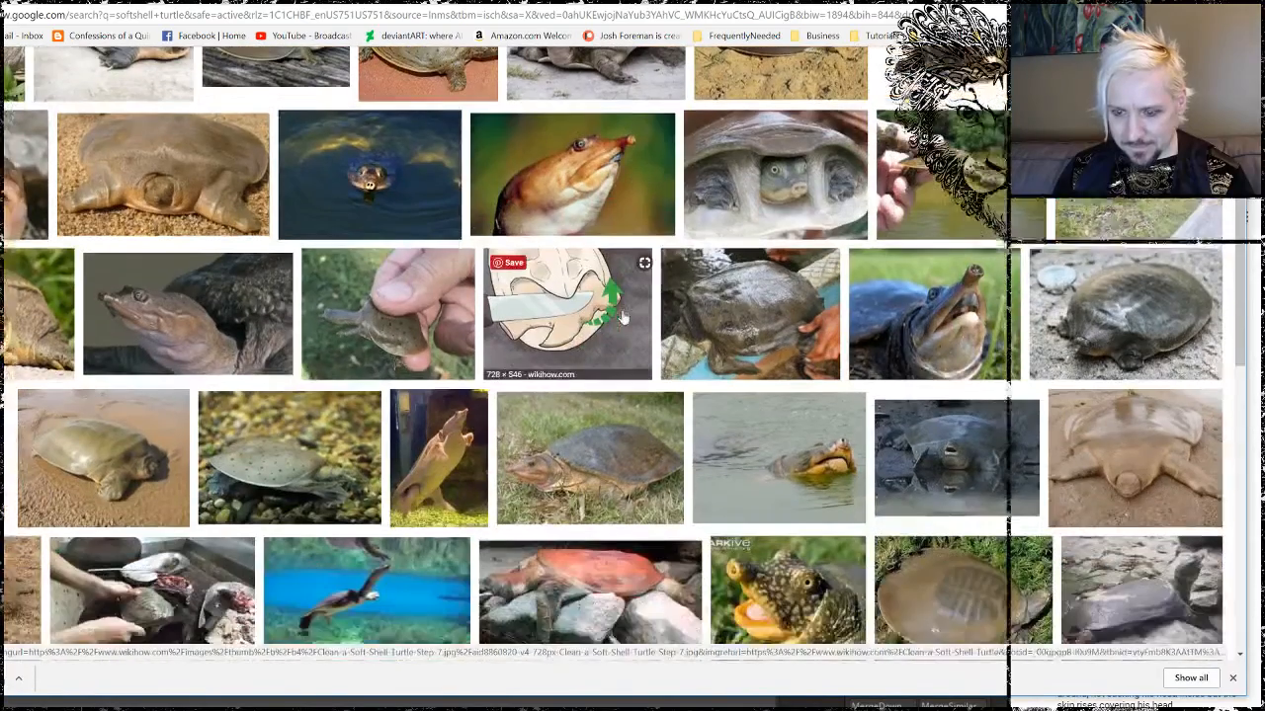
{"action": "left_click", "coordinate": [31, 339]}
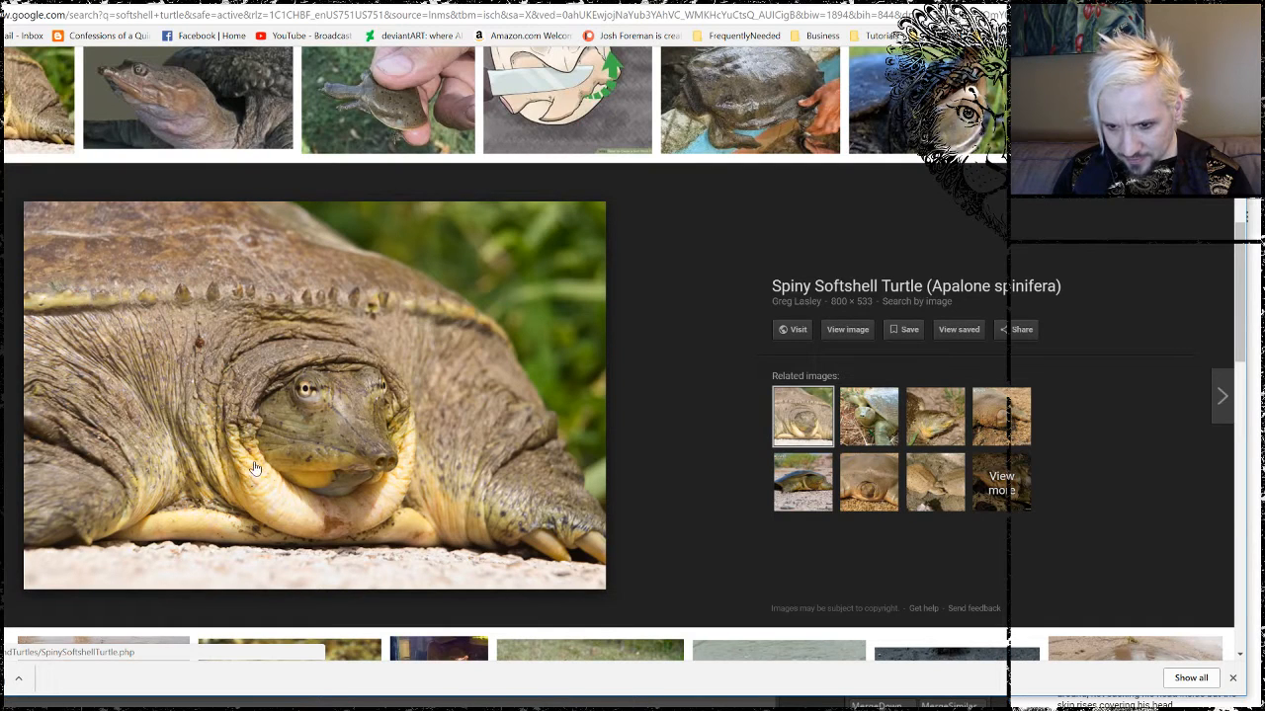
{"action": "right_click", "coordinate": [324, 335]}
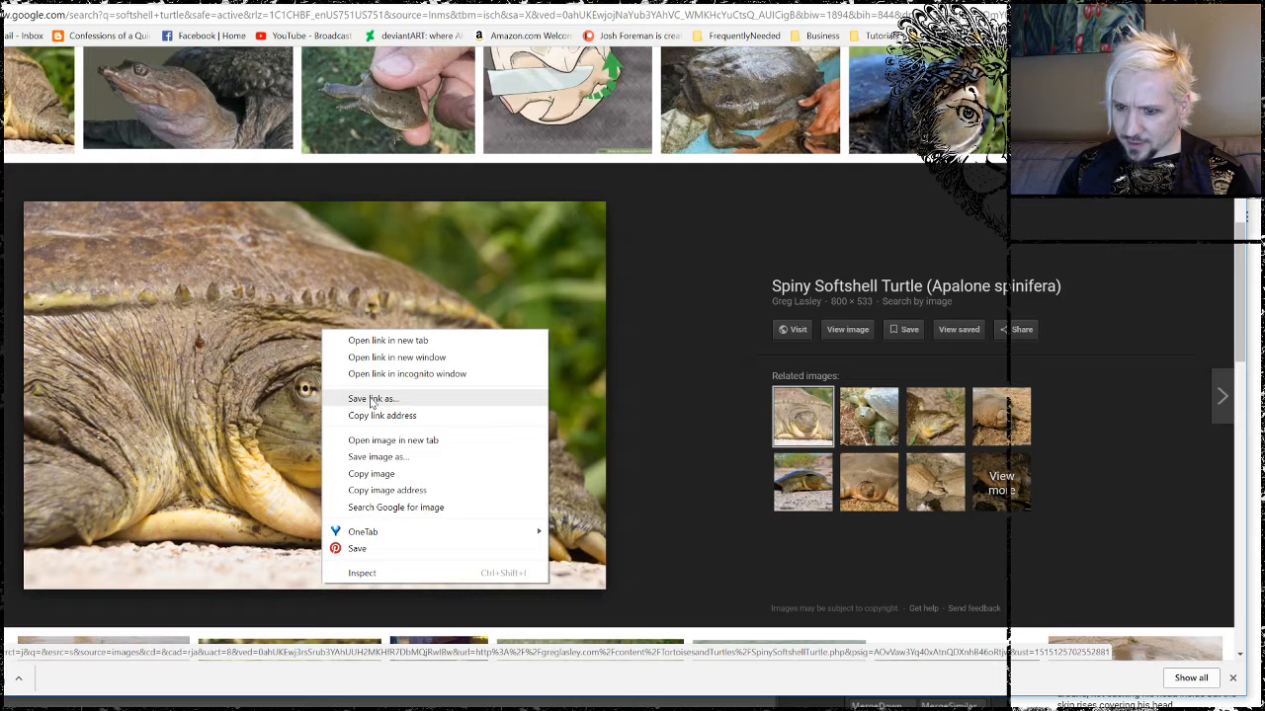
{"action": "left_click", "coordinate": [384, 457]}
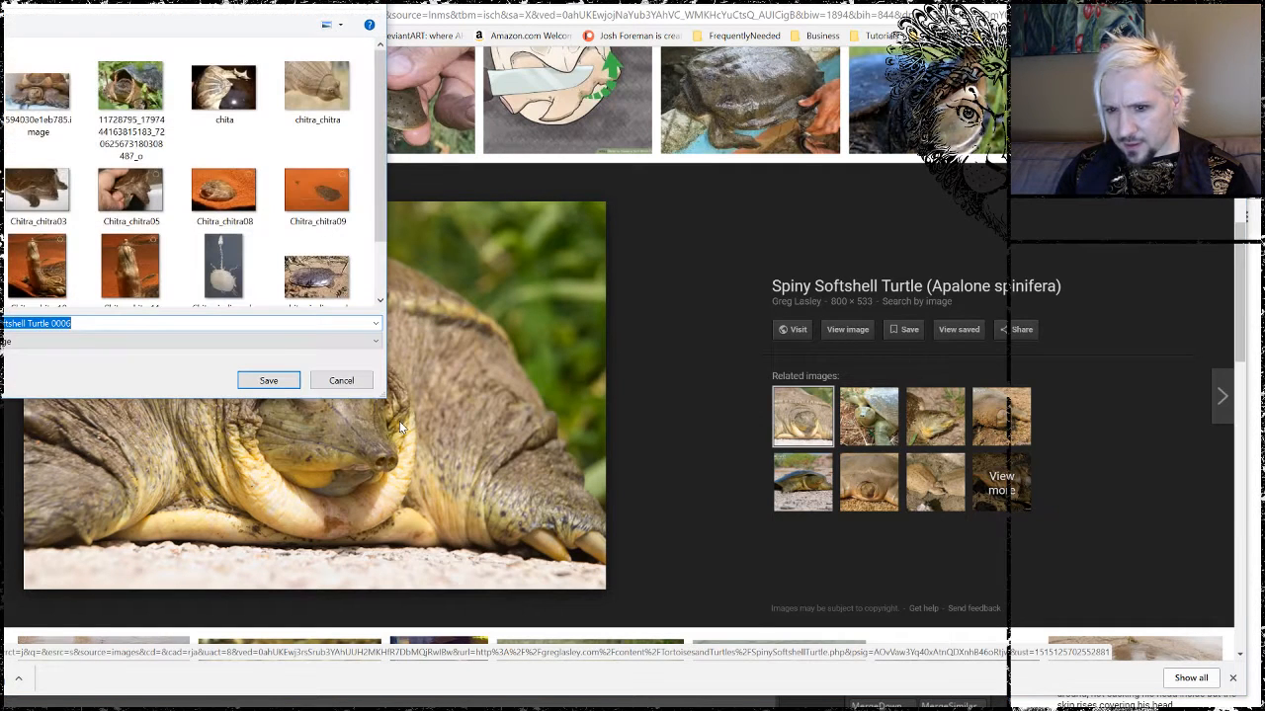
{"action": "left_click", "coordinate": [267, 380]}
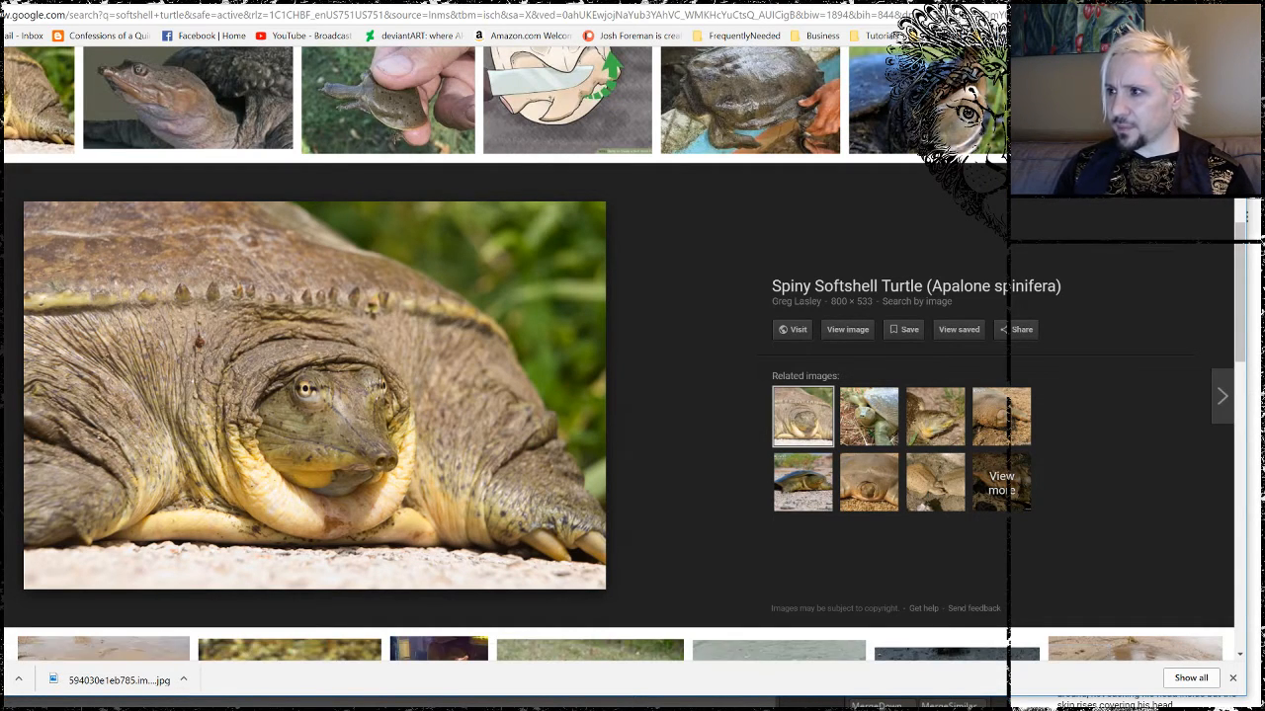
Return to ZBrush and examine from behind and in front how the finned head sits in the robed body.
{"action": "key", "text": "alt+Tab"}
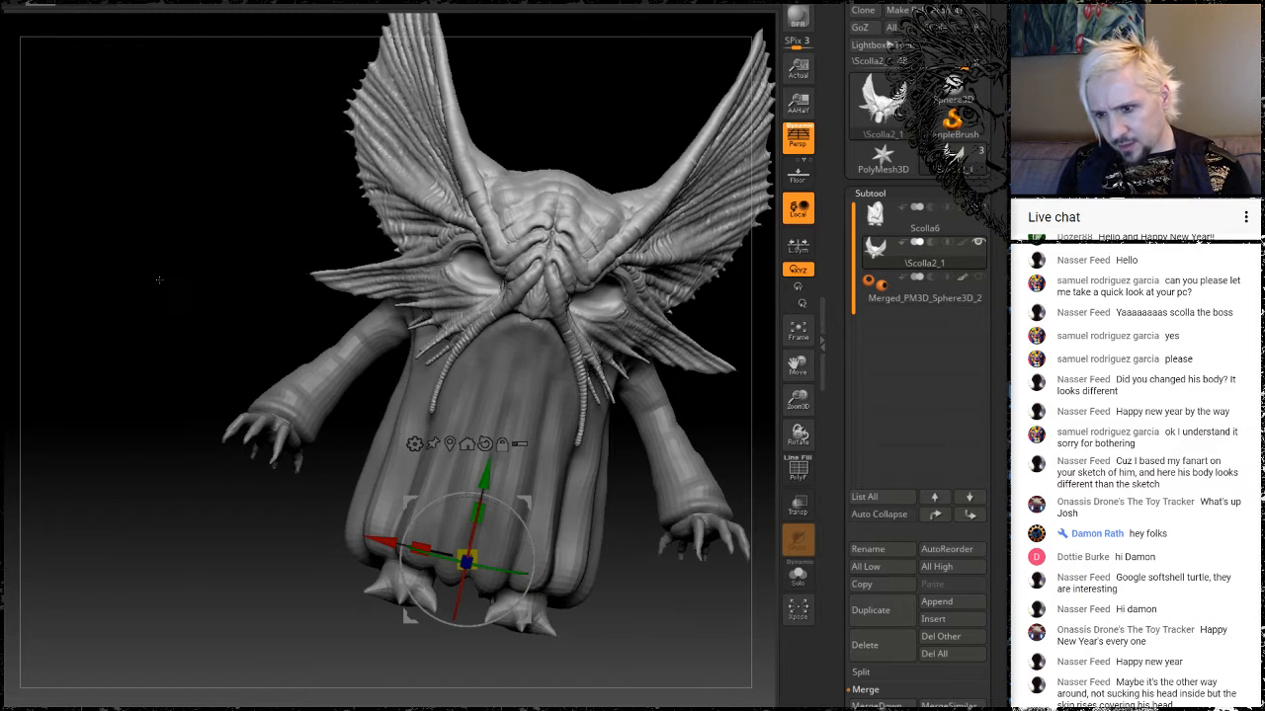
{"action": "left_click_drag", "start_coordinate": [148, 306], "coordinate": [225, 336]}
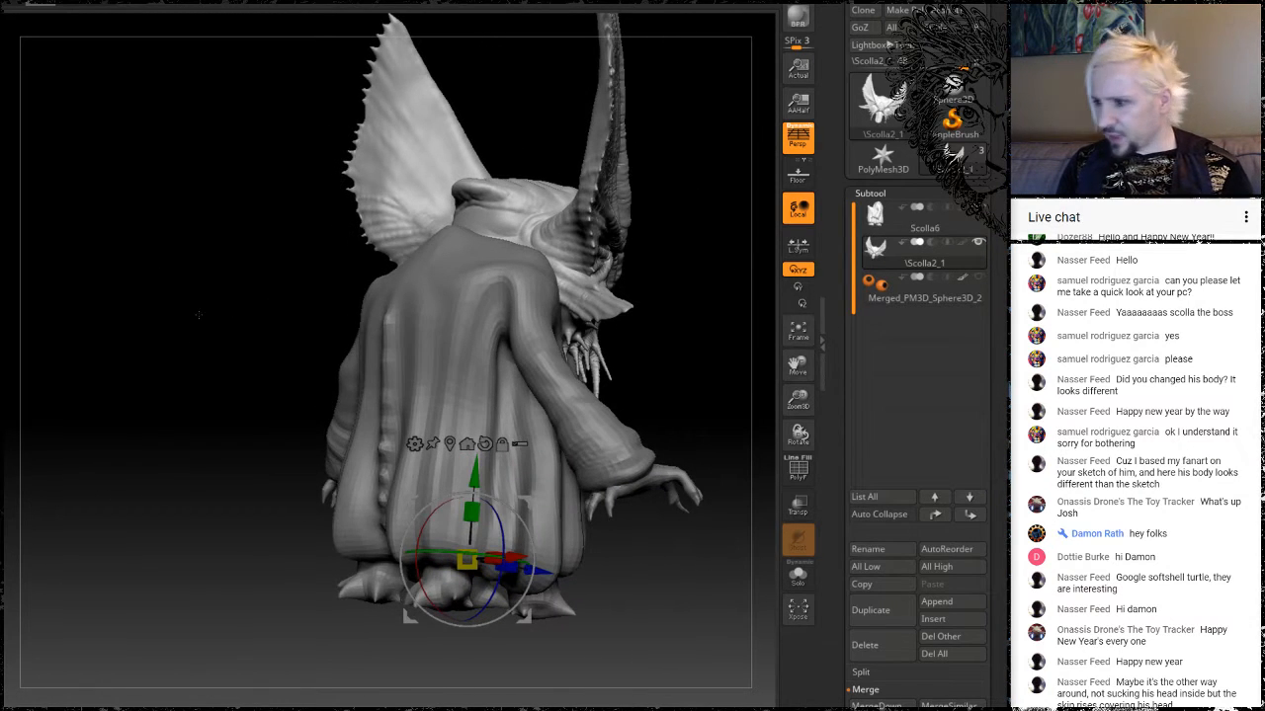
{"action": "mouse_move", "coordinate": [233, 287]}
{"action": "left_mouse_down"}
{"action": "mouse_move", "coordinate": [198, 298]}
{"action": "mouse_move", "coordinate": [218, 287]}
{"action": "mouse_move", "coordinate": [136, 266]}
{"action": "left_mouse_up"}
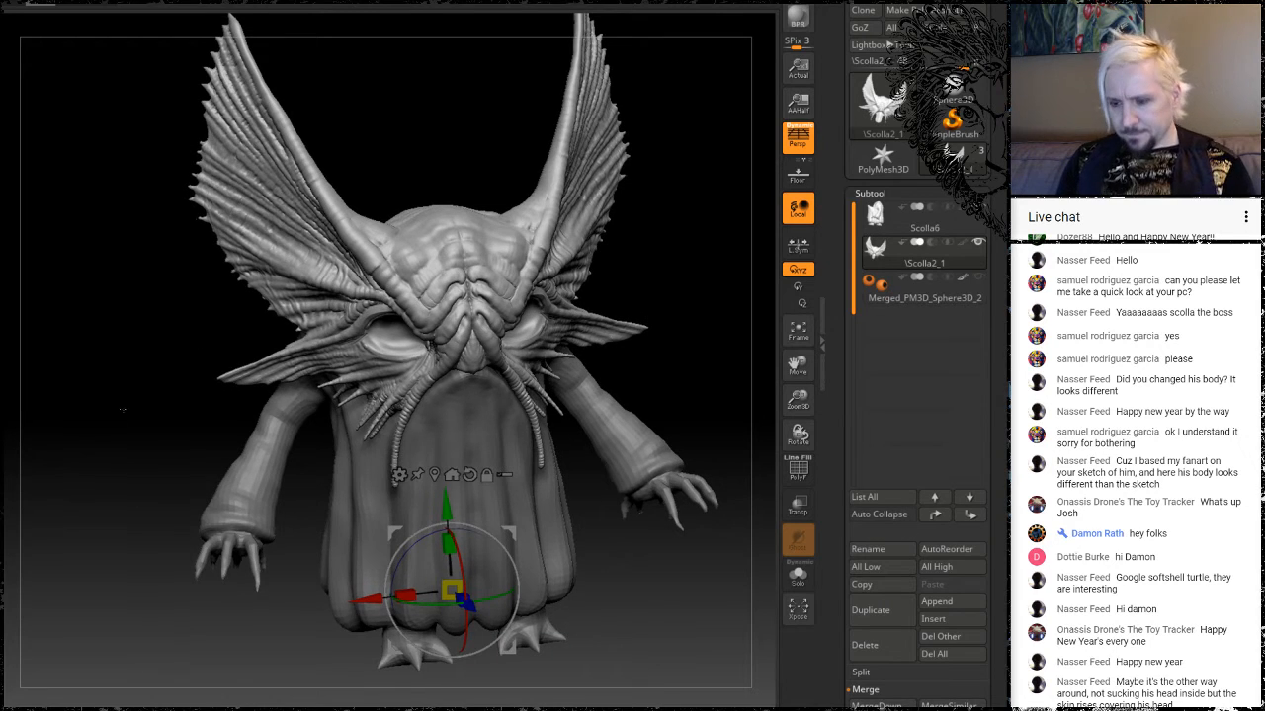
{"action": "mouse_move", "coordinate": [123, 408]}
{"action": "left_mouse_down"}
{"action": "mouse_move", "coordinate": [166, 343]}
{"action": "mouse_move", "coordinate": [223, 373]}
{"action": "mouse_move", "coordinate": [186, 280]}
{"action": "mouse_move", "coordinate": [213, 307]}
{"action": "left_mouse_up"}
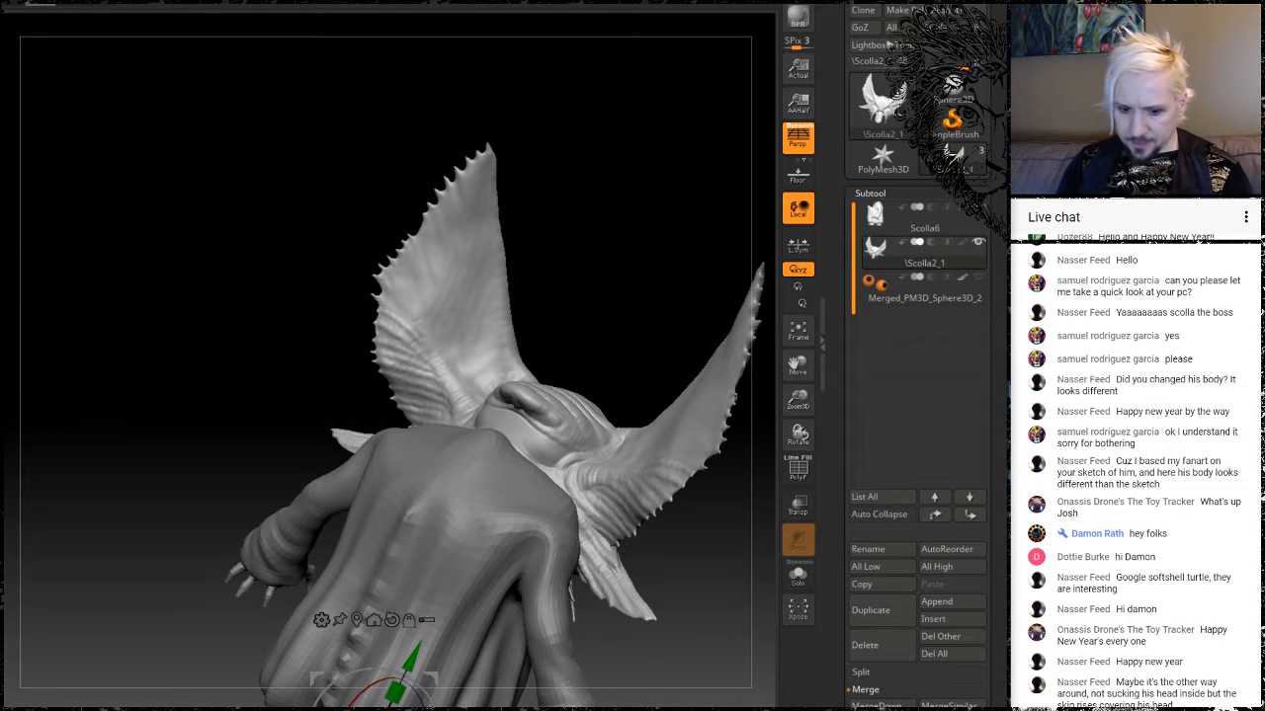
Expand the Geometry settings of the finned head subtool Scolla2_1.
{"action": "key", "text": "alt+Tab"}
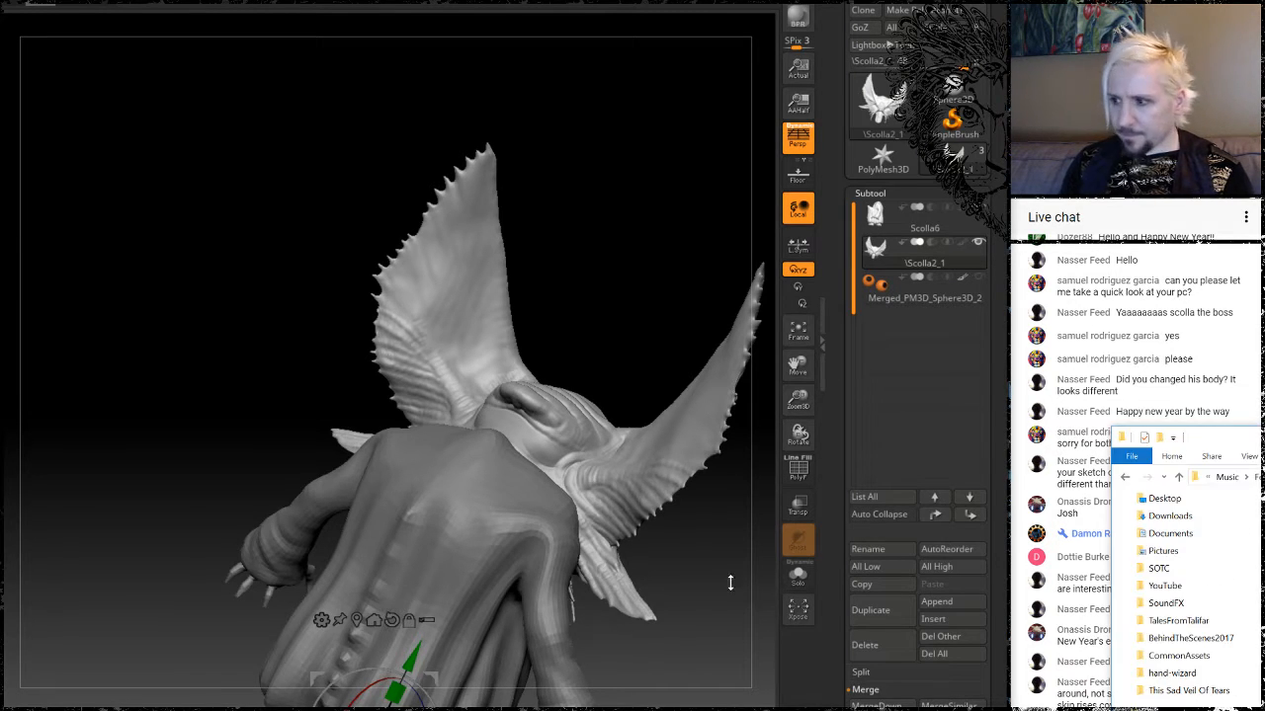
{"action": "key", "text": "alt+Tab"}
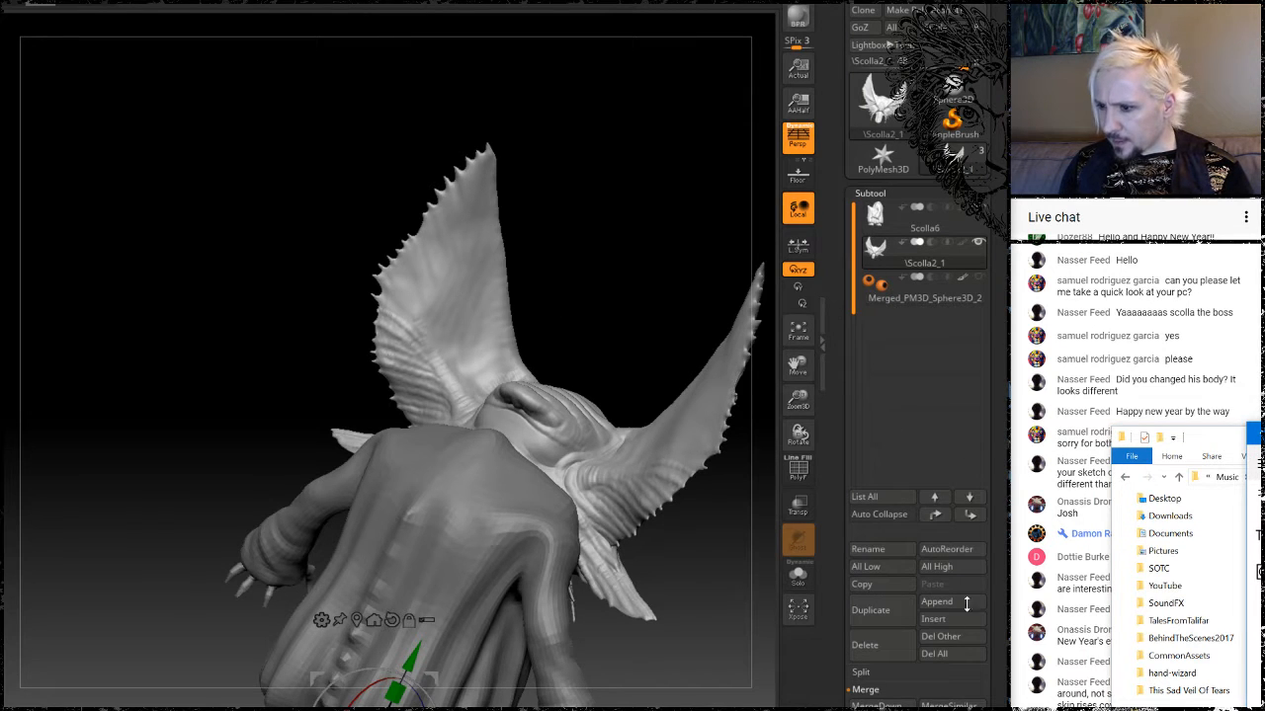
{"action": "scroll", "coordinate": [996, 581], "scroll_direction": "down", "scroll_amount": 5}
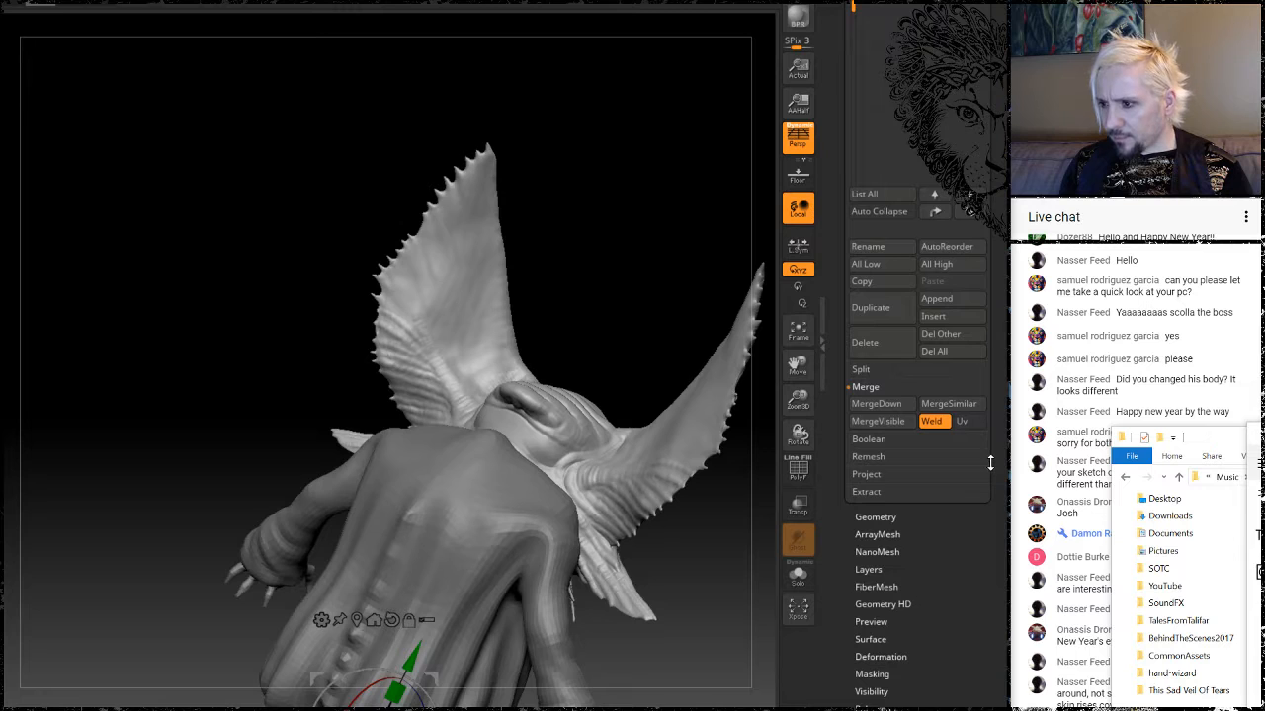
{"action": "left_click_drag", "start_coordinate": [991, 462], "coordinate": [995, 459]}
{"action": "key", "text": "alt+Tab"}
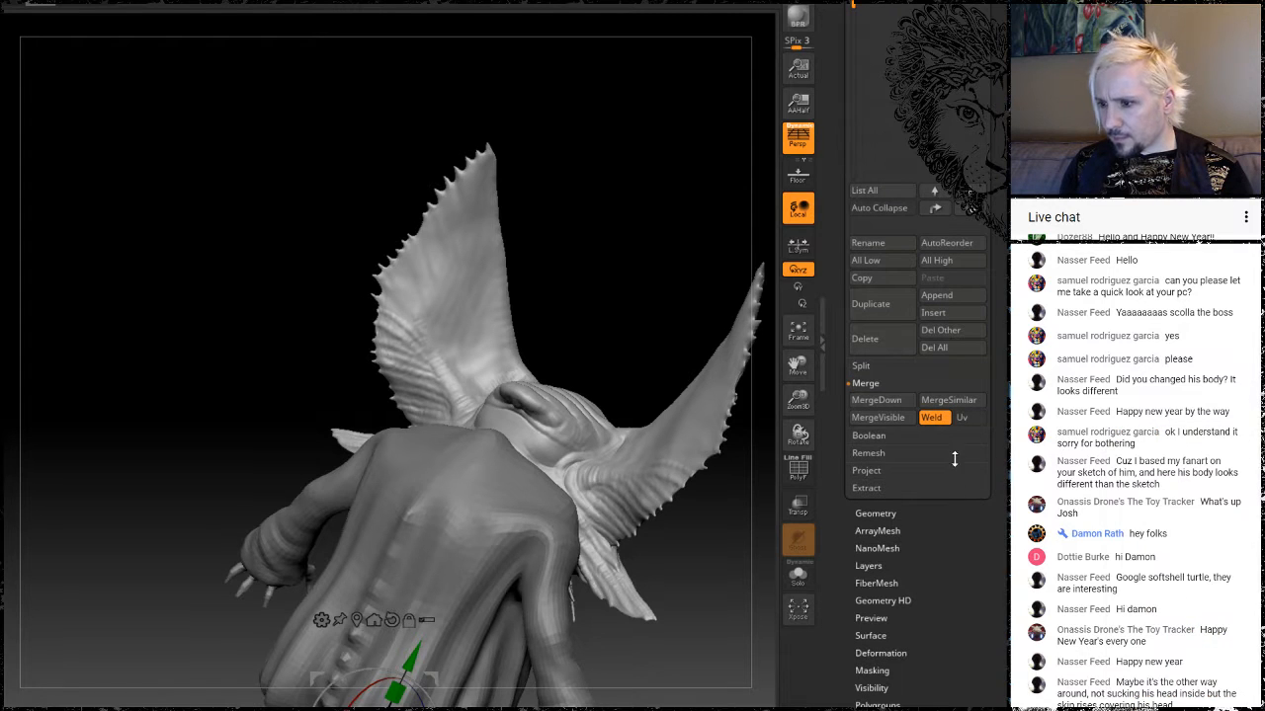
{"action": "left_click", "coordinate": [875, 513]}
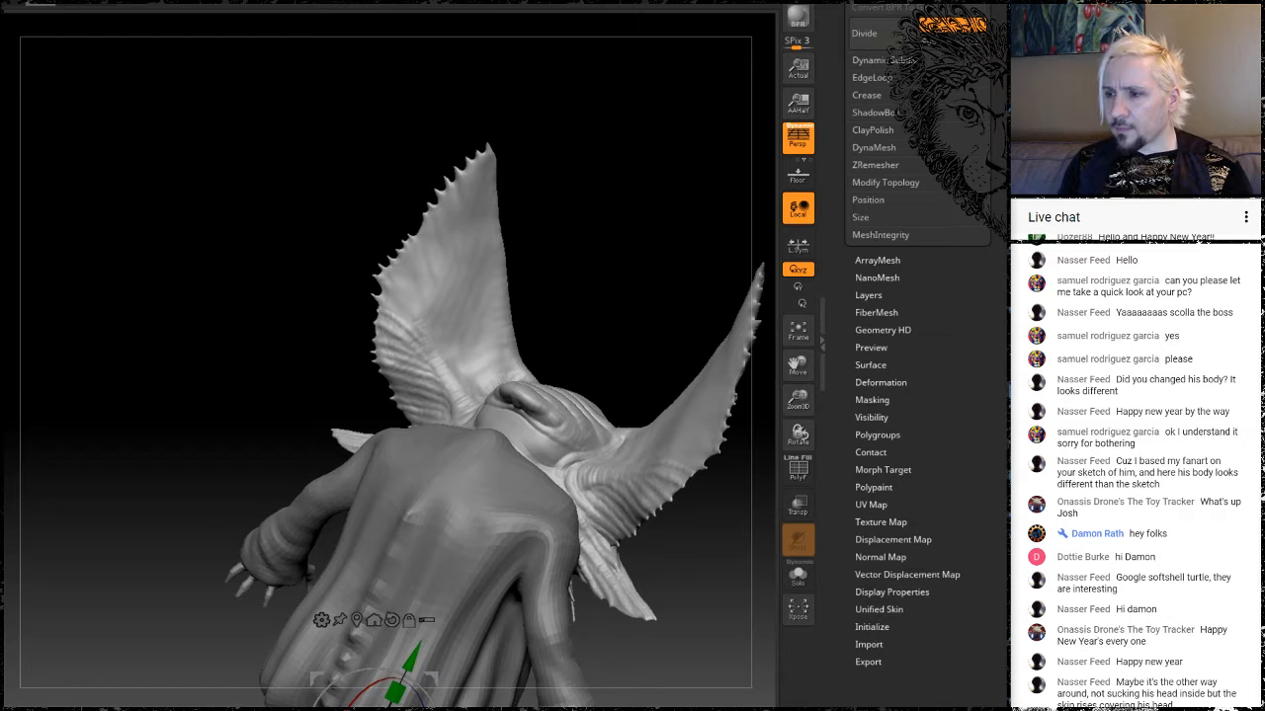
Resize the Move brush and reshape the folded back of the finned head into a smoother, rounded form.
{"action": "left_click_drag", "start_coordinate": [621, 262], "coordinate": [482, 325]}
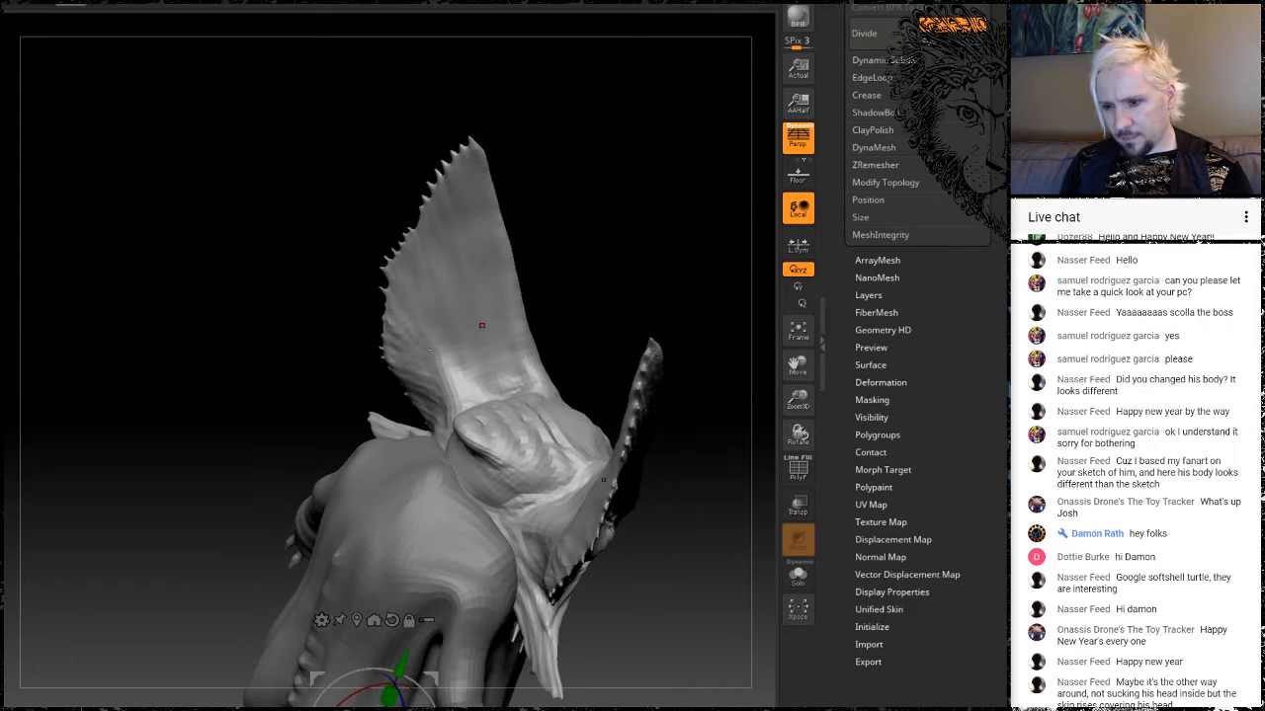
{"action": "left_click_drag", "start_coordinate": [278, 331], "coordinate": [499, 465]}
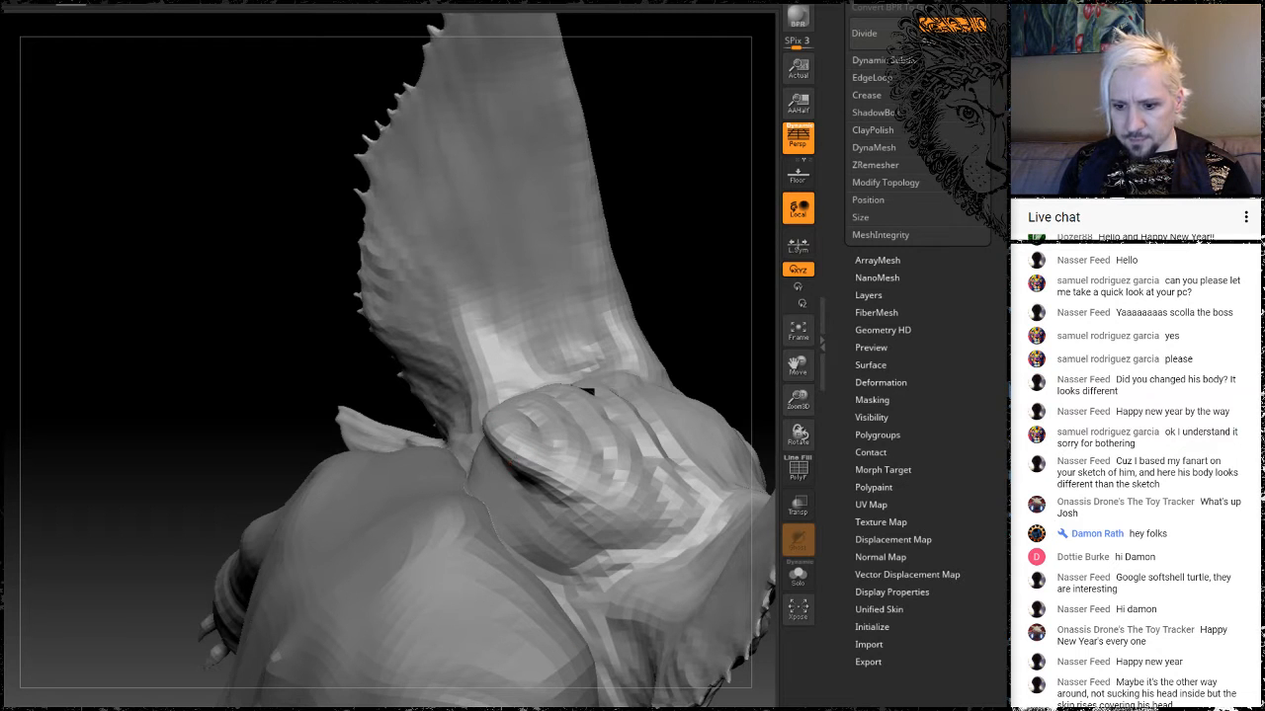
{"action": "key", "text": "space"}
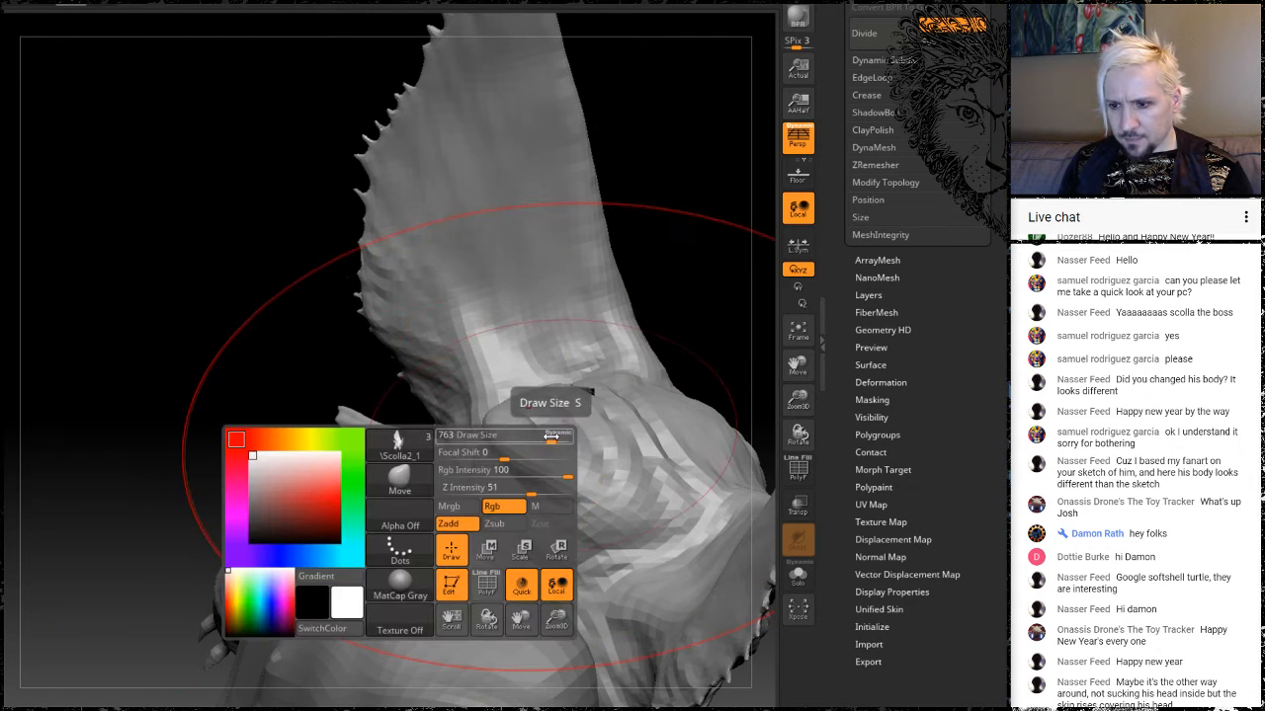
{"action": "mouse_move", "coordinate": [551, 442]}
{"action": "left_mouse_down"}
{"action": "mouse_move", "coordinate": [499, 441]}
{"action": "mouse_move", "coordinate": [543, 454]}
{"action": "mouse_move", "coordinate": [565, 445]}
{"action": "left_mouse_up"}
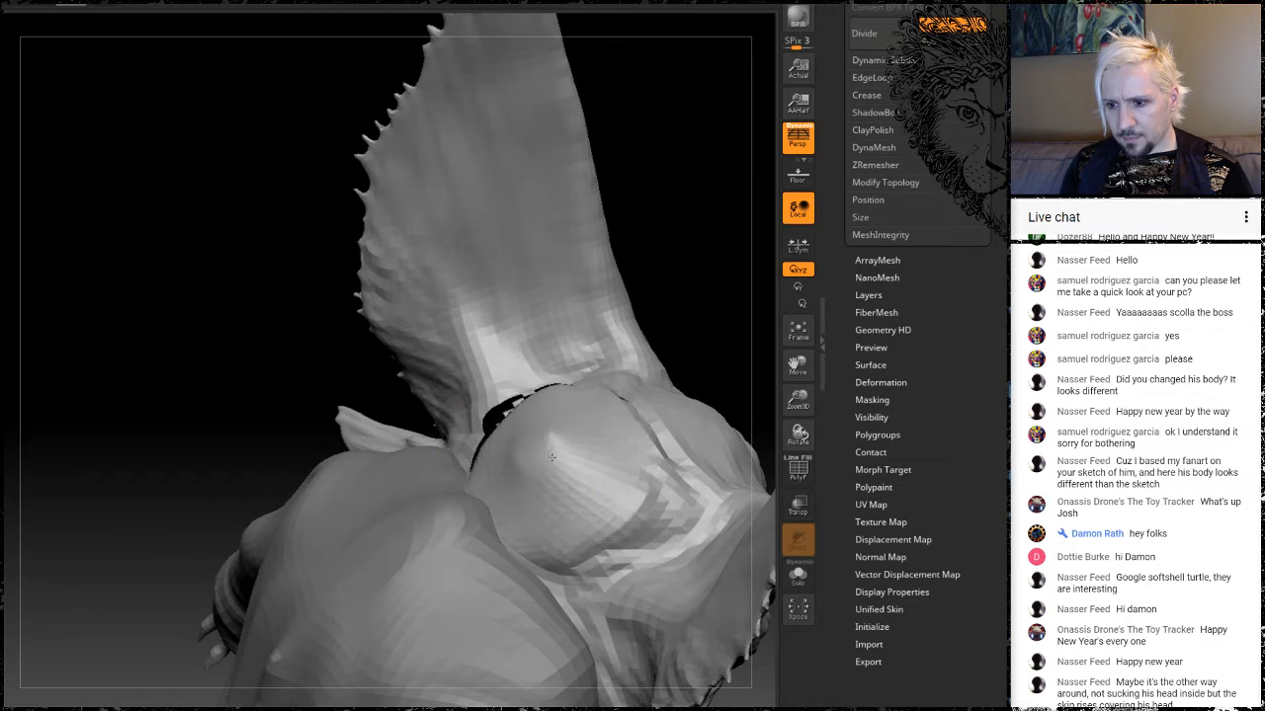
{"action": "mouse_move", "coordinate": [675, 272]}
{"action": "left_mouse_down"}
{"action": "mouse_move", "coordinate": [734, 290]}
{"action": "mouse_move", "coordinate": [741, 315]}
{"action": "mouse_move", "coordinate": [703, 322]}
{"action": "left_mouse_up"}
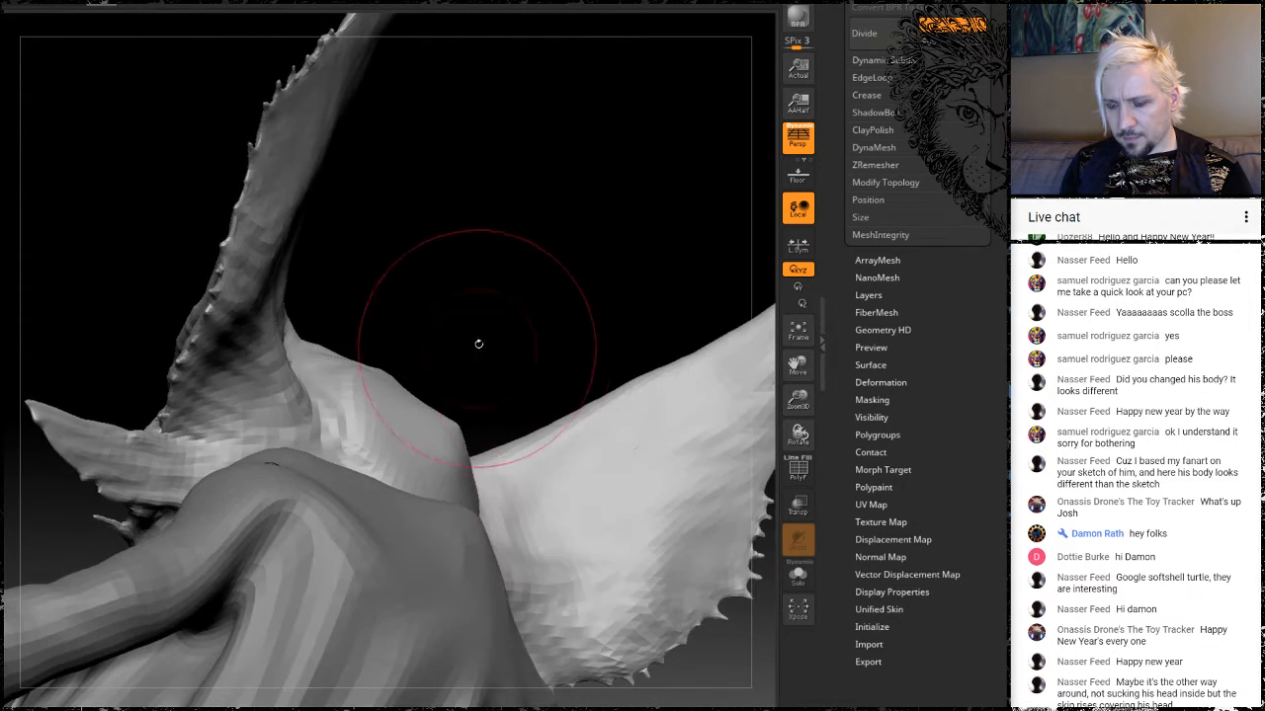
{"action": "left_click_drag", "start_coordinate": [477, 345], "coordinate": [692, 336]}
{"action": "mouse_move", "coordinate": [583, 341]}
{"action": "left_mouse_down"}
{"action": "mouse_move", "coordinate": [726, 346]}
{"action": "mouse_move", "coordinate": [647, 370]}
{"action": "mouse_move", "coordinate": [445, 395]}
{"action": "mouse_move", "coordinate": [509, 407]}
{"action": "mouse_move", "coordinate": [430, 499]}
{"action": "left_mouse_up"}
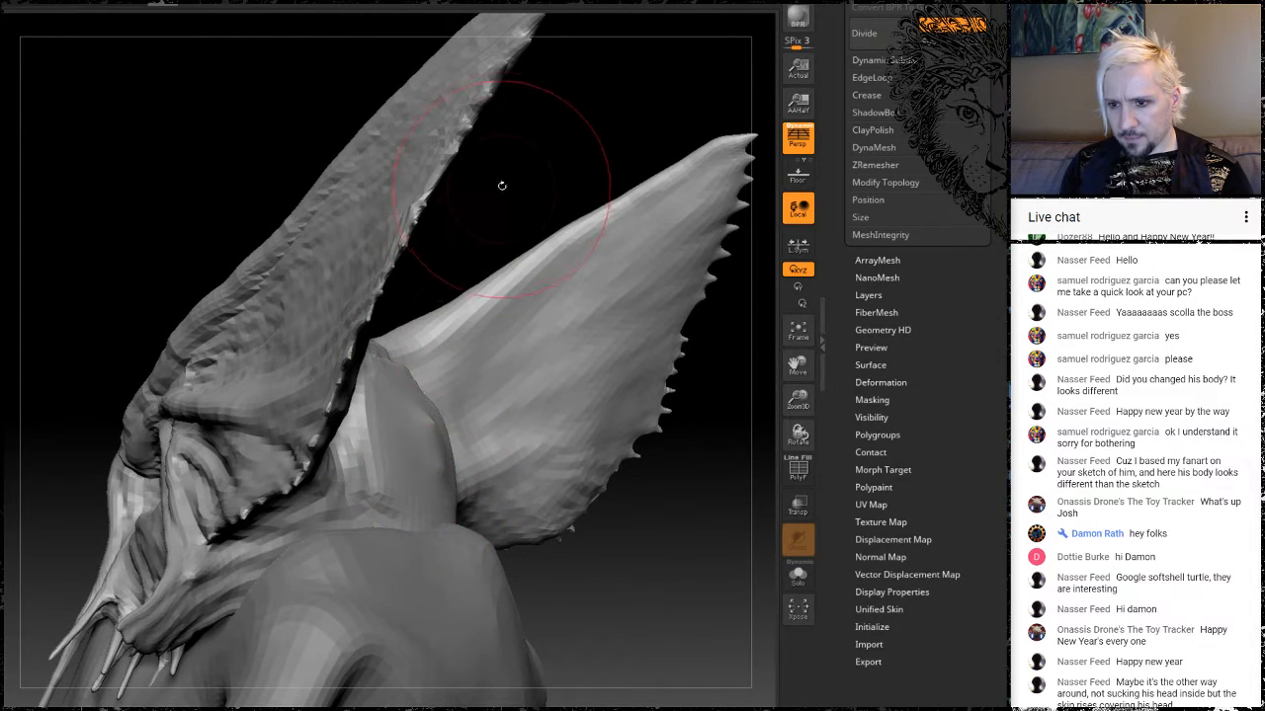
Smooth the wrinkled ridges across the back of the finned head above the robe's collar.
{"action": "mouse_move", "coordinate": [503, 187]}
{"action": "left_mouse_down"}
{"action": "mouse_move", "coordinate": [478, 219]}
{"action": "mouse_move", "coordinate": [494, 268]}
{"action": "mouse_move", "coordinate": [438, 466]}
{"action": "left_mouse_up"}
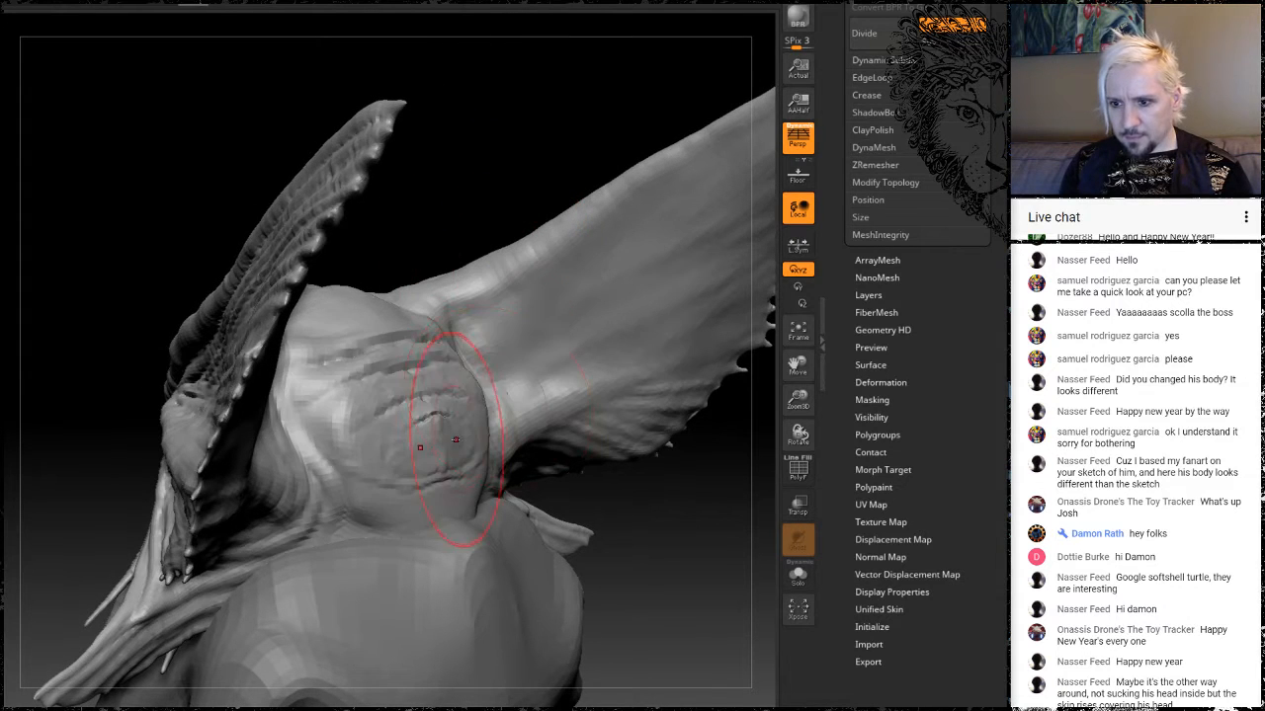
{"action": "left_click_drag", "start_coordinate": [406, 403], "coordinate": [432, 366], "text": "shift"}
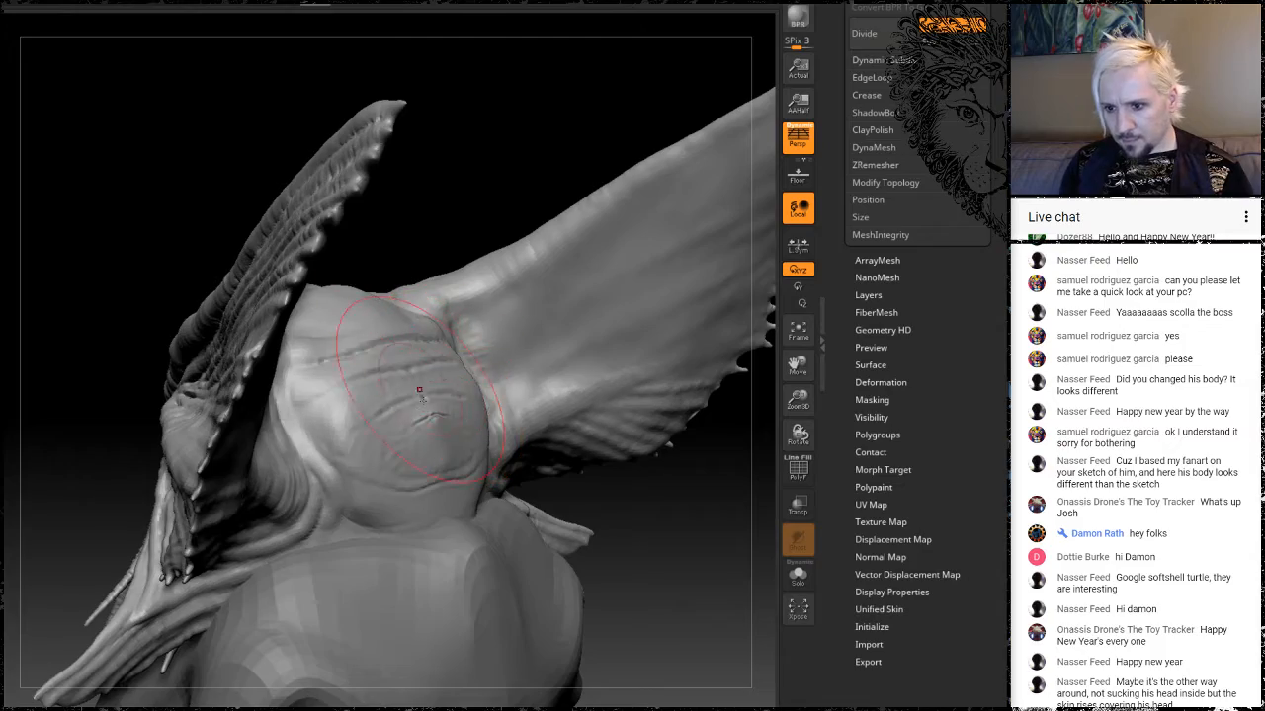
{"action": "mouse_move", "coordinate": [374, 127]}
{"action": "left_mouse_down"}
{"action": "mouse_move", "coordinate": [487, 163]}
{"action": "mouse_move", "coordinate": [528, 203]}
{"action": "mouse_move", "coordinate": [469, 139]}
{"action": "mouse_move", "coordinate": [447, 149]}
{"action": "mouse_move", "coordinate": [523, 159]}
{"action": "mouse_move", "coordinate": [632, 326]}
{"action": "left_mouse_up"}
{"action": "mouse_move", "coordinate": [675, 517]}
{"action": "left_mouse_down"}
{"action": "mouse_move", "coordinate": [506, 270]}
{"action": "mouse_move", "coordinate": [603, 316]}
{"action": "mouse_move", "coordinate": [612, 344]}
{"action": "mouse_move", "coordinate": [587, 325]}
{"action": "left_mouse_up"}
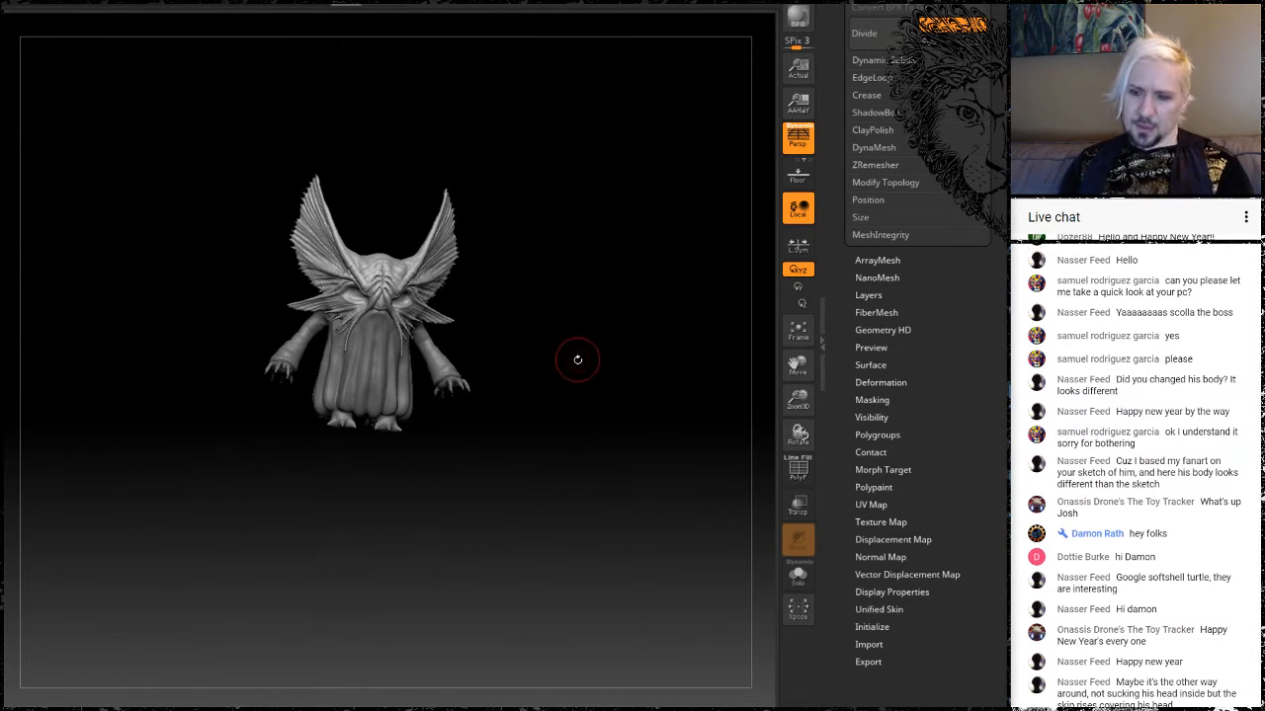
Enlarge the creature in a straight front view and dismiss the Turtle reference folder window.
{"action": "left_click_drag", "start_coordinate": [584, 372], "coordinate": [620, 524]}
{"action": "mouse_move", "coordinate": [633, 465]}
{"action": "left_mouse_down"}
{"action": "mouse_move", "coordinate": [655, 429]}
{"action": "mouse_move", "coordinate": [623, 398]}
{"action": "mouse_move", "coordinate": [629, 377]}
{"action": "mouse_move", "coordinate": [627, 445]}
{"action": "mouse_move", "coordinate": [590, 538]}
{"action": "mouse_move", "coordinate": [669, 412]}
{"action": "left_mouse_up"}
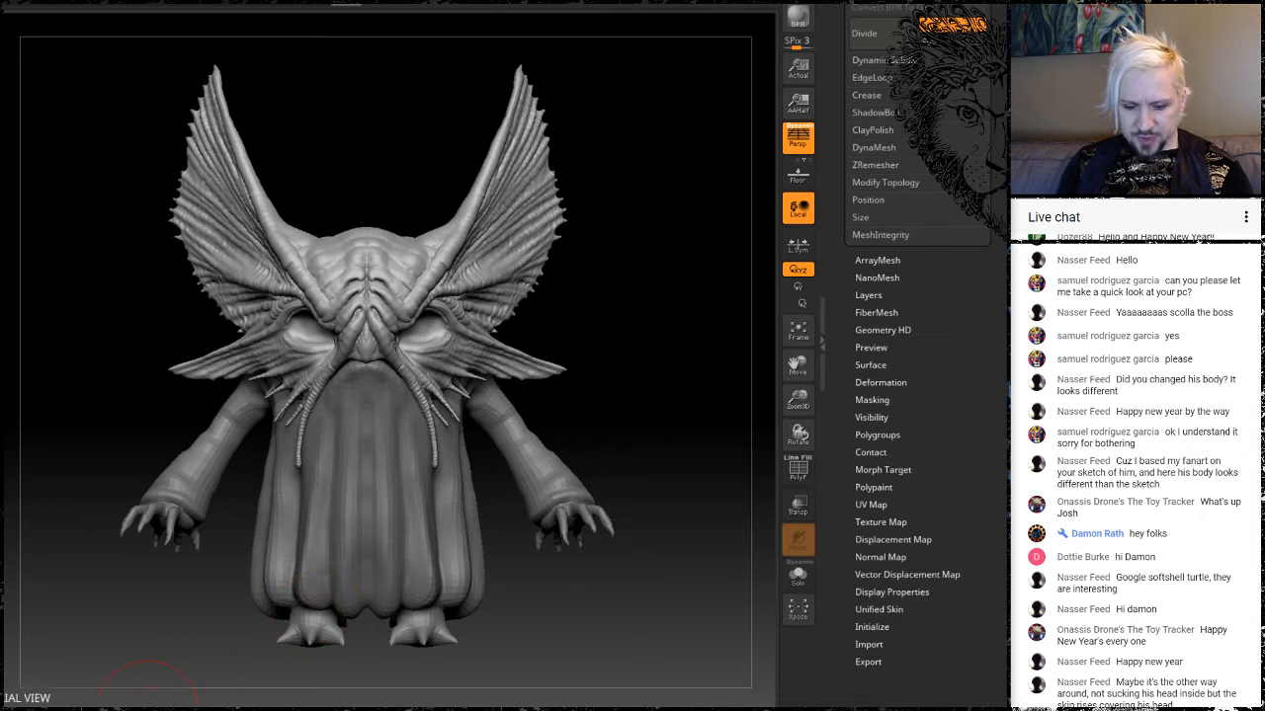
{"action": "left_click", "coordinate": [149, 709]}
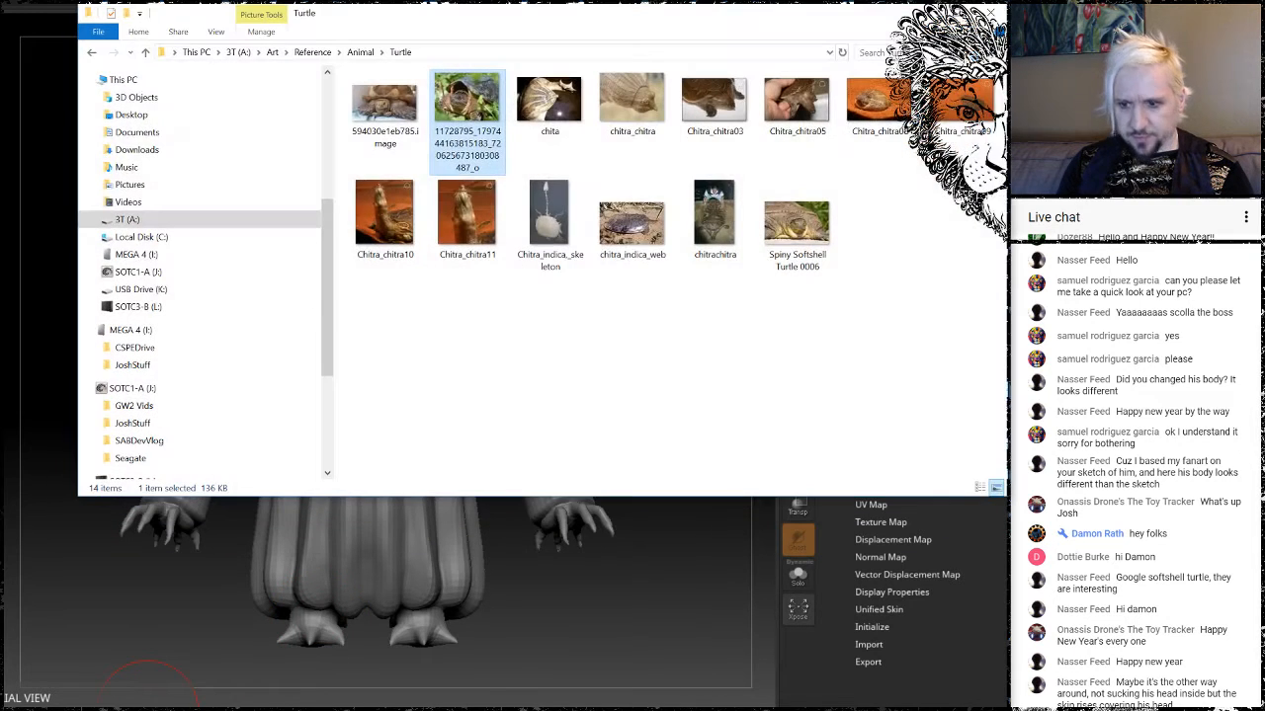
{"action": "left_click", "coordinate": [920, 16]}
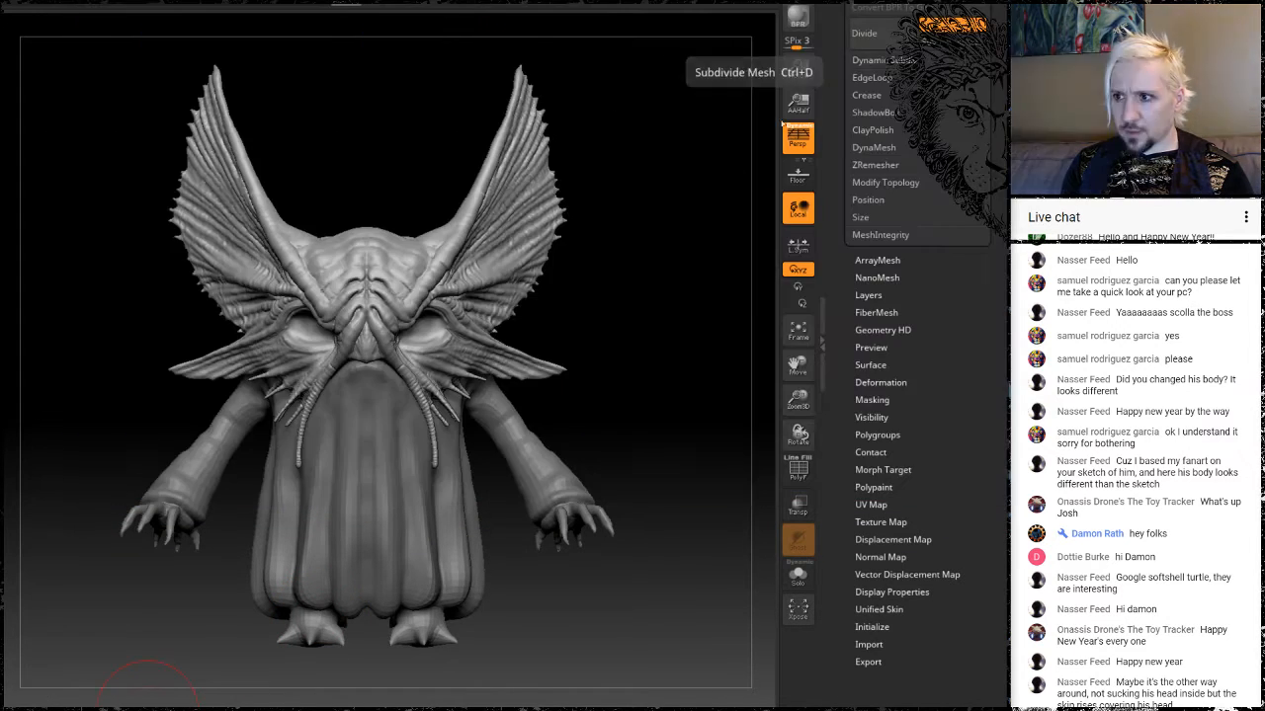
Open the TfTScollaS drawing from the Illistrations folder of TalesFromTalifar in File Explorer and enlarge its viewer window.
{"action": "key", "text": "super+e"}
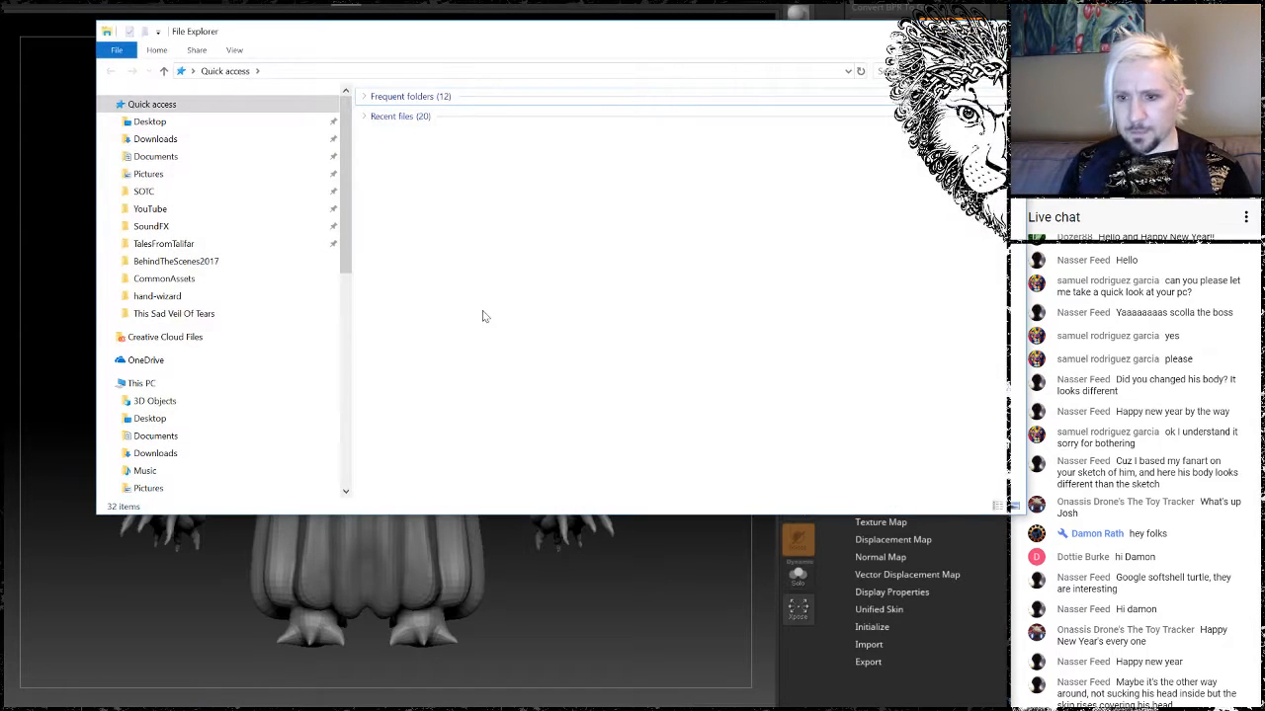
{"action": "left_click", "coordinate": [163, 244]}
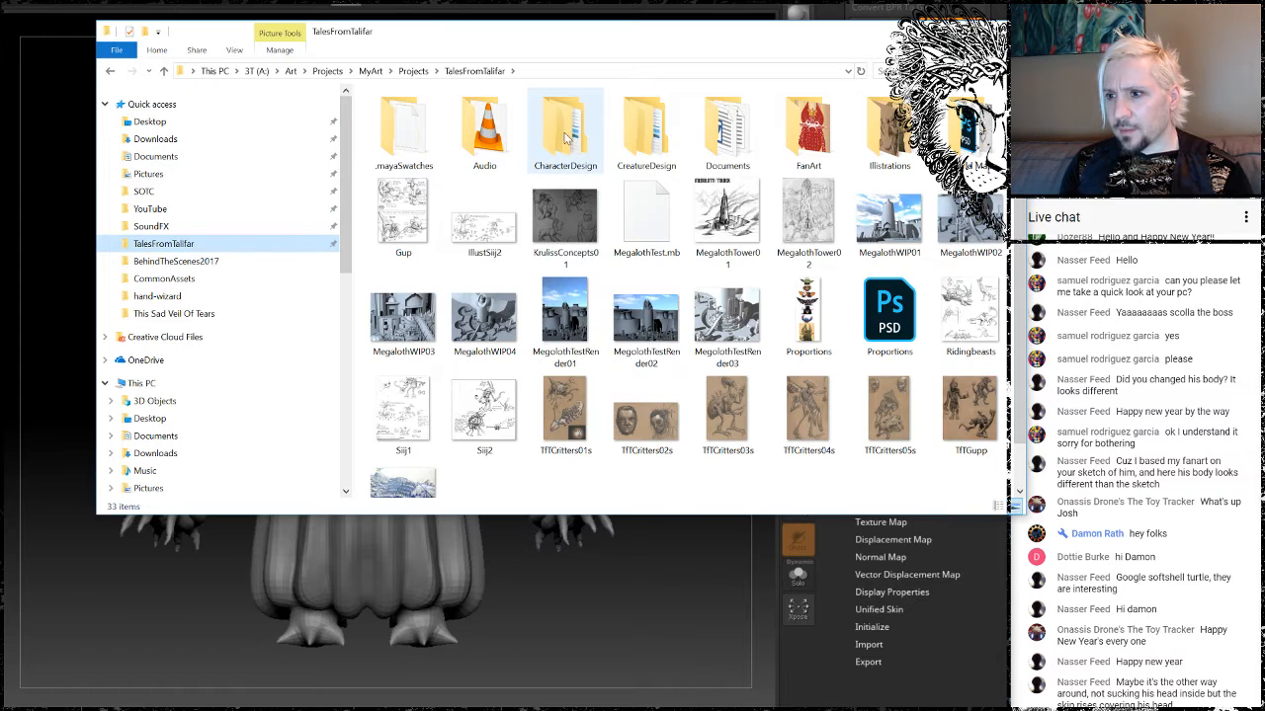
{"action": "double_click", "coordinate": [892, 132]}
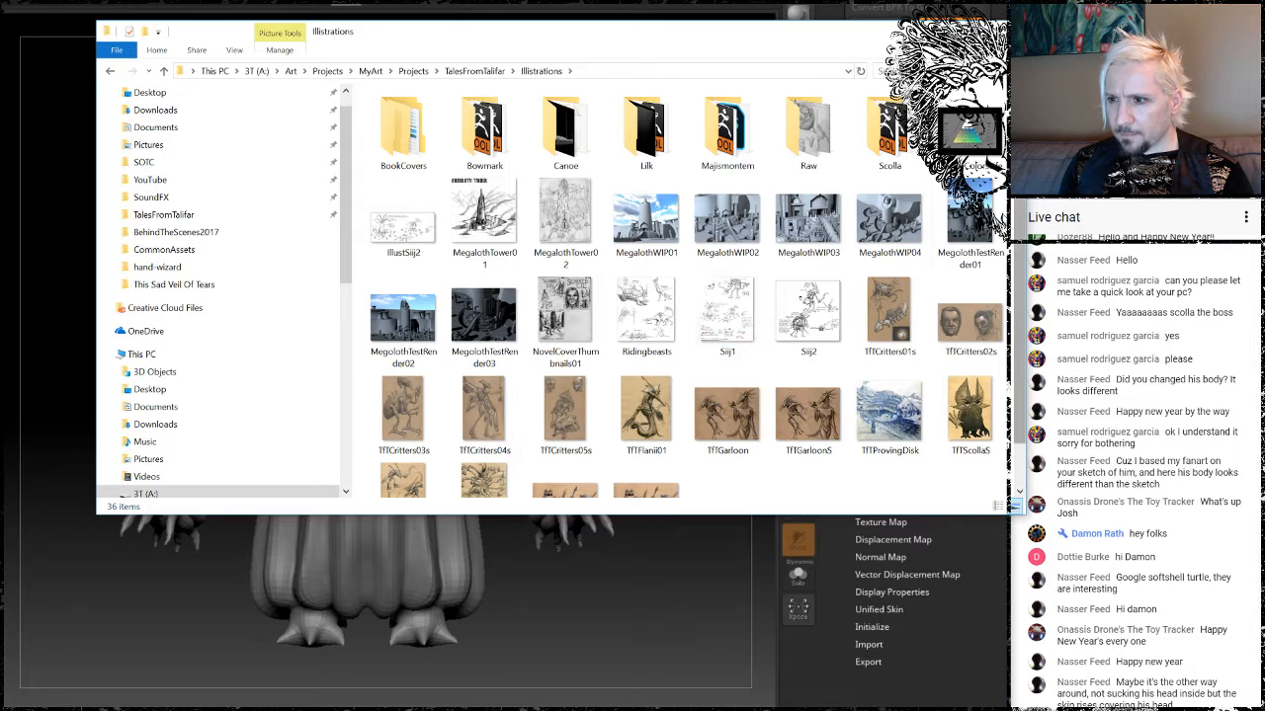
{"action": "scroll", "coordinate": [1002, 306], "scroll_direction": "down", "scroll_amount": 1}
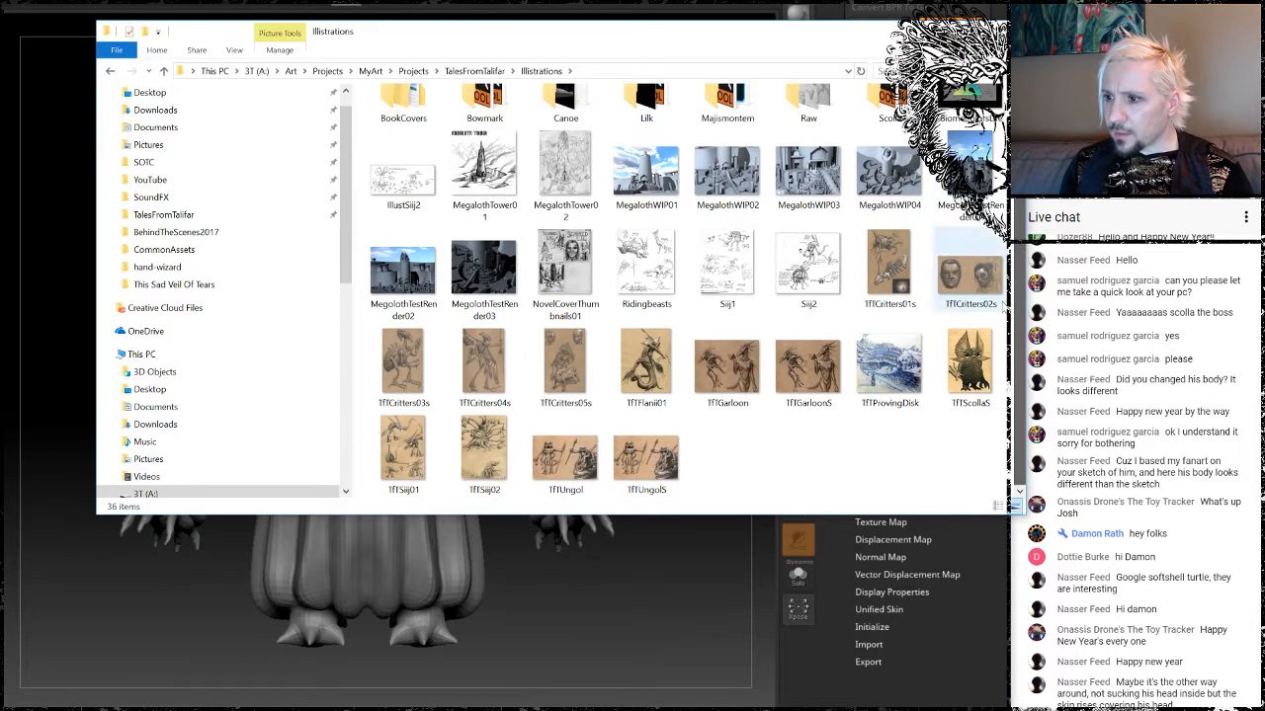
{"action": "double_click", "coordinate": [973, 365]}
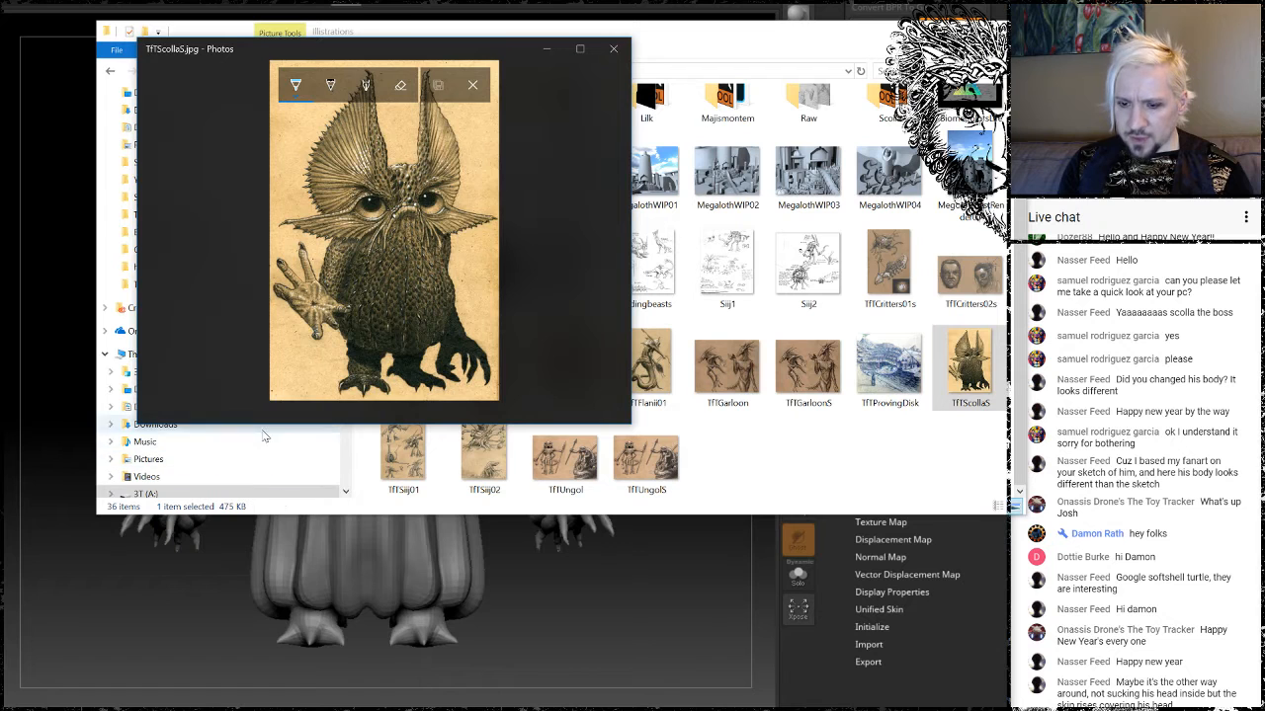
{"action": "left_click_drag", "start_coordinate": [265, 425], "coordinate": [274, 709]}
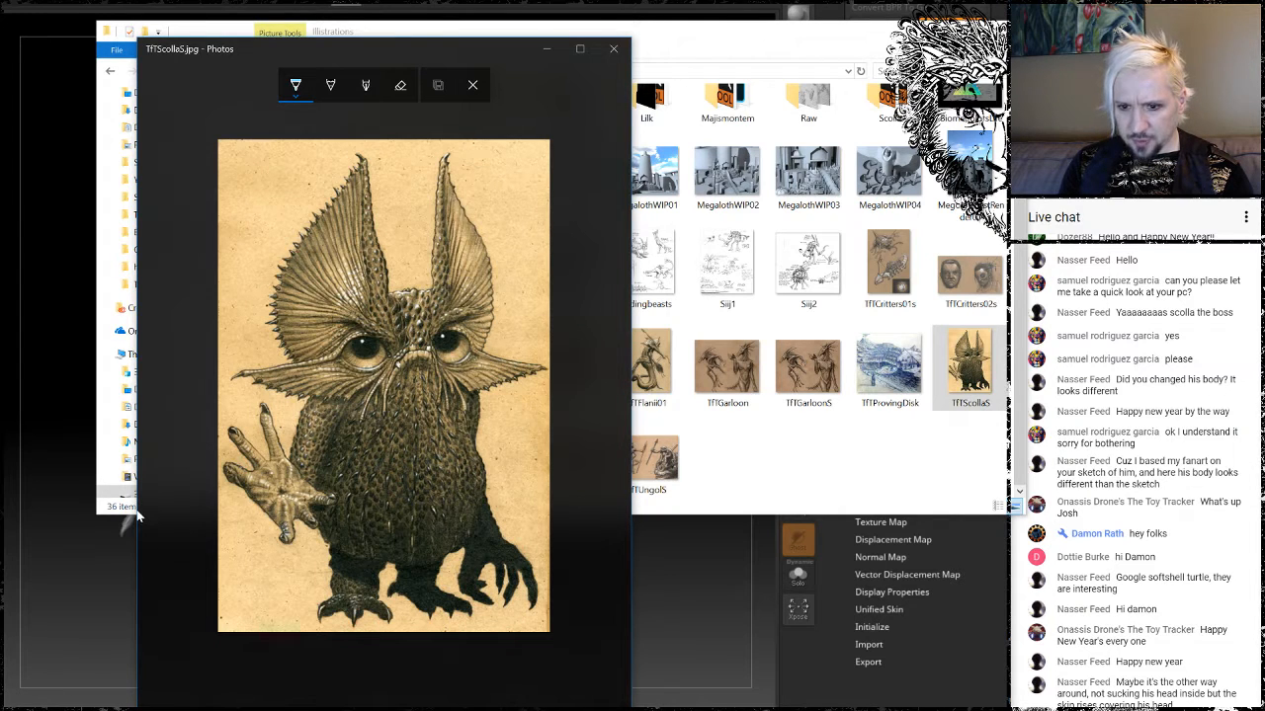
{"action": "left_click_drag", "start_coordinate": [136, 547], "coordinate": [0, 546]}
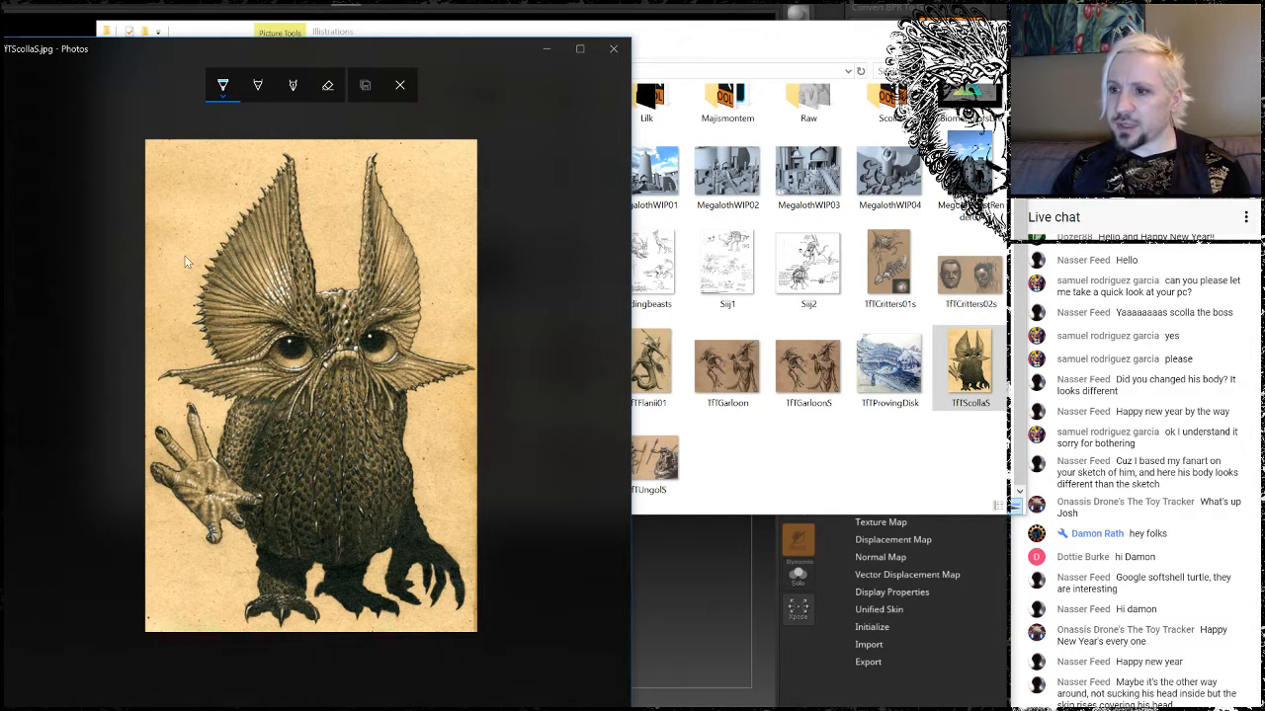
Open the photo _DWC0975 of the black big-eared creature from MyArt's Sculpture folder and enlarge its viewer.
{"action": "left_click", "coordinate": [677, 46]}
{"action": "scroll", "coordinate": [642, 269], "scroll_direction": "up", "scroll_amount": 1}
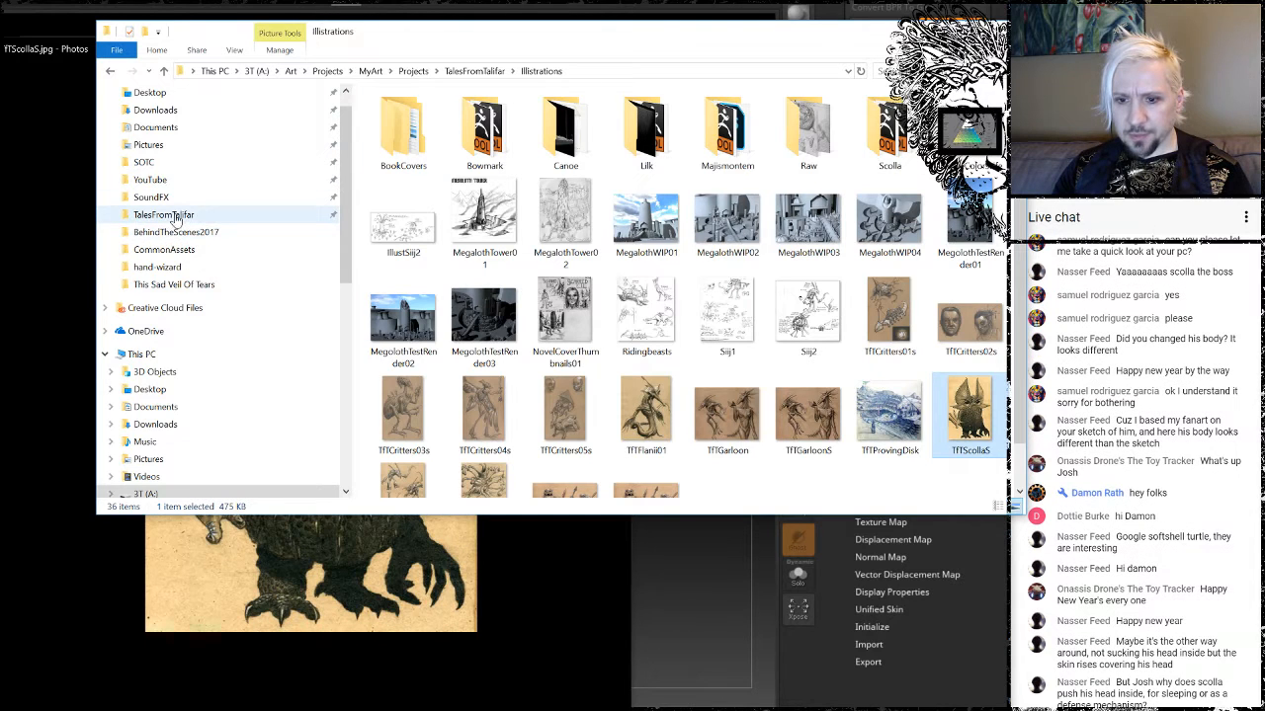
{"action": "scroll", "coordinate": [174, 221], "scroll_direction": "down", "scroll_amount": 3}
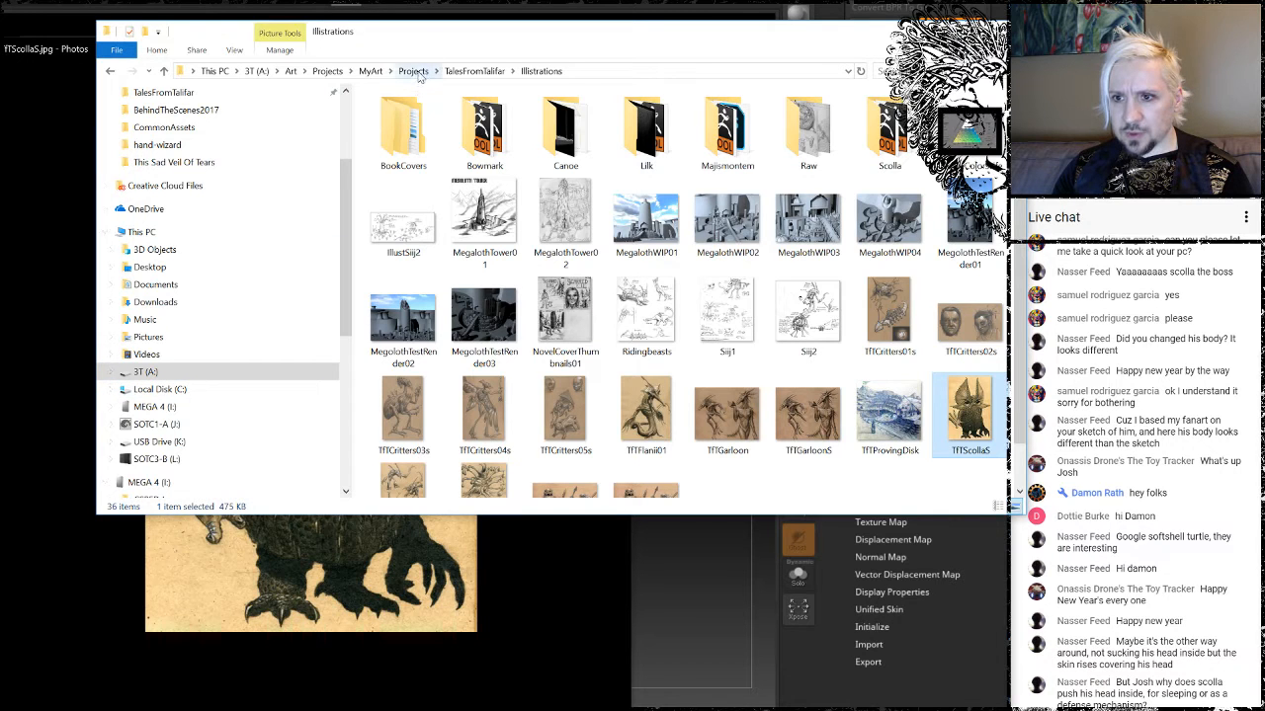
{"action": "left_click", "coordinate": [370, 71]}
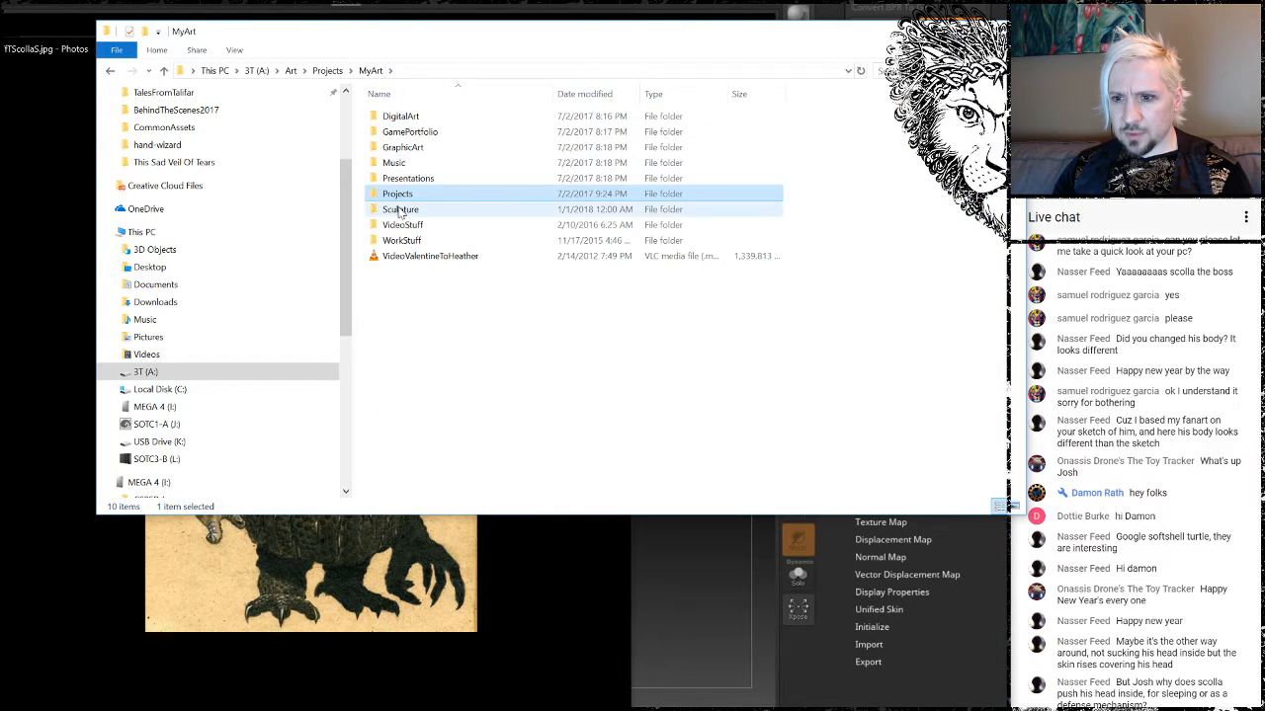
{"action": "double_click", "coordinate": [400, 210]}
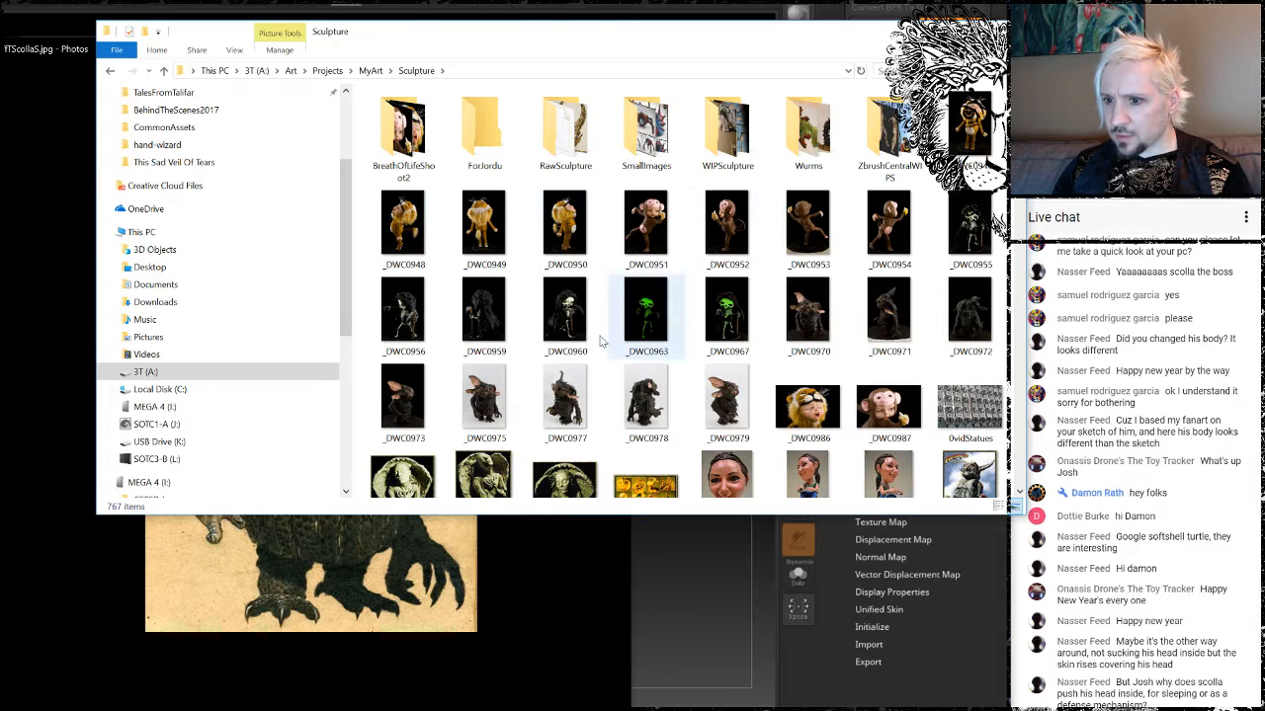
{"action": "double_click", "coordinate": [485, 398]}
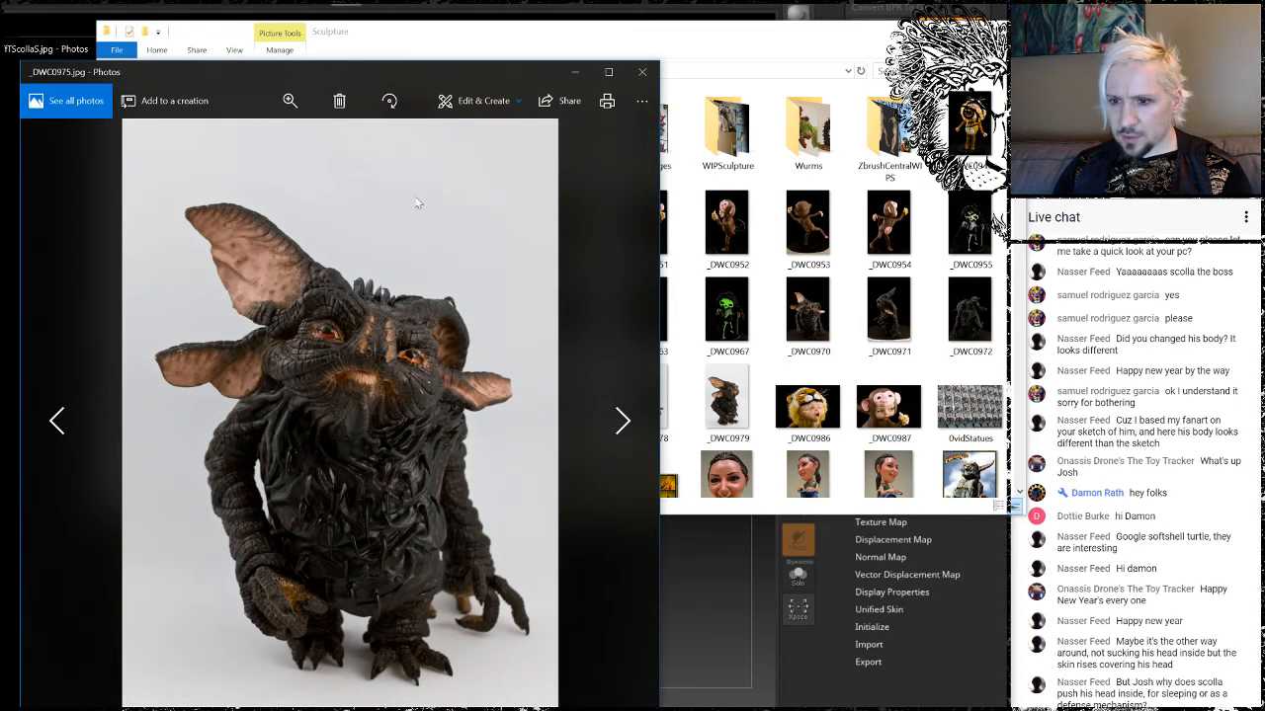
{"action": "double_click", "coordinate": [352, 49]}
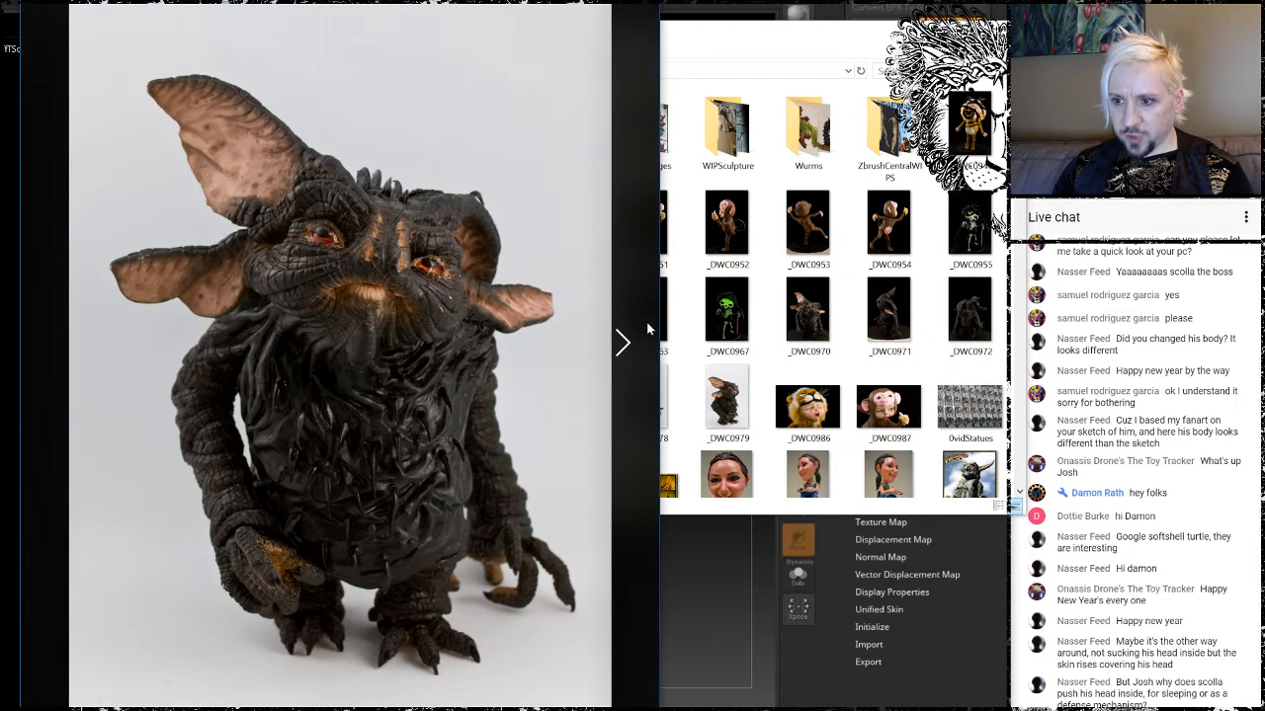
Examine the photos of the black creature sculpture from its other angles, finishing on the front view _DWC0975.
{"action": "left_click", "coordinate": [623, 345]}
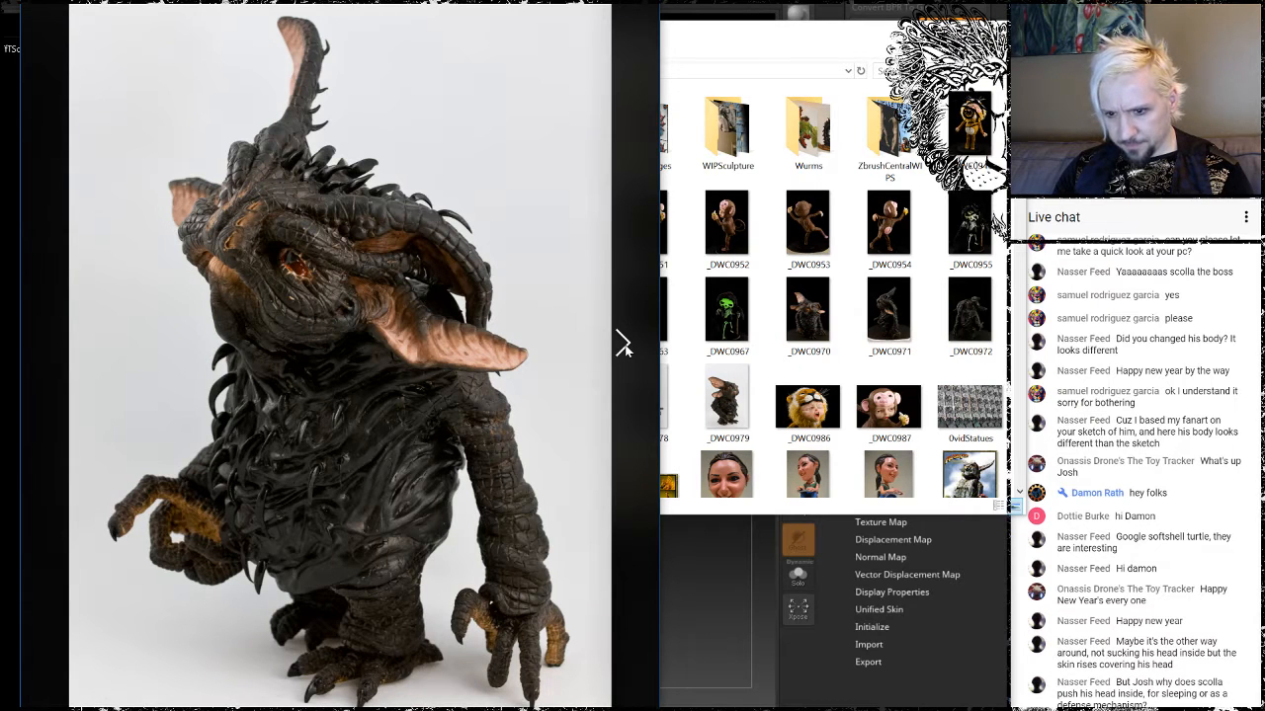
{"action": "left_click", "coordinate": [624, 344]}
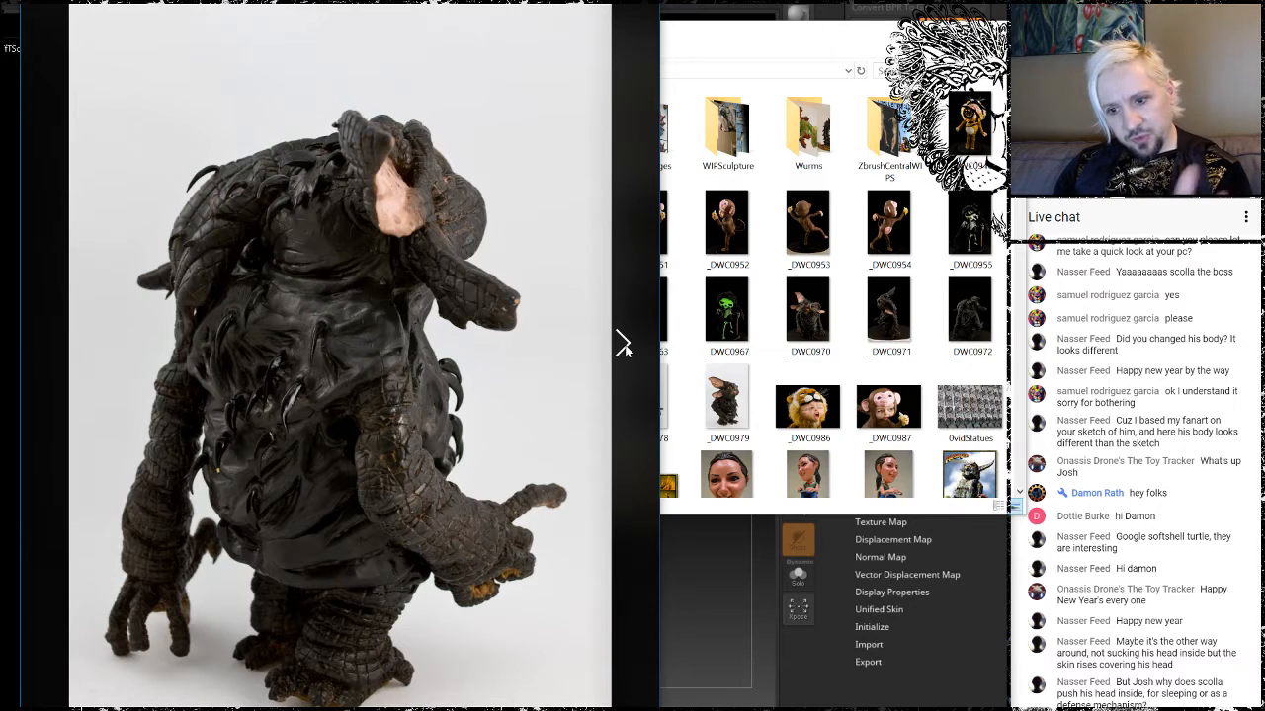
{"action": "left_click", "coordinate": [624, 345]}
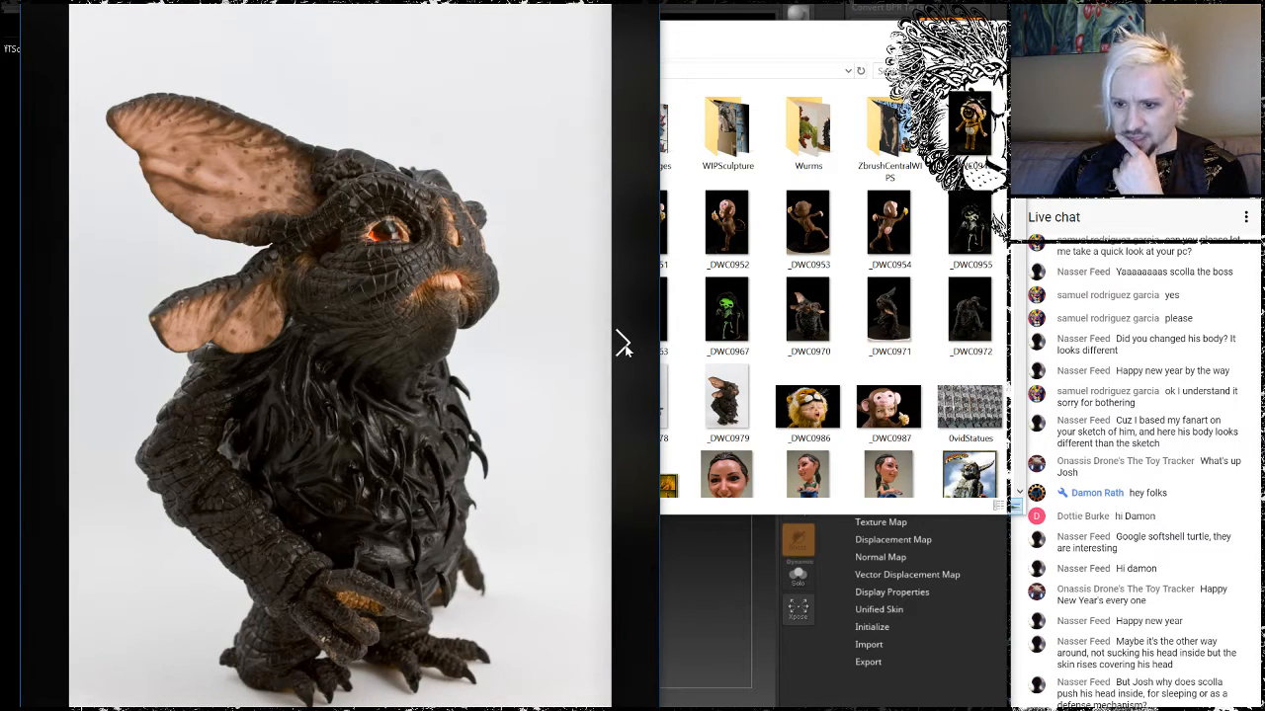
{"action": "left_click", "coordinate": [623, 344]}
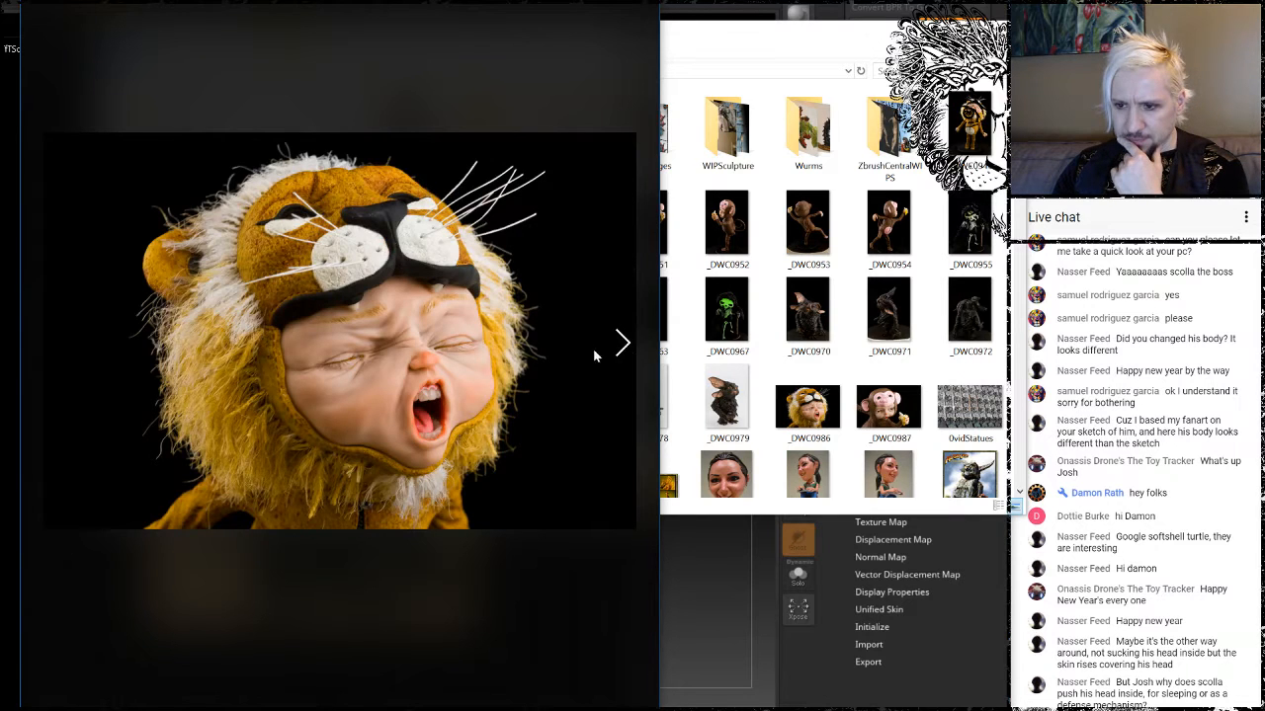
{"action": "left_click", "coordinate": [54, 345]}
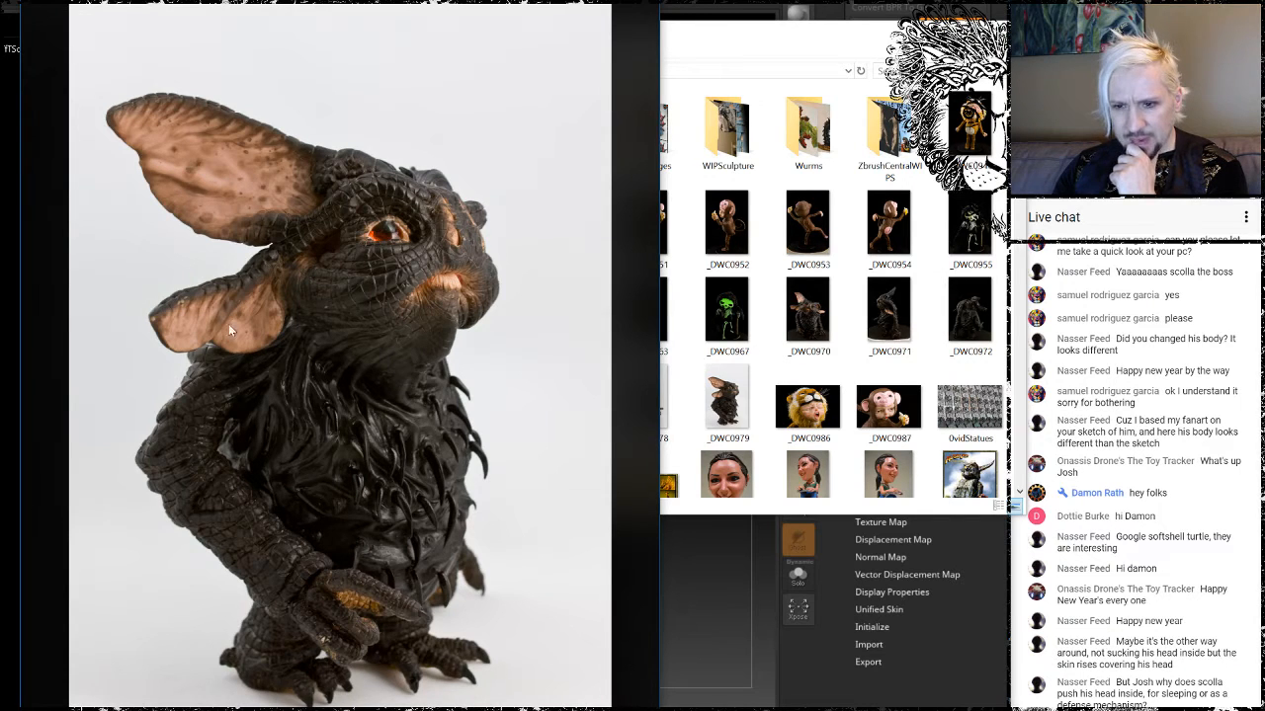
{"action": "left_click", "coordinate": [55, 346]}
{"action": "left_click", "coordinate": [55, 346]}
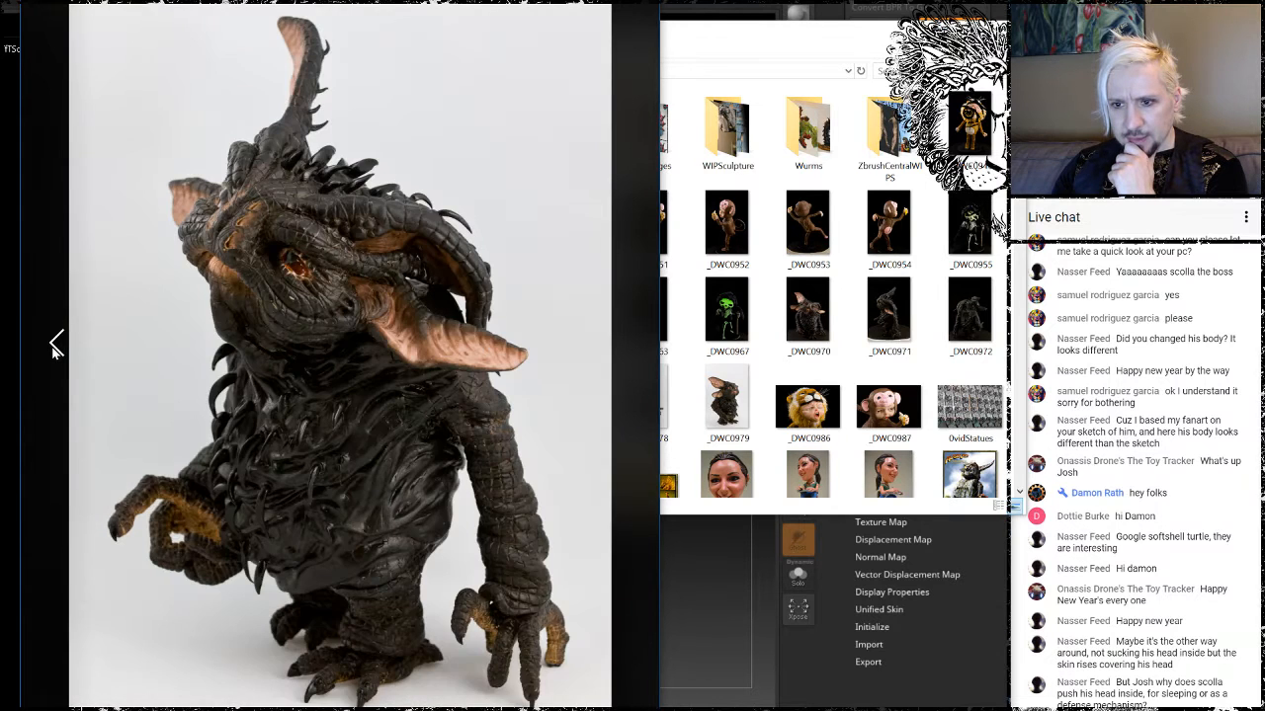
{"action": "left_click", "coordinate": [56, 345]}
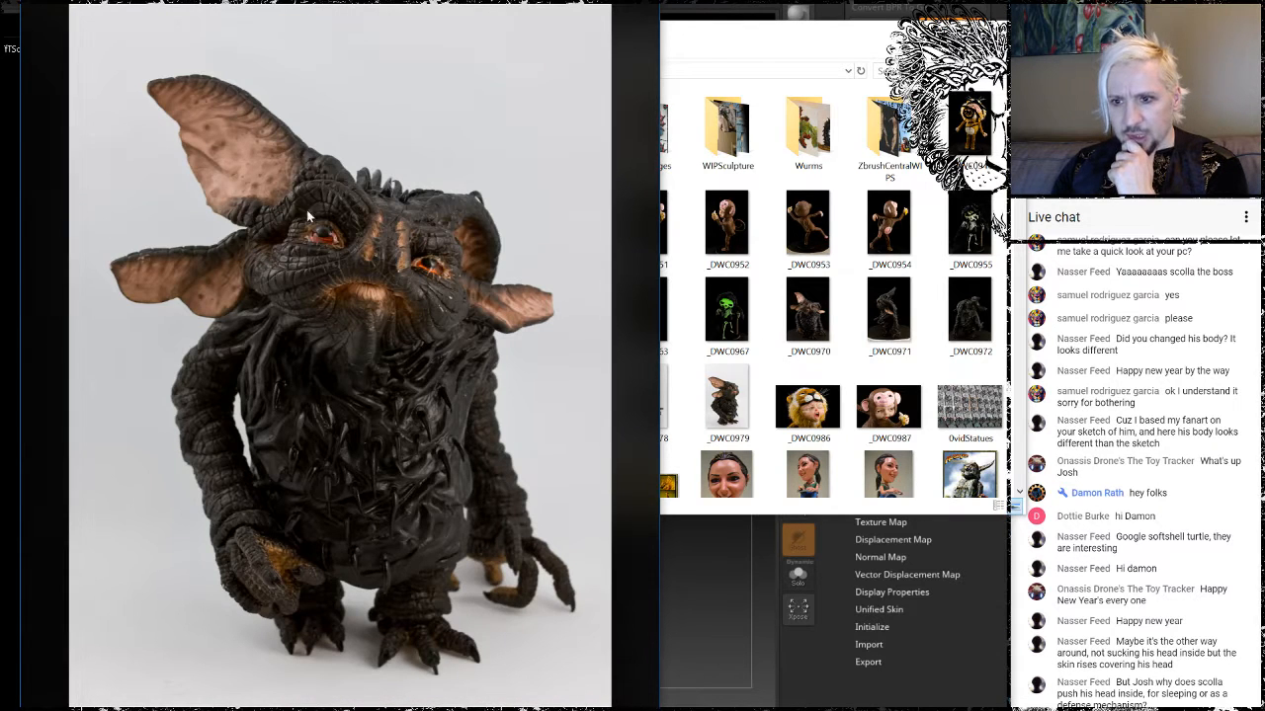
Arrange the TfTScollaS drawing beside the sculpture photo so both can be compared.
{"action": "left_click_drag", "start_coordinate": [336, 2], "coordinate": [592, 6]}
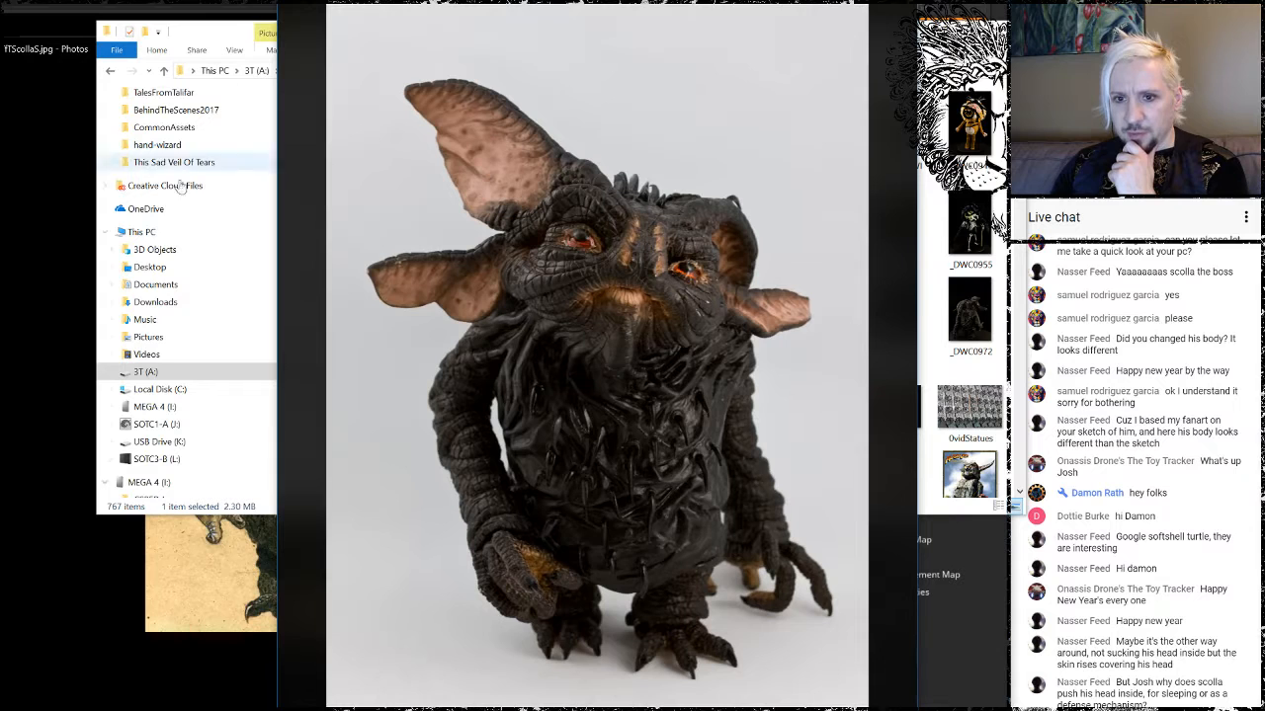
{"action": "left_click", "coordinate": [30, 96]}
{"action": "left_click_drag", "start_coordinate": [176, 57], "coordinate": [2, 61]}
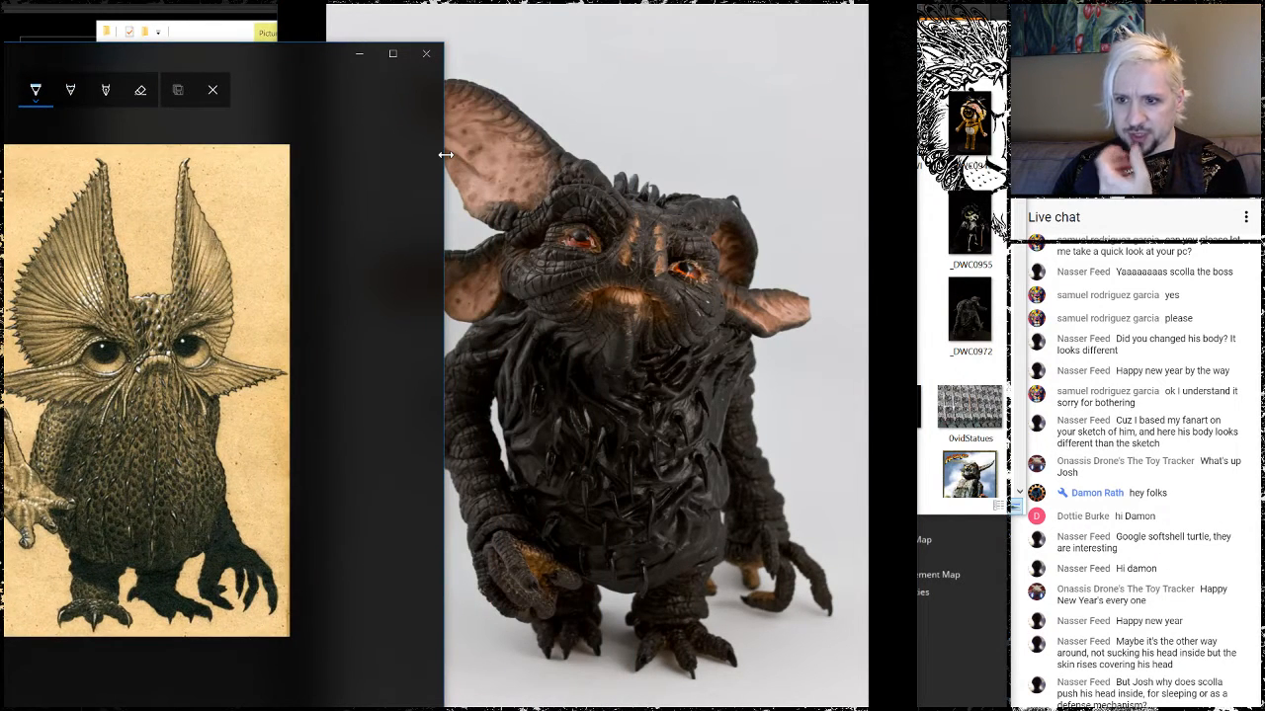
{"action": "left_click_drag", "start_coordinate": [446, 155], "coordinate": [270, 167]}
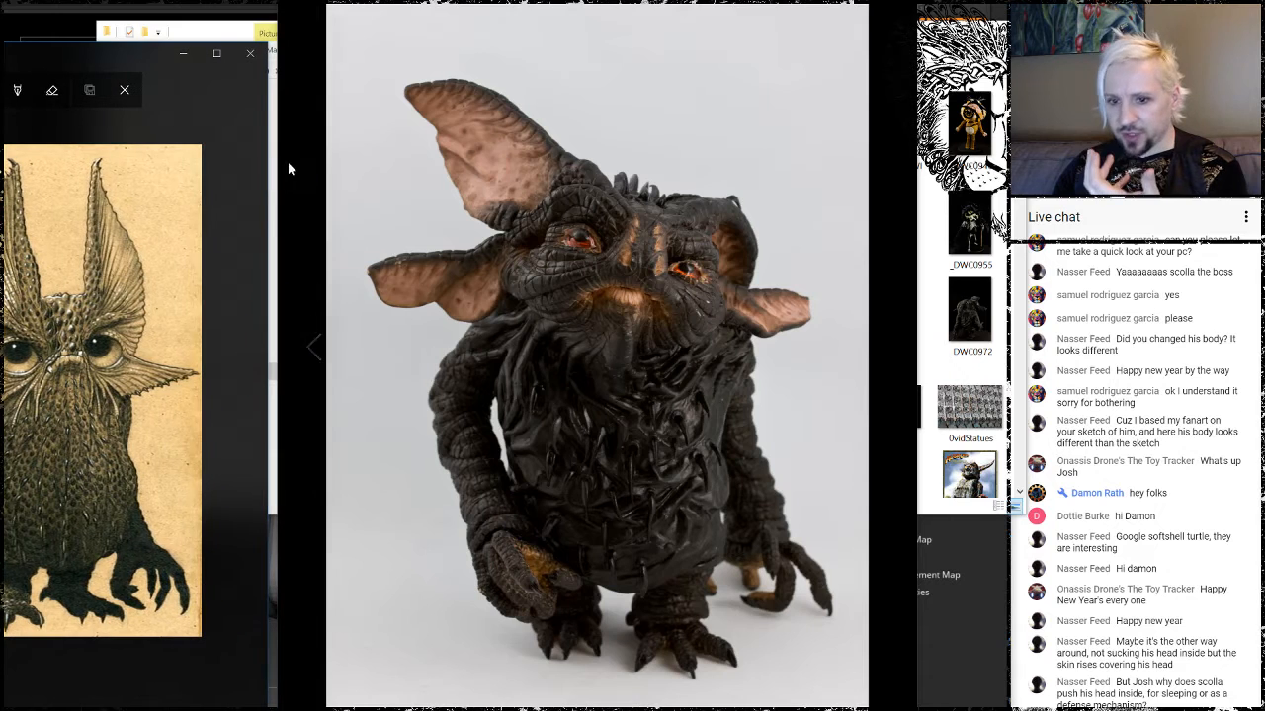
{"action": "left_click_drag", "start_coordinate": [103, 54], "coordinate": [127, 47]}
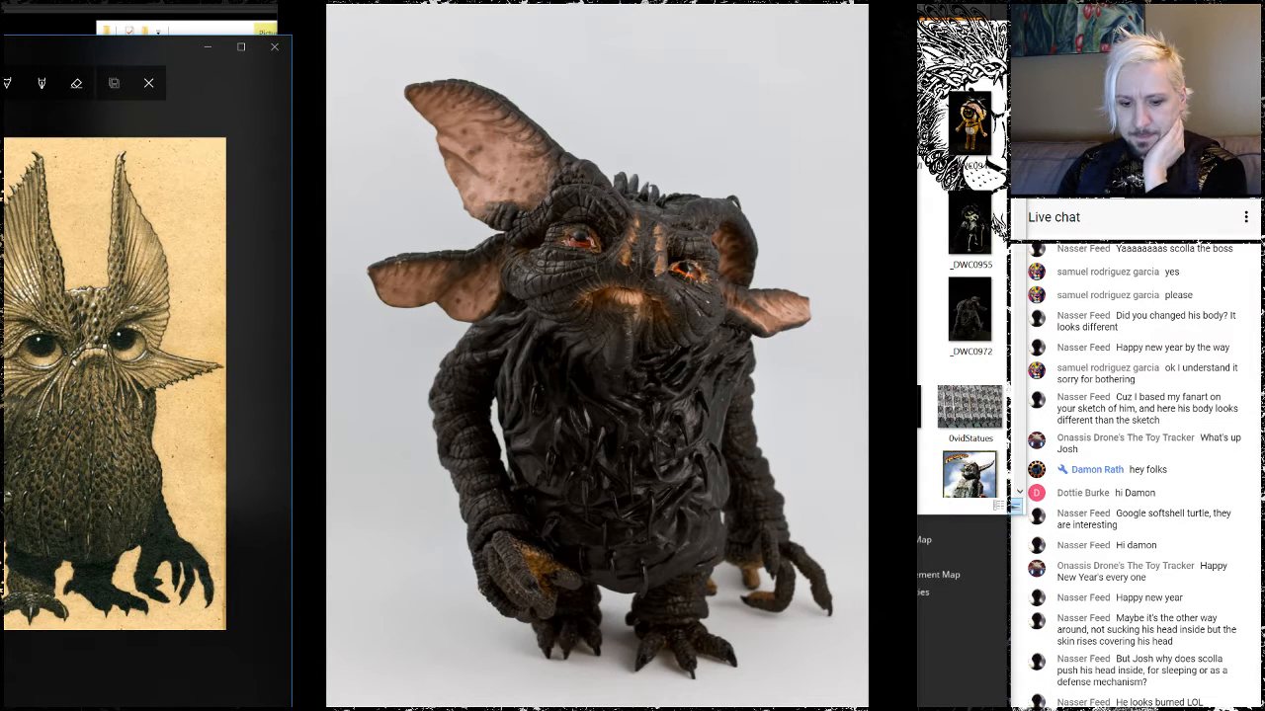
{"action": "left_click", "coordinate": [875, 705]}
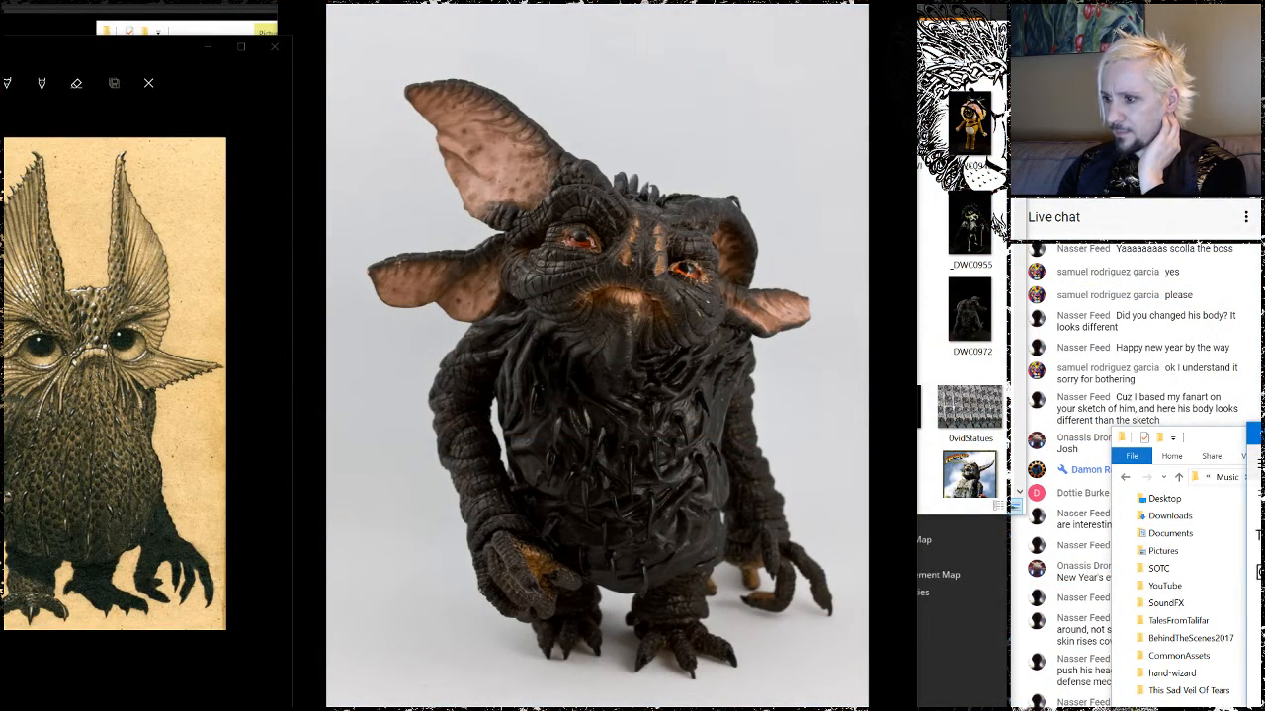
{"action": "left_click", "coordinate": [1163, 297]}
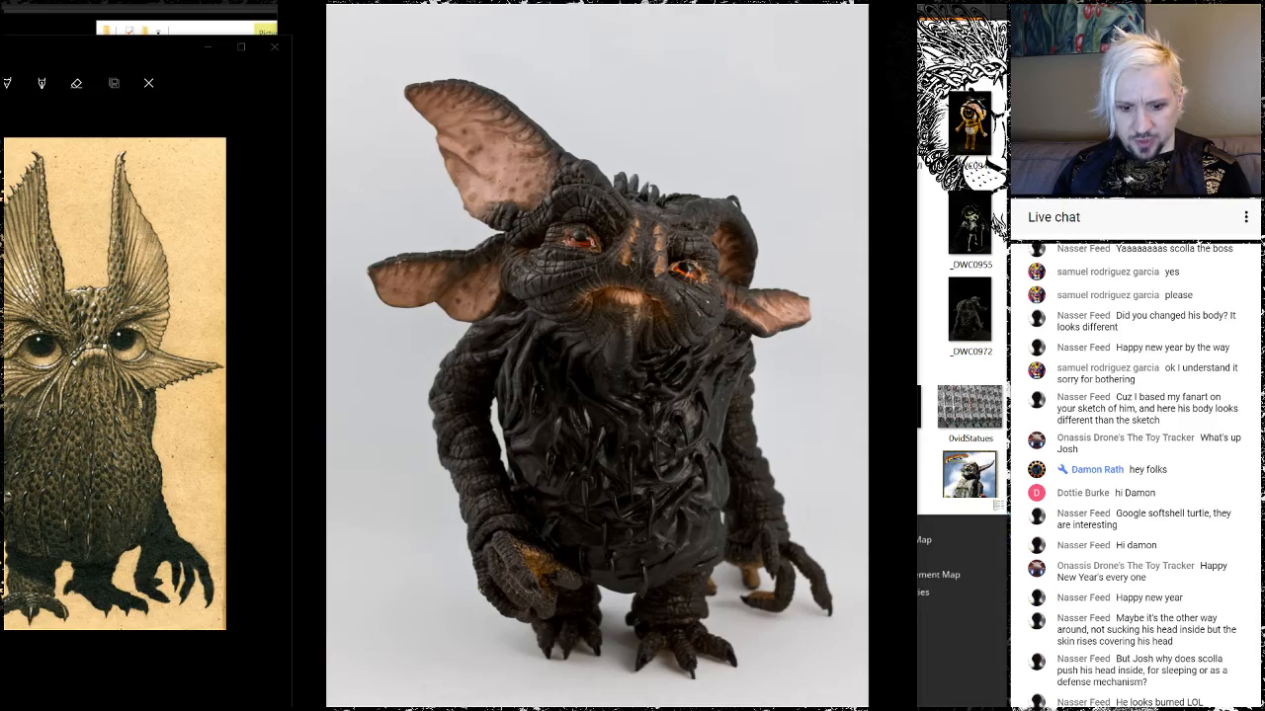
Switch to the browser and replace the softshell turtle image search with a search for "puffer fish".
{"action": "key", "text": "alt+Tab"}
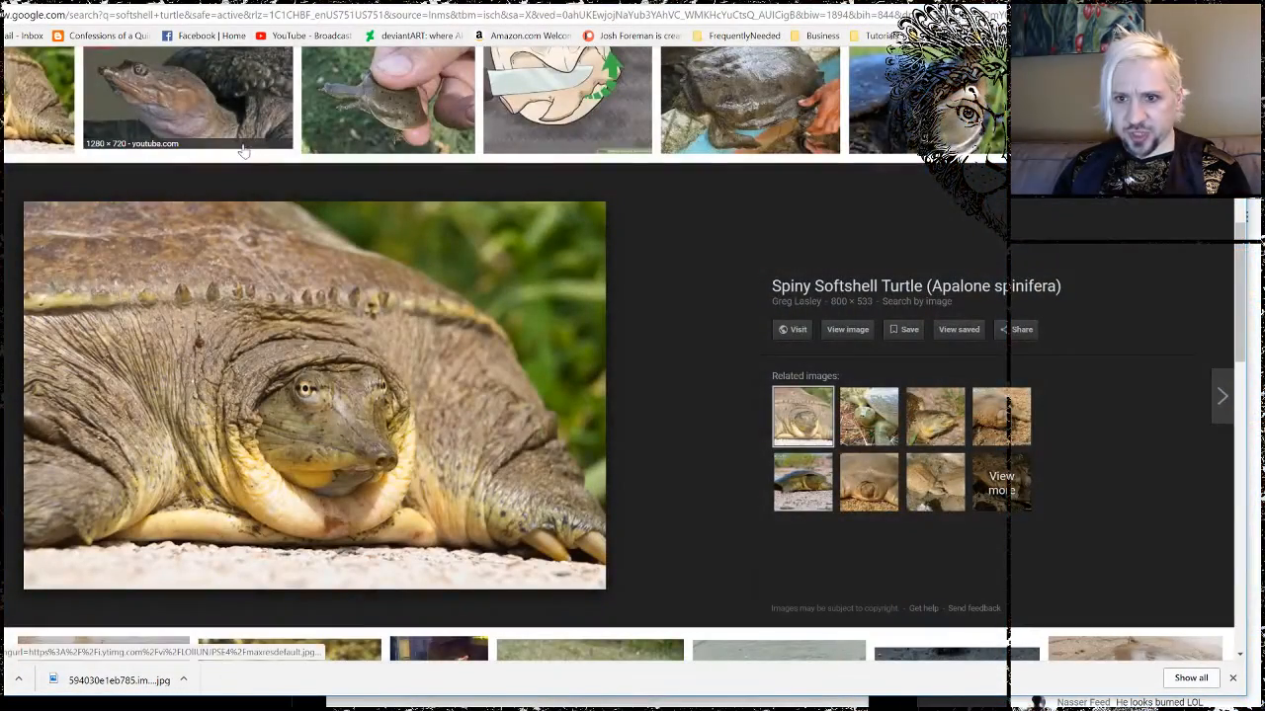
{"action": "scroll", "coordinate": [243, 151], "scroll_direction": "up", "scroll_amount": 3}
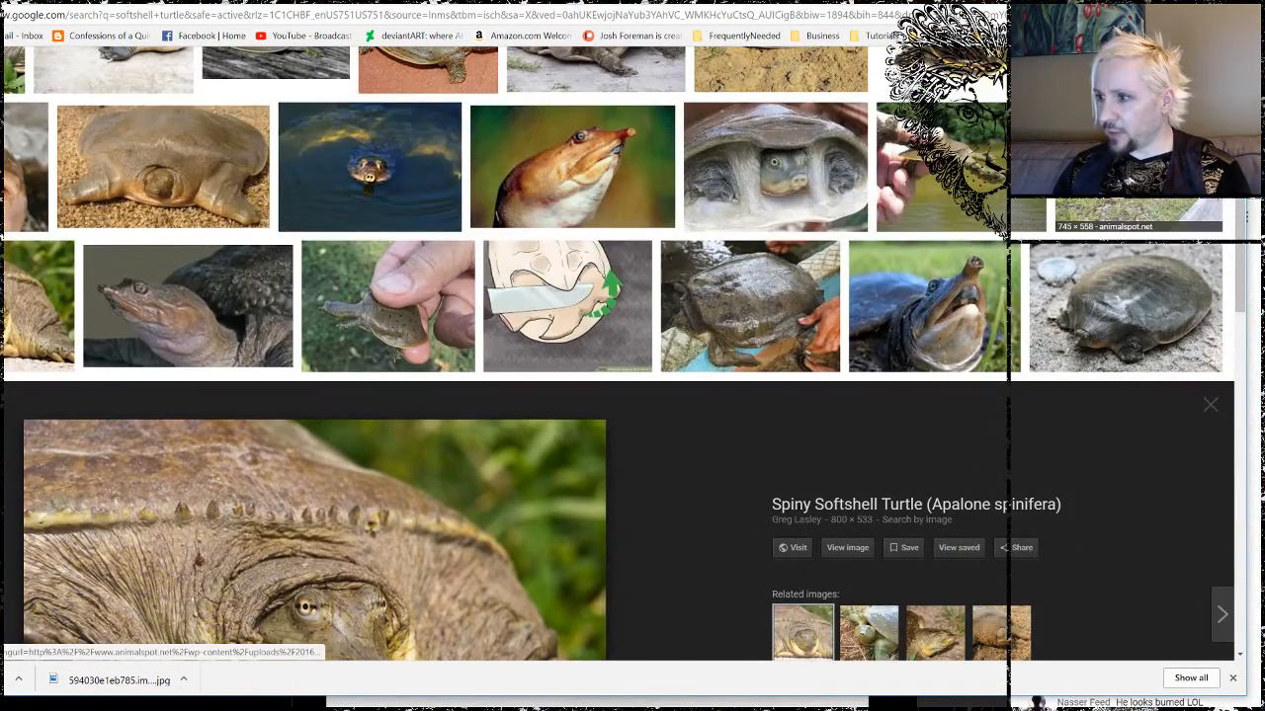
{"action": "scroll", "coordinate": [243, 151], "scroll_direction": "up", "scroll_amount": 5}
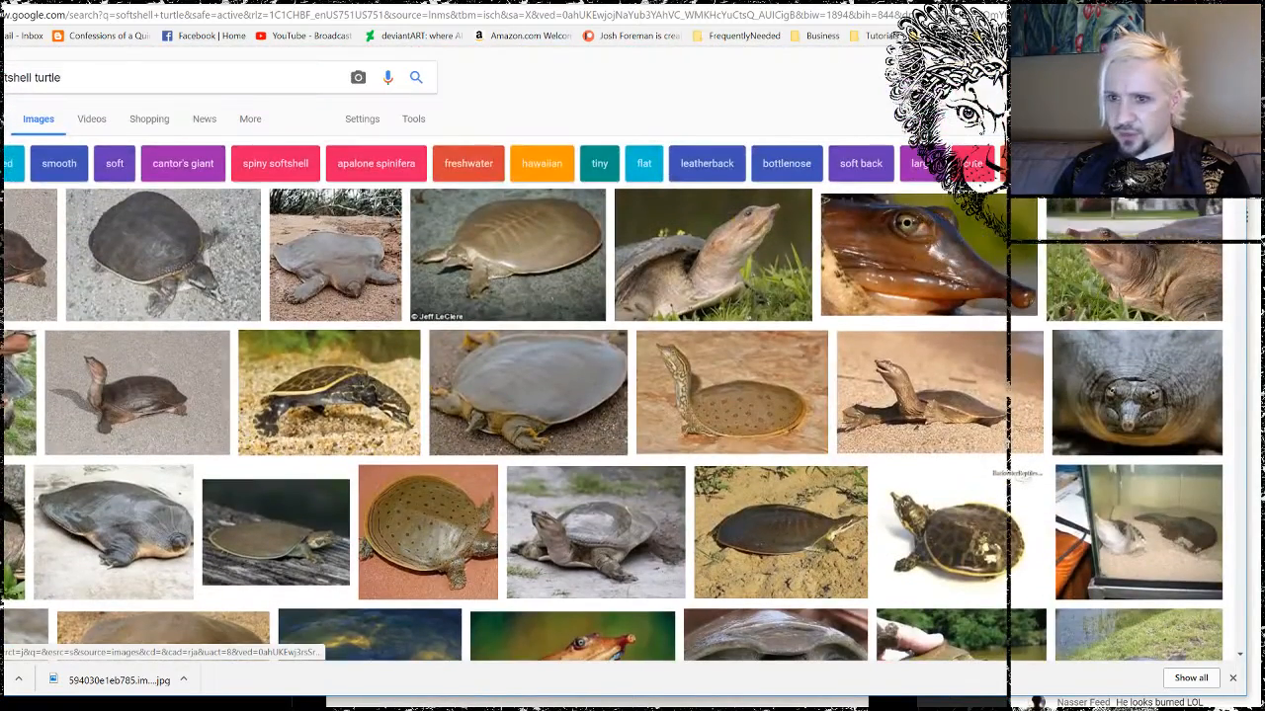
{"action": "left_click_drag", "start_coordinate": [79, 77], "coordinate": [4, 77]}
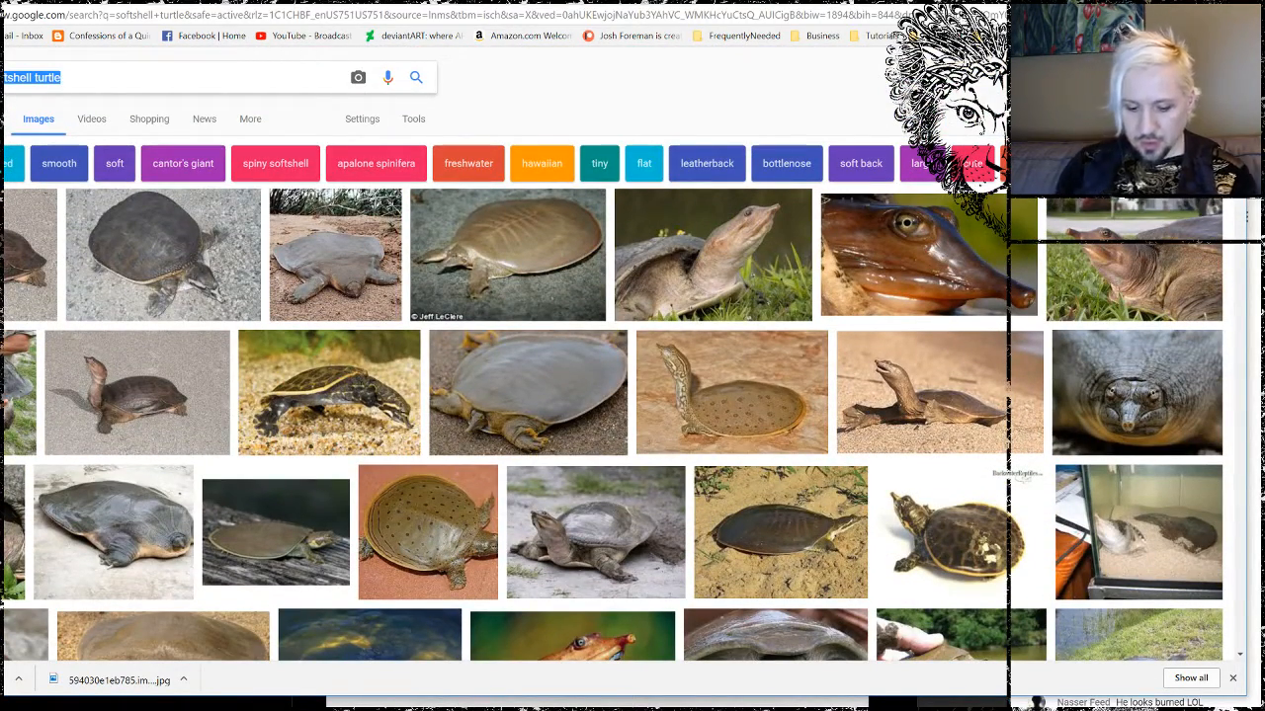
{"action": "key", "text": "BackSpace"}
{"action": "type", "text": "puffer"}
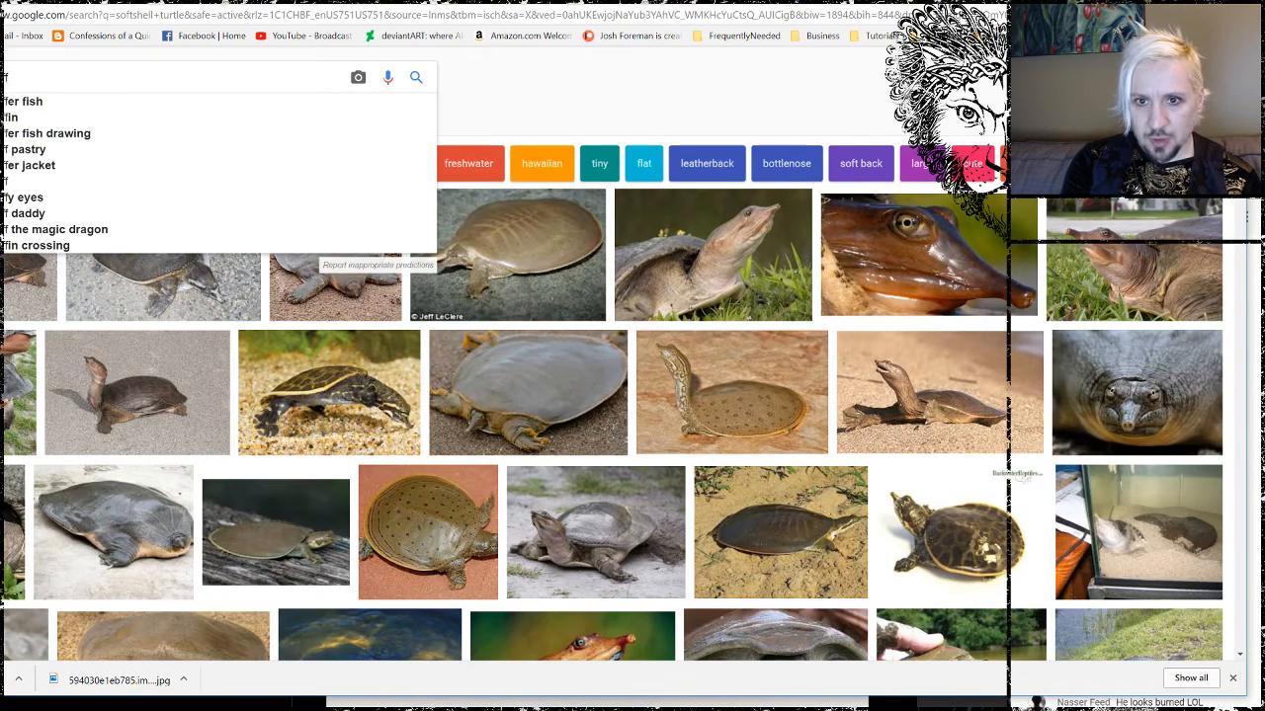
{"action": "type", "text": " fish"}
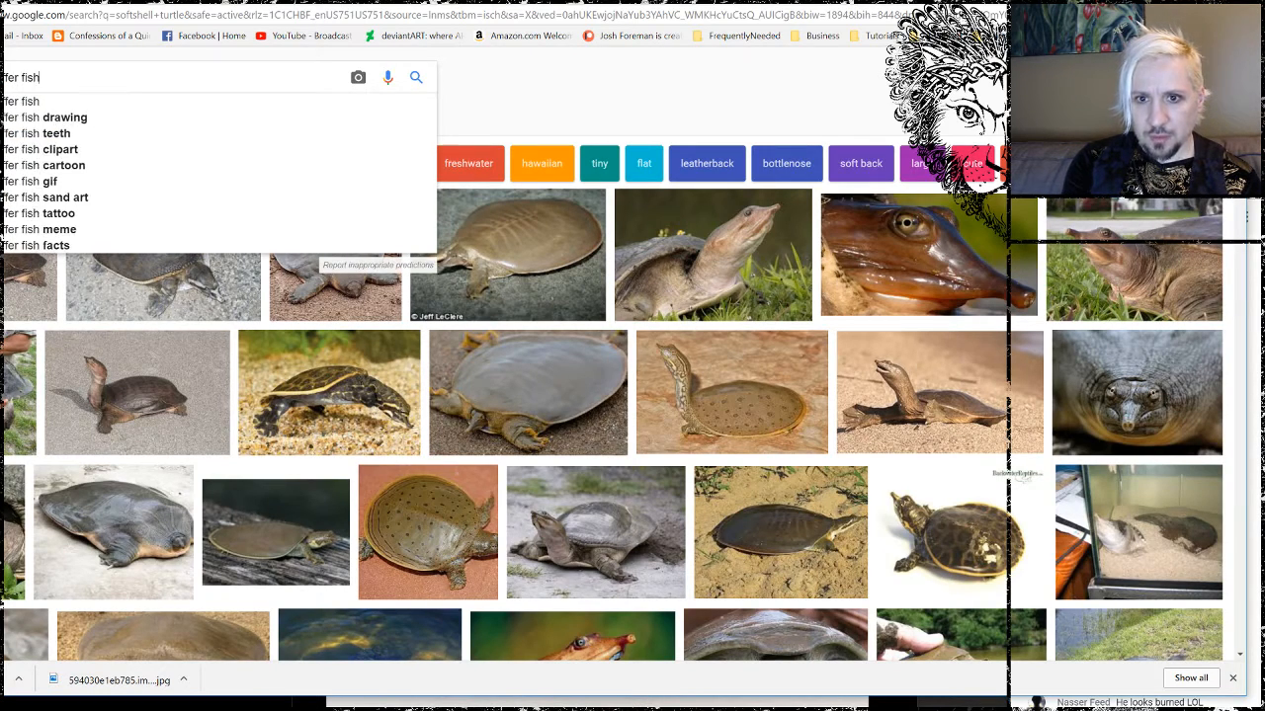
{"action": "key", "text": "Return"}
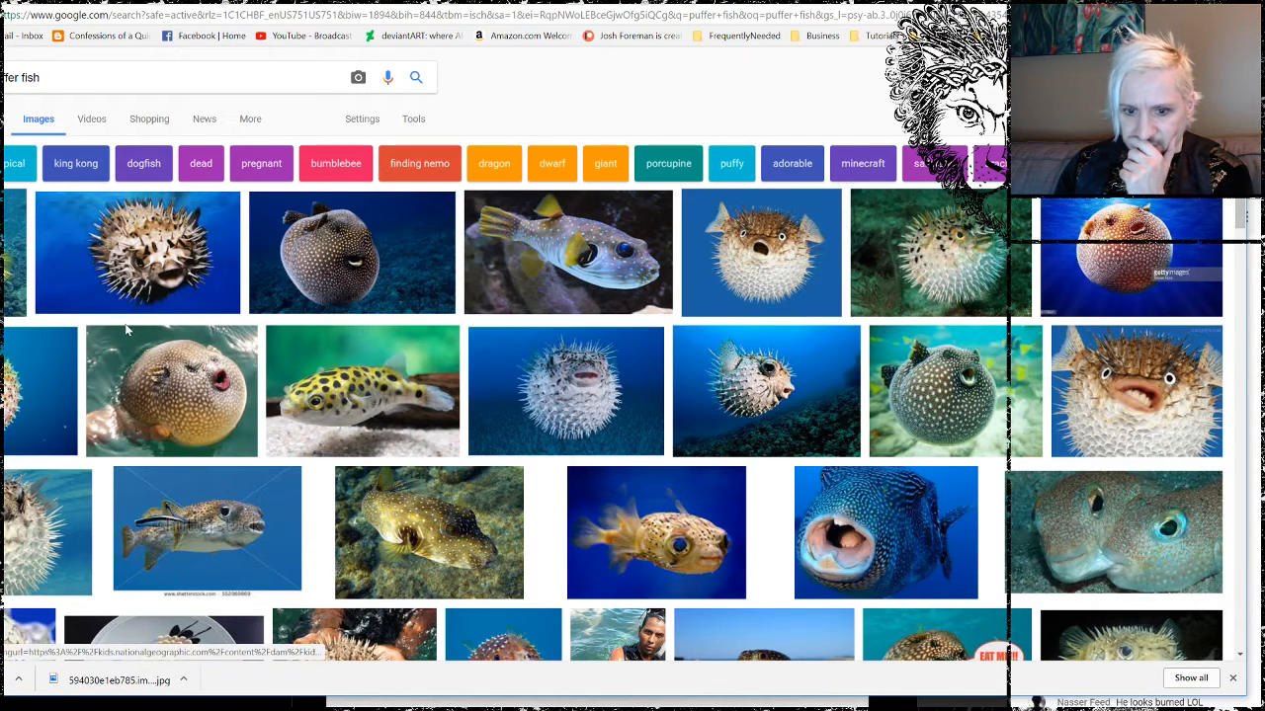
Examine the white spiny puffer fish and the small orange-finned one enlarged, and look through the other puffer fish results.
{"action": "left_click", "coordinate": [30, 558]}
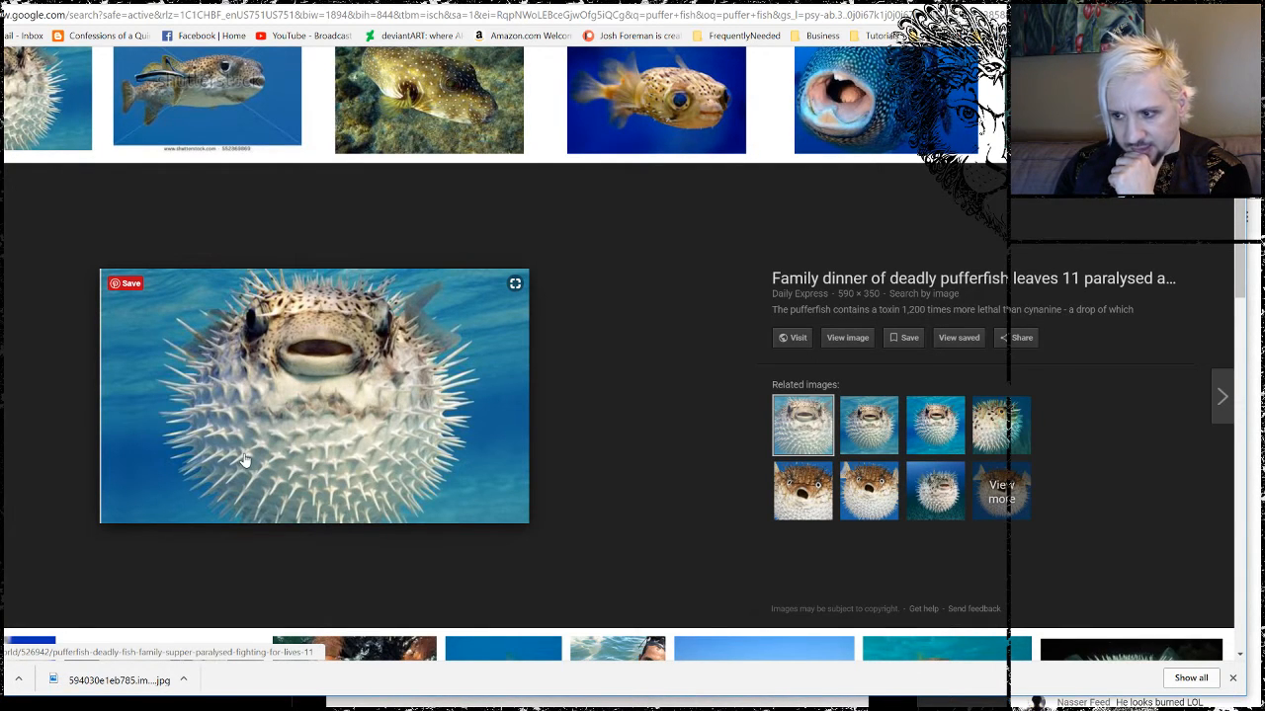
{"action": "left_click", "coordinate": [695, 90]}
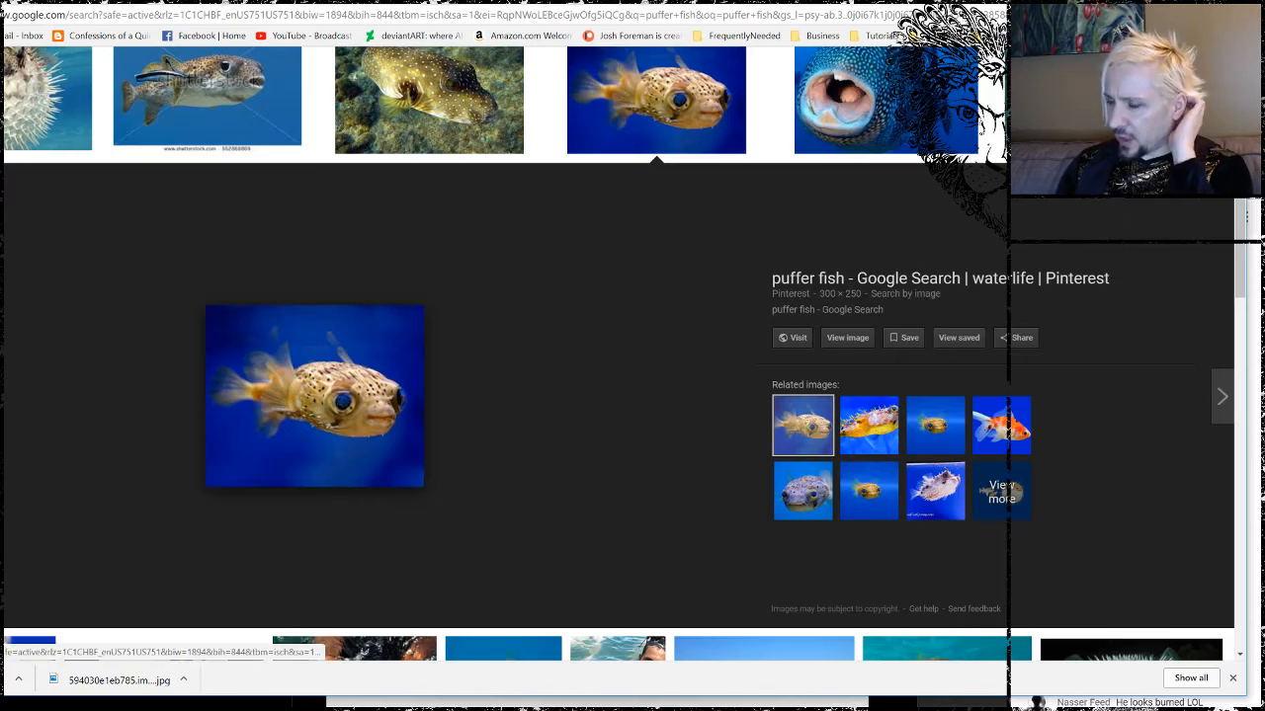
{"action": "left_click", "coordinate": [1214, 183]}
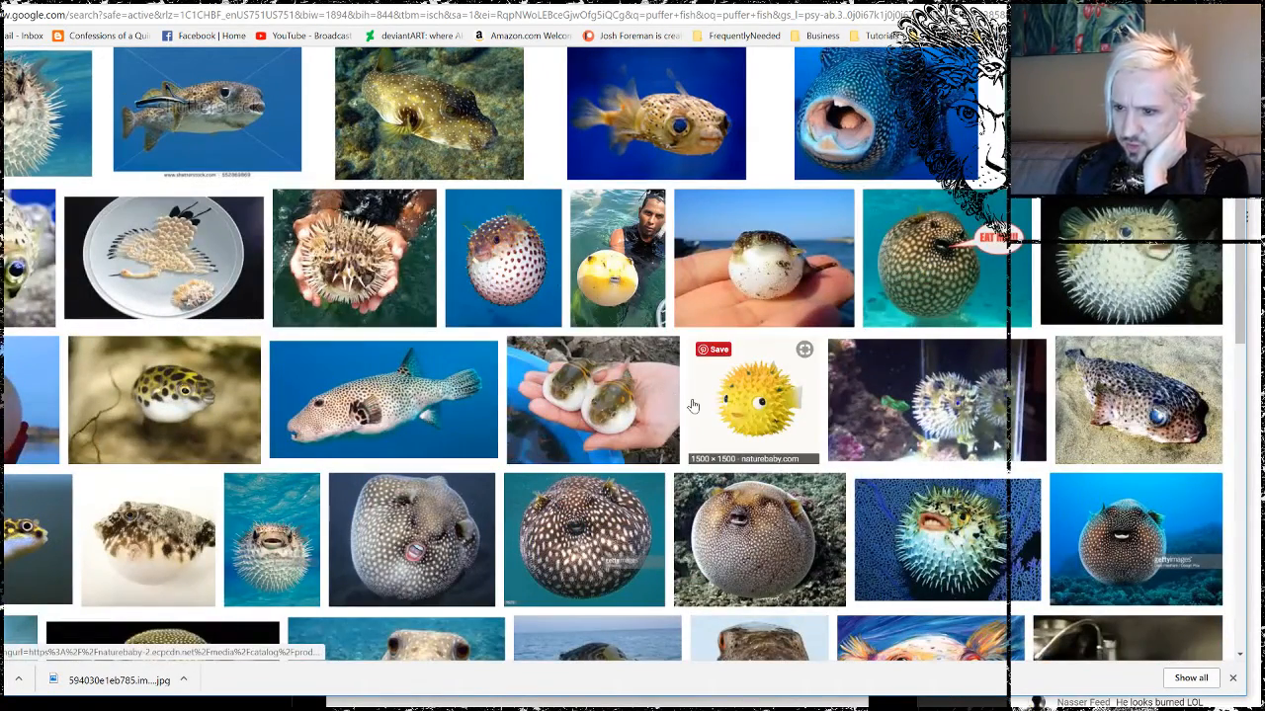
{"action": "scroll", "coordinate": [541, 464], "scroll_direction": "down", "scroll_amount": 2}
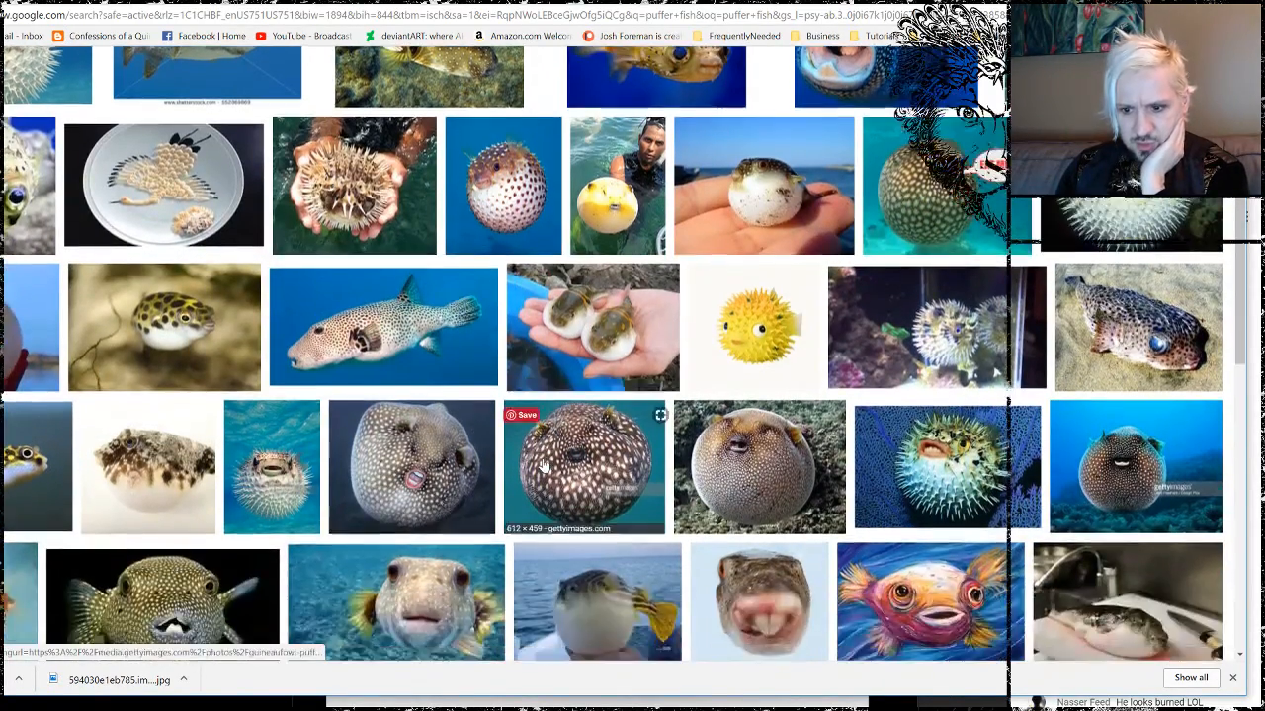
{"action": "scroll", "coordinate": [516, 472], "scroll_direction": "down", "scroll_amount": 2}
{"action": "scroll", "coordinate": [513, 470], "scroll_direction": "down", "scroll_amount": 2}
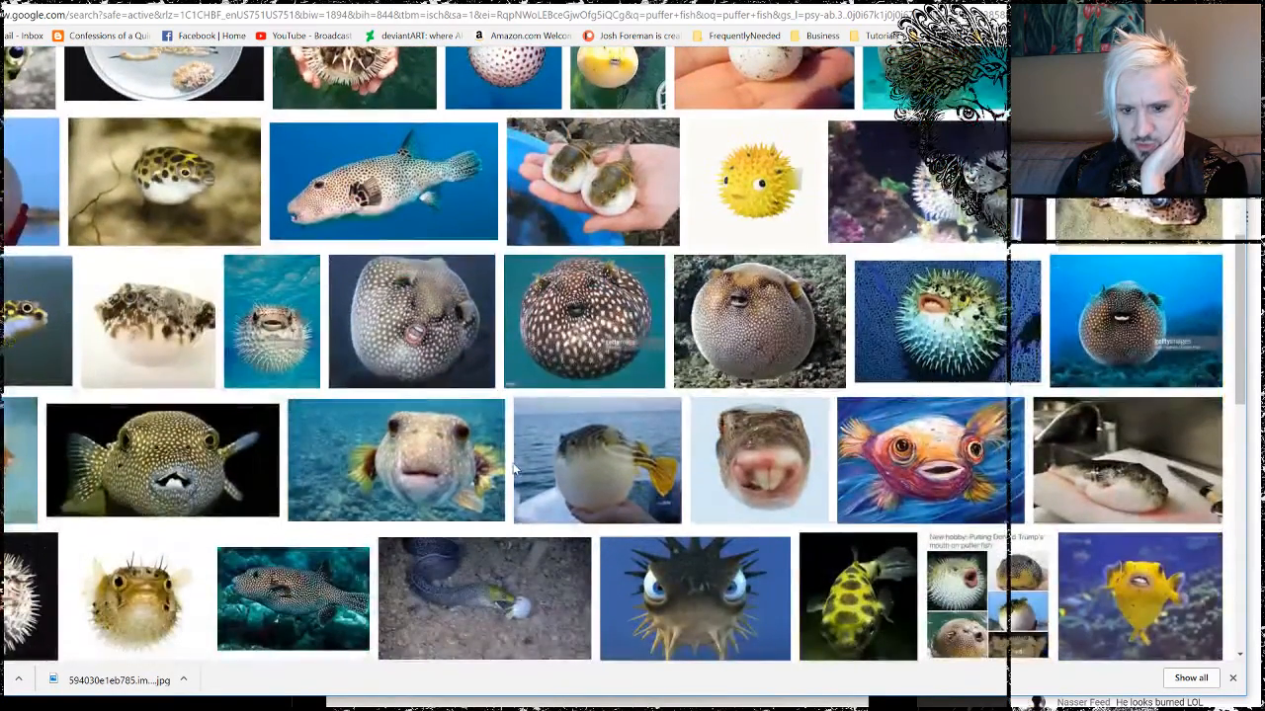
{"action": "scroll", "coordinate": [513, 470], "scroll_direction": "up", "scroll_amount": 5}
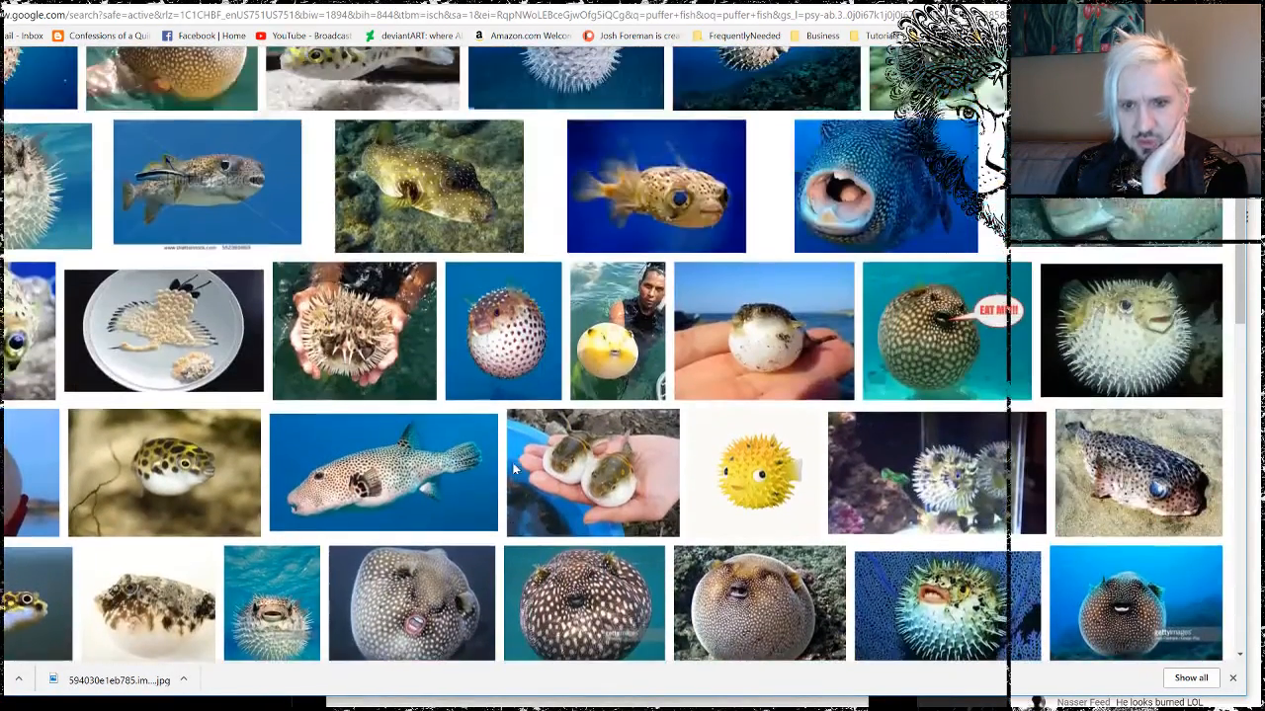
{"action": "scroll", "coordinate": [513, 470], "scroll_direction": "up", "scroll_amount": 5}
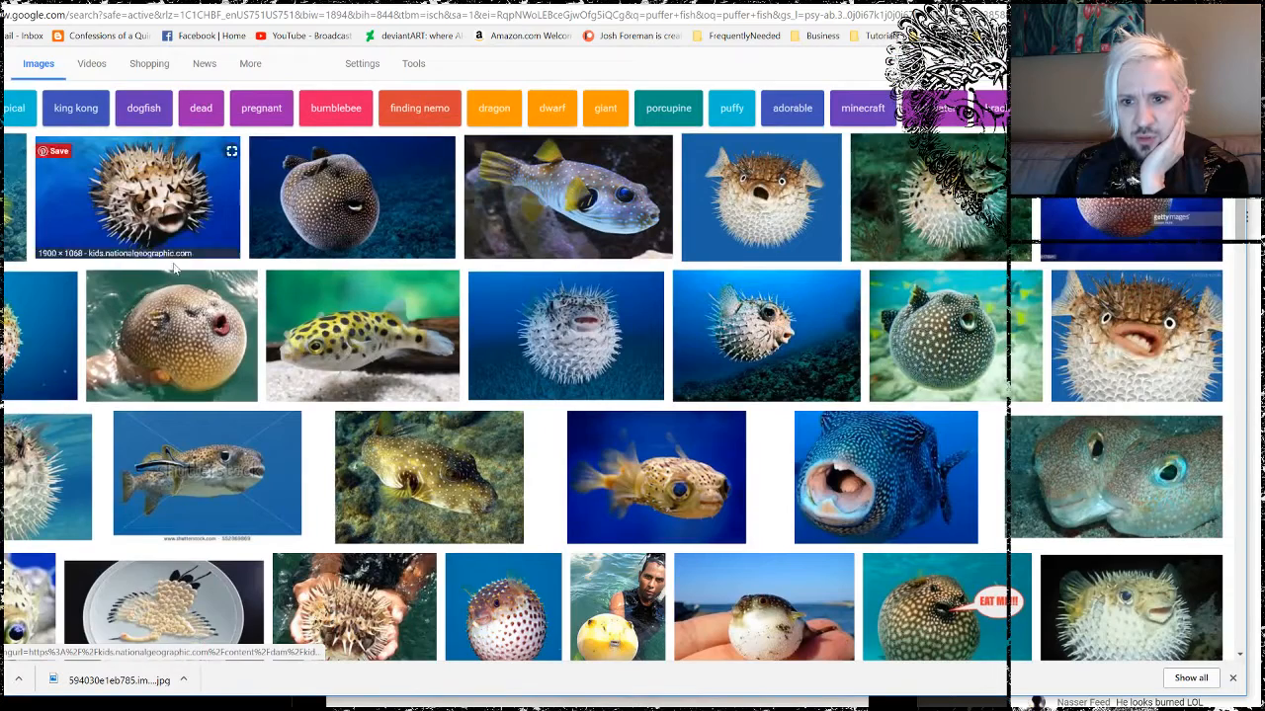
Examine enlarged photos of the National Geographic Kids pufferfish, the spotted puffer lying on sand and the inflated puffer held in hand.
{"action": "left_click", "coordinate": [202, 215]}
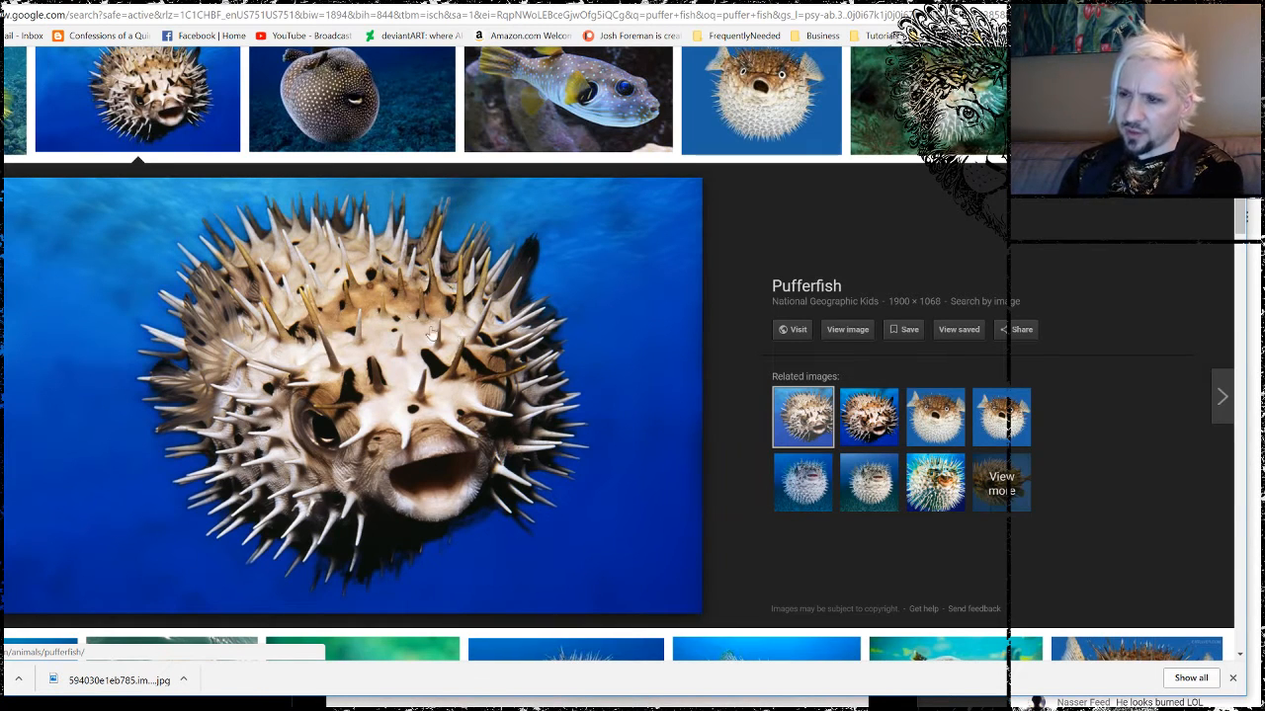
{"action": "scroll", "coordinate": [469, 282], "scroll_direction": "up", "scroll_amount": 1}
{"action": "scroll", "coordinate": [468, 283], "scroll_direction": "up", "scroll_amount": 1}
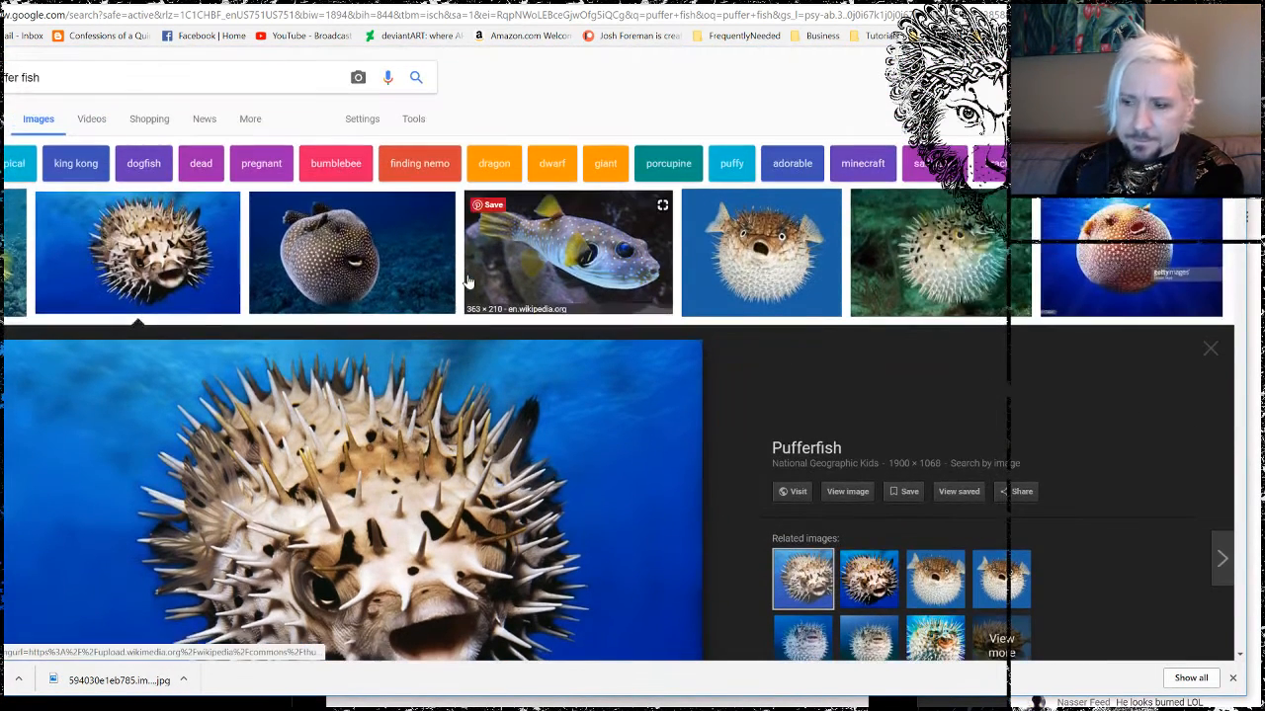
{"action": "scroll", "coordinate": [468, 282], "scroll_direction": "down", "scroll_amount": 4}
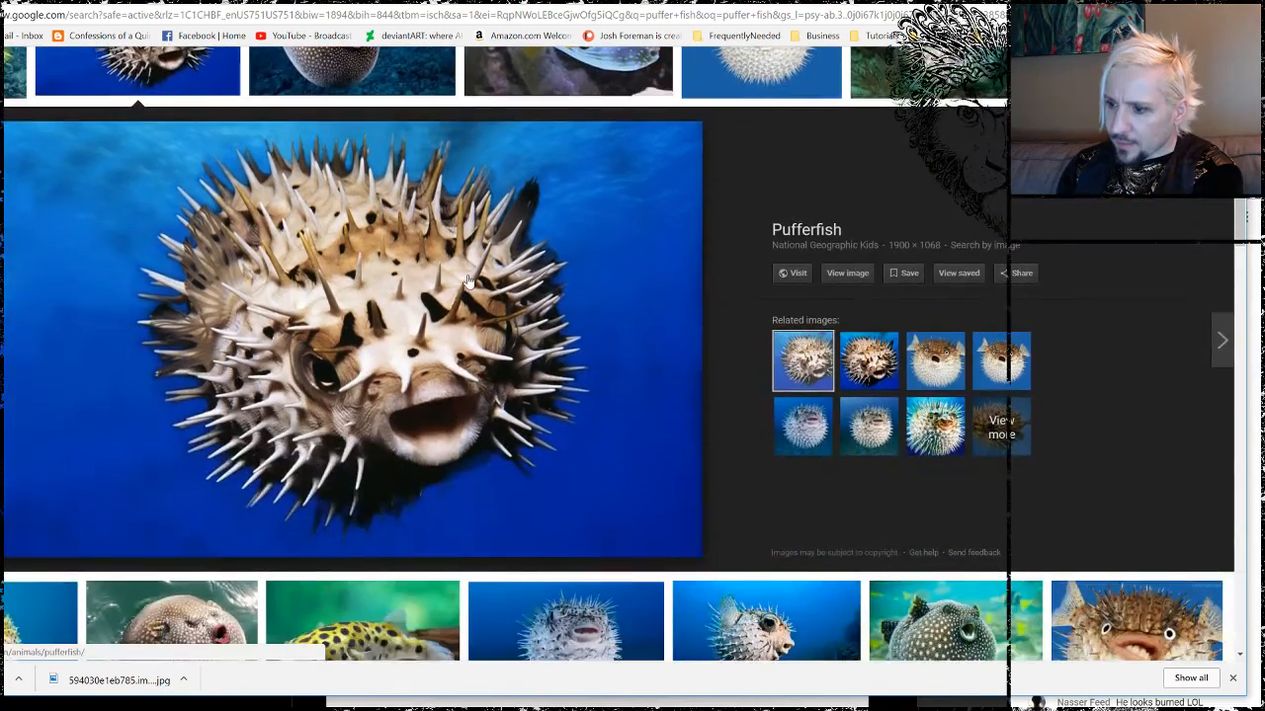
{"action": "scroll", "coordinate": [468, 283], "scroll_direction": "down", "scroll_amount": 3}
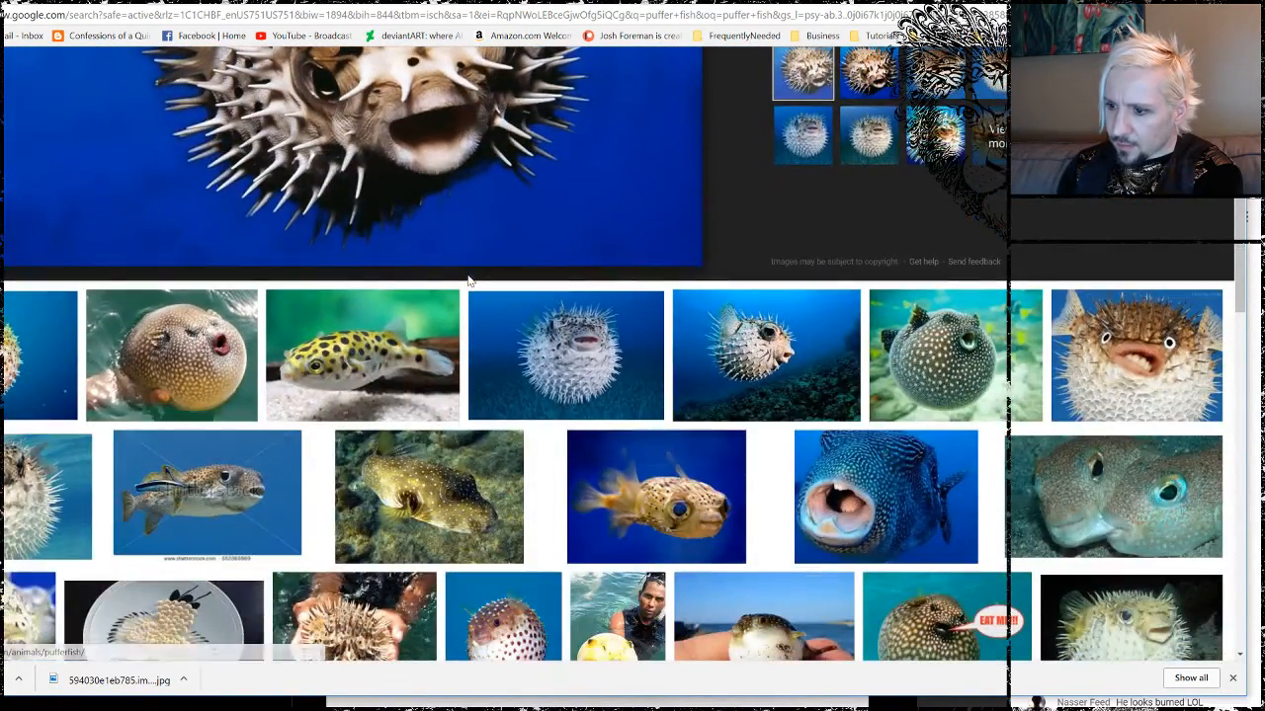
{"action": "scroll", "coordinate": [468, 282], "scroll_direction": "down", "scroll_amount": 1}
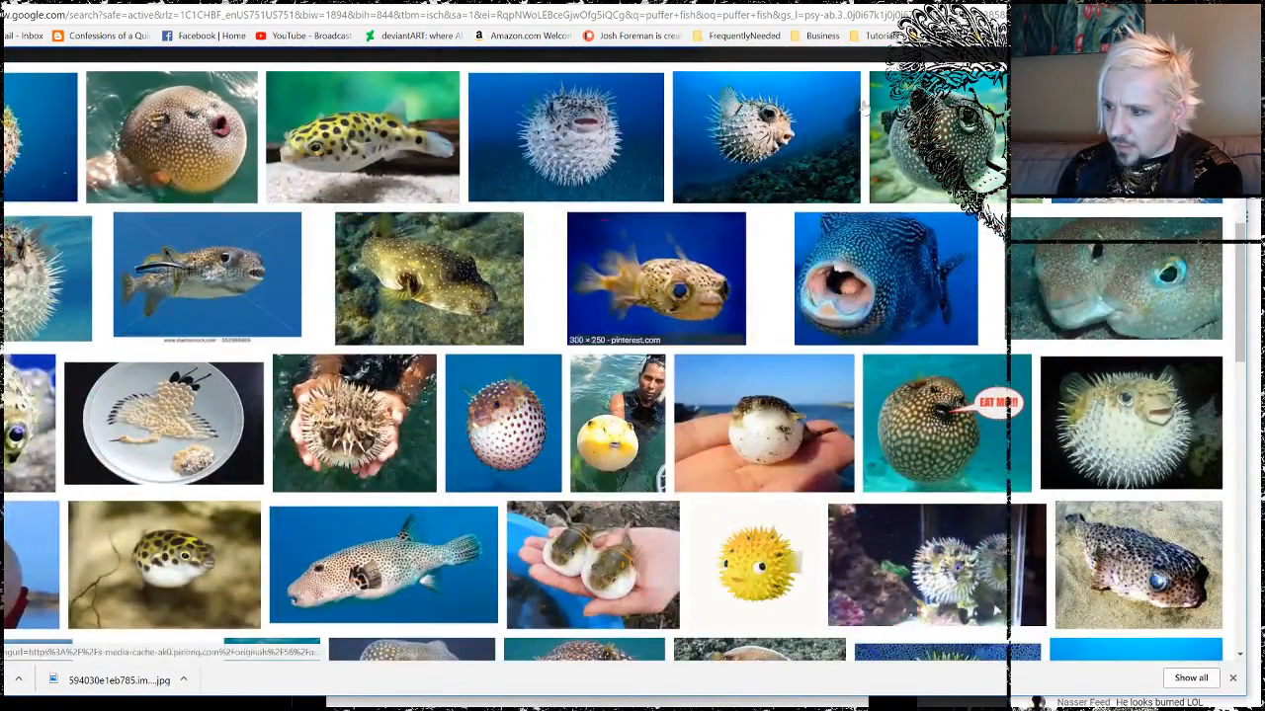
{"action": "scroll", "coordinate": [1151, 544], "scroll_direction": "down", "scroll_amount": 1}
{"action": "left_click", "coordinate": [1151, 544]}
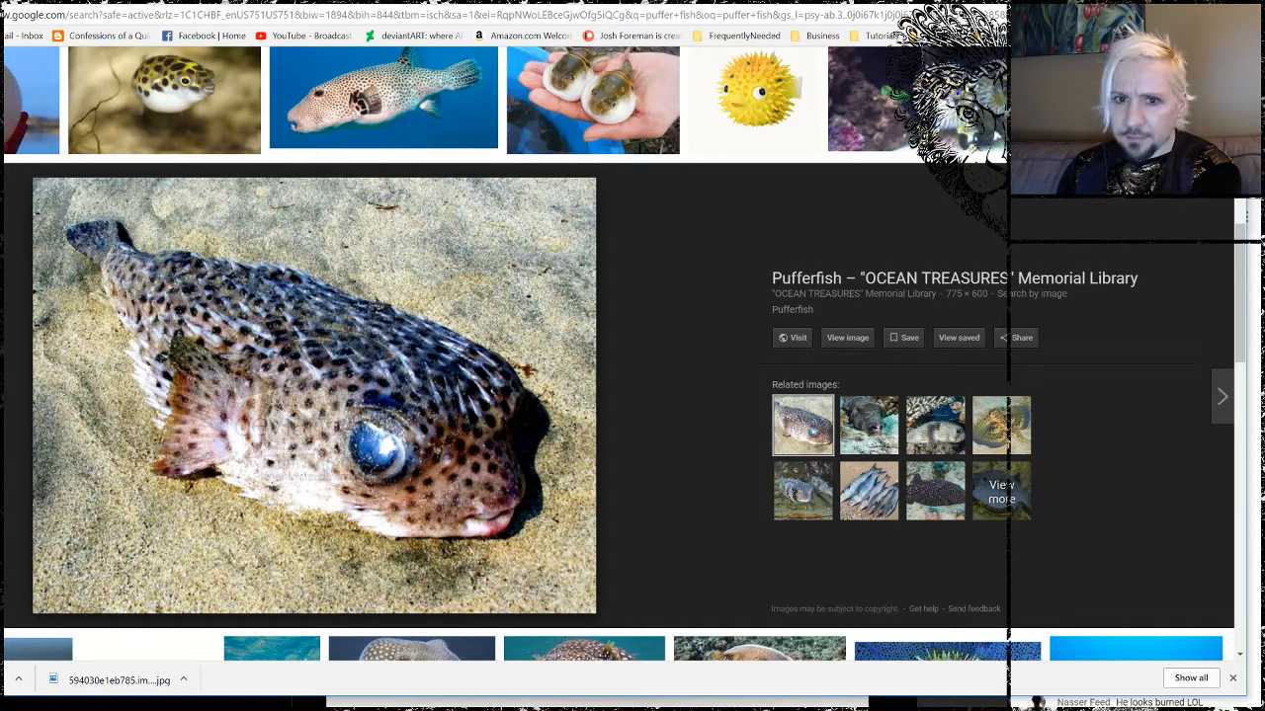
{"action": "left_click", "coordinate": [45, 138]}
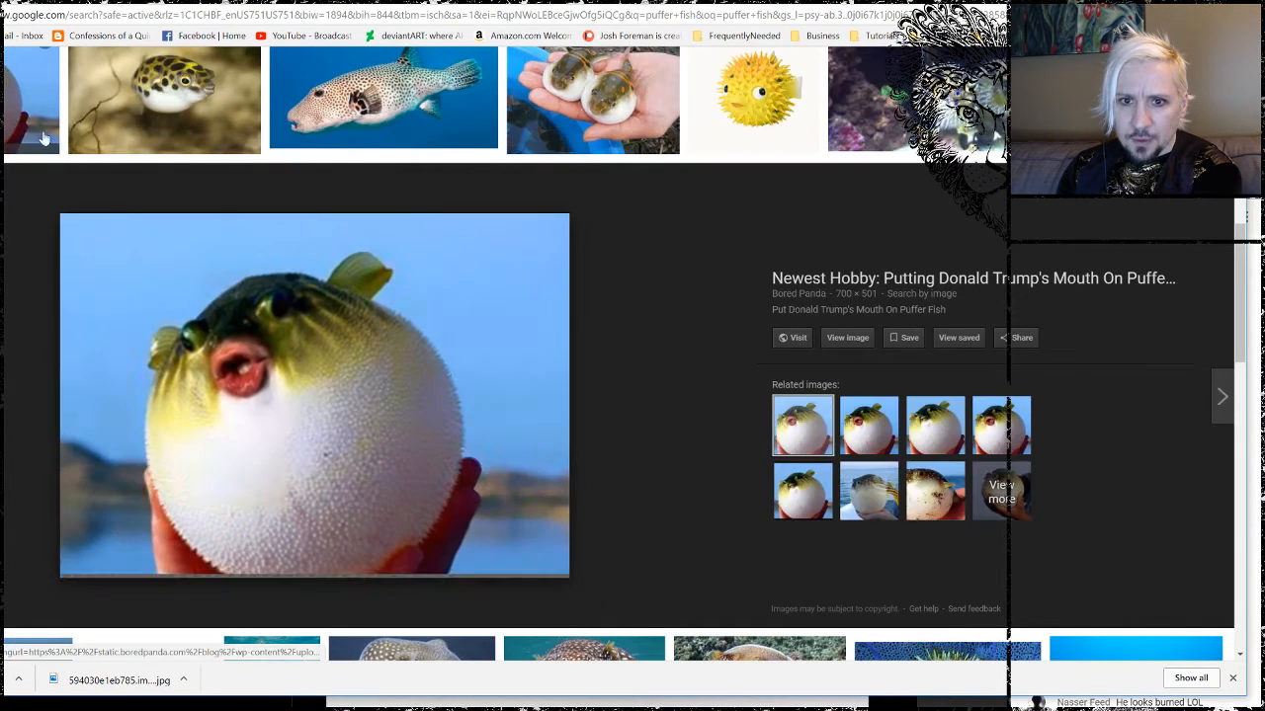
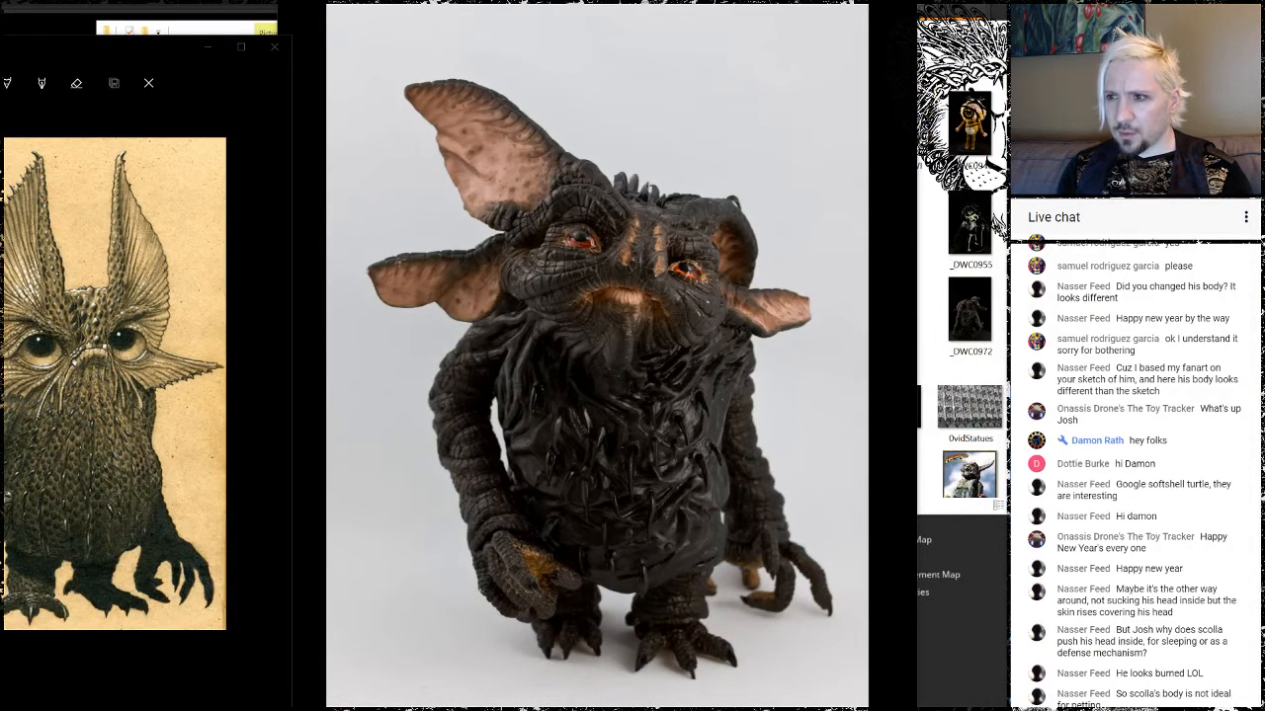
Close the sculpture photo, minimise the TfTScollaS drawing and return to the ZBrush sculpt with File Explorer moved out of the way.
{"action": "key", "text": "Escape"}
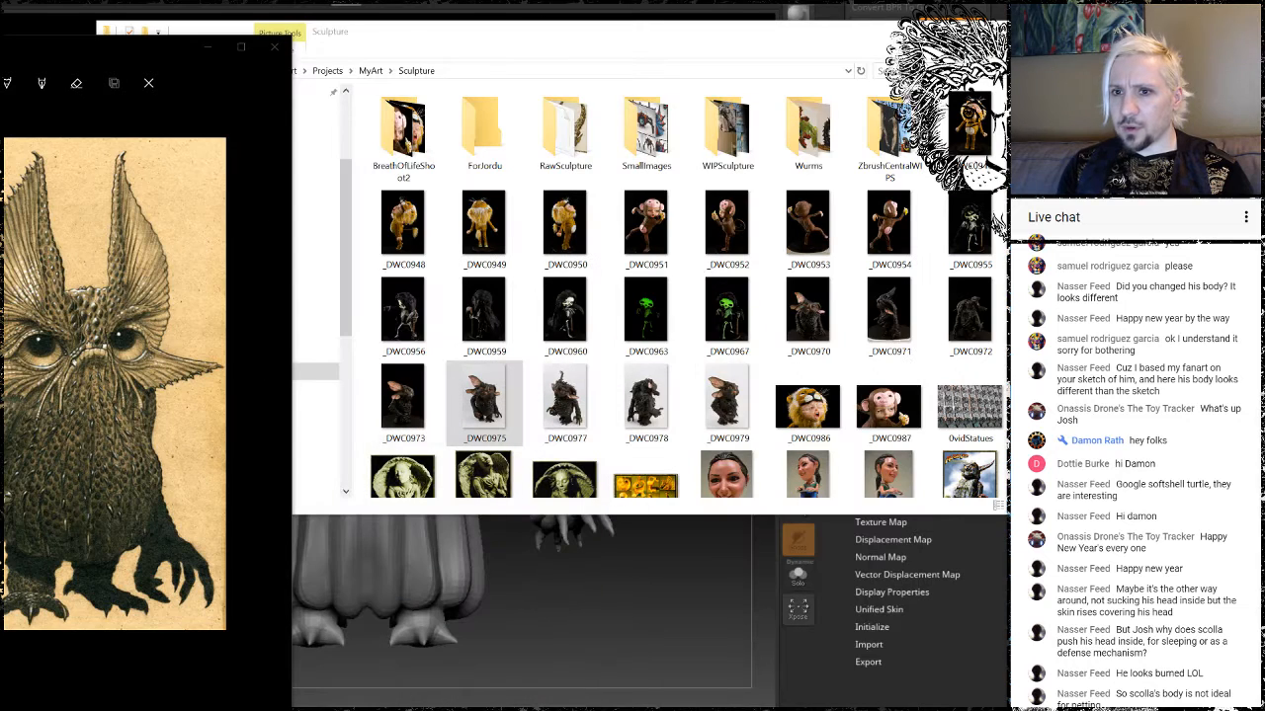
{"action": "left_click", "coordinate": [208, 50]}
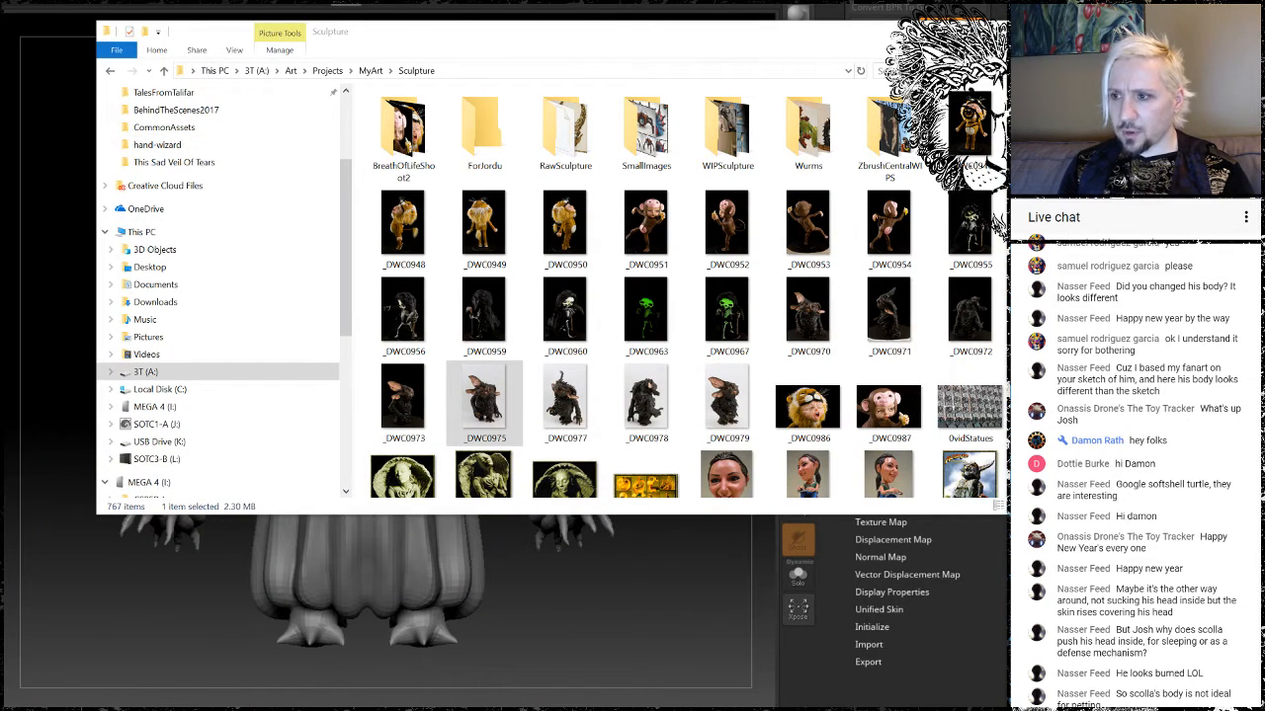
{"action": "key", "text": "alt+Tab"}
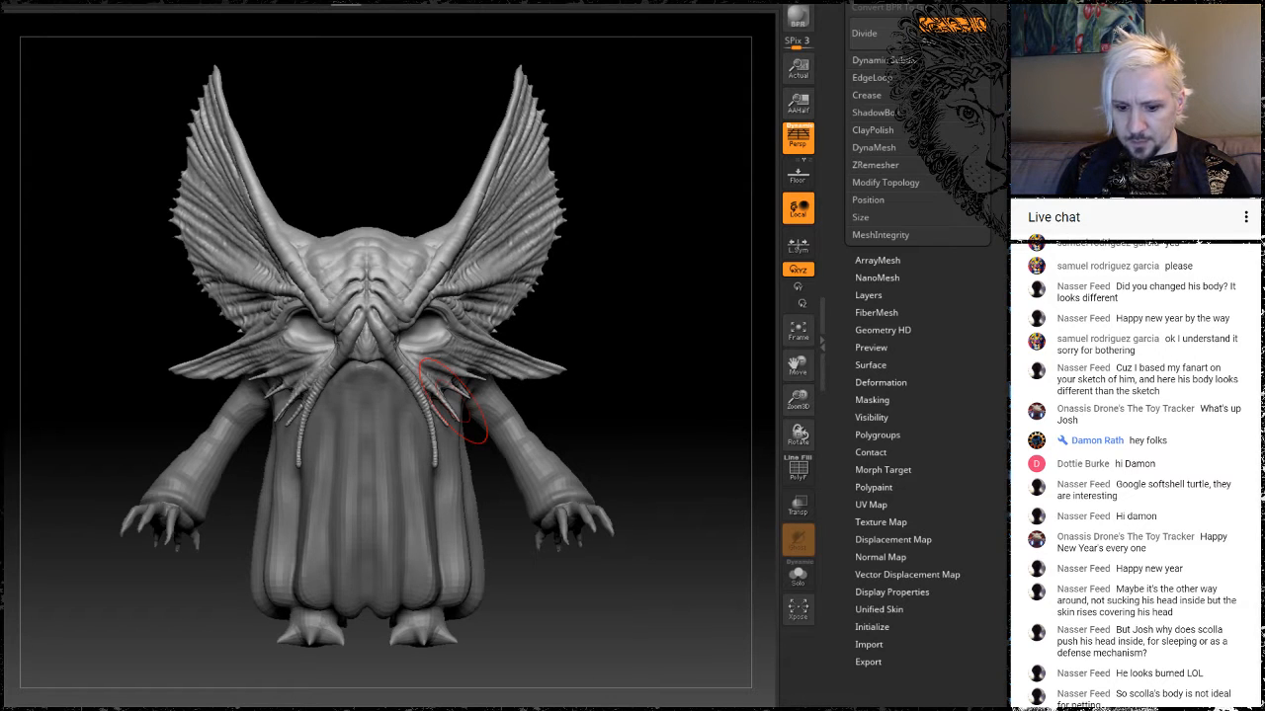
{"action": "key", "text": "alt+Tab"}
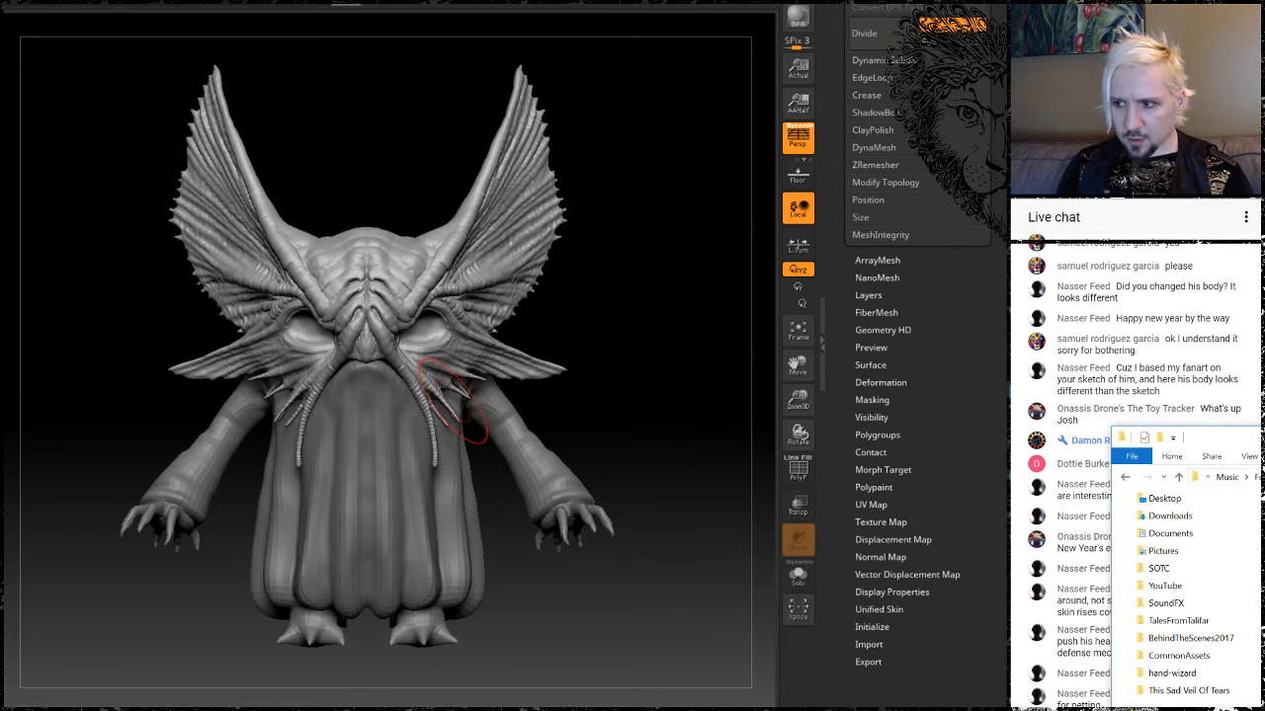
{"action": "left_click_drag", "start_coordinate": [1225, 438], "coordinate": [1264, 14]}
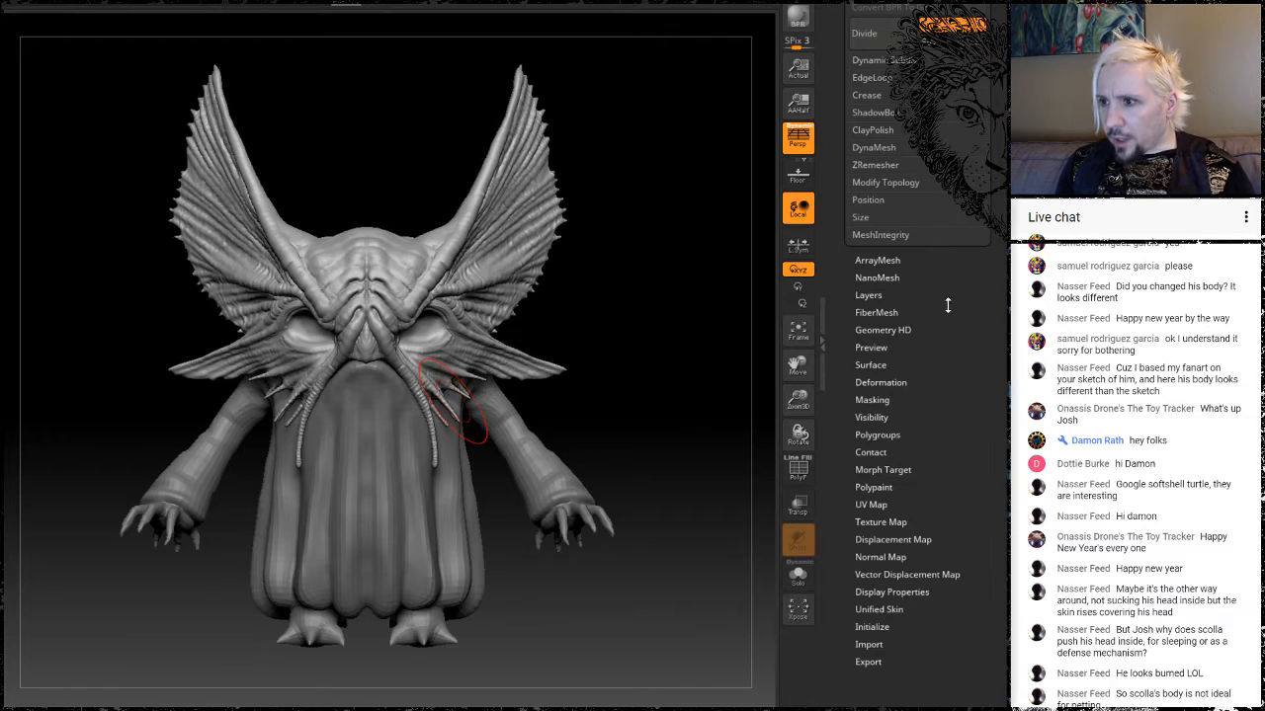
Raise the head subtool \Scolla2_1 to subdivision level 5 and show the Merged_PM3D_Sphere3D_2 eyes.
{"action": "left_click_drag", "start_coordinate": [948, 304], "coordinate": [953, 399]}
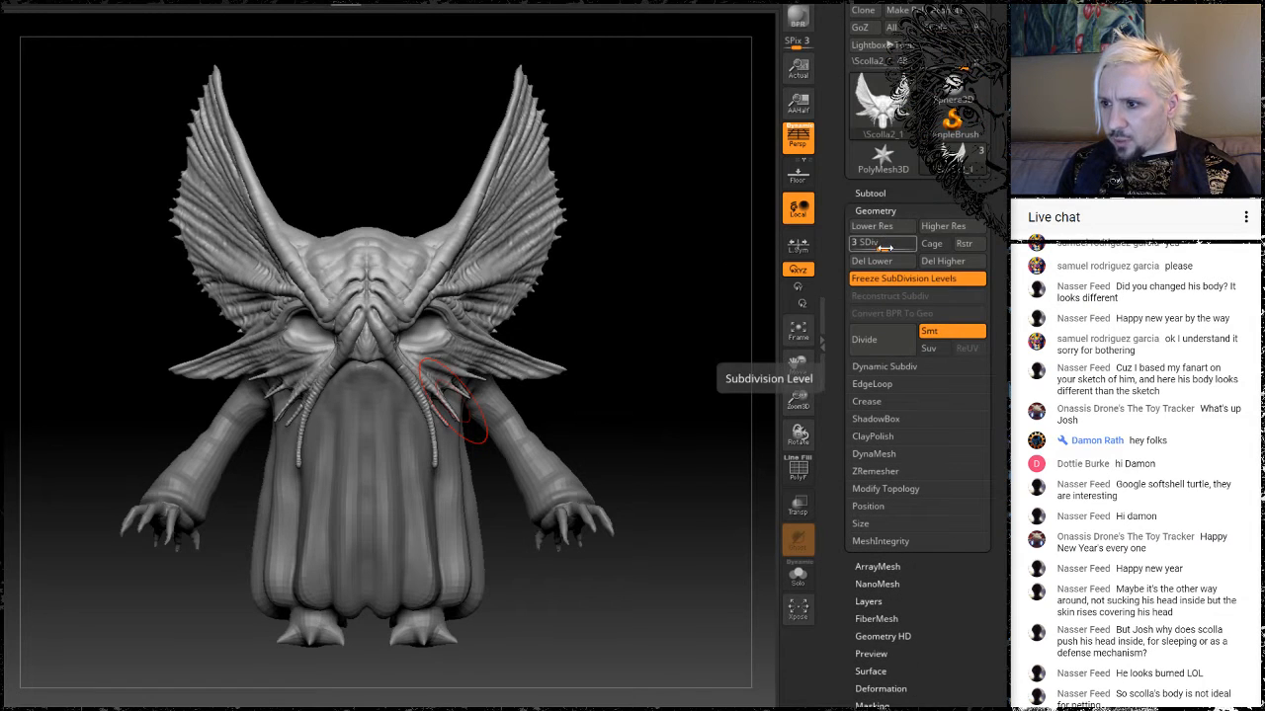
{"action": "left_click_drag", "start_coordinate": [882, 243], "coordinate": [906, 247]}
{"action": "left_click_drag", "start_coordinate": [865, 189], "coordinate": [883, 173]}
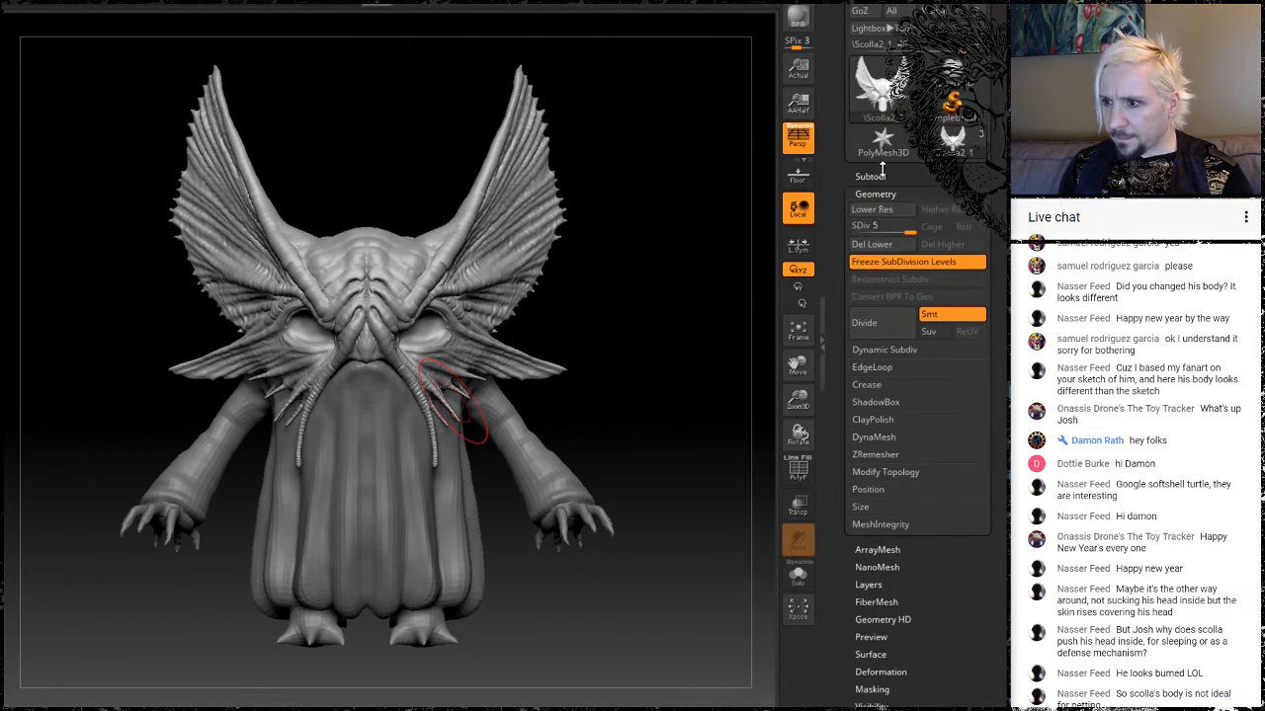
{"action": "left_click", "coordinate": [873, 176]}
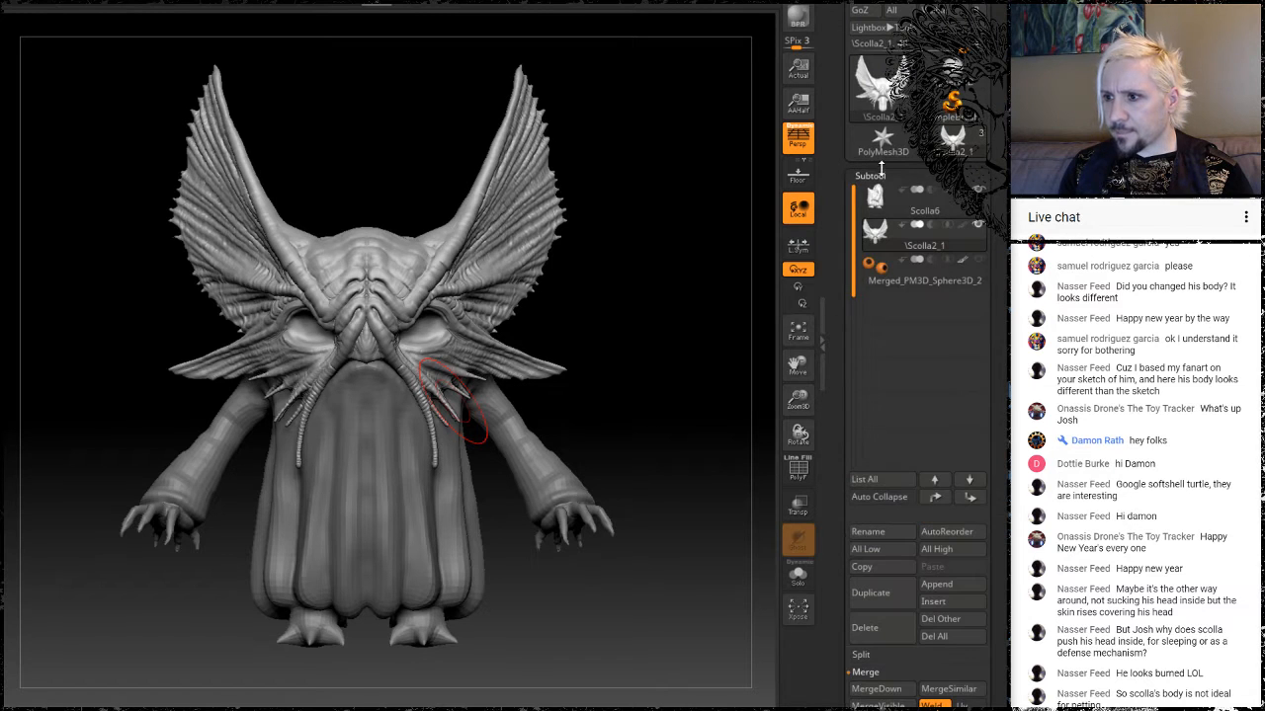
{"action": "left_click", "coordinate": [976, 267]}
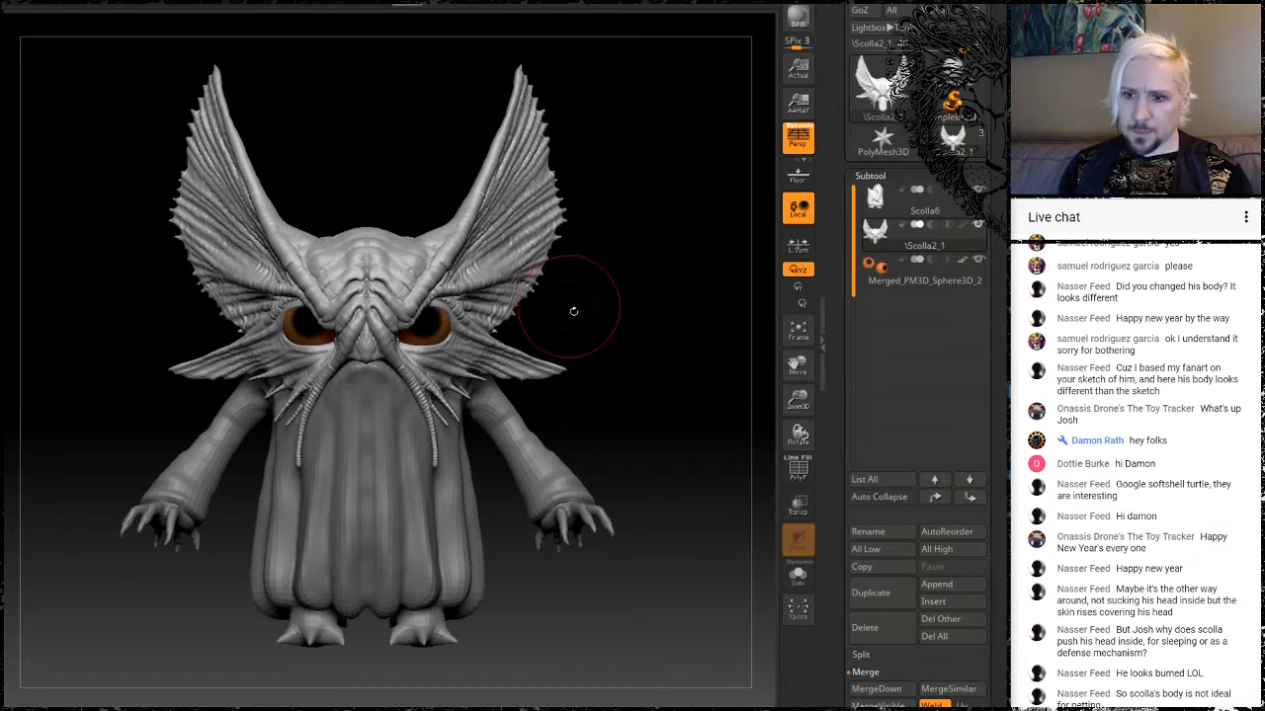
Make the body subtool Scolla6 active and open its Geometry settings.
{"action": "mouse_move", "coordinate": [647, 329]}
{"action": "left_mouse_down"}
{"action": "mouse_move", "coordinate": [640, 343]}
{"action": "mouse_move", "coordinate": [579, 322]}
{"action": "mouse_move", "coordinate": [652, 418]}
{"action": "mouse_move", "coordinate": [590, 376]}
{"action": "left_mouse_up"}
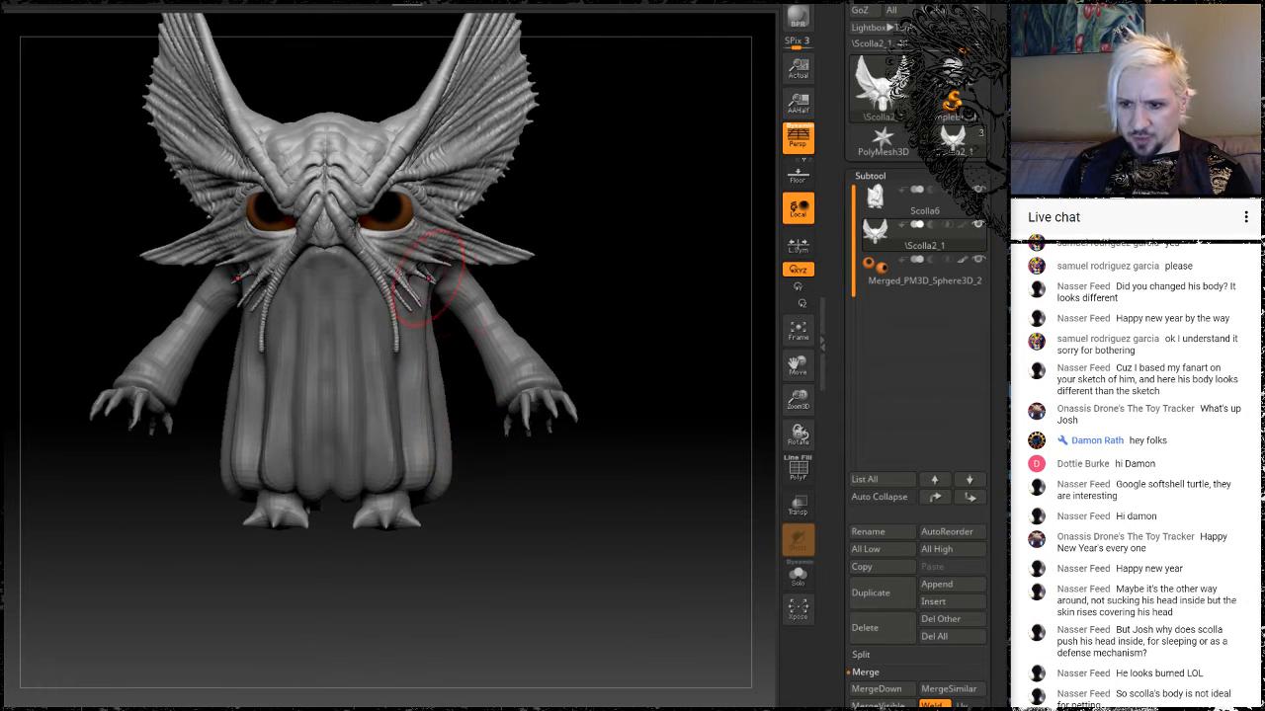
{"action": "mouse_move", "coordinate": [502, 483]}
{"action": "left_mouse_down"}
{"action": "mouse_move", "coordinate": [577, 482]}
{"action": "mouse_move", "coordinate": [487, 487]}
{"action": "left_mouse_up"}
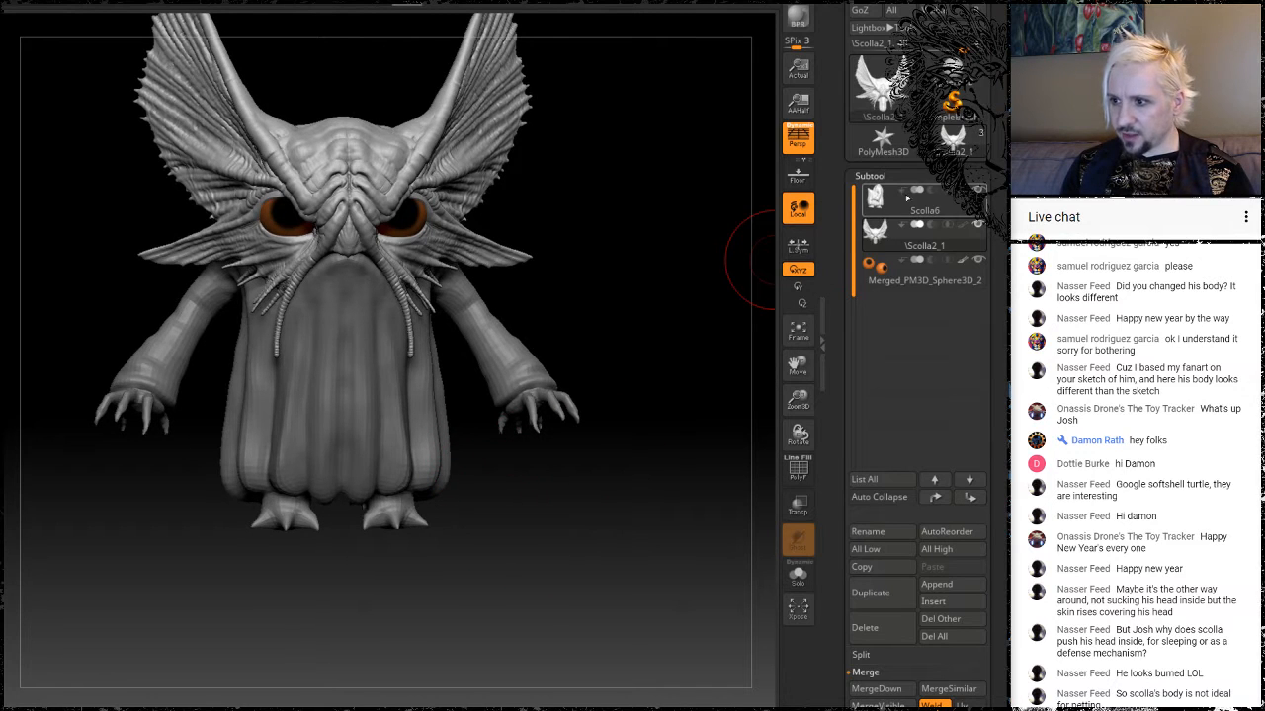
{"action": "left_click", "coordinate": [894, 205]}
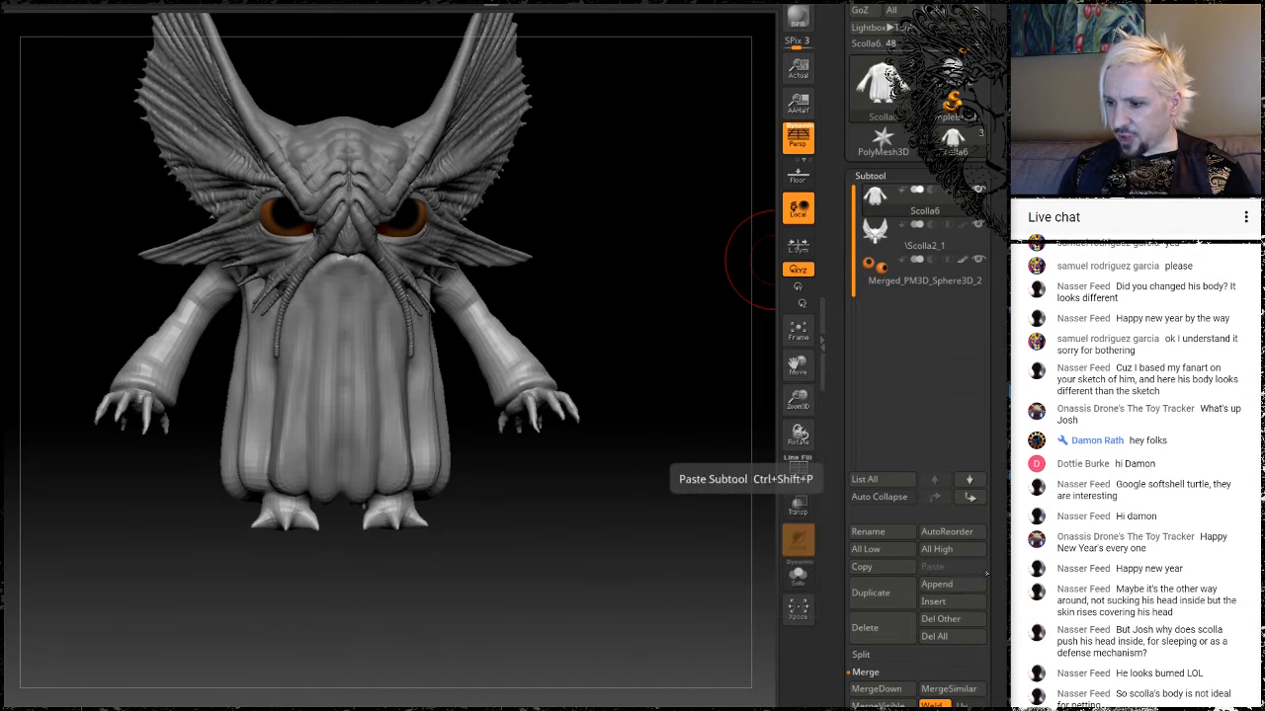
{"action": "left_click_drag", "start_coordinate": [997, 577], "coordinate": [976, 448]}
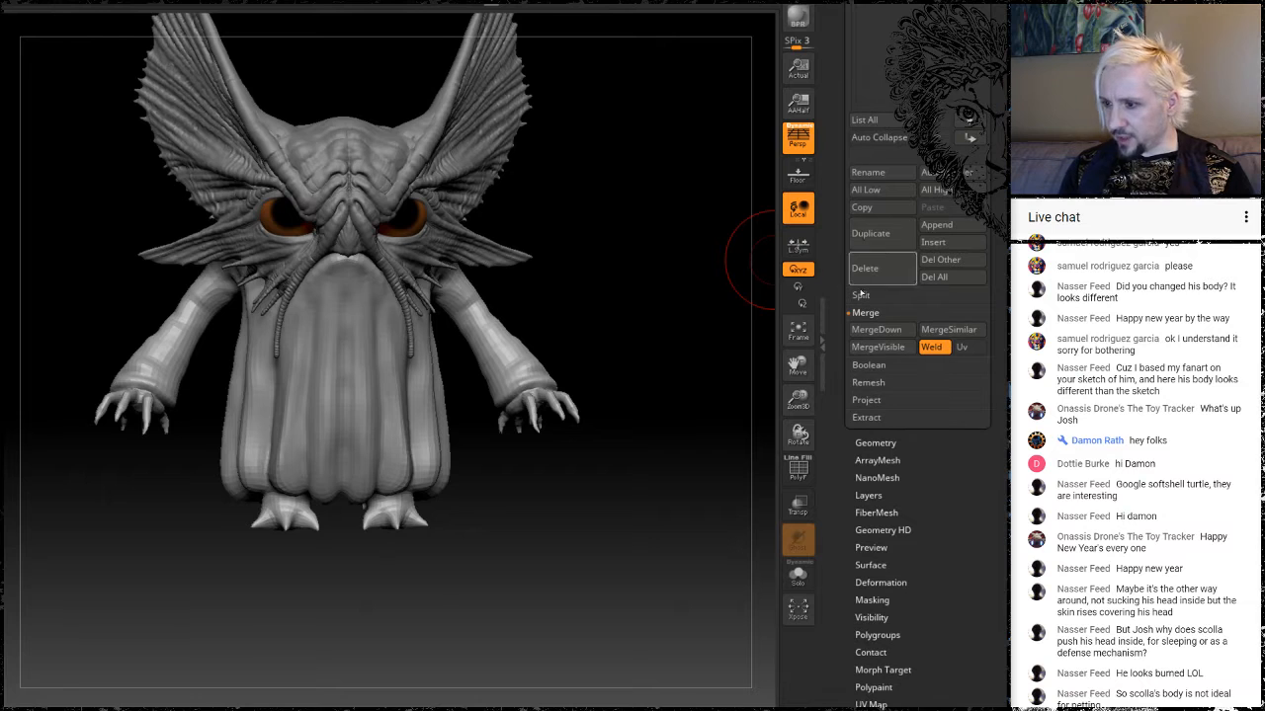
{"action": "left_click", "coordinate": [875, 443]}
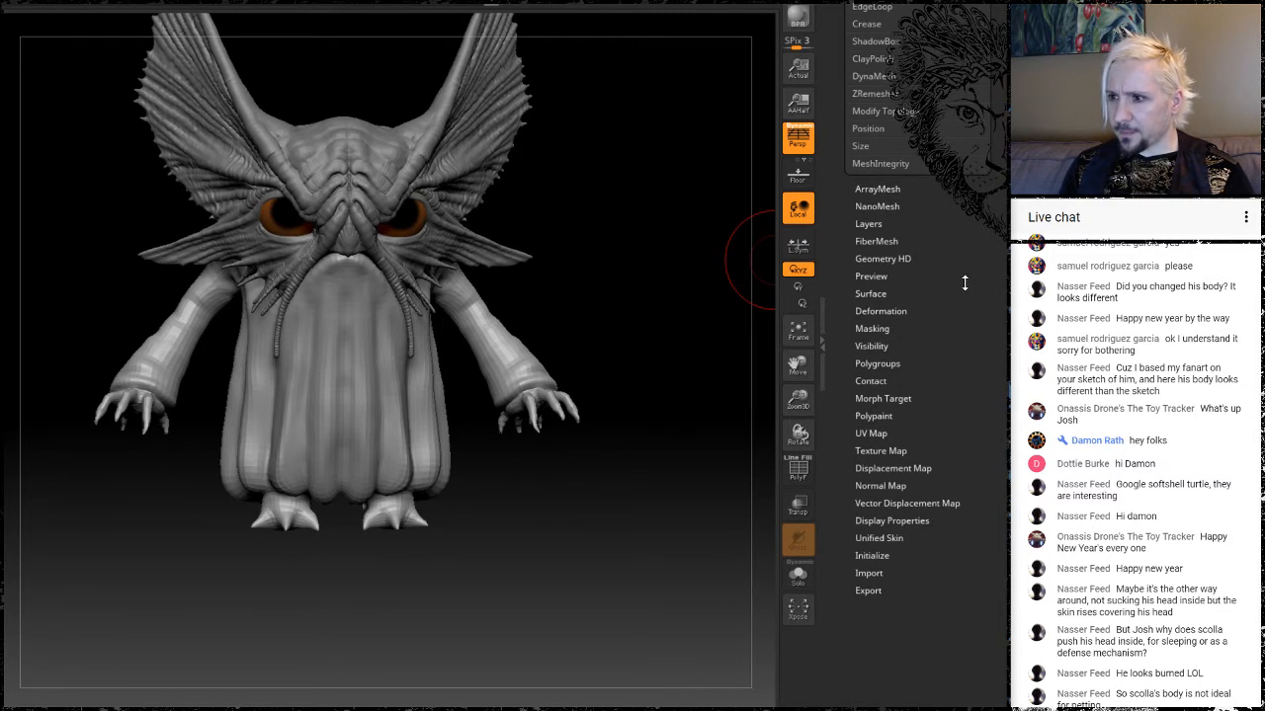
{"action": "left_click_drag", "start_coordinate": [964, 282], "coordinate": [968, 378]}
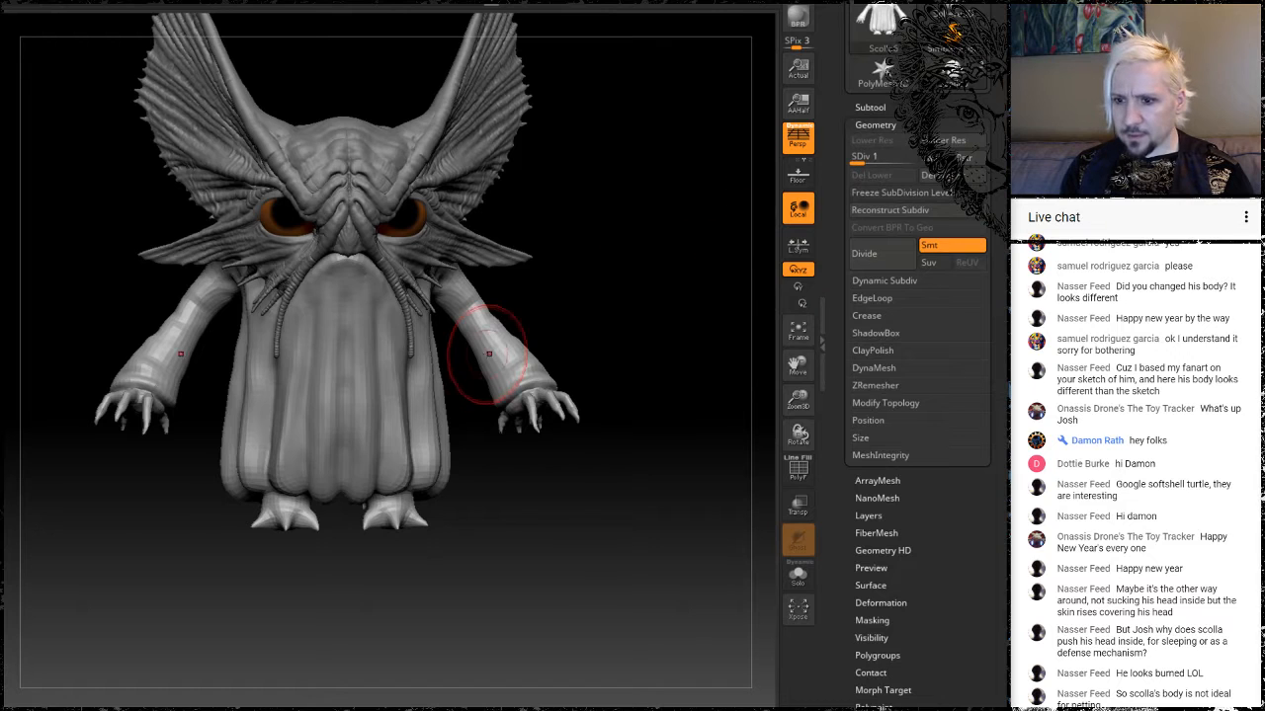
Try to swell the robed body into a very wide, round shape with a greatly enlarged Move brush.
{"action": "key", "text": "space"}
{"action": "mouse_move", "coordinate": [396, 423]}
{"action": "left_mouse_down"}
{"action": "mouse_move", "coordinate": [457, 427]}
{"action": "mouse_move", "coordinate": [457, 391]}
{"action": "mouse_move", "coordinate": [526, 397]}
{"action": "left_mouse_up"}
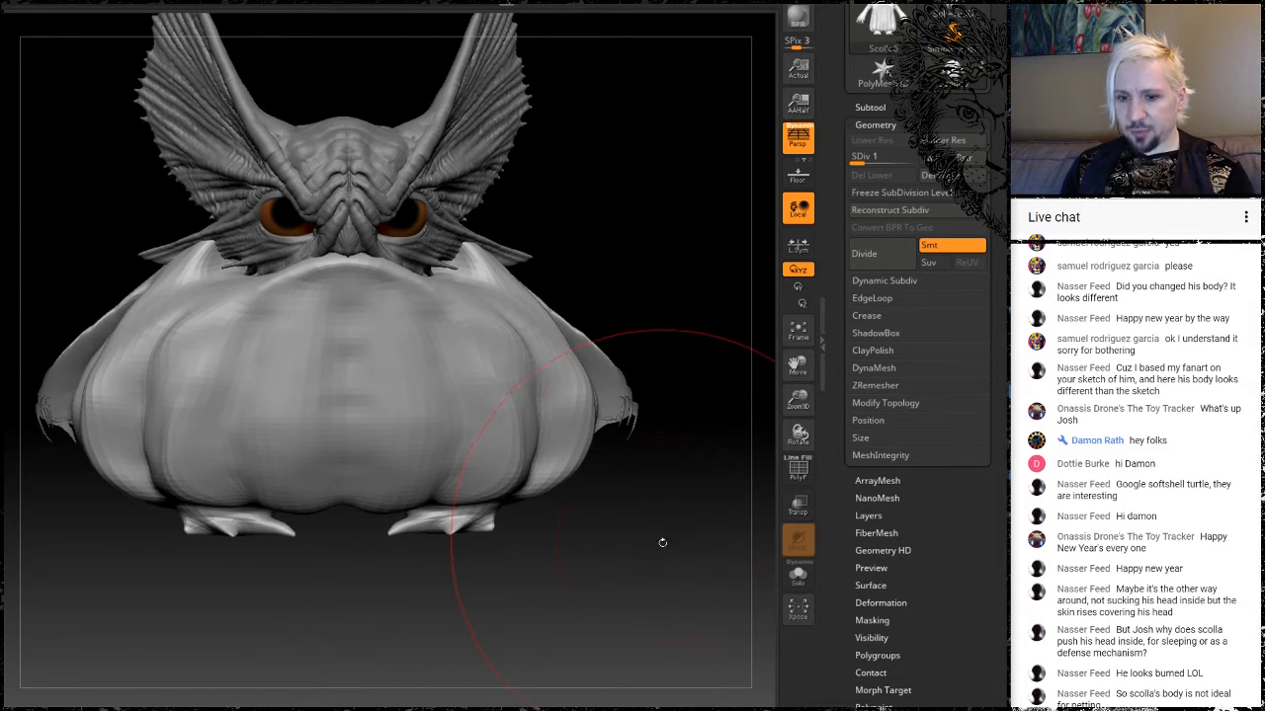
{"action": "mouse_move", "coordinate": [663, 553]}
{"action": "left_mouse_down"}
{"action": "mouse_move", "coordinate": [474, 559]}
{"action": "mouse_move", "coordinate": [597, 563]}
{"action": "mouse_move", "coordinate": [501, 565]}
{"action": "mouse_move", "coordinate": [624, 542]}
{"action": "mouse_move", "coordinate": [518, 545]}
{"action": "mouse_move", "coordinate": [700, 517]}
{"action": "mouse_move", "coordinate": [614, 560]}
{"action": "left_mouse_up"}
{"action": "mouse_move", "coordinate": [612, 607]}
{"action": "left_mouse_down"}
{"action": "mouse_move", "coordinate": [585, 604]}
{"action": "mouse_move", "coordinate": [613, 599]}
{"action": "left_mouse_up"}
{"action": "left_click_drag", "start_coordinate": [304, 614], "coordinate": [466, 603]}
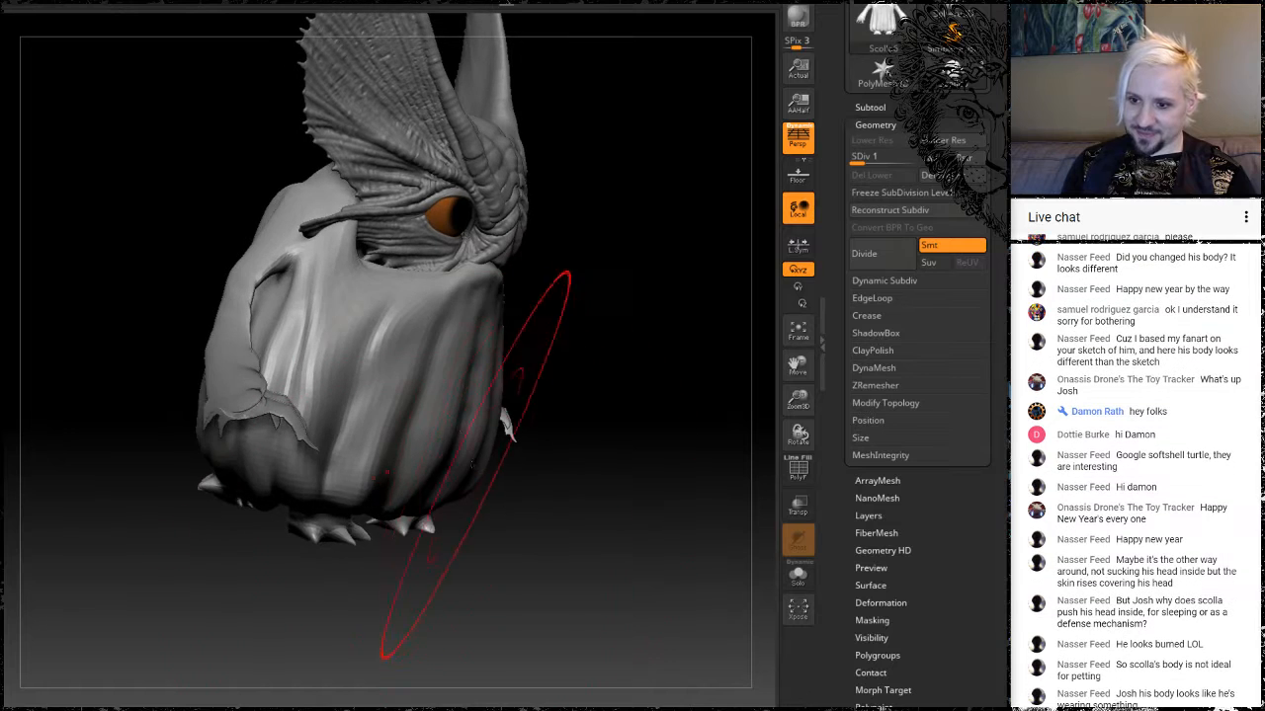
{"action": "mouse_move", "coordinate": [555, 464]}
{"action": "left_mouse_down"}
{"action": "mouse_move", "coordinate": [741, 515]}
{"action": "mouse_move", "coordinate": [703, 464]}
{"action": "left_mouse_up"}
{"action": "left_click_drag", "start_coordinate": [702, 380], "coordinate": [624, 356]}
Undo the swelling of the robed body and return to a front view of the whole creature.
{"action": "key", "text": "ctrl+z"}
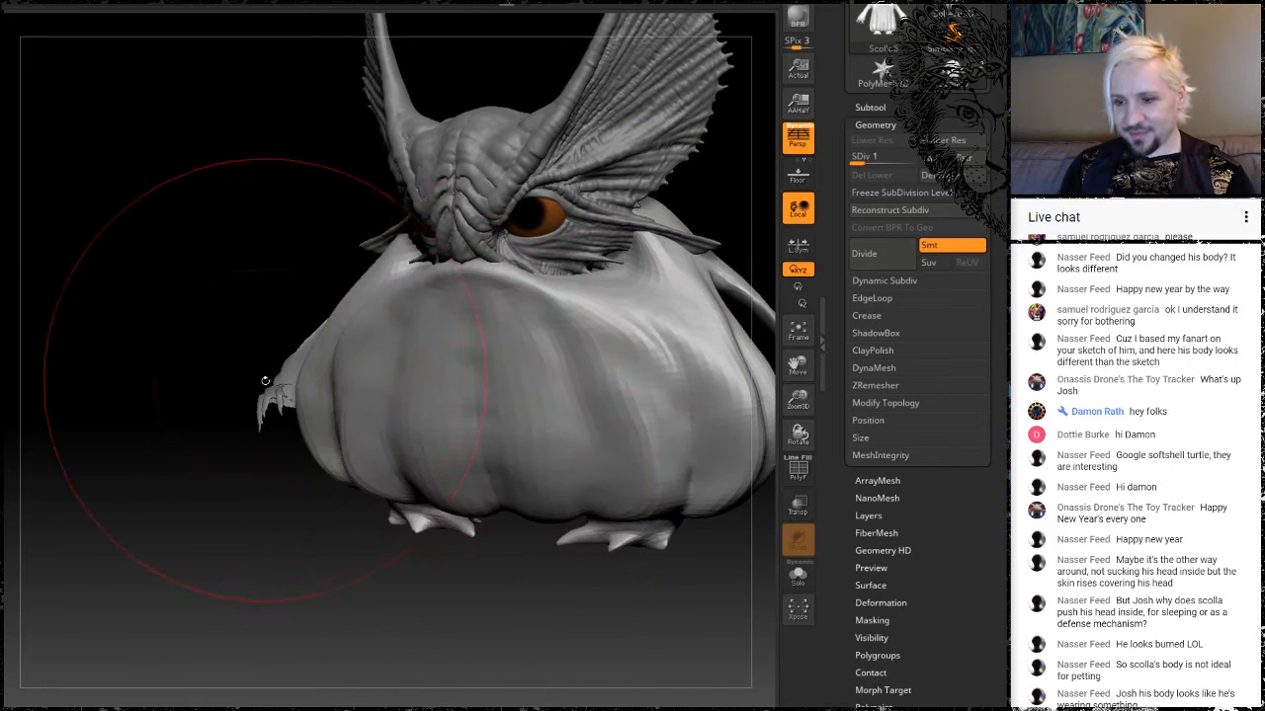
{"action": "key", "text": "ctrl+z"}
{"action": "left_click_drag", "start_coordinate": [230, 339], "coordinate": [281, 425]}
{"action": "left_click_drag", "start_coordinate": [271, 559], "coordinate": [353, 480], "text": "alt"}
{"action": "left_click_drag", "start_coordinate": [395, 519], "coordinate": [299, 515]}
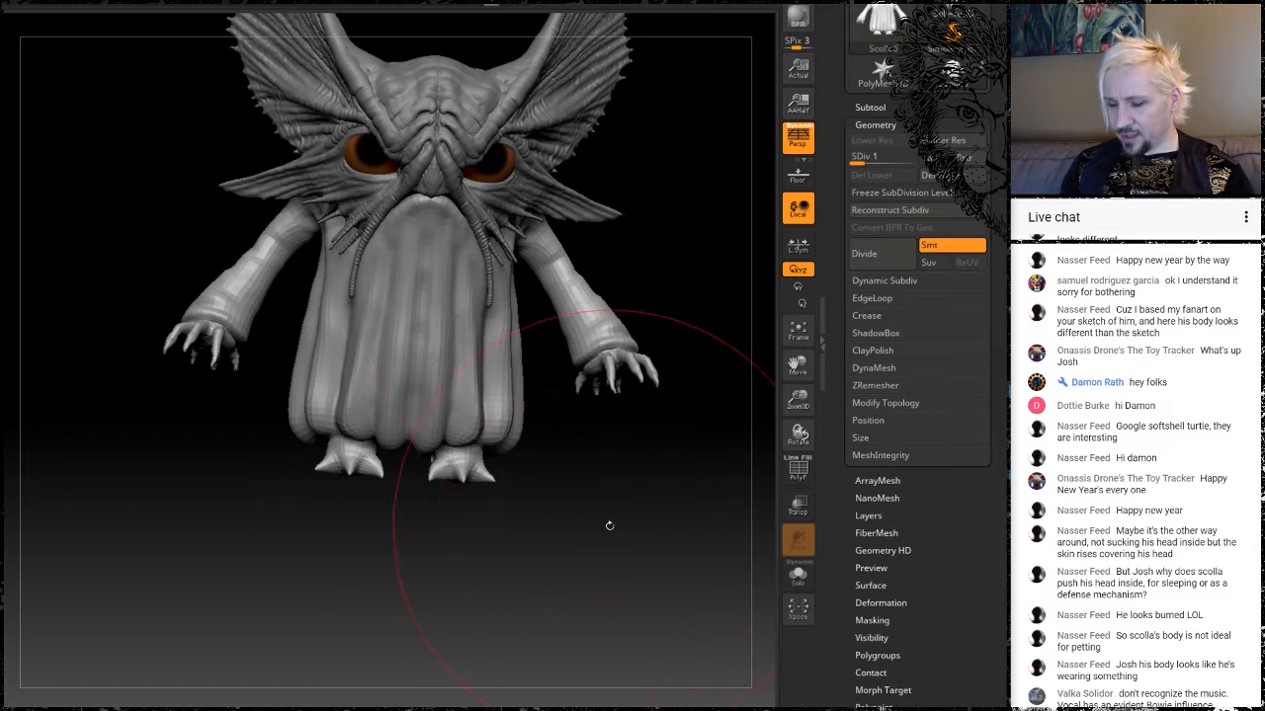
Set the Move brush's draw size to about 585 and its focal shift to about -50.
{"action": "key", "text": "space"}
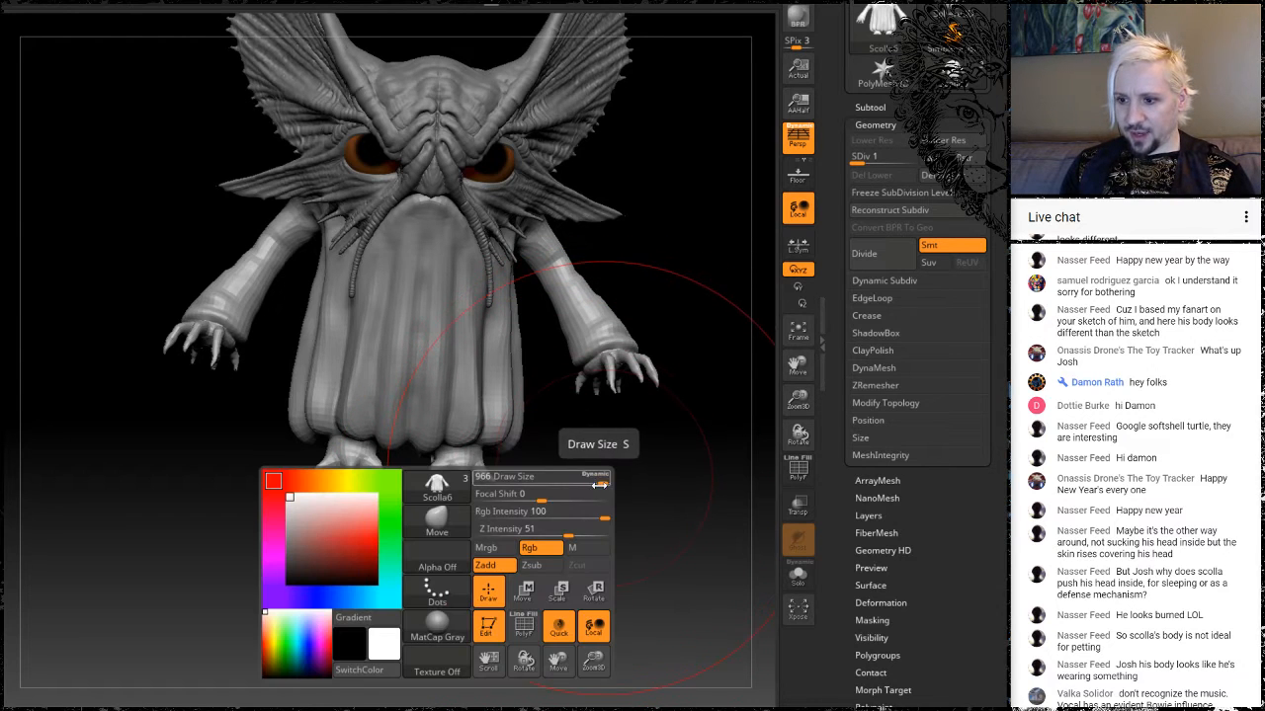
{"action": "mouse_move", "coordinate": [599, 479]}
{"action": "left_mouse_down"}
{"action": "mouse_move", "coordinate": [556, 480]}
{"action": "mouse_move", "coordinate": [595, 468]}
{"action": "mouse_move", "coordinate": [597, 483]}
{"action": "mouse_move", "coordinate": [627, 481]}
{"action": "mouse_move", "coordinate": [602, 490]}
{"action": "mouse_move", "coordinate": [653, 467]}
{"action": "left_mouse_up"}
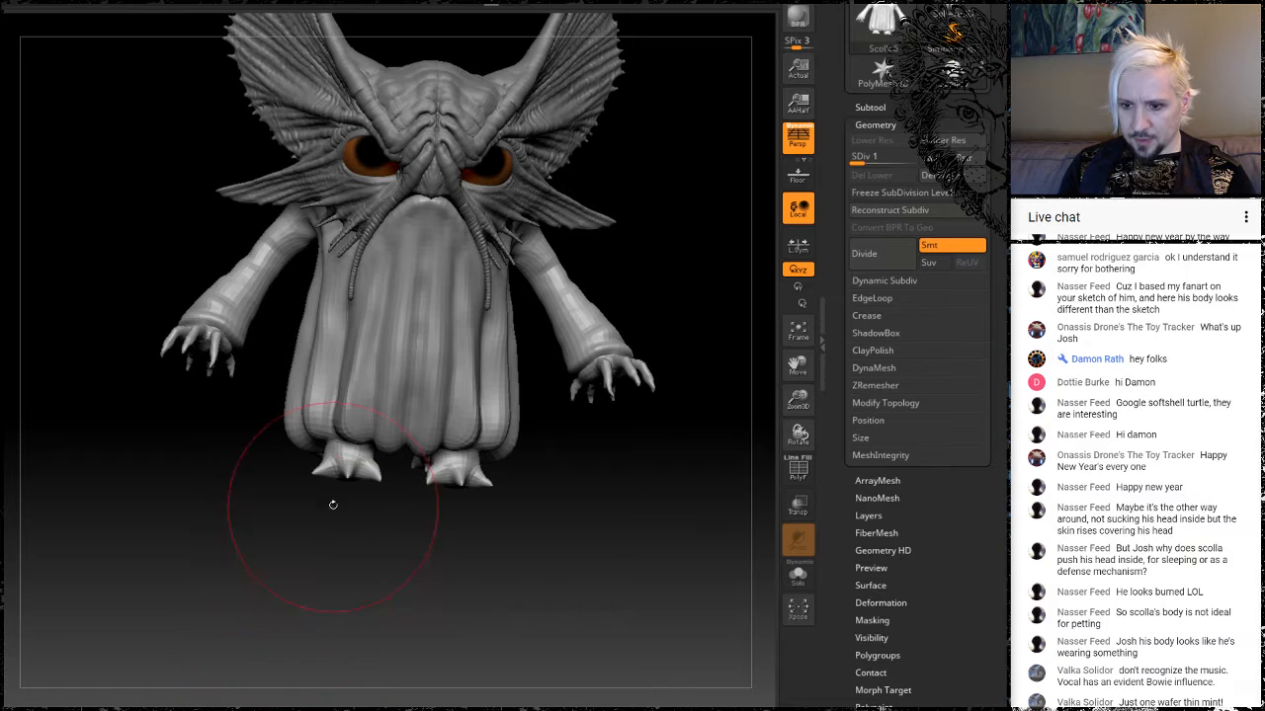
{"action": "left_click_drag", "start_coordinate": [243, 520], "coordinate": [265, 370]}
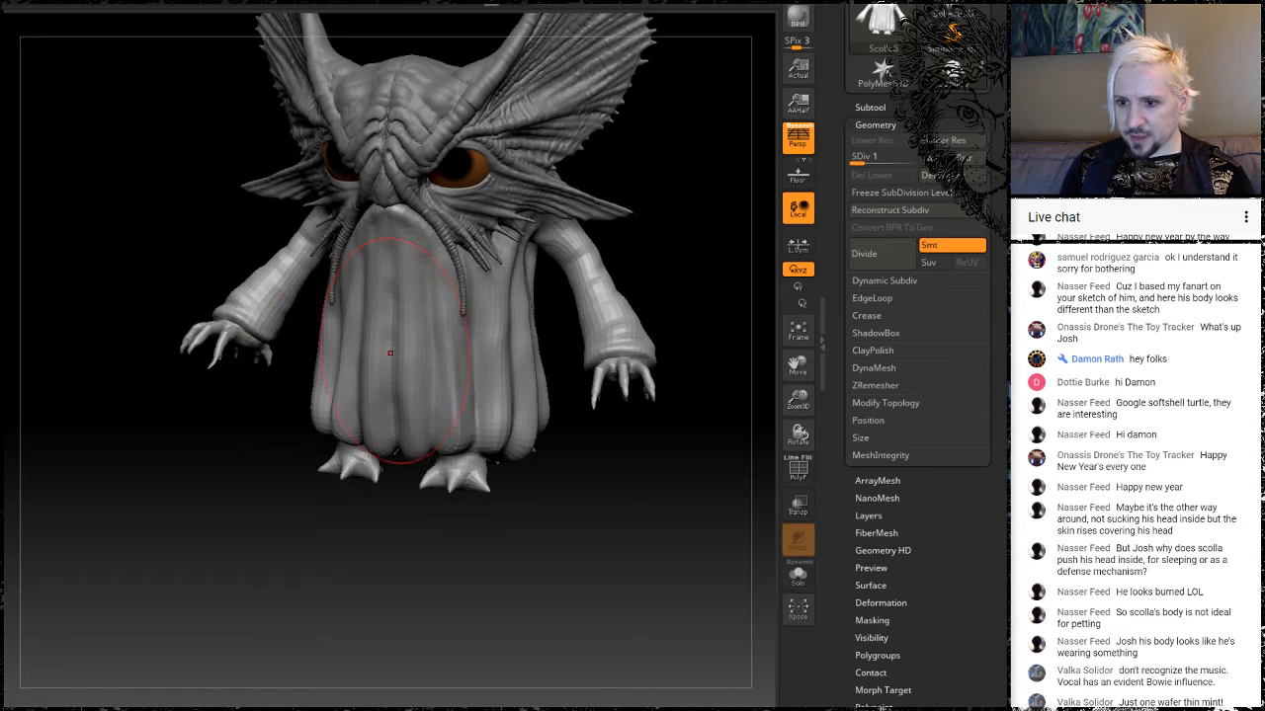
{"action": "key", "text": "space"}
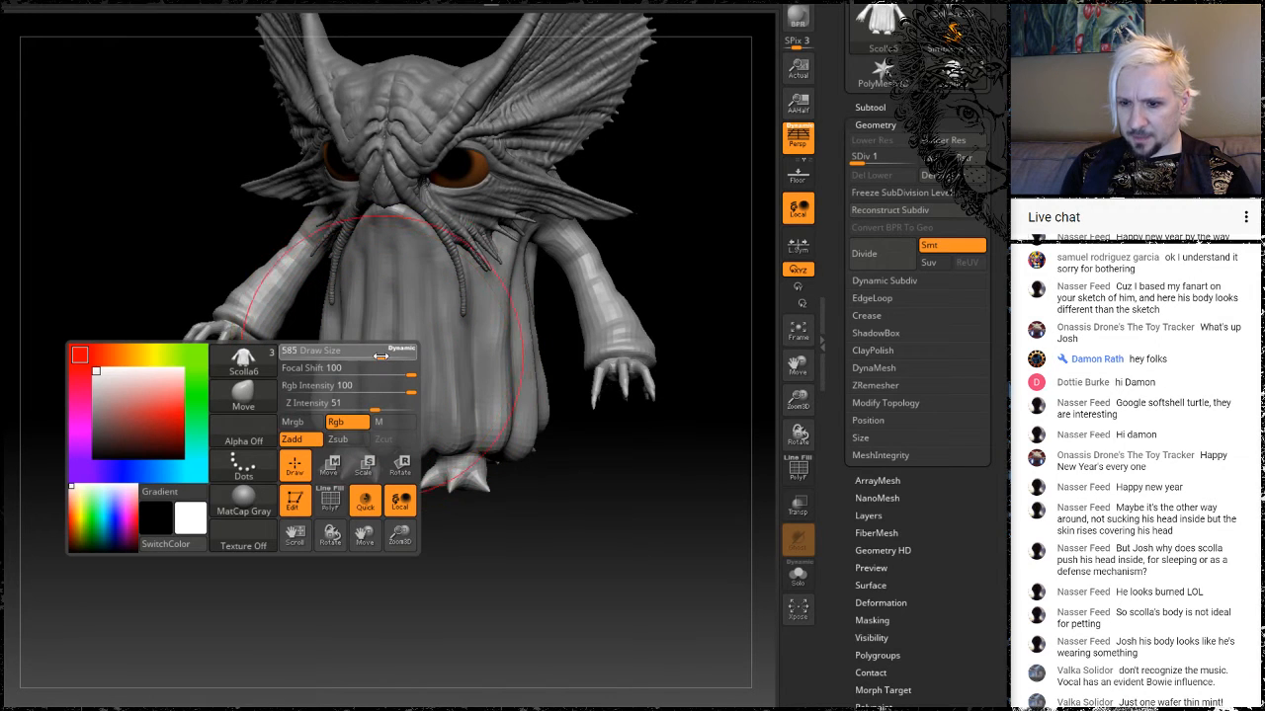
{"action": "left_click", "coordinate": [316, 369]}
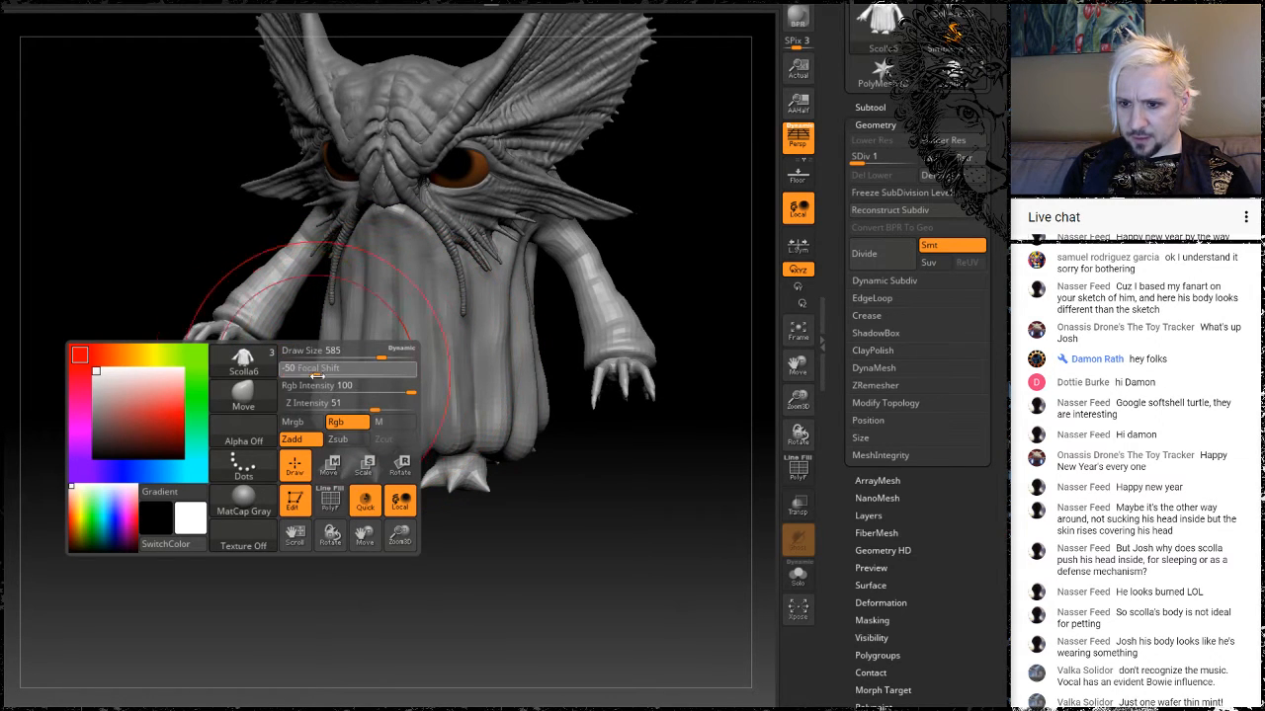
{"action": "mouse_move", "coordinate": [316, 376]}
{"action": "left_mouse_down"}
{"action": "mouse_move", "coordinate": [362, 371]}
{"action": "mouse_move", "coordinate": [305, 353]}
{"action": "left_mouse_up"}
Push the robe's profile into a fuller, rounder belly with the Move brush, working from the side.
{"action": "mouse_move", "coordinate": [254, 550]}
{"action": "left_mouse_down"}
{"action": "mouse_move", "coordinate": [287, 550]}
{"action": "mouse_move", "coordinate": [274, 545]}
{"action": "mouse_move", "coordinate": [325, 580]}
{"action": "mouse_move", "coordinate": [310, 564]}
{"action": "mouse_move", "coordinate": [388, 572]}
{"action": "left_mouse_up"}
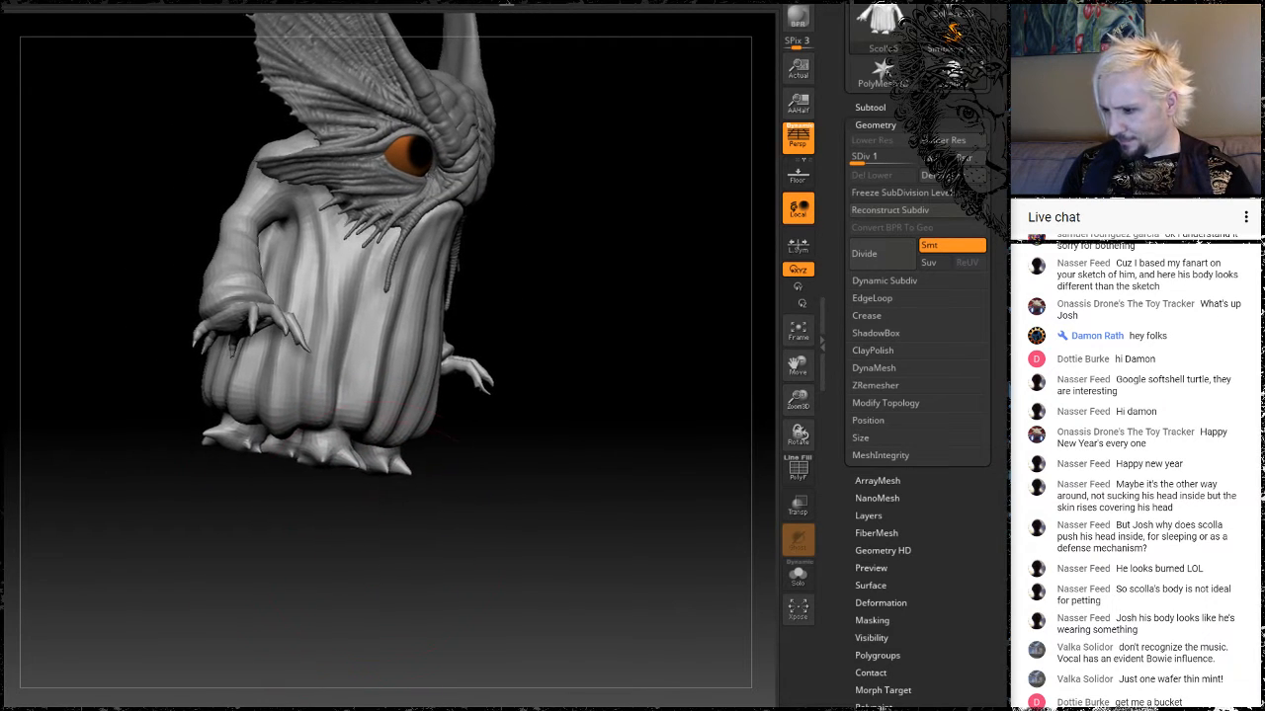
{"action": "left_click_drag", "start_coordinate": [300, 541], "coordinate": [364, 541]}
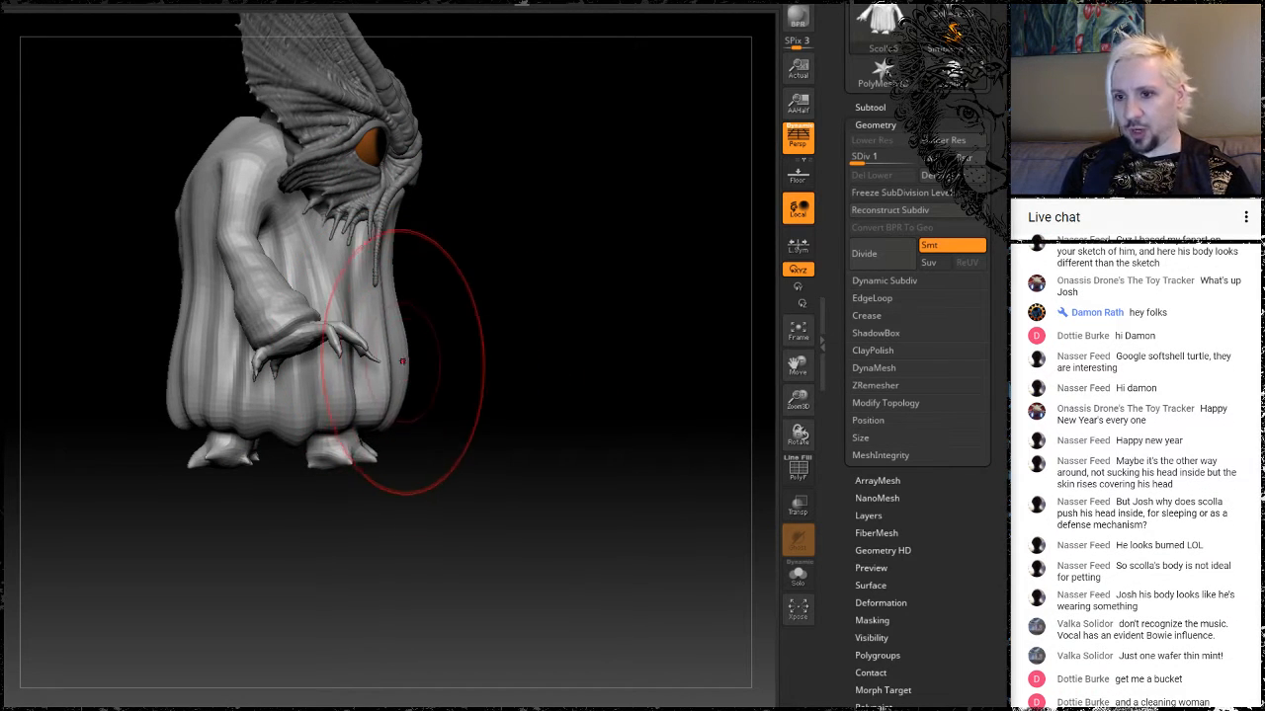
{"action": "mouse_move", "coordinate": [522, 338]}
{"action": "left_mouse_down"}
{"action": "mouse_move", "coordinate": [515, 369]}
{"action": "mouse_move", "coordinate": [528, 345]}
{"action": "mouse_move", "coordinate": [557, 353]}
{"action": "mouse_move", "coordinate": [531, 358]}
{"action": "mouse_move", "coordinate": [573, 341]}
{"action": "mouse_move", "coordinate": [611, 300]}
{"action": "left_mouse_up"}
{"action": "mouse_move", "coordinate": [604, 198]}
{"action": "left_mouse_down", "text": "alt"}
{"action": "mouse_move", "coordinate": [595, 323]}
{"action": "mouse_move", "coordinate": [554, 312]}
{"action": "left_mouse_up", "text": "alt"}
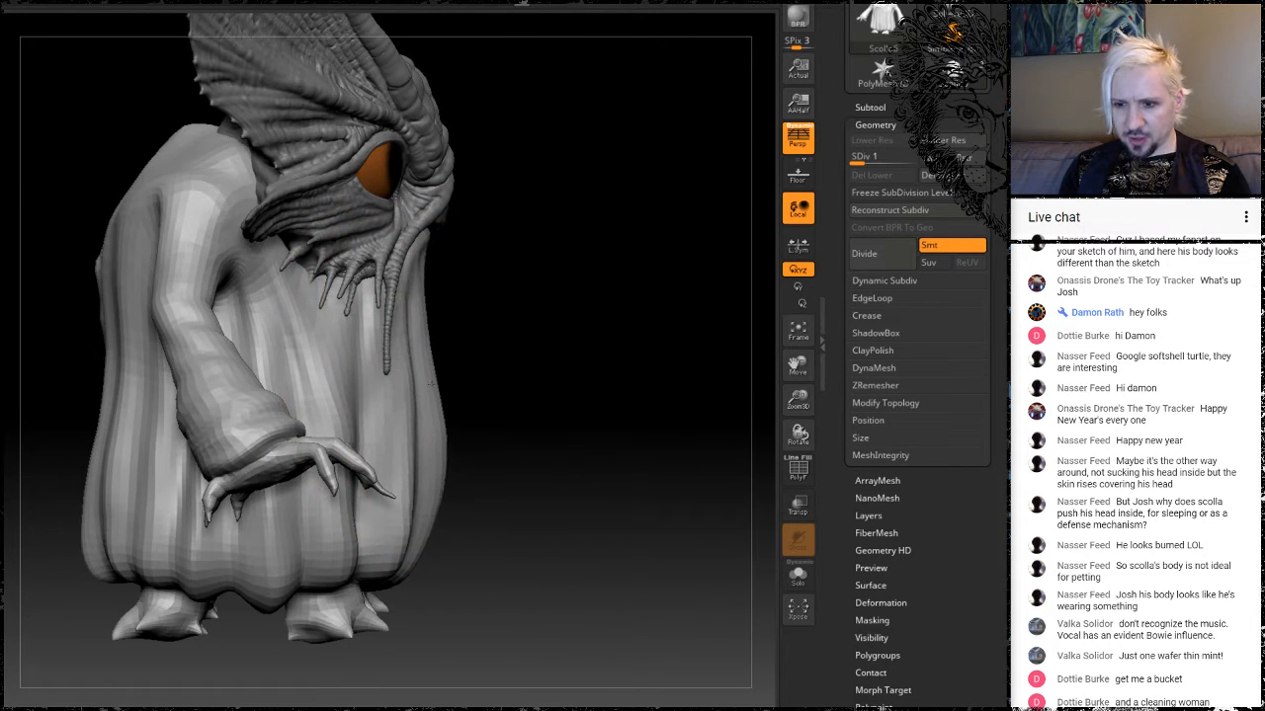
{"action": "mouse_move", "coordinate": [585, 467]}
{"action": "left_mouse_down", "text": "alt"}
{"action": "mouse_move", "coordinate": [585, 409]}
{"action": "mouse_move", "coordinate": [559, 429]}
{"action": "mouse_move", "coordinate": [432, 415]}
{"action": "mouse_move", "coordinate": [519, 413]}
{"action": "mouse_move", "coordinate": [669, 593]}
{"action": "mouse_move", "coordinate": [661, 516]}
{"action": "mouse_move", "coordinate": [524, 514]}
{"action": "mouse_move", "coordinate": [544, 499]}
{"action": "mouse_move", "coordinate": [474, 498]}
{"action": "mouse_move", "coordinate": [555, 494]}
{"action": "mouse_move", "coordinate": [552, 614]}
{"action": "left_mouse_up", "text": "alt"}
{"action": "left_click_drag", "start_coordinate": [695, 255], "coordinate": [635, 251]}
Mask both arms and clean up the mask edge on the robe beside the arm with a smaller brush.
{"action": "left_click_drag", "start_coordinate": [601, 304], "coordinate": [668, 408], "text": "ctrl"}
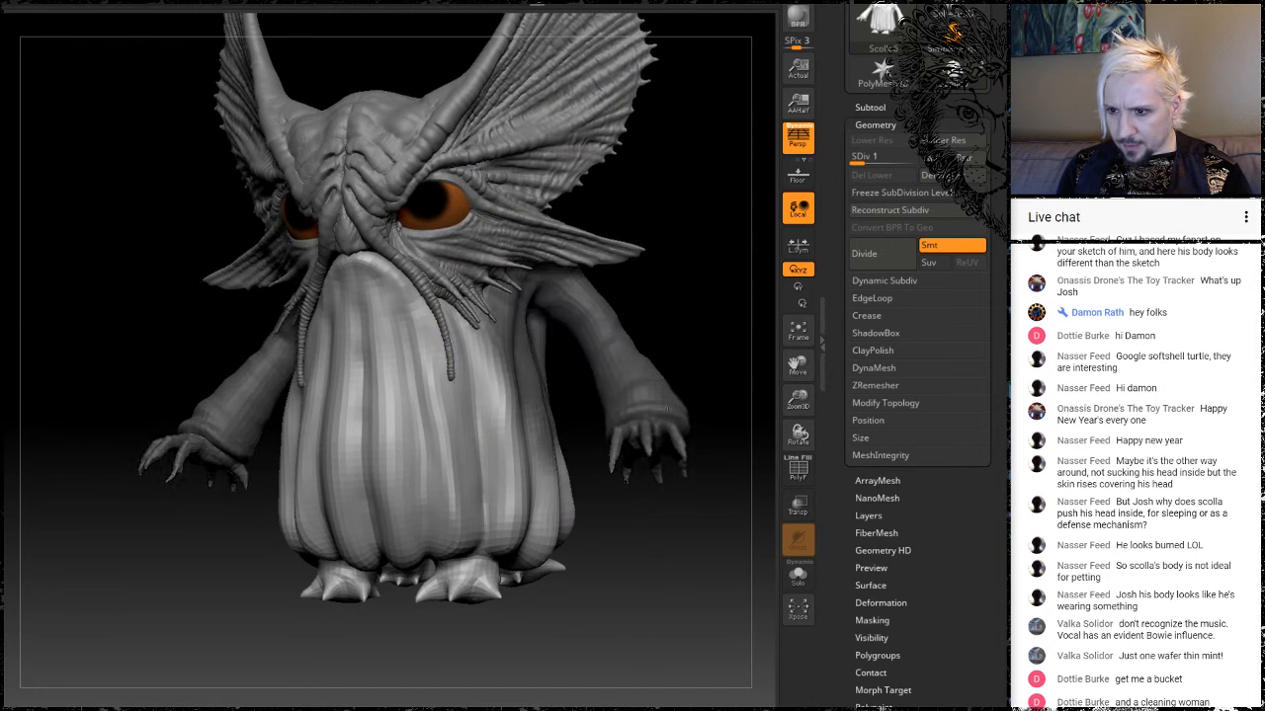
{"action": "left_click_drag", "start_coordinate": [672, 290], "coordinate": [606, 291]}
{"action": "left_click_drag", "start_coordinate": [288, 367], "coordinate": [437, 418]}
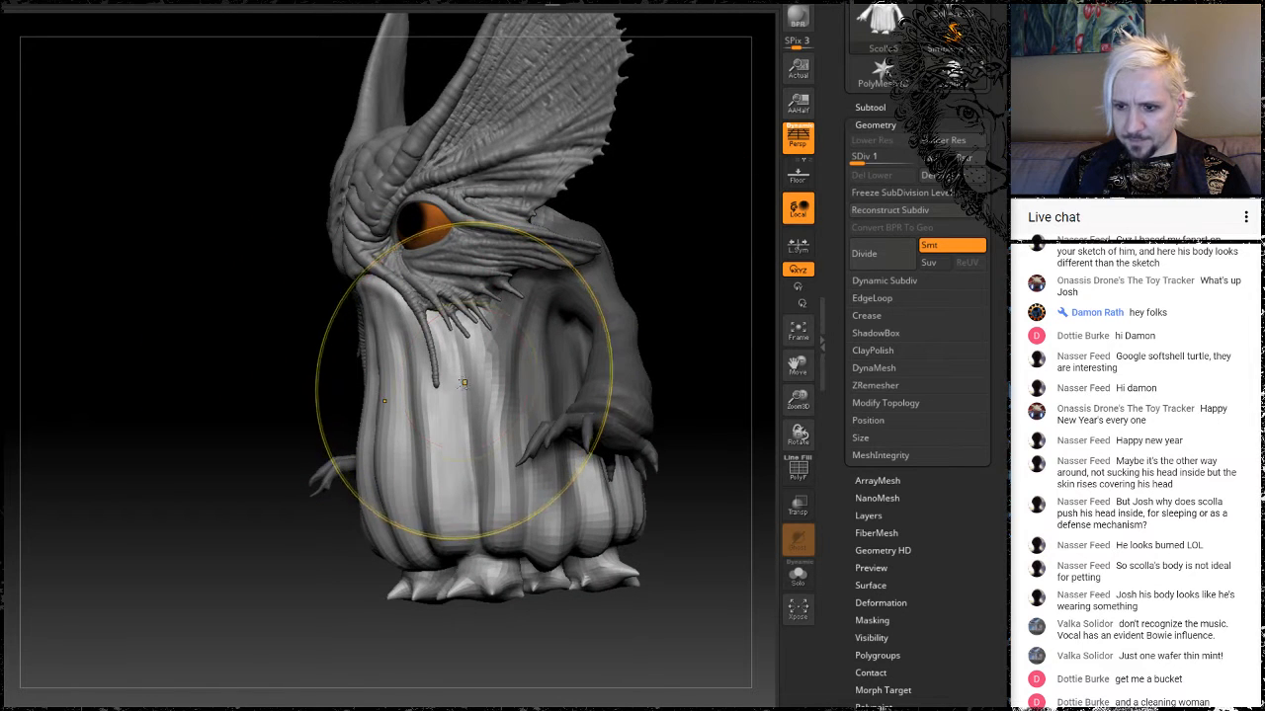
{"action": "key", "text": "space"}
{"action": "left_click_drag", "start_coordinate": [403, 396], "coordinate": [364, 391]}
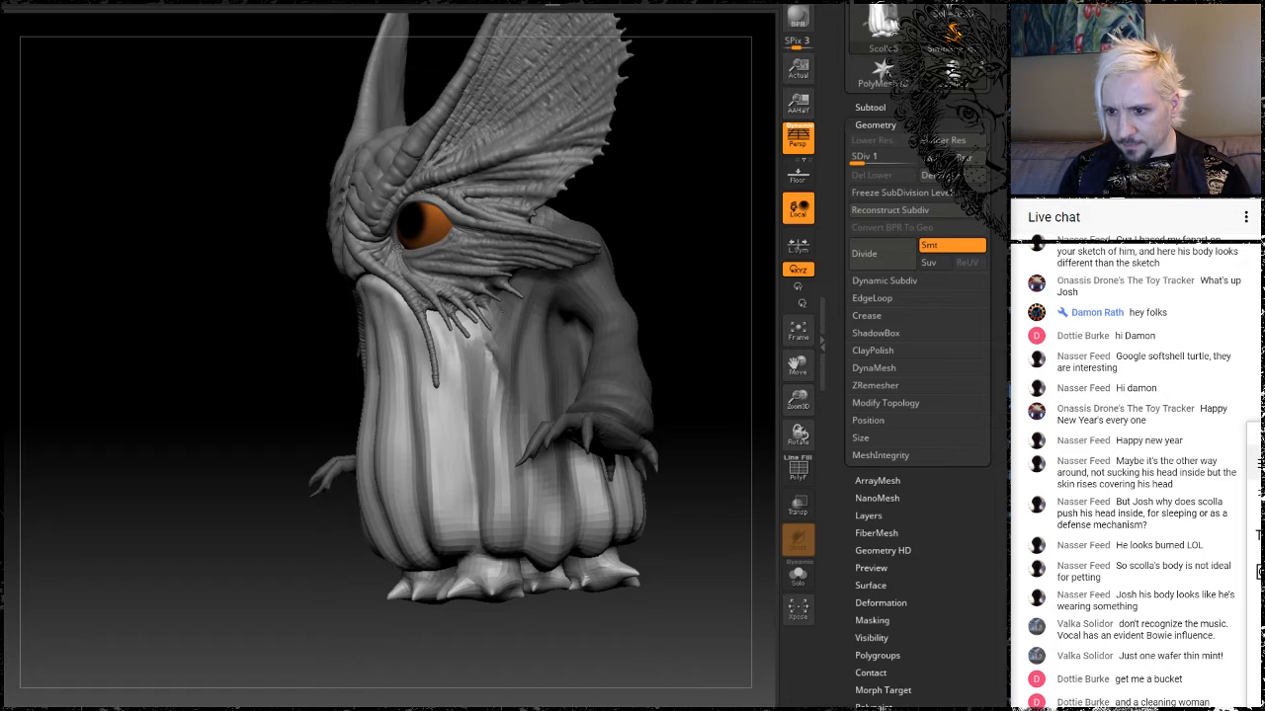
{"action": "mouse_move", "coordinate": [504, 392]}
{"action": "left_mouse_down", "text": "shift"}
{"action": "mouse_move", "coordinate": [503, 339]}
{"action": "mouse_move", "coordinate": [523, 423]}
{"action": "mouse_move", "coordinate": [536, 375]}
{"action": "mouse_move", "coordinate": [489, 364]}
{"action": "mouse_move", "coordinate": [502, 296]}
{"action": "left_mouse_up", "text": "shift"}
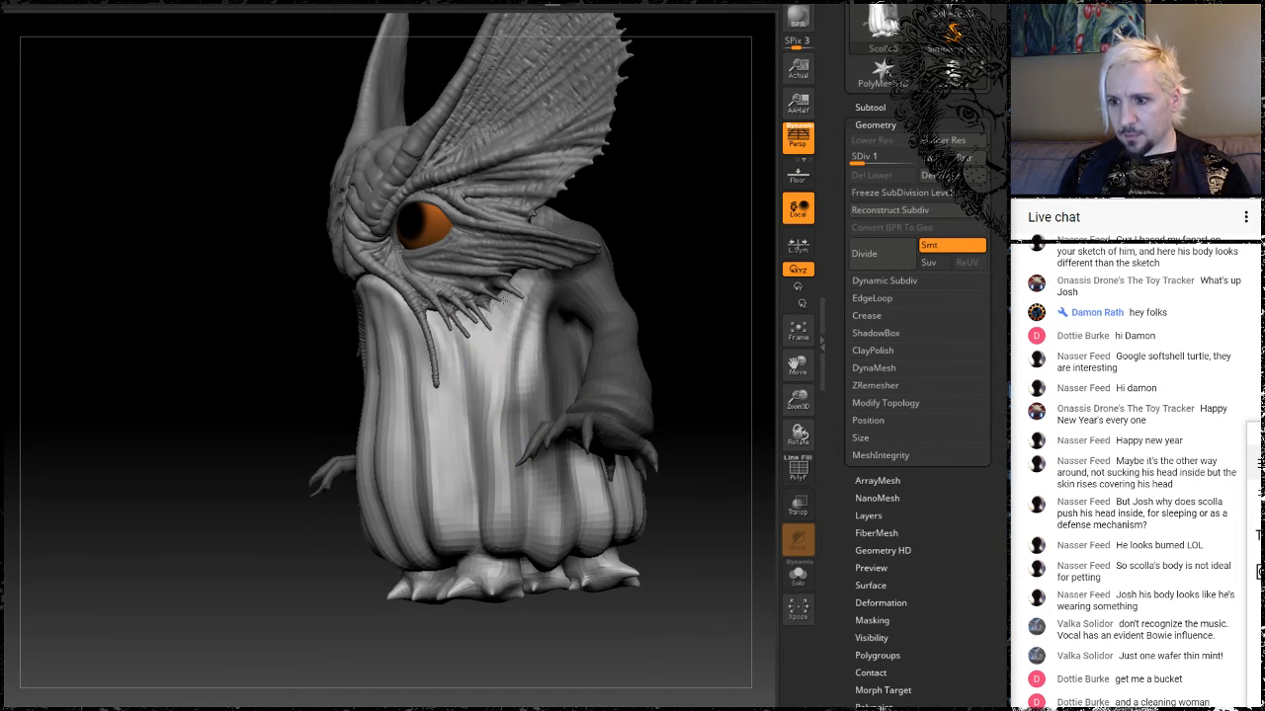
{"action": "mouse_move", "coordinate": [664, 192]}
{"action": "left_mouse_down"}
{"action": "mouse_move", "coordinate": [276, 254]}
{"action": "mouse_move", "coordinate": [555, 60]}
{"action": "mouse_move", "coordinate": [612, 126]}
{"action": "mouse_move", "coordinate": [592, 464]}
{"action": "left_mouse_up"}
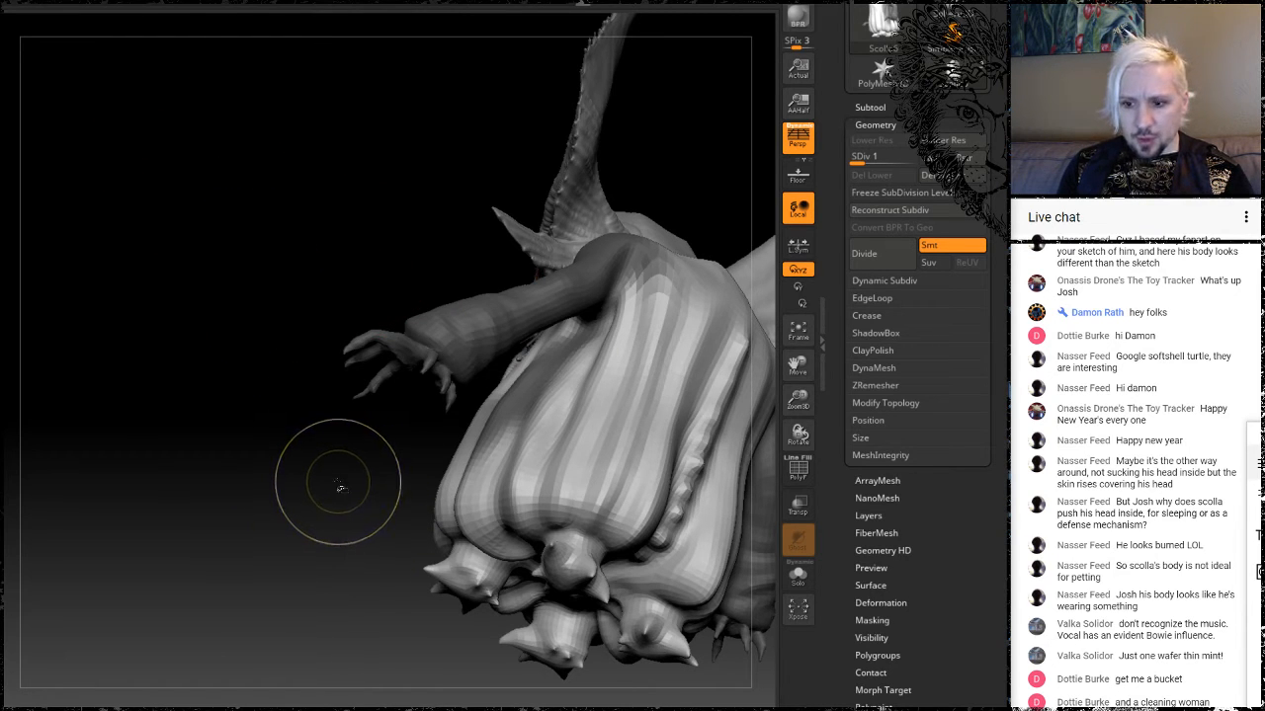
{"action": "key", "text": "b"}
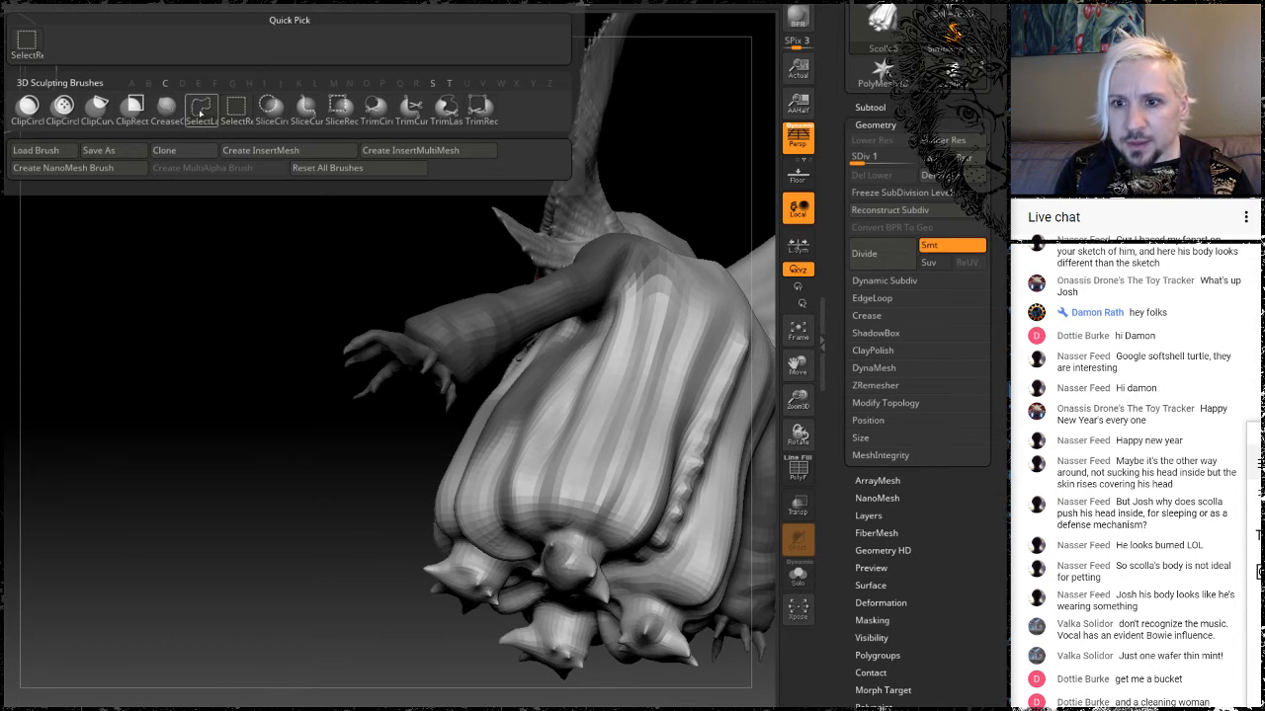
{"action": "left_click", "coordinate": [199, 112]}
{"action": "mouse_move", "coordinate": [368, 583]}
{"action": "left_mouse_down", "text": "ctrl+shift"}
{"action": "mouse_move", "coordinate": [417, 469]}
{"action": "mouse_move", "coordinate": [520, 361]}
{"action": "mouse_move", "coordinate": [605, 464]}
{"action": "mouse_move", "coordinate": [445, 578]}
{"action": "mouse_move", "coordinate": [373, 583]}
{"action": "left_mouse_up", "text": "ctrl+shift"}
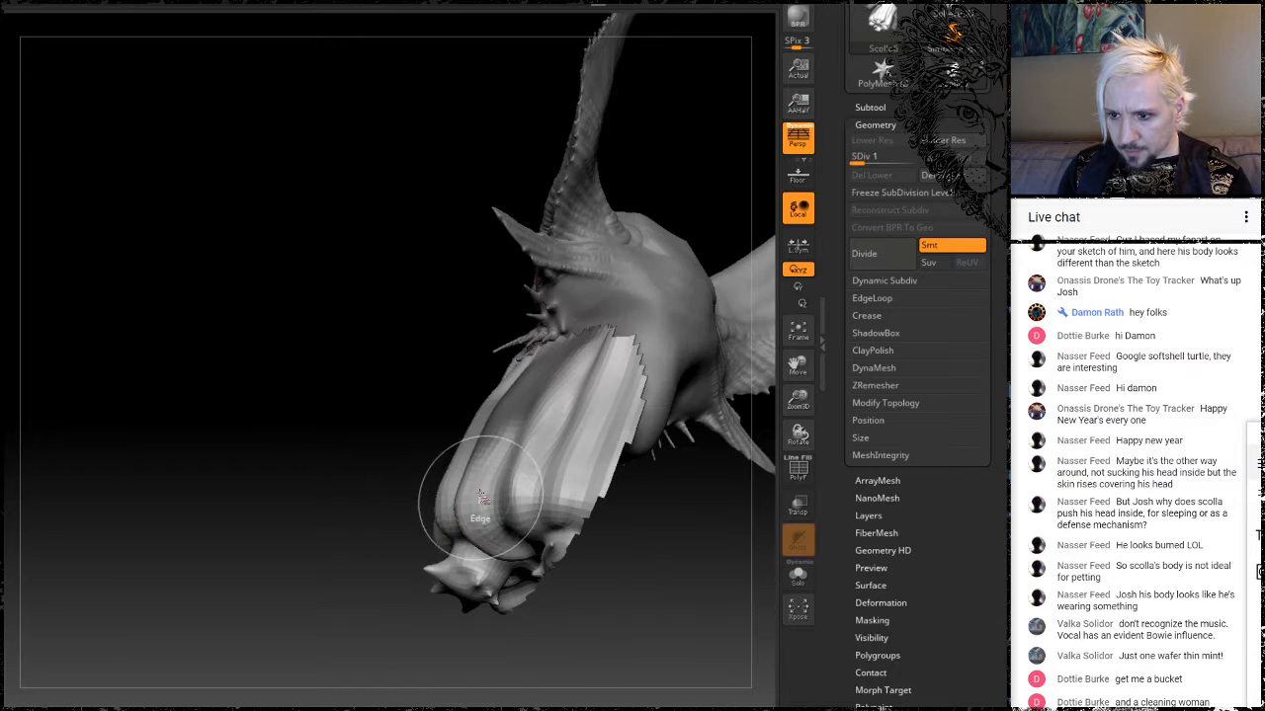
{"action": "key", "text": "ctrl+z"}
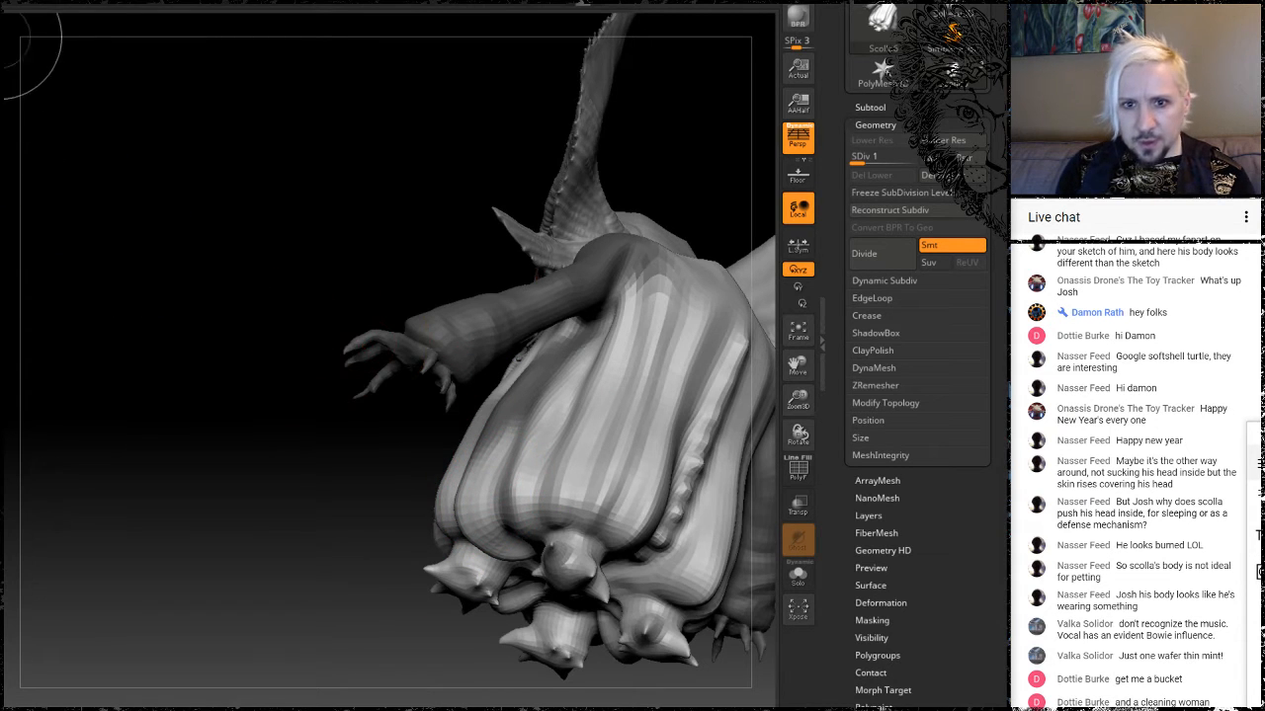
{"action": "key", "text": "b"}
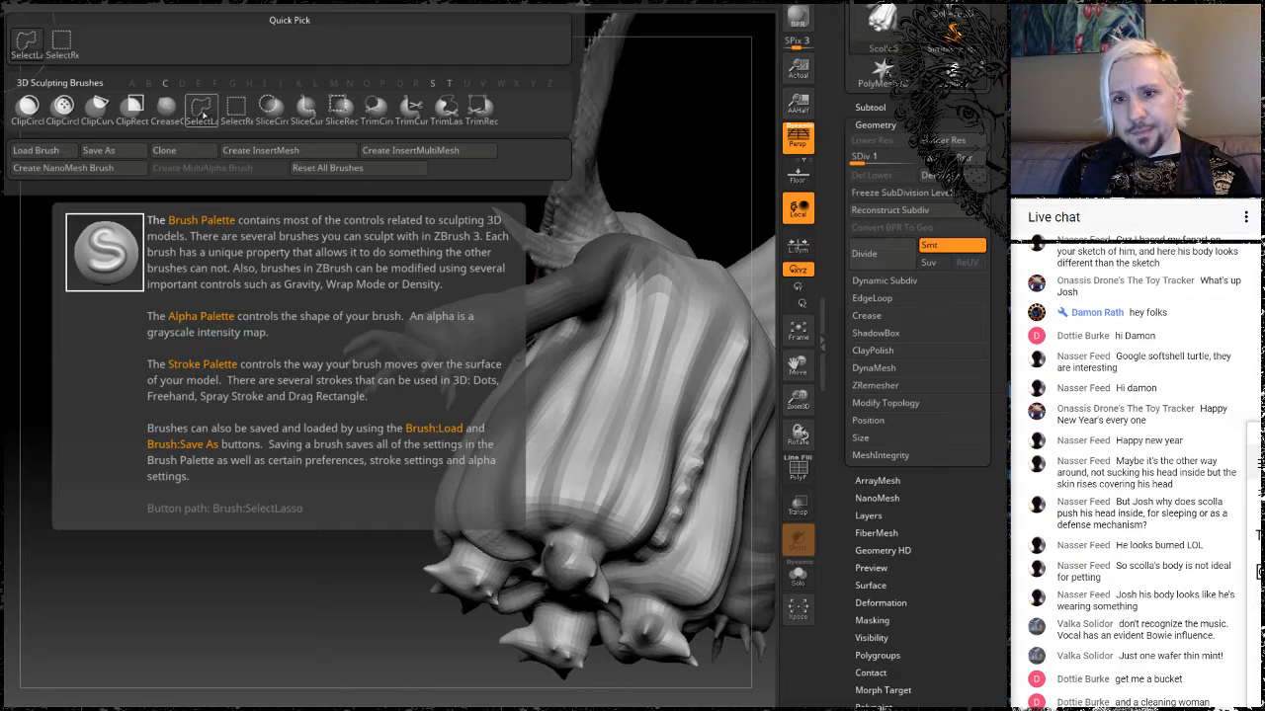
{"action": "left_click", "coordinate": [64, 41]}
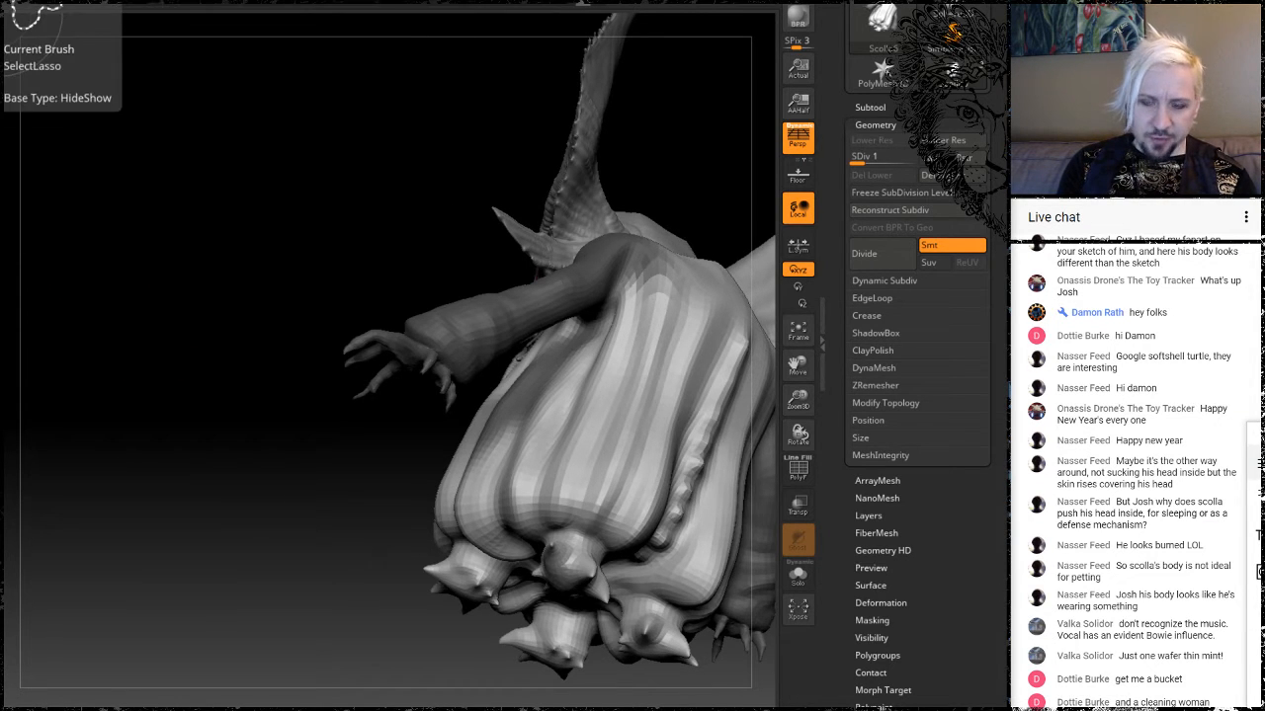
{"action": "left_click", "coordinate": [47, 7], "text": "ctrl+shift"}
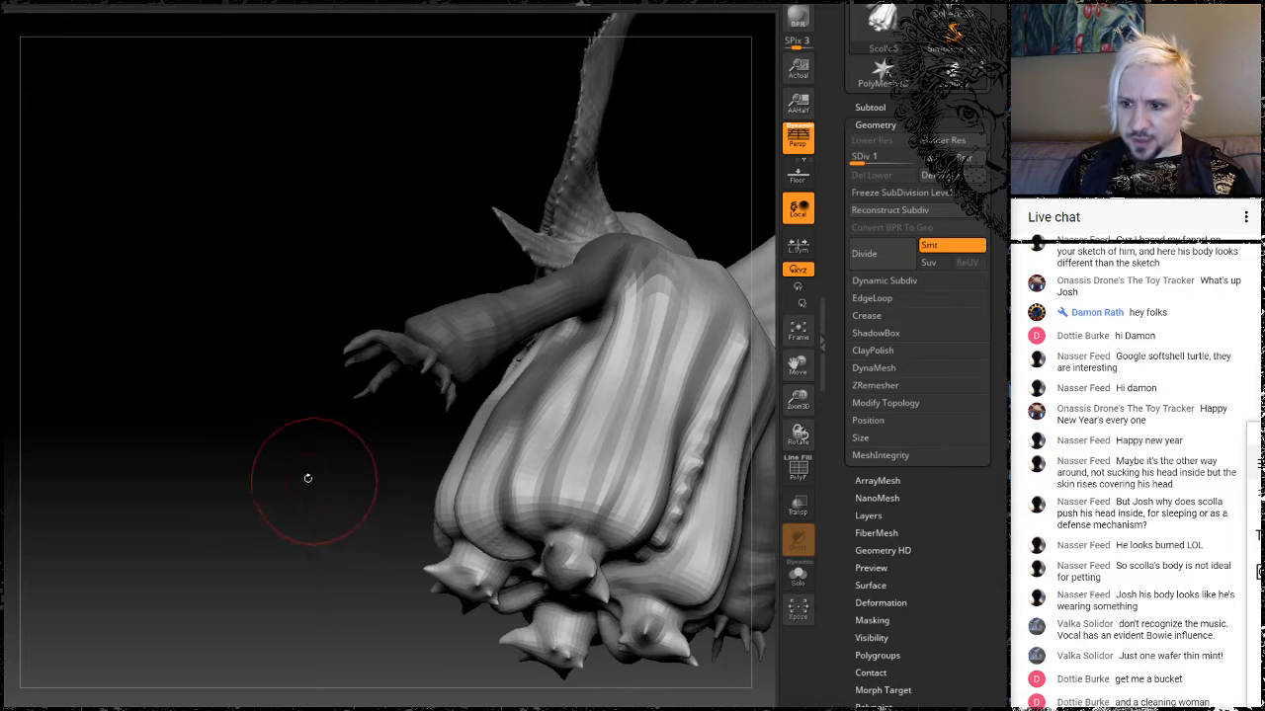
Switch the masking brush to MaskLasso and clear the existing mask from the body.
{"action": "mouse_move", "coordinate": [309, 475]}
{"action": "left_mouse_down"}
{"action": "mouse_move", "coordinate": [267, 521]}
{"action": "mouse_move", "coordinate": [298, 456]}
{"action": "left_mouse_up"}
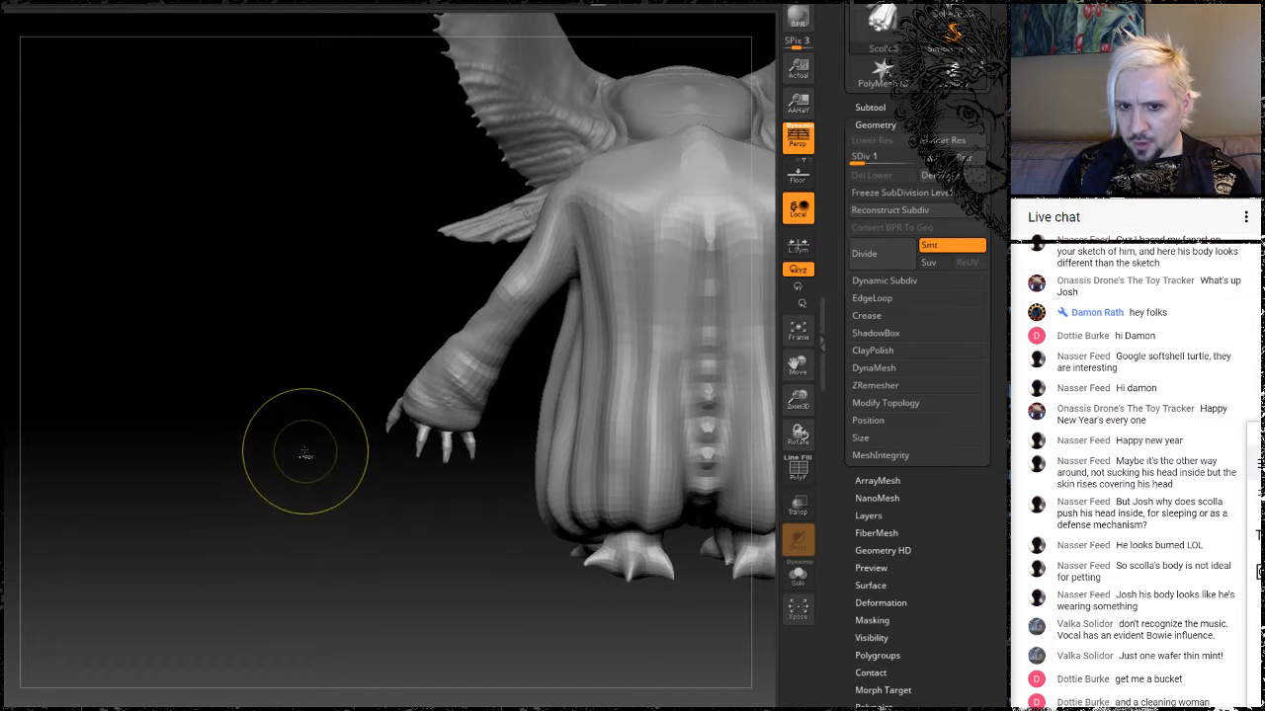
{"action": "key", "text": "b"}
{"action": "key", "text": "m"}
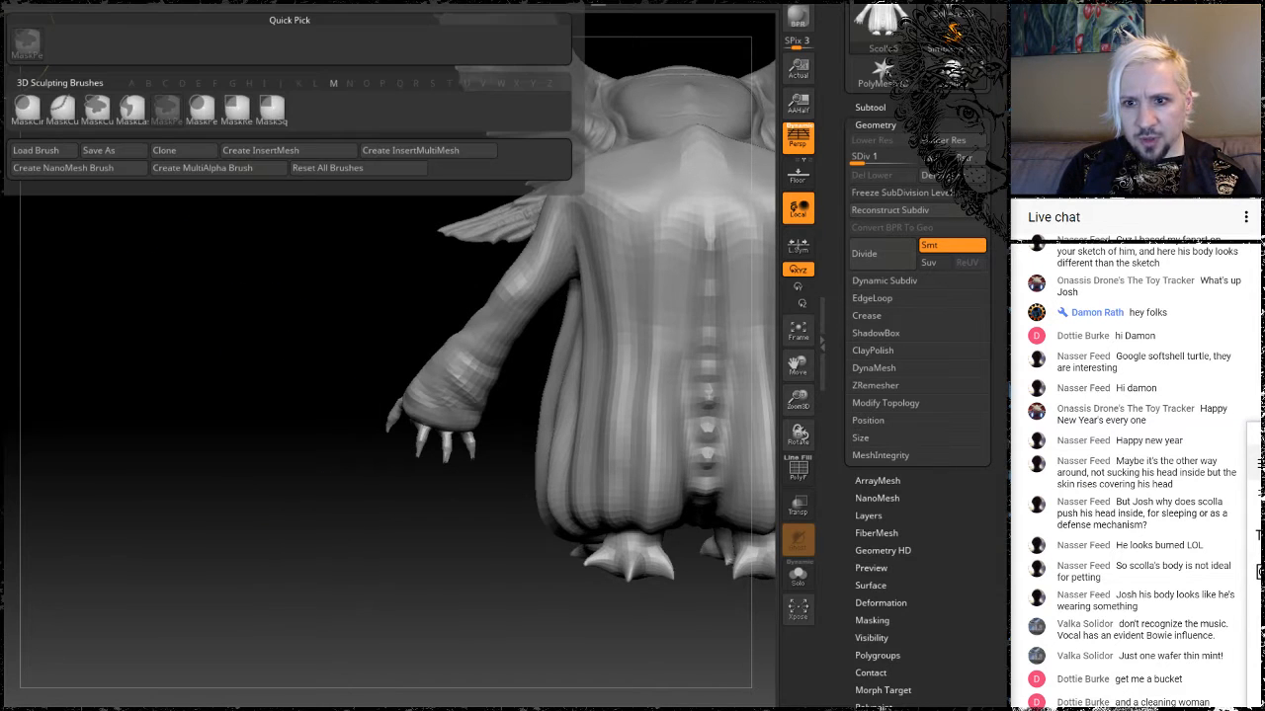
{"action": "left_click", "coordinate": [133, 116]}
{"action": "mouse_move", "coordinate": [367, 515]}
{"action": "left_mouse_down"}
{"action": "mouse_move", "coordinate": [492, 491]}
{"action": "mouse_move", "coordinate": [551, 265]}
{"action": "mouse_move", "coordinate": [553, 172]}
{"action": "mouse_move", "coordinate": [333, 219]}
{"action": "mouse_move", "coordinate": [259, 309]}
{"action": "left_mouse_up"}
{"action": "left_click", "coordinate": [314, 301], "text": "ctrl"}
{"action": "mouse_move", "coordinate": [193, 379]}
{"action": "left_mouse_down"}
{"action": "mouse_move", "coordinate": [275, 407]}
{"action": "mouse_move", "coordinate": [335, 396]}
{"action": "mouse_move", "coordinate": [320, 433]}
{"action": "left_mouse_up"}
Mask the creature's left arm and hand with a lasso in a straight front view.
{"action": "left_click_drag", "start_coordinate": [293, 614], "coordinate": [257, 529], "text": "alt"}
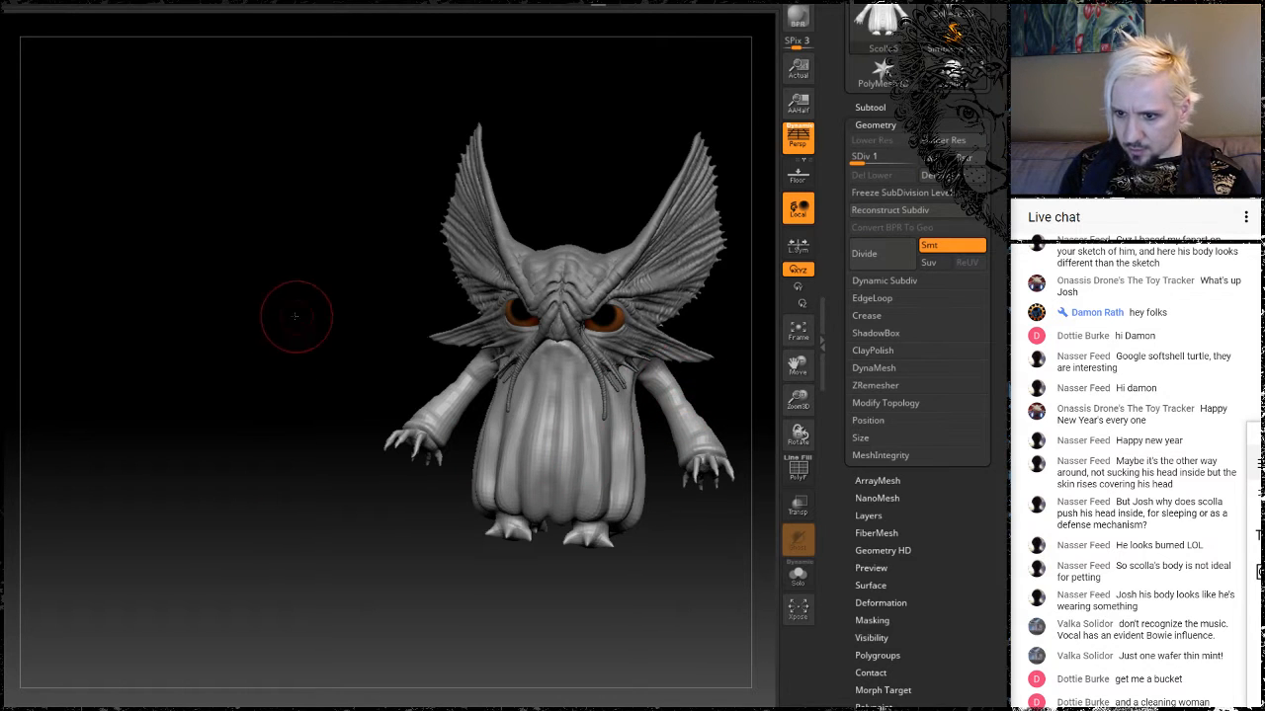
{"action": "left_click_drag", "start_coordinate": [296, 317], "coordinate": [146, 300], "text": "alt"}
{"action": "left_click_drag", "start_coordinate": [691, 295], "coordinate": [697, 297], "text": "shift"}
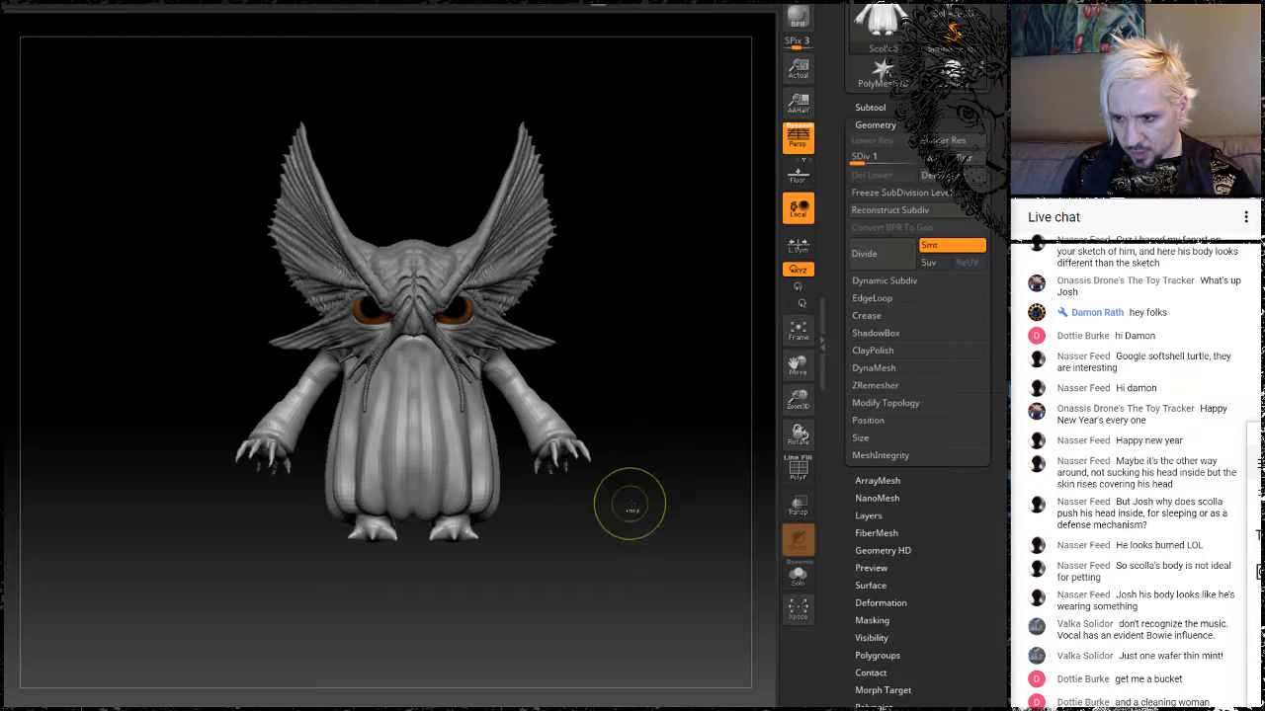
{"action": "mouse_move", "coordinate": [580, 293]}
{"action": "left_mouse_down", "text": "ctrl"}
{"action": "mouse_move", "coordinate": [490, 296]}
{"action": "mouse_move", "coordinate": [480, 353]}
{"action": "left_mouse_up", "text": "ctrl"}
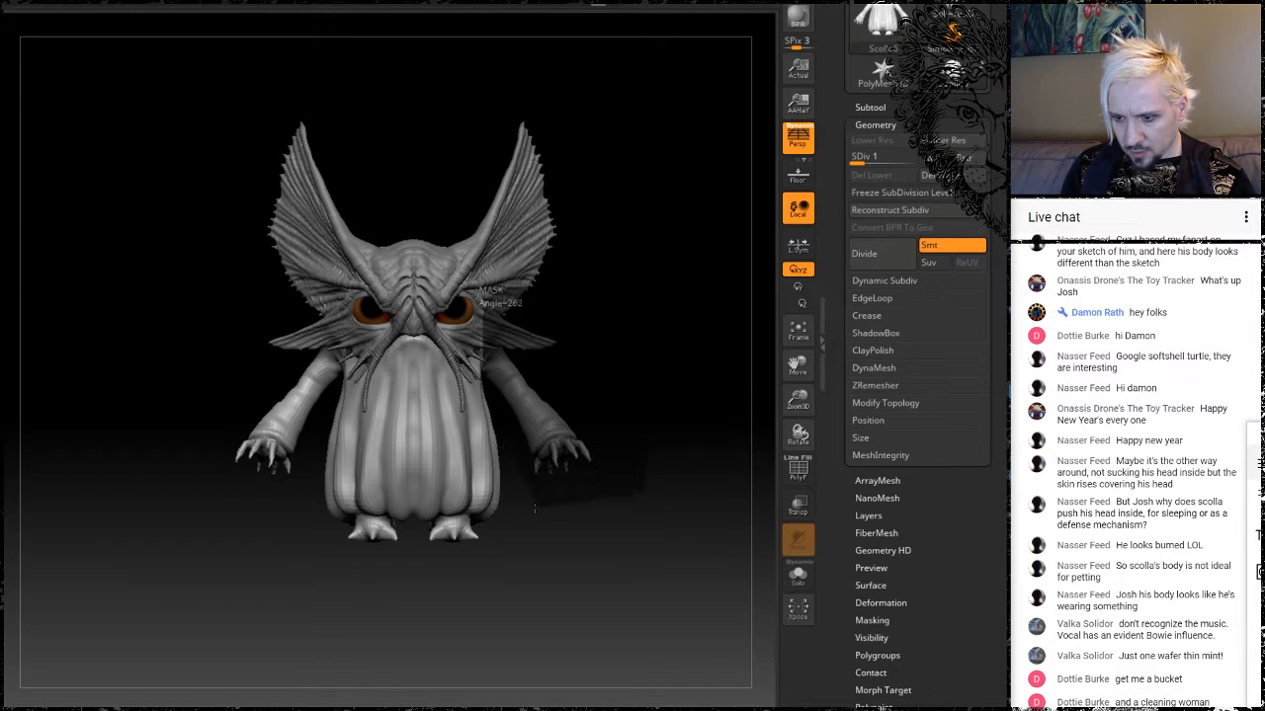
{"action": "left_click_drag", "start_coordinate": [535, 509], "coordinate": [538, 504], "text": "ctrl"}
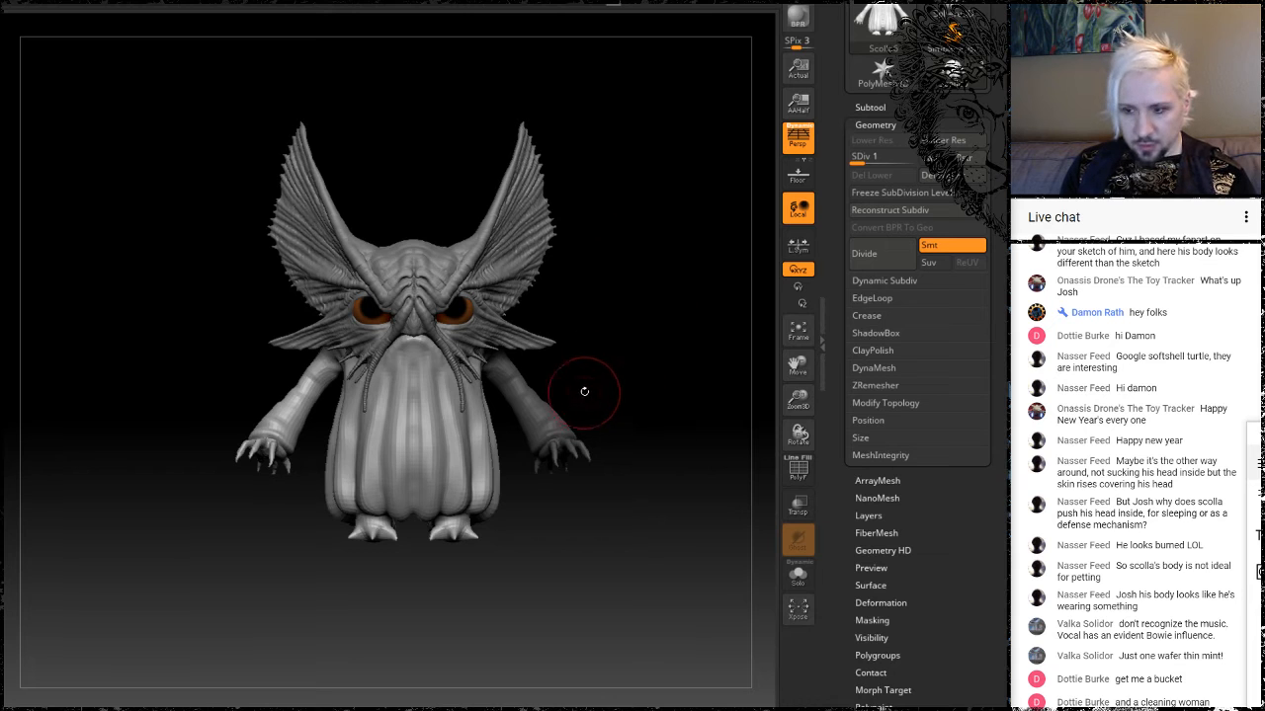
Undo the last mask strokes and mask both arms and hands again with the lasso from the front.
{"action": "mouse_move", "coordinate": [591, 274]}
{"action": "left_mouse_down", "text": "ctrl"}
{"action": "mouse_move", "coordinate": [542, 264]}
{"action": "mouse_move", "coordinate": [480, 411]}
{"action": "mouse_move", "coordinate": [630, 534]}
{"action": "mouse_move", "coordinate": [616, 518]}
{"action": "left_mouse_up", "text": "ctrl"}
{"action": "key", "text": "ctrl+z"}
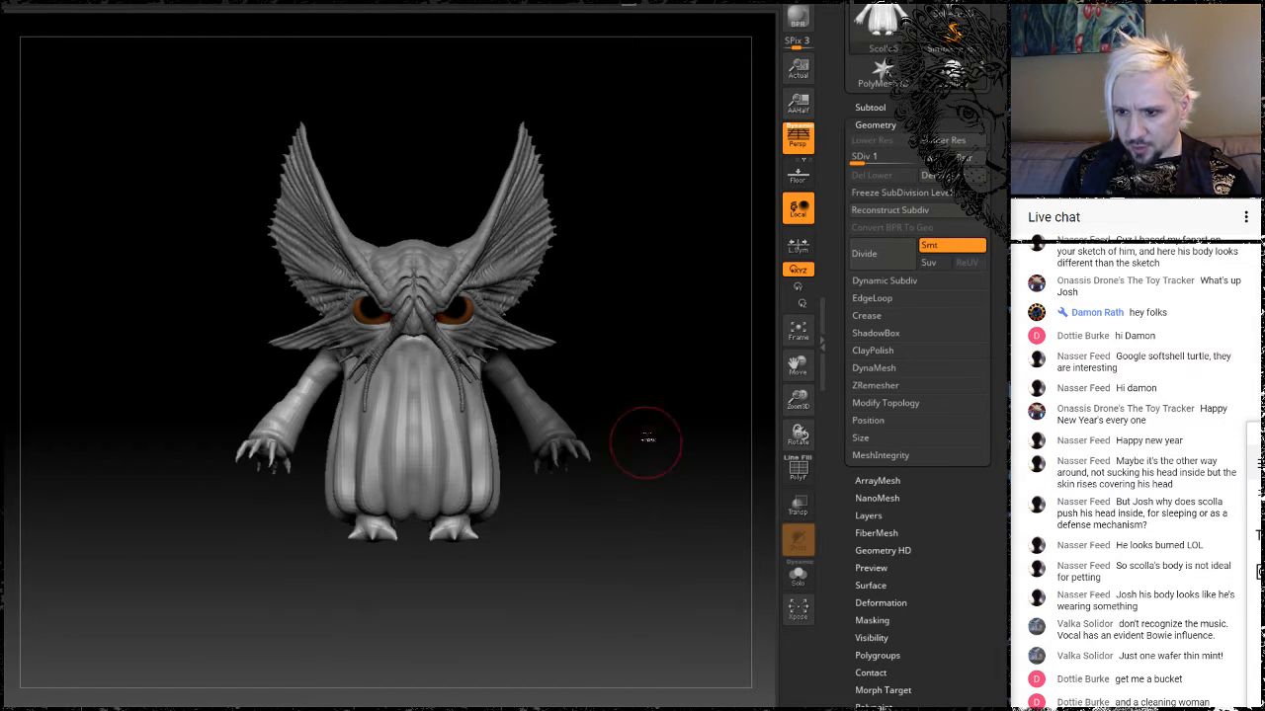
{"action": "key", "text": "ctrl+z"}
{"action": "mouse_move", "coordinate": [666, 430]}
{"action": "left_mouse_down", "text": "ctrl"}
{"action": "mouse_move", "coordinate": [641, 338]}
{"action": "mouse_move", "coordinate": [495, 232]}
{"action": "mouse_move", "coordinate": [462, 348]}
{"action": "left_mouse_up", "text": "ctrl"}
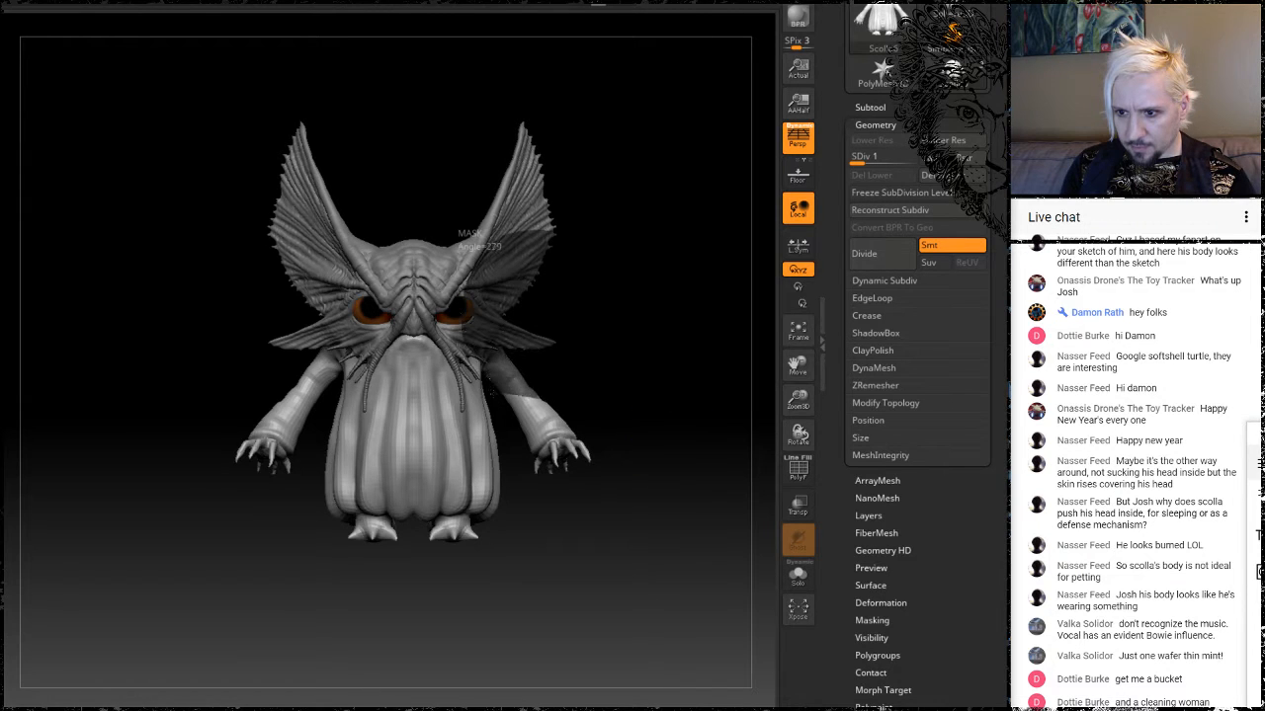
{"action": "mouse_move", "coordinate": [492, 393]}
{"action": "left_mouse_down", "text": "ctrl"}
{"action": "mouse_move", "coordinate": [512, 450]}
{"action": "mouse_move", "coordinate": [590, 522]}
{"action": "left_mouse_up", "text": "ctrl"}
{"action": "mouse_move", "coordinate": [649, 290]}
{"action": "left_mouse_down"}
{"action": "mouse_move", "coordinate": [640, 311]}
{"action": "mouse_move", "coordinate": [623, 301]}
{"action": "mouse_move", "coordinate": [646, 262]}
{"action": "mouse_move", "coordinate": [655, 302]}
{"action": "mouse_move", "coordinate": [643, 309]}
{"action": "left_mouse_up"}
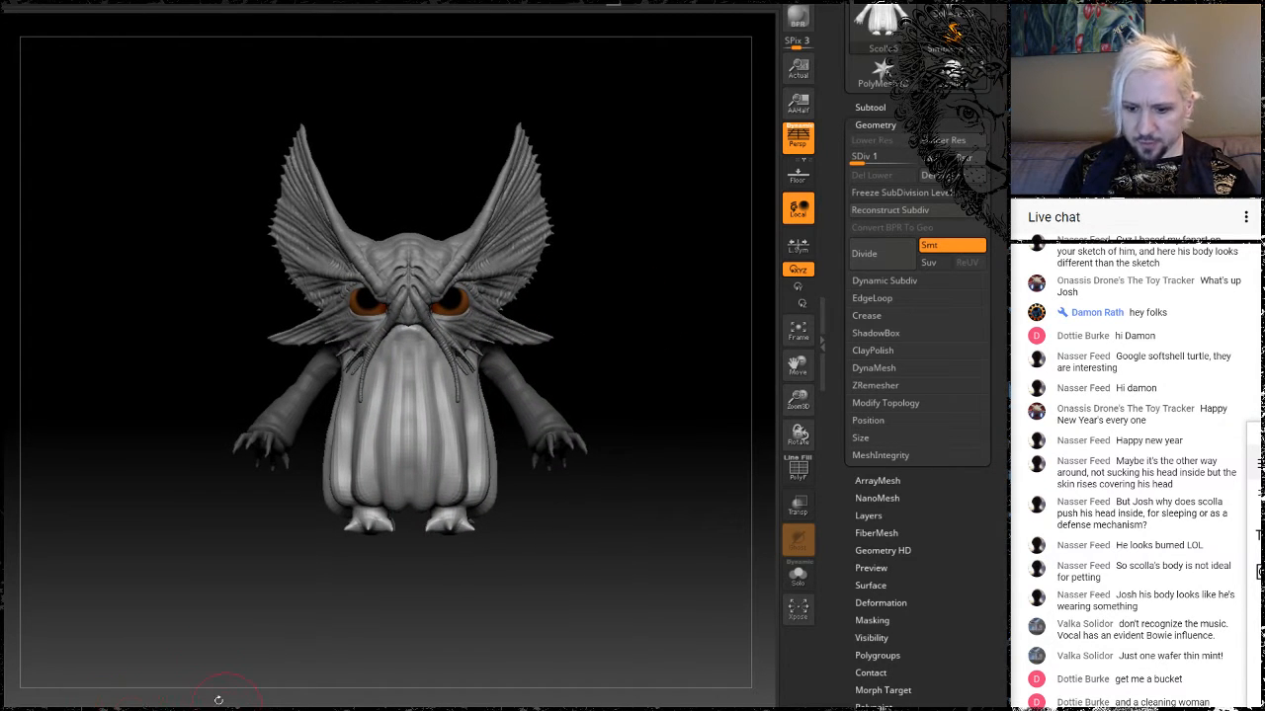
Enlarge the Move brush and try reshaping the robe's side from behind, reverting the stroke.
{"action": "key", "text": "space"}
{"action": "left_click_drag", "start_coordinate": [387, 476], "coordinate": [413, 476]}
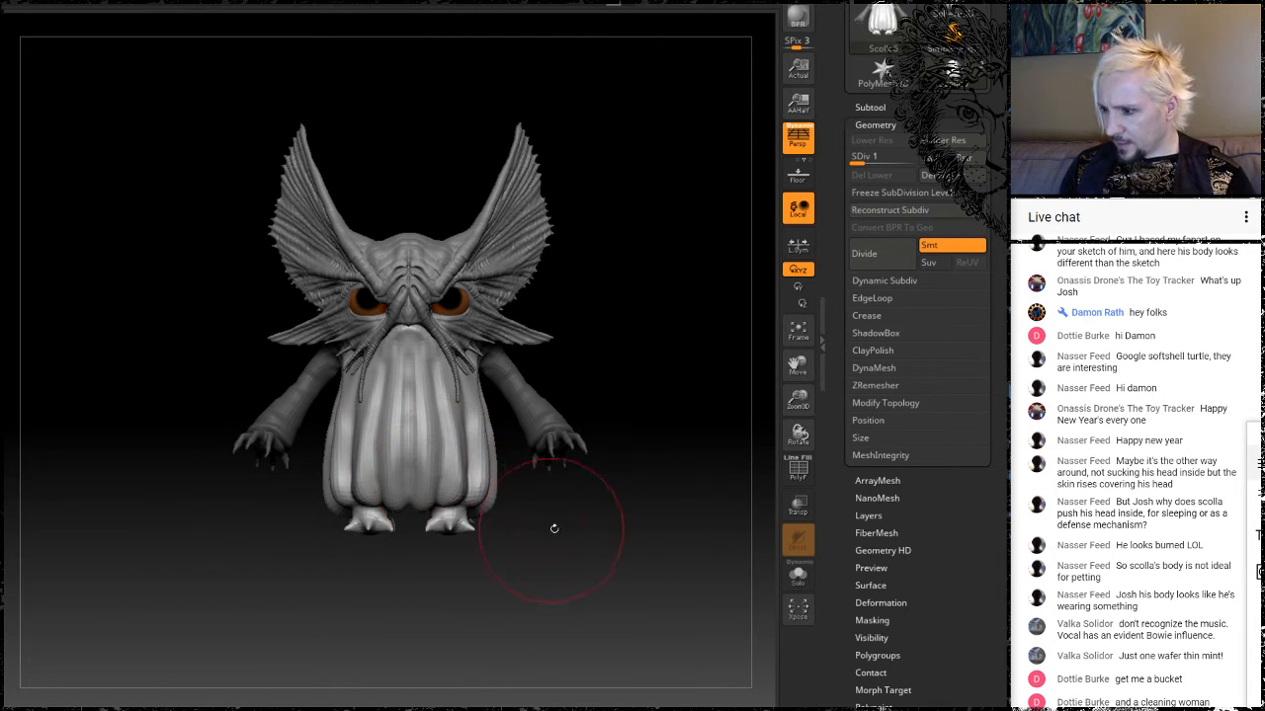
{"action": "left_click_drag", "start_coordinate": [600, 363], "coordinate": [534, 378]}
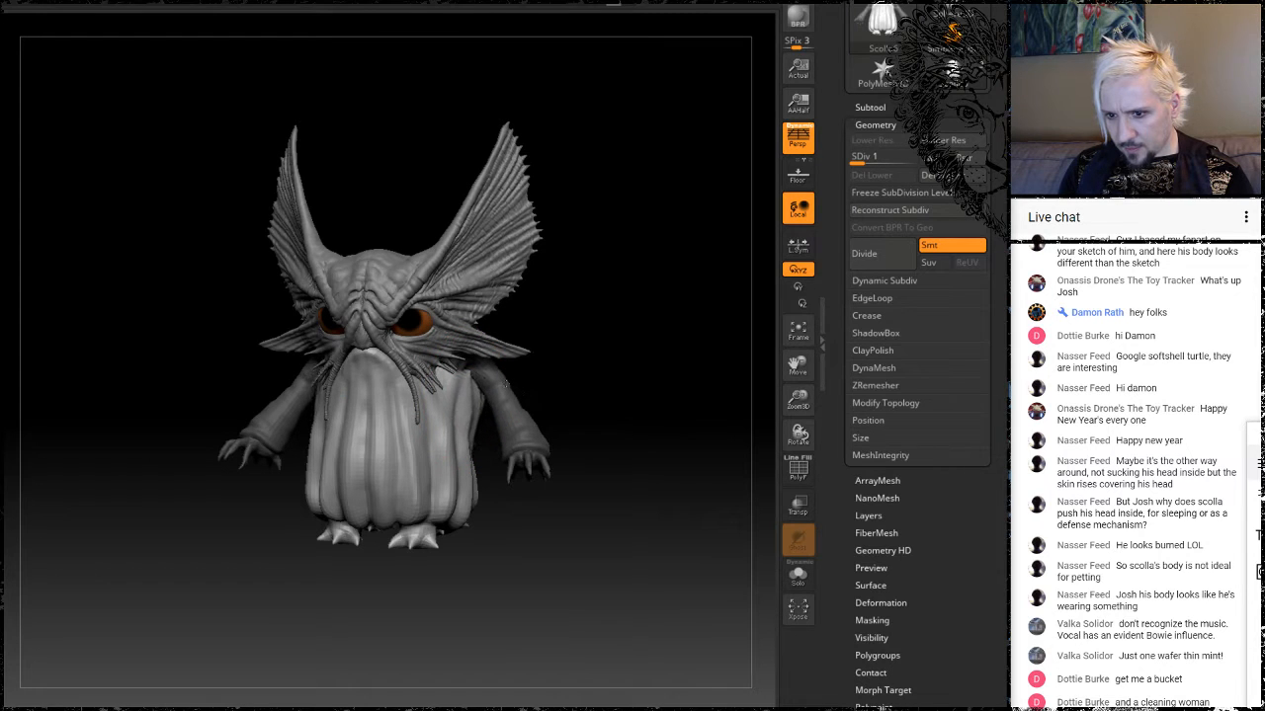
{"action": "mouse_move", "coordinate": [614, 384]}
{"action": "left_mouse_down"}
{"action": "mouse_move", "coordinate": [638, 368]}
{"action": "mouse_move", "coordinate": [643, 381]}
{"action": "mouse_move", "coordinate": [769, 389]}
{"action": "left_mouse_up"}
{"action": "mouse_move", "coordinate": [598, 458]}
{"action": "left_mouse_down"}
{"action": "mouse_move", "coordinate": [636, 458]}
{"action": "mouse_move", "coordinate": [621, 428]}
{"action": "left_mouse_up"}
{"action": "key", "text": "ctrl+z"}
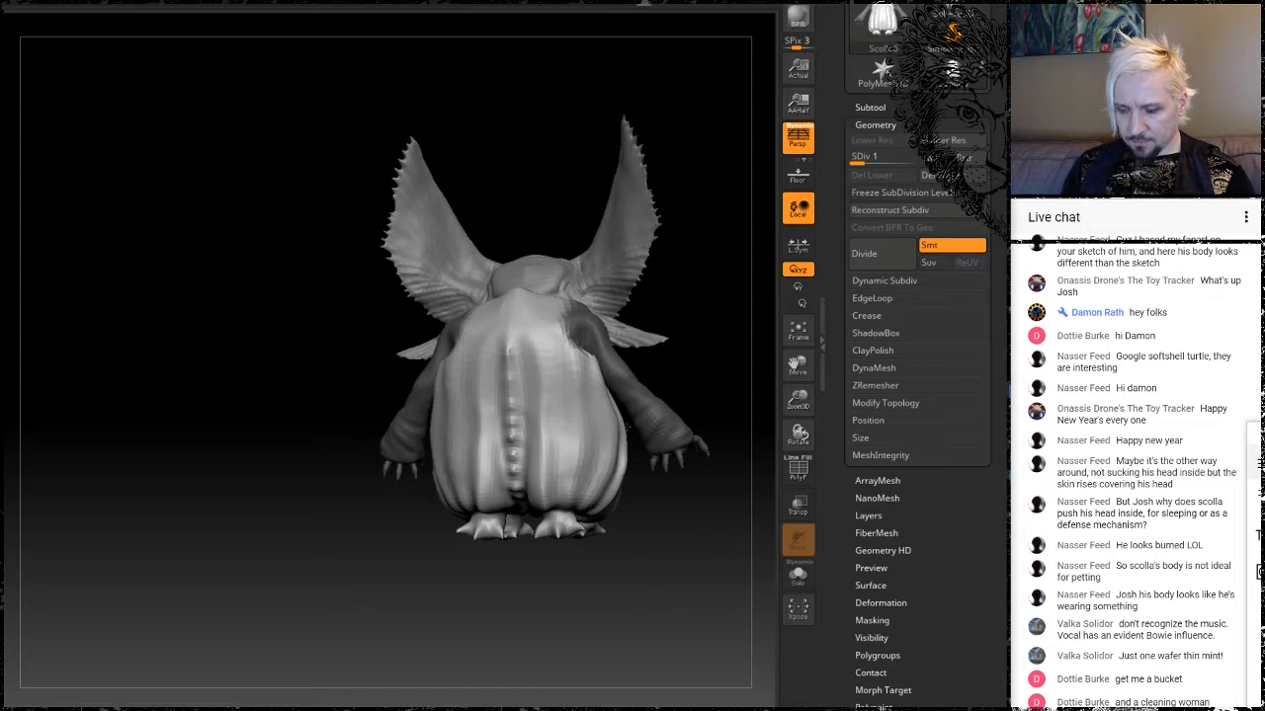
Slim the body by moving the robe's lower sides inward with the Move brush, from the front and back.
{"action": "left_click_drag", "start_coordinate": [700, 363], "coordinate": [546, 364]}
{"action": "left_click_drag", "start_coordinate": [417, 374], "coordinate": [193, 381], "text": "alt"}
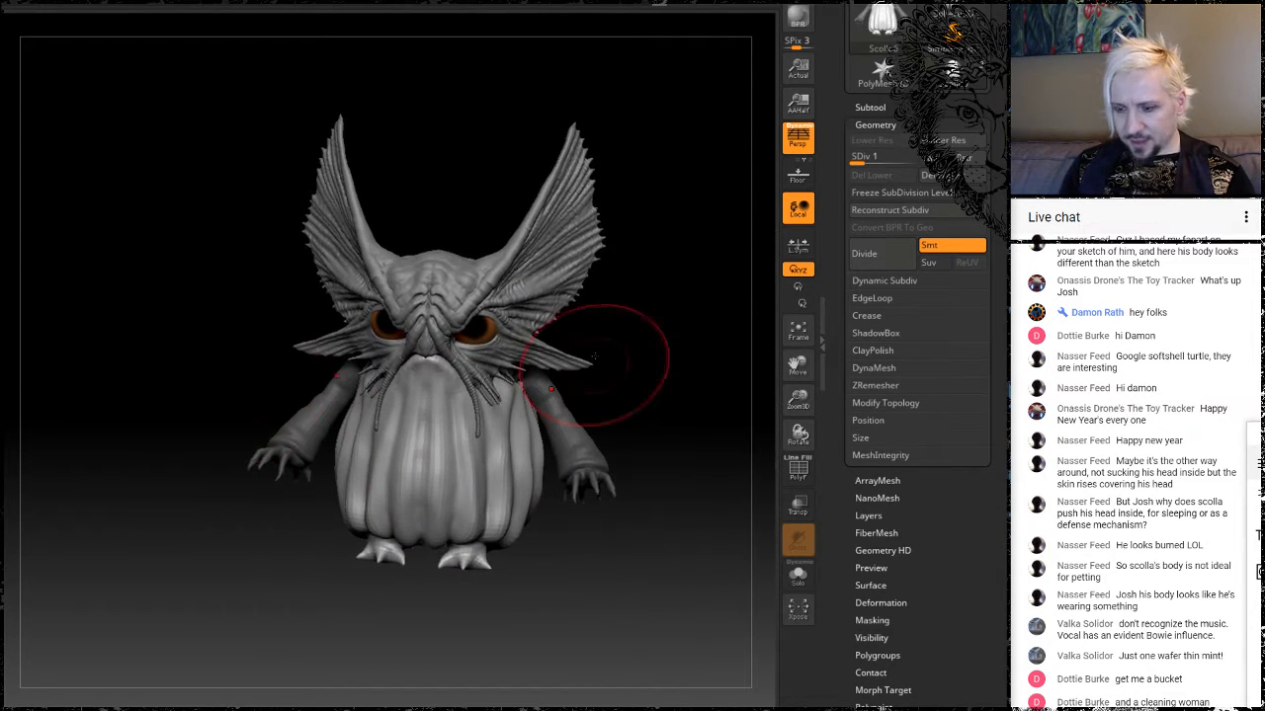
{"action": "left_click_drag", "start_coordinate": [650, 374], "coordinate": [627, 324], "text": "alt"}
{"action": "left_click_drag", "start_coordinate": [619, 424], "coordinate": [565, 427]}
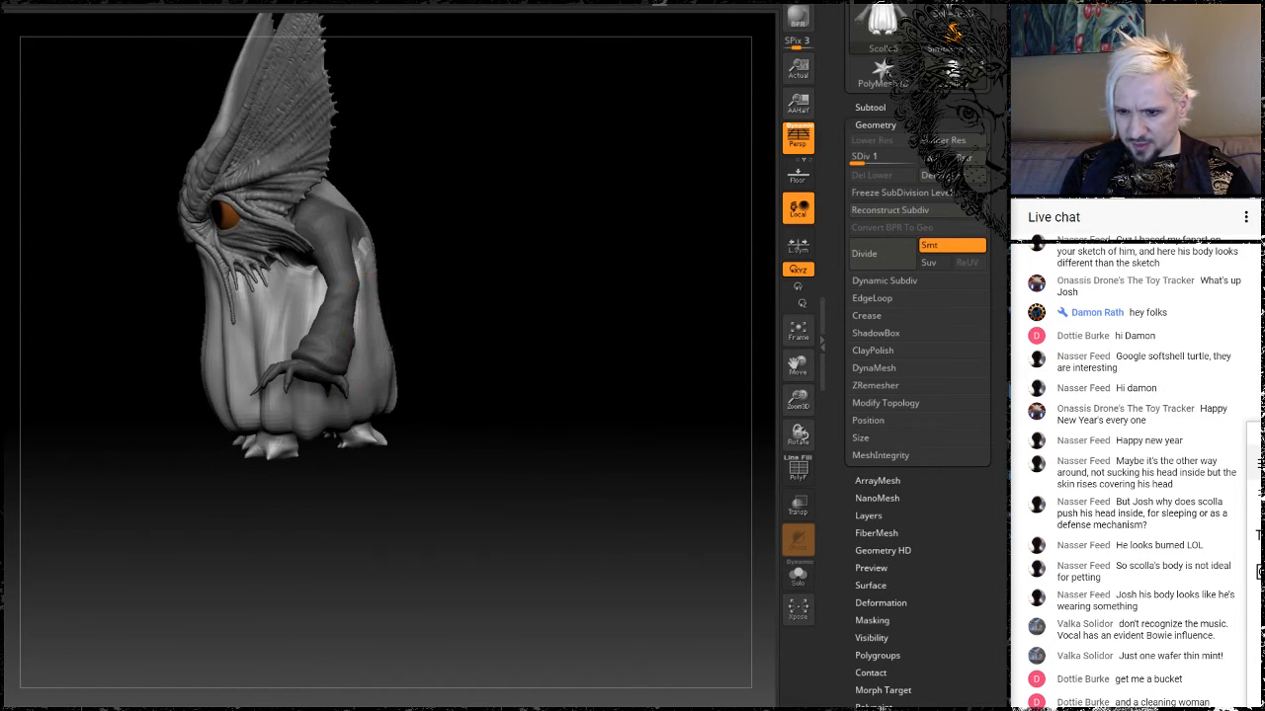
{"action": "mouse_move", "coordinate": [573, 310]}
{"action": "left_mouse_down"}
{"action": "mouse_move", "coordinate": [487, 342]}
{"action": "mouse_move", "coordinate": [593, 310]}
{"action": "left_mouse_up"}
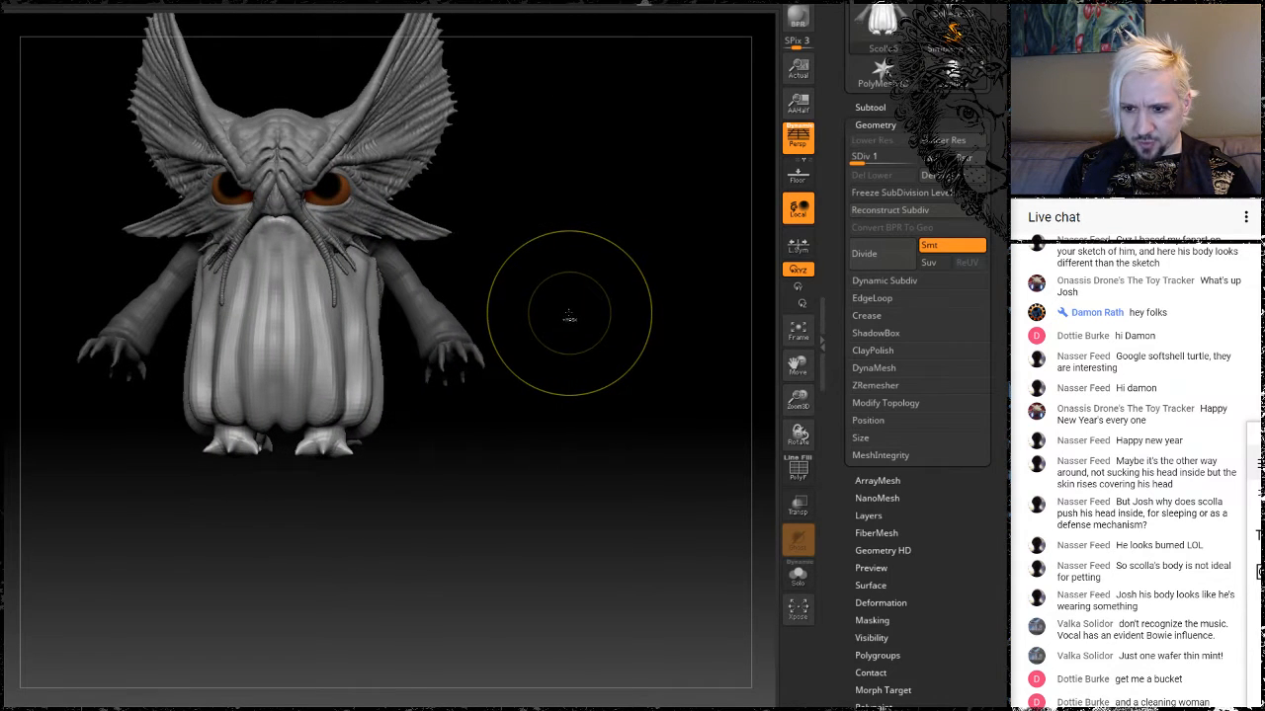
{"action": "mouse_move", "coordinate": [536, 268]}
{"action": "left_mouse_down"}
{"action": "mouse_move", "coordinate": [484, 341]}
{"action": "mouse_move", "coordinate": [575, 330]}
{"action": "left_mouse_up"}
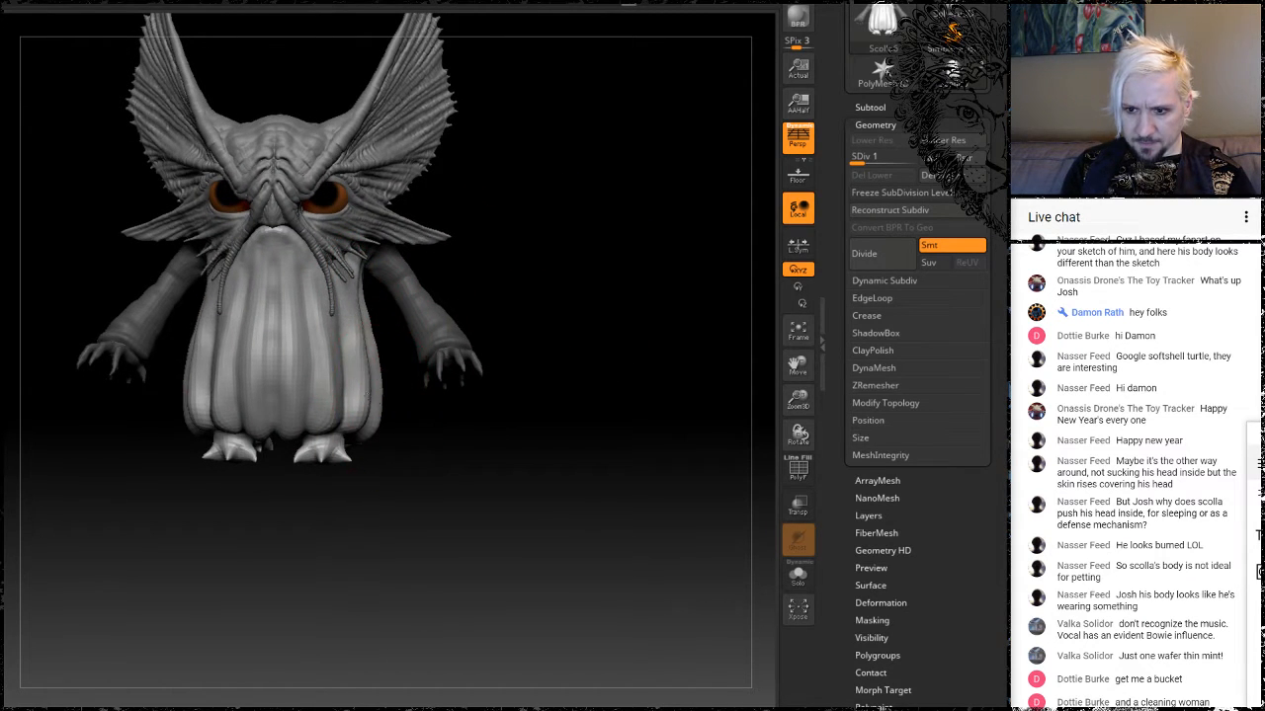
{"action": "mouse_move", "coordinate": [353, 351]}
{"action": "left_mouse_down"}
{"action": "mouse_move", "coordinate": [337, 349]}
{"action": "mouse_move", "coordinate": [349, 332]}
{"action": "left_mouse_up"}
{"action": "left_click_drag", "start_coordinate": [516, 275], "coordinate": [408, 285]}
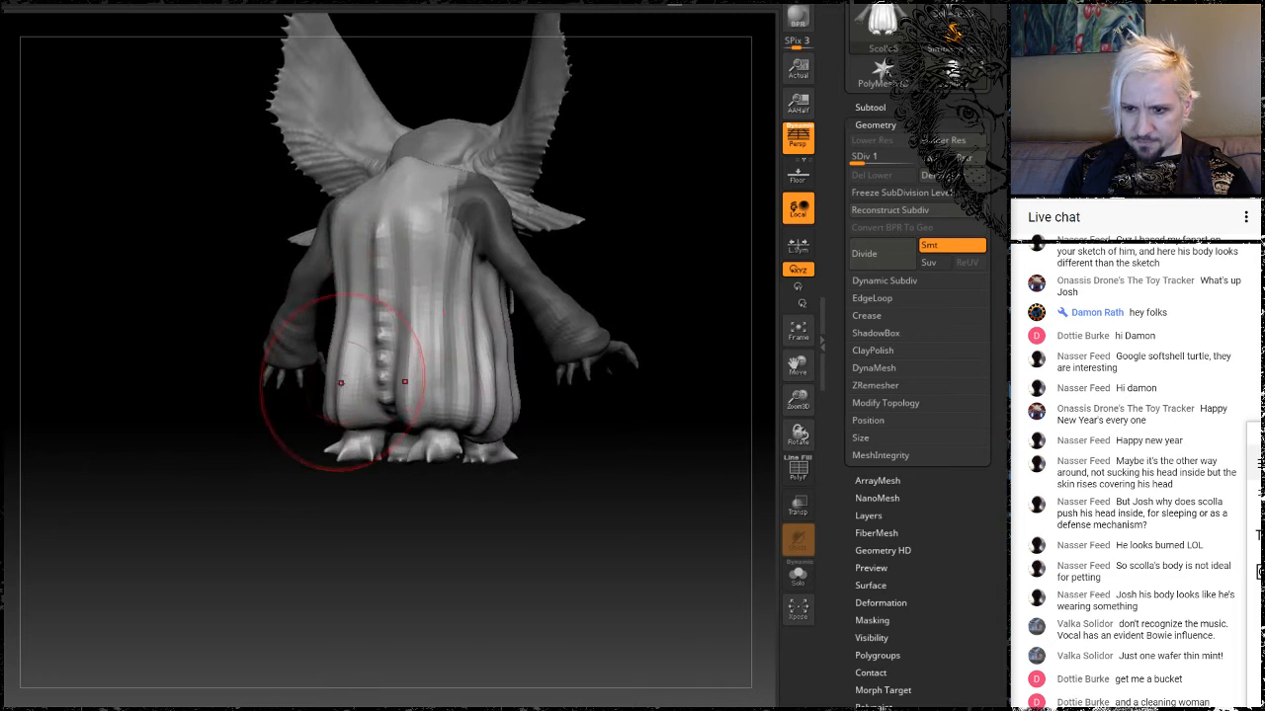
{"action": "left_click_drag", "start_coordinate": [377, 365], "coordinate": [353, 365]}
{"action": "mouse_move", "coordinate": [283, 487]}
{"action": "left_mouse_down"}
{"action": "mouse_move", "coordinate": [431, 532]}
{"action": "mouse_move", "coordinate": [440, 523]}
{"action": "left_mouse_up"}
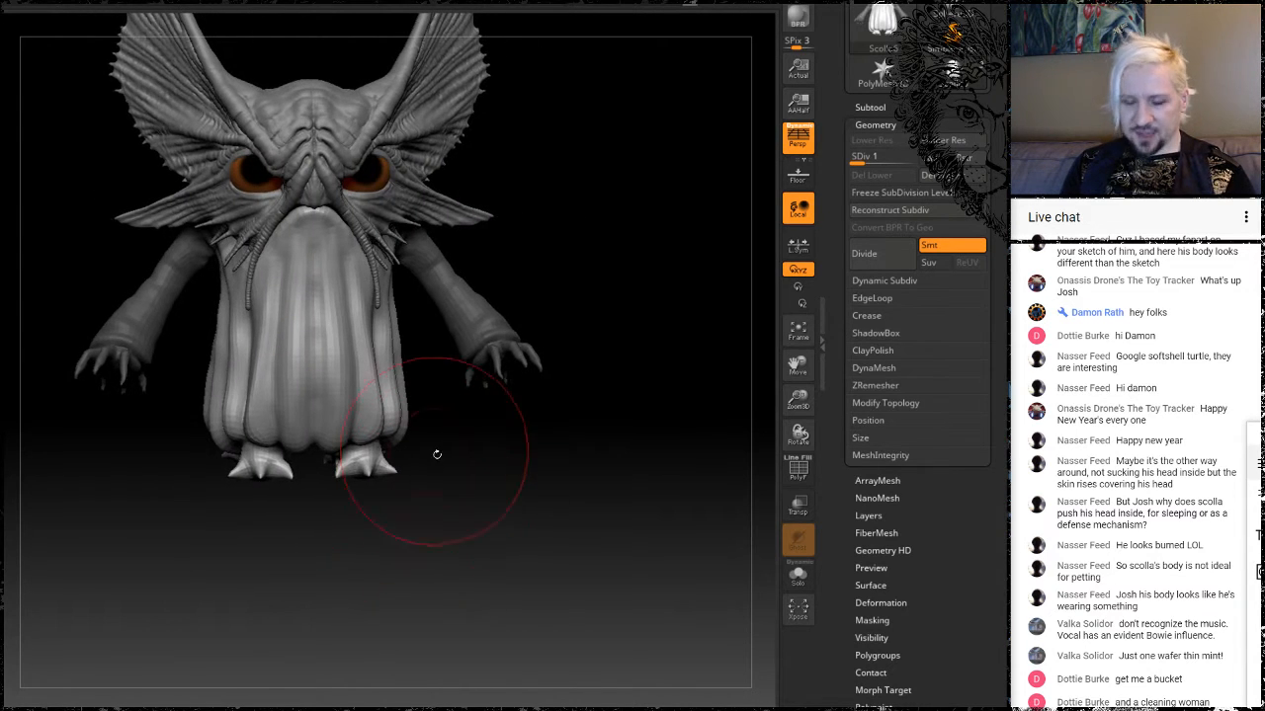
Compare the slimmed body with the creature reference drawing, placing the drawing beside the sculpt.
{"action": "mouse_move", "coordinate": [608, 555]}
{"action": "left_mouse_down", "text": "alt"}
{"action": "mouse_move", "coordinate": [579, 491]}
{"action": "mouse_move", "coordinate": [593, 517]}
{"action": "mouse_move", "coordinate": [582, 508]}
{"action": "left_mouse_up", "text": "alt"}
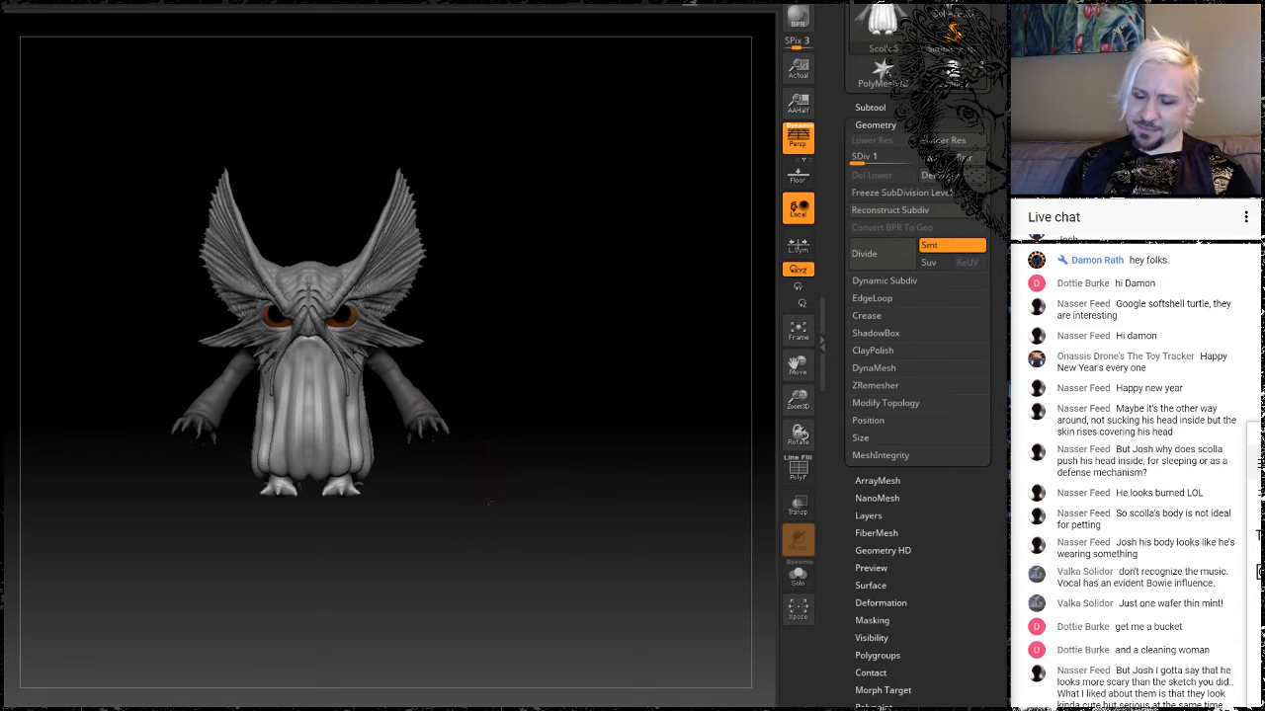
{"action": "left_click_drag", "start_coordinate": [491, 504], "coordinate": [546, 490], "text": "alt"}
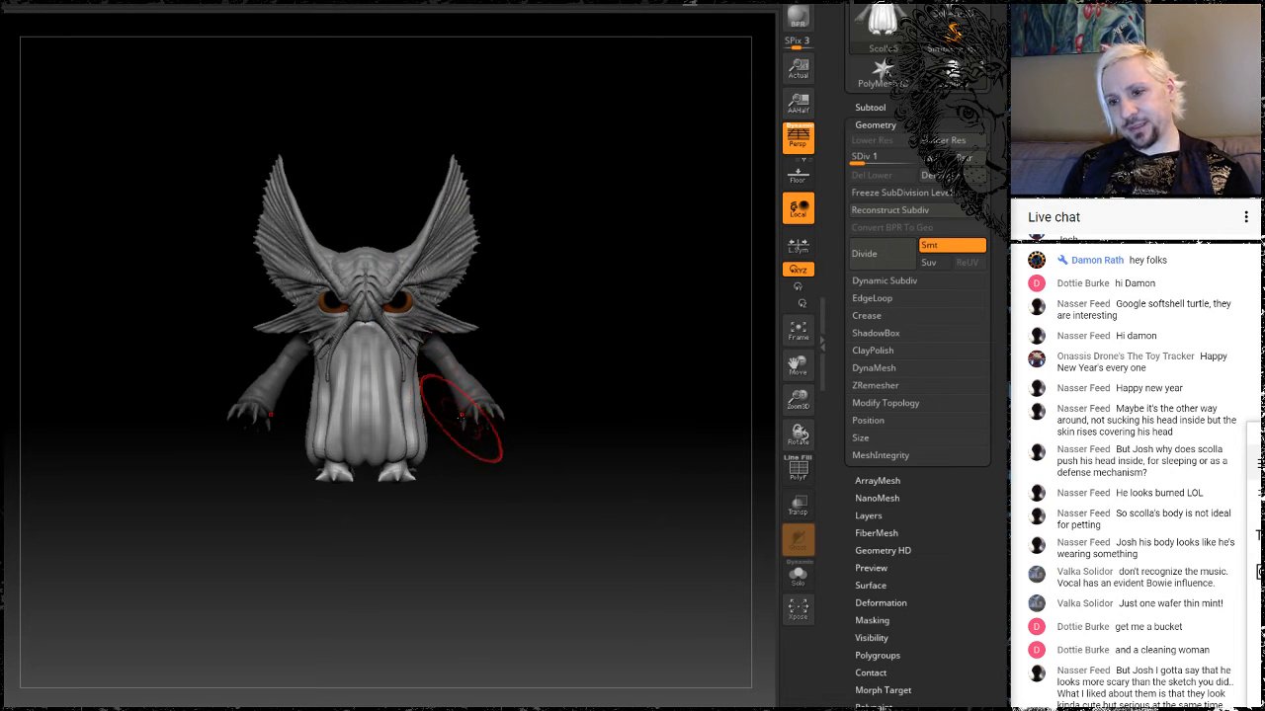
{"action": "mouse_move", "coordinate": [519, 530]}
{"action": "left_mouse_down", "text": "alt"}
{"action": "mouse_move", "coordinate": [507, 464]}
{"action": "mouse_move", "coordinate": [540, 545]}
{"action": "mouse_move", "coordinate": [499, 533]}
{"action": "mouse_move", "coordinate": [543, 519]}
{"action": "mouse_move", "coordinate": [563, 557]}
{"action": "mouse_move", "coordinate": [520, 591]}
{"action": "mouse_move", "coordinate": [576, 543]}
{"action": "left_mouse_up", "text": "alt"}
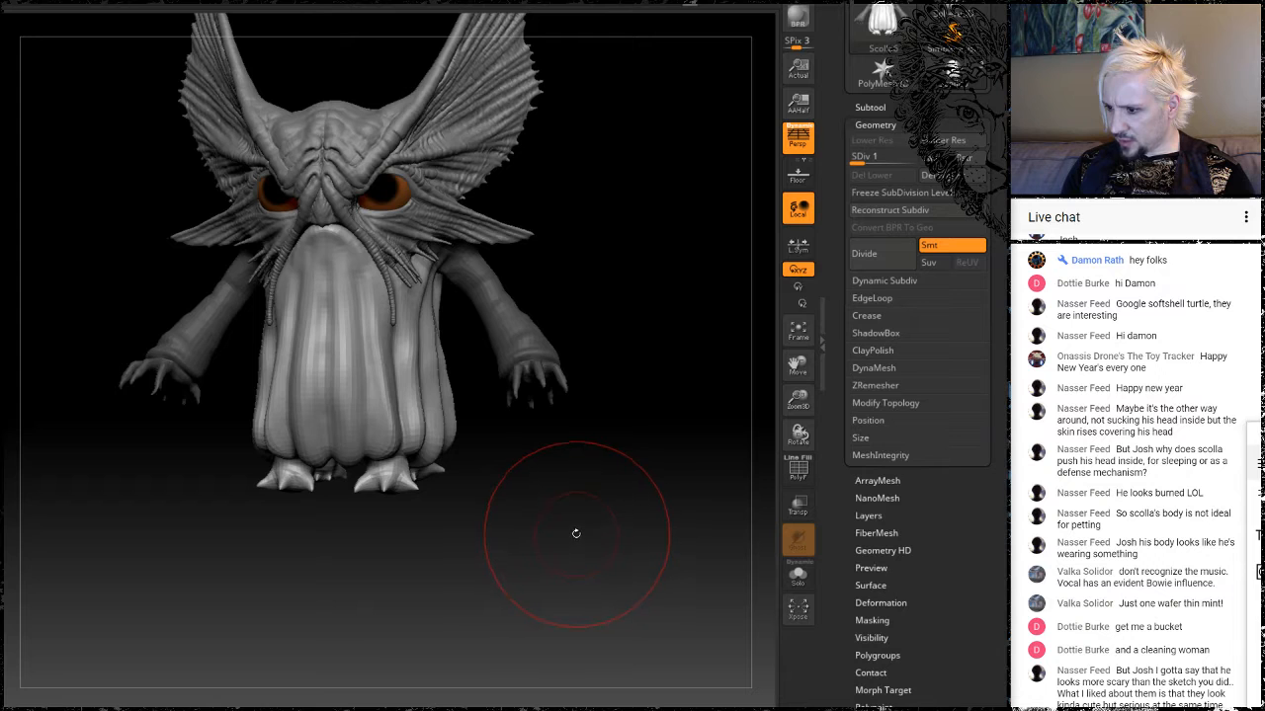
{"action": "mouse_move", "coordinate": [578, 527]}
{"action": "left_mouse_down"}
{"action": "mouse_move", "coordinate": [553, 524]}
{"action": "mouse_move", "coordinate": [592, 516]}
{"action": "mouse_move", "coordinate": [580, 507]}
{"action": "left_mouse_up"}
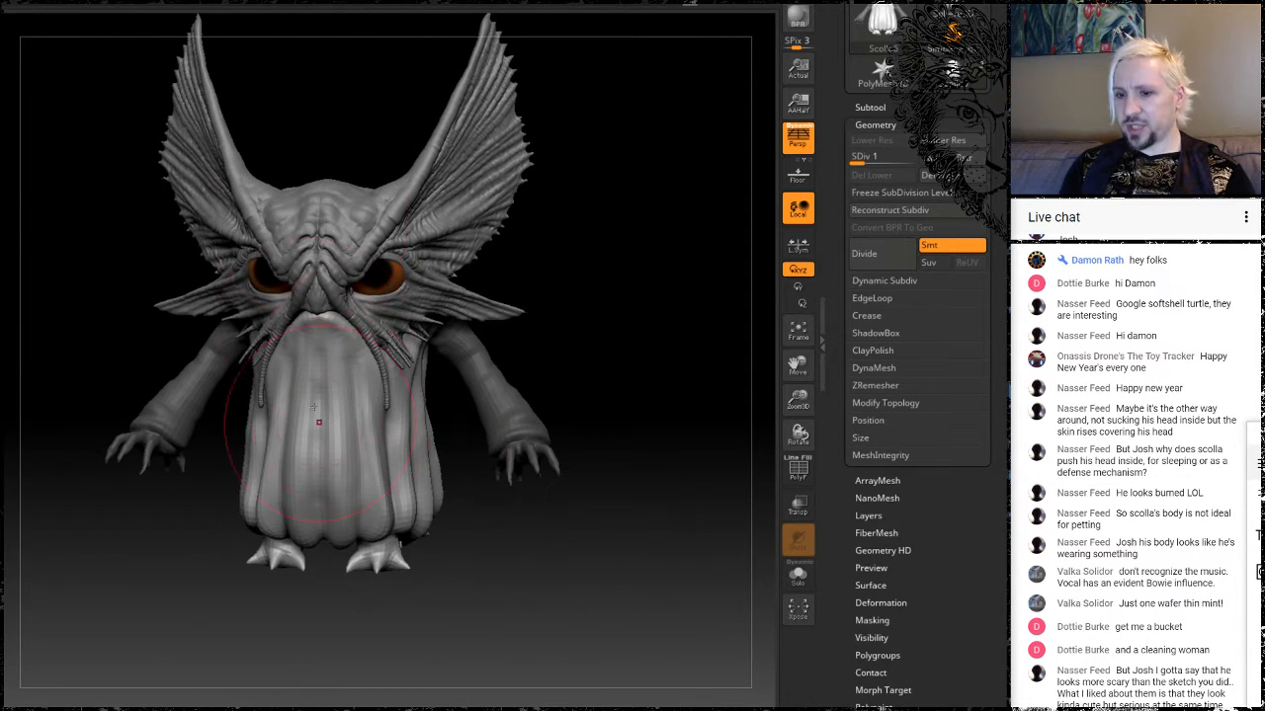
{"action": "mouse_move", "coordinate": [626, 359]}
{"action": "left_mouse_down"}
{"action": "mouse_move", "coordinate": [610, 363]}
{"action": "mouse_move", "coordinate": [626, 366]}
{"action": "left_mouse_up"}
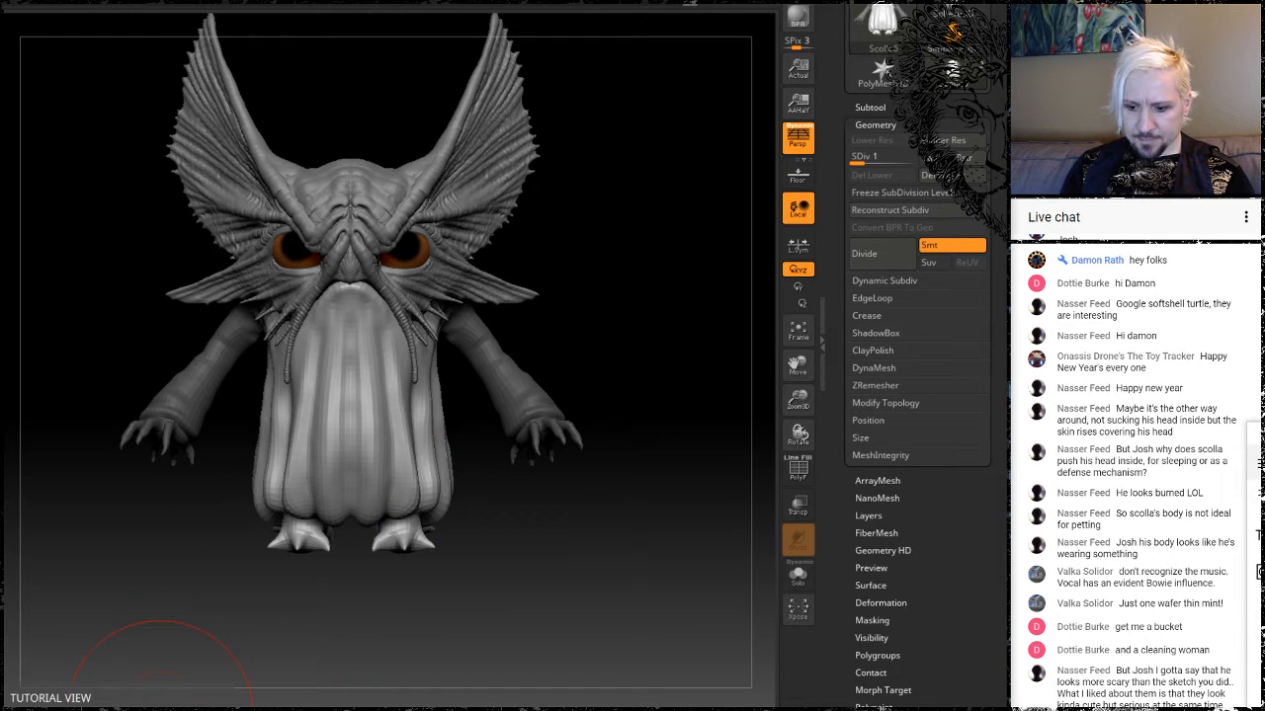
{"action": "left_click", "coordinate": [161, 710]}
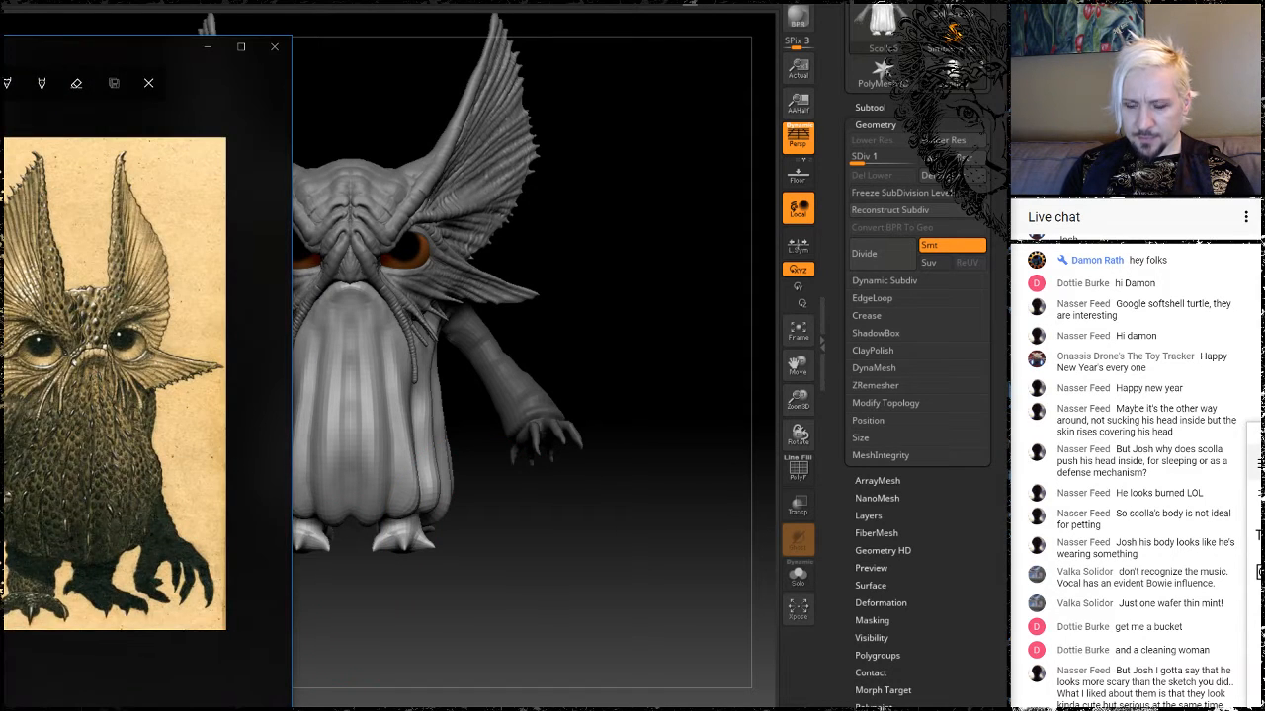
{"action": "left_click_drag", "start_coordinate": [113, 55], "coordinate": [42, 1]}
{"action": "left_click_drag", "start_coordinate": [599, 311], "coordinate": [371, 48]}
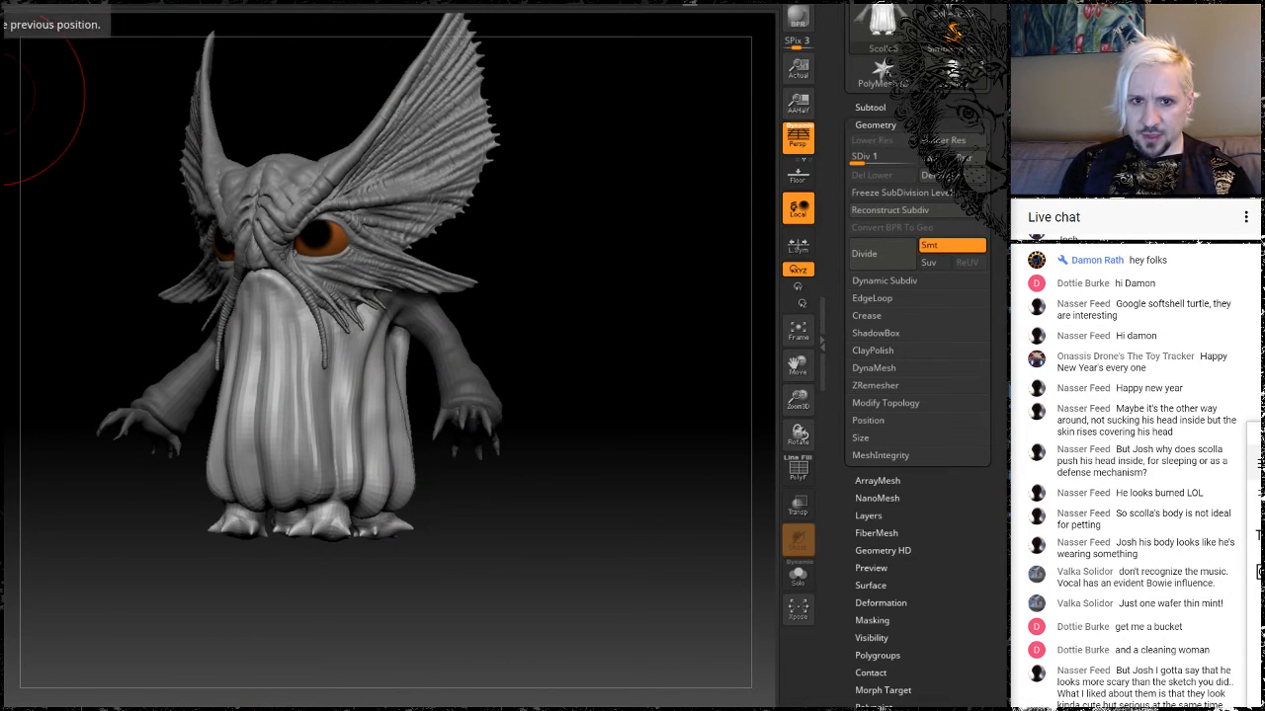
{"action": "key", "text": "alt+Tab"}
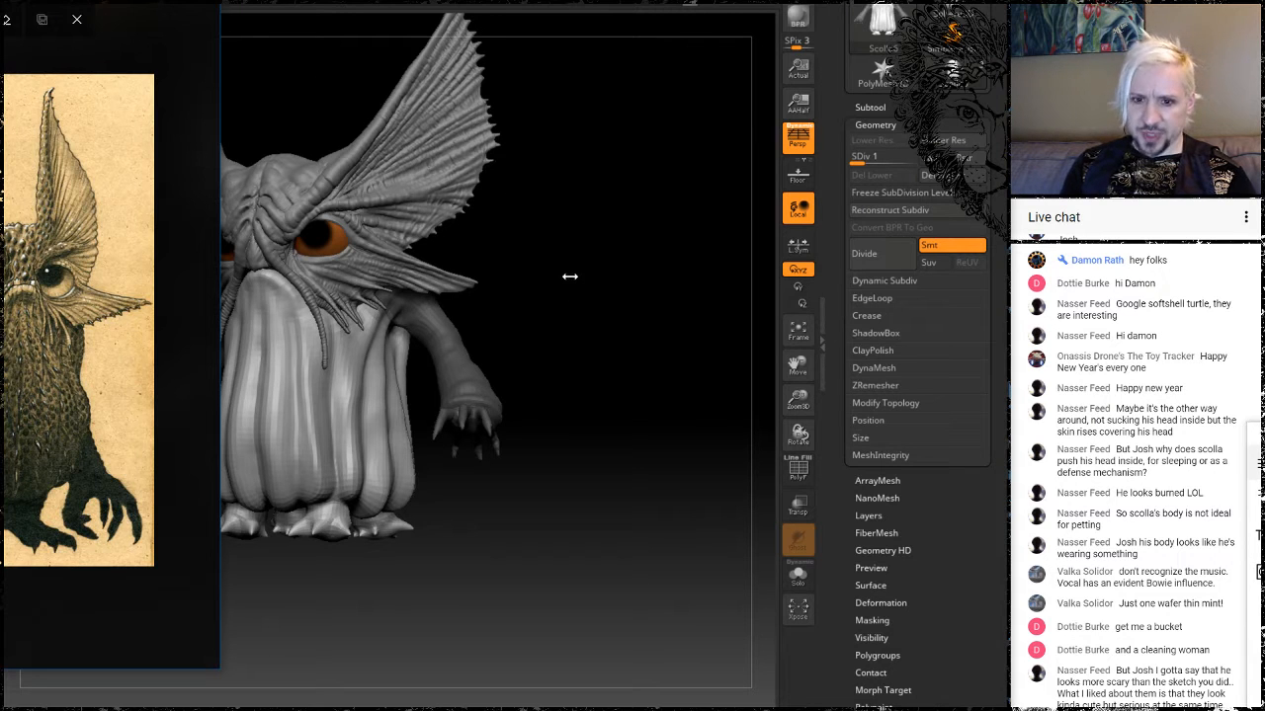
{"action": "left_click_drag", "start_coordinate": [570, 277], "coordinate": [628, 275]}
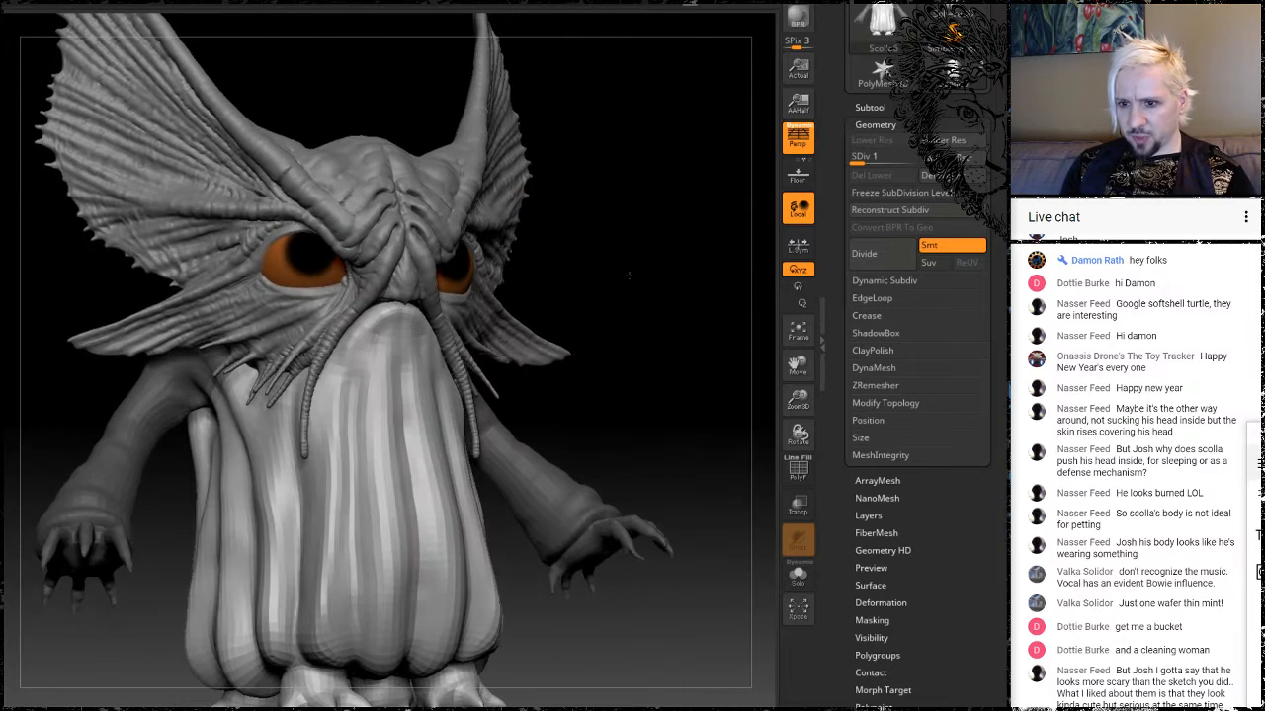
Reduce the brush size and refine the top of the robe beneath the mouth, checking the profile from both sides.
{"action": "key", "text": "space"}
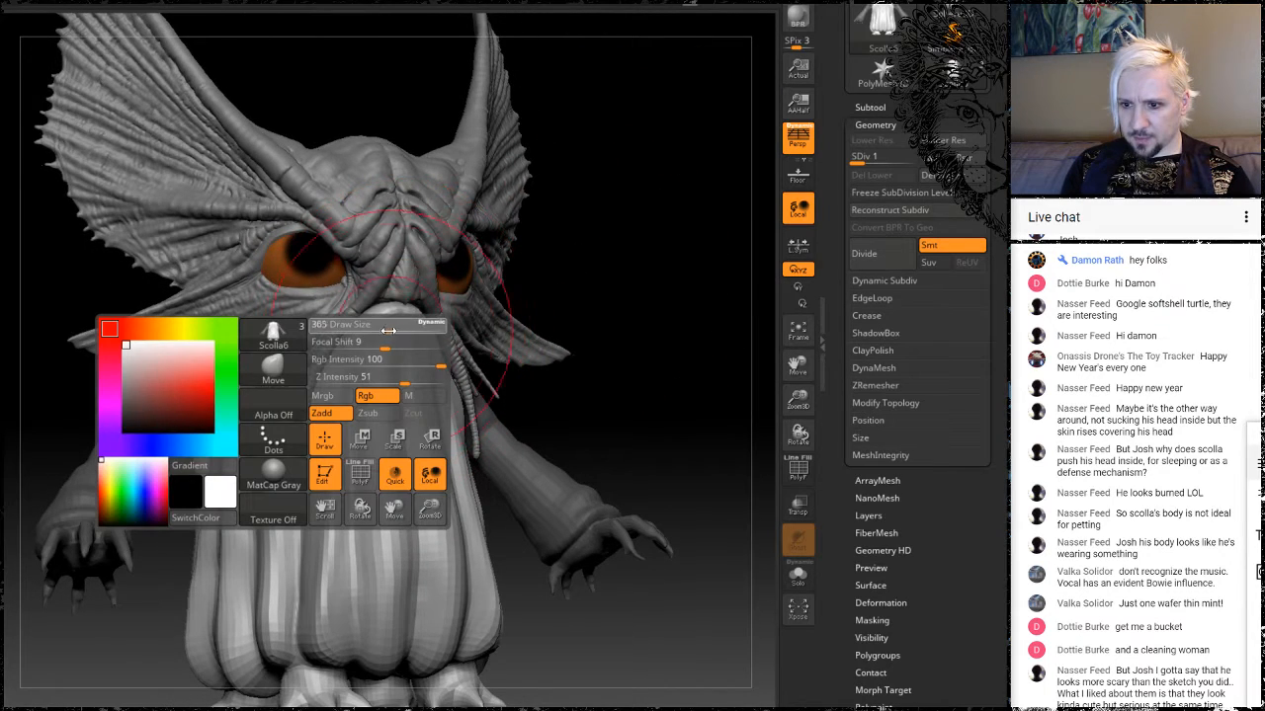
{"action": "left_click_drag", "start_coordinate": [601, 217], "coordinate": [529, 282]}
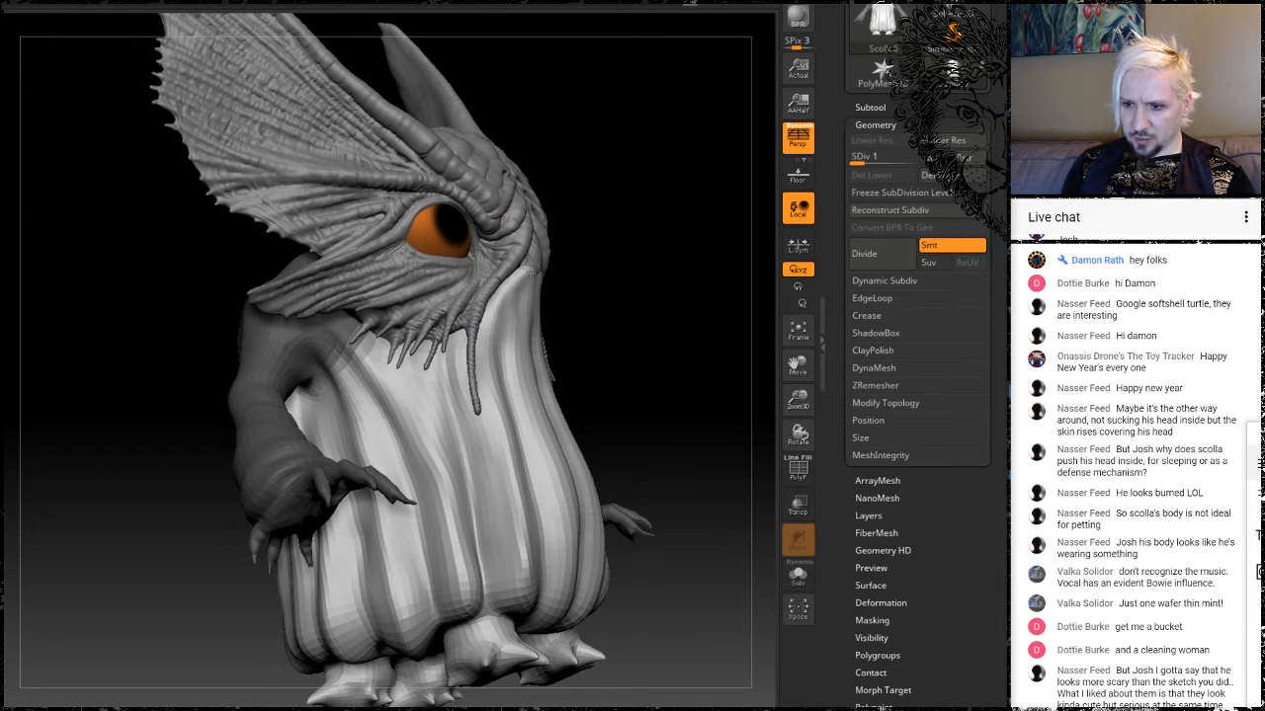
{"action": "left_click_drag", "start_coordinate": [626, 234], "coordinate": [480, 268]}
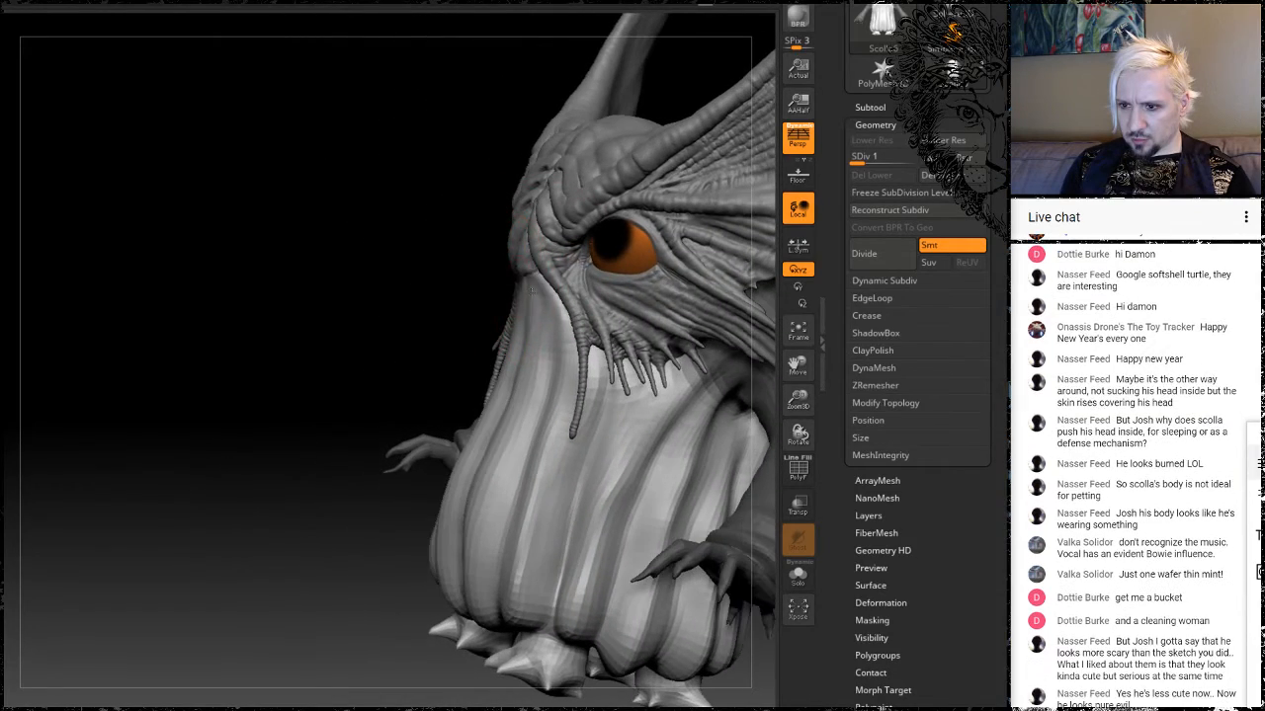
{"action": "mouse_move", "coordinate": [350, 321]}
{"action": "left_mouse_down"}
{"action": "mouse_move", "coordinate": [432, 329]}
{"action": "mouse_move", "coordinate": [461, 269]}
{"action": "left_mouse_up"}
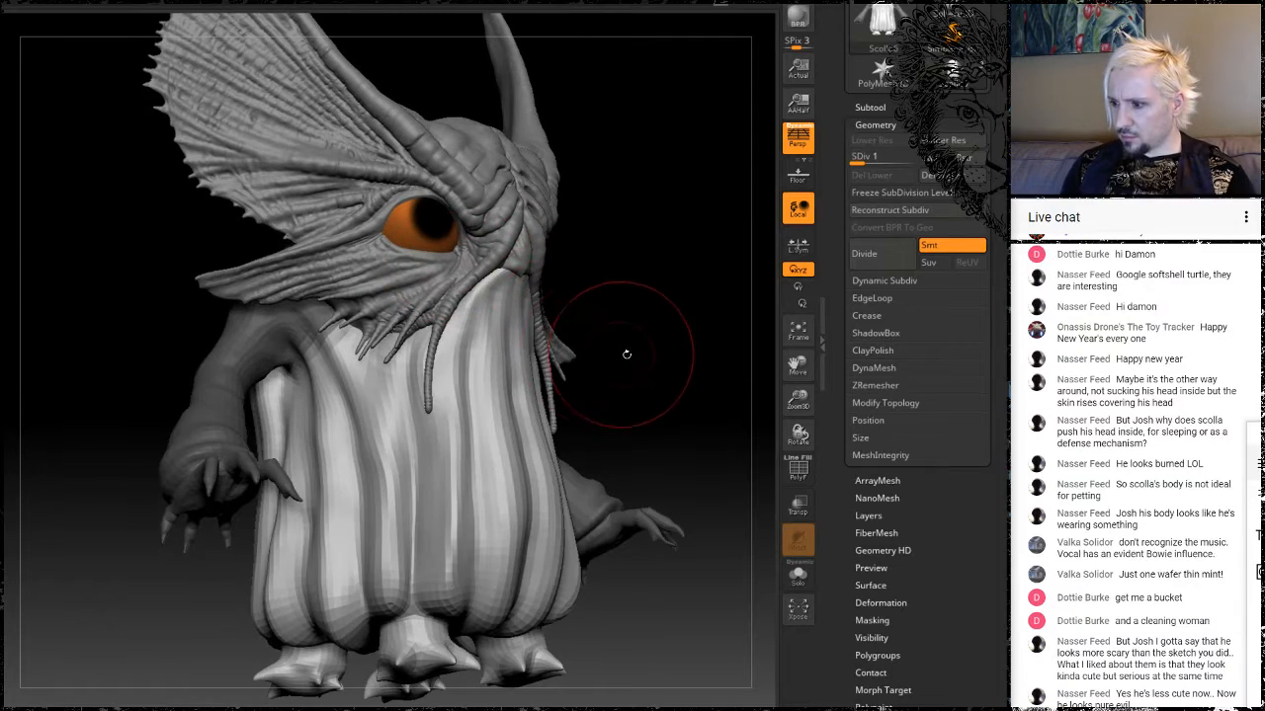
{"action": "mouse_move", "coordinate": [649, 310]}
{"action": "left_mouse_down"}
{"action": "mouse_move", "coordinate": [606, 291]}
{"action": "mouse_move", "coordinate": [605, 249]}
{"action": "mouse_move", "coordinate": [624, 263]}
{"action": "mouse_move", "coordinate": [545, 269]}
{"action": "mouse_move", "coordinate": [643, 302]}
{"action": "mouse_move", "coordinate": [623, 295]}
{"action": "mouse_move", "coordinate": [305, 351]}
{"action": "left_mouse_up"}
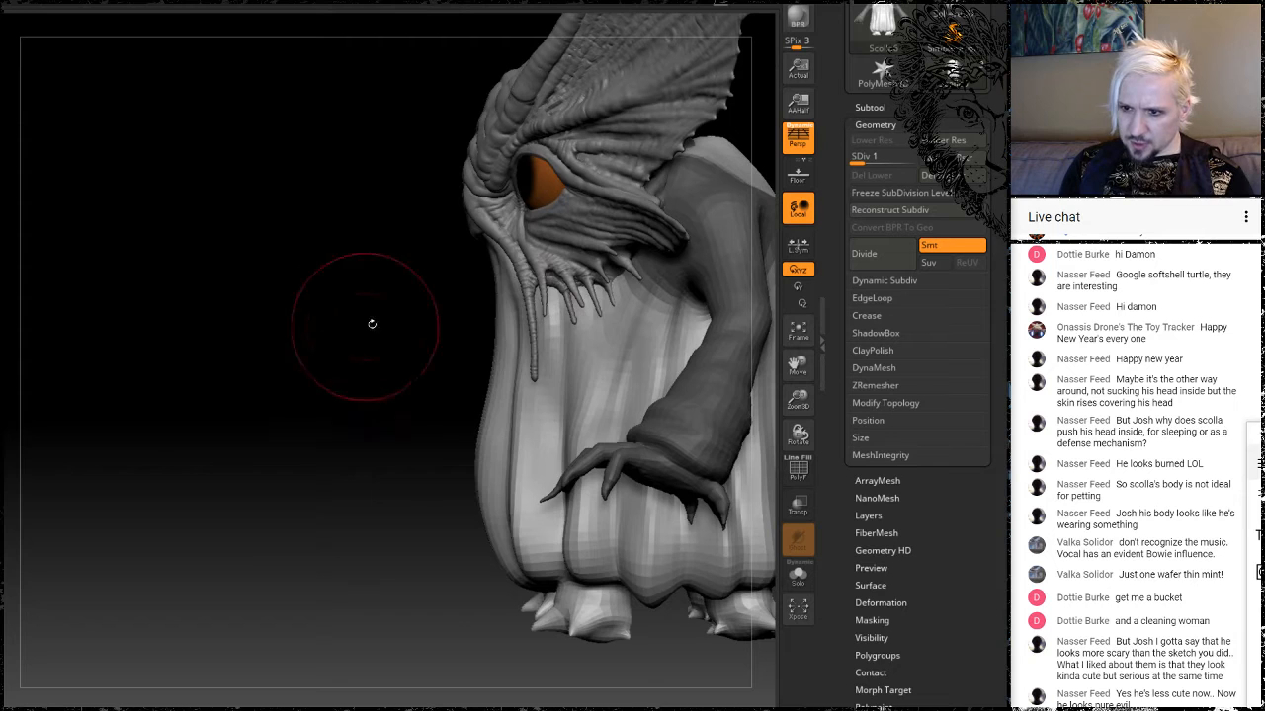
{"action": "left_click_drag", "start_coordinate": [387, 360], "coordinate": [455, 340]}
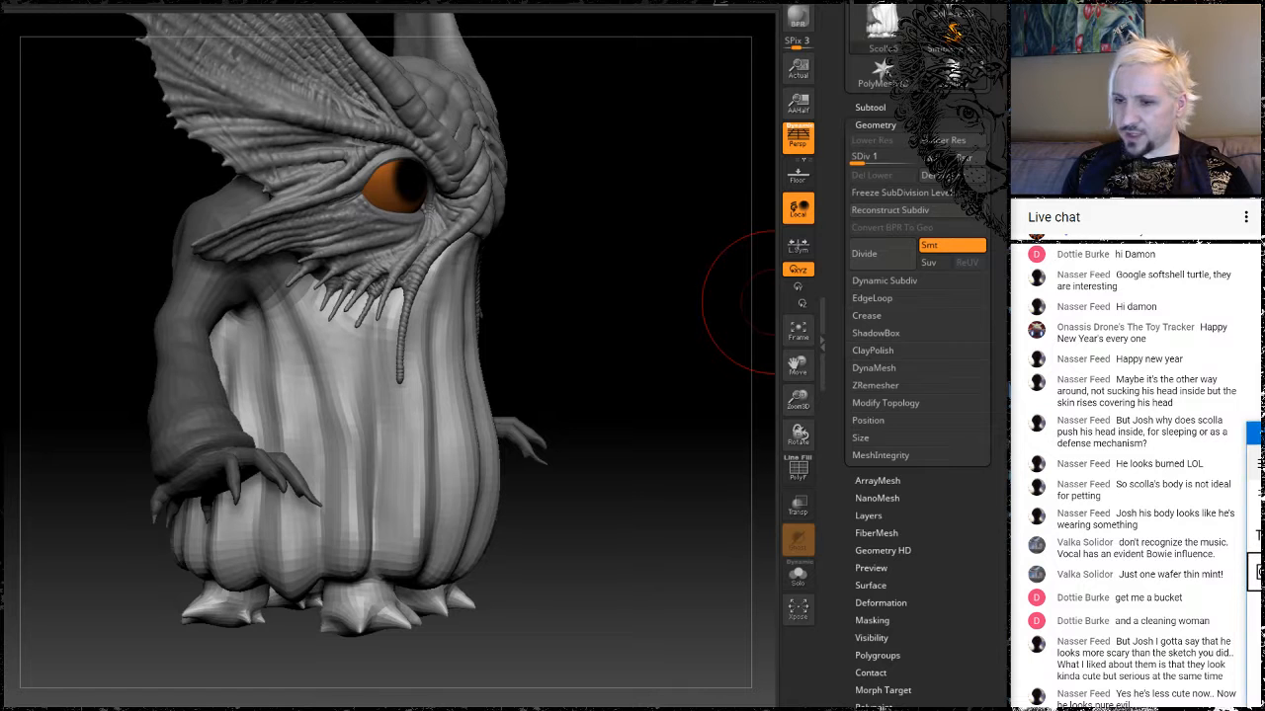
{"action": "mouse_move", "coordinate": [637, 336]}
{"action": "left_mouse_down"}
{"action": "mouse_move", "coordinate": [539, 337]}
{"action": "mouse_move", "coordinate": [625, 303]}
{"action": "mouse_move", "coordinate": [533, 327]}
{"action": "mouse_move", "coordinate": [696, 299]}
{"action": "mouse_move", "coordinate": [531, 304]}
{"action": "mouse_move", "coordinate": [481, 286]}
{"action": "mouse_move", "coordinate": [740, 416]}
{"action": "left_mouse_up"}
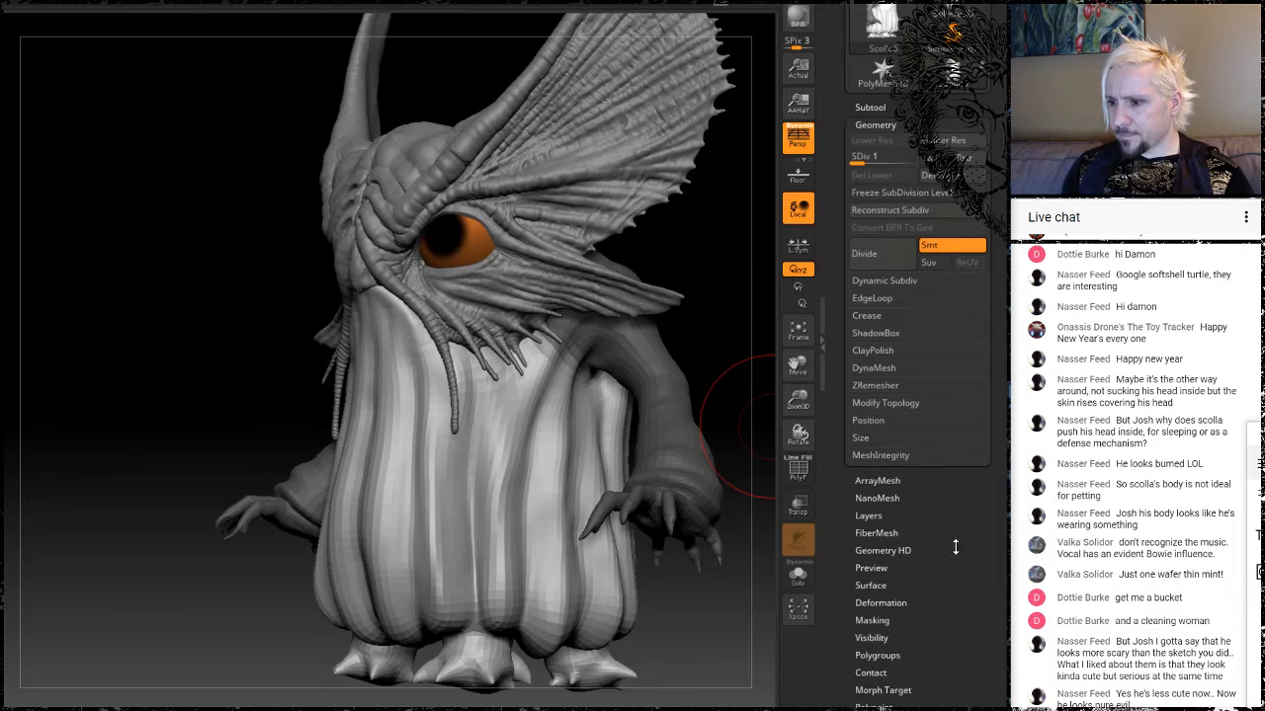
Select the winged head subtool and lower its geometry to subdivision level 1.
{"action": "left_click", "coordinate": [878, 108]}
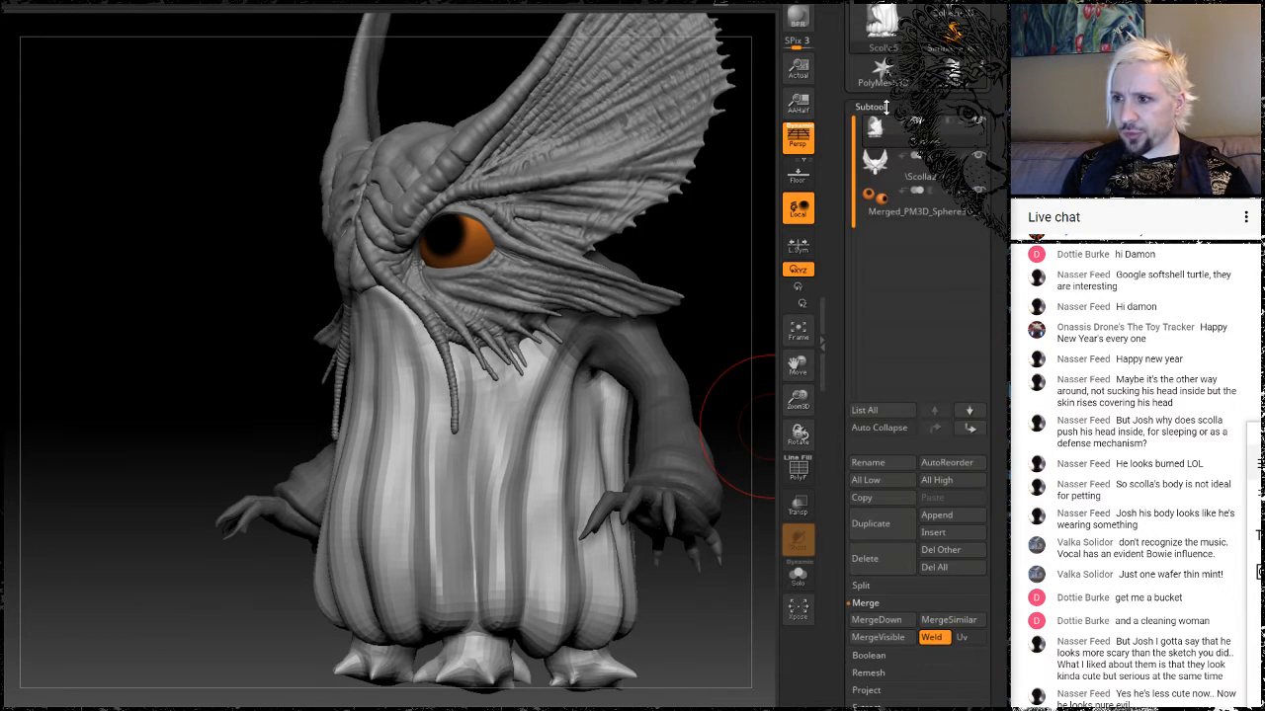
{"action": "left_click", "coordinate": [898, 175]}
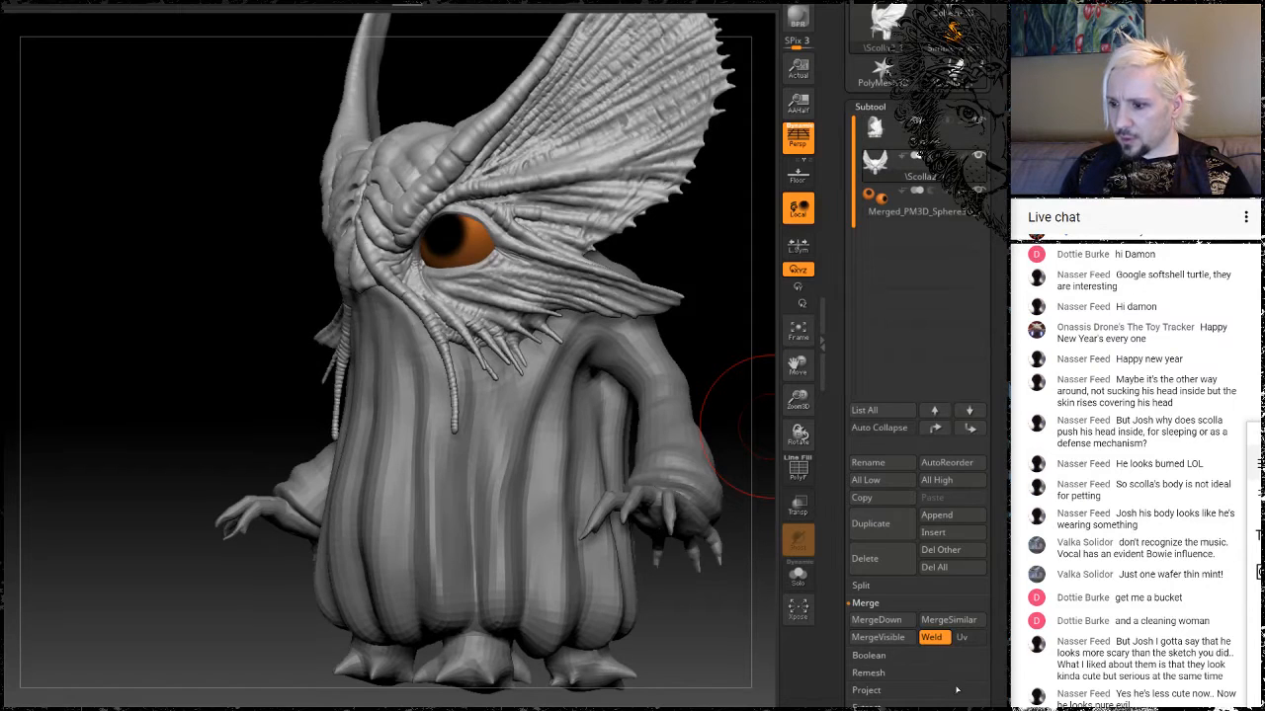
{"action": "left_click_drag", "start_coordinate": [965, 710], "coordinate": [964, 692]}
{"action": "left_click", "coordinate": [879, 673]}
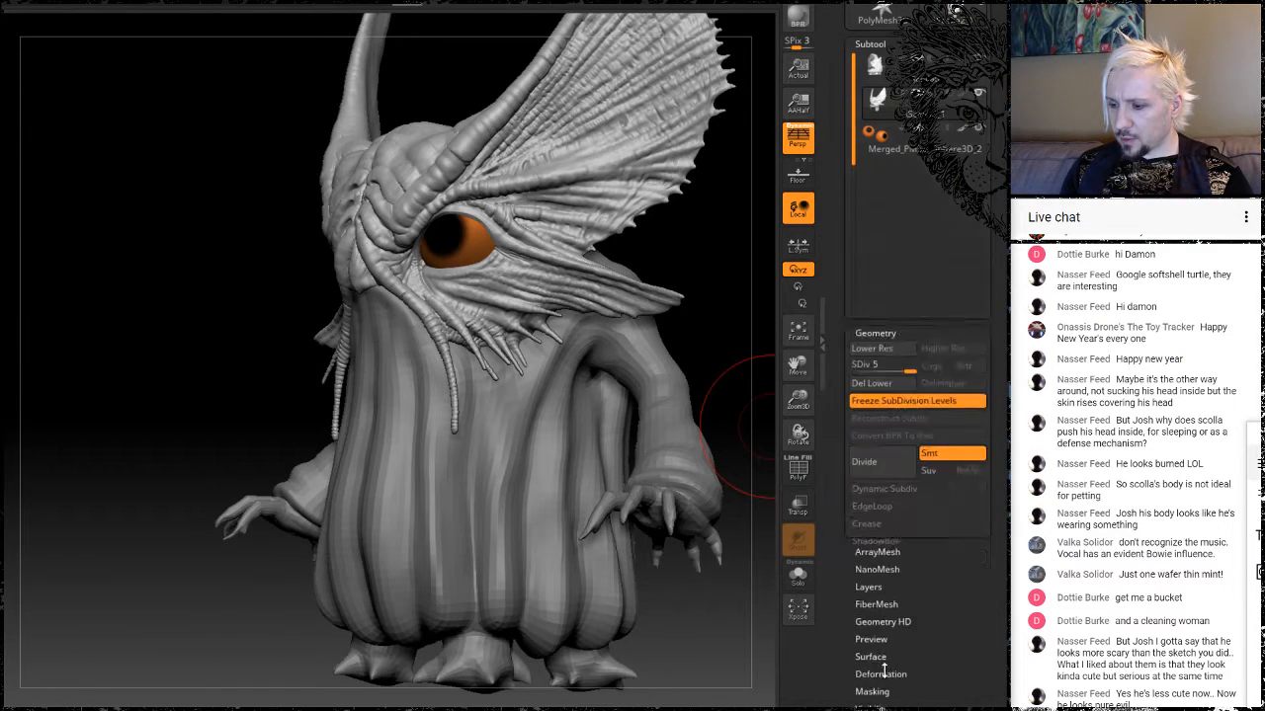
{"action": "left_click_drag", "start_coordinate": [907, 95], "coordinate": [838, 101]}
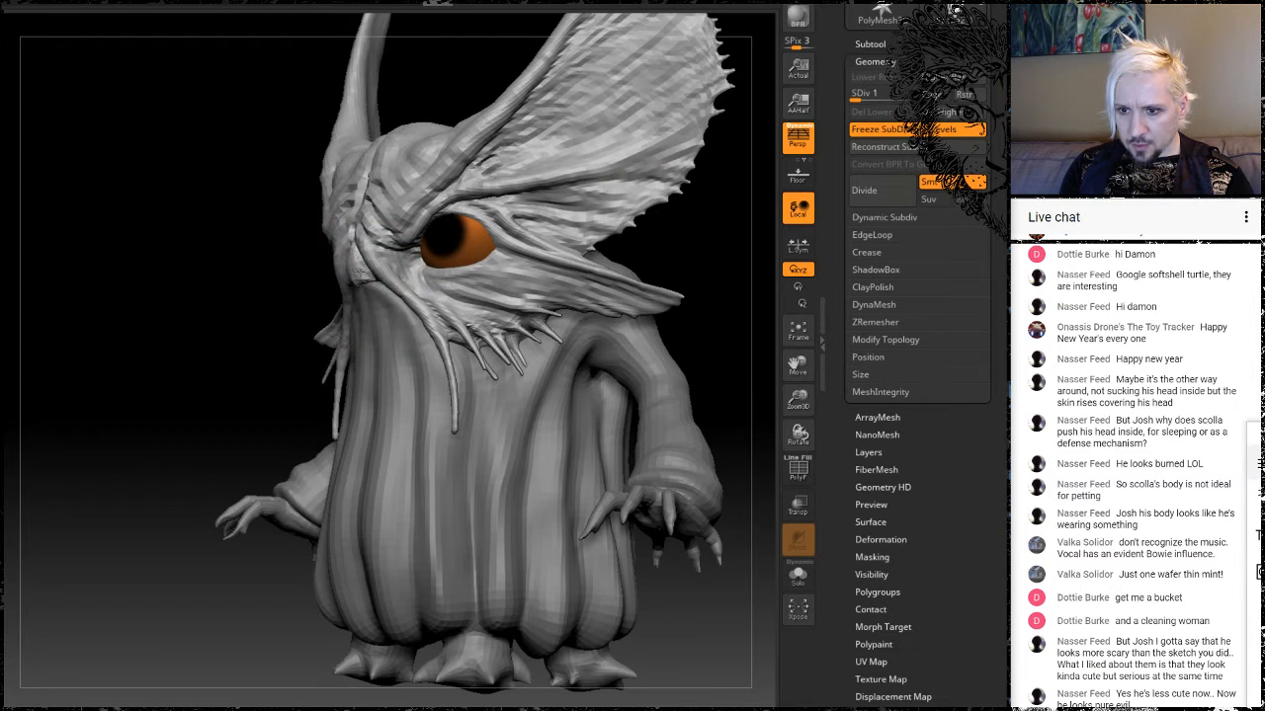
Reshape the creature's brow and snout with the Move brush, working from both sides and the front.
{"action": "mouse_move", "coordinate": [169, 296]}
{"action": "left_mouse_down"}
{"action": "mouse_move", "coordinate": [183, 345]}
{"action": "mouse_move", "coordinate": [415, 321]}
{"action": "left_mouse_up"}
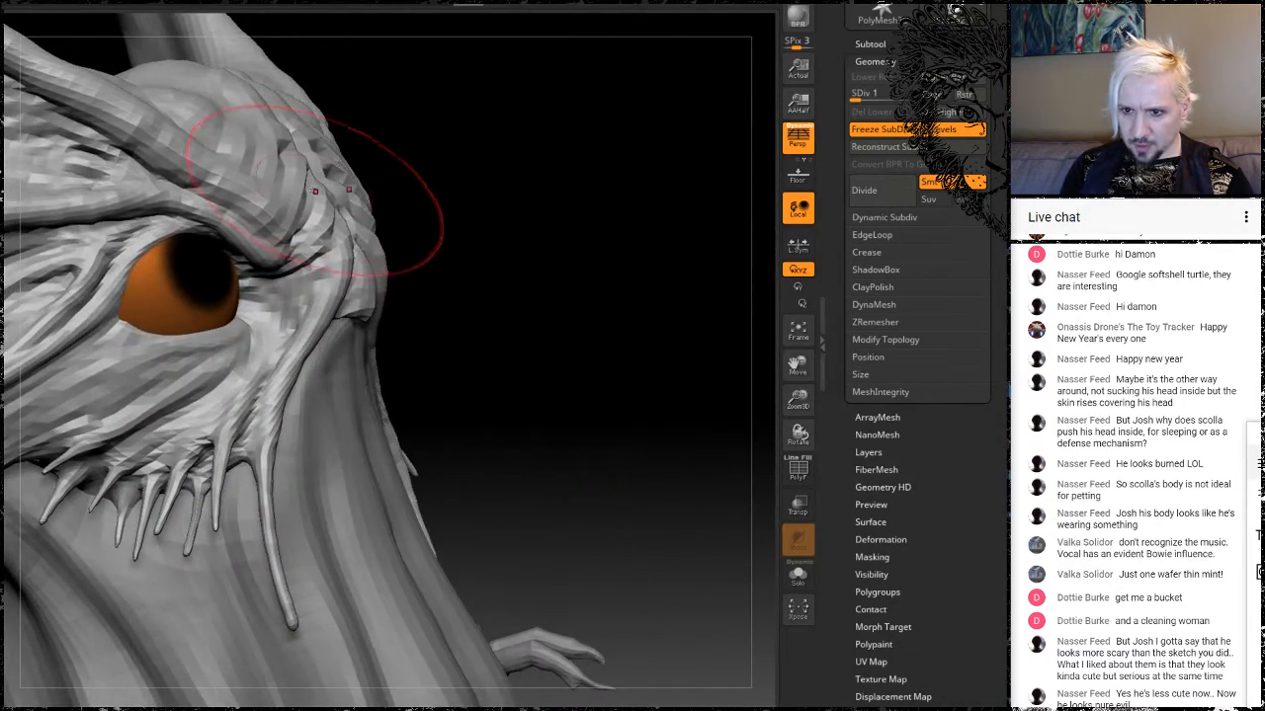
{"action": "left_click_drag", "start_coordinate": [316, 191], "coordinate": [316, 179]}
{"action": "left_click_drag", "start_coordinate": [494, 194], "coordinate": [522, 188]}
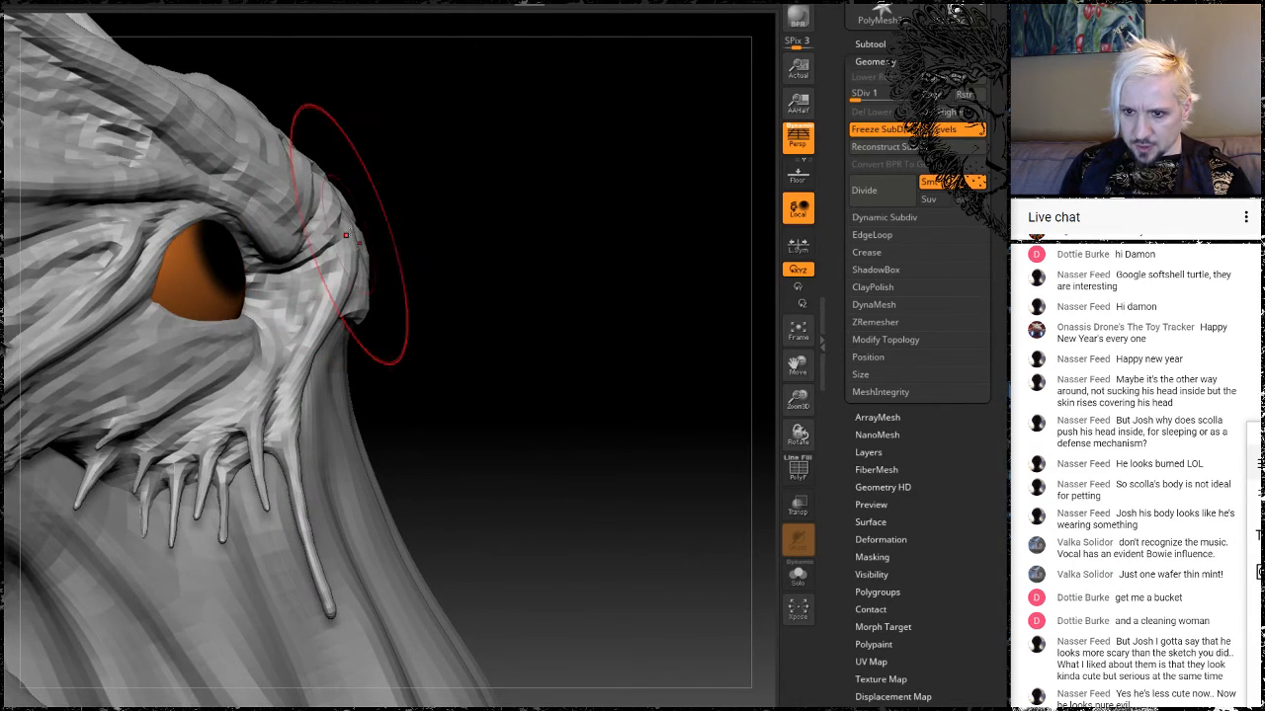
{"action": "mouse_move", "coordinate": [514, 168]}
{"action": "left_mouse_down"}
{"action": "mouse_move", "coordinate": [302, 209]}
{"action": "mouse_move", "coordinate": [196, 251]}
{"action": "mouse_move", "coordinate": [274, 237]}
{"action": "left_mouse_up"}
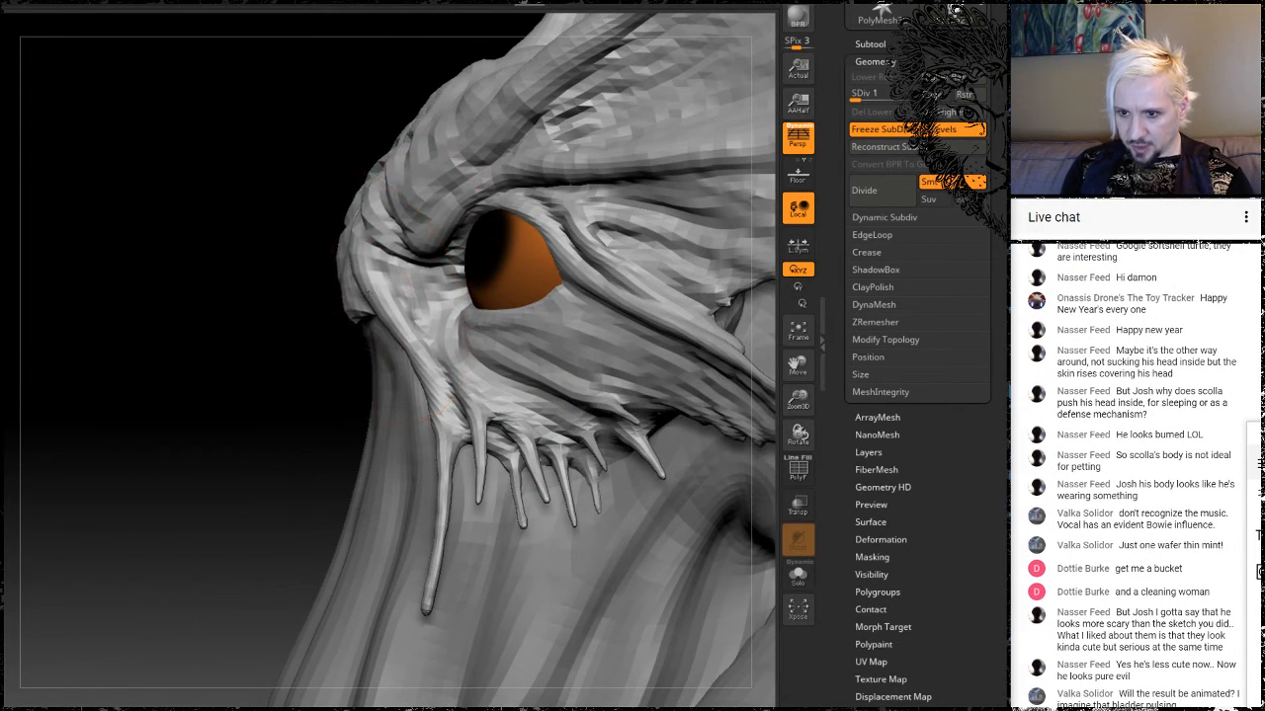
{"action": "left_click_drag", "start_coordinate": [254, 254], "coordinate": [325, 243]}
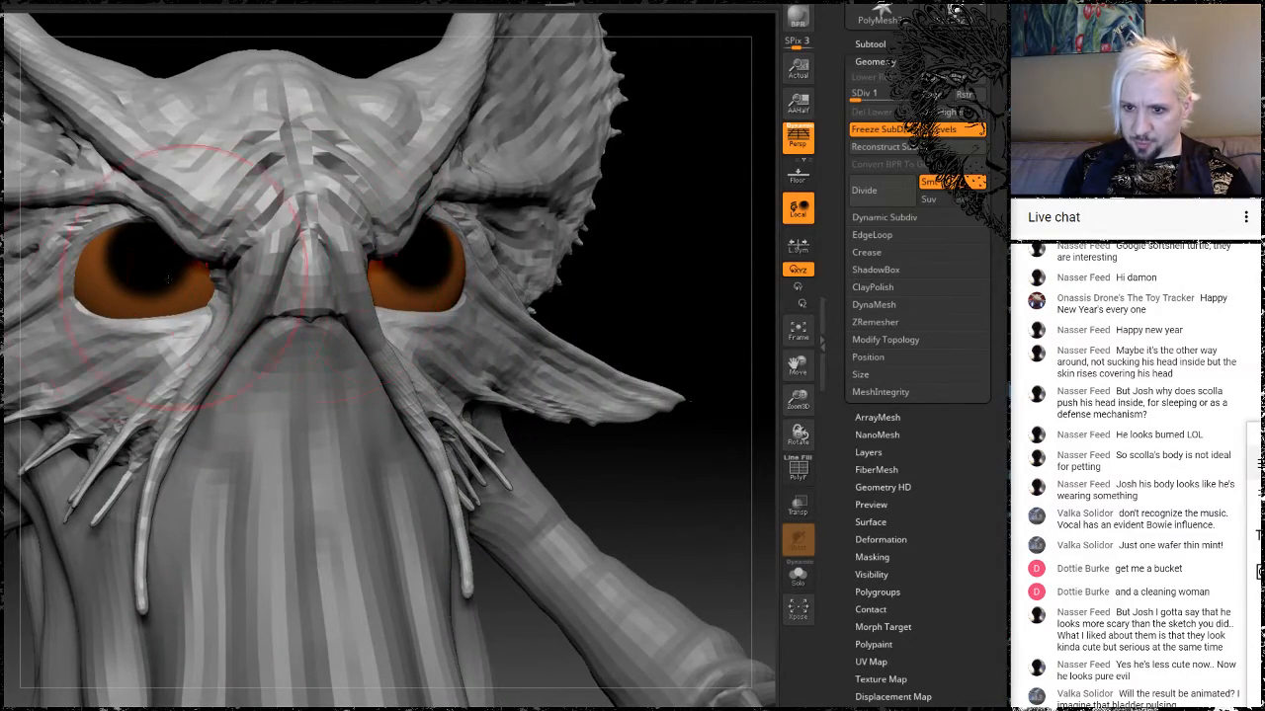
{"action": "left_click_drag", "start_coordinate": [712, 387], "coordinate": [594, 385]}
{"action": "left_click_drag", "start_coordinate": [583, 326], "coordinate": [379, 332]}
{"action": "left_click_drag", "start_coordinate": [528, 294], "coordinate": [311, 332]}
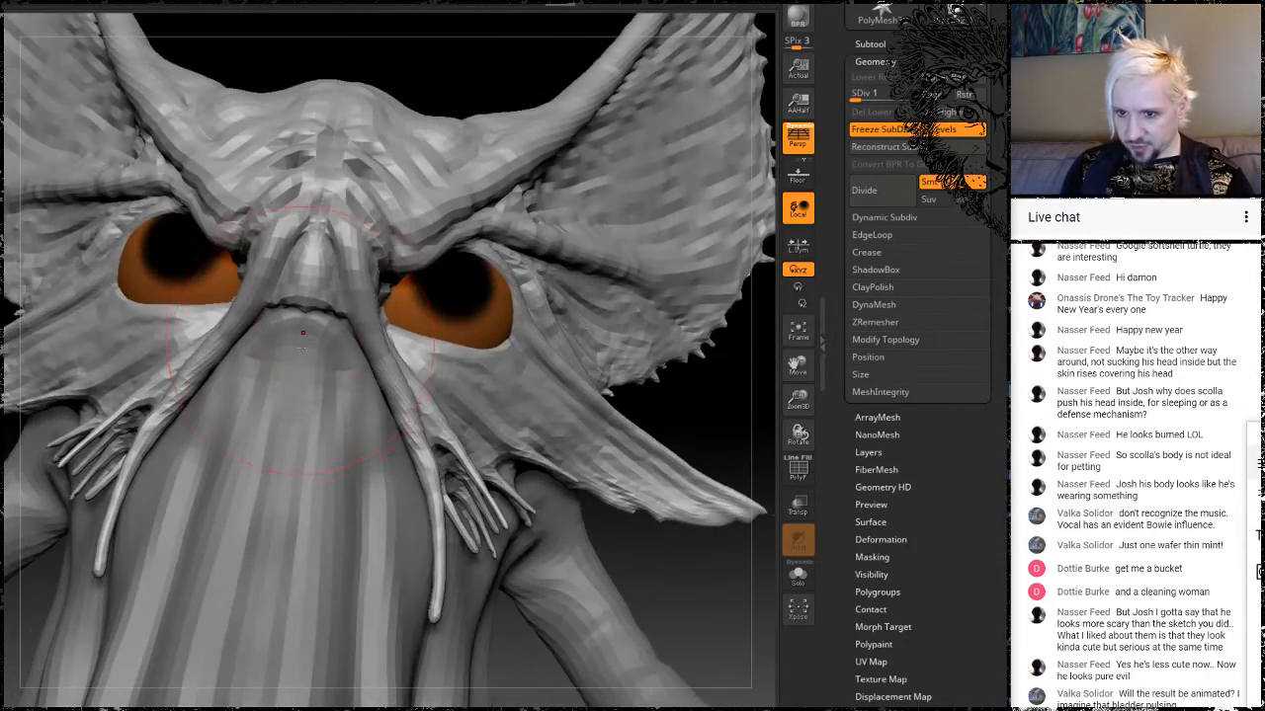
Reduce the Move brush size and push up the edge of the mouth under the snout in profile.
{"action": "mouse_move", "coordinate": [460, 65]}
{"action": "left_mouse_down"}
{"action": "mouse_move", "coordinate": [408, 51]}
{"action": "mouse_move", "coordinate": [521, 70]}
{"action": "left_mouse_up"}
{"action": "key", "text": "space"}
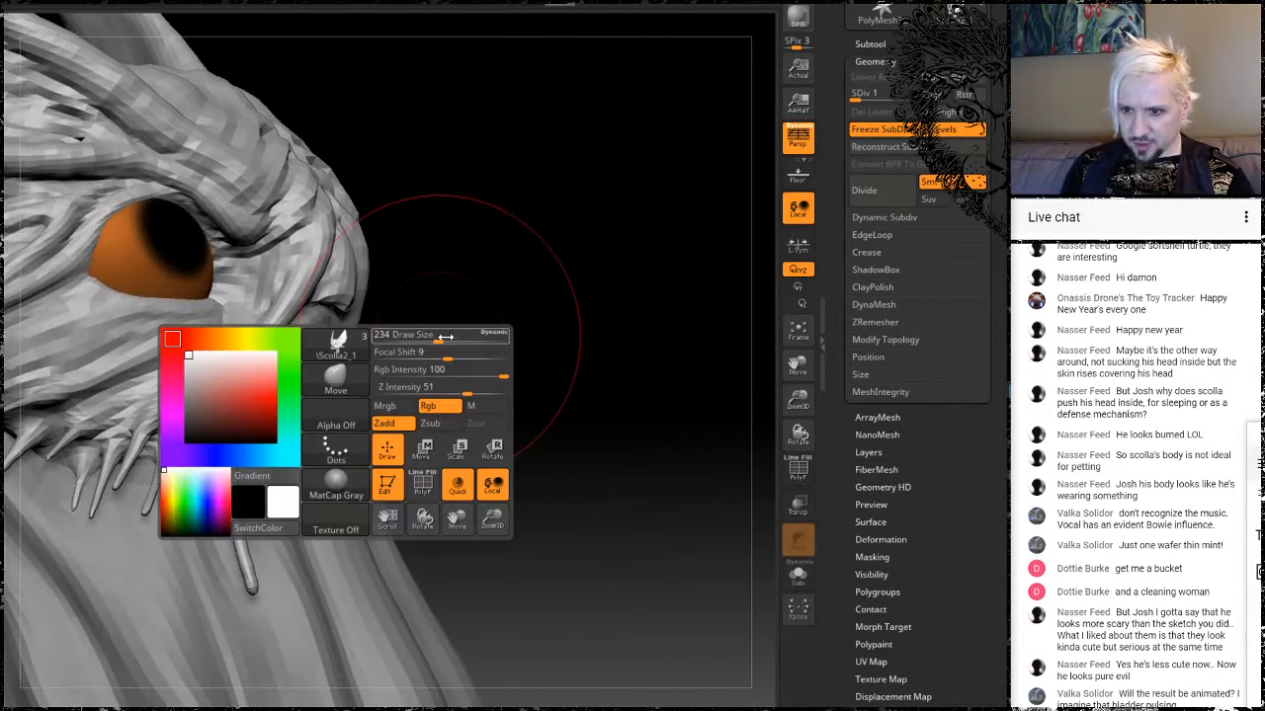
{"action": "left_click_drag", "start_coordinate": [449, 336], "coordinate": [414, 340]}
{"action": "left_click_drag", "start_coordinate": [471, 274], "coordinate": [496, 258]}
{"action": "left_click_drag", "start_coordinate": [354, 305], "coordinate": [358, 287]}
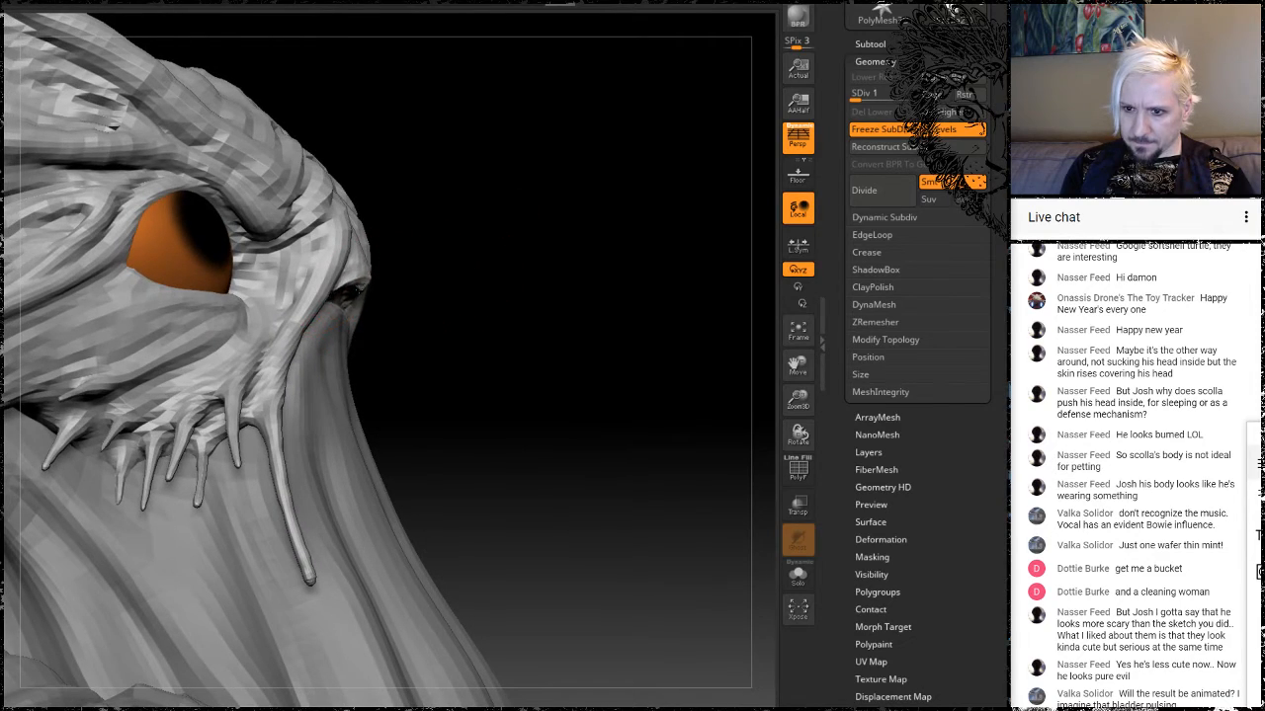
Raise the head to subdivision level 5 and make the creature's body the active subtool.
{"action": "left_click_drag", "start_coordinate": [524, 243], "coordinate": [513, 276]}
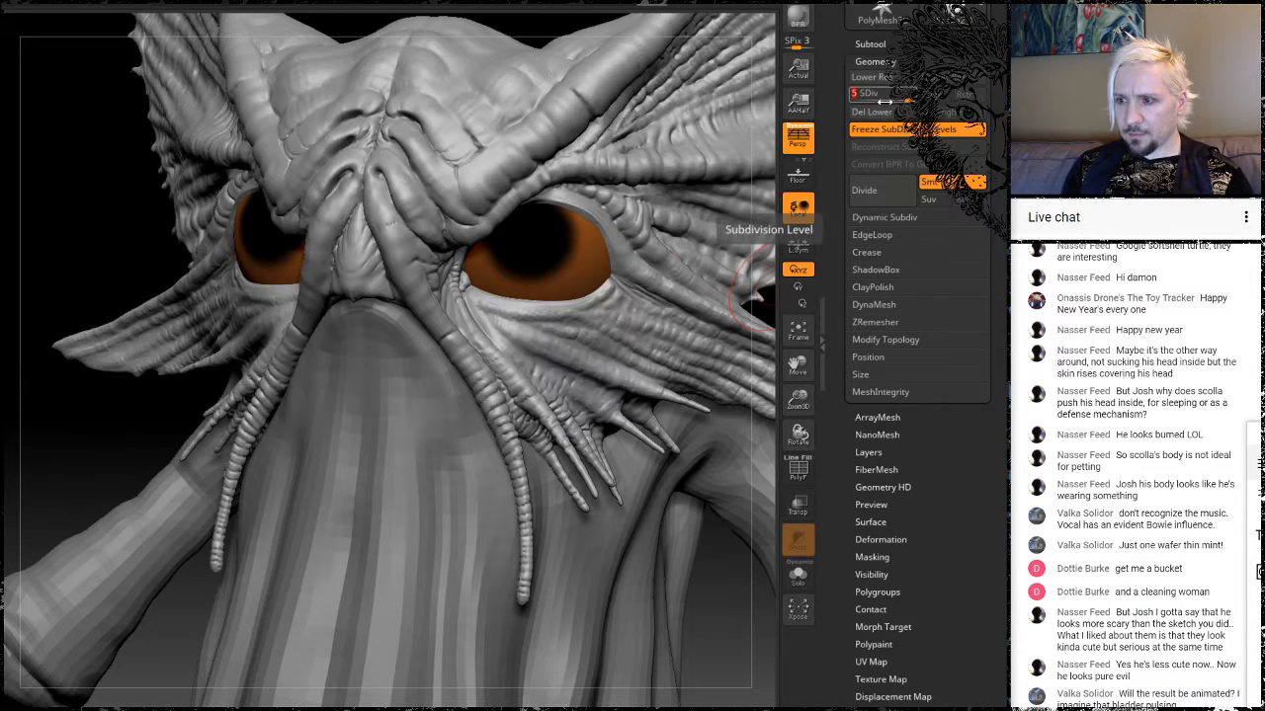
{"action": "left_click_drag", "start_coordinate": [87, 468], "coordinate": [415, 480]}
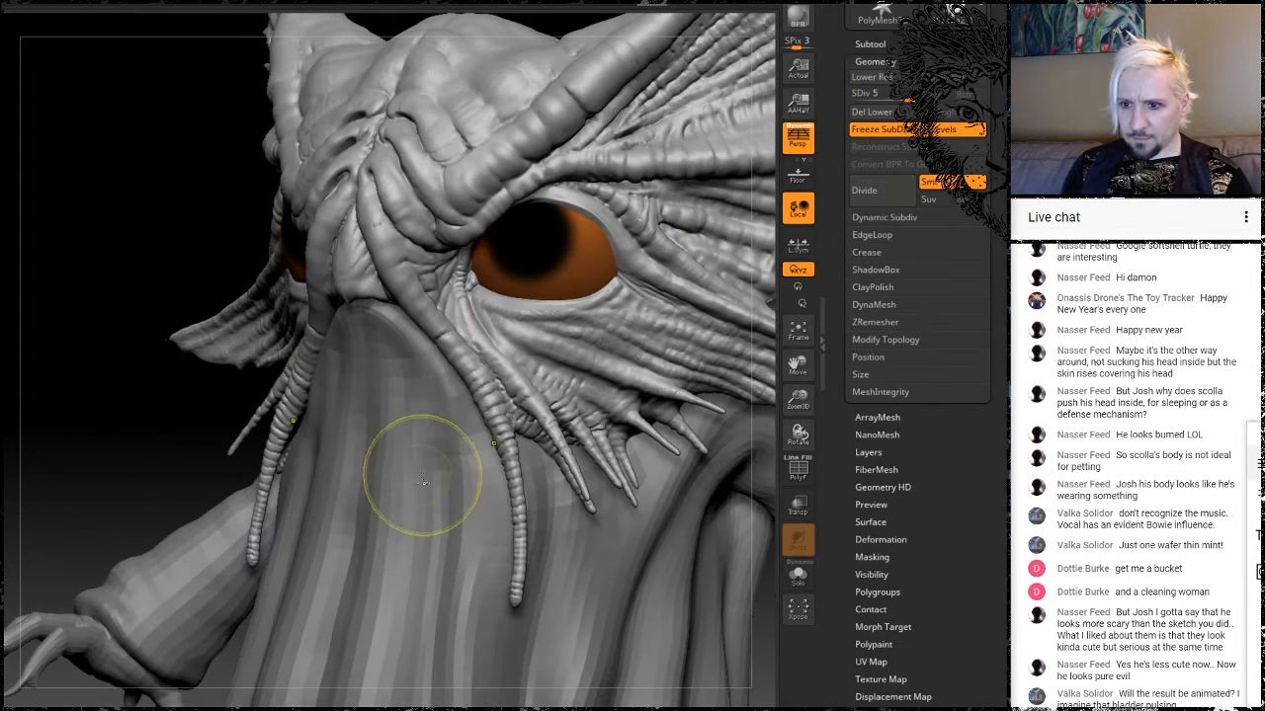
{"action": "left_click", "coordinate": [384, 530], "text": "alt"}
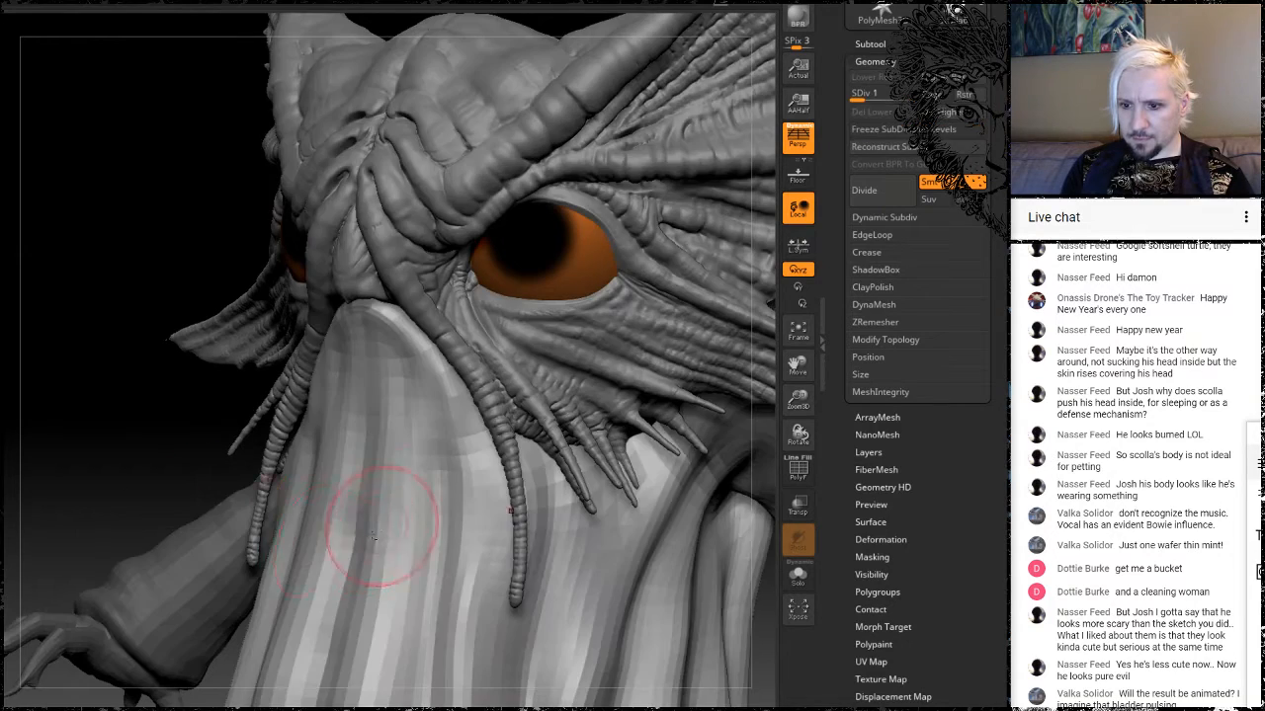
{"action": "left_click_drag", "start_coordinate": [169, 457], "coordinate": [418, 437]}
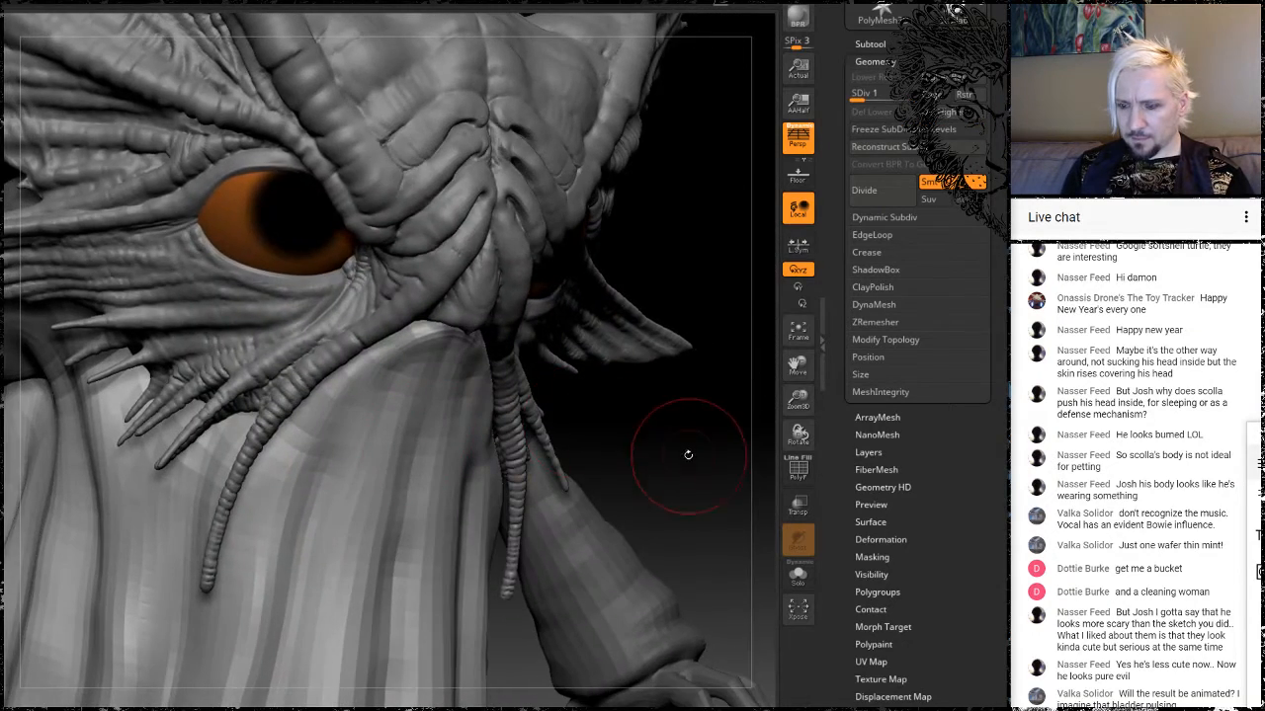
{"action": "mouse_move", "coordinate": [686, 454]}
{"action": "left_mouse_down", "text": "alt"}
{"action": "mouse_move", "coordinate": [608, 307]}
{"action": "mouse_move", "coordinate": [559, 349]}
{"action": "mouse_move", "coordinate": [609, 378]}
{"action": "mouse_move", "coordinate": [622, 336]}
{"action": "mouse_move", "coordinate": [655, 375]}
{"action": "mouse_move", "coordinate": [610, 373]}
{"action": "mouse_move", "coordinate": [666, 377]}
{"action": "mouse_move", "coordinate": [648, 367]}
{"action": "left_mouse_up", "text": "alt"}
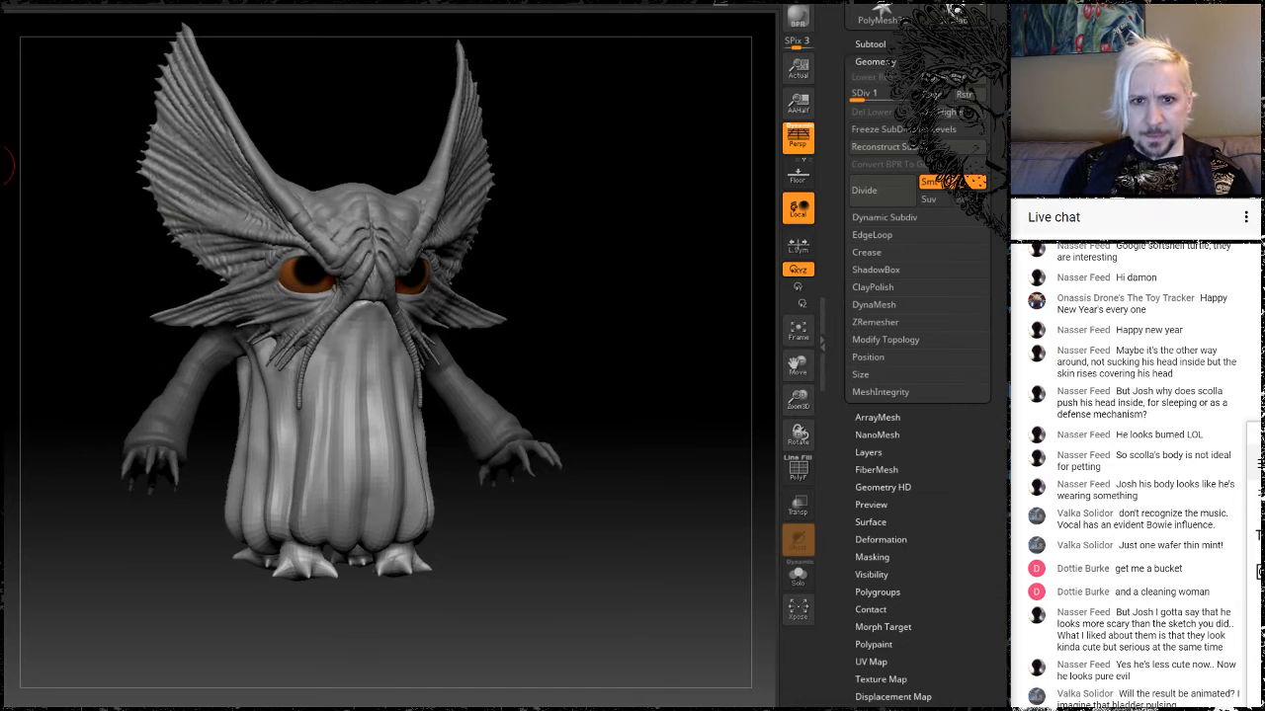
Switch to Photos and place the creature's reference sketch beside the sculpt for comparison.
{"action": "key", "text": "alt+Tab"}
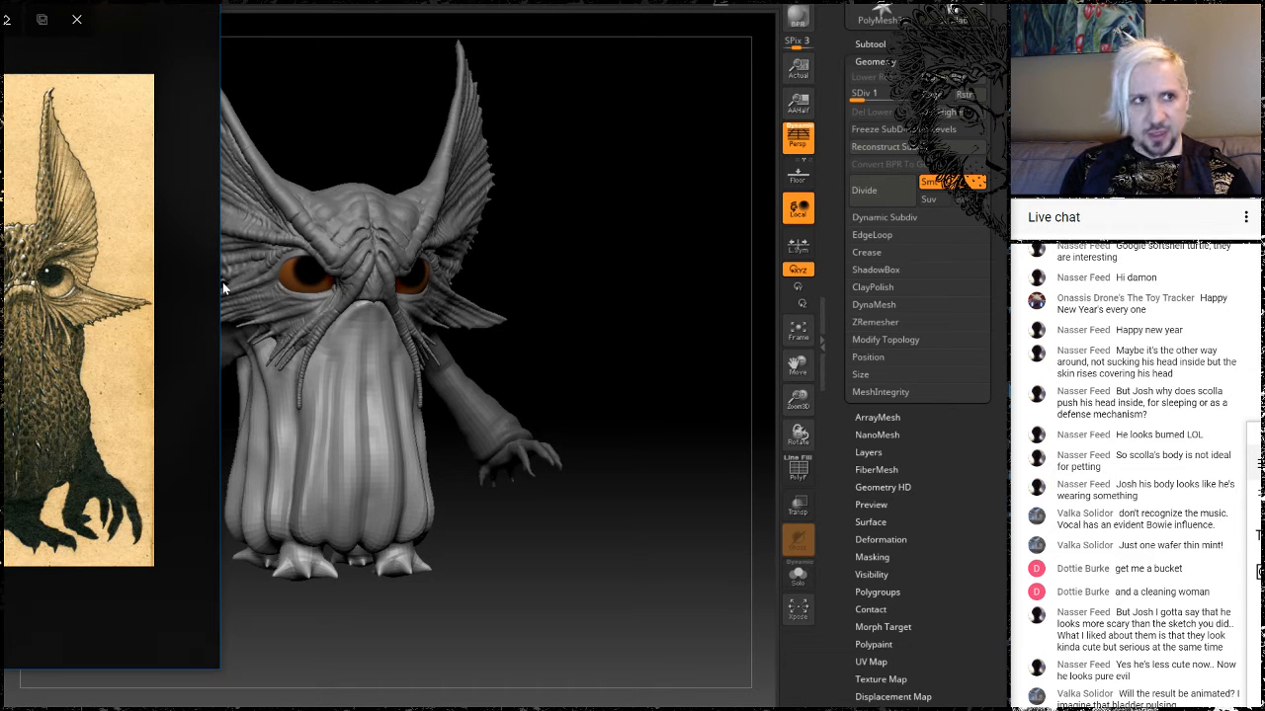
{"action": "left_click_drag", "start_coordinate": [87, 1], "coordinate": [875, 51]}
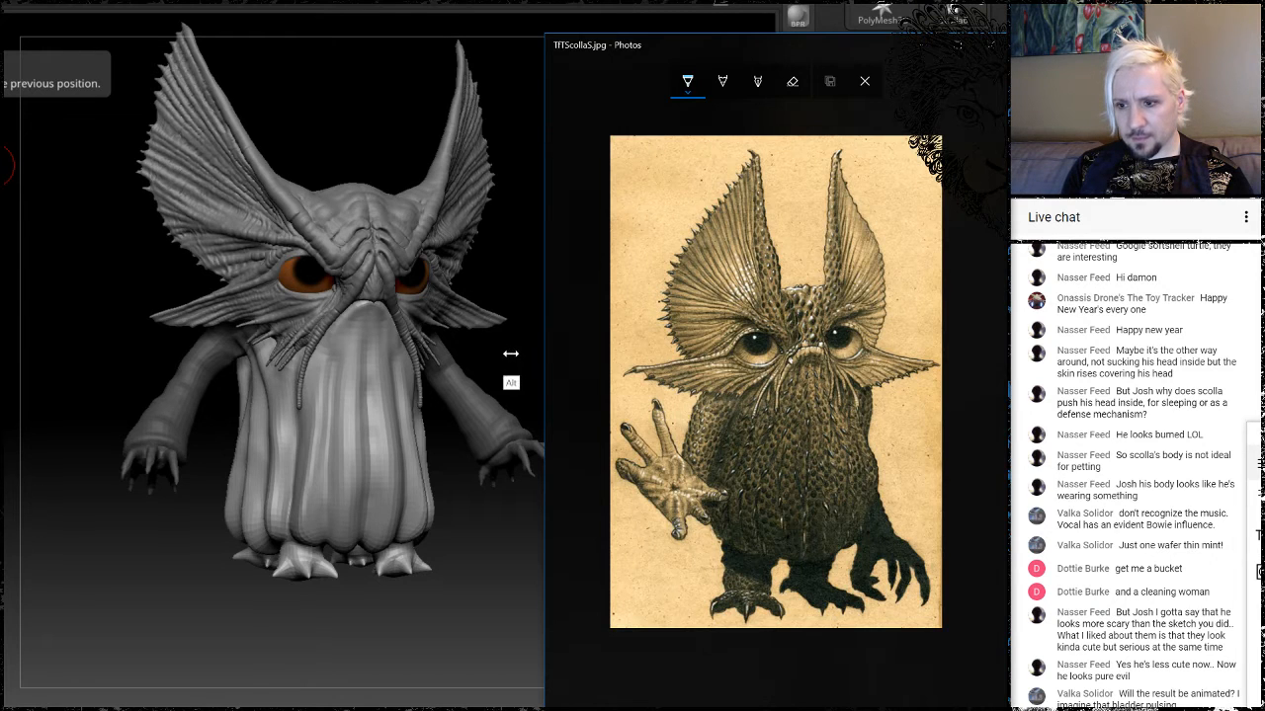
{"action": "mouse_move", "coordinate": [510, 354]}
{"action": "left_mouse_down"}
{"action": "mouse_move", "coordinate": [485, 421]}
{"action": "mouse_move", "coordinate": [509, 354]}
{"action": "left_mouse_up"}
Examine the body folds, arms and feet from the front and three-quarter views.
{"action": "left_click_drag", "start_coordinate": [576, 299], "coordinate": [564, 414], "text": "alt"}
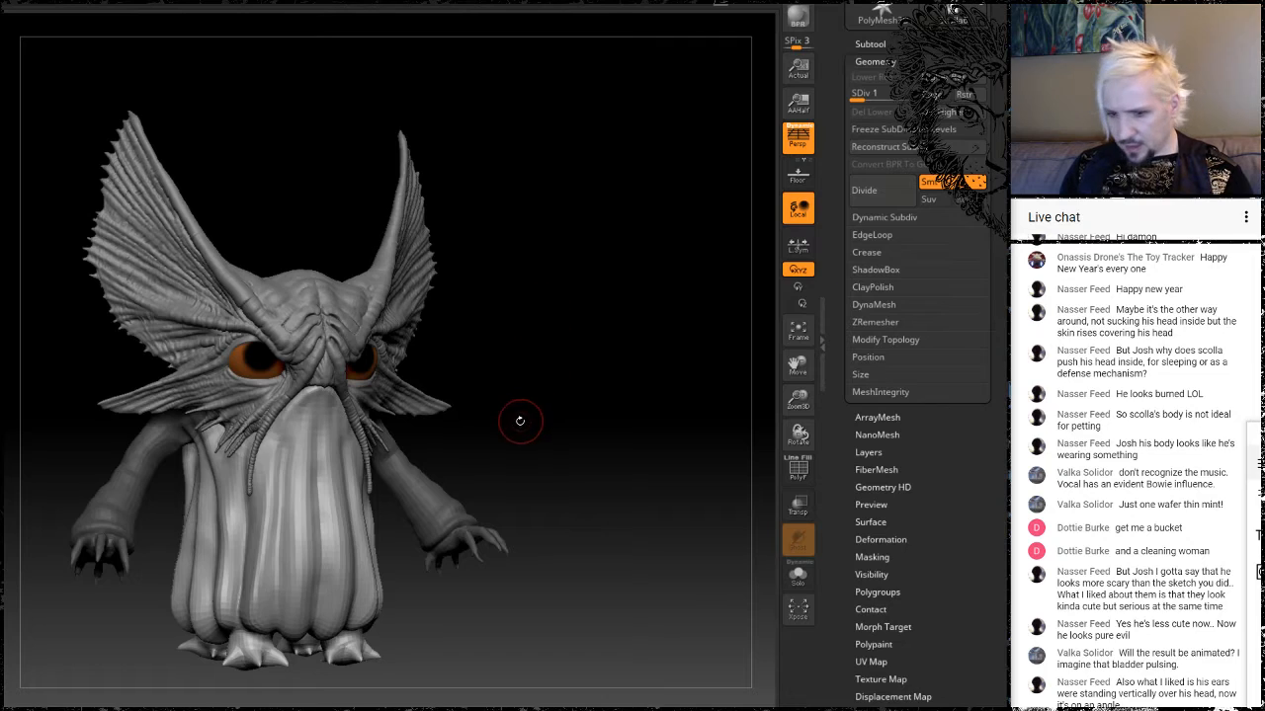
{"action": "mouse_move", "coordinate": [519, 421]}
{"action": "left_mouse_down", "text": "alt"}
{"action": "mouse_move", "coordinate": [516, 367]}
{"action": "mouse_move", "coordinate": [558, 438]}
{"action": "mouse_move", "coordinate": [554, 426]}
{"action": "mouse_move", "coordinate": [680, 324]}
{"action": "mouse_move", "coordinate": [256, 228]}
{"action": "mouse_move", "coordinate": [326, 185]}
{"action": "mouse_move", "coordinate": [692, 347]}
{"action": "mouse_move", "coordinate": [618, 380]}
{"action": "mouse_move", "coordinate": [632, 420]}
{"action": "mouse_move", "coordinate": [615, 425]}
{"action": "mouse_move", "coordinate": [638, 341]}
{"action": "left_mouse_up", "text": "alt"}
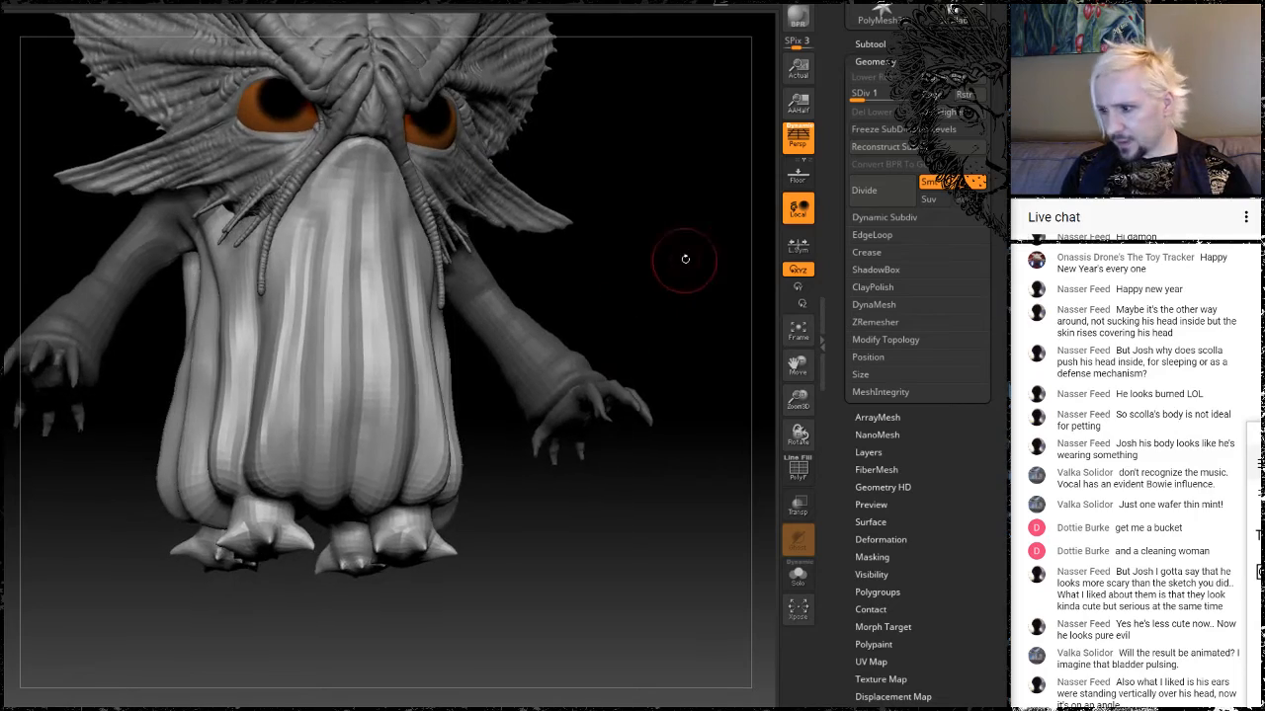
{"action": "mouse_move", "coordinate": [630, 276]}
{"action": "left_mouse_down"}
{"action": "mouse_move", "coordinate": [474, 306]}
{"action": "mouse_move", "coordinate": [371, 308]}
{"action": "mouse_move", "coordinate": [351, 297]}
{"action": "mouse_move", "coordinate": [673, 279]}
{"action": "mouse_move", "coordinate": [615, 271]}
{"action": "mouse_move", "coordinate": [622, 310]}
{"action": "mouse_move", "coordinate": [644, 248]}
{"action": "mouse_move", "coordinate": [619, 274]}
{"action": "mouse_move", "coordinate": [639, 258]}
{"action": "left_mouse_up"}
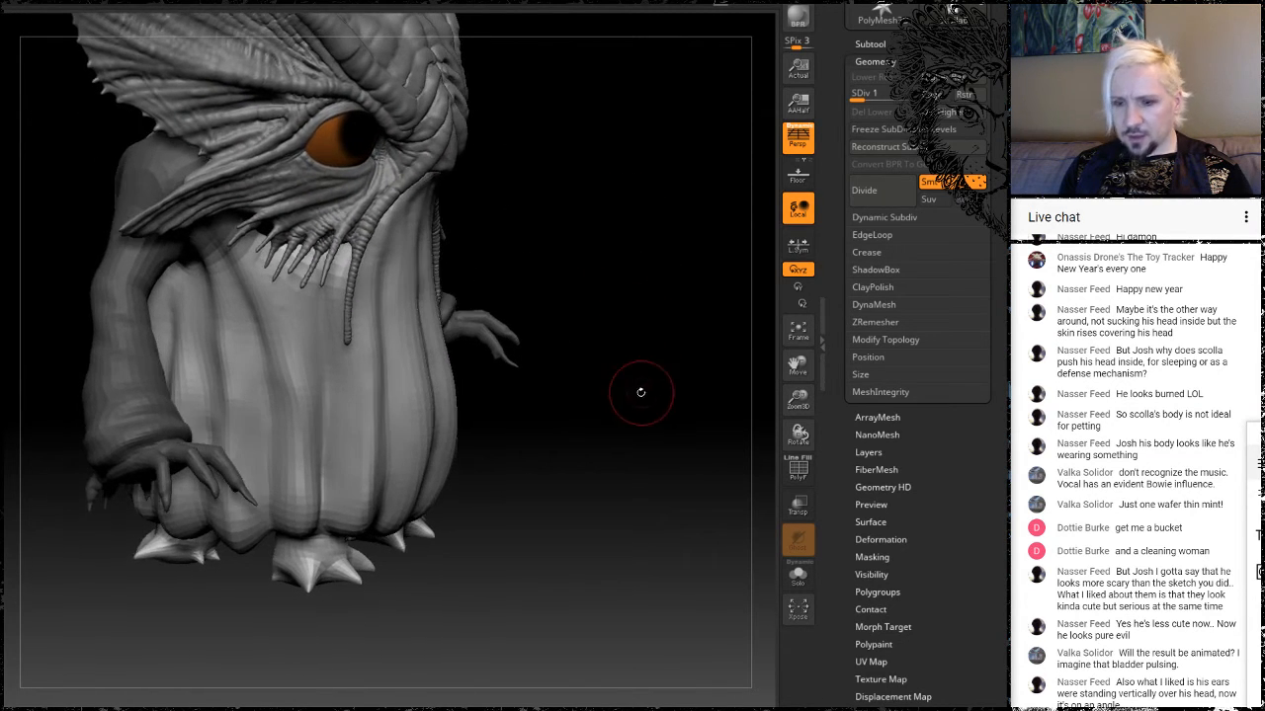
{"action": "left_click_drag", "start_coordinate": [643, 389], "coordinate": [630, 379]}
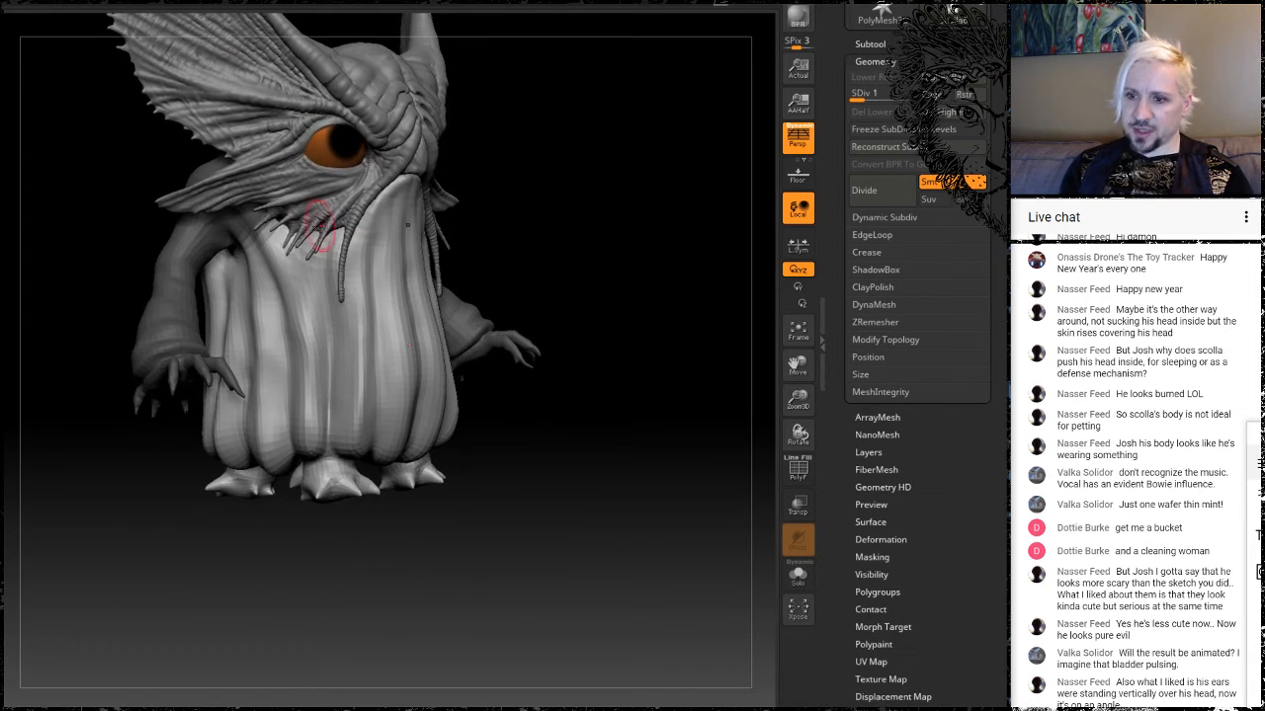
{"action": "left_click_drag", "start_coordinate": [597, 288], "coordinate": [480, 322]}
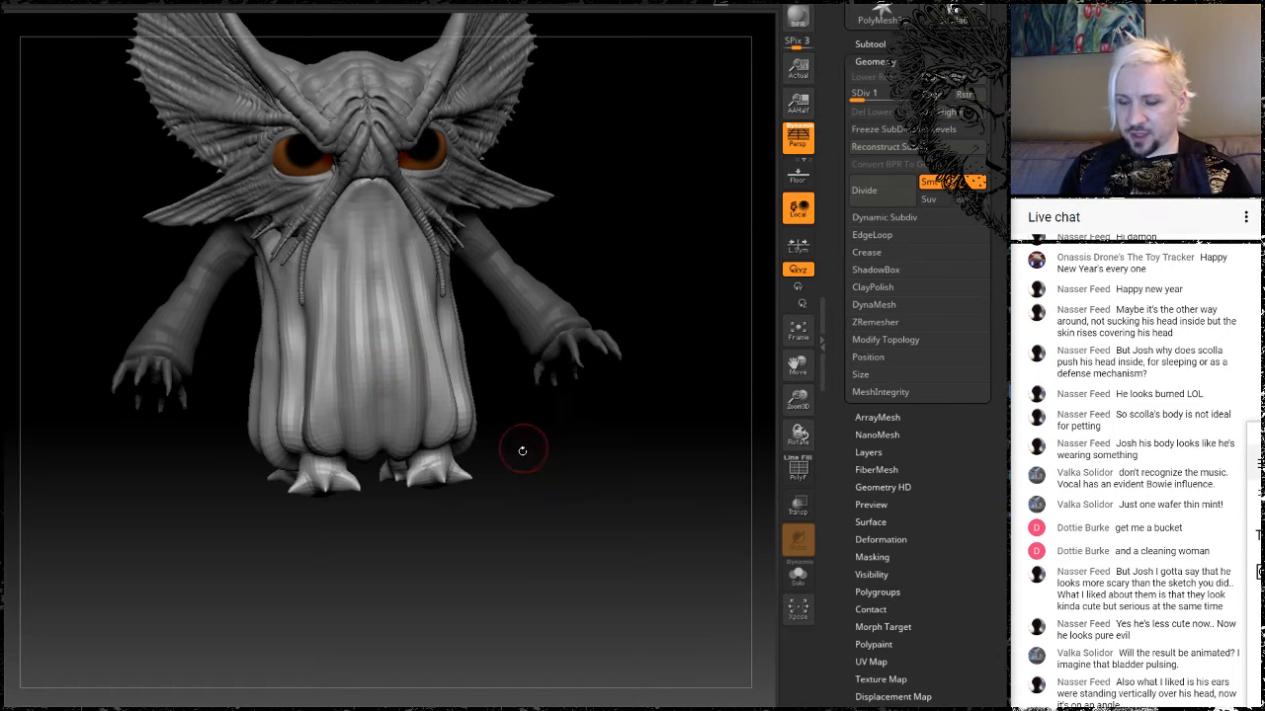
{"action": "left_click_drag", "start_coordinate": [522, 450], "coordinate": [618, 487]}
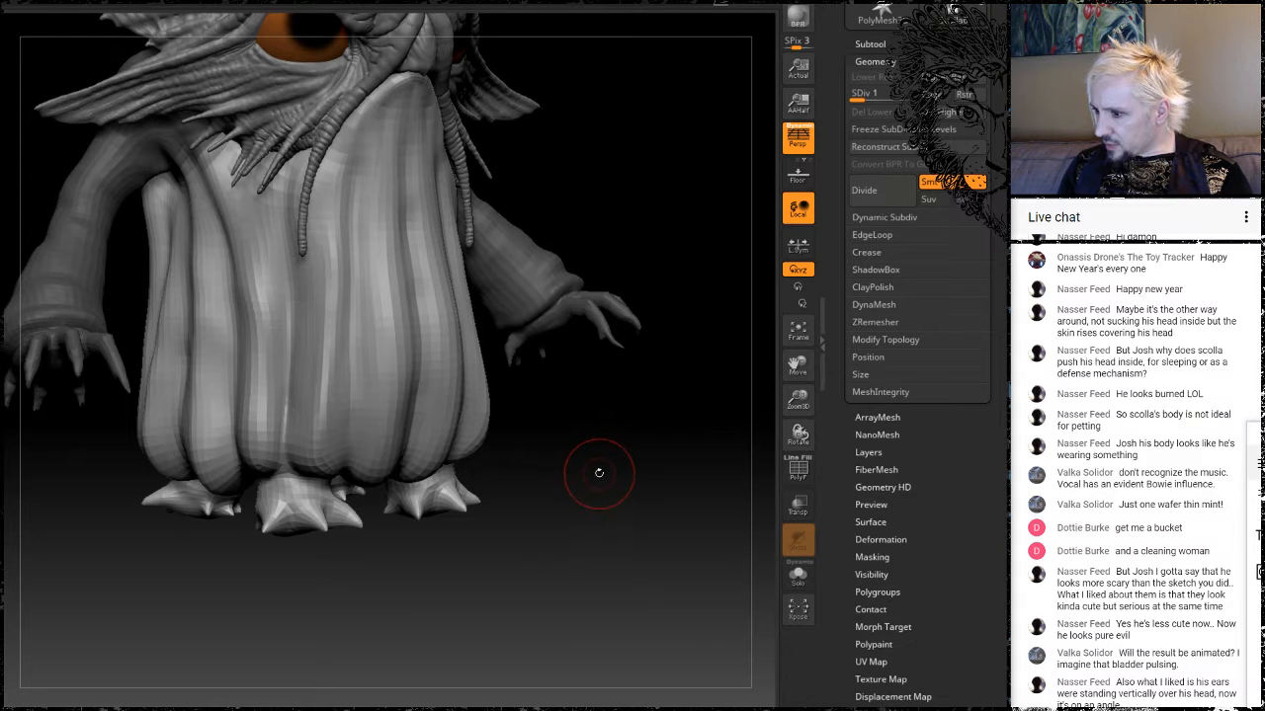
{"action": "mouse_move", "coordinate": [596, 493]}
{"action": "left_mouse_down"}
{"action": "mouse_move", "coordinate": [579, 443]}
{"action": "mouse_move", "coordinate": [565, 440]}
{"action": "mouse_move", "coordinate": [564, 401]}
{"action": "mouse_move", "coordinate": [607, 532]}
{"action": "mouse_move", "coordinate": [632, 366]}
{"action": "left_mouse_up"}
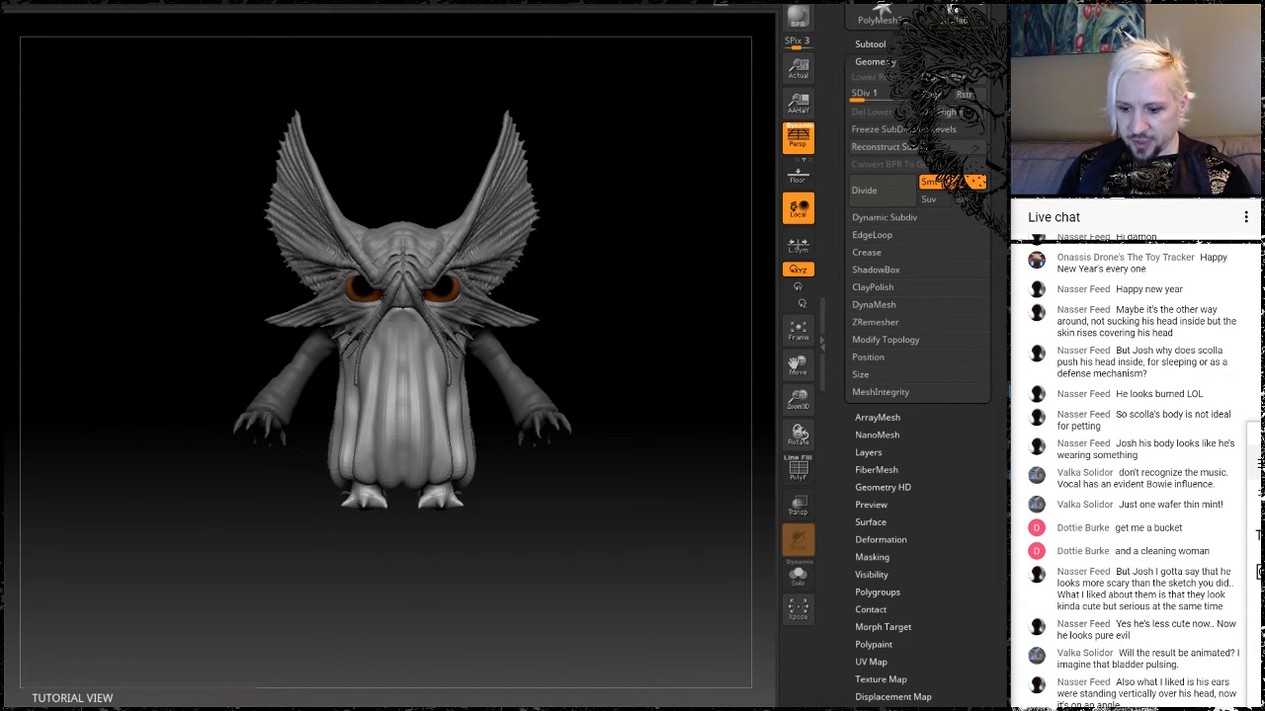
Compare the full creature's ears, eyes and body proportions with the reference sketch in Photos from several angles.
{"action": "key", "text": "alt+Tab"}
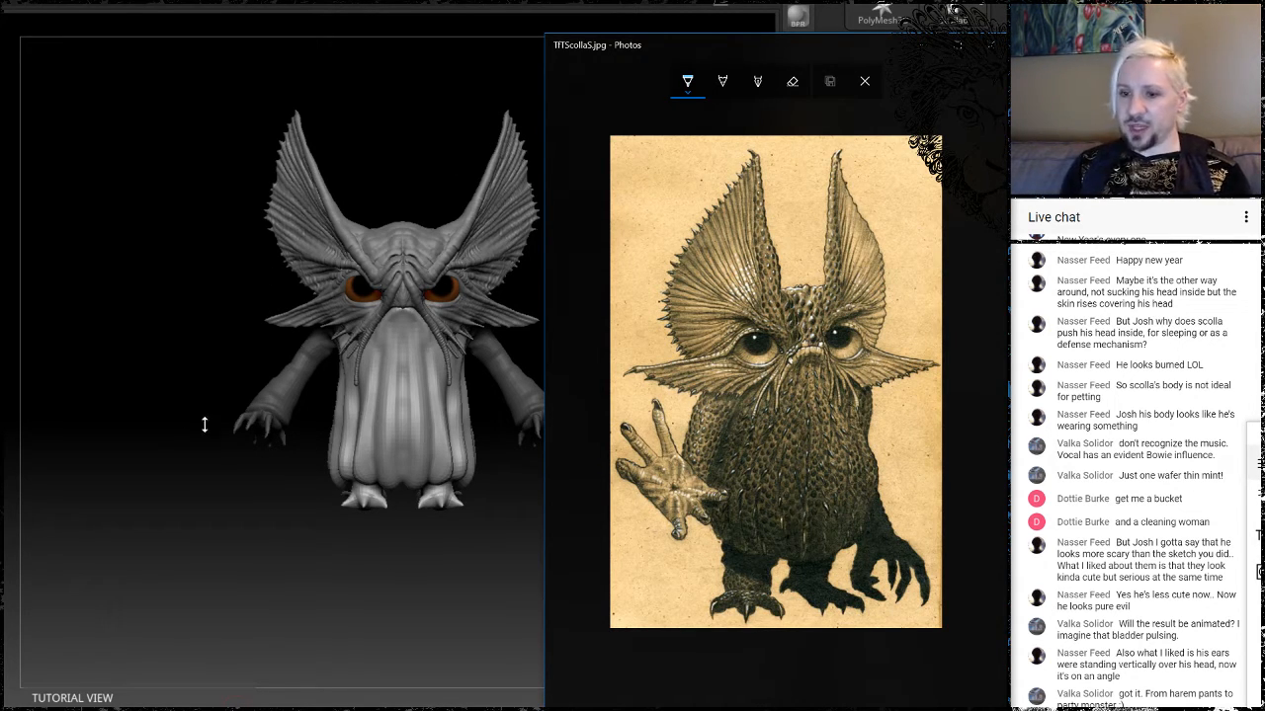
{"action": "right_click", "coordinate": [192, 358]}
{"action": "mouse_move", "coordinate": [174, 335]}
{"action": "left_mouse_down"}
{"action": "mouse_move", "coordinate": [160, 331]}
{"action": "mouse_move", "coordinate": [196, 335]}
{"action": "mouse_move", "coordinate": [176, 394]}
{"action": "left_mouse_up"}
{"action": "left_click_drag", "start_coordinate": [112, 282], "coordinate": [184, 342], "text": "alt"}
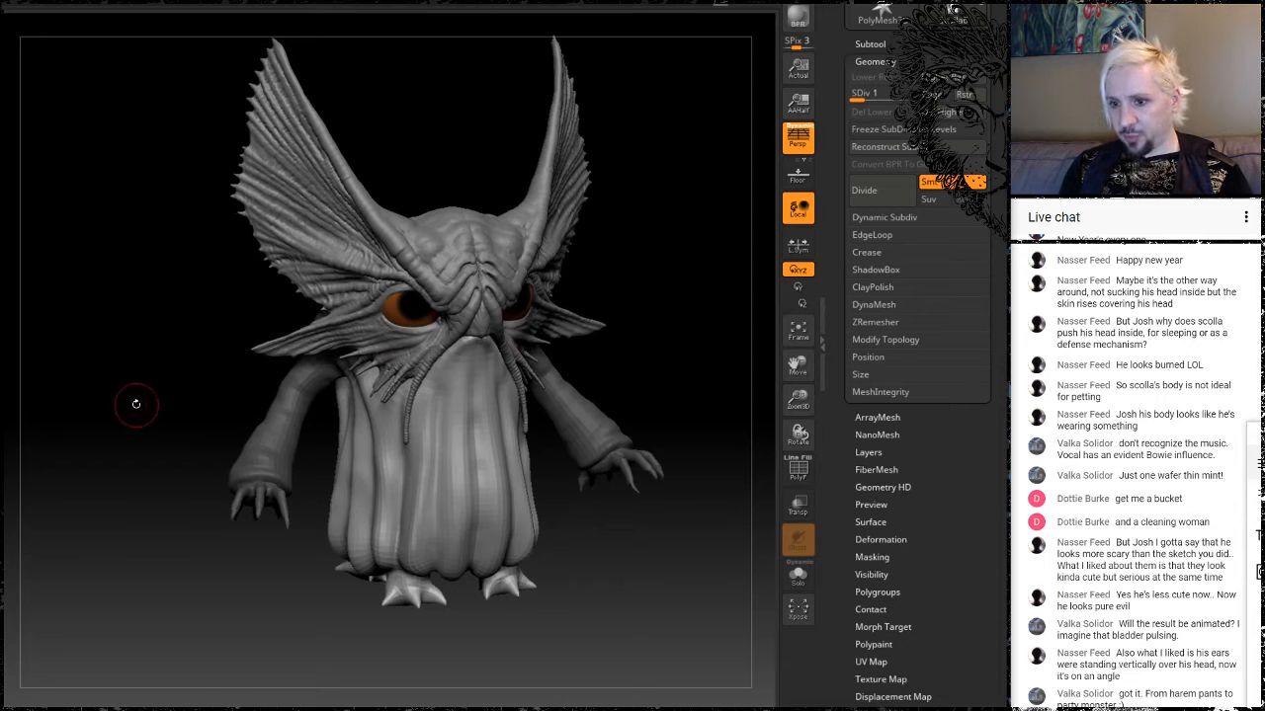
{"action": "left_click_drag", "start_coordinate": [136, 403], "coordinate": [143, 365]}
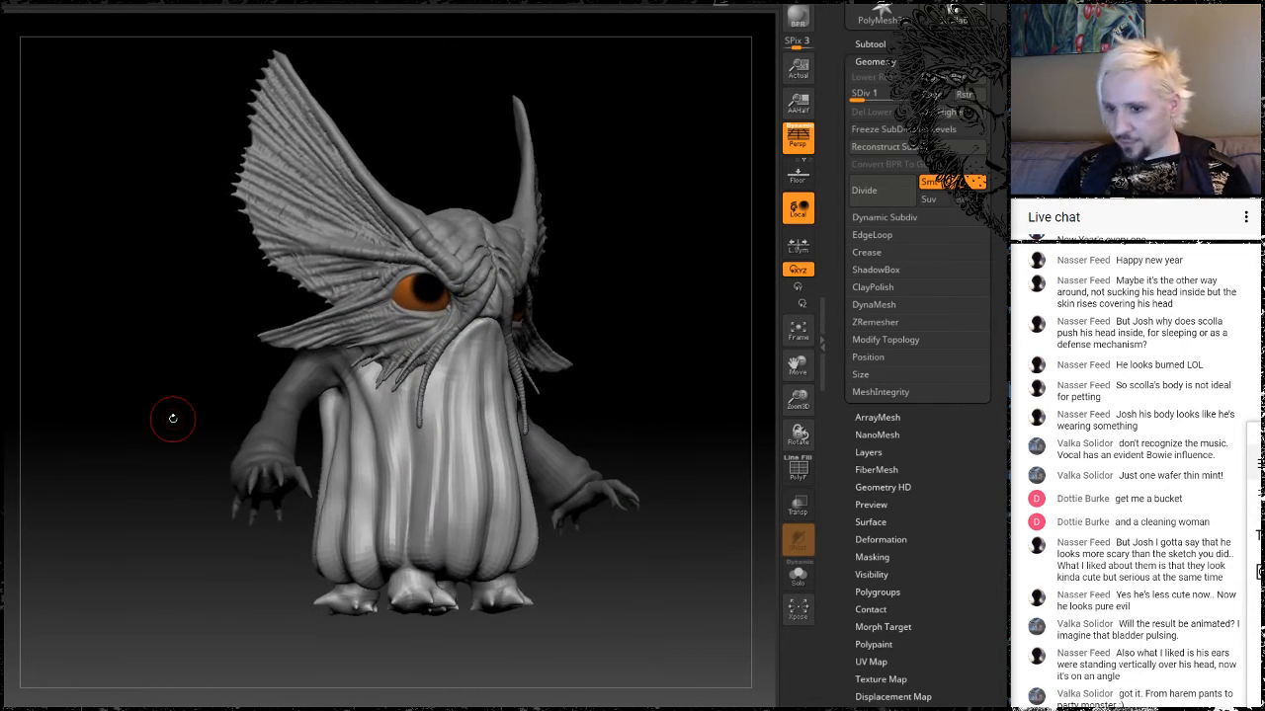
{"action": "left_click_drag", "start_coordinate": [650, 330], "coordinate": [637, 363]}
{"action": "left_click_drag", "start_coordinate": [709, 302], "coordinate": [704, 367]}
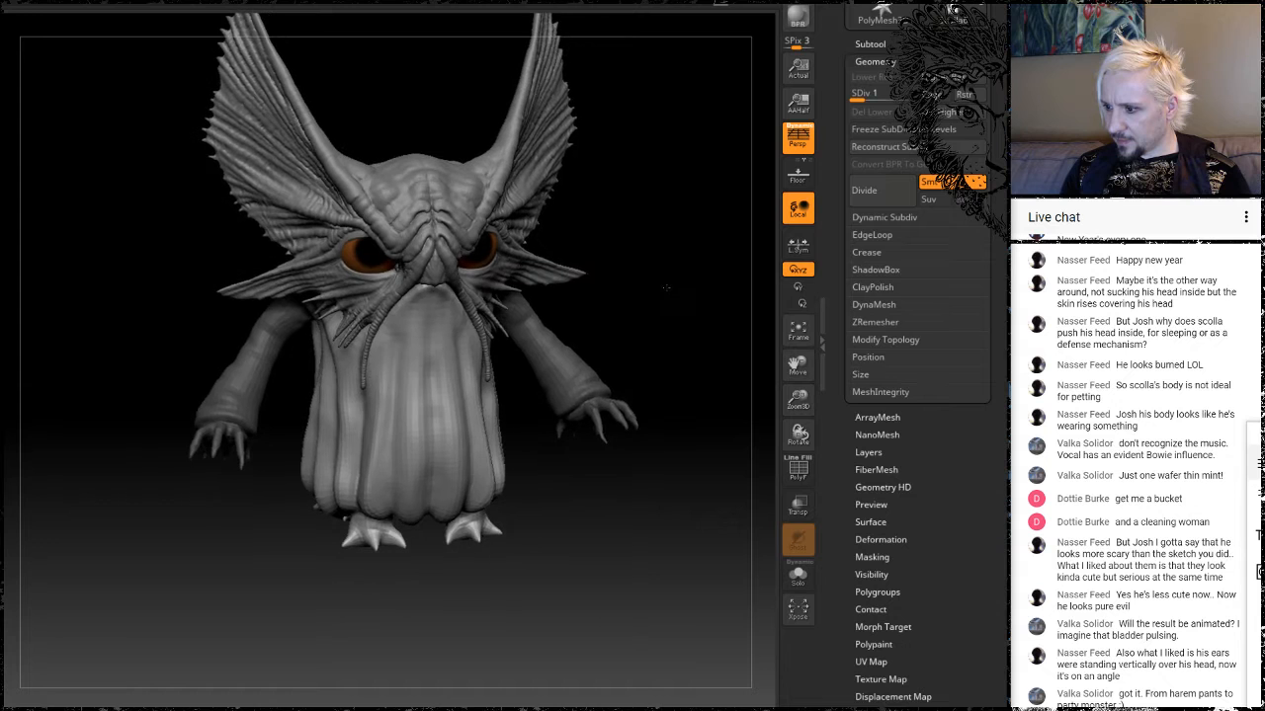
{"action": "left_click_drag", "start_coordinate": [658, 271], "coordinate": [602, 316]}
{"action": "left_click_drag", "start_coordinate": [651, 405], "coordinate": [637, 340]}
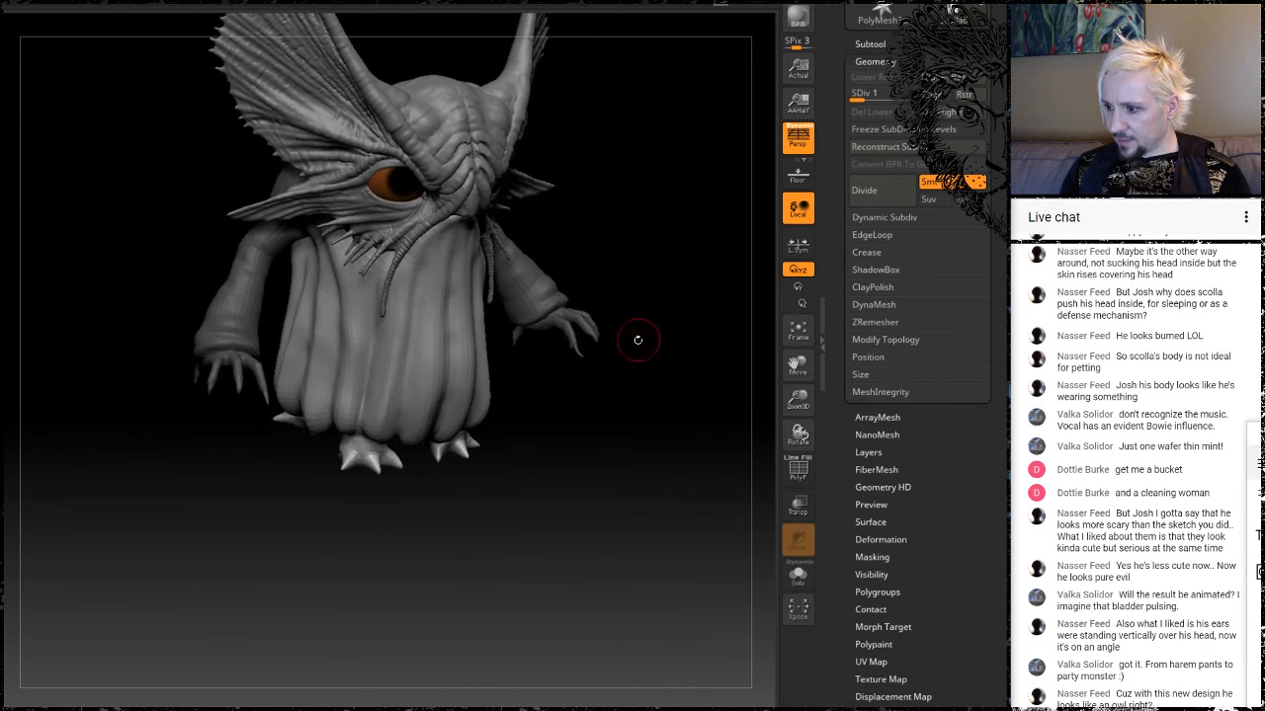
{"action": "mouse_move", "coordinate": [607, 466]}
{"action": "left_mouse_down"}
{"action": "mouse_move", "coordinate": [583, 454]}
{"action": "mouse_move", "coordinate": [583, 437]}
{"action": "mouse_move", "coordinate": [590, 500]}
{"action": "mouse_move", "coordinate": [601, 477]}
{"action": "left_mouse_up"}
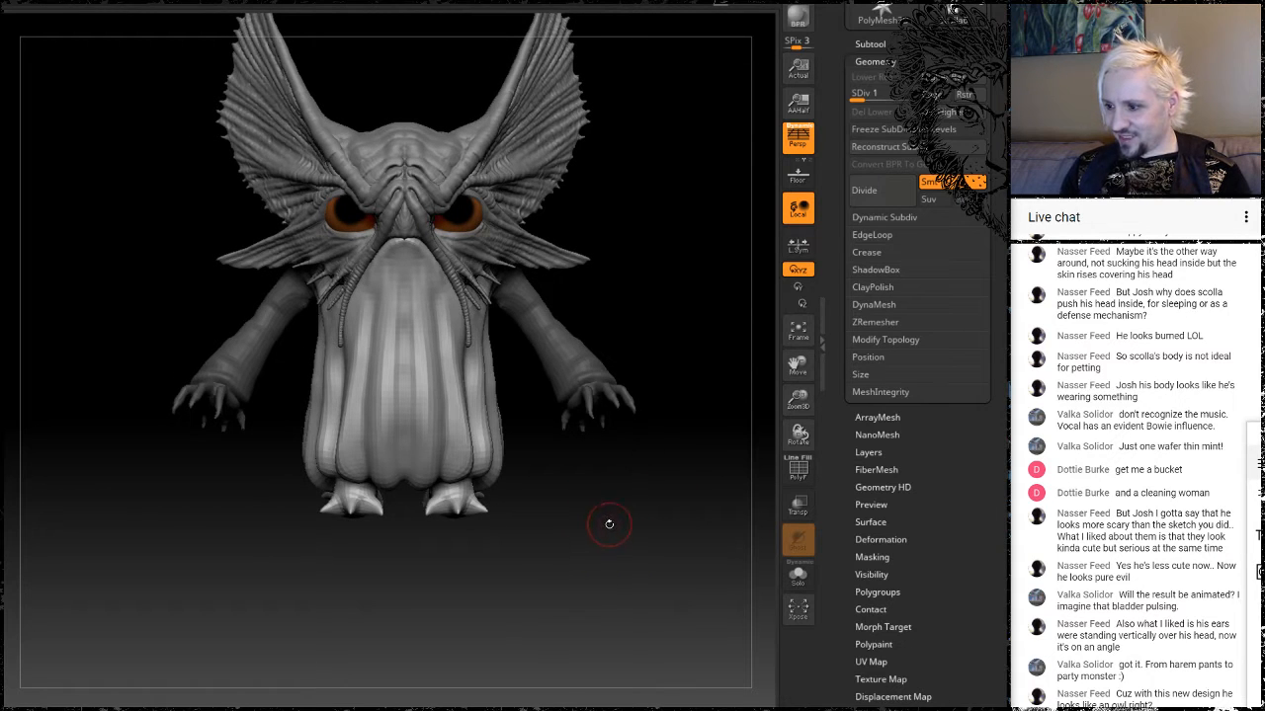
{"action": "left_click_drag", "start_coordinate": [608, 523], "coordinate": [655, 429]}
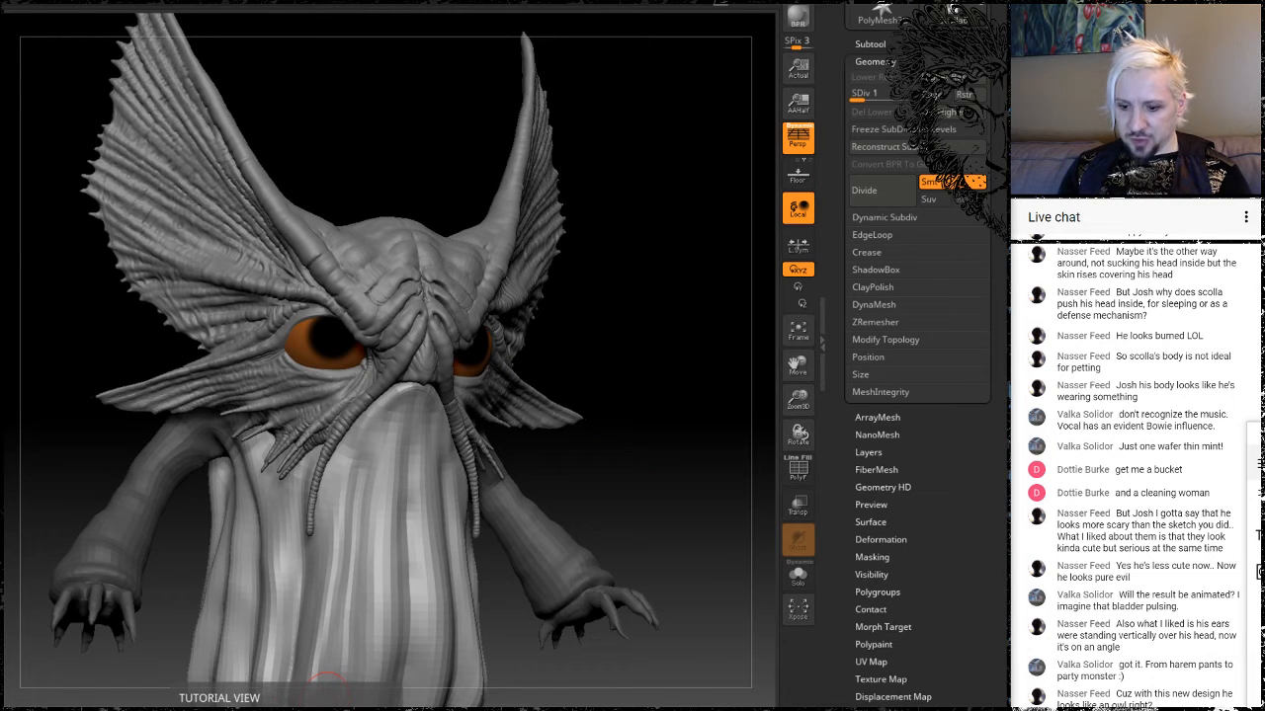
Check the reference sketch in Photos once more and examine the sculpt's head and ears against it.
{"action": "left_click", "coordinate": [415, 709]}
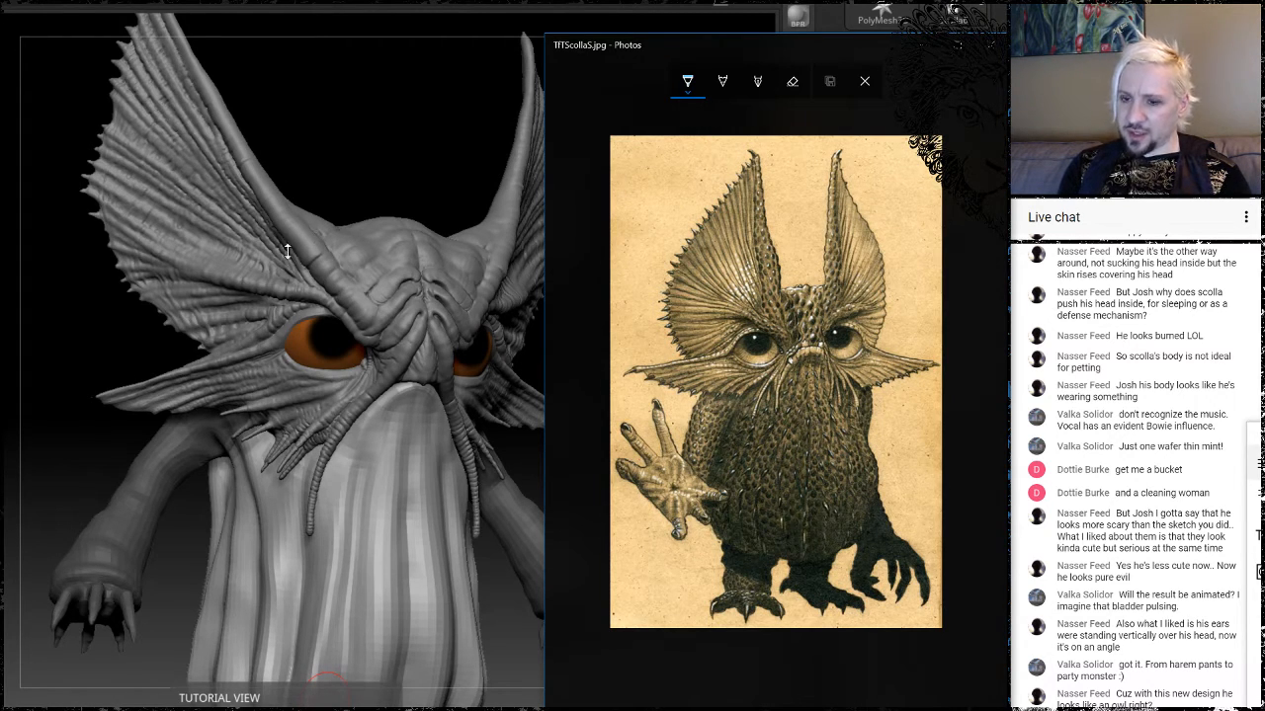
{"action": "left_click", "coordinate": [426, 138]}
{"action": "key", "text": "space"}
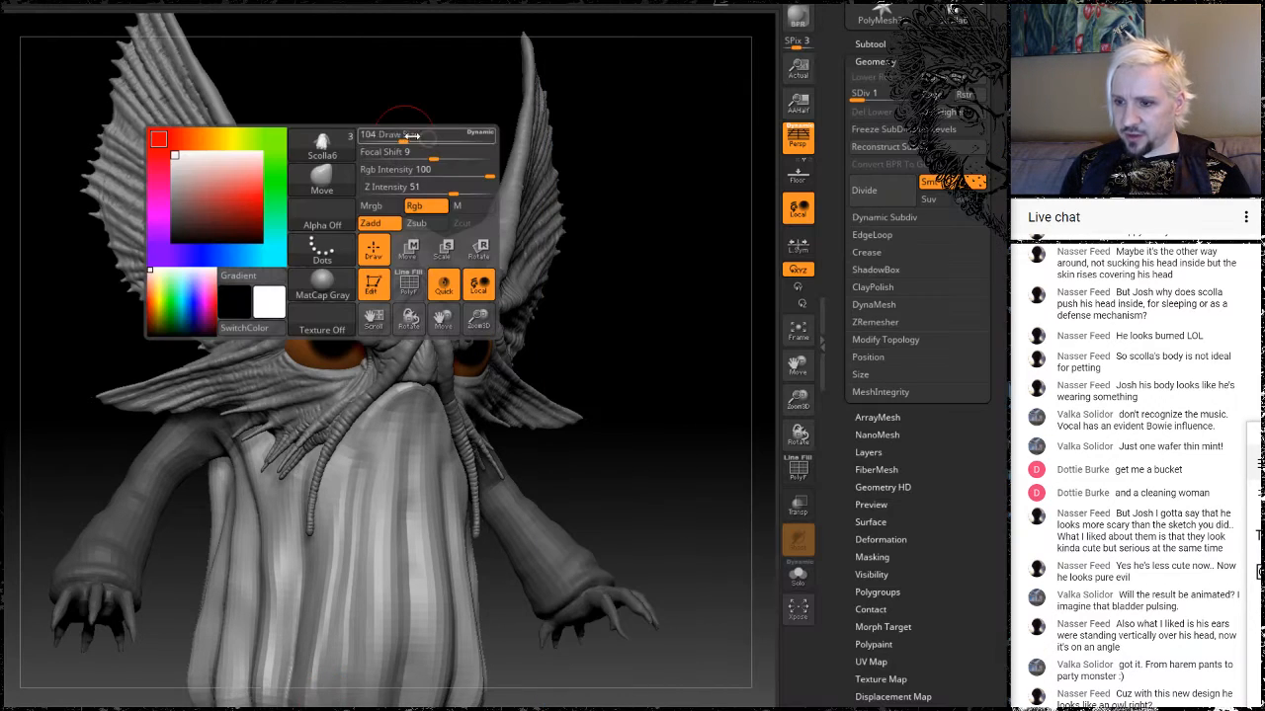
{"action": "left_click_drag", "start_coordinate": [635, 165], "coordinate": [519, 166]}
{"action": "left_click_drag", "start_coordinate": [518, 331], "coordinate": [665, 341]}
{"action": "mouse_move", "coordinate": [604, 403]}
{"action": "left_mouse_down", "text": "alt"}
{"action": "mouse_move", "coordinate": [597, 382]}
{"action": "mouse_move", "coordinate": [637, 429]}
{"action": "mouse_move", "coordinate": [645, 375]}
{"action": "mouse_move", "coordinate": [616, 384]}
{"action": "mouse_move", "coordinate": [597, 346]}
{"action": "mouse_move", "coordinate": [560, 368]}
{"action": "mouse_move", "coordinate": [612, 339]}
{"action": "mouse_move", "coordinate": [565, 318]}
{"action": "mouse_move", "coordinate": [529, 326]}
{"action": "left_mouse_up", "text": "alt"}
{"action": "left_click_drag", "start_coordinate": [632, 346], "coordinate": [697, 346]}
{"action": "mouse_move", "coordinate": [585, 324]}
{"action": "left_mouse_down"}
{"action": "mouse_move", "coordinate": [630, 332]}
{"action": "mouse_move", "coordinate": [551, 347]}
{"action": "mouse_move", "coordinate": [494, 329]}
{"action": "mouse_move", "coordinate": [568, 334]}
{"action": "left_mouse_up"}
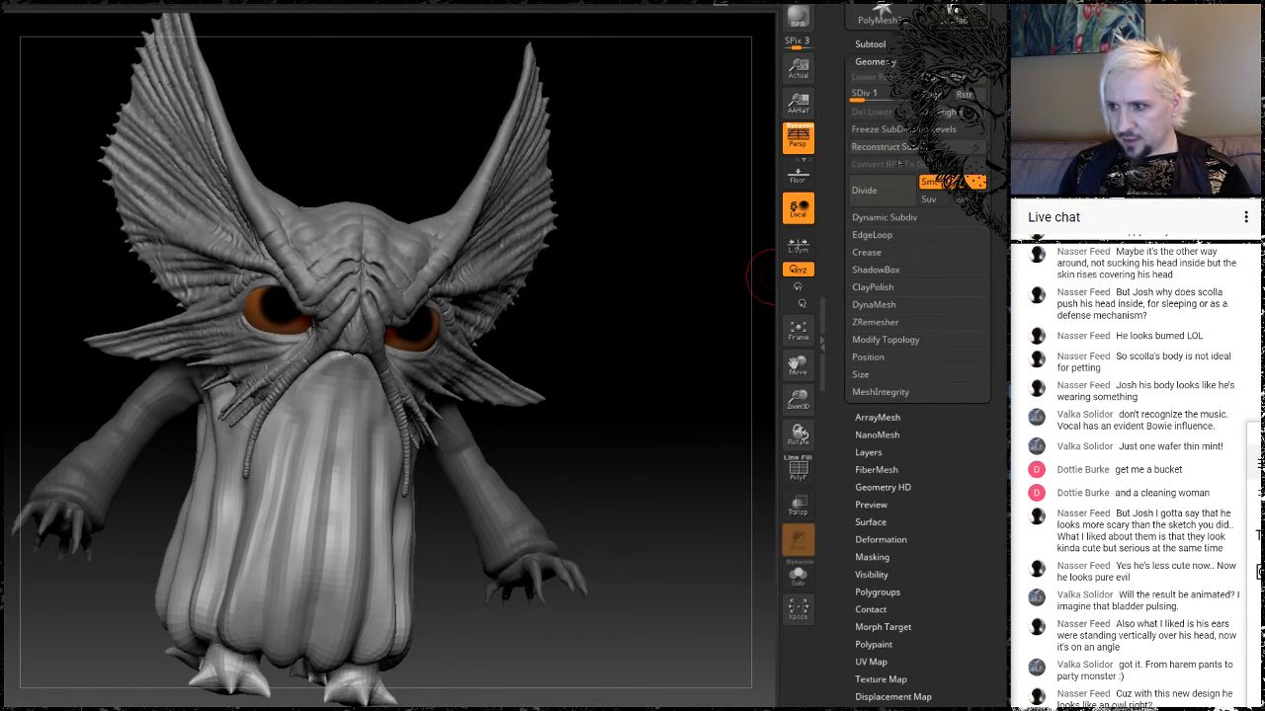
Make the head the active subtool, enlarge the Move brush to a draw size of 286 and lower the head to subdivision level 1.
{"action": "key", "text": "d"}
{"action": "key", "text": "d"}
{"action": "key", "text": "d"}
{"action": "key", "text": "d"}
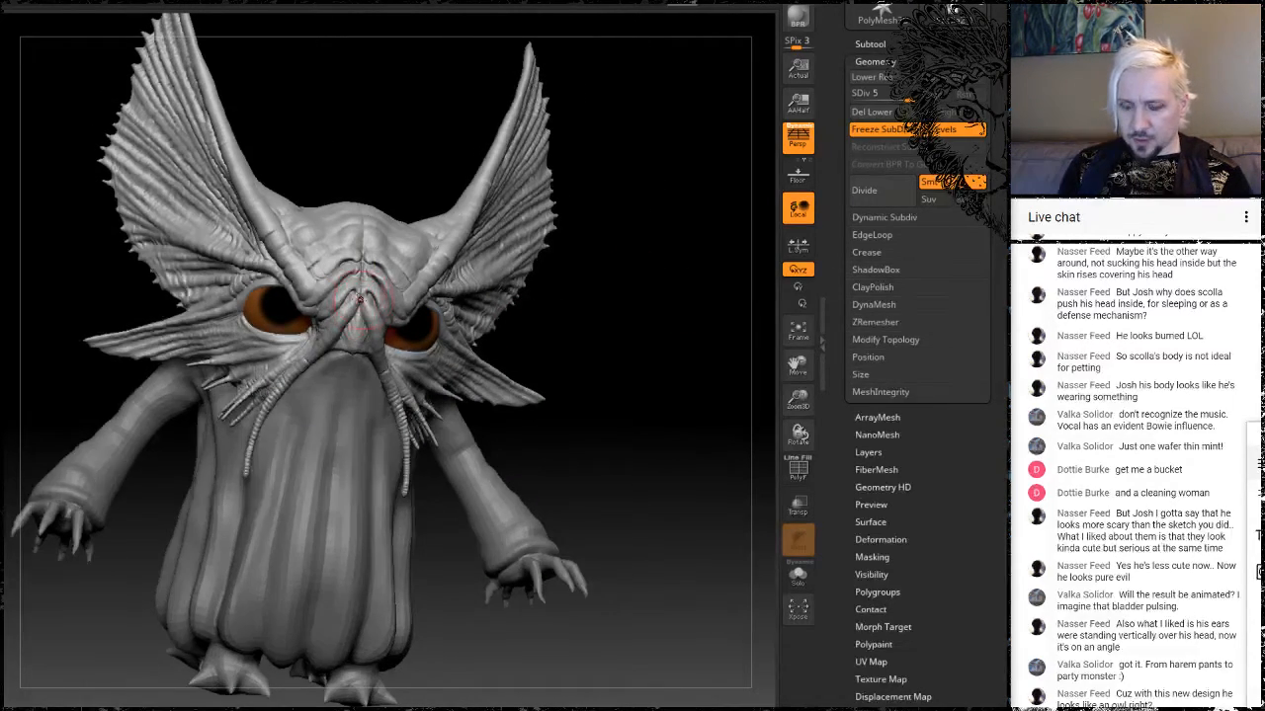
{"action": "key", "text": "space"}
{"action": "left_click_drag", "start_coordinate": [386, 298], "coordinate": [392, 298]}
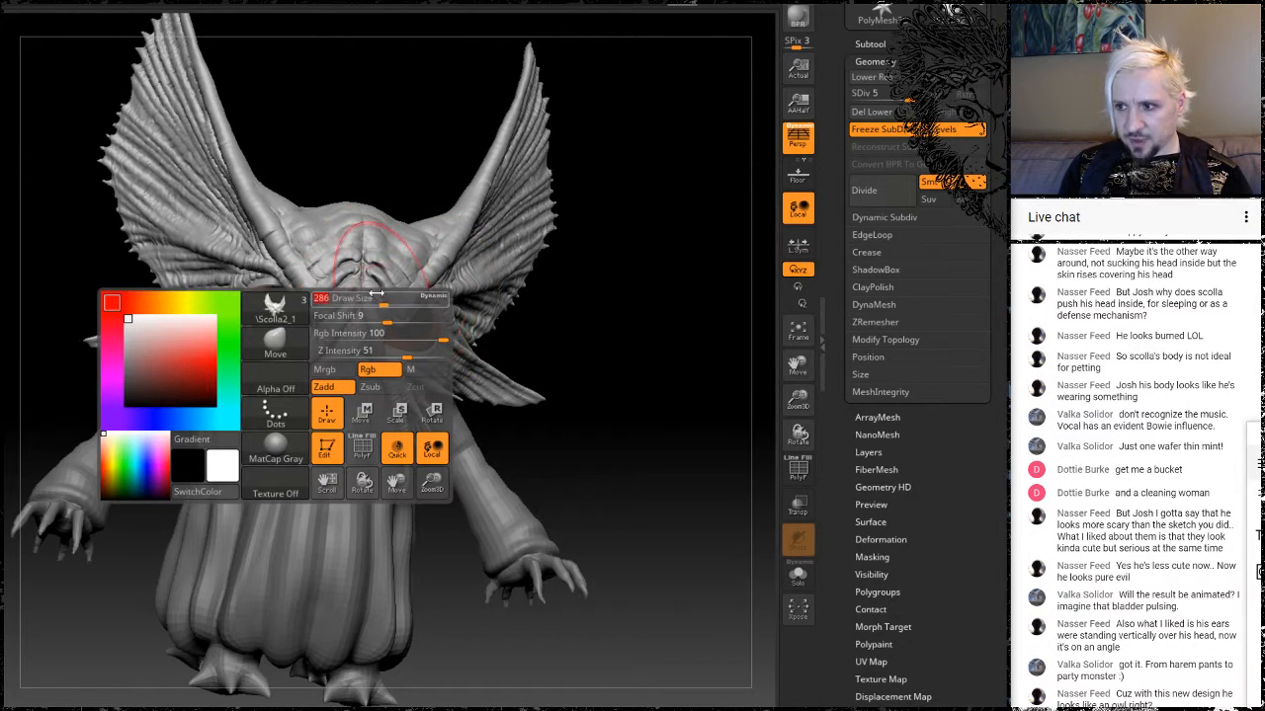
{"action": "left_click_drag", "start_coordinate": [901, 97], "coordinate": [839, 100]}
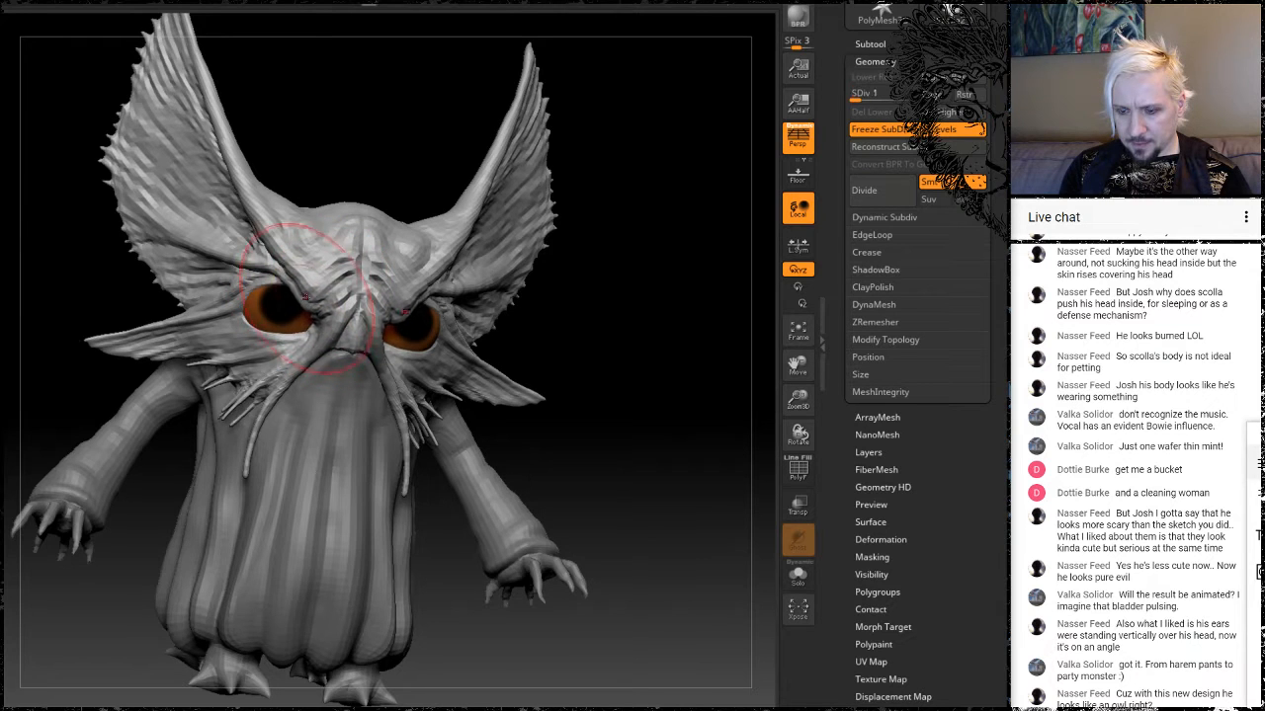
Reshape the brow and eyelids with the Move brush to open the eyes and soften the creature's angry expression.
{"action": "key", "text": "space"}
{"action": "left_click_drag", "start_coordinate": [343, 283], "coordinate": [319, 285]}
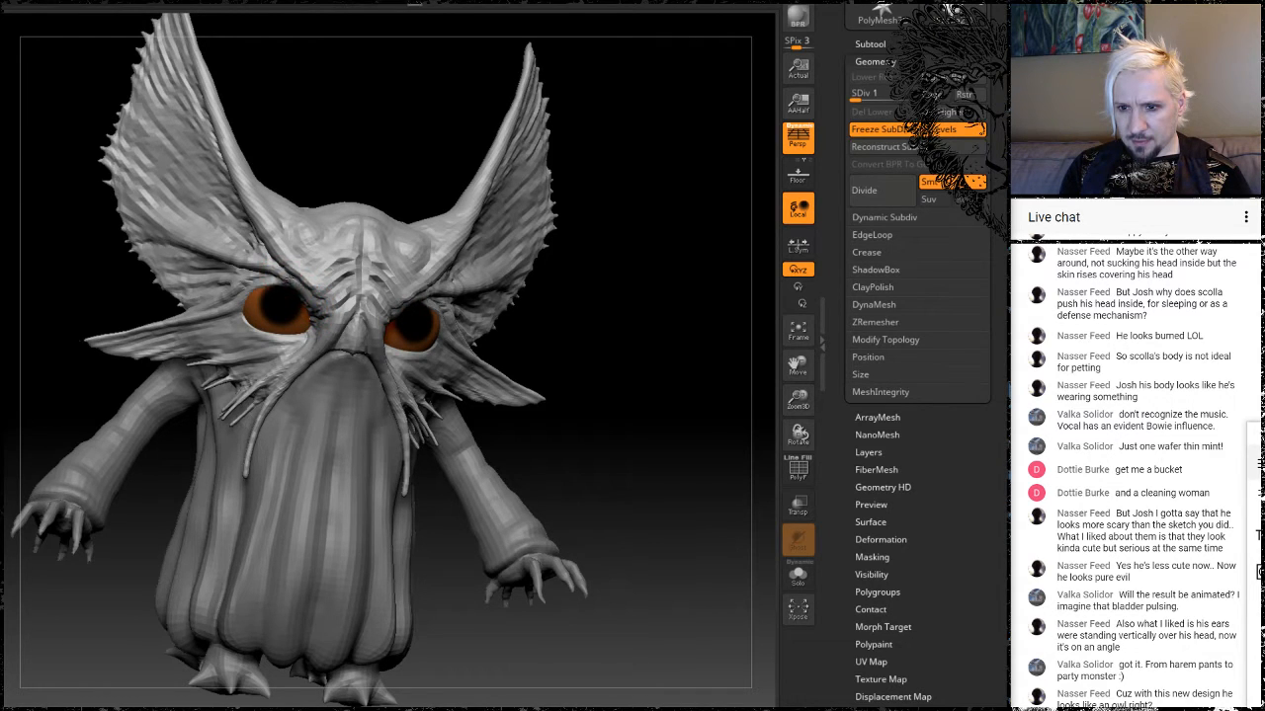
{"action": "mouse_move", "coordinate": [678, 310]}
{"action": "left_mouse_down"}
{"action": "mouse_move", "coordinate": [677, 356]}
{"action": "mouse_move", "coordinate": [703, 419]}
{"action": "left_mouse_up"}
{"action": "mouse_move", "coordinate": [581, 69]}
{"action": "left_mouse_down"}
{"action": "mouse_move", "coordinate": [516, 44]}
{"action": "mouse_move", "coordinate": [435, 109]}
{"action": "mouse_move", "coordinate": [701, 192]}
{"action": "left_mouse_up"}
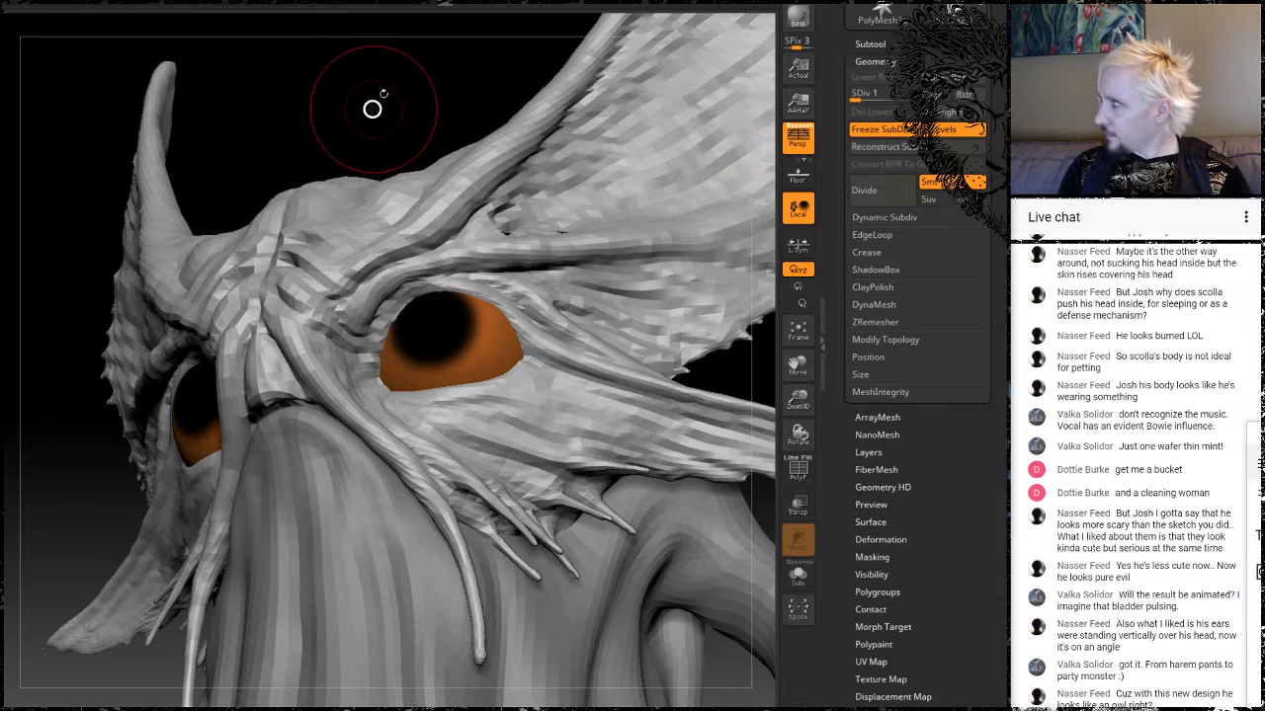
{"action": "key", "text": "space"}
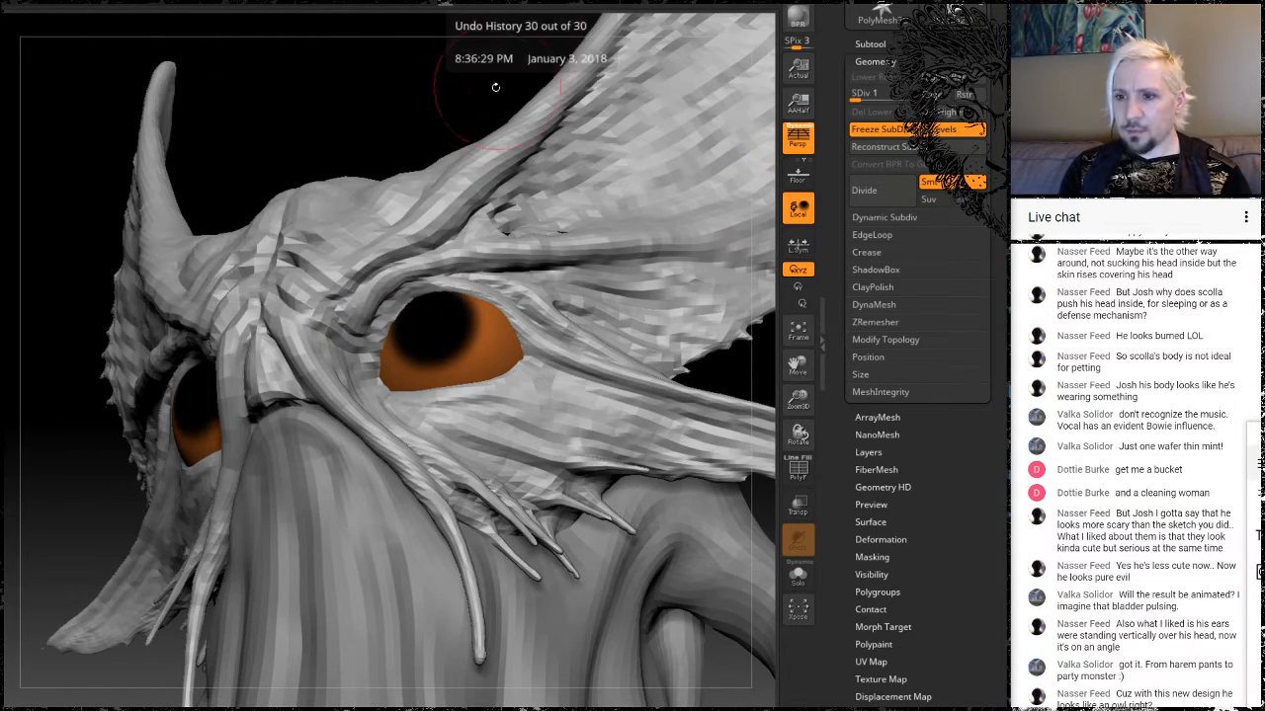
{"action": "mouse_move", "coordinate": [409, 92]}
{"action": "left_mouse_down"}
{"action": "mouse_move", "coordinate": [514, 121]}
{"action": "mouse_move", "coordinate": [395, 115]}
{"action": "mouse_move", "coordinate": [506, 141]}
{"action": "left_mouse_up"}
{"action": "mouse_move", "coordinate": [561, 227]}
{"action": "left_mouse_down"}
{"action": "mouse_move", "coordinate": [568, 211]}
{"action": "mouse_move", "coordinate": [559, 224]}
{"action": "mouse_move", "coordinate": [579, 322]}
{"action": "mouse_move", "coordinate": [589, 309]}
{"action": "mouse_move", "coordinate": [553, 341]}
{"action": "mouse_move", "coordinate": [372, 428]}
{"action": "left_mouse_up"}
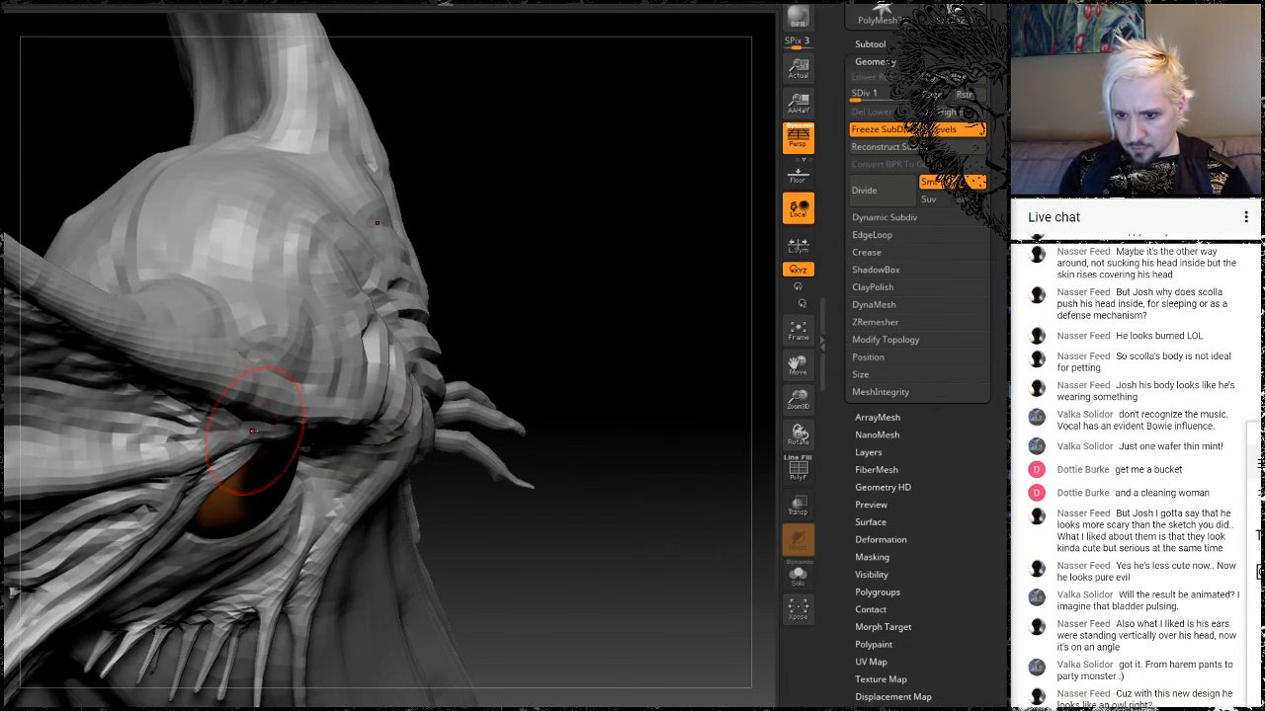
{"action": "mouse_move", "coordinate": [669, 305]}
{"action": "left_mouse_down"}
{"action": "mouse_move", "coordinate": [649, 184]}
{"action": "mouse_move", "coordinate": [342, 400]}
{"action": "left_mouse_up"}
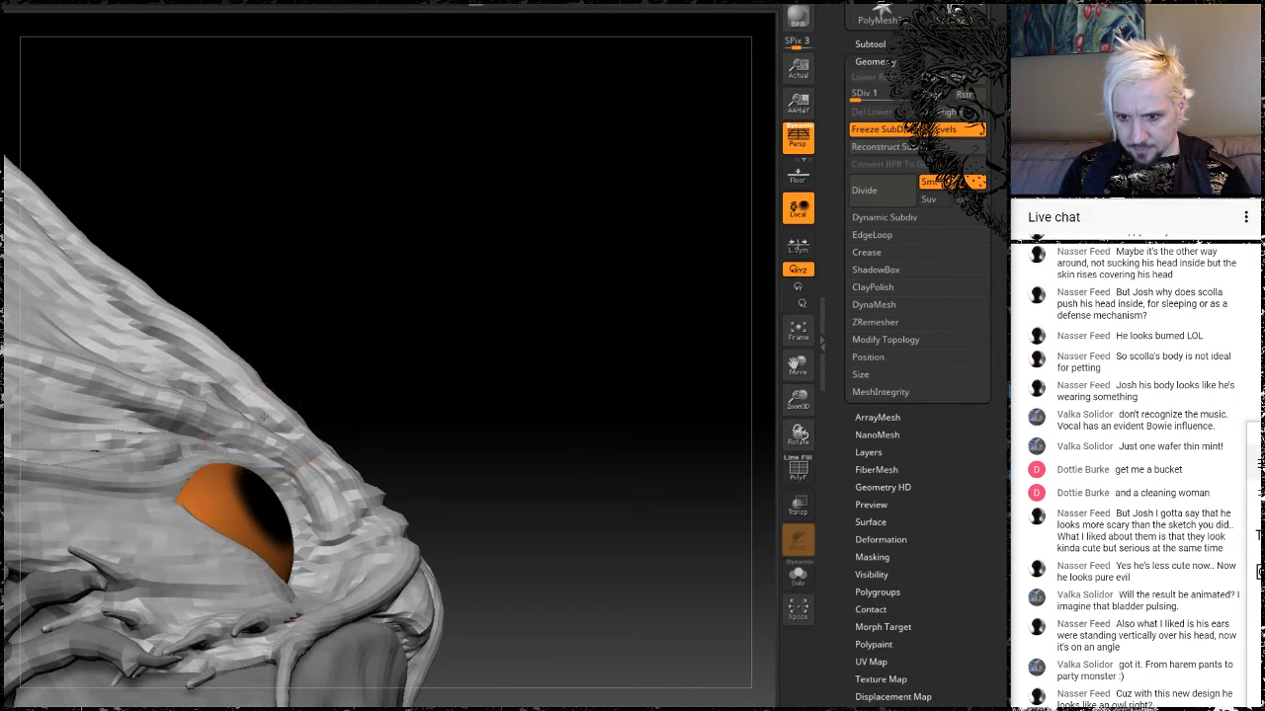
{"action": "mouse_move", "coordinate": [314, 364]}
{"action": "left_mouse_down"}
{"action": "mouse_move", "coordinate": [494, 374]}
{"action": "mouse_move", "coordinate": [604, 274]}
{"action": "left_mouse_up"}
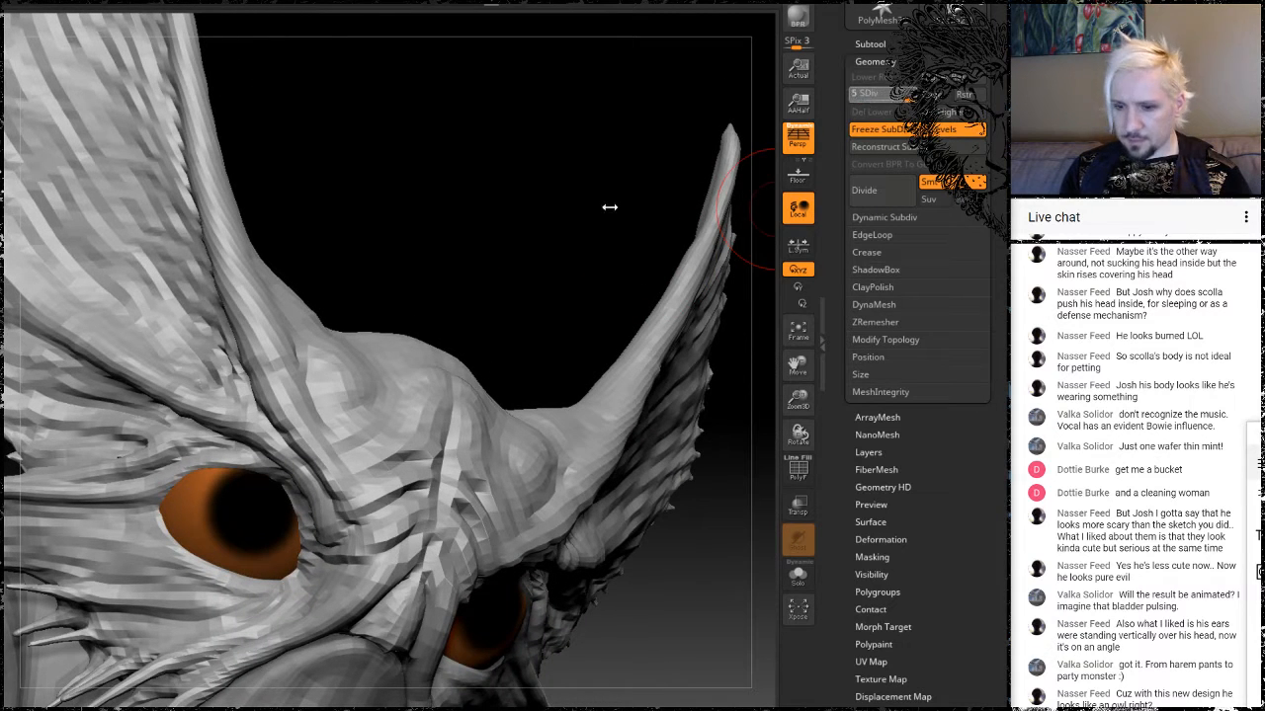
Return the head to subdivision level 5 and inspect the reshaped brow and eyes from the front.
{"action": "mouse_move", "coordinate": [529, 241]}
{"action": "left_mouse_down"}
{"action": "mouse_move", "coordinate": [508, 234]}
{"action": "mouse_move", "coordinate": [513, 247]}
{"action": "left_mouse_up"}
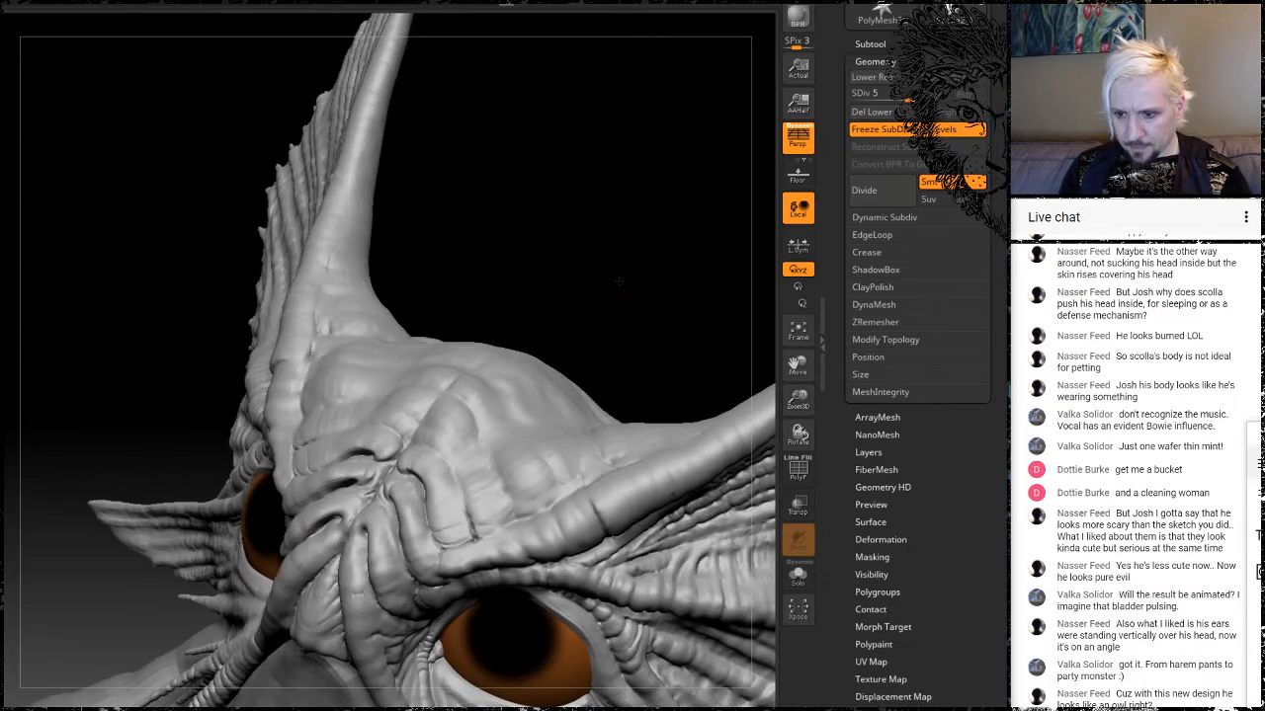
{"action": "mouse_move", "coordinate": [621, 279]}
{"action": "left_mouse_down", "text": "alt"}
{"action": "mouse_move", "coordinate": [585, 211]}
{"action": "mouse_move", "coordinate": [474, 152]}
{"action": "left_mouse_up", "text": "alt"}
{"action": "mouse_move", "coordinate": [664, 420]}
{"action": "left_mouse_down"}
{"action": "mouse_move", "coordinate": [672, 396]}
{"action": "mouse_move", "coordinate": [709, 434]}
{"action": "left_mouse_up"}
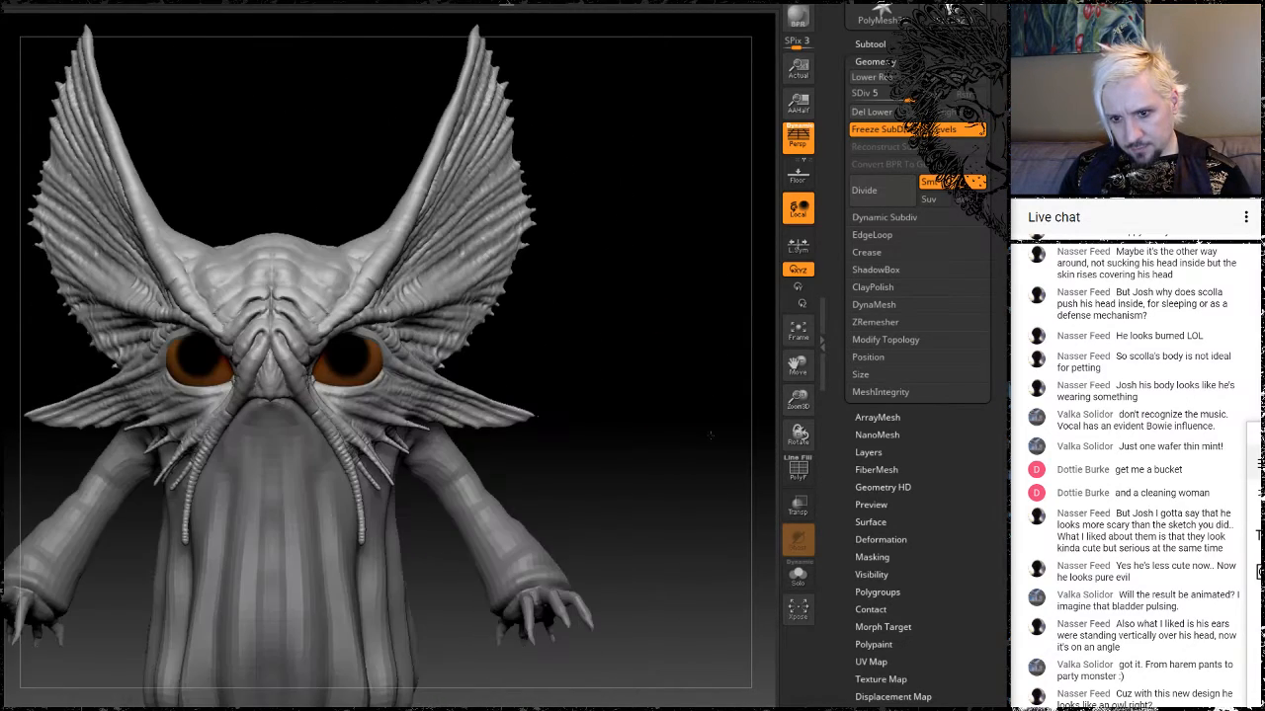
Nudge the inner part of the upper eyelid with the Move brush and inspect the eyes from the side and front.
{"action": "left_click_drag", "start_coordinate": [626, 346], "coordinate": [617, 358]}
{"action": "left_click_drag", "start_coordinate": [638, 343], "coordinate": [680, 478]}
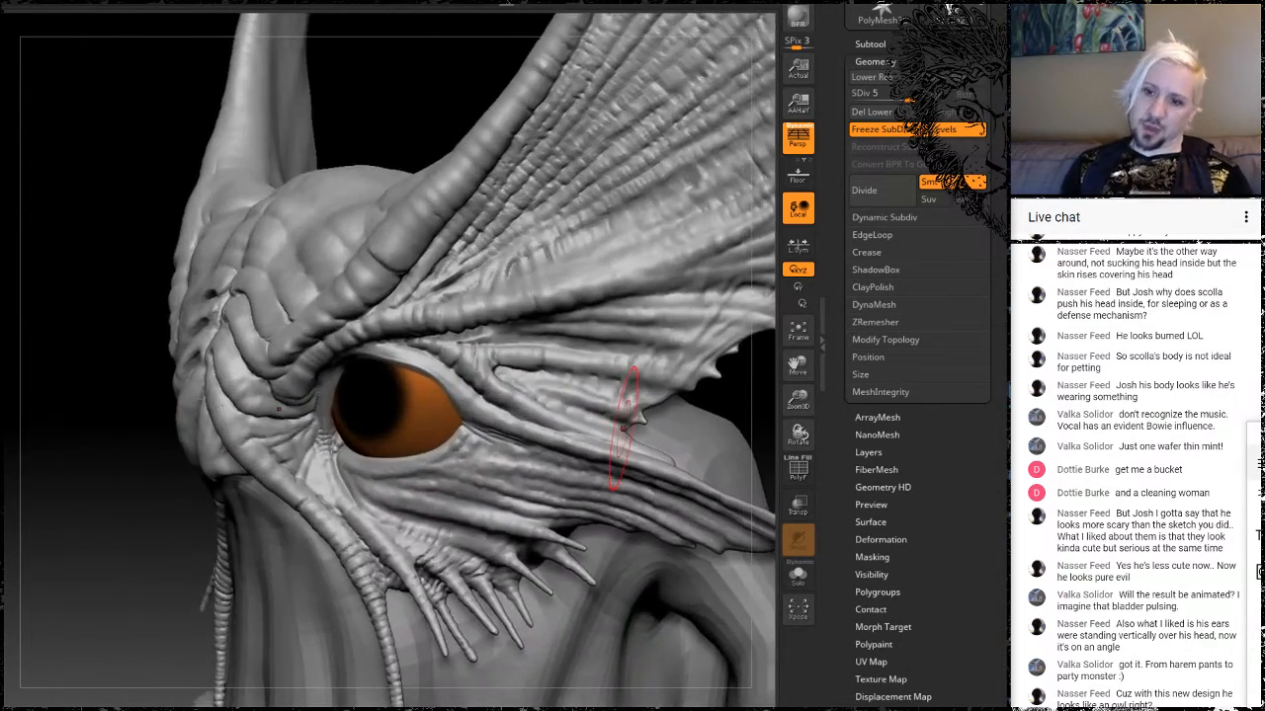
{"action": "left_click_drag", "start_coordinate": [138, 494], "coordinate": [276, 482]}
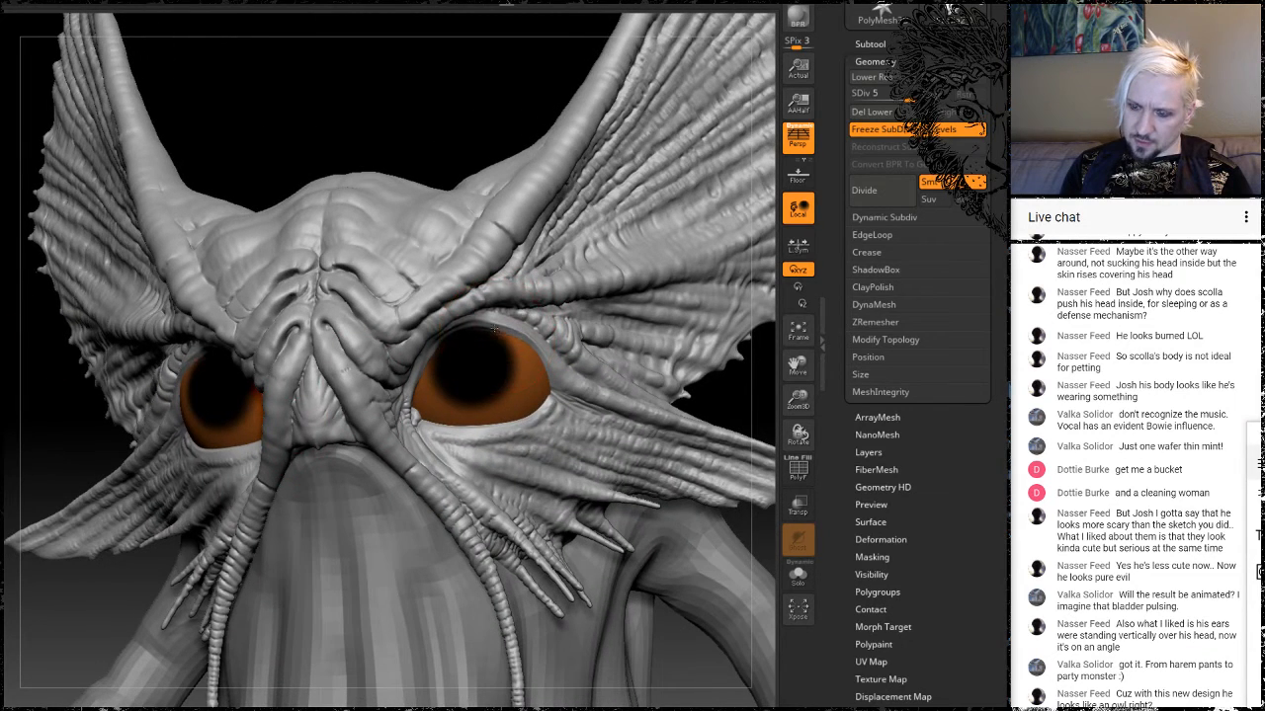
{"action": "left_click_drag", "start_coordinate": [486, 322], "coordinate": [462, 324]}
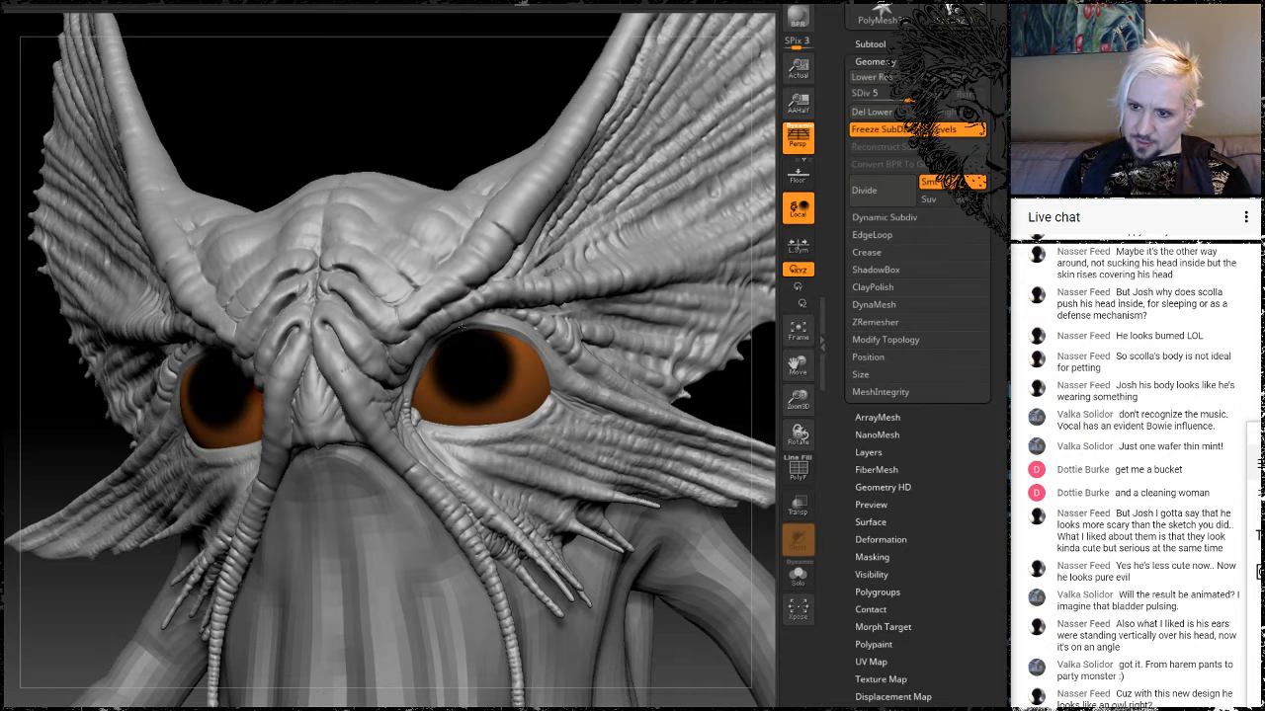
{"action": "left_click_drag", "start_coordinate": [409, 79], "coordinate": [424, 553]}
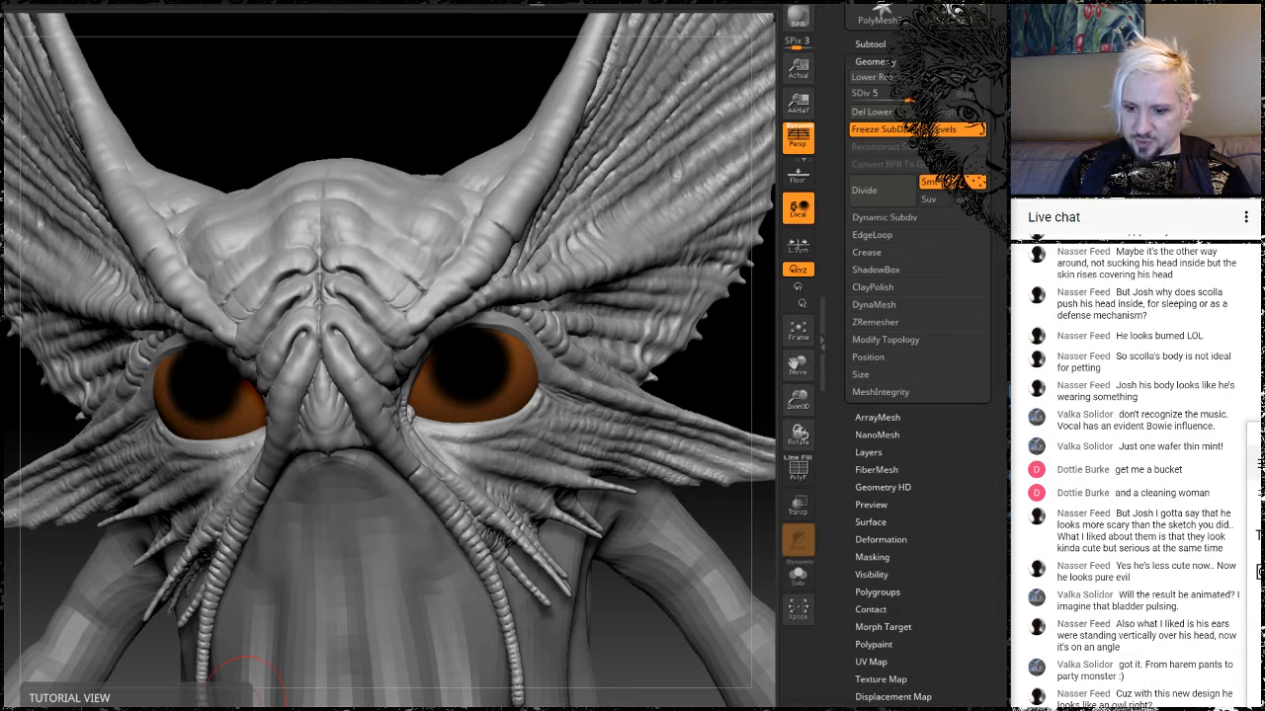
Compare the sculpted head with the reference sketch in Photos and examine the face from several angles.
{"action": "left_click", "coordinate": [434, 710]}
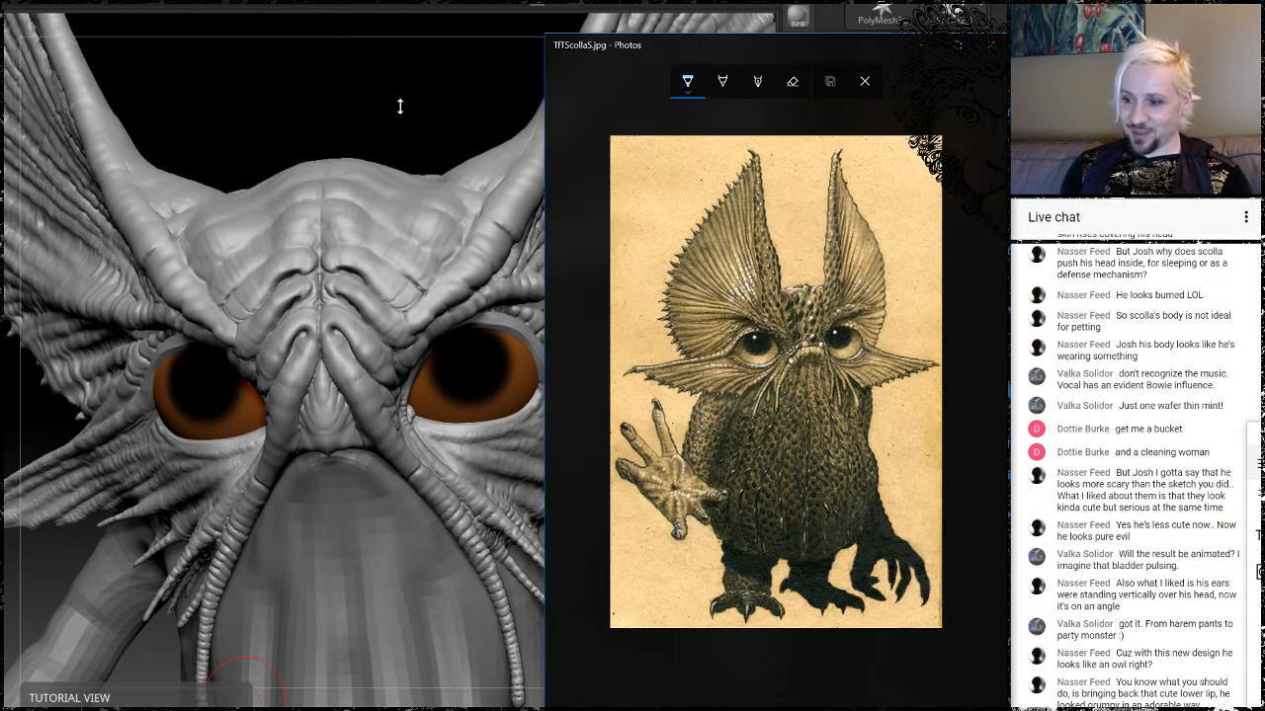
{"action": "left_click_drag", "start_coordinate": [401, 106], "coordinate": [486, 104]}
{"action": "mouse_move", "coordinate": [678, 375]}
{"action": "left_mouse_down"}
{"action": "mouse_move", "coordinate": [649, 392]}
{"action": "mouse_move", "coordinate": [331, 403]}
{"action": "mouse_move", "coordinate": [286, 423]}
{"action": "left_mouse_up"}
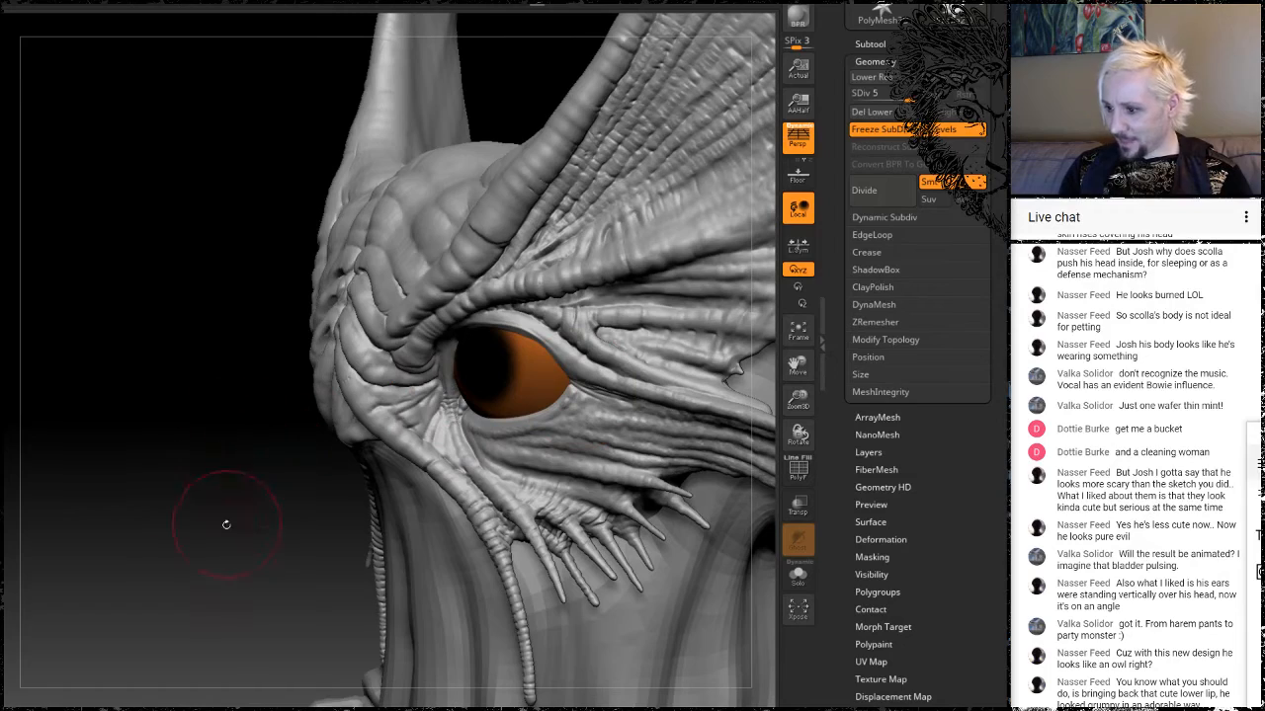
{"action": "mouse_move", "coordinate": [231, 524]}
{"action": "left_mouse_down", "text": "alt"}
{"action": "mouse_move", "coordinate": [219, 512]}
{"action": "mouse_move", "coordinate": [253, 467]}
{"action": "mouse_move", "coordinate": [321, 474]}
{"action": "mouse_move", "coordinate": [769, 393]}
{"action": "mouse_move", "coordinate": [583, 403]}
{"action": "mouse_move", "coordinate": [725, 400]}
{"action": "left_mouse_up", "text": "alt"}
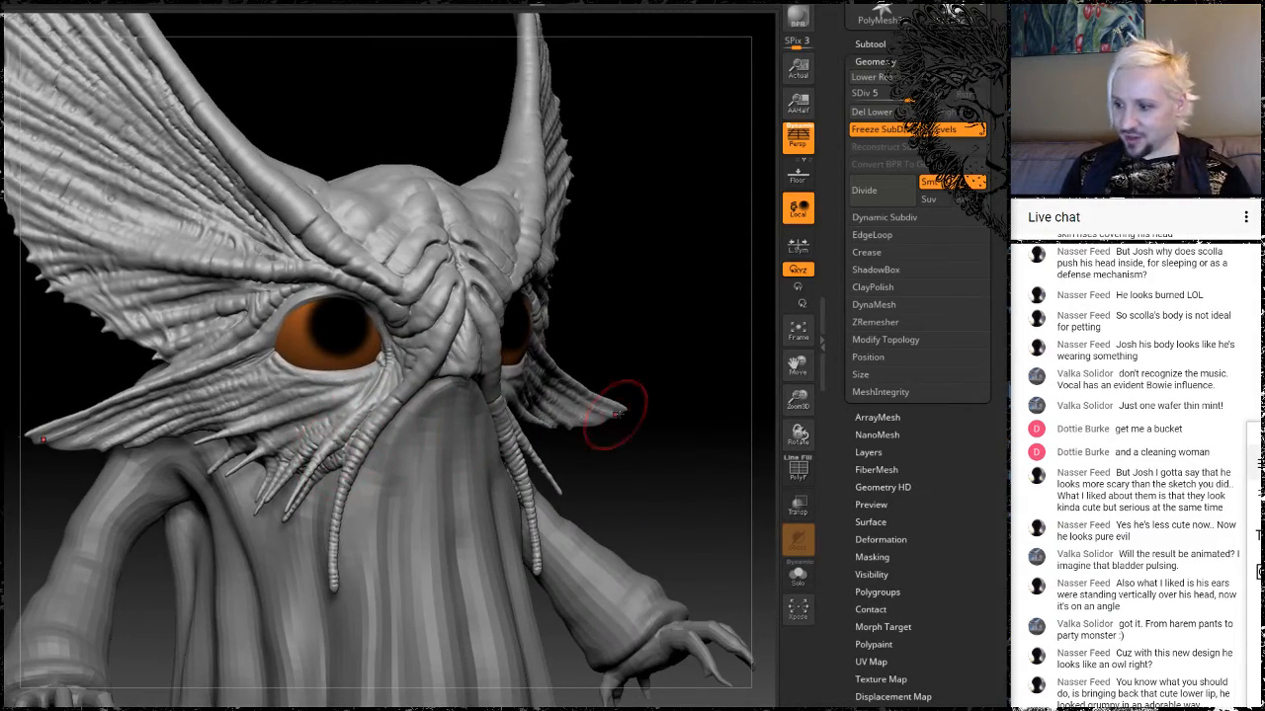
{"action": "mouse_move", "coordinate": [683, 301]}
{"action": "left_mouse_down"}
{"action": "mouse_move", "coordinate": [622, 310]}
{"action": "mouse_move", "coordinate": [670, 315]}
{"action": "left_mouse_up"}
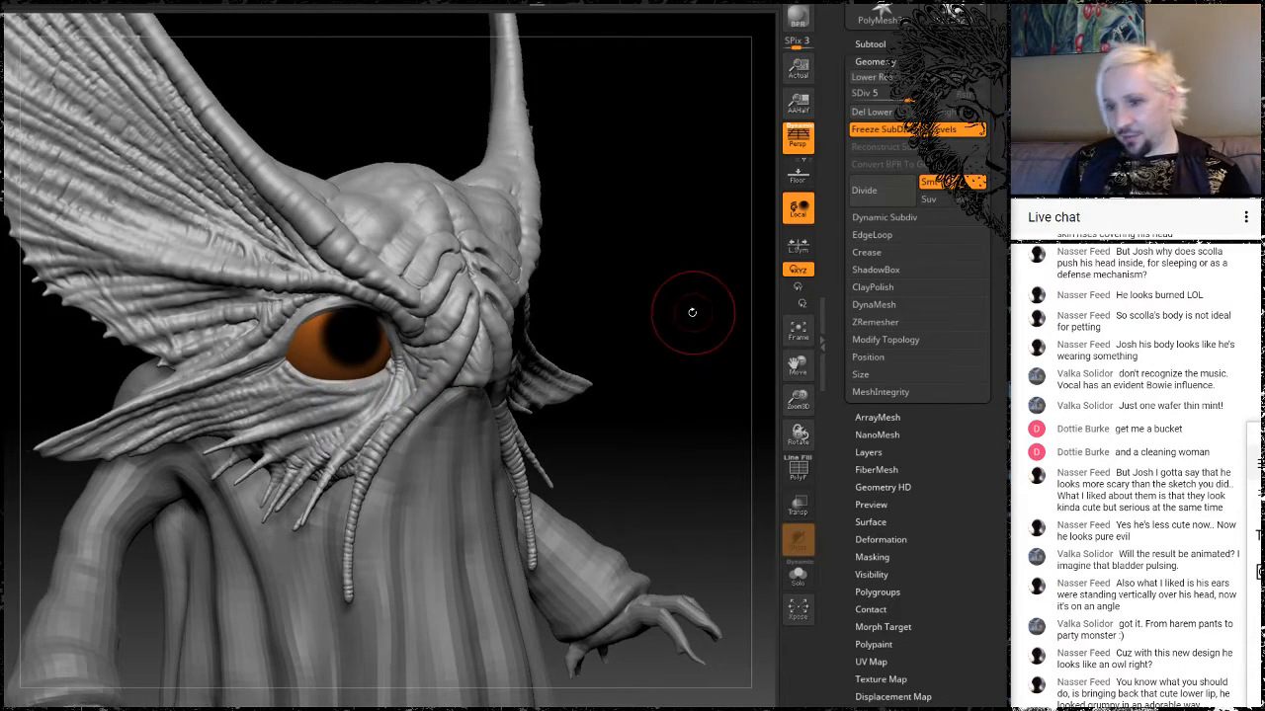
{"action": "left_click_drag", "start_coordinate": [673, 371], "coordinate": [654, 386]}
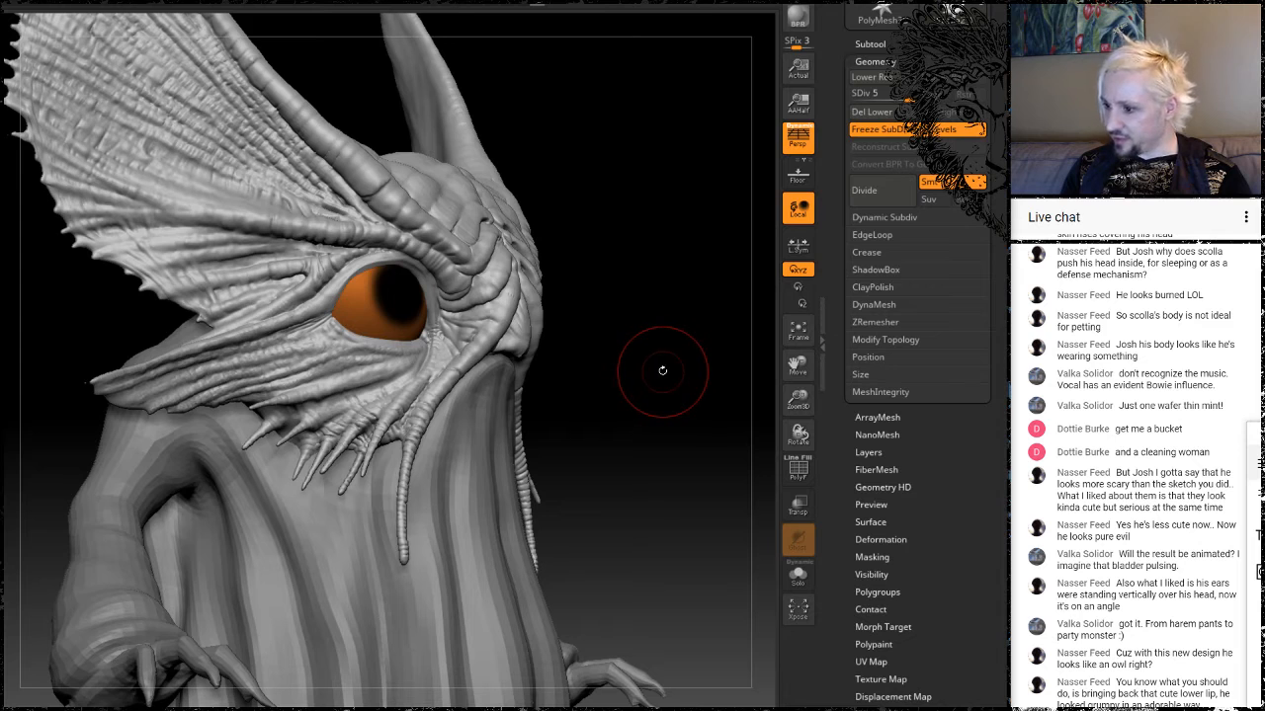
{"action": "left_click_drag", "start_coordinate": [655, 371], "coordinate": [642, 374]}
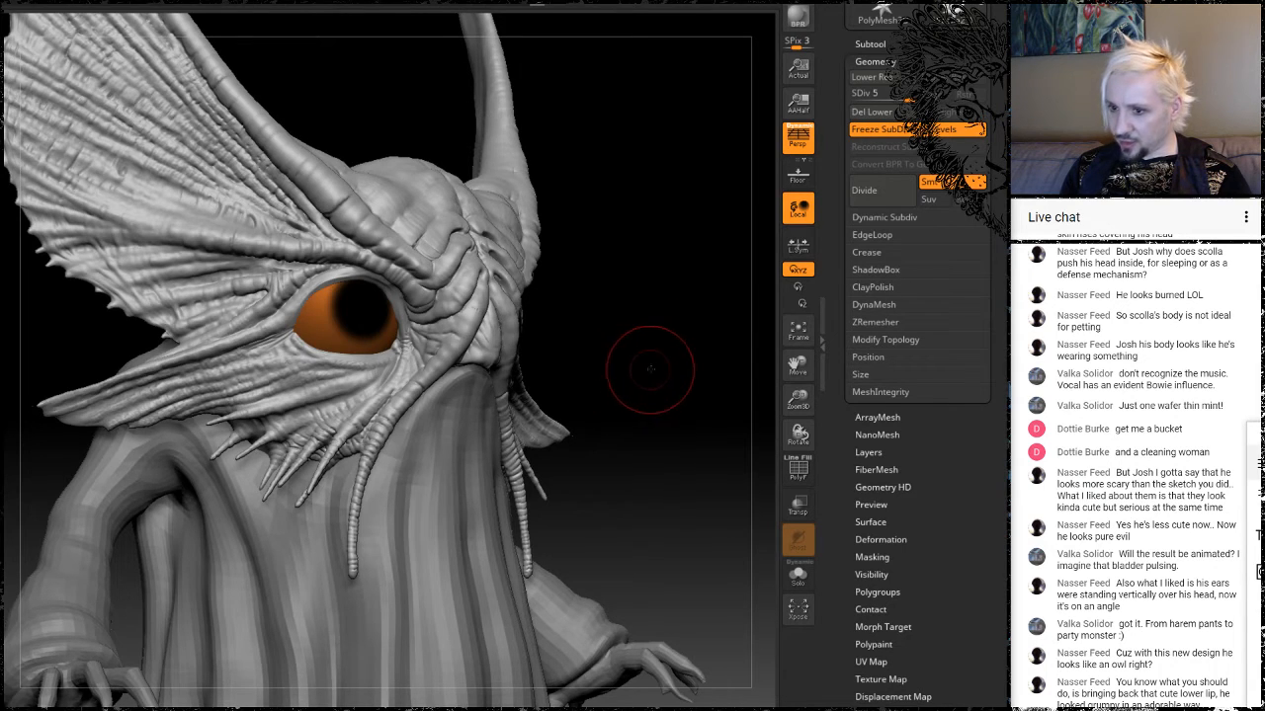
{"action": "mouse_move", "coordinate": [650, 374]}
{"action": "left_mouse_down"}
{"action": "mouse_move", "coordinate": [591, 346]}
{"action": "mouse_move", "coordinate": [351, 405]}
{"action": "left_mouse_up"}
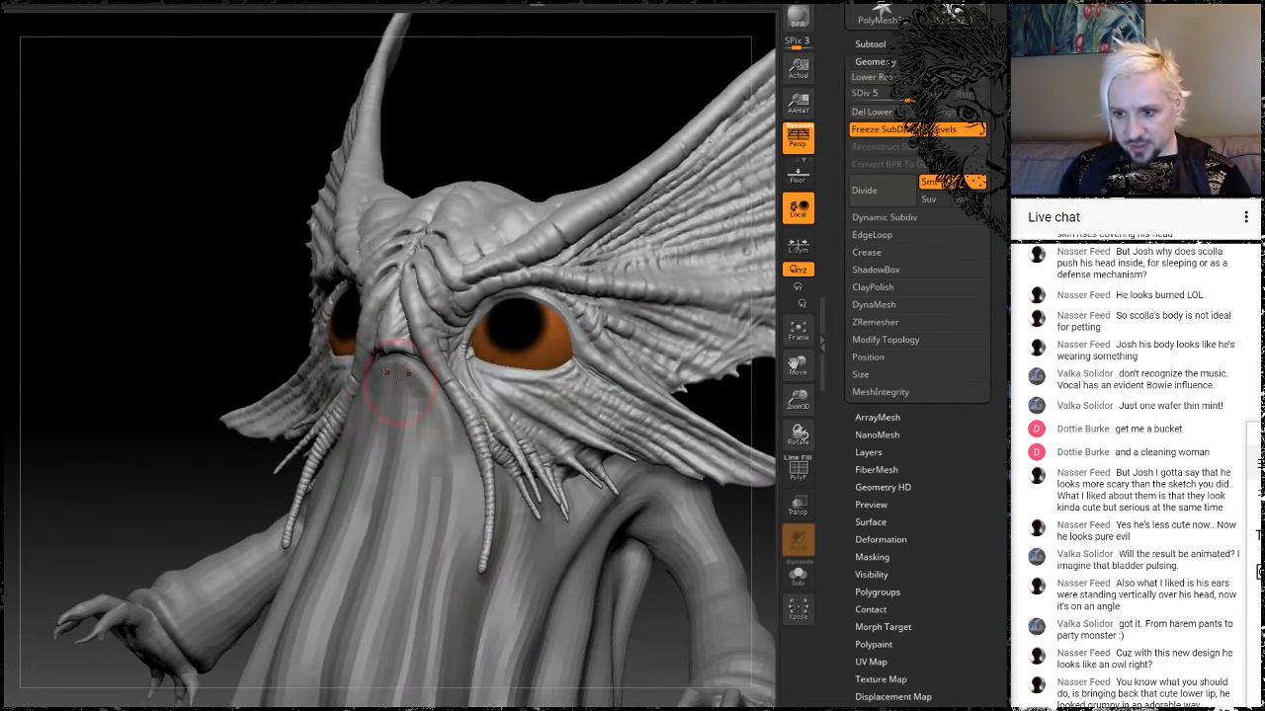
{"action": "mouse_move", "coordinate": [188, 301]}
{"action": "left_mouse_down"}
{"action": "mouse_move", "coordinate": [135, 313]}
{"action": "mouse_move", "coordinate": [152, 290]}
{"action": "mouse_move", "coordinate": [194, 380]}
{"action": "mouse_move", "coordinate": [288, 352]}
{"action": "left_mouse_up"}
{"action": "mouse_move", "coordinate": [220, 299]}
{"action": "left_mouse_down"}
{"action": "mouse_move", "coordinate": [313, 318]}
{"action": "mouse_move", "coordinate": [282, 332]}
{"action": "left_mouse_up"}
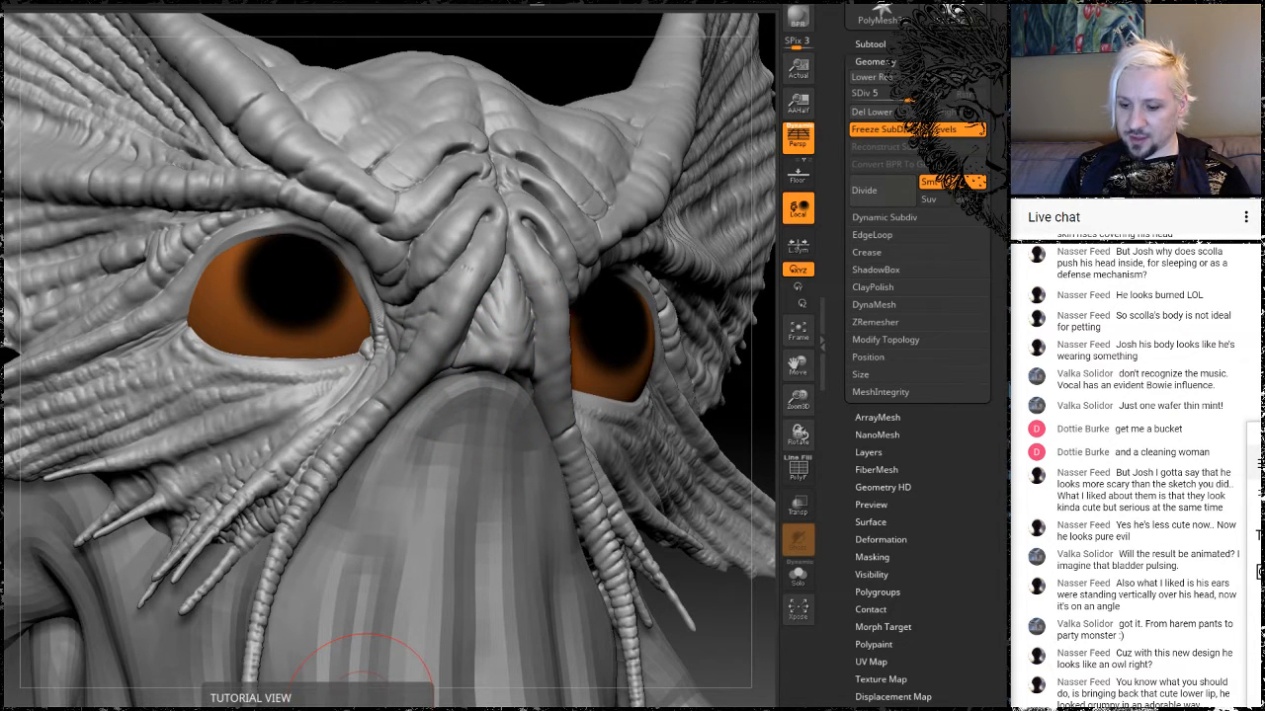
Check the mouth on the reference sketch once more and inspect the sculpt's nose and mouth area in profile.
{"action": "left_click", "coordinate": [464, 710]}
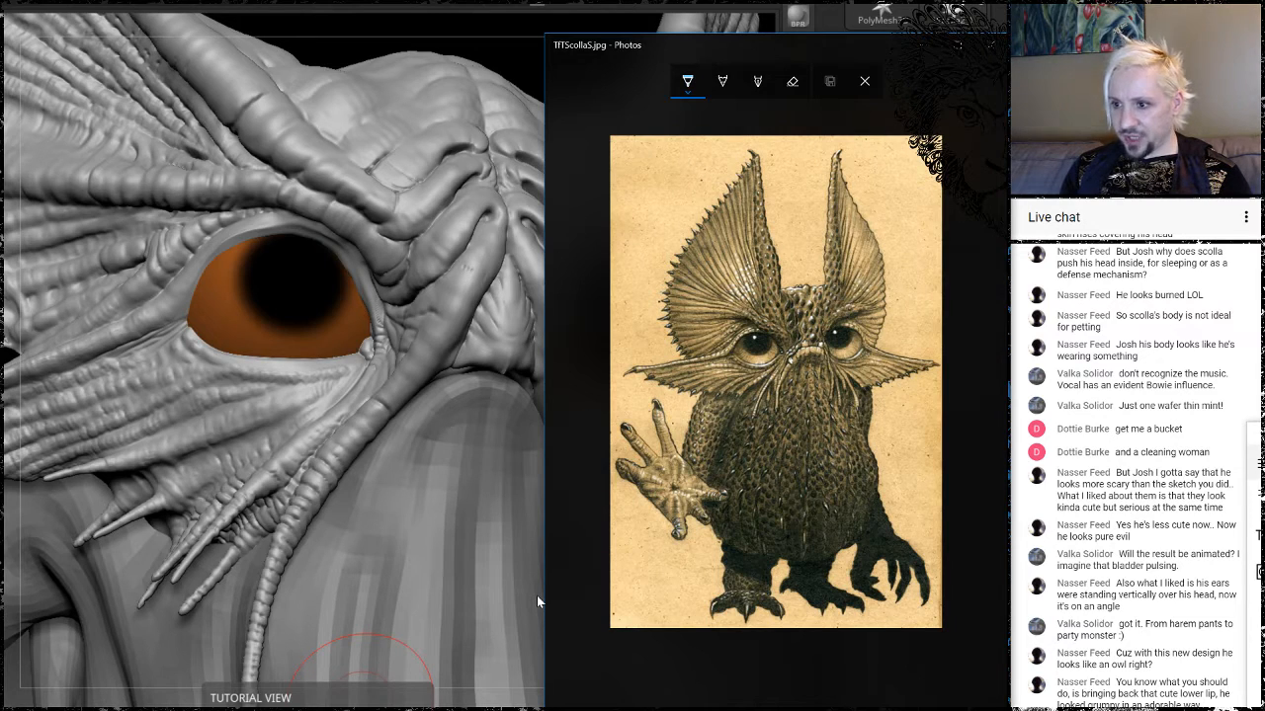
{"action": "left_click", "coordinate": [919, 48]}
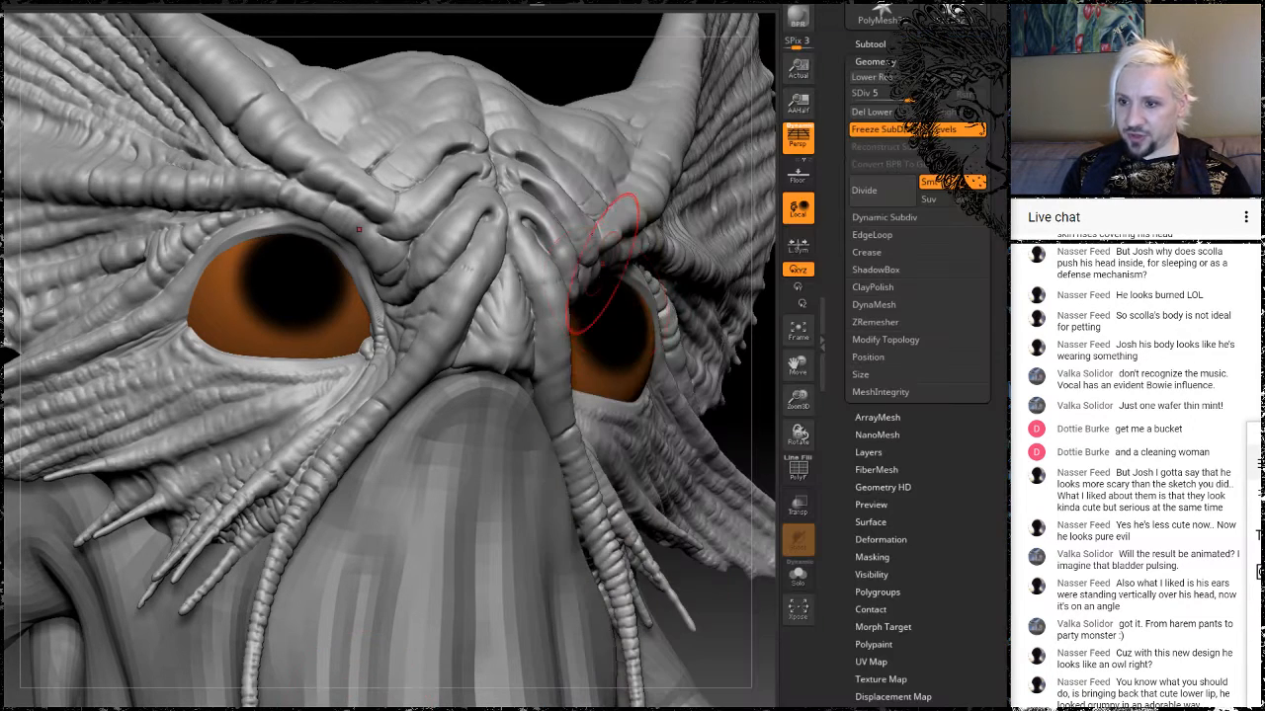
{"action": "left_click_drag", "start_coordinate": [582, 74], "coordinate": [393, 206]}
{"action": "left_click_drag", "start_coordinate": [203, 283], "coordinate": [183, 278]}
{"action": "mouse_move", "coordinate": [338, 499]}
{"action": "left_mouse_down"}
{"action": "mouse_move", "coordinate": [363, 465]}
{"action": "mouse_move", "coordinate": [356, 403]}
{"action": "left_mouse_up"}
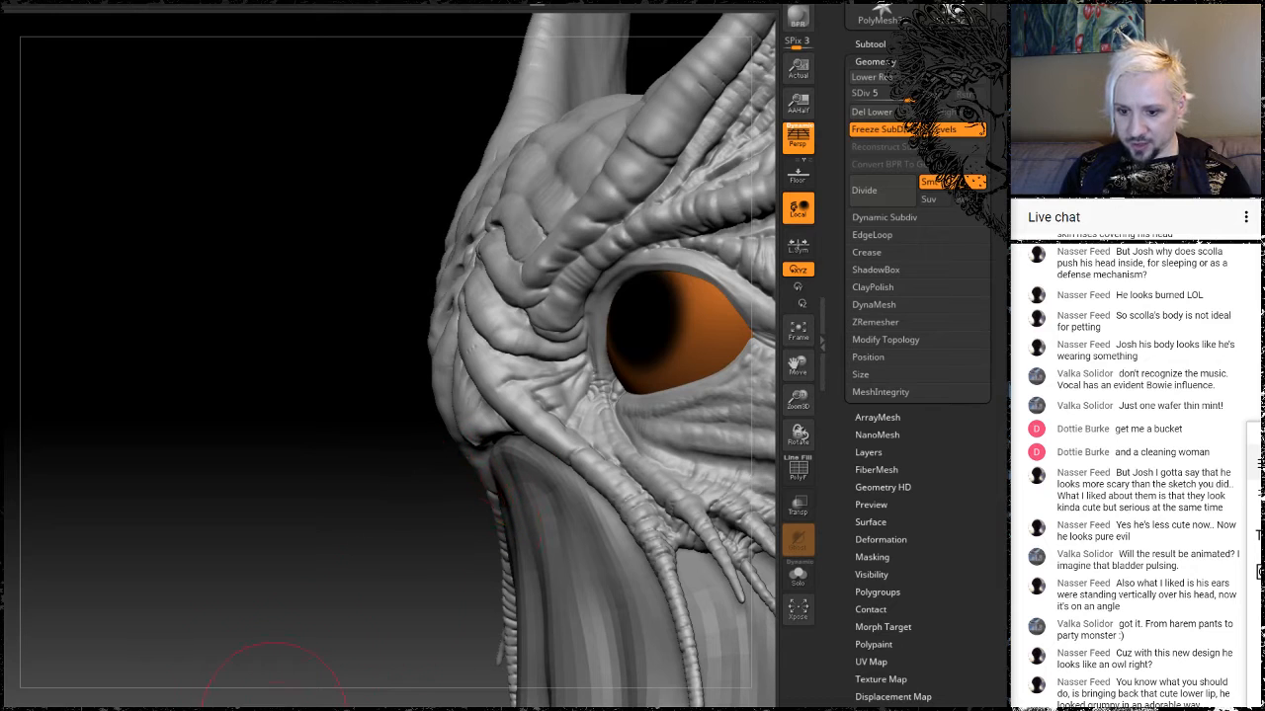
Enlarge the Move brush, make the body active at subdivision level 1 and pull its upper edge into a lip beneath the nose.
{"action": "key", "text": "space"}
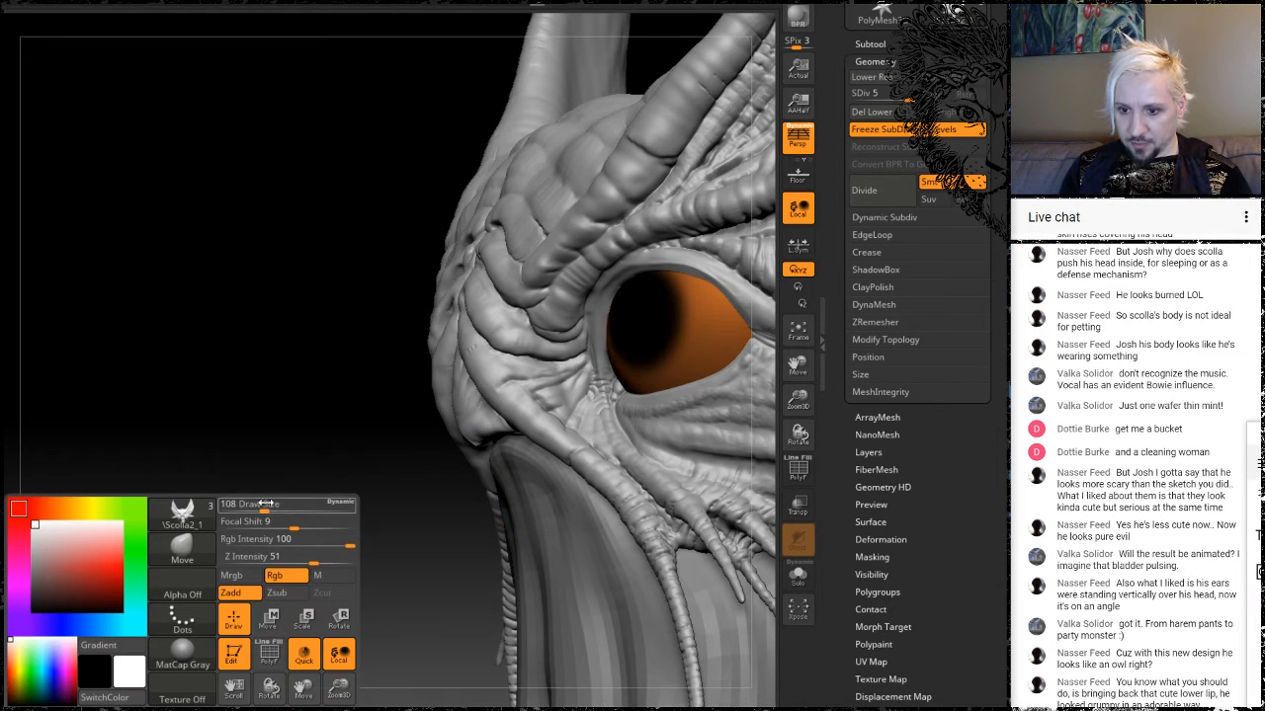
{"action": "left_click_drag", "start_coordinate": [263, 511], "coordinate": [282, 509]}
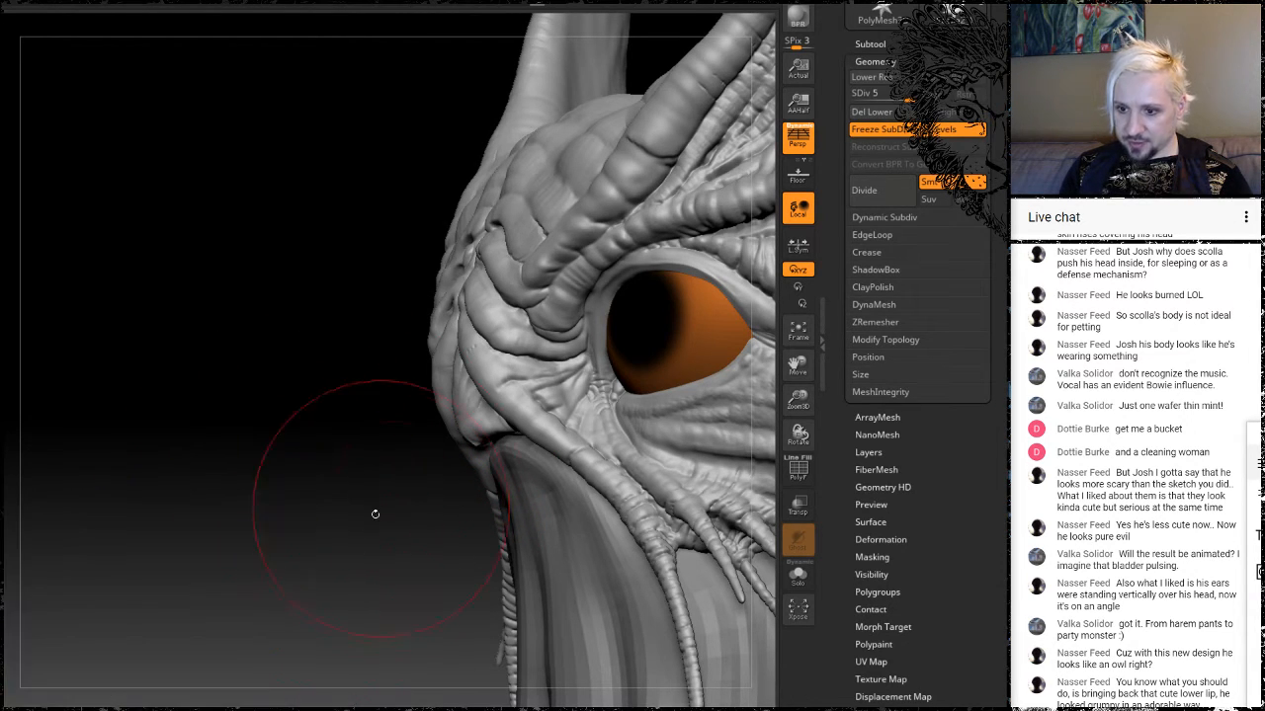
{"action": "mouse_move", "coordinate": [375, 513]}
{"action": "left_mouse_down"}
{"action": "mouse_move", "coordinate": [353, 512]}
{"action": "mouse_move", "coordinate": [524, 449]}
{"action": "left_mouse_up"}
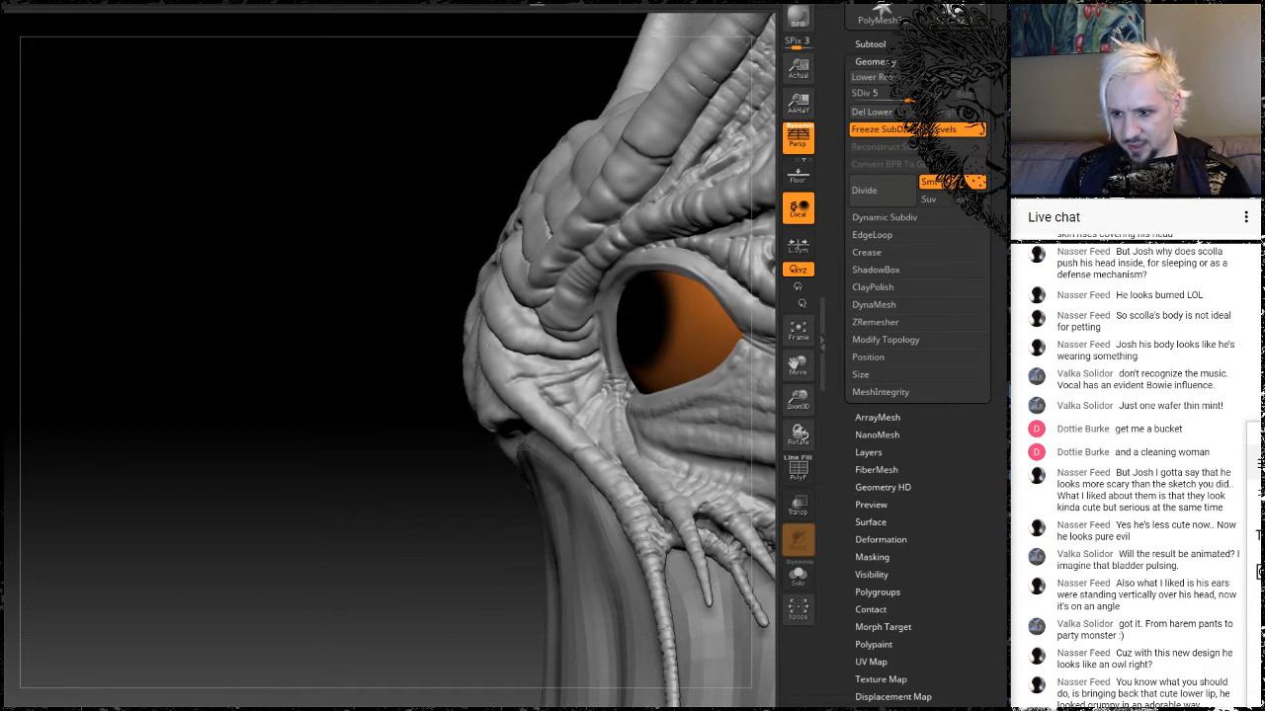
{"action": "left_click_drag", "start_coordinate": [367, 561], "coordinate": [593, 471]}
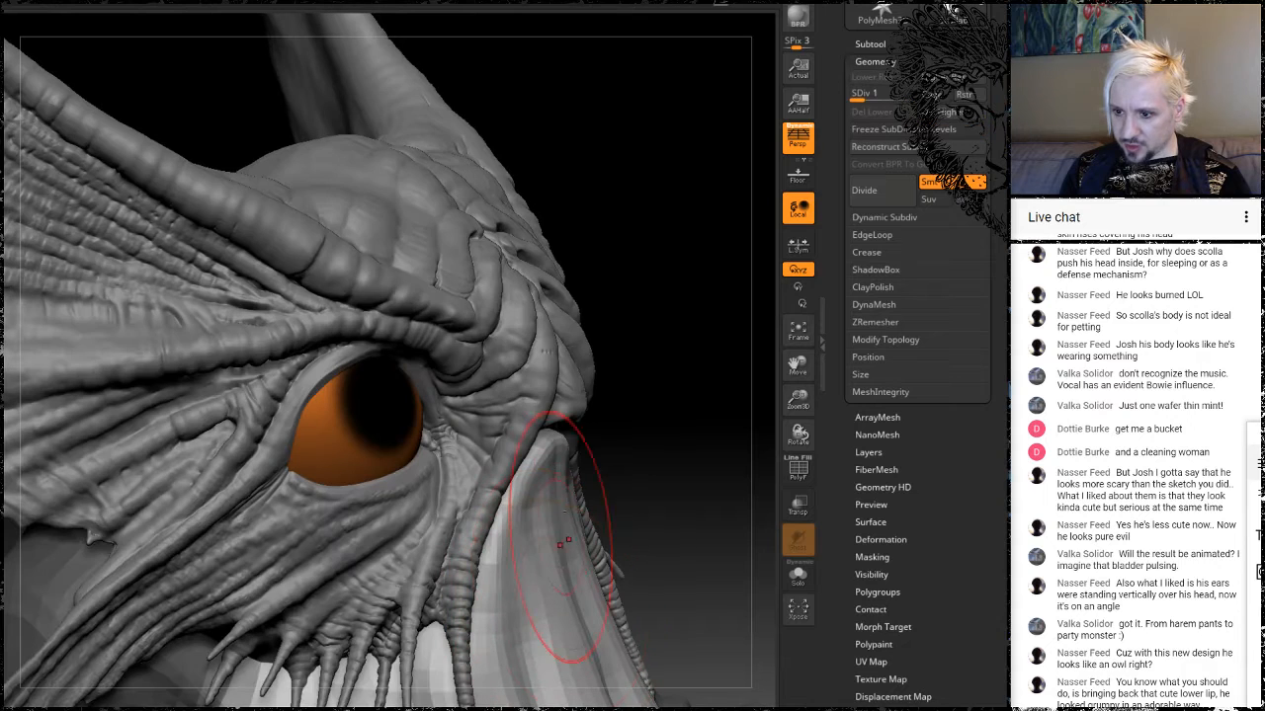
{"action": "left_click_drag", "start_coordinate": [592, 433], "coordinate": [605, 399]}
{"action": "mouse_move", "coordinate": [762, 320]}
{"action": "left_mouse_down"}
{"action": "mouse_move", "coordinate": [656, 371]}
{"action": "mouse_move", "coordinate": [602, 452]}
{"action": "mouse_move", "coordinate": [499, 420]}
{"action": "mouse_move", "coordinate": [509, 431]}
{"action": "mouse_move", "coordinate": [484, 455]}
{"action": "left_mouse_up"}
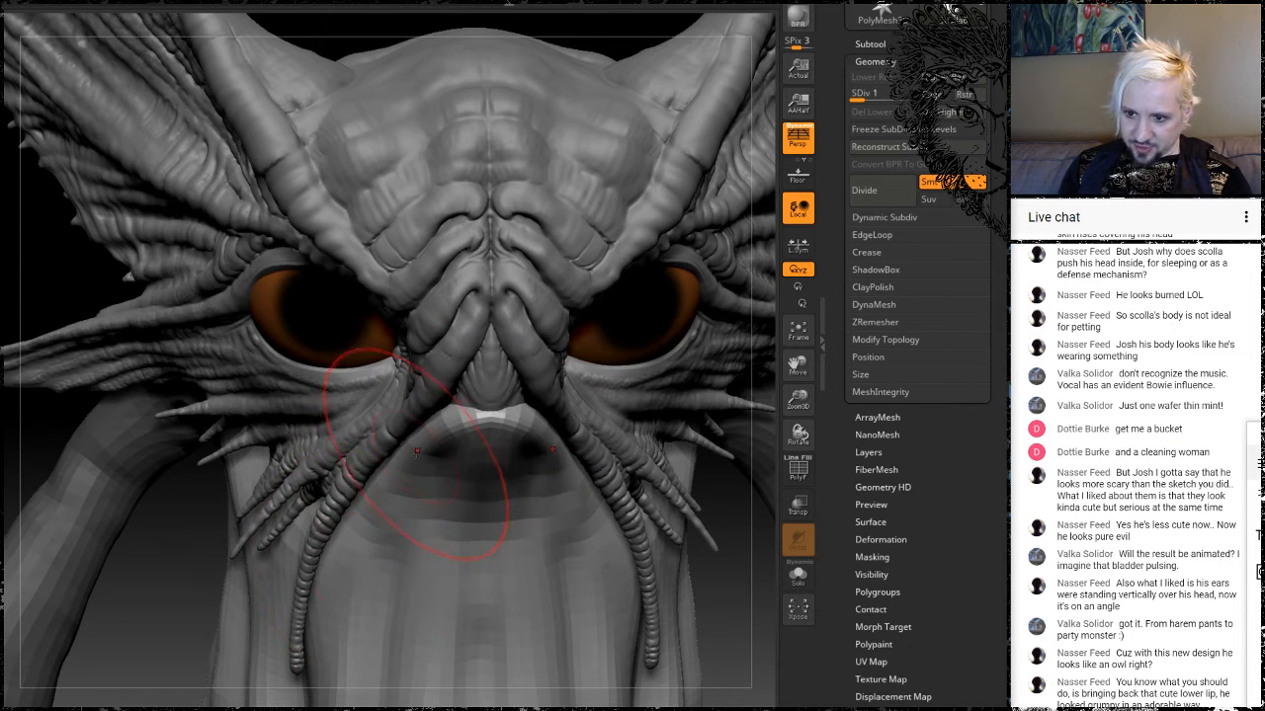
Shape the lower lip and the hollow beneath it, checking the body's form from the front and above.
{"action": "left_click_drag", "start_coordinate": [184, 585], "coordinate": [330, 554]}
{"action": "left_click_drag", "start_coordinate": [686, 507], "coordinate": [587, 308]}
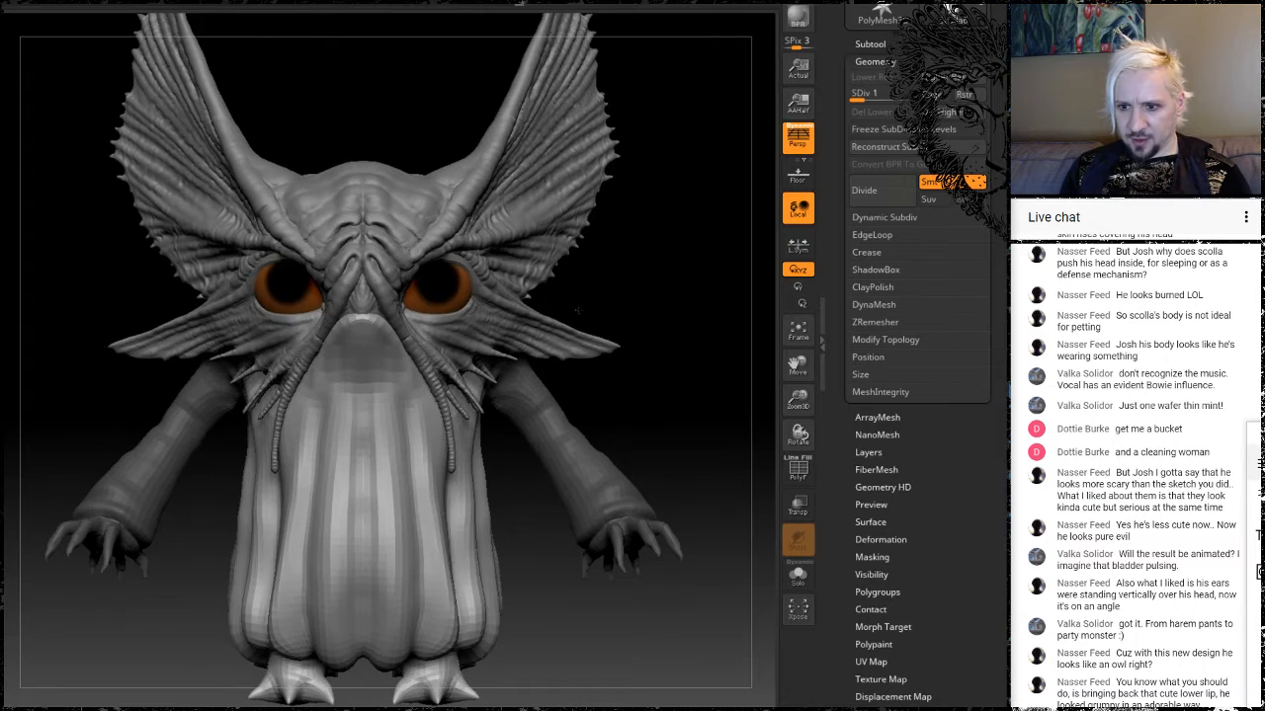
{"action": "left_click_drag", "start_coordinate": [683, 312], "coordinate": [672, 348], "text": "alt"}
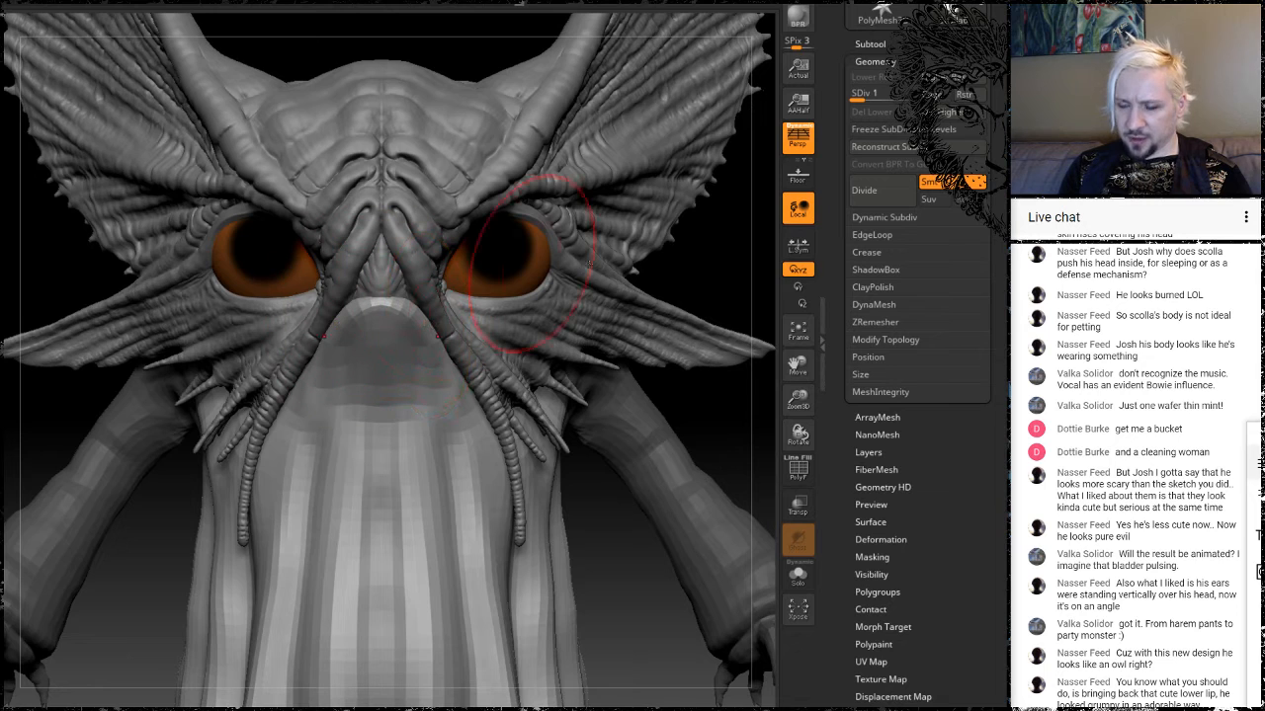
{"action": "mouse_move", "coordinate": [719, 269]}
{"action": "left_mouse_down"}
{"action": "mouse_move", "coordinate": [724, 352]}
{"action": "mouse_move", "coordinate": [715, 345]}
{"action": "left_mouse_up"}
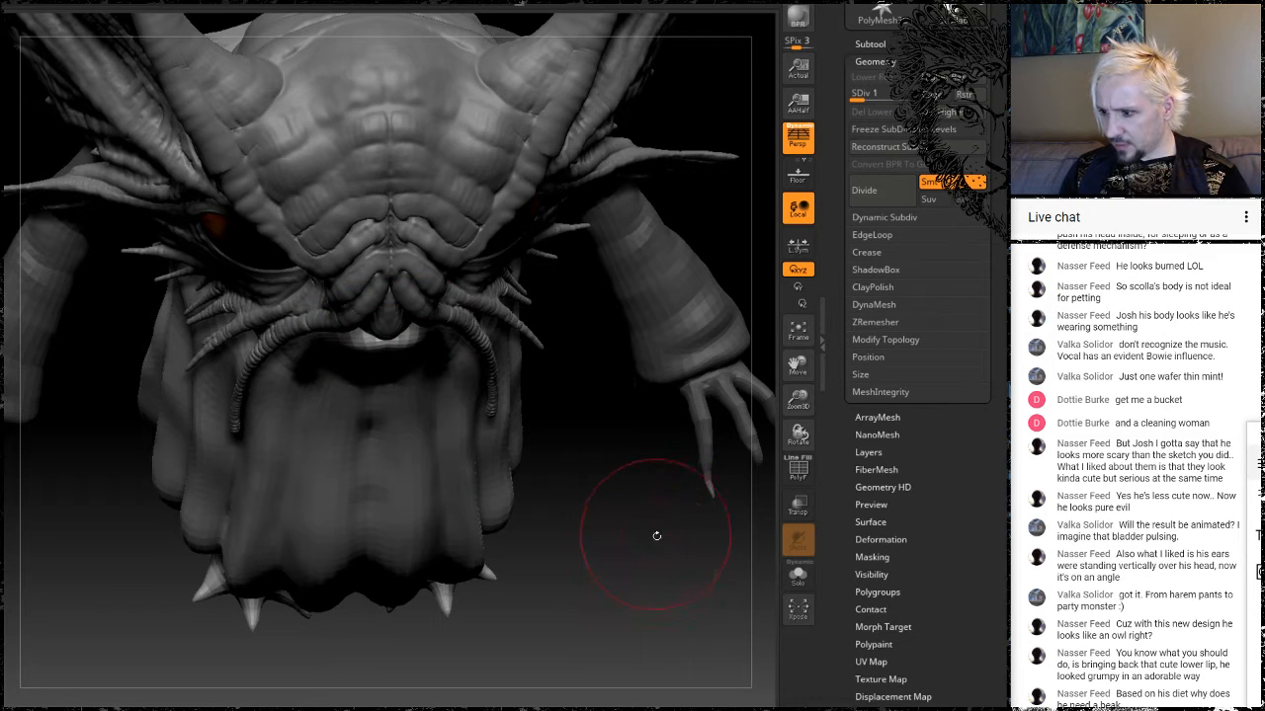
{"action": "mouse_move", "coordinate": [649, 551]}
{"action": "left_mouse_down"}
{"action": "mouse_move", "coordinate": [658, 489]}
{"action": "mouse_move", "coordinate": [683, 448]}
{"action": "mouse_move", "coordinate": [579, 424]}
{"action": "left_mouse_up"}
{"action": "mouse_move", "coordinate": [579, 367]}
{"action": "left_mouse_down"}
{"action": "mouse_move", "coordinate": [571, 485]}
{"action": "mouse_move", "coordinate": [629, 333]}
{"action": "left_mouse_up"}
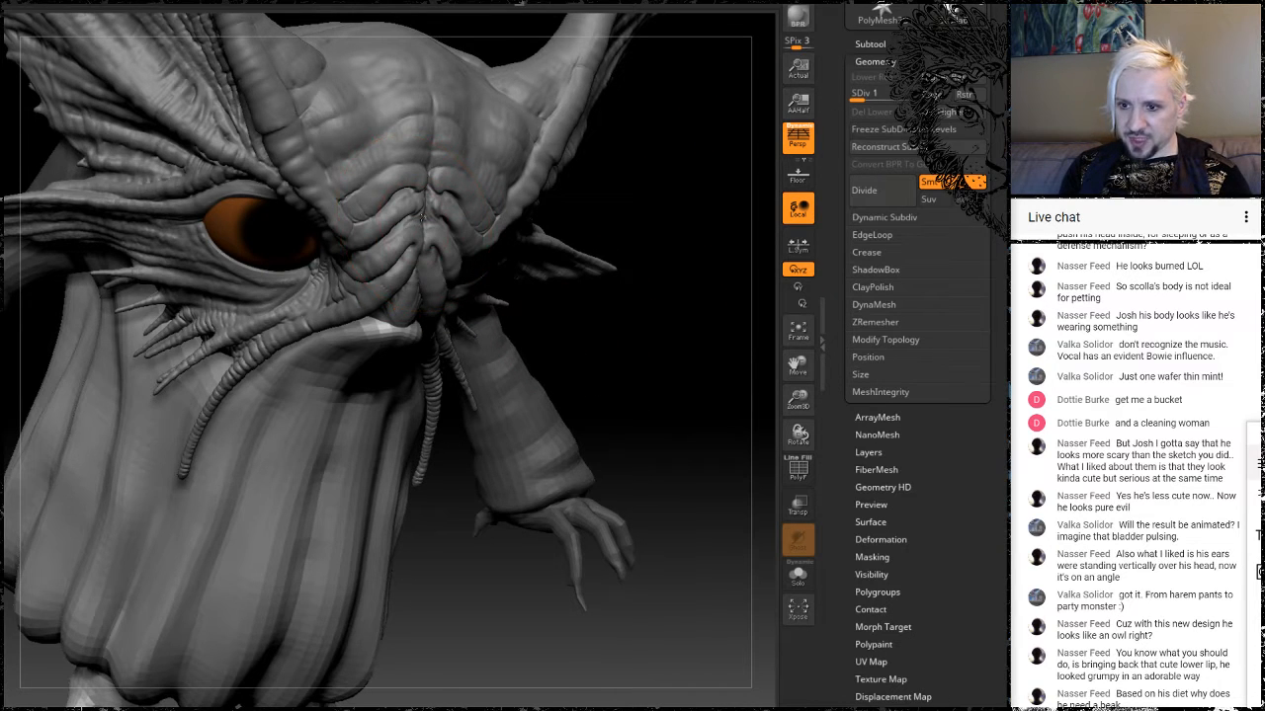
Make the head active at subdivision level 5 and adjust its mouth edge where it meets the lower lip.
{"action": "key", "text": "ctrl+shift+d"}
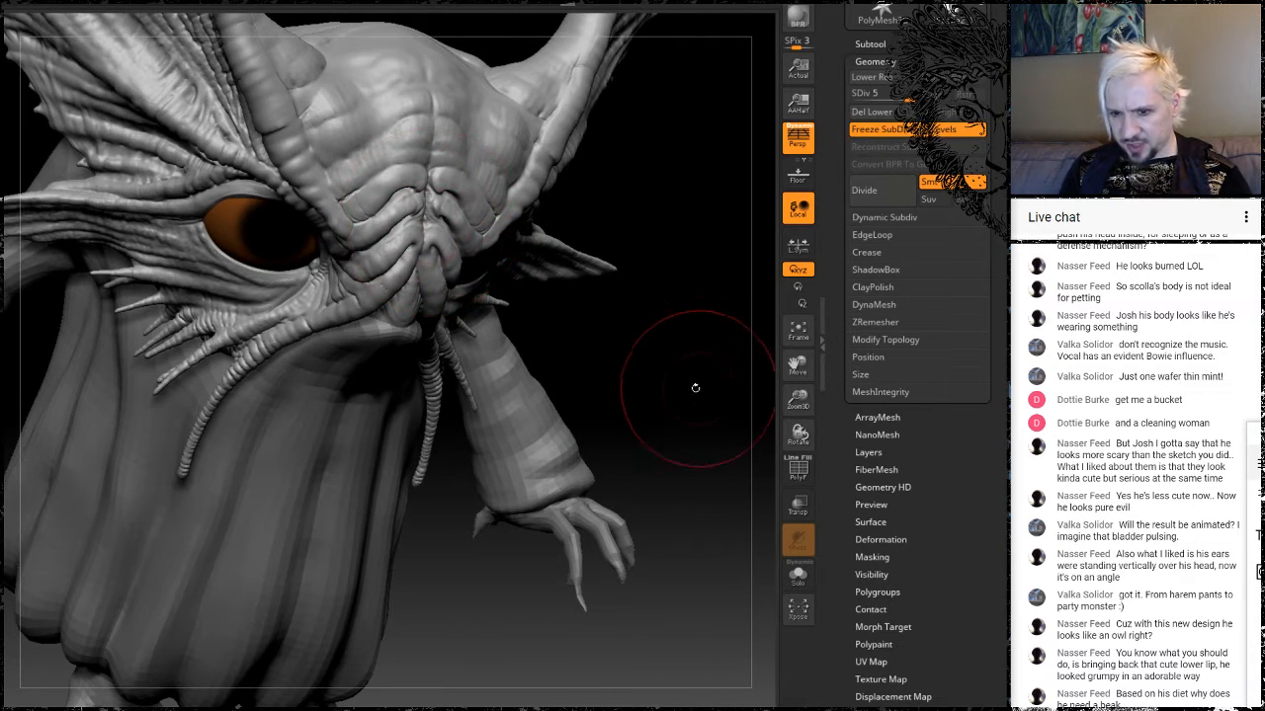
{"action": "left_click_drag", "start_coordinate": [695, 387], "coordinate": [451, 366]}
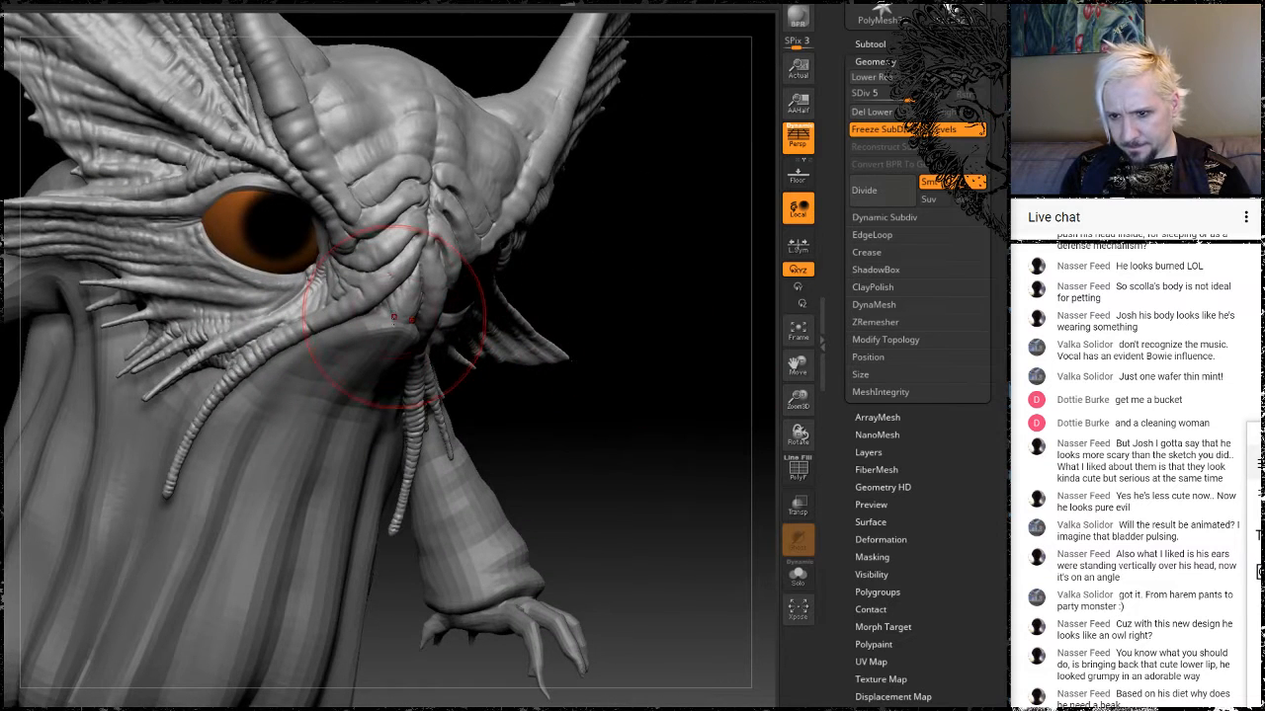
{"action": "left_click_drag", "start_coordinate": [385, 317], "coordinate": [383, 323]}
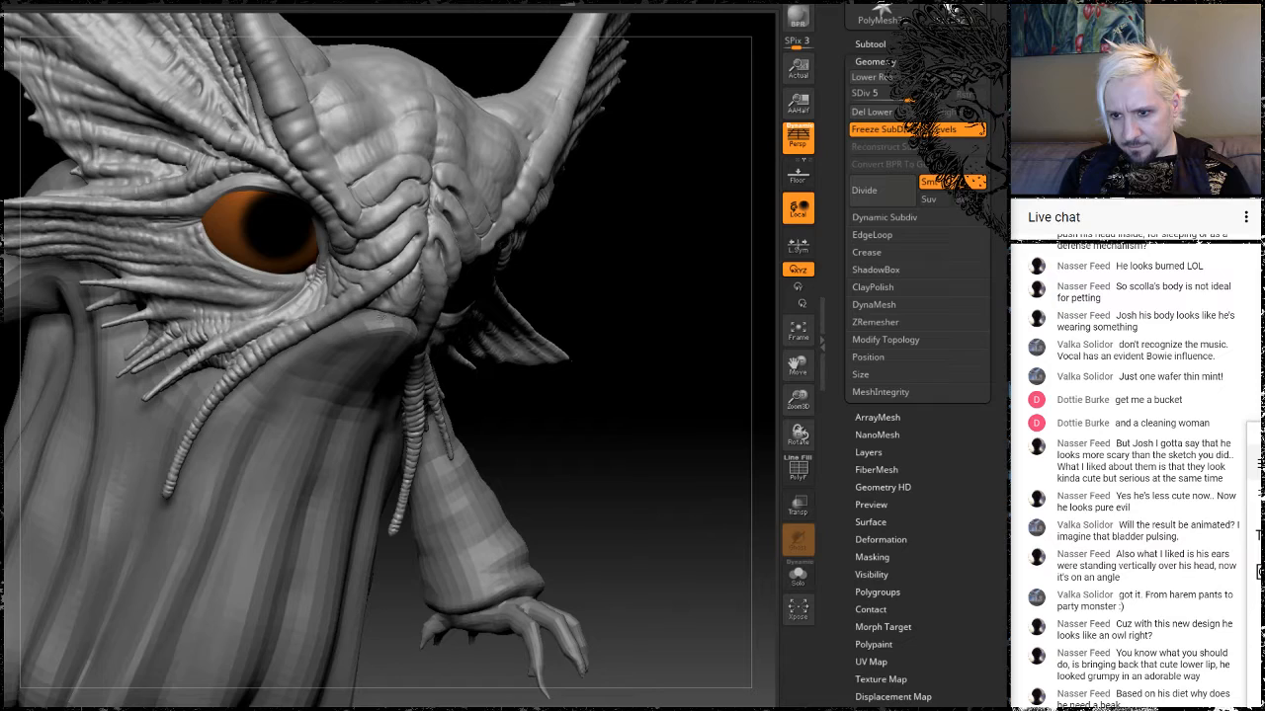
{"action": "mouse_move", "coordinate": [670, 242]}
{"action": "left_mouse_down"}
{"action": "mouse_move", "coordinate": [453, 251]}
{"action": "mouse_move", "coordinate": [499, 287]}
{"action": "mouse_move", "coordinate": [534, 380]}
{"action": "left_mouse_up"}
Reduce the Move brush size and refine the nose tip and mouth edge above the lower lip, checking front and profile.
{"action": "key", "text": "space"}
{"action": "left_click", "coordinate": [515, 405]}
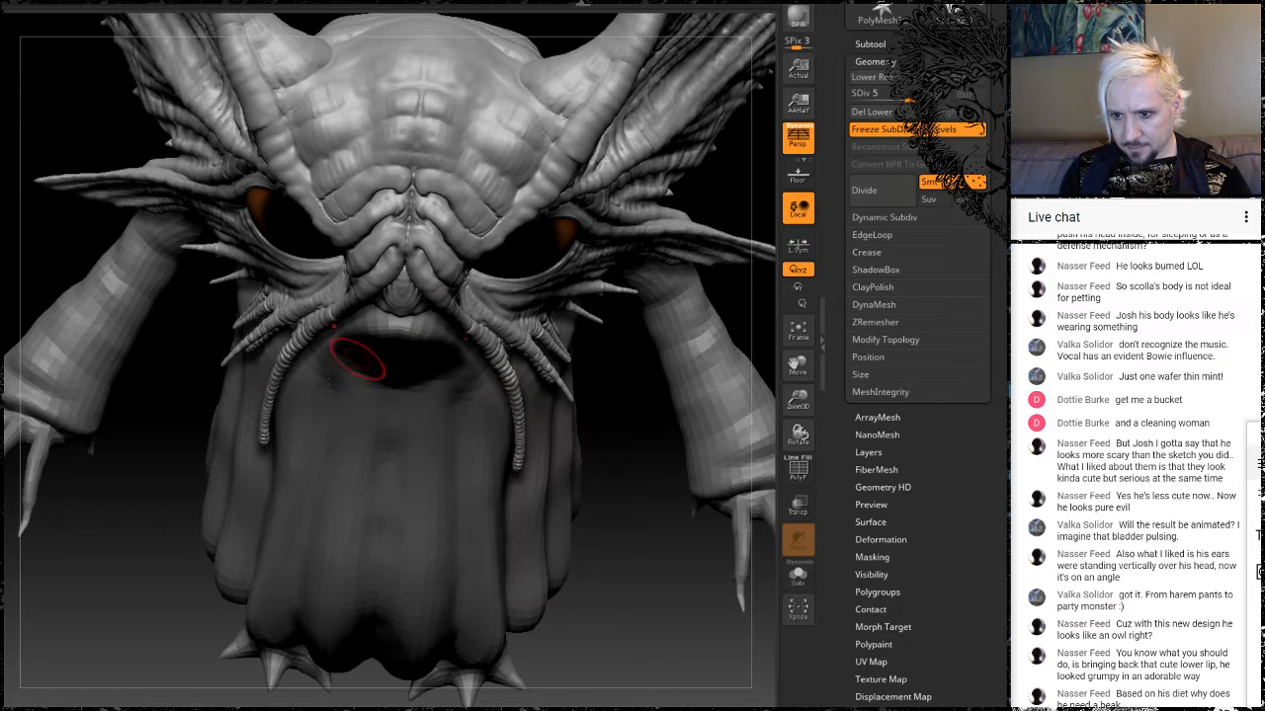
{"action": "mouse_move", "coordinate": [169, 448]}
{"action": "left_mouse_down"}
{"action": "mouse_move", "coordinate": [183, 504]}
{"action": "mouse_move", "coordinate": [193, 446]}
{"action": "left_mouse_up"}
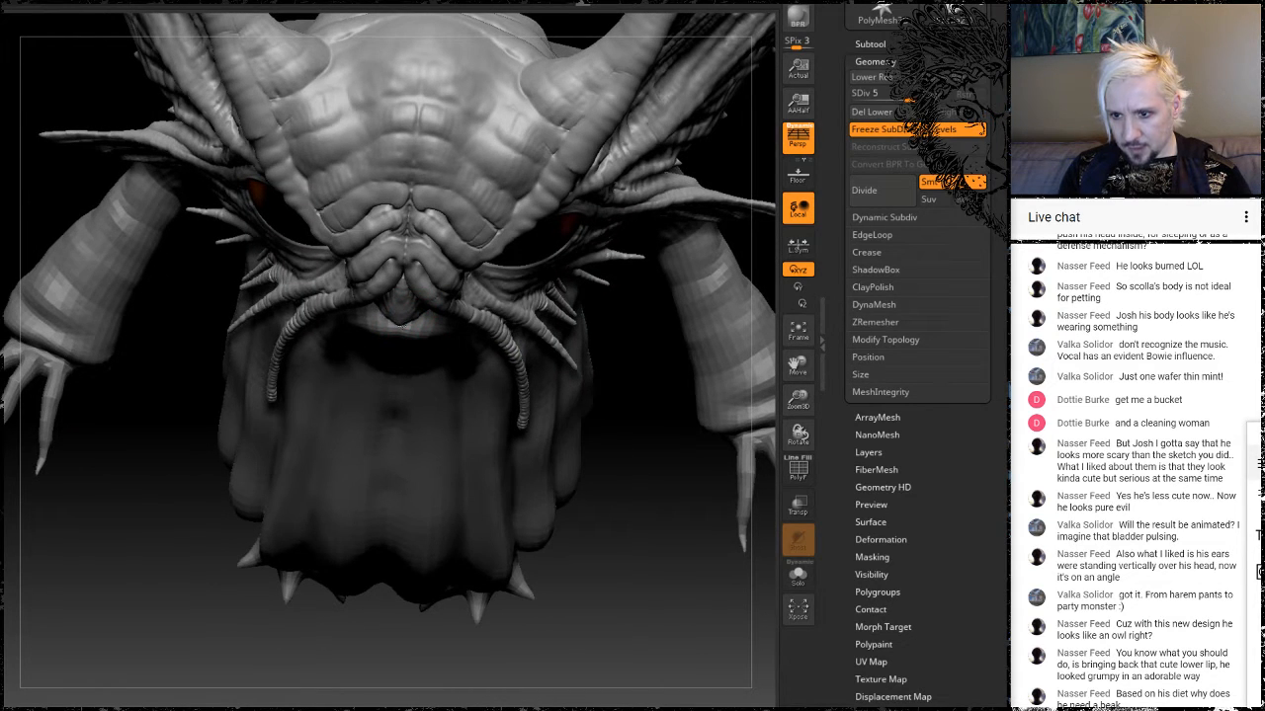
{"action": "left_click_drag", "start_coordinate": [672, 390], "coordinate": [613, 351]}
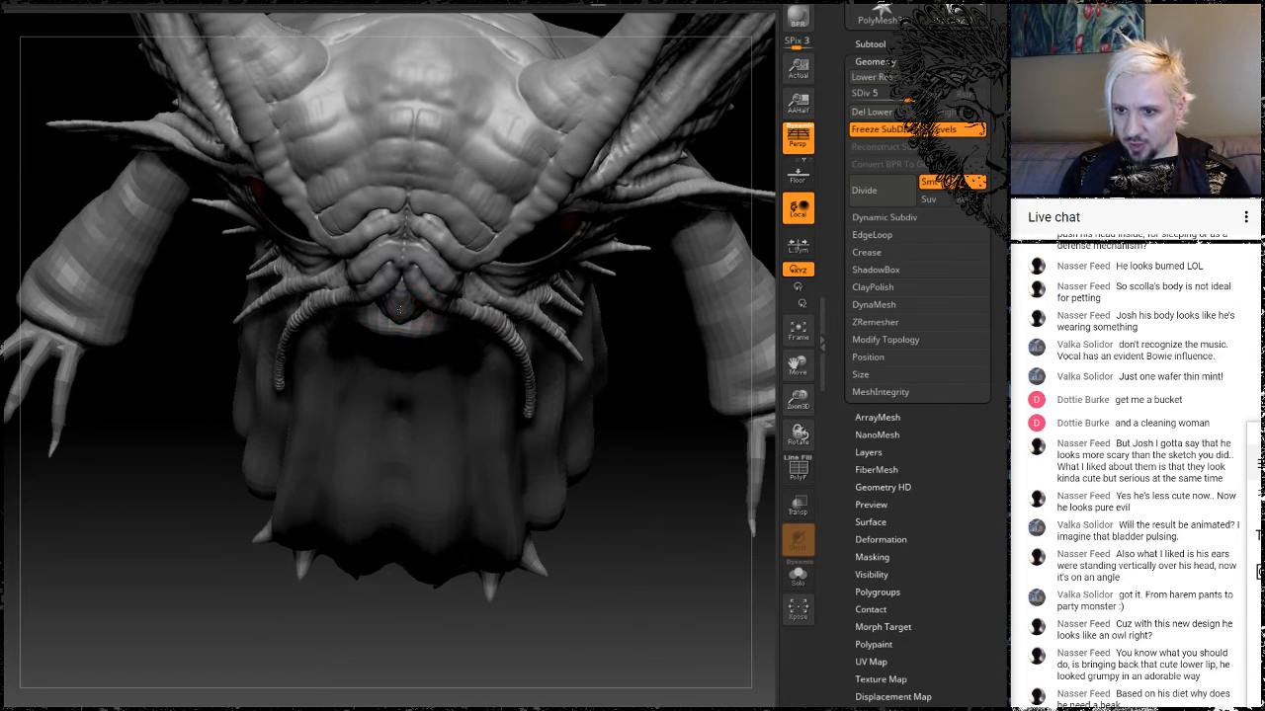
{"action": "left_click_drag", "start_coordinate": [655, 565], "coordinate": [553, 267]}
{"action": "mouse_move", "coordinate": [428, 150]}
{"action": "left_mouse_down"}
{"action": "mouse_move", "coordinate": [469, 181]}
{"action": "mouse_move", "coordinate": [553, 186]}
{"action": "mouse_move", "coordinate": [380, 208]}
{"action": "mouse_move", "coordinate": [410, 243]}
{"action": "mouse_move", "coordinate": [454, 207]}
{"action": "mouse_move", "coordinate": [561, 317]}
{"action": "mouse_move", "coordinate": [506, 341]}
{"action": "left_mouse_up"}
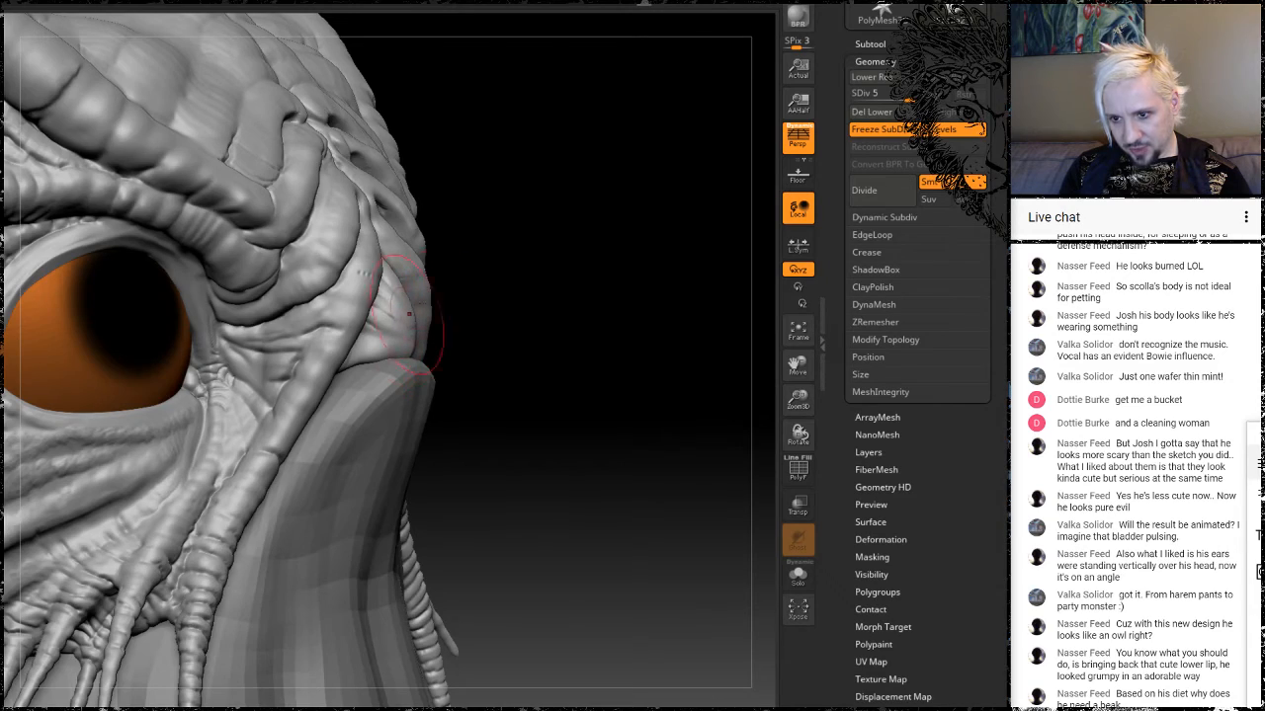
{"action": "left_click_drag", "start_coordinate": [567, 270], "coordinate": [445, 264]}
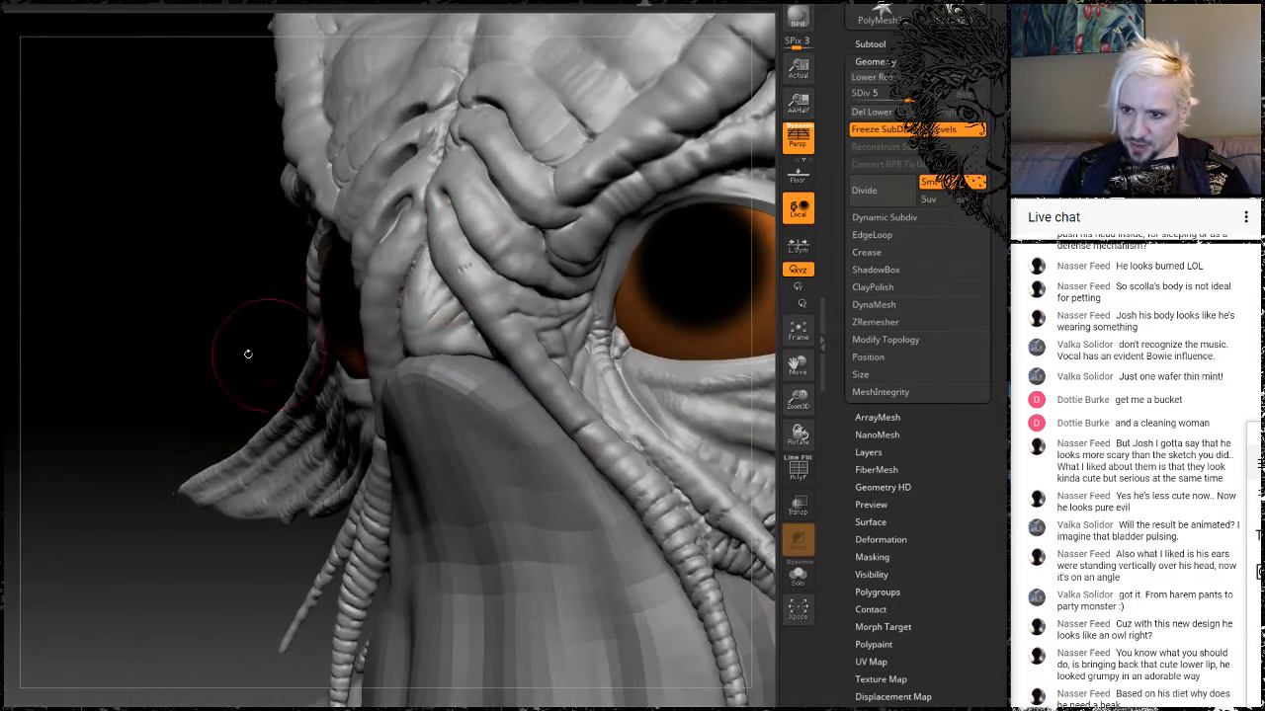
{"action": "left_click_drag", "start_coordinate": [248, 354], "coordinate": [346, 350]}
{"action": "left_click_drag", "start_coordinate": [141, 524], "coordinate": [738, 202], "text": "alt"}
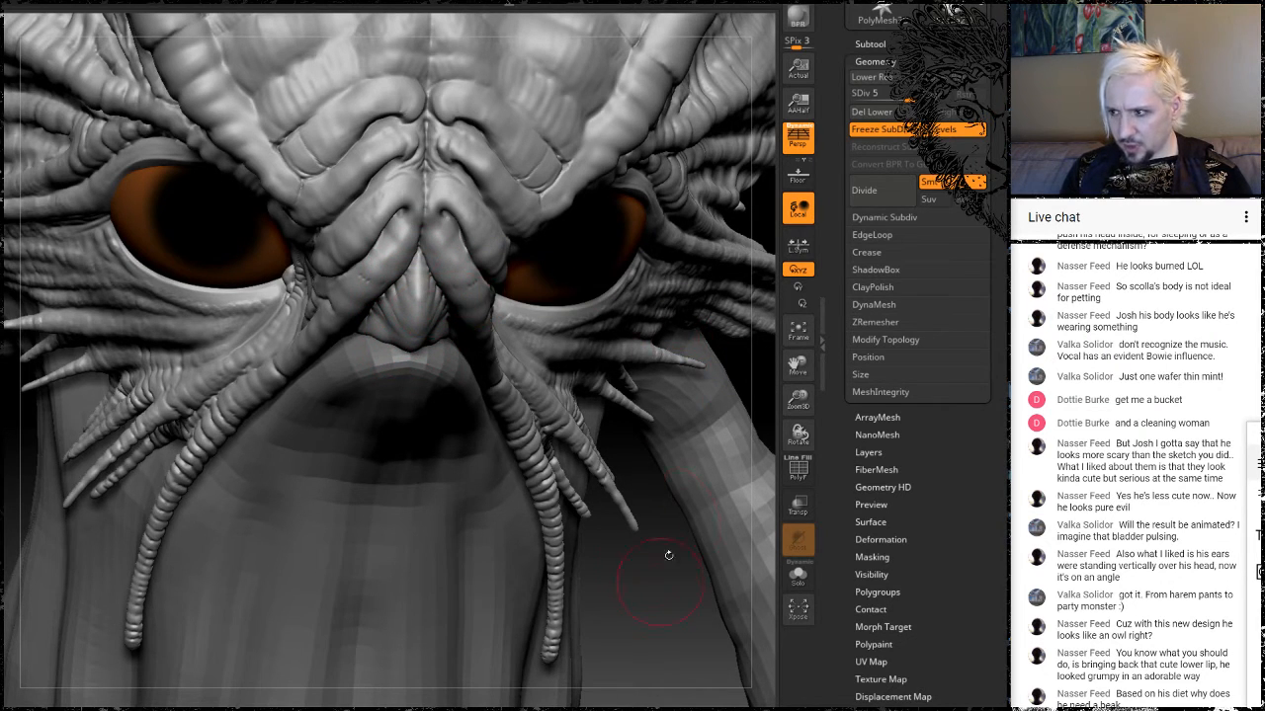
{"action": "left_click", "coordinate": [1256, 573]}
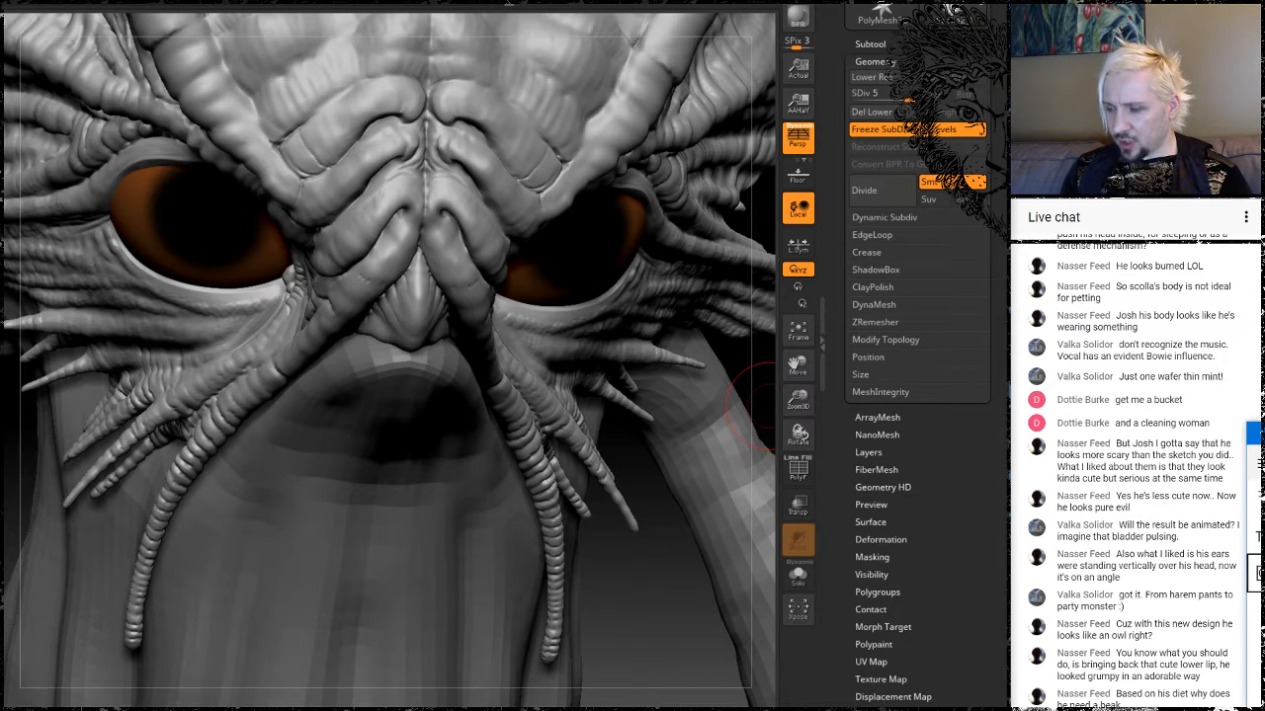
{"action": "mouse_move", "coordinate": [663, 593]}
{"action": "left_mouse_down"}
{"action": "mouse_move", "coordinate": [741, 583]}
{"action": "mouse_move", "coordinate": [756, 563]}
{"action": "left_mouse_up"}
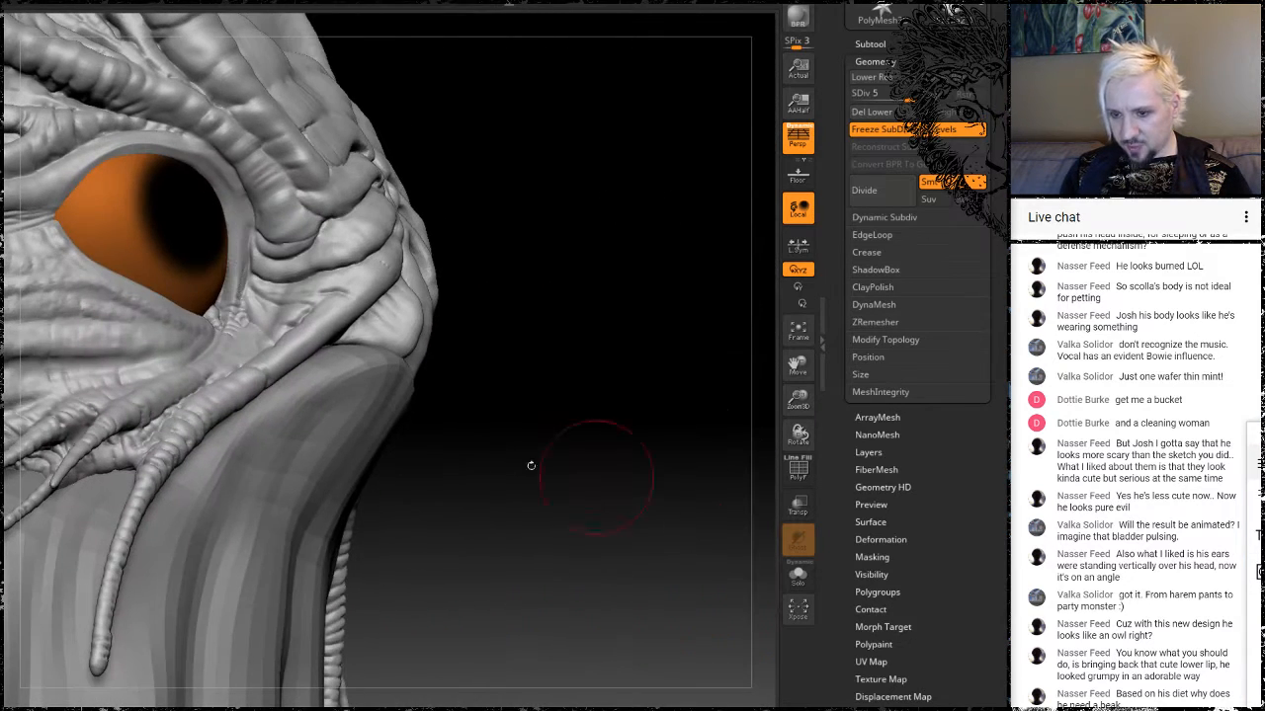
Make the body active at subdivision level 1 and rework its surface just below the lower lip, checking the creature from several angles.
{"action": "mouse_move", "coordinate": [465, 396]}
{"action": "left_mouse_down"}
{"action": "mouse_move", "coordinate": [575, 527]}
{"action": "mouse_move", "coordinate": [540, 489]}
{"action": "mouse_move", "coordinate": [573, 319]}
{"action": "mouse_move", "coordinate": [366, 293]}
{"action": "mouse_move", "coordinate": [440, 259]}
{"action": "left_mouse_up"}
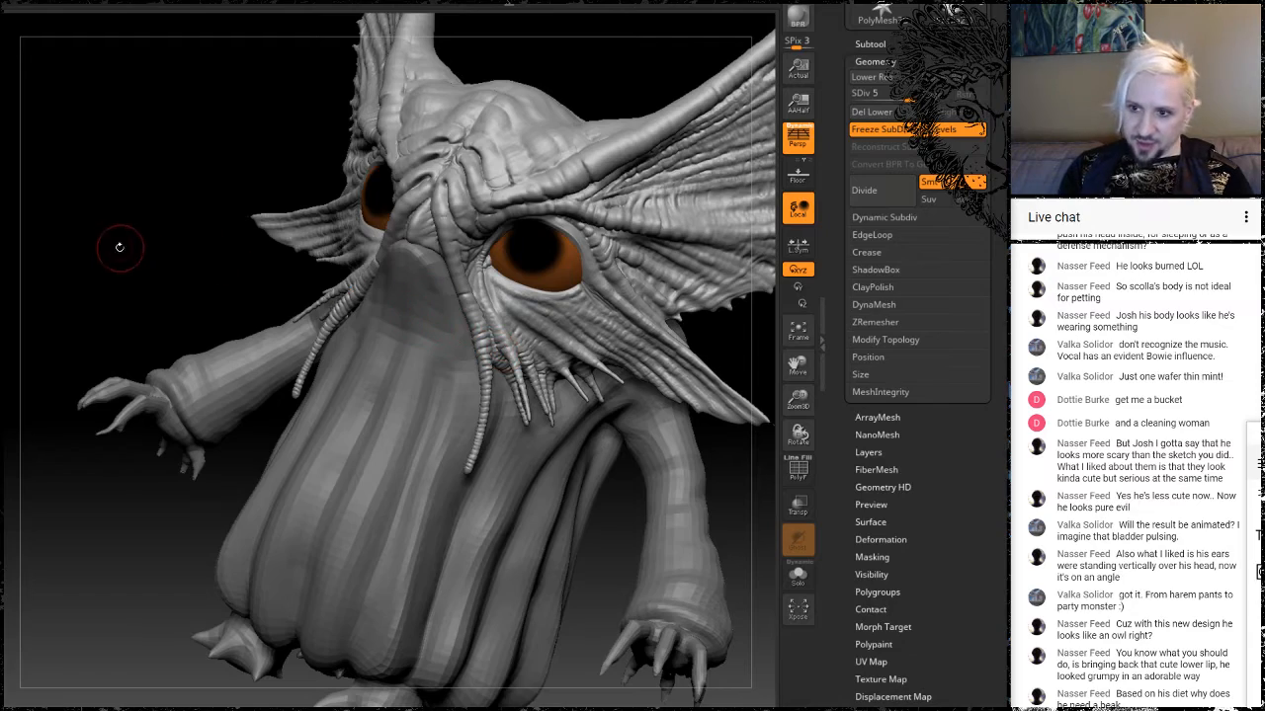
{"action": "mouse_move", "coordinate": [120, 247]}
{"action": "left_mouse_down"}
{"action": "mouse_move", "coordinate": [297, 265]}
{"action": "mouse_move", "coordinate": [435, 237]}
{"action": "mouse_move", "coordinate": [506, 359]}
{"action": "left_mouse_up"}
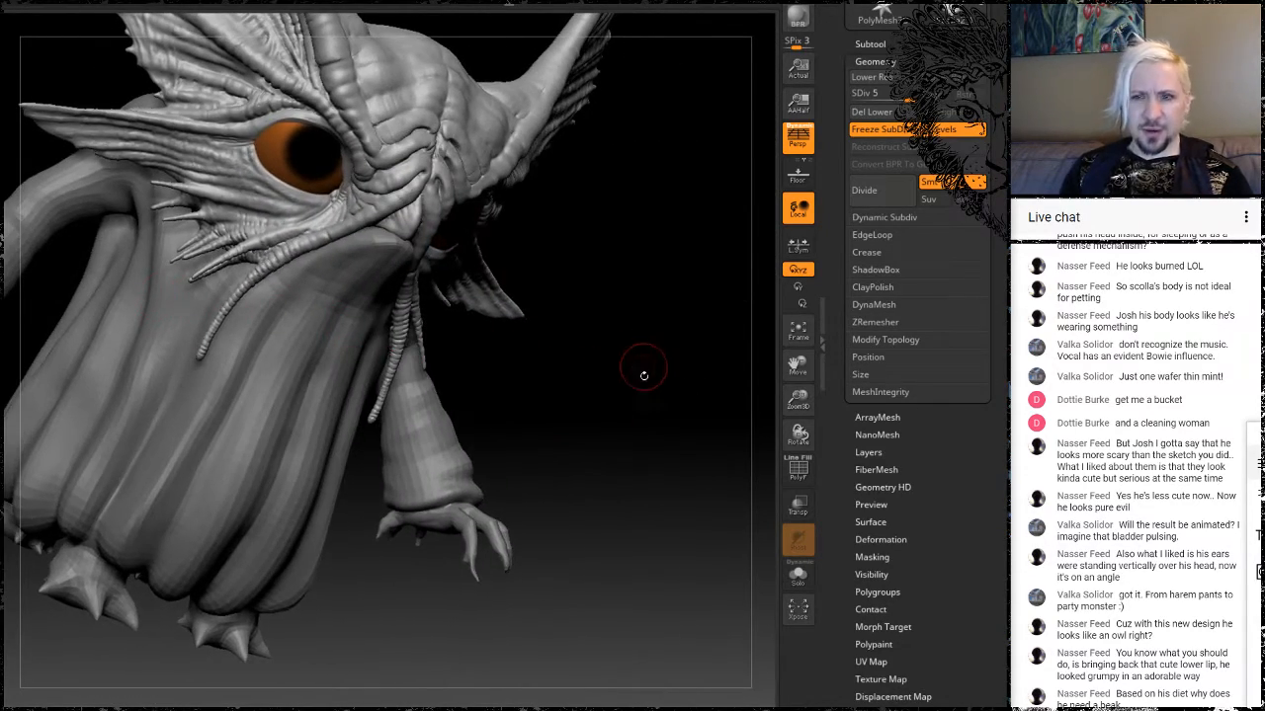
{"action": "left_click_drag", "start_coordinate": [627, 282], "coordinate": [664, 376]}
{"action": "left_click_drag", "start_coordinate": [681, 333], "coordinate": [666, 326]}
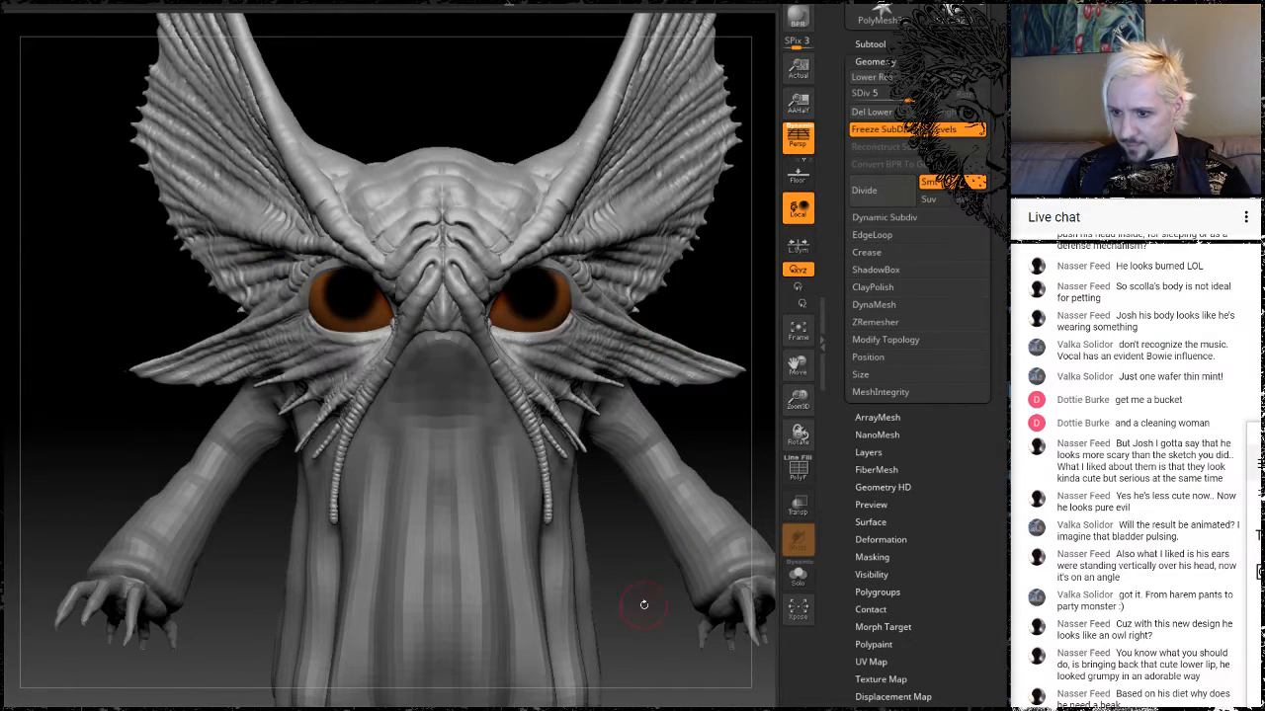
{"action": "mouse_move", "coordinate": [643, 604]}
{"action": "left_mouse_down"}
{"action": "mouse_move", "coordinate": [626, 542]}
{"action": "mouse_move", "coordinate": [574, 533]}
{"action": "mouse_move", "coordinate": [569, 479]}
{"action": "left_mouse_up"}
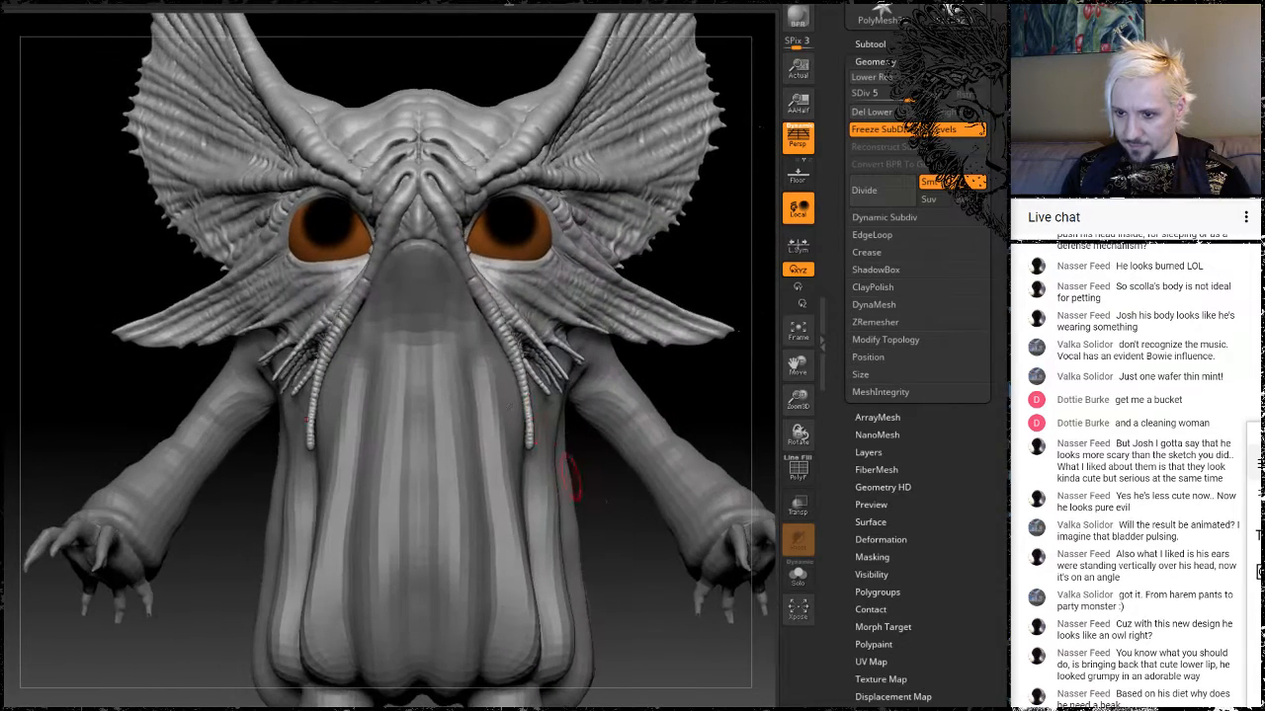
{"action": "key", "text": "shift+d"}
{"action": "key", "text": "shift+d"}
{"action": "key", "text": "shift+d"}
{"action": "key", "text": "shift+d"}
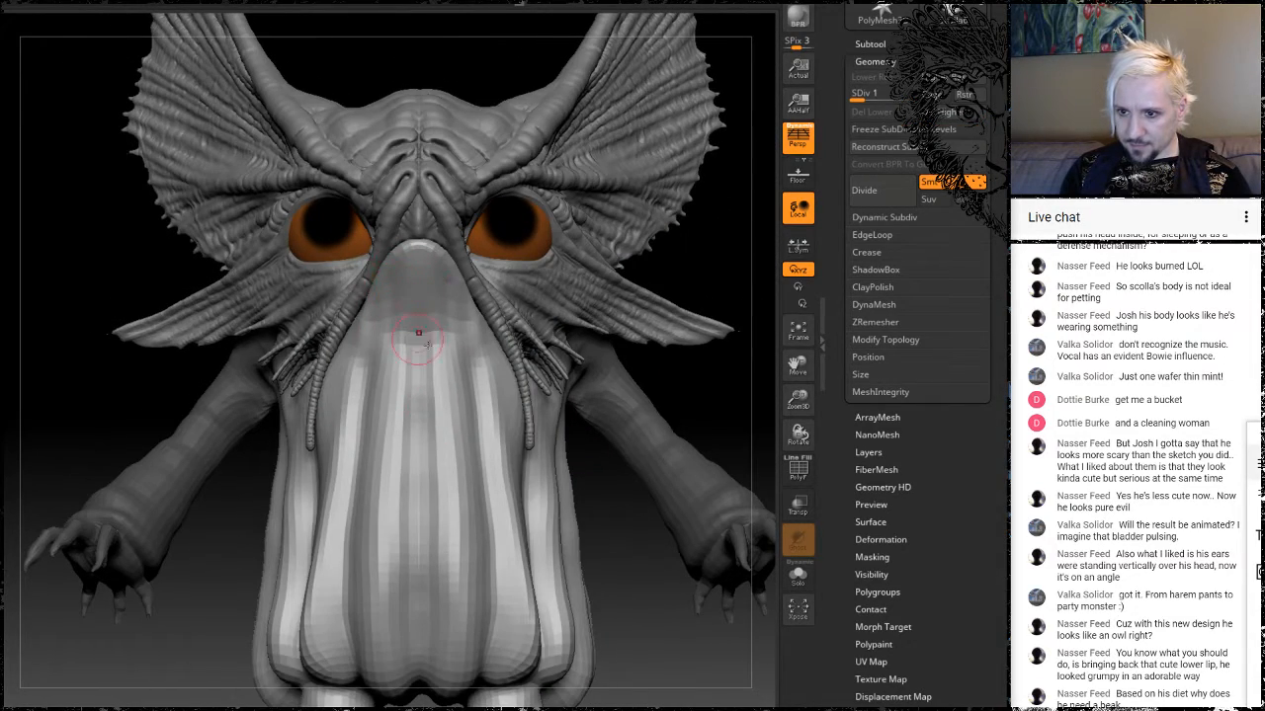
{"action": "left_click_drag", "start_coordinate": [613, 509], "coordinate": [633, 529], "text": "ctrl"}
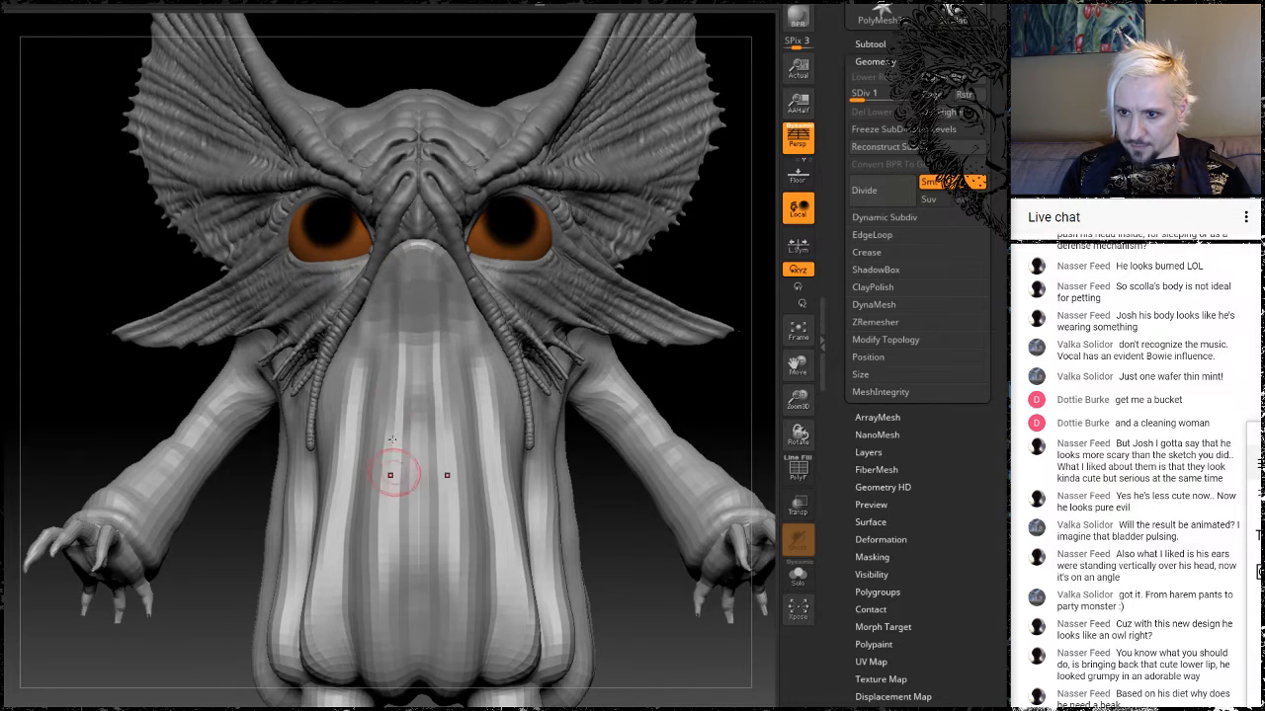
Sculpt the vertical folds down the front of the body so they run up to the lower lip, checking the profile.
{"action": "mouse_move", "coordinate": [691, 274]}
{"action": "left_mouse_down"}
{"action": "mouse_move", "coordinate": [713, 273]}
{"action": "mouse_move", "coordinate": [365, 371]}
{"action": "left_mouse_up"}
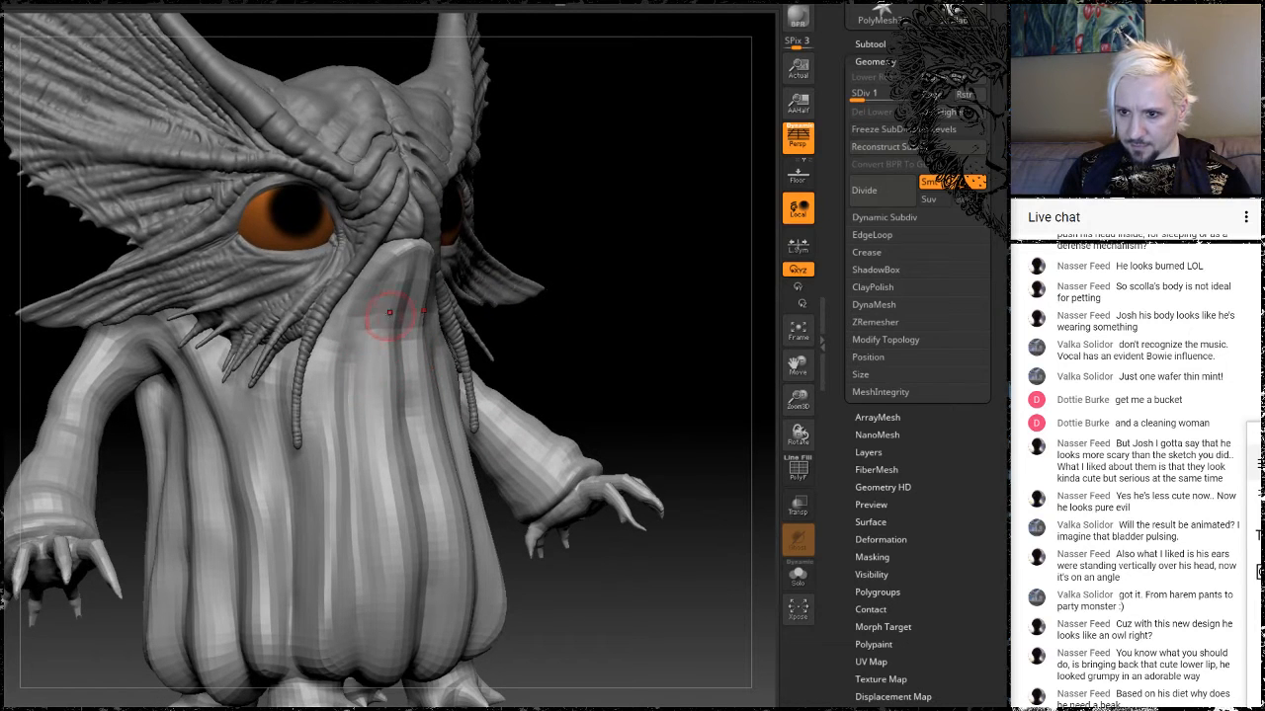
{"action": "mouse_move", "coordinate": [403, 289]}
{"action": "left_mouse_down"}
{"action": "mouse_move", "coordinate": [385, 479]}
{"action": "mouse_move", "coordinate": [391, 552]}
{"action": "left_mouse_up"}
{"action": "left_click_drag", "start_coordinate": [385, 395], "coordinate": [402, 554]}
{"action": "left_click_drag", "start_coordinate": [617, 335], "coordinate": [564, 377]}
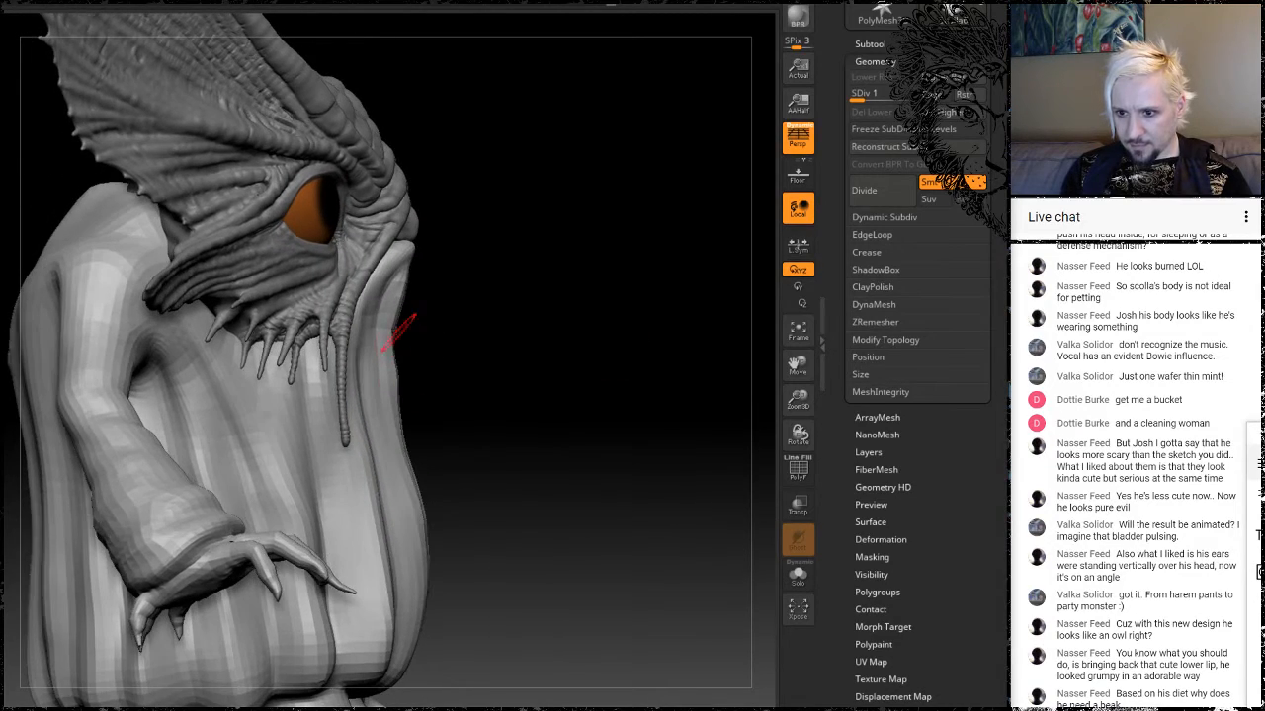
{"action": "mouse_move", "coordinate": [550, 305]}
{"action": "left_mouse_down"}
{"action": "mouse_move", "coordinate": [444, 308]}
{"action": "mouse_move", "coordinate": [431, 464]}
{"action": "left_mouse_up"}
{"action": "left_click_drag", "start_coordinate": [432, 415], "coordinate": [436, 518]}
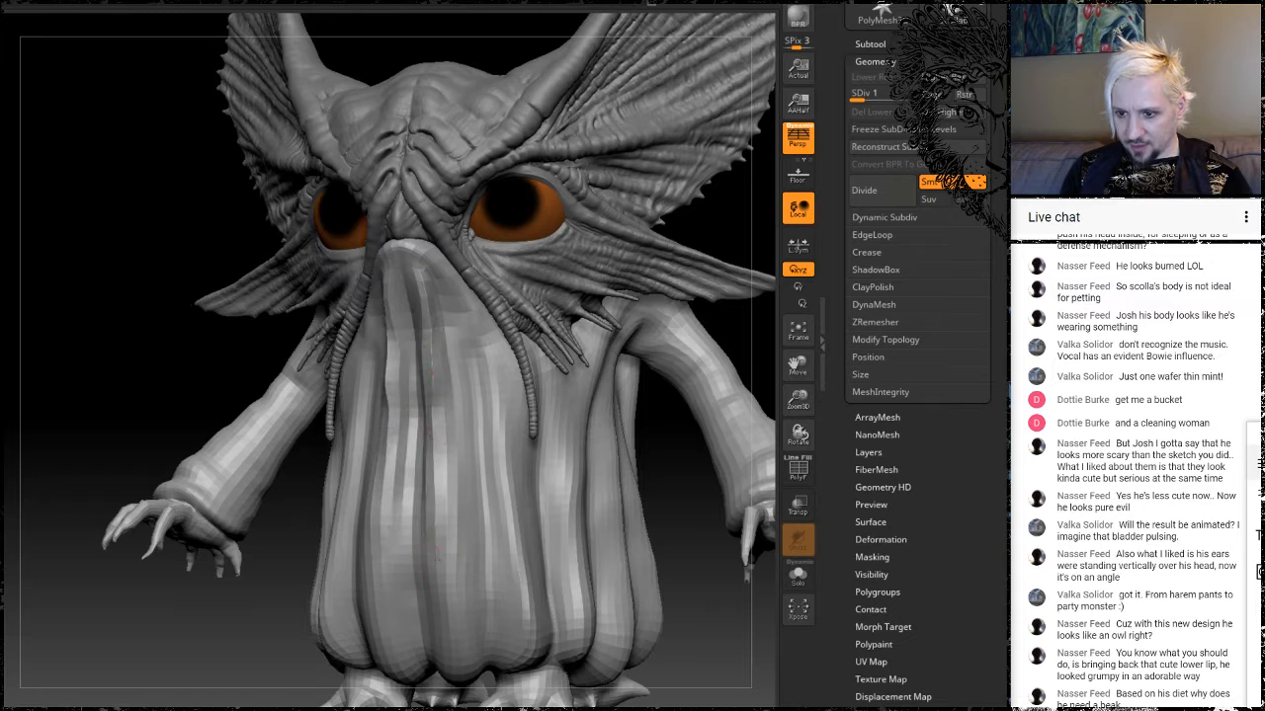
{"action": "left_click_drag", "start_coordinate": [440, 453], "coordinate": [439, 508]}
{"action": "left_click_drag", "start_coordinate": [184, 375], "coordinate": [211, 579]}
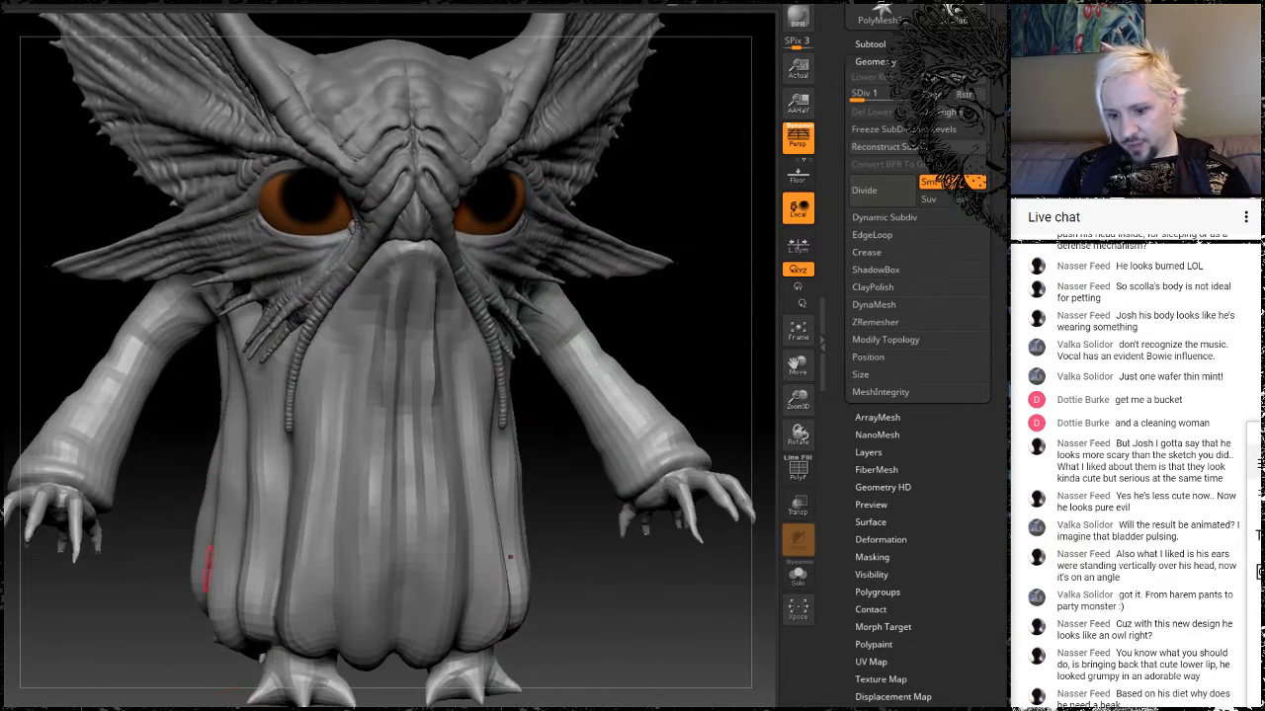
Consult the reference photo of the dark big-eared creature figure and reshape the lower lip and its corners under the nose.
{"action": "key", "text": "alt+Tab"}
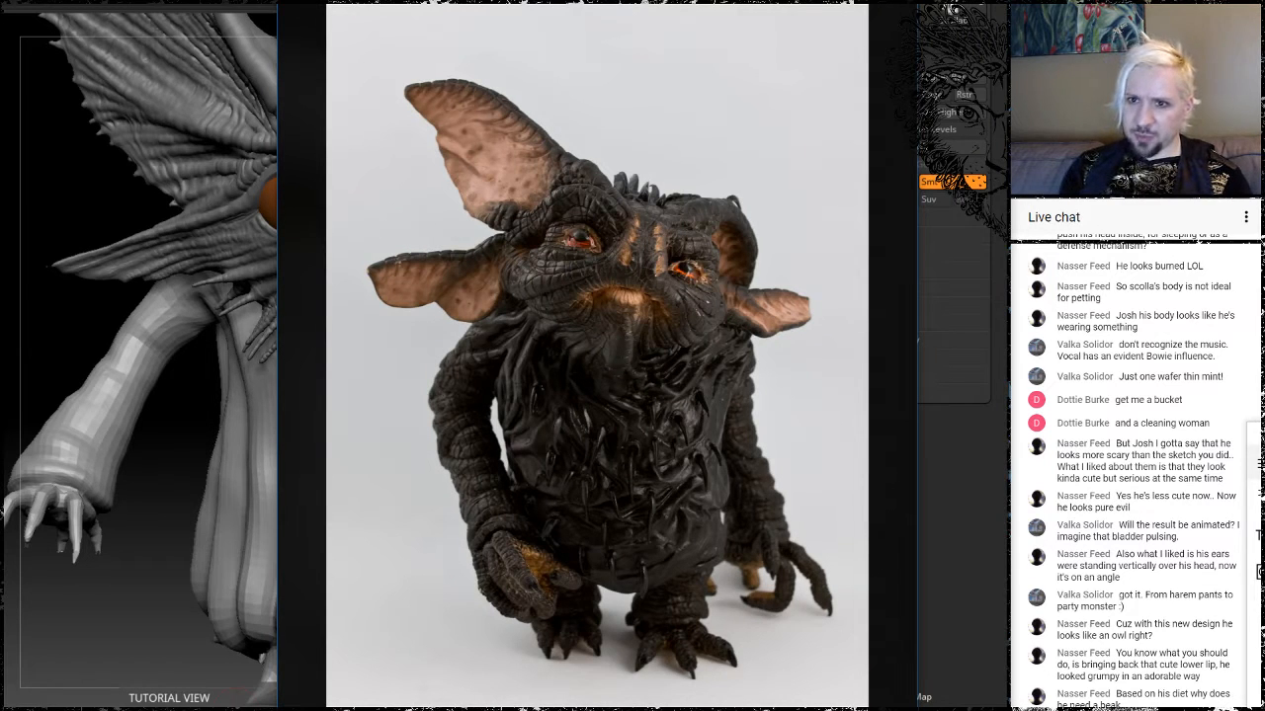
{"action": "key", "text": "alt+Tab"}
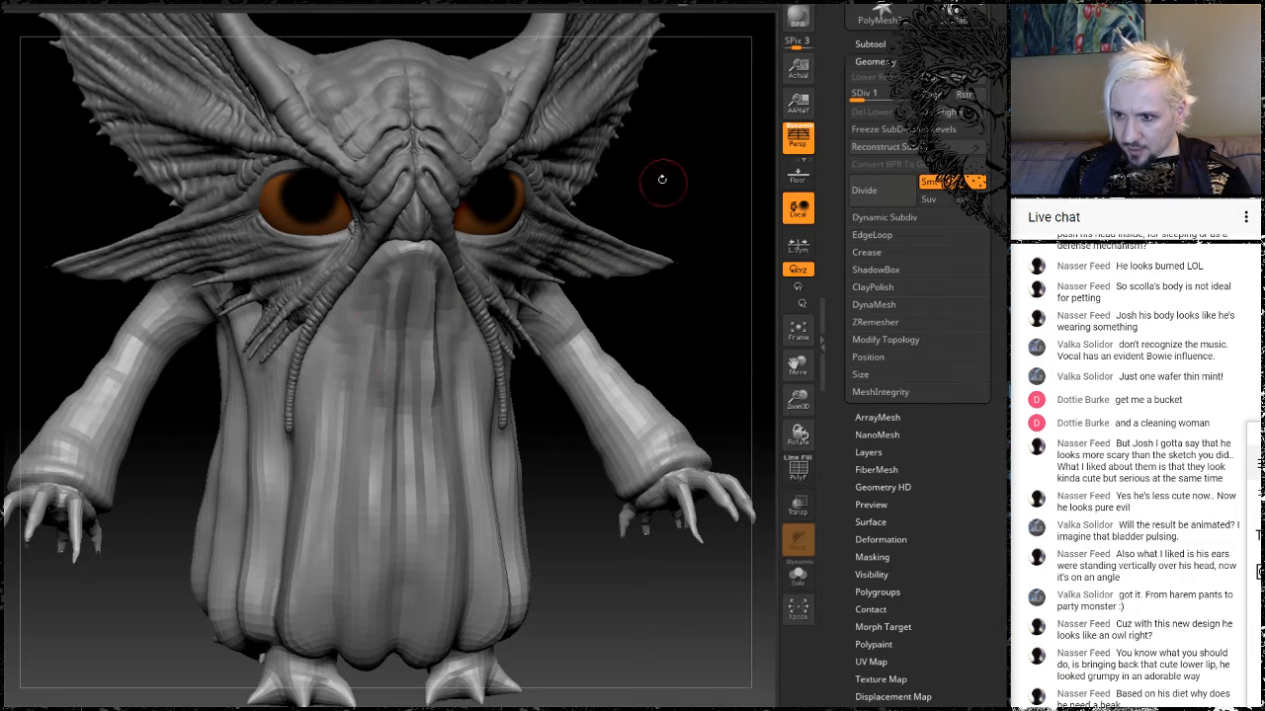
{"action": "left_click_drag", "start_coordinate": [632, 192], "coordinate": [556, 224]}
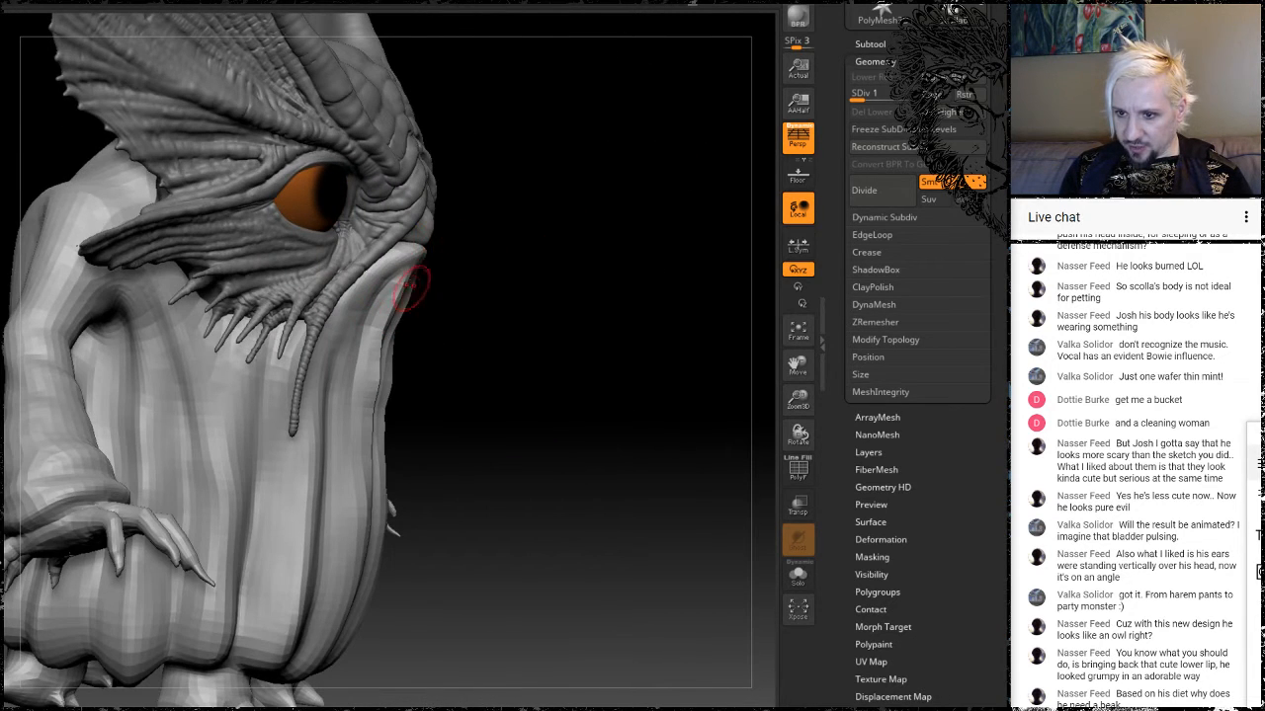
{"action": "left_click_drag", "start_coordinate": [551, 290], "coordinate": [439, 310]}
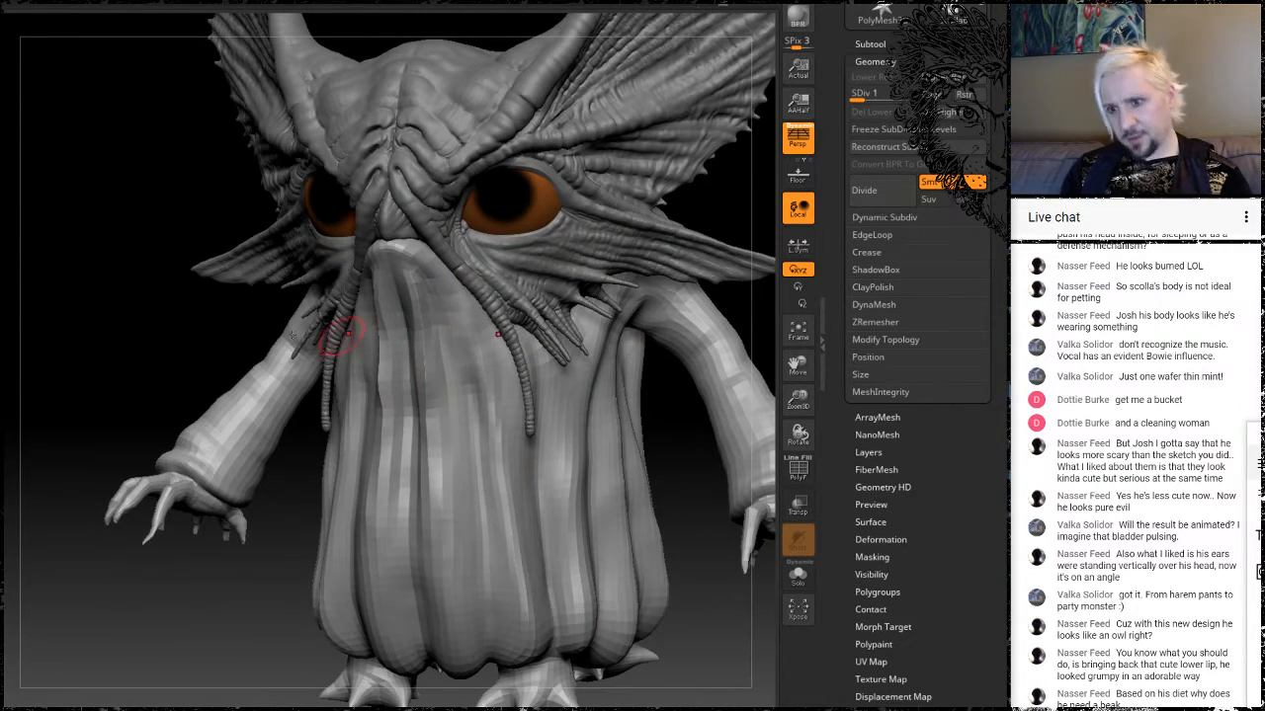
{"action": "left_click_drag", "start_coordinate": [108, 350], "coordinate": [435, 281]}
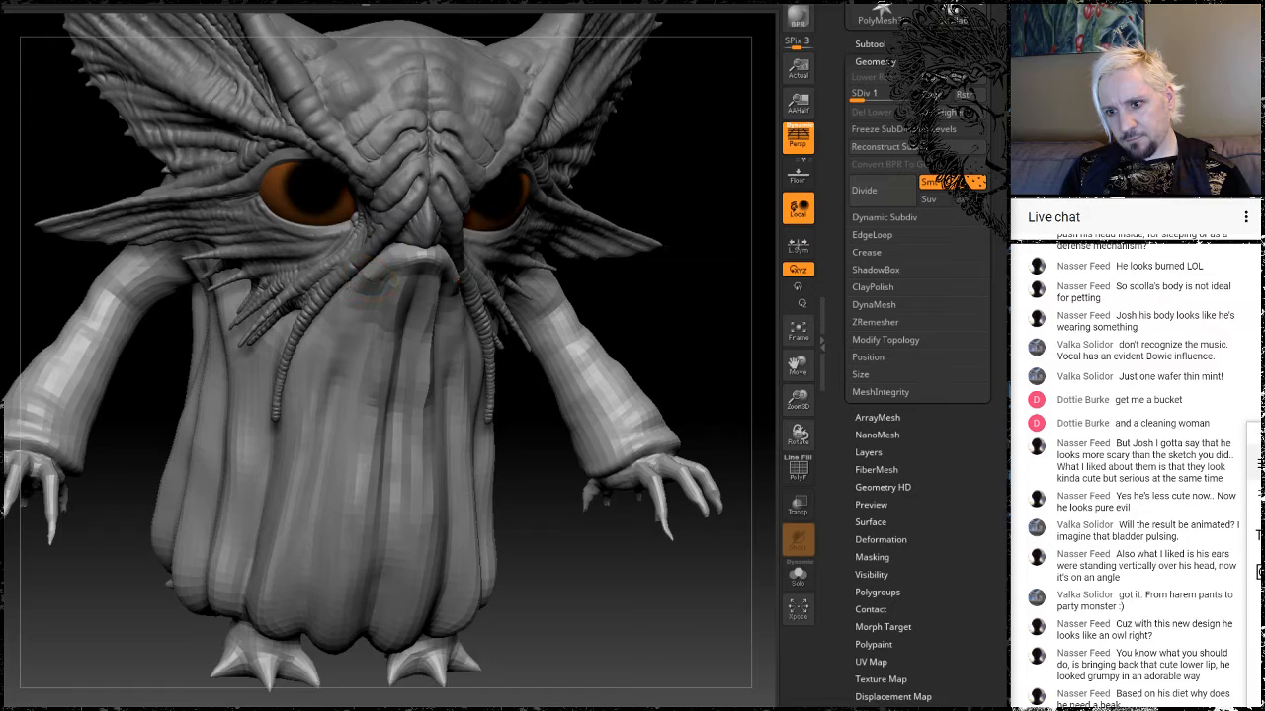
{"action": "mouse_move", "coordinate": [708, 328]}
{"action": "left_mouse_down"}
{"action": "mouse_move", "coordinate": [425, 321]}
{"action": "mouse_move", "coordinate": [637, 288]}
{"action": "left_mouse_up"}
{"action": "mouse_move", "coordinate": [696, 408]}
{"action": "left_mouse_down"}
{"action": "mouse_move", "coordinate": [721, 392]}
{"action": "mouse_move", "coordinate": [573, 286]}
{"action": "mouse_move", "coordinate": [538, 276]}
{"action": "mouse_move", "coordinate": [385, 298]}
{"action": "left_mouse_up"}
{"action": "left_click_drag", "start_coordinate": [419, 237], "coordinate": [583, 217]}
{"action": "mouse_move", "coordinate": [499, 331]}
{"action": "left_mouse_down"}
{"action": "mouse_move", "coordinate": [460, 218]}
{"action": "mouse_move", "coordinate": [437, 225]}
{"action": "left_mouse_up"}
{"action": "mouse_move", "coordinate": [249, 341]}
{"action": "left_mouse_down", "text": "alt"}
{"action": "mouse_move", "coordinate": [269, 310]}
{"action": "mouse_move", "coordinate": [286, 410]}
{"action": "mouse_move", "coordinate": [306, 393]}
{"action": "mouse_move", "coordinate": [524, 441]}
{"action": "mouse_move", "coordinate": [610, 428]}
{"action": "mouse_move", "coordinate": [601, 452]}
{"action": "mouse_move", "coordinate": [629, 386]}
{"action": "mouse_move", "coordinate": [611, 381]}
{"action": "left_mouse_up", "text": "alt"}
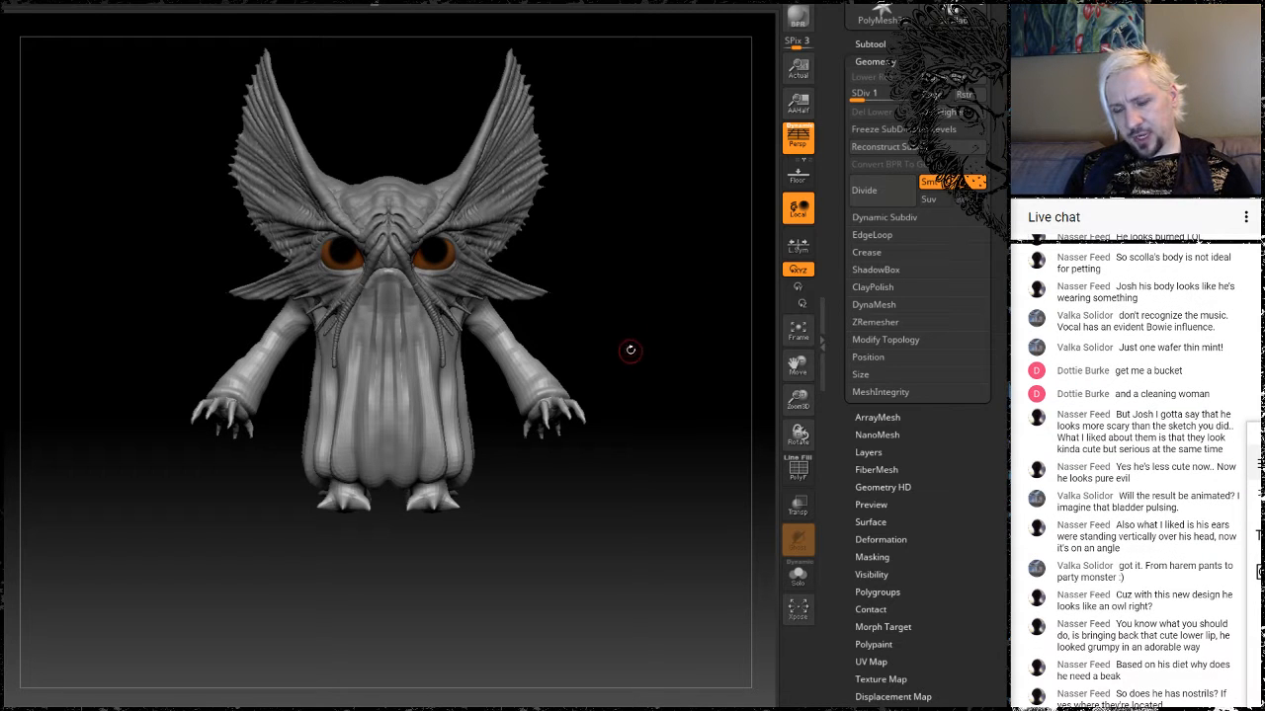
{"action": "mouse_move", "coordinate": [623, 335]}
{"action": "left_mouse_down"}
{"action": "mouse_move", "coordinate": [565, 336]}
{"action": "mouse_move", "coordinate": [642, 343]}
{"action": "mouse_move", "coordinate": [609, 352]}
{"action": "mouse_move", "coordinate": [604, 384]}
{"action": "mouse_move", "coordinate": [583, 367]}
{"action": "mouse_move", "coordinate": [666, 362]}
{"action": "mouse_move", "coordinate": [735, 655]}
{"action": "left_mouse_up"}
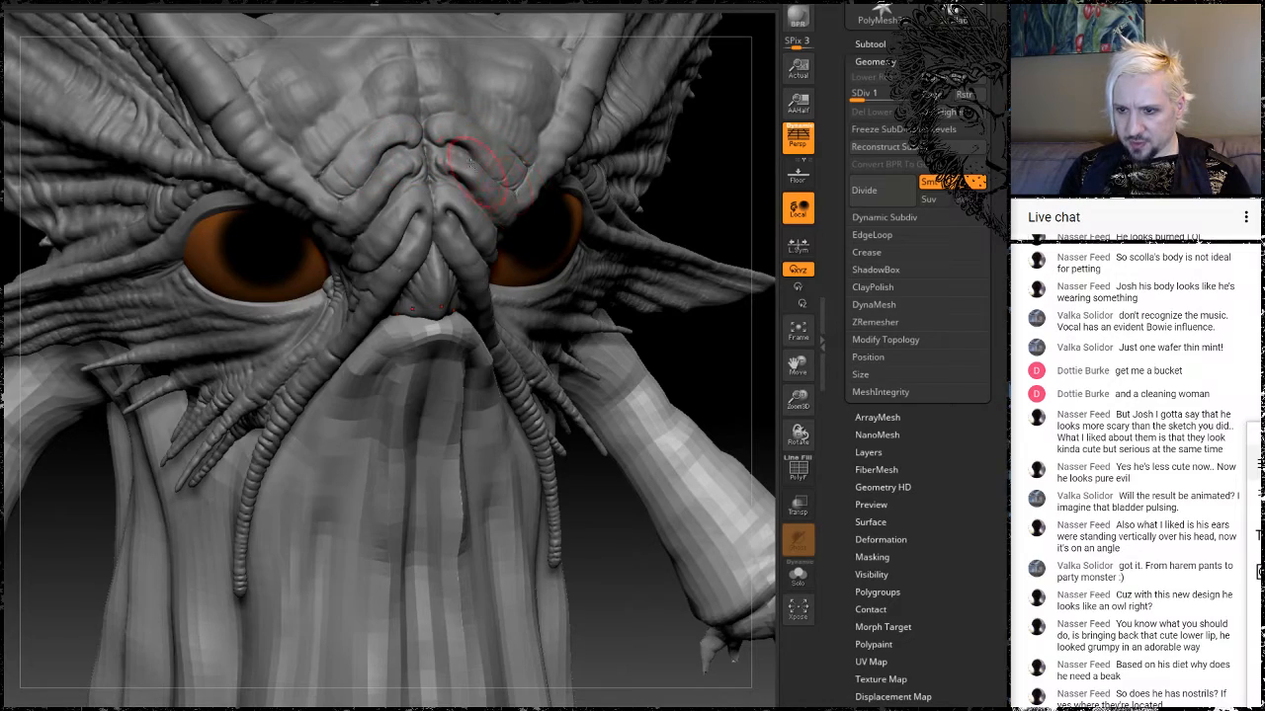
{"action": "mouse_move", "coordinate": [759, 198]}
{"action": "left_mouse_down"}
{"action": "mouse_move", "coordinate": [593, 158]}
{"action": "mouse_move", "coordinate": [729, 158]}
{"action": "mouse_move", "coordinate": [716, 150]}
{"action": "left_mouse_up"}
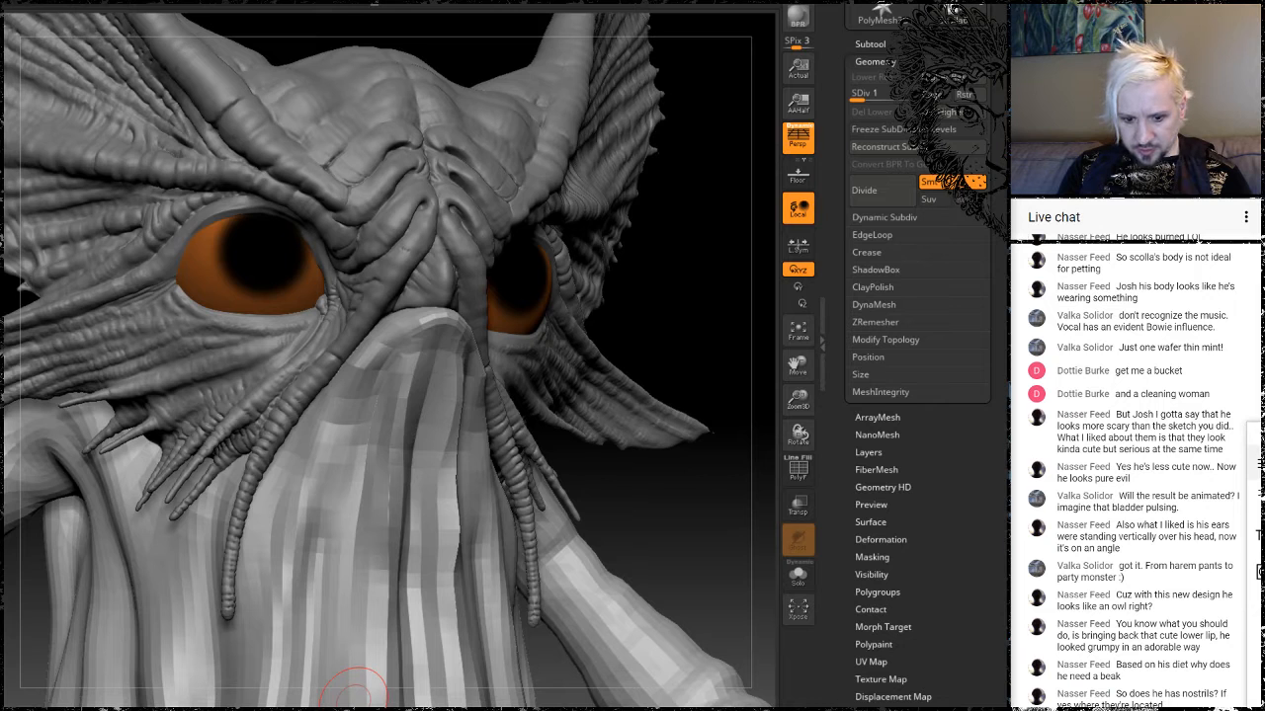
Switch to File Explorer and view the tortoise photo 594030e1eb785.image in the Turtle reference folder.
{"action": "key", "text": "alt+Tab"}
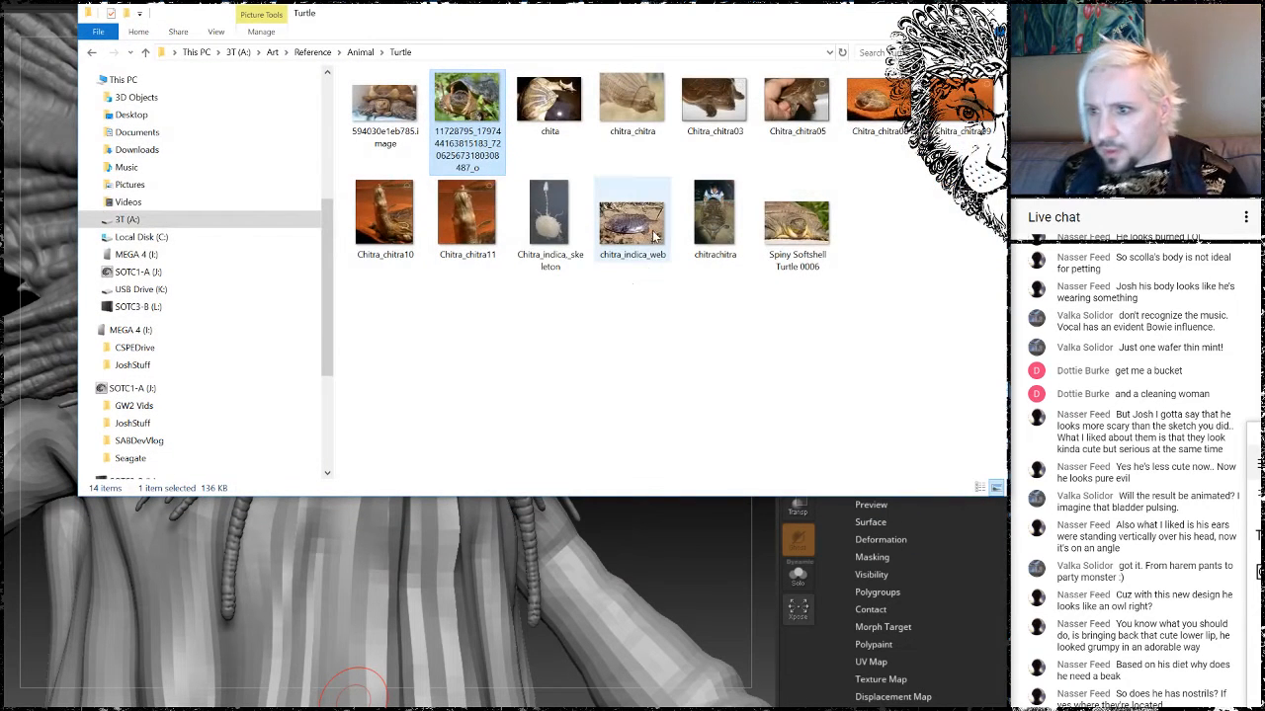
{"action": "double_click", "coordinate": [392, 108]}
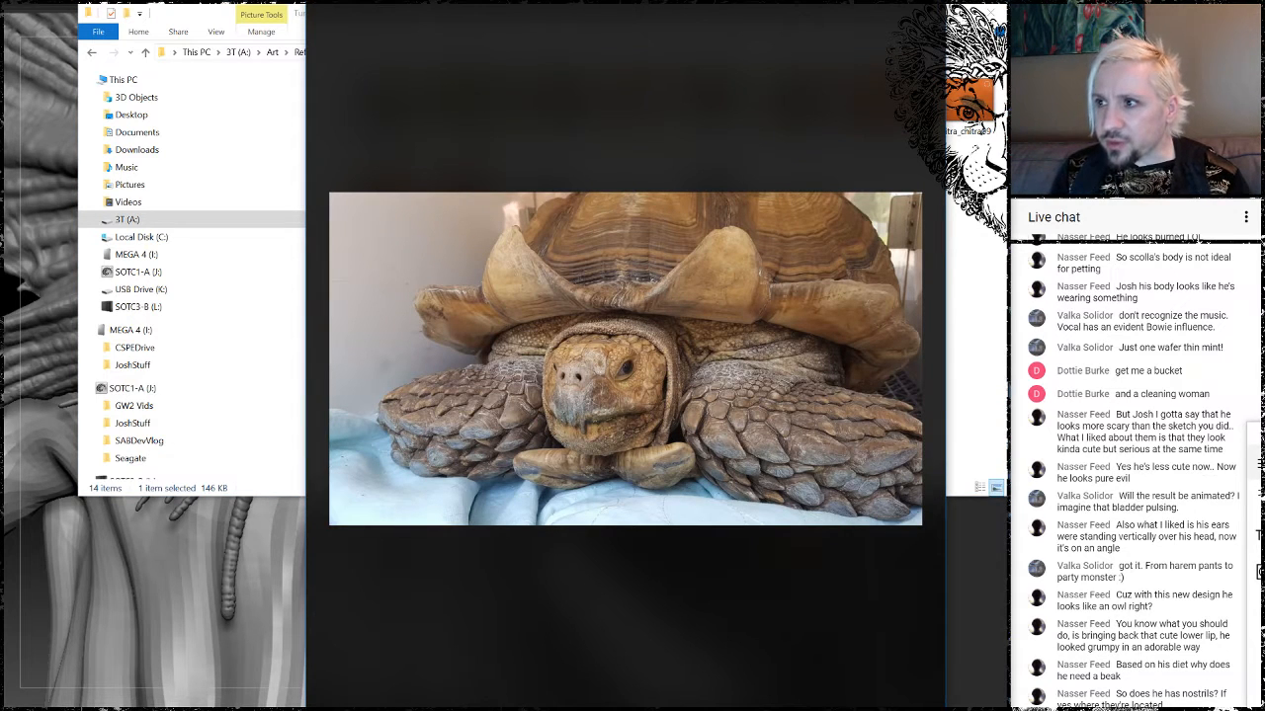
{"action": "left_click", "coordinate": [929, 12]}
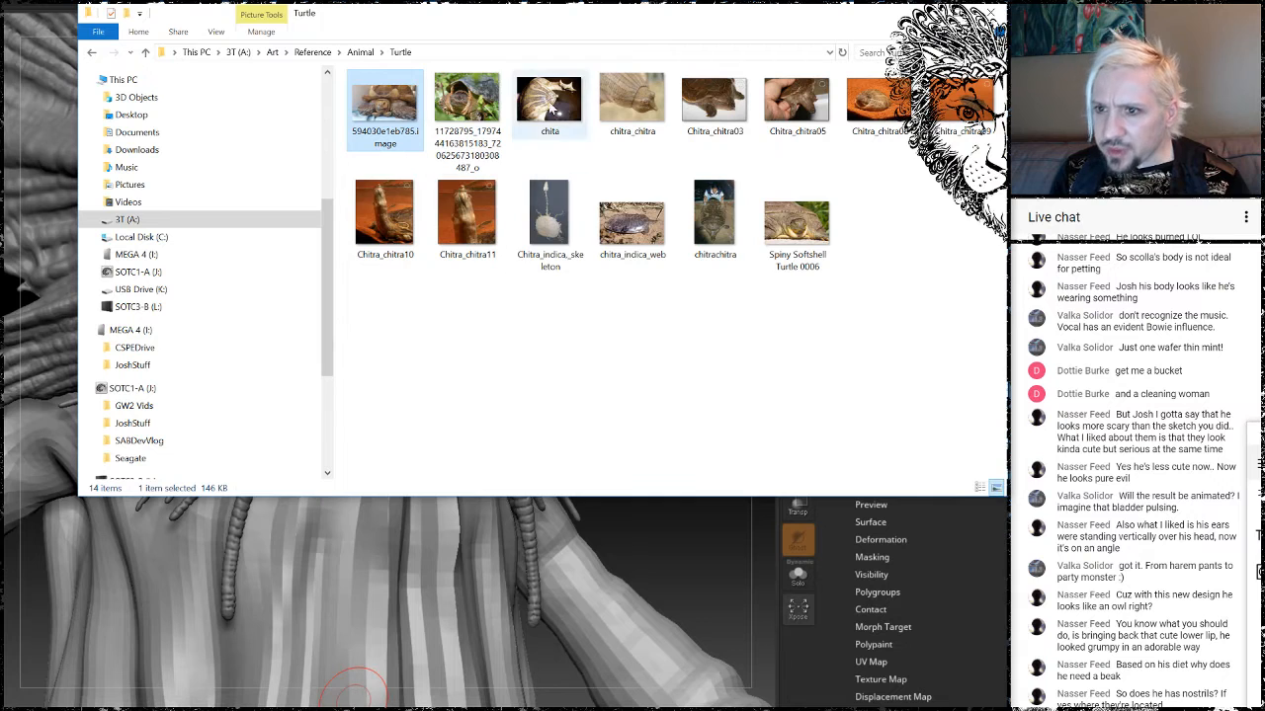
Look through the photos in the ReptileZoo folder of the Animal references.
{"action": "left_click", "coordinate": [360, 51]}
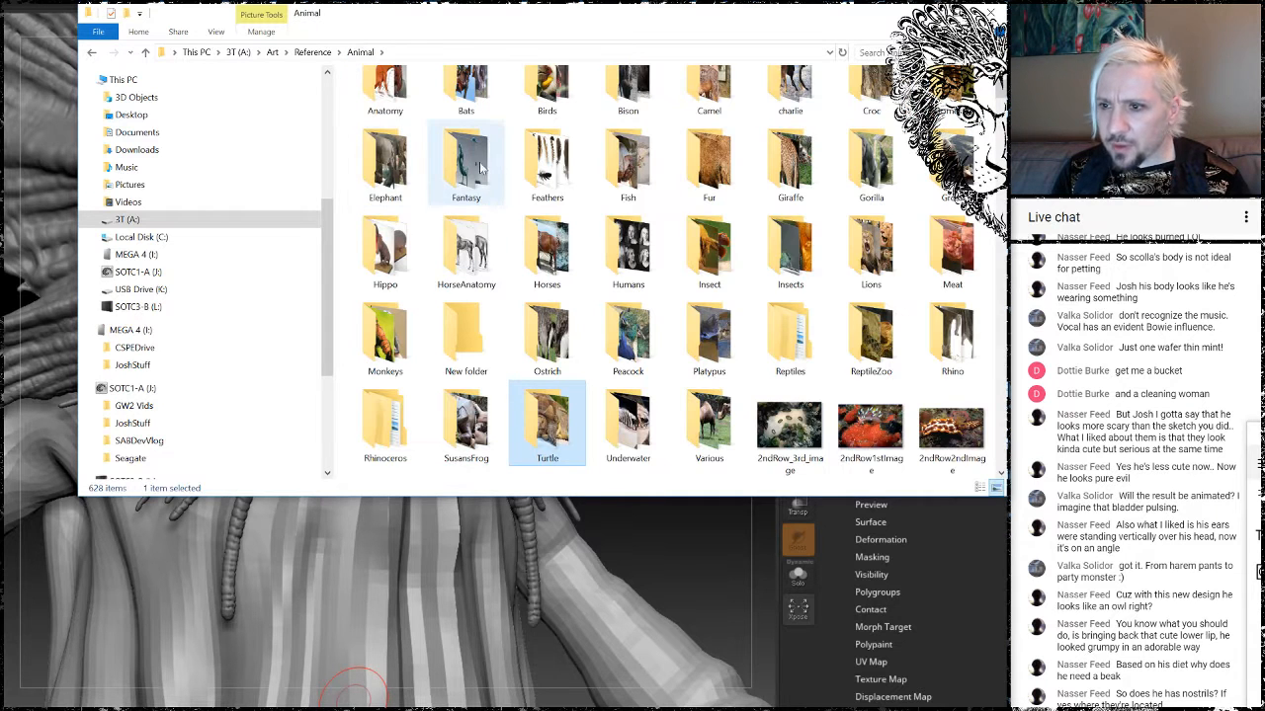
{"action": "double_click", "coordinate": [872, 346]}
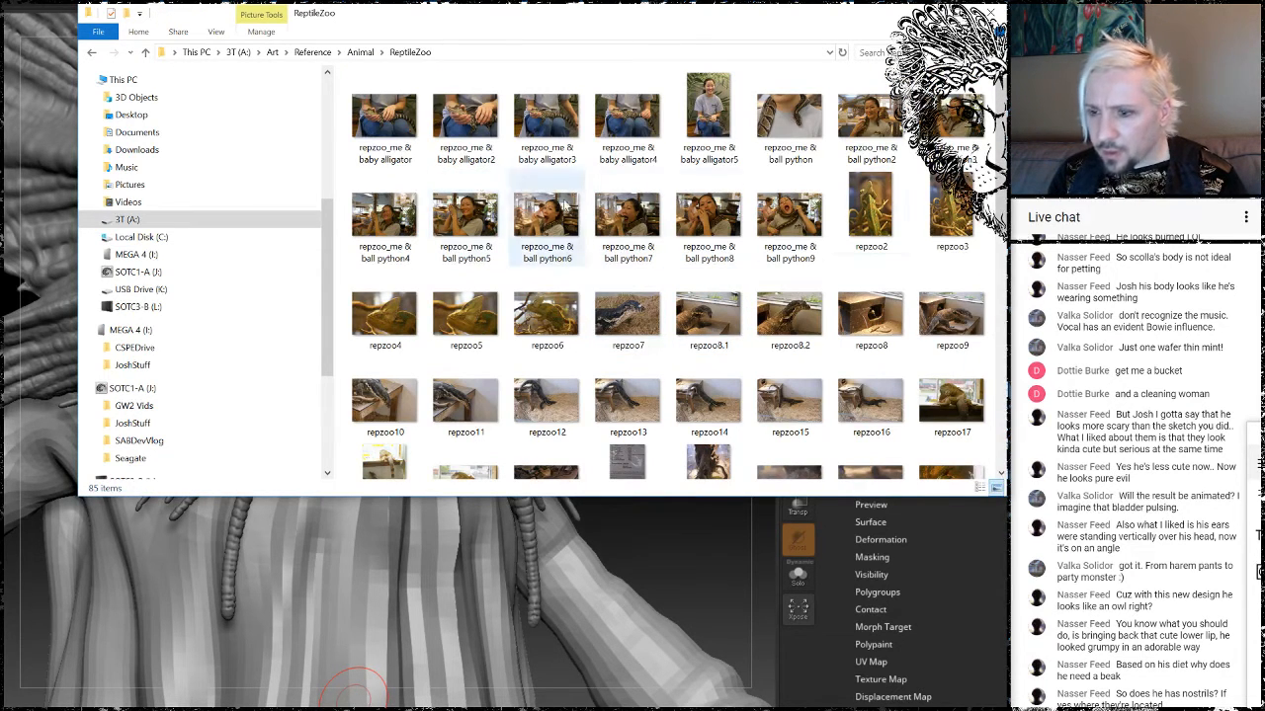
{"action": "scroll", "coordinate": [1001, 192], "scroll_direction": "down", "scroll_amount": 1}
{"action": "left_click_drag", "start_coordinate": [1001, 219], "coordinate": [996, 158]}
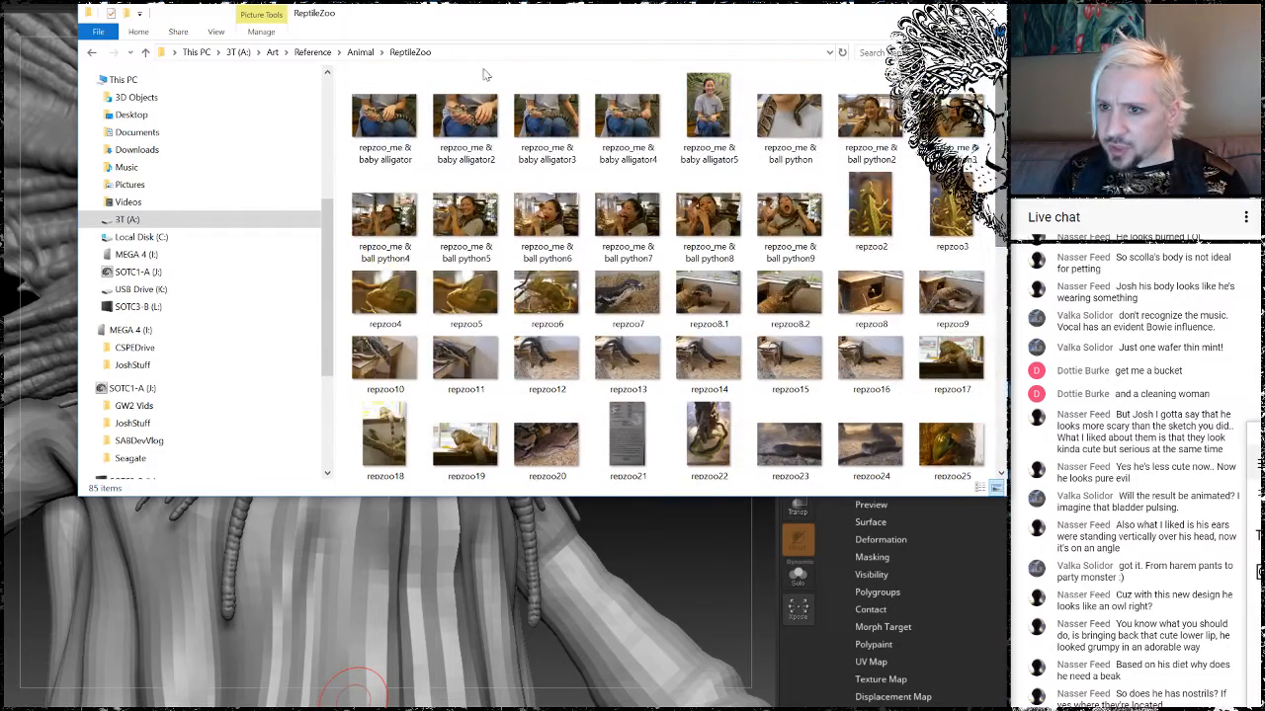
{"action": "left_click", "coordinate": [360, 52]}
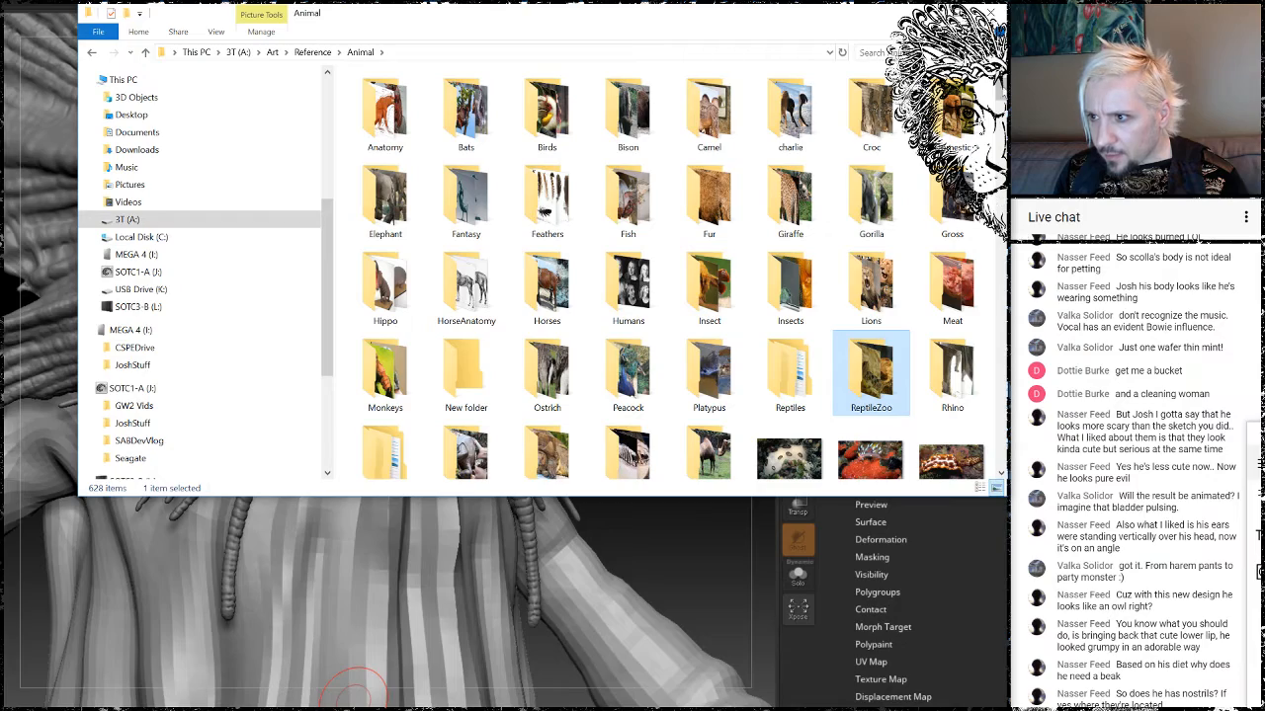
Browse the Otherreptiles folder inside Reptiles, examine the mouth in tortoise photo Reptiles0047, and return to ZBrush.
{"action": "mouse_move", "coordinate": [1000, 96]}
{"action": "left_mouse_down"}
{"action": "mouse_move", "coordinate": [1000, 147]}
{"action": "mouse_move", "coordinate": [999, 104]}
{"action": "left_mouse_up"}
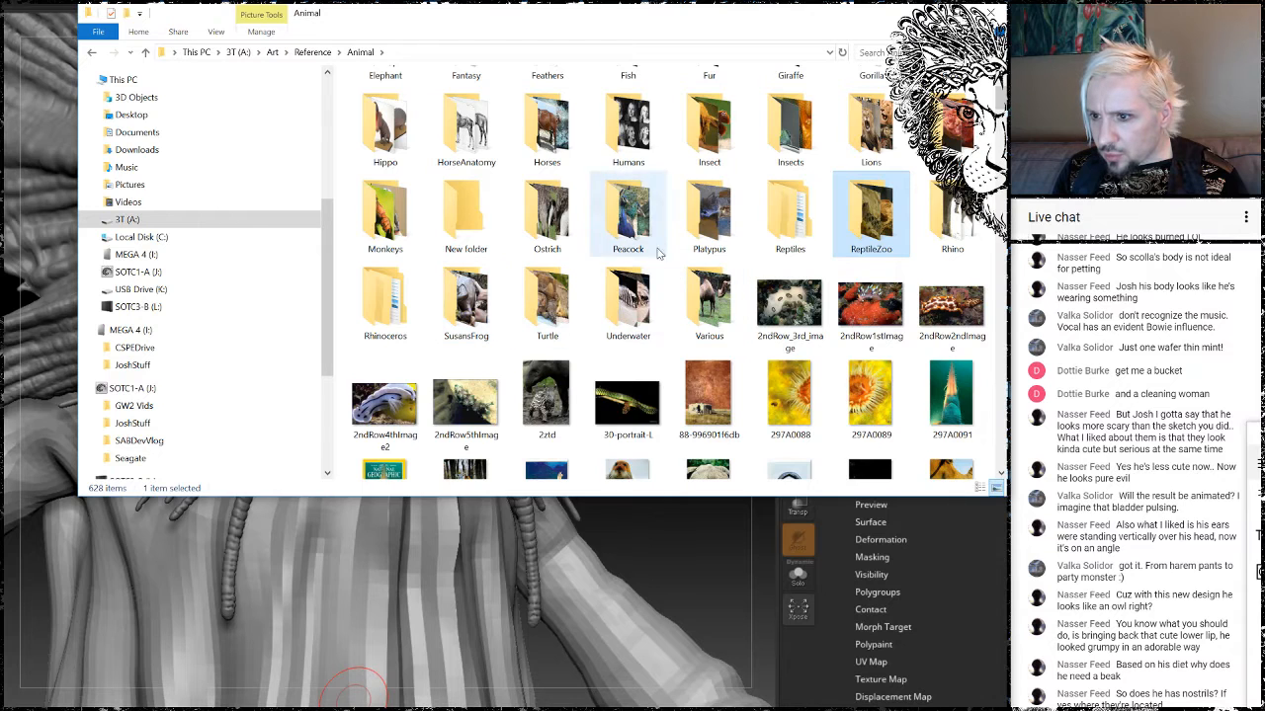
{"action": "double_click", "coordinate": [801, 225]}
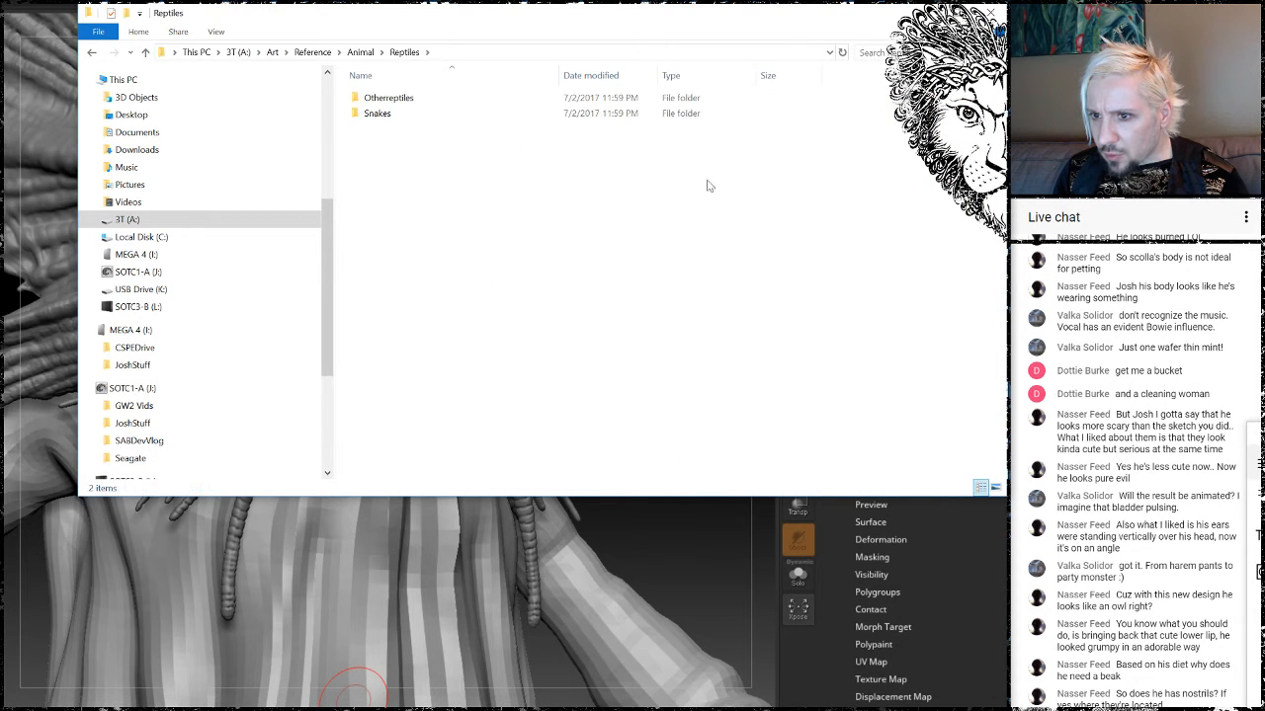
{"action": "double_click", "coordinate": [388, 98]}
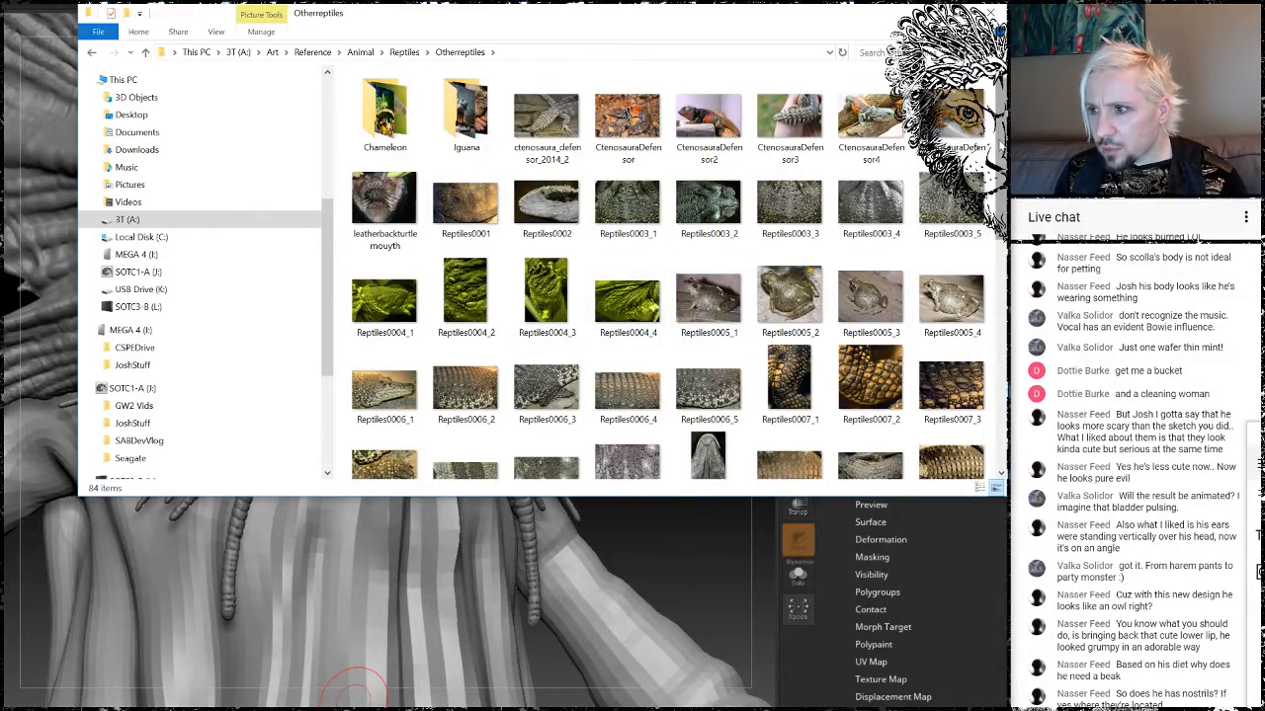
{"action": "scroll", "coordinate": [869, 158], "scroll_direction": "down", "scroll_amount": 5}
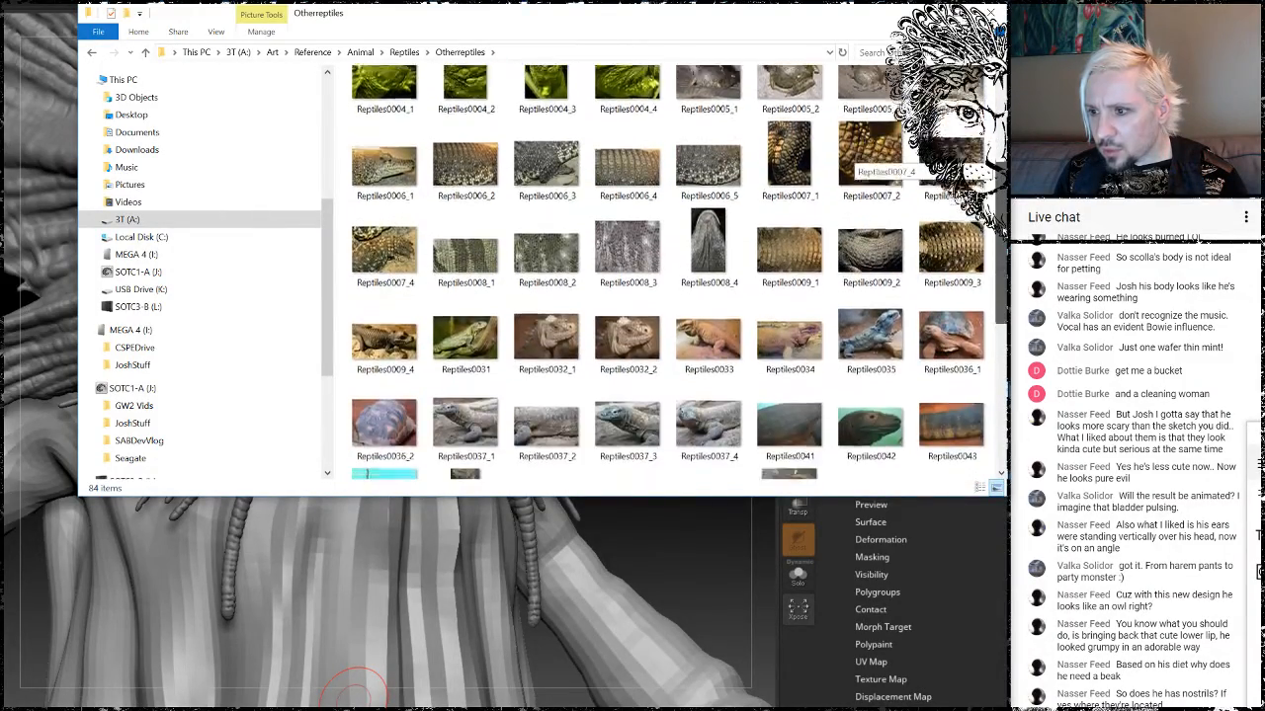
{"action": "scroll", "coordinate": [869, 158], "scroll_direction": "down", "scroll_amount": 2}
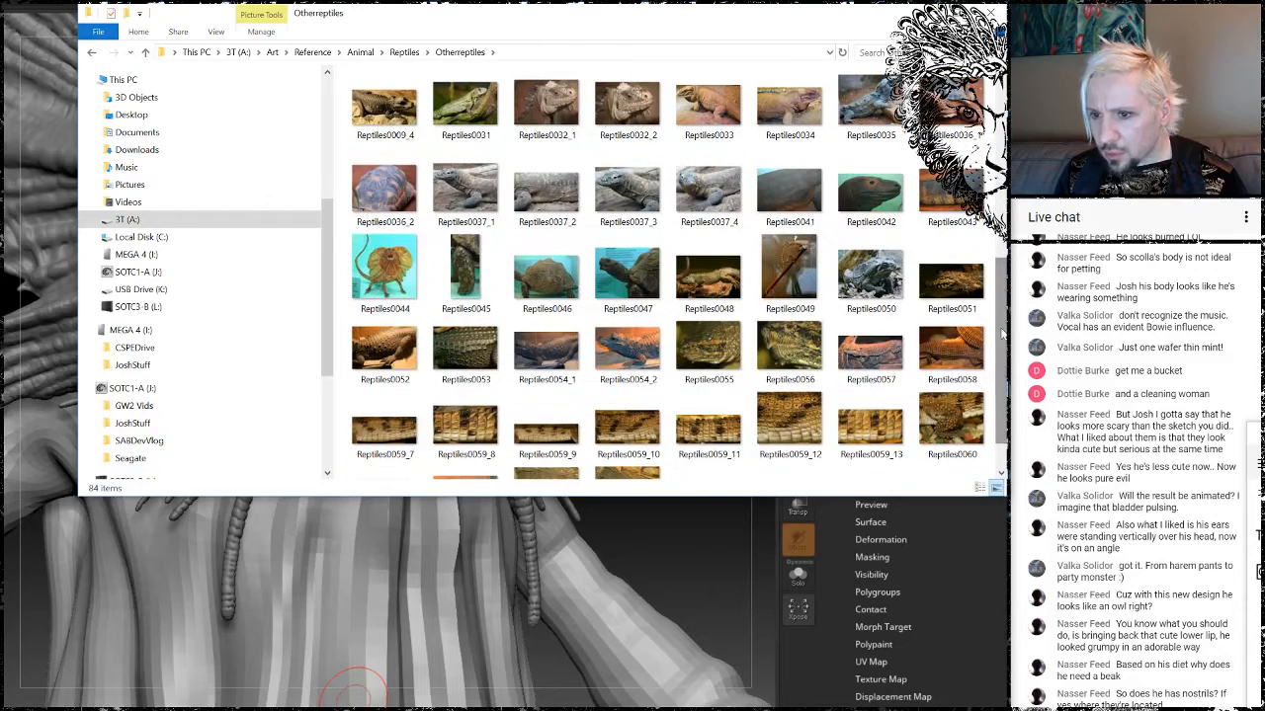
{"action": "double_click", "coordinate": [621, 276]}
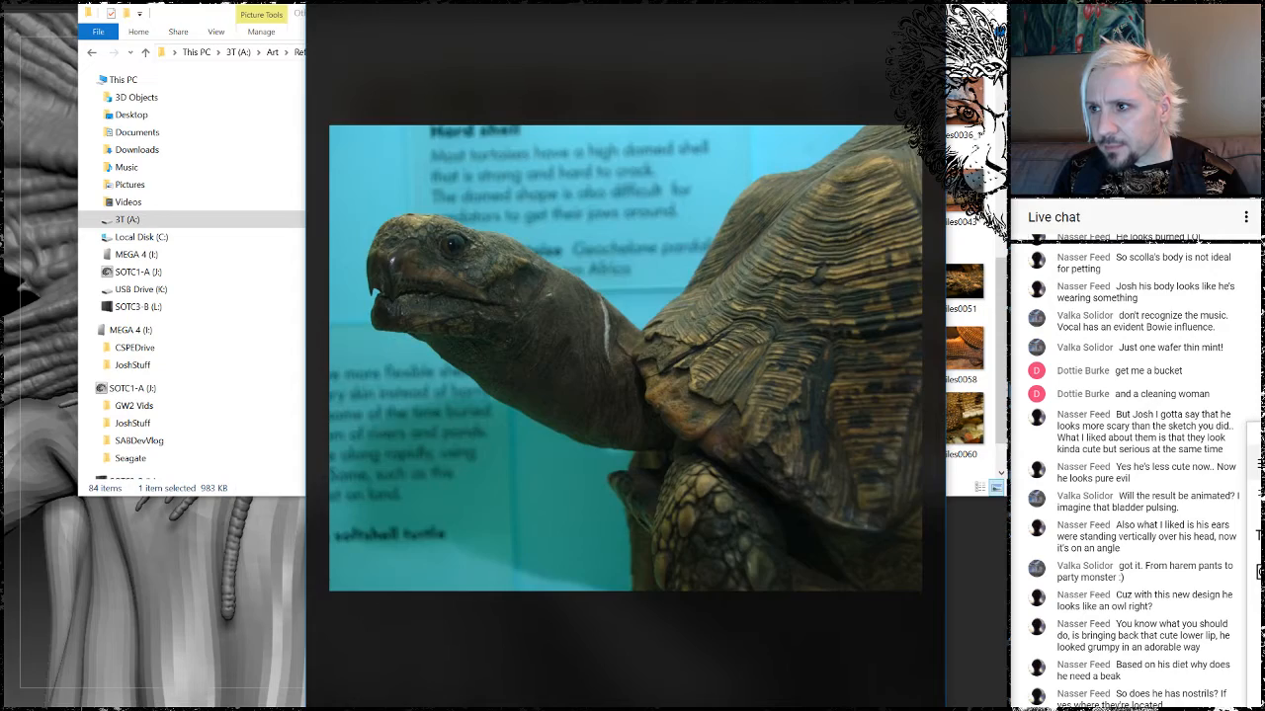
{"action": "key", "text": "Escape"}
{"action": "left_click", "coordinate": [925, 14]}
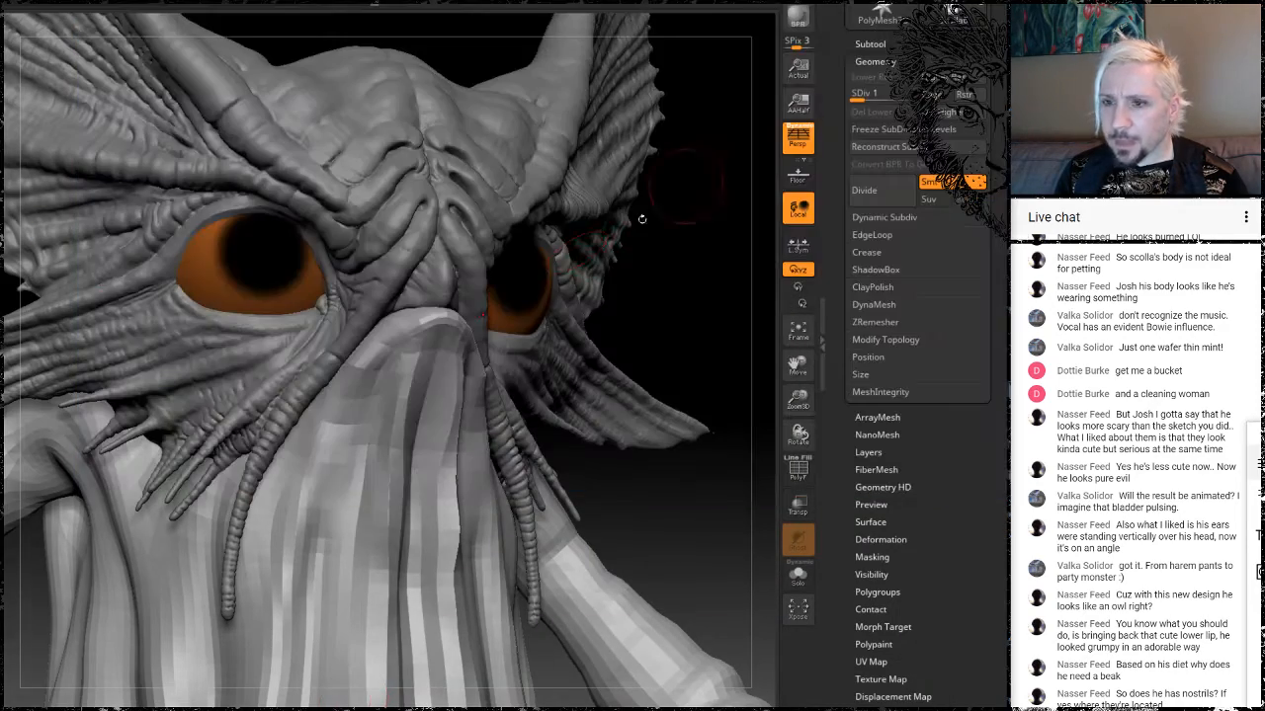
Inspect the whole creature in profile, greatly enlarge the Move brush and push the hunched upper back inward and down.
{"action": "left_click_drag", "start_coordinate": [680, 308], "coordinate": [410, 252]}
{"action": "mouse_move", "coordinate": [117, 219]}
{"action": "left_mouse_down"}
{"action": "mouse_move", "coordinate": [592, 242]}
{"action": "mouse_move", "coordinate": [425, 321]}
{"action": "left_mouse_up"}
{"action": "mouse_move", "coordinate": [529, 415]}
{"action": "left_mouse_down"}
{"action": "mouse_move", "coordinate": [571, 424]}
{"action": "mouse_move", "coordinate": [533, 406]}
{"action": "mouse_move", "coordinate": [503, 292]}
{"action": "mouse_move", "coordinate": [481, 290]}
{"action": "mouse_move", "coordinate": [503, 309]}
{"action": "mouse_move", "coordinate": [542, 285]}
{"action": "mouse_move", "coordinate": [496, 305]}
{"action": "left_mouse_up"}
{"action": "left_click_drag", "start_coordinate": [475, 364], "coordinate": [514, 289]}
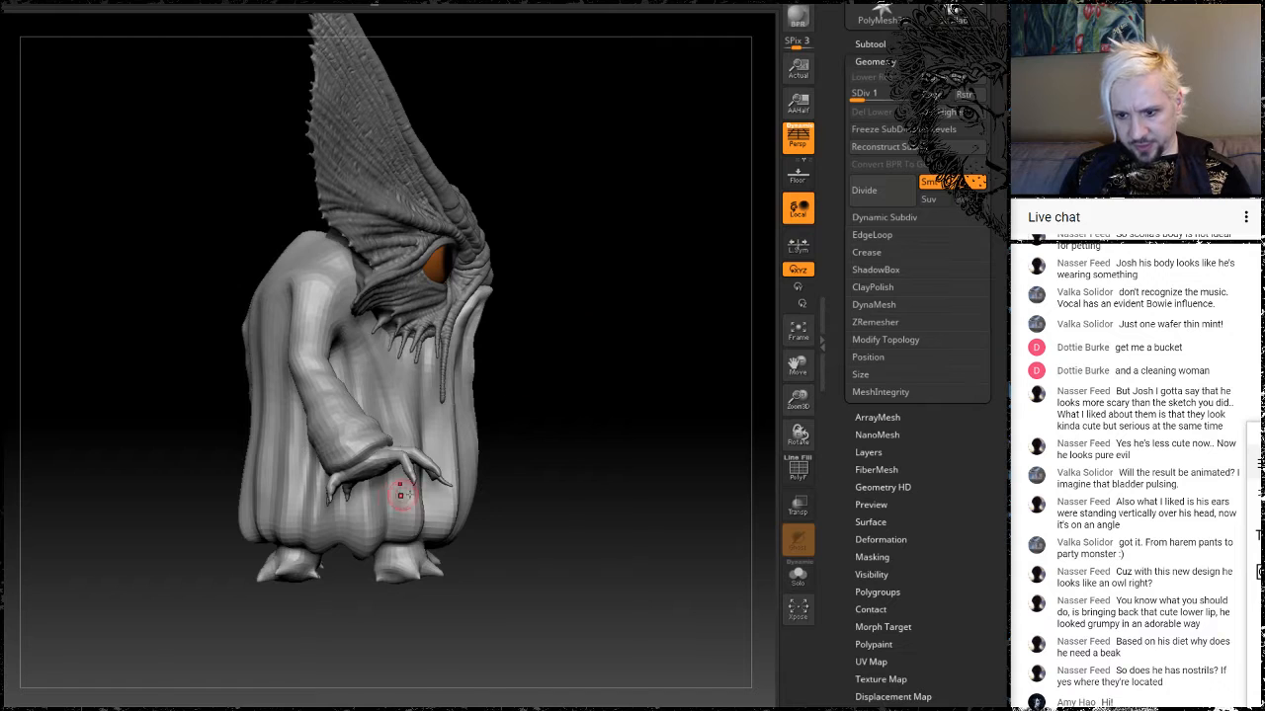
{"action": "key", "text": "space"}
{"action": "left_click_drag", "start_coordinate": [400, 477], "coordinate": [464, 476]}
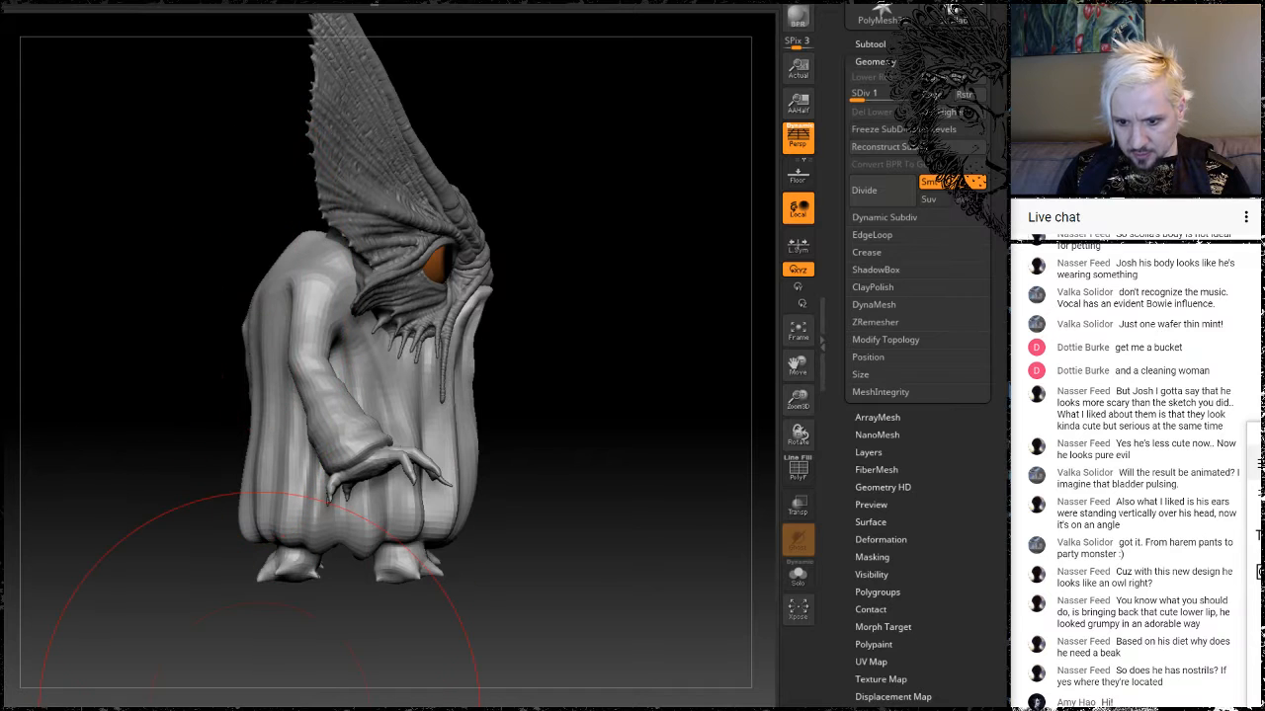
{"action": "mouse_move", "coordinate": [266, 279]}
{"action": "left_mouse_down"}
{"action": "mouse_move", "coordinate": [296, 294]}
{"action": "mouse_move", "coordinate": [272, 260]}
{"action": "mouse_move", "coordinate": [289, 335]}
{"action": "left_mouse_up"}
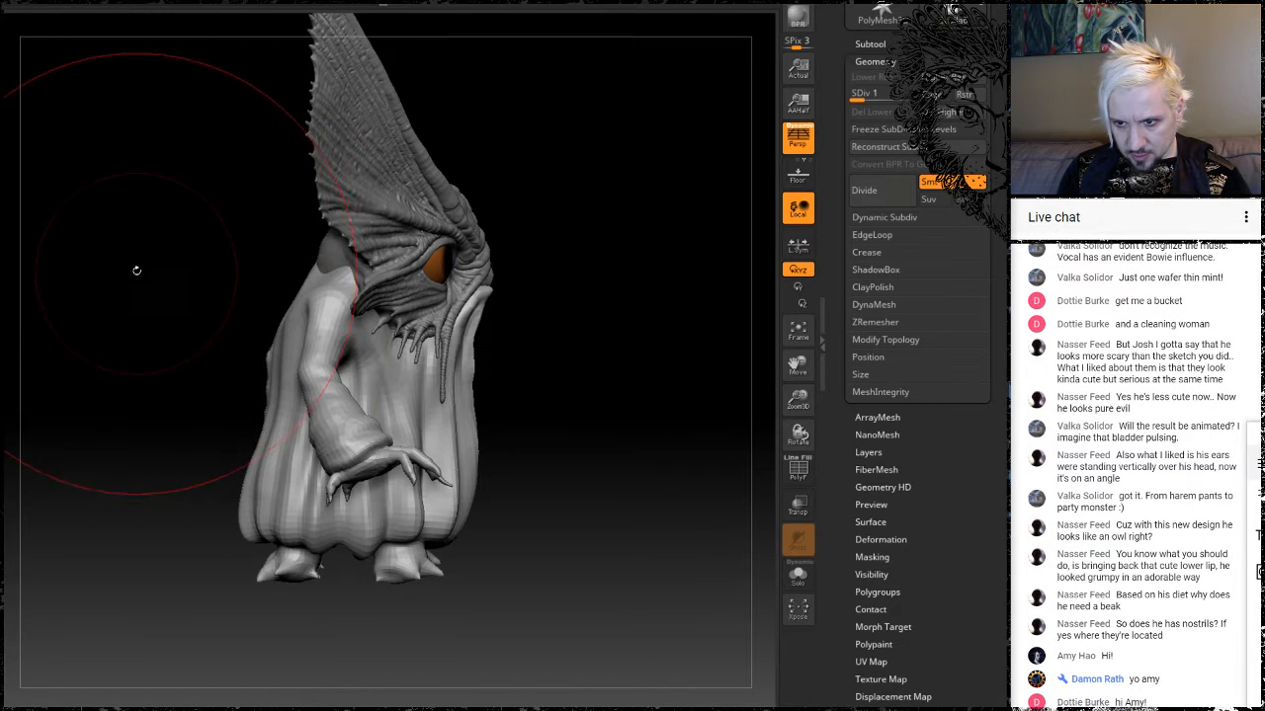
Set the Standard brush's draw size to 94 and sculpt raised ridges across the upper back between the shoulders.
{"action": "mouse_move", "coordinate": [132, 268]}
{"action": "left_mouse_down"}
{"action": "mouse_move", "coordinate": [217, 283]}
{"action": "mouse_move", "coordinate": [280, 274]}
{"action": "mouse_move", "coordinate": [252, 321]}
{"action": "left_mouse_up"}
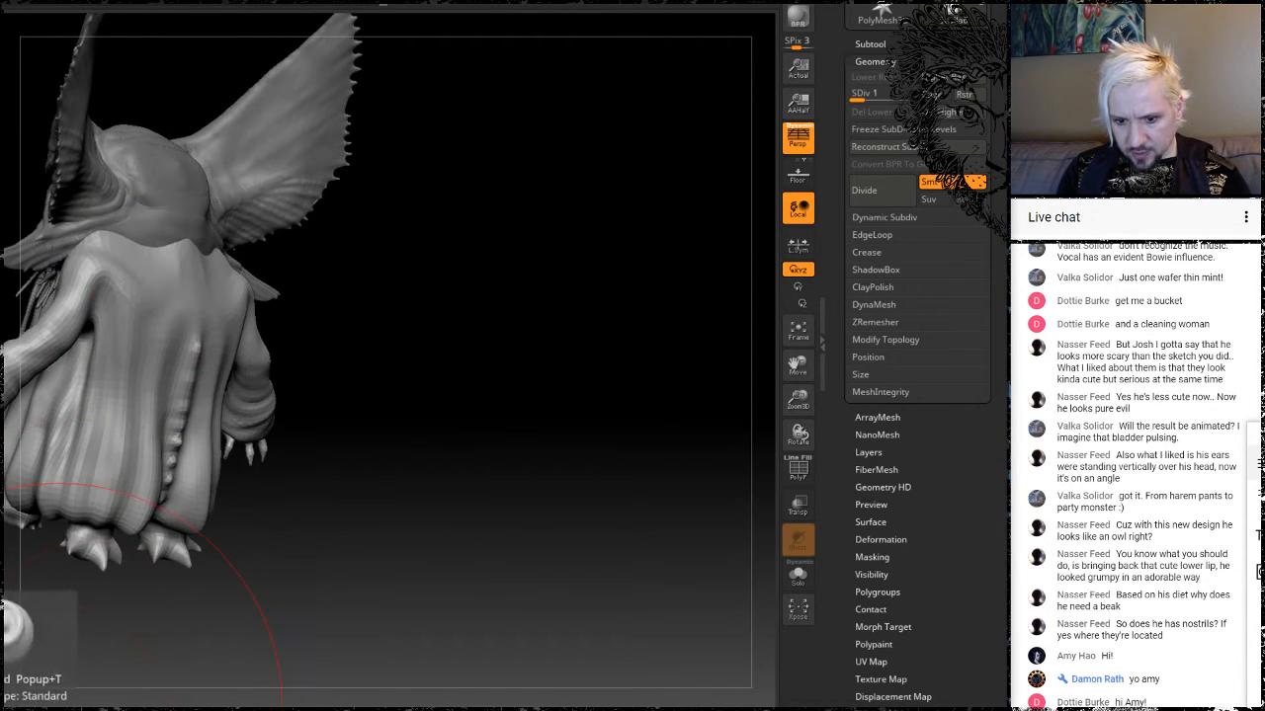
{"action": "key", "text": "space"}
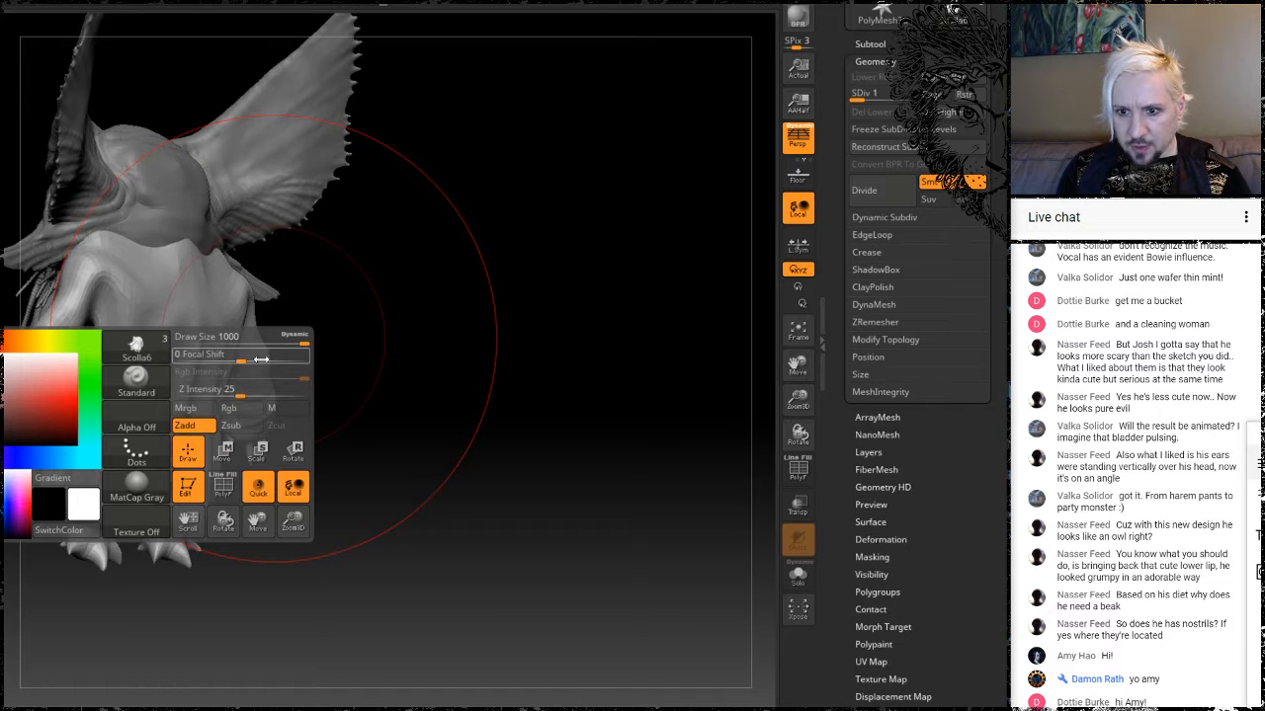
{"action": "left_click_drag", "start_coordinate": [301, 341], "coordinate": [216, 342]}
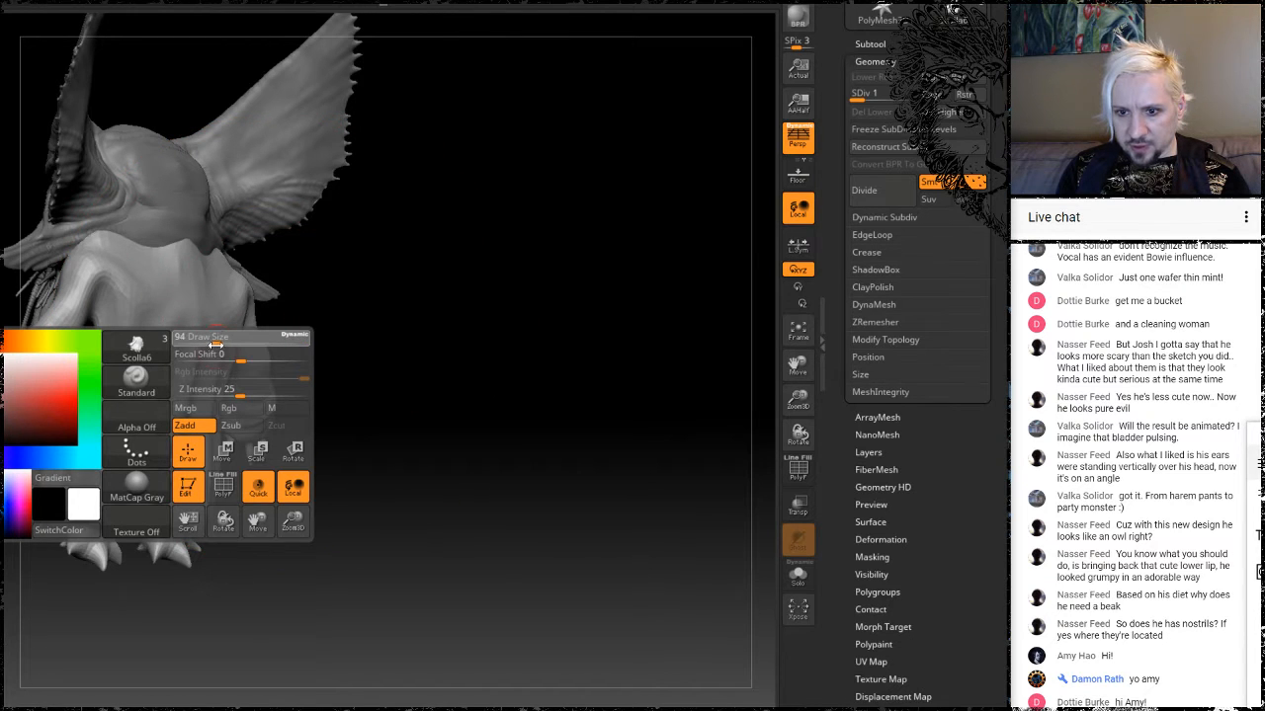
{"action": "left_click_drag", "start_coordinate": [385, 249], "coordinate": [353, 273]}
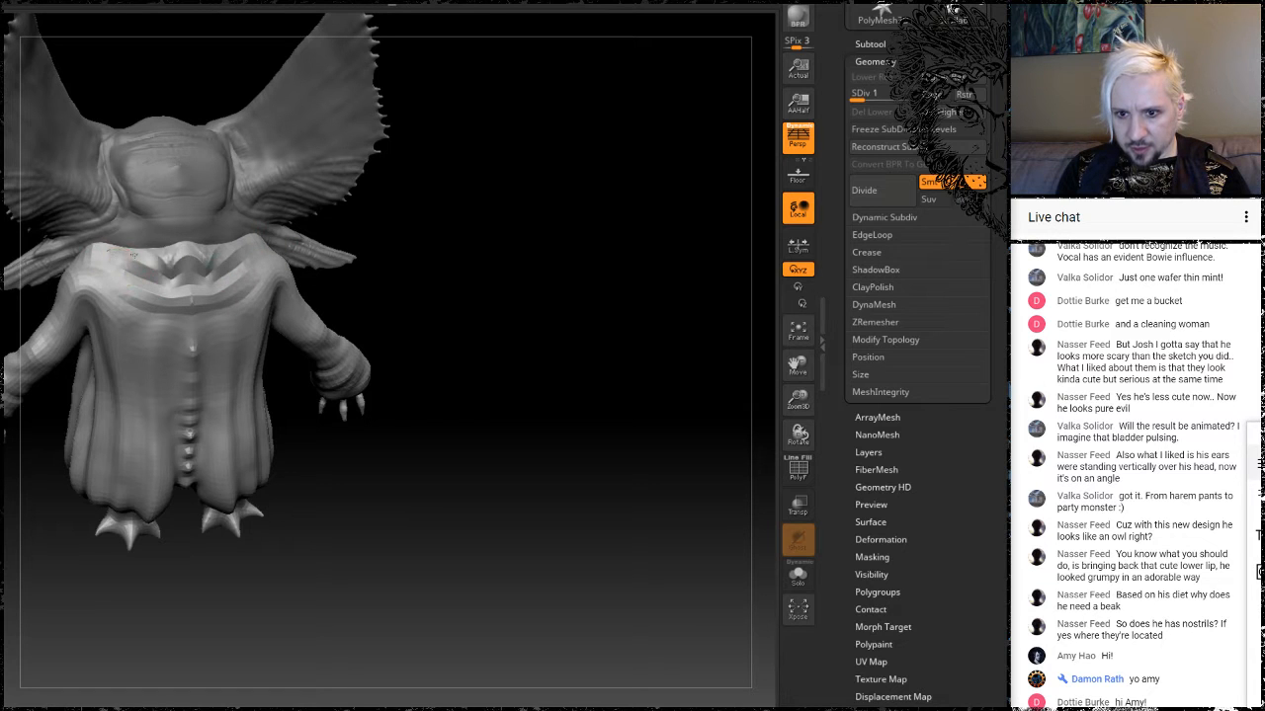
{"action": "left_click_drag", "start_coordinate": [483, 202], "coordinate": [268, 251]}
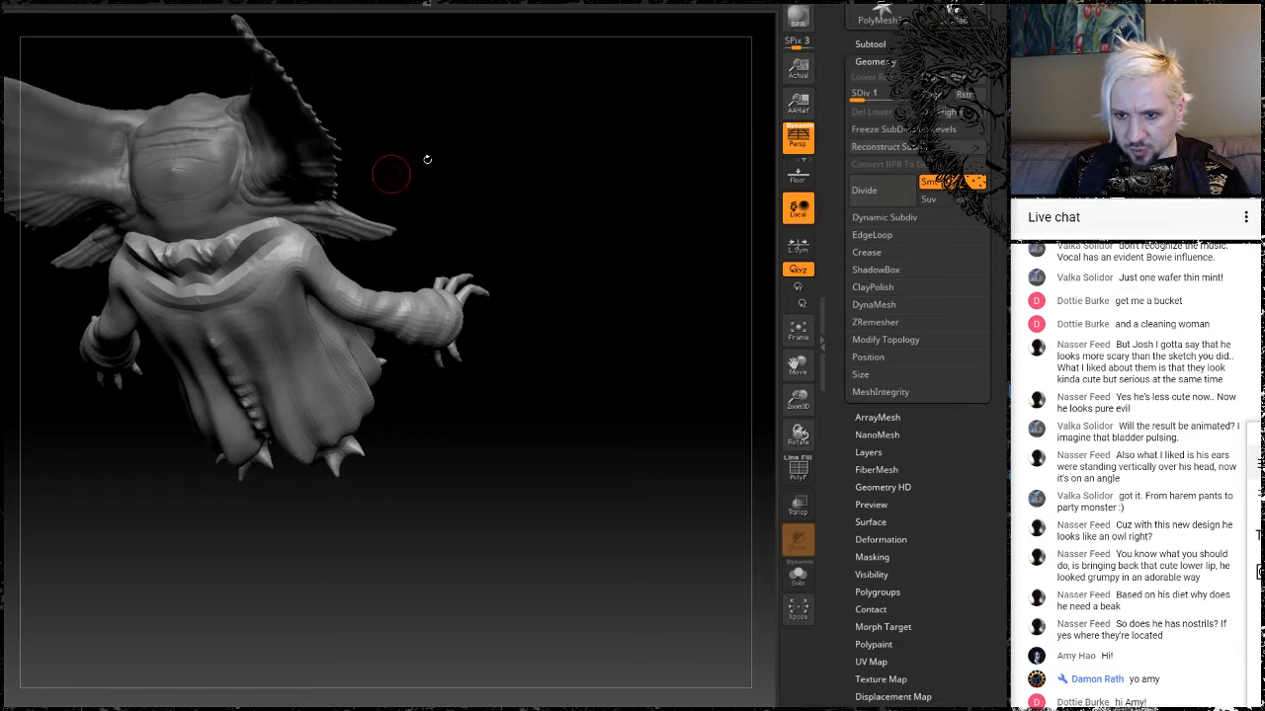
{"action": "left_click_drag", "start_coordinate": [427, 159], "coordinate": [184, 230]}
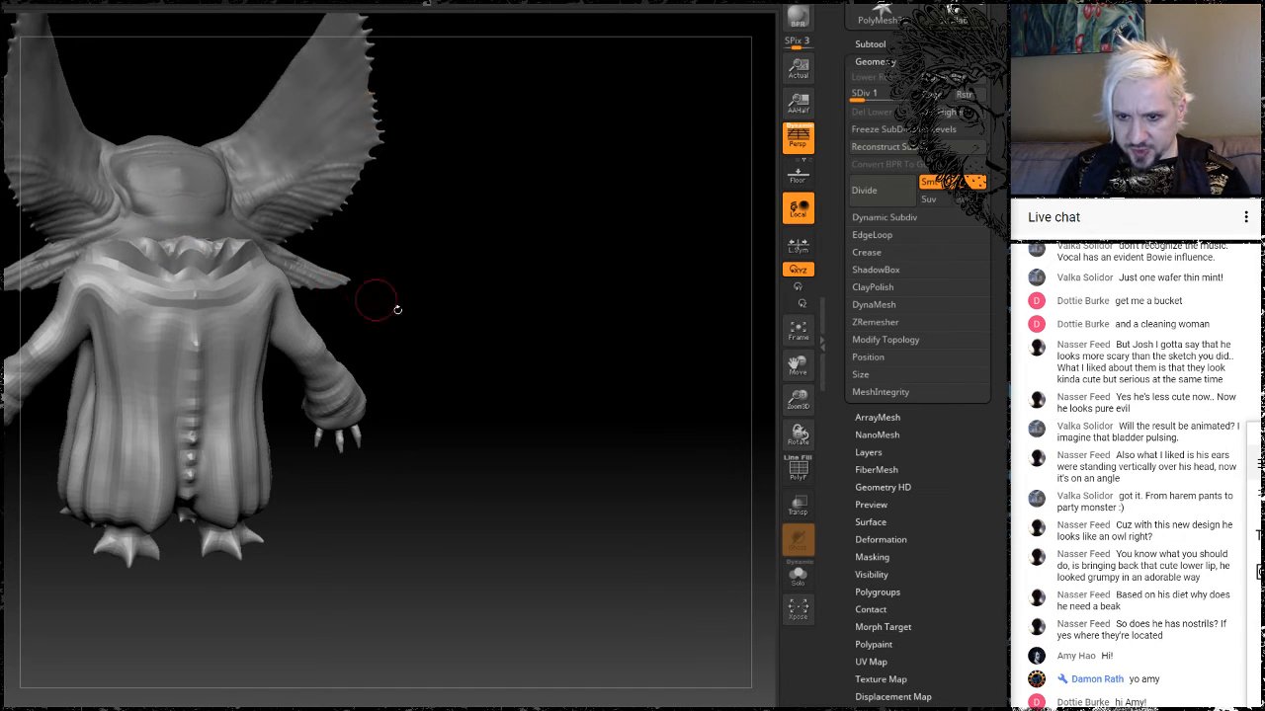
Smooth the ridges near the shoulders and build up lumpy folds across the top of the back.
{"action": "mouse_move", "coordinate": [434, 339]}
{"action": "left_mouse_down"}
{"action": "mouse_move", "coordinate": [326, 256]}
{"action": "mouse_move", "coordinate": [335, 219]}
{"action": "mouse_move", "coordinate": [340, 326]}
{"action": "mouse_move", "coordinate": [196, 237]}
{"action": "left_mouse_up"}
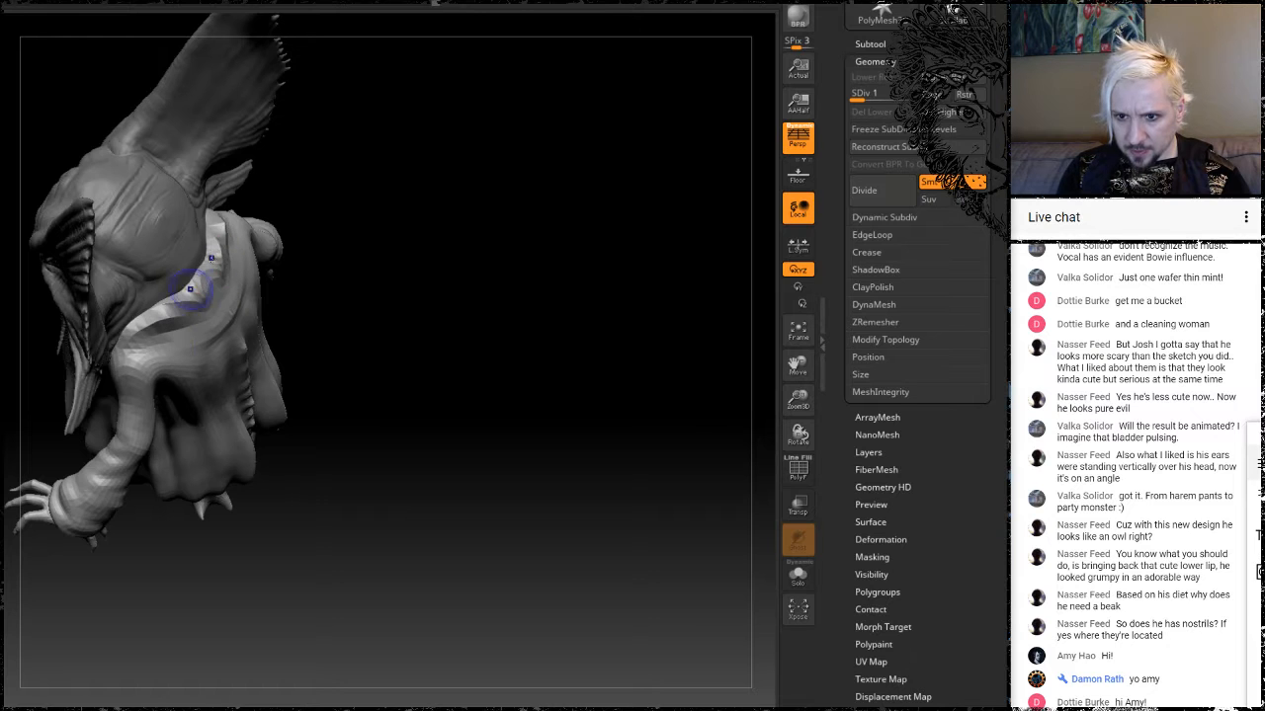
{"action": "left_click_drag", "start_coordinate": [451, 385], "coordinate": [536, 342]}
{"action": "mouse_move", "coordinate": [513, 387]}
{"action": "left_mouse_down"}
{"action": "mouse_move", "coordinate": [465, 365]}
{"action": "mouse_move", "coordinate": [553, 351]}
{"action": "mouse_move", "coordinate": [505, 337]}
{"action": "mouse_move", "coordinate": [494, 435]}
{"action": "left_mouse_up"}
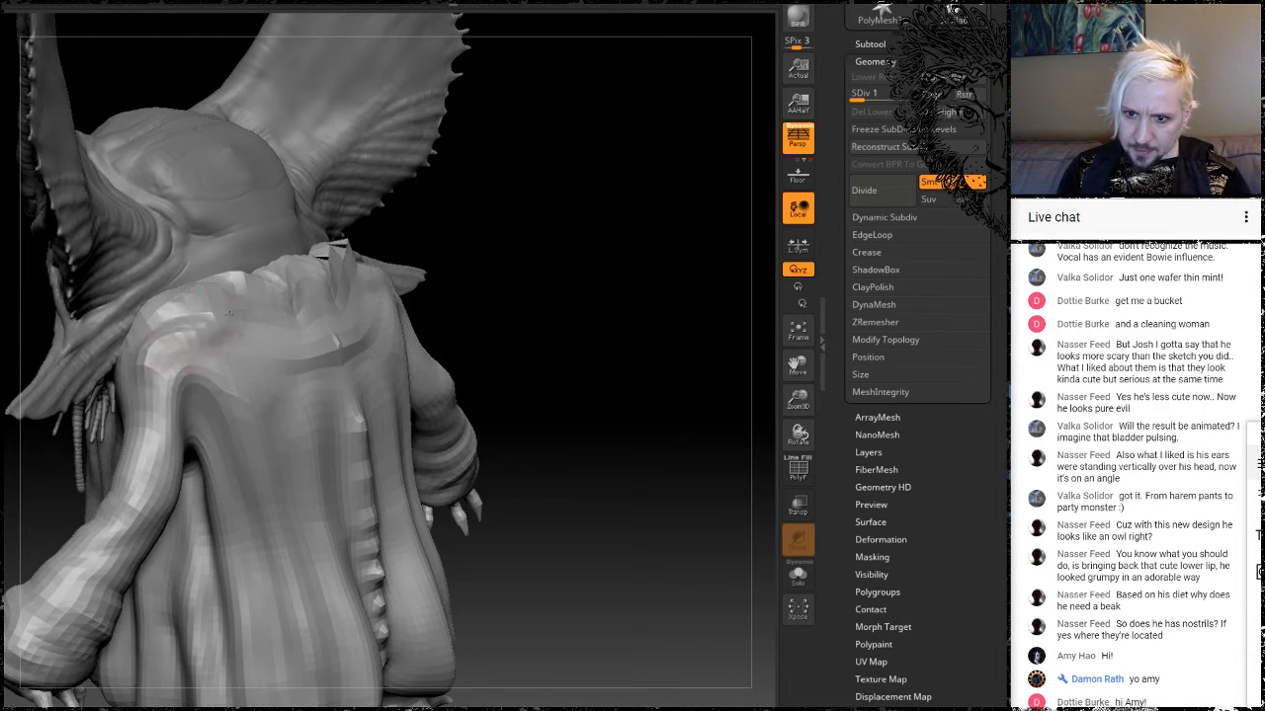
{"action": "mouse_move", "coordinate": [537, 189]}
{"action": "left_mouse_down"}
{"action": "mouse_move", "coordinate": [465, 252]}
{"action": "mouse_move", "coordinate": [459, 212]}
{"action": "mouse_move", "coordinate": [553, 188]}
{"action": "mouse_move", "coordinate": [485, 268]}
{"action": "mouse_move", "coordinate": [545, 316]}
{"action": "mouse_move", "coordinate": [581, 212]}
{"action": "mouse_move", "coordinate": [524, 277]}
{"action": "mouse_move", "coordinate": [539, 247]}
{"action": "mouse_move", "coordinate": [554, 228]}
{"action": "mouse_move", "coordinate": [490, 346]}
{"action": "left_mouse_up"}
{"action": "left_click_drag", "start_coordinate": [462, 421], "coordinate": [415, 356]}
{"action": "mouse_move", "coordinate": [670, 176]}
{"action": "left_mouse_down"}
{"action": "mouse_move", "coordinate": [632, 207]}
{"action": "mouse_move", "coordinate": [650, 286]}
{"action": "mouse_move", "coordinate": [579, 286]}
{"action": "mouse_move", "coordinate": [555, 318]}
{"action": "mouse_move", "coordinate": [507, 254]}
{"action": "left_mouse_up"}
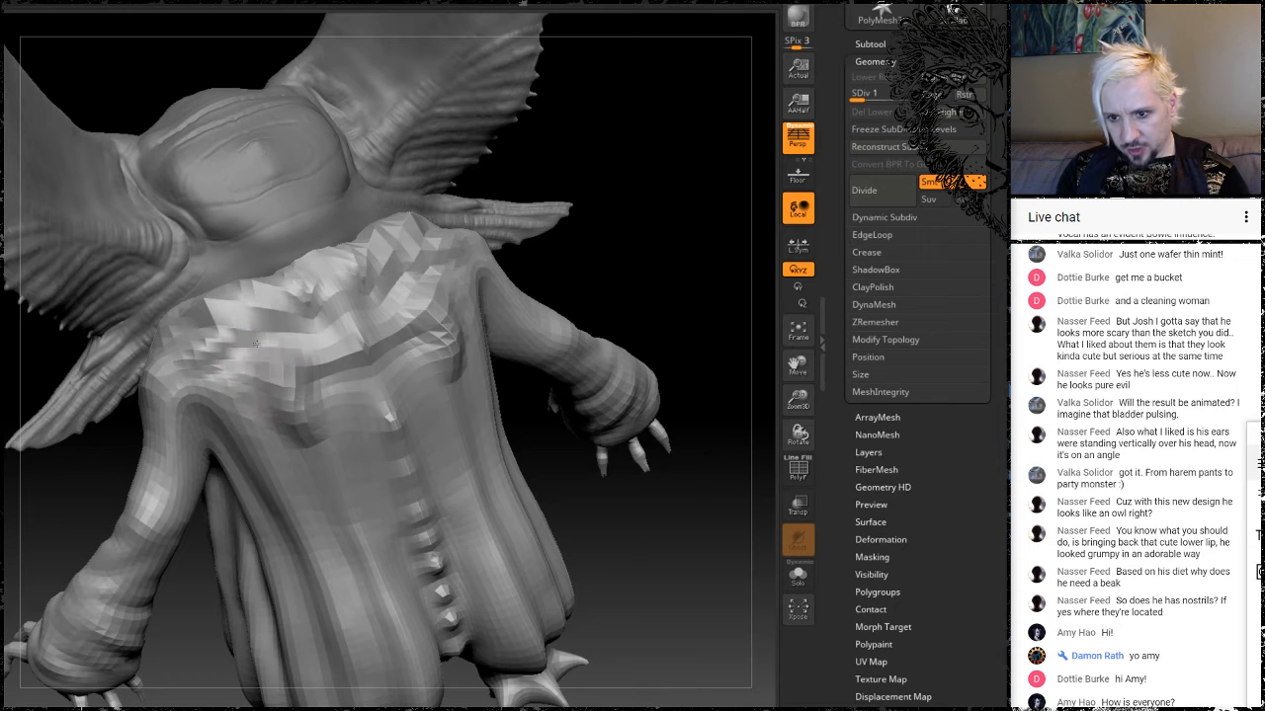
Smooth the jagged folds on the upper back and shoulder blades into softer, broader forms.
{"action": "mouse_move", "coordinate": [626, 259]}
{"action": "left_mouse_down"}
{"action": "mouse_move", "coordinate": [605, 188]}
{"action": "mouse_move", "coordinate": [593, 262]}
{"action": "left_mouse_up"}
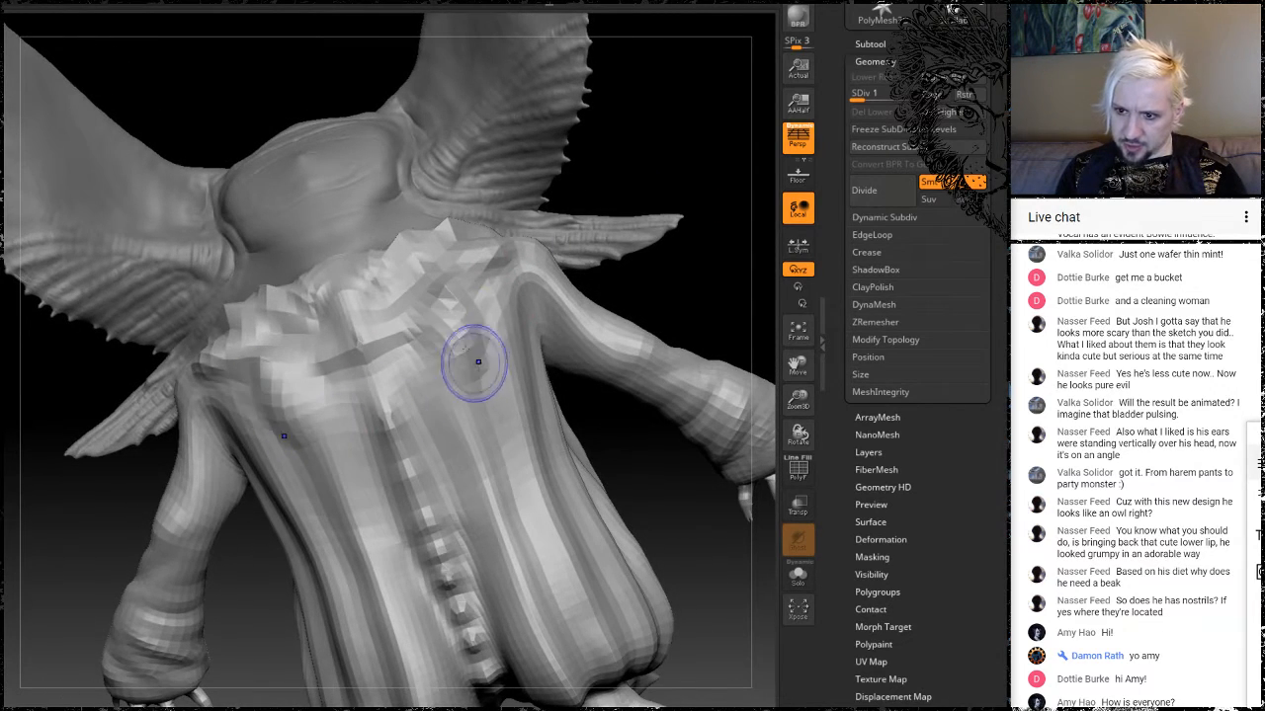
{"action": "mouse_move", "coordinate": [659, 117]}
{"action": "left_mouse_down"}
{"action": "mouse_move", "coordinate": [643, 277]}
{"action": "mouse_move", "coordinate": [603, 197]}
{"action": "mouse_move", "coordinate": [627, 247]}
{"action": "mouse_move", "coordinate": [579, 359]}
{"action": "mouse_move", "coordinate": [351, 356]}
{"action": "left_mouse_up"}
{"action": "mouse_move", "coordinate": [593, 396]}
{"action": "left_mouse_down"}
{"action": "mouse_move", "coordinate": [591, 309]}
{"action": "mouse_move", "coordinate": [610, 461]}
{"action": "mouse_move", "coordinate": [571, 361]}
{"action": "mouse_move", "coordinate": [484, 494]}
{"action": "left_mouse_up"}
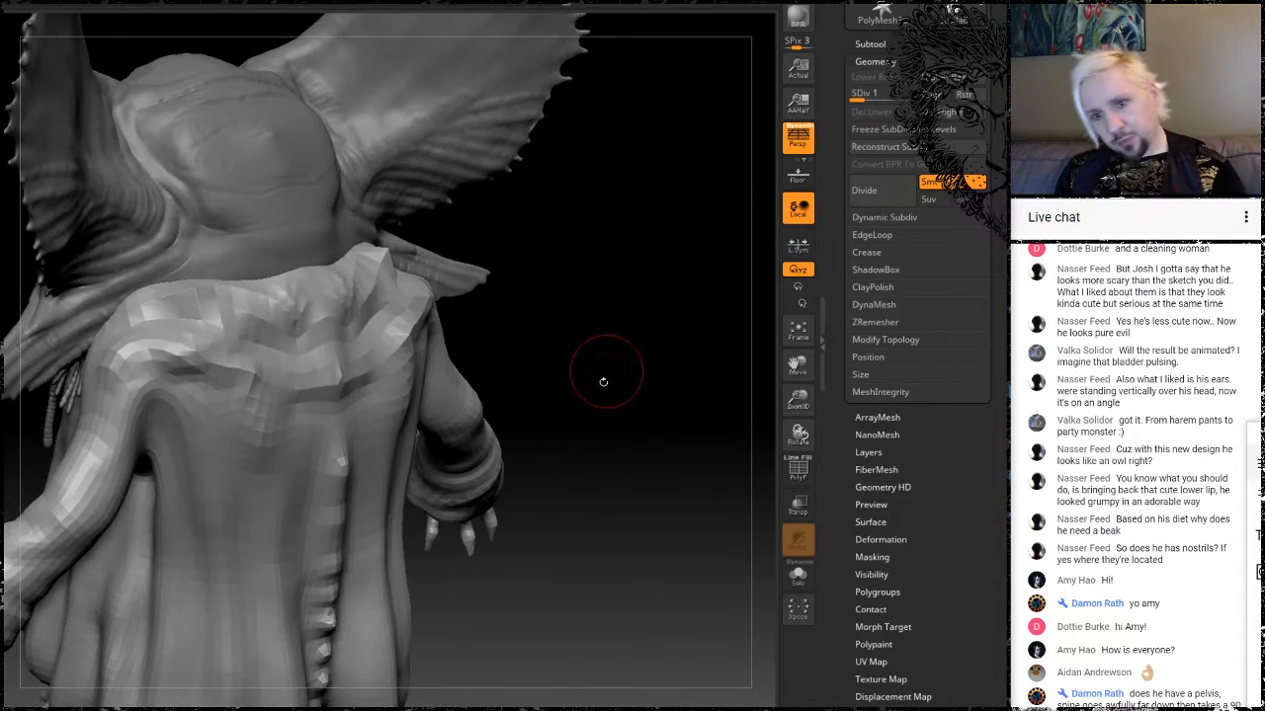
{"action": "mouse_move", "coordinate": [592, 376]}
{"action": "left_mouse_down"}
{"action": "mouse_move", "coordinate": [632, 385]}
{"action": "mouse_move", "coordinate": [601, 444]}
{"action": "mouse_move", "coordinate": [612, 385]}
{"action": "mouse_move", "coordinate": [559, 204]}
{"action": "mouse_move", "coordinate": [567, 339]}
{"action": "mouse_move", "coordinate": [592, 405]}
{"action": "left_mouse_up"}
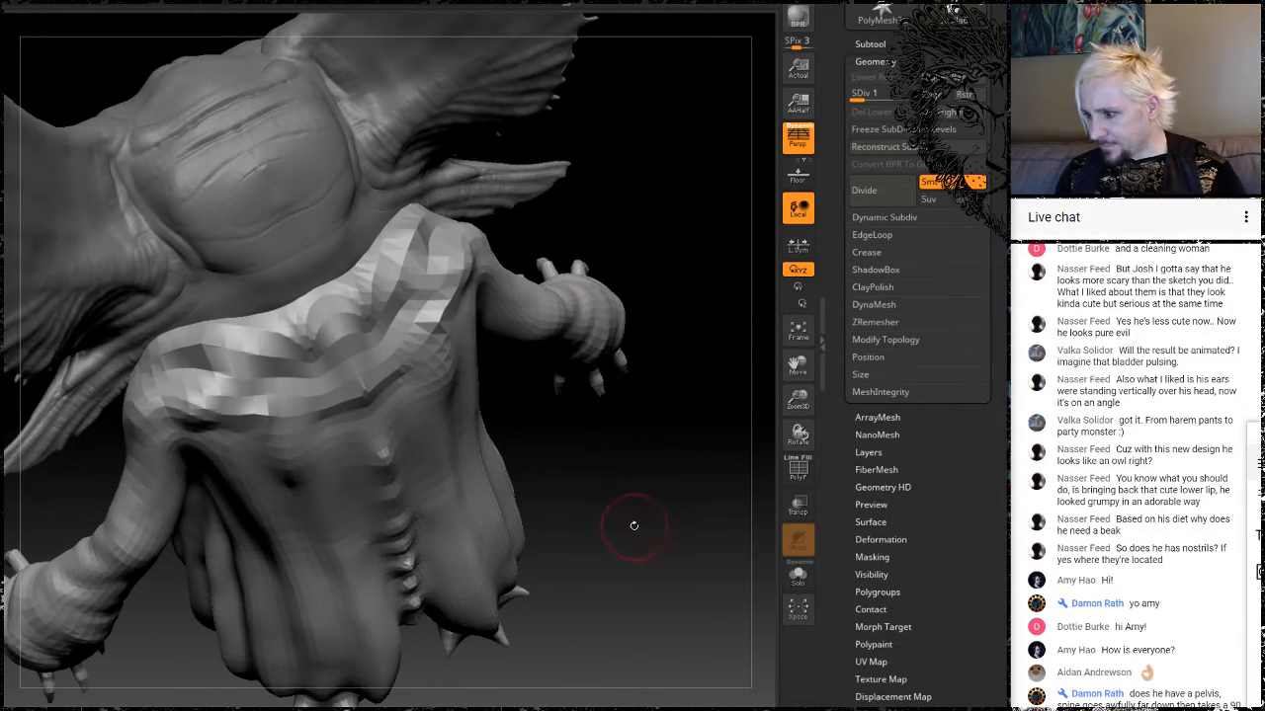
{"action": "mouse_move", "coordinate": [633, 526]}
{"action": "left_mouse_down"}
{"action": "mouse_move", "coordinate": [641, 560]}
{"action": "mouse_move", "coordinate": [549, 432]}
{"action": "mouse_move", "coordinate": [494, 489]}
{"action": "mouse_move", "coordinate": [501, 521]}
{"action": "left_mouse_up"}
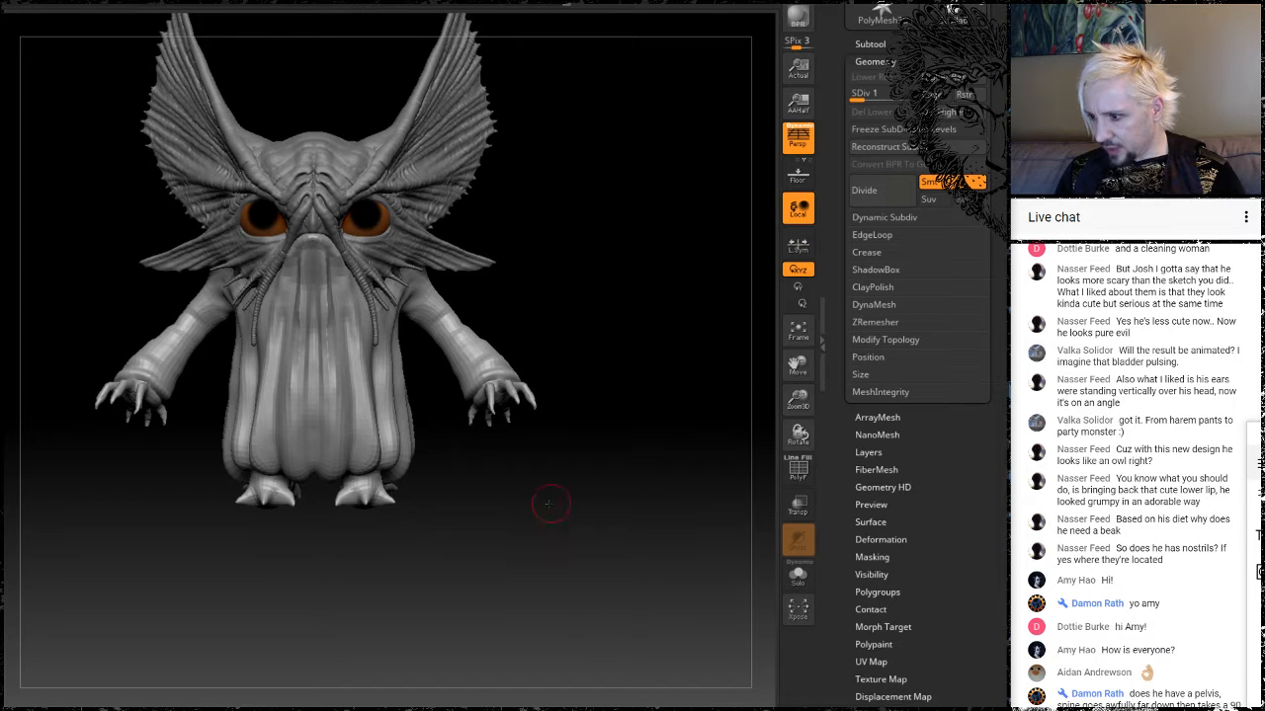
Check the whole body from several sides and build up the lower back around the base of the spine.
{"action": "mouse_move", "coordinate": [550, 504]}
{"action": "left_mouse_down"}
{"action": "mouse_move", "coordinate": [472, 516]}
{"action": "mouse_move", "coordinate": [460, 470]}
{"action": "mouse_move", "coordinate": [436, 451]}
{"action": "left_mouse_up"}
{"action": "mouse_move", "coordinate": [464, 394]}
{"action": "left_mouse_down"}
{"action": "mouse_move", "coordinate": [539, 234]}
{"action": "mouse_move", "coordinate": [551, 274]}
{"action": "mouse_move", "coordinate": [493, 371]}
{"action": "mouse_move", "coordinate": [519, 356]}
{"action": "mouse_move", "coordinate": [524, 401]}
{"action": "mouse_move", "coordinate": [485, 339]}
{"action": "mouse_move", "coordinate": [547, 321]}
{"action": "mouse_move", "coordinate": [474, 445]}
{"action": "left_mouse_up"}
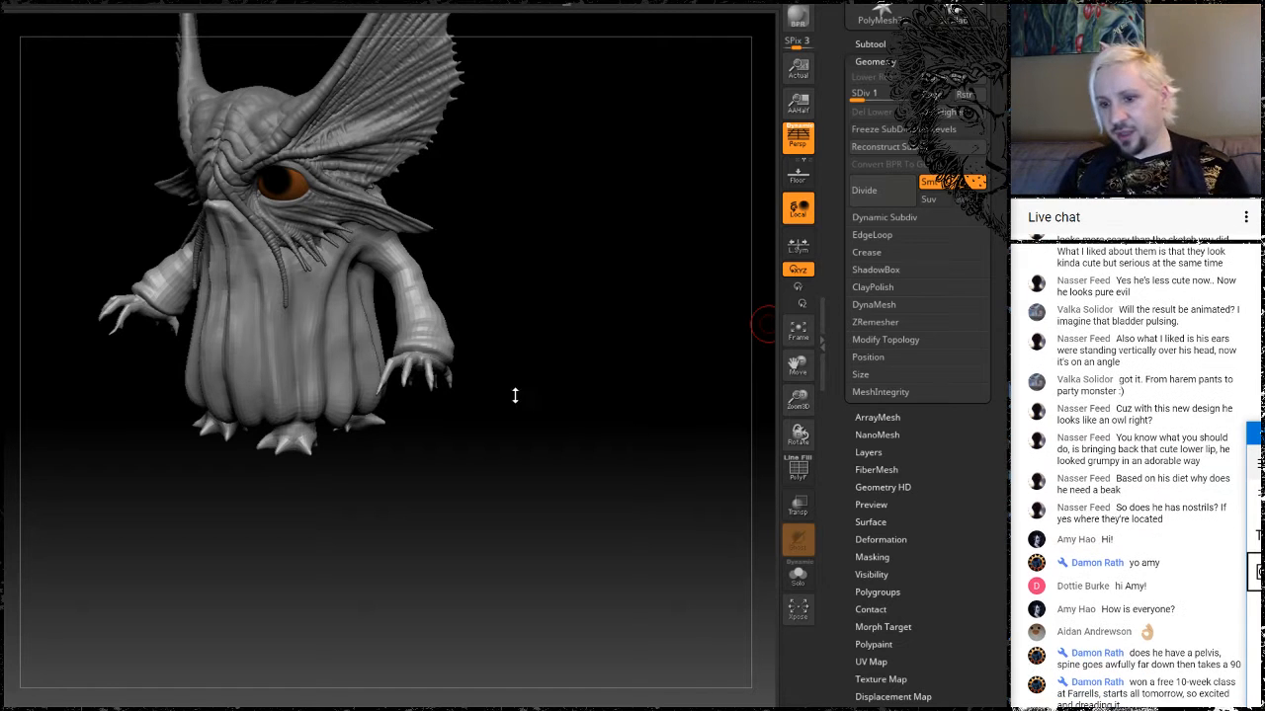
{"action": "mouse_move", "coordinate": [465, 471]}
{"action": "left_mouse_down"}
{"action": "mouse_move", "coordinate": [554, 467]}
{"action": "mouse_move", "coordinate": [465, 465]}
{"action": "mouse_move", "coordinate": [536, 547]}
{"action": "mouse_move", "coordinate": [593, 480]}
{"action": "mouse_move", "coordinate": [548, 481]}
{"action": "mouse_move", "coordinate": [542, 494]}
{"action": "mouse_move", "coordinate": [431, 289]}
{"action": "mouse_move", "coordinate": [571, 430]}
{"action": "left_mouse_up"}
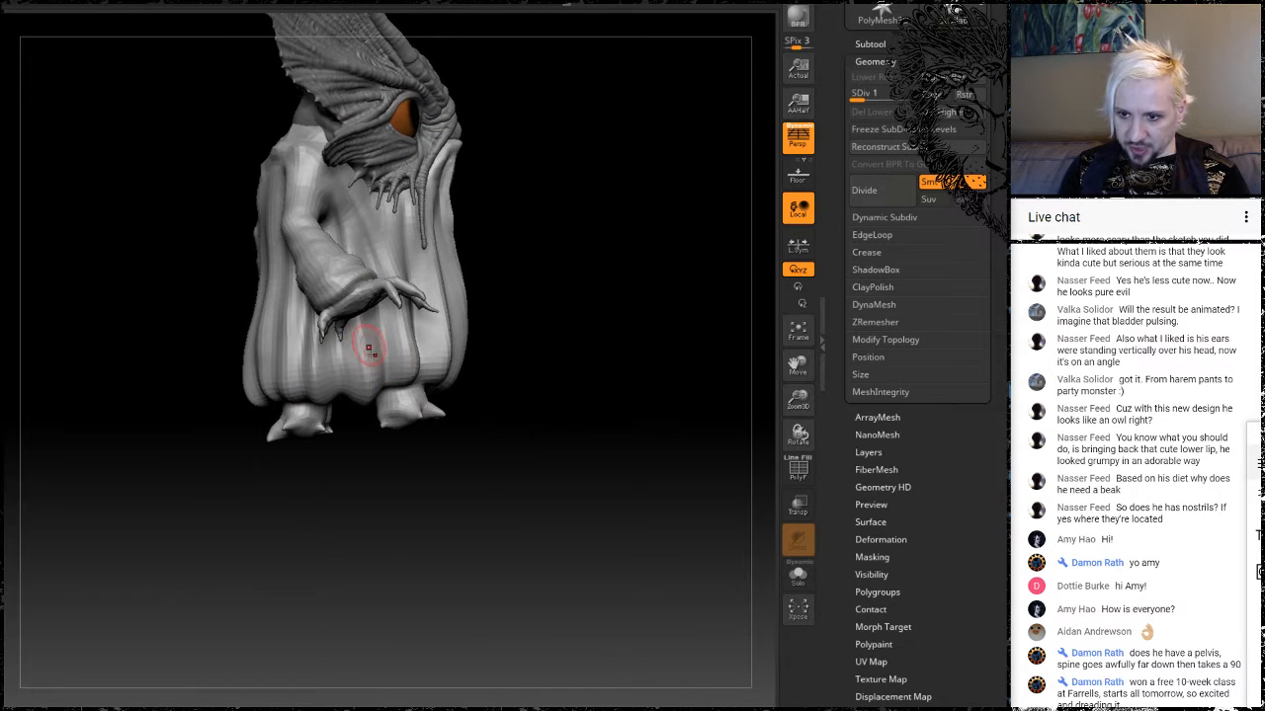
{"action": "left_click_drag", "start_coordinate": [574, 280], "coordinate": [607, 280]}
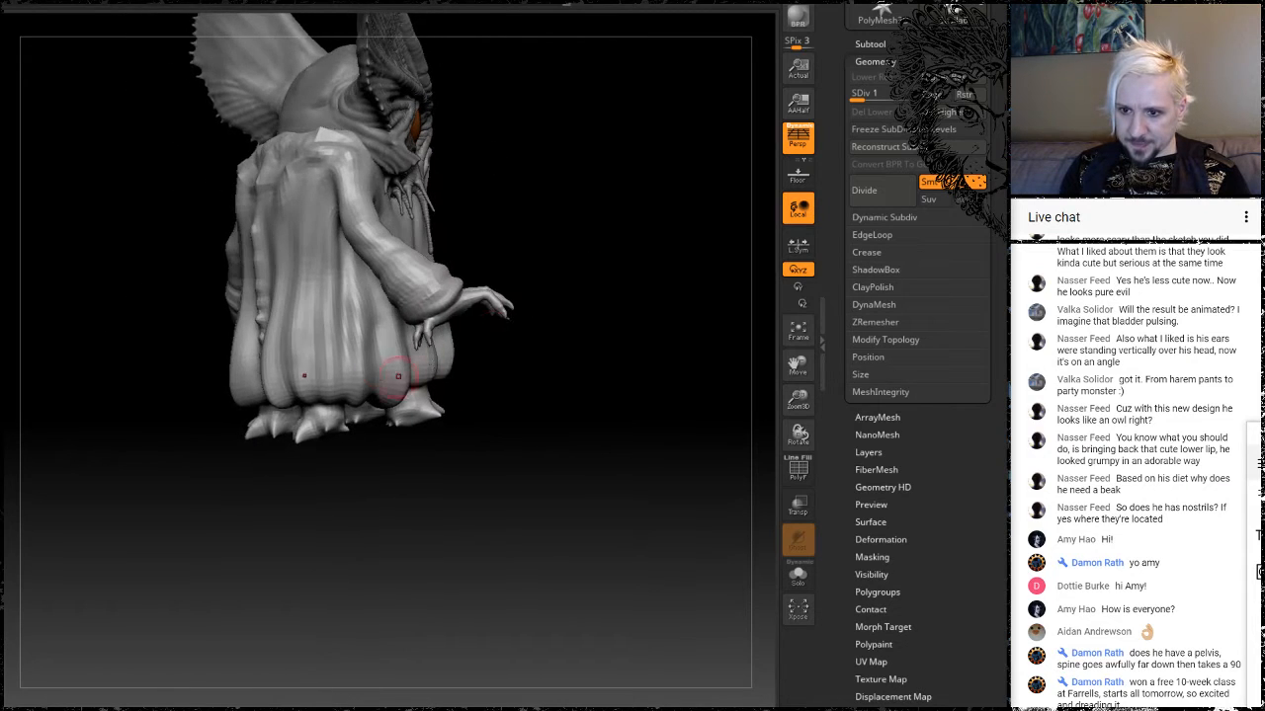
{"action": "mouse_move", "coordinate": [565, 321]}
{"action": "left_mouse_down"}
{"action": "mouse_move", "coordinate": [465, 326]}
{"action": "mouse_move", "coordinate": [445, 396]}
{"action": "mouse_move", "coordinate": [451, 321]}
{"action": "left_mouse_up"}
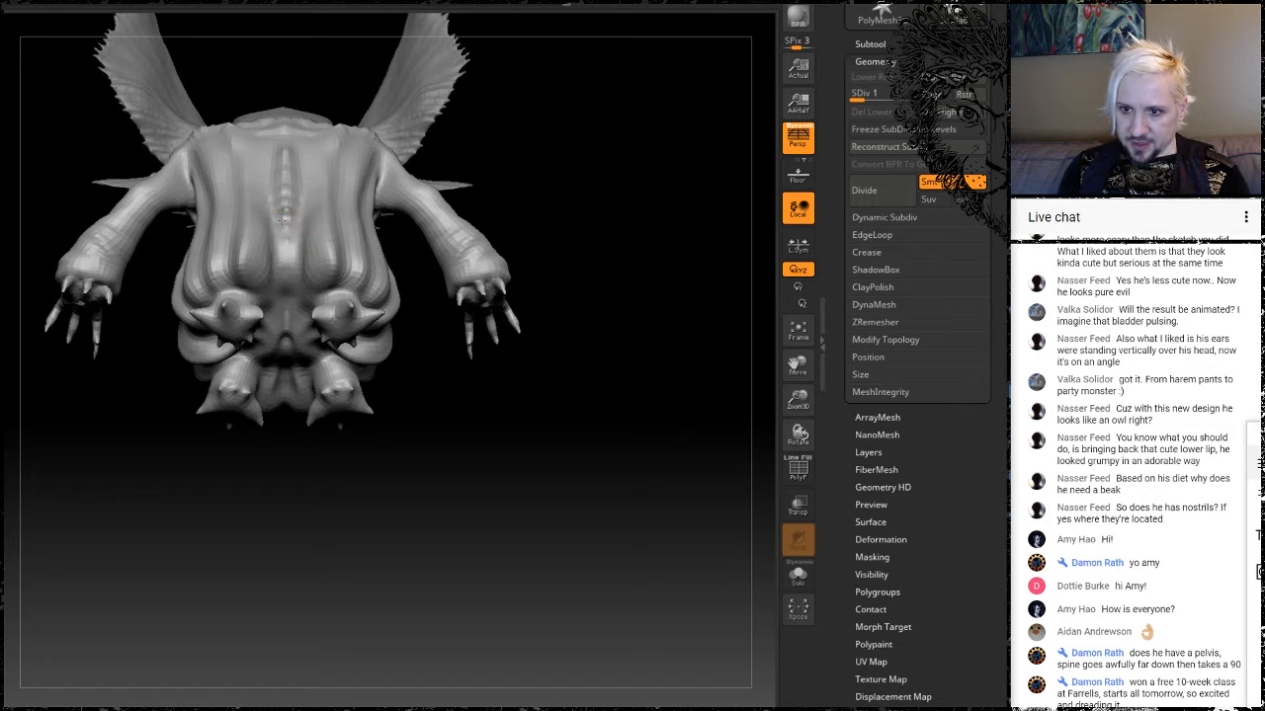
{"action": "left_click_drag", "start_coordinate": [548, 157], "coordinate": [553, 232]}
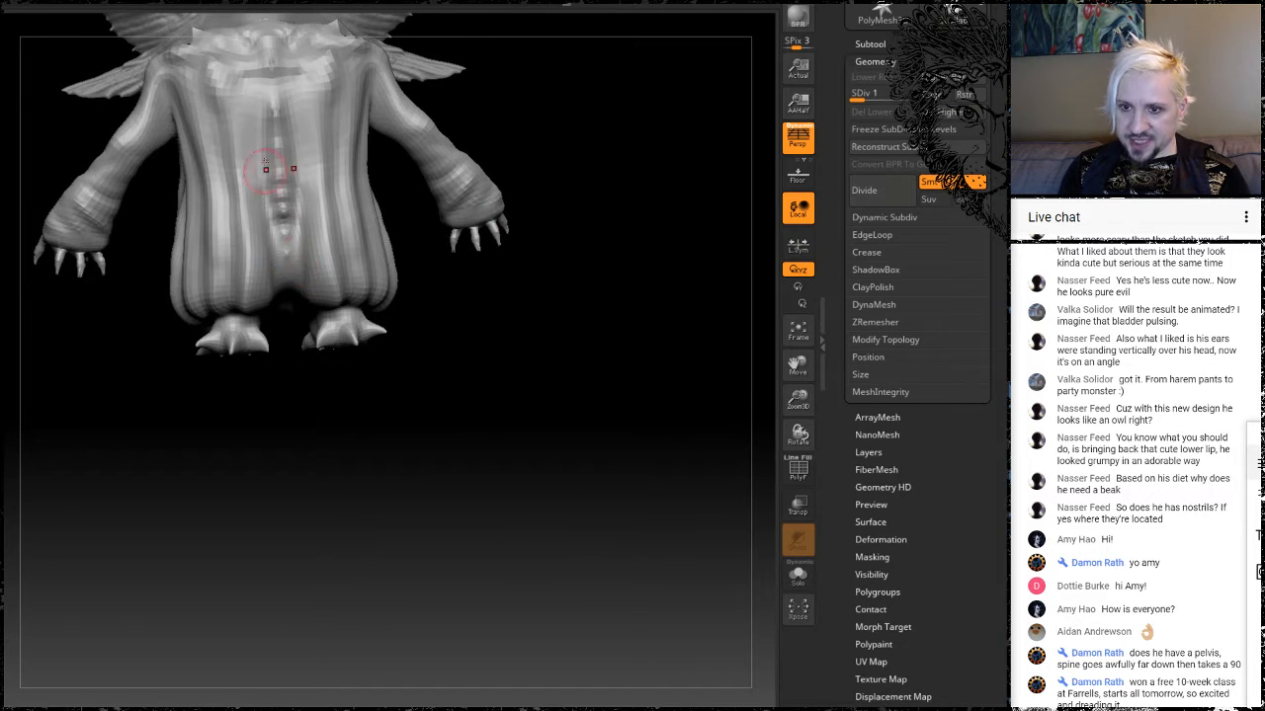
{"action": "left_click_drag", "start_coordinate": [484, 341], "coordinate": [444, 282]}
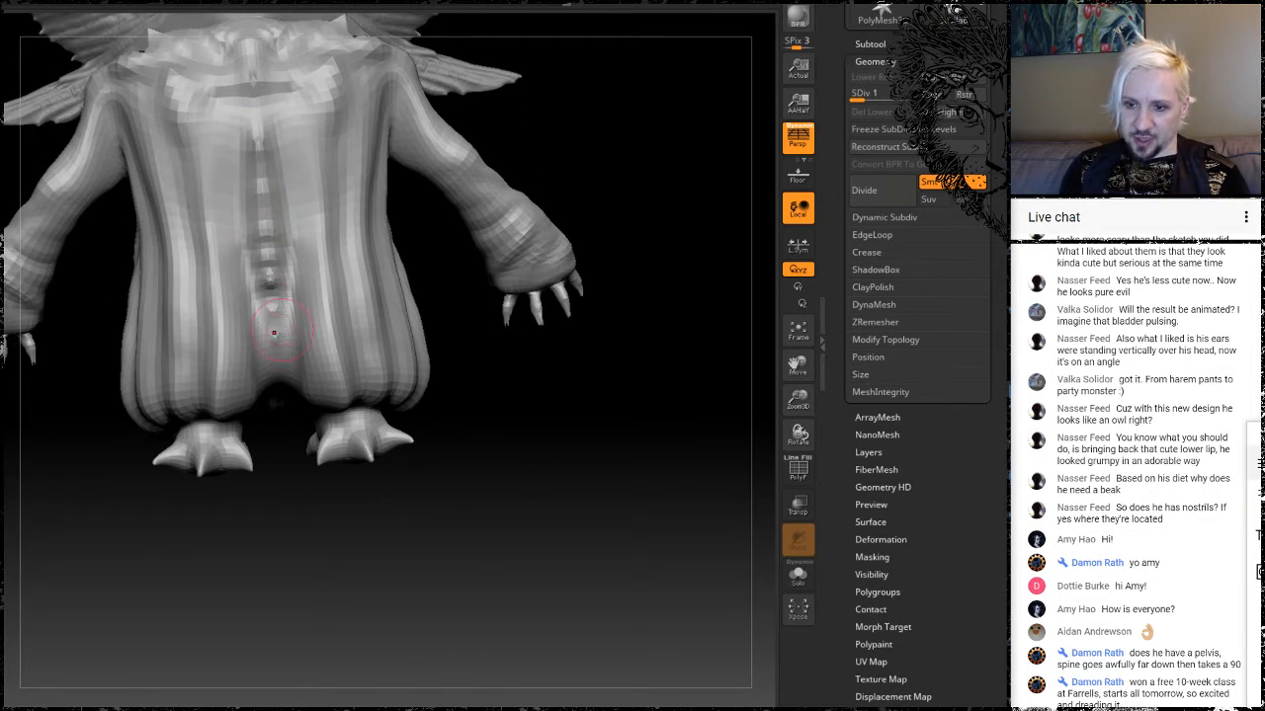
Smooth down the vertebra bumps along the spine and round out the lower rear of the body above the legs.
{"action": "left_click_drag", "start_coordinate": [599, 188], "coordinate": [632, 186]}
{"action": "left_click_drag", "start_coordinate": [499, 342], "coordinate": [529, 352]}
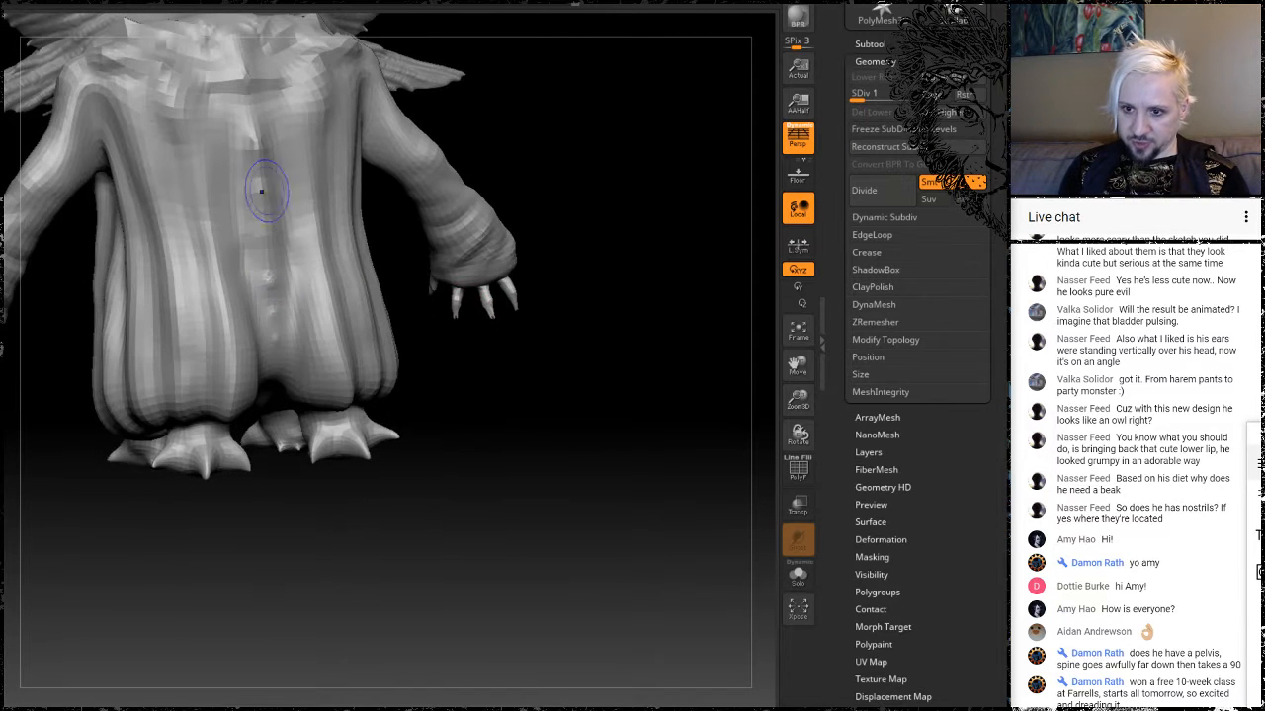
{"action": "left_click_drag", "start_coordinate": [497, 400], "coordinate": [495, 388]}
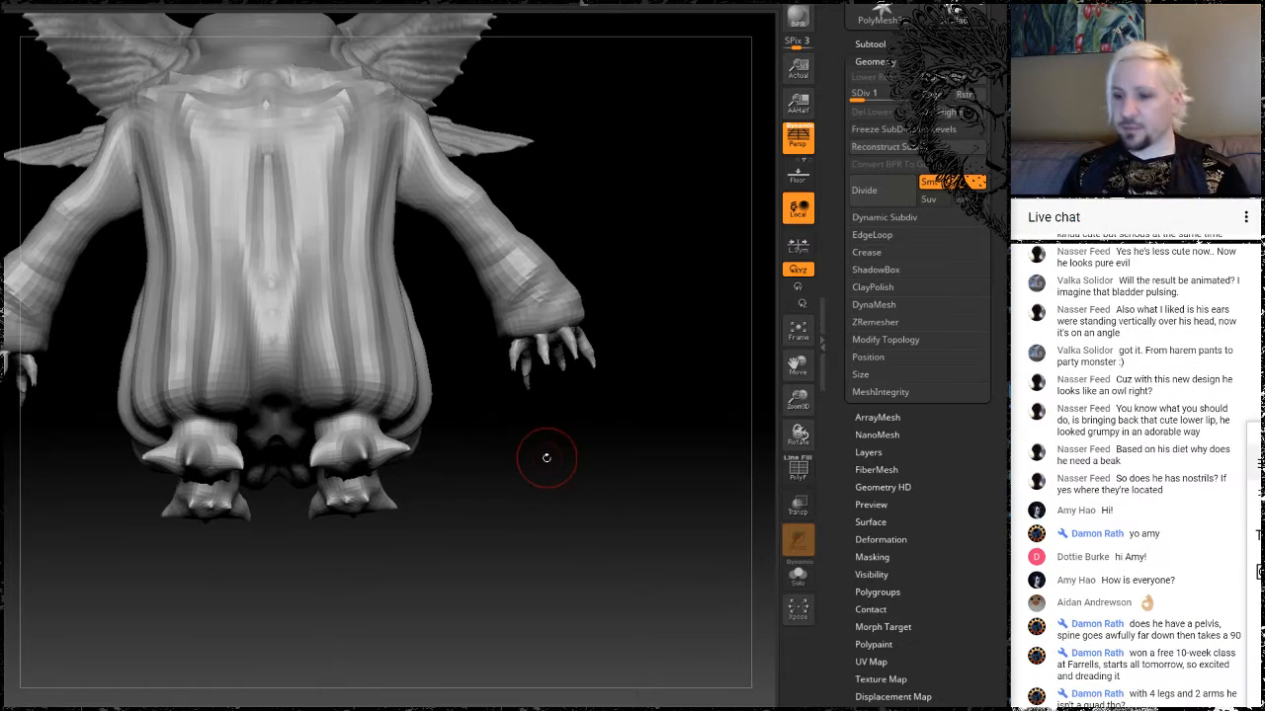
{"action": "mouse_move", "coordinate": [546, 458]}
{"action": "left_mouse_down"}
{"action": "mouse_move", "coordinate": [561, 388]}
{"action": "mouse_move", "coordinate": [516, 484]}
{"action": "left_mouse_up"}
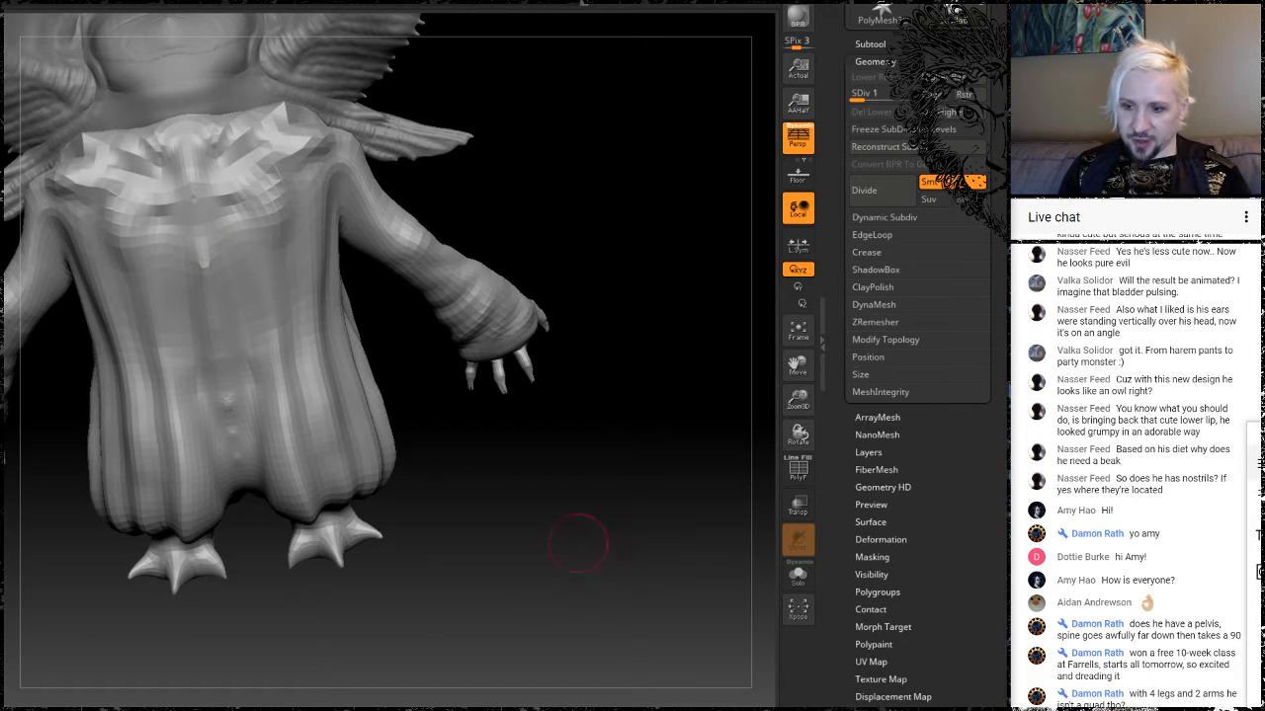
{"action": "left_click_drag", "start_coordinate": [578, 544], "coordinate": [474, 348]}
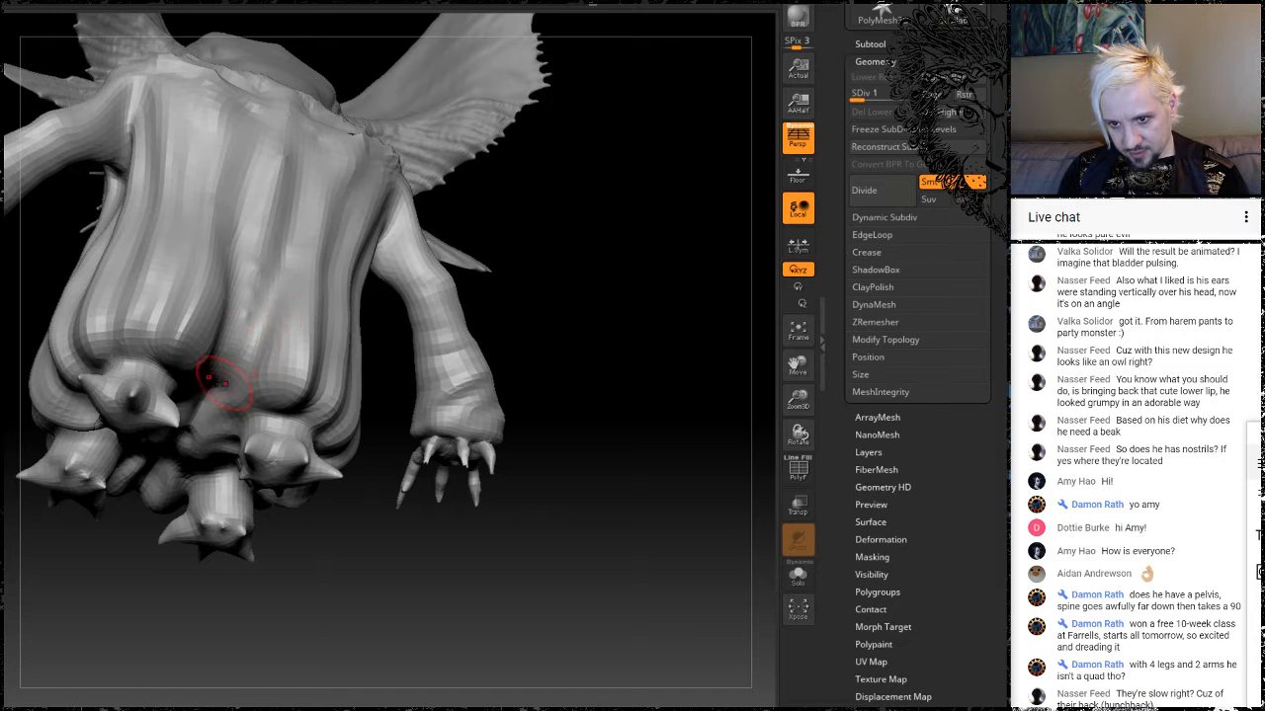
{"action": "left_click_drag", "start_coordinate": [669, 325], "coordinate": [700, 392]}
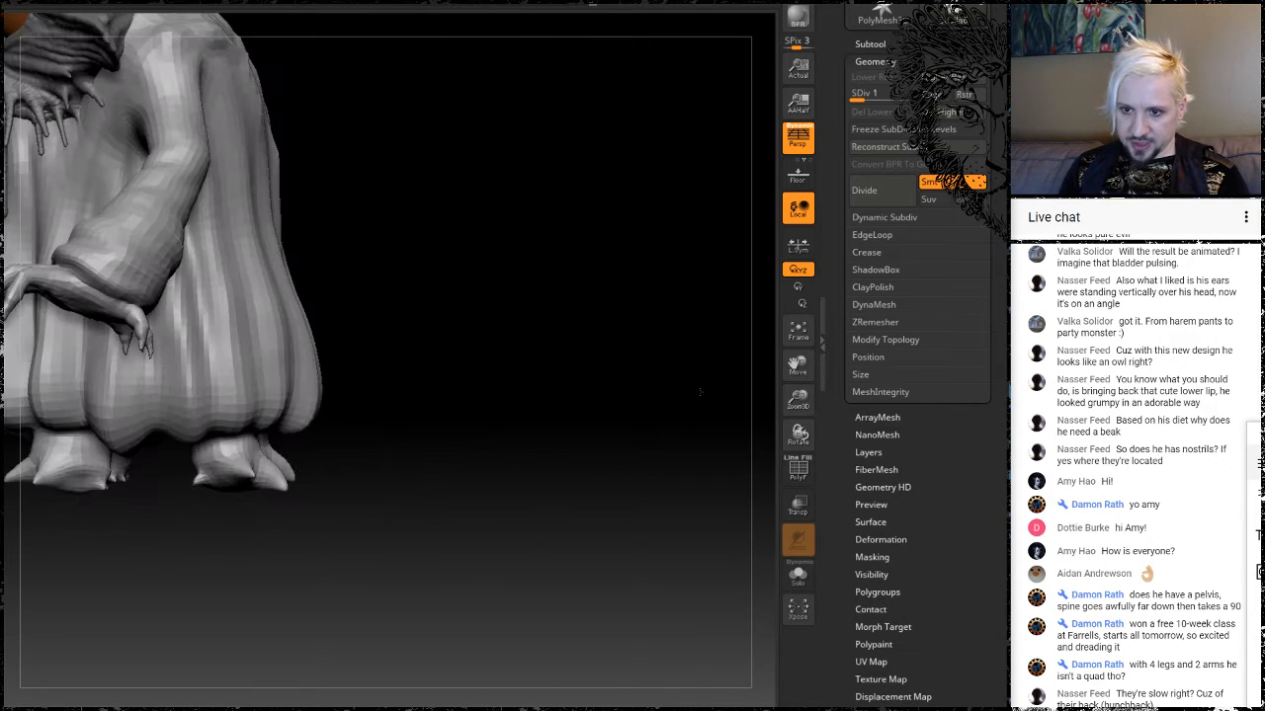
Examine the creature's overall silhouette and posture in profile and three-quarter views, up close and as a whole figure.
{"action": "left_click_drag", "start_coordinate": [444, 335], "coordinate": [626, 393]}
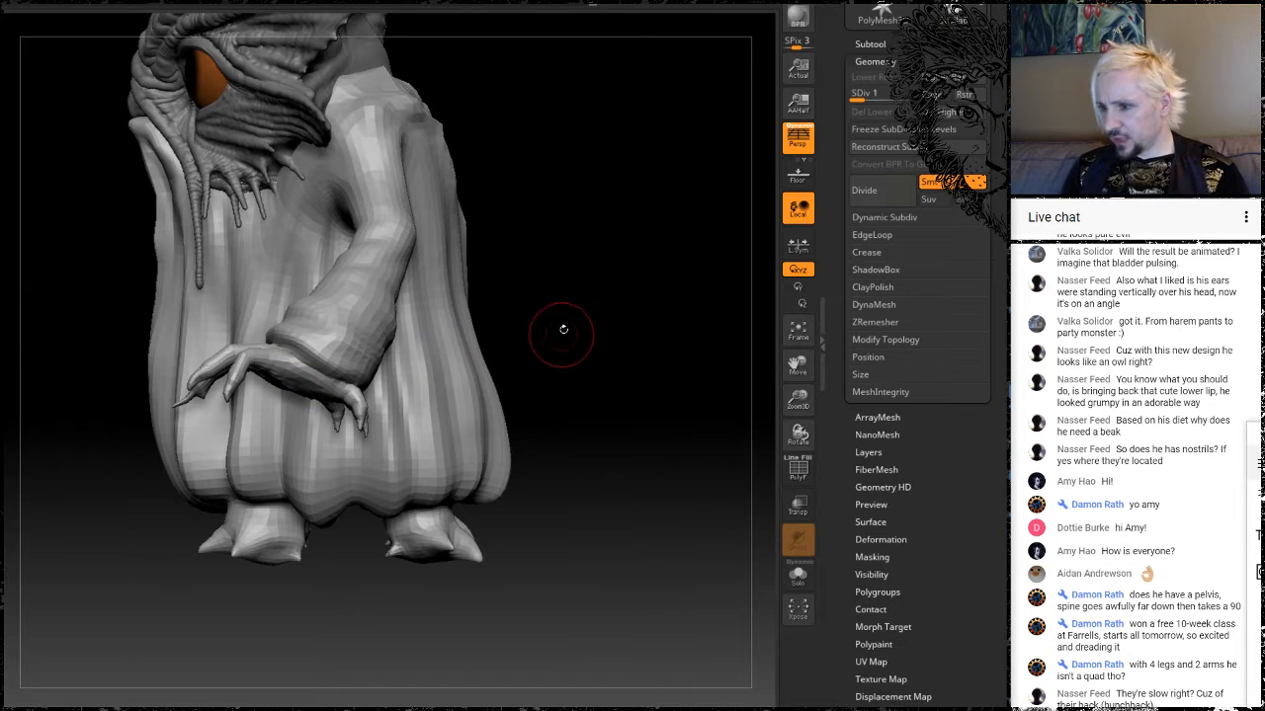
{"action": "mouse_move", "coordinate": [624, 393]}
{"action": "left_mouse_down"}
{"action": "mouse_move", "coordinate": [636, 407]}
{"action": "mouse_move", "coordinate": [613, 428]}
{"action": "mouse_move", "coordinate": [617, 453]}
{"action": "left_mouse_up"}
{"action": "mouse_move", "coordinate": [602, 406]}
{"action": "left_mouse_down"}
{"action": "mouse_move", "coordinate": [625, 468]}
{"action": "mouse_move", "coordinate": [618, 423]}
{"action": "mouse_move", "coordinate": [679, 425]}
{"action": "left_mouse_up"}
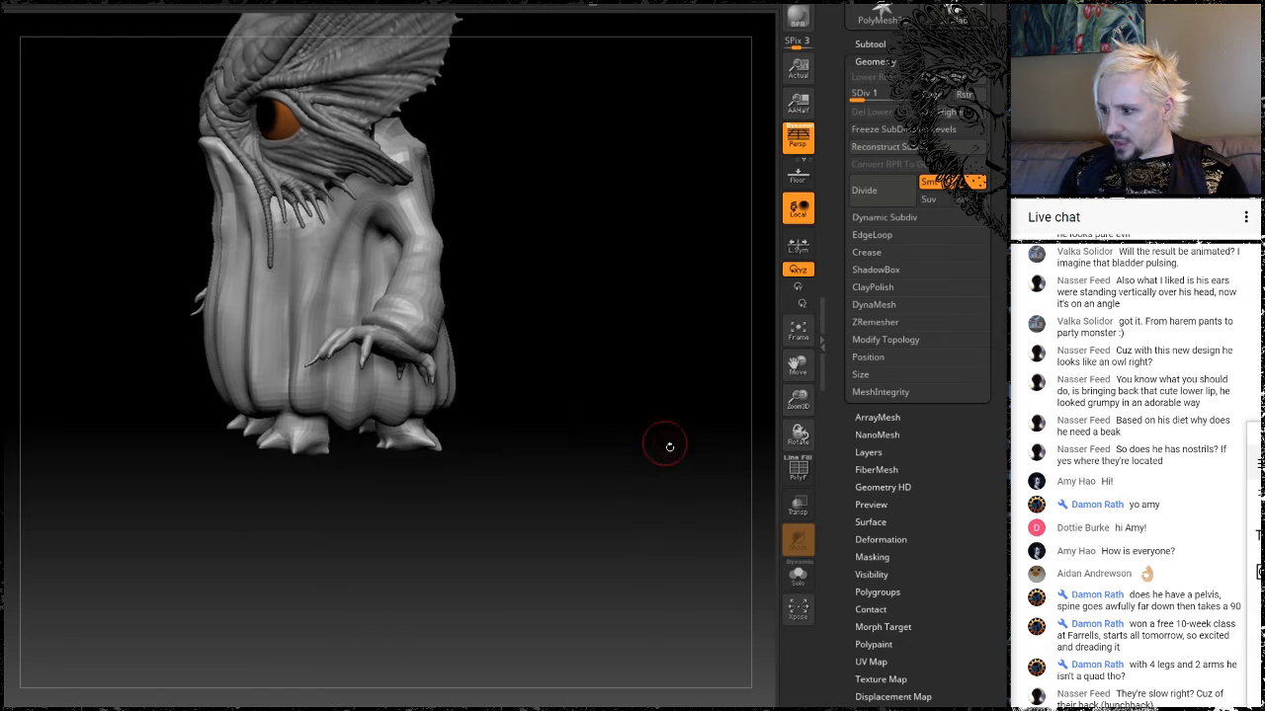
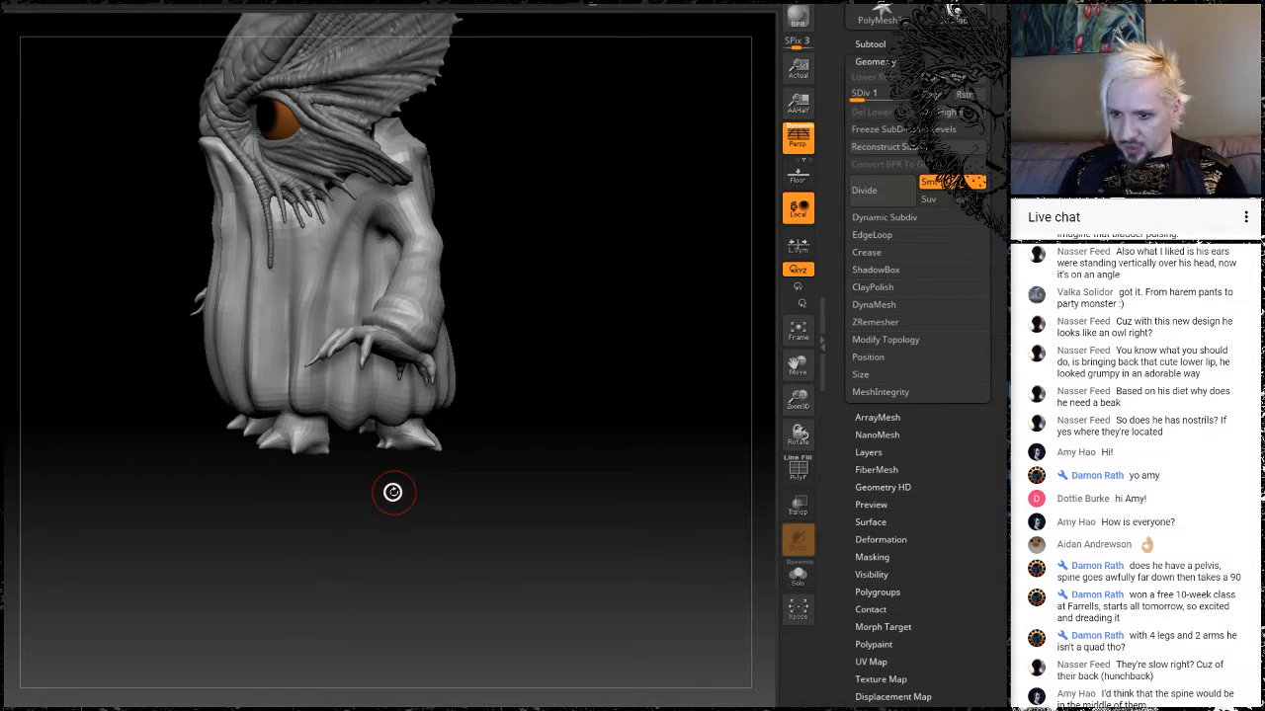
{"action": "mouse_move", "coordinate": [333, 499]}
{"action": "left_mouse_down"}
{"action": "mouse_move", "coordinate": [454, 494]}
{"action": "mouse_move", "coordinate": [351, 502]}
{"action": "left_mouse_up"}
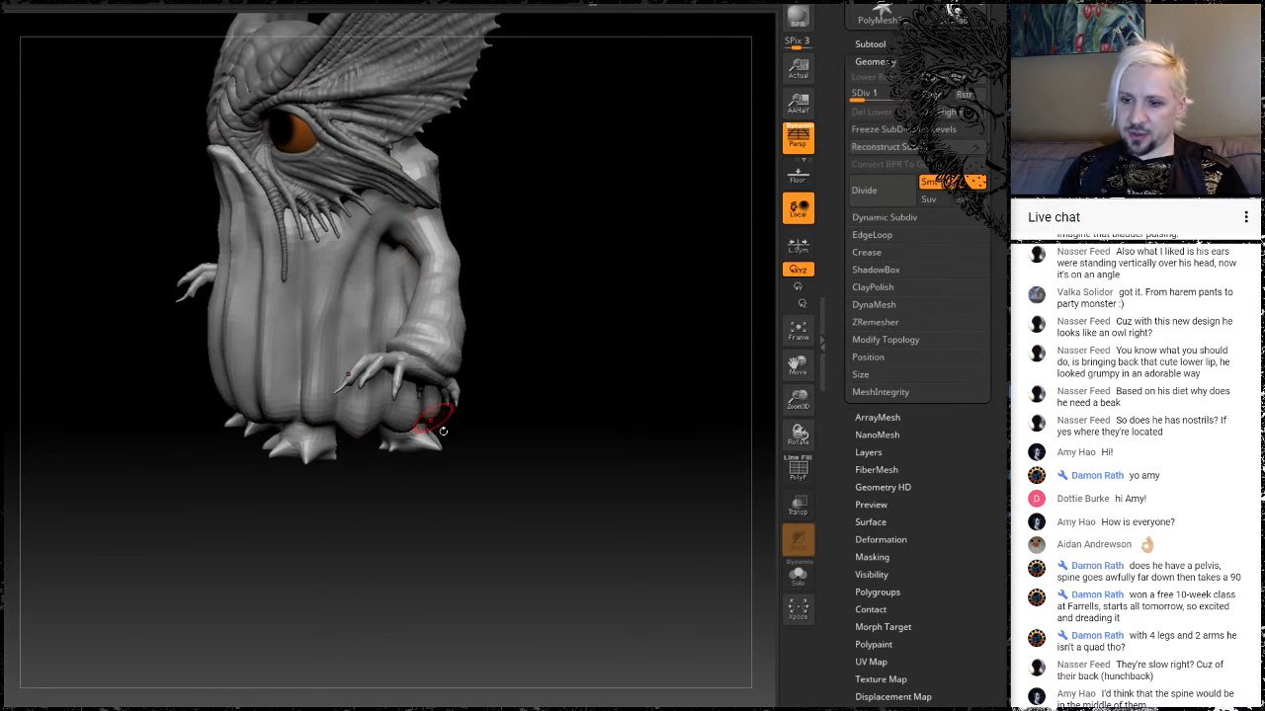
{"action": "mouse_move", "coordinate": [407, 562]}
{"action": "left_mouse_down"}
{"action": "mouse_move", "coordinate": [519, 555]}
{"action": "mouse_move", "coordinate": [499, 549]}
{"action": "left_mouse_up"}
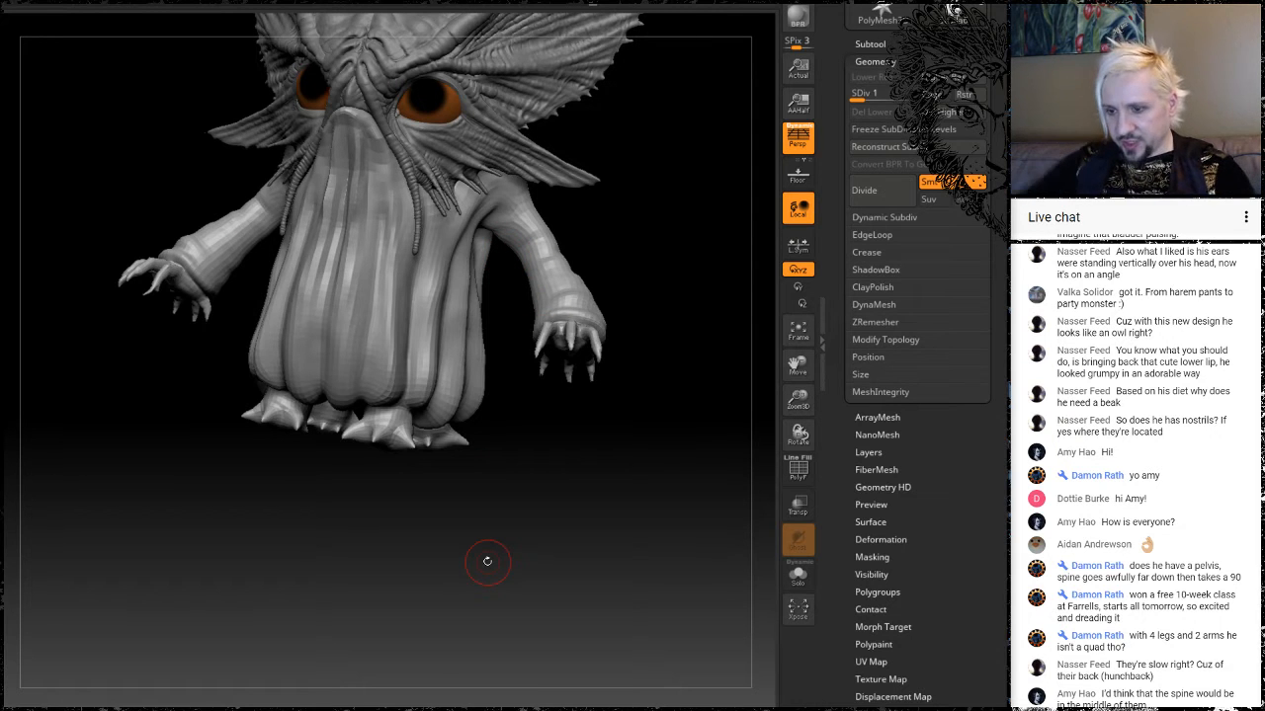
{"action": "mouse_move", "coordinate": [512, 465]}
{"action": "left_mouse_down"}
{"action": "mouse_move", "coordinate": [529, 475]}
{"action": "mouse_move", "coordinate": [504, 579]}
{"action": "left_mouse_up"}
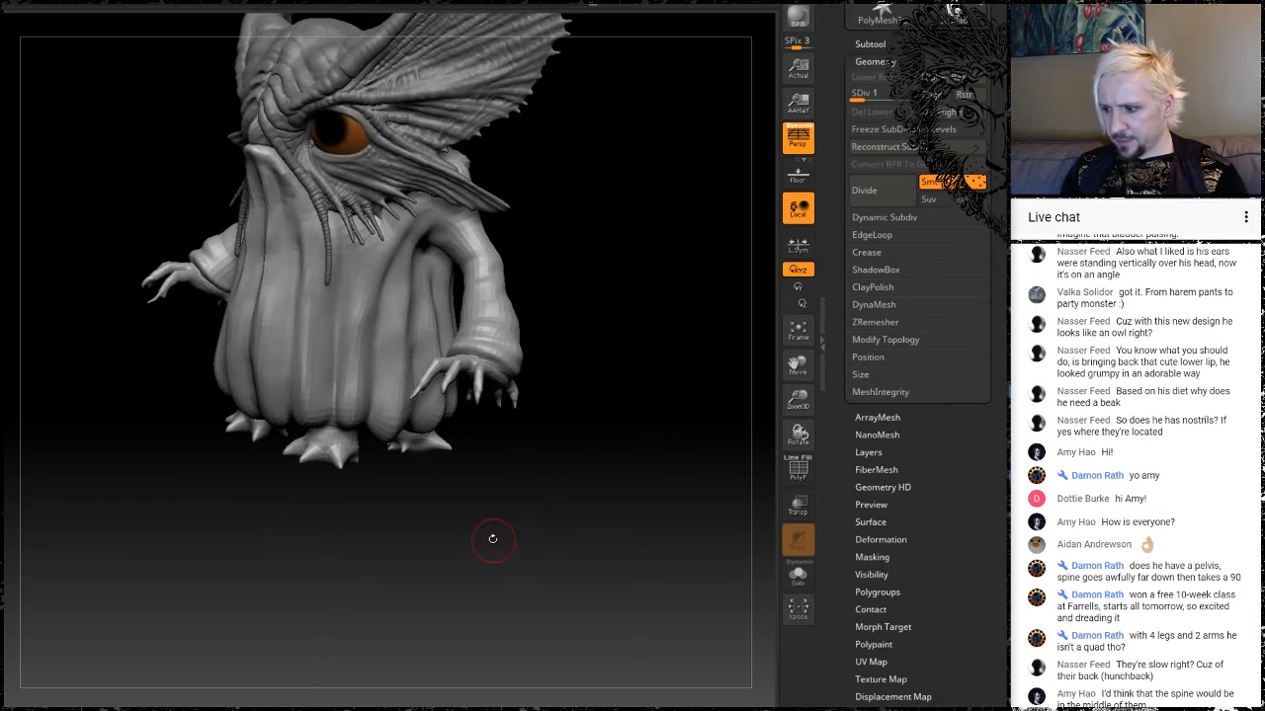
{"action": "left_click_drag", "start_coordinate": [522, 526], "coordinate": [522, 507]}
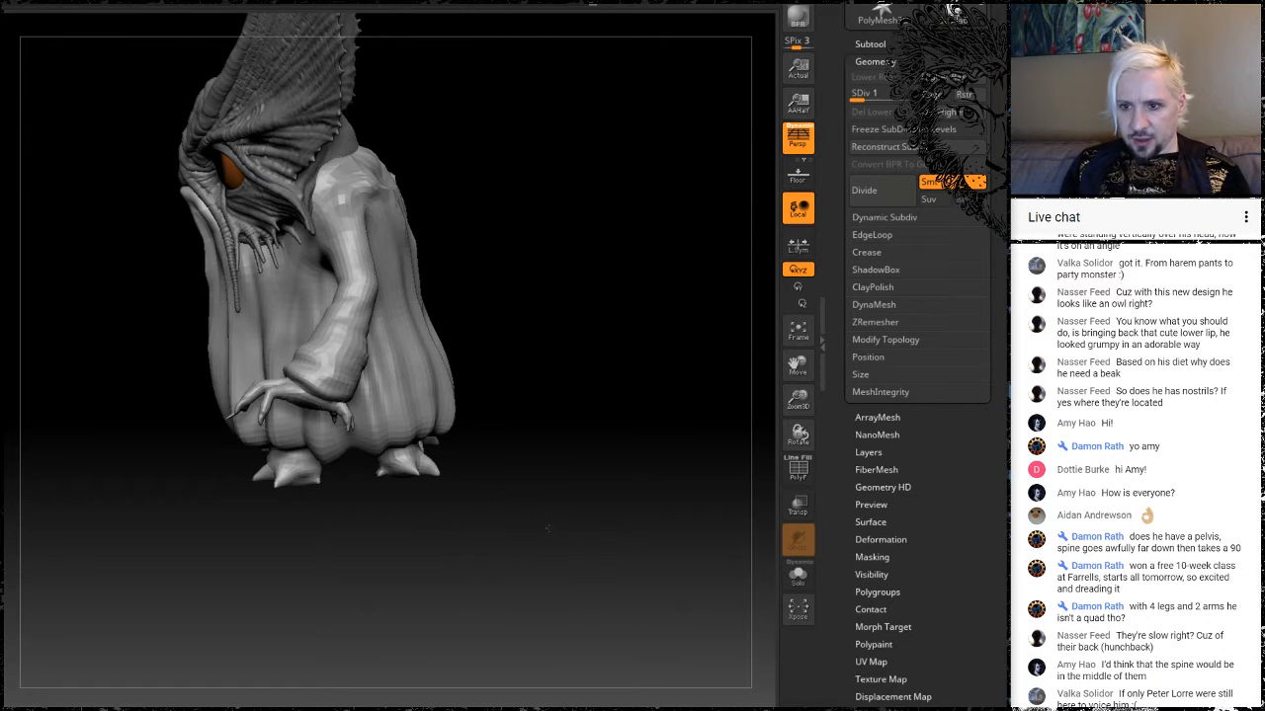
{"action": "left_click_drag", "start_coordinate": [548, 530], "coordinate": [525, 429]}
{"action": "left_click_drag", "start_coordinate": [547, 378], "coordinate": [575, 295], "text": "alt"}
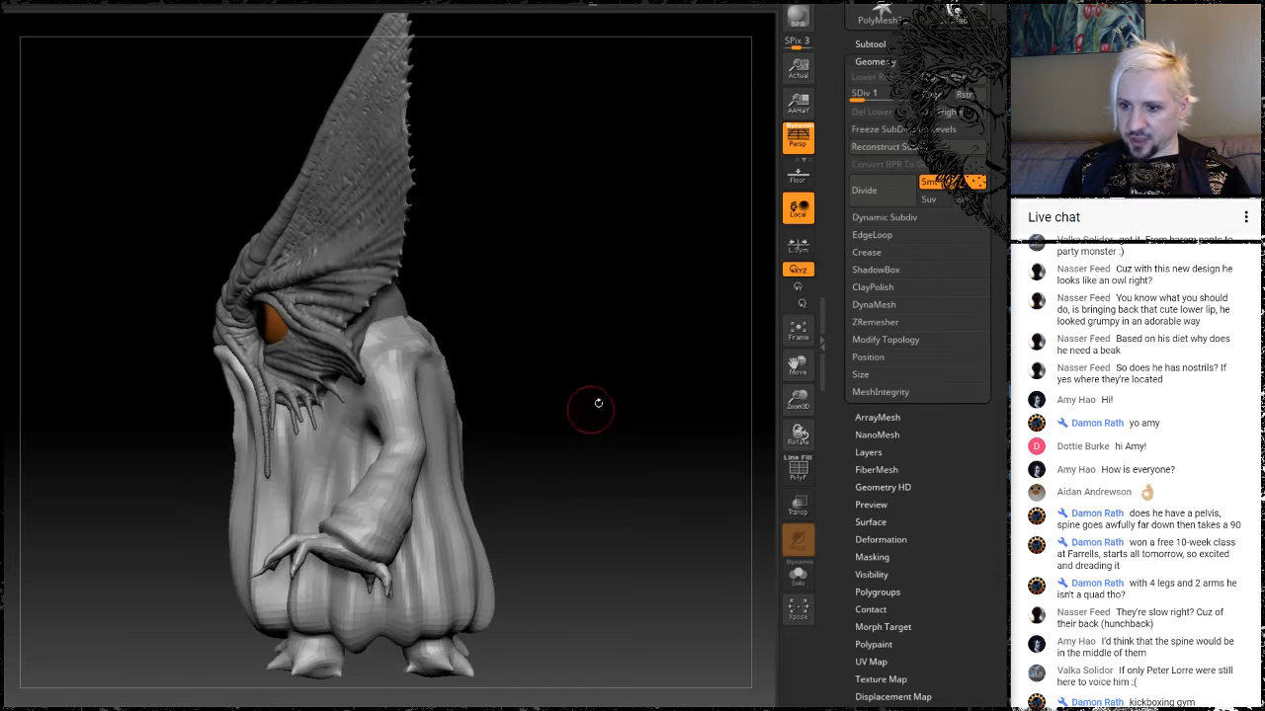
{"action": "left_click_drag", "start_coordinate": [596, 404], "coordinate": [646, 317]}
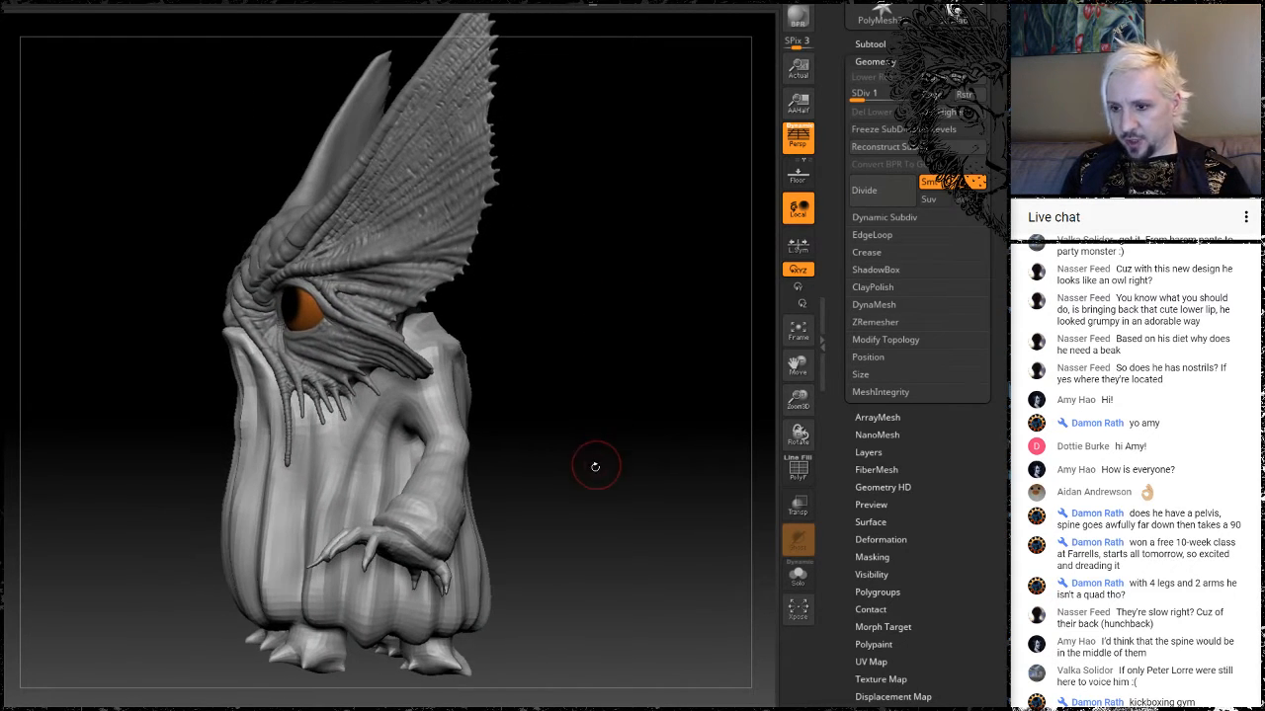
{"action": "left_click_drag", "start_coordinate": [572, 528], "coordinate": [570, 505], "text": "alt"}
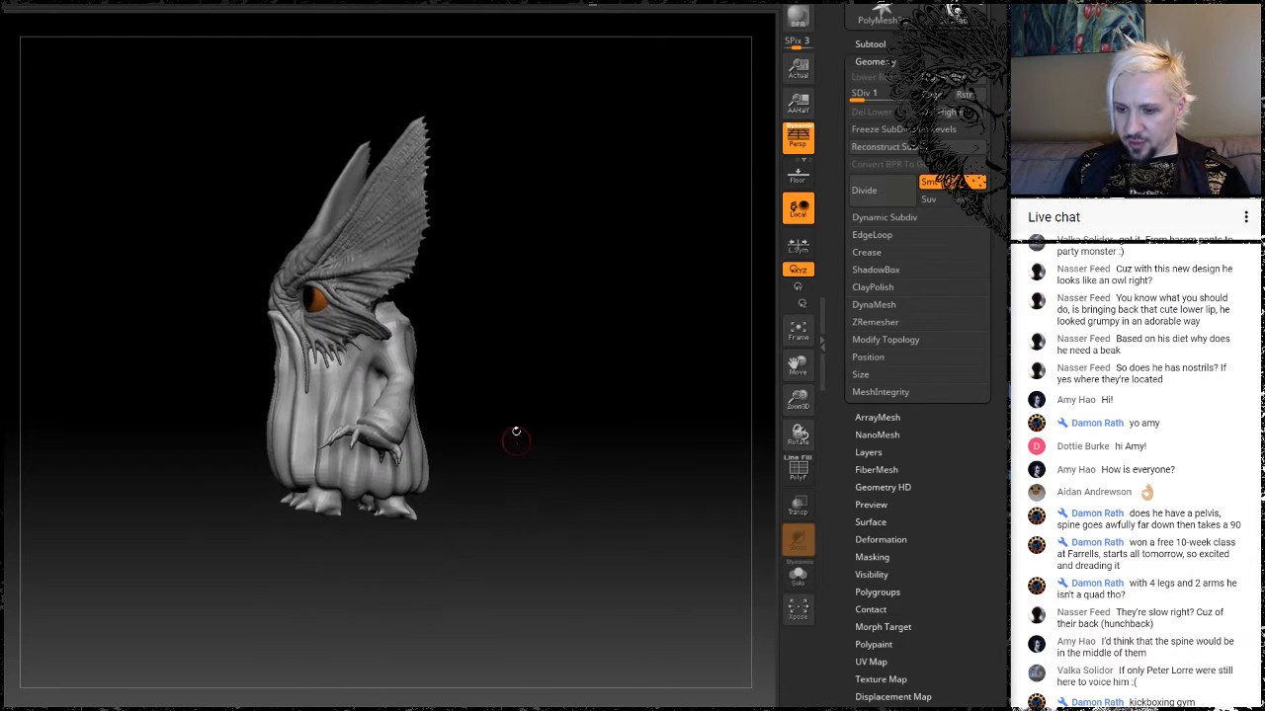
{"action": "left_click_drag", "start_coordinate": [510, 443], "coordinate": [537, 374]}
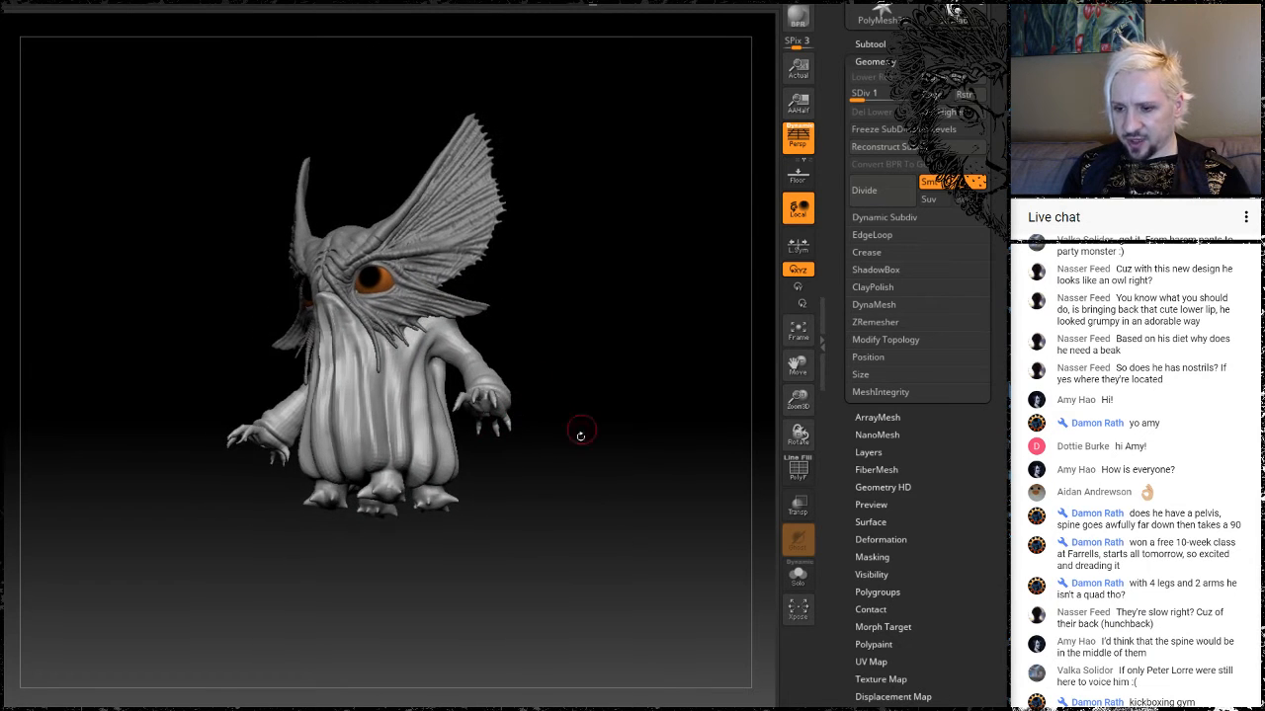
Examine the creature's full figure and leg placement from the front, back, profile and low angles.
{"action": "left_click_drag", "start_coordinate": [550, 472], "coordinate": [558, 389]}
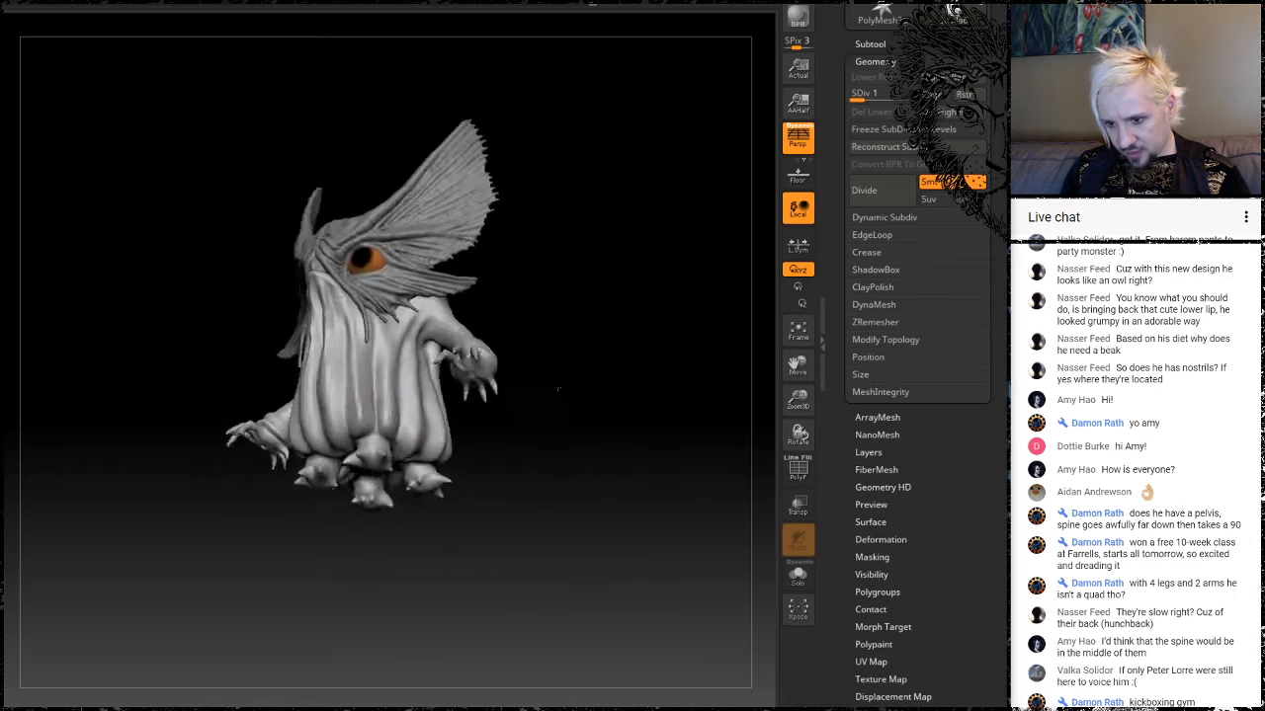
{"action": "mouse_move", "coordinate": [555, 475]}
{"action": "left_mouse_down"}
{"action": "mouse_move", "coordinate": [541, 555]}
{"action": "mouse_move", "coordinate": [505, 573]}
{"action": "mouse_move", "coordinate": [506, 601]}
{"action": "mouse_move", "coordinate": [590, 539]}
{"action": "mouse_move", "coordinate": [581, 599]}
{"action": "mouse_move", "coordinate": [571, 481]}
{"action": "left_mouse_up"}
{"action": "left_click_drag", "start_coordinate": [506, 555], "coordinate": [590, 451]}
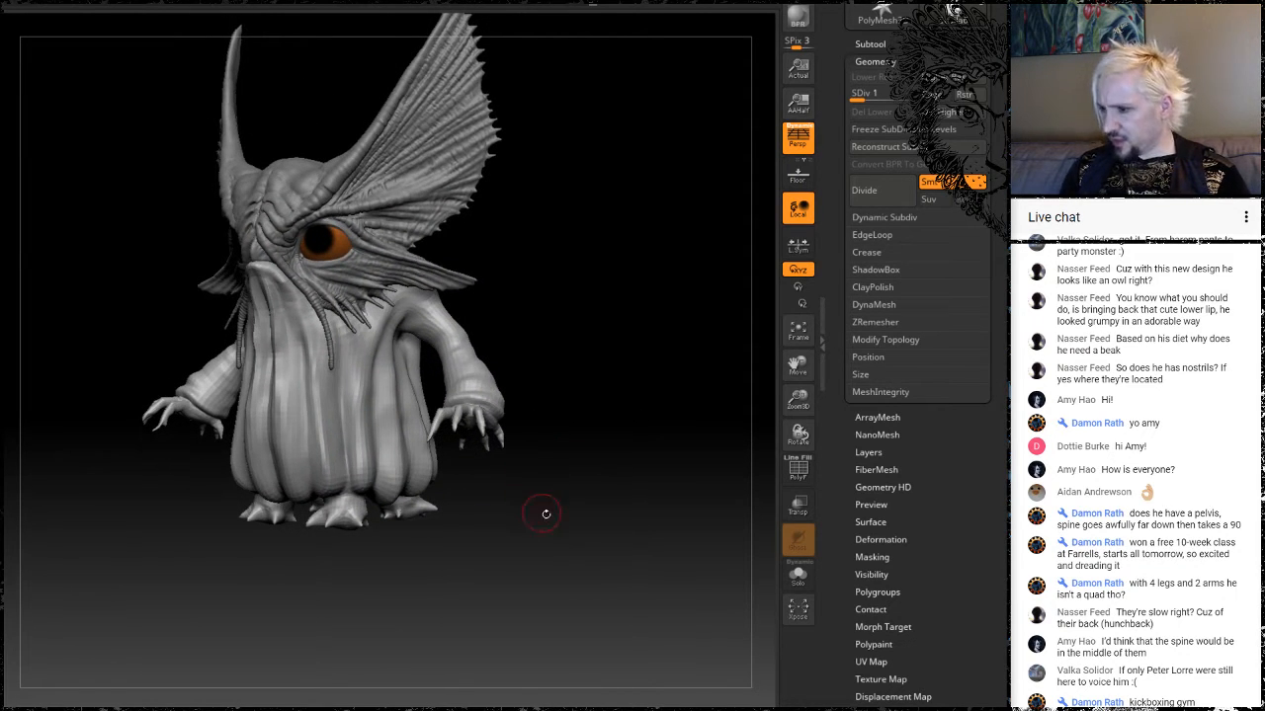
{"action": "left_click_drag", "start_coordinate": [541, 532], "coordinate": [478, 591]}
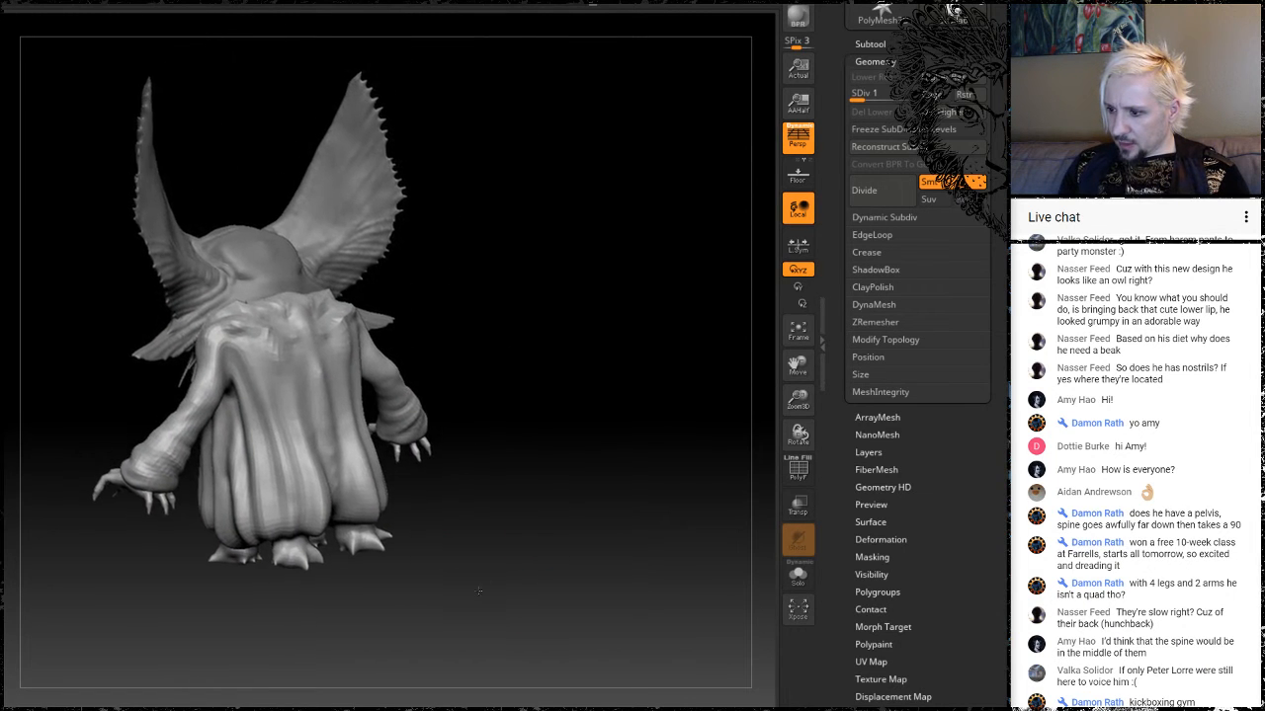
{"action": "left_click_drag", "start_coordinate": [527, 521], "coordinate": [563, 494]}
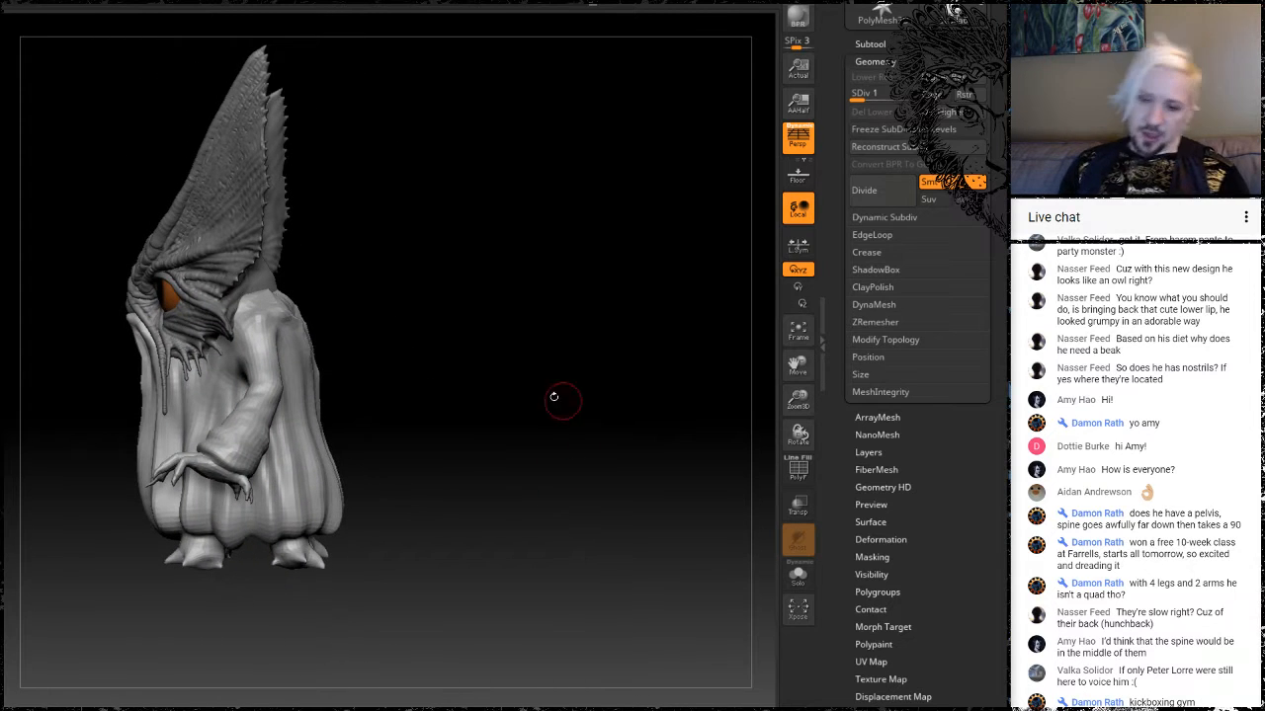
{"action": "left_click_drag", "start_coordinate": [431, 464], "coordinate": [428, 480]}
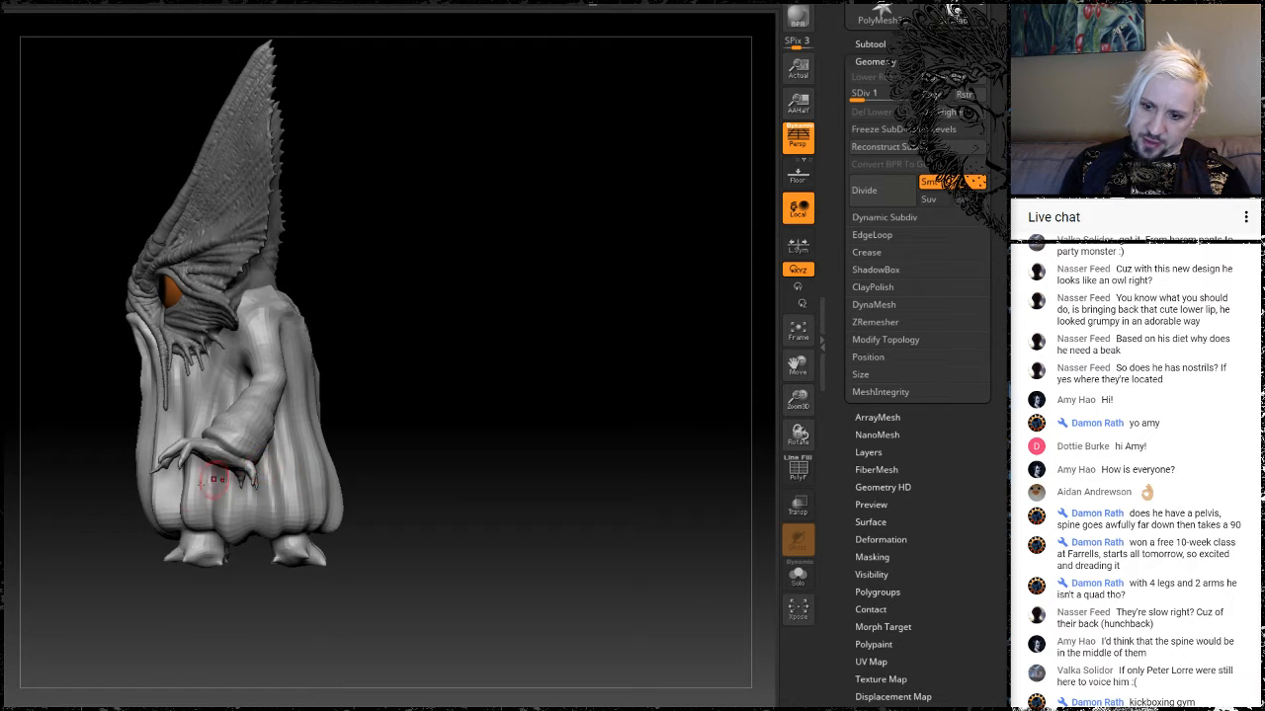
{"action": "left_click_drag", "start_coordinate": [477, 482], "coordinate": [604, 530]}
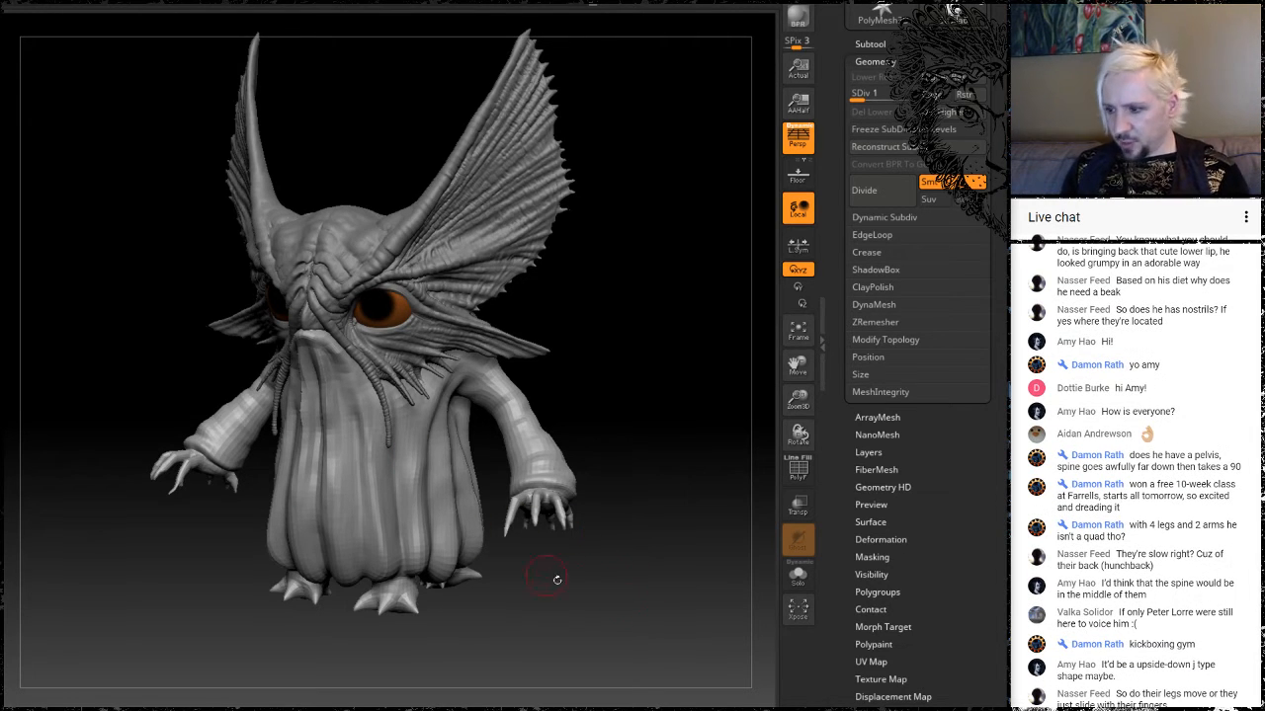
{"action": "mouse_move", "coordinate": [608, 614]}
{"action": "left_mouse_down"}
{"action": "mouse_move", "coordinate": [581, 613]}
{"action": "mouse_move", "coordinate": [588, 563]}
{"action": "left_mouse_up"}
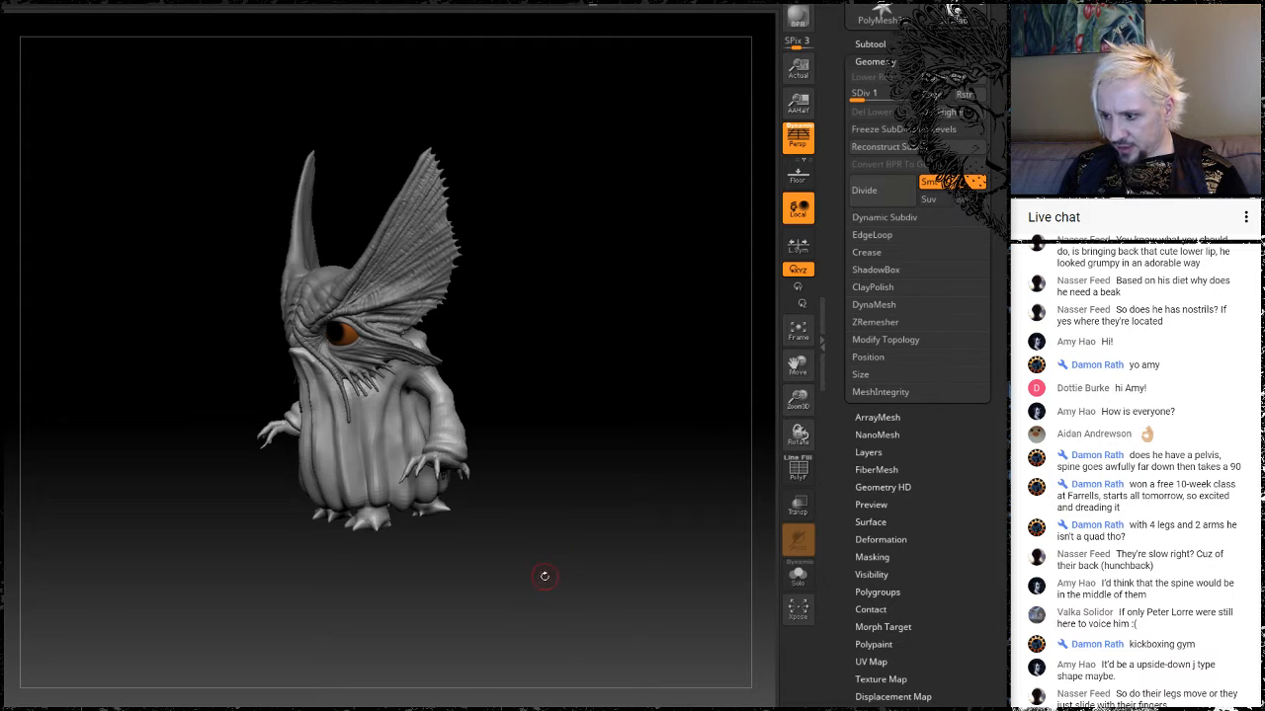
{"action": "mouse_move", "coordinate": [544, 575]}
{"action": "left_mouse_down"}
{"action": "mouse_move", "coordinate": [582, 534]}
{"action": "mouse_move", "coordinate": [528, 507]}
{"action": "left_mouse_up"}
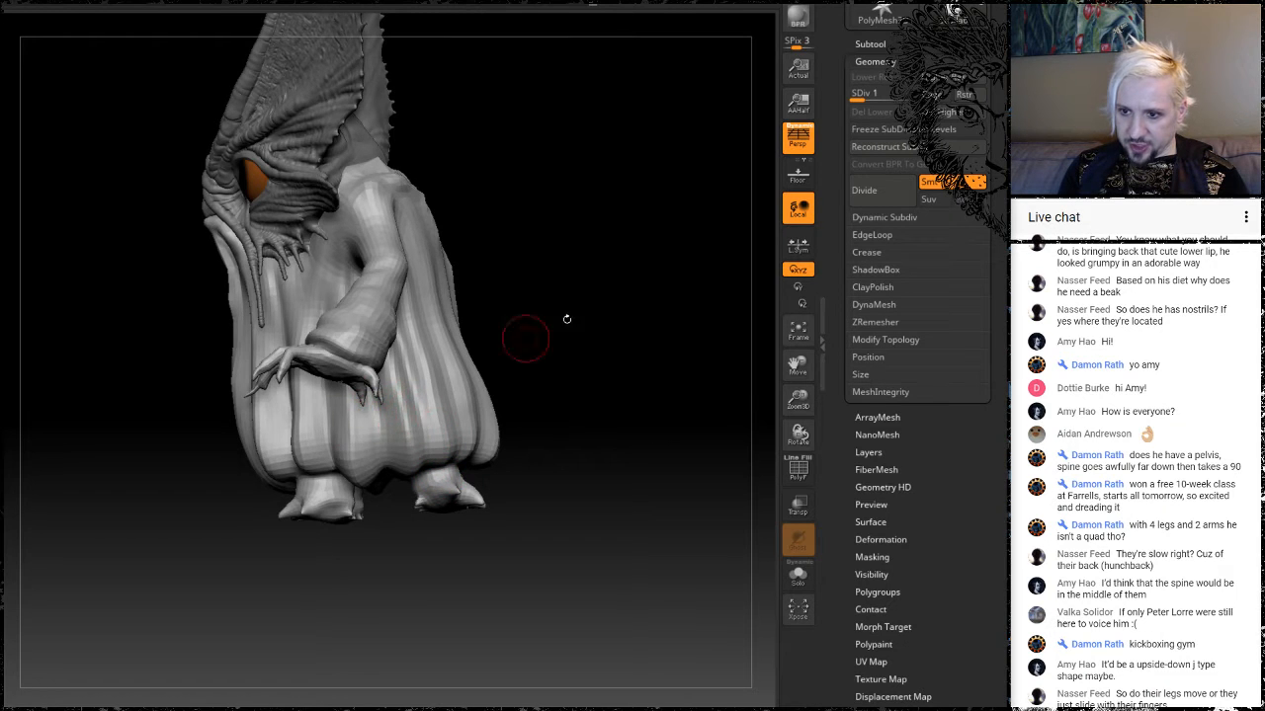
Shape the hem between the legs from behind and below, and smooth the folds down the middle of the belly.
{"action": "left_click_drag", "start_coordinate": [524, 338], "coordinate": [484, 402]}
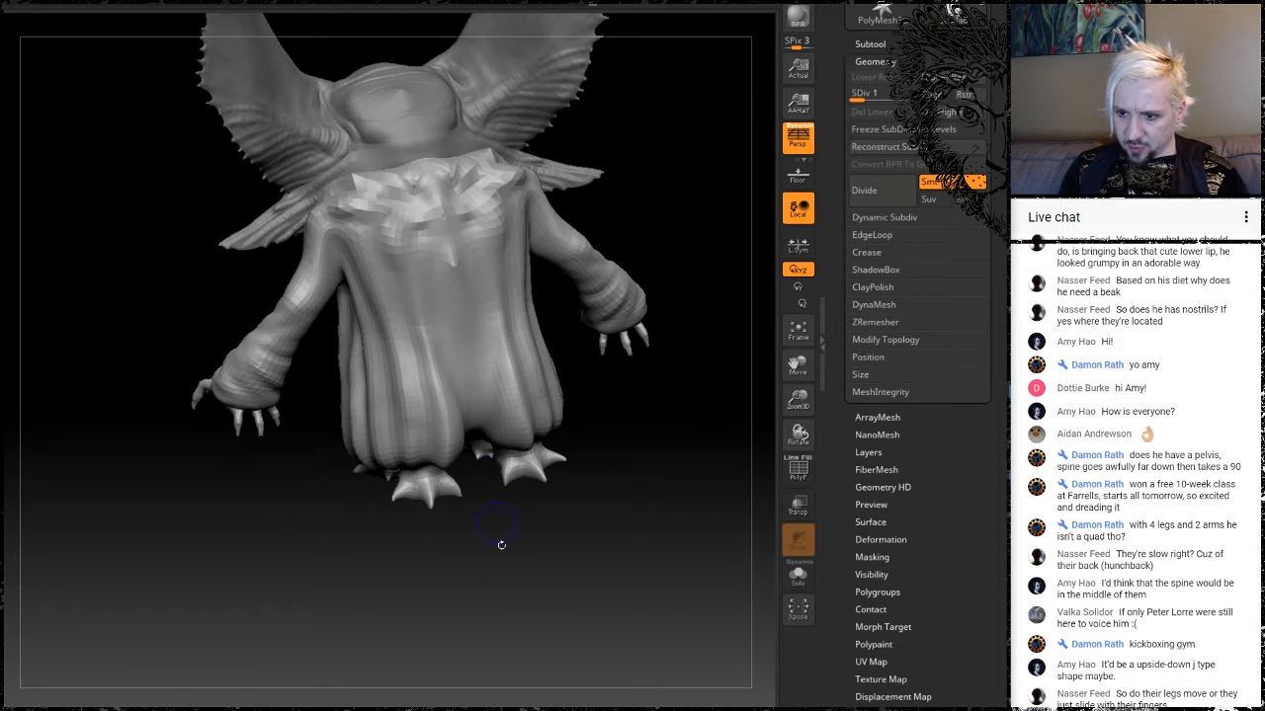
{"action": "left_click_drag", "start_coordinate": [501, 544], "coordinate": [459, 378]}
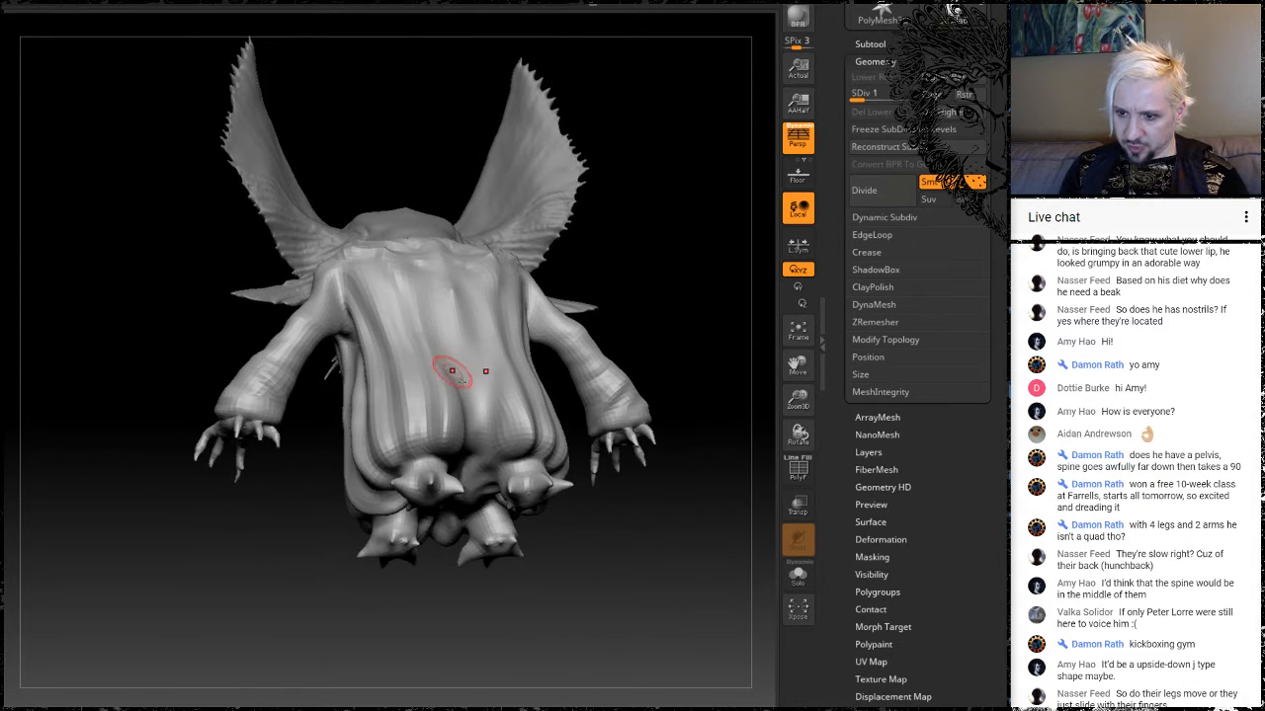
{"action": "left_click_drag", "start_coordinate": [621, 229], "coordinate": [728, 272]}
{"action": "left_click_drag", "start_coordinate": [661, 638], "coordinate": [660, 551]}
{"action": "mouse_move", "coordinate": [480, 314]}
{"action": "left_mouse_down", "text": "shift"}
{"action": "mouse_move", "coordinate": [483, 302]}
{"action": "mouse_move", "coordinate": [484, 371]}
{"action": "mouse_move", "coordinate": [462, 336]}
{"action": "mouse_move", "coordinate": [453, 227]}
{"action": "left_mouse_up", "text": "shift"}
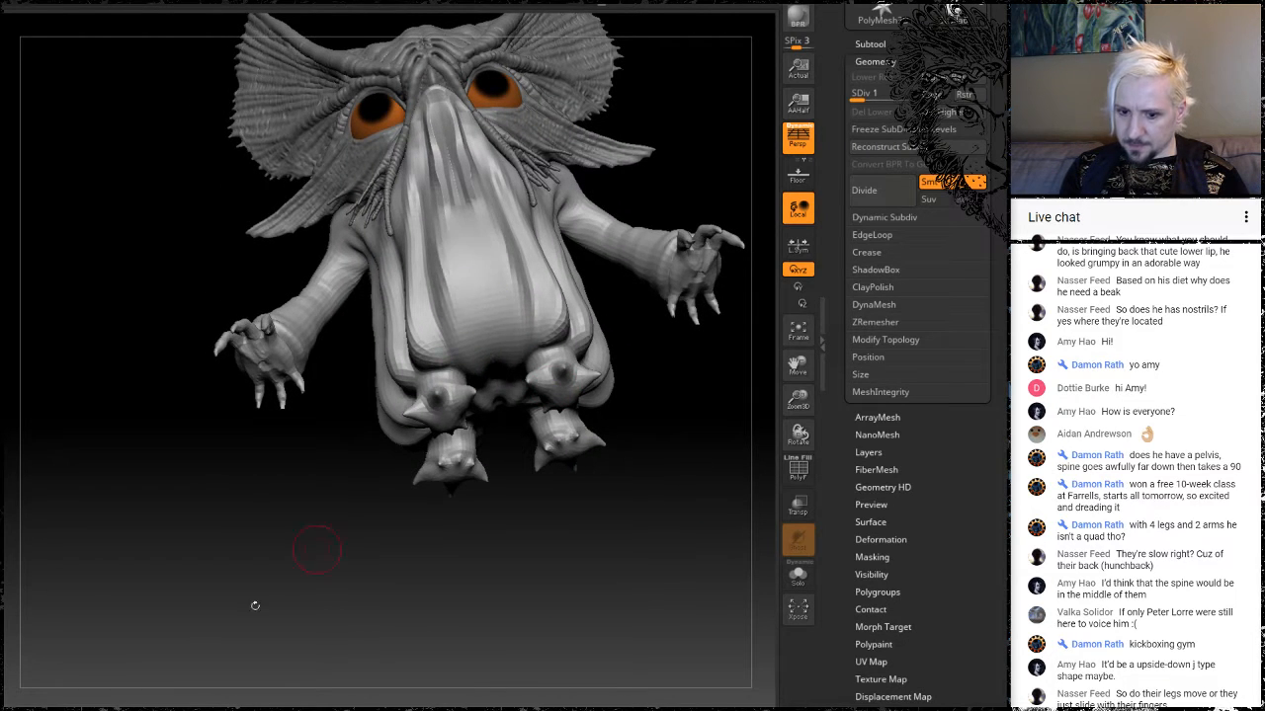
{"action": "mouse_move", "coordinate": [478, 284]}
{"action": "left_mouse_down", "text": "shift"}
{"action": "mouse_move", "coordinate": [461, 216]}
{"action": "mouse_move", "coordinate": [487, 287]}
{"action": "left_mouse_up", "text": "shift"}
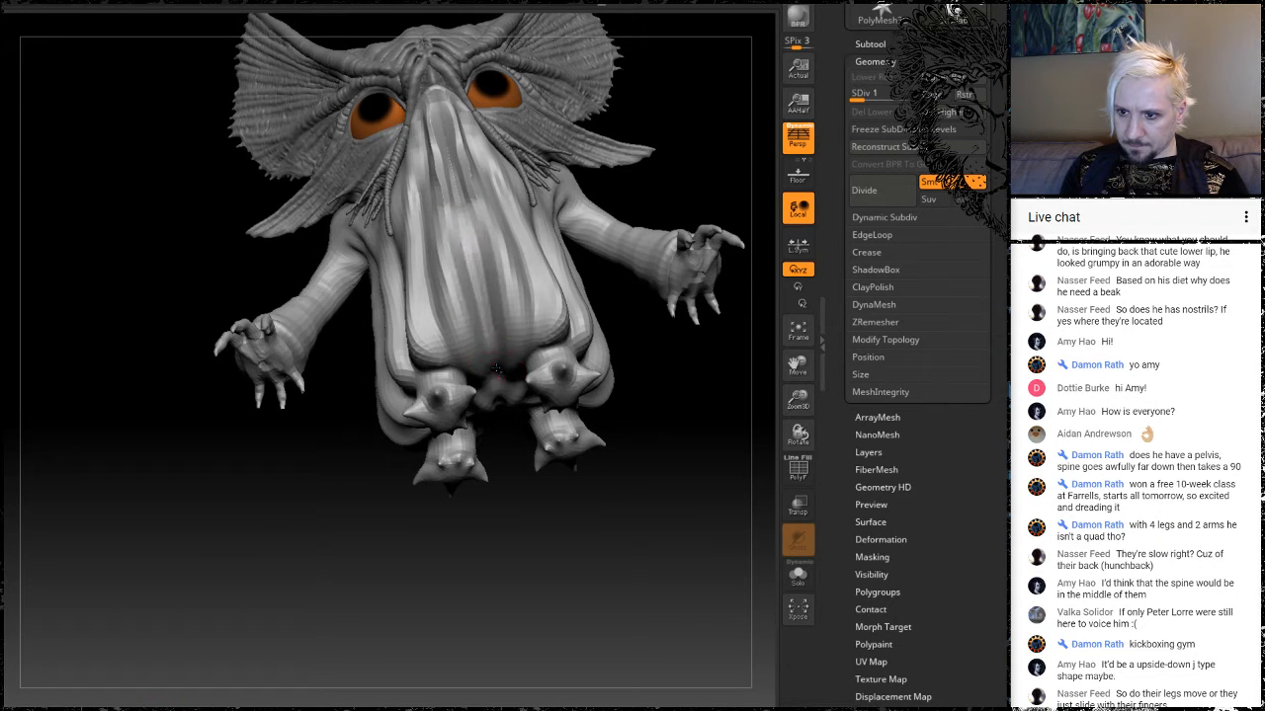
Form an arched opening between the front legs and a central groove down the lower back above the rear legs.
{"action": "mouse_move", "coordinate": [690, 141]}
{"action": "left_mouse_down"}
{"action": "mouse_move", "coordinate": [670, 465]}
{"action": "mouse_move", "coordinate": [651, 393]}
{"action": "mouse_move", "coordinate": [470, 353]}
{"action": "left_mouse_up"}
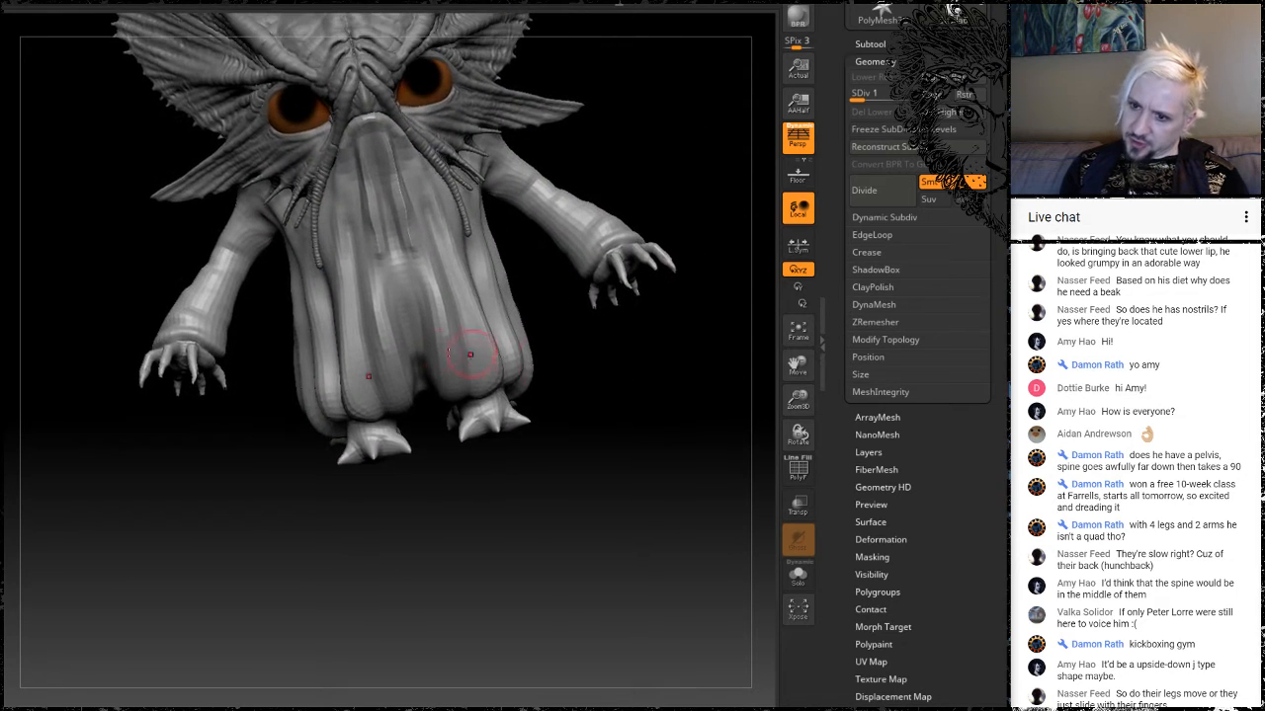
{"action": "left_click_drag", "start_coordinate": [640, 467], "coordinate": [617, 443]}
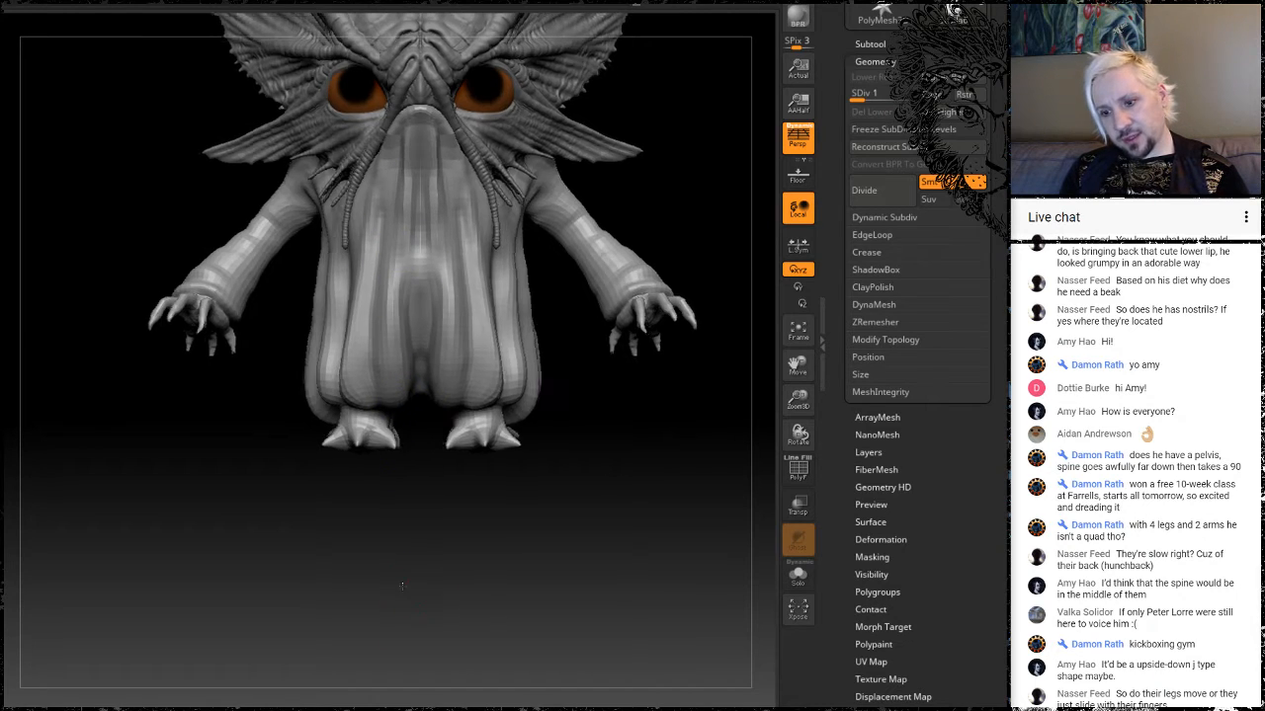
{"action": "mouse_move", "coordinate": [524, 521]}
{"action": "left_mouse_down", "text": "alt"}
{"action": "mouse_move", "coordinate": [376, 553]}
{"action": "mouse_move", "coordinate": [326, 549]}
{"action": "mouse_move", "coordinate": [425, 539]}
{"action": "mouse_move", "coordinate": [369, 534]}
{"action": "mouse_move", "coordinate": [390, 538]}
{"action": "mouse_move", "coordinate": [346, 546]}
{"action": "mouse_move", "coordinate": [375, 553]}
{"action": "left_mouse_up", "text": "alt"}
{"action": "left_click_drag", "start_coordinate": [417, 587], "coordinate": [452, 468]}
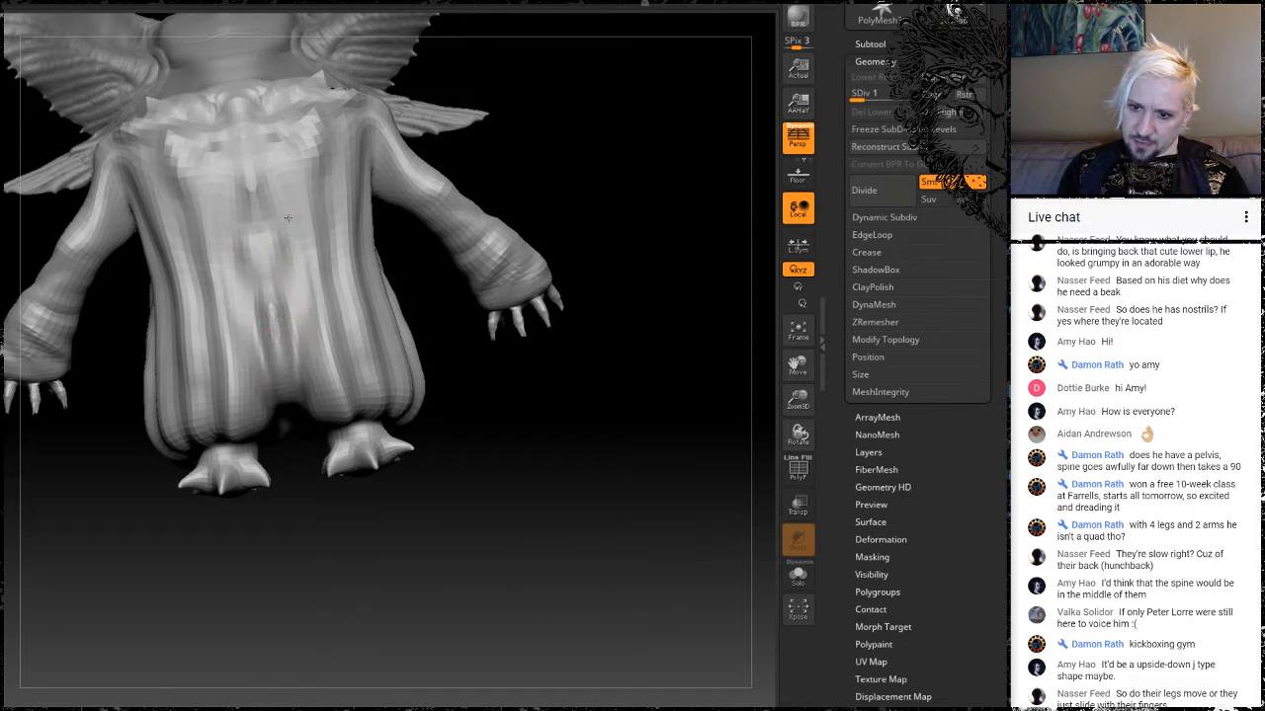
Sculpt and soften the vertical folds on the belly and flanks so they flow down to the legs.
{"action": "left_click_drag", "start_coordinate": [533, 494], "coordinate": [365, 502]}
{"action": "left_click_drag", "start_coordinate": [372, 427], "coordinate": [331, 442]}
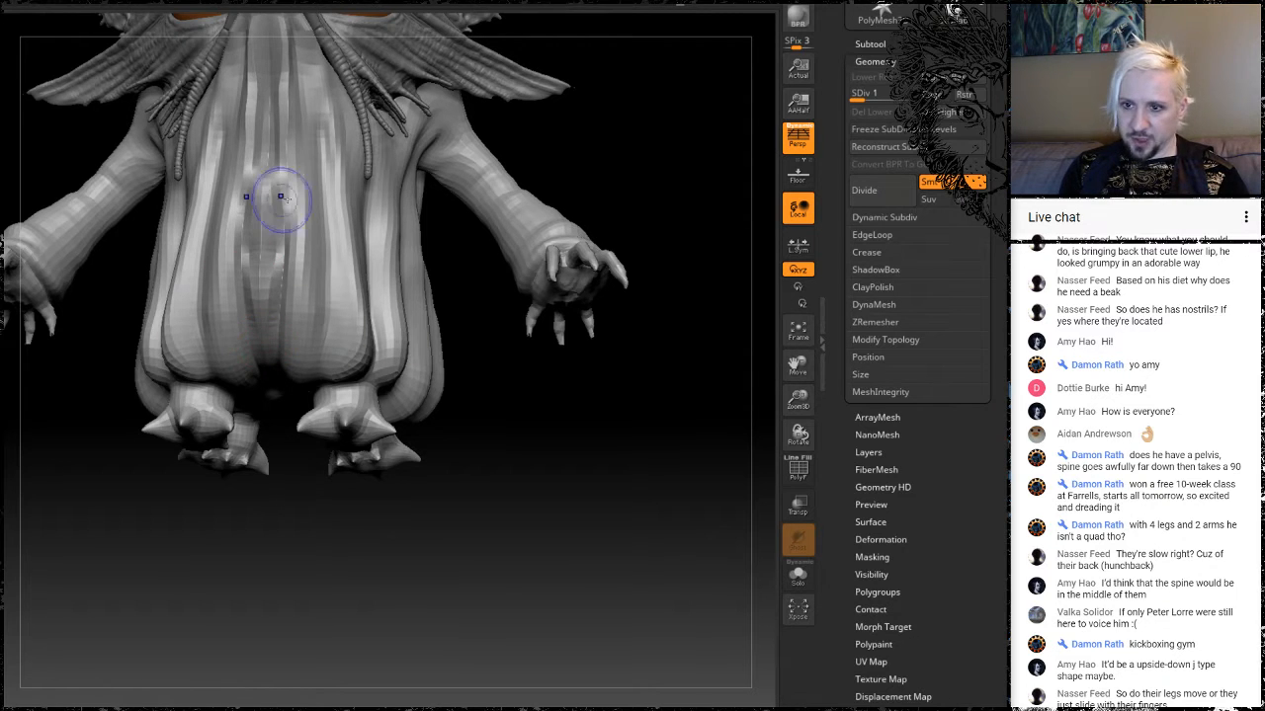
{"action": "left_click_drag", "start_coordinate": [322, 573], "coordinate": [411, 610]}
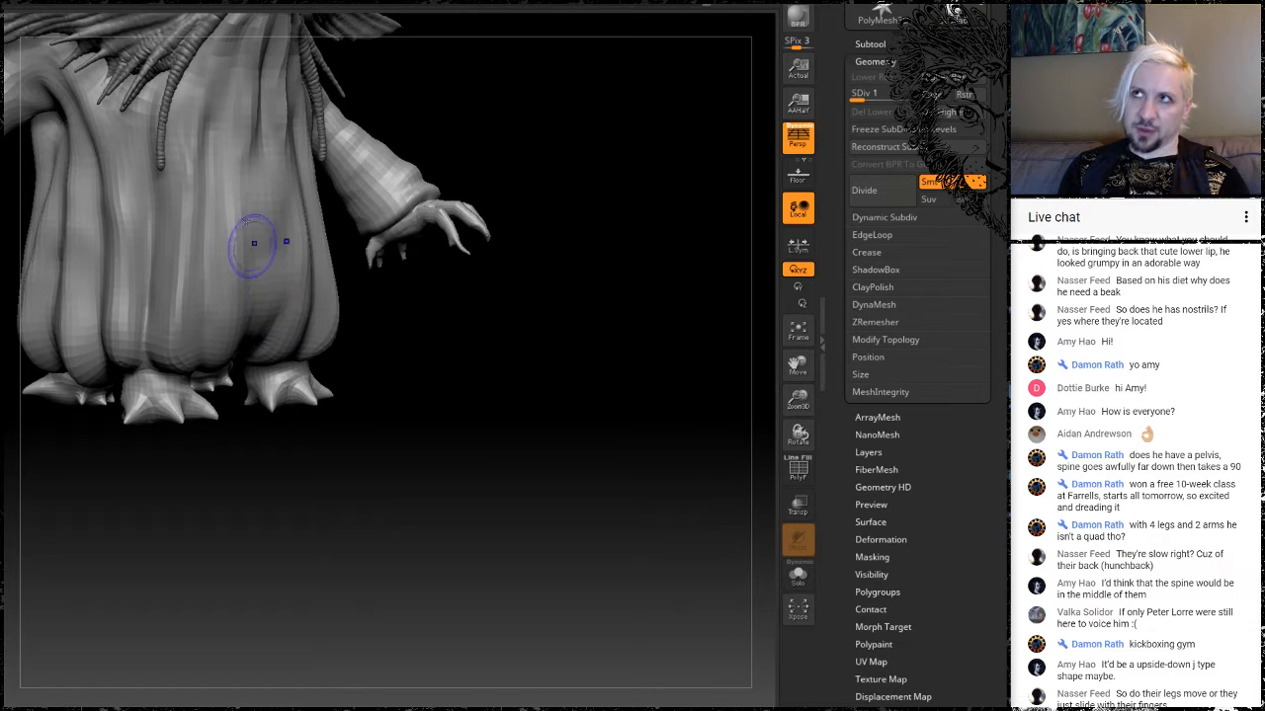
{"action": "left_click_drag", "start_coordinate": [428, 517], "coordinate": [401, 381]}
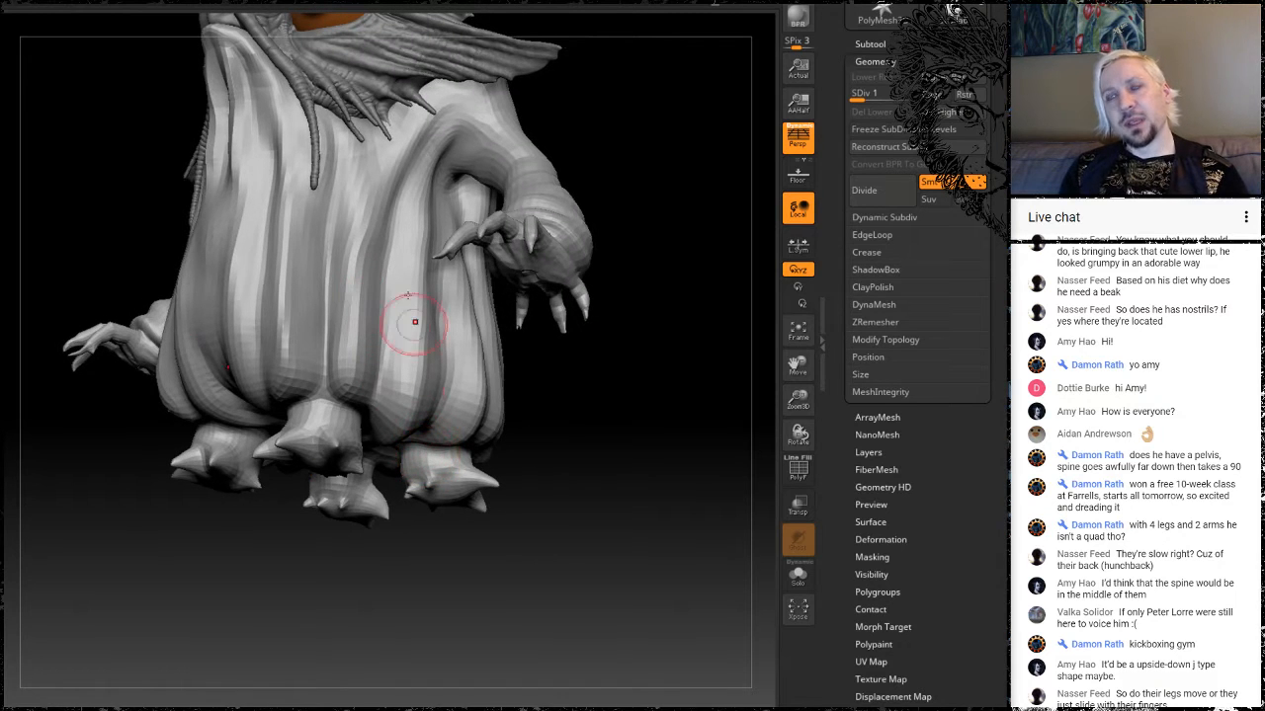
{"action": "mouse_move", "coordinate": [450, 616]}
{"action": "left_mouse_down", "text": "alt"}
{"action": "mouse_move", "coordinate": [427, 558]}
{"action": "mouse_move", "coordinate": [378, 508]}
{"action": "mouse_move", "coordinate": [385, 546]}
{"action": "mouse_move", "coordinate": [408, 502]}
{"action": "mouse_move", "coordinate": [380, 500]}
{"action": "mouse_move", "coordinate": [475, 497]}
{"action": "left_mouse_up", "text": "alt"}
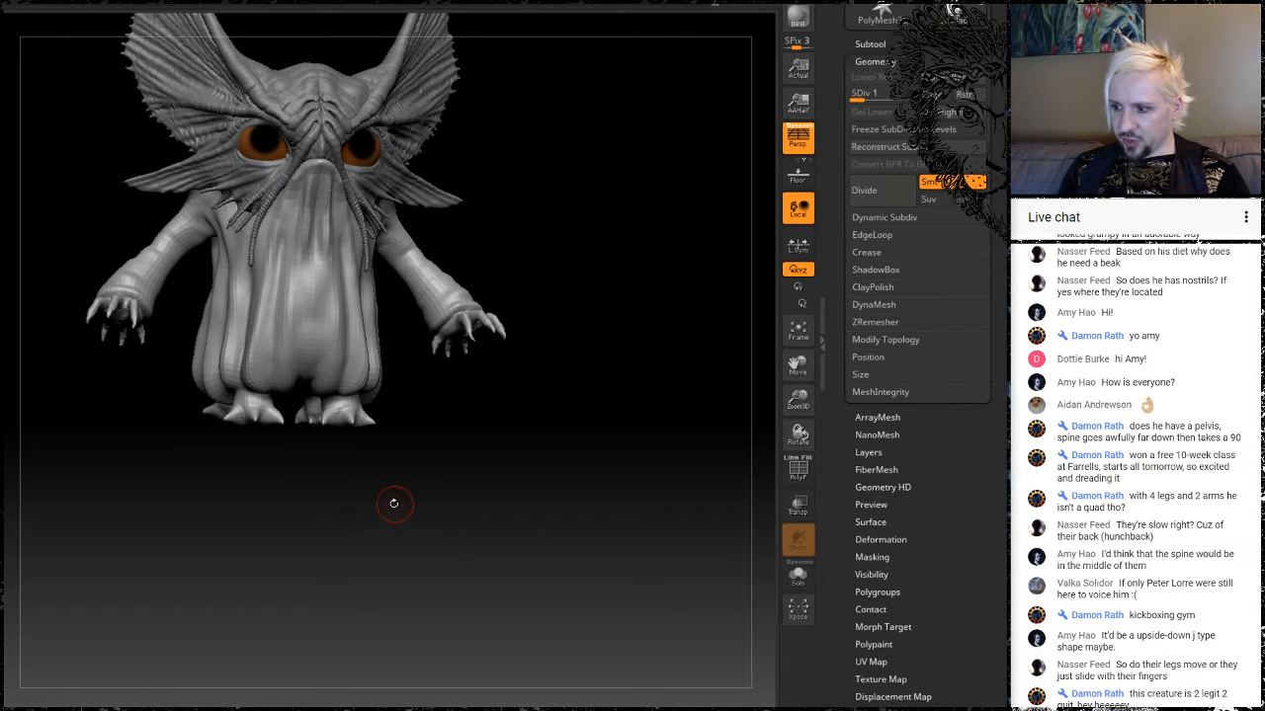
Mask the creature's body so that only both arms stay editable in the front view.
{"action": "mouse_move", "coordinate": [337, 508]}
{"action": "left_mouse_down"}
{"action": "mouse_move", "coordinate": [288, 509]}
{"action": "mouse_move", "coordinate": [369, 510]}
{"action": "mouse_move", "coordinate": [340, 515]}
{"action": "left_mouse_up"}
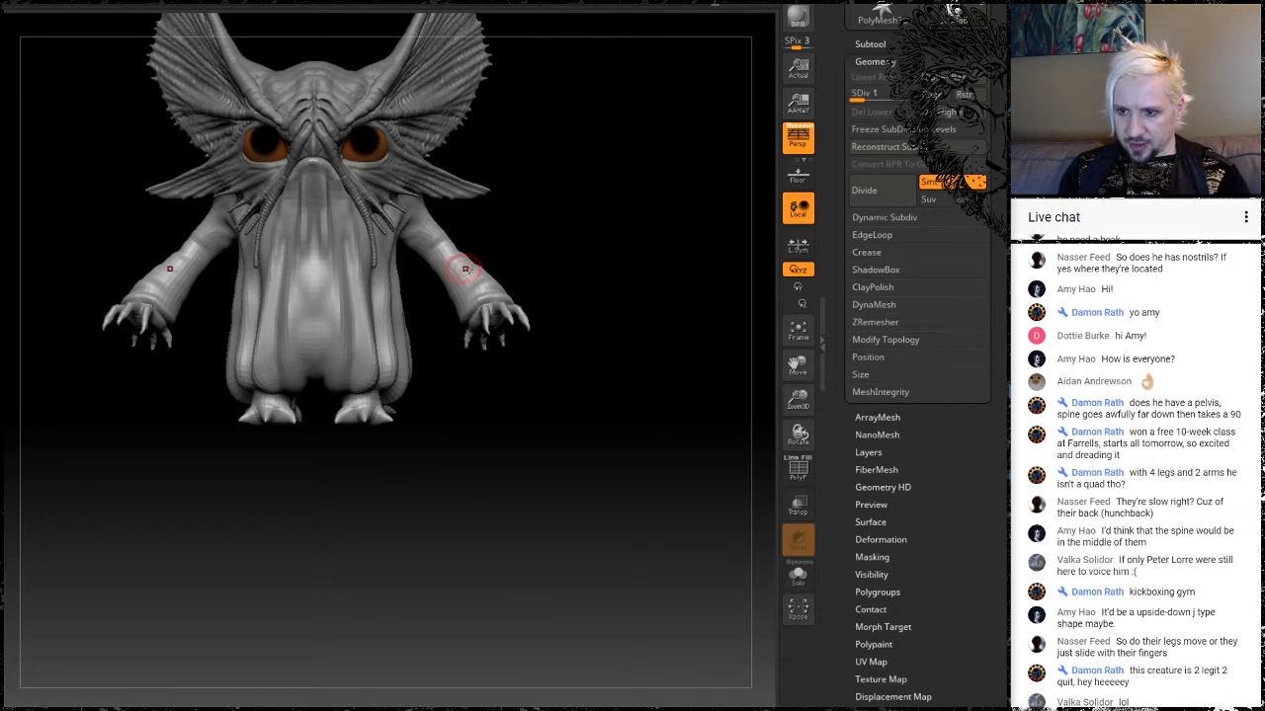
{"action": "left_click_drag", "start_coordinate": [548, 453], "coordinate": [377, 217]}
{"action": "left_click_drag", "start_coordinate": [603, 212], "coordinate": [678, 202]}
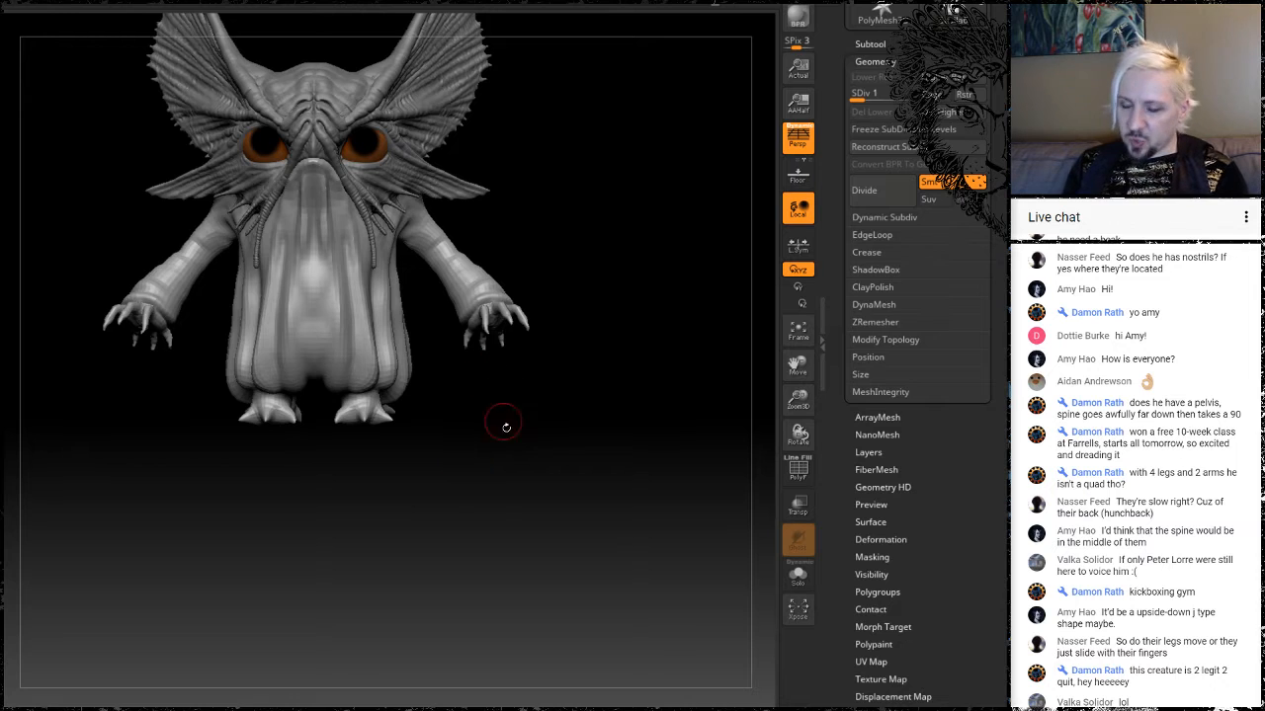
{"action": "mouse_move", "coordinate": [566, 438]}
{"action": "left_mouse_down"}
{"action": "mouse_move", "coordinate": [537, 441]}
{"action": "mouse_move", "coordinate": [566, 440]}
{"action": "left_mouse_up"}
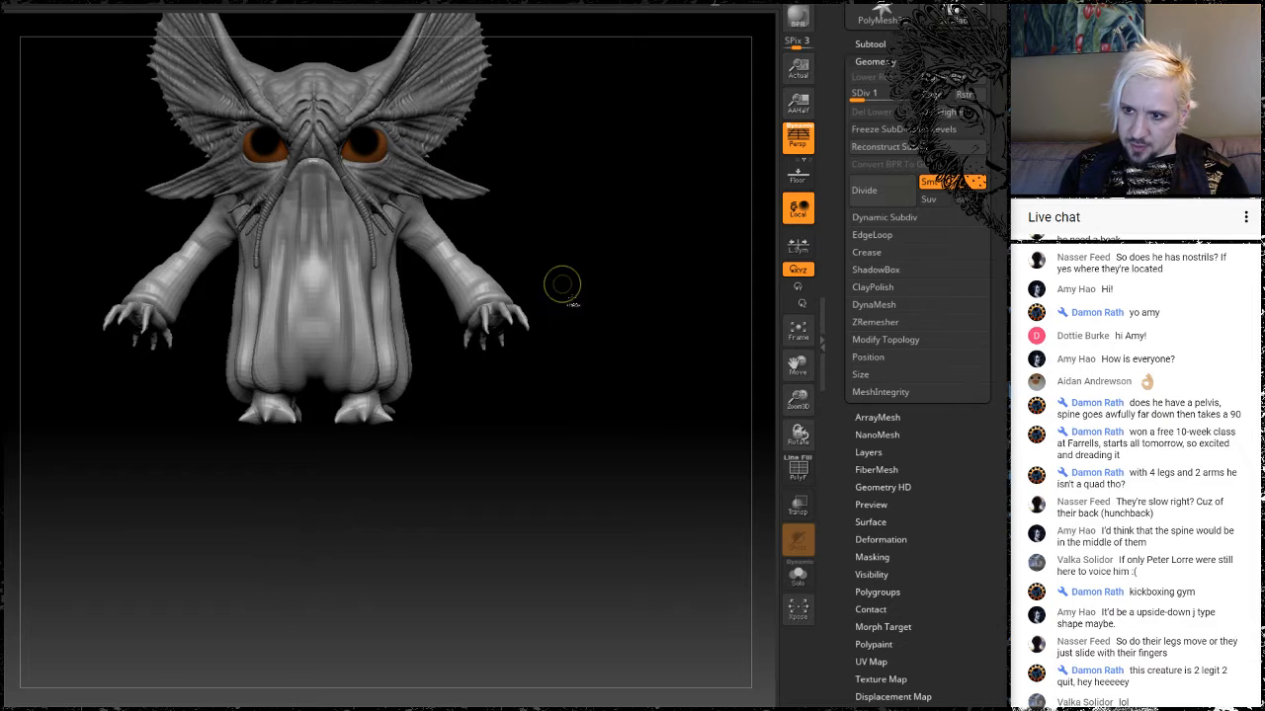
{"action": "left_click_drag", "start_coordinate": [398, 249], "coordinate": [395, 145], "text": "ctrl"}
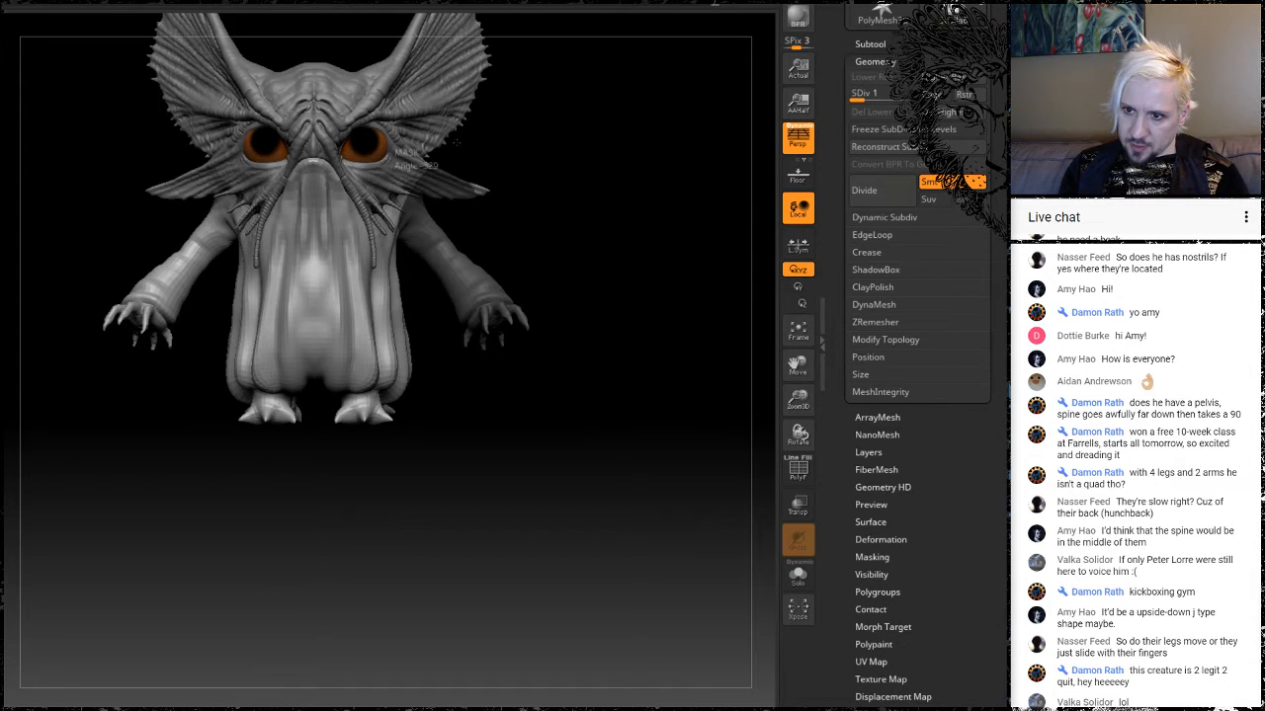
{"action": "left_click", "coordinate": [617, 265], "text": "ctrl"}
Enlarge the Move brush and pull both arms down and inward so they hang closer to the body.
{"action": "key", "text": "space"}
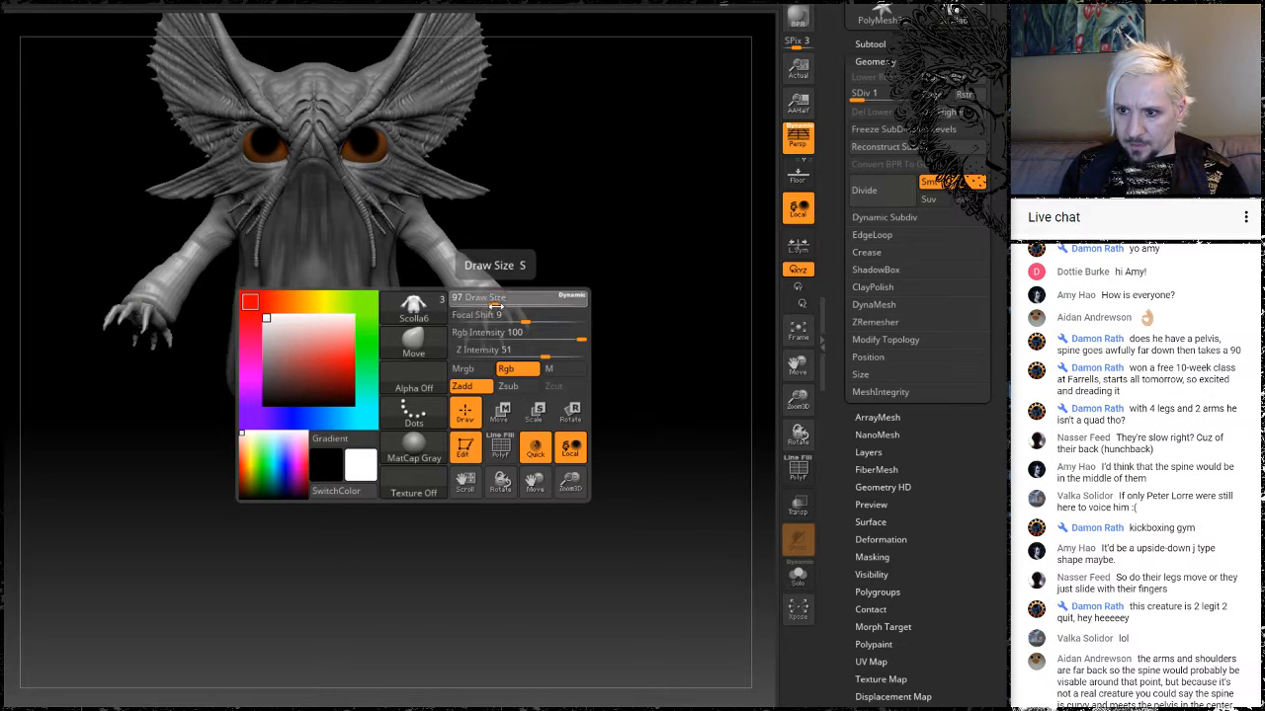
{"action": "left_click_drag", "start_coordinate": [552, 299], "coordinate": [575, 301]}
{"action": "mouse_move", "coordinate": [488, 296]}
{"action": "left_mouse_down"}
{"action": "mouse_move", "coordinate": [498, 357]}
{"action": "mouse_move", "coordinate": [490, 420]}
{"action": "mouse_move", "coordinate": [479, 419]}
{"action": "left_mouse_up"}
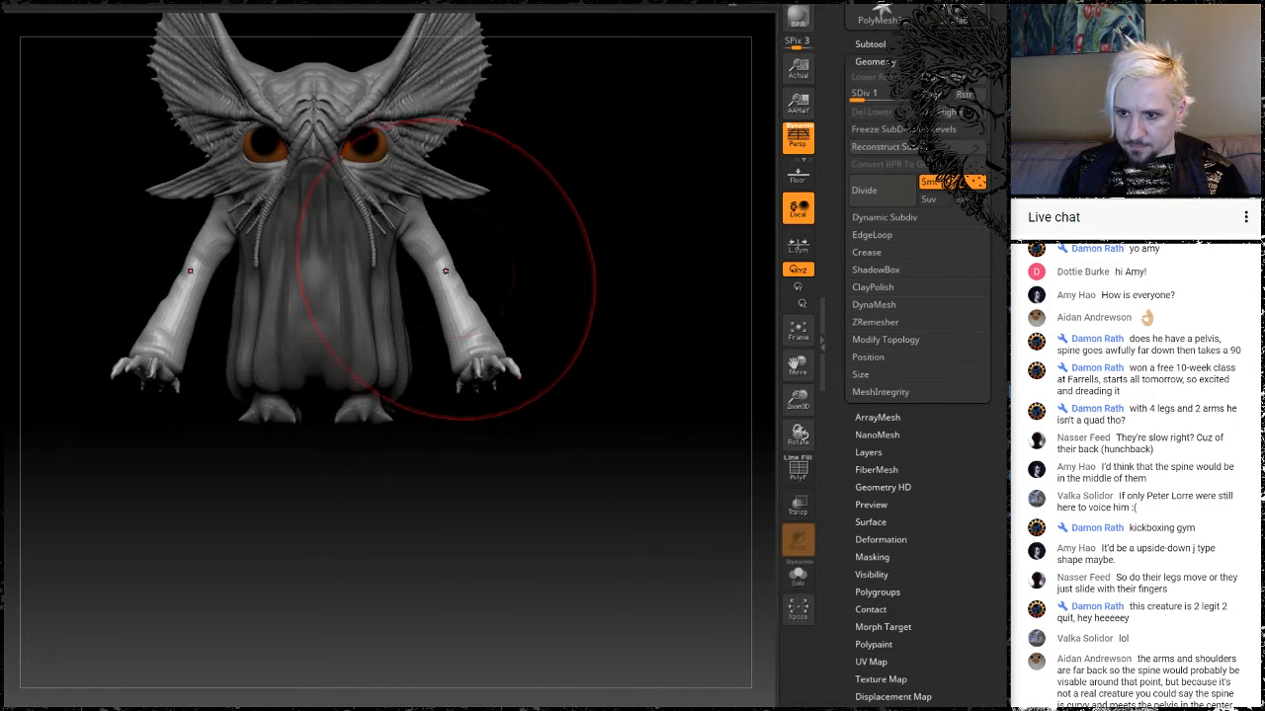
{"action": "left_click_drag", "start_coordinate": [449, 272], "coordinate": [463, 271]}
{"action": "left_click_drag", "start_coordinate": [491, 379], "coordinate": [461, 373]}
{"action": "mouse_move", "coordinate": [593, 248]}
{"action": "left_mouse_down"}
{"action": "mouse_move", "coordinate": [460, 273]}
{"action": "mouse_move", "coordinate": [596, 257]}
{"action": "mouse_move", "coordinate": [640, 298]}
{"action": "left_mouse_up"}
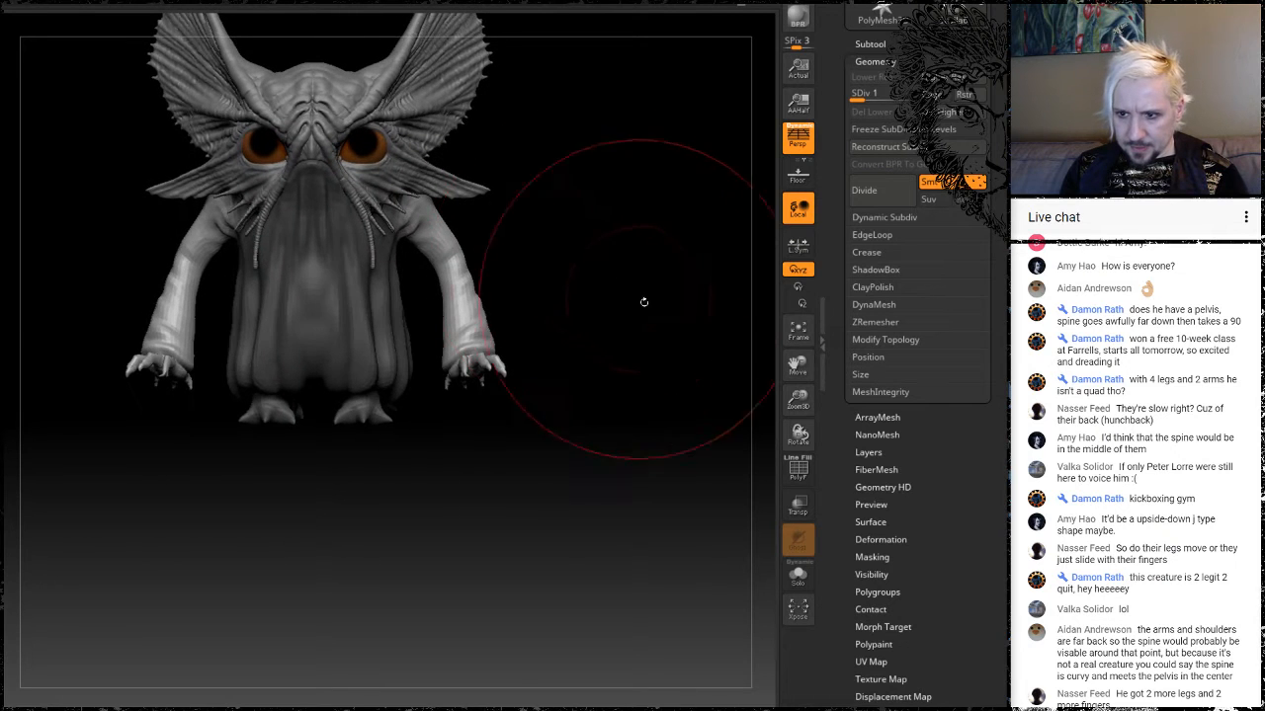
Invert the mask to protect the arms and reshape the lower body and hem around the feet with the Move brush.
{"action": "key", "text": "Down"}
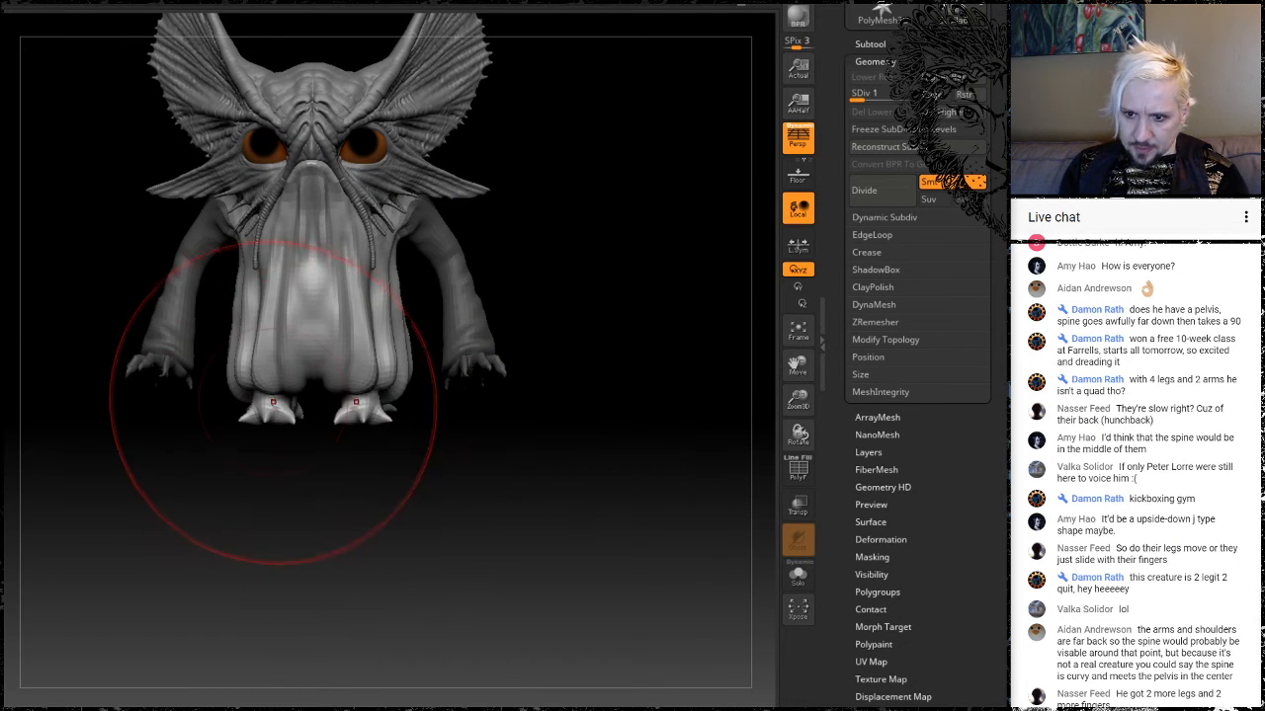
{"action": "left_click_drag", "start_coordinate": [271, 401], "coordinate": [269, 367]}
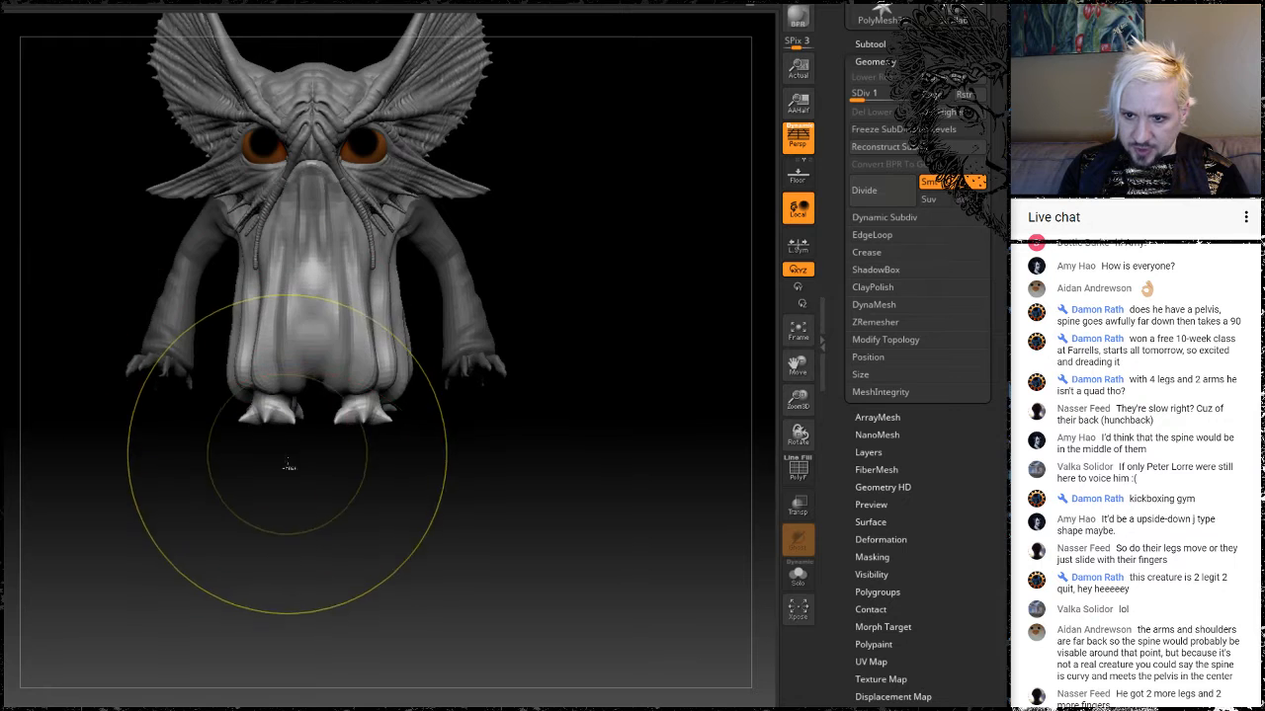
{"action": "left_click_drag", "start_coordinate": [282, 494], "coordinate": [346, 528]}
{"action": "left_click_drag", "start_coordinate": [246, 423], "coordinate": [246, 402]}
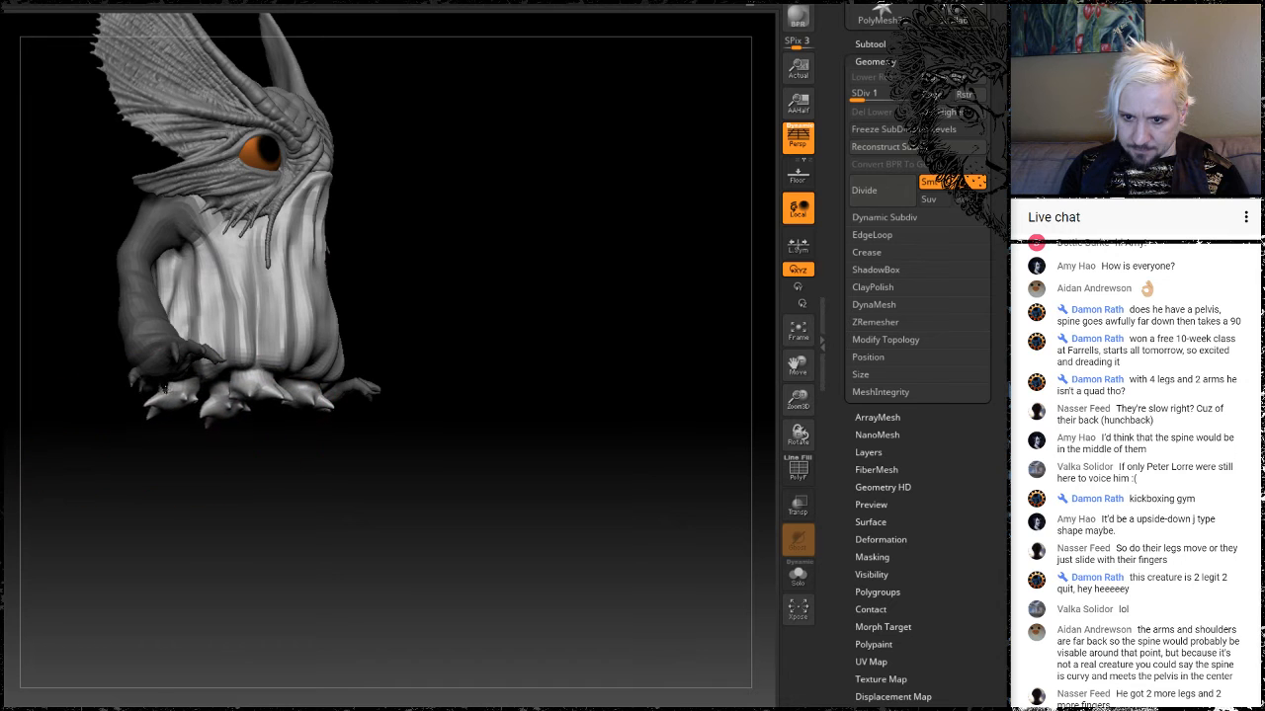
{"action": "mouse_move", "coordinate": [349, 267]}
{"action": "left_mouse_down"}
{"action": "mouse_move", "coordinate": [519, 249]}
{"action": "mouse_move", "coordinate": [572, 356]}
{"action": "left_mouse_up"}
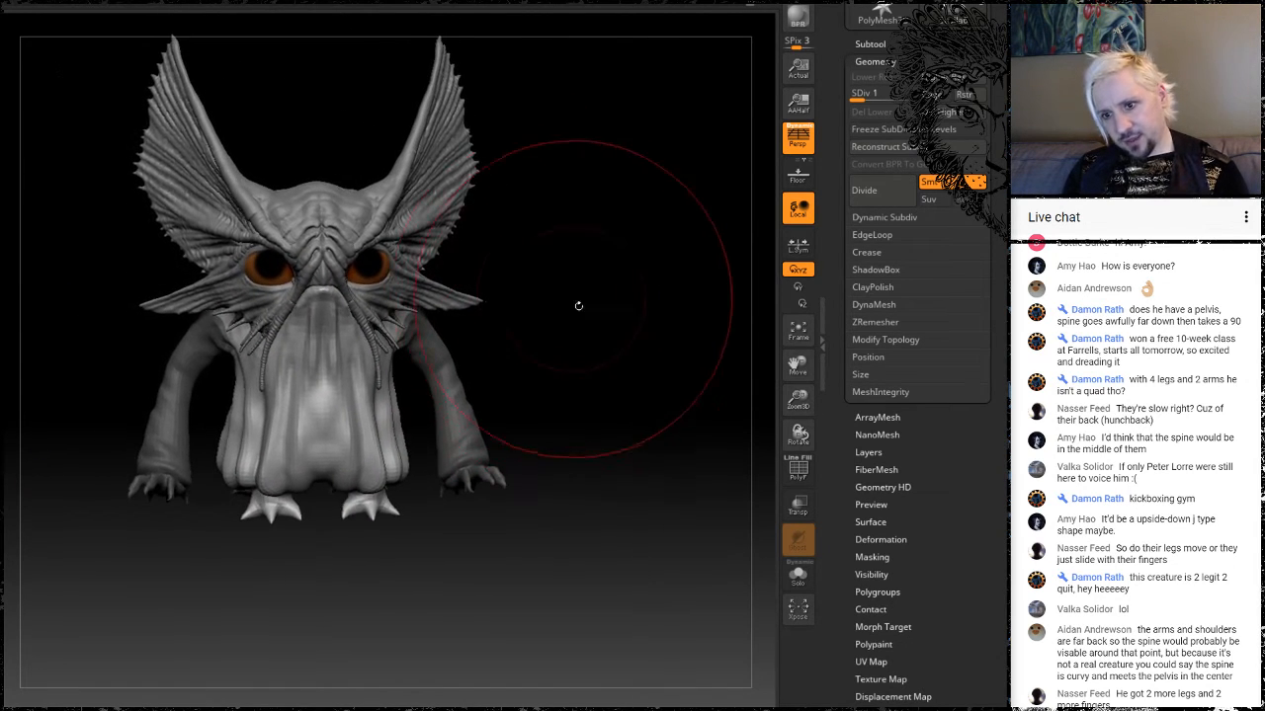
Clear the mask, reduce the brush size, and smooth the shoulders and upper arms into the upper back.
{"action": "mouse_move", "coordinate": [603, 412]}
{"action": "left_mouse_down"}
{"action": "mouse_move", "coordinate": [580, 379]}
{"action": "mouse_move", "coordinate": [602, 398]}
{"action": "mouse_move", "coordinate": [583, 387]}
{"action": "mouse_move", "coordinate": [574, 420]}
{"action": "mouse_move", "coordinate": [564, 405]}
{"action": "left_mouse_up"}
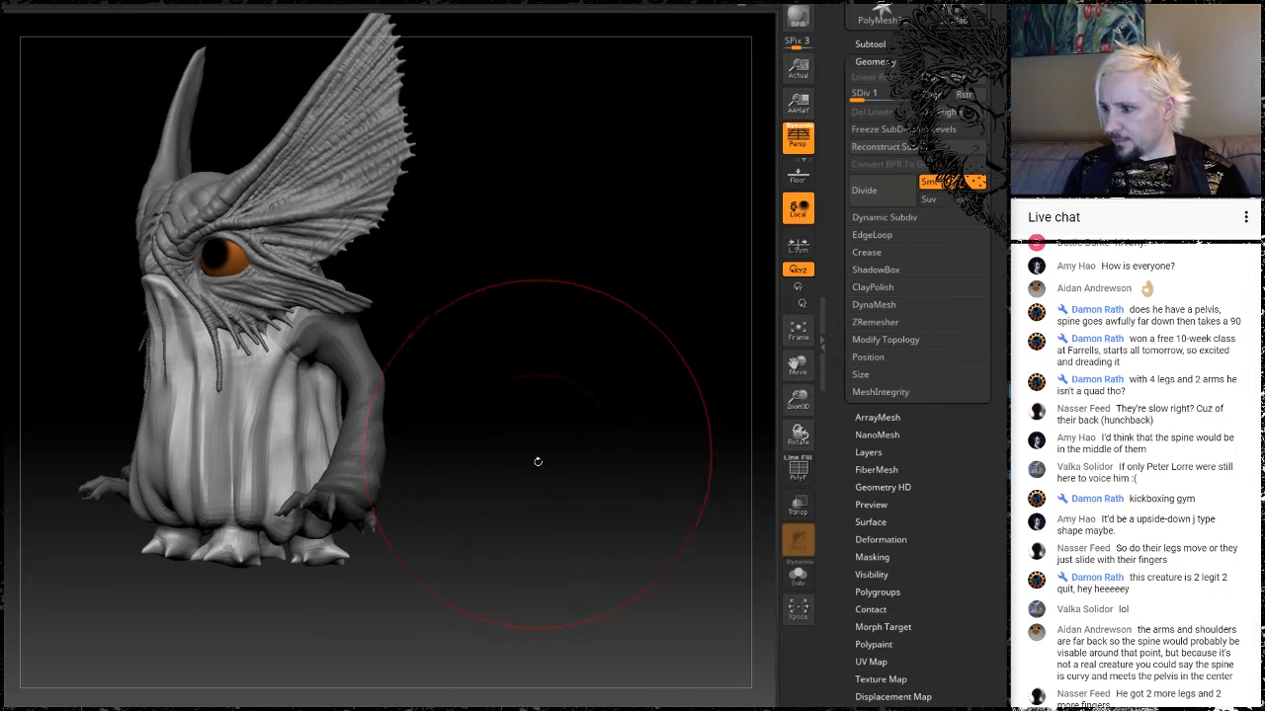
{"action": "left_click_drag", "start_coordinate": [550, 479], "coordinate": [549, 499]}
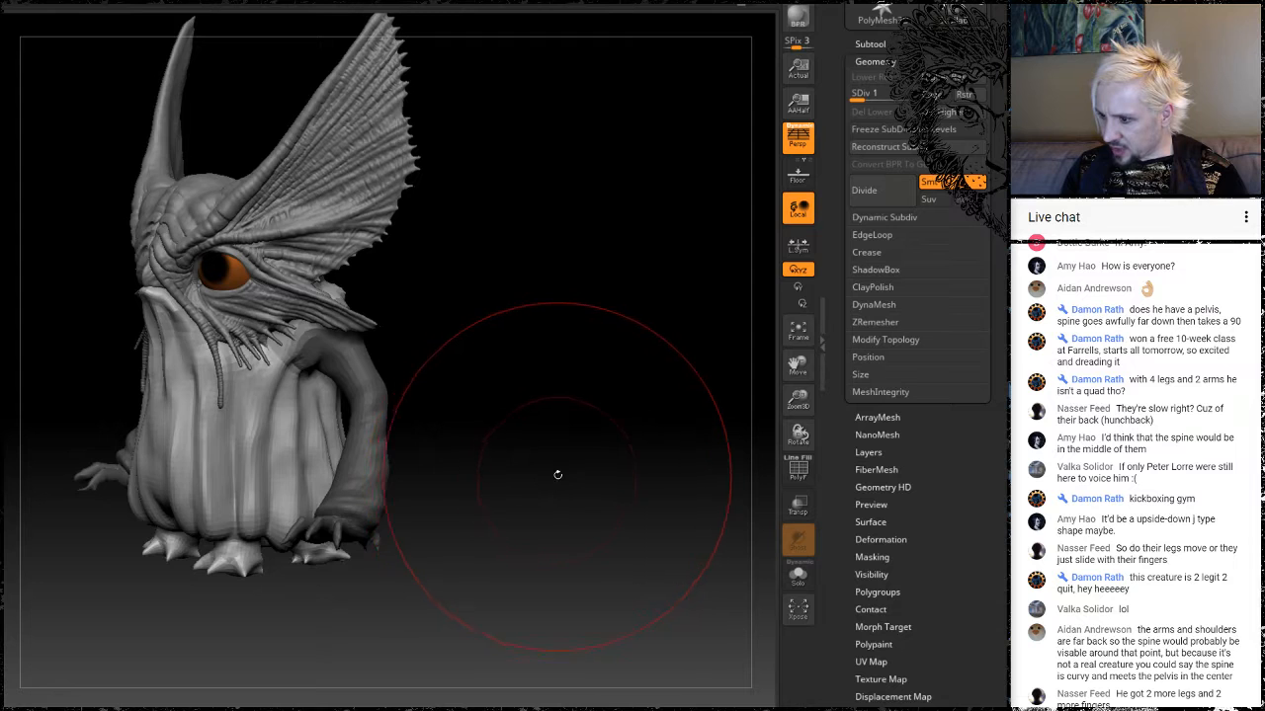
{"action": "mouse_move", "coordinate": [578, 394]}
{"action": "left_mouse_down"}
{"action": "mouse_move", "coordinate": [499, 420]}
{"action": "mouse_move", "coordinate": [585, 450]}
{"action": "mouse_move", "coordinate": [551, 458]}
{"action": "mouse_move", "coordinate": [590, 449]}
{"action": "mouse_move", "coordinate": [518, 460]}
{"action": "mouse_move", "coordinate": [555, 462]}
{"action": "mouse_move", "coordinate": [596, 382]}
{"action": "mouse_move", "coordinate": [381, 435]}
{"action": "left_mouse_up"}
{"action": "key", "text": "space"}
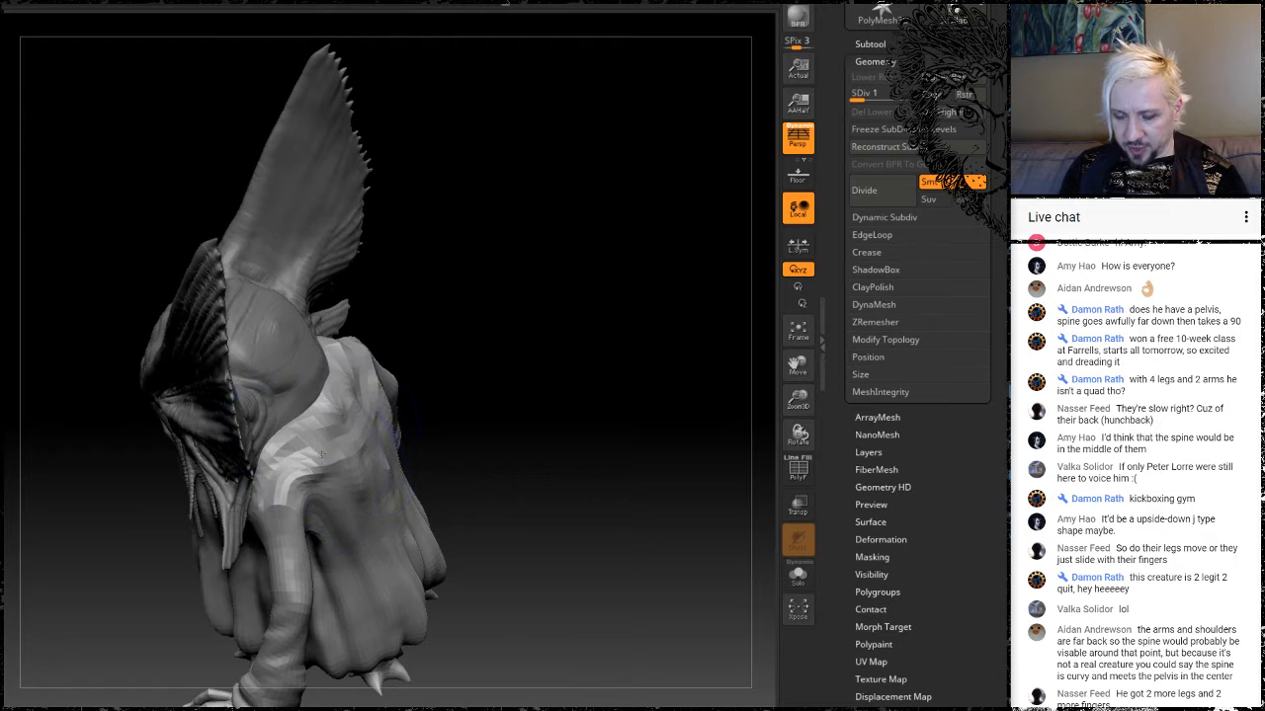
{"action": "left_click_drag", "start_coordinate": [588, 388], "coordinate": [543, 418]}
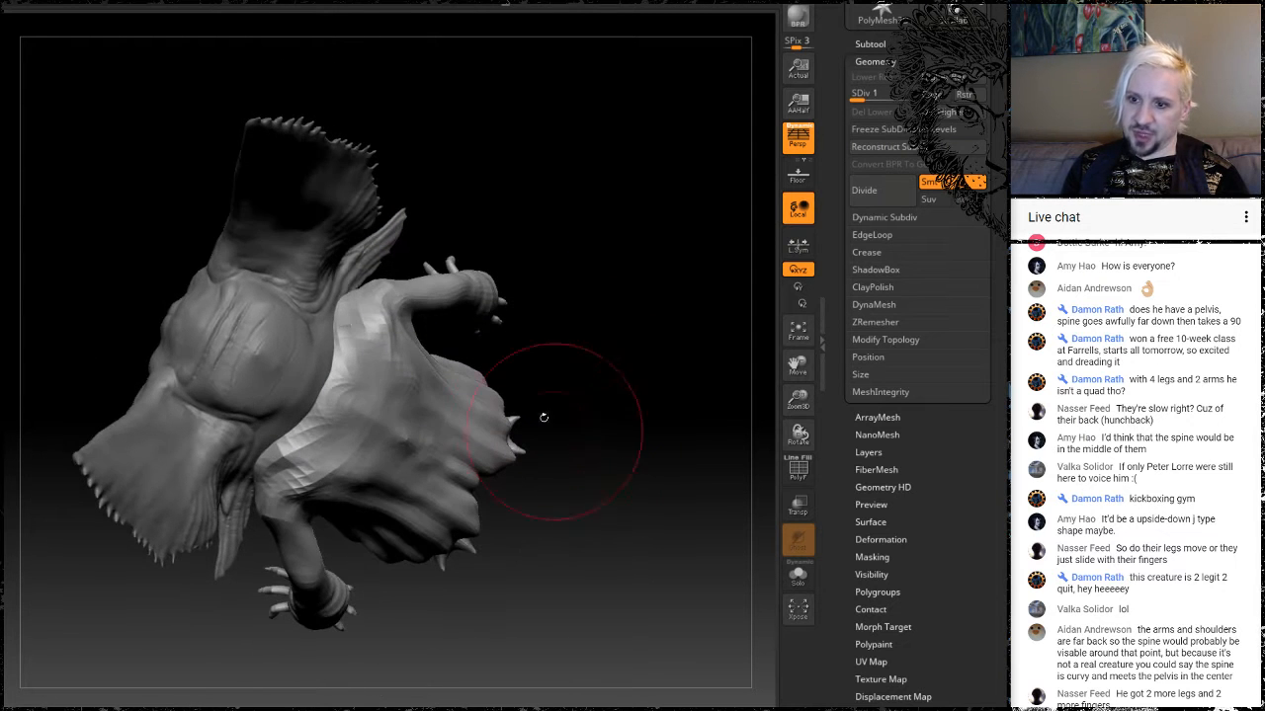
{"action": "mouse_move", "coordinate": [654, 386]}
{"action": "left_mouse_down"}
{"action": "mouse_move", "coordinate": [496, 320]}
{"action": "mouse_move", "coordinate": [636, 291]}
{"action": "mouse_move", "coordinate": [569, 326]}
{"action": "mouse_move", "coordinate": [529, 306]}
{"action": "mouse_move", "coordinate": [558, 289]}
{"action": "left_mouse_up"}
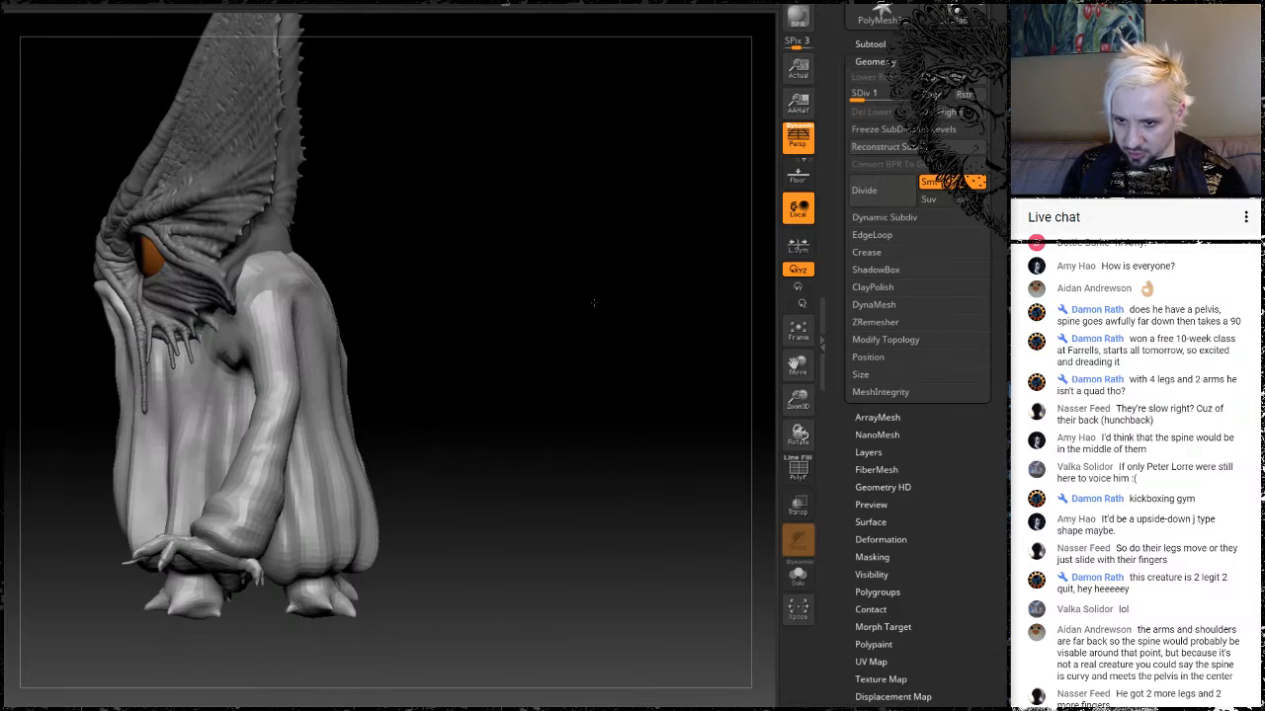
Widen the creature's upper back toward both shoulders and reshape its upper edge below the neck with the Move brush.
{"action": "mouse_move", "coordinate": [495, 371]}
{"action": "left_mouse_down"}
{"action": "mouse_move", "coordinate": [464, 444]}
{"action": "mouse_move", "coordinate": [483, 367]}
{"action": "left_mouse_up"}
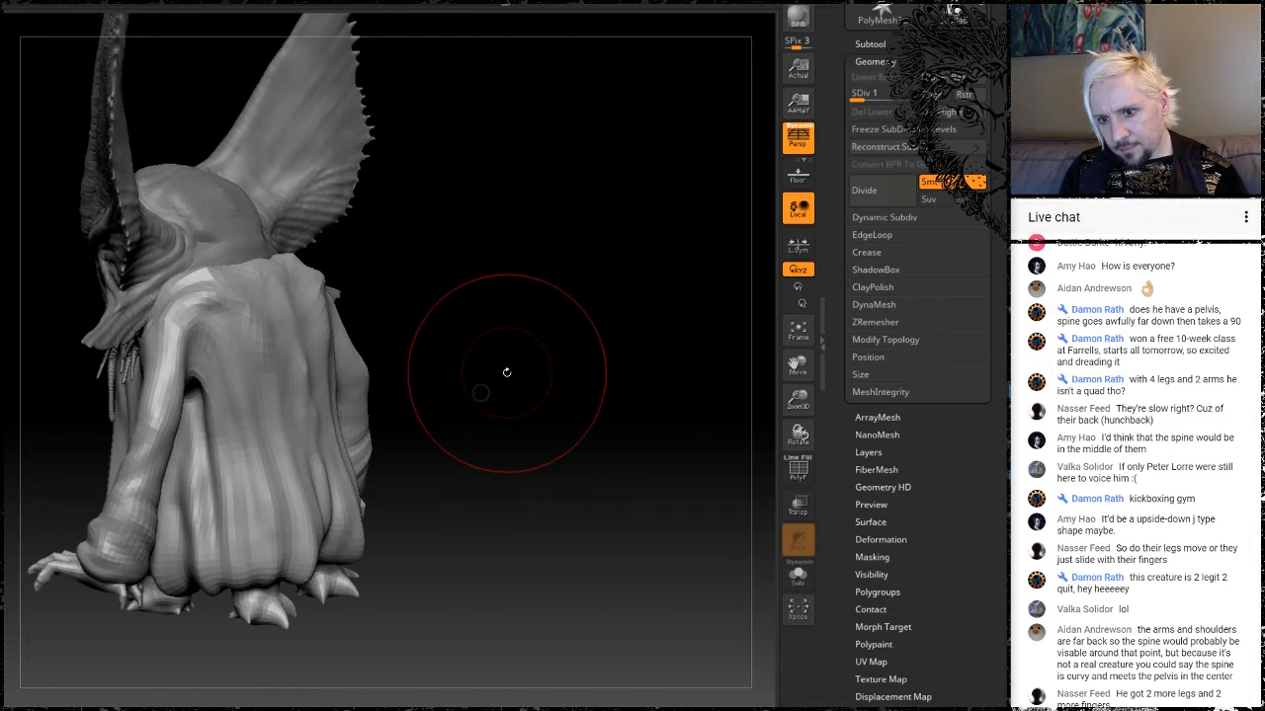
{"action": "left_click_drag", "start_coordinate": [506, 373], "coordinate": [460, 354]}
{"action": "key", "text": "space"}
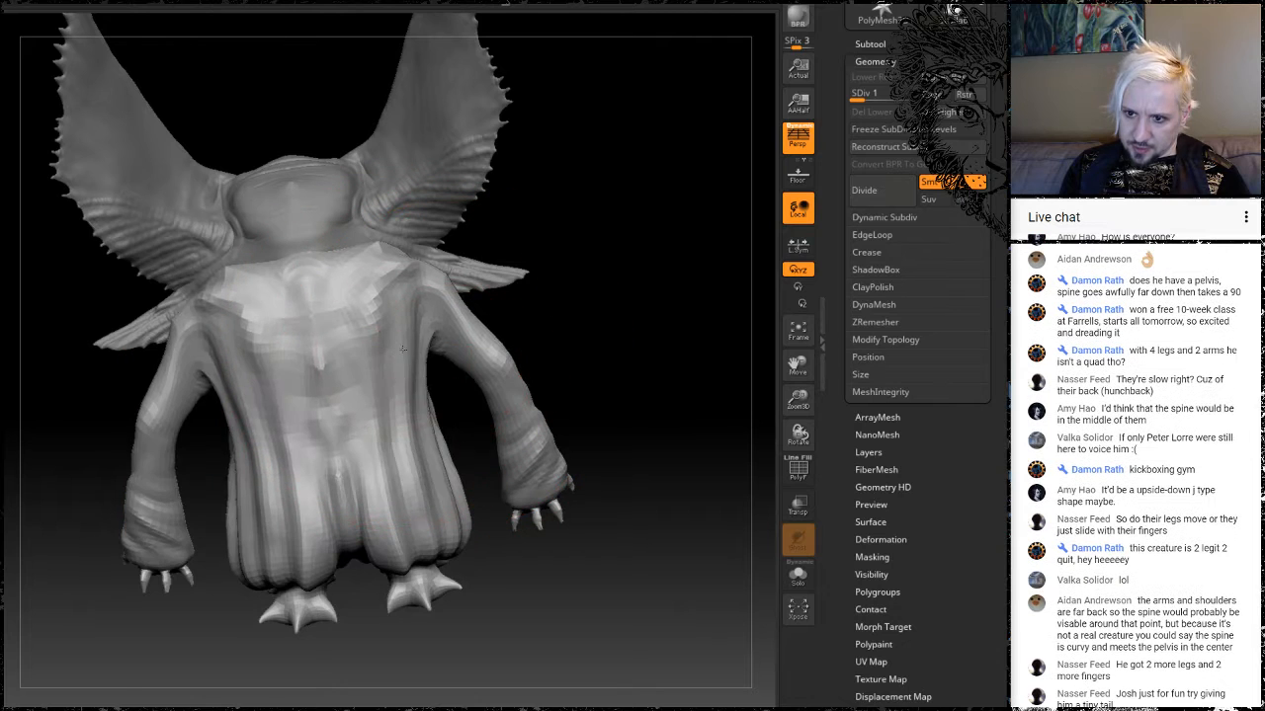
{"action": "left_click_drag", "start_coordinate": [454, 334], "coordinate": [463, 354]}
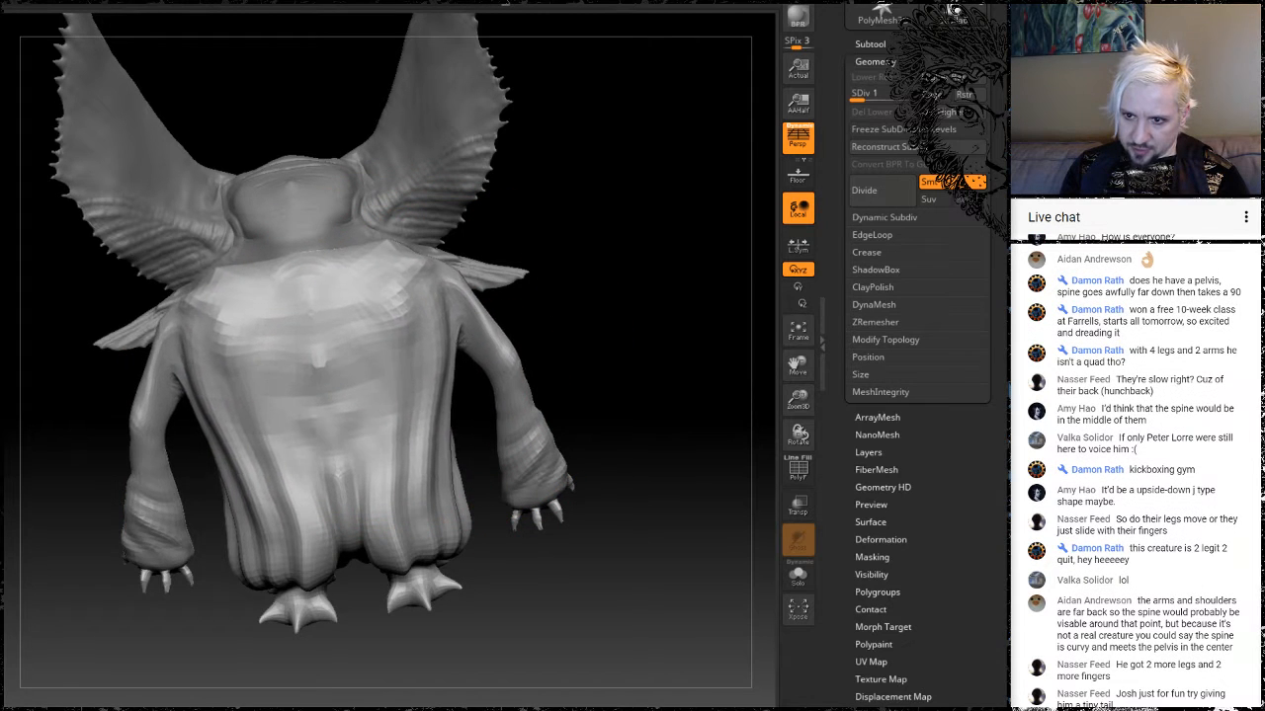
{"action": "left_click_drag", "start_coordinate": [393, 259], "coordinate": [358, 212]}
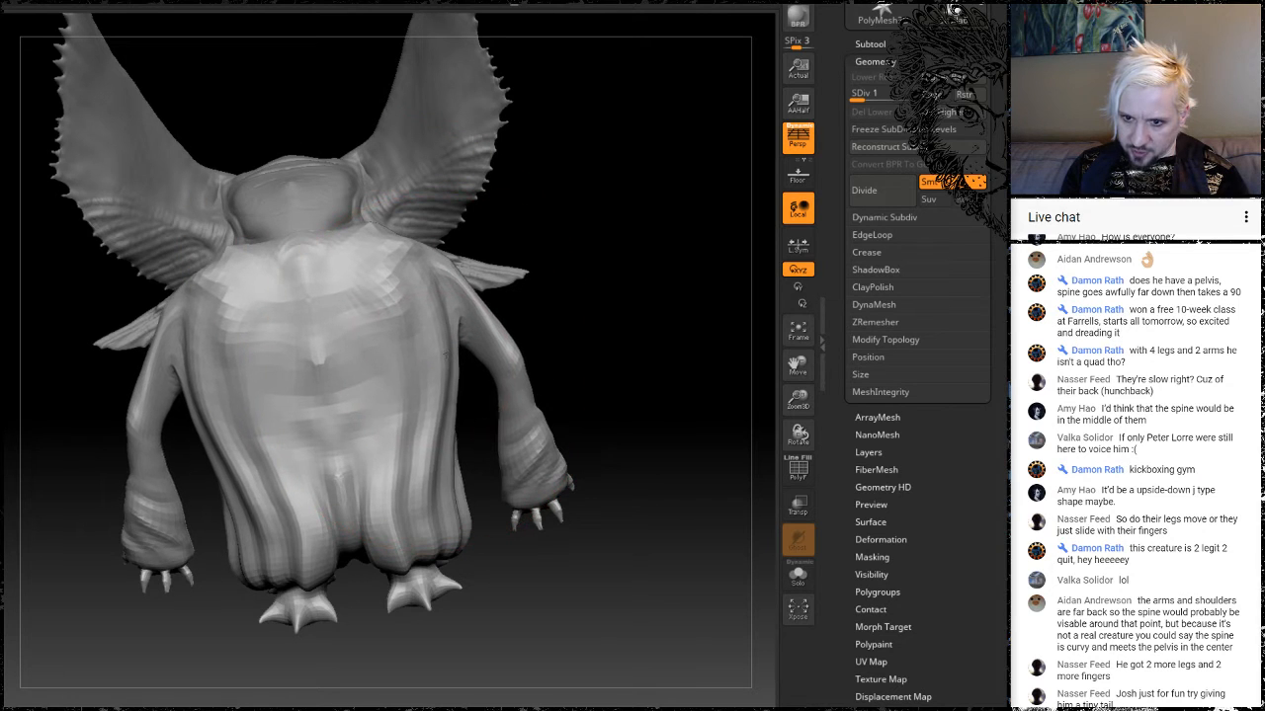
Reduce the Move brush's draw size to about 177 and pull a small pointed tail out of the rear hem.
{"action": "mouse_move", "coordinate": [611, 238]}
{"action": "left_mouse_down"}
{"action": "mouse_move", "coordinate": [774, 239]}
{"action": "mouse_move", "coordinate": [721, 243]}
{"action": "mouse_move", "coordinate": [733, 249]}
{"action": "mouse_move", "coordinate": [741, 233]}
{"action": "mouse_move", "coordinate": [607, 235]}
{"action": "mouse_move", "coordinate": [623, 280]}
{"action": "mouse_move", "coordinate": [599, 286]}
{"action": "mouse_move", "coordinate": [630, 289]}
{"action": "mouse_move", "coordinate": [627, 348]}
{"action": "mouse_move", "coordinate": [536, 305]}
{"action": "mouse_move", "coordinate": [548, 366]}
{"action": "mouse_move", "coordinate": [559, 329]}
{"action": "mouse_move", "coordinate": [528, 357]}
{"action": "mouse_move", "coordinate": [525, 285]}
{"action": "mouse_move", "coordinate": [566, 244]}
{"action": "mouse_move", "coordinate": [534, 366]}
{"action": "mouse_move", "coordinate": [564, 330]}
{"action": "mouse_move", "coordinate": [573, 257]}
{"action": "mouse_move", "coordinate": [537, 349]}
{"action": "left_mouse_up"}
{"action": "key", "text": "space"}
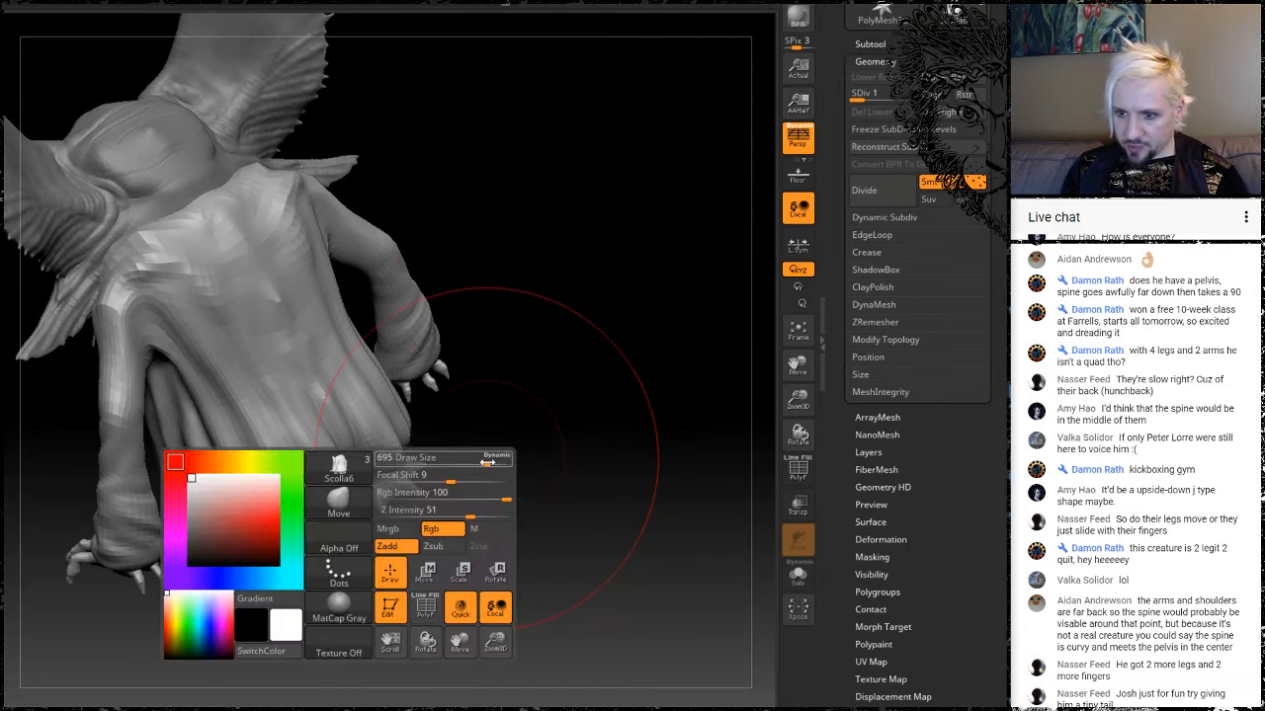
{"action": "left_click_drag", "start_coordinate": [487, 464], "coordinate": [444, 464]}
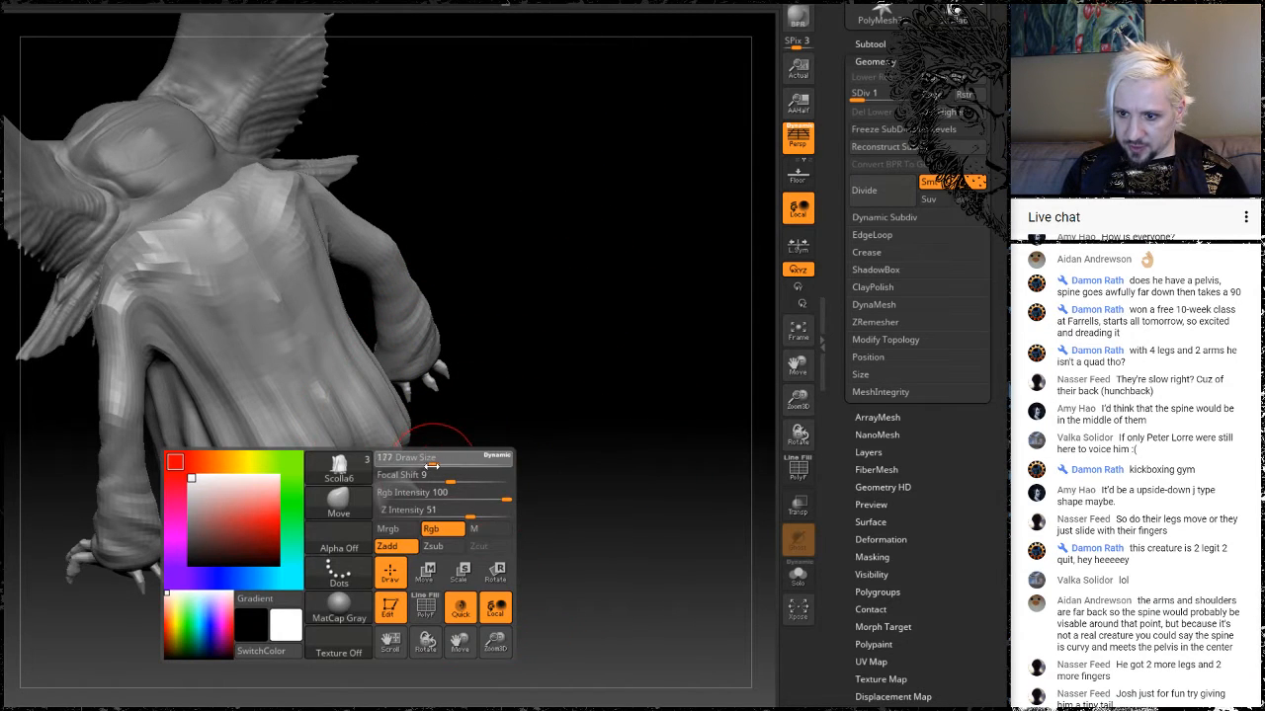
{"action": "left_click_drag", "start_coordinate": [523, 395], "coordinate": [531, 364]}
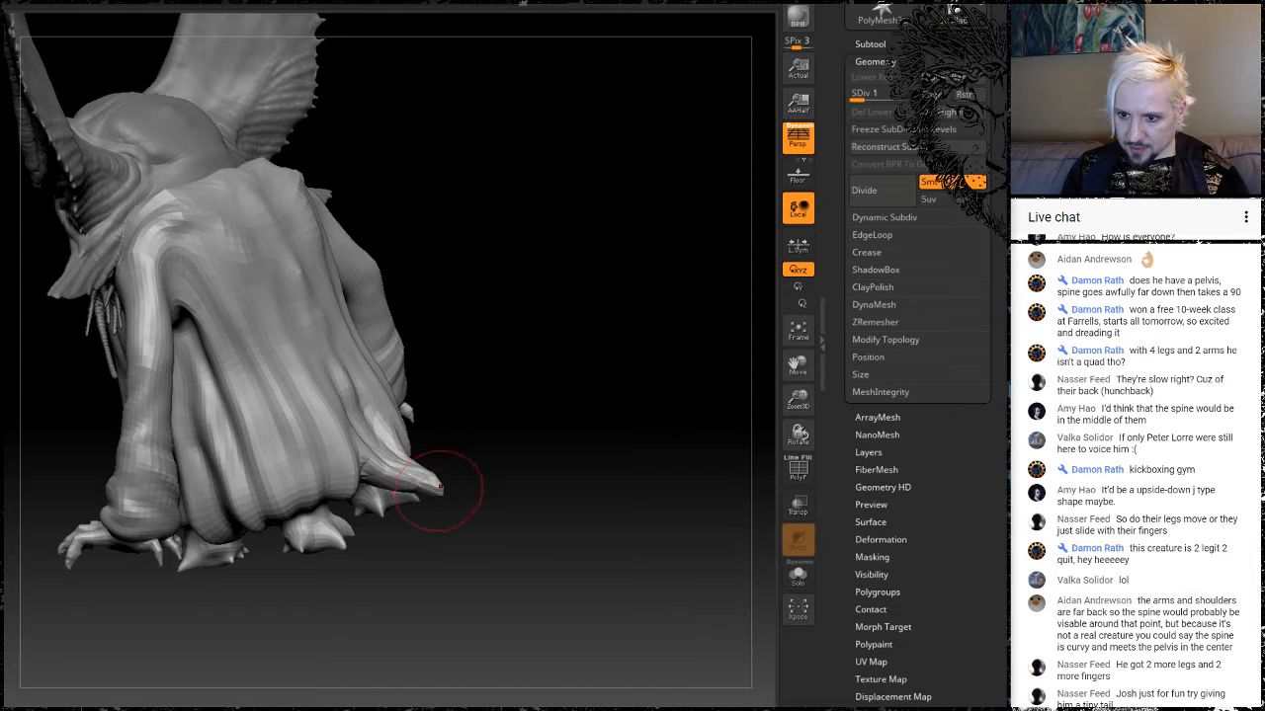
{"action": "left_click_drag", "start_coordinate": [446, 432], "coordinate": [398, 484]}
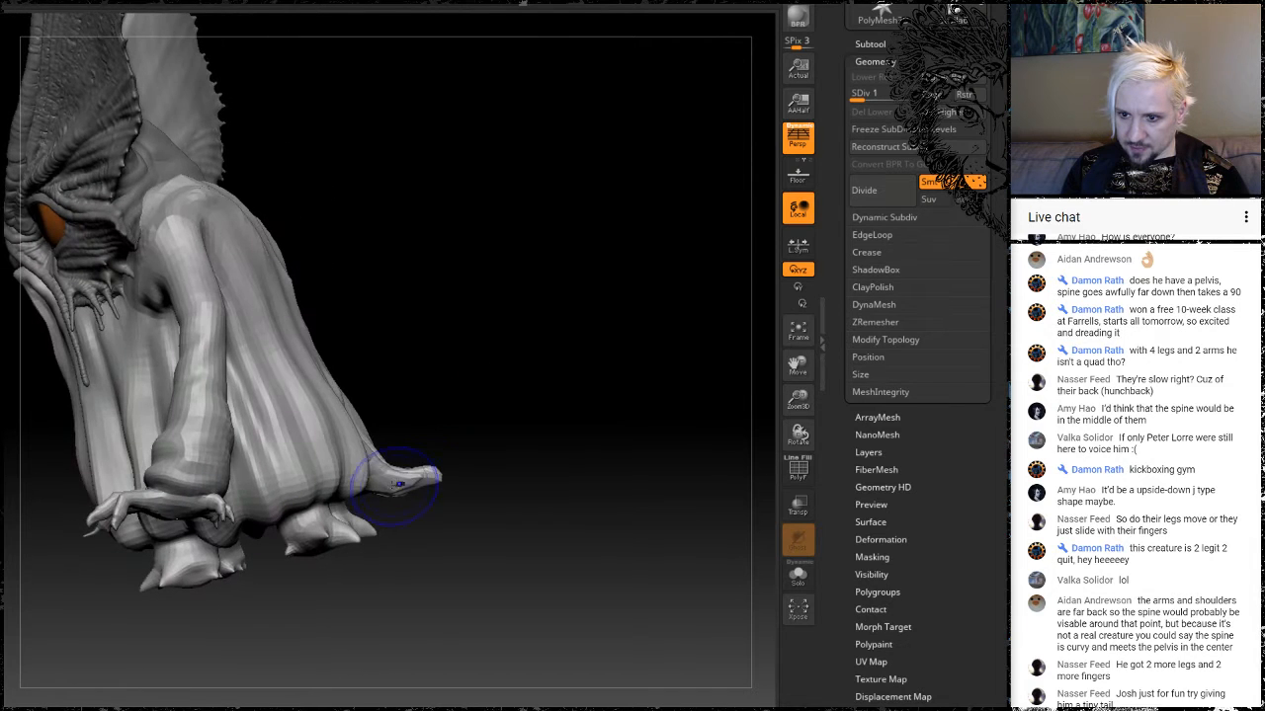
{"action": "left_click_drag", "start_coordinate": [491, 432], "coordinate": [422, 465]}
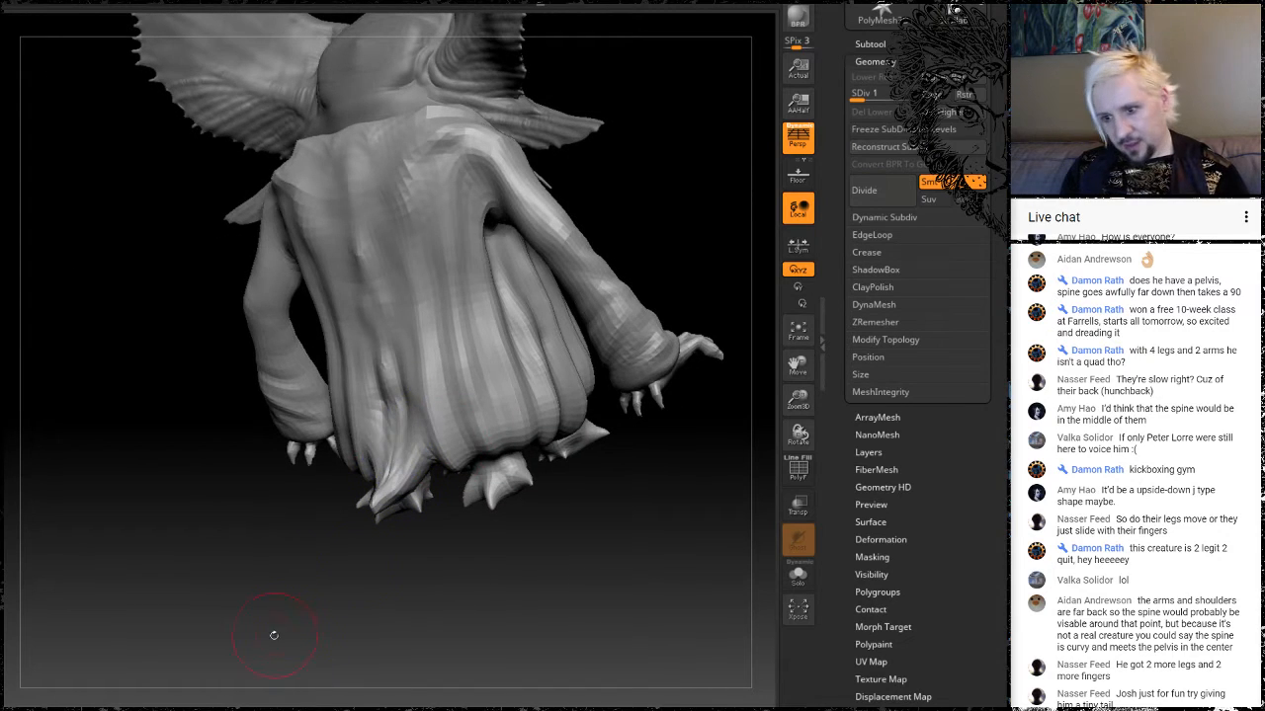
{"action": "left_click_drag", "start_coordinate": [273, 635], "coordinate": [377, 456]}
{"action": "mouse_move", "coordinate": [566, 446]}
{"action": "left_mouse_down"}
{"action": "mouse_move", "coordinate": [538, 425]}
{"action": "mouse_move", "coordinate": [513, 465]}
{"action": "mouse_move", "coordinate": [548, 484]}
{"action": "mouse_move", "coordinate": [592, 449]}
{"action": "mouse_move", "coordinate": [553, 443]}
{"action": "left_mouse_up"}
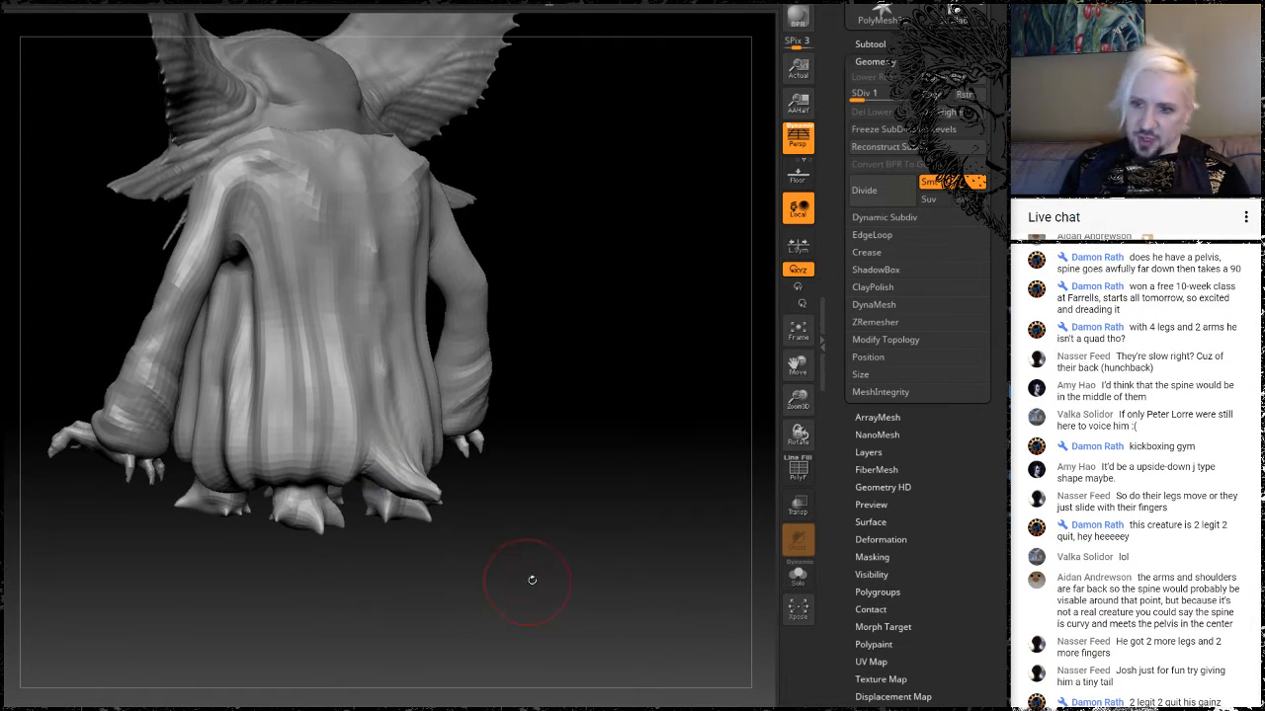
{"action": "mouse_move", "coordinate": [531, 579]}
{"action": "left_mouse_down"}
{"action": "mouse_move", "coordinate": [508, 536]}
{"action": "mouse_move", "coordinate": [607, 425]}
{"action": "left_mouse_up"}
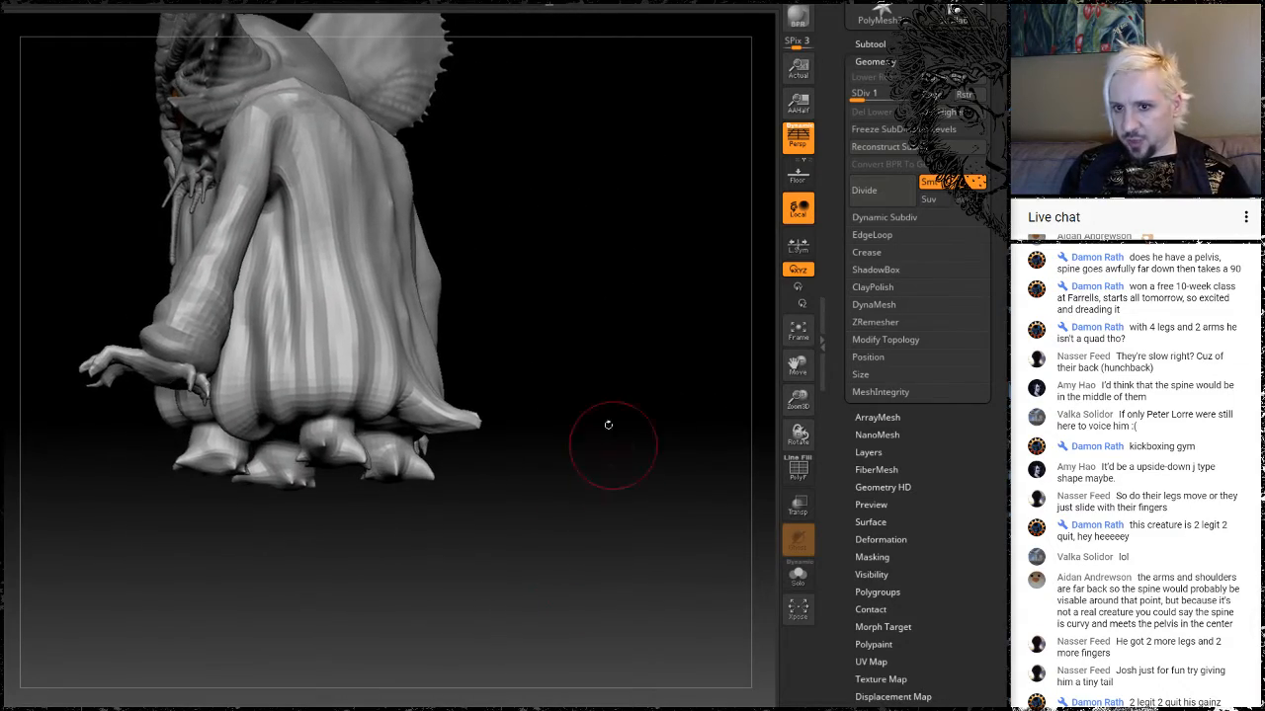
{"action": "mouse_move", "coordinate": [587, 380]}
{"action": "left_mouse_down"}
{"action": "mouse_move", "coordinate": [575, 314]}
{"action": "mouse_move", "coordinate": [597, 353]}
{"action": "mouse_move", "coordinate": [527, 396]}
{"action": "mouse_move", "coordinate": [551, 419]}
{"action": "mouse_move", "coordinate": [547, 451]}
{"action": "mouse_move", "coordinate": [499, 437]}
{"action": "mouse_move", "coordinate": [658, 433]}
{"action": "mouse_move", "coordinate": [456, 337]}
{"action": "mouse_move", "coordinate": [597, 339]}
{"action": "mouse_move", "coordinate": [538, 380]}
{"action": "mouse_move", "coordinate": [663, 368]}
{"action": "mouse_move", "coordinate": [618, 313]}
{"action": "mouse_move", "coordinate": [664, 393]}
{"action": "mouse_move", "coordinate": [627, 348]}
{"action": "left_mouse_up"}
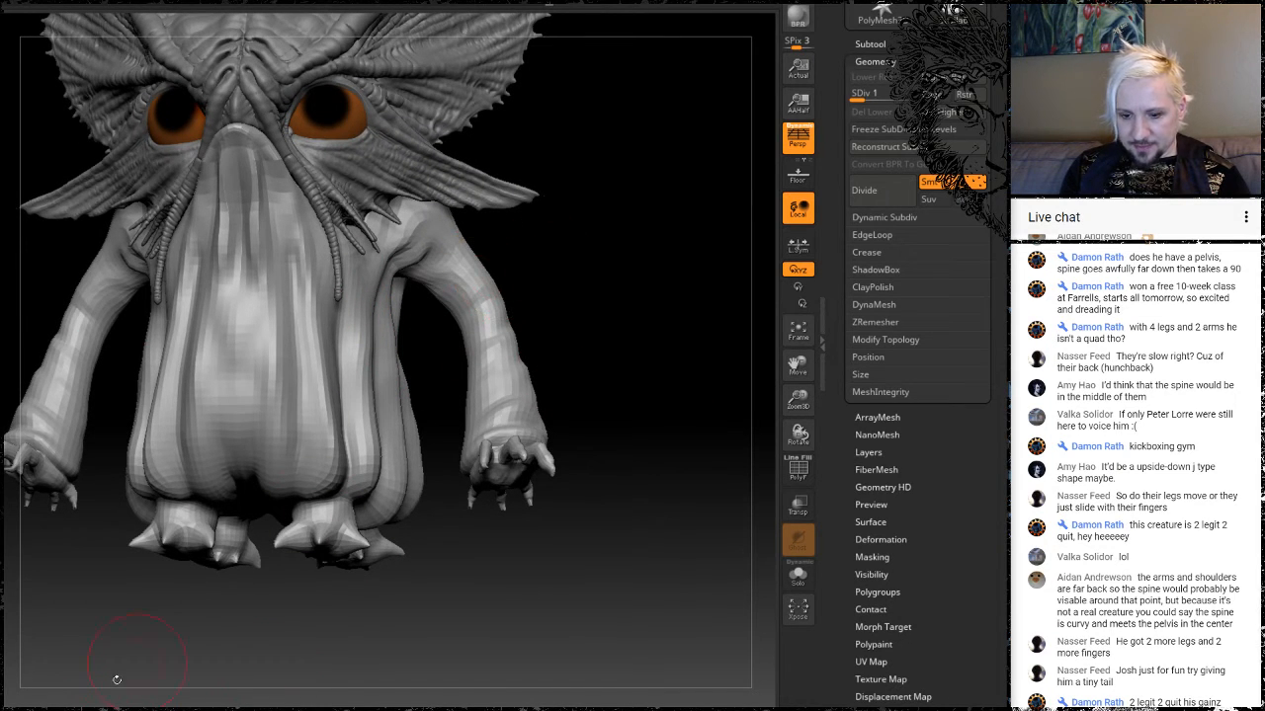
Sculpt long vertical folds down the belly beside the hanging face tendrils.
{"action": "left_click_drag", "start_coordinate": [440, 381], "coordinate": [259, 326]}
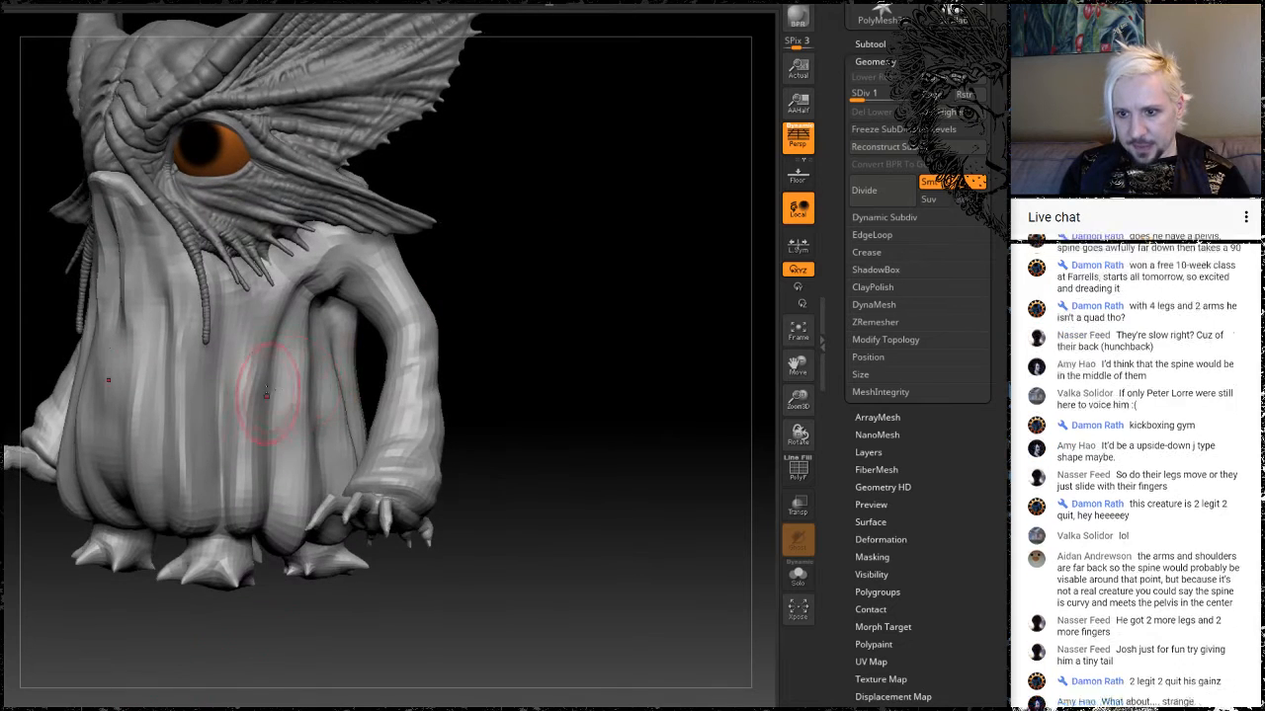
{"action": "mouse_move", "coordinate": [255, 375]}
{"action": "left_mouse_down"}
{"action": "mouse_move", "coordinate": [253, 341]}
{"action": "mouse_move", "coordinate": [249, 434]}
{"action": "mouse_move", "coordinate": [229, 492]}
{"action": "mouse_move", "coordinate": [249, 319]}
{"action": "mouse_move", "coordinate": [237, 418]}
{"action": "left_mouse_up"}
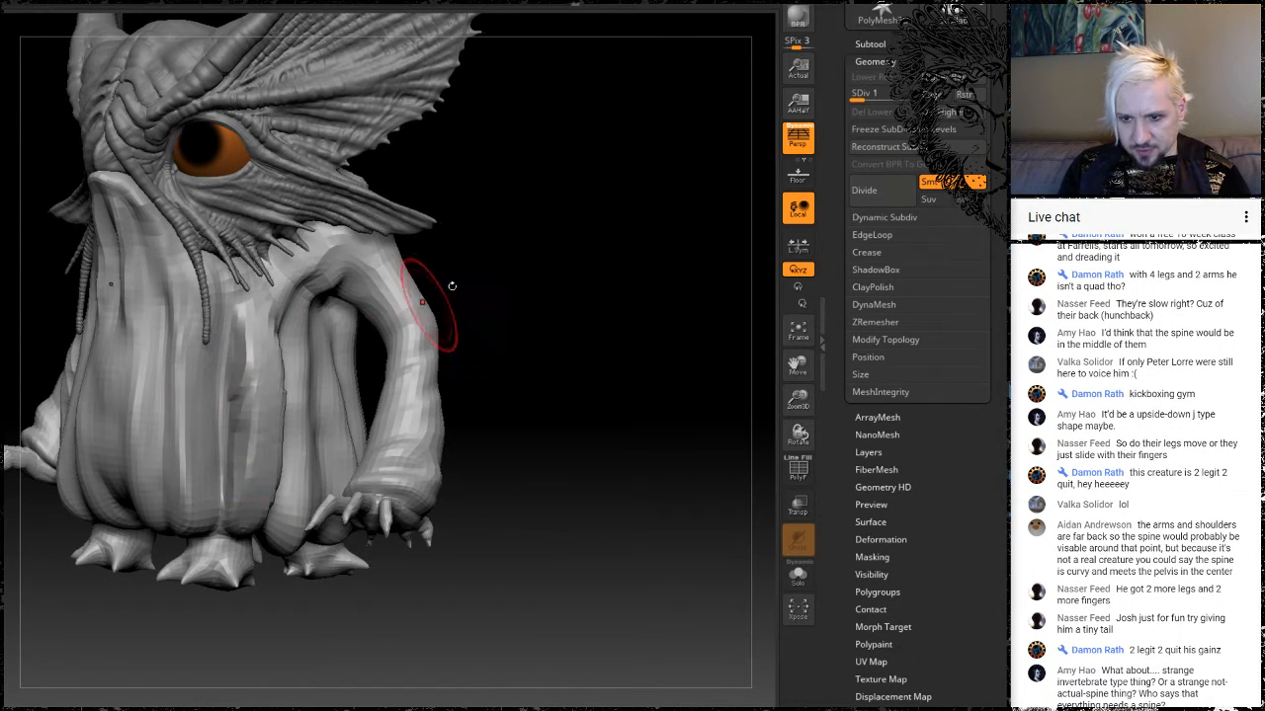
{"action": "mouse_move", "coordinate": [474, 262]}
{"action": "left_mouse_down"}
{"action": "mouse_move", "coordinate": [562, 231]}
{"action": "mouse_move", "coordinate": [494, 242]}
{"action": "left_mouse_up"}
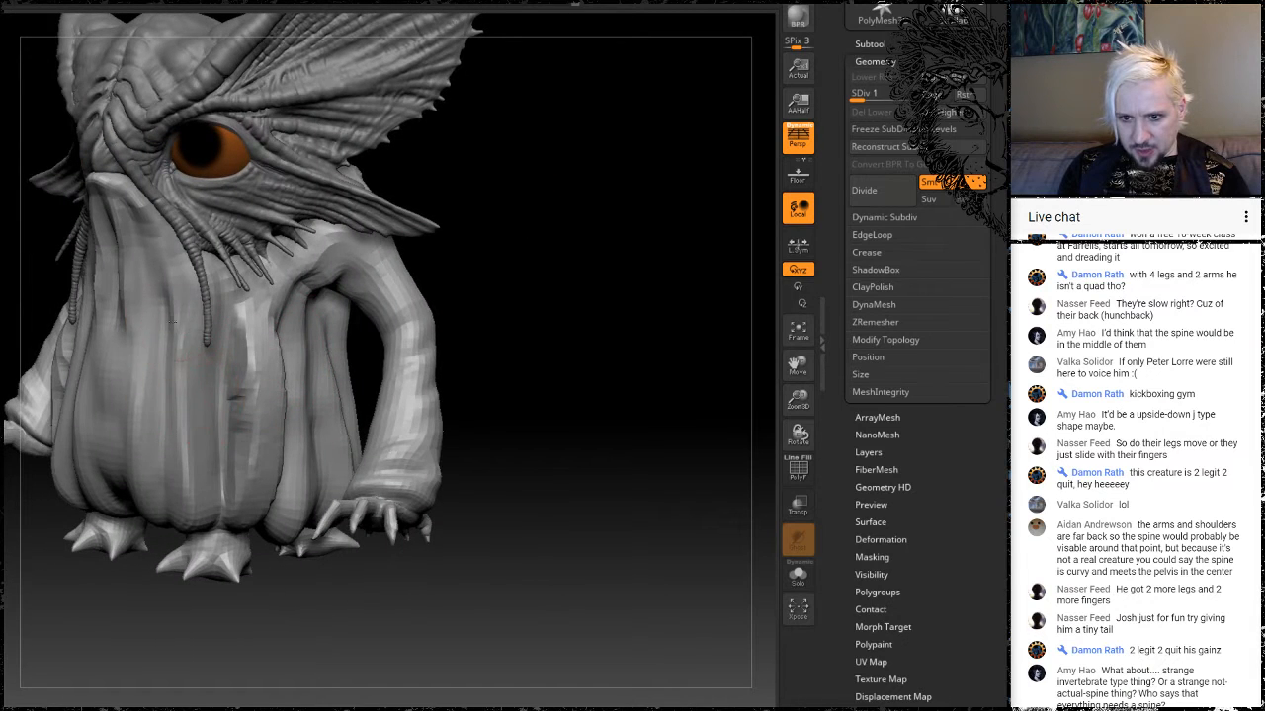
{"action": "left_click_drag", "start_coordinate": [175, 321], "coordinate": [178, 430]}
{"action": "left_click_drag", "start_coordinate": [158, 297], "coordinate": [168, 484]}
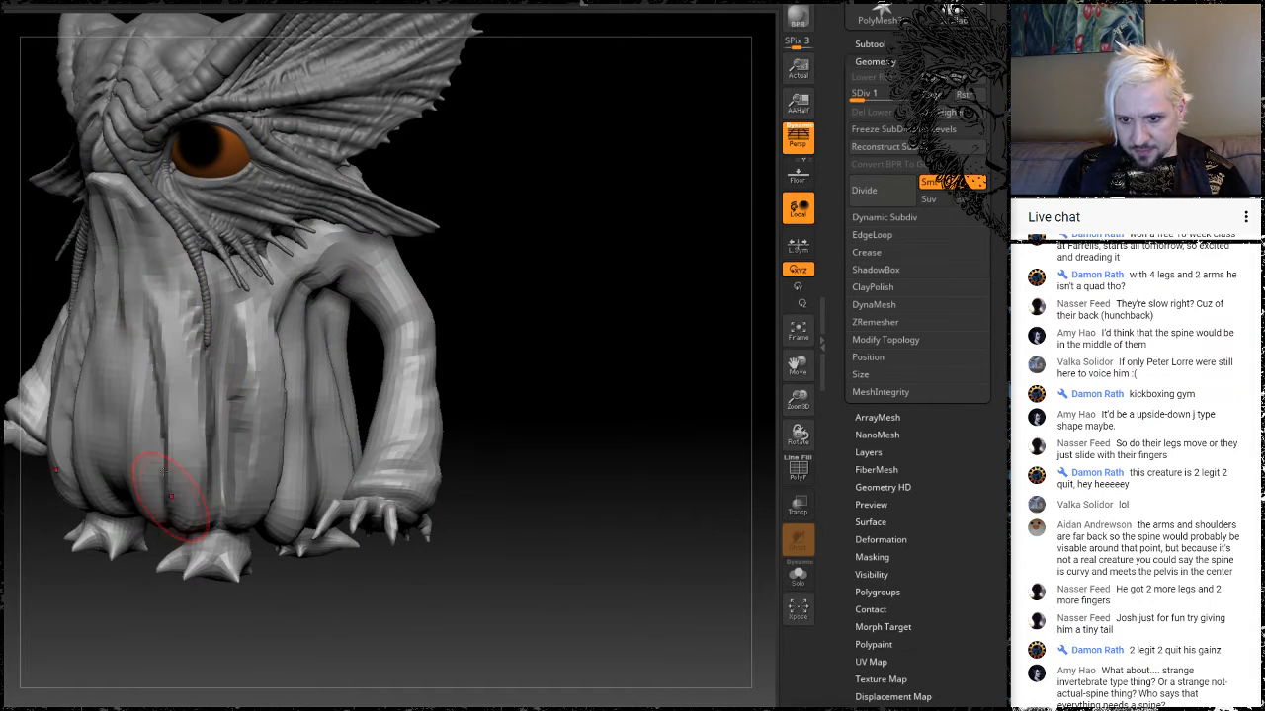
Deepen the vertical folds across the center of the chest and belly from the front.
{"action": "mouse_move", "coordinate": [571, 255]}
{"action": "left_mouse_down"}
{"action": "mouse_move", "coordinate": [634, 299]}
{"action": "mouse_move", "coordinate": [614, 294]}
{"action": "left_mouse_up"}
{"action": "left_click_drag", "start_coordinate": [286, 403], "coordinate": [295, 242]}
{"action": "left_click_drag", "start_coordinate": [259, 341], "coordinate": [305, 234]}
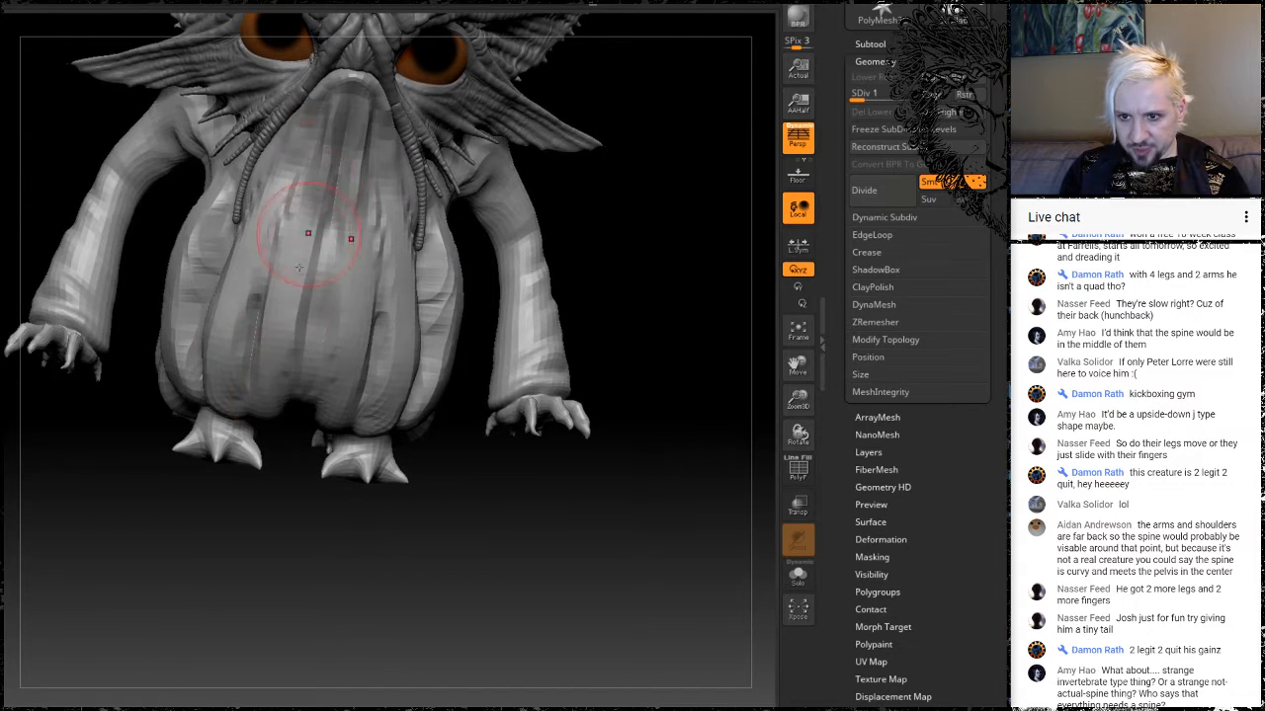
{"action": "left_click_drag", "start_coordinate": [296, 282], "coordinate": [317, 134]}
Carve vertical folds along the side of the torso up into the front of the armpit.
{"action": "left_click_drag", "start_coordinate": [687, 277], "coordinate": [578, 282]}
{"action": "left_click_drag", "start_coordinate": [478, 358], "coordinate": [485, 240]}
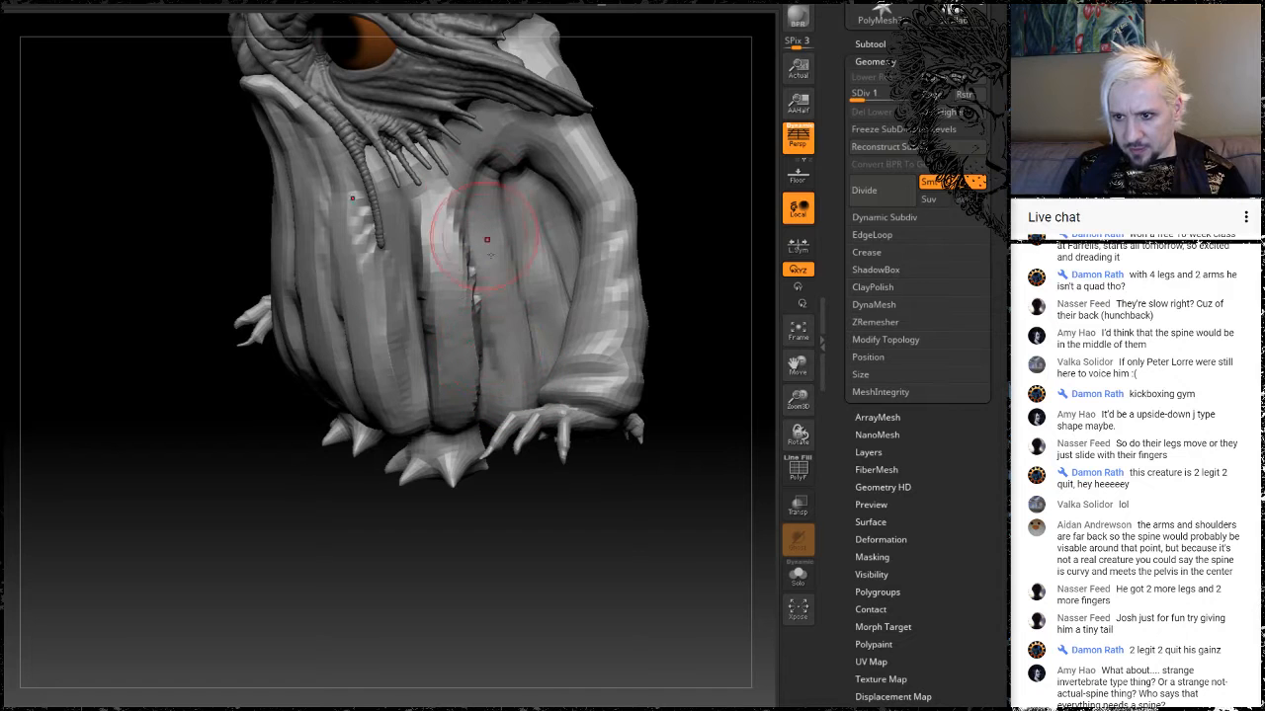
{"action": "left_click_drag", "start_coordinate": [521, 363], "coordinate": [505, 225]}
{"action": "left_click_drag", "start_coordinate": [494, 277], "coordinate": [507, 229]}
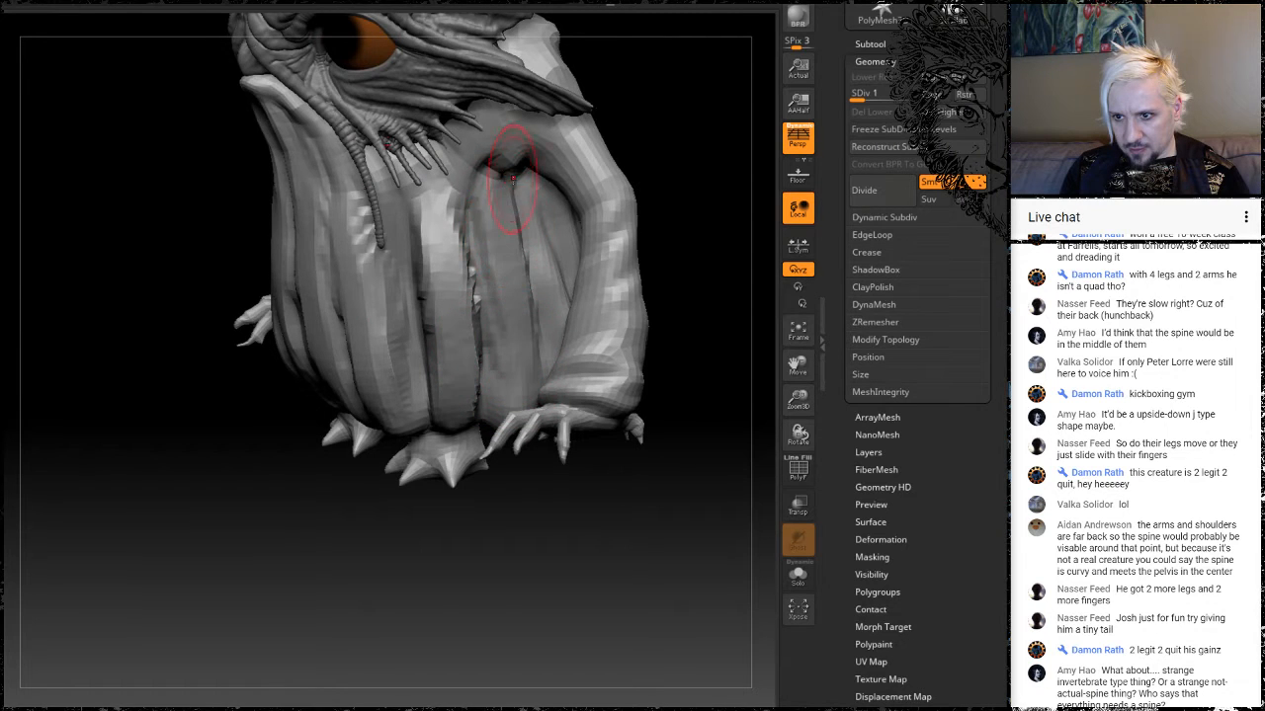
Continue the vertical folds along the flank behind the arm, working toward the lower hem.
{"action": "left_click_drag", "start_coordinate": [716, 126], "coordinate": [603, 138]}
{"action": "left_click_drag", "start_coordinate": [588, 331], "coordinate": [540, 213]}
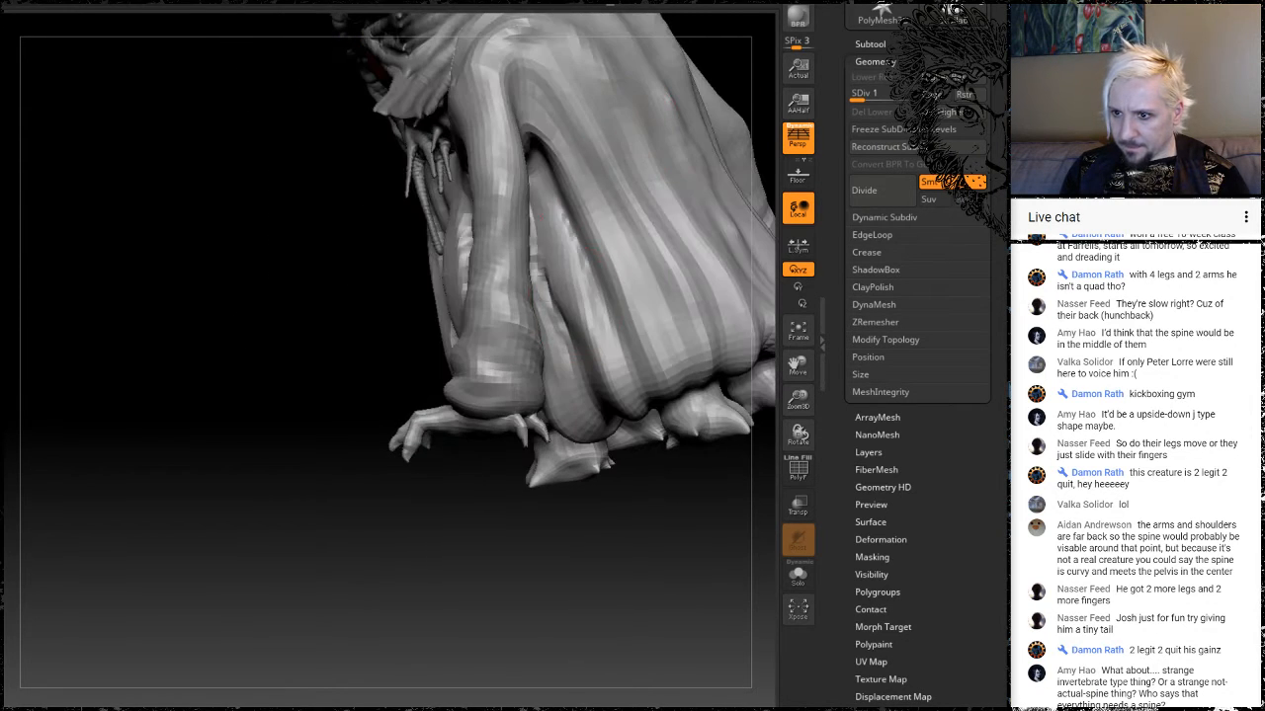
{"action": "left_click_drag", "start_coordinate": [581, 305], "coordinate": [599, 328]}
{"action": "mouse_move", "coordinate": [500, 641]}
{"action": "left_mouse_down"}
{"action": "mouse_move", "coordinate": [398, 559]}
{"action": "mouse_move", "coordinate": [287, 554]}
{"action": "mouse_move", "coordinate": [361, 538]}
{"action": "left_mouse_up"}
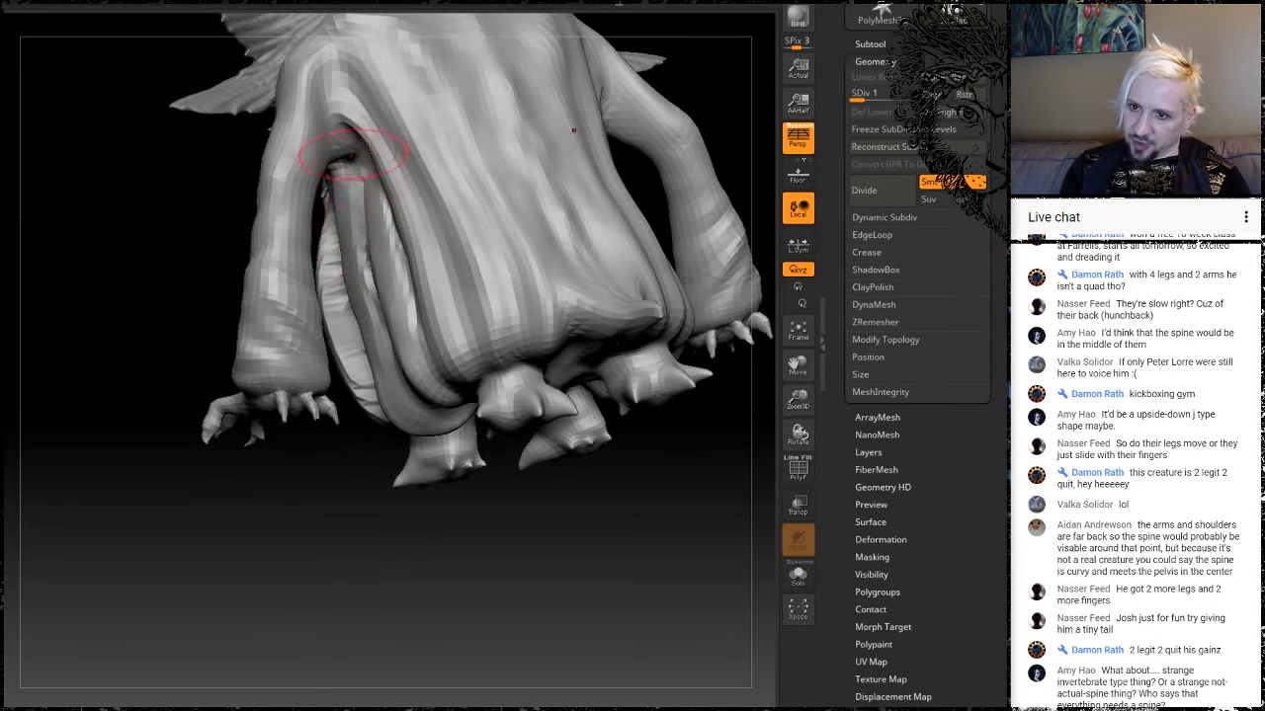
Sculpt vertical folds on the outer back, running from the hem up to the rear of the armpit.
{"action": "left_click_drag", "start_coordinate": [278, 586], "coordinate": [524, 564]}
{"action": "mouse_move", "coordinate": [568, 181]}
{"action": "left_mouse_down"}
{"action": "mouse_move", "coordinate": [593, 257]}
{"action": "mouse_move", "coordinate": [543, 336]}
{"action": "mouse_move", "coordinate": [650, 233]}
{"action": "left_mouse_up"}
{"action": "mouse_move", "coordinate": [611, 131]}
{"action": "left_mouse_down"}
{"action": "mouse_move", "coordinate": [619, 201]}
{"action": "mouse_move", "coordinate": [553, 307]}
{"action": "left_mouse_up"}
{"action": "left_click_drag", "start_coordinate": [523, 488], "coordinate": [482, 356]}
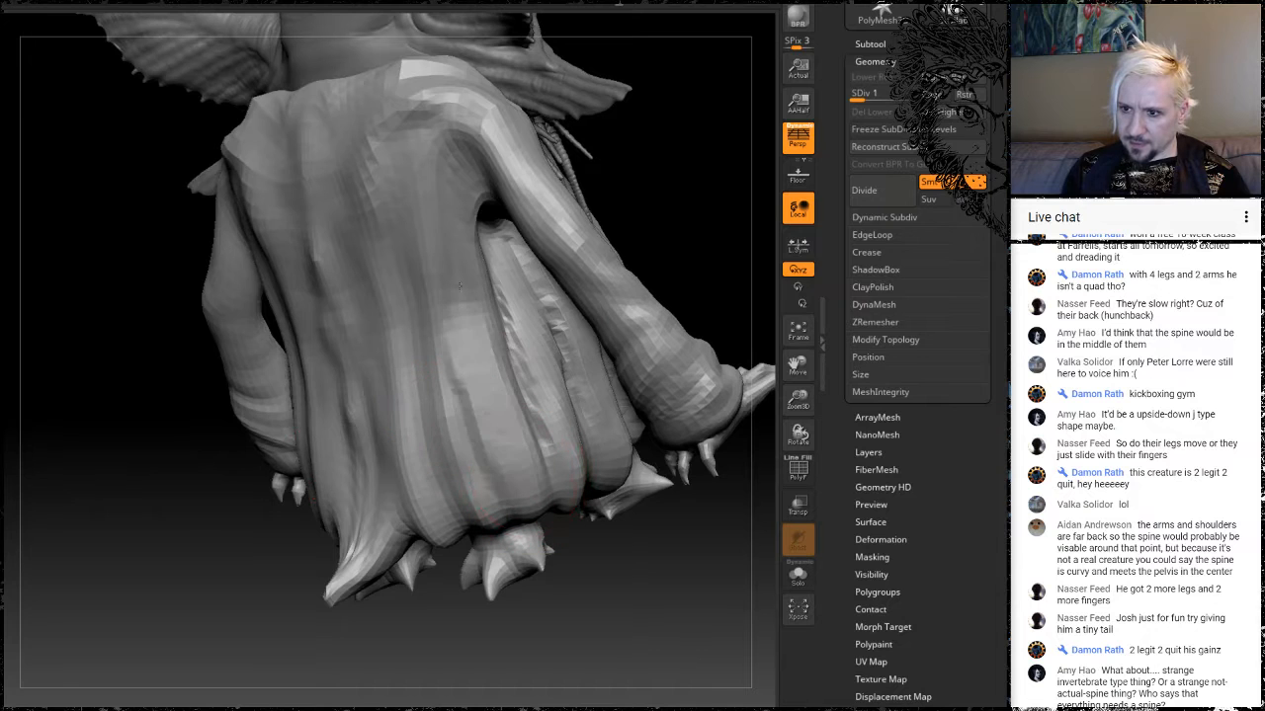
{"action": "left_click_drag", "start_coordinate": [506, 457], "coordinate": [448, 237]}
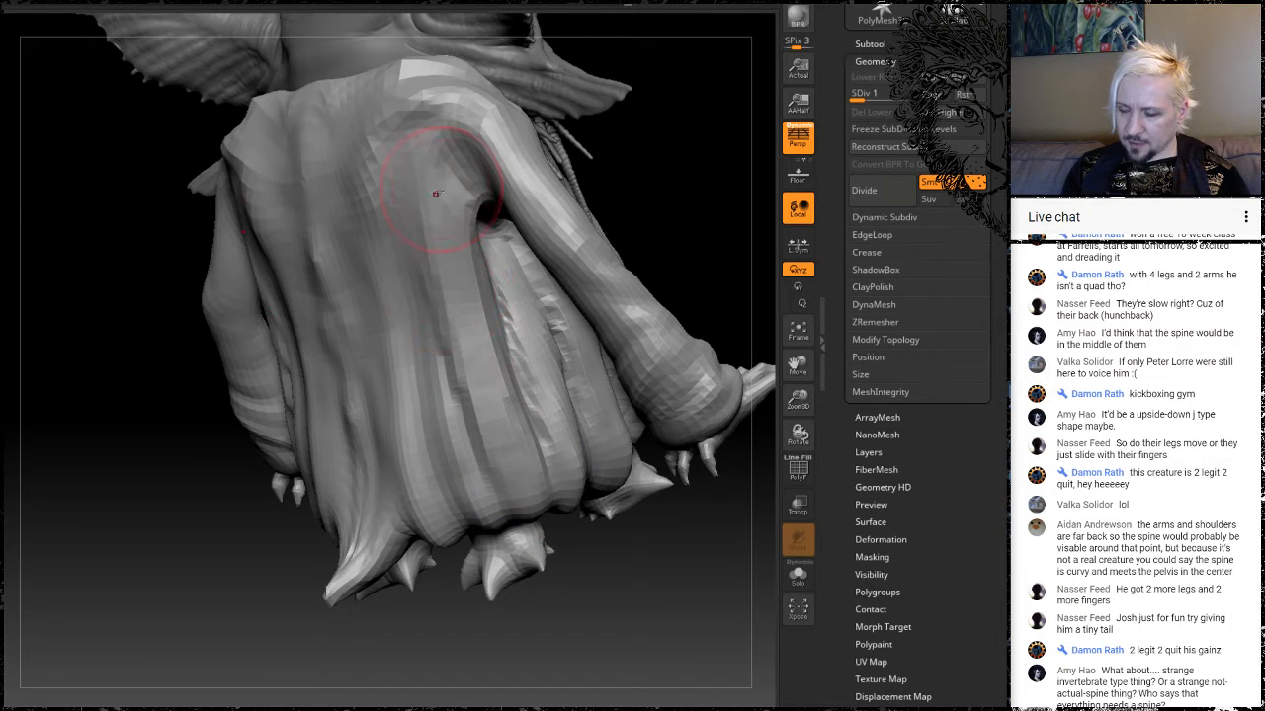
{"action": "mouse_move", "coordinate": [675, 214]}
{"action": "left_mouse_down"}
{"action": "mouse_move", "coordinate": [593, 276]}
{"action": "mouse_move", "coordinate": [599, 257]}
{"action": "left_mouse_up"}
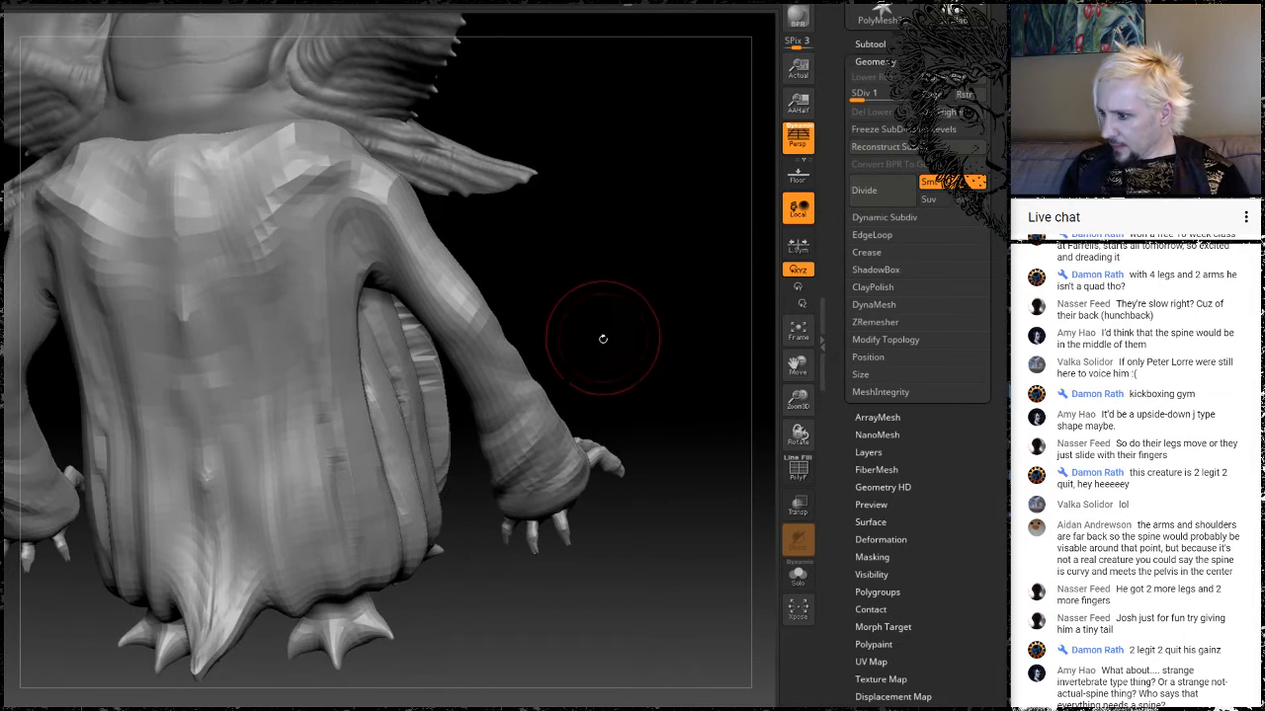
Carve long vertical folds up the back beside the tail, from the lower hem to the shoulder blades.
{"action": "left_click_drag", "start_coordinate": [604, 339], "coordinate": [603, 270], "text": "alt"}
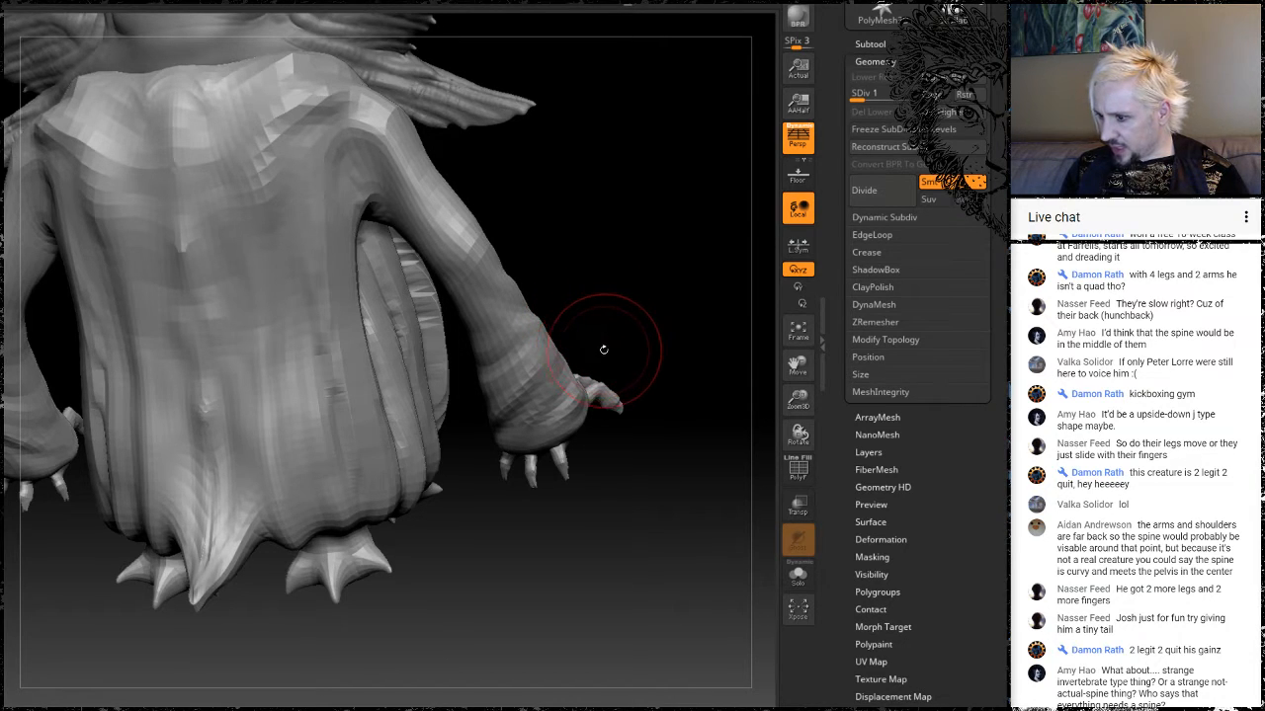
{"action": "mouse_move", "coordinate": [600, 220]}
{"action": "left_mouse_down"}
{"action": "mouse_move", "coordinate": [614, 168]}
{"action": "mouse_move", "coordinate": [604, 280]}
{"action": "mouse_move", "coordinate": [594, 263]}
{"action": "mouse_move", "coordinate": [657, 283]}
{"action": "mouse_move", "coordinate": [694, 259]}
{"action": "left_mouse_up"}
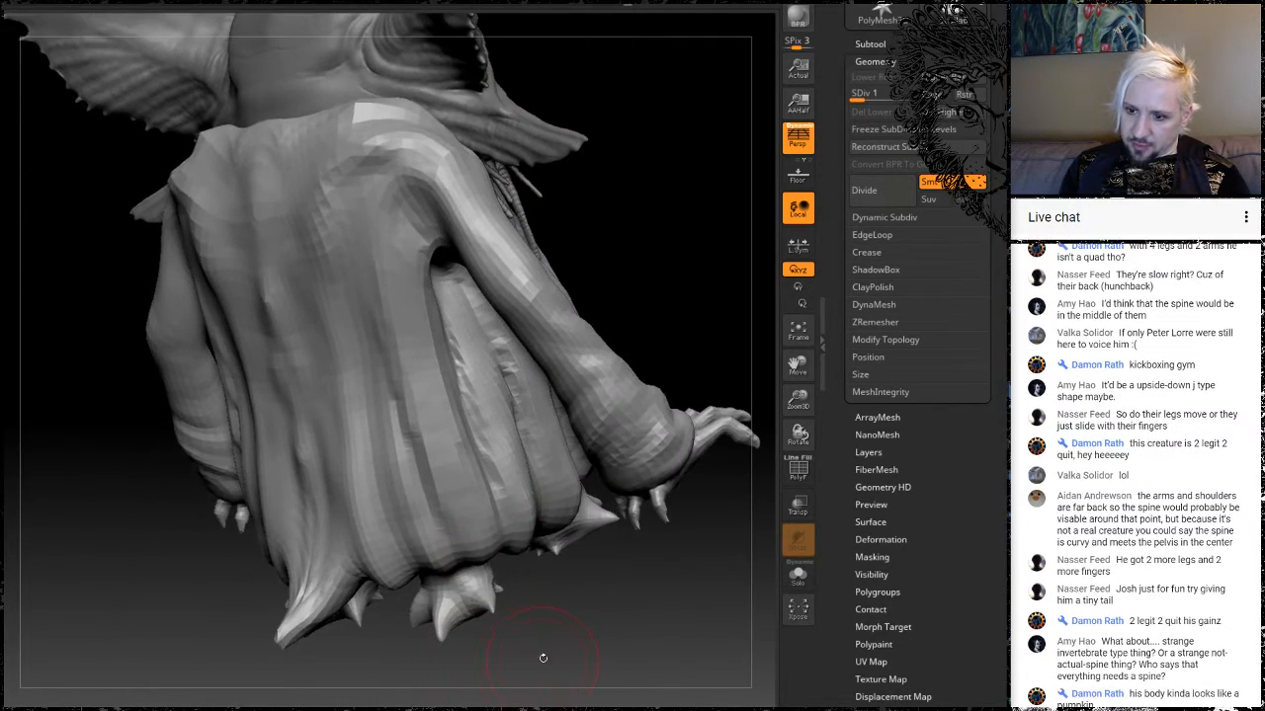
{"action": "mouse_move", "coordinate": [542, 657]}
{"action": "left_mouse_down"}
{"action": "mouse_move", "coordinate": [565, 631]}
{"action": "mouse_move", "coordinate": [548, 625]}
{"action": "left_mouse_up"}
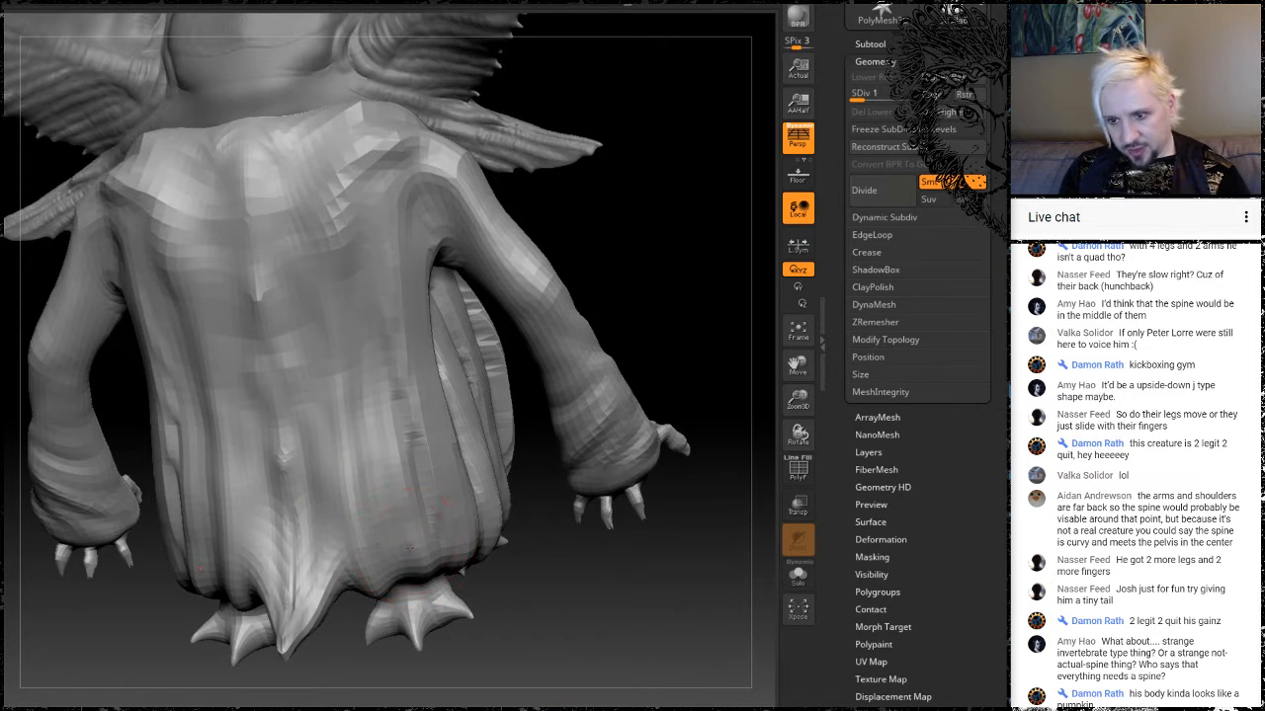
{"action": "mouse_move", "coordinate": [410, 547]}
{"action": "left_mouse_down"}
{"action": "mouse_move", "coordinate": [370, 397]}
{"action": "mouse_move", "coordinate": [397, 395]}
{"action": "left_mouse_up"}
{"action": "left_click_drag", "start_coordinate": [370, 516], "coordinate": [370, 287]}
{"action": "left_click_drag", "start_coordinate": [372, 474], "coordinate": [348, 197]}
{"action": "left_click_drag", "start_coordinate": [364, 395], "coordinate": [352, 241]}
{"action": "left_click_drag", "start_coordinate": [357, 321], "coordinate": [400, 508]}
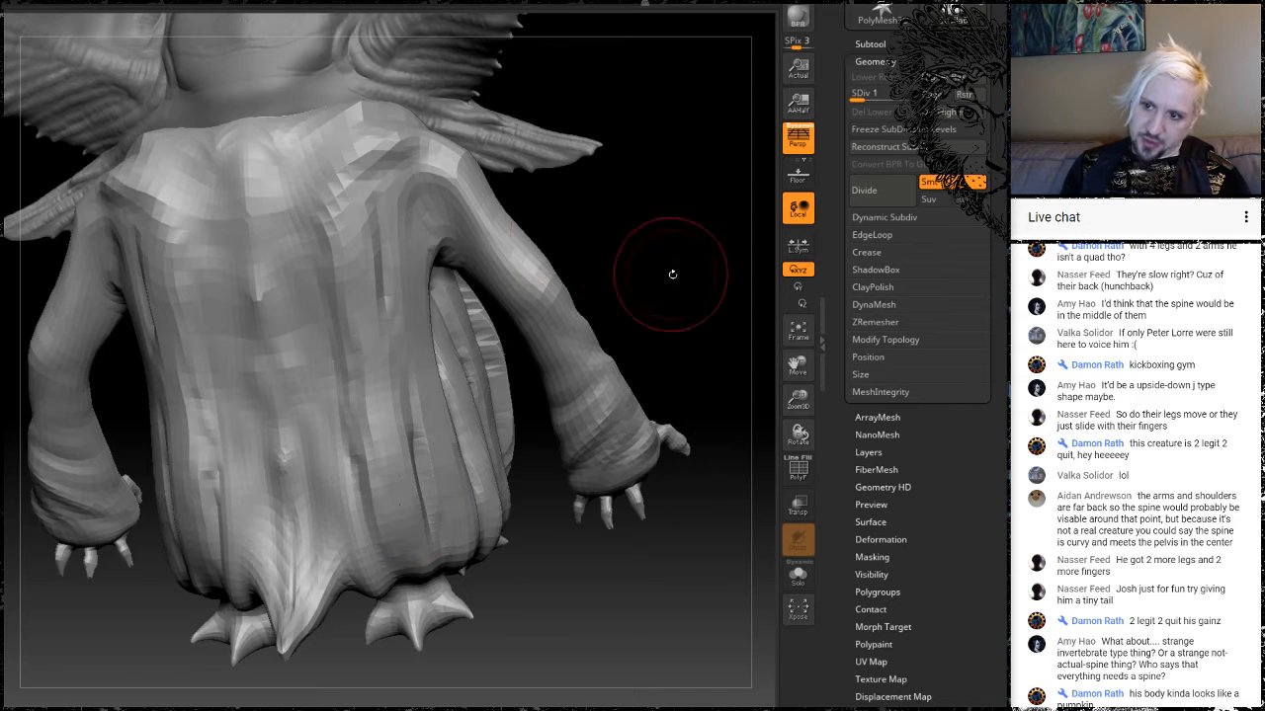
Extend the vertical folds up the center of the back along the spine to the base of the neck.
{"action": "left_click_drag", "start_coordinate": [671, 273], "coordinate": [303, 523]}
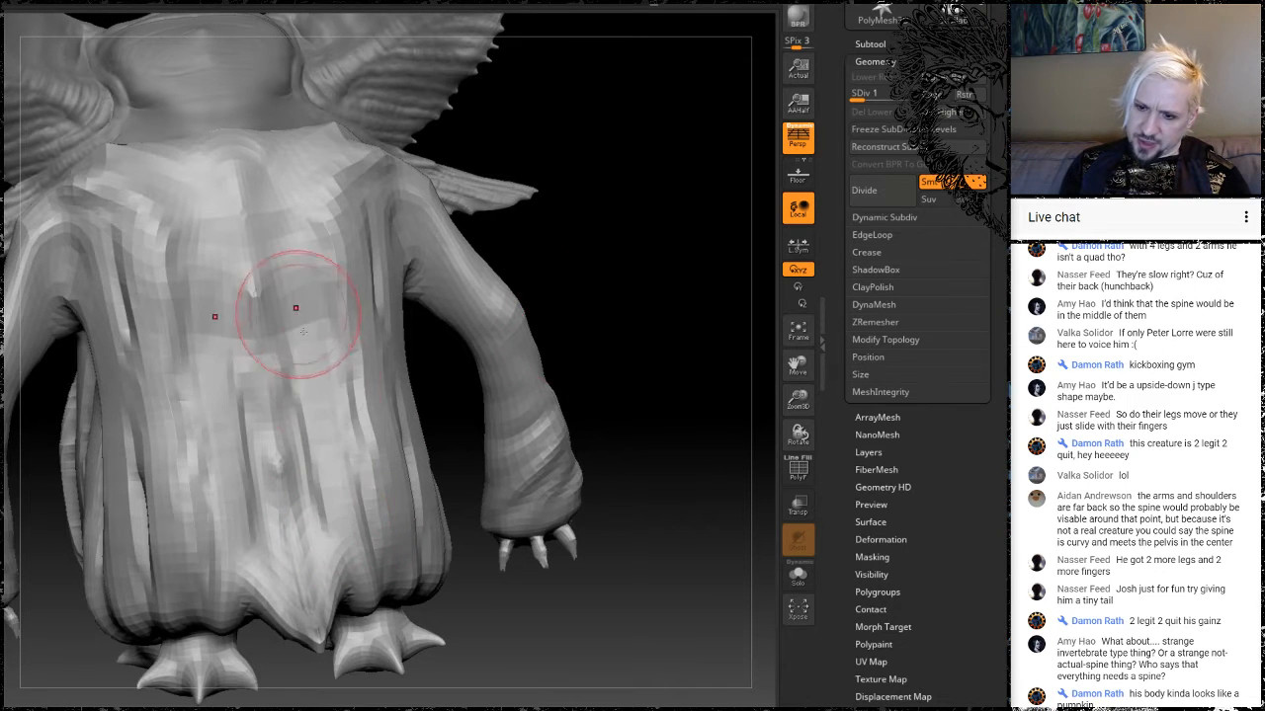
{"action": "left_click_drag", "start_coordinate": [296, 425], "coordinate": [286, 212]}
{"action": "left_click_drag", "start_coordinate": [262, 371], "coordinate": [297, 187]}
{"action": "left_click_drag", "start_coordinate": [217, 346], "coordinate": [272, 176]}
{"action": "left_click_drag", "start_coordinate": [296, 286], "coordinate": [303, 181]}
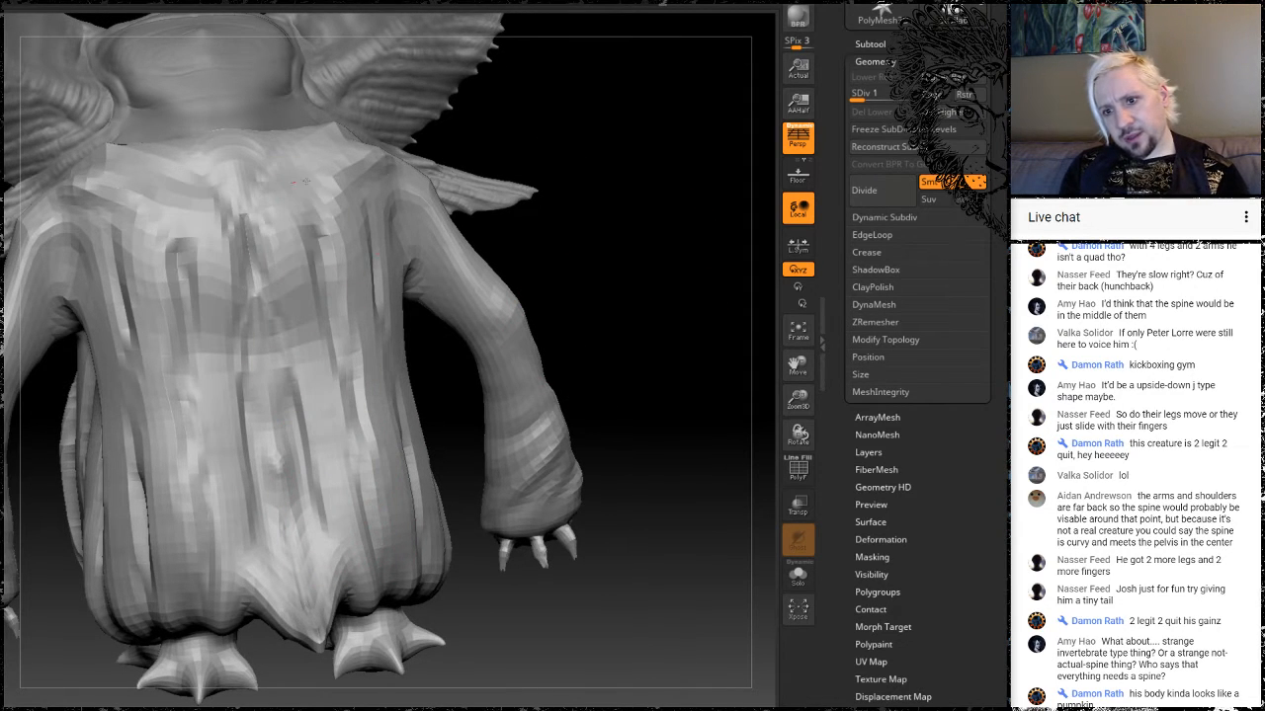
{"action": "mouse_move", "coordinate": [575, 157]}
{"action": "left_mouse_down"}
{"action": "mouse_move", "coordinate": [485, 155]}
{"action": "mouse_move", "coordinate": [557, 282]}
{"action": "mouse_move", "coordinate": [524, 293]}
{"action": "mouse_move", "coordinate": [538, 299]}
{"action": "left_mouse_up"}
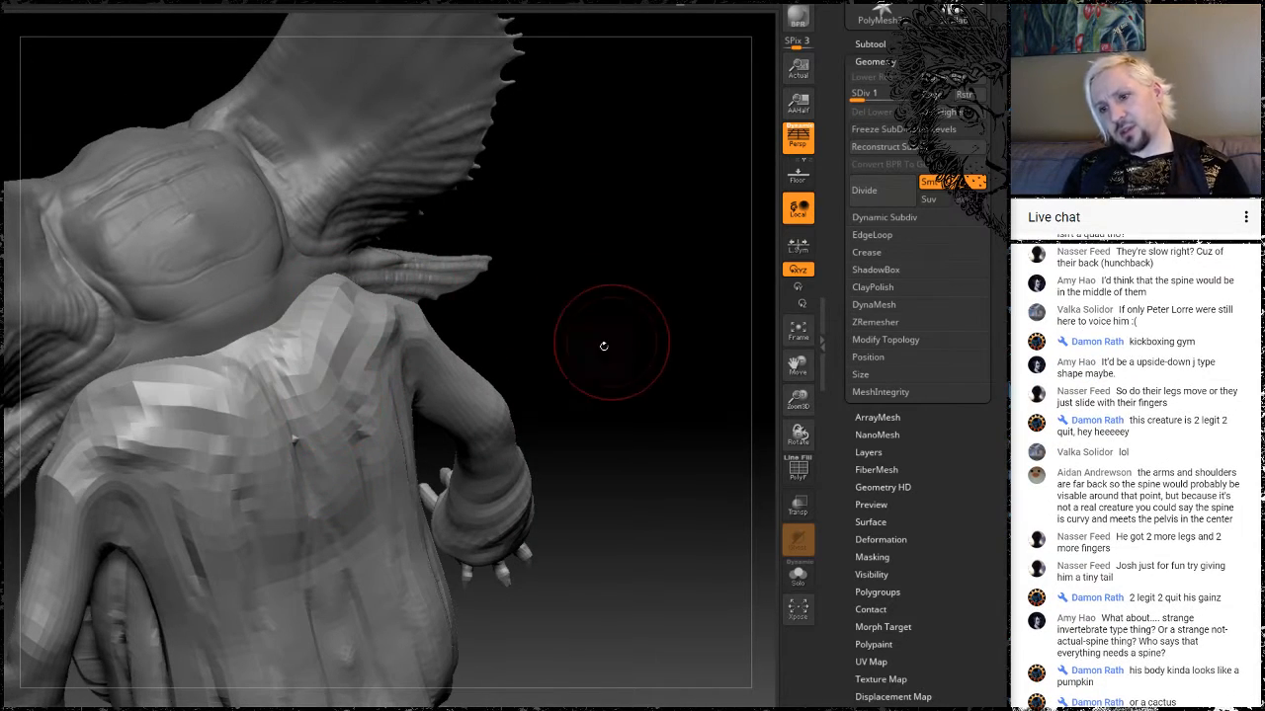
{"action": "left_click_drag", "start_coordinate": [599, 342], "coordinate": [613, 347]}
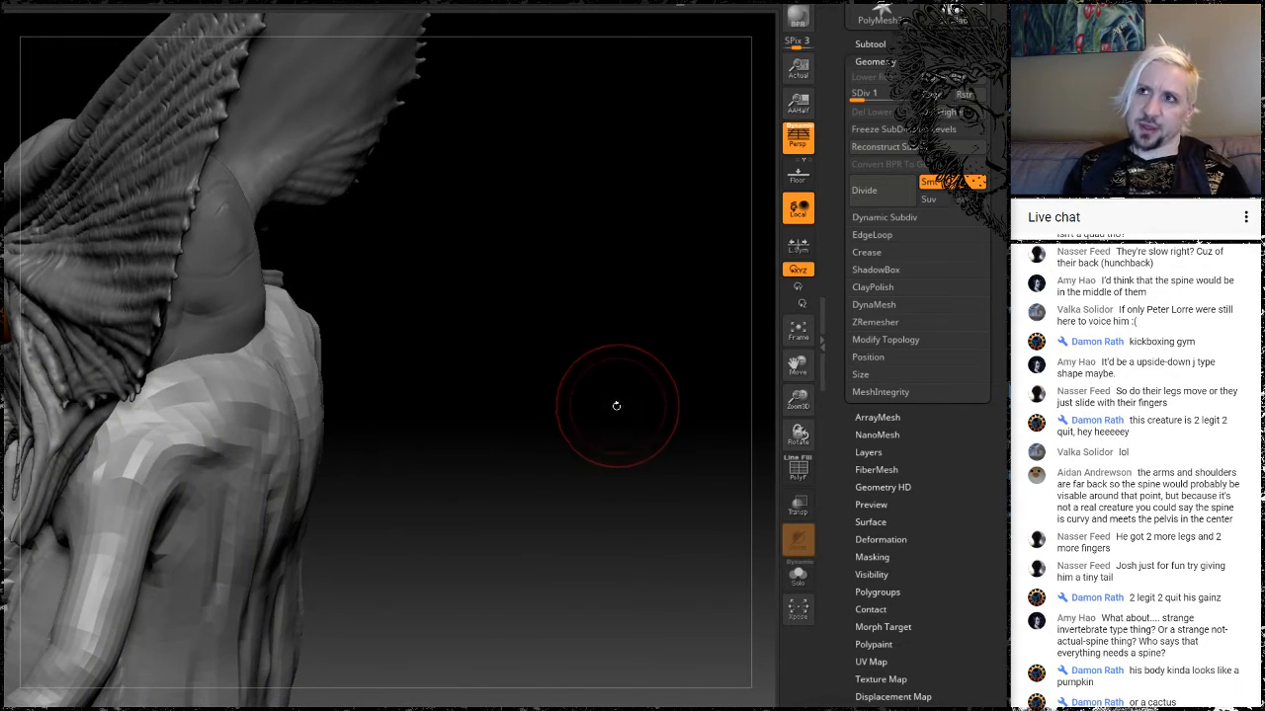
{"action": "mouse_move", "coordinate": [571, 491]}
{"action": "left_mouse_down"}
{"action": "mouse_move", "coordinate": [495, 452]}
{"action": "mouse_move", "coordinate": [576, 364]}
{"action": "mouse_move", "coordinate": [623, 393]}
{"action": "mouse_move", "coordinate": [551, 390]}
{"action": "left_mouse_up"}
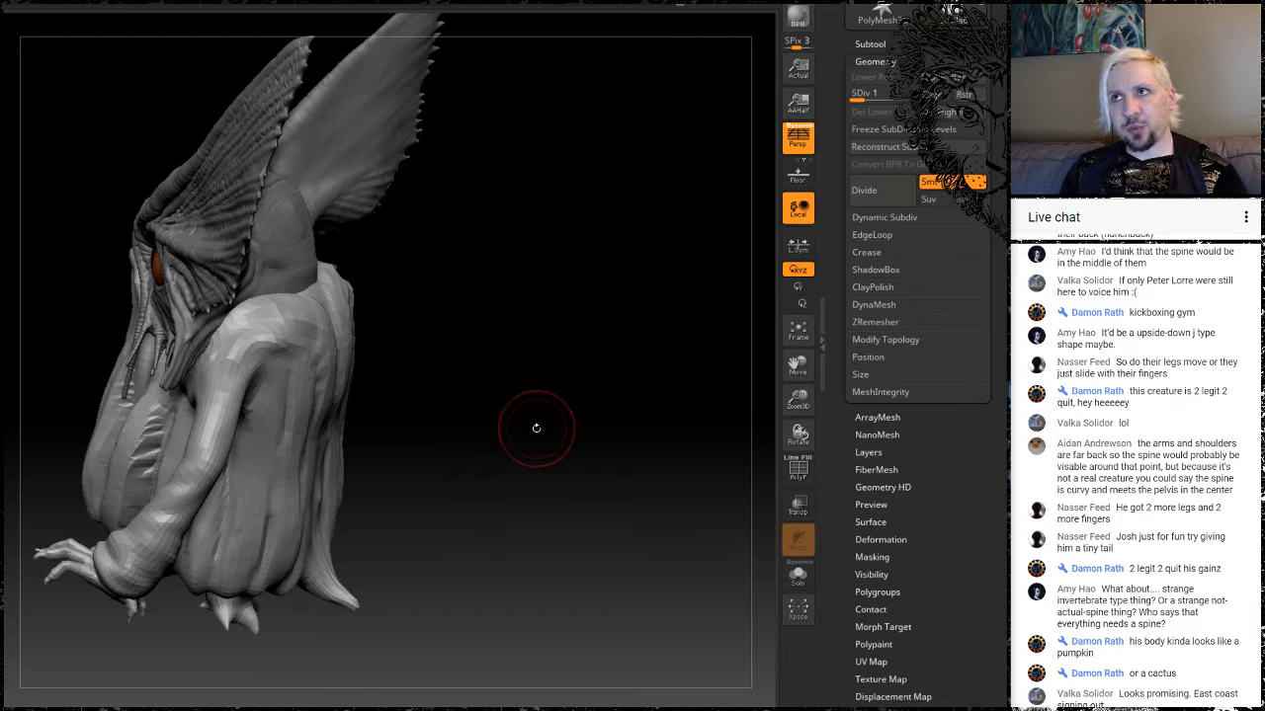
{"action": "left_click_drag", "start_coordinate": [537, 422], "coordinate": [549, 391]}
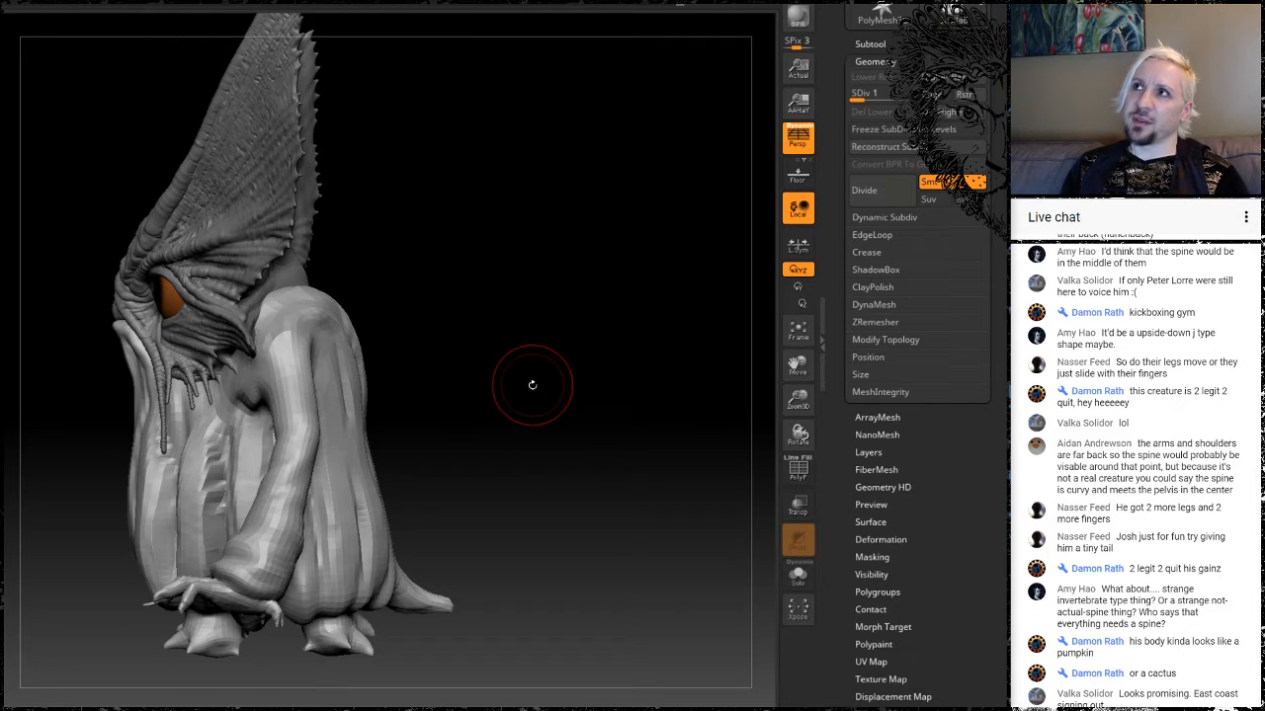
{"action": "mouse_move", "coordinate": [547, 387]}
{"action": "left_mouse_down"}
{"action": "mouse_move", "coordinate": [531, 436]}
{"action": "mouse_move", "coordinate": [498, 440]}
{"action": "mouse_move", "coordinate": [477, 375]}
{"action": "left_mouse_up"}
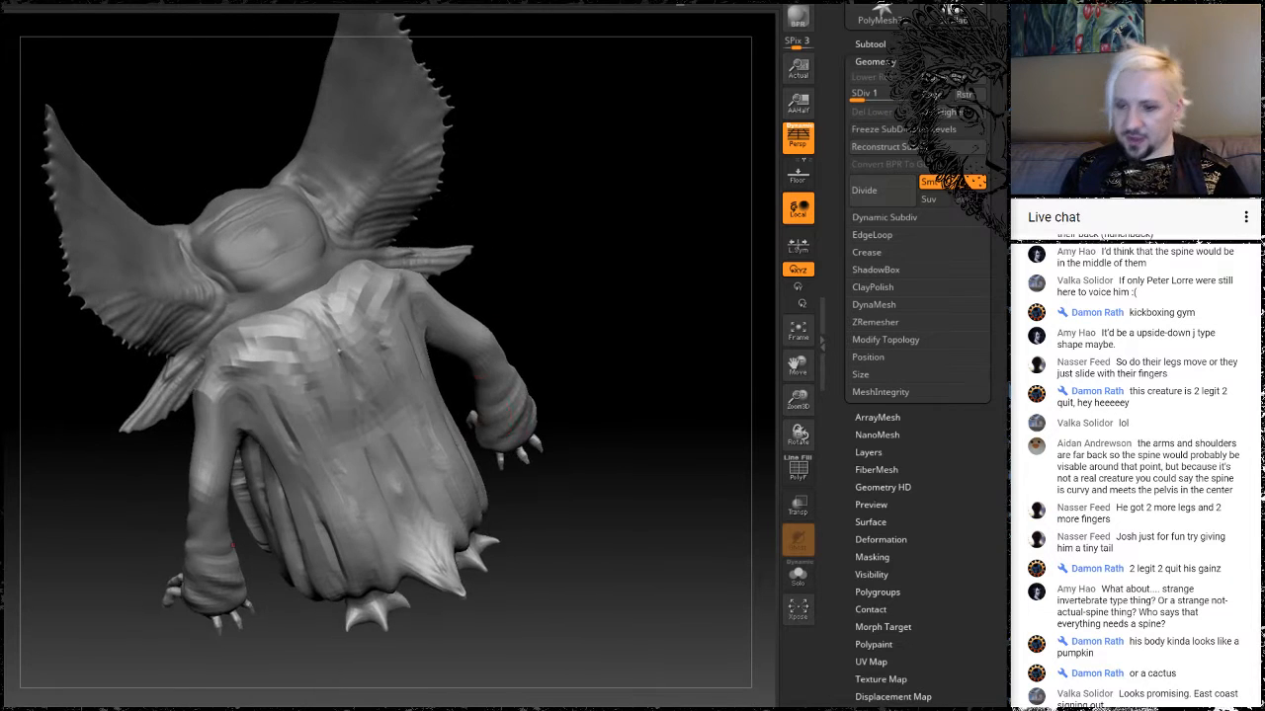
Examine the creature's folded body and overall silhouette from the back, front and side.
{"action": "left_click_drag", "start_coordinate": [607, 260], "coordinate": [612, 280], "text": "shift"}
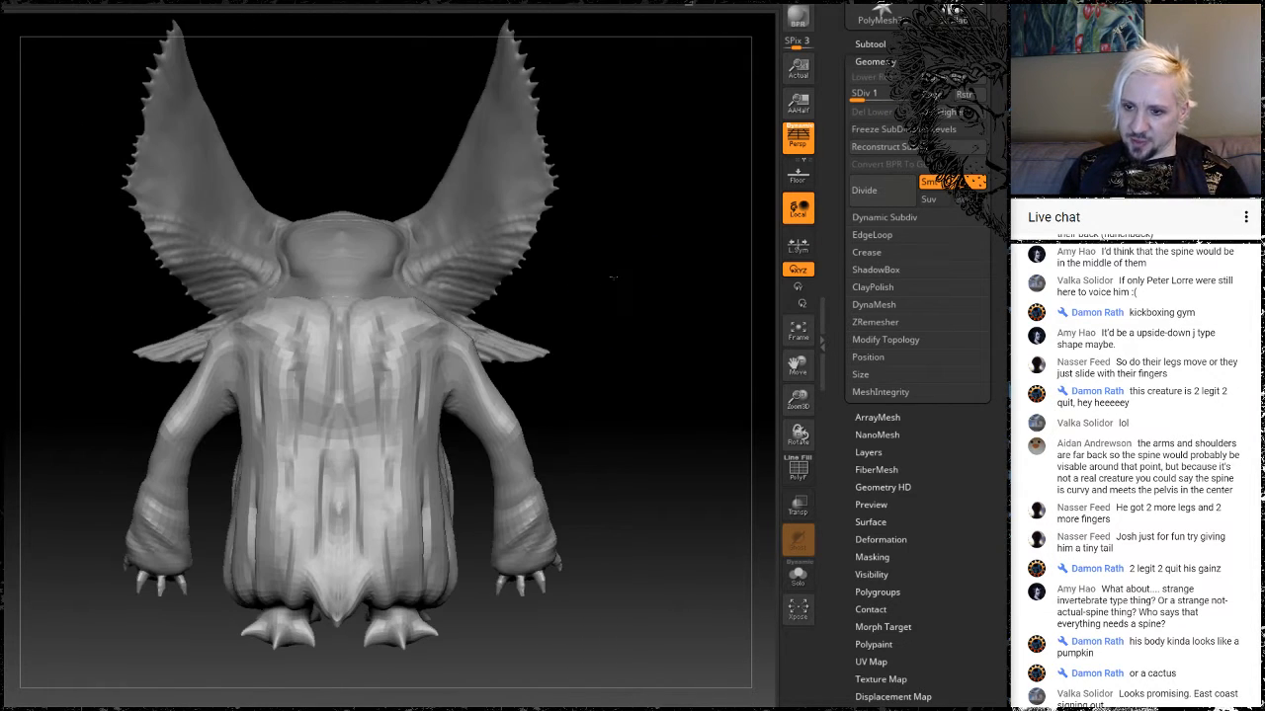
{"action": "mouse_move", "coordinate": [642, 400]}
{"action": "left_mouse_down"}
{"action": "mouse_move", "coordinate": [533, 504]}
{"action": "mouse_move", "coordinate": [568, 510]}
{"action": "mouse_move", "coordinate": [566, 405]}
{"action": "mouse_move", "coordinate": [562, 488]}
{"action": "mouse_move", "coordinate": [598, 442]}
{"action": "mouse_move", "coordinate": [602, 466]}
{"action": "mouse_move", "coordinate": [583, 480]}
{"action": "mouse_move", "coordinate": [691, 477]}
{"action": "mouse_move", "coordinate": [646, 399]}
{"action": "mouse_move", "coordinate": [623, 409]}
{"action": "left_mouse_up"}
{"action": "key", "text": "space"}
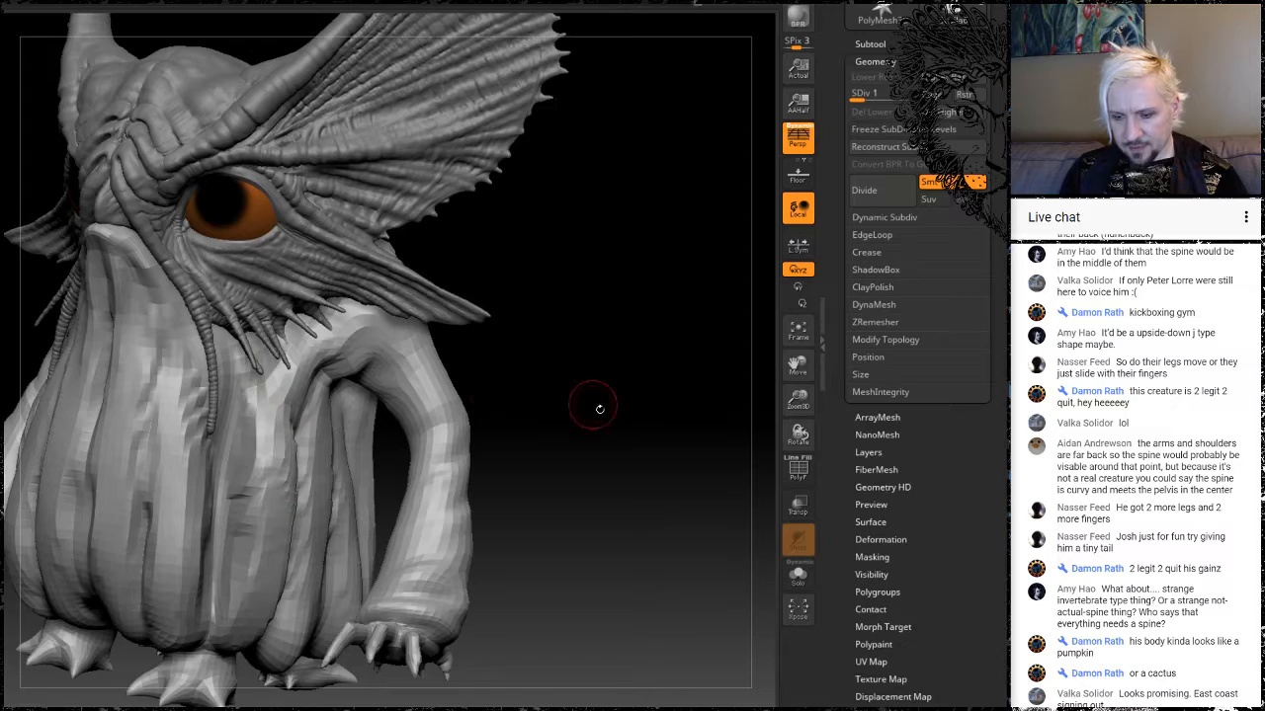
{"action": "mouse_move", "coordinate": [599, 408]}
{"action": "left_mouse_down"}
{"action": "mouse_move", "coordinate": [524, 494]}
{"action": "mouse_move", "coordinate": [646, 382]}
{"action": "mouse_move", "coordinate": [602, 341]}
{"action": "mouse_move", "coordinate": [708, 322]}
{"action": "left_mouse_up"}
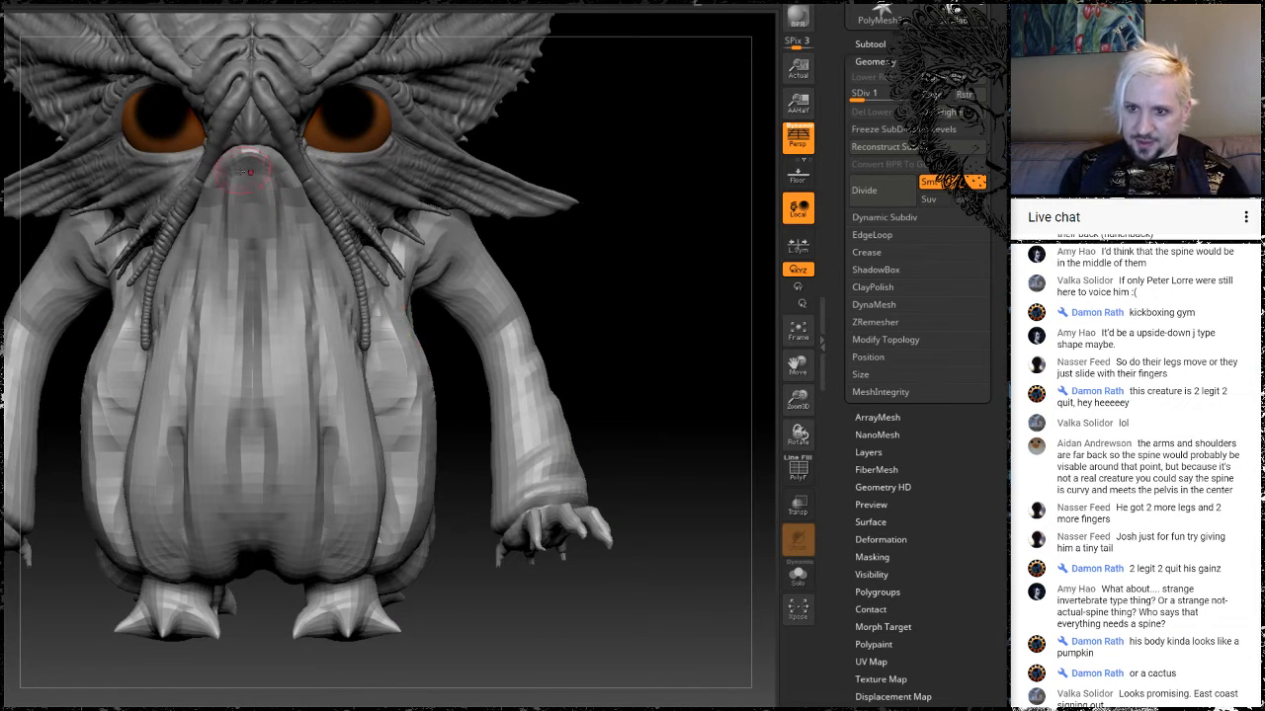
{"action": "mouse_move", "coordinate": [673, 368]}
{"action": "left_mouse_down", "text": "alt"}
{"action": "mouse_move", "coordinate": [640, 283]}
{"action": "mouse_move", "coordinate": [671, 340]}
{"action": "left_mouse_up", "text": "alt"}
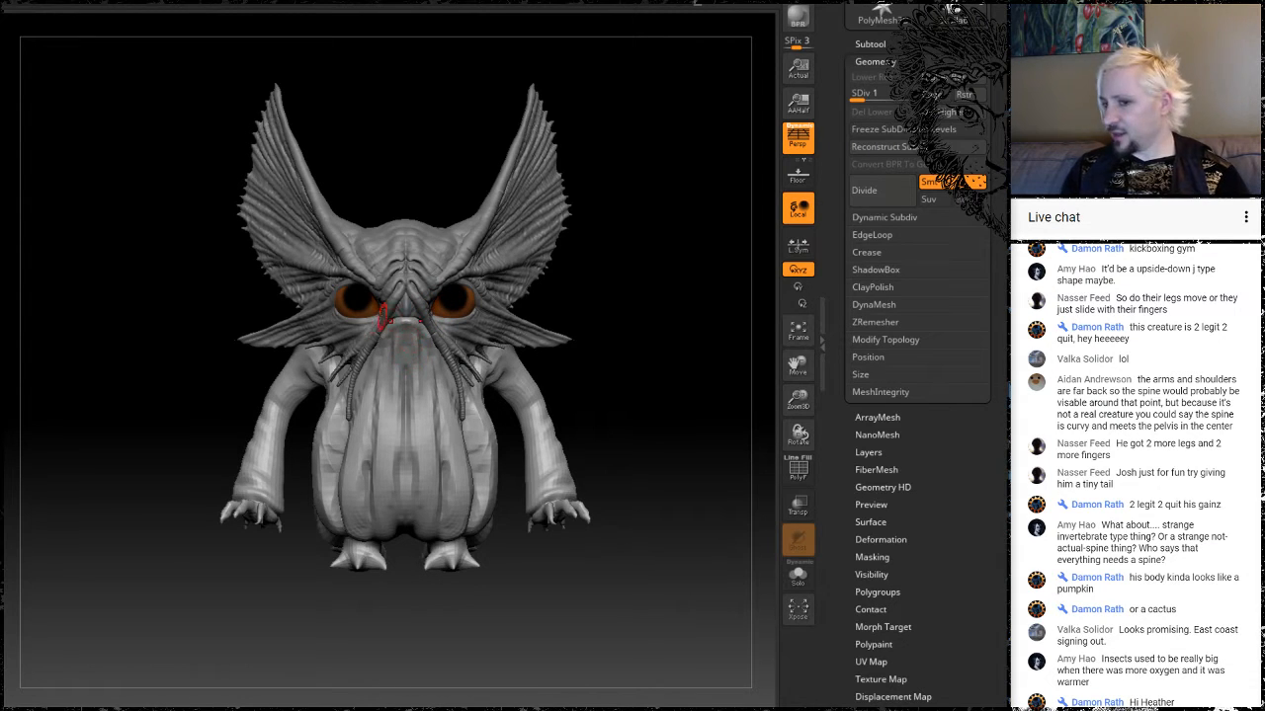
{"action": "left_click_drag", "start_coordinate": [652, 420], "coordinate": [578, 440]}
{"action": "right_click", "coordinate": [260, 509]}
{"action": "left_click", "coordinate": [261, 506]}
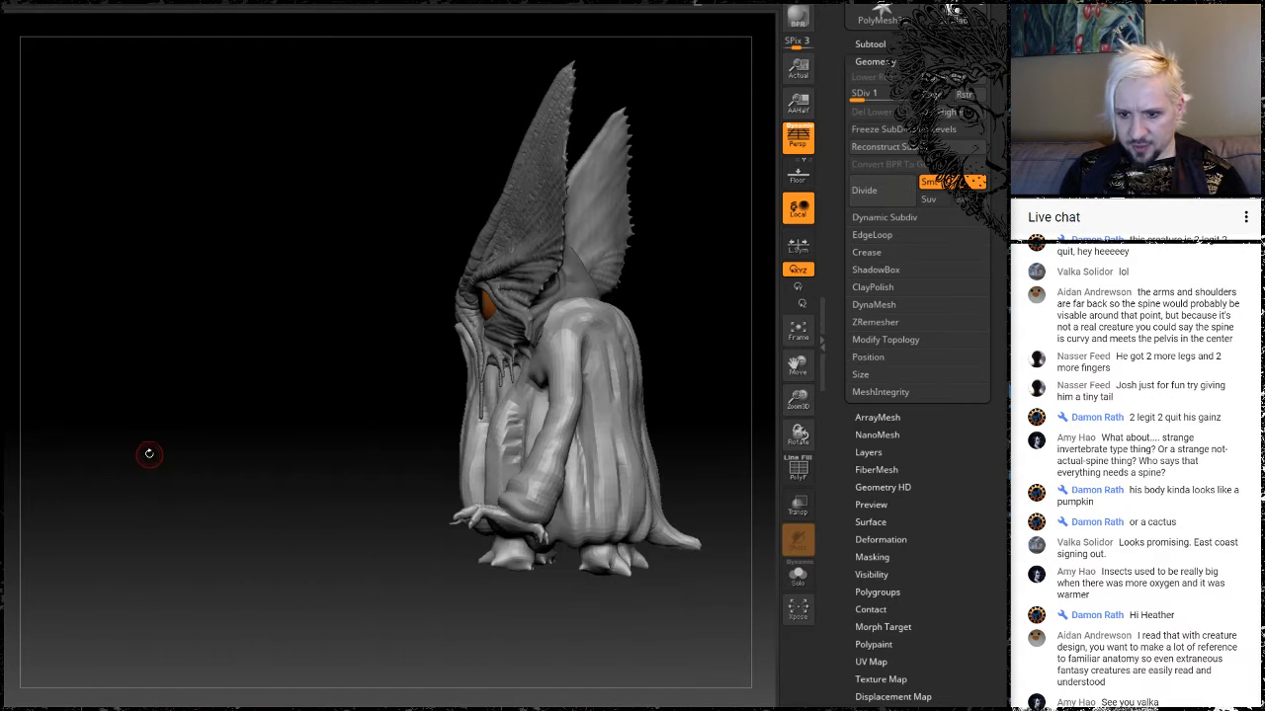
Resize the ClayBuildup brush, deepen the vertical folds on the front flank beside the arm, and soften the folds on the belly.
{"action": "right_click", "coordinate": [345, 541]}
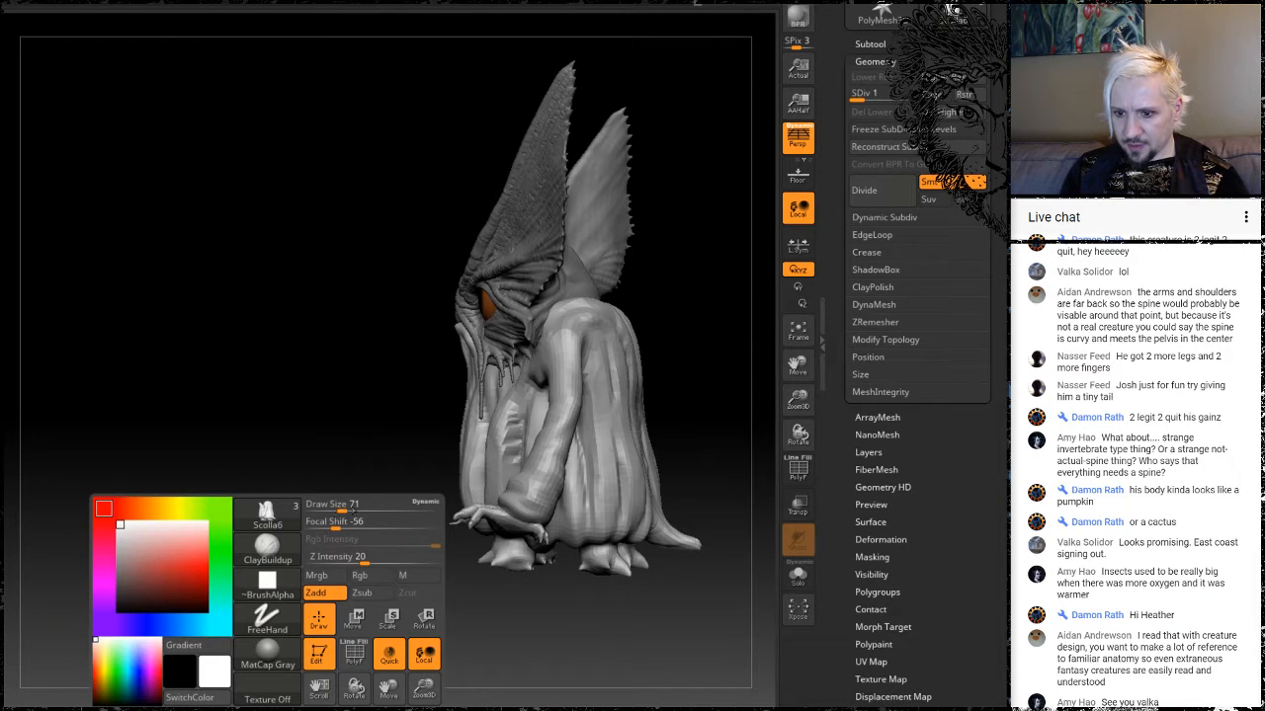
{"action": "right_click", "coordinate": [341, 509]}
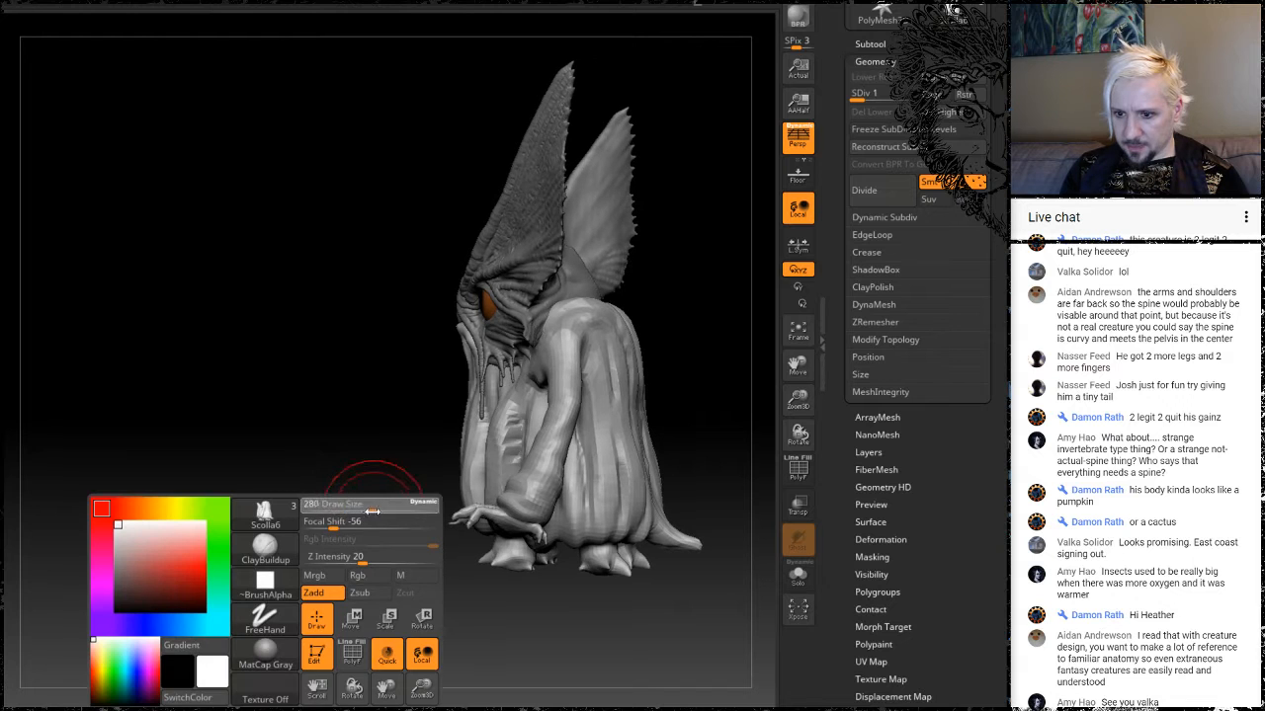
{"action": "mouse_move", "coordinate": [371, 490]}
{"action": "right_mouse_down", "text": "ctrl"}
{"action": "mouse_move", "coordinate": [359, 475]}
{"action": "mouse_move", "coordinate": [340, 502]}
{"action": "mouse_move", "coordinate": [334, 489]}
{"action": "right_mouse_up", "text": "ctrl"}
{"action": "right_click", "coordinate": [324, 485]}
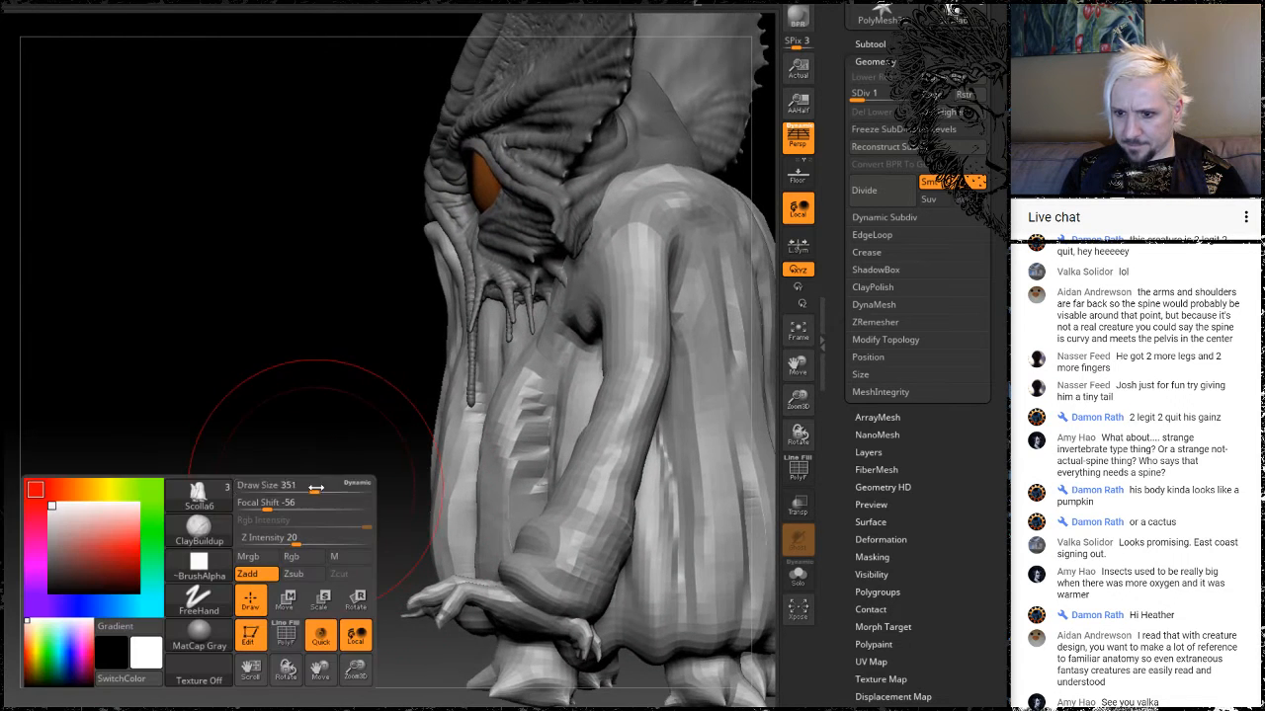
{"action": "left_click_drag", "start_coordinate": [310, 488], "coordinate": [276, 492]}
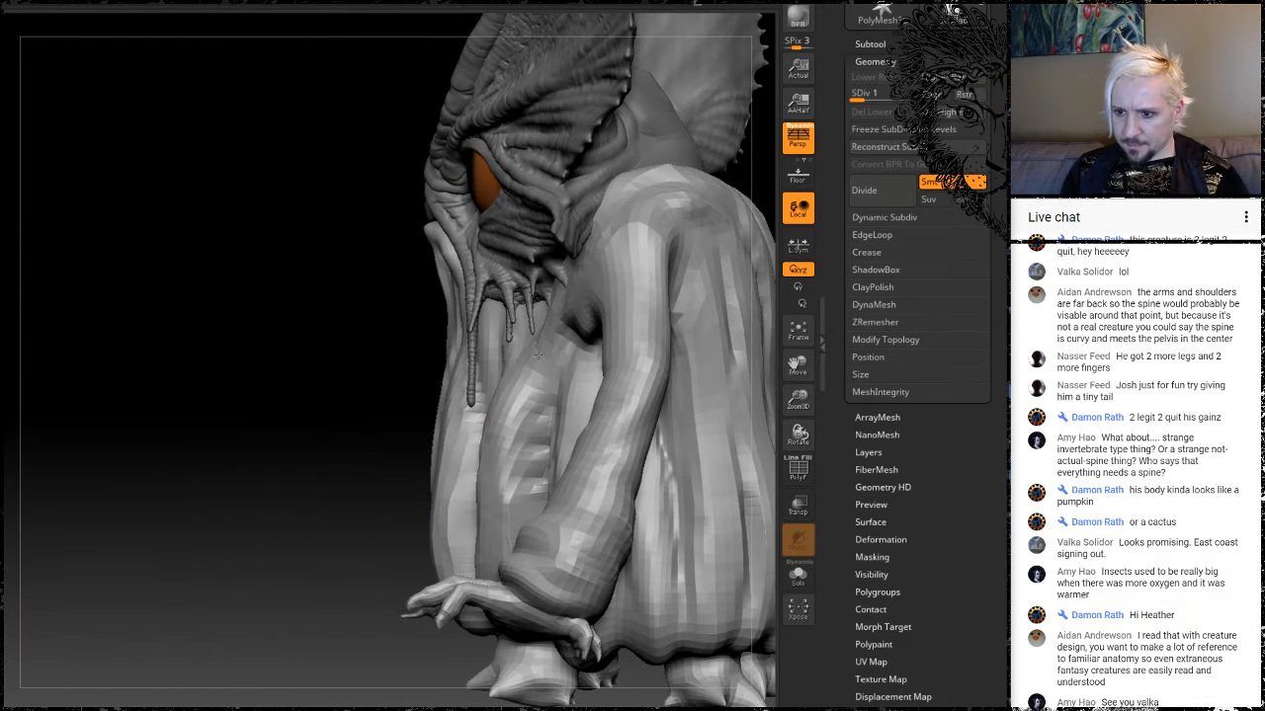
{"action": "left_click_drag", "start_coordinate": [272, 428], "coordinate": [329, 455]}
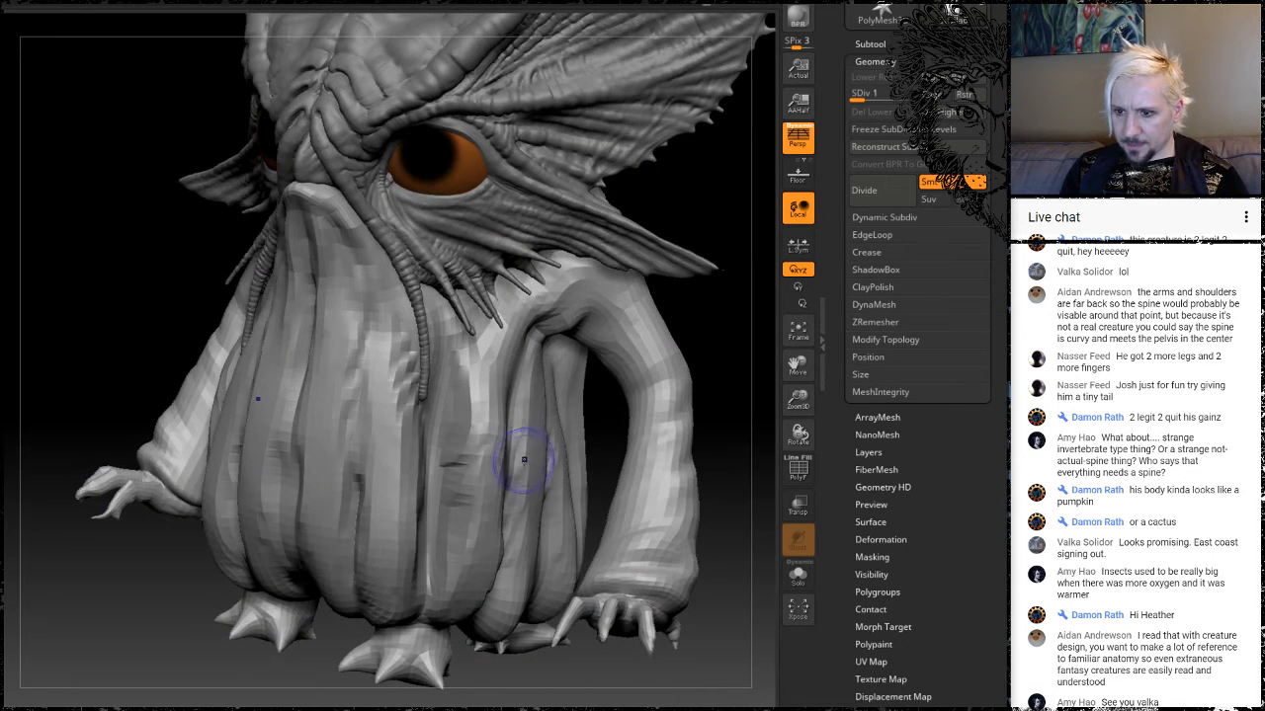
{"action": "left_click_drag", "start_coordinate": [490, 368], "coordinate": [495, 546]}
{"action": "left_click_drag", "start_coordinate": [466, 403], "coordinate": [471, 563]}
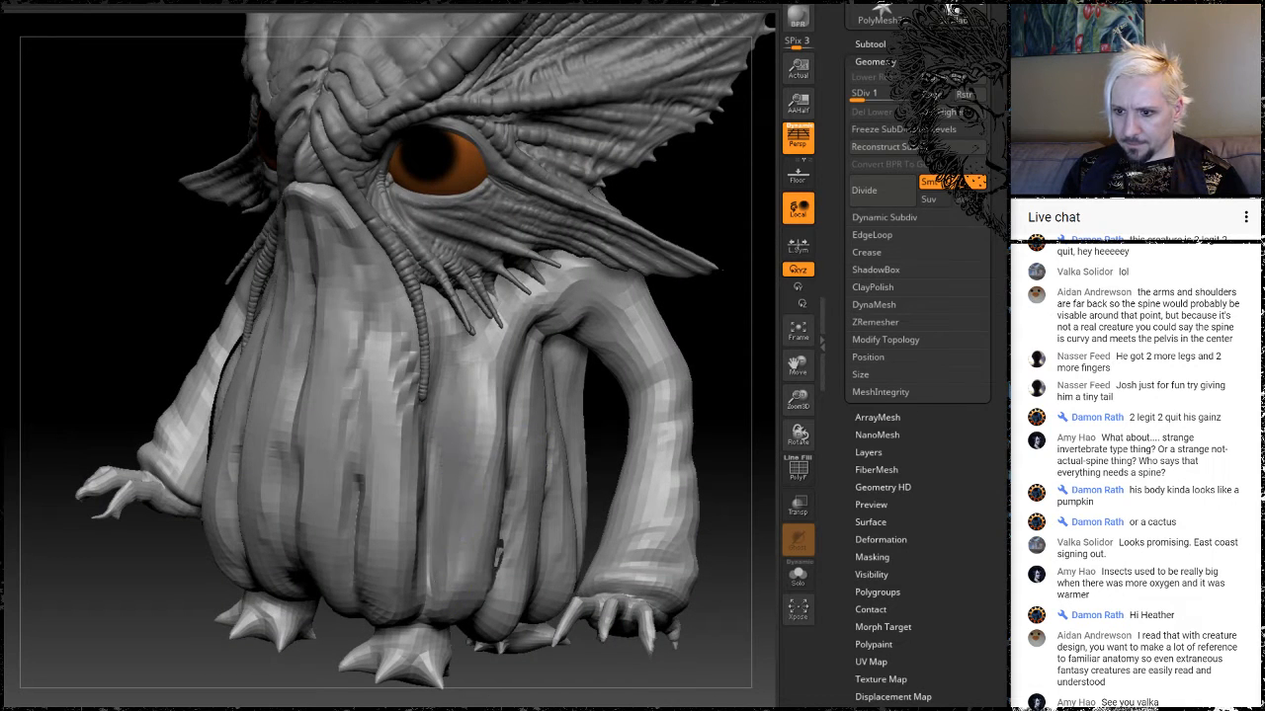
{"action": "mouse_move", "coordinate": [368, 445]}
{"action": "left_mouse_down", "text": "shift"}
{"action": "mouse_move", "coordinate": [352, 409]}
{"action": "mouse_move", "coordinate": [353, 518]}
{"action": "left_mouse_up", "text": "shift"}
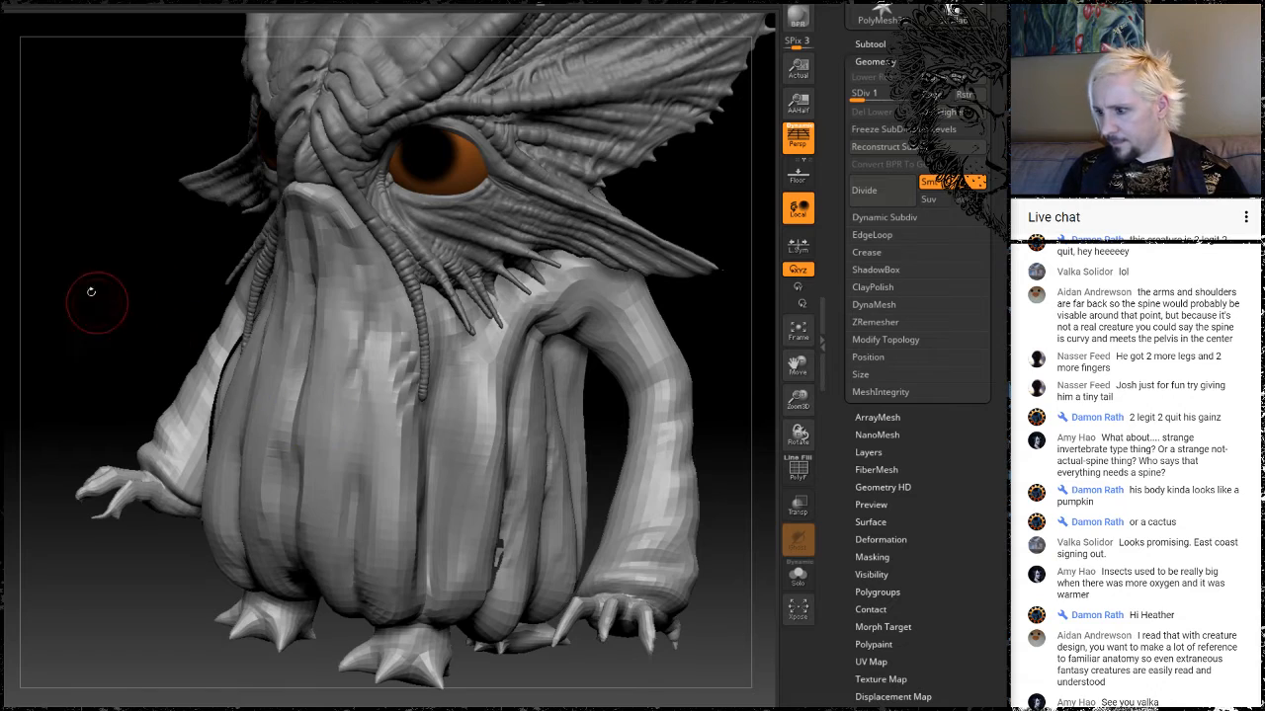
Examine the vertical folds on the front of the torso from the front and both sides.
{"action": "left_click_drag", "start_coordinate": [128, 243], "coordinate": [249, 237]}
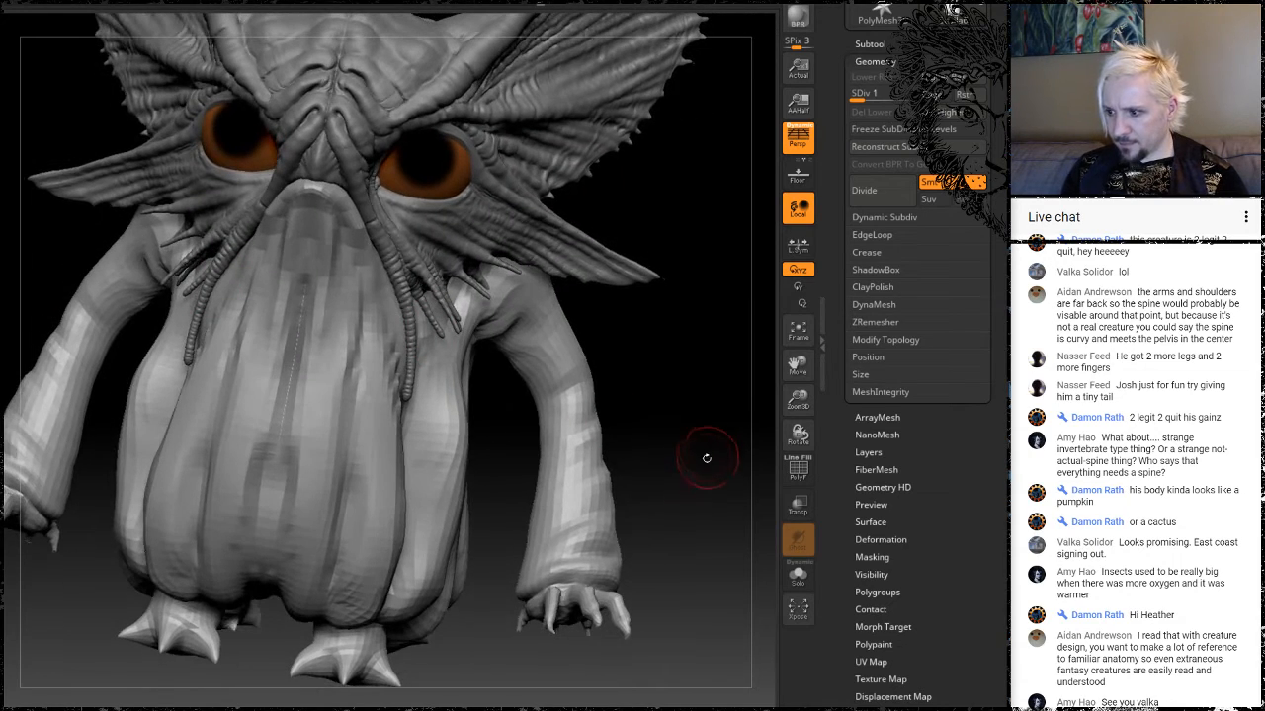
{"action": "left_click_drag", "start_coordinate": [691, 477], "coordinate": [615, 494], "text": "alt"}
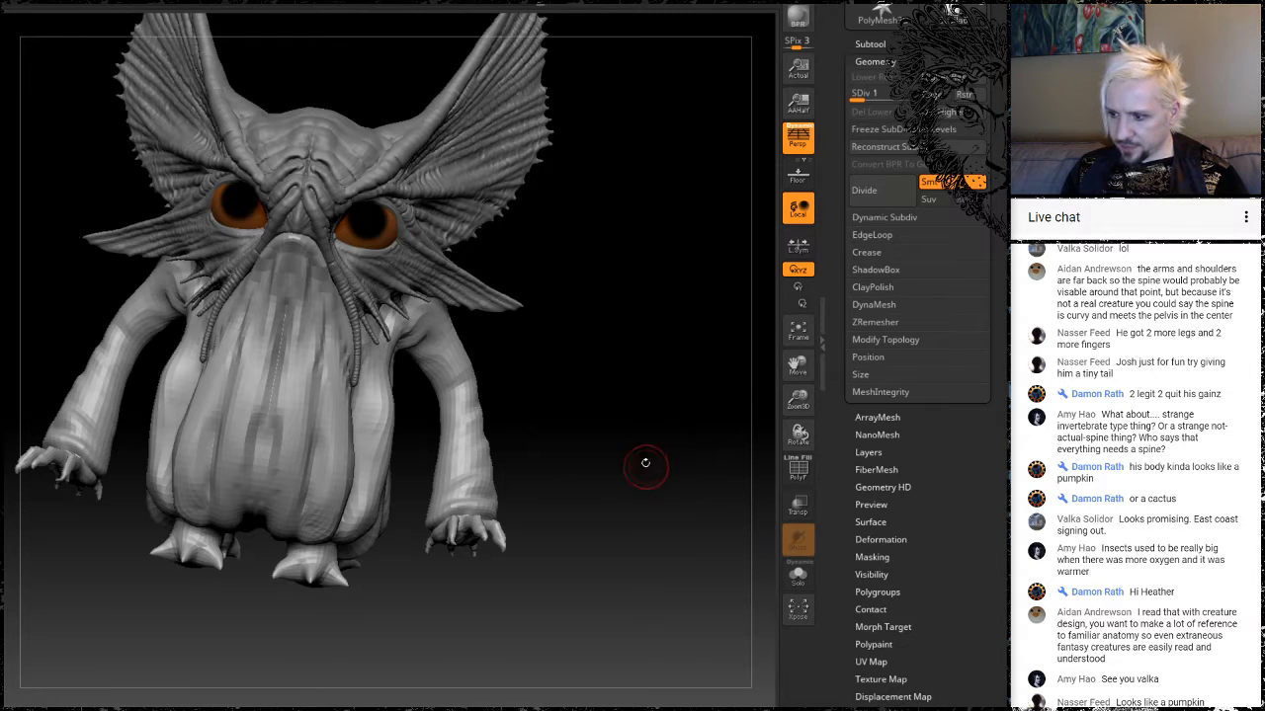
{"action": "left_click_drag", "start_coordinate": [609, 468], "coordinate": [614, 457]}
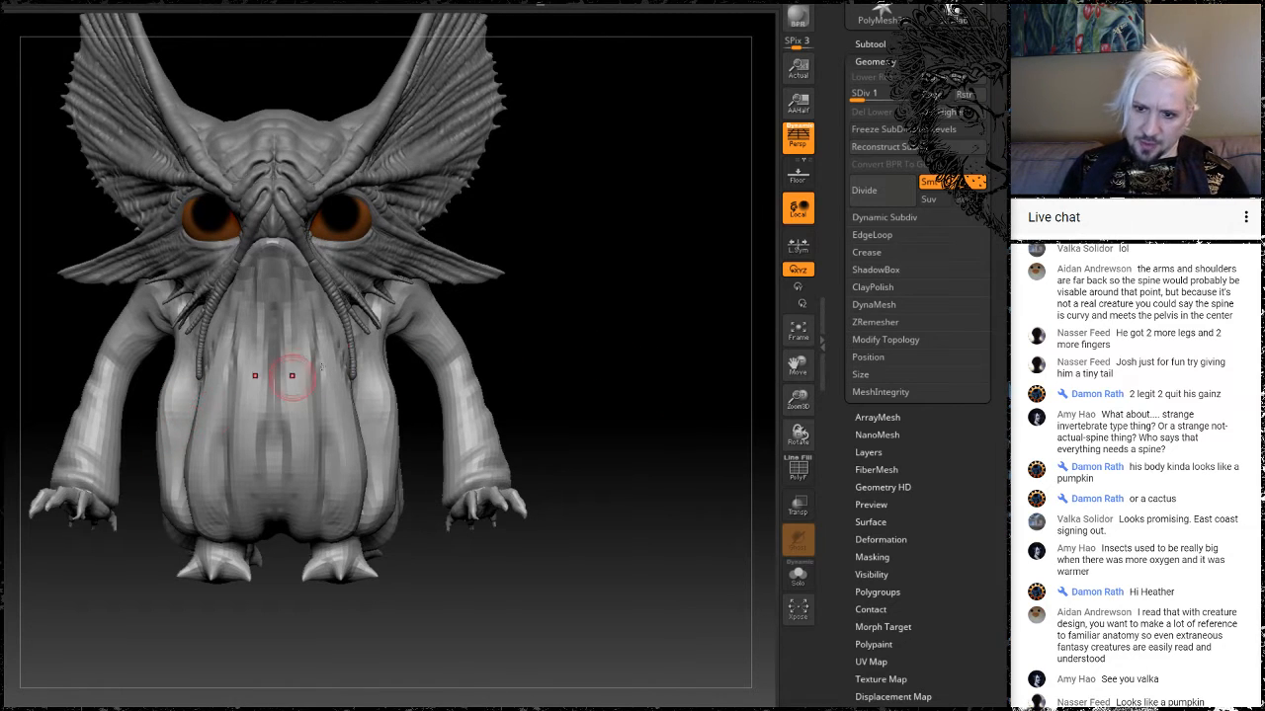
{"action": "left_click_drag", "start_coordinate": [617, 287], "coordinate": [581, 263]}
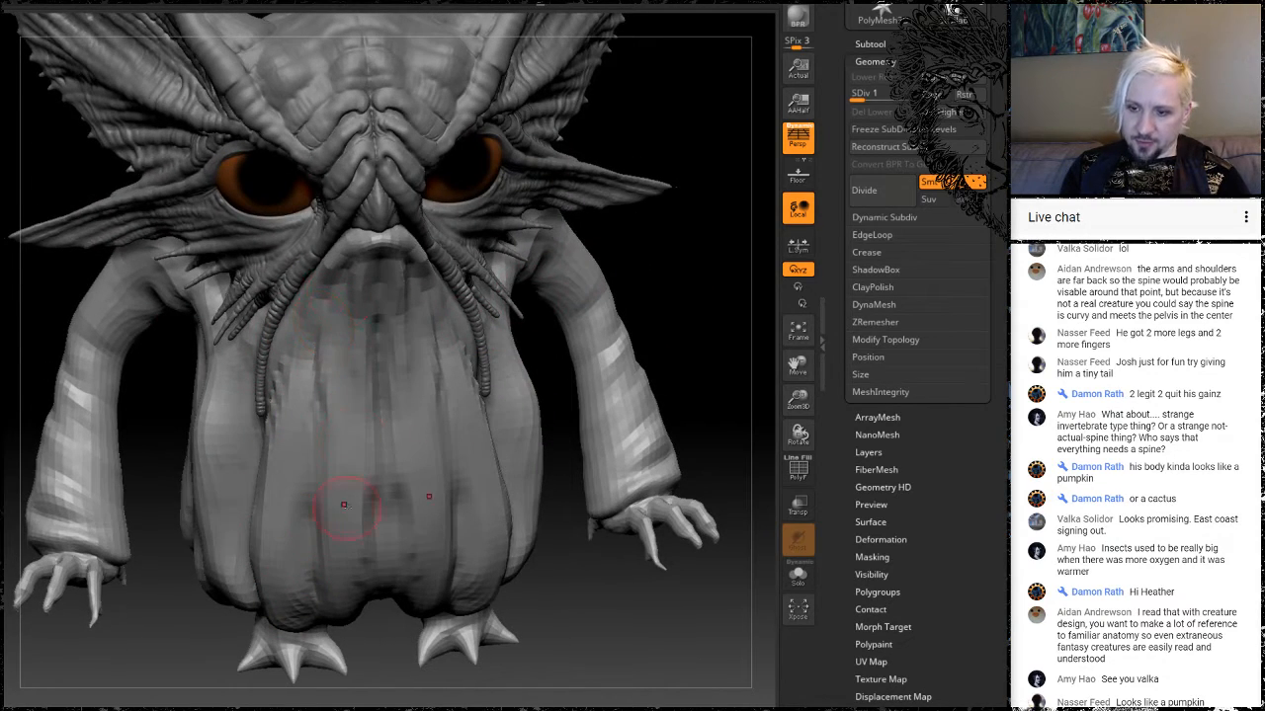
{"action": "left_click_drag", "start_coordinate": [126, 418], "coordinate": [192, 444]}
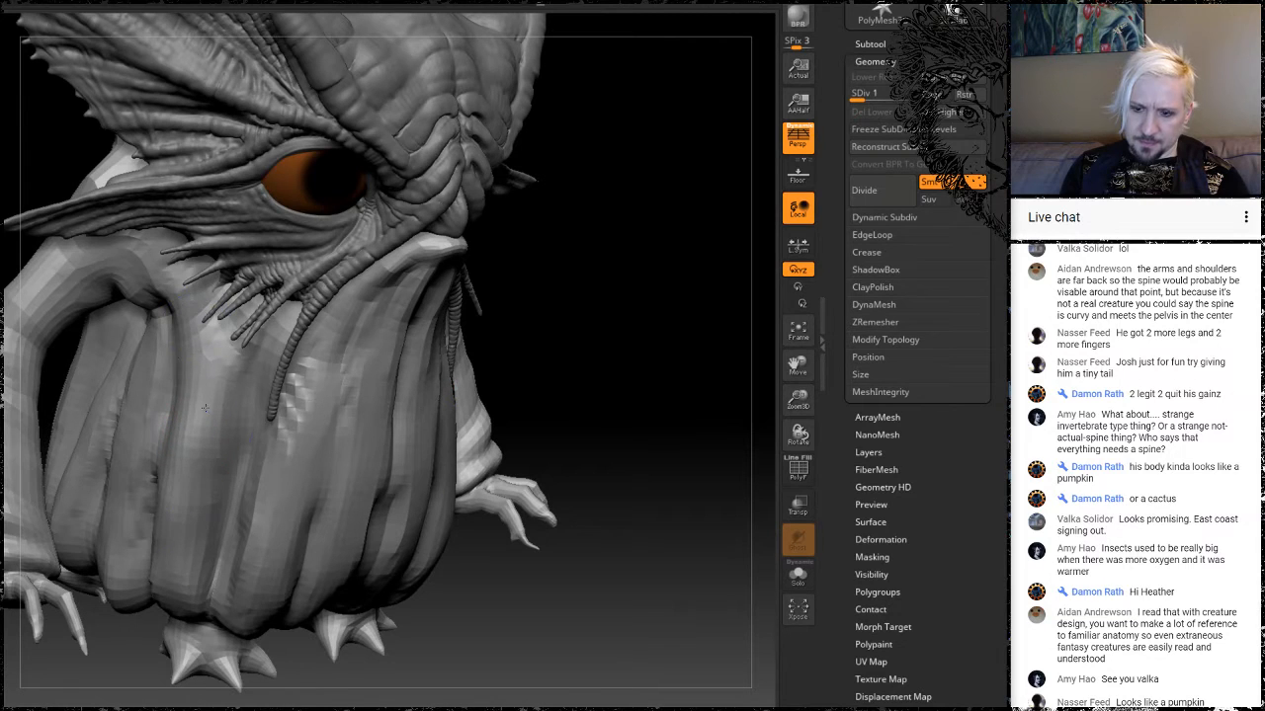
{"action": "mouse_move", "coordinate": [638, 350]}
{"action": "left_mouse_down"}
{"action": "mouse_move", "coordinate": [522, 513]}
{"action": "mouse_move", "coordinate": [427, 445]}
{"action": "mouse_move", "coordinate": [542, 424]}
{"action": "mouse_move", "coordinate": [721, 435]}
{"action": "mouse_move", "coordinate": [452, 383]}
{"action": "mouse_move", "coordinate": [575, 380]}
{"action": "mouse_move", "coordinate": [549, 388]}
{"action": "mouse_move", "coordinate": [486, 347]}
{"action": "left_mouse_up"}
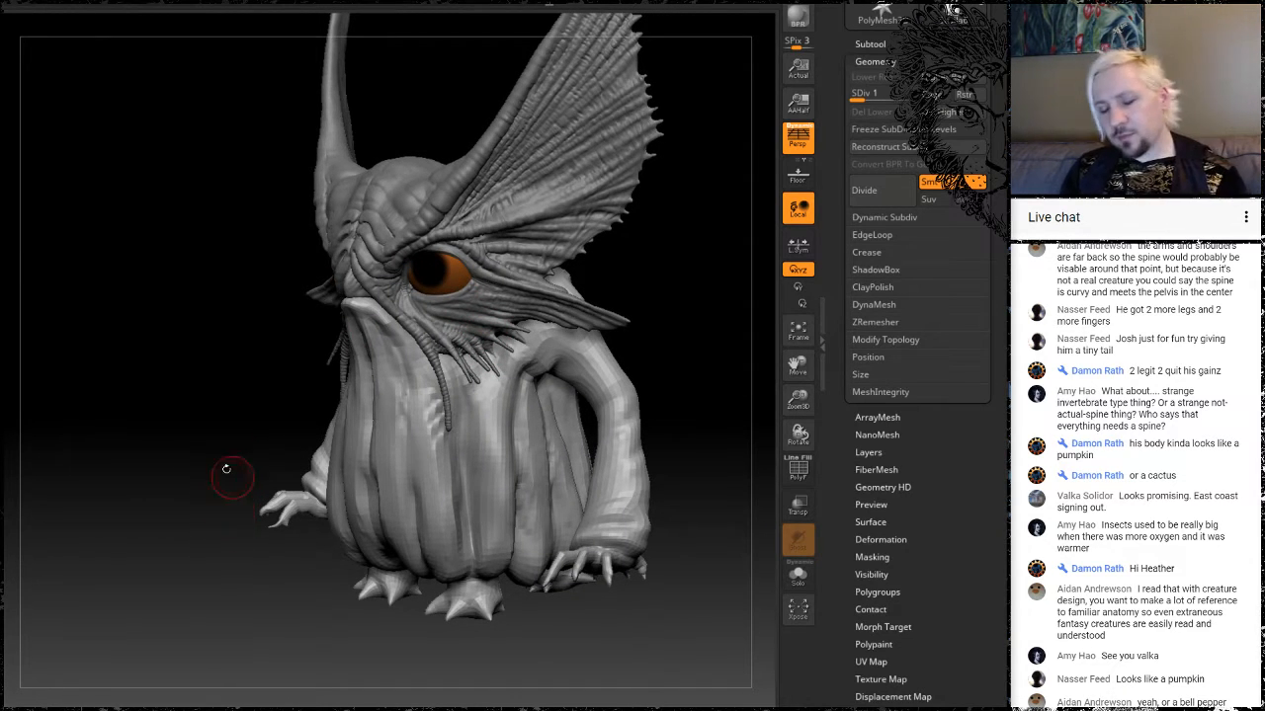
{"action": "mouse_move", "coordinate": [221, 495]}
{"action": "left_mouse_down"}
{"action": "mouse_move", "coordinate": [193, 563]}
{"action": "mouse_move", "coordinate": [209, 570]}
{"action": "left_mouse_up"}
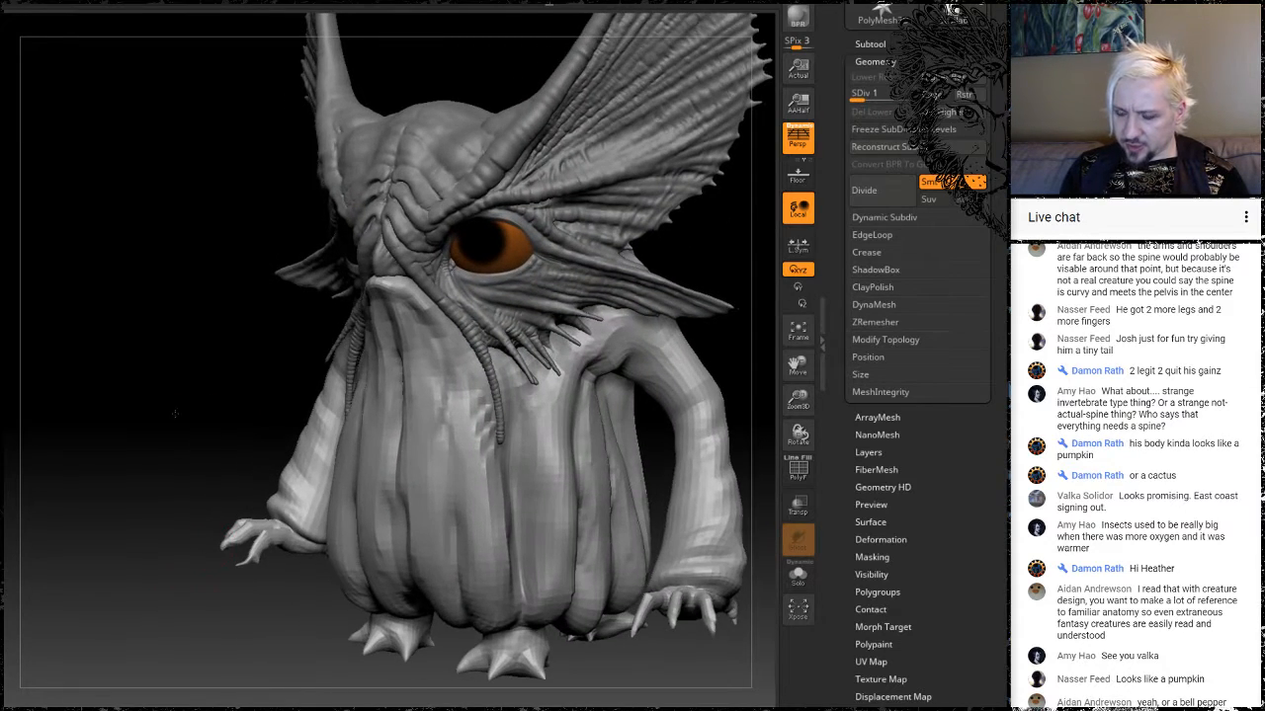
{"action": "mouse_move", "coordinate": [174, 413]}
{"action": "left_mouse_down"}
{"action": "mouse_move", "coordinate": [174, 546]}
{"action": "mouse_move", "coordinate": [346, 536]}
{"action": "mouse_move", "coordinate": [271, 534]}
{"action": "mouse_move", "coordinate": [281, 525]}
{"action": "left_mouse_up"}
Enlarge the brush to a draw size of 331 and smooth away the vertical folds across the front of the torso.
{"action": "right_click", "coordinate": [405, 401]}
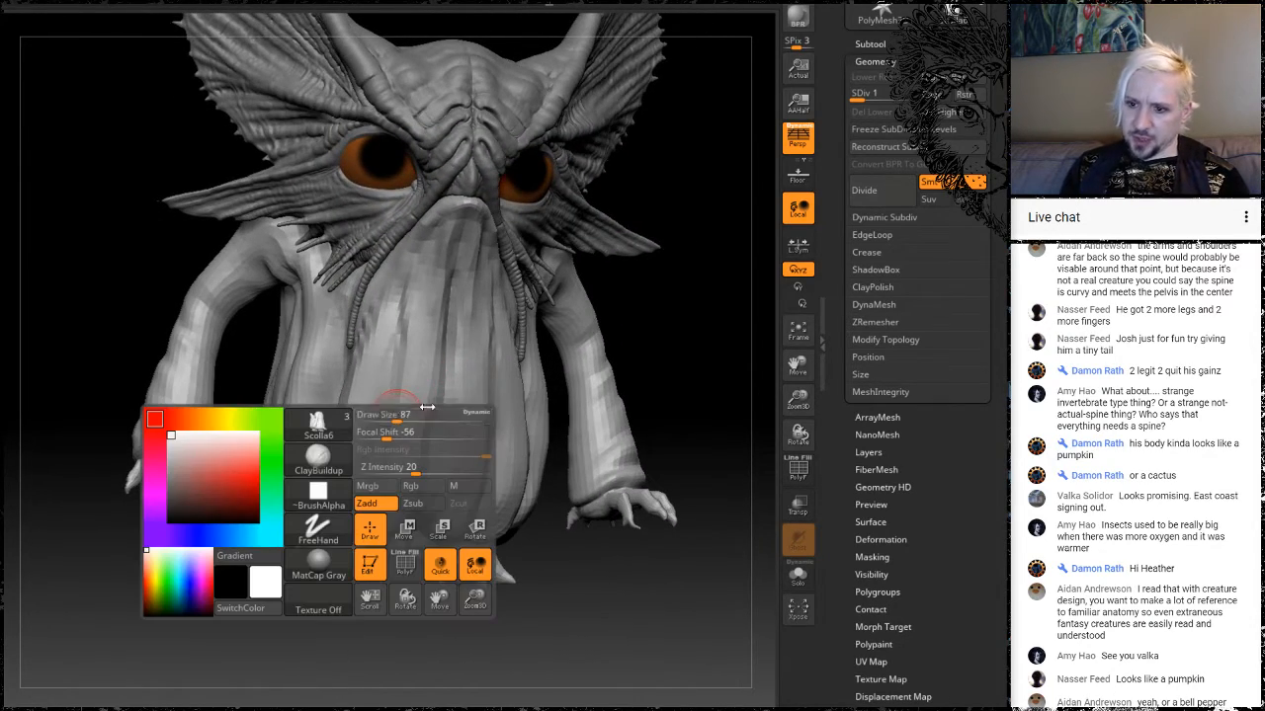
{"action": "mouse_move", "coordinate": [398, 422]}
{"action": "left_mouse_down"}
{"action": "mouse_move", "coordinate": [433, 425]}
{"action": "mouse_move", "coordinate": [318, 447]}
{"action": "mouse_move", "coordinate": [295, 405]}
{"action": "mouse_move", "coordinate": [286, 462]}
{"action": "mouse_move", "coordinate": [297, 435]}
{"action": "left_mouse_up"}
{"action": "mouse_move", "coordinate": [697, 296]}
{"action": "left_mouse_down"}
{"action": "mouse_move", "coordinate": [599, 287]}
{"action": "mouse_move", "coordinate": [664, 273]}
{"action": "left_mouse_up"}
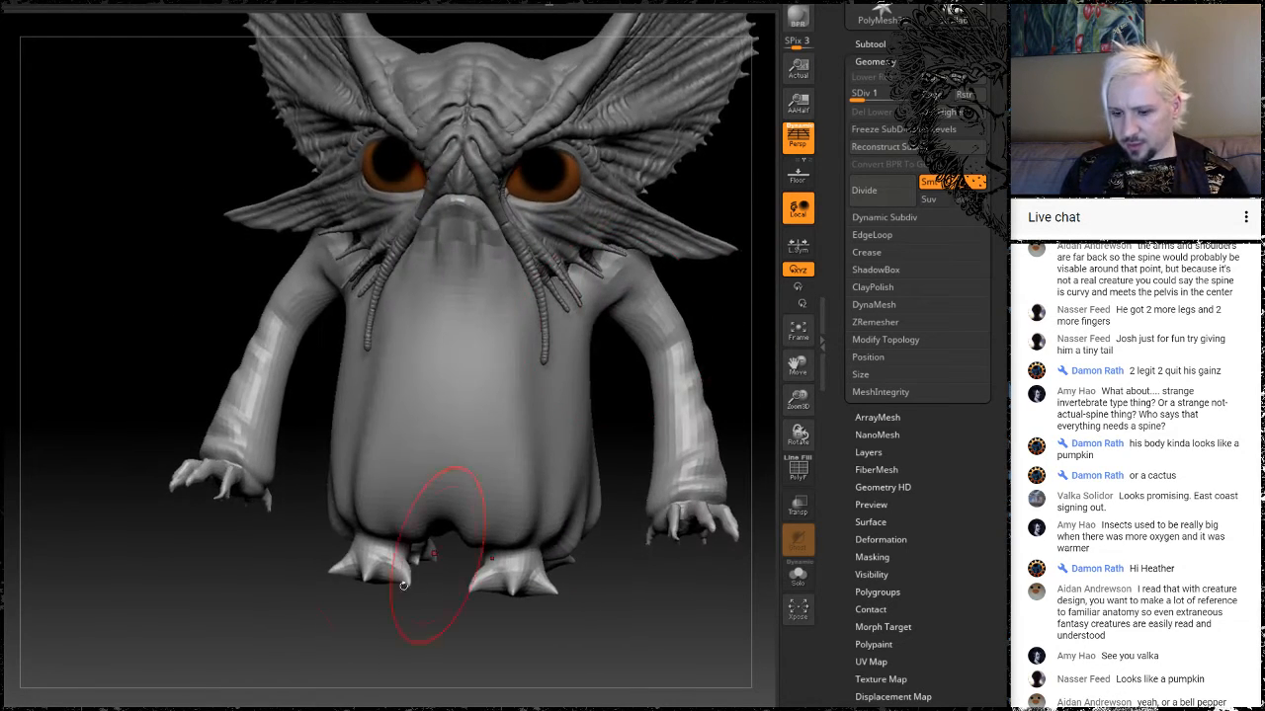
Reduce the ClayBuildup draw size and build a crease across the chest plus diagonal folds from the armpit toward the belly.
{"action": "key", "text": "b"}
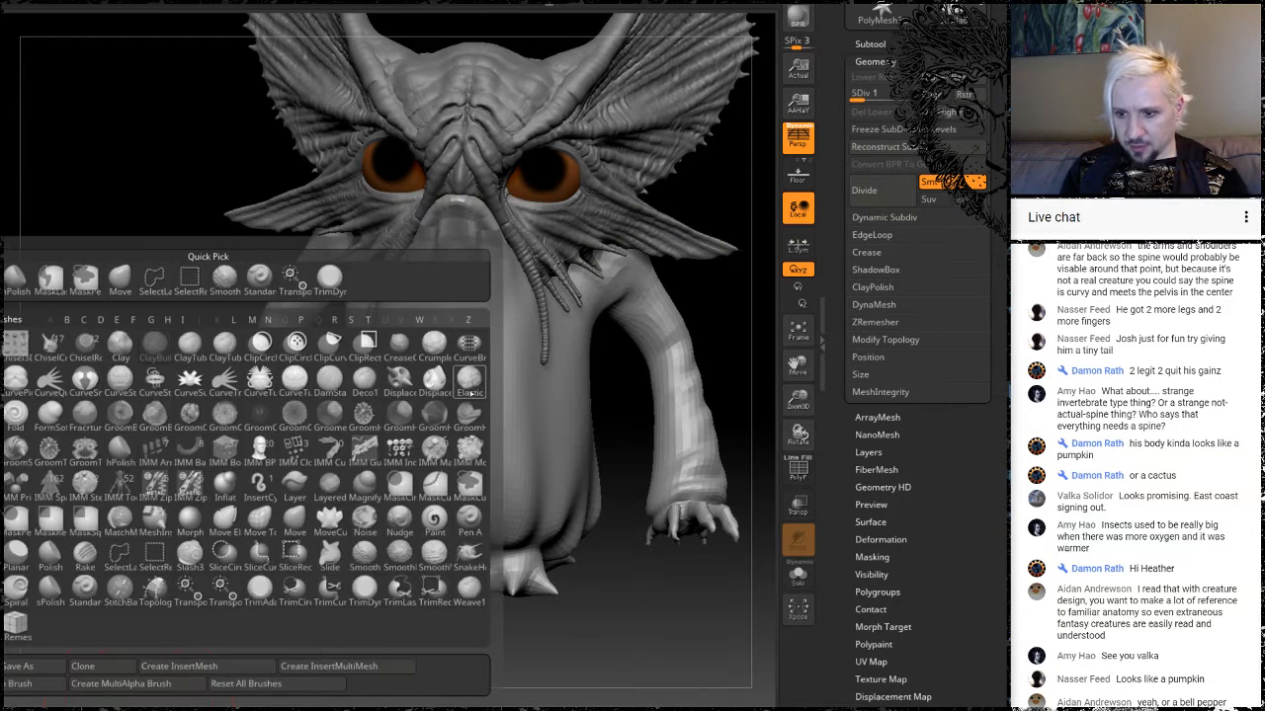
{"action": "key", "text": "m"}
{"action": "key", "text": "v"}
{"action": "key", "text": "space"}
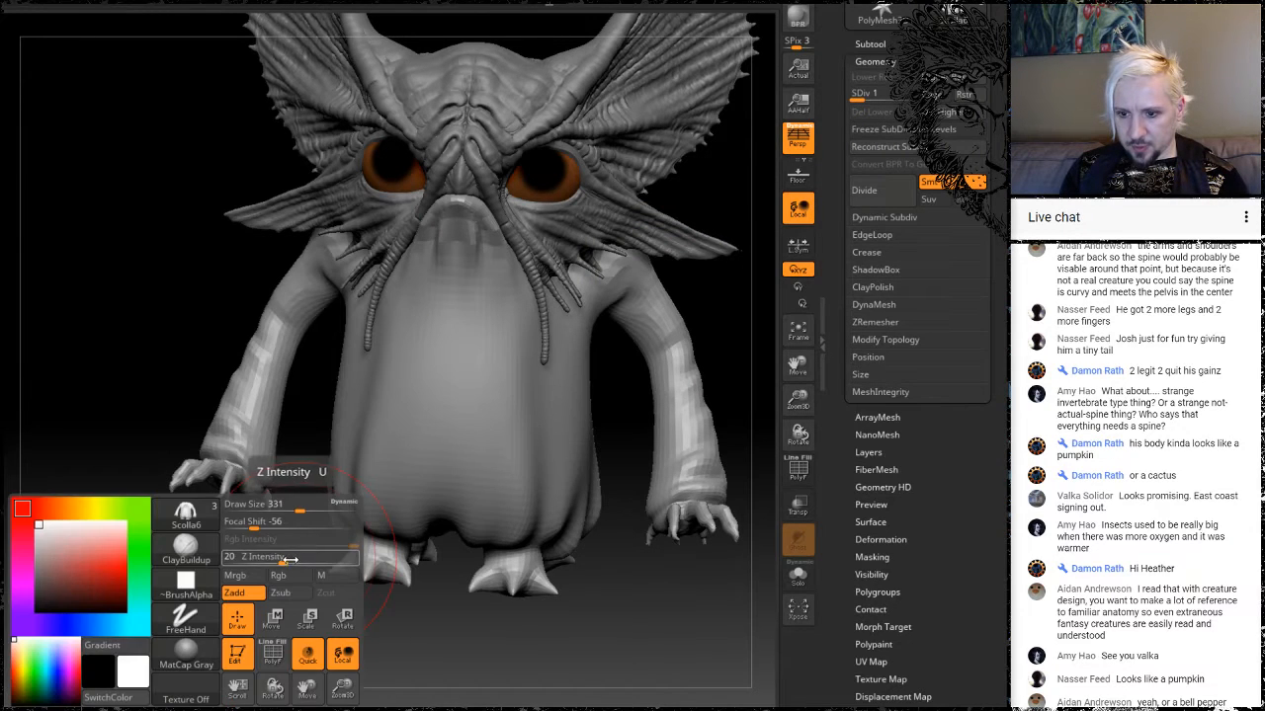
{"action": "left_click_drag", "start_coordinate": [294, 508], "coordinate": [264, 506]}
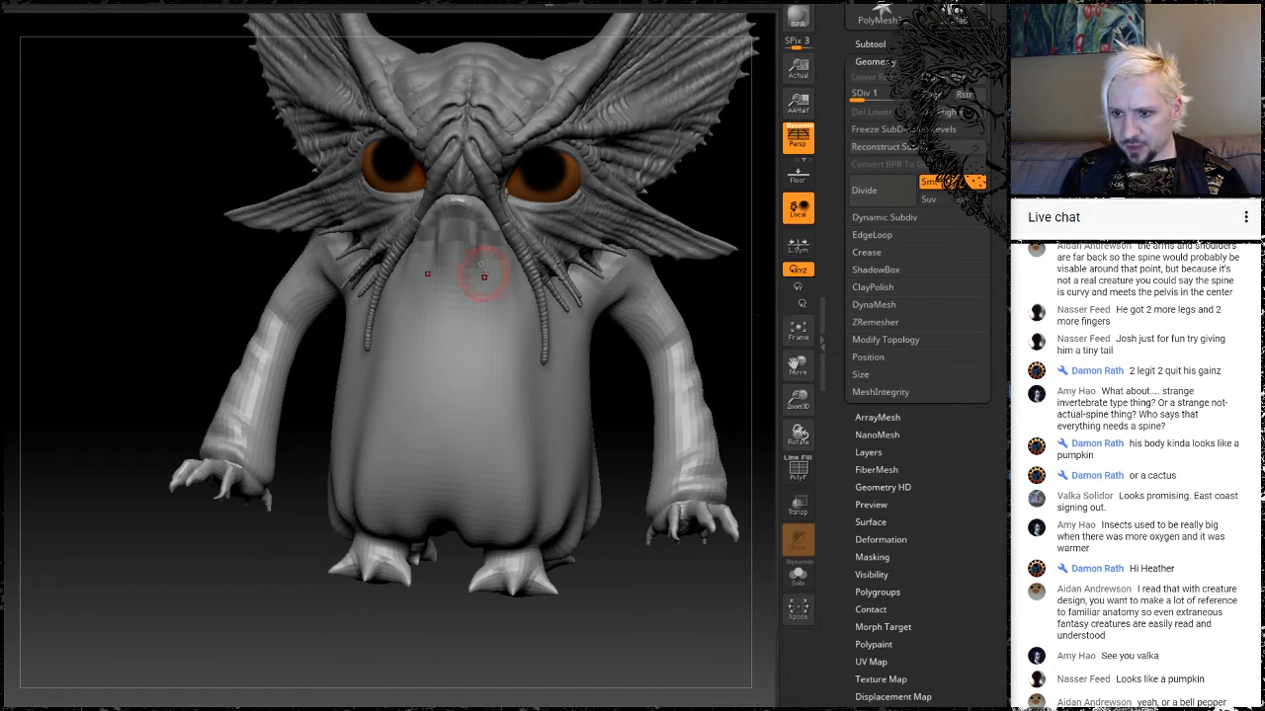
{"action": "mouse_move", "coordinate": [482, 279]}
{"action": "left_mouse_down"}
{"action": "mouse_move", "coordinate": [516, 341]}
{"action": "mouse_move", "coordinate": [400, 361]}
{"action": "mouse_move", "coordinate": [448, 345]}
{"action": "left_mouse_up"}
{"action": "left_click_drag", "start_coordinate": [741, 294], "coordinate": [607, 291]}
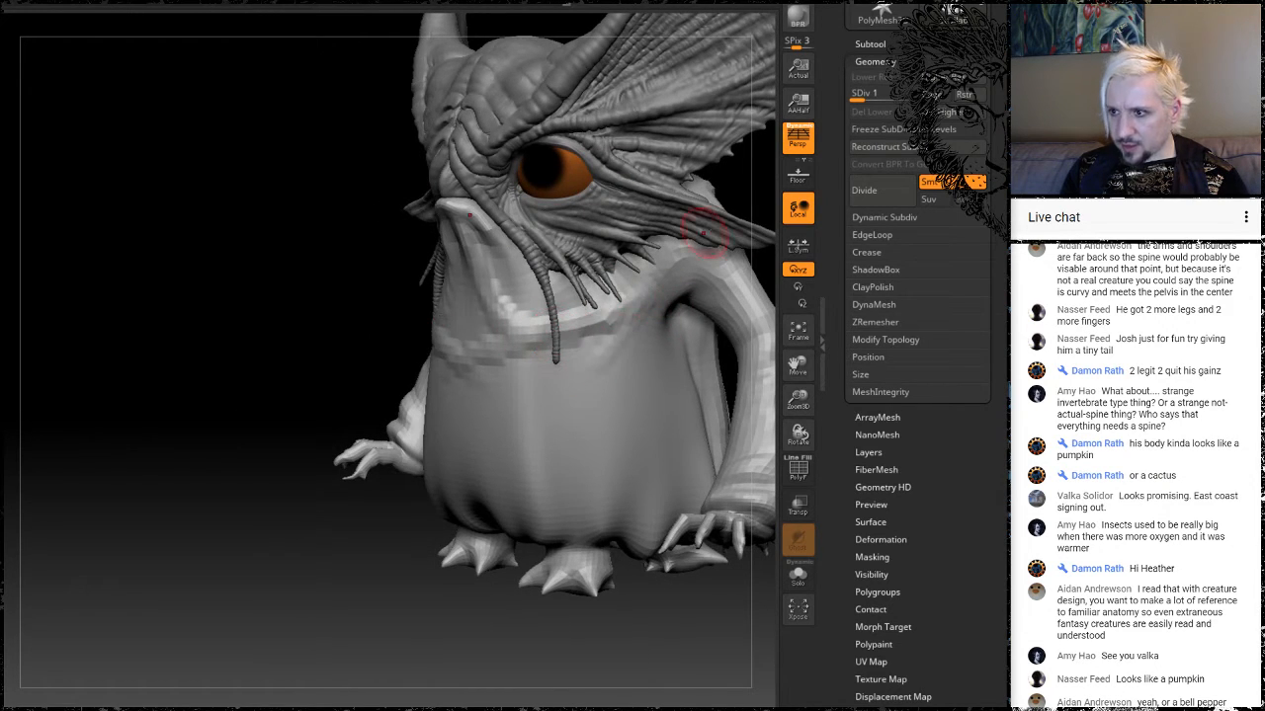
{"action": "mouse_move", "coordinate": [617, 345]}
{"action": "left_mouse_down"}
{"action": "mouse_move", "coordinate": [541, 405]}
{"action": "mouse_move", "coordinate": [519, 462]}
{"action": "left_mouse_up"}
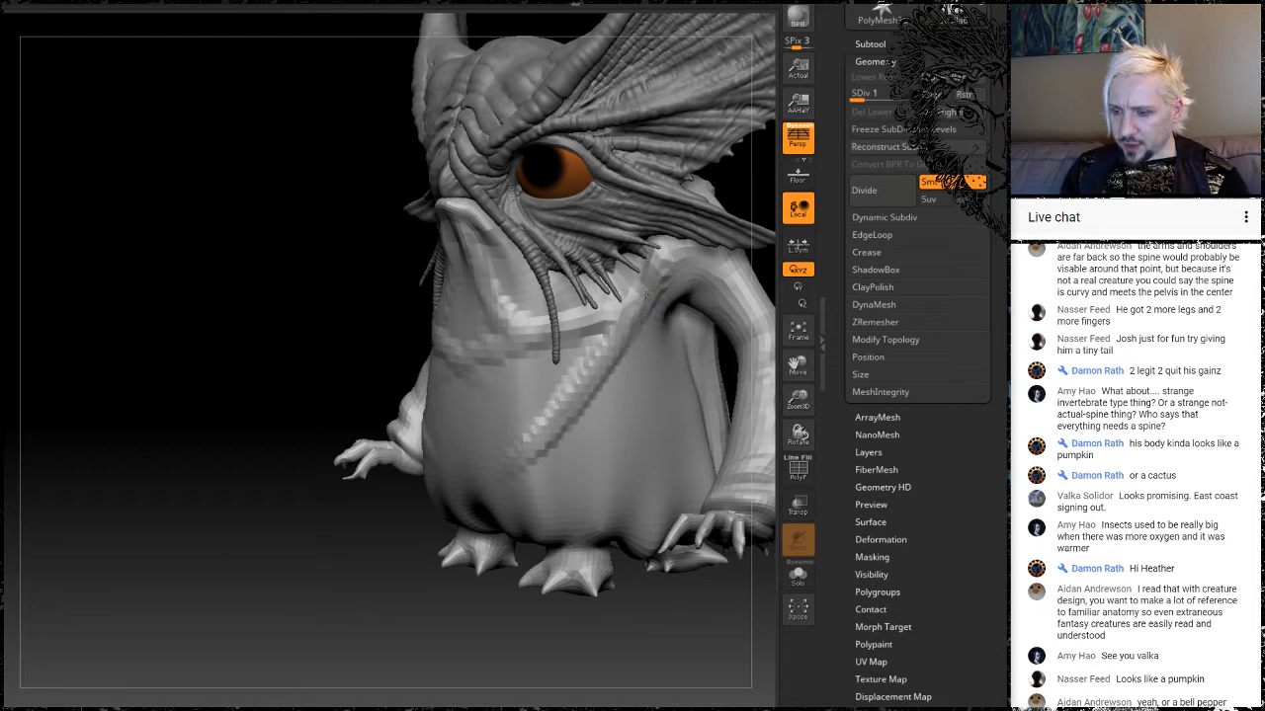
{"action": "mouse_move", "coordinate": [645, 293]}
{"action": "left_mouse_down"}
{"action": "mouse_move", "coordinate": [622, 397]}
{"action": "mouse_move", "coordinate": [582, 461]}
{"action": "left_mouse_up"}
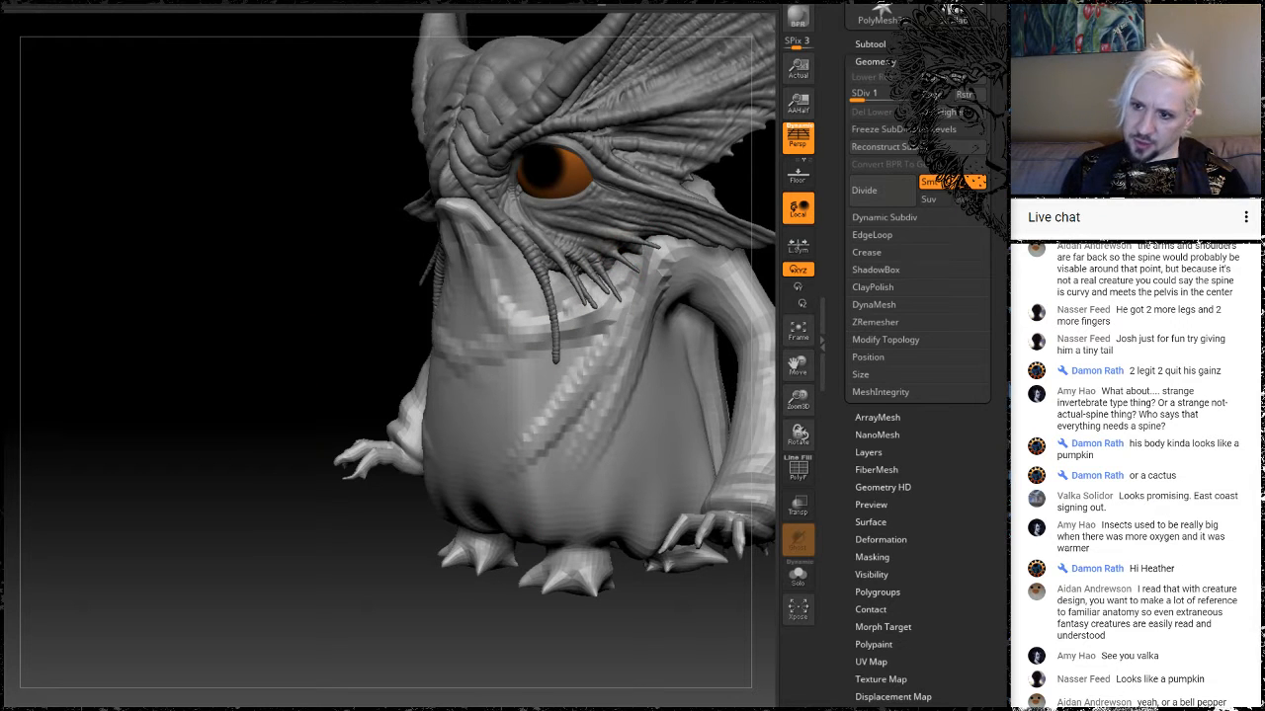
Sculpt draping folds down the chest from below the chin and along the side of the torso beneath the whiskers.
{"action": "mouse_move", "coordinate": [287, 326]}
{"action": "left_mouse_down"}
{"action": "mouse_move", "coordinate": [445, 312]}
{"action": "mouse_move", "coordinate": [460, 291]}
{"action": "left_mouse_up"}
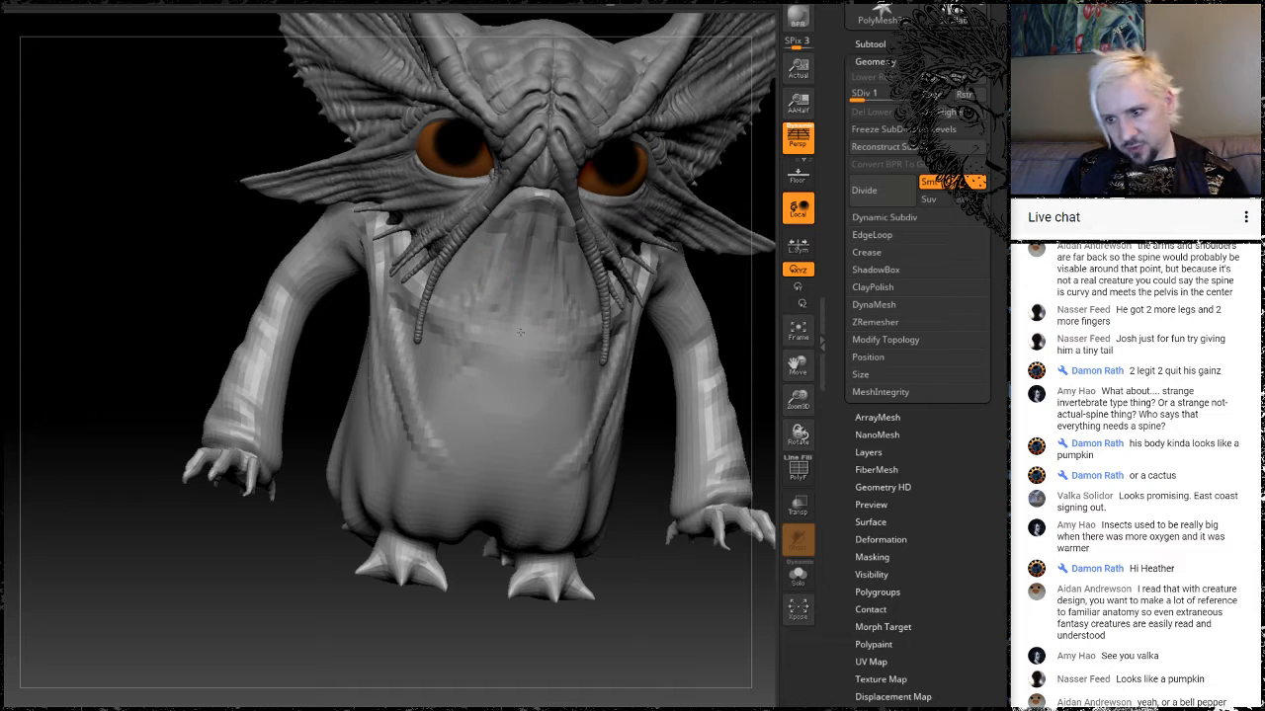
{"action": "mouse_move", "coordinate": [496, 281]}
{"action": "left_mouse_down"}
{"action": "mouse_move", "coordinate": [406, 367]}
{"action": "mouse_move", "coordinate": [500, 267]}
{"action": "mouse_move", "coordinate": [457, 389]}
{"action": "left_mouse_up"}
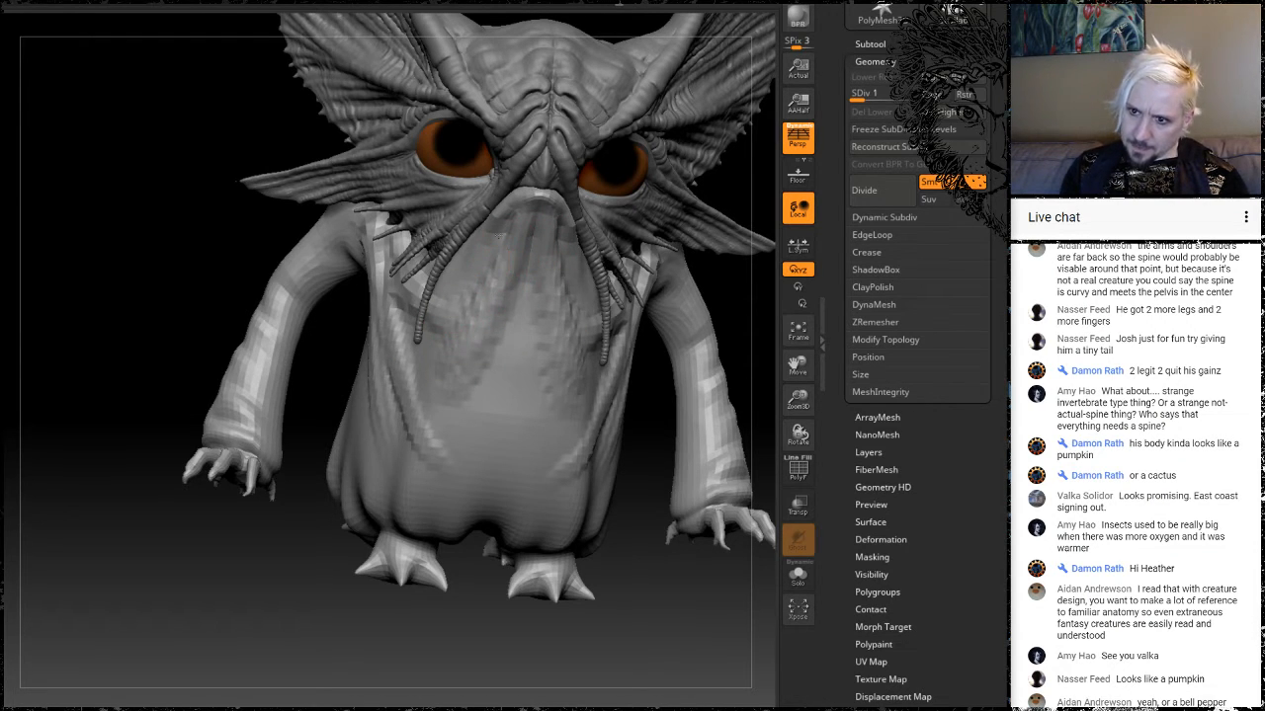
{"action": "left_click_drag", "start_coordinate": [393, 283], "coordinate": [397, 400]}
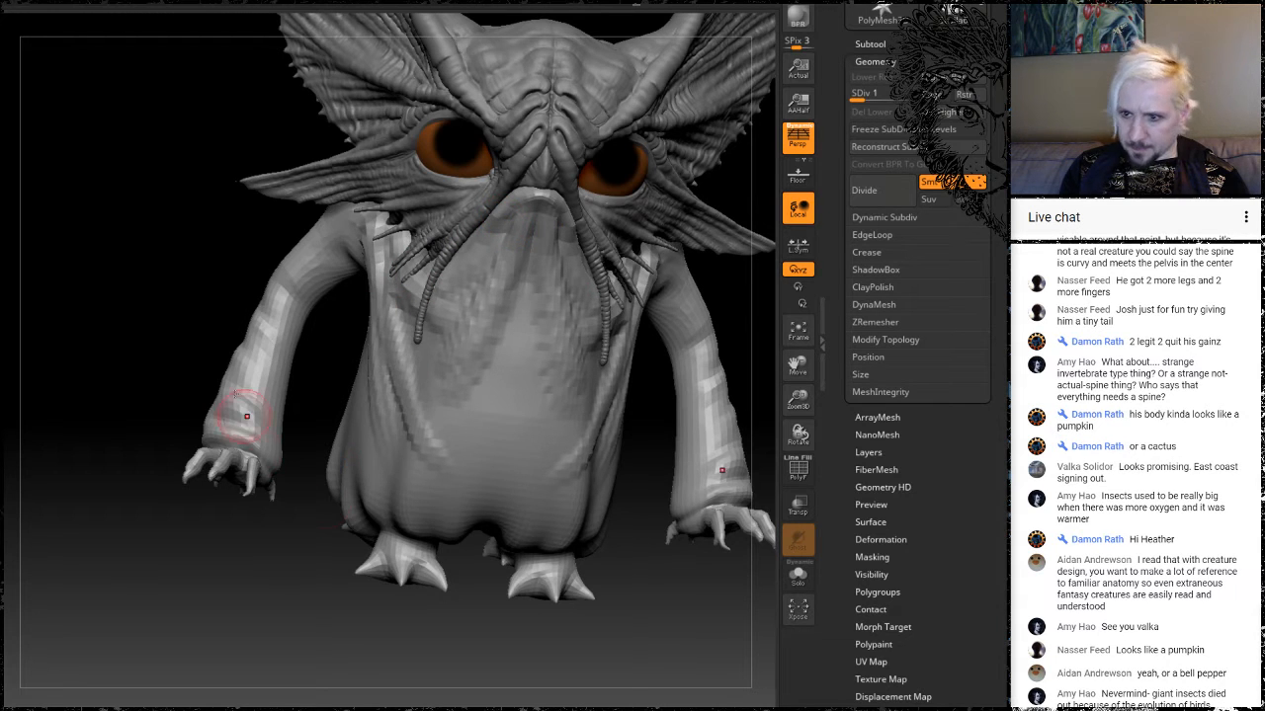
Add diagonal folds on the lower flank, running between the armpit and the belly's lower edge.
{"action": "left_click_drag", "start_coordinate": [166, 330], "coordinate": [149, 259]}
{"action": "left_click_drag", "start_coordinate": [370, 573], "coordinate": [338, 520]}
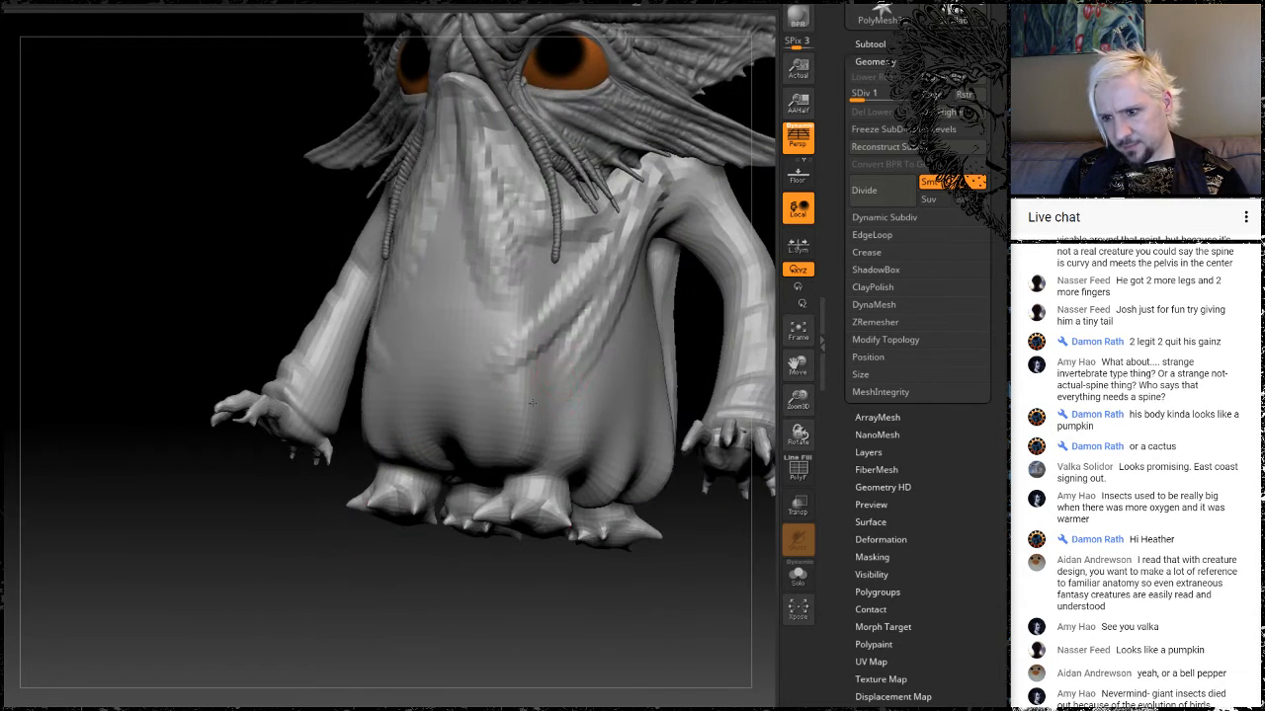
{"action": "left_click_drag", "start_coordinate": [550, 393], "coordinate": [612, 282]}
{"action": "mouse_move", "coordinate": [573, 447]}
{"action": "left_mouse_down"}
{"action": "mouse_move", "coordinate": [629, 259]}
{"action": "mouse_move", "coordinate": [592, 476]}
{"action": "left_mouse_up"}
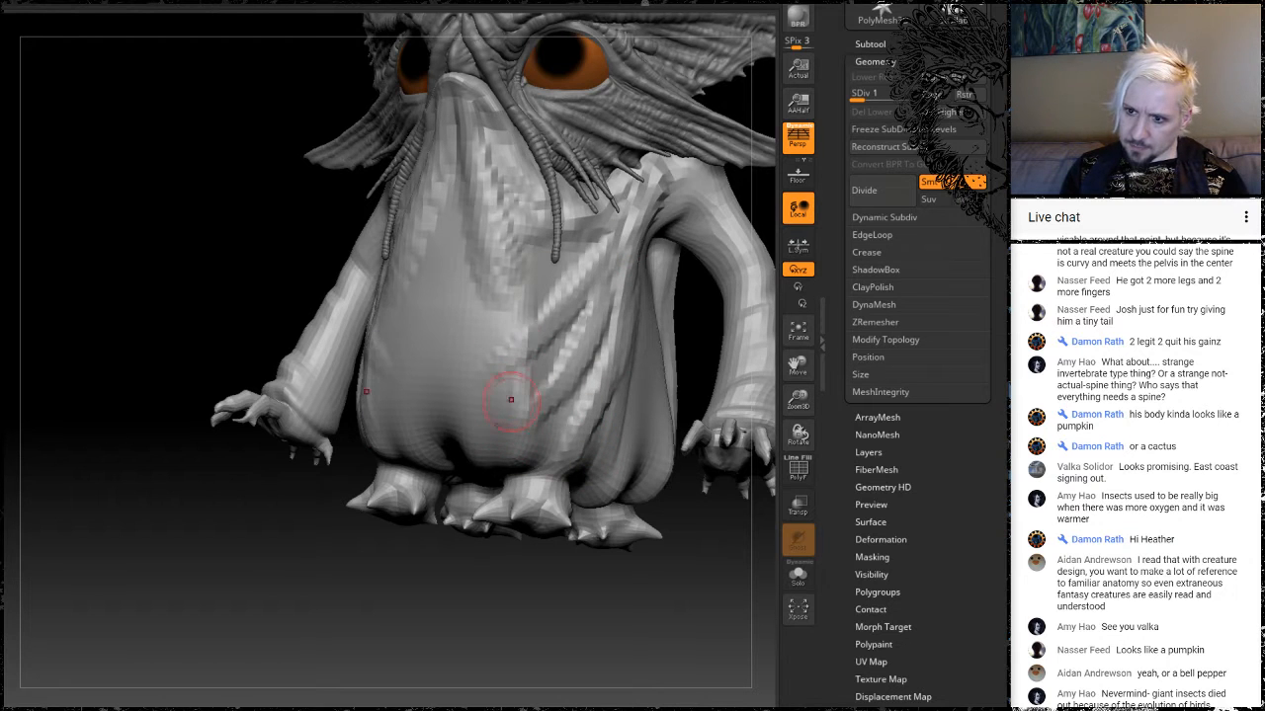
Build up long folds down the center of the belly, spreading outward above the gap between the legs.
{"action": "left_click_drag", "start_coordinate": [510, 399], "coordinate": [329, 363]}
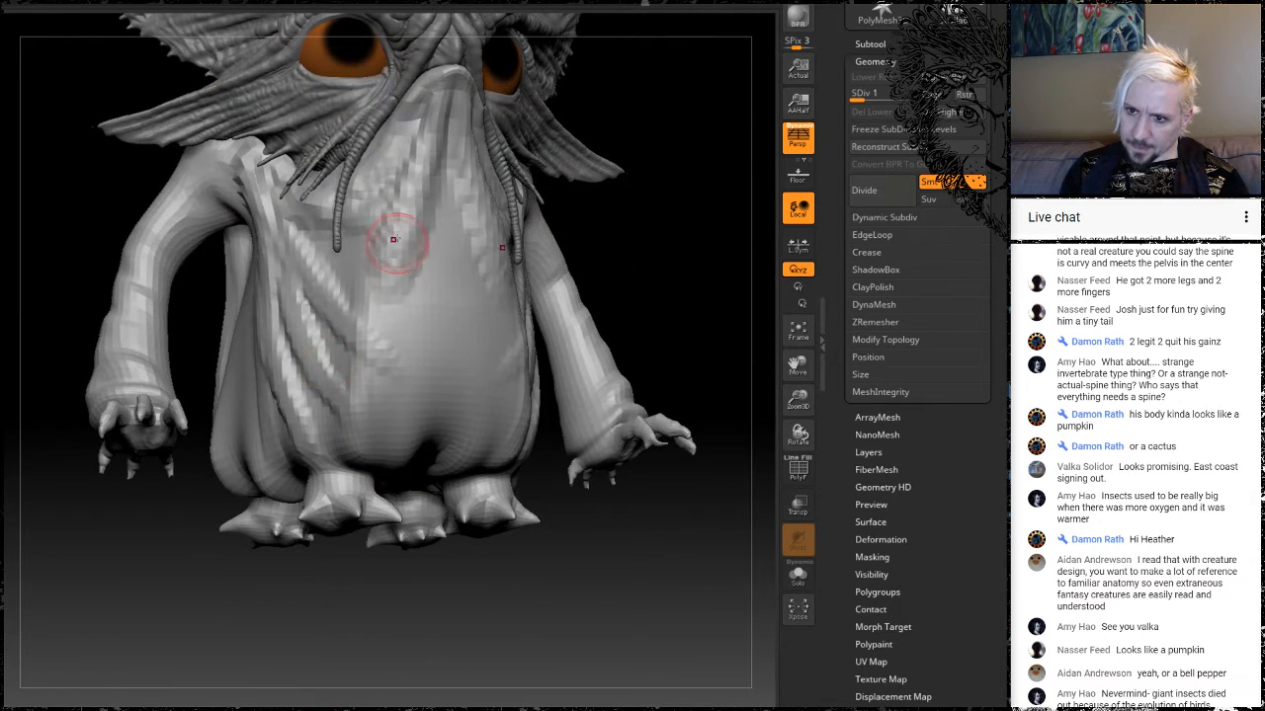
{"action": "left_click_drag", "start_coordinate": [437, 655], "coordinate": [423, 578]}
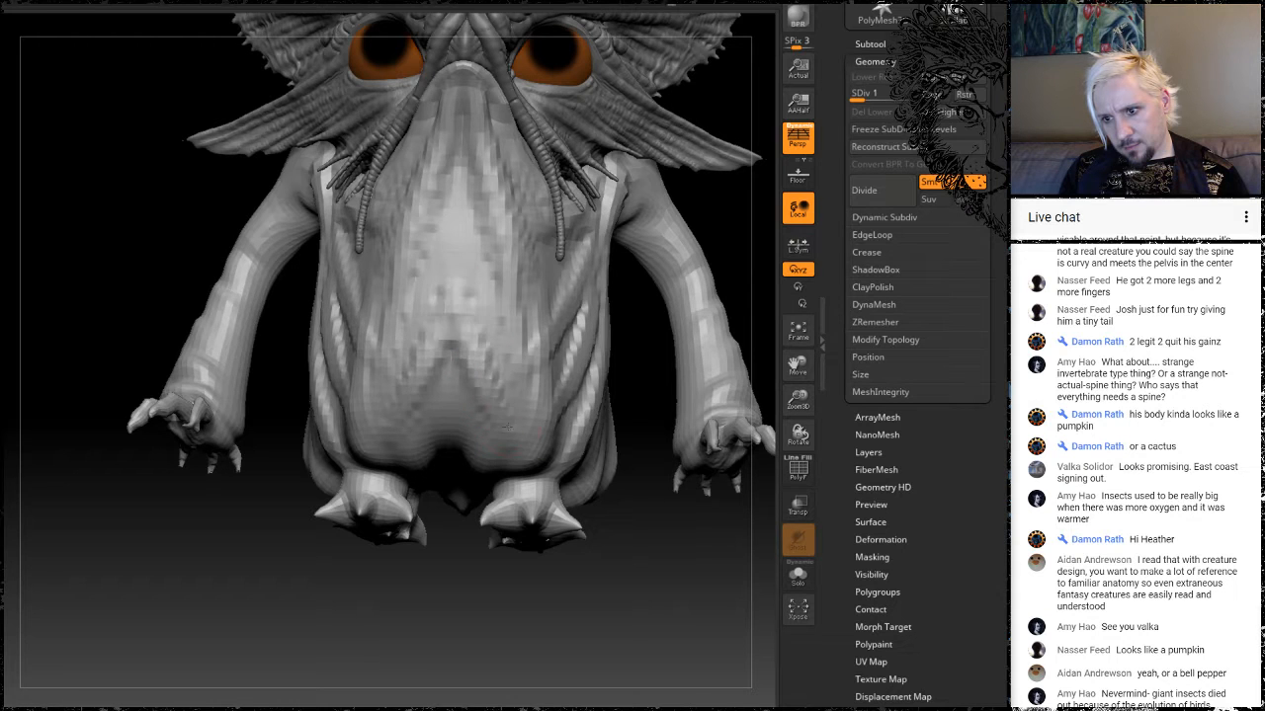
{"action": "left_click_drag", "start_coordinate": [271, 619], "coordinate": [293, 621]}
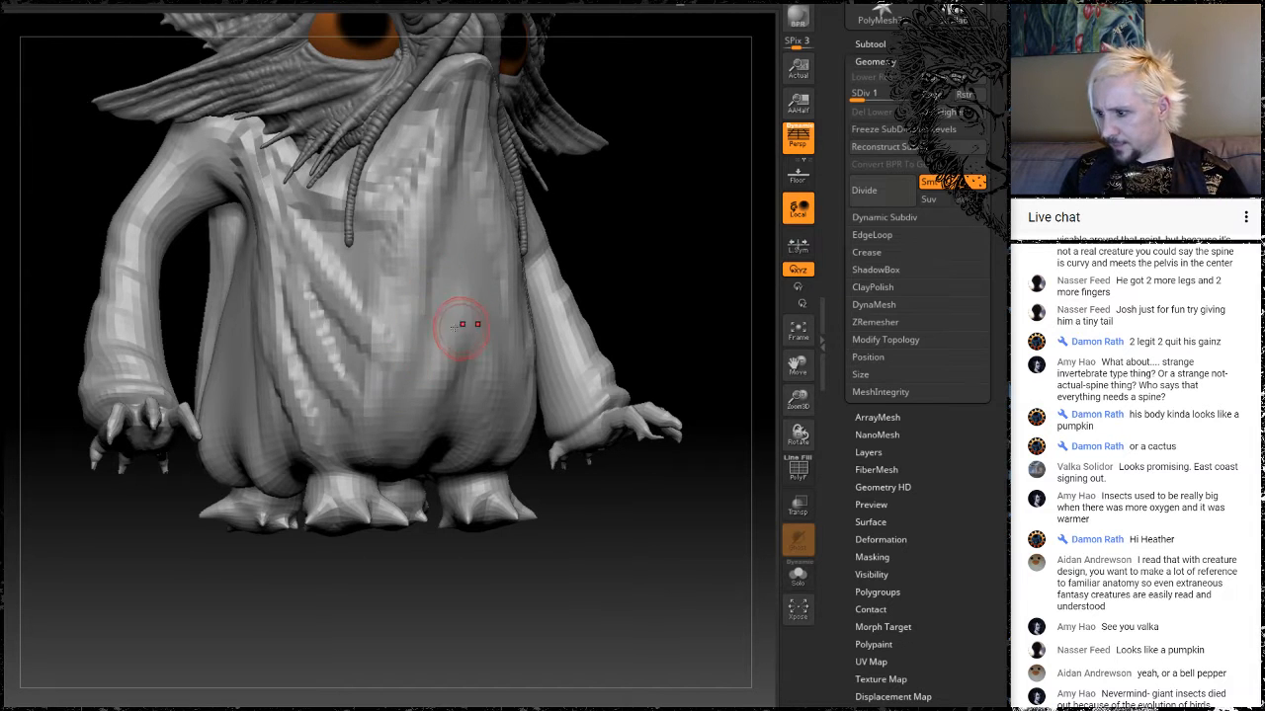
Smooth the vertical folds along the side and back below the arm, and soften the surface at the back of the shoulder.
{"action": "mouse_move", "coordinate": [385, 612]}
{"action": "left_mouse_down"}
{"action": "mouse_move", "coordinate": [395, 584]}
{"action": "mouse_move", "coordinate": [364, 576]}
{"action": "mouse_move", "coordinate": [403, 604]}
{"action": "mouse_move", "coordinate": [407, 593]}
{"action": "mouse_move", "coordinate": [377, 517]}
{"action": "left_mouse_up"}
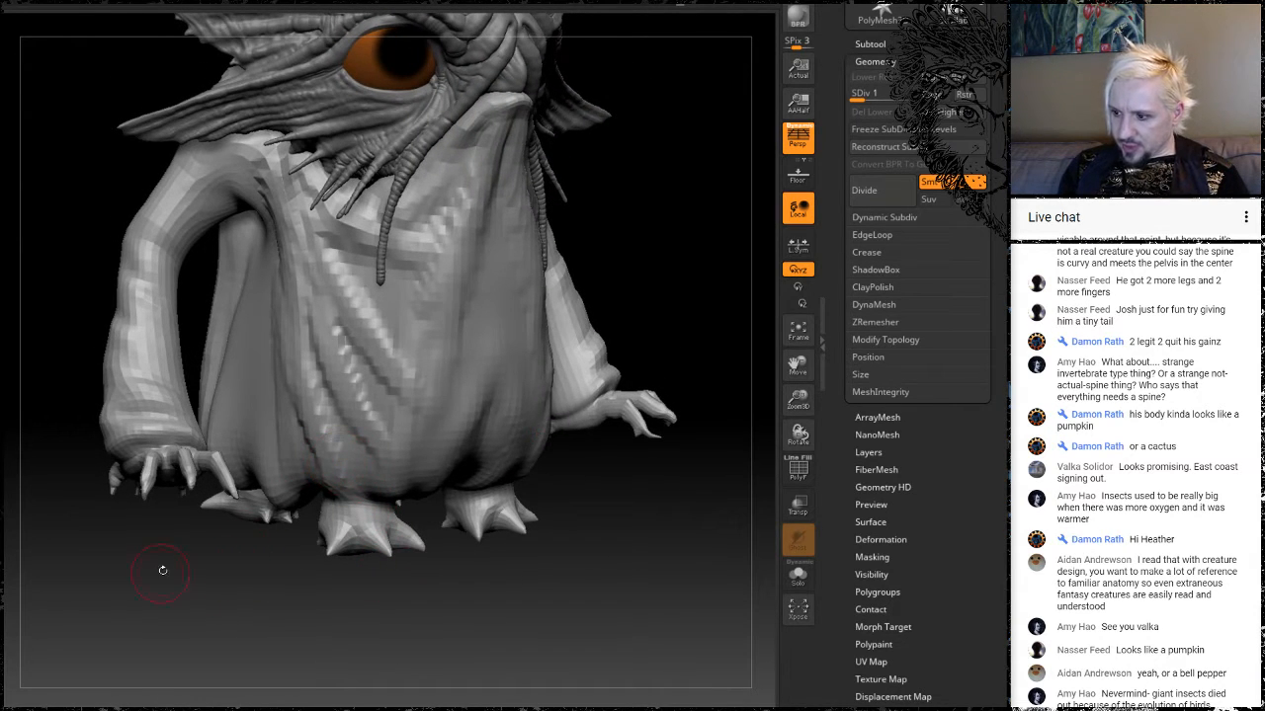
{"action": "left_click_drag", "start_coordinate": [180, 553], "coordinate": [326, 533]}
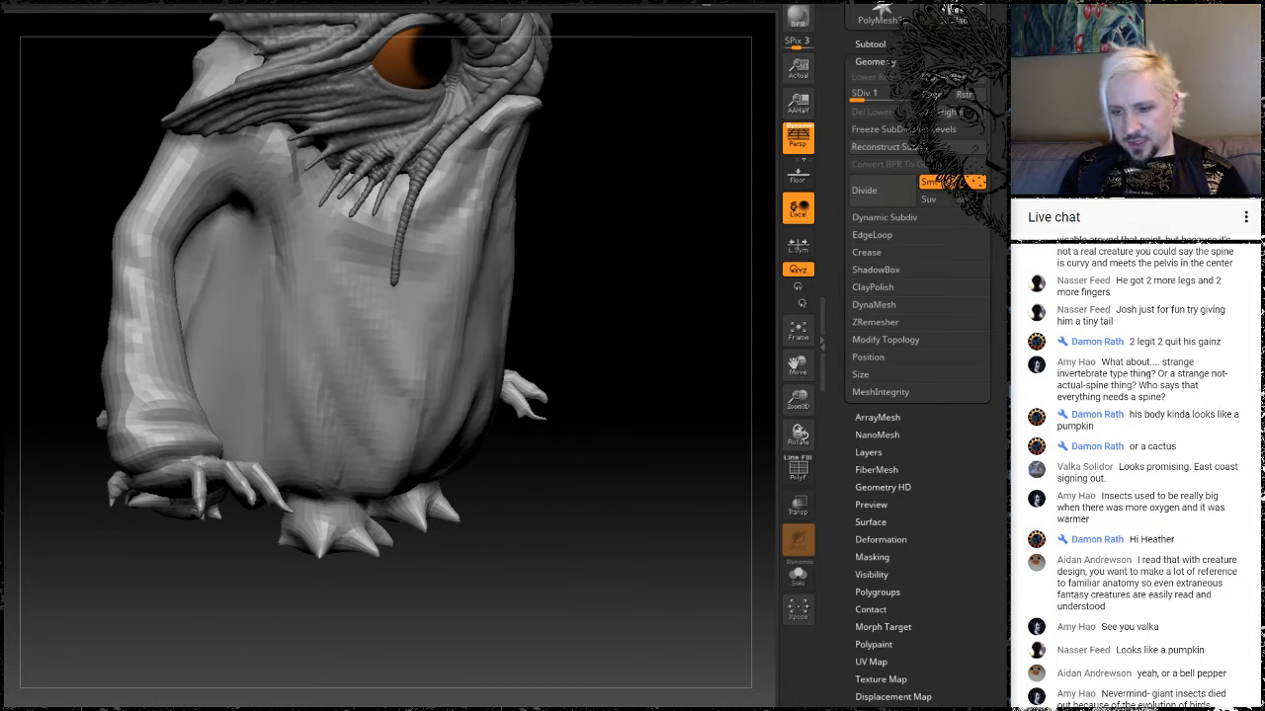
{"action": "left_click_drag", "start_coordinate": [71, 407], "coordinate": [415, 354]}
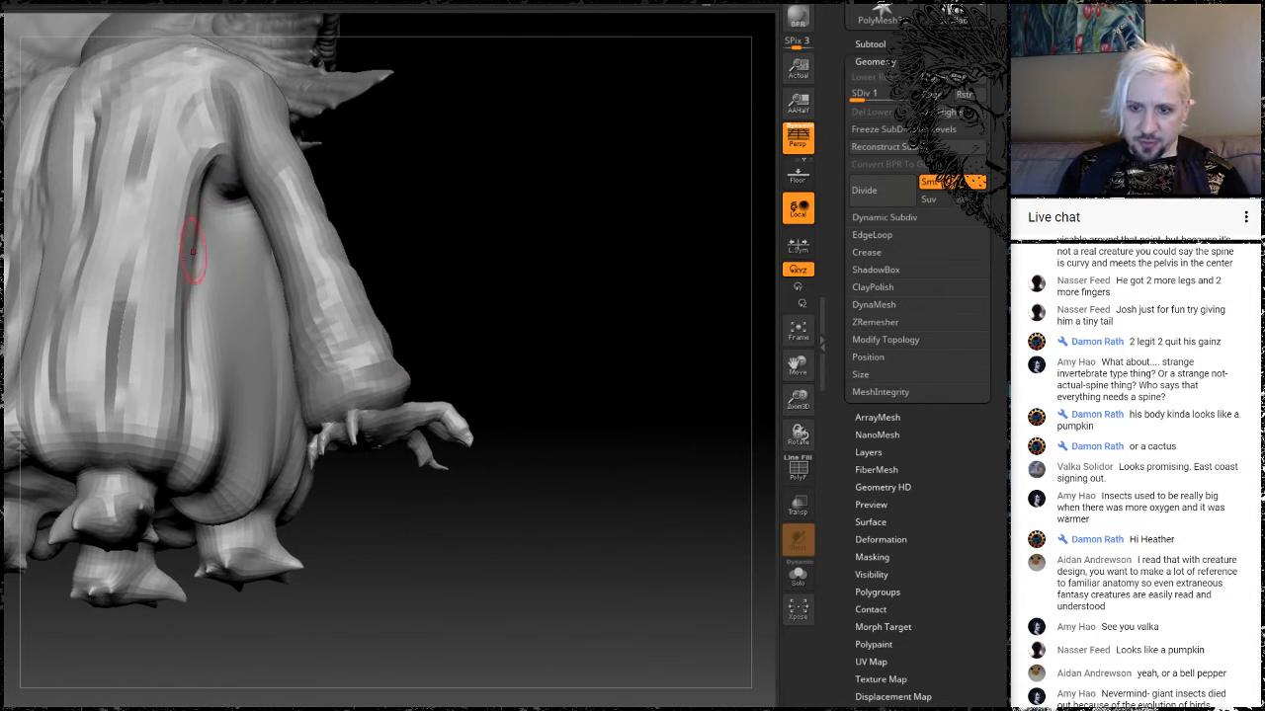
{"action": "left_click_drag", "start_coordinate": [195, 336], "coordinate": [205, 445], "text": "shift"}
{"action": "left_click_drag", "start_coordinate": [123, 415], "coordinate": [139, 148], "text": "shift"}
{"action": "mouse_move", "coordinate": [523, 208]}
{"action": "left_mouse_down", "text": "alt"}
{"action": "mouse_move", "coordinate": [573, 239]}
{"action": "mouse_move", "coordinate": [612, 204]}
{"action": "mouse_move", "coordinate": [558, 210]}
{"action": "left_mouse_up", "text": "alt"}
{"action": "left_click_drag", "start_coordinate": [303, 96], "coordinate": [325, 90], "text": "shift"}
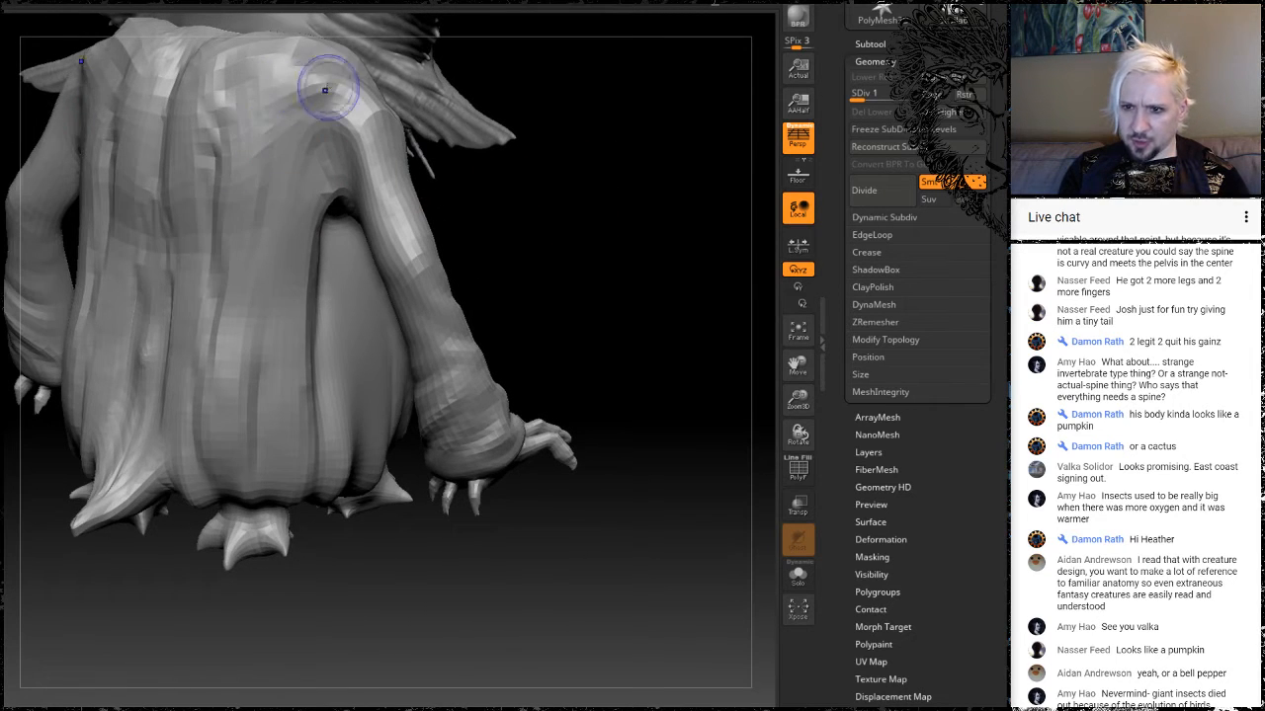
Build up long strokes running down the upper back between the spine and the shoulder.
{"action": "left_click_drag", "start_coordinate": [539, 254], "coordinate": [355, 336]}
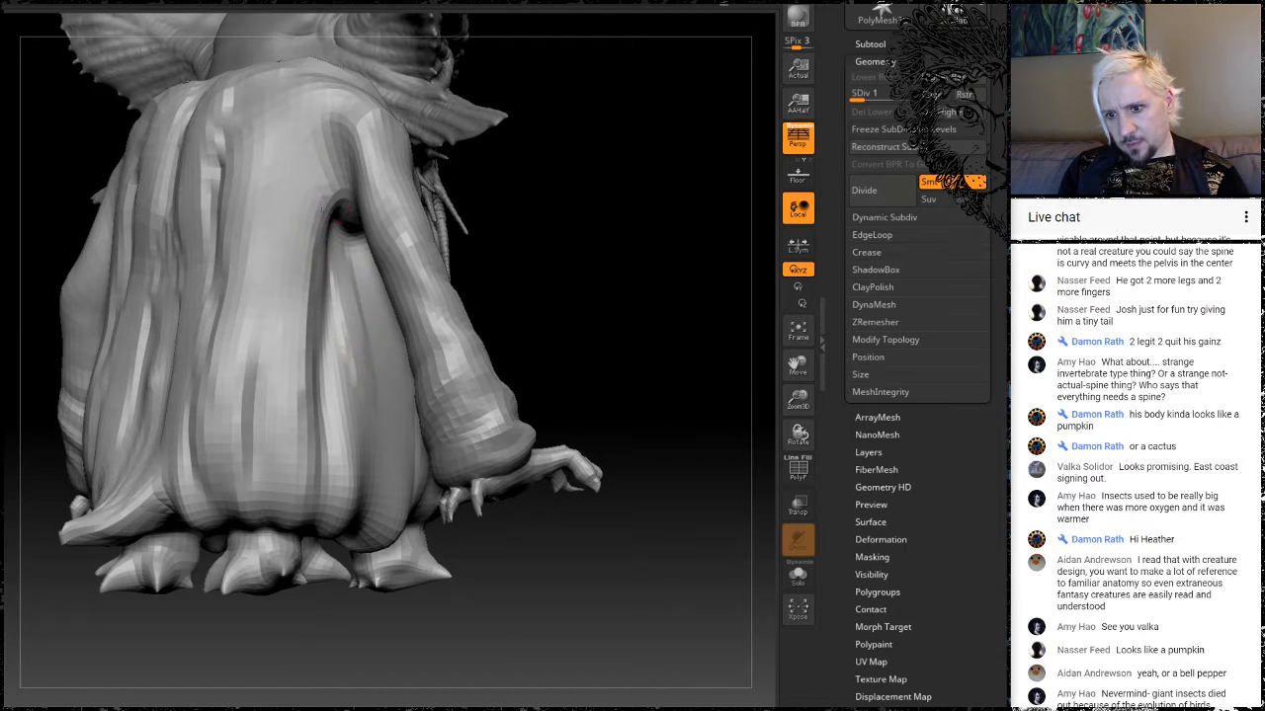
{"action": "mouse_move", "coordinate": [677, 310]}
{"action": "left_mouse_down"}
{"action": "mouse_move", "coordinate": [638, 273]}
{"action": "mouse_move", "coordinate": [523, 246]}
{"action": "left_mouse_up"}
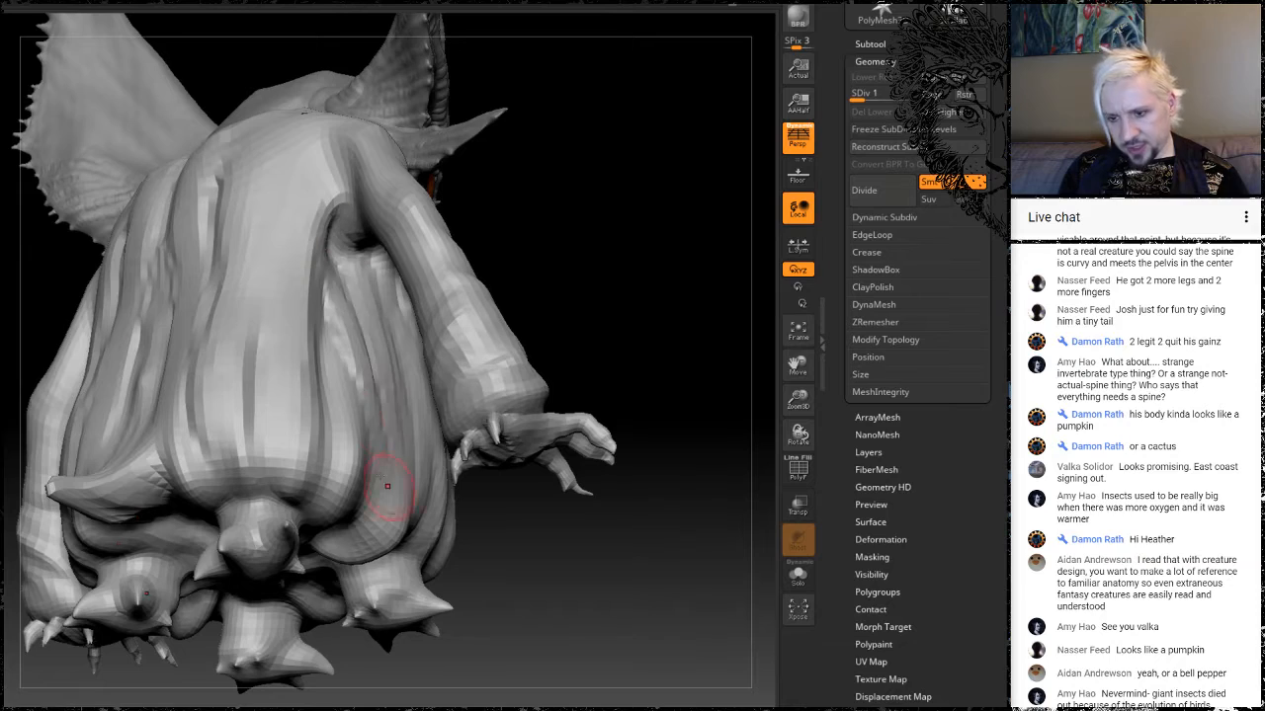
{"action": "mouse_move", "coordinate": [688, 178]}
{"action": "left_mouse_down"}
{"action": "mouse_move", "coordinate": [622, 233]}
{"action": "mouse_move", "coordinate": [559, 260]}
{"action": "left_mouse_up"}
{"action": "left_click_drag", "start_coordinate": [323, 155], "coordinate": [298, 390]}
{"action": "left_click_drag", "start_coordinate": [304, 232], "coordinate": [308, 365]}
{"action": "left_click_drag", "start_coordinate": [637, 226], "coordinate": [634, 312]}
{"action": "left_click_drag", "start_coordinate": [565, 580], "coordinate": [561, 644]}
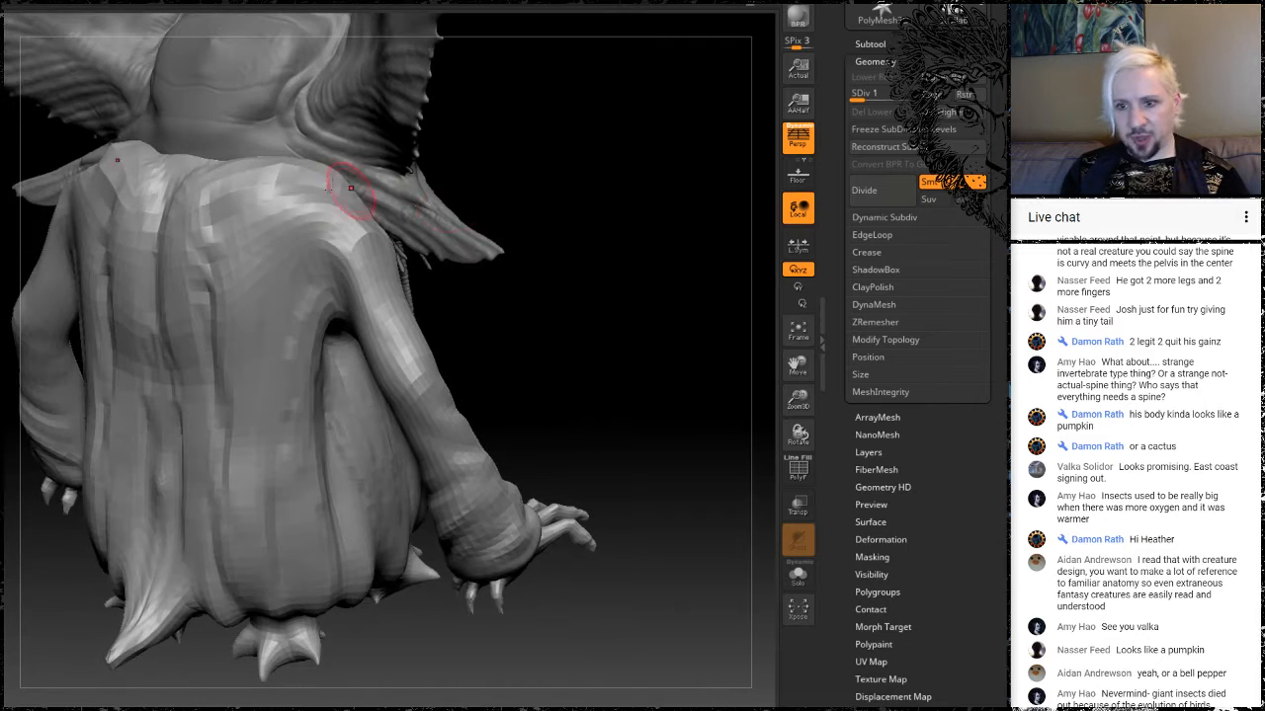
Sculpt diagonal folds draping from the shoulder across the upper back toward the spine.
{"action": "left_click_drag", "start_coordinate": [336, 238], "coordinate": [251, 365]}
{"action": "left_click_drag", "start_coordinate": [302, 215], "coordinate": [249, 341]}
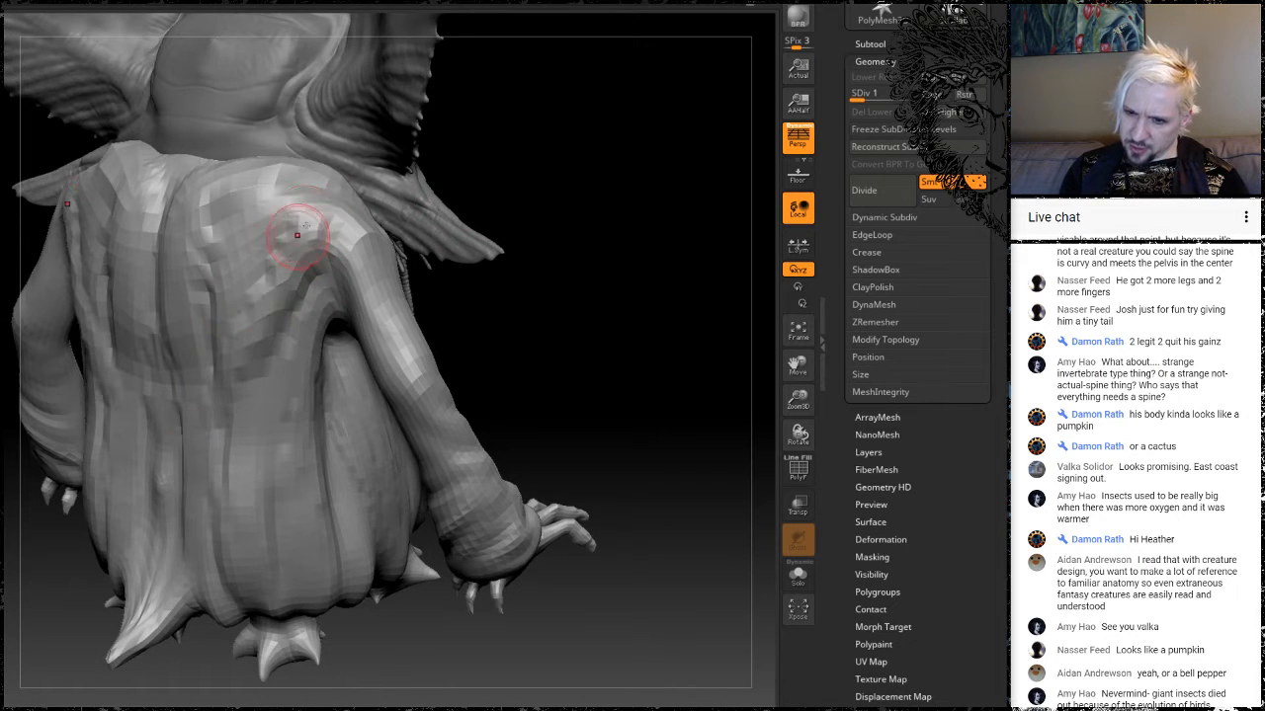
{"action": "mouse_move", "coordinate": [613, 193]}
{"action": "left_mouse_down"}
{"action": "mouse_move", "coordinate": [623, 201]}
{"action": "mouse_move", "coordinate": [596, 173]}
{"action": "mouse_move", "coordinate": [563, 198]}
{"action": "left_mouse_up"}
{"action": "left_click_drag", "start_coordinate": [359, 273], "coordinate": [261, 348]}
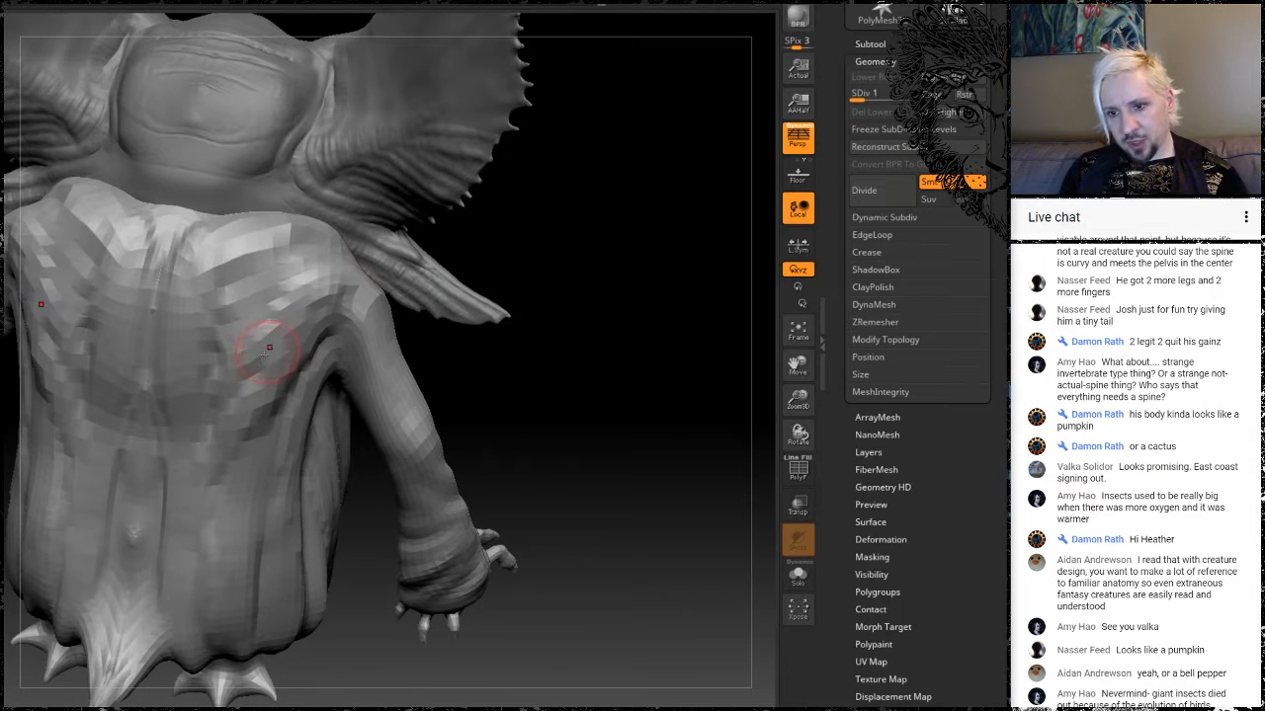
{"action": "left_click_drag", "start_coordinate": [296, 306], "coordinate": [215, 363]}
{"action": "mouse_move", "coordinate": [301, 286]}
{"action": "left_mouse_down"}
{"action": "mouse_move", "coordinate": [206, 351]}
{"action": "mouse_move", "coordinate": [179, 352]}
{"action": "mouse_move", "coordinate": [277, 255]}
{"action": "left_mouse_up"}
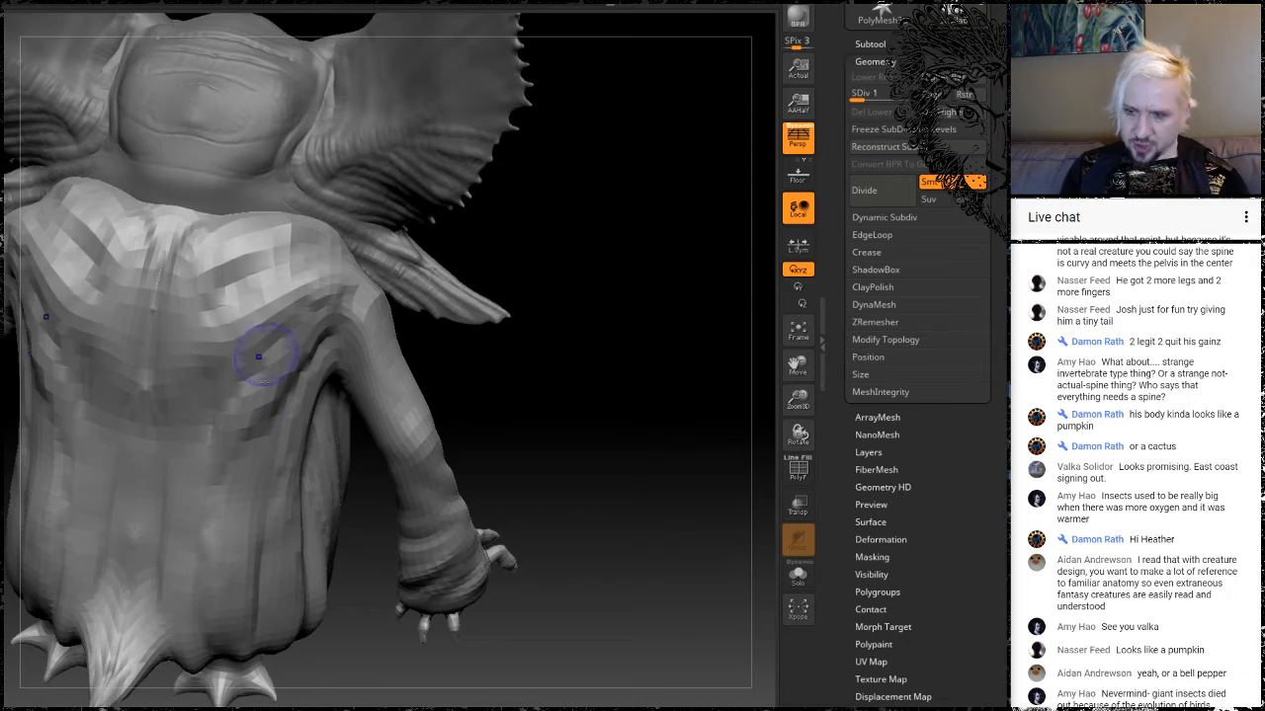
Sculpt curved sagging folds sweeping from the flank across the lower belly toward its center.
{"action": "left_click_drag", "start_coordinate": [622, 363], "coordinate": [527, 213]}
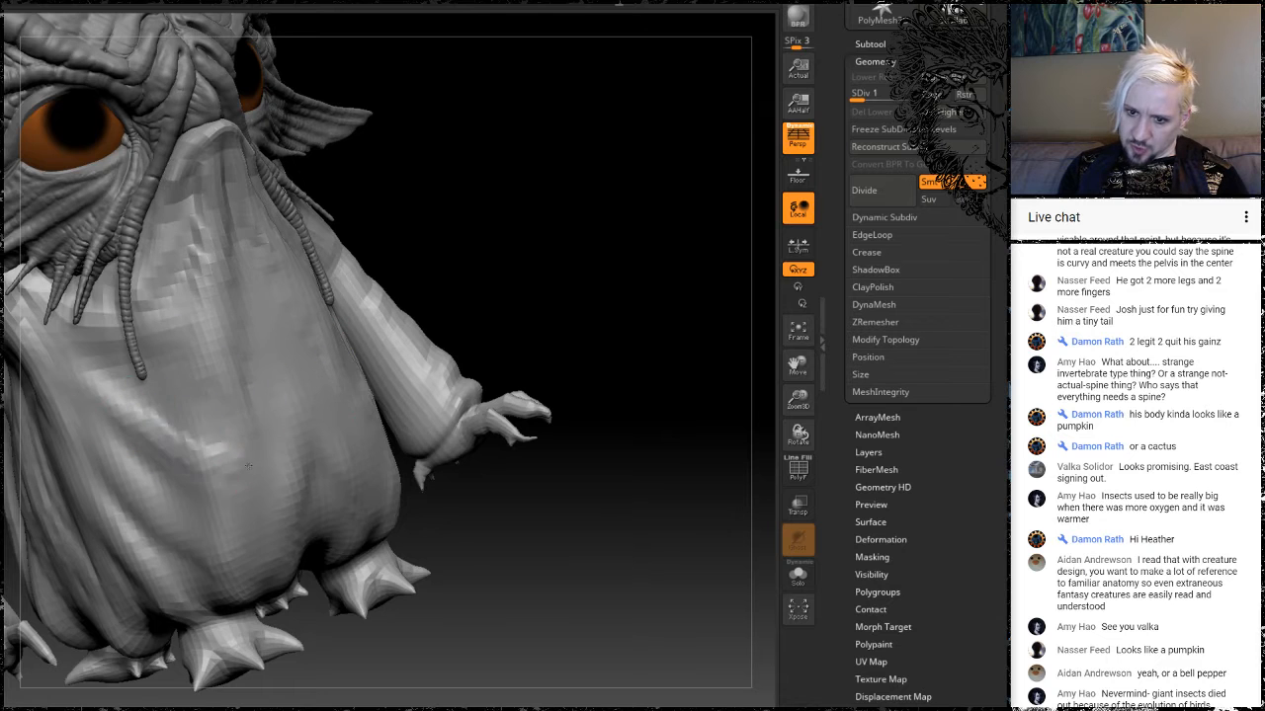
{"action": "left_click_drag", "start_coordinate": [594, 214], "coordinate": [509, 259]}
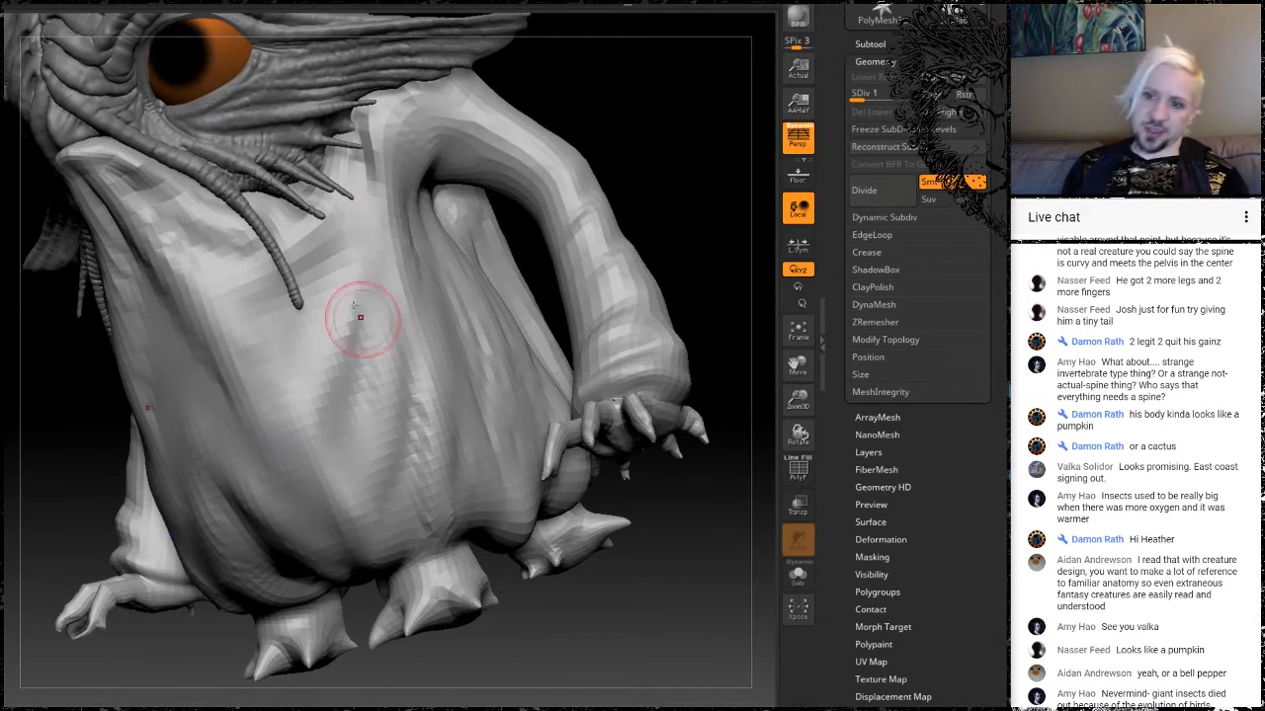
{"action": "left_click_drag", "start_coordinate": [721, 228], "coordinate": [573, 202], "text": "alt"}
{"action": "left_click_drag", "start_coordinate": [496, 332], "coordinate": [575, 304], "text": "alt"}
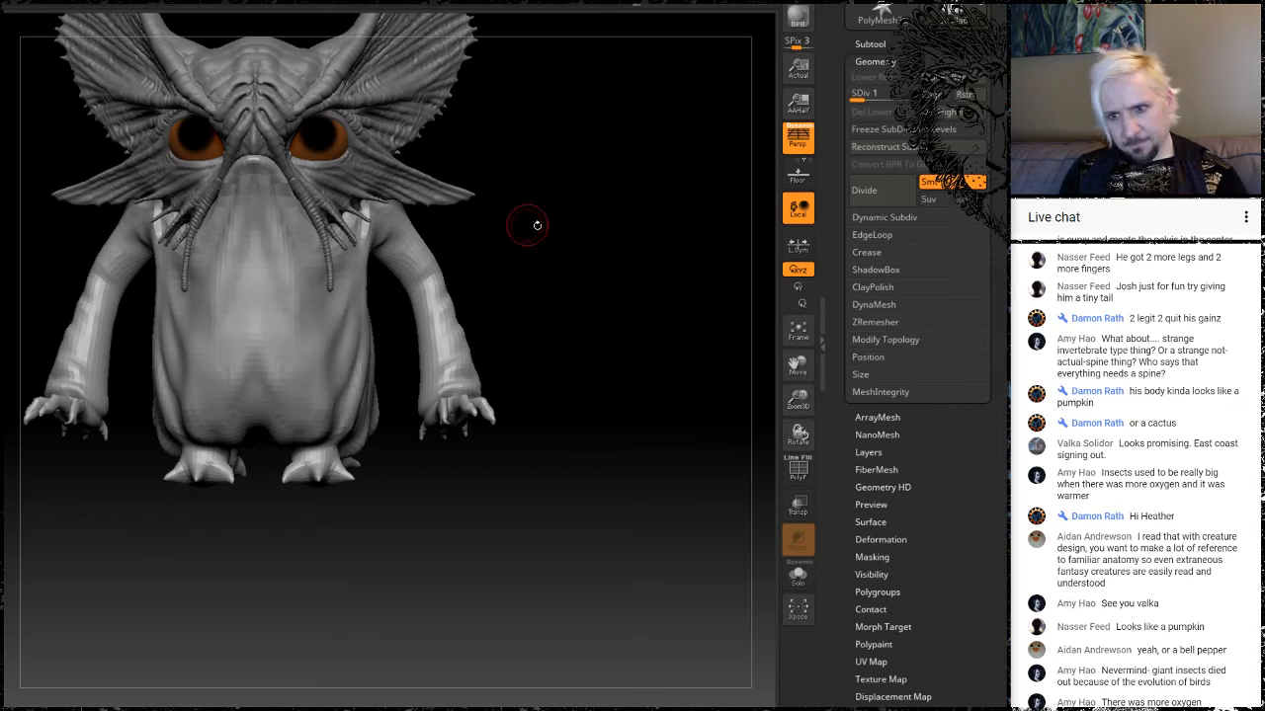
{"action": "mouse_move", "coordinate": [536, 226]}
{"action": "left_mouse_down"}
{"action": "mouse_move", "coordinate": [612, 253]}
{"action": "mouse_move", "coordinate": [483, 247]}
{"action": "mouse_move", "coordinate": [523, 246]}
{"action": "left_mouse_up"}
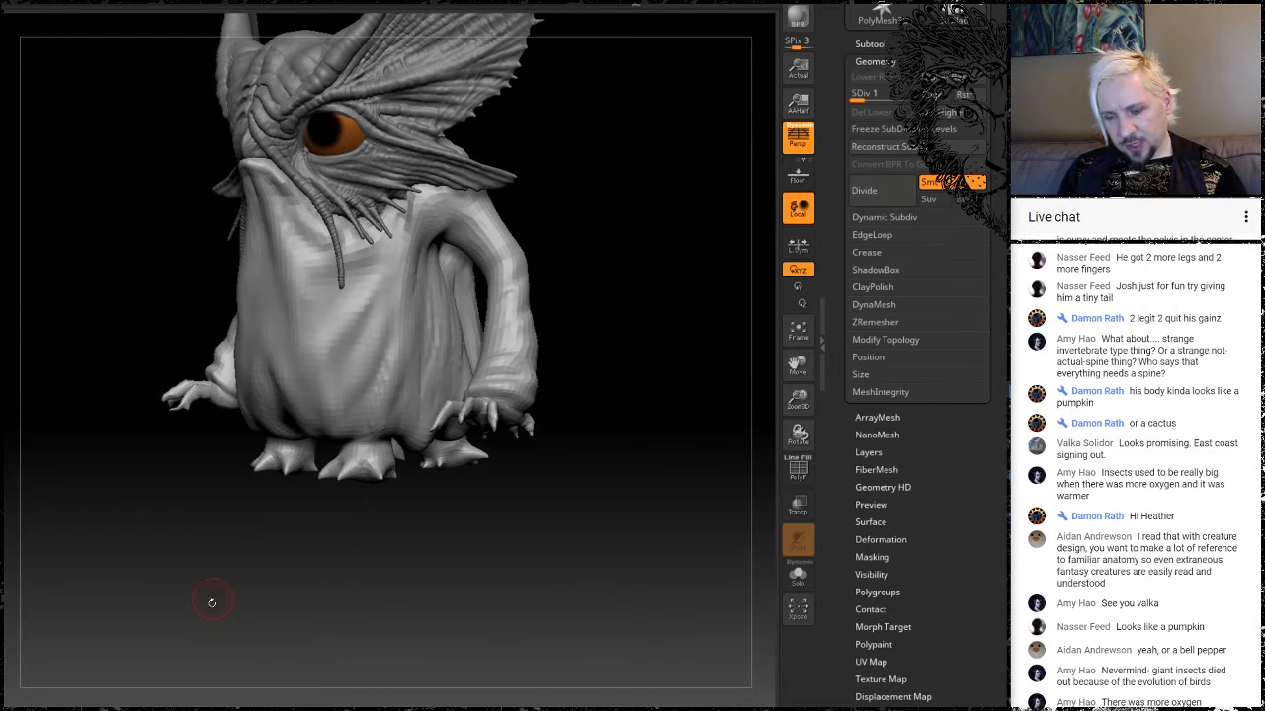
{"action": "mouse_move", "coordinate": [212, 602]}
{"action": "left_mouse_down"}
{"action": "mouse_move", "coordinate": [175, 651]}
{"action": "mouse_move", "coordinate": [304, 397]}
{"action": "mouse_move", "coordinate": [241, 431]}
{"action": "left_mouse_up"}
{"action": "mouse_move", "coordinate": [312, 393]}
{"action": "left_mouse_down"}
{"action": "mouse_move", "coordinate": [244, 423]}
{"action": "mouse_move", "coordinate": [345, 331]}
{"action": "mouse_move", "coordinate": [249, 403]}
{"action": "left_mouse_up"}
{"action": "mouse_move", "coordinate": [349, 348]}
{"action": "left_mouse_down"}
{"action": "mouse_move", "coordinate": [277, 427]}
{"action": "mouse_move", "coordinate": [237, 437]}
{"action": "mouse_move", "coordinate": [184, 391]}
{"action": "left_mouse_up"}
{"action": "mouse_move", "coordinate": [353, 427]}
{"action": "left_mouse_down"}
{"action": "mouse_move", "coordinate": [267, 459]}
{"action": "mouse_move", "coordinate": [366, 383]}
{"action": "mouse_move", "coordinate": [304, 447]}
{"action": "mouse_move", "coordinate": [373, 360]}
{"action": "mouse_move", "coordinate": [292, 480]}
{"action": "left_mouse_up"}
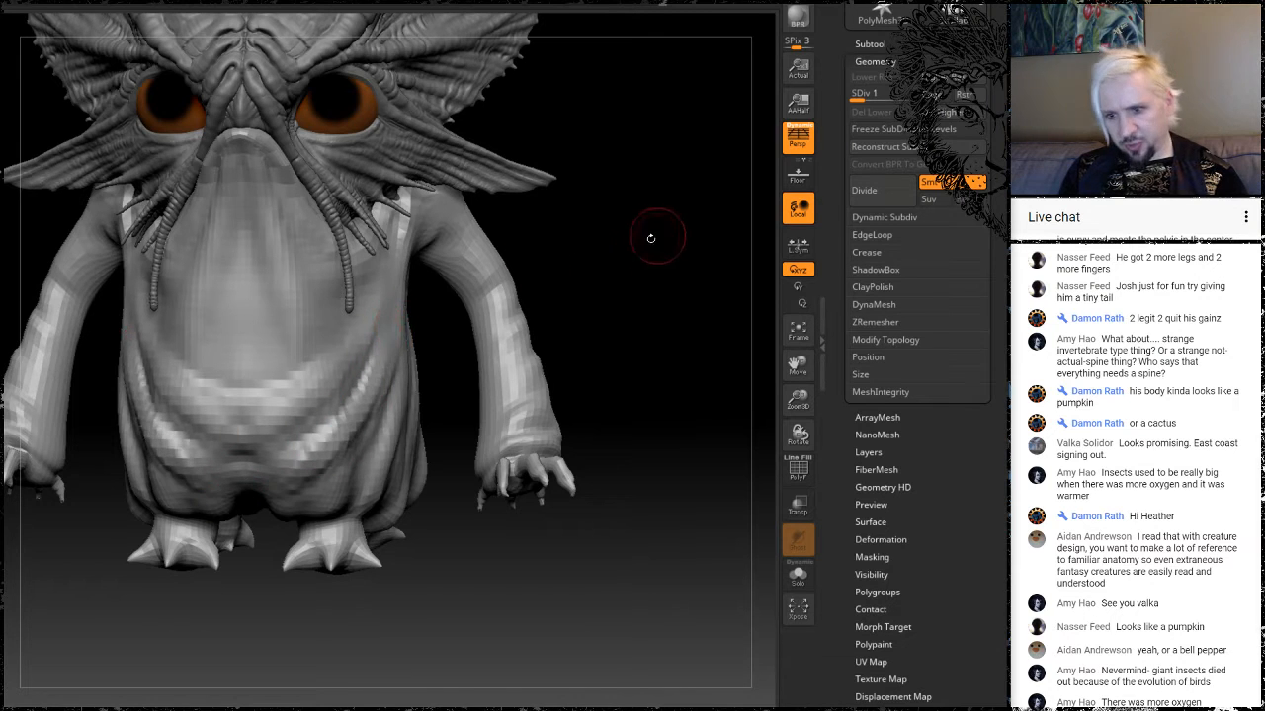
Extend a fold from below the armpit to the middle of the belly and soften the folds around it.
{"action": "mouse_move", "coordinate": [651, 238]}
{"action": "left_mouse_down"}
{"action": "mouse_move", "coordinate": [562, 247]}
{"action": "mouse_move", "coordinate": [690, 201]}
{"action": "left_mouse_up"}
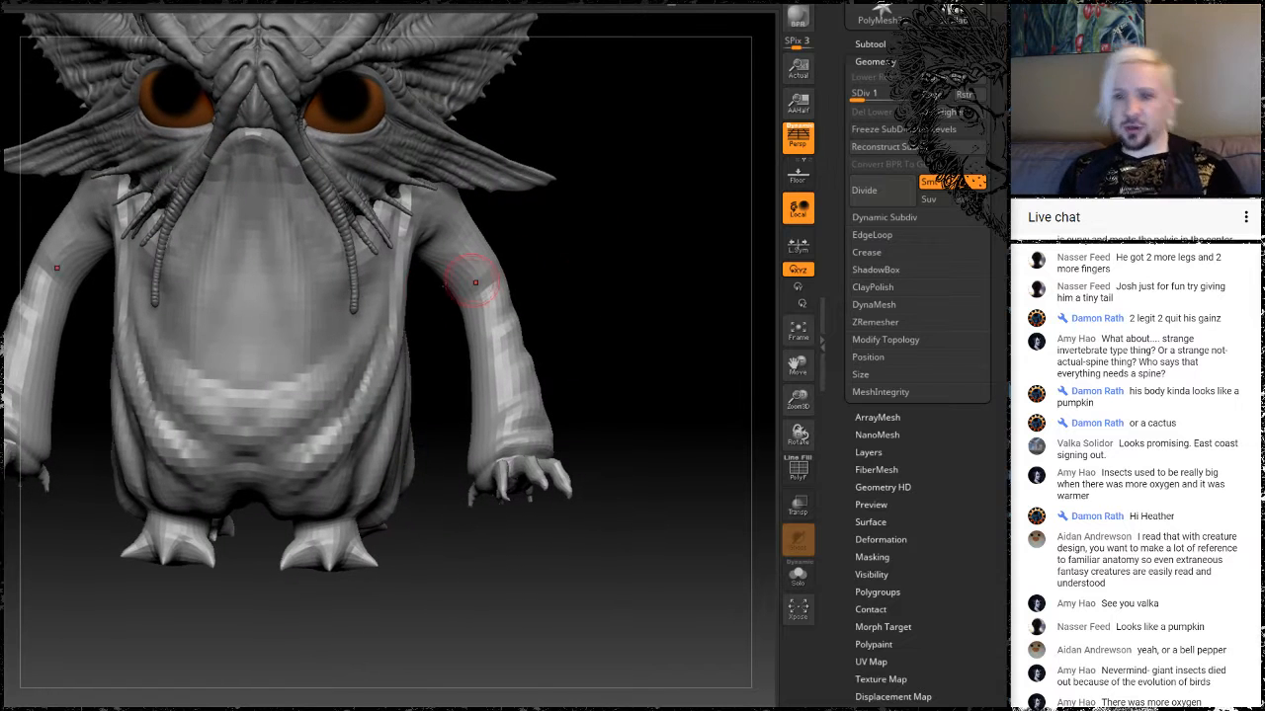
{"action": "mouse_move", "coordinate": [396, 315]}
{"action": "left_mouse_down"}
{"action": "mouse_move", "coordinate": [367, 249]}
{"action": "mouse_move", "coordinate": [297, 391]}
{"action": "mouse_move", "coordinate": [272, 384]}
{"action": "left_mouse_up"}
{"action": "left_click_drag", "start_coordinate": [573, 283], "coordinate": [515, 283]}
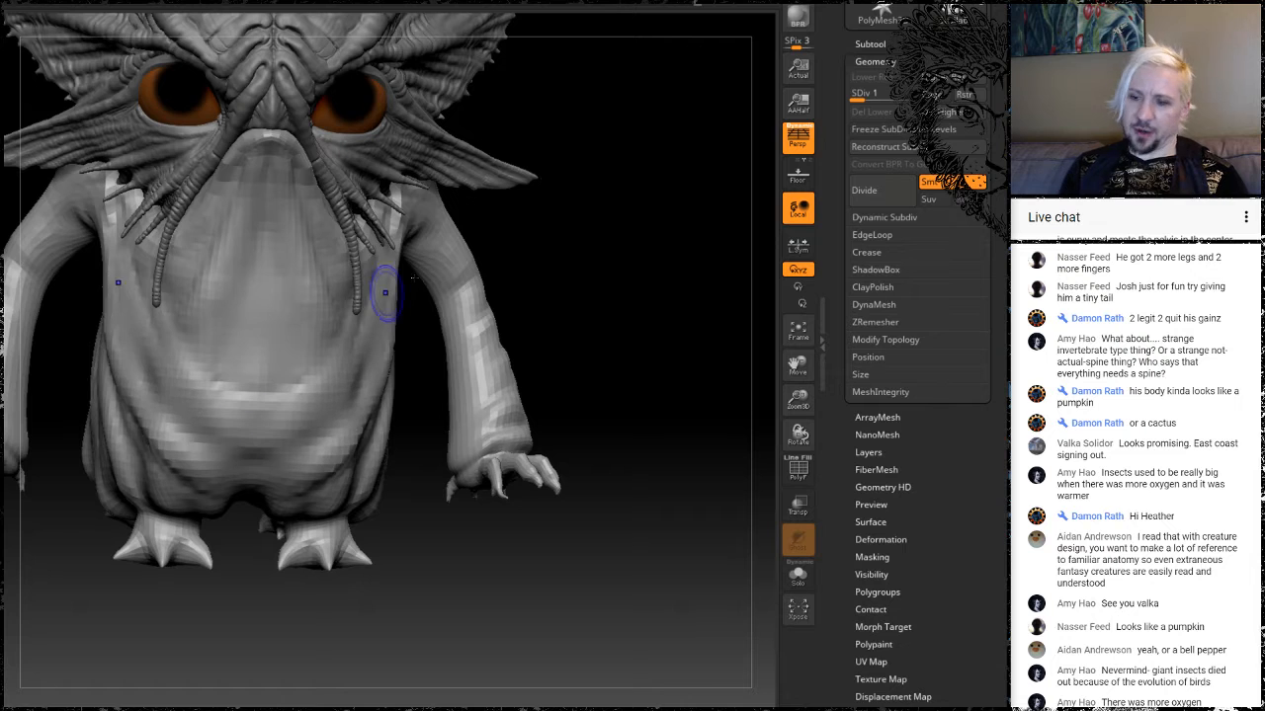
{"action": "mouse_move", "coordinate": [584, 310]}
{"action": "left_mouse_down"}
{"action": "mouse_move", "coordinate": [643, 263]}
{"action": "mouse_move", "coordinate": [176, 451]}
{"action": "left_mouse_up"}
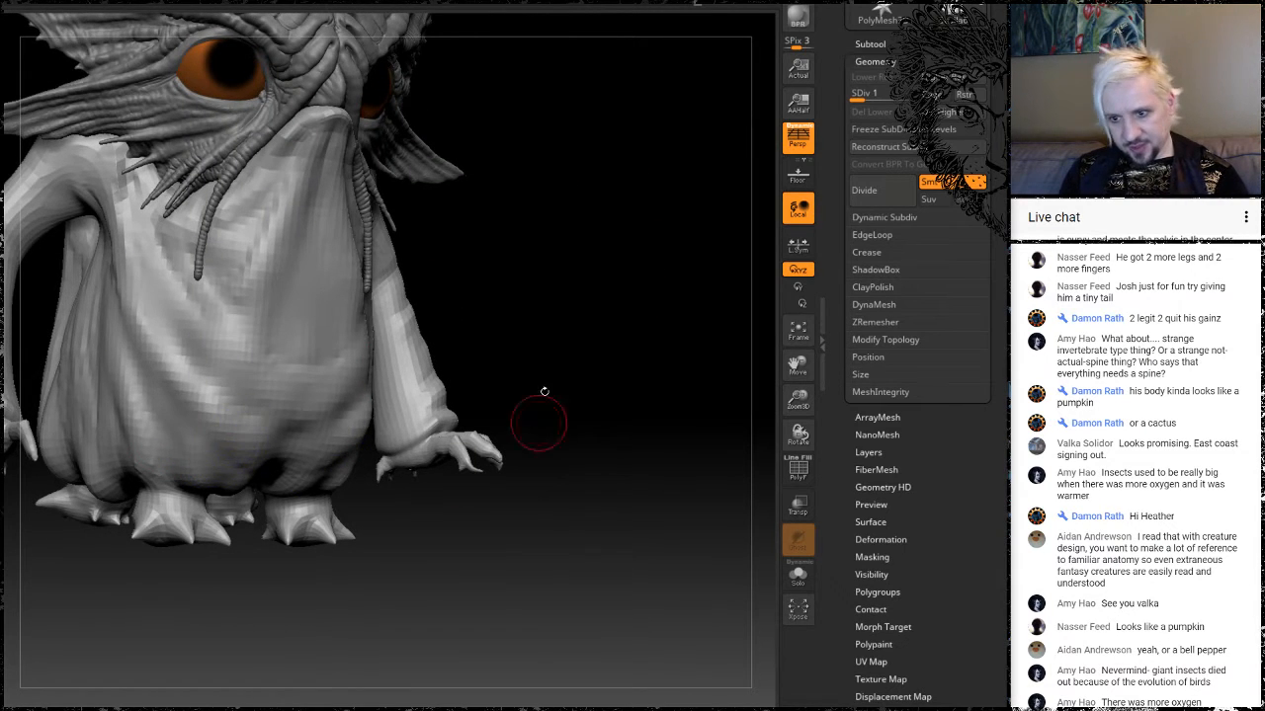
{"action": "left_click_drag", "start_coordinate": [548, 333], "coordinate": [474, 580]}
{"action": "left_click_drag", "start_coordinate": [447, 663], "coordinate": [327, 243]}
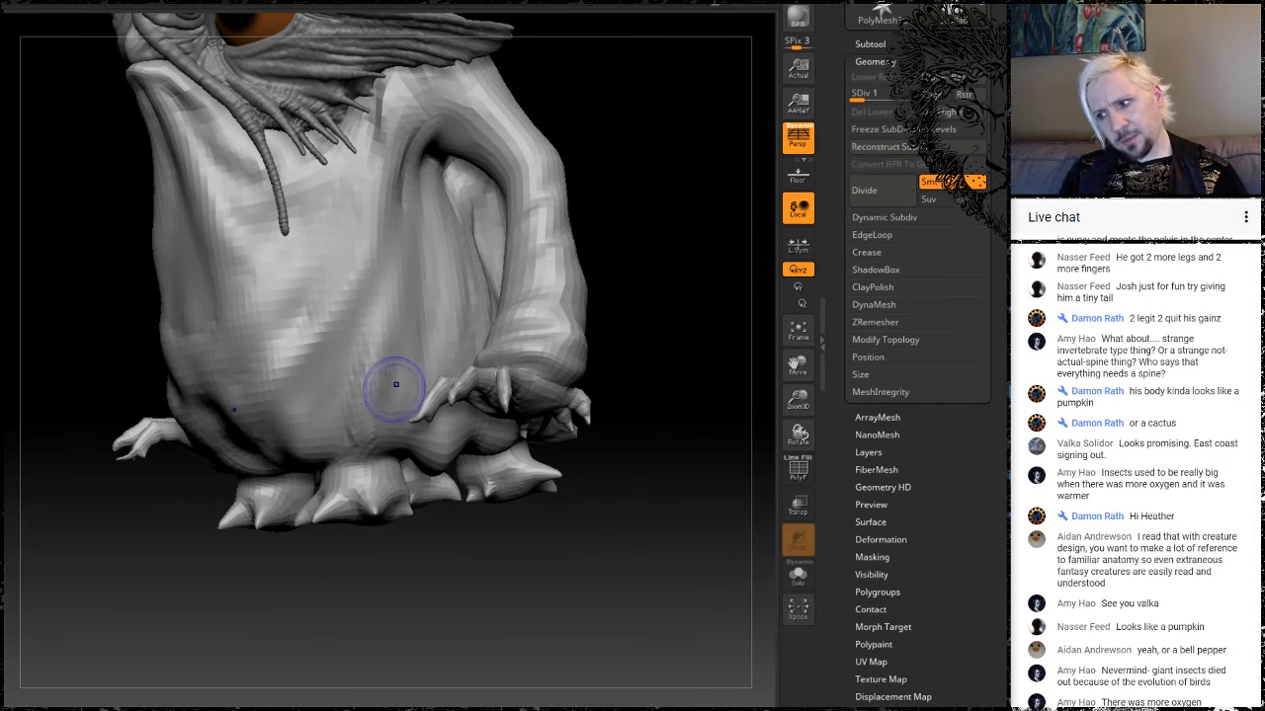
{"action": "left_click_drag", "start_coordinate": [492, 600], "coordinate": [565, 560]}
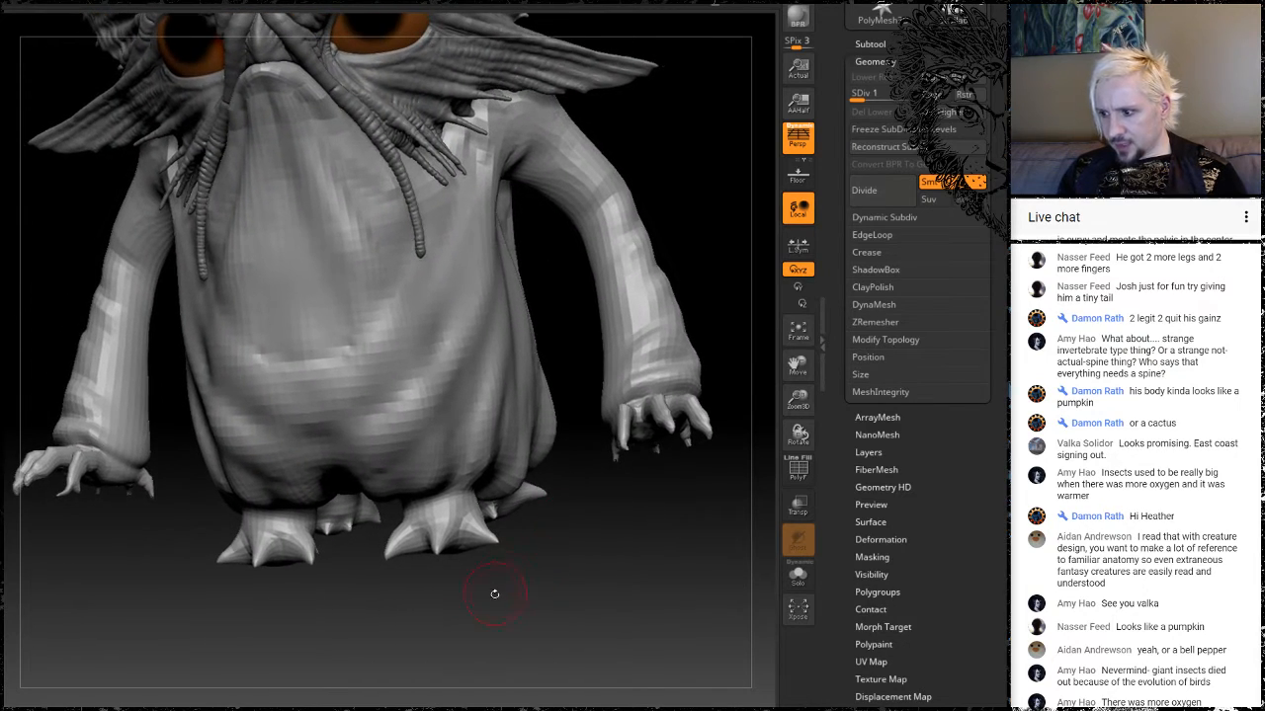
Smooth the center of the chest and build up the curved fold along the upper edge of the belly.
{"action": "left_click_drag", "start_coordinate": [498, 613], "coordinate": [433, 402]}
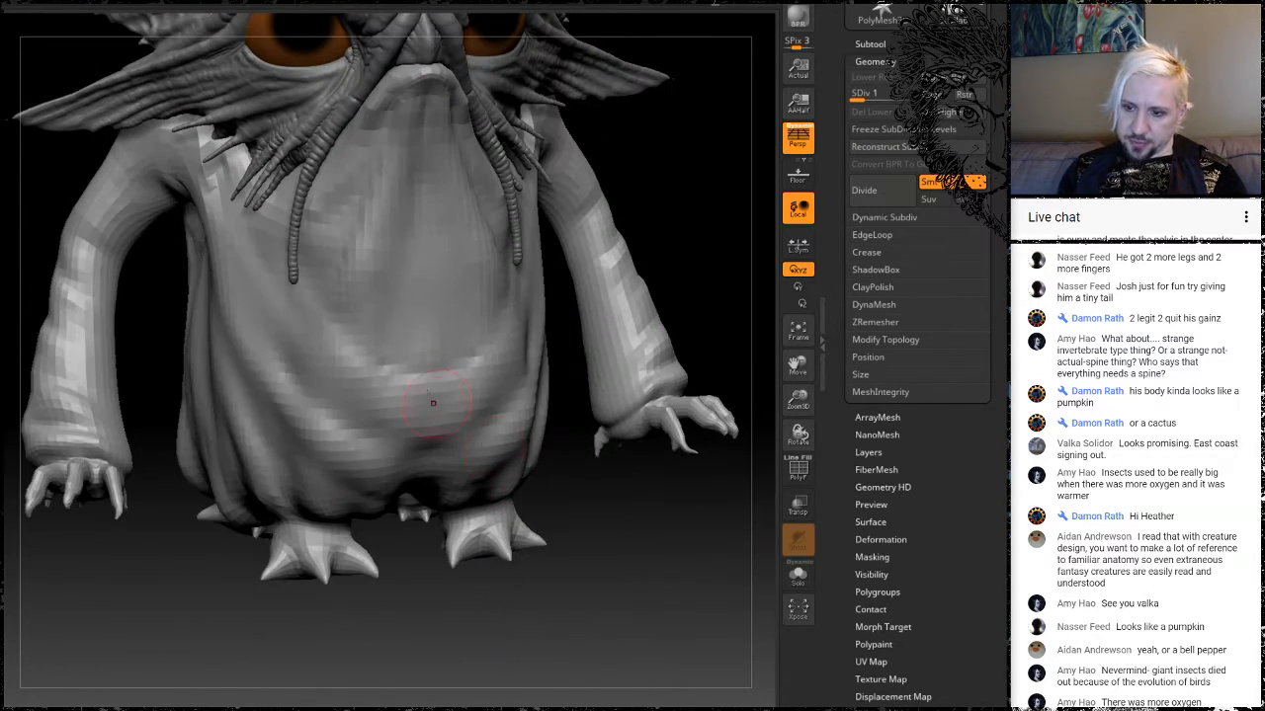
{"action": "mouse_move", "coordinate": [403, 338]}
{"action": "left_mouse_down"}
{"action": "mouse_move", "coordinate": [450, 351]}
{"action": "mouse_move", "coordinate": [423, 299]}
{"action": "mouse_move", "coordinate": [429, 265]}
{"action": "left_mouse_up"}
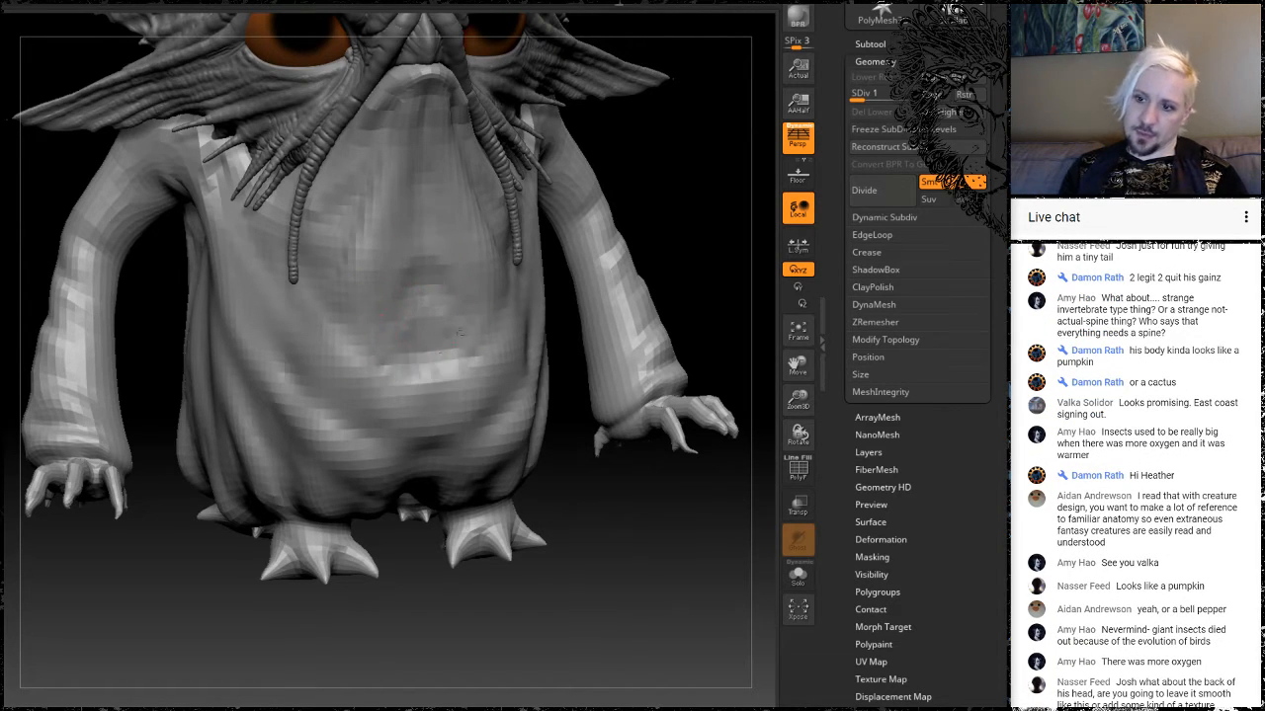
{"action": "mouse_move", "coordinate": [435, 354]}
{"action": "left_mouse_down", "text": "shift"}
{"action": "mouse_move", "coordinate": [390, 346]}
{"action": "mouse_move", "coordinate": [441, 300]}
{"action": "left_mouse_up", "text": "shift"}
{"action": "mouse_move", "coordinate": [681, 196]}
{"action": "left_mouse_down"}
{"action": "mouse_move", "coordinate": [678, 209]}
{"action": "mouse_move", "coordinate": [578, 222]}
{"action": "mouse_move", "coordinate": [680, 223]}
{"action": "mouse_move", "coordinate": [667, 203]}
{"action": "left_mouse_up"}
{"action": "mouse_move", "coordinate": [427, 370]}
{"action": "left_mouse_down"}
{"action": "mouse_move", "coordinate": [318, 338]}
{"action": "mouse_move", "coordinate": [338, 304]}
{"action": "left_mouse_up"}
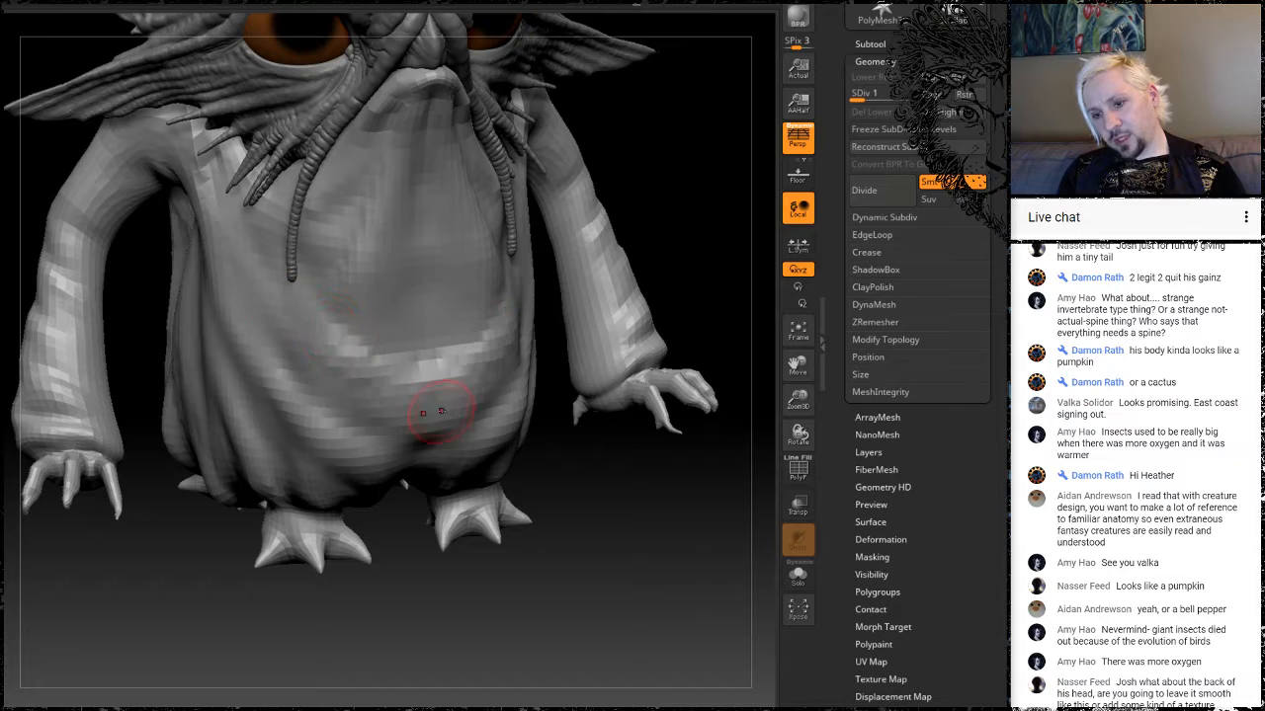
{"action": "mouse_move", "coordinate": [405, 381]}
{"action": "left_mouse_down"}
{"action": "mouse_move", "coordinate": [312, 316]}
{"action": "mouse_move", "coordinate": [350, 344]}
{"action": "left_mouse_up"}
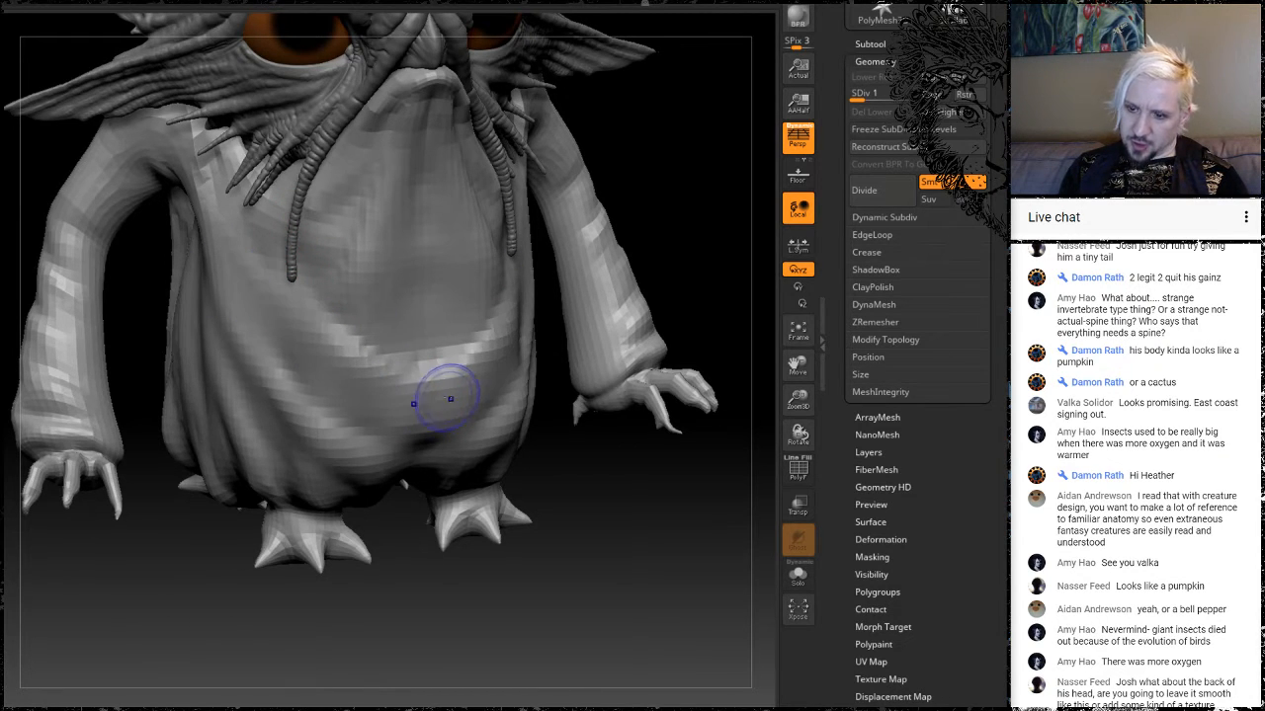
Carve a deep diagonal crease from the armpit across the flank to the lower belly, with raised folds beside it.
{"action": "mouse_move", "coordinate": [598, 537]}
{"action": "left_mouse_down"}
{"action": "mouse_move", "coordinate": [696, 536]}
{"action": "mouse_move", "coordinate": [650, 525]}
{"action": "left_mouse_up"}
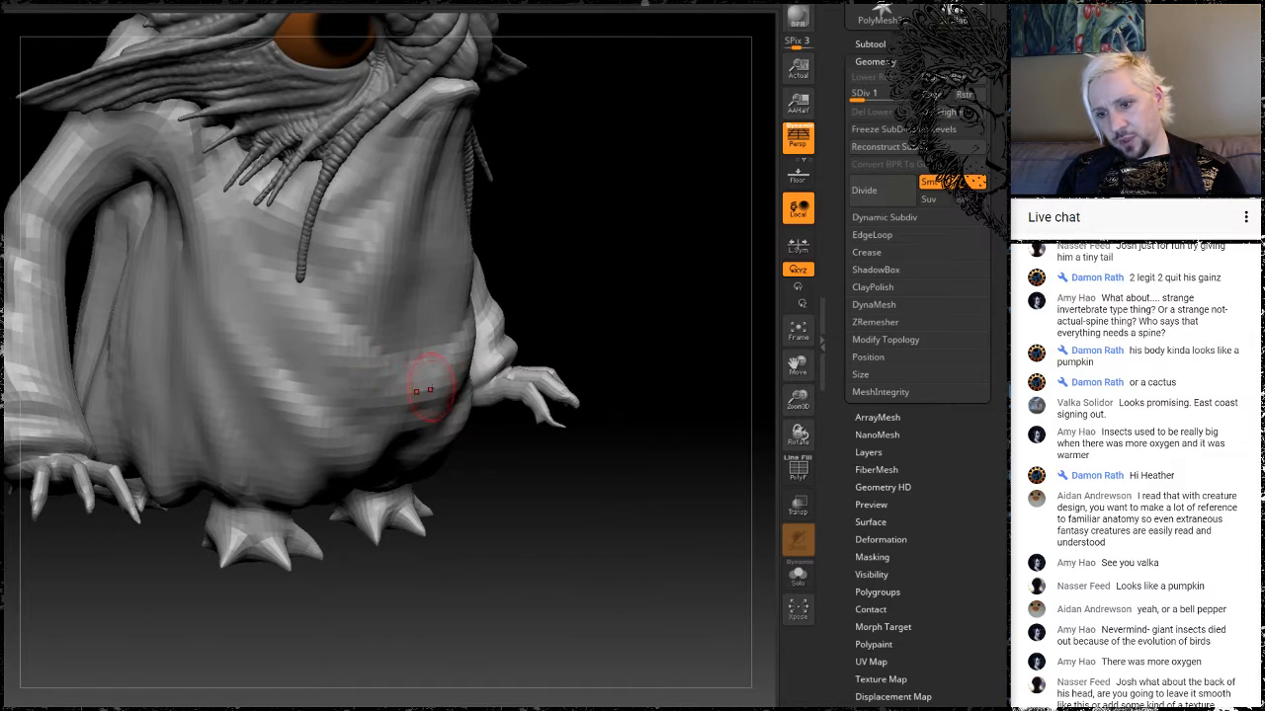
{"action": "left_click_drag", "start_coordinate": [509, 494], "coordinate": [541, 482]}
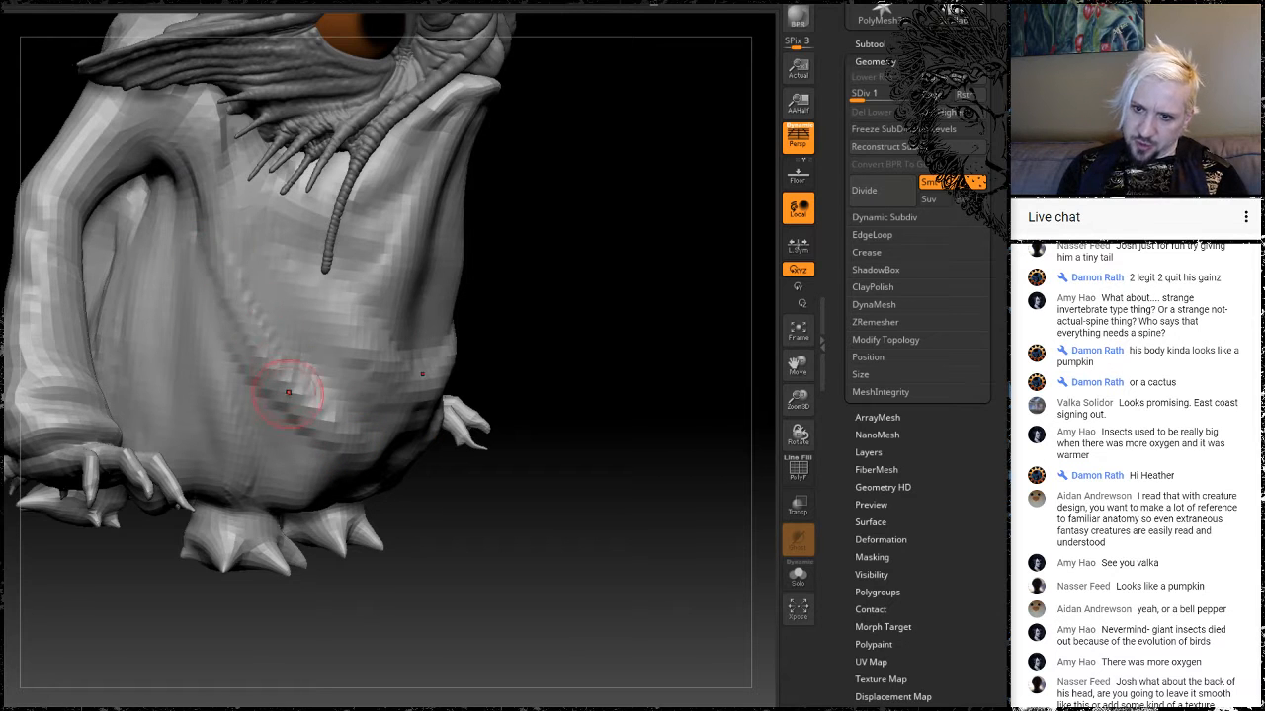
{"action": "left_click_drag", "start_coordinate": [538, 243], "coordinate": [513, 258]}
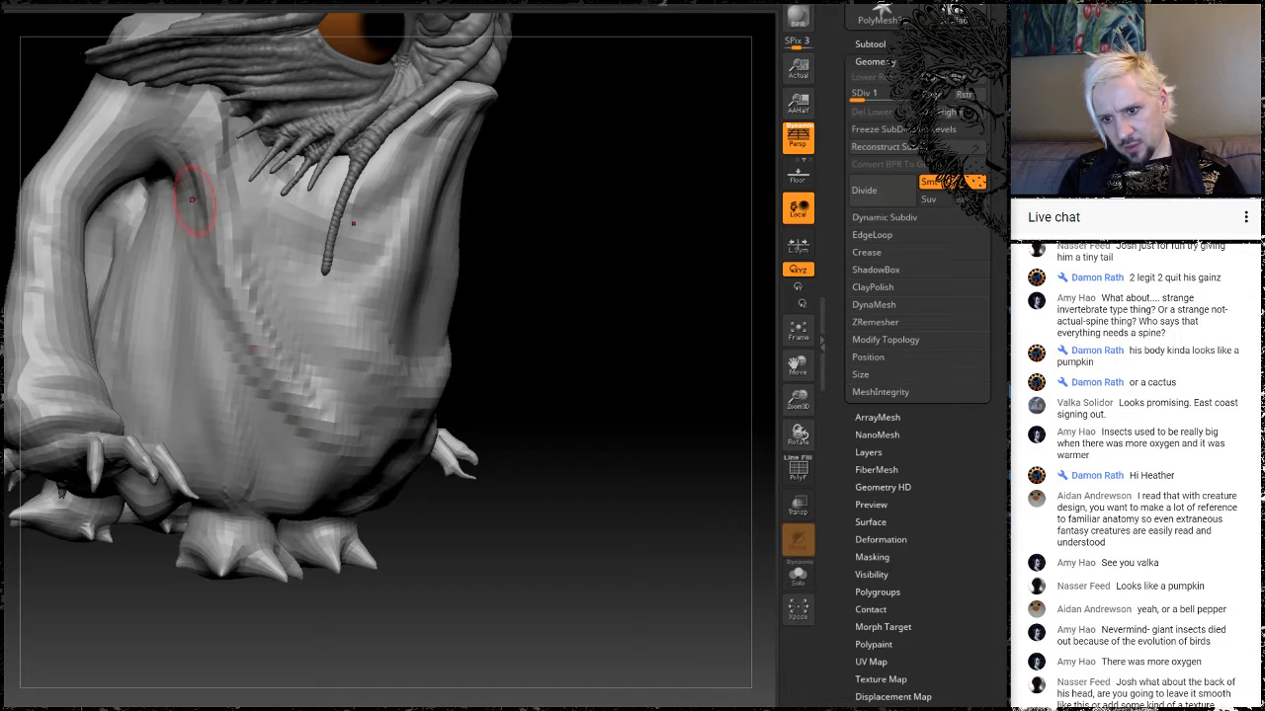
{"action": "left_click_drag", "start_coordinate": [574, 381], "coordinate": [440, 344]}
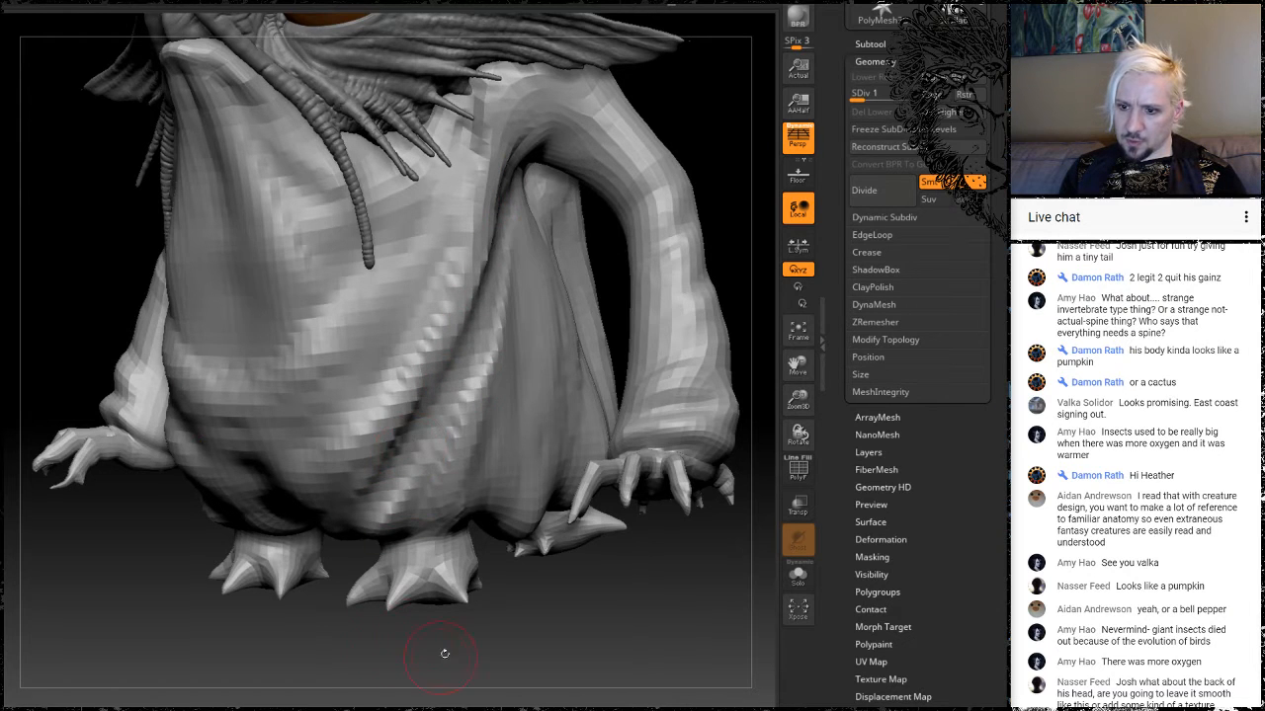
{"action": "mouse_move", "coordinate": [445, 653]}
{"action": "left_mouse_down", "text": "alt"}
{"action": "mouse_move", "coordinate": [393, 565]}
{"action": "mouse_move", "coordinate": [436, 569]}
{"action": "mouse_move", "coordinate": [414, 570]}
{"action": "mouse_move", "coordinate": [448, 529]}
{"action": "mouse_move", "coordinate": [435, 591]}
{"action": "left_mouse_up", "text": "alt"}
{"action": "mouse_move", "coordinate": [445, 376]}
{"action": "left_mouse_down"}
{"action": "mouse_move", "coordinate": [461, 359]}
{"action": "mouse_move", "coordinate": [468, 400]}
{"action": "mouse_move", "coordinate": [493, 298]}
{"action": "left_mouse_up"}
{"action": "mouse_move", "coordinate": [400, 426]}
{"action": "left_mouse_down"}
{"action": "mouse_move", "coordinate": [455, 353]}
{"action": "mouse_move", "coordinate": [415, 365]}
{"action": "left_mouse_up"}
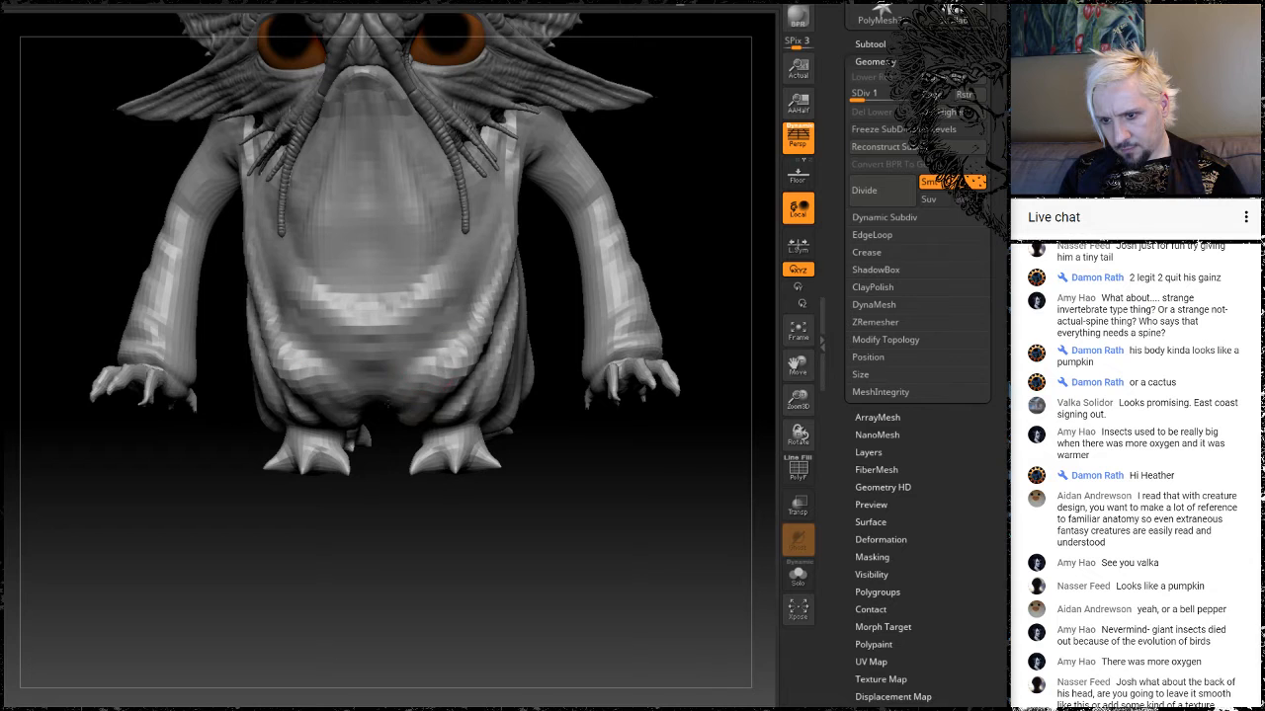
Add folds on the lower flank, running from above the legs up toward the underside of the arm.
{"action": "left_click_drag", "start_coordinate": [424, 502], "coordinate": [362, 516]}
{"action": "left_click_drag", "start_coordinate": [467, 428], "coordinate": [551, 318]}
{"action": "mouse_move", "coordinate": [418, 596]}
{"action": "left_mouse_down"}
{"action": "mouse_move", "coordinate": [413, 549]}
{"action": "mouse_move", "coordinate": [399, 585]}
{"action": "left_mouse_up"}
{"action": "left_click_drag", "start_coordinate": [525, 392], "coordinate": [528, 321]}
{"action": "left_click_drag", "start_coordinate": [571, 431], "coordinate": [563, 385]}
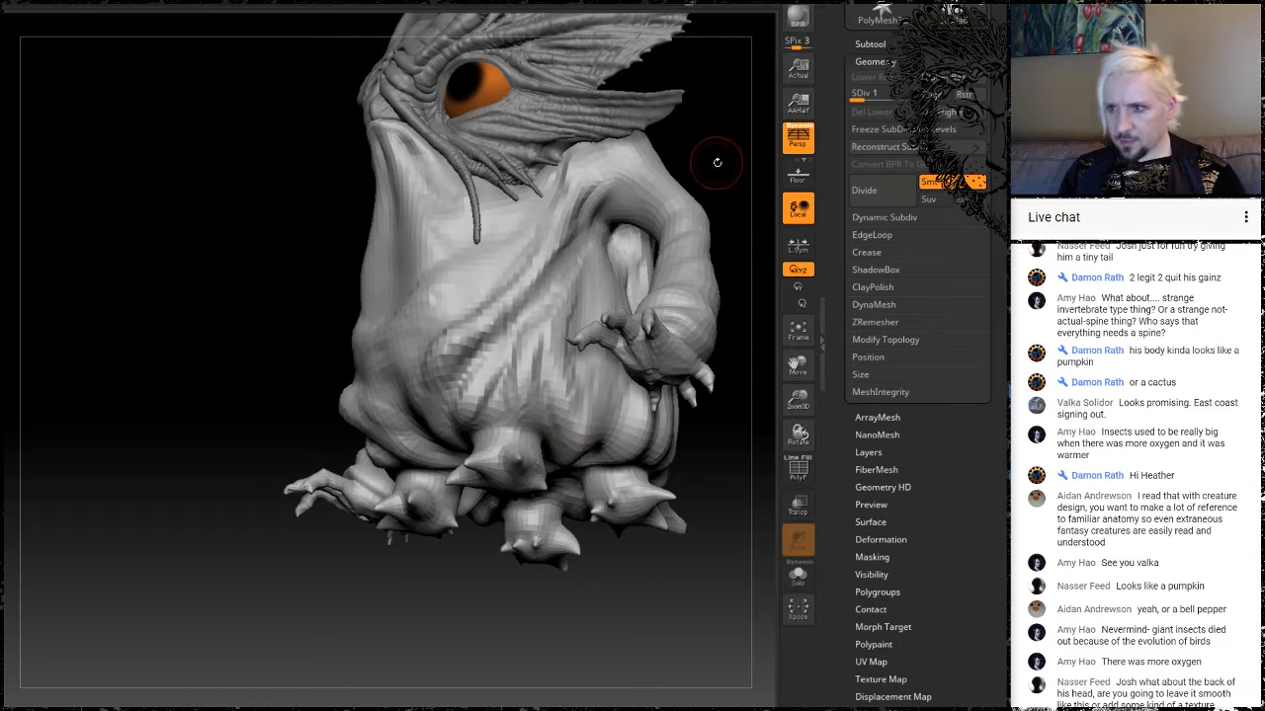
{"action": "mouse_move", "coordinate": [715, 161]}
{"action": "left_mouse_down"}
{"action": "mouse_move", "coordinate": [647, 172]}
{"action": "mouse_move", "coordinate": [675, 186]}
{"action": "mouse_move", "coordinate": [650, 240]}
{"action": "mouse_move", "coordinate": [732, 222]}
{"action": "mouse_move", "coordinate": [773, 234]}
{"action": "left_mouse_up"}
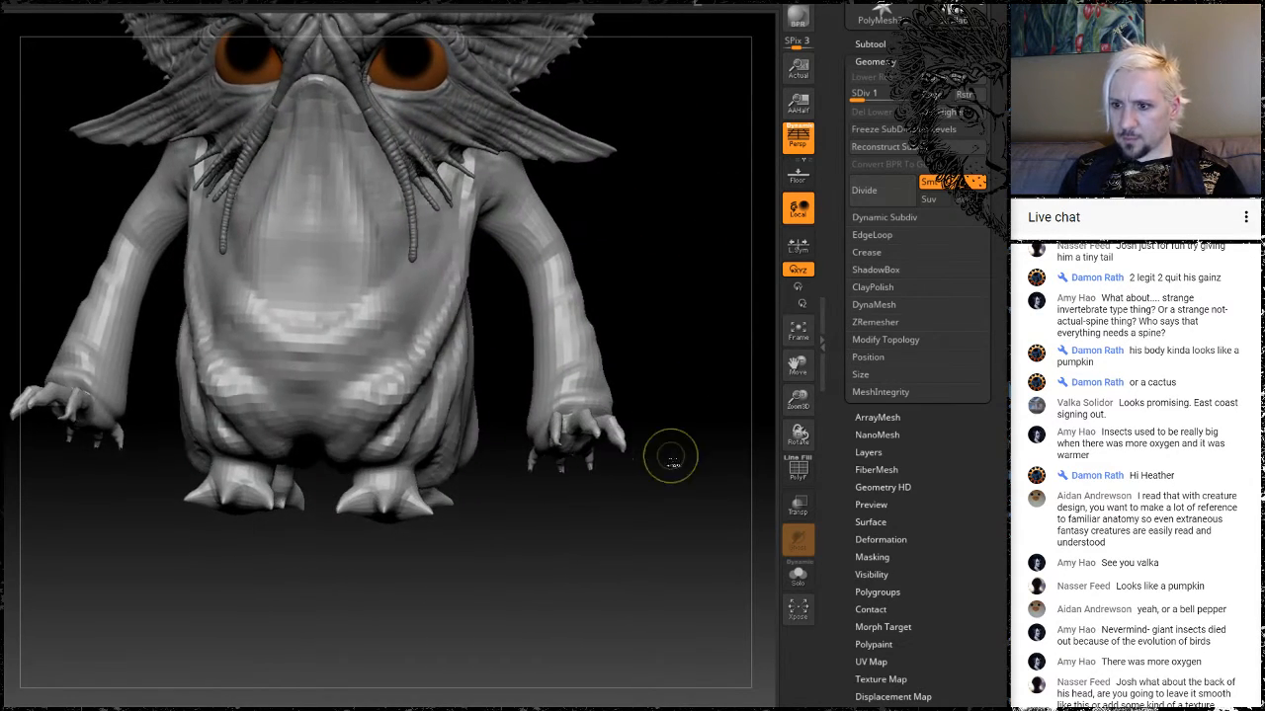
Mask both of the creature's arms, leaving the shoulders and torso unmasked.
{"action": "mouse_move", "coordinate": [678, 473]}
{"action": "left_mouse_down", "text": "ctrl"}
{"action": "mouse_move", "coordinate": [558, 533]}
{"action": "mouse_move", "coordinate": [533, 472]}
{"action": "mouse_move", "coordinate": [542, 110]}
{"action": "mouse_move", "coordinate": [652, 135]}
{"action": "left_mouse_up", "text": "ctrl"}
{"action": "left_click_drag", "start_coordinate": [639, 616], "coordinate": [462, 607]}
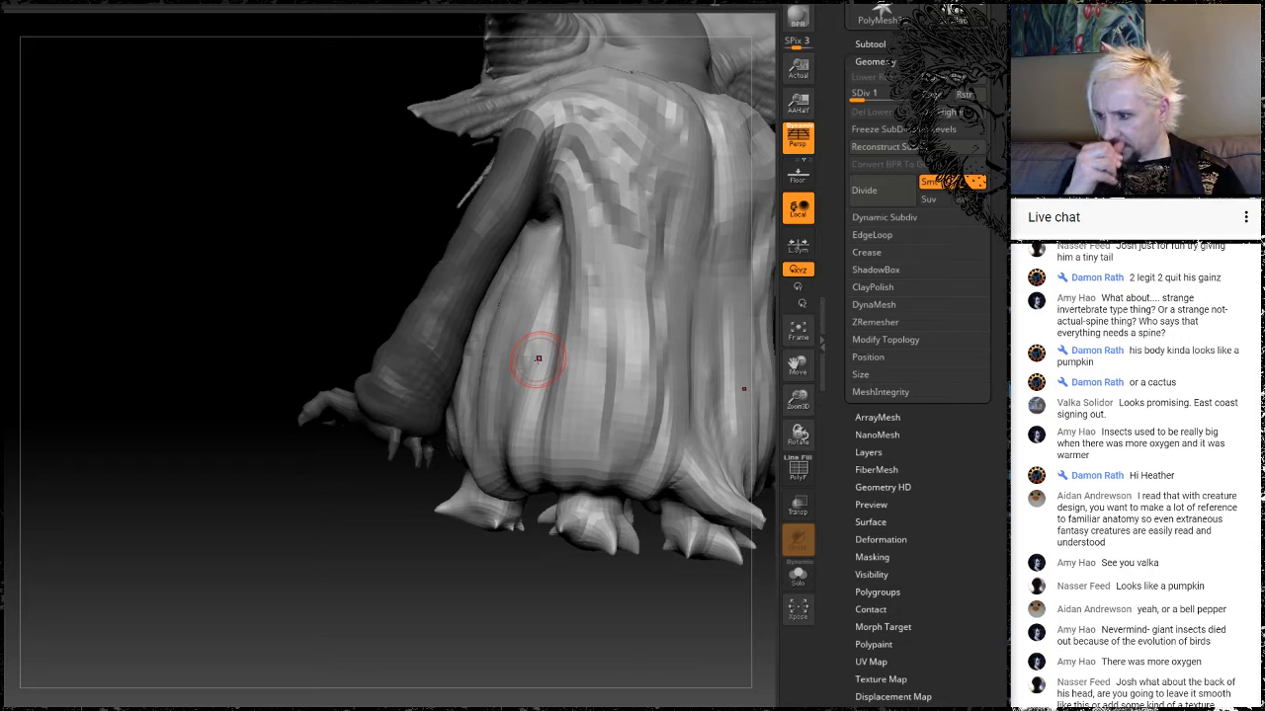
{"action": "mouse_move", "coordinate": [207, 294]}
{"action": "left_mouse_down"}
{"action": "mouse_move", "coordinate": [229, 309]}
{"action": "mouse_move", "coordinate": [225, 297]}
{"action": "left_mouse_up"}
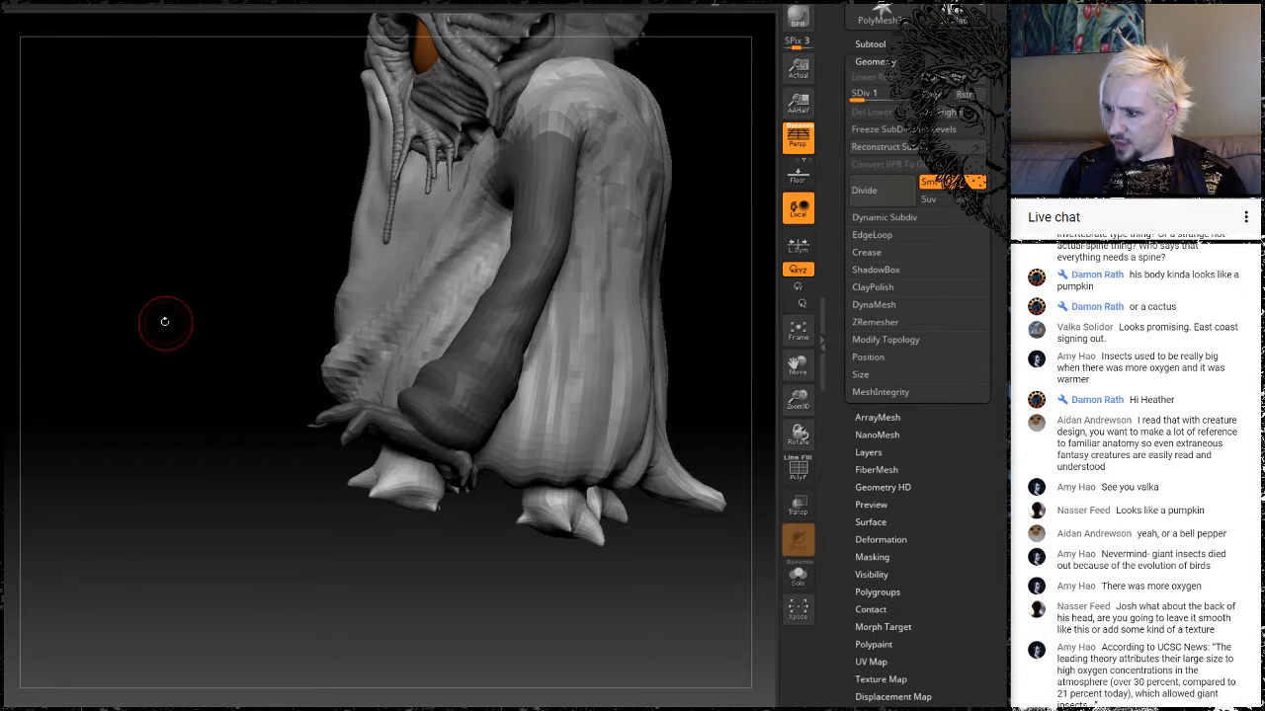
{"action": "left_click_drag", "start_coordinate": [165, 321], "coordinate": [282, 305]}
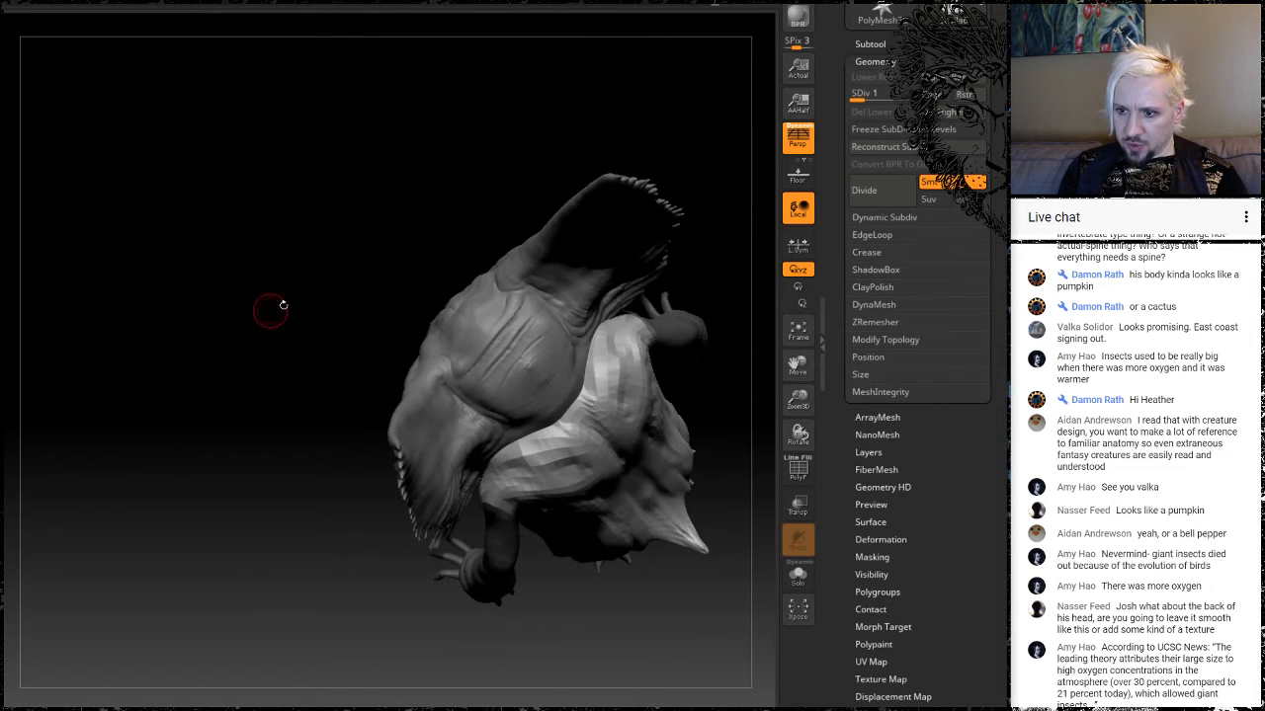
{"action": "left_click_drag", "start_coordinate": [168, 454], "coordinate": [256, 377]}
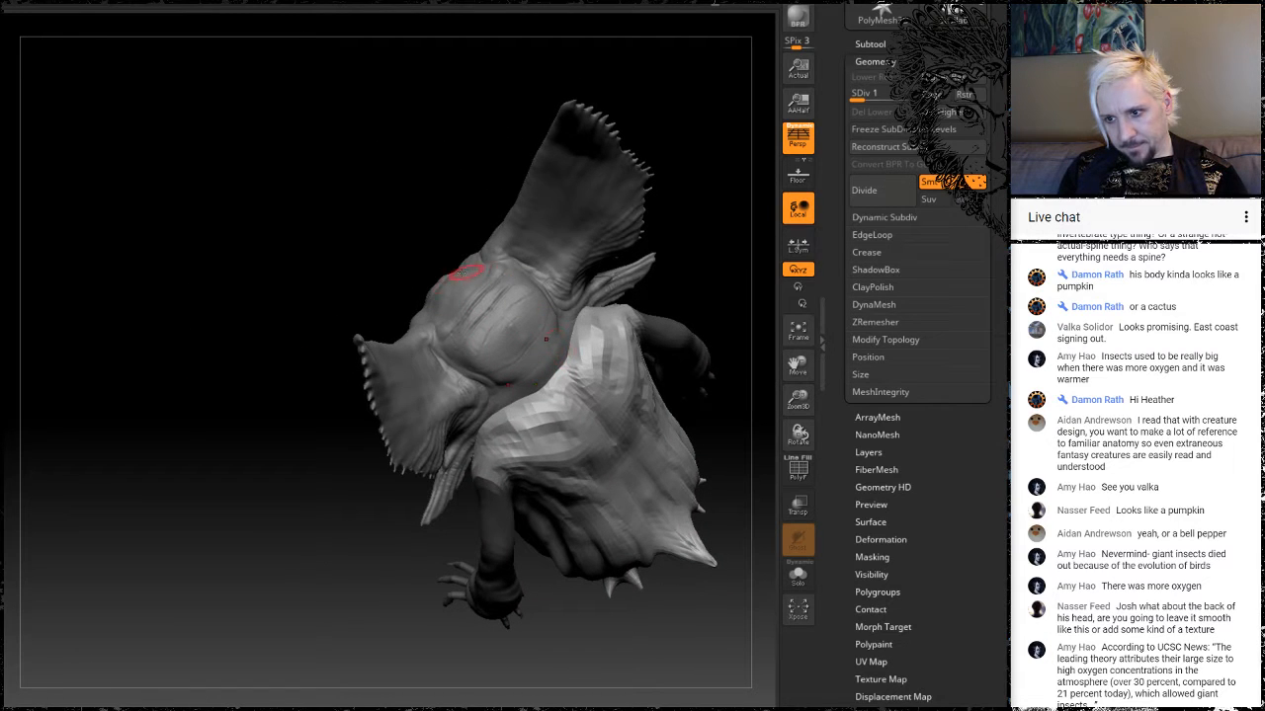
Examine the skin folds on the creature's torso from the back, side, underside of the head and front.
{"action": "left_click_drag", "start_coordinate": [240, 494], "coordinate": [317, 419]}
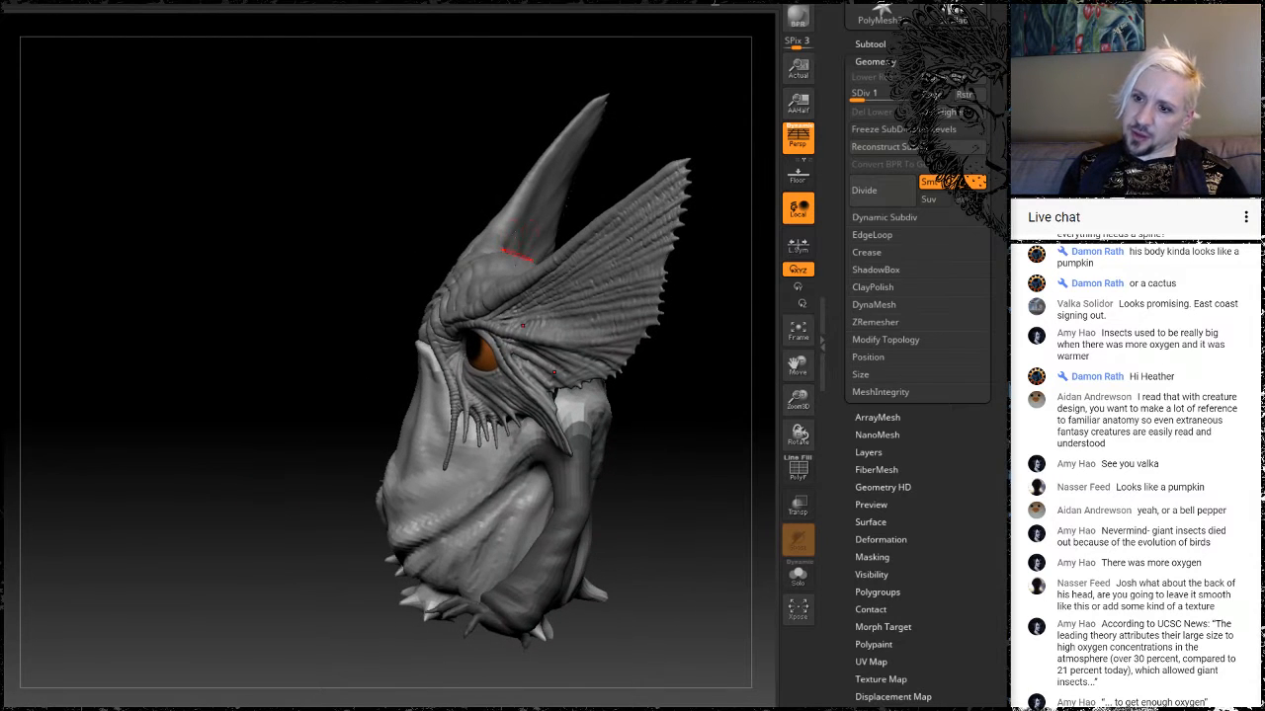
{"action": "left_click_drag", "start_coordinate": [225, 456], "coordinate": [296, 565]}
{"action": "left_click_drag", "start_coordinate": [148, 541], "coordinate": [487, 408]}
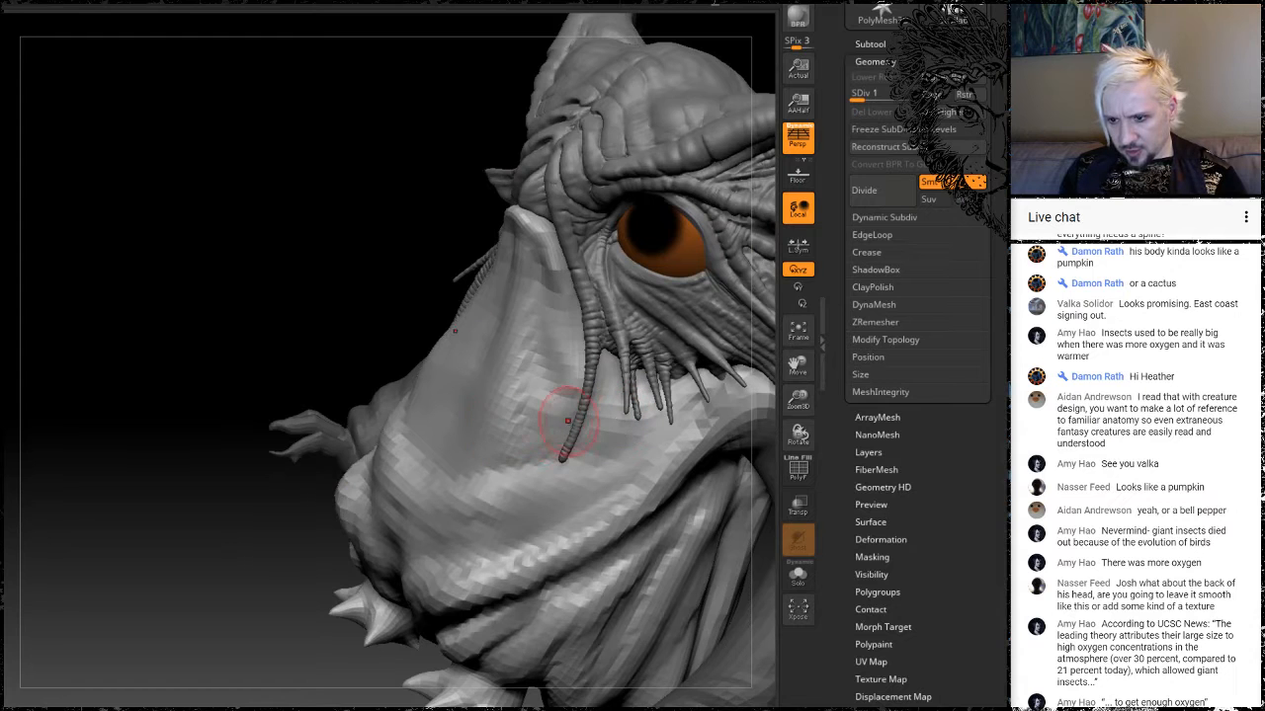
{"action": "left_click_drag", "start_coordinate": [437, 379], "coordinate": [409, 291]}
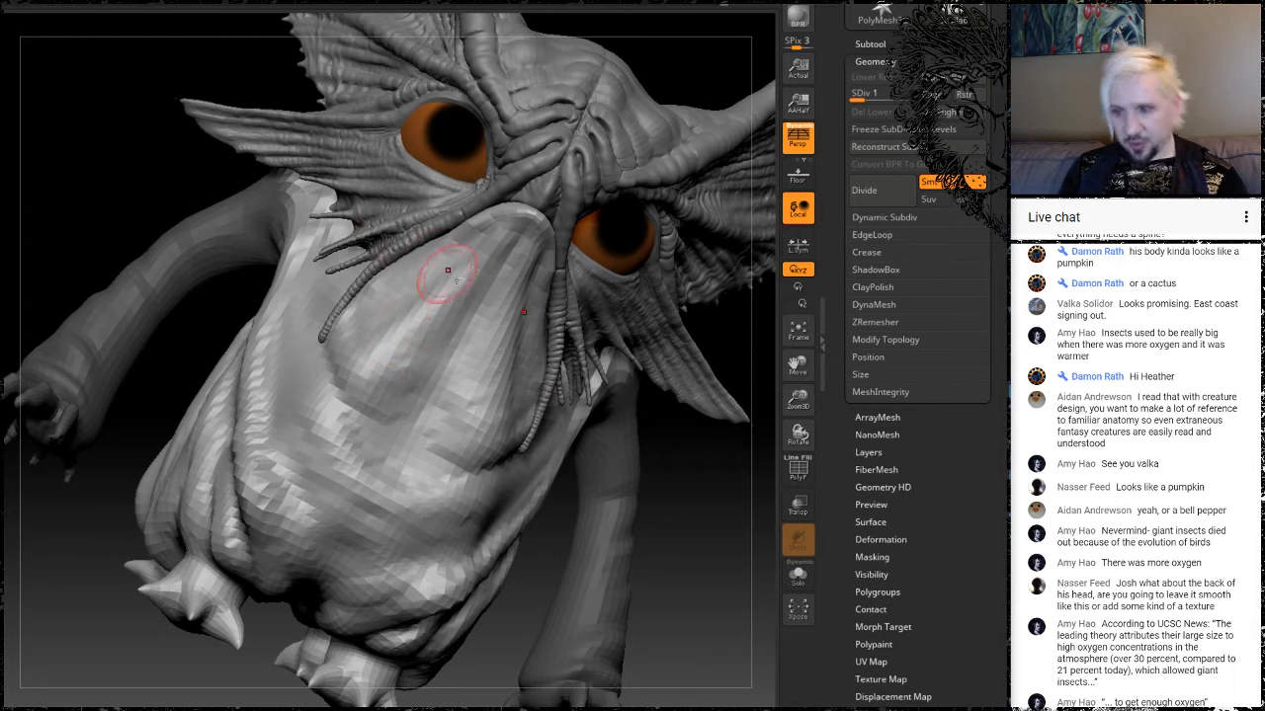
{"action": "left_click_drag", "start_coordinate": [688, 499], "coordinate": [494, 458]}
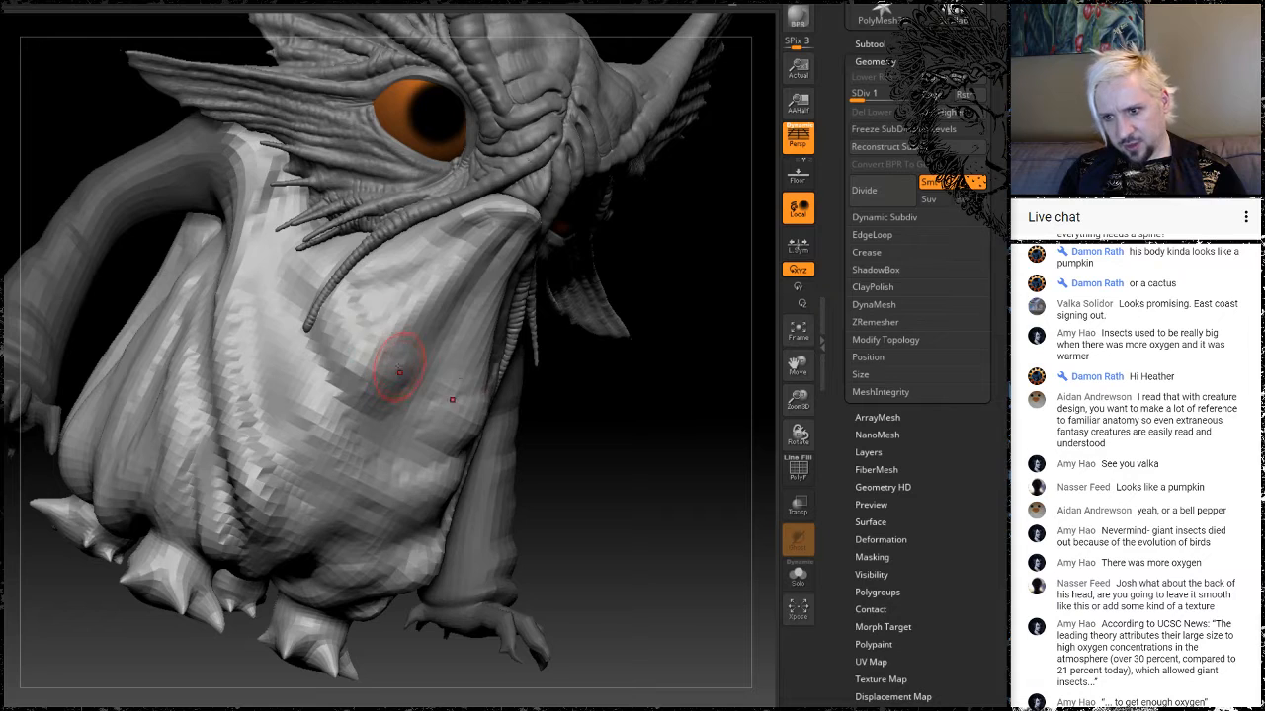
{"action": "left_click_drag", "start_coordinate": [570, 392], "coordinate": [615, 430]}
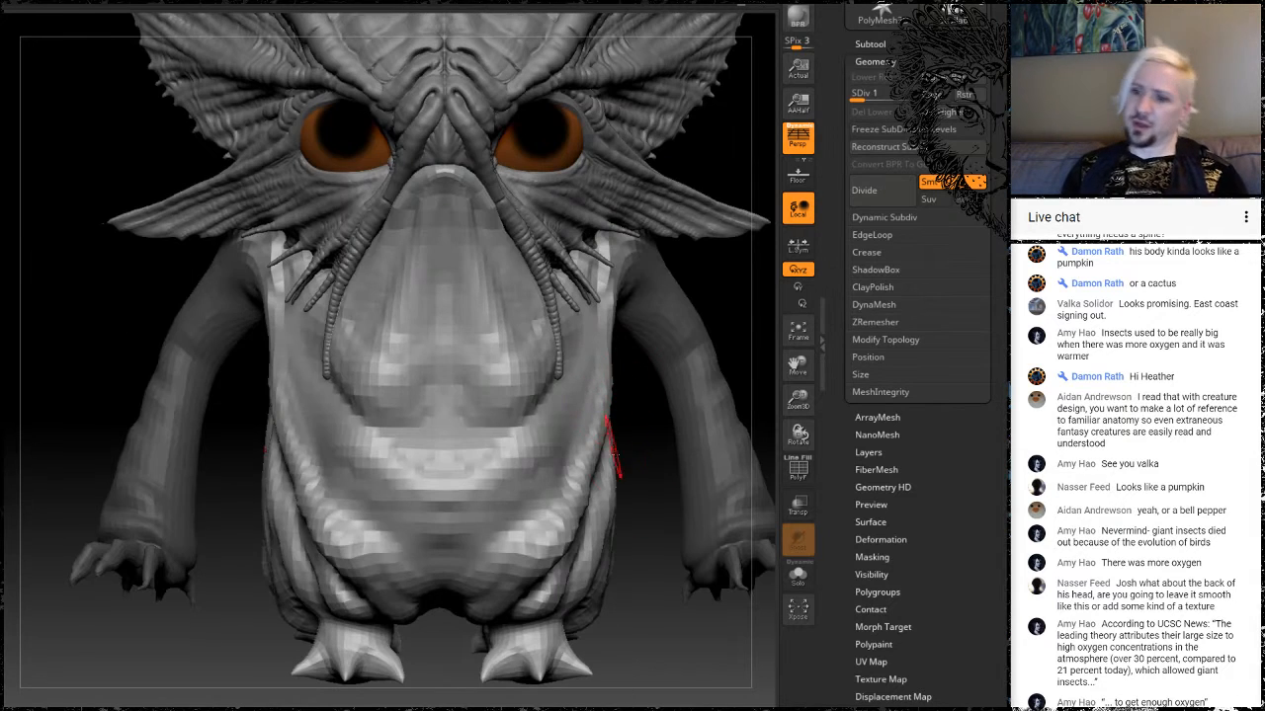
{"action": "left_click_drag", "start_coordinate": [649, 574], "coordinate": [586, 419], "text": "alt"}
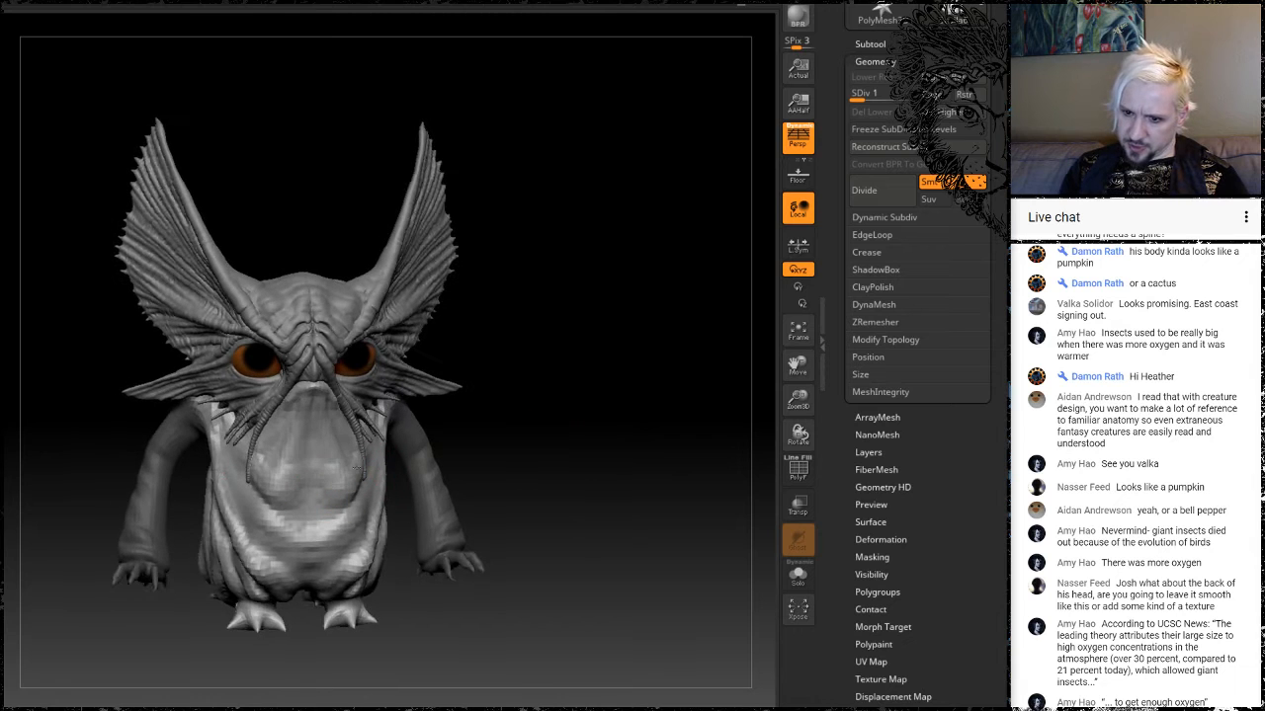
{"action": "left_click_drag", "start_coordinate": [556, 452], "coordinate": [762, 343], "text": "alt"}
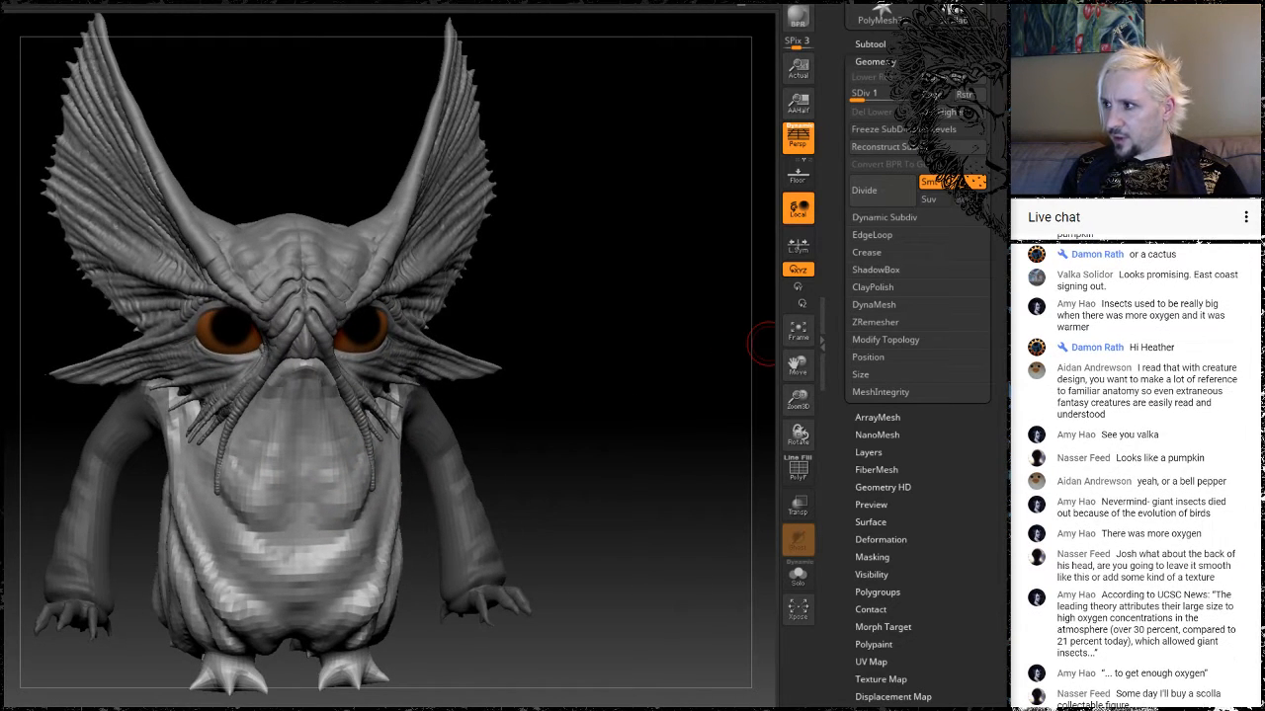
Smooth the lower chest and soften the crease between it and the belly.
{"action": "right_click", "coordinate": [559, 446]}
{"action": "mouse_move", "coordinate": [576, 356]}
{"action": "left_mouse_down"}
{"action": "mouse_move", "coordinate": [560, 433]}
{"action": "mouse_move", "coordinate": [597, 429]}
{"action": "left_mouse_up"}
{"action": "left_click_drag", "start_coordinate": [237, 531], "coordinate": [222, 476], "text": "shift"}
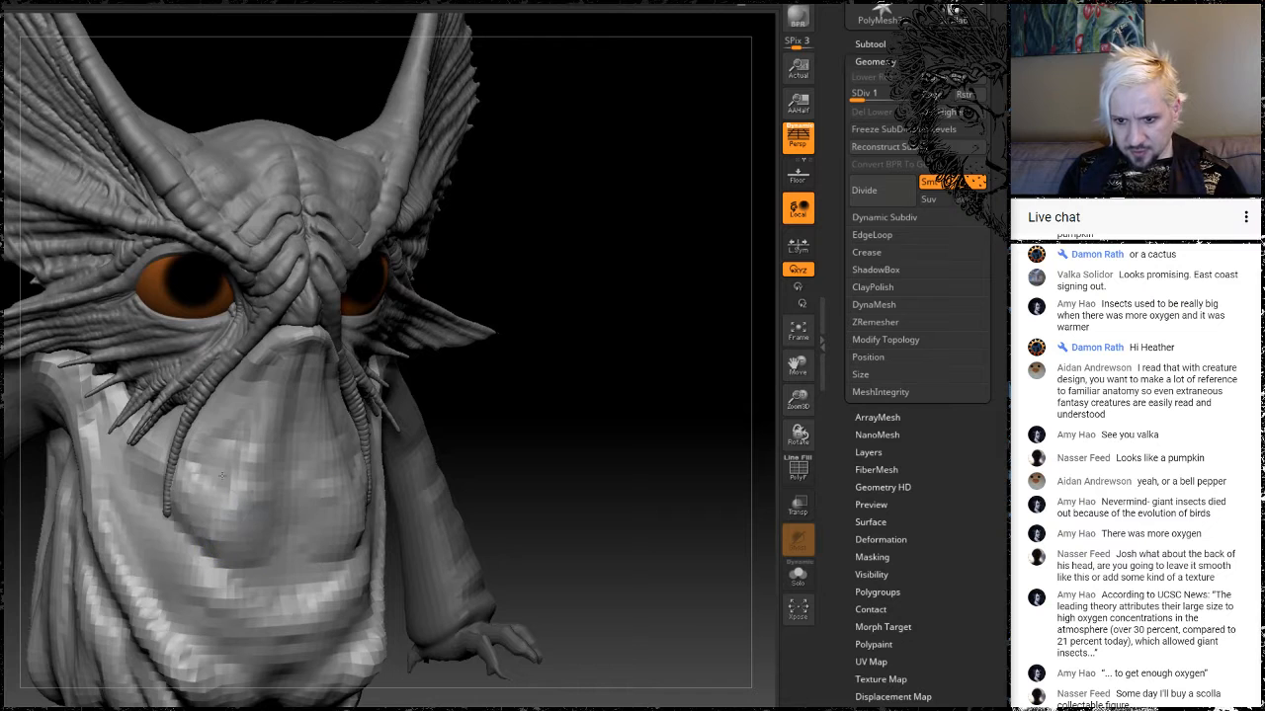
{"action": "mouse_move", "coordinate": [268, 519]}
{"action": "left_mouse_down", "text": "shift"}
{"action": "mouse_move", "coordinate": [194, 544]}
{"action": "mouse_move", "coordinate": [199, 564]}
{"action": "left_mouse_up", "text": "shift"}
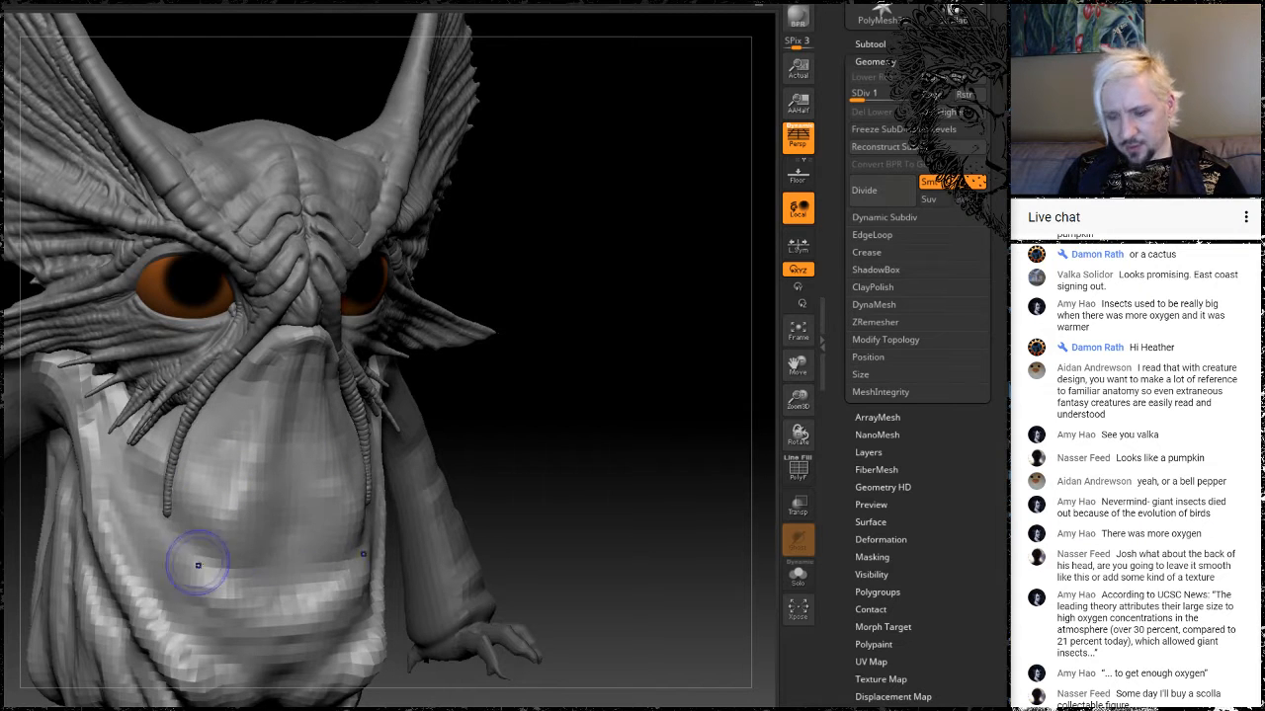
{"action": "left_click_drag", "start_coordinate": [611, 492], "coordinate": [328, 536]}
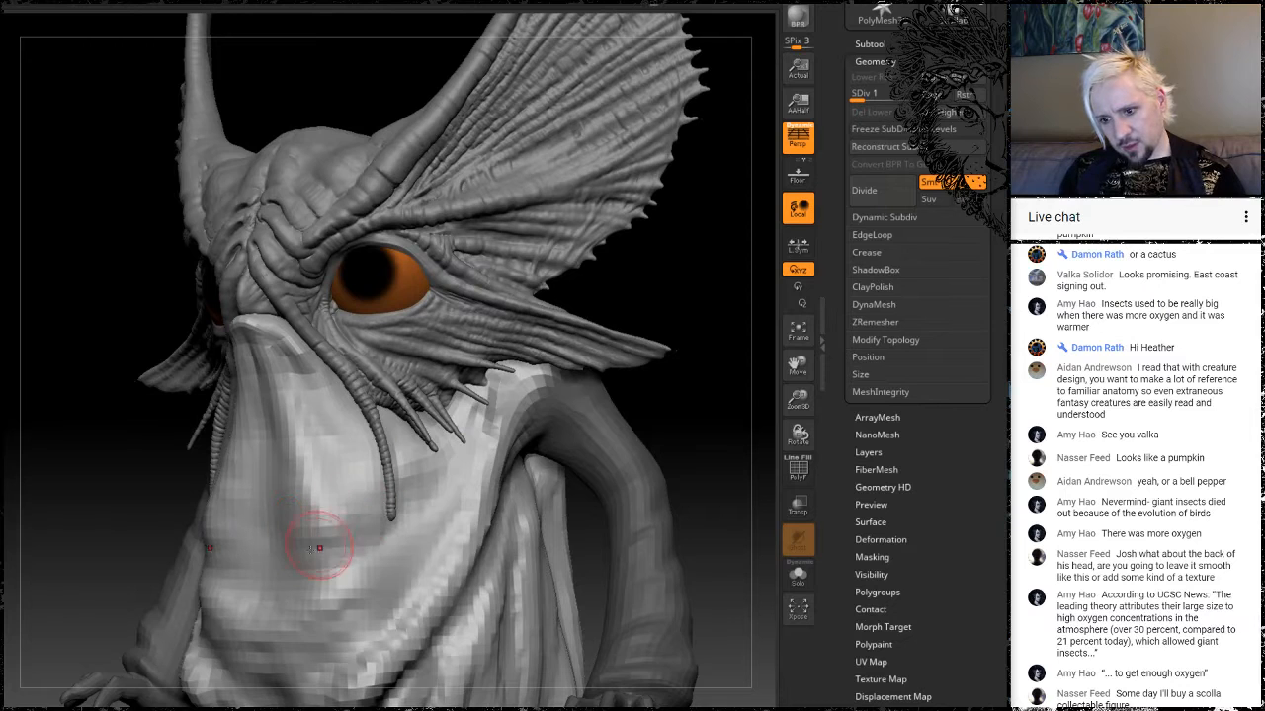
Shape two rounded lobes on the lower chest with a shallow groove between them, smoothing the surface toward the mouth.
{"action": "left_click_drag", "start_coordinate": [113, 494], "coordinate": [410, 466]}
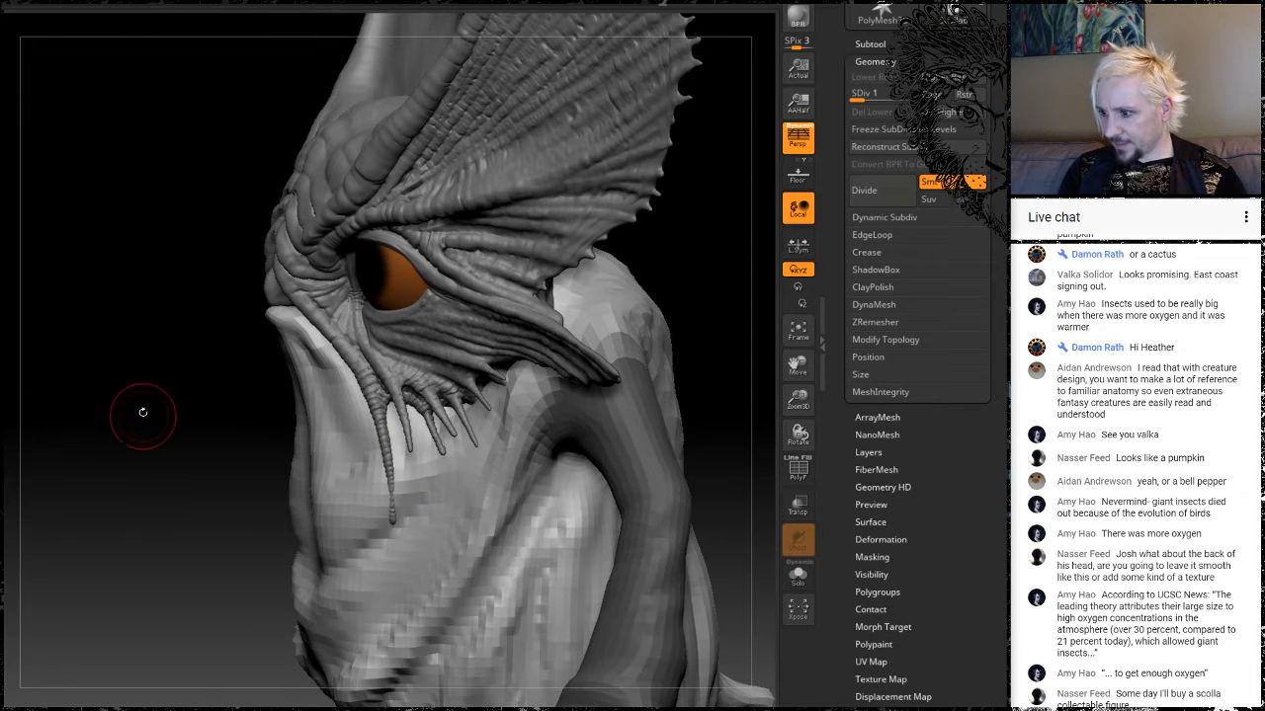
{"action": "mouse_move", "coordinate": [145, 412]}
{"action": "left_mouse_down"}
{"action": "mouse_move", "coordinate": [177, 413]}
{"action": "mouse_move", "coordinate": [178, 361]}
{"action": "mouse_move", "coordinate": [127, 362]}
{"action": "mouse_move", "coordinate": [141, 347]}
{"action": "mouse_move", "coordinate": [181, 421]}
{"action": "left_mouse_up"}
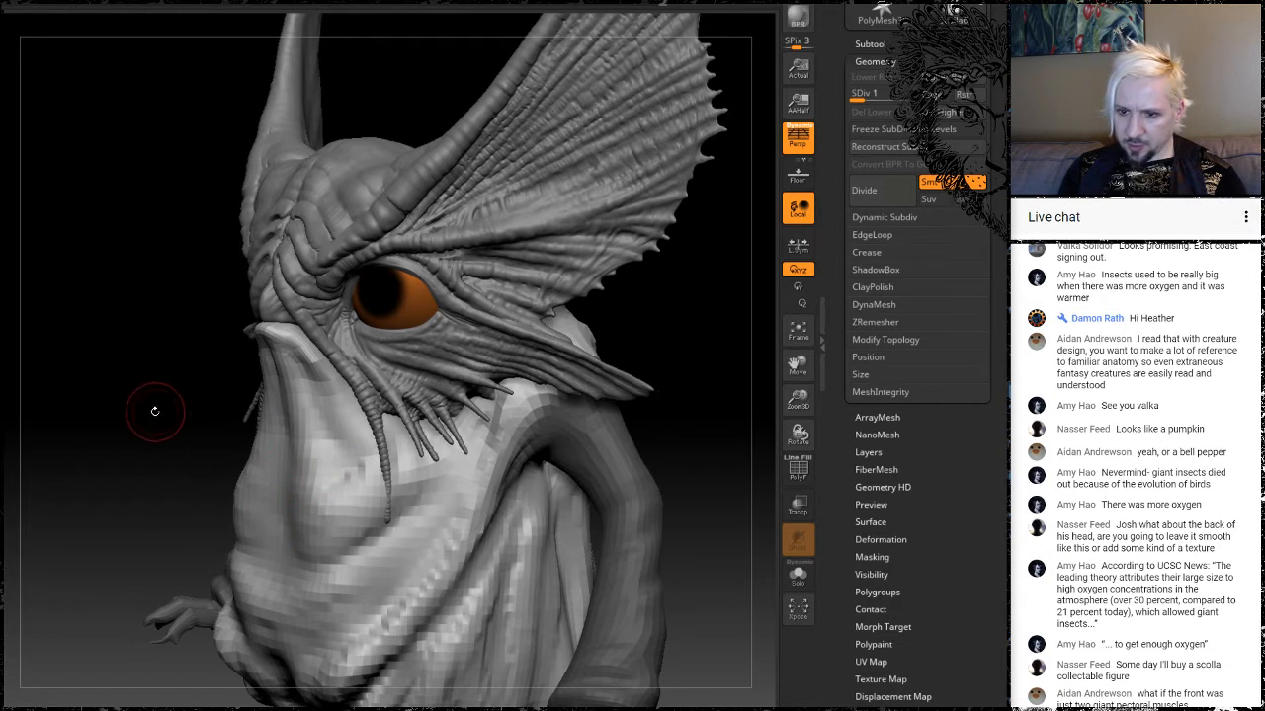
{"action": "left_click_drag", "start_coordinate": [155, 411], "coordinate": [268, 480]}
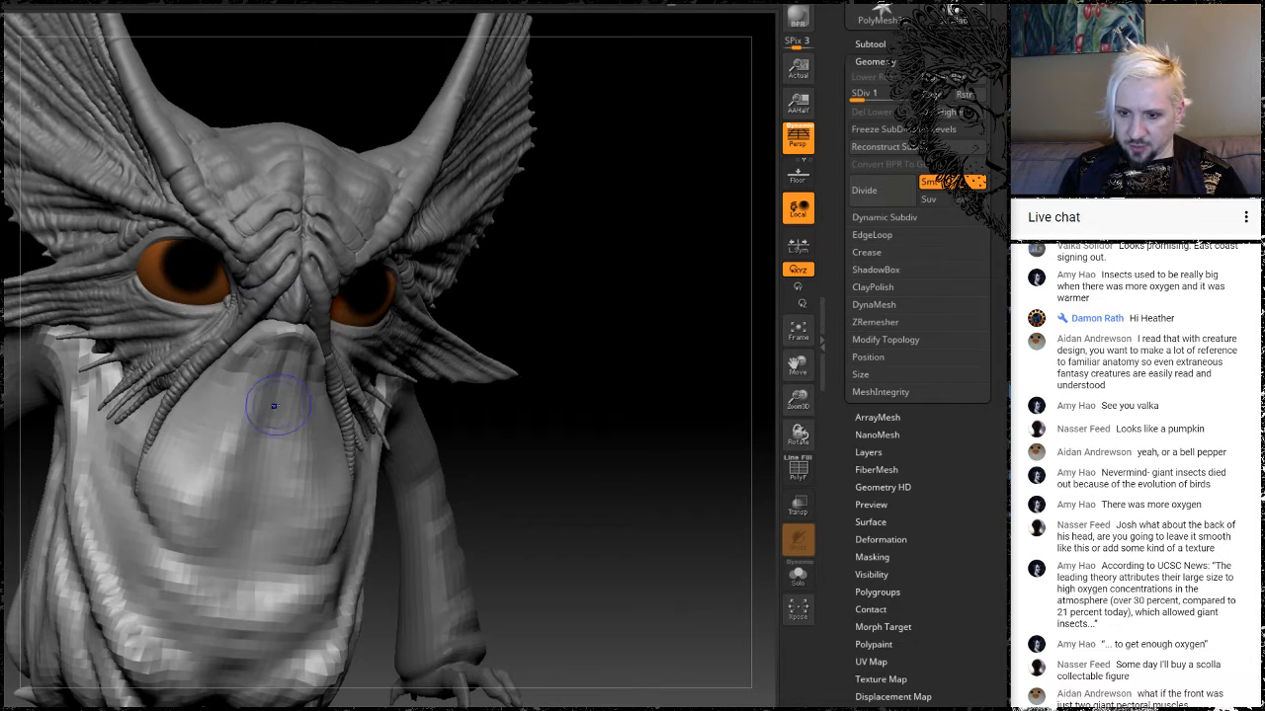
{"action": "mouse_move", "coordinate": [632, 447]}
{"action": "left_mouse_down"}
{"action": "mouse_move", "coordinate": [425, 452]}
{"action": "mouse_move", "coordinate": [538, 505]}
{"action": "mouse_move", "coordinate": [599, 369]}
{"action": "mouse_move", "coordinate": [376, 422]}
{"action": "left_mouse_up"}
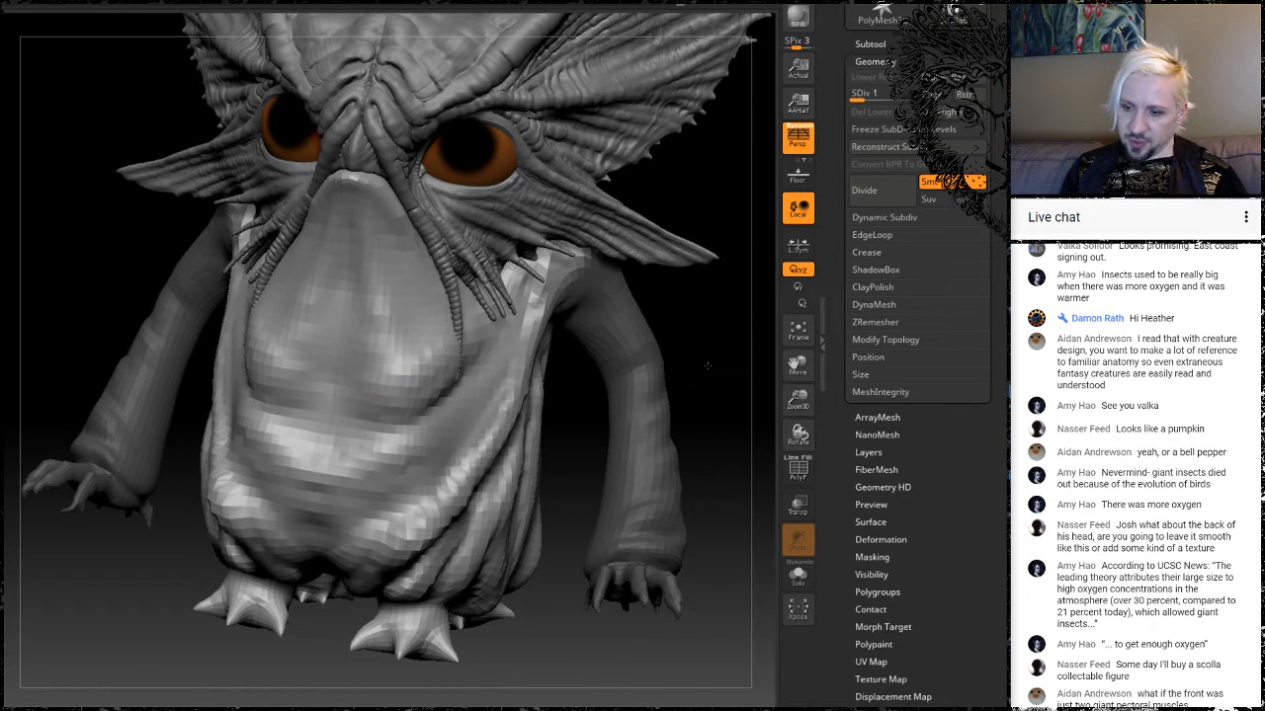
Deepen the crease beneath the chest lobes and smooth the skin where it runs into the diagonal flank folds.
{"action": "left_click_drag", "start_coordinate": [706, 365], "coordinate": [520, 386]}
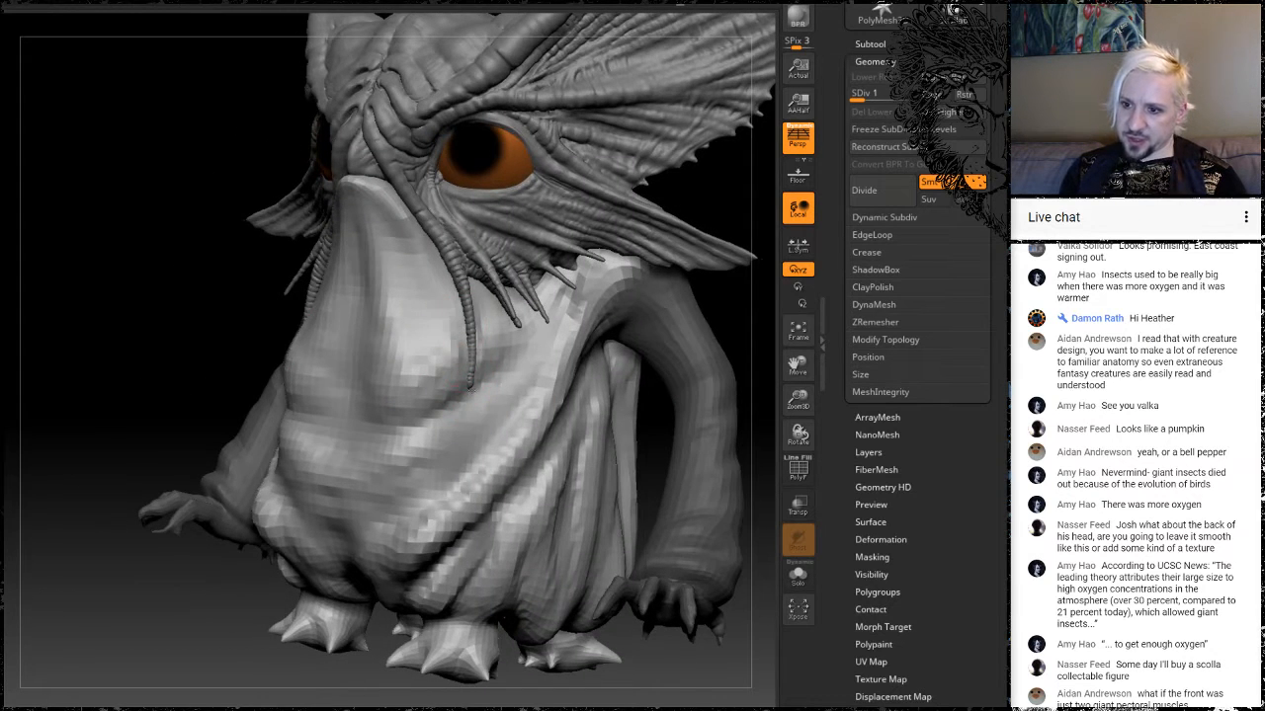
{"action": "left_click_drag", "start_coordinate": [113, 343], "coordinate": [477, 475]}
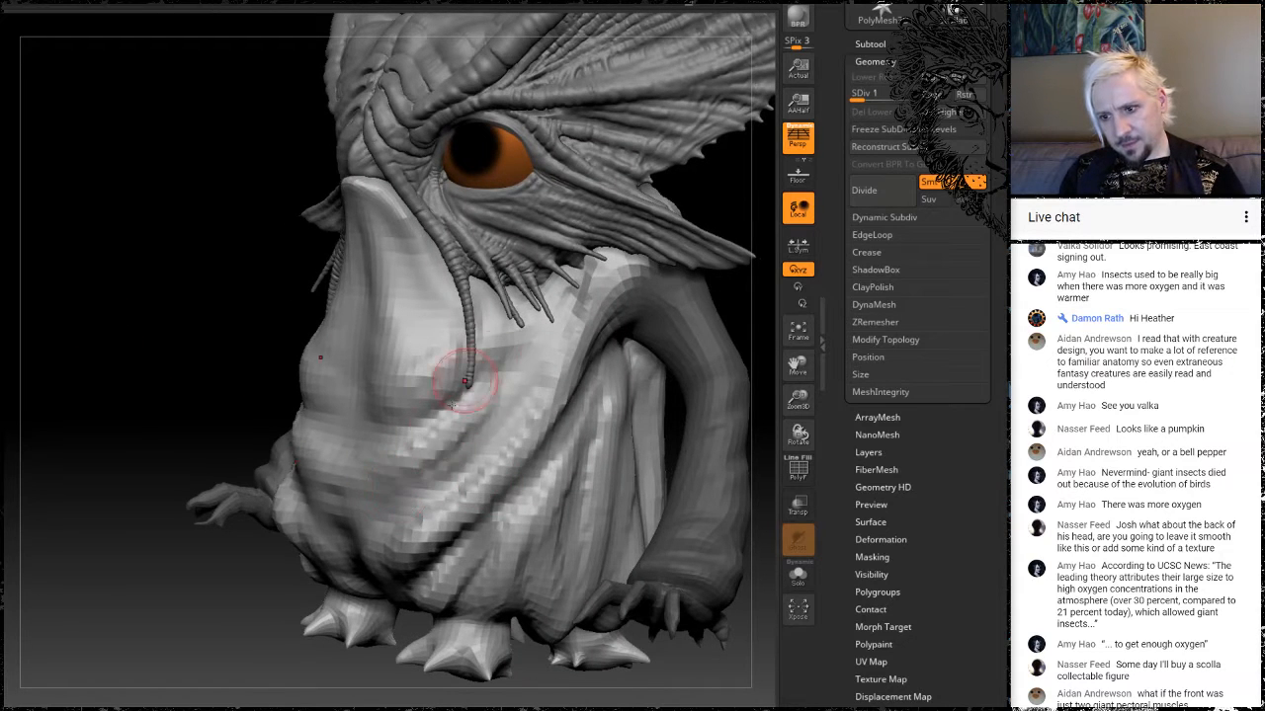
{"action": "mouse_move", "coordinate": [148, 375]}
{"action": "left_mouse_down"}
{"action": "mouse_move", "coordinate": [178, 361]}
{"action": "mouse_move", "coordinate": [140, 349]}
{"action": "left_mouse_up"}
{"action": "left_click_drag", "start_coordinate": [215, 417], "coordinate": [254, 418]}
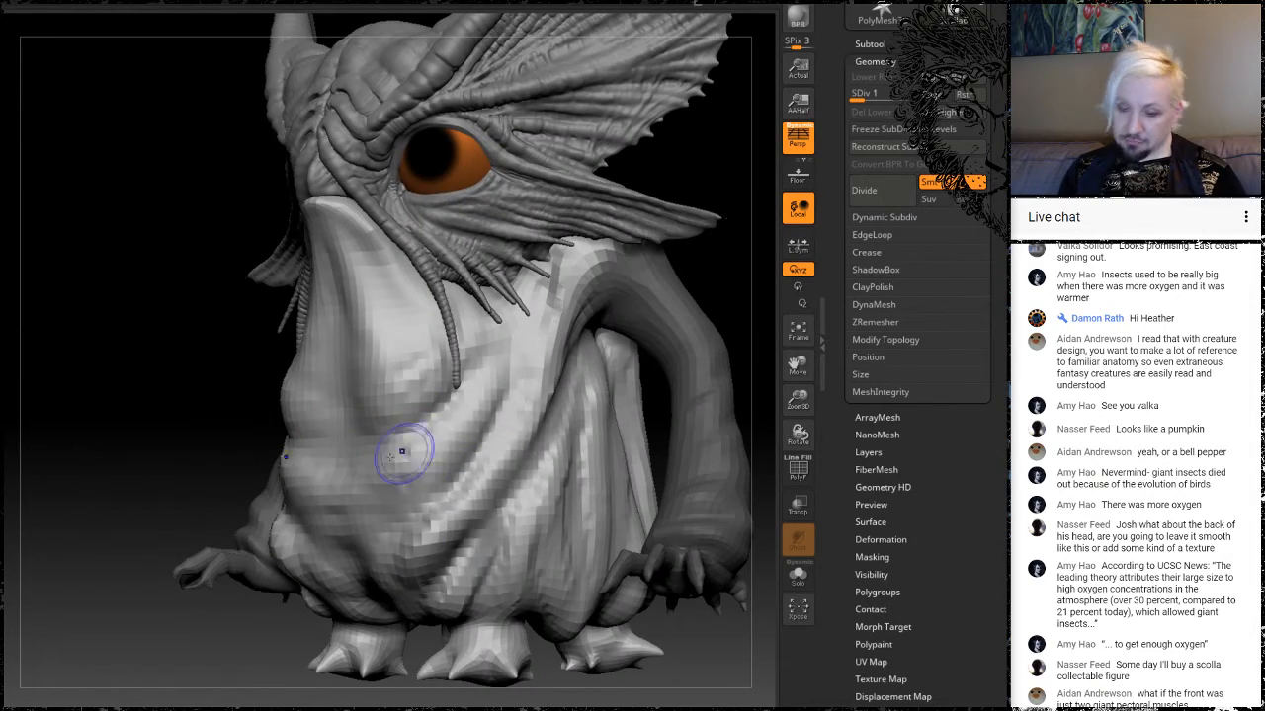
{"action": "left_click_drag", "start_coordinate": [129, 413], "coordinate": [195, 420]}
{"action": "mouse_move", "coordinate": [643, 401]}
{"action": "left_mouse_down", "text": "alt"}
{"action": "mouse_move", "coordinate": [629, 330]}
{"action": "mouse_move", "coordinate": [556, 339]}
{"action": "mouse_move", "coordinate": [564, 479]}
{"action": "mouse_move", "coordinate": [576, 460]}
{"action": "mouse_move", "coordinate": [465, 445]}
{"action": "left_mouse_up", "text": "alt"}
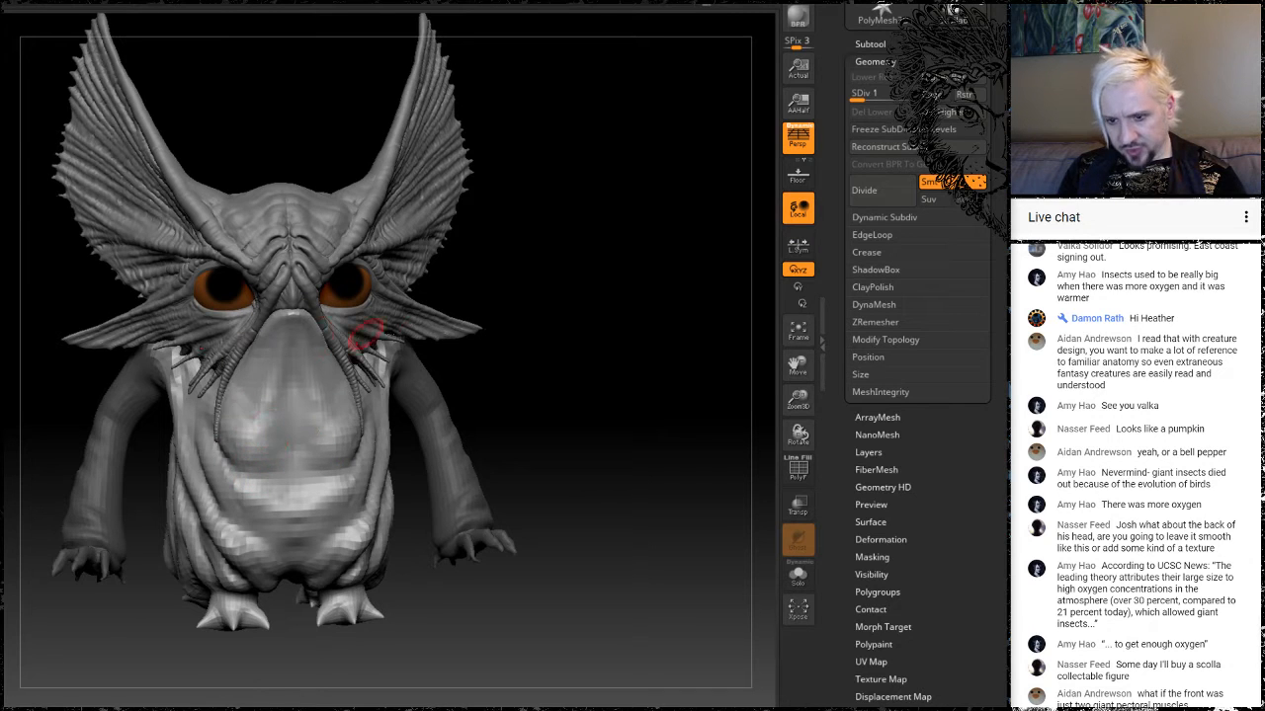
Define the lower outer edges of the chest lobes and save the project.
{"action": "mouse_move", "coordinate": [543, 393]}
{"action": "left_mouse_down"}
{"action": "mouse_move", "coordinate": [509, 397]}
{"action": "mouse_move", "coordinate": [533, 376]}
{"action": "mouse_move", "coordinate": [561, 460]}
{"action": "mouse_move", "coordinate": [570, 389]}
{"action": "mouse_move", "coordinate": [640, 367]}
{"action": "left_mouse_up"}
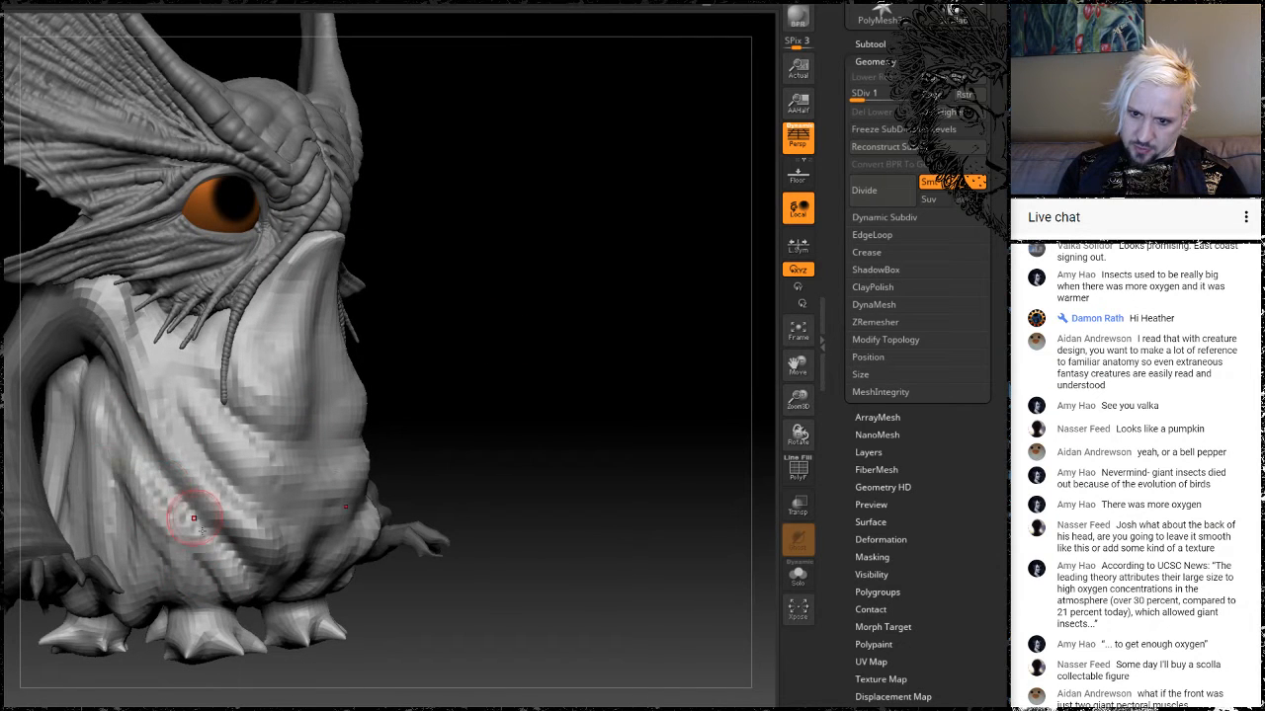
{"action": "left_click_drag", "start_coordinate": [606, 376], "coordinate": [360, 372]}
{"action": "mouse_move", "coordinate": [689, 386]}
{"action": "left_mouse_down"}
{"action": "mouse_move", "coordinate": [605, 387]}
{"action": "mouse_move", "coordinate": [723, 397]}
{"action": "left_mouse_up"}
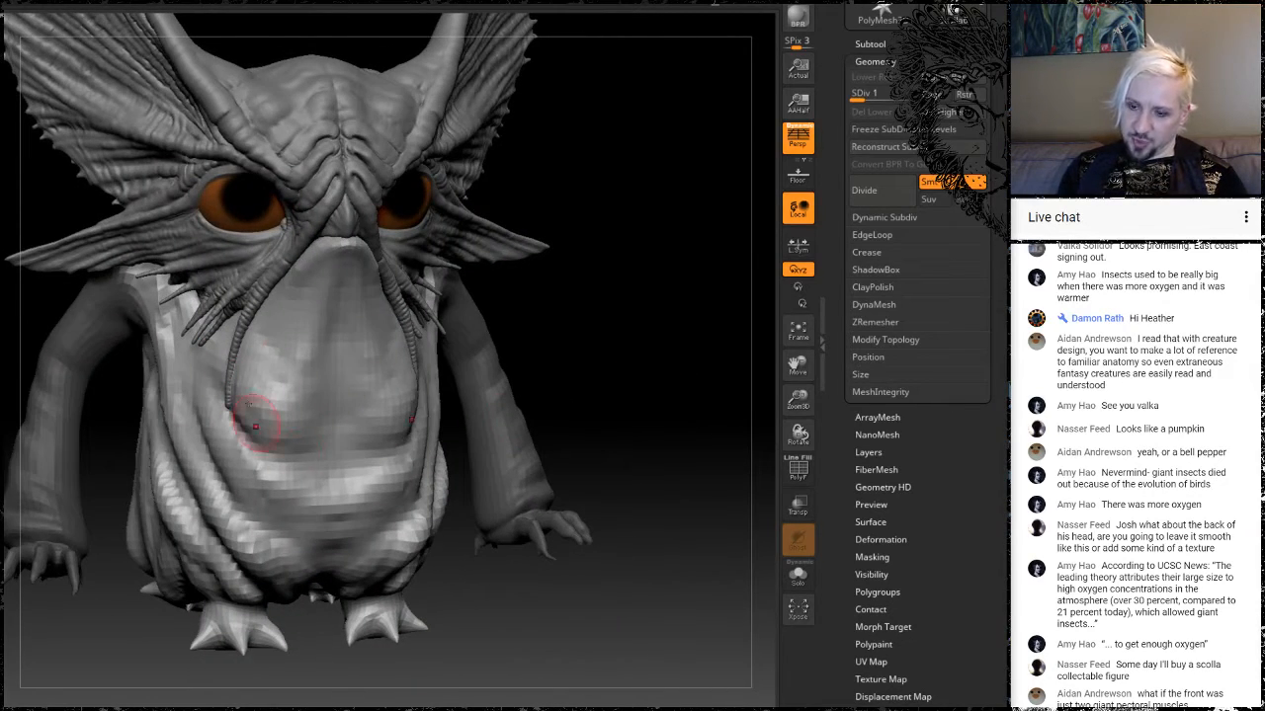
{"action": "mouse_move", "coordinate": [670, 304]}
{"action": "left_mouse_down"}
{"action": "mouse_move", "coordinate": [588, 403]}
{"action": "mouse_move", "coordinate": [652, 395]}
{"action": "mouse_move", "coordinate": [563, 421]}
{"action": "mouse_move", "coordinate": [455, 383]}
{"action": "left_mouse_up"}
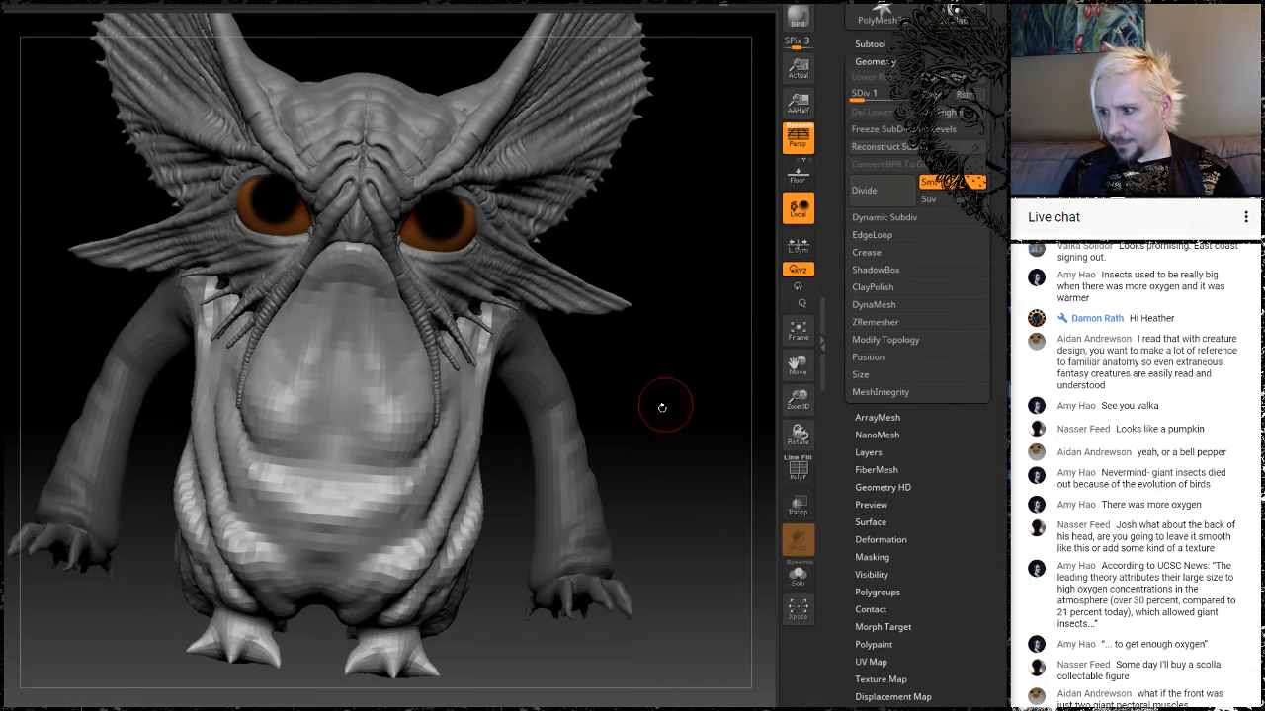
{"action": "mouse_move", "coordinate": [661, 410]}
{"action": "left_mouse_down"}
{"action": "mouse_move", "coordinate": [635, 452]}
{"action": "mouse_move", "coordinate": [582, 398]}
{"action": "mouse_move", "coordinate": [581, 497]}
{"action": "left_mouse_up"}
{"action": "key", "text": "ctrl+s"}
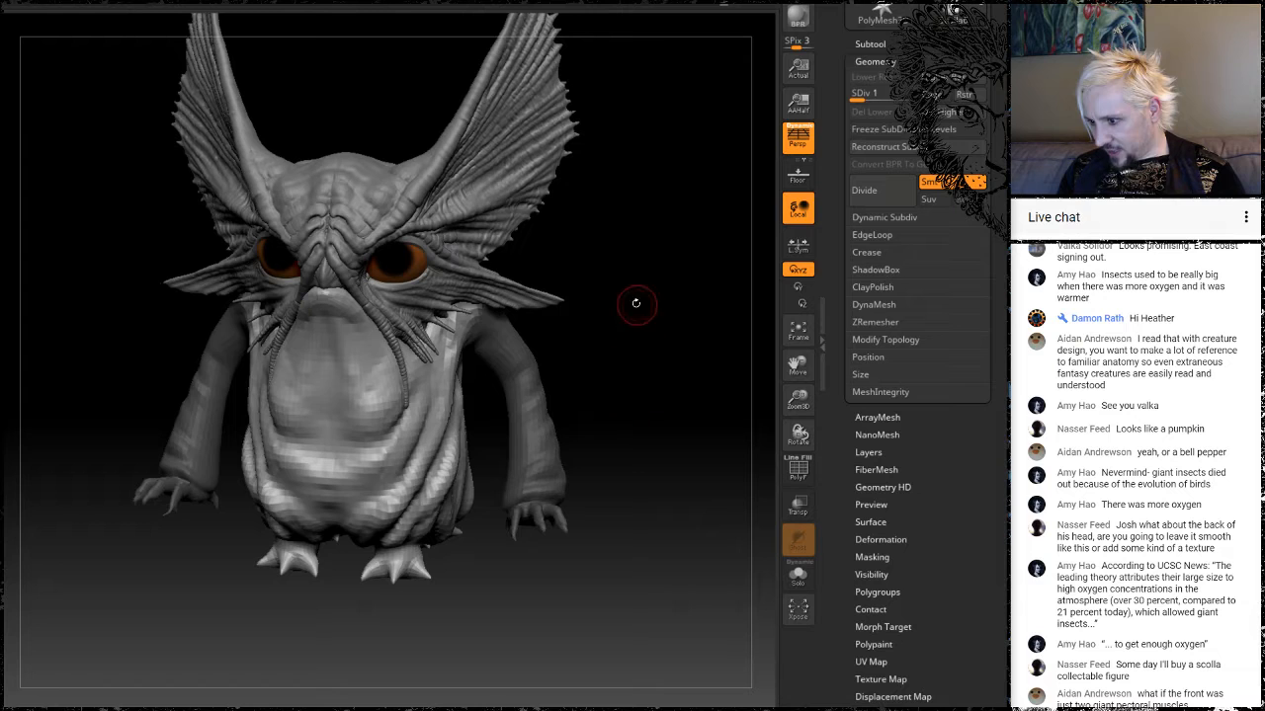
{"action": "left_click_drag", "start_coordinate": [640, 476], "coordinate": [623, 524]}
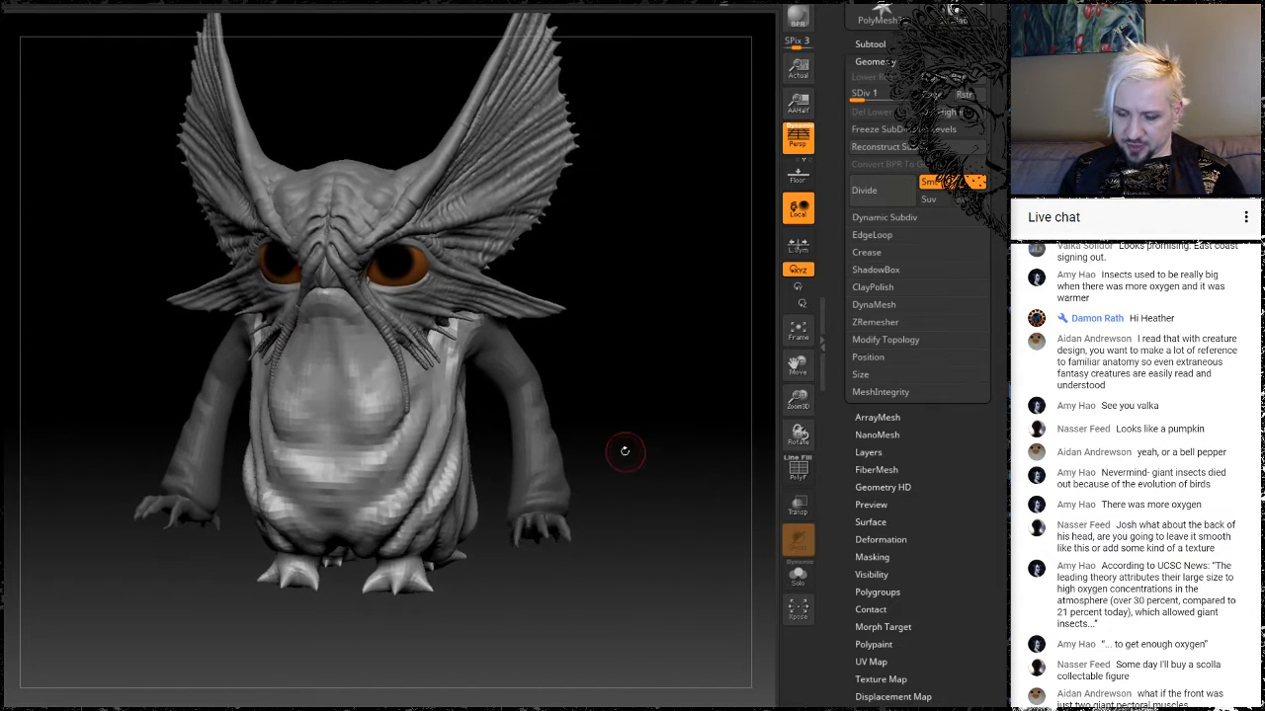
Try to bulge the chest outward into a broad pectoral mass using a much larger brush.
{"action": "key", "text": "space"}
{"action": "left_click_drag", "start_coordinate": [660, 463], "coordinate": [674, 463]}
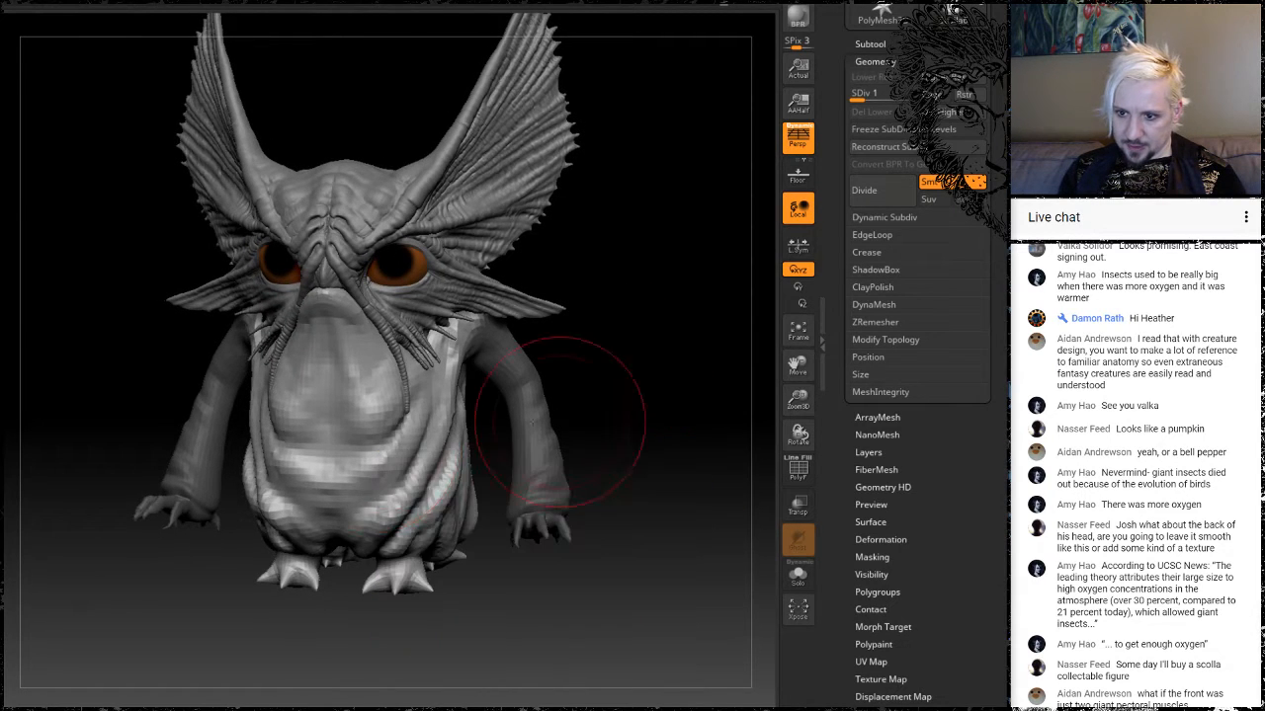
{"action": "mouse_move", "coordinate": [352, 441]}
{"action": "left_mouse_down"}
{"action": "mouse_move", "coordinate": [347, 429]}
{"action": "mouse_move", "coordinate": [395, 407]}
{"action": "mouse_move", "coordinate": [391, 423]}
{"action": "mouse_move", "coordinate": [406, 389]}
{"action": "left_mouse_up"}
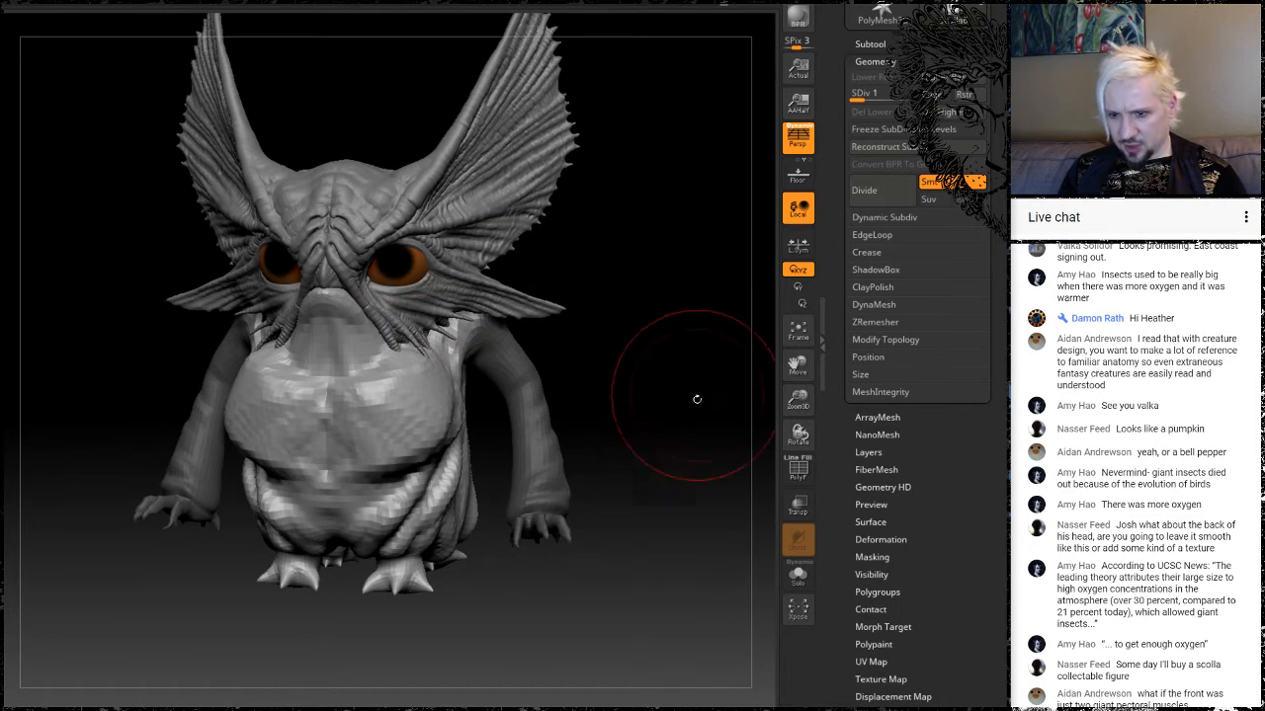
{"action": "mouse_move", "coordinate": [698, 398]}
{"action": "left_mouse_down"}
{"action": "mouse_move", "coordinate": [755, 407]}
{"action": "mouse_move", "coordinate": [709, 417]}
{"action": "mouse_move", "coordinate": [692, 409]}
{"action": "mouse_move", "coordinate": [726, 397]}
{"action": "mouse_move", "coordinate": [674, 380]}
{"action": "mouse_move", "coordinate": [587, 396]}
{"action": "mouse_move", "coordinate": [627, 387]}
{"action": "mouse_move", "coordinate": [597, 396]}
{"action": "mouse_move", "coordinate": [613, 457]}
{"action": "mouse_move", "coordinate": [599, 396]}
{"action": "mouse_move", "coordinate": [564, 465]}
{"action": "mouse_move", "coordinate": [546, 446]}
{"action": "left_mouse_up"}
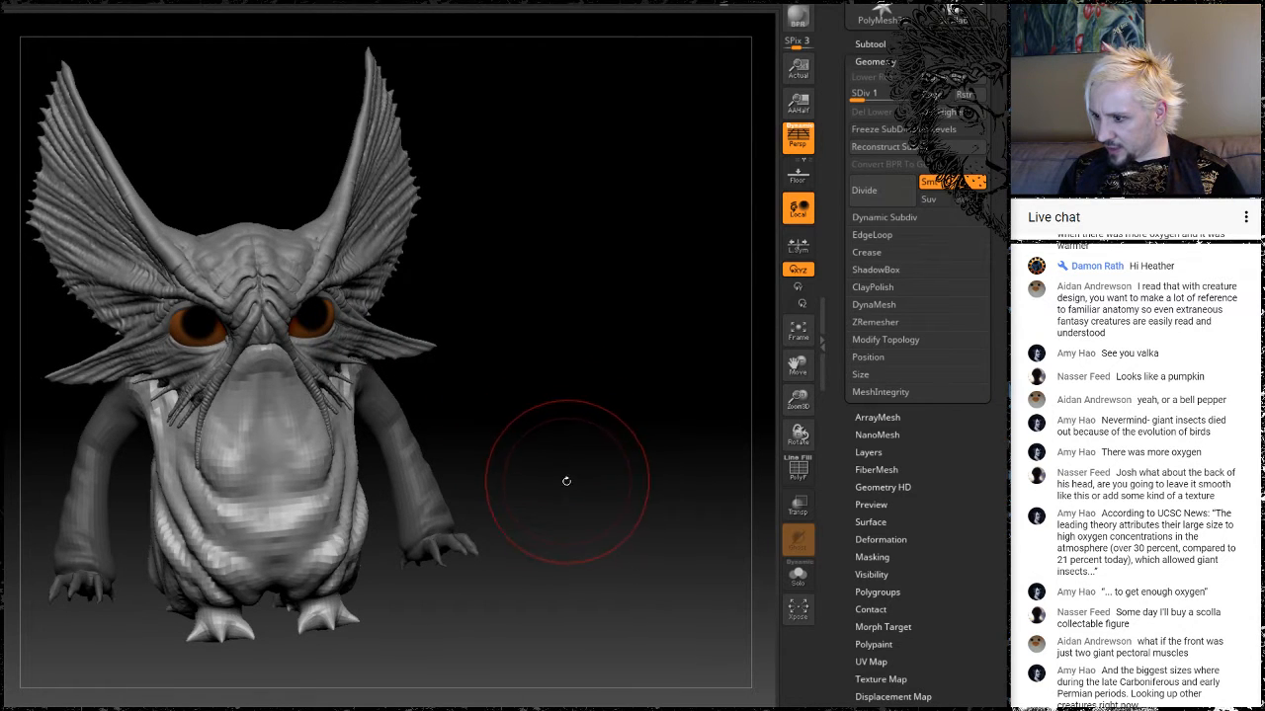
Build up the creature's upper back into a raised hump behind the head.
{"action": "mouse_move", "coordinate": [565, 477]}
{"action": "left_mouse_down"}
{"action": "mouse_move", "coordinate": [549, 440]}
{"action": "mouse_move", "coordinate": [533, 503]}
{"action": "mouse_move", "coordinate": [513, 425]}
{"action": "left_mouse_up"}
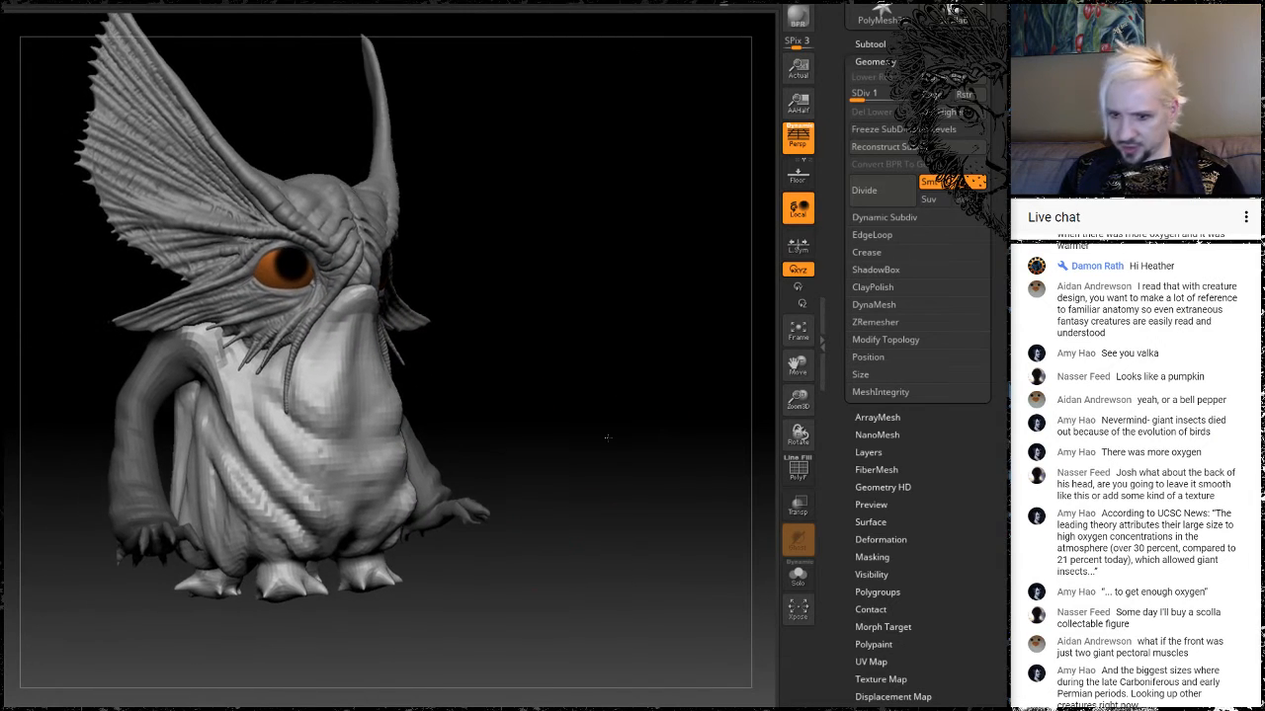
{"action": "mouse_move", "coordinate": [497, 362]}
{"action": "left_mouse_down"}
{"action": "mouse_move", "coordinate": [590, 426]}
{"action": "mouse_move", "coordinate": [591, 393]}
{"action": "left_mouse_up"}
{"action": "mouse_move", "coordinate": [607, 324]}
{"action": "left_mouse_down"}
{"action": "mouse_move", "coordinate": [650, 375]}
{"action": "mouse_move", "coordinate": [600, 412]}
{"action": "left_mouse_up"}
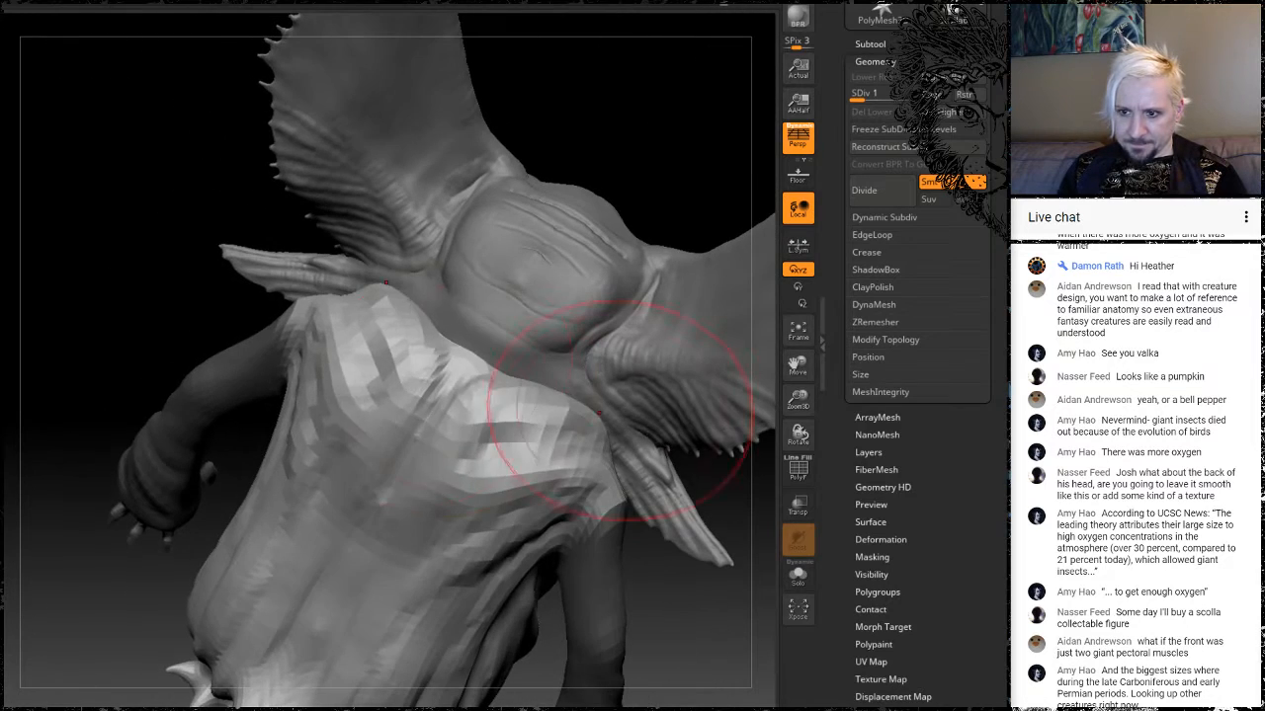
{"action": "mouse_move", "coordinate": [475, 386]}
{"action": "left_mouse_down"}
{"action": "mouse_move", "coordinate": [482, 403]}
{"action": "mouse_move", "coordinate": [509, 350]}
{"action": "left_mouse_up"}
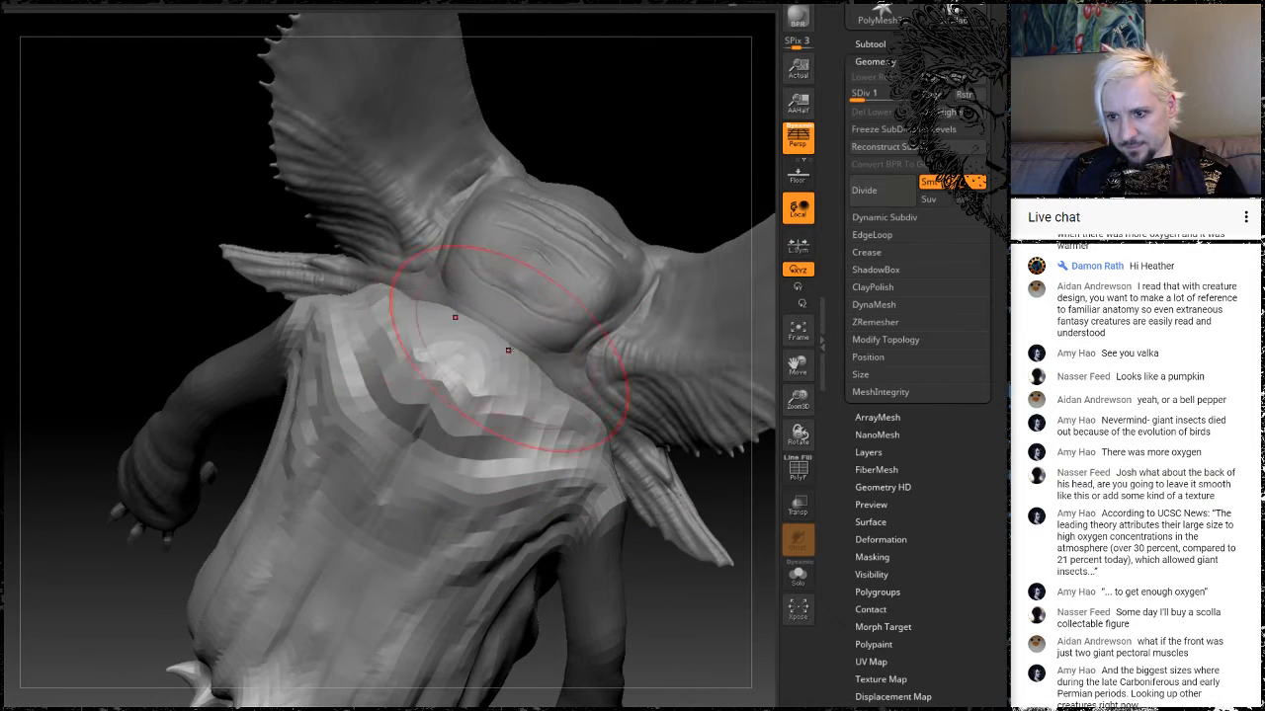
{"action": "mouse_move", "coordinate": [647, 148]}
{"action": "left_mouse_down"}
{"action": "mouse_move", "coordinate": [599, 163]}
{"action": "mouse_move", "coordinate": [585, 188]}
{"action": "mouse_move", "coordinate": [592, 279]}
{"action": "left_mouse_up"}
{"action": "left_click_drag", "start_coordinate": [478, 338], "coordinate": [523, 300]}
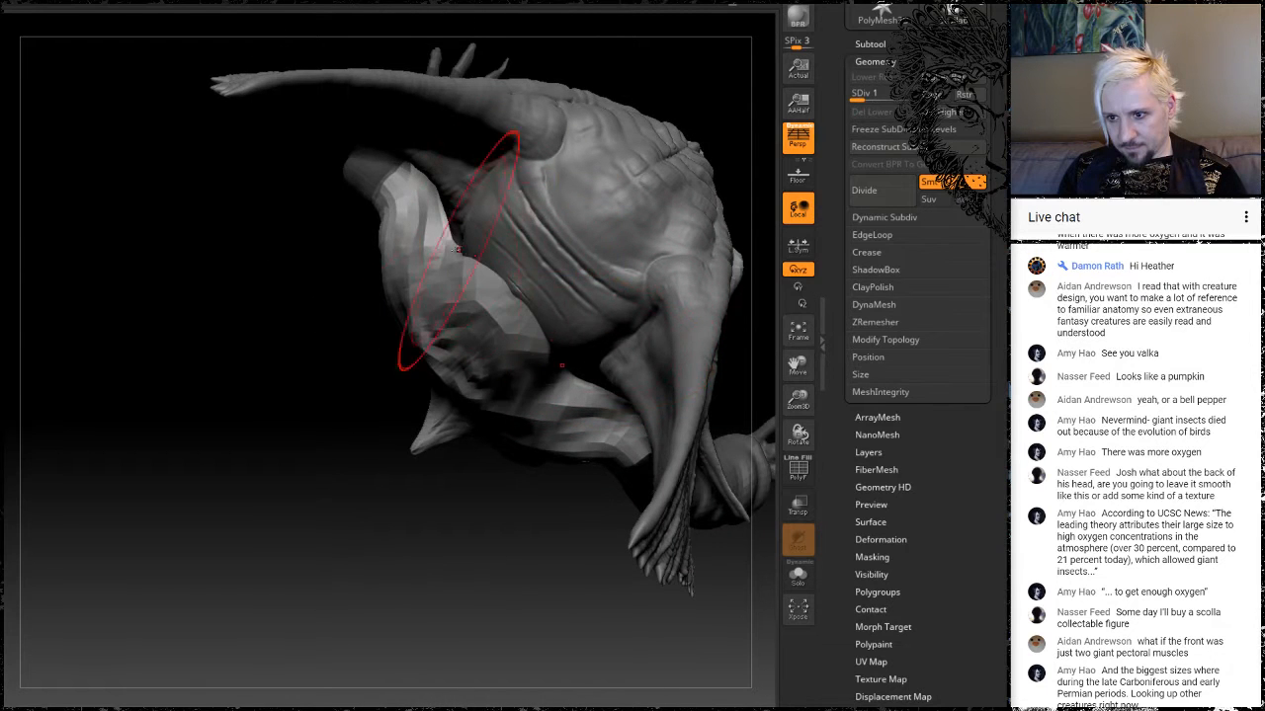
{"action": "left_click_drag", "start_coordinate": [457, 249], "coordinate": [472, 205]}
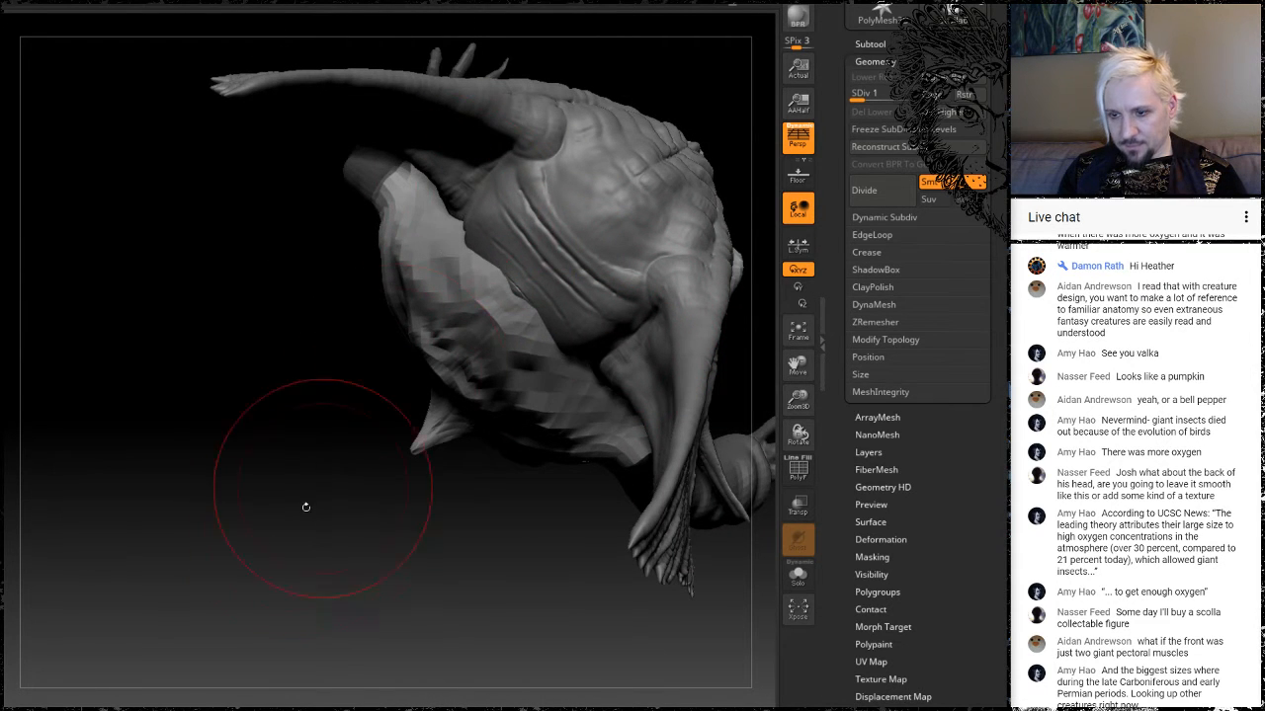
{"action": "left_click_drag", "start_coordinate": [306, 506], "coordinate": [621, 394]}
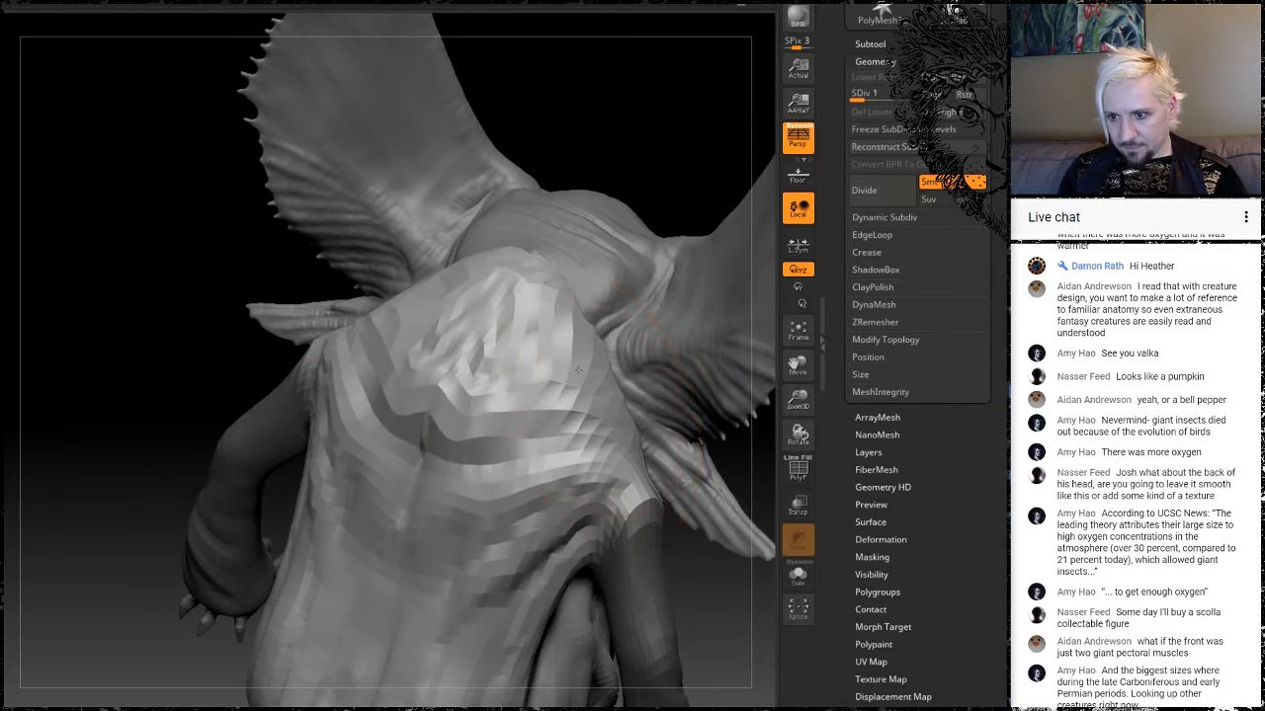
{"action": "left_click_drag", "start_coordinate": [139, 389], "coordinate": [578, 335]}
Smooth out the horizontal folds and bulges across the creature's chest and belly.
{"action": "left_click_drag", "start_coordinate": [251, 435], "coordinate": [124, 267], "text": "alt"}
{"action": "left_click_drag", "start_coordinate": [234, 307], "coordinate": [237, 314]}
{"action": "mouse_move", "coordinate": [223, 491]}
{"action": "left_mouse_down"}
{"action": "mouse_move", "coordinate": [312, 494]}
{"action": "mouse_move", "coordinate": [237, 506]}
{"action": "mouse_move", "coordinate": [366, 534]}
{"action": "mouse_move", "coordinate": [295, 584]}
{"action": "mouse_move", "coordinate": [230, 484]}
{"action": "mouse_move", "coordinate": [197, 547]}
{"action": "mouse_move", "coordinate": [270, 429]}
{"action": "mouse_move", "coordinate": [280, 451]}
{"action": "mouse_move", "coordinate": [263, 452]}
{"action": "mouse_move", "coordinate": [259, 381]}
{"action": "mouse_move", "coordinate": [266, 474]}
{"action": "mouse_move", "coordinate": [230, 485]}
{"action": "mouse_move", "coordinate": [188, 341]}
{"action": "left_mouse_up"}
{"action": "key", "text": "space"}
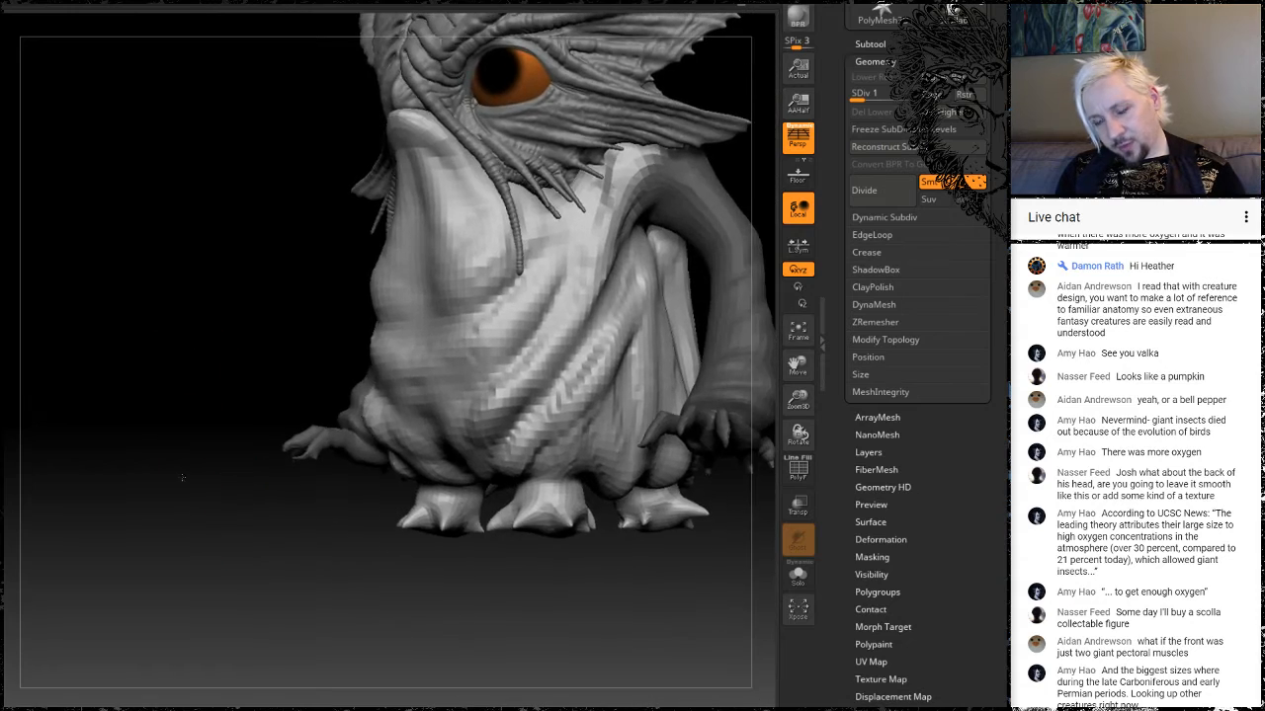
{"action": "left_click_drag", "start_coordinate": [184, 480], "coordinate": [563, 343]}
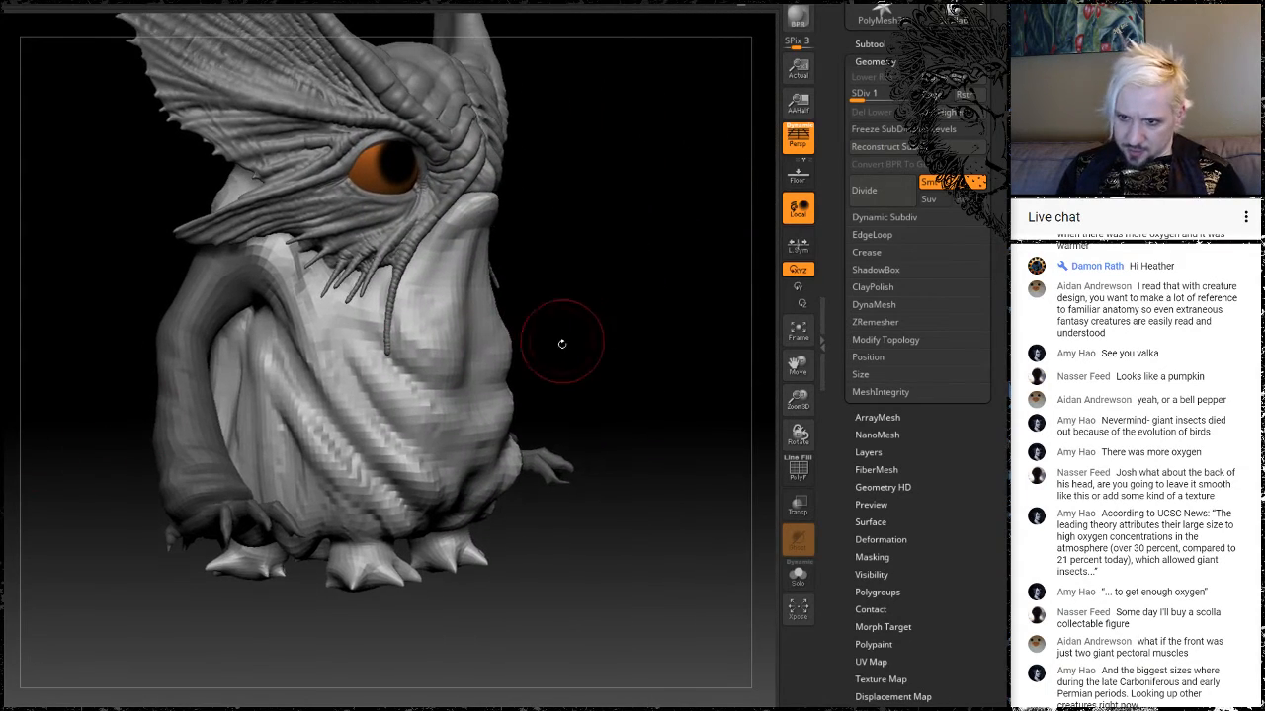
{"action": "mouse_move", "coordinate": [649, 322]}
{"action": "left_mouse_down"}
{"action": "mouse_move", "coordinate": [614, 321]}
{"action": "mouse_move", "coordinate": [627, 324]}
{"action": "mouse_move", "coordinate": [619, 297]}
{"action": "mouse_move", "coordinate": [719, 296]}
{"action": "mouse_move", "coordinate": [645, 312]}
{"action": "left_mouse_up"}
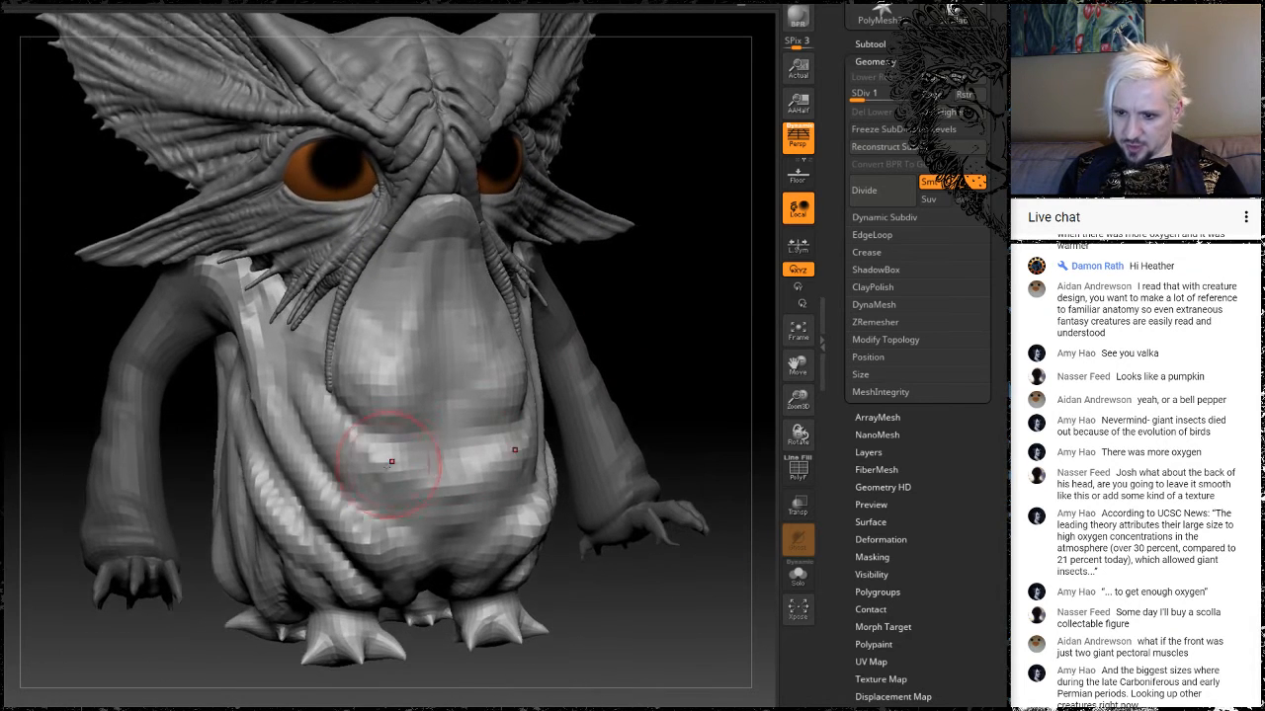
{"action": "left_click_drag", "start_coordinate": [383, 441], "coordinate": [297, 382]}
{"action": "mouse_move", "coordinate": [409, 456]}
{"action": "left_mouse_down", "text": "shift"}
{"action": "mouse_move", "coordinate": [395, 379]}
{"action": "mouse_move", "coordinate": [407, 346]}
{"action": "left_mouse_up", "text": "shift"}
{"action": "left_click_drag", "start_coordinate": [415, 294], "coordinate": [415, 331], "text": "shift"}
{"action": "mouse_move", "coordinate": [389, 432]}
{"action": "left_mouse_down", "text": "shift"}
{"action": "mouse_move", "coordinate": [455, 454]}
{"action": "mouse_move", "coordinate": [366, 504]}
{"action": "mouse_move", "coordinate": [460, 452]}
{"action": "mouse_move", "coordinate": [300, 474]}
{"action": "mouse_move", "coordinate": [286, 370]}
{"action": "left_mouse_up", "text": "shift"}
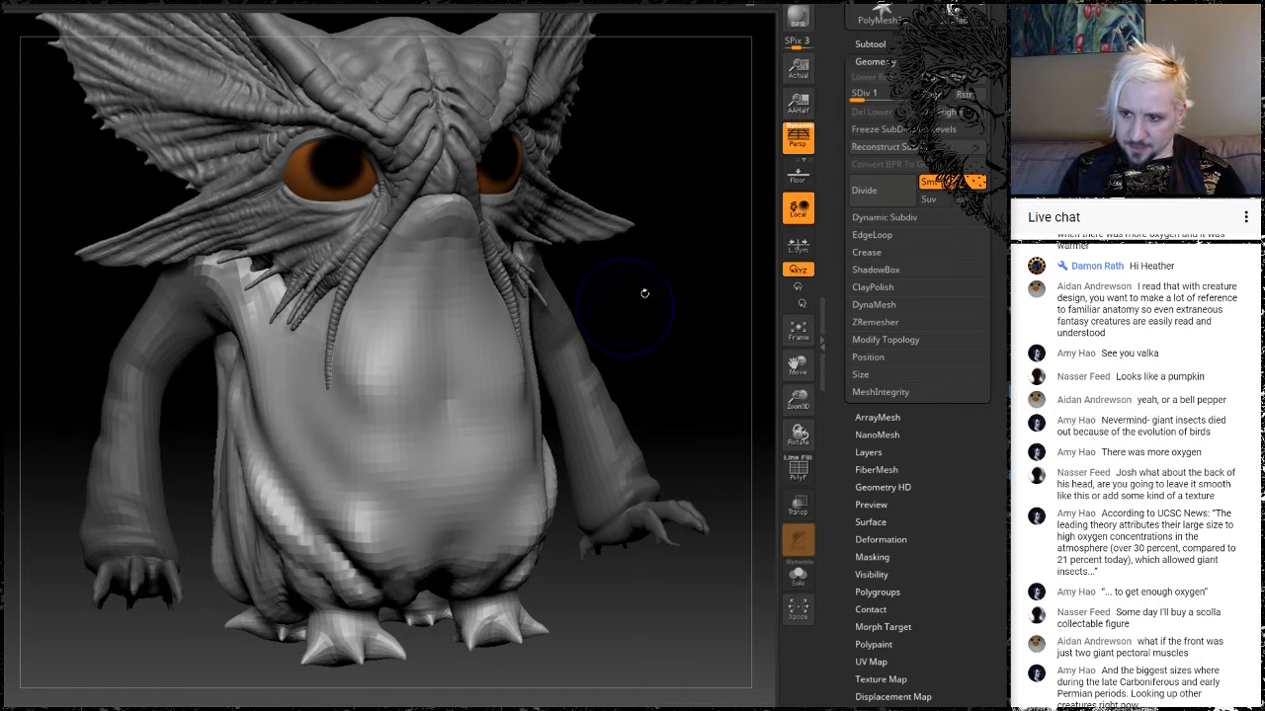
Smooth the lower belly and soften the diagonal folds around the torso's sides and lower edge.
{"action": "left_click_drag", "start_coordinate": [644, 290], "coordinate": [719, 265]}
{"action": "mouse_move", "coordinate": [366, 526]}
{"action": "left_mouse_down", "text": "shift"}
{"action": "mouse_move", "coordinate": [296, 553]}
{"action": "mouse_move", "coordinate": [227, 489]}
{"action": "mouse_move", "coordinate": [369, 519]}
{"action": "mouse_move", "coordinate": [410, 497]}
{"action": "left_mouse_up", "text": "shift"}
{"action": "left_click_drag", "start_coordinate": [604, 353], "coordinate": [525, 455]}
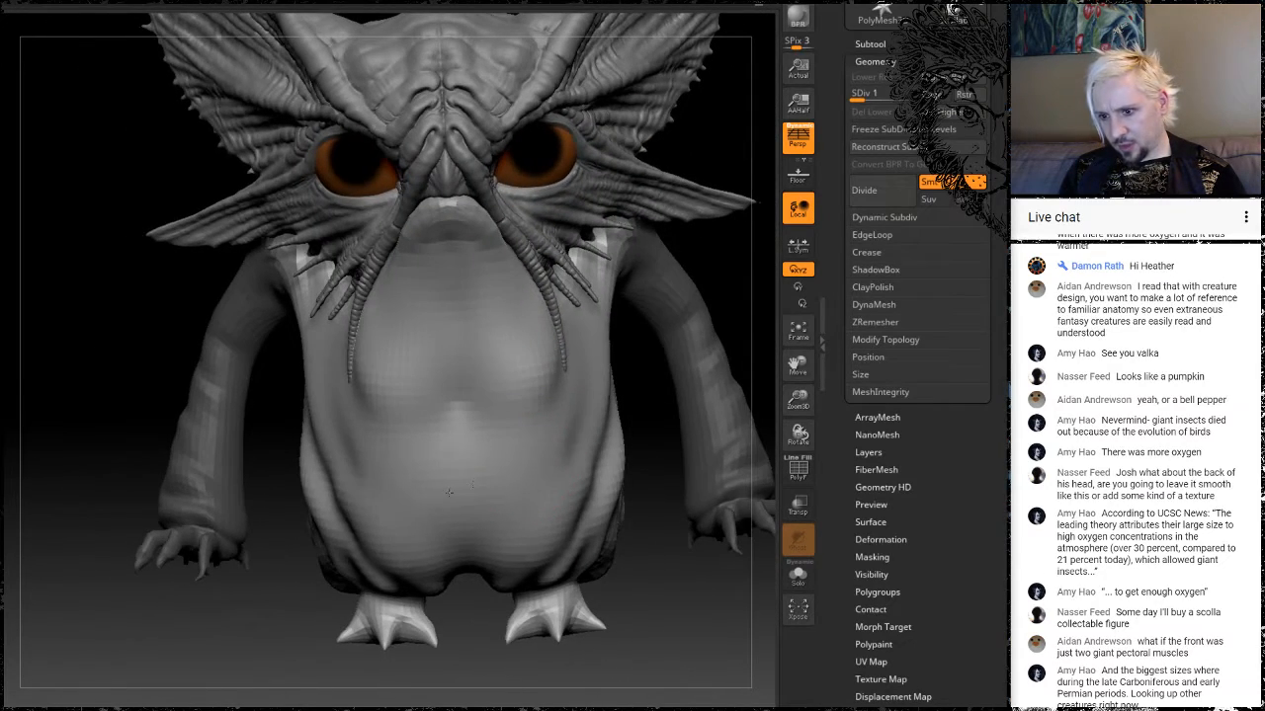
{"action": "left_click_drag", "start_coordinate": [675, 603], "coordinate": [568, 524]}
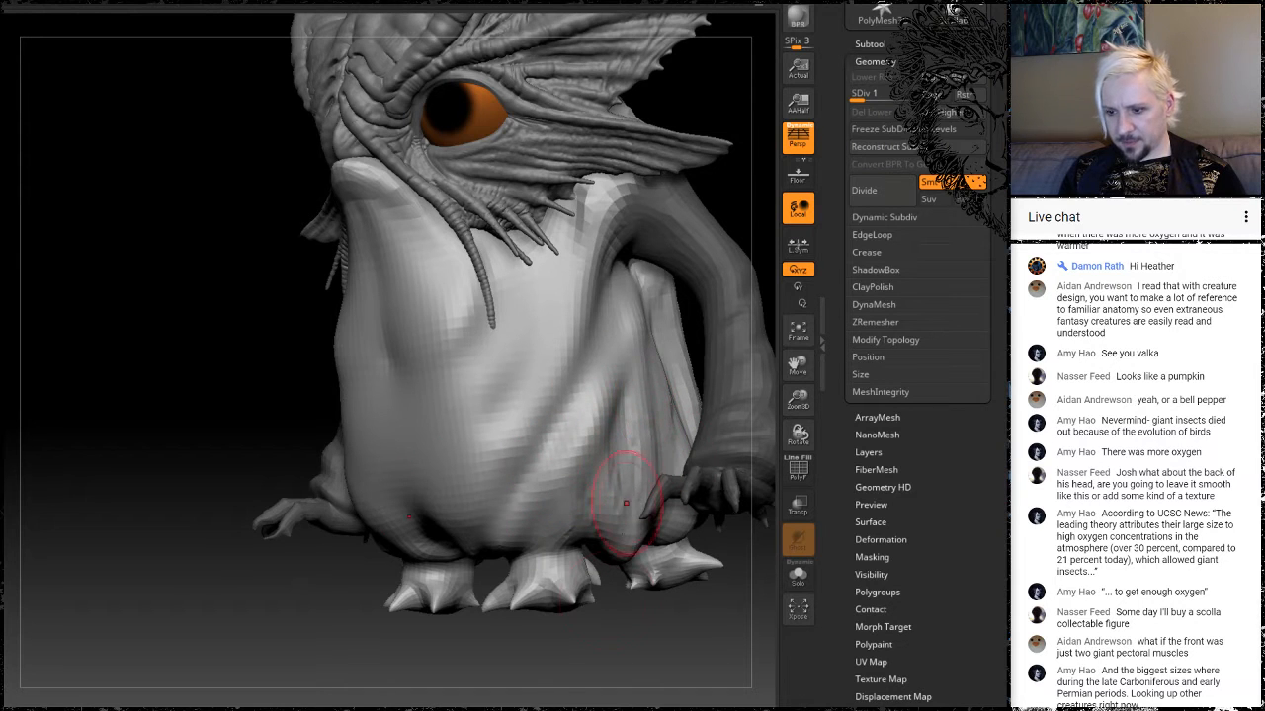
{"action": "left_click_drag", "start_coordinate": [639, 637], "coordinate": [499, 620]}
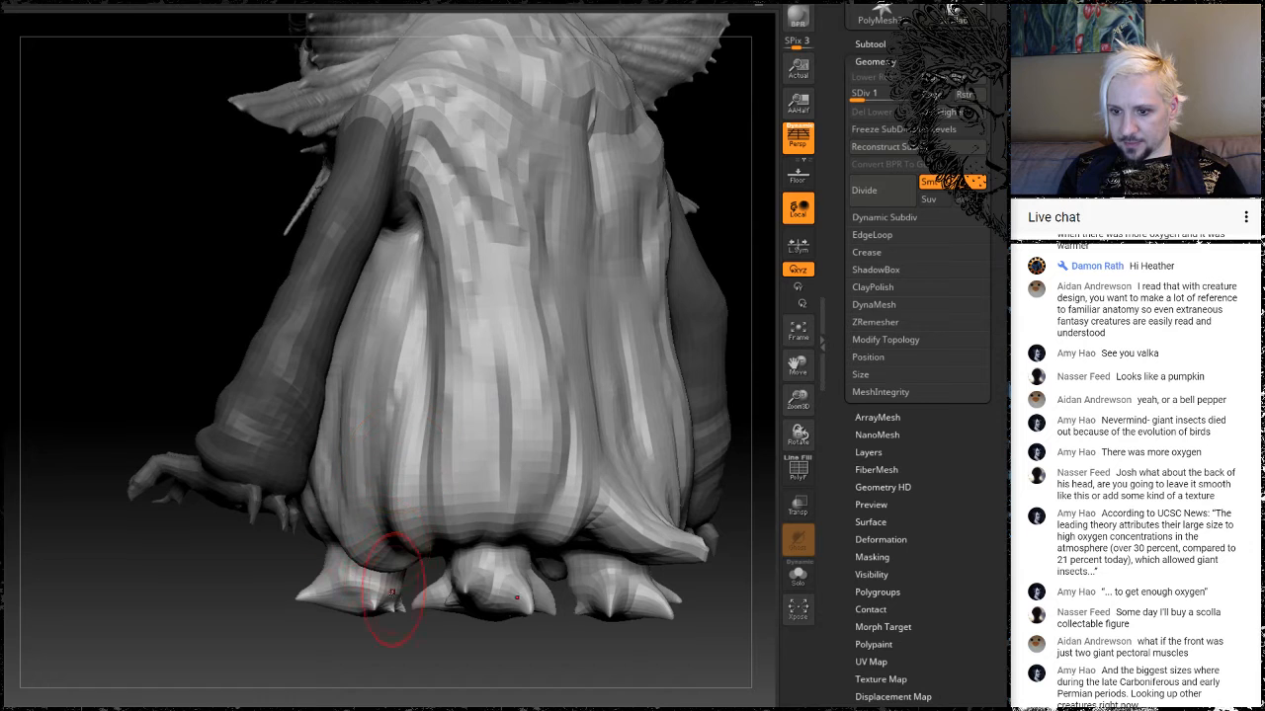
{"action": "left_click_drag", "start_coordinate": [407, 560], "coordinate": [356, 527]}
{"action": "left_click_drag", "start_coordinate": [200, 628], "coordinate": [392, 626]}
{"action": "left_click_drag", "start_coordinate": [343, 447], "coordinate": [395, 287]}
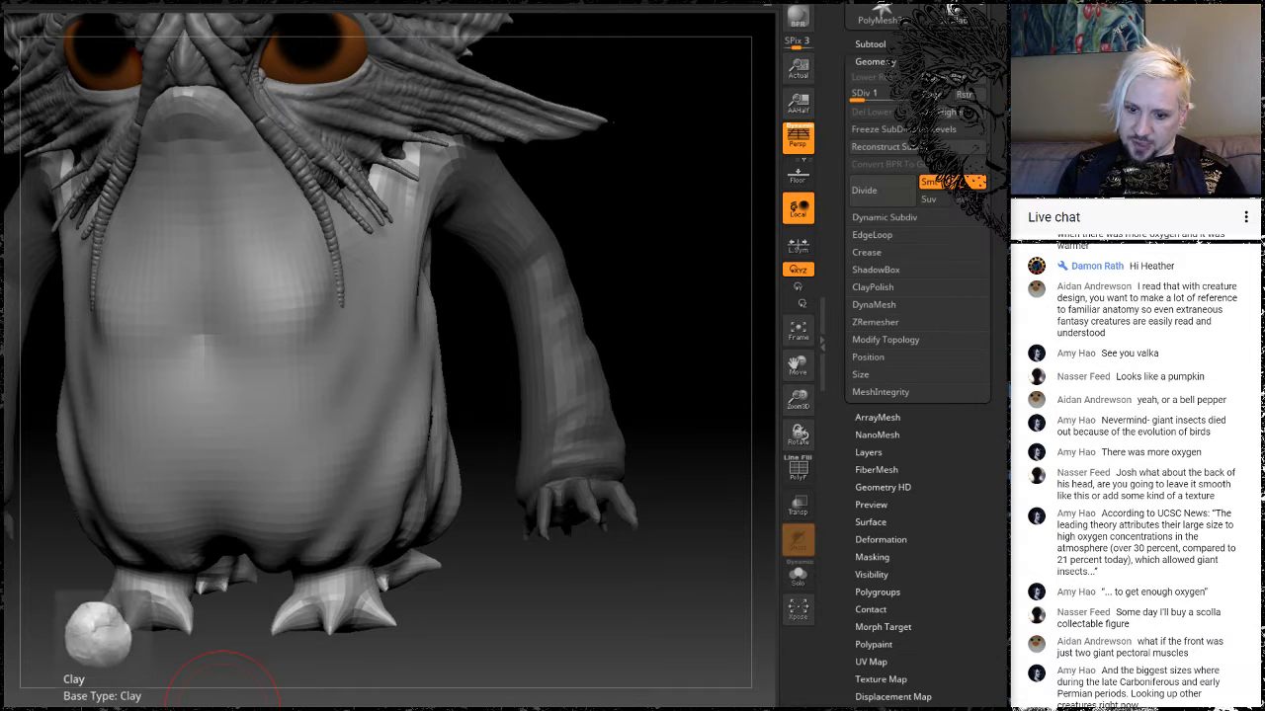
Switch to the Clay brush at a smaller draw size and sculpt long vertical ridges down the outer belly, from chest to feet.
{"action": "left_click", "coordinate": [97, 707]}
{"action": "key", "text": "space"}
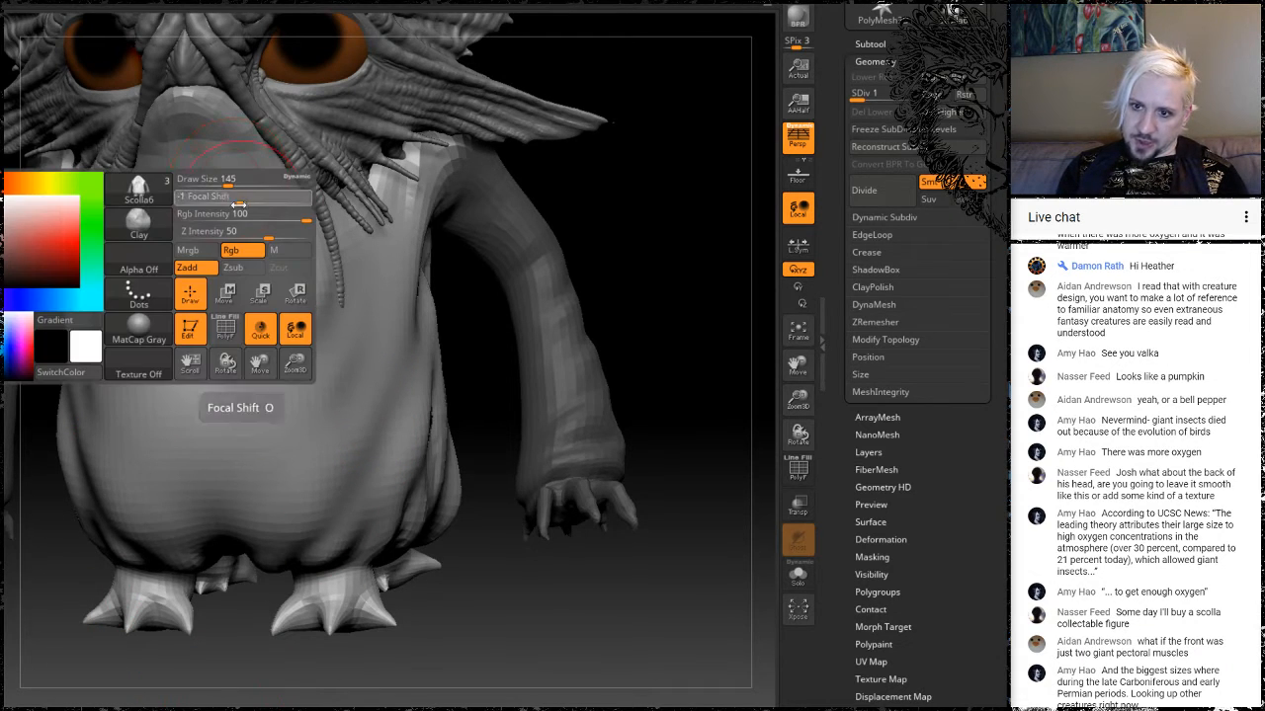
{"action": "mouse_move", "coordinate": [225, 183]}
{"action": "left_mouse_down"}
{"action": "mouse_move", "coordinate": [252, 180]}
{"action": "mouse_move", "coordinate": [212, 185]}
{"action": "left_mouse_up"}
{"action": "mouse_move", "coordinate": [237, 137]}
{"action": "left_mouse_down"}
{"action": "mouse_move", "coordinate": [287, 253]}
{"action": "mouse_move", "coordinate": [313, 575]}
{"action": "left_mouse_up"}
{"action": "mouse_move", "coordinate": [241, 169]}
{"action": "left_mouse_down"}
{"action": "mouse_move", "coordinate": [265, 227]}
{"action": "mouse_move", "coordinate": [275, 492]}
{"action": "left_mouse_up"}
{"action": "mouse_move", "coordinate": [254, 169]}
{"action": "left_mouse_down"}
{"action": "mouse_move", "coordinate": [287, 375]}
{"action": "mouse_move", "coordinate": [266, 491]}
{"action": "left_mouse_up"}
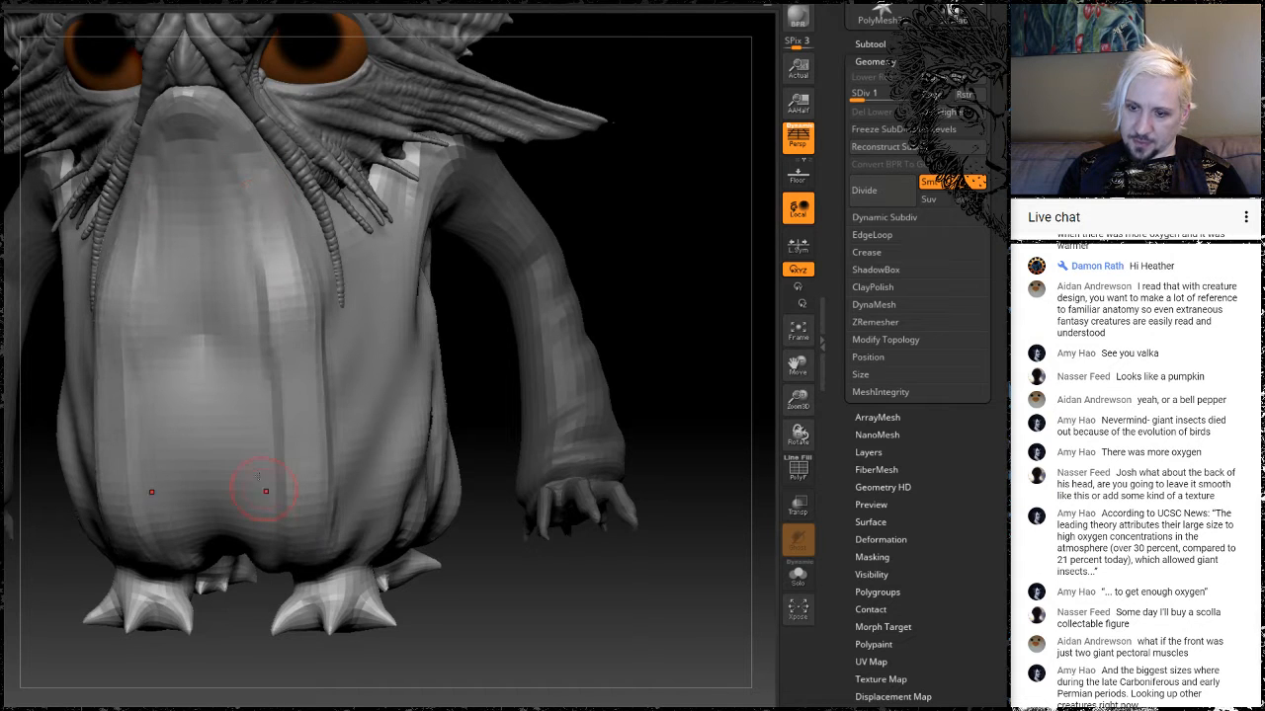
Add vertical clay ridges along the middle of the belly, from below the mouth down to the bottom cleft.
{"action": "left_click_drag", "start_coordinate": [195, 185], "coordinate": [220, 401]}
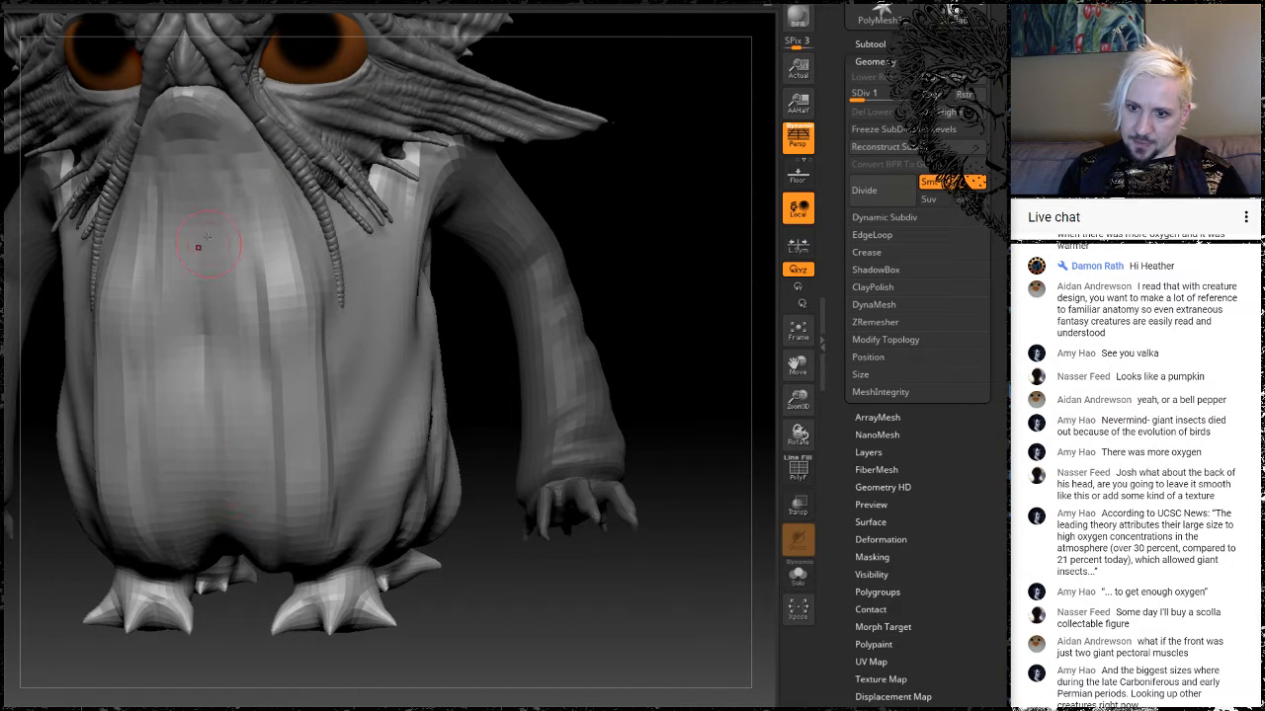
{"action": "left_click_drag", "start_coordinate": [231, 508], "coordinate": [242, 497]}
{"action": "mouse_move", "coordinate": [203, 214]}
{"action": "left_mouse_down"}
{"action": "mouse_move", "coordinate": [208, 311]}
{"action": "mouse_move", "coordinate": [267, 520]}
{"action": "left_mouse_up"}
{"action": "left_click_drag", "start_coordinate": [192, 187], "coordinate": [237, 499]}
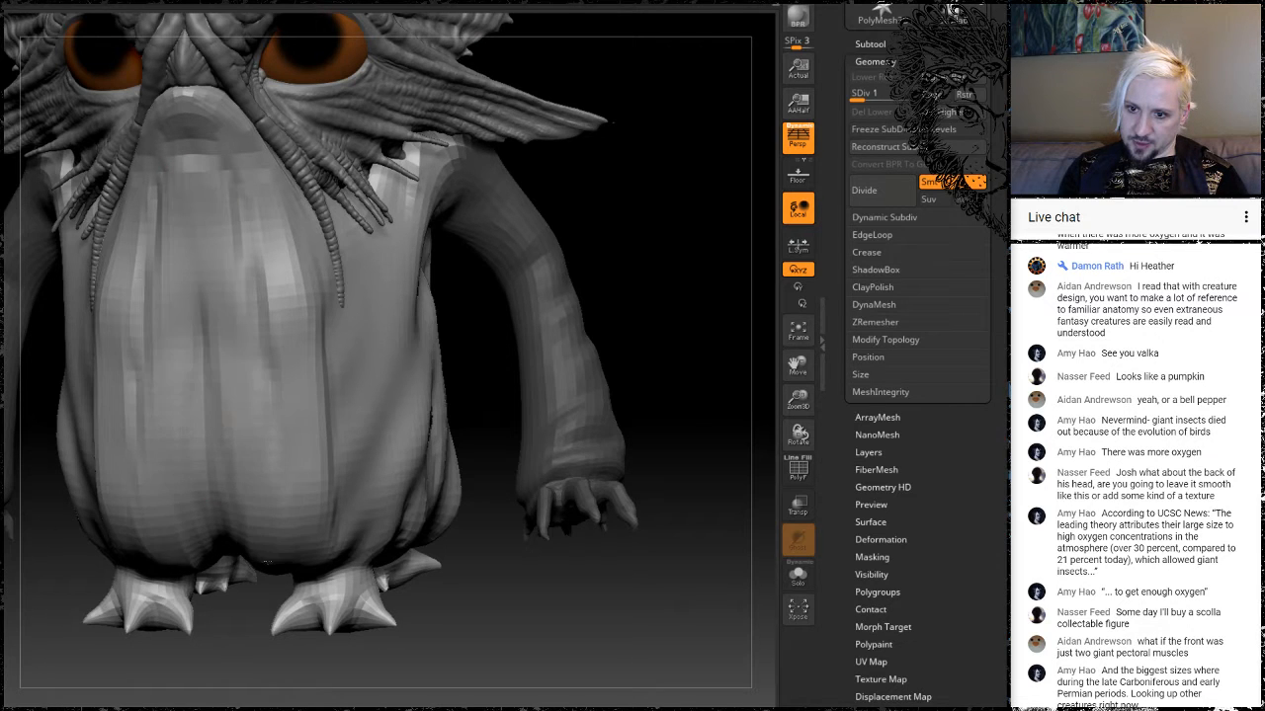
{"action": "mouse_move", "coordinate": [188, 202]}
{"action": "left_mouse_down"}
{"action": "mouse_move", "coordinate": [238, 403]}
{"action": "mouse_move", "coordinate": [242, 499]}
{"action": "left_mouse_up"}
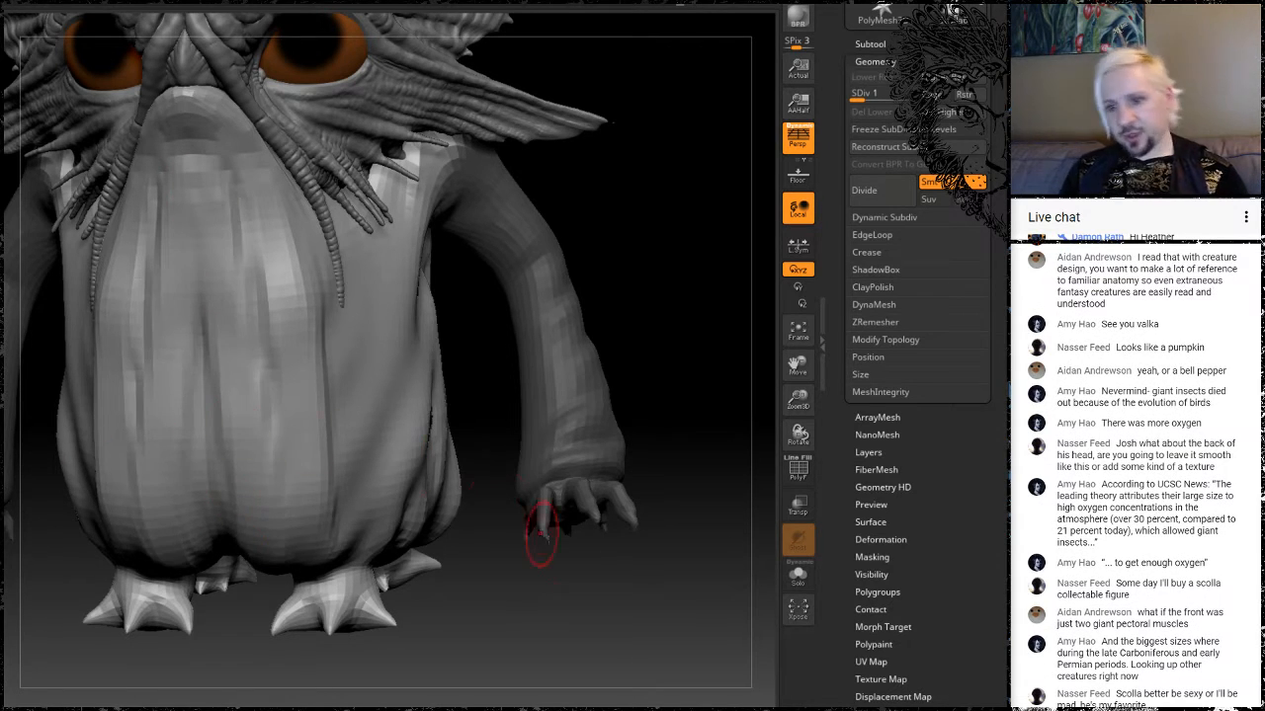
Continue the vertical clay folds around the torso's flank, between the belly and the arm.
{"action": "left_click_drag", "start_coordinate": [541, 534], "coordinate": [547, 352]}
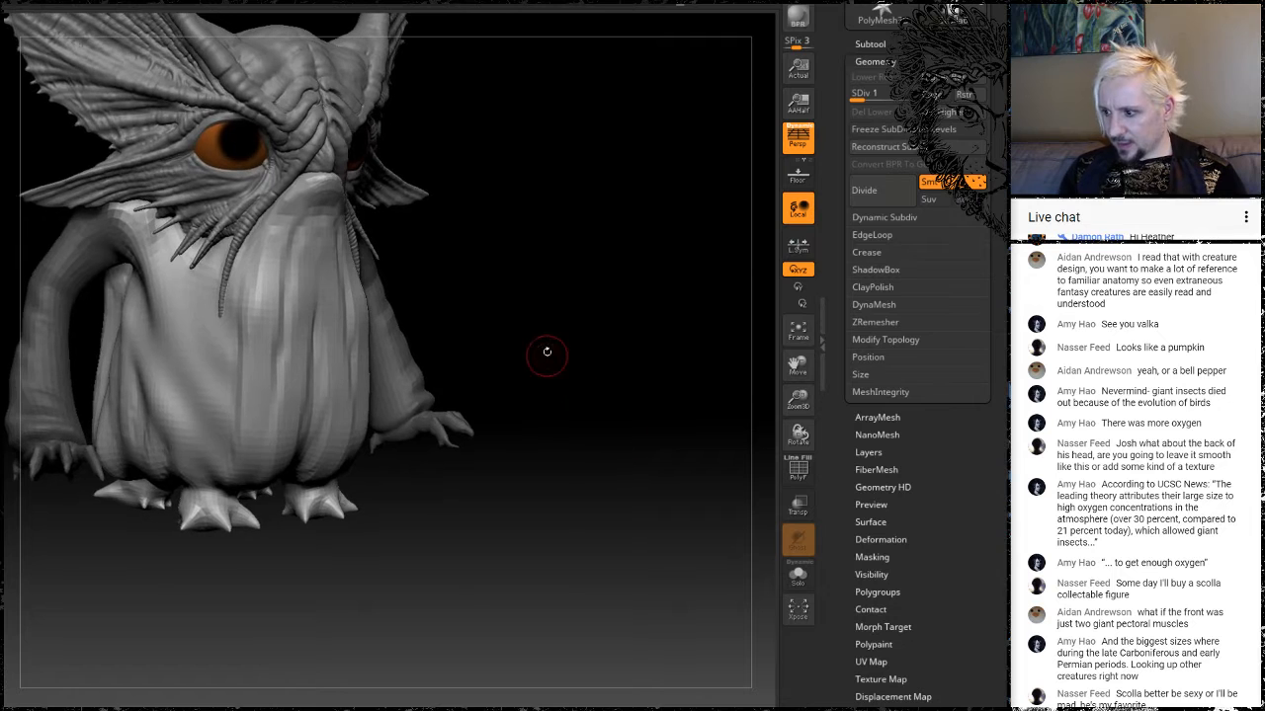
{"action": "mouse_move", "coordinate": [537, 292]}
{"action": "left_mouse_down"}
{"action": "mouse_move", "coordinate": [607, 271]}
{"action": "mouse_move", "coordinate": [603, 345]}
{"action": "mouse_move", "coordinate": [582, 343]}
{"action": "mouse_move", "coordinate": [556, 370]}
{"action": "mouse_move", "coordinate": [526, 241]}
{"action": "mouse_move", "coordinate": [587, 228]}
{"action": "mouse_move", "coordinate": [580, 249]}
{"action": "left_mouse_up"}
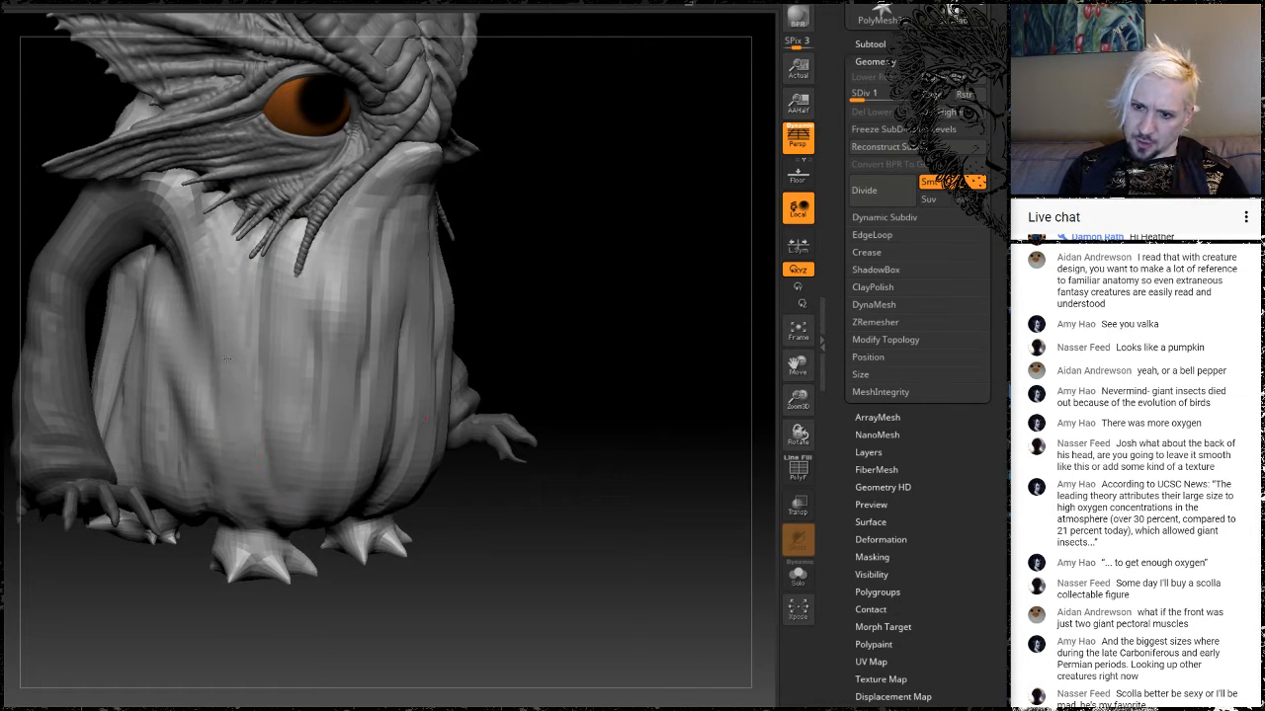
{"action": "mouse_move", "coordinate": [228, 360]}
{"action": "left_mouse_down"}
{"action": "mouse_move", "coordinate": [229, 211]}
{"action": "mouse_move", "coordinate": [257, 481]}
{"action": "left_mouse_up"}
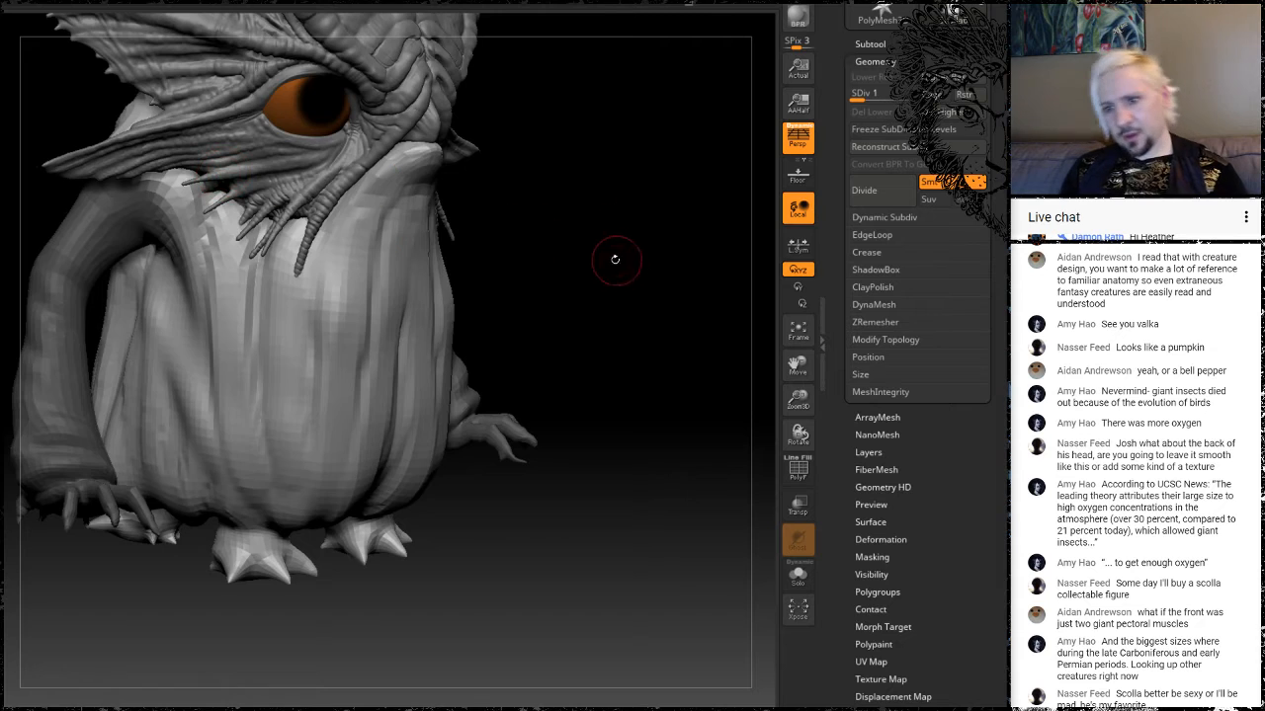
{"action": "left_click_drag", "start_coordinate": [615, 259], "coordinate": [516, 240]}
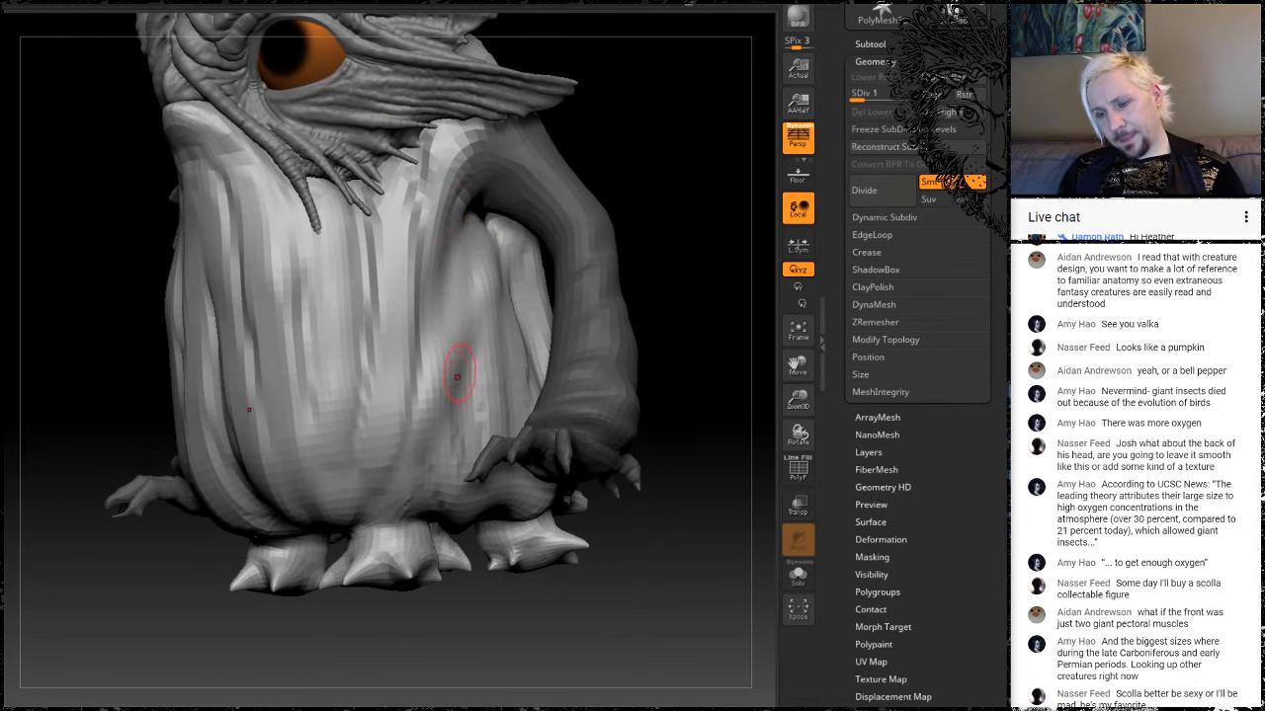
{"action": "mouse_move", "coordinate": [661, 104]}
{"action": "left_mouse_down"}
{"action": "mouse_move", "coordinate": [622, 106]}
{"action": "mouse_move", "coordinate": [642, 99]}
{"action": "left_mouse_up"}
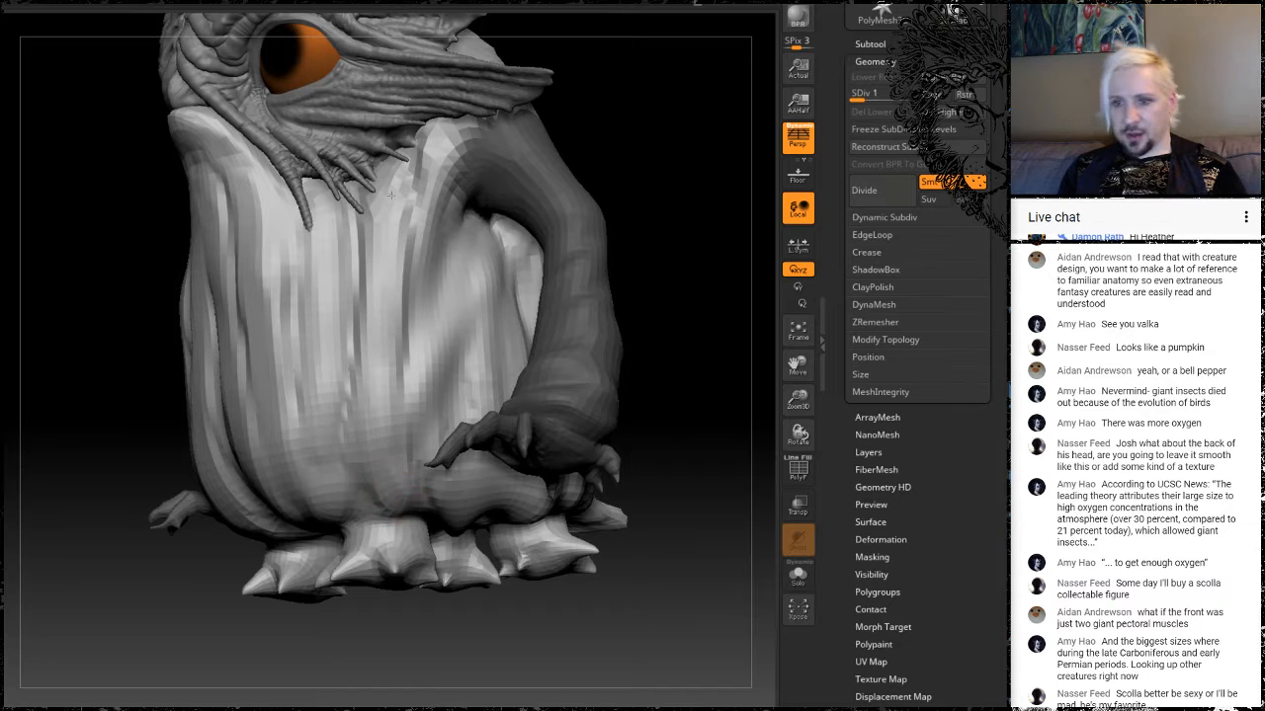
{"action": "left_click_drag", "start_coordinate": [672, 117], "coordinate": [678, 149]}
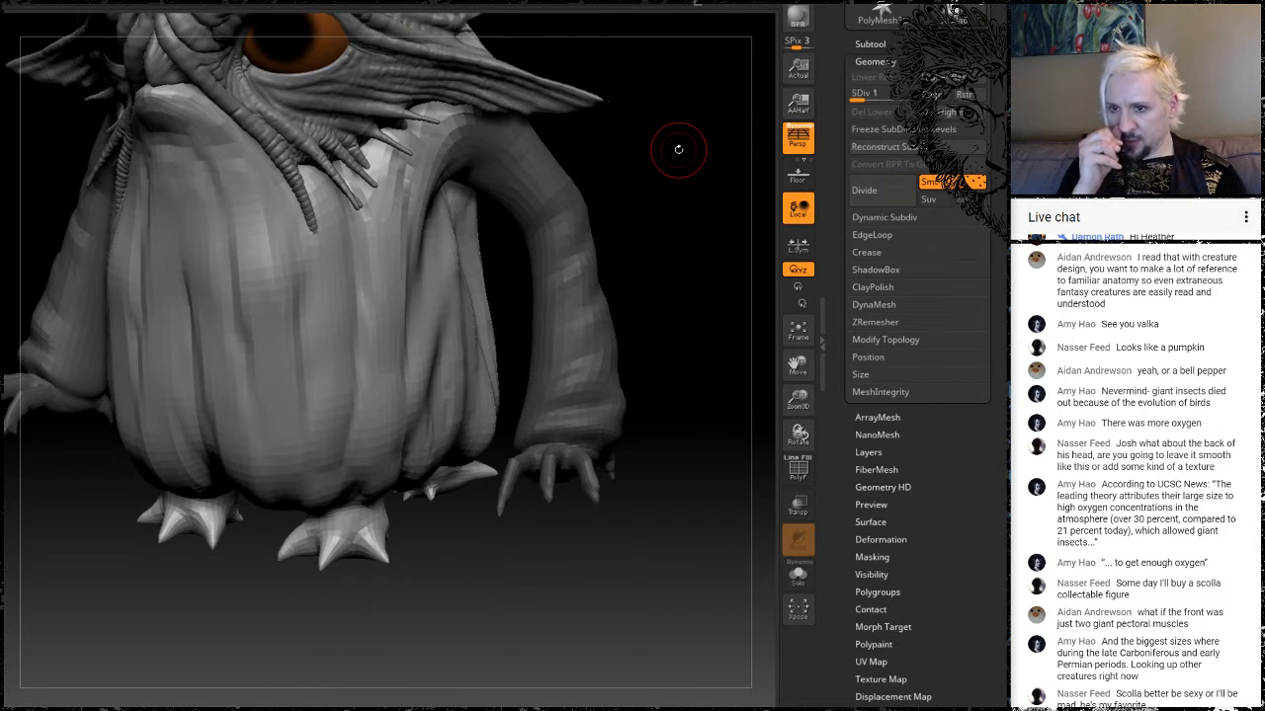
Readjust the Clay brush's draw size and sculpt a vertical ridge from the front of the shoulder down the torso.
{"action": "left_click_drag", "start_coordinate": [676, 272], "coordinate": [435, 285]}
{"action": "key", "text": "space"}
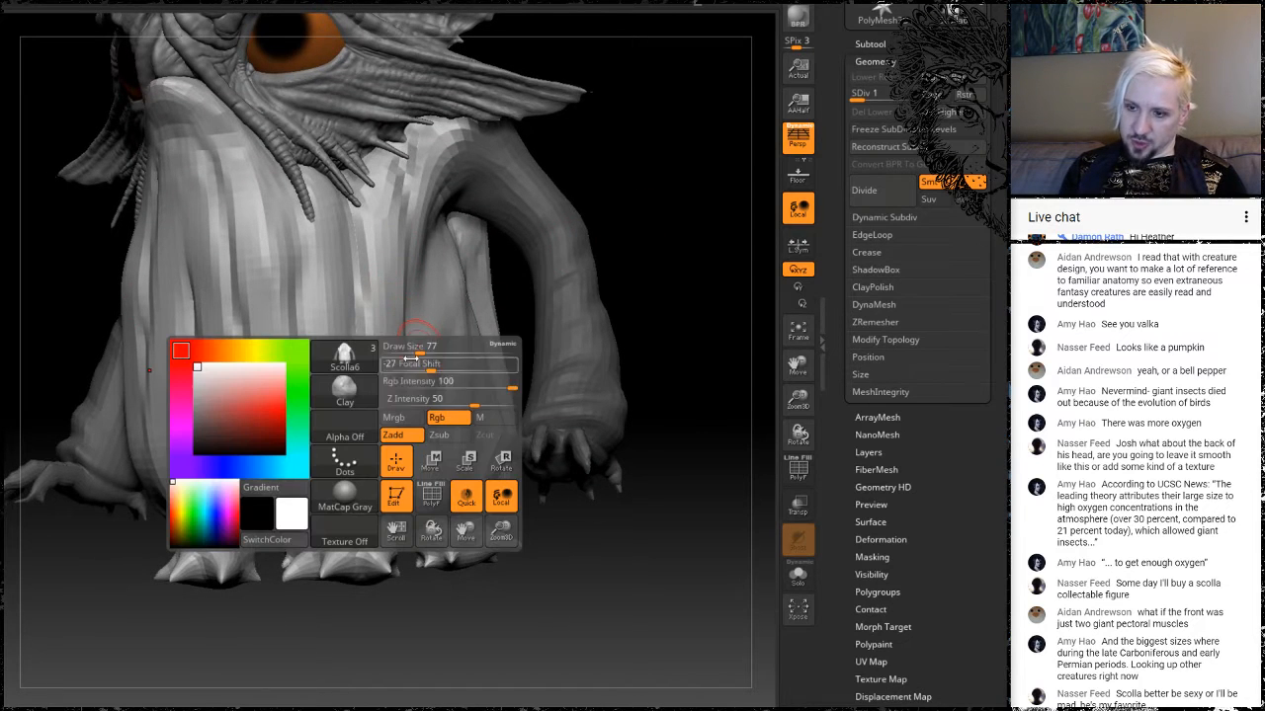
{"action": "left_click_drag", "start_coordinate": [422, 351], "coordinate": [431, 354]}
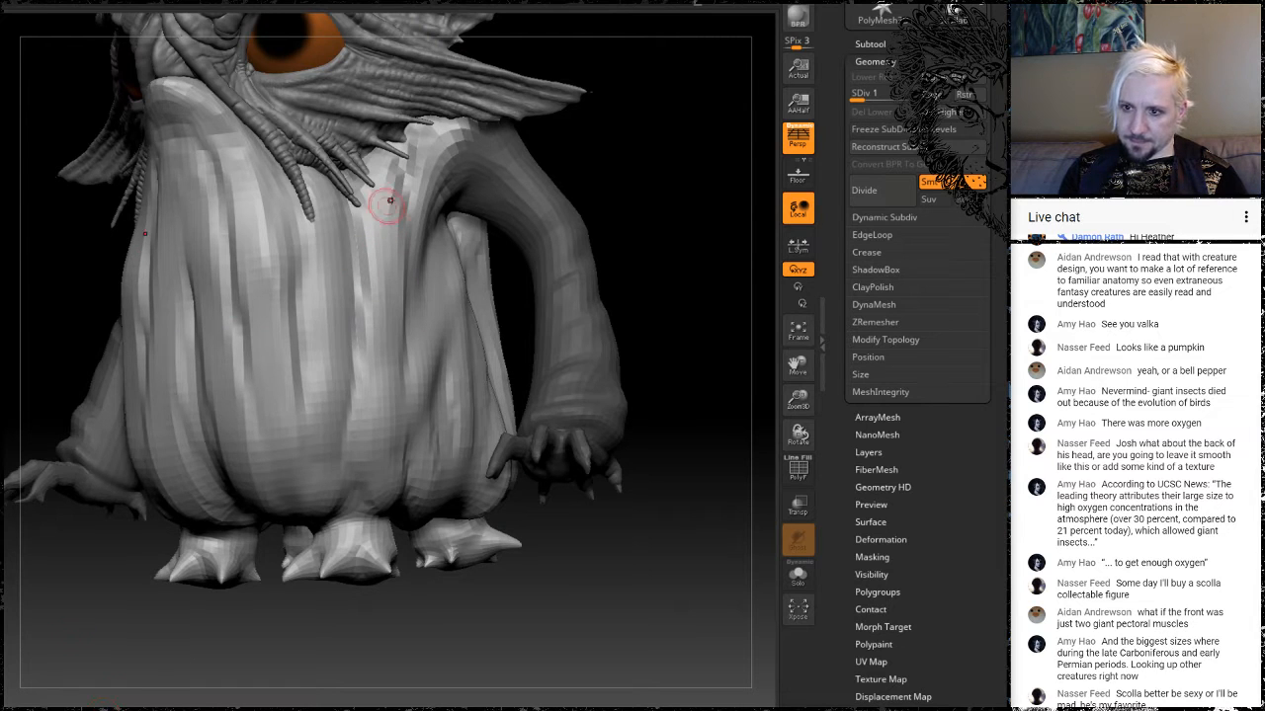
{"action": "left_click_drag", "start_coordinate": [392, 229], "coordinate": [386, 484]}
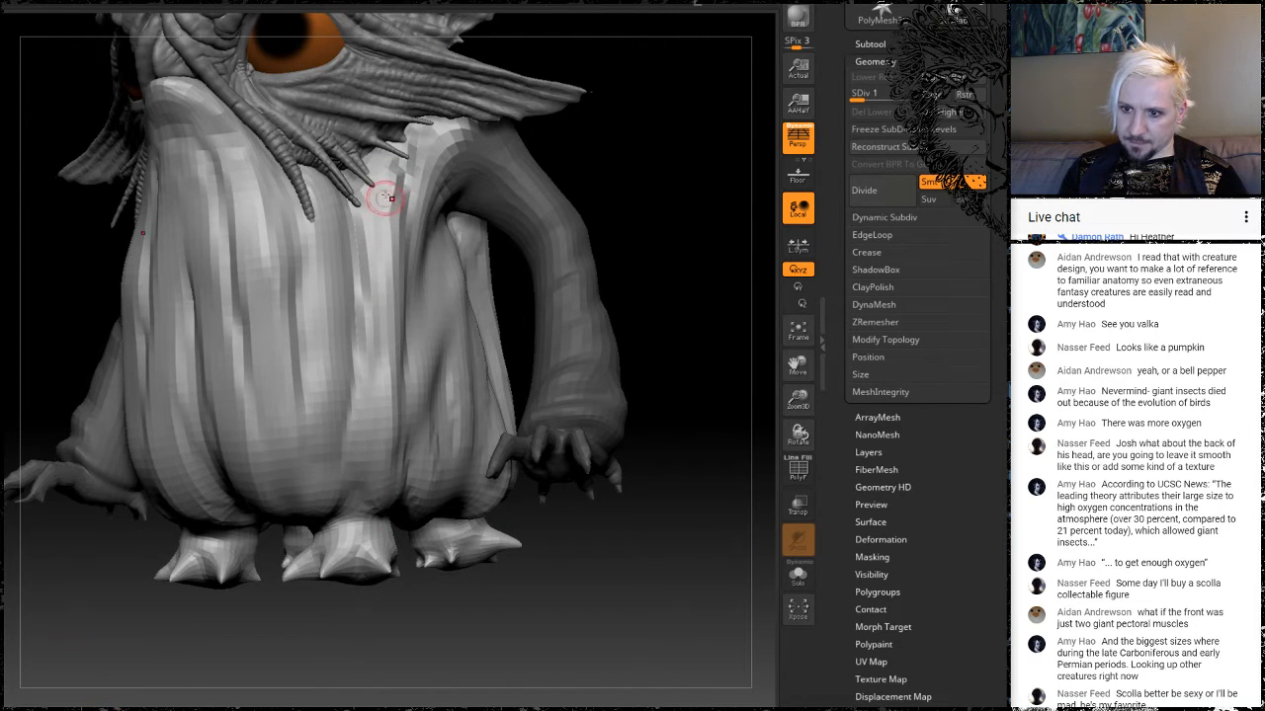
{"action": "left_click_drag", "start_coordinate": [386, 198], "coordinate": [383, 400]}
Sculpt additional vertical ridges down the side of the belly beneath the hanging face tentacles.
{"action": "left_click_drag", "start_coordinate": [617, 116], "coordinate": [528, 191]}
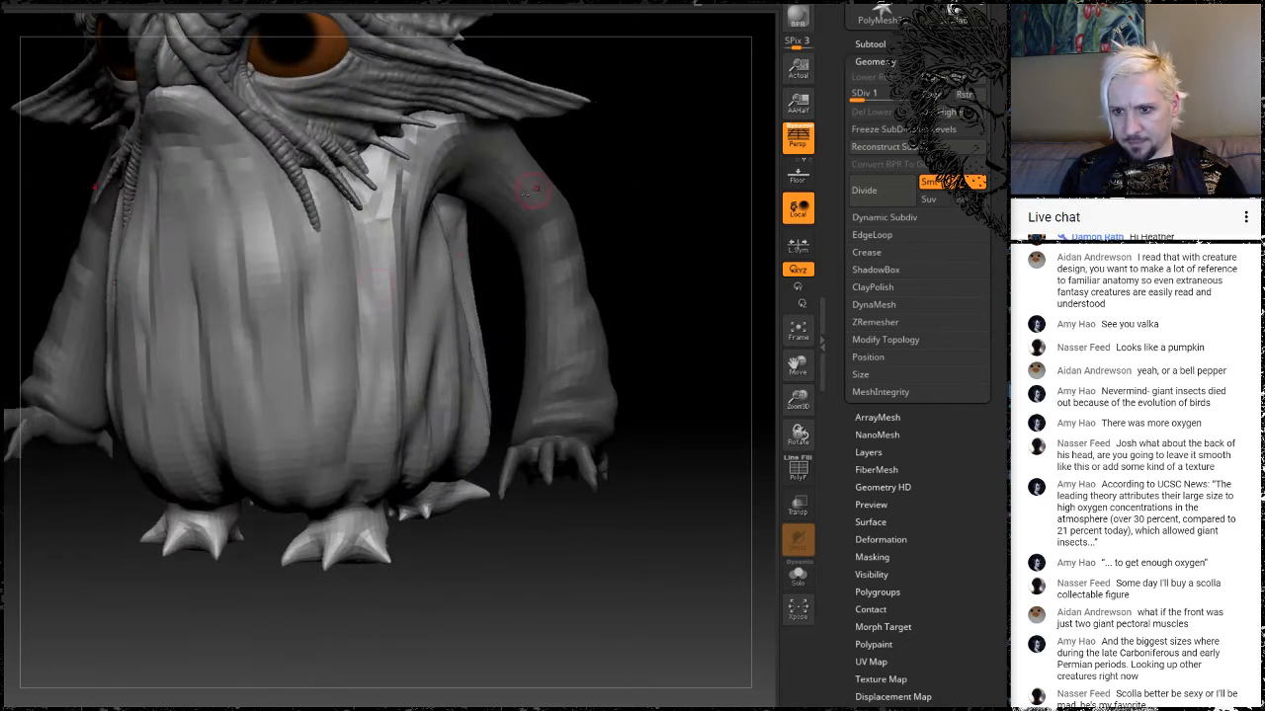
{"action": "left_click_drag", "start_coordinate": [320, 225], "coordinate": [340, 417]}
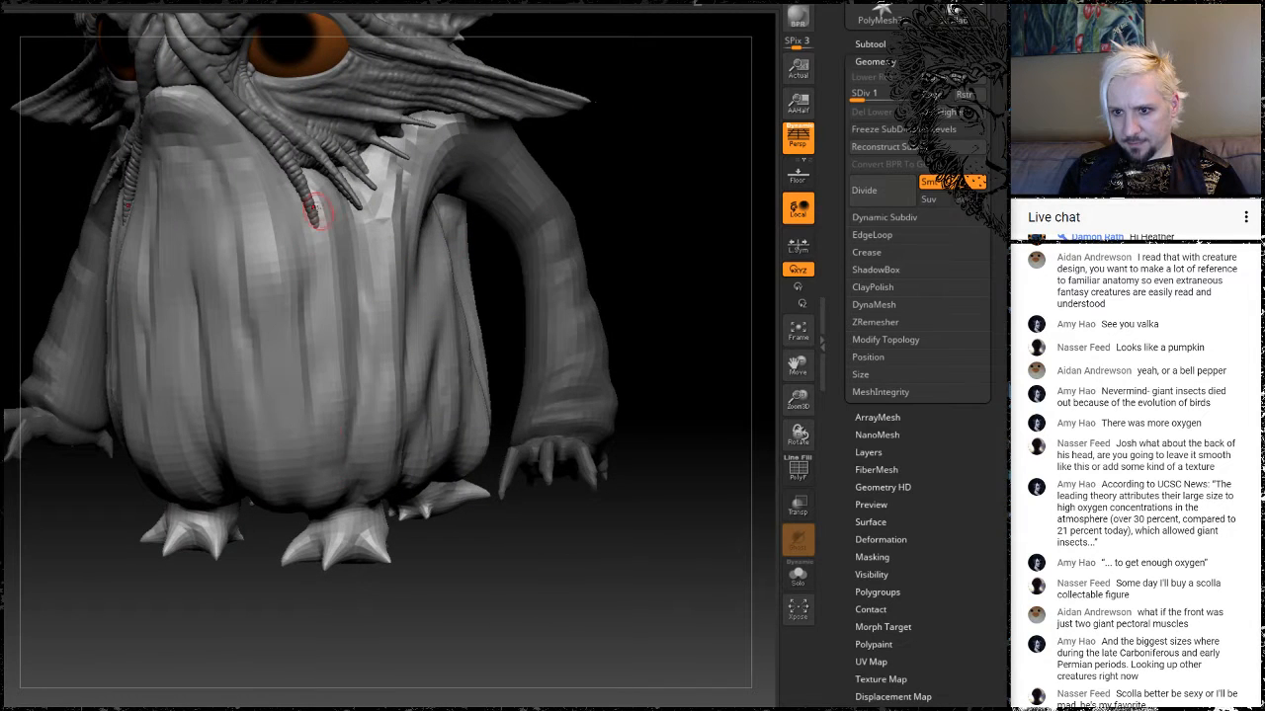
{"action": "left_click_drag", "start_coordinate": [326, 290], "coordinate": [328, 365]}
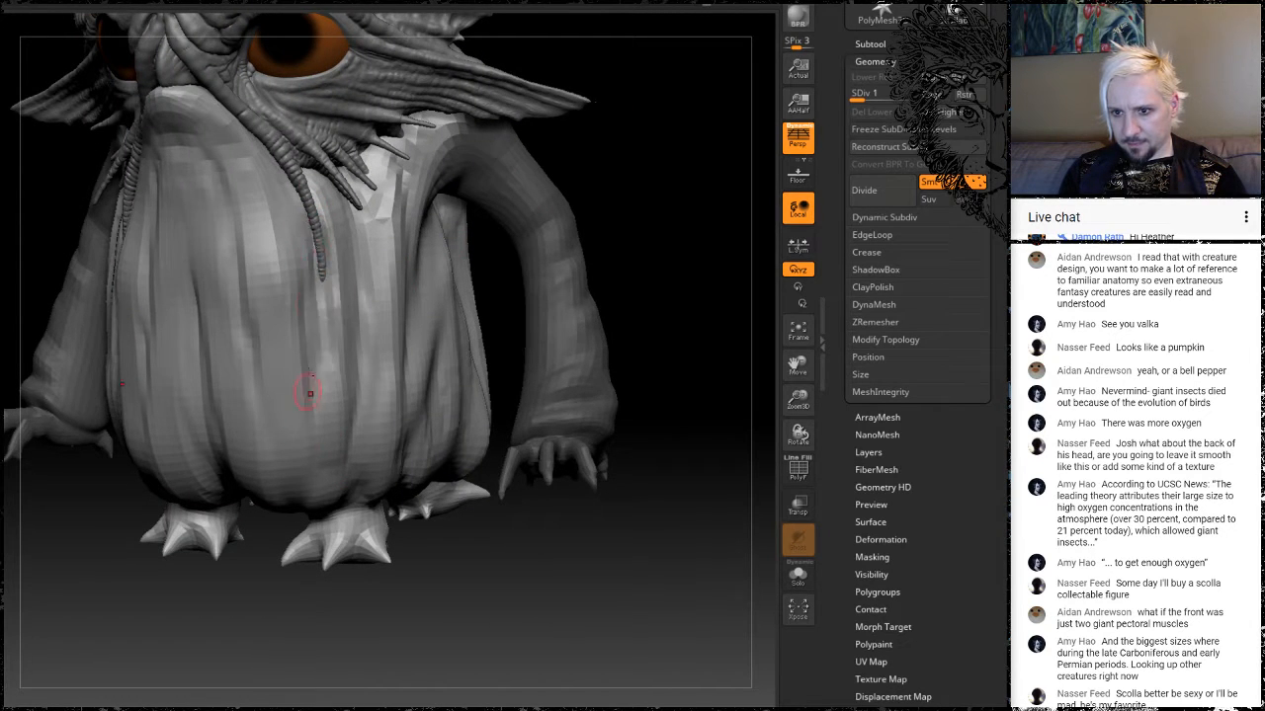
{"action": "left_click_drag", "start_coordinate": [310, 266], "coordinate": [308, 372]}
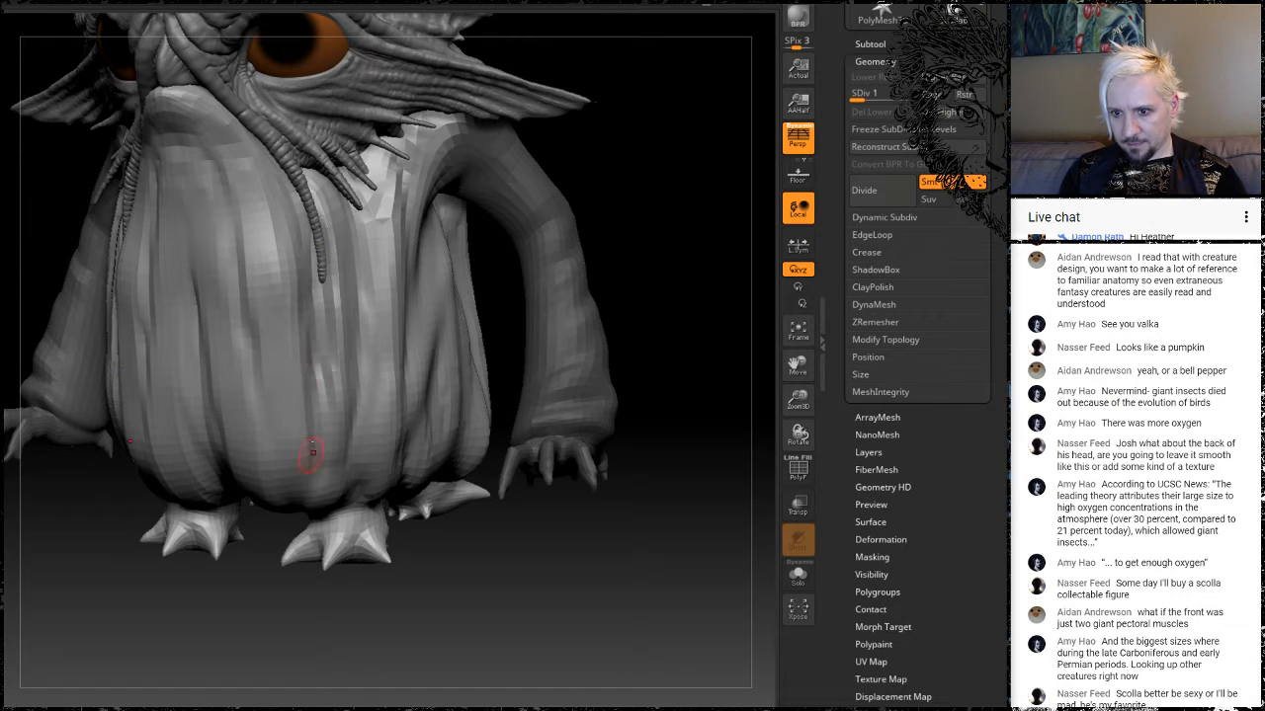
Strengthen the vertical ridges on the front of the belly, just inside the long face tentacles.
{"action": "left_click_drag", "start_coordinate": [633, 156], "coordinate": [618, 134]}
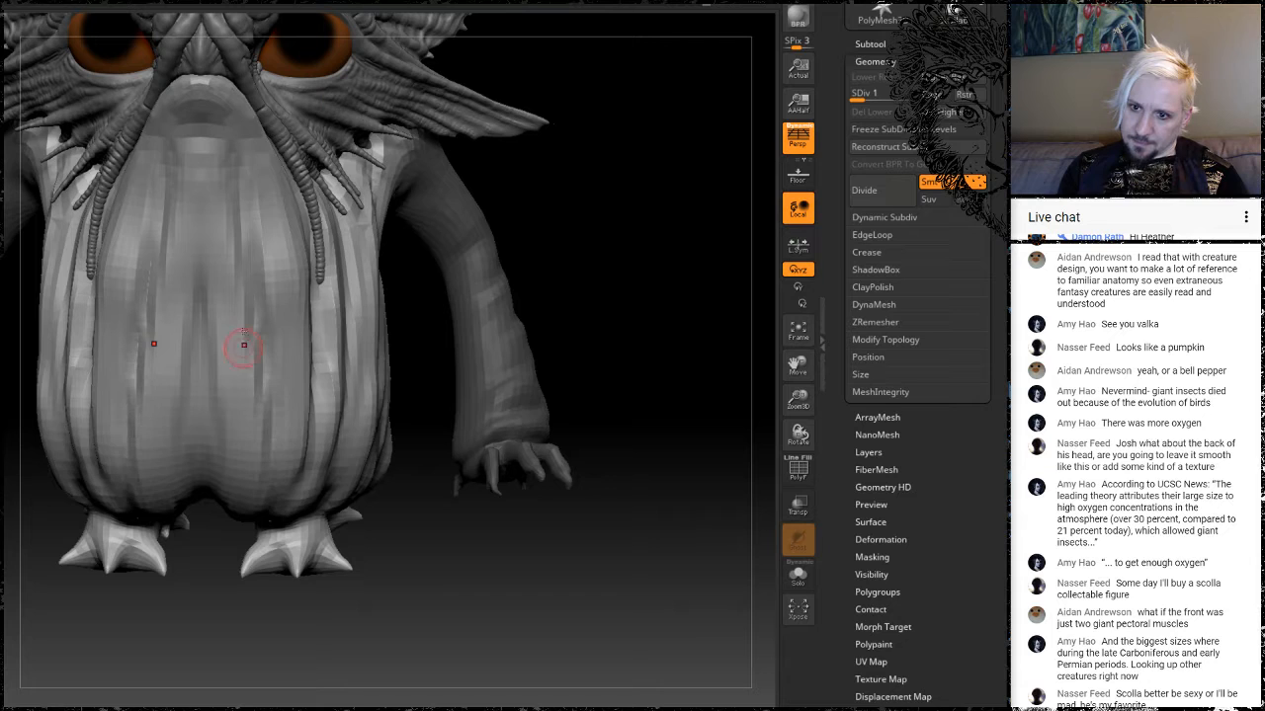
{"action": "left_click_drag", "start_coordinate": [257, 184], "coordinate": [277, 454]}
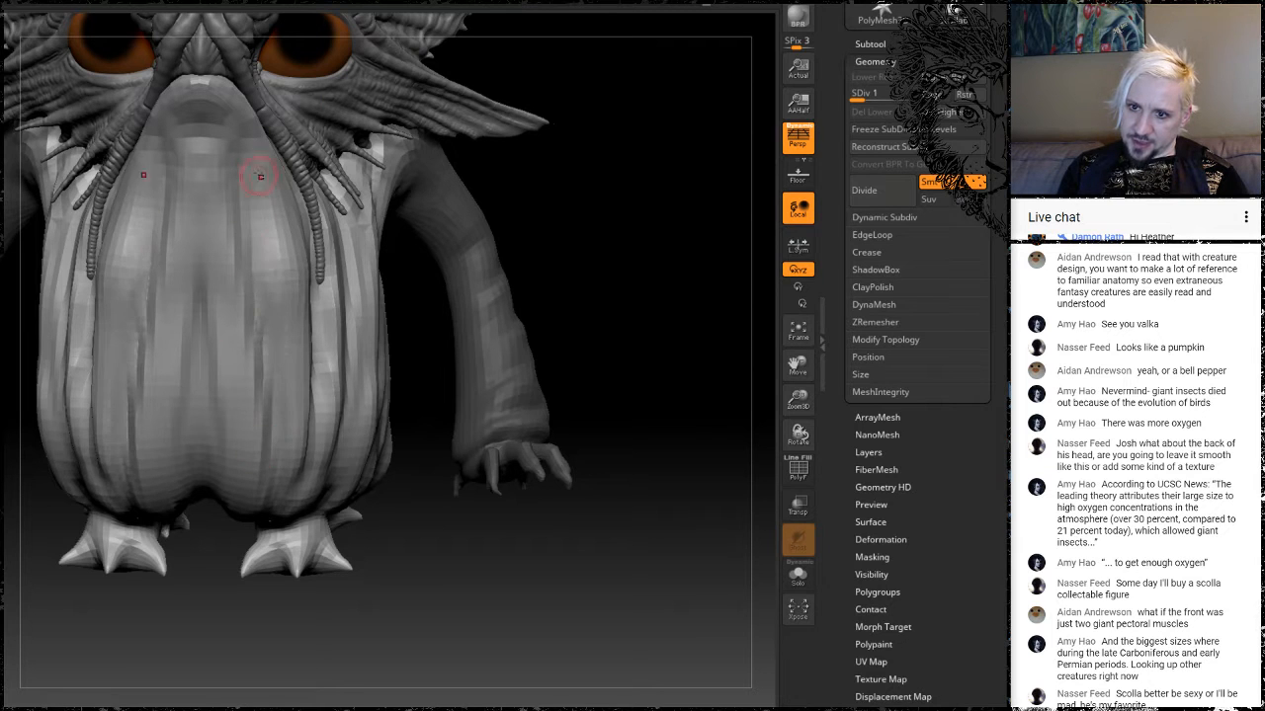
{"action": "left_click_drag", "start_coordinate": [265, 194], "coordinate": [273, 489]}
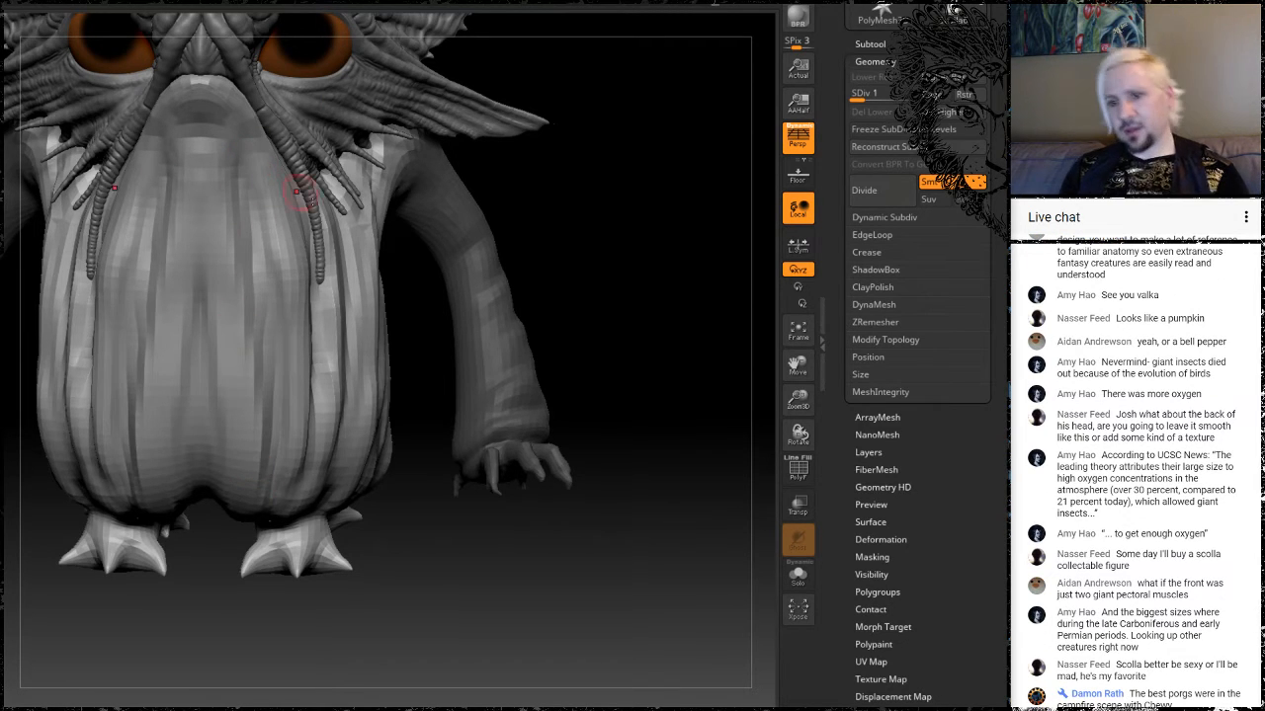
Sculpt soft vertical ridges down the centre of the belly, starting just below the mouth.
{"action": "left_click_drag", "start_coordinate": [633, 231], "coordinate": [613, 286]}
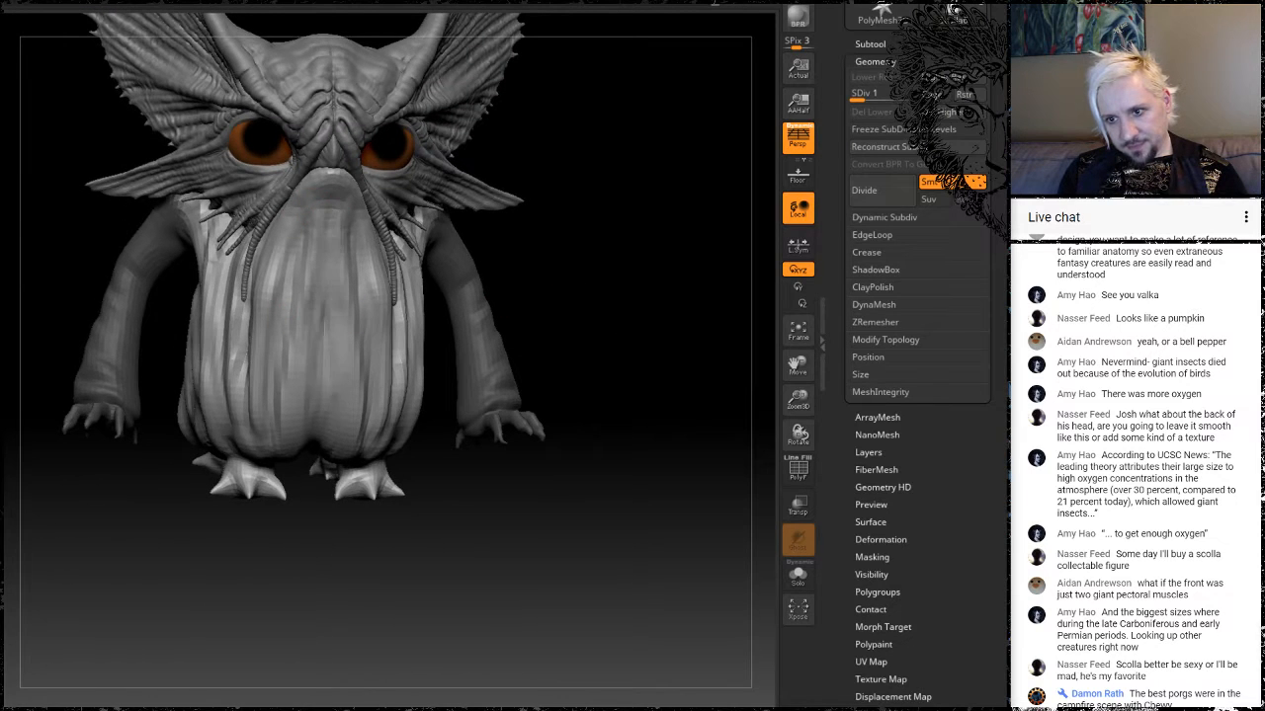
{"action": "left_click_drag", "start_coordinate": [329, 208], "coordinate": [318, 395]}
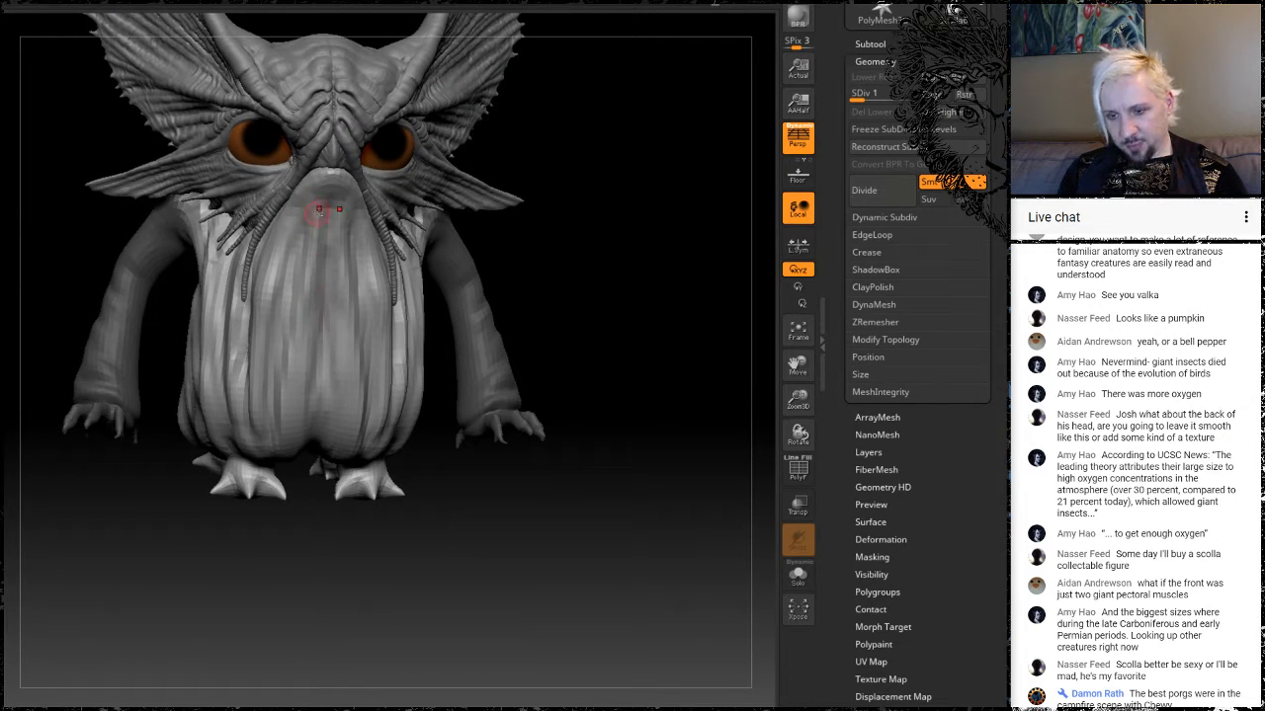
{"action": "mouse_move", "coordinate": [621, 283]}
{"action": "left_mouse_down"}
{"action": "mouse_move", "coordinate": [650, 292]}
{"action": "mouse_move", "coordinate": [627, 300]}
{"action": "mouse_move", "coordinate": [573, 280]}
{"action": "mouse_move", "coordinate": [599, 284]}
{"action": "left_mouse_up"}
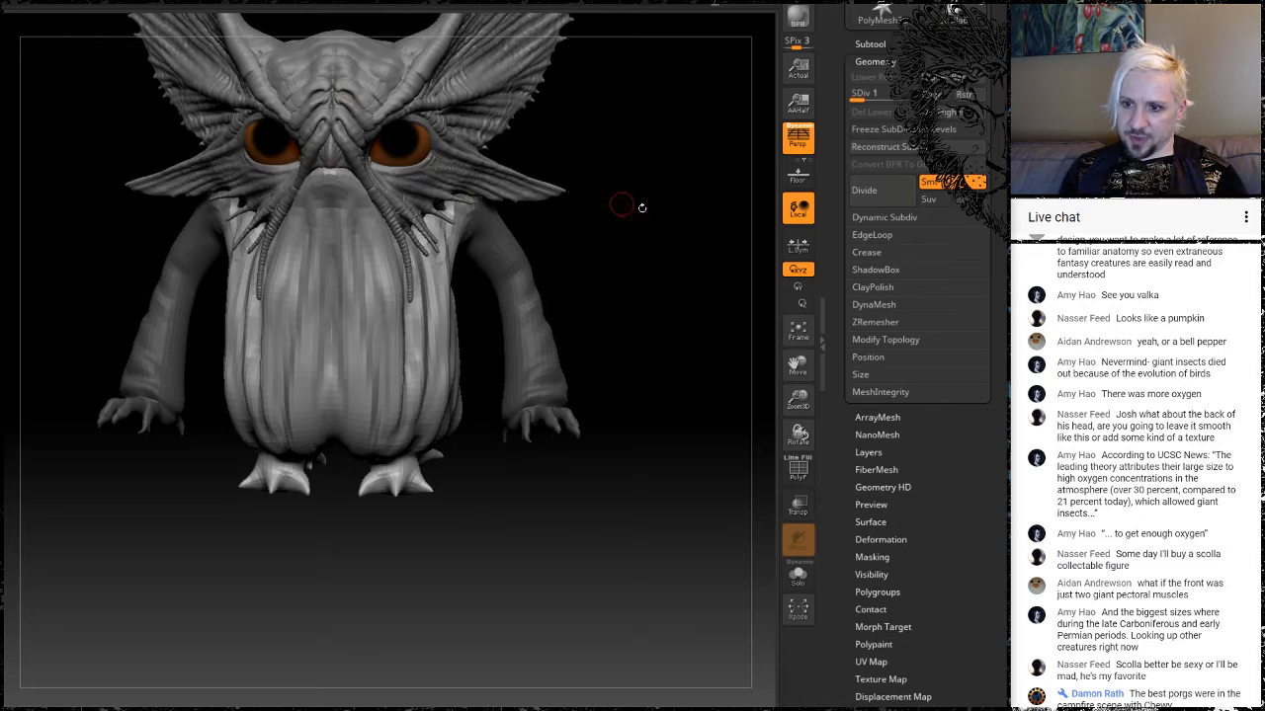
{"action": "left_click_drag", "start_coordinate": [621, 204], "coordinate": [309, 333]}
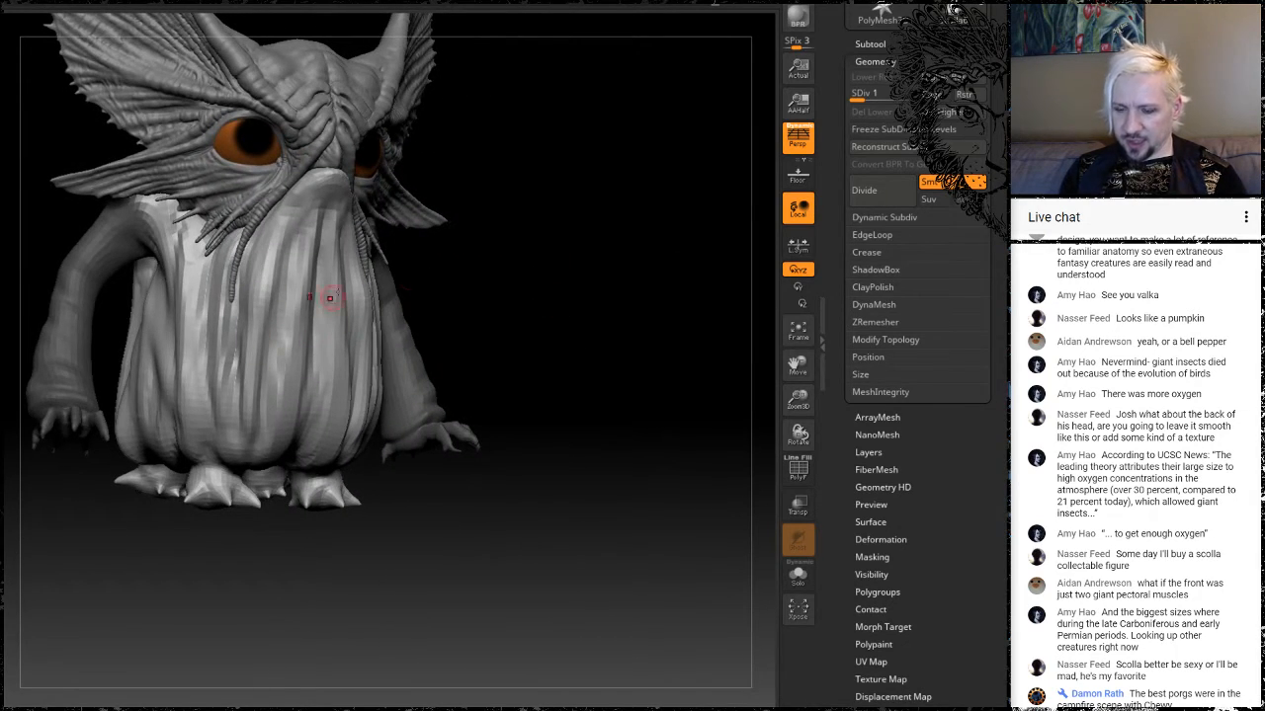
{"action": "left_click_drag", "start_coordinate": [532, 288], "coordinate": [459, 367]}
Build up more vertical folds along the torso's flank, from beneath the long face tentacle back to the area under the arm.
{"action": "mouse_move", "coordinate": [650, 275]}
{"action": "left_mouse_down"}
{"action": "mouse_move", "coordinate": [520, 305]}
{"action": "mouse_move", "coordinate": [556, 316]}
{"action": "mouse_move", "coordinate": [615, 238]}
{"action": "mouse_move", "coordinate": [282, 292]}
{"action": "left_mouse_up"}
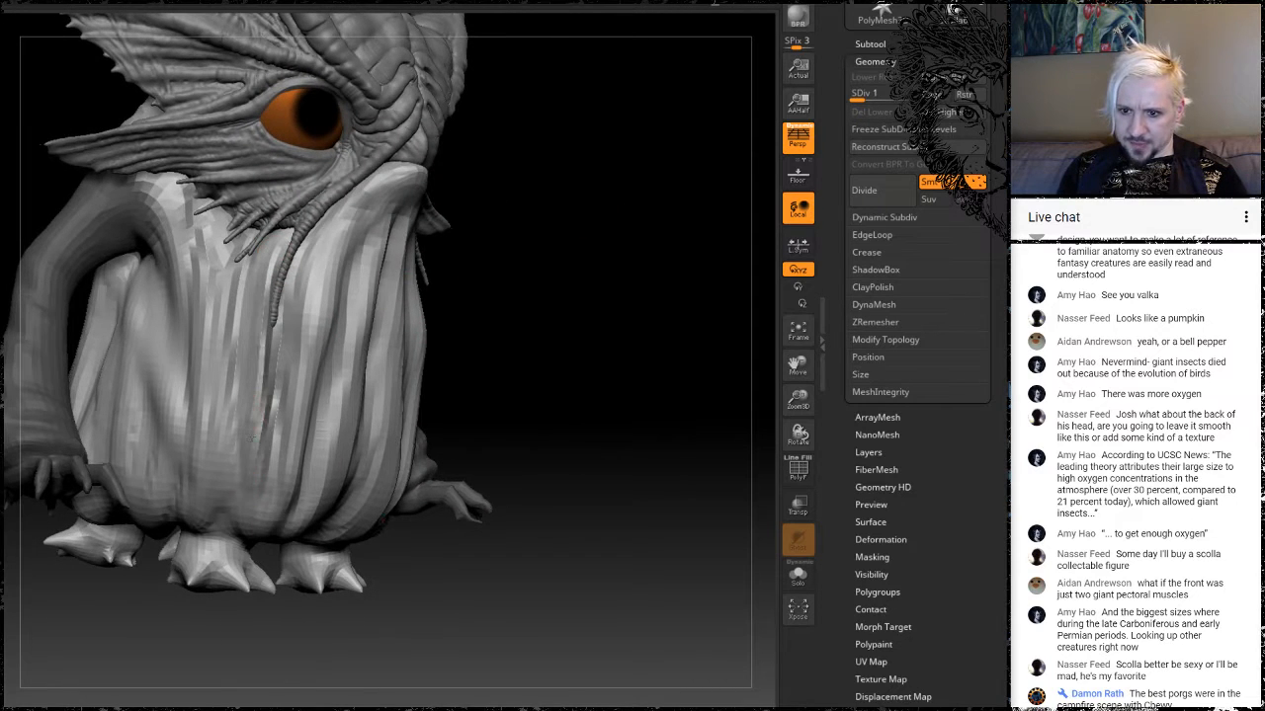
{"action": "left_click_drag", "start_coordinate": [253, 437], "coordinate": [251, 500]}
{"action": "mouse_move", "coordinate": [219, 259]}
{"action": "left_mouse_down"}
{"action": "mouse_move", "coordinate": [219, 495]}
{"action": "mouse_move", "coordinate": [216, 357]}
{"action": "mouse_move", "coordinate": [222, 494]}
{"action": "mouse_move", "coordinate": [203, 455]}
{"action": "left_mouse_up"}
{"action": "mouse_move", "coordinate": [184, 233]}
{"action": "left_mouse_down"}
{"action": "mouse_move", "coordinate": [185, 502]}
{"action": "mouse_move", "coordinate": [183, 461]}
{"action": "left_mouse_up"}
{"action": "mouse_move", "coordinate": [570, 303]}
{"action": "left_mouse_down"}
{"action": "mouse_move", "coordinate": [482, 276]}
{"action": "mouse_move", "coordinate": [438, 243]}
{"action": "left_mouse_up"}
{"action": "left_click_drag", "start_coordinate": [351, 284], "coordinate": [321, 484]}
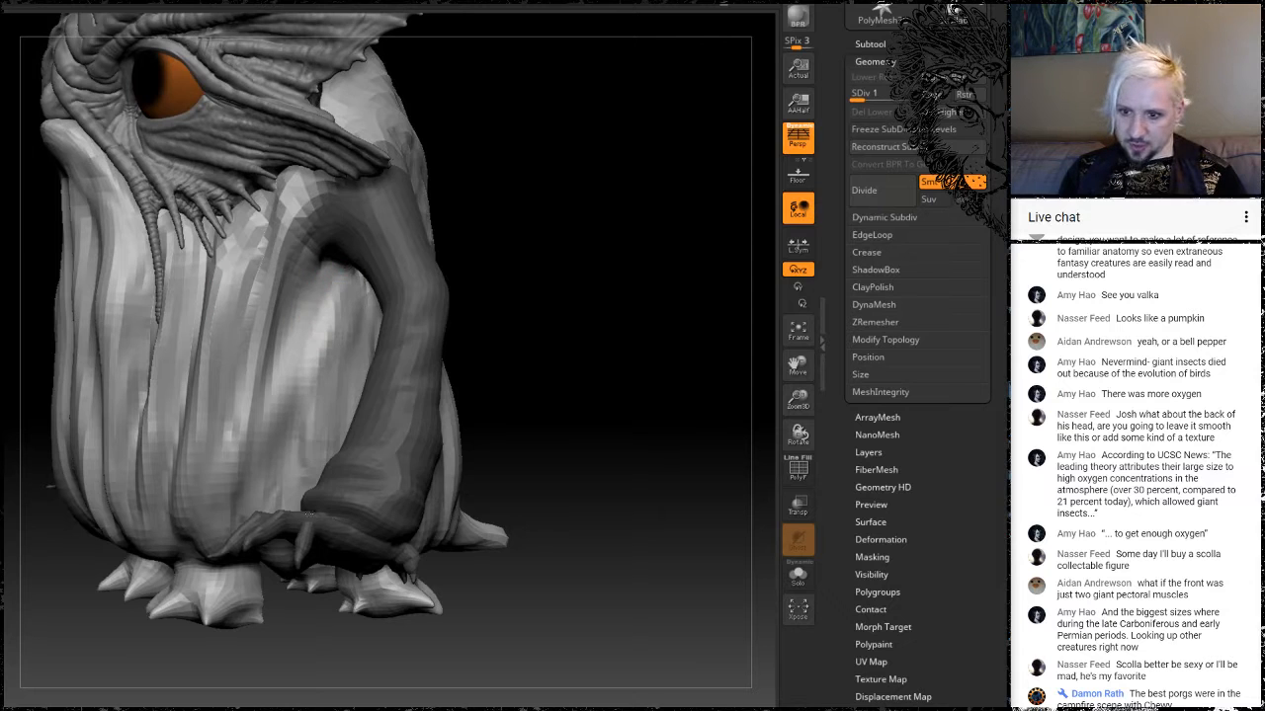
{"action": "left_click_drag", "start_coordinate": [332, 257], "coordinate": [296, 470]}
Raise the body mesh to subdivision level 4 to check the folded torso at a smoother resolution.
{"action": "mouse_move", "coordinate": [584, 337]}
{"action": "left_mouse_down"}
{"action": "mouse_move", "coordinate": [563, 349]}
{"action": "mouse_move", "coordinate": [592, 341]}
{"action": "mouse_move", "coordinate": [558, 261]}
{"action": "mouse_move", "coordinate": [568, 221]}
{"action": "left_mouse_up"}
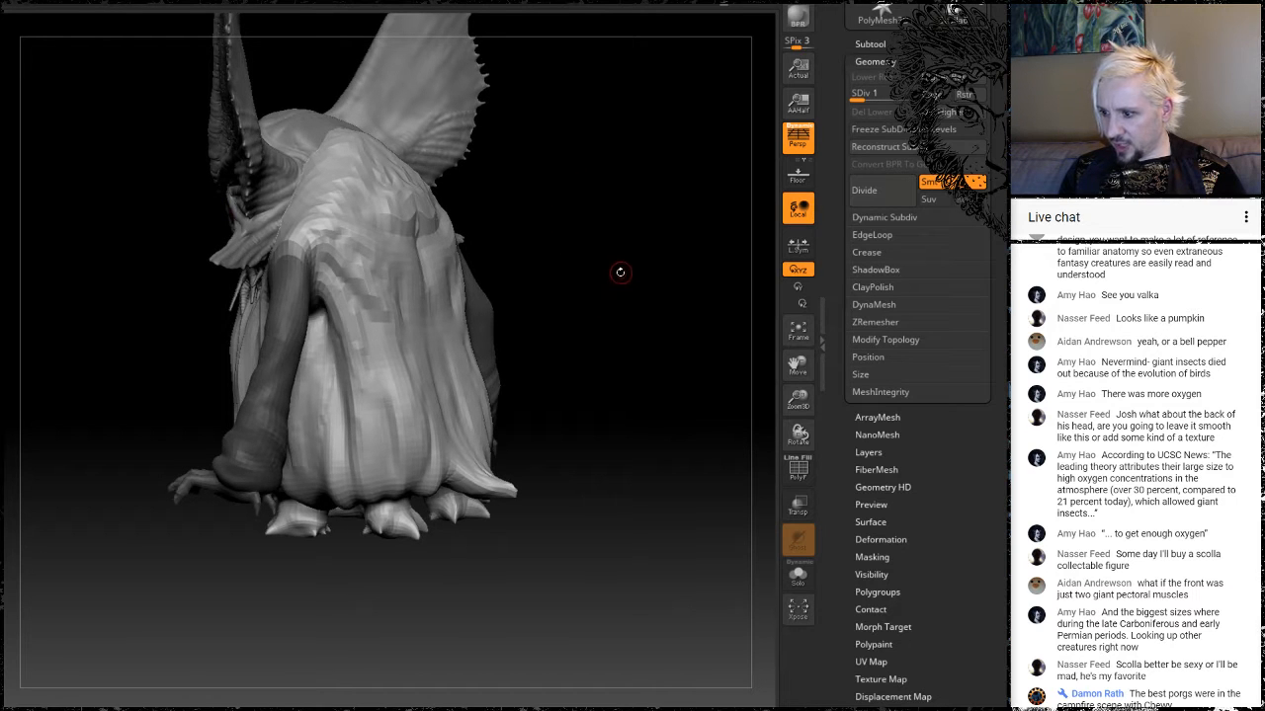
{"action": "left_click_drag", "start_coordinate": [608, 309], "coordinate": [714, 247]}
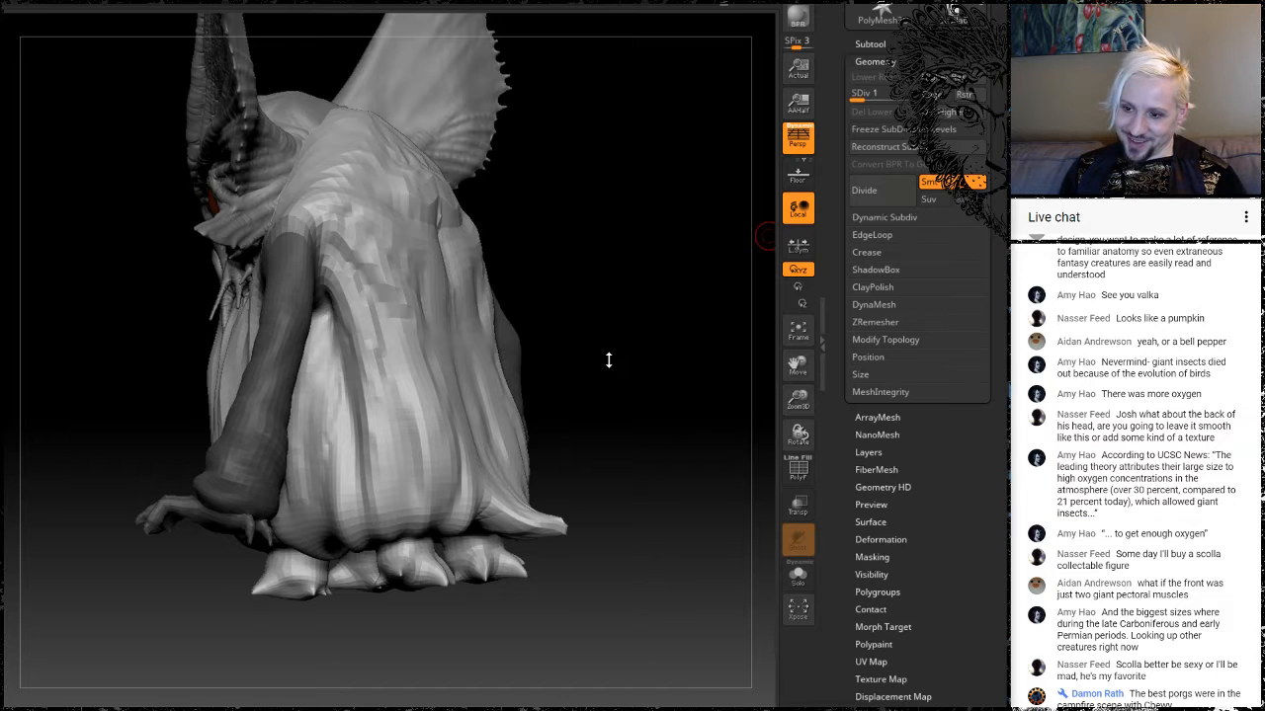
{"action": "mouse_move", "coordinate": [604, 361]}
{"action": "left_mouse_down"}
{"action": "mouse_move", "coordinate": [556, 387]}
{"action": "mouse_move", "coordinate": [566, 373]}
{"action": "mouse_move", "coordinate": [548, 353]}
{"action": "mouse_move", "coordinate": [554, 372]}
{"action": "mouse_move", "coordinate": [657, 335]}
{"action": "mouse_move", "coordinate": [169, 296]}
{"action": "mouse_move", "coordinate": [101, 342]}
{"action": "mouse_move", "coordinate": [154, 375]}
{"action": "mouse_move", "coordinate": [195, 360]}
{"action": "left_mouse_up"}
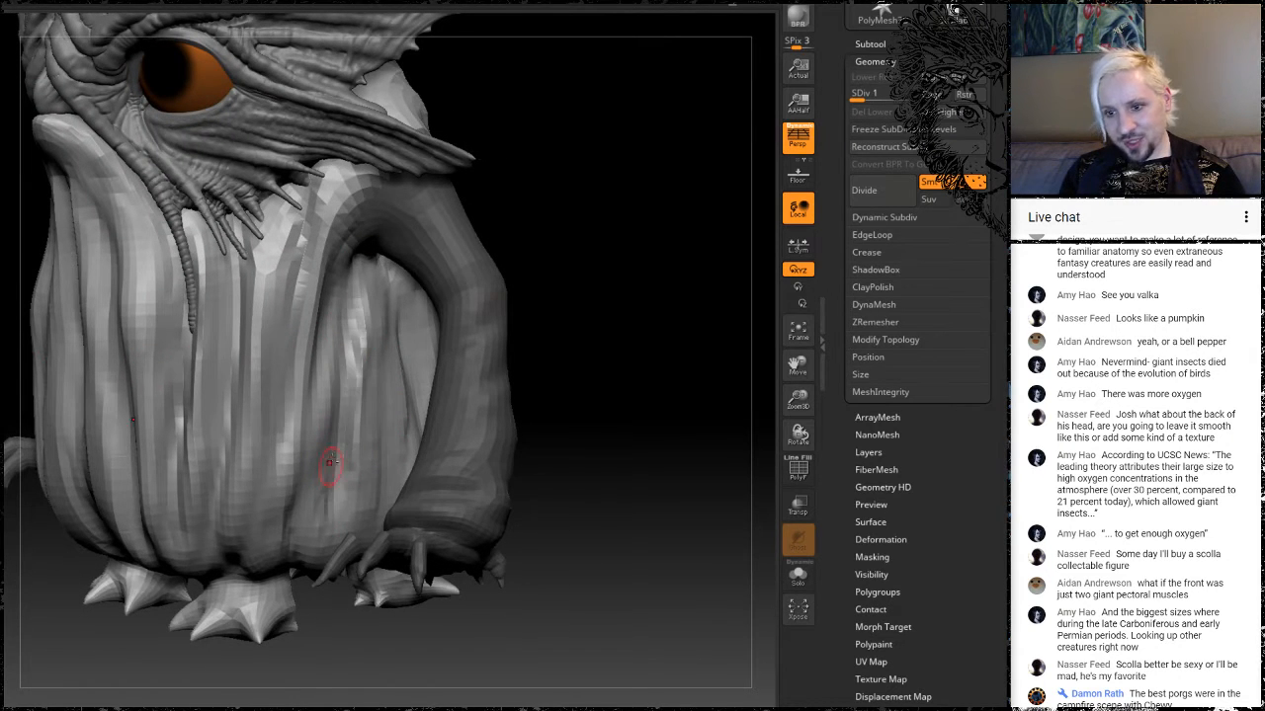
{"action": "mouse_move", "coordinate": [592, 273]}
{"action": "left_mouse_down"}
{"action": "mouse_move", "coordinate": [635, 287]}
{"action": "mouse_move", "coordinate": [623, 401]}
{"action": "mouse_move", "coordinate": [586, 302]}
{"action": "mouse_move", "coordinate": [602, 325]}
{"action": "mouse_move", "coordinate": [640, 304]}
{"action": "mouse_move", "coordinate": [687, 318]}
{"action": "mouse_move", "coordinate": [682, 286]}
{"action": "mouse_move", "coordinate": [630, 210]}
{"action": "mouse_move", "coordinate": [585, 248]}
{"action": "left_mouse_up"}
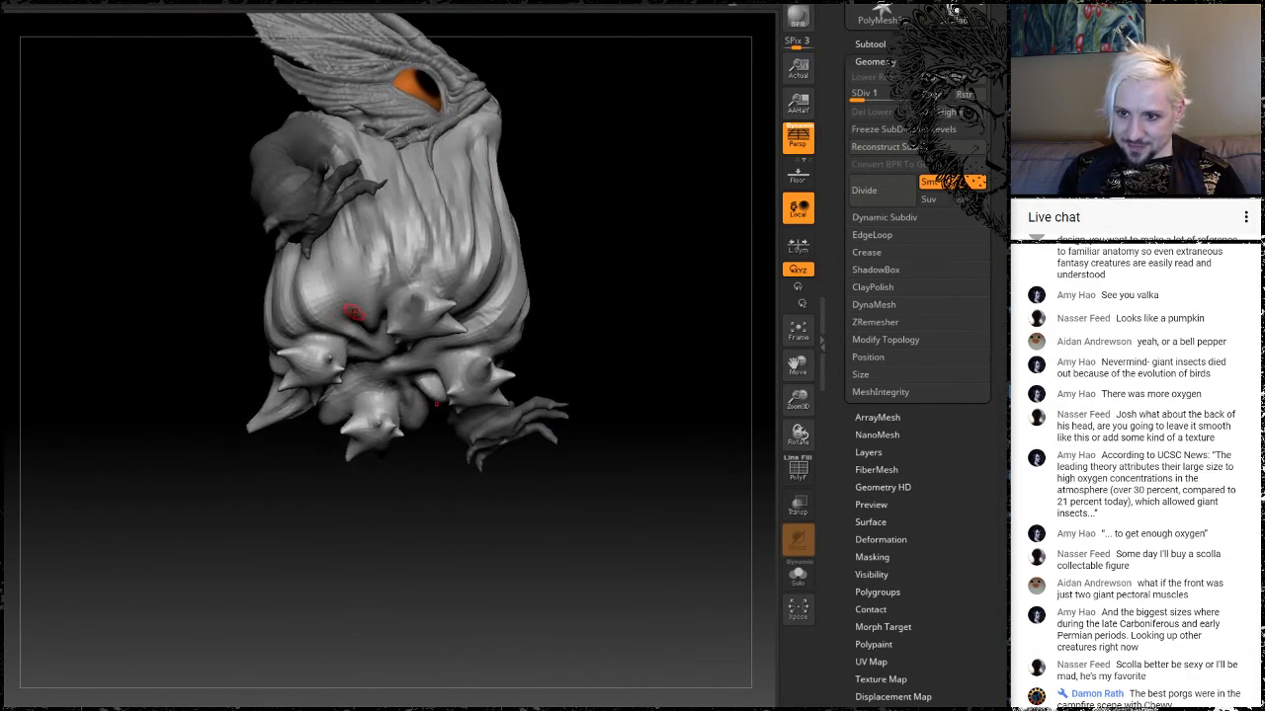
{"action": "left_click_drag", "start_coordinate": [622, 203], "coordinate": [573, 256]}
{"action": "left_click_drag", "start_coordinate": [677, 220], "coordinate": [649, 260], "text": "alt"}
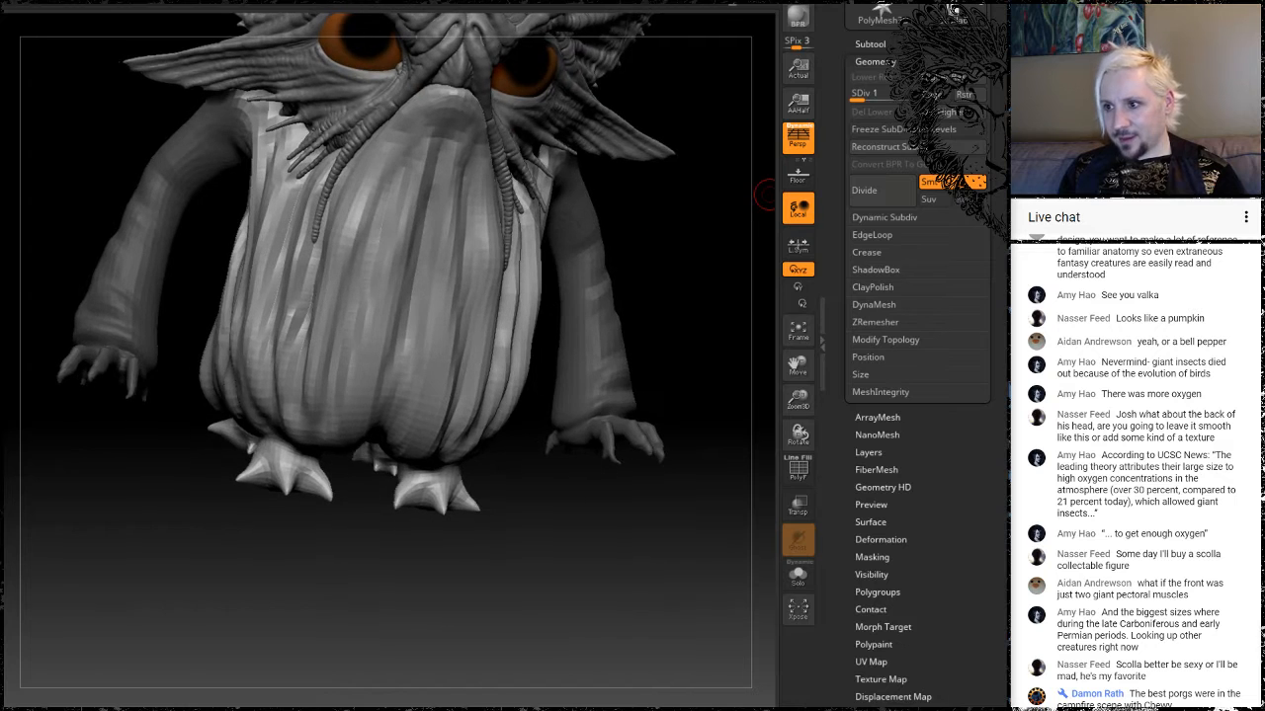
{"action": "left_click_drag", "start_coordinate": [874, 93], "coordinate": [934, 94]}
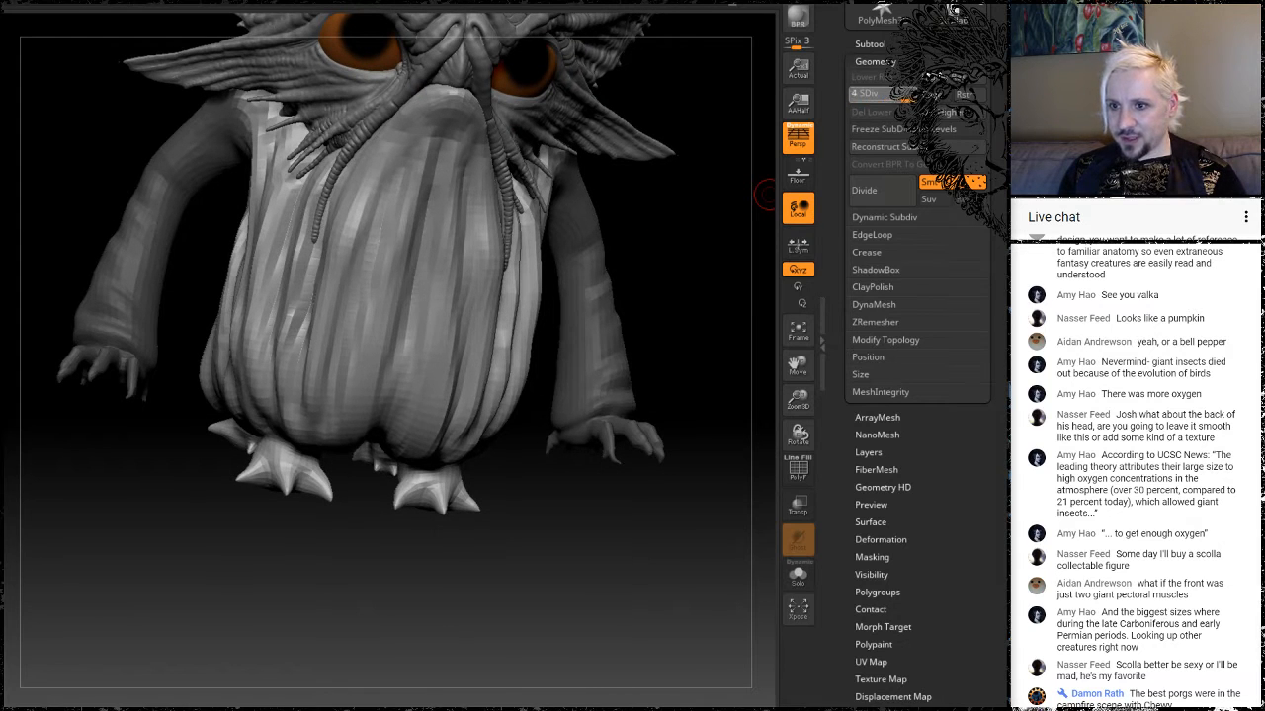
{"action": "mouse_move", "coordinate": [711, 274]}
{"action": "left_mouse_down"}
{"action": "mouse_move", "coordinate": [690, 283]}
{"action": "mouse_move", "coordinate": [718, 256]}
{"action": "left_mouse_up"}
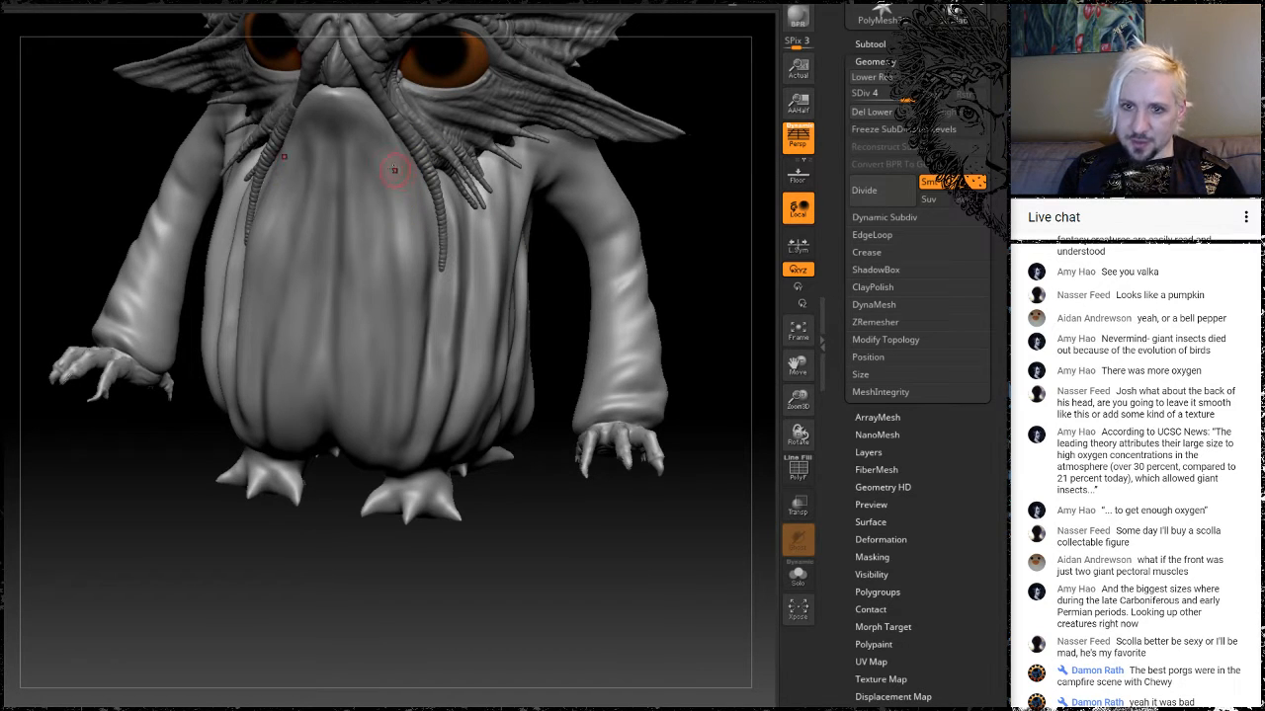
Pick a masking brush and paint a vertical row of small mask dots down the belly beside the long face tentacle.
{"action": "key", "text": "b"}
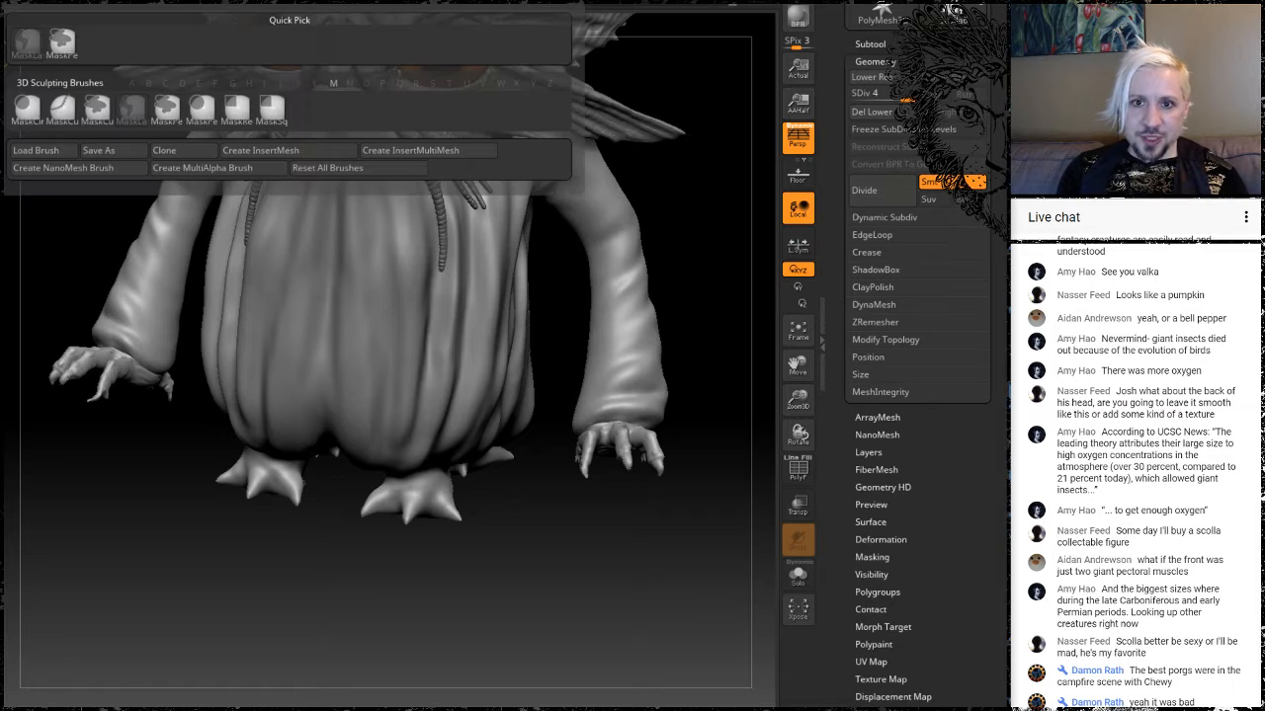
{"action": "left_click", "coordinate": [27, 116]}
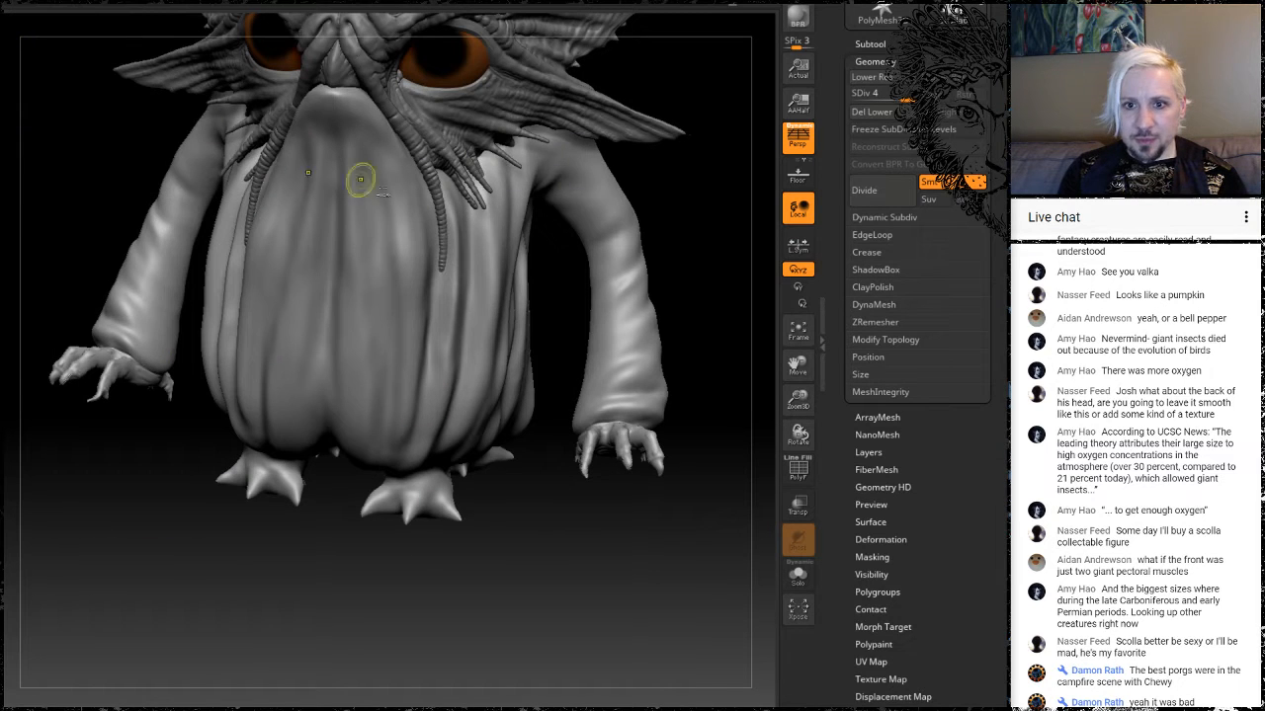
{"action": "left_click", "coordinate": [416, 240]}
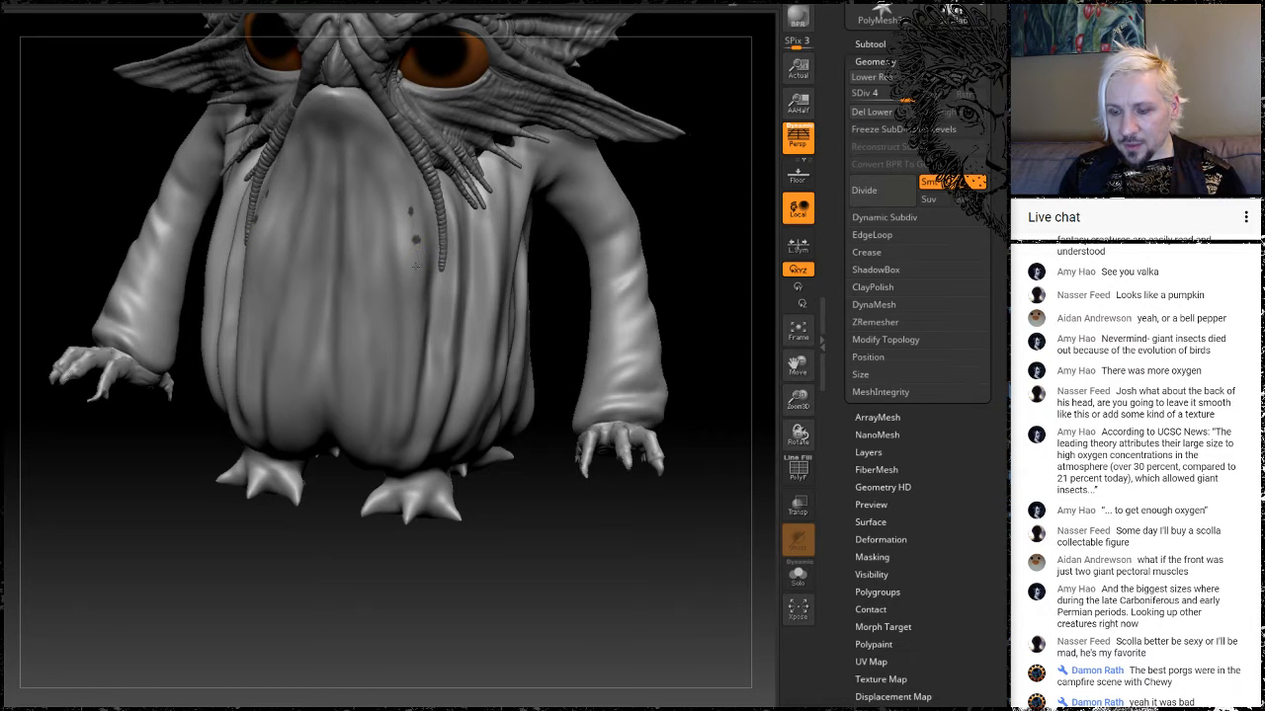
{"action": "left_click", "coordinate": [419, 273]}
{"action": "left_click", "coordinate": [413, 378]}
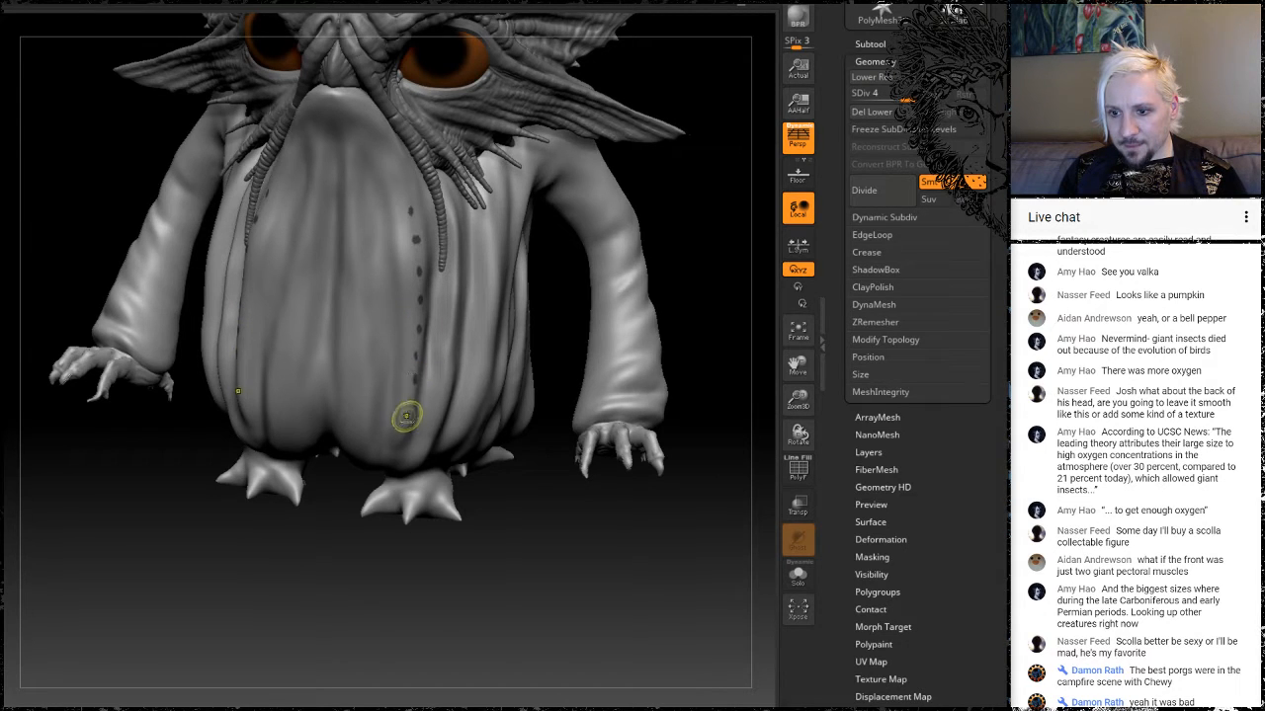
{"action": "left_click_drag", "start_coordinate": [410, 405], "coordinate": [412, 418]}
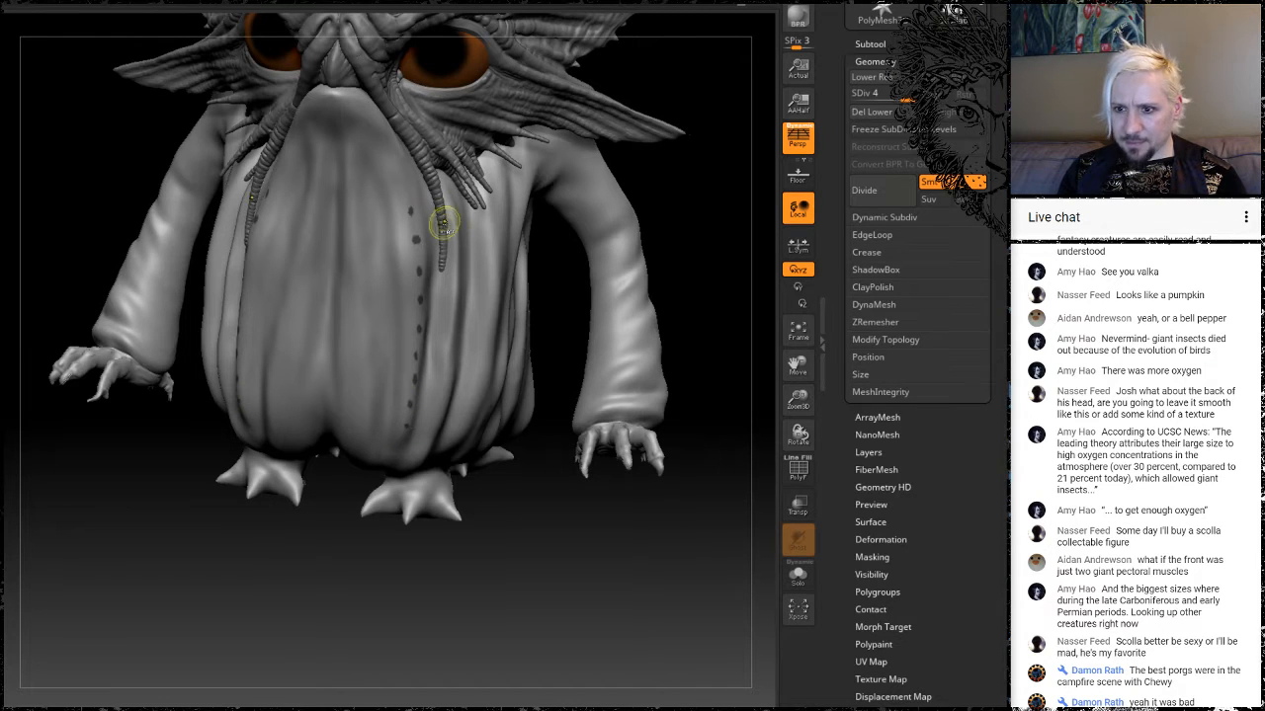
Paint a second vertical row of mask dots on the neighbouring outer fold and invert the mask.
{"action": "left_click_drag", "start_coordinate": [655, 211], "coordinate": [641, 181]}
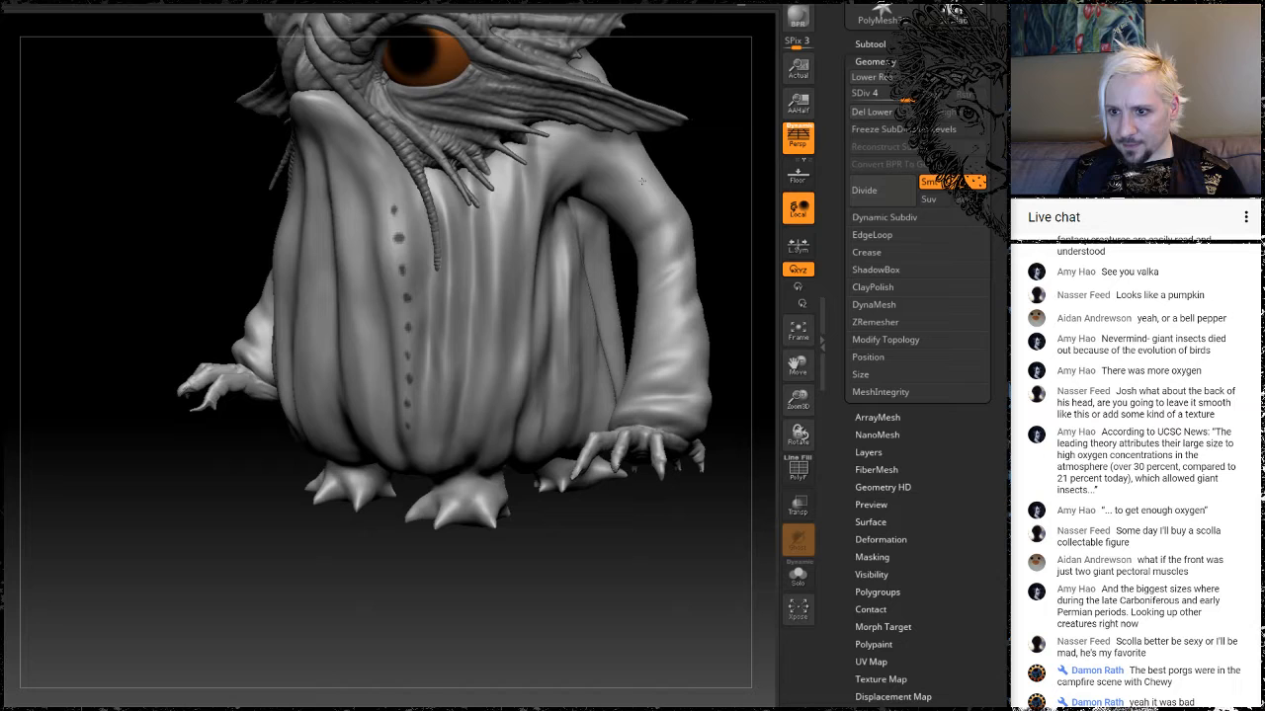
{"action": "left_click", "coordinate": [448, 212], "text": "ctrl"}
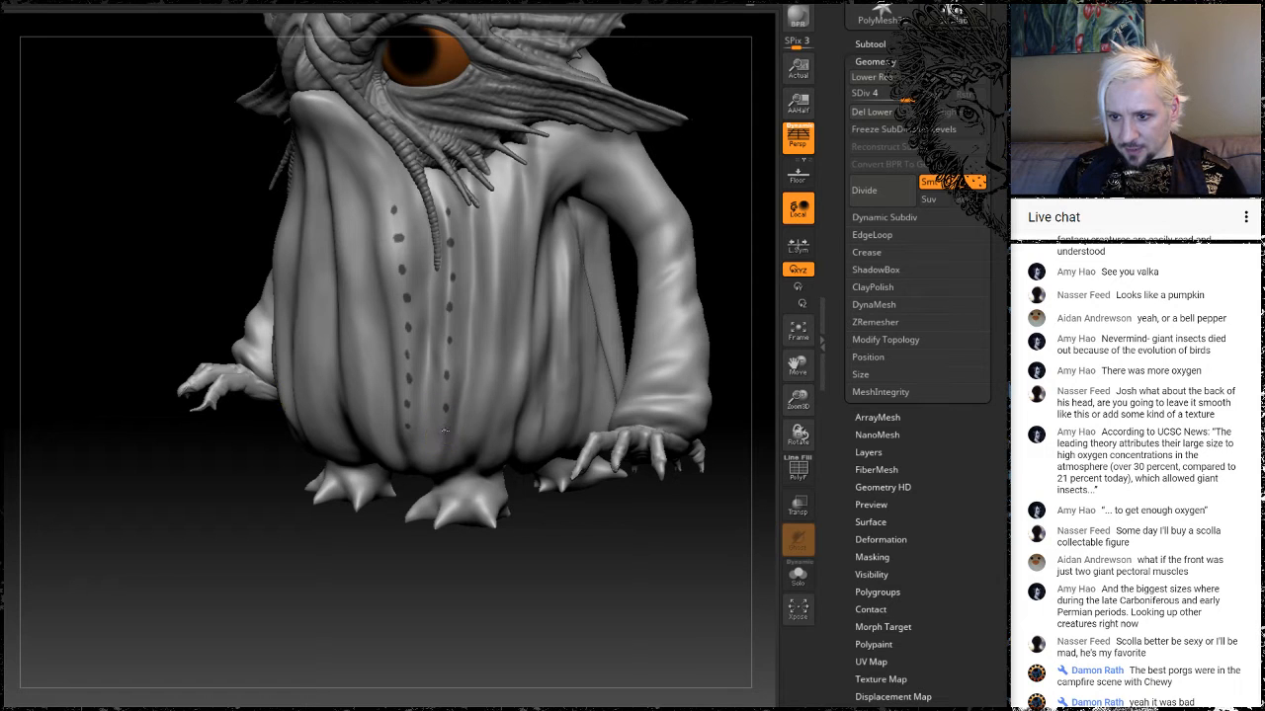
{"action": "left_click", "coordinate": [445, 432], "text": "ctrl"}
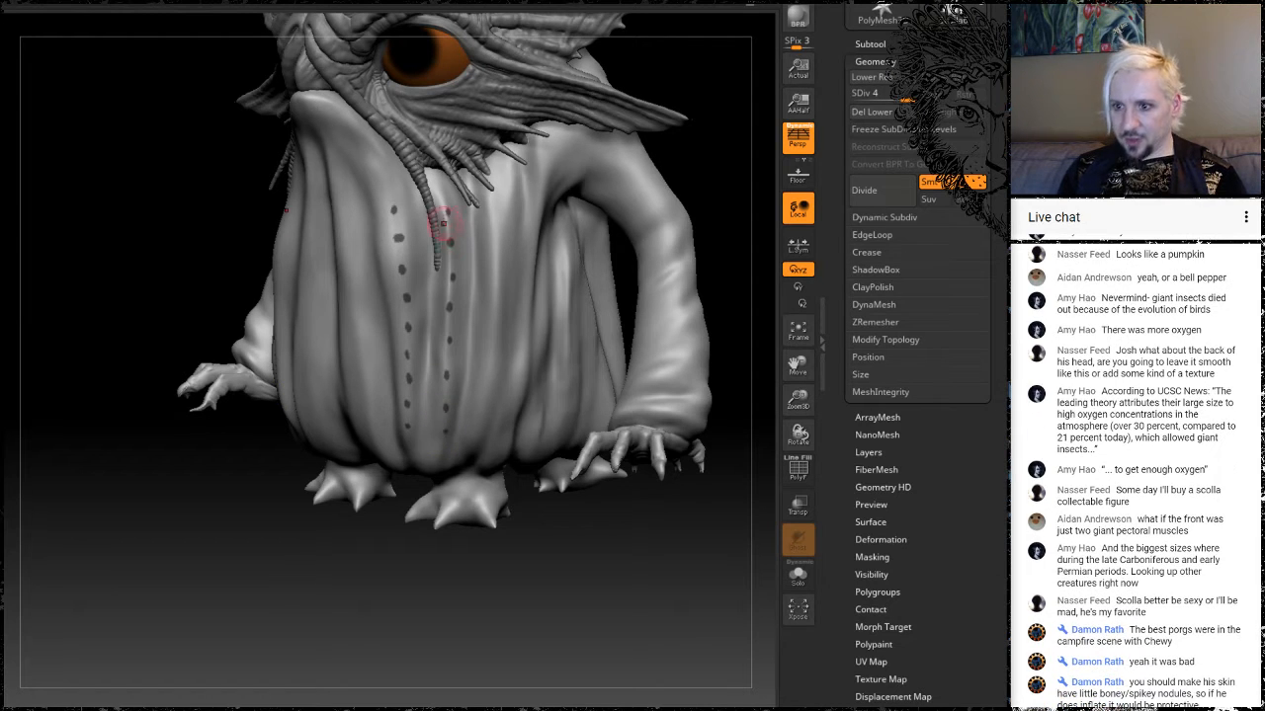
{"action": "left_click", "coordinate": [706, 160], "text": "ctrl"}
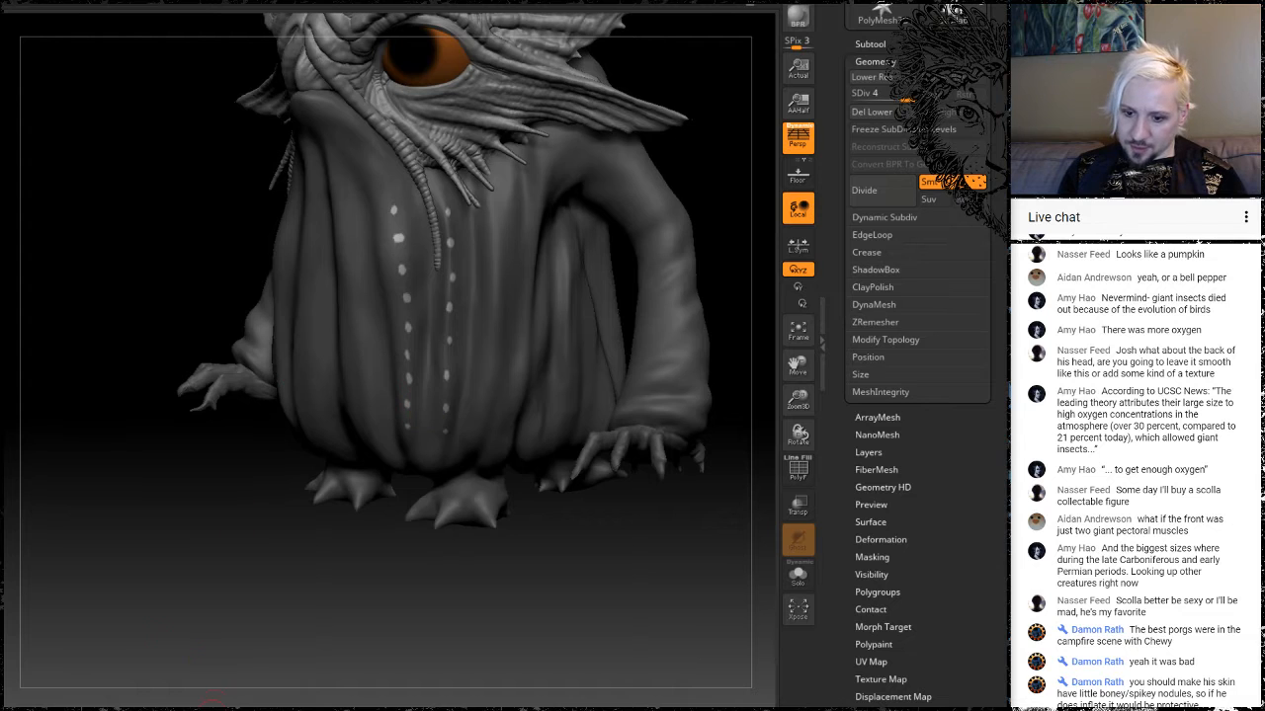
Enlarge the Move brush's draw size and pull the uppermost unmasked dots outward from the belly as spikes.
{"action": "left_click_drag", "start_coordinate": [208, 545], "coordinate": [383, 571]}
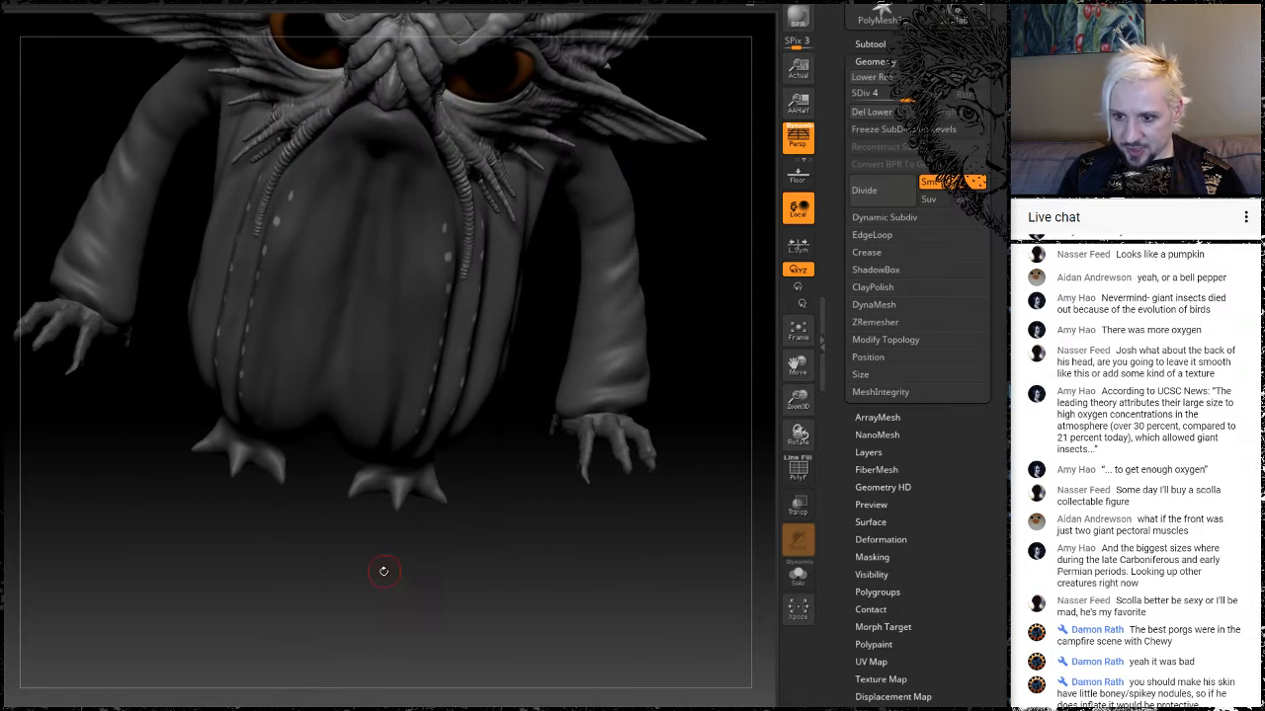
{"action": "key", "text": "space"}
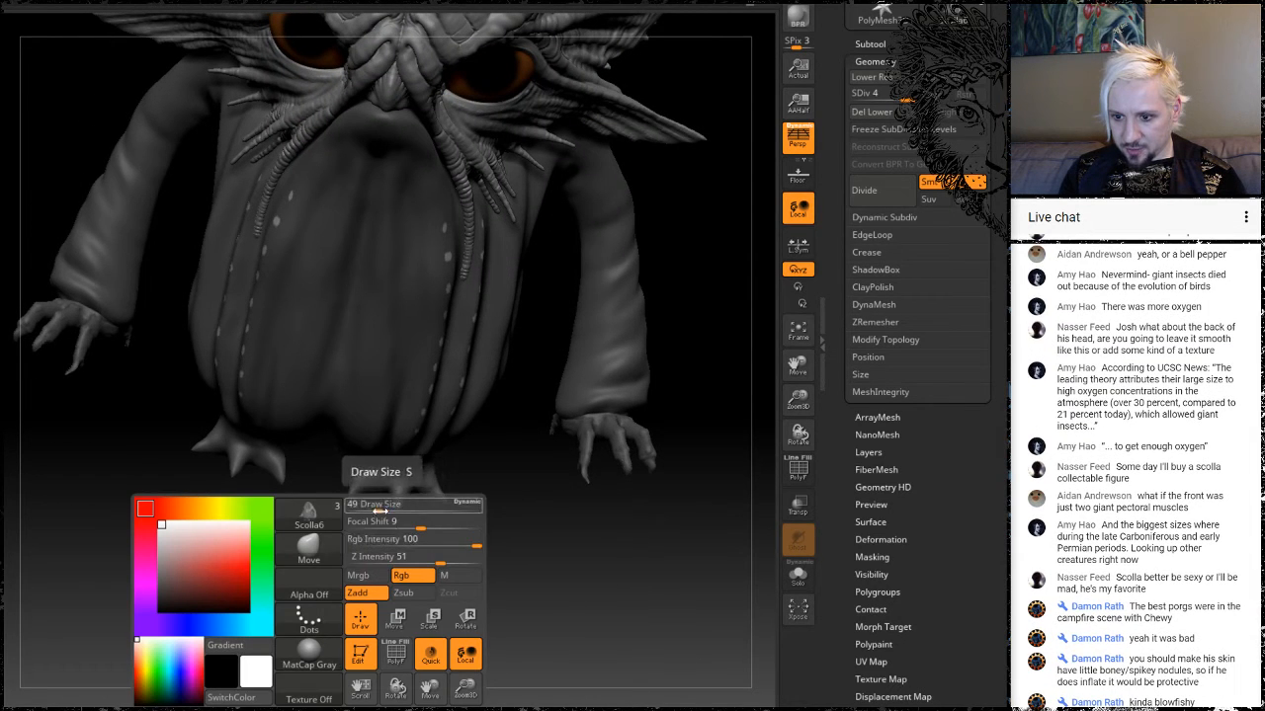
{"action": "left_click_drag", "start_coordinate": [540, 480], "coordinate": [525, 529]}
{"action": "left_click_drag", "start_coordinate": [435, 503], "coordinate": [429, 590]}
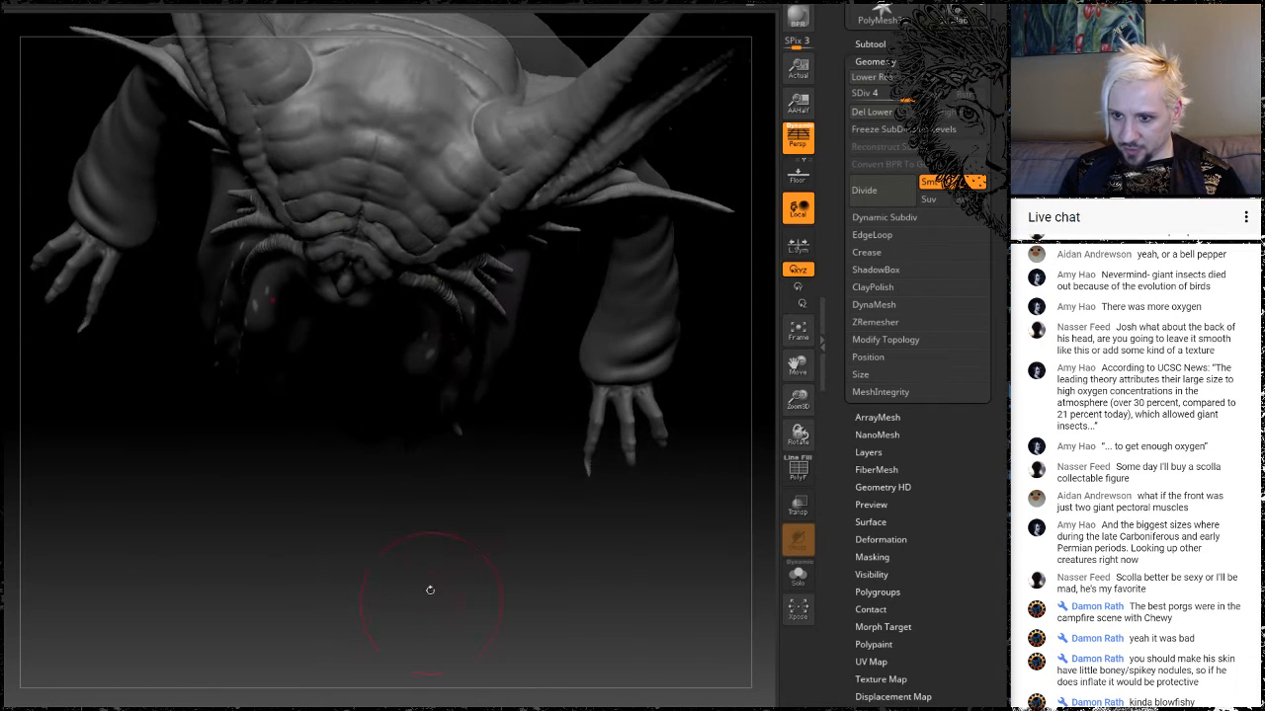
{"action": "left_click_drag", "start_coordinate": [432, 353], "coordinate": [443, 389]}
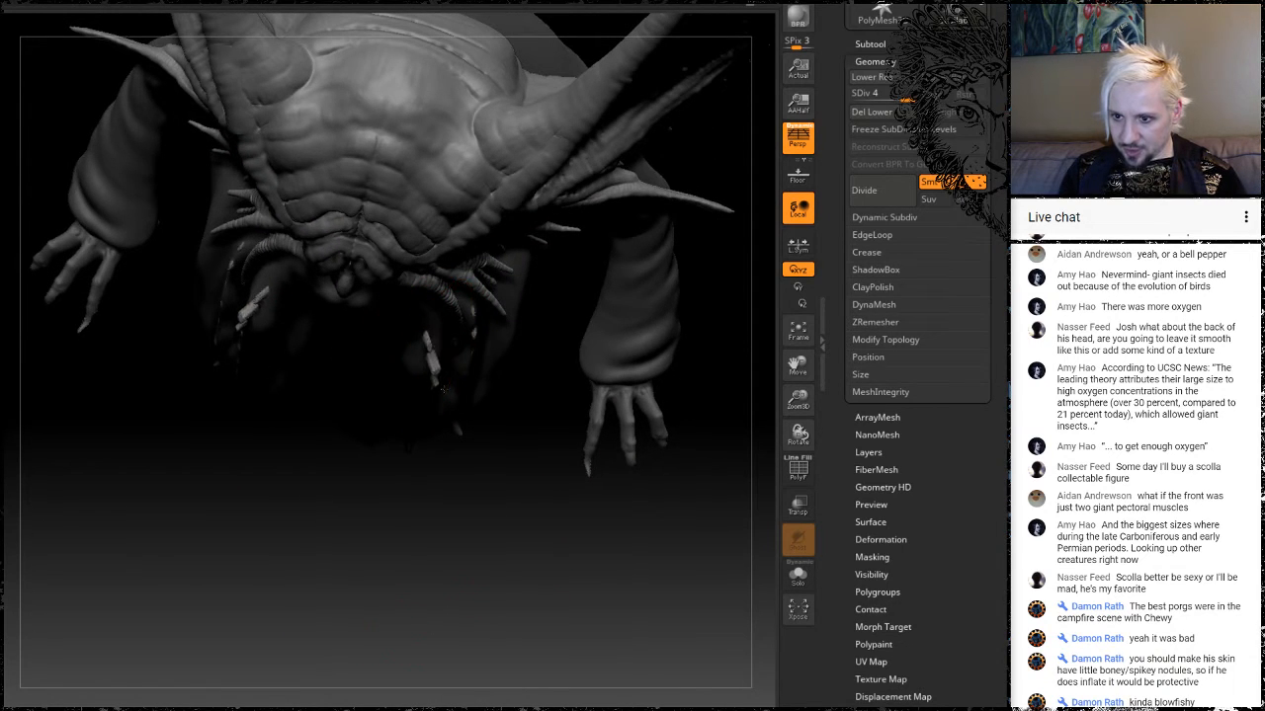
Pull the remaining dots of both rows outward into pointed spikes and clear the mask.
{"action": "mouse_move", "coordinate": [474, 600]}
{"action": "left_mouse_down"}
{"action": "mouse_move", "coordinate": [479, 456]}
{"action": "mouse_move", "coordinate": [514, 423]}
{"action": "left_mouse_up"}
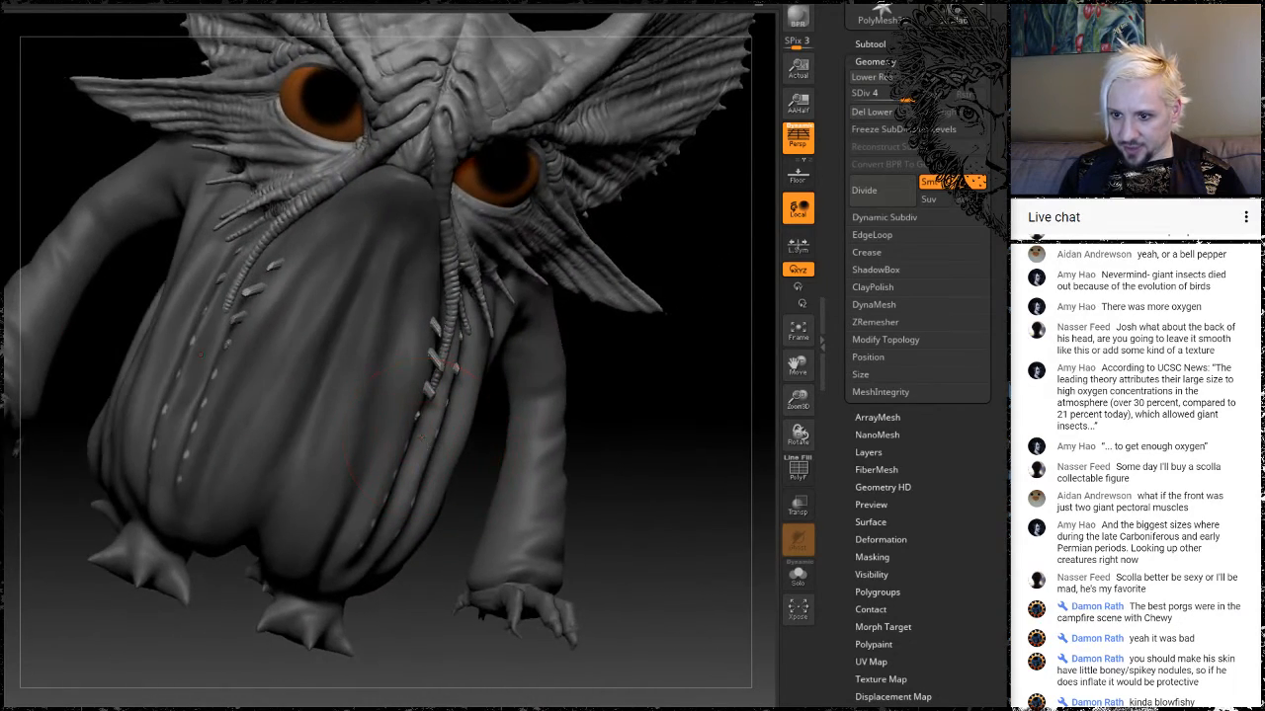
{"action": "left_click_drag", "start_coordinate": [422, 437], "coordinate": [402, 555]}
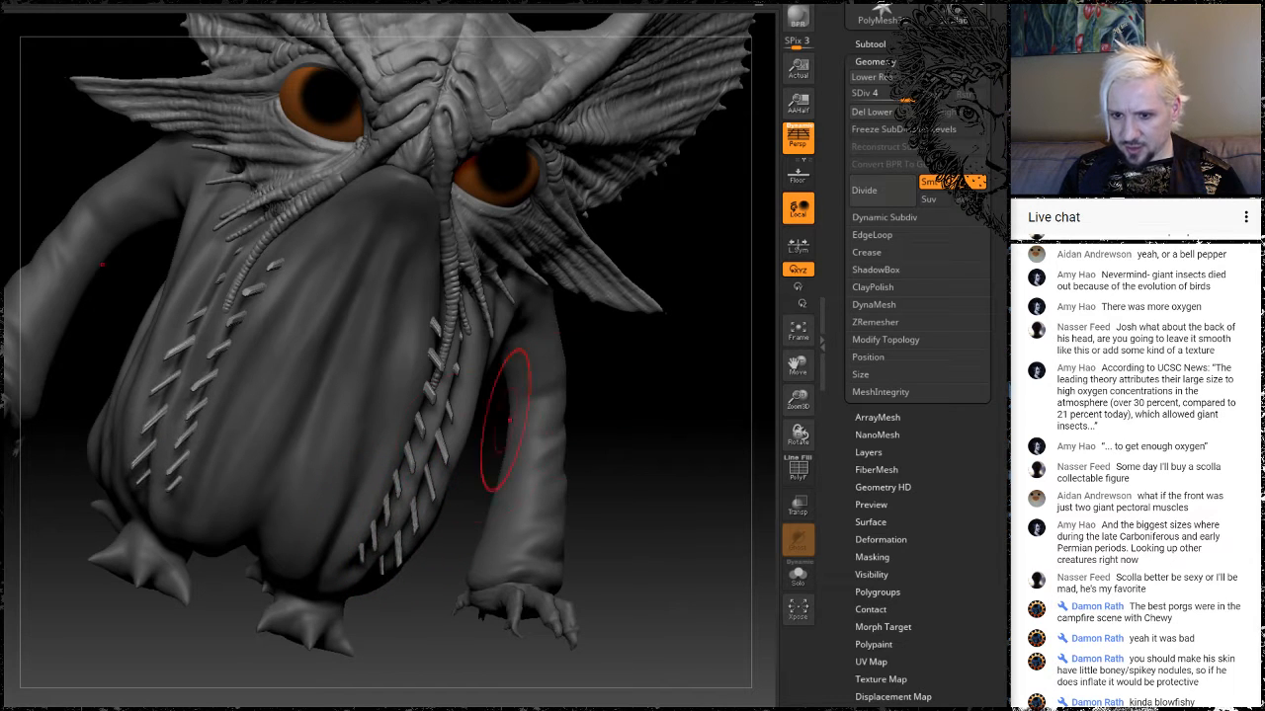
{"action": "mouse_move", "coordinate": [509, 420]}
{"action": "left_mouse_down"}
{"action": "mouse_move", "coordinate": [469, 413]}
{"action": "mouse_move", "coordinate": [436, 579]}
{"action": "mouse_move", "coordinate": [352, 577]}
{"action": "mouse_move", "coordinate": [443, 489]}
{"action": "left_mouse_up"}
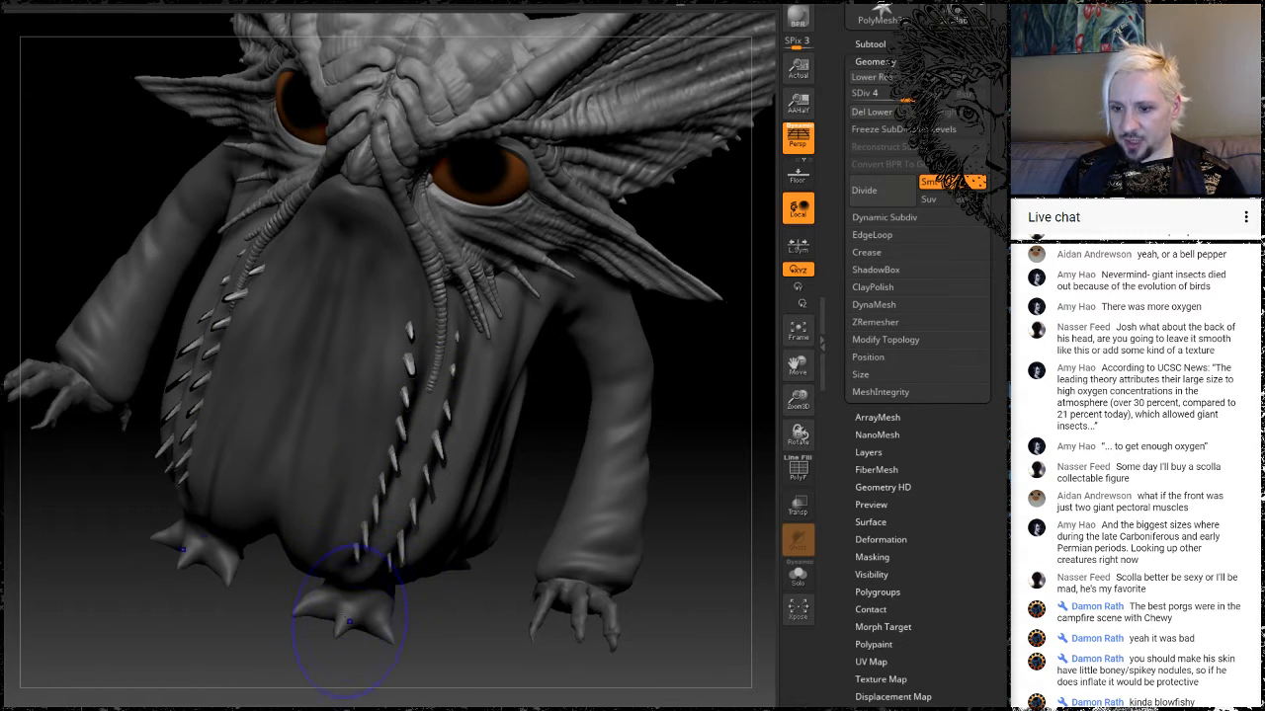
{"action": "mouse_move", "coordinate": [273, 617]}
{"action": "left_mouse_down"}
{"action": "mouse_move", "coordinate": [649, 465]}
{"action": "mouse_move", "coordinate": [690, 466]}
{"action": "mouse_move", "coordinate": [625, 438]}
{"action": "left_mouse_up"}
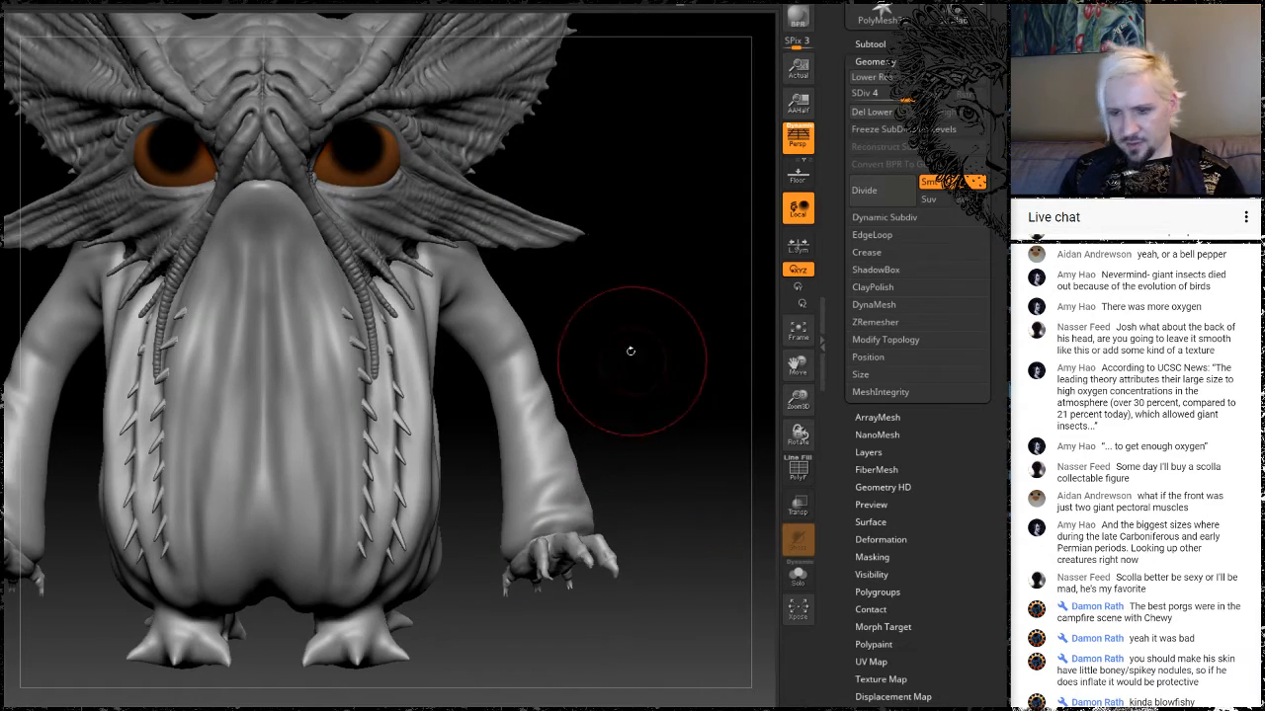
{"action": "mouse_move", "coordinate": [646, 382]}
{"action": "left_mouse_down"}
{"action": "mouse_move", "coordinate": [692, 391]}
{"action": "mouse_move", "coordinate": [662, 377]}
{"action": "left_mouse_up"}
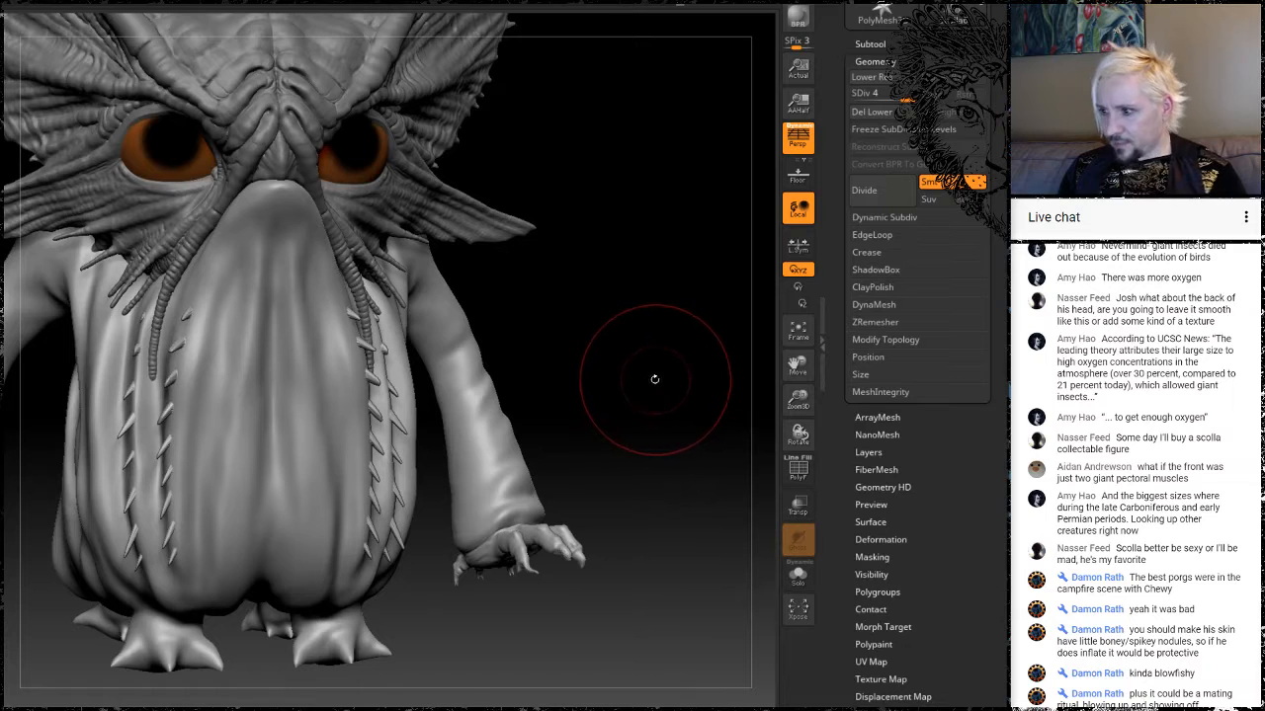
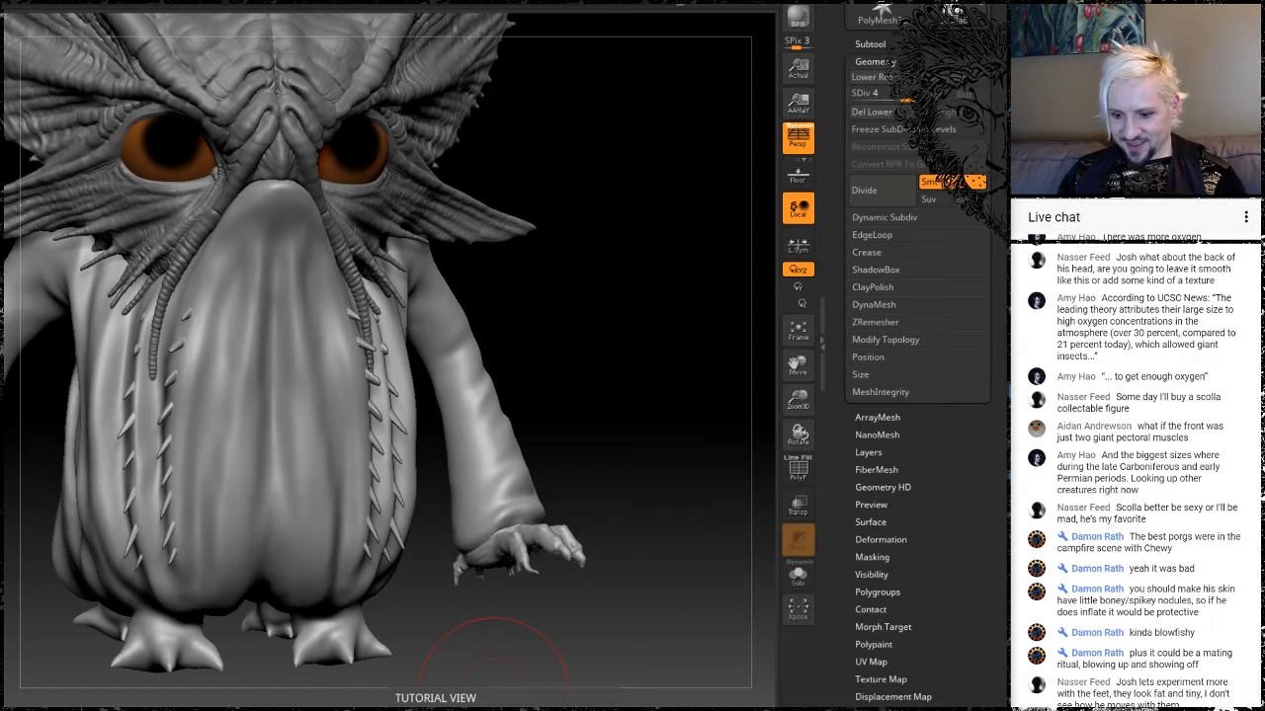
Switch to Photos and place the painted creature sculpture photo beside the TITScollaS.jpg drawing to compare their body textures.
{"action": "key", "text": "alt+Tab"}
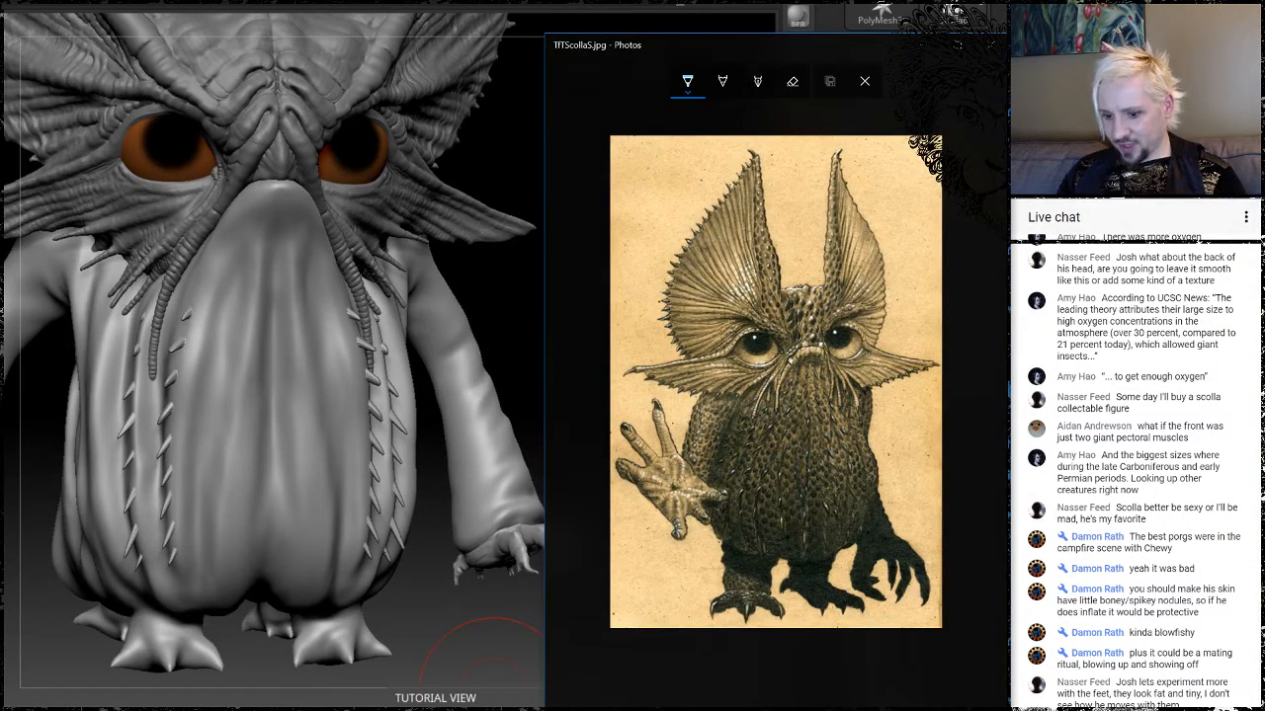
{"action": "key", "text": "alt+Tab"}
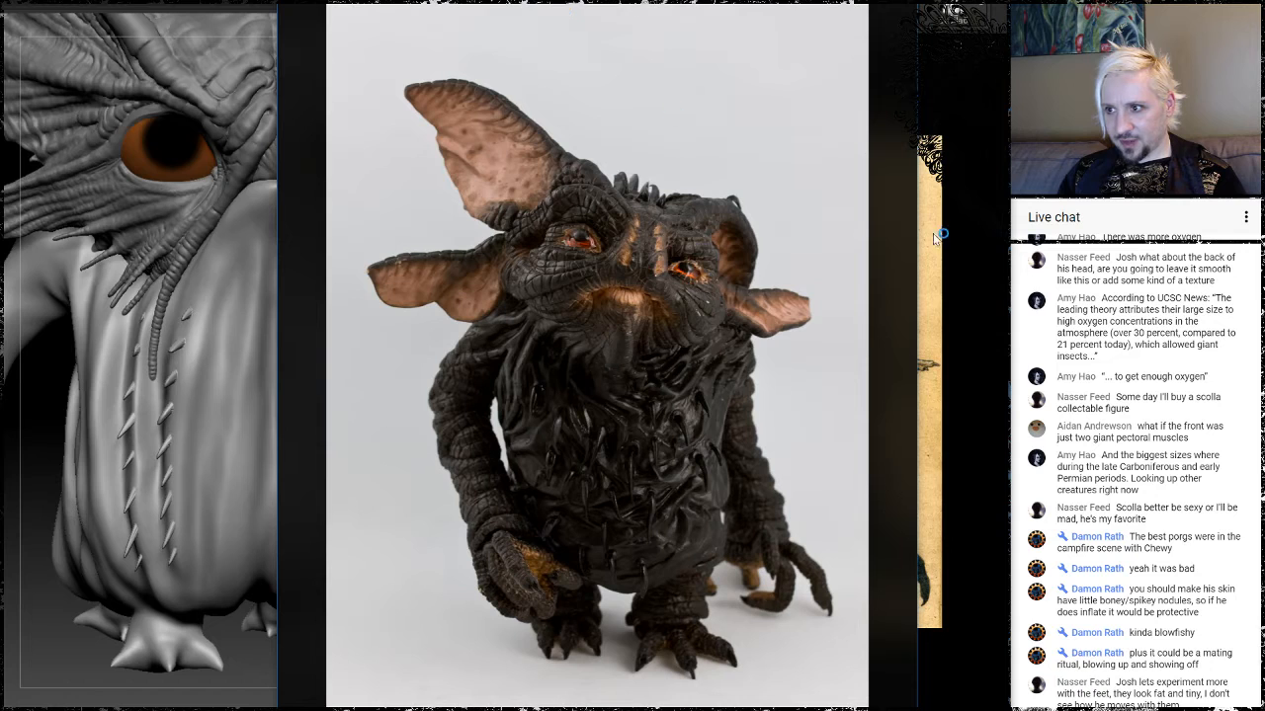
{"action": "left_click_drag", "start_coordinate": [597, 2], "coordinate": [408, 26]}
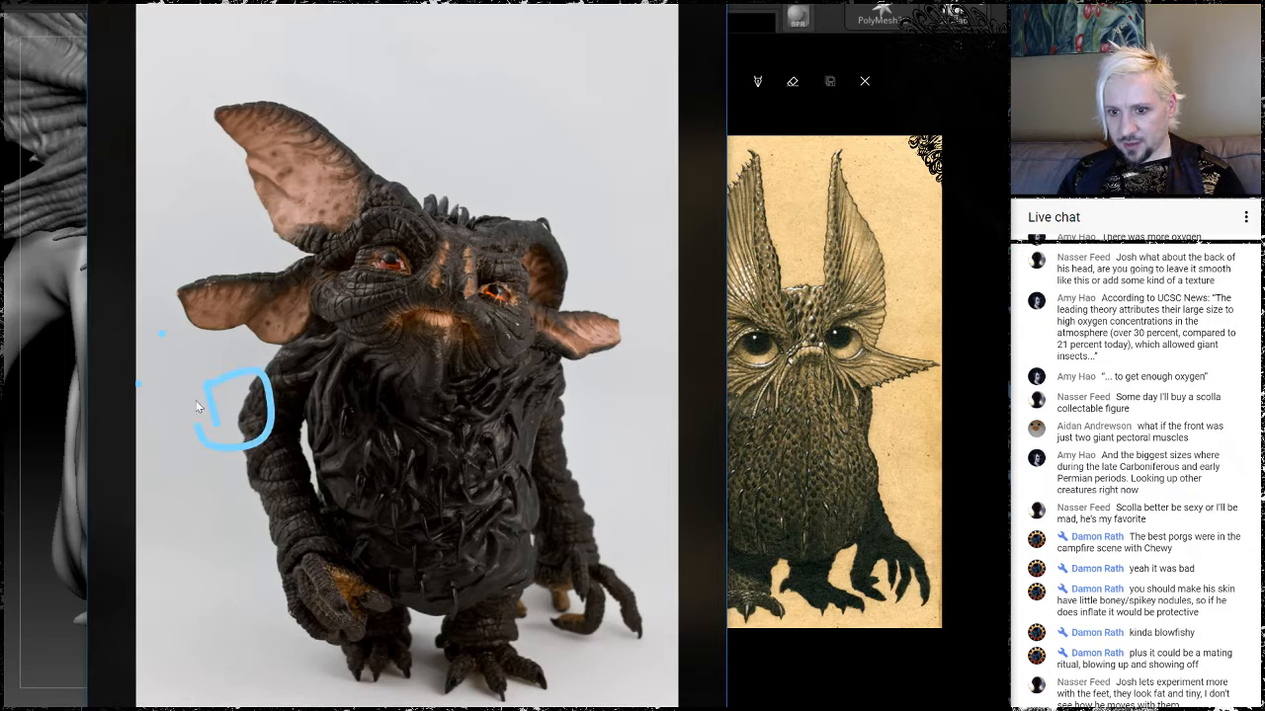
{"action": "mouse_move", "coordinate": [197, 405]}
{"action": "left_mouse_down"}
{"action": "mouse_move", "coordinate": [345, 381]}
{"action": "mouse_move", "coordinate": [238, 336]}
{"action": "left_mouse_up"}
{"action": "mouse_move", "coordinate": [620, 381]}
{"action": "left_mouse_down"}
{"action": "mouse_move", "coordinate": [558, 415]}
{"action": "mouse_move", "coordinate": [301, 237]}
{"action": "mouse_move", "coordinate": [725, 427]}
{"action": "left_mouse_up"}
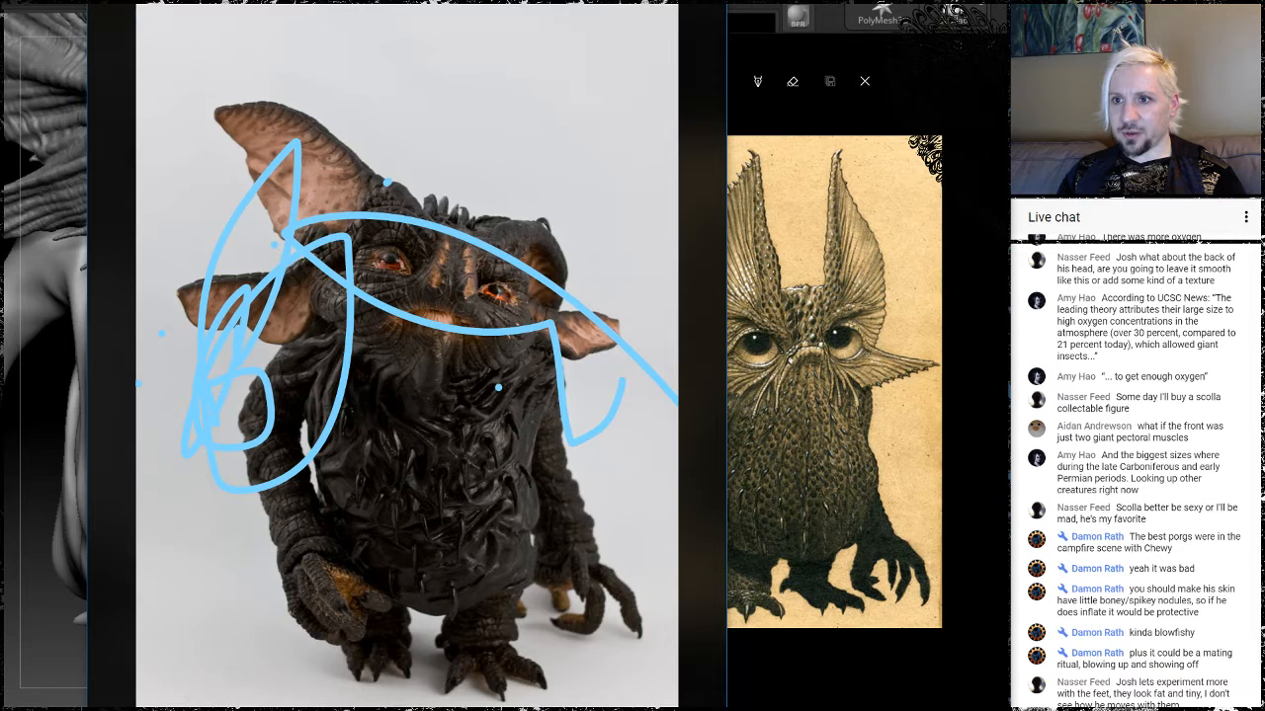
{"action": "key", "text": "Escape"}
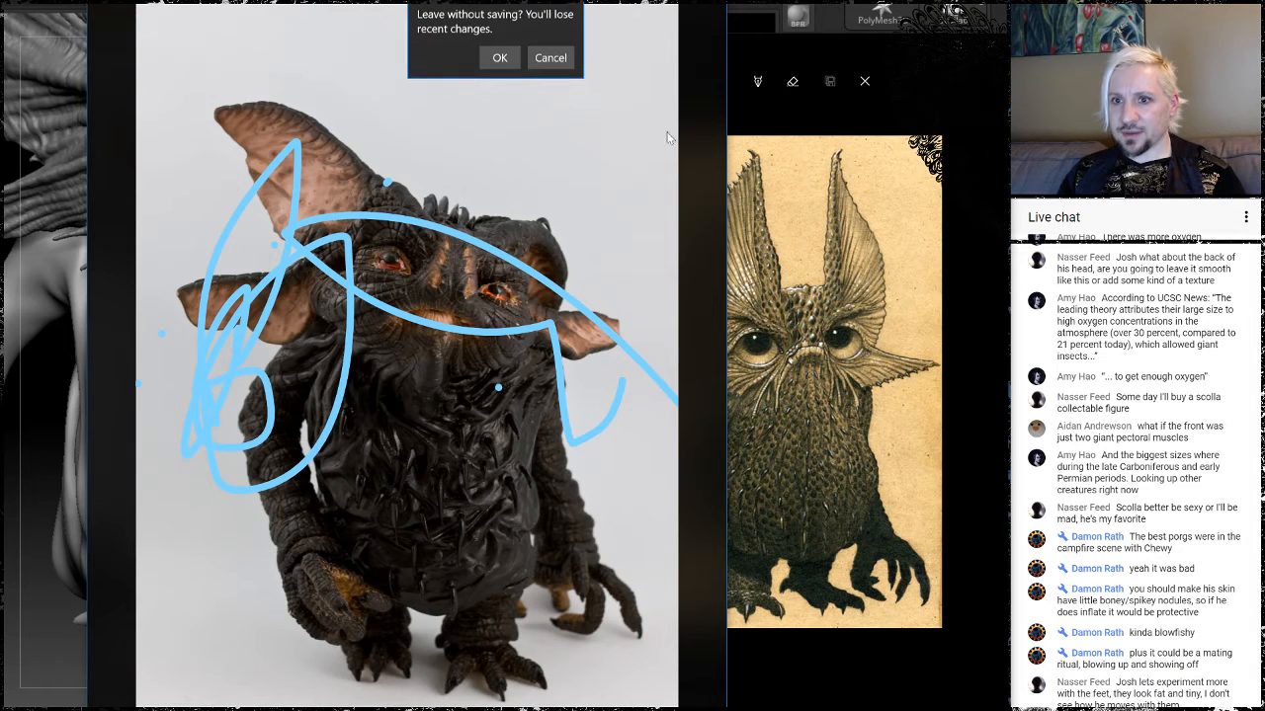
{"action": "left_click", "coordinate": [499, 60]}
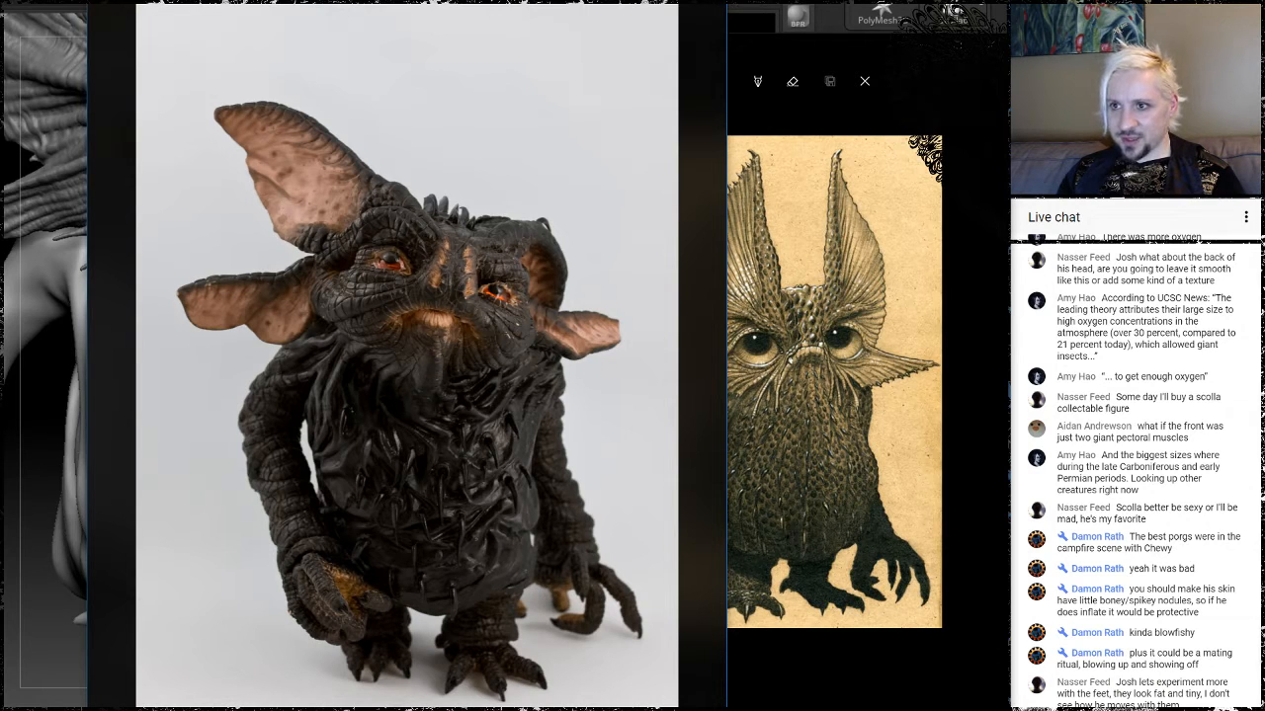
Switch back to ZBrush and examine the creature's feet and lower body from the front, side and below.
{"action": "key", "text": "alt+Tab"}
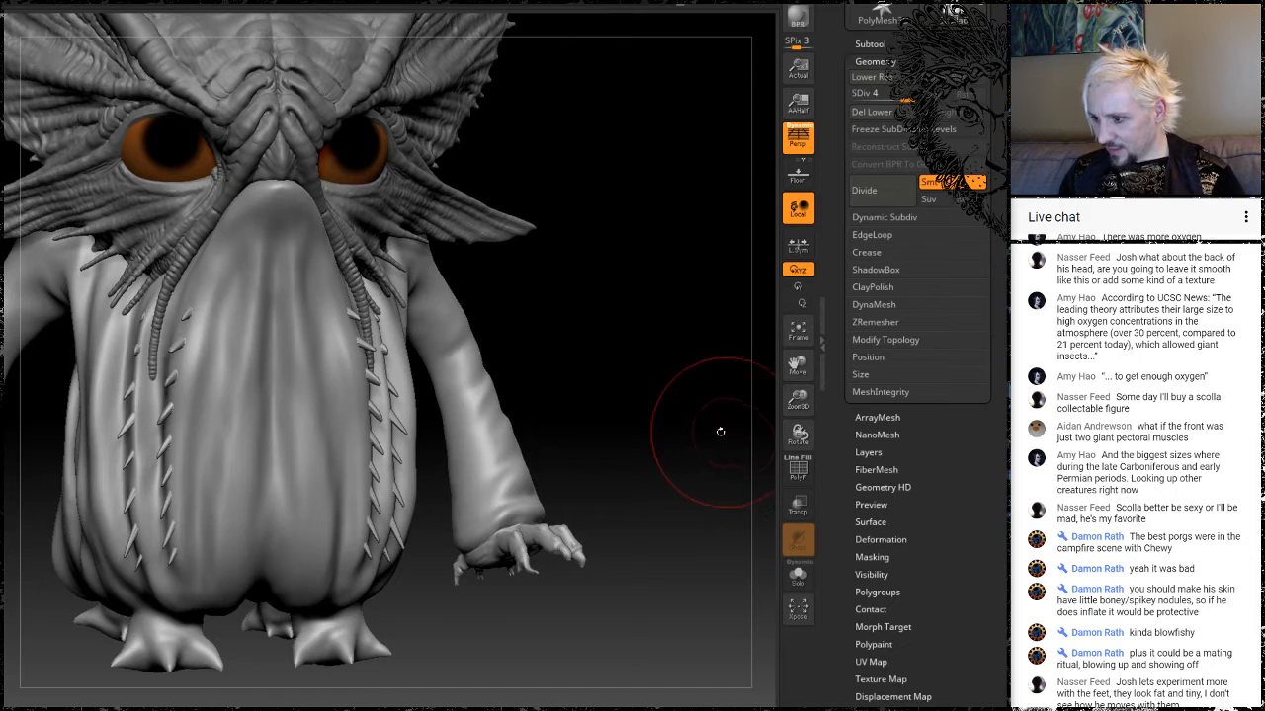
{"action": "mouse_move", "coordinate": [622, 367]}
{"action": "left_mouse_down", "text": "alt"}
{"action": "mouse_move", "coordinate": [597, 396]}
{"action": "mouse_move", "coordinate": [695, 440]}
{"action": "mouse_move", "coordinate": [651, 427]}
{"action": "left_mouse_up", "text": "alt"}
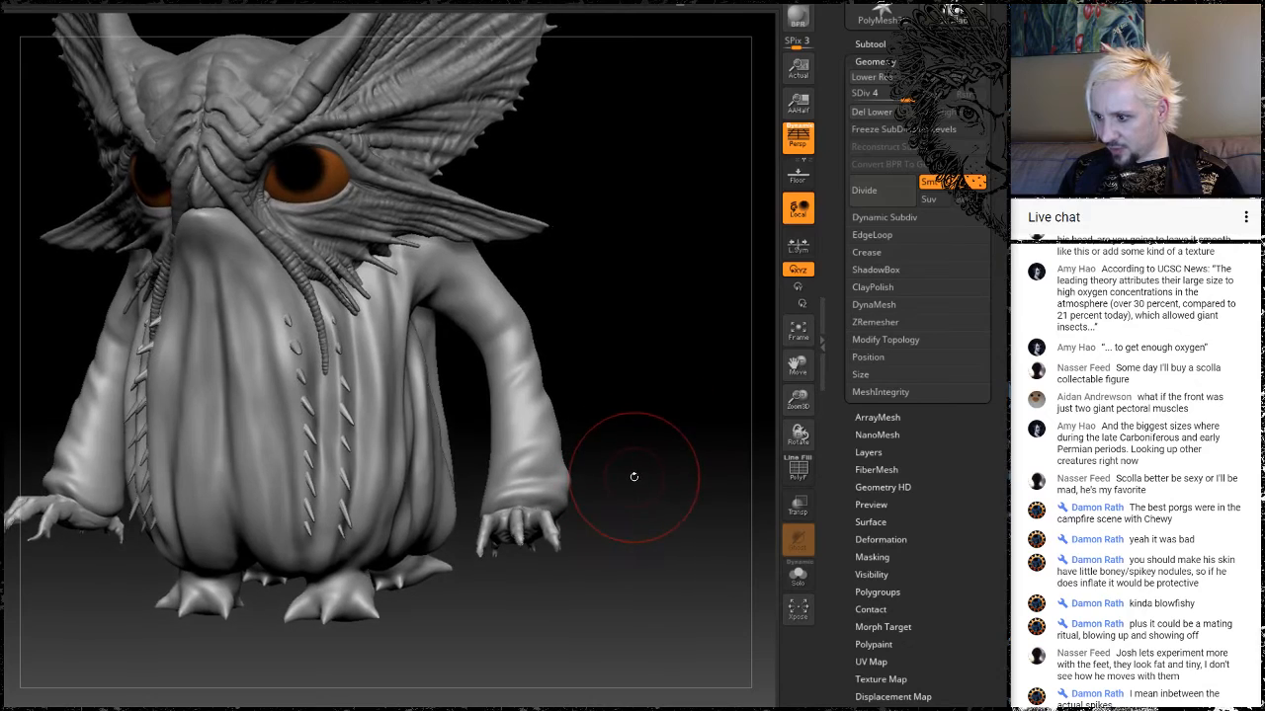
{"action": "mouse_move", "coordinate": [641, 485]}
{"action": "left_mouse_down"}
{"action": "mouse_move", "coordinate": [625, 510]}
{"action": "mouse_move", "coordinate": [521, 539]}
{"action": "mouse_move", "coordinate": [522, 475]}
{"action": "left_mouse_up"}
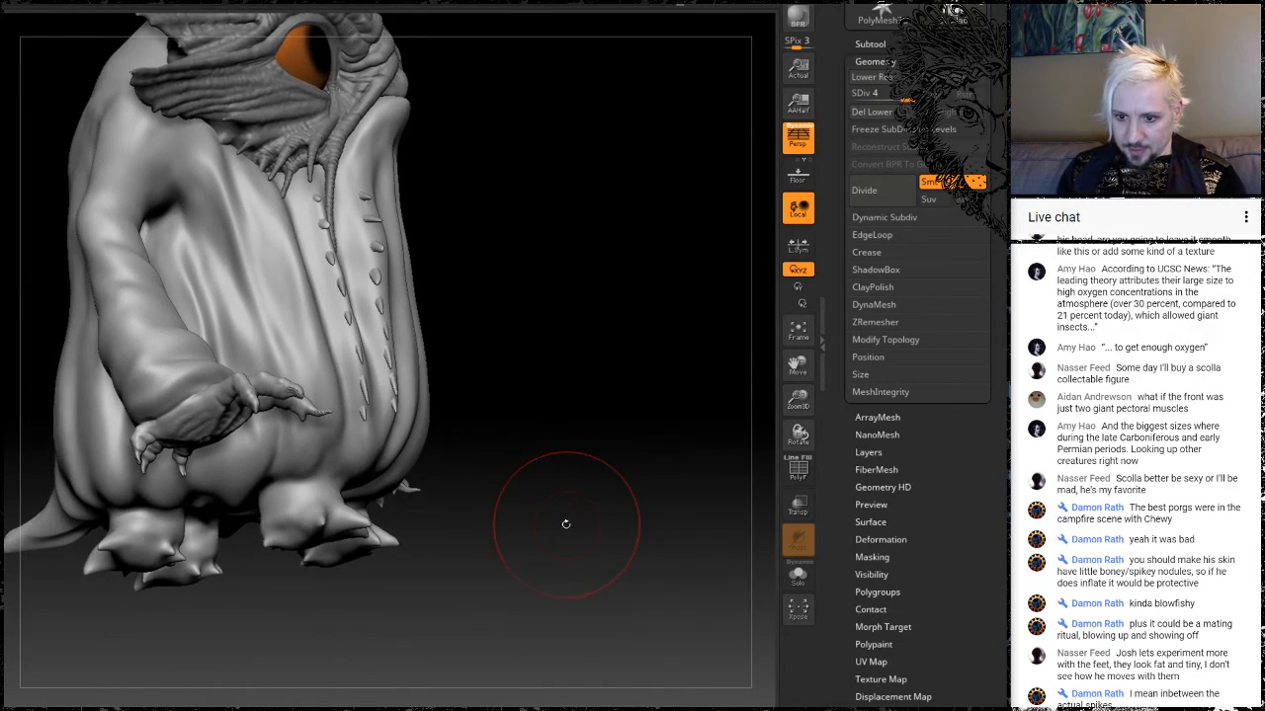
{"action": "mouse_move", "coordinate": [564, 521]}
{"action": "left_mouse_down"}
{"action": "mouse_move", "coordinate": [592, 457]}
{"action": "mouse_move", "coordinate": [529, 521]}
{"action": "left_mouse_up"}
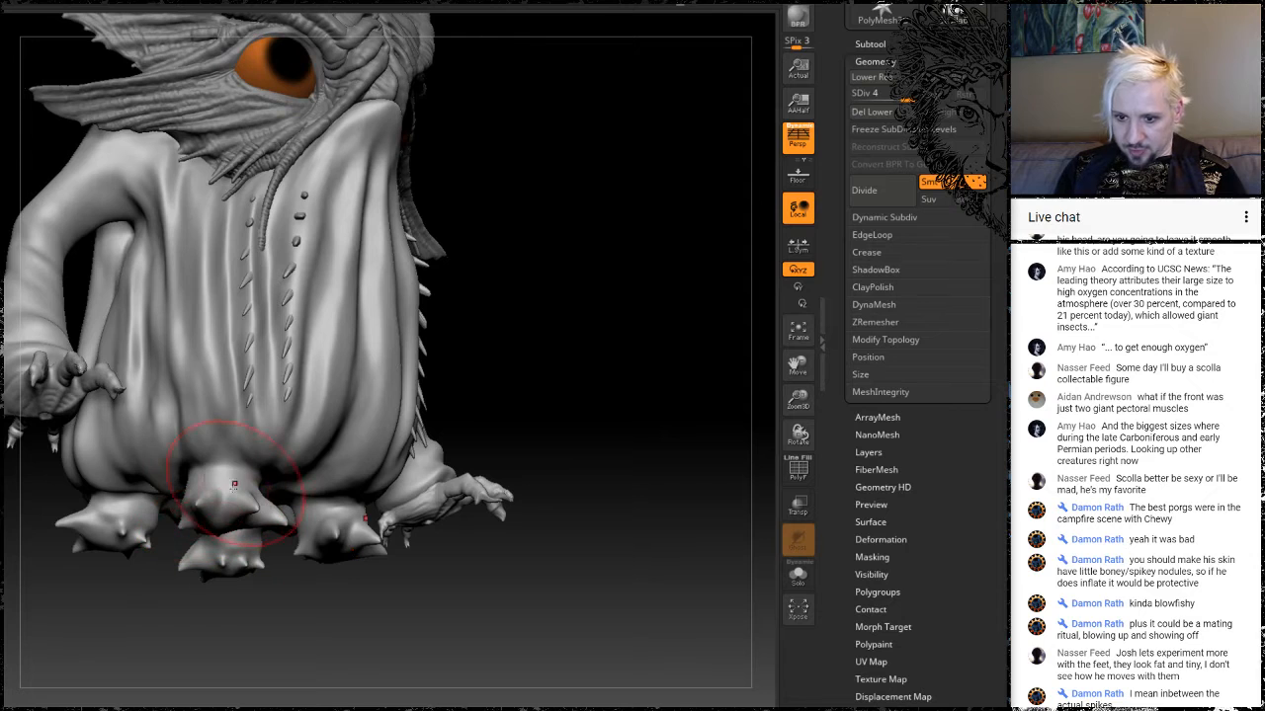
{"action": "left_click_drag", "start_coordinate": [559, 375], "coordinate": [520, 372]}
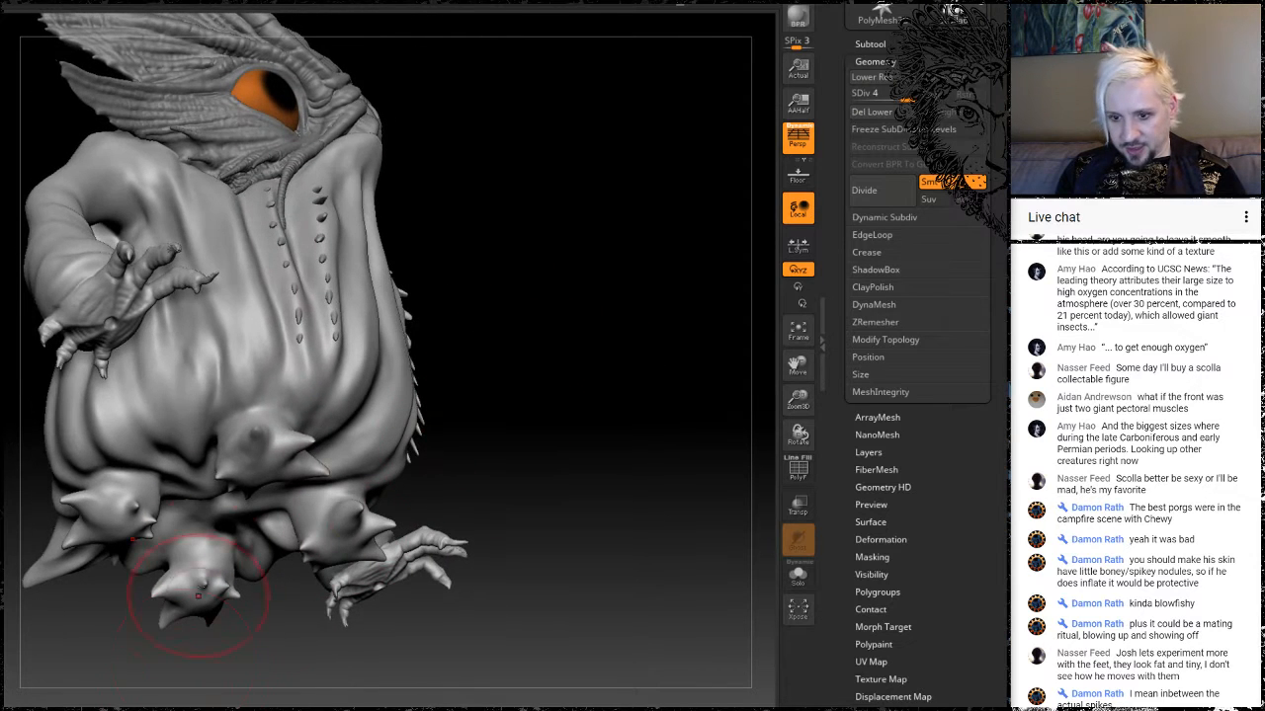
{"action": "left_click_drag", "start_coordinate": [547, 310], "coordinate": [504, 390]}
Reduce the ClayBuildup brush's draw size and turn the creature to a side view.
{"action": "key", "text": "space"}
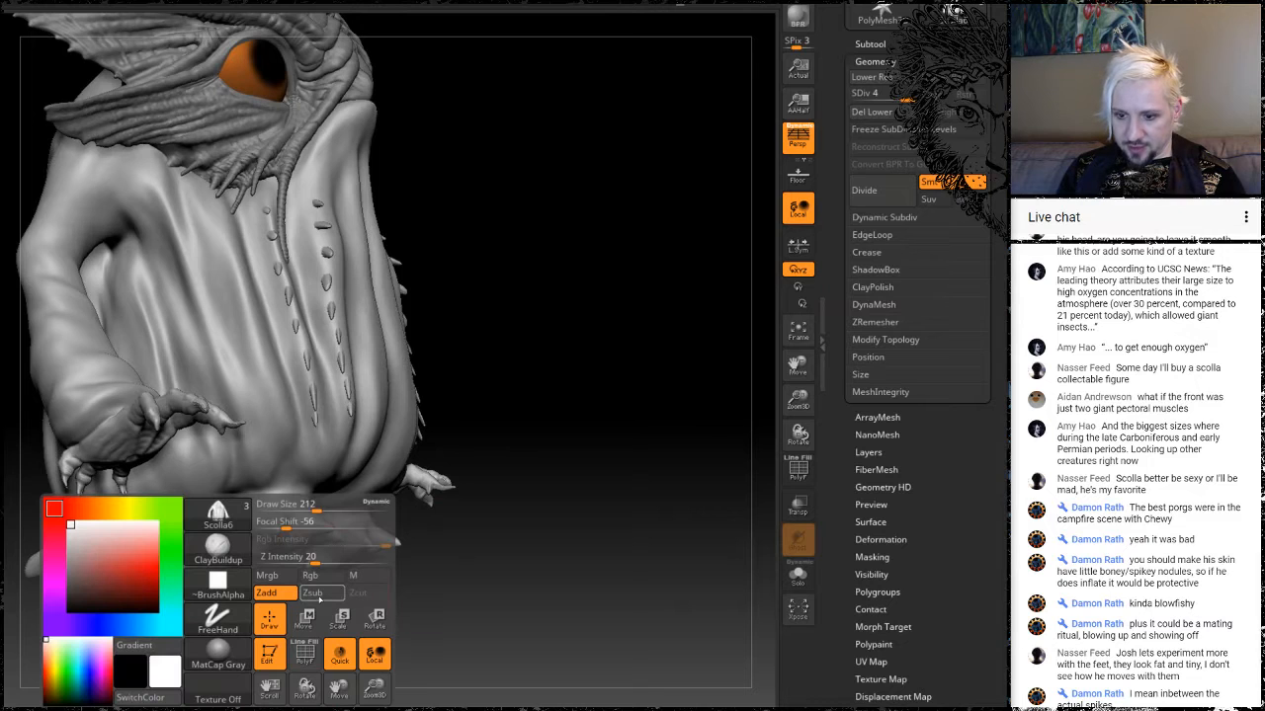
{"action": "left_click_drag", "start_coordinate": [313, 510], "coordinate": [277, 514]}
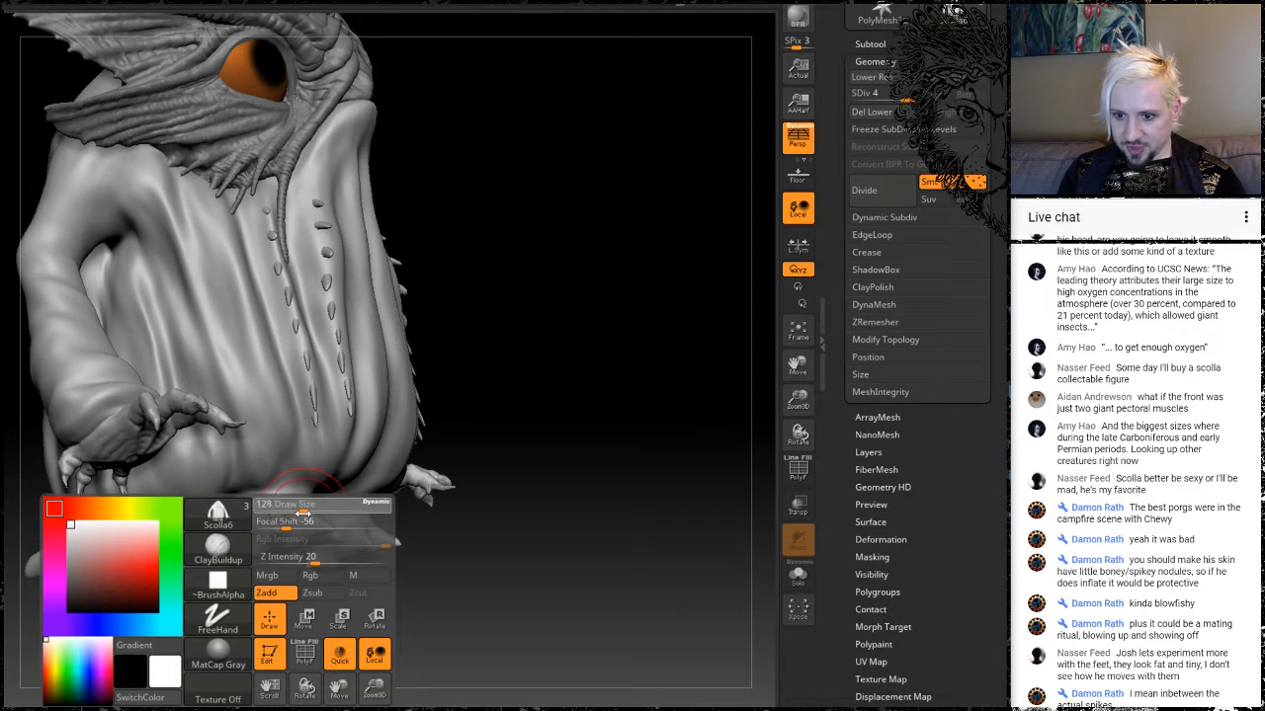
{"action": "left_click_drag", "start_coordinate": [485, 339], "coordinate": [543, 332]}
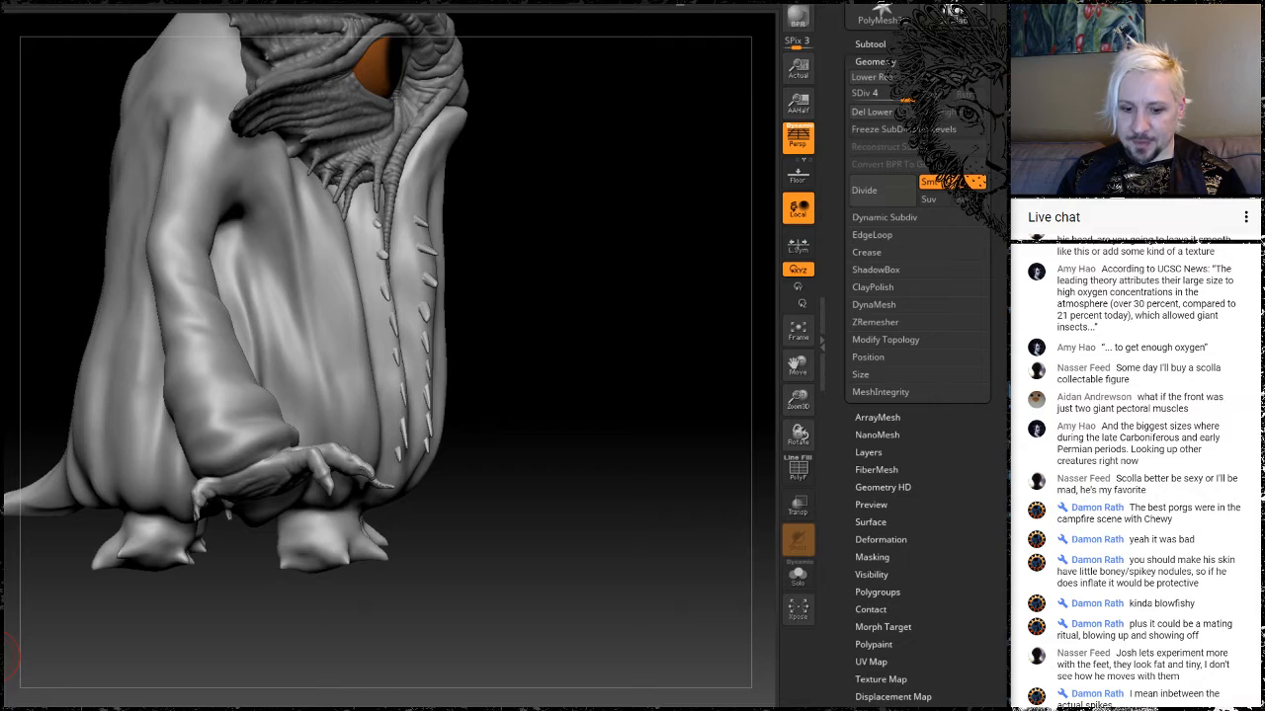
Switch to the browser and search Google for "zbrush grease pencil".
{"action": "key", "text": "alt+Tab"}
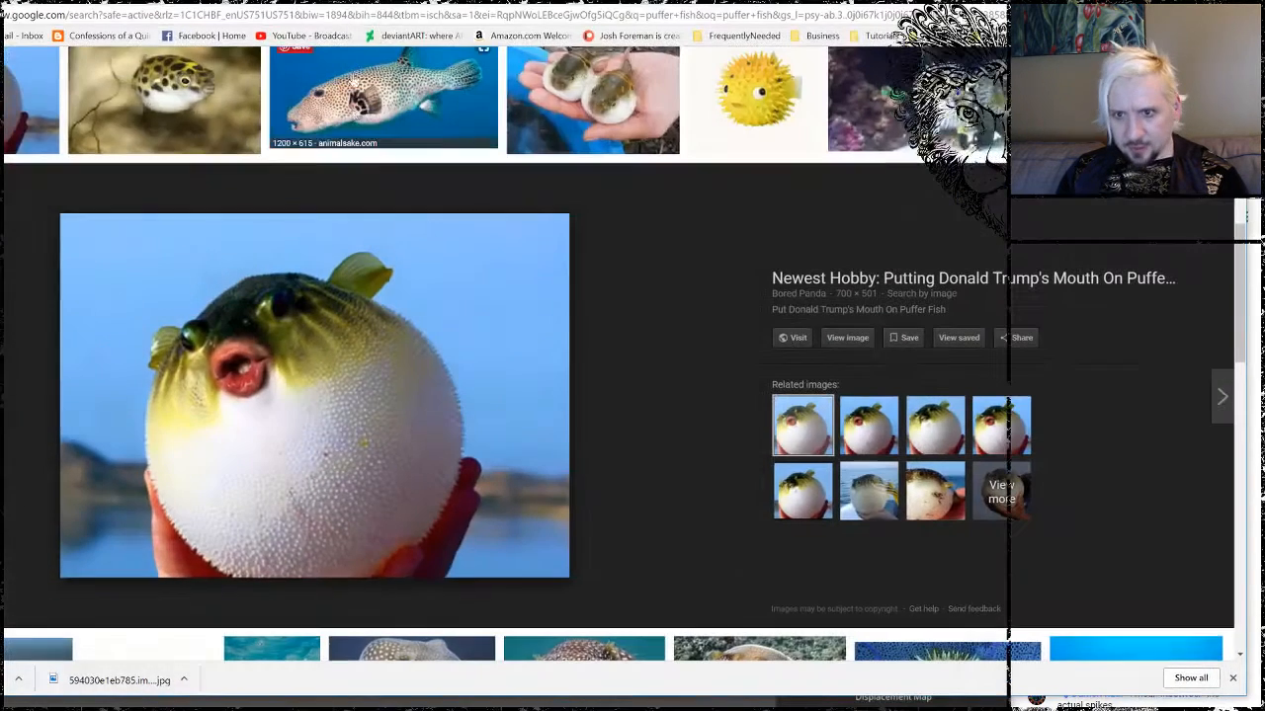
{"action": "left_click", "coordinate": [356, 18]}
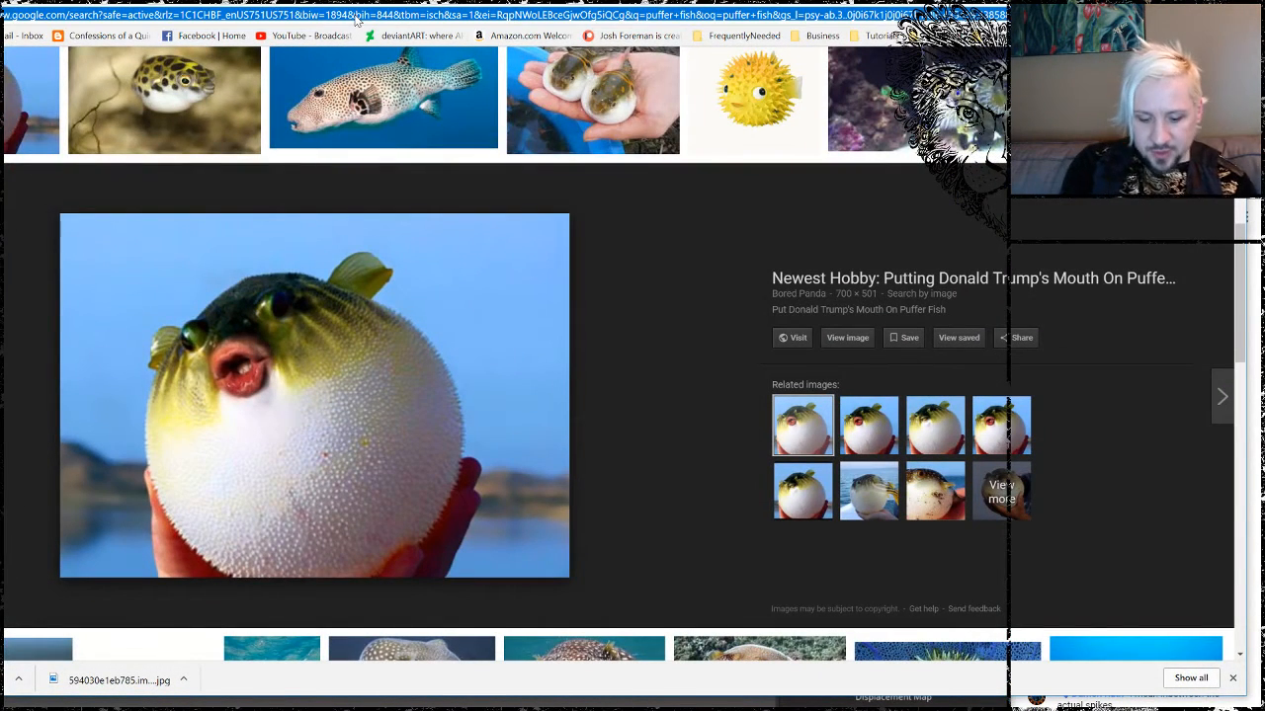
{"action": "type", "text": "zbrush "}
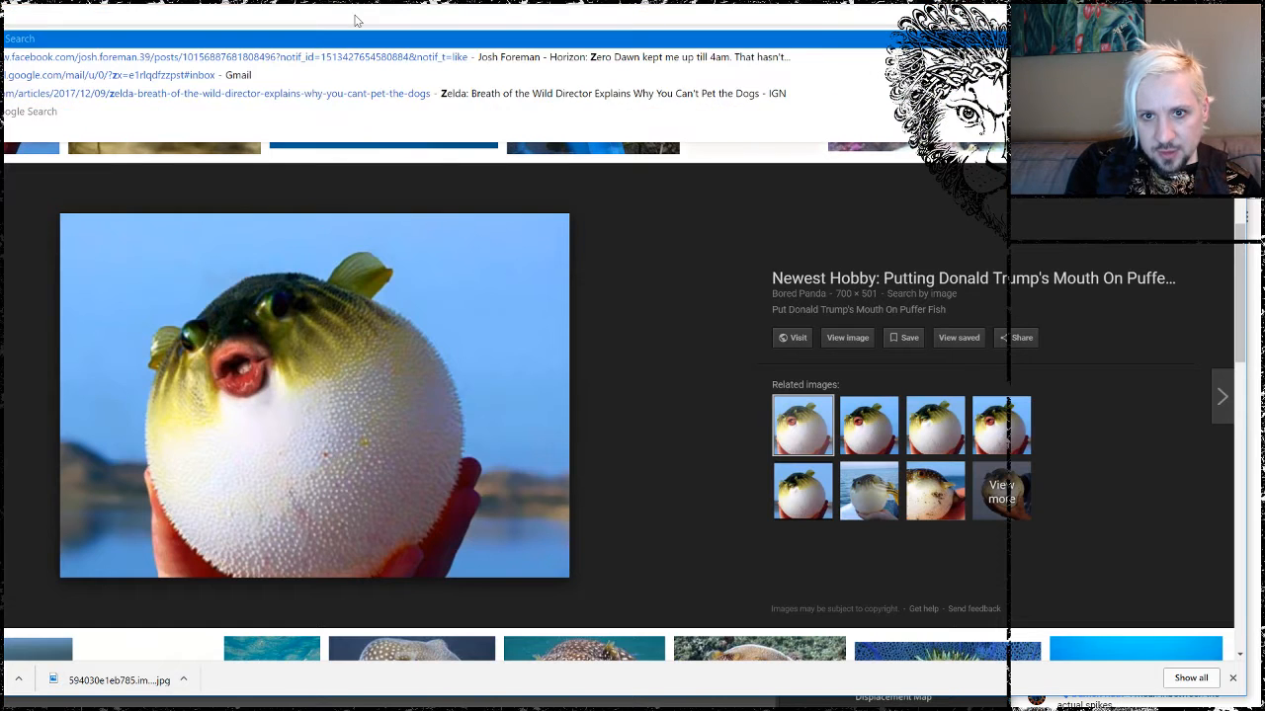
{"action": "type", "text": "mi"}
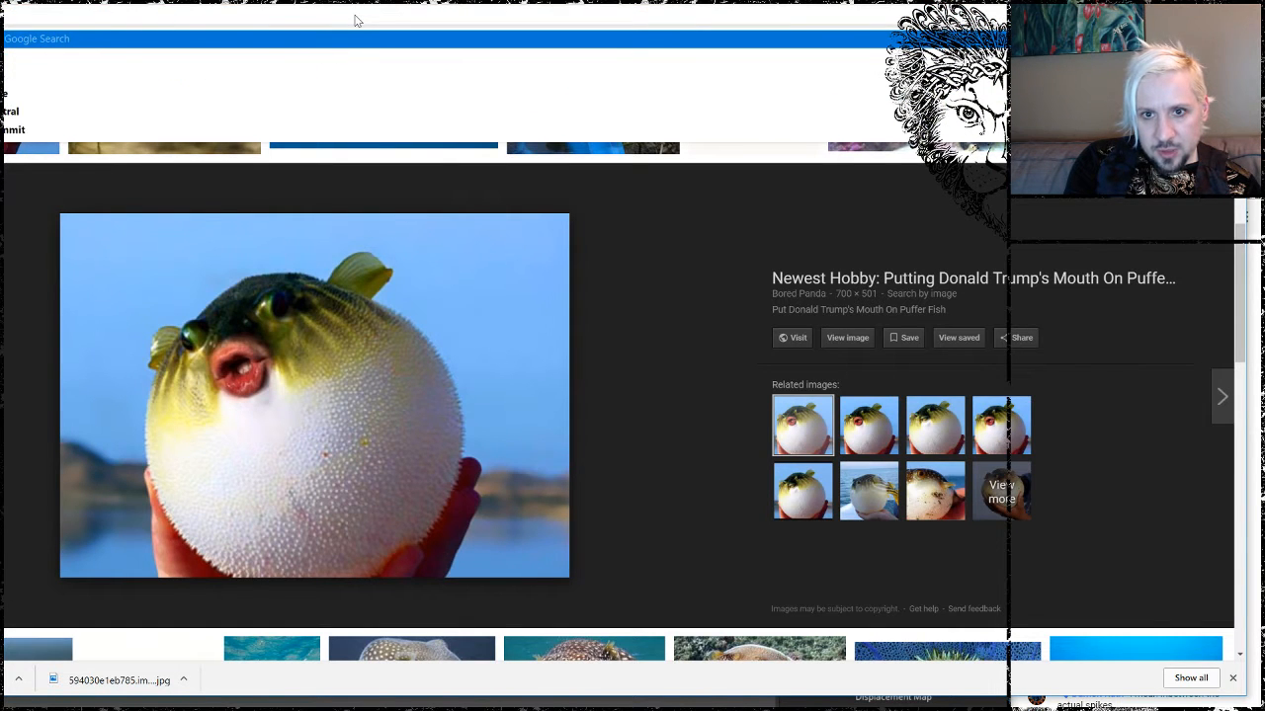
{"action": "key", "text": "BackSpace"}
{"action": "key", "text": "BackSpace"}
{"action": "type", "text": "nrease"}
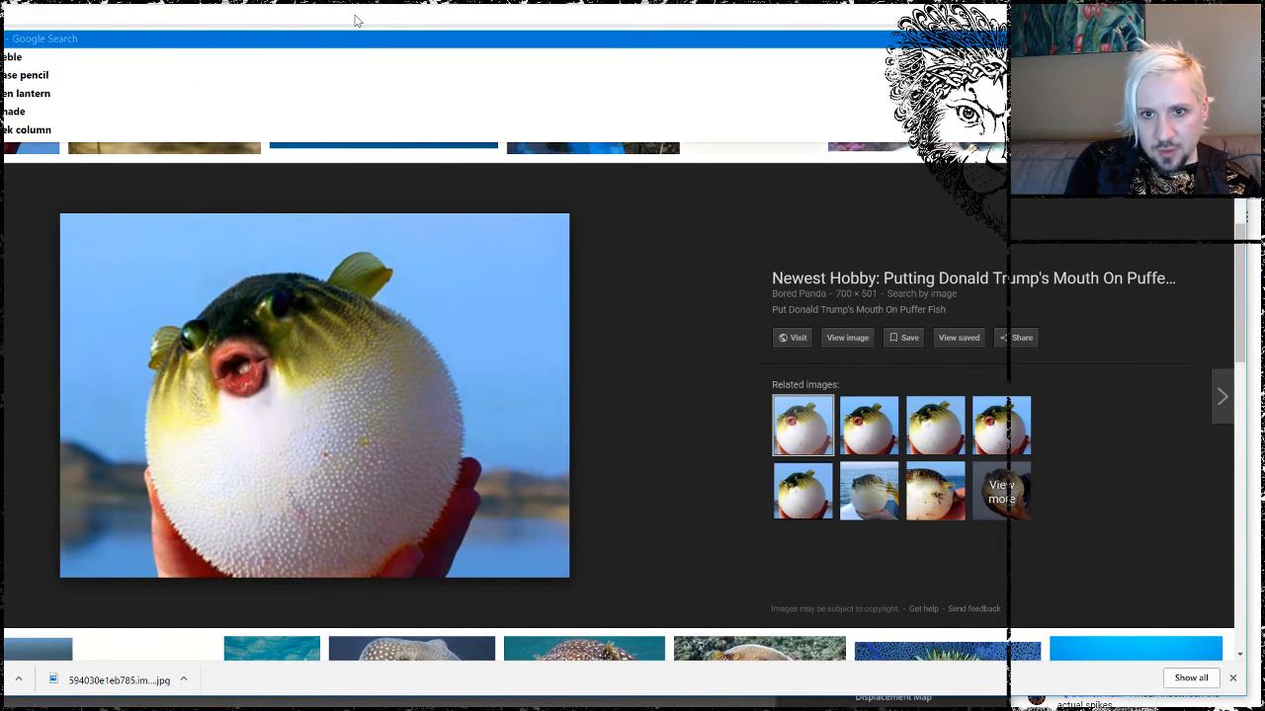
{"action": "key", "text": "Return"}
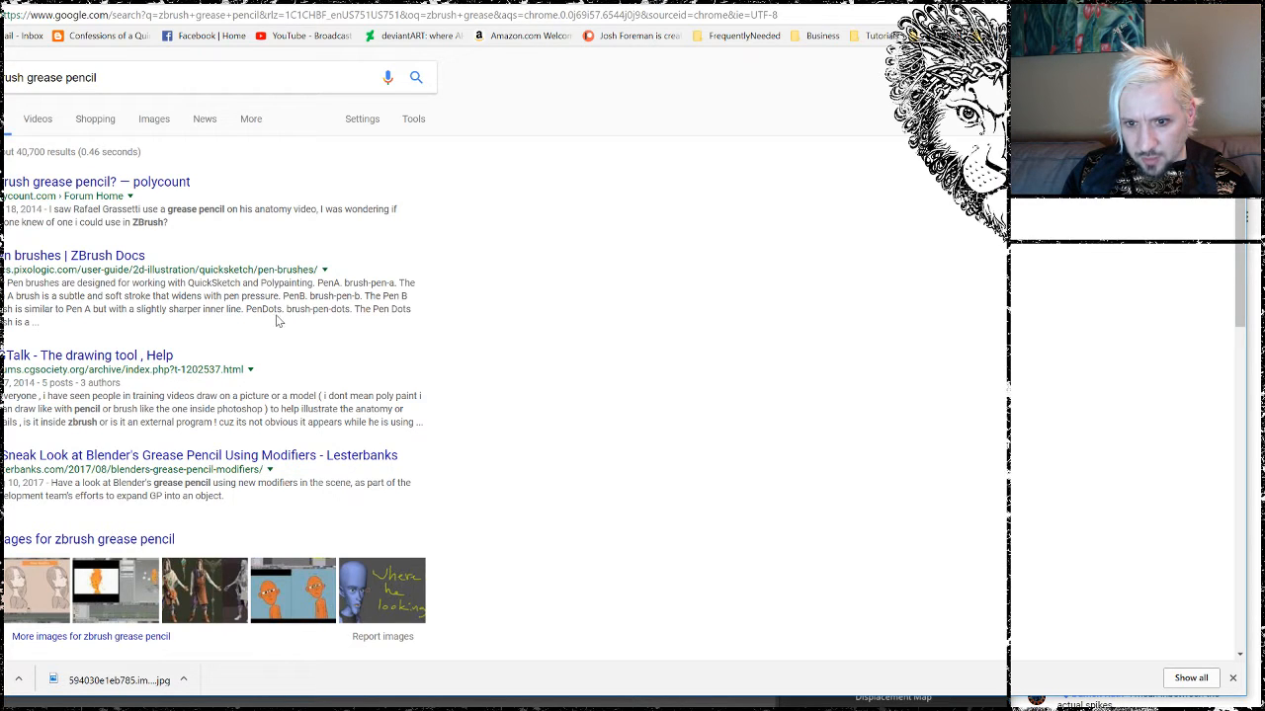
Read the Polycount thread "Zbrush grease pencil?" and return to the search results.
{"action": "left_click", "coordinate": [109, 185]}
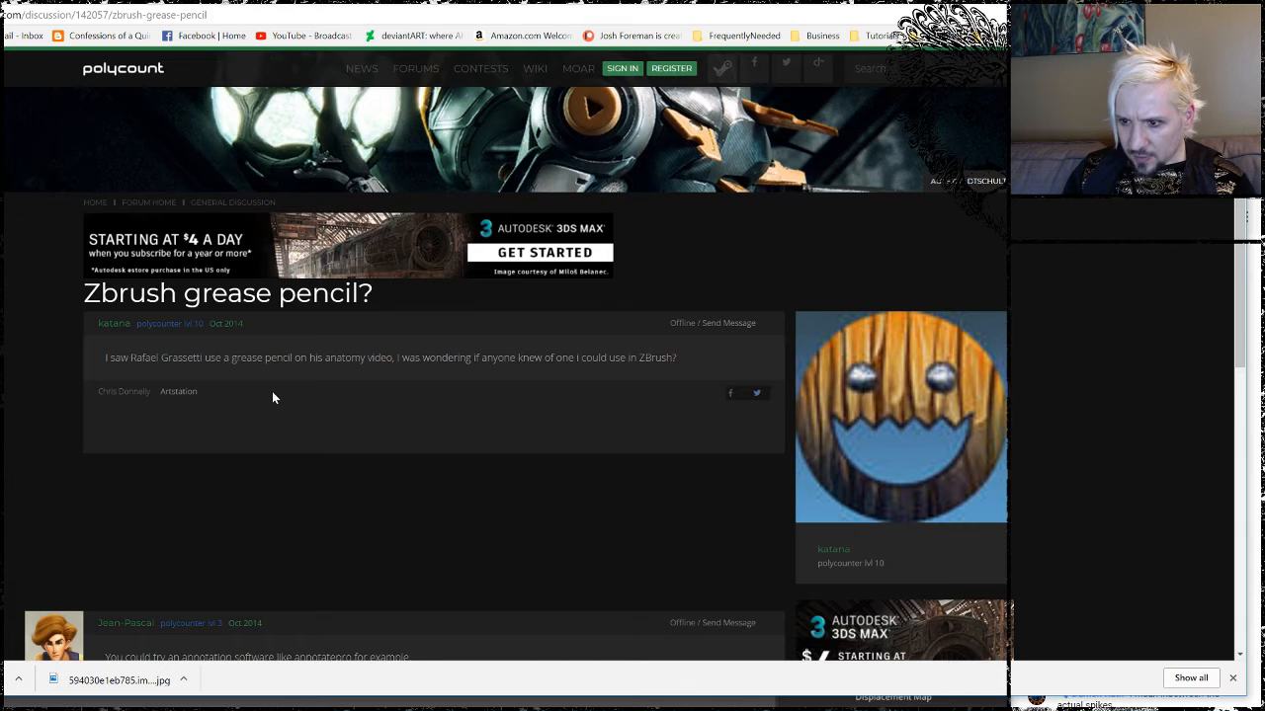
{"action": "scroll", "coordinate": [272, 391], "scroll_direction": "down", "scroll_amount": 5}
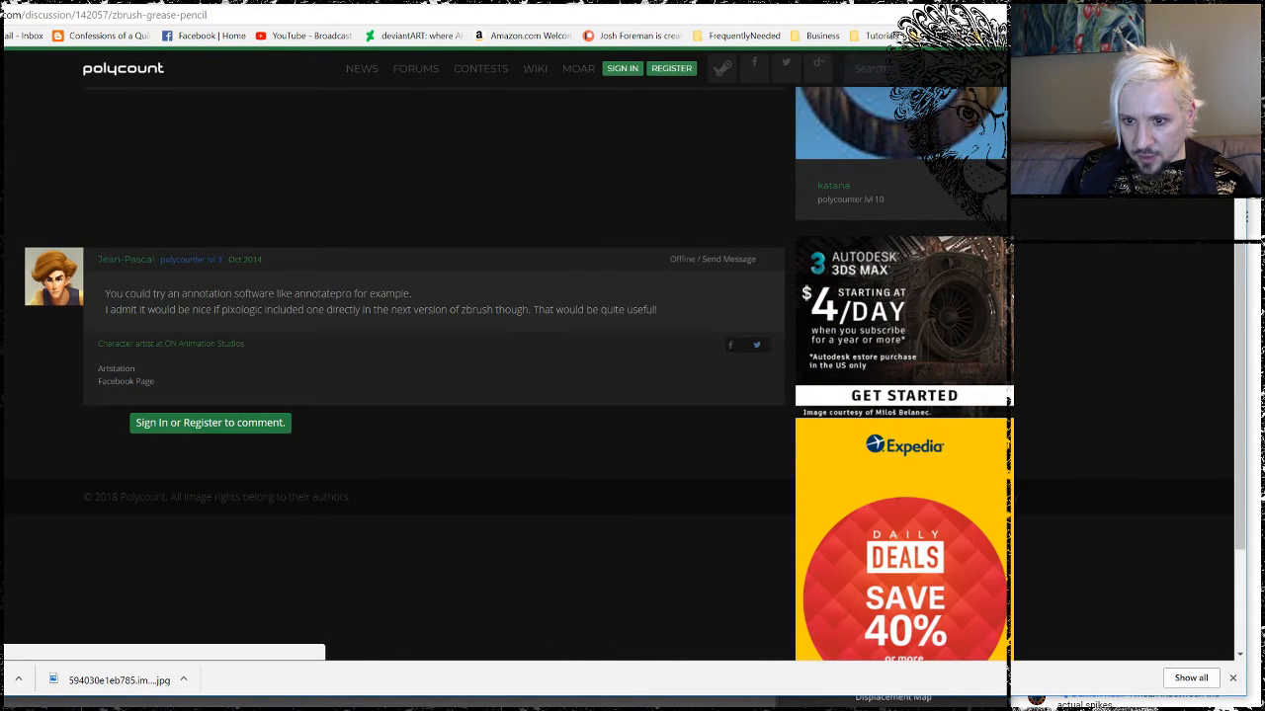
{"action": "scroll", "coordinate": [356, 324], "scroll_direction": "up", "scroll_amount": 3}
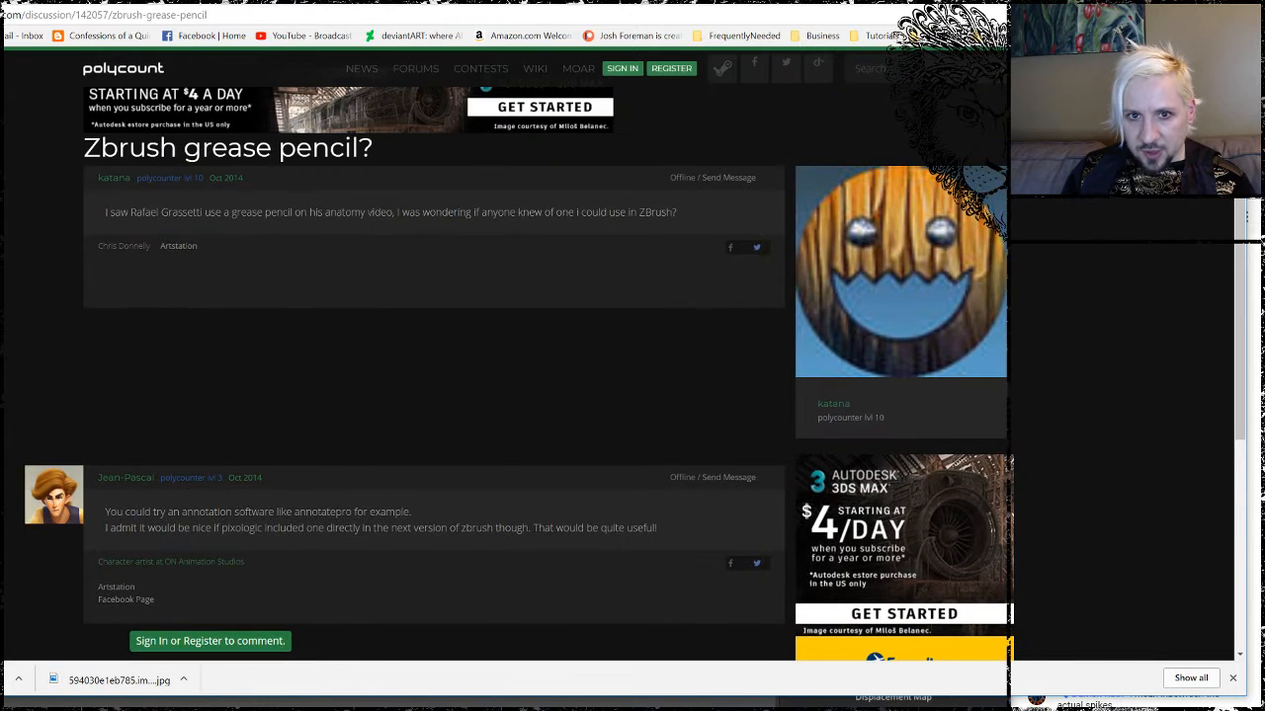
{"action": "key", "text": "alt+Left"}
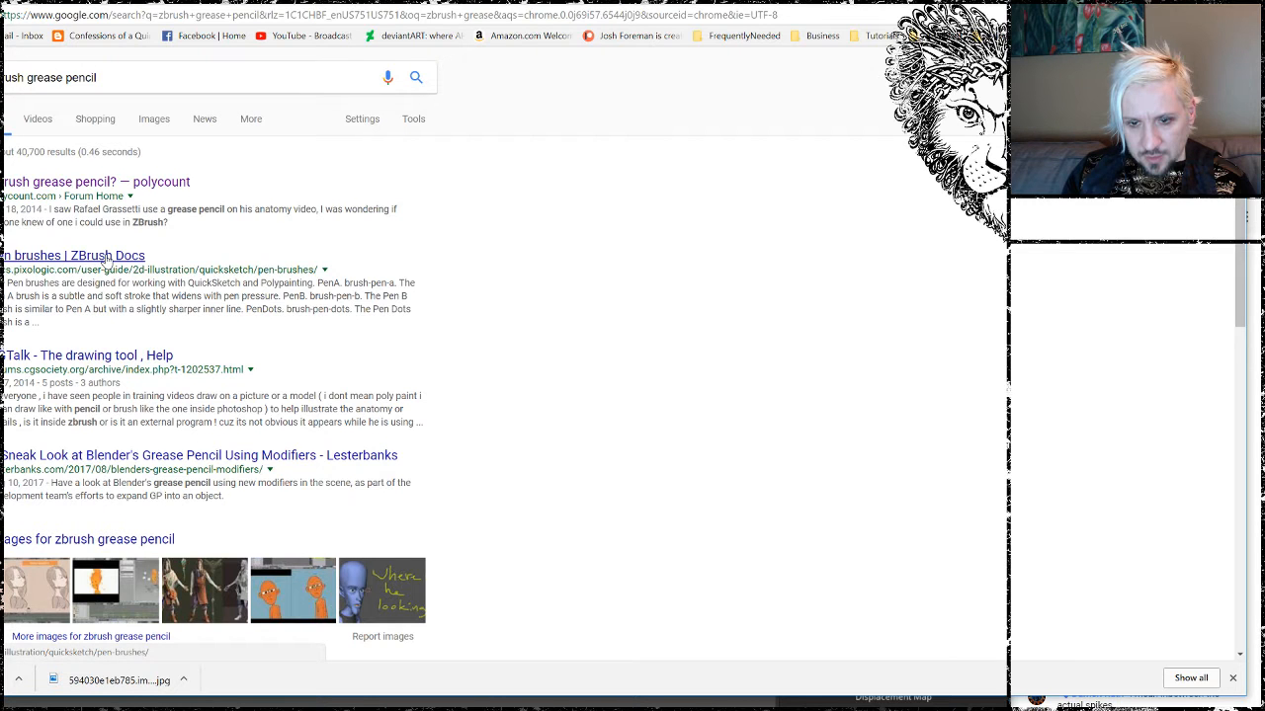
Look through the remaining search results for a ZBrush grease pencil tool and go back to ZBrush.
{"action": "scroll", "coordinate": [107, 259], "scroll_direction": "down", "scroll_amount": 3}
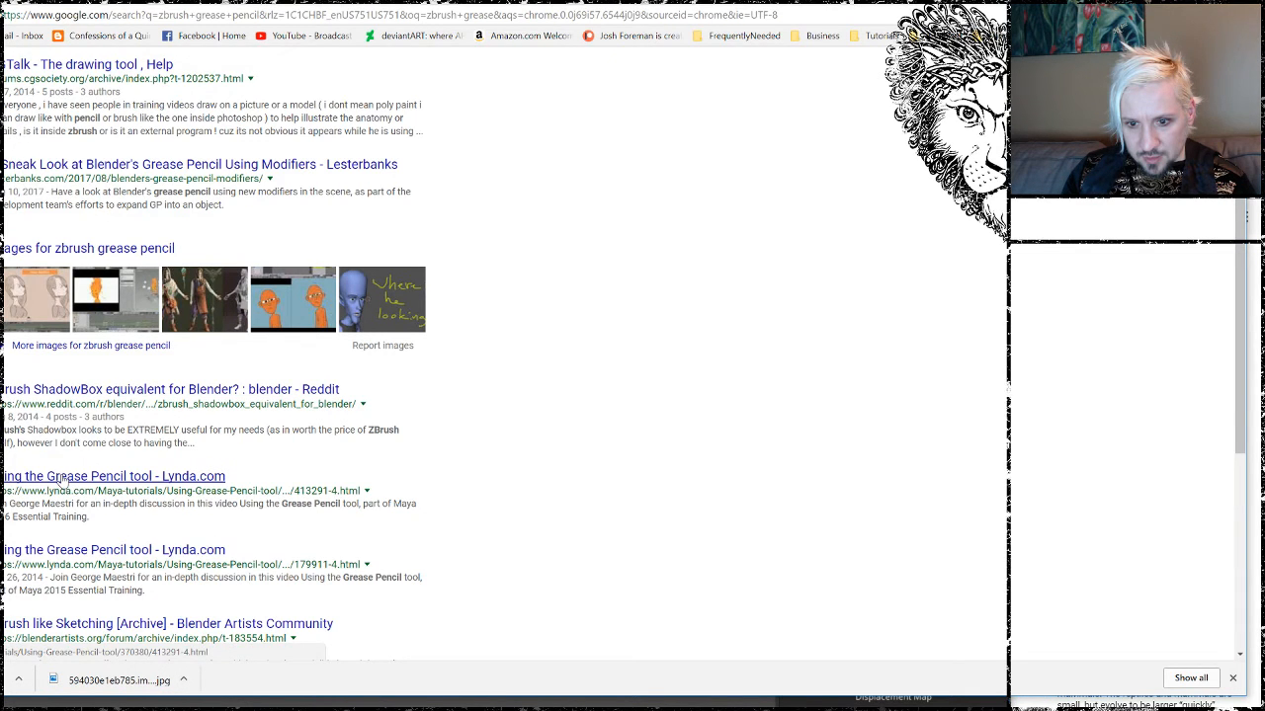
{"action": "scroll", "coordinate": [61, 480], "scroll_direction": "down", "scroll_amount": 2}
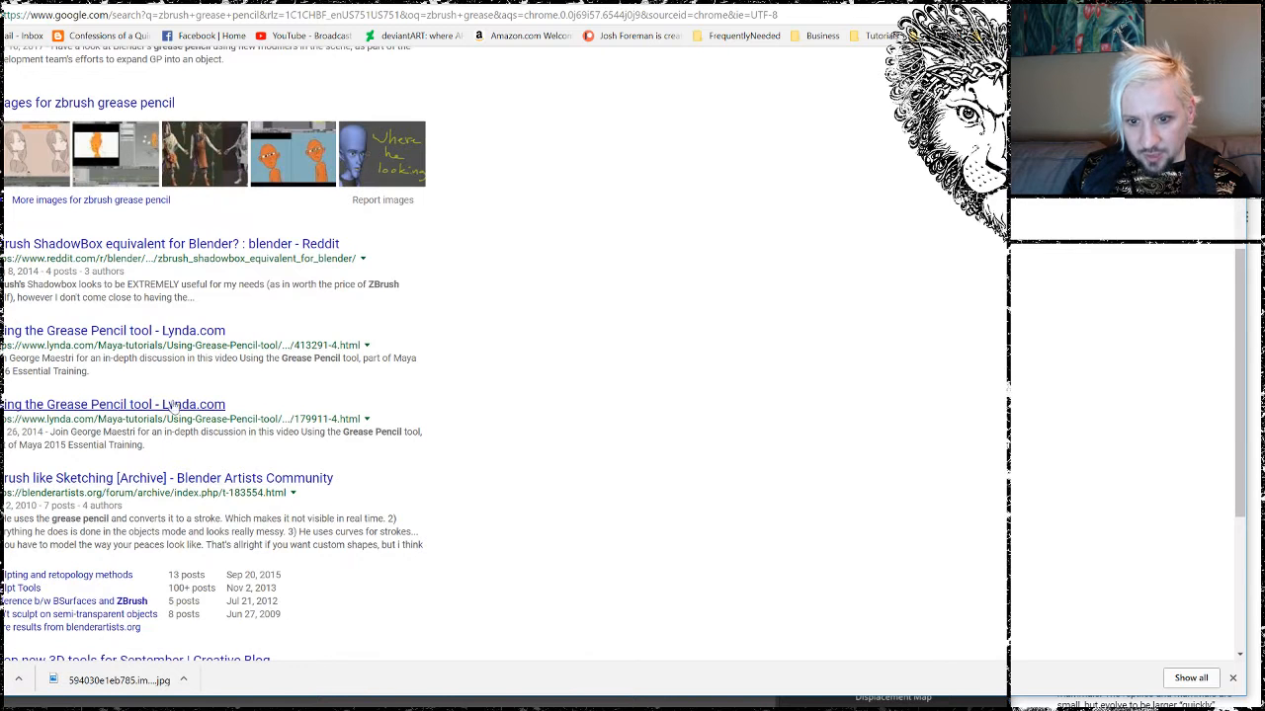
{"action": "scroll", "coordinate": [121, 447], "scroll_direction": "down", "scroll_amount": 1}
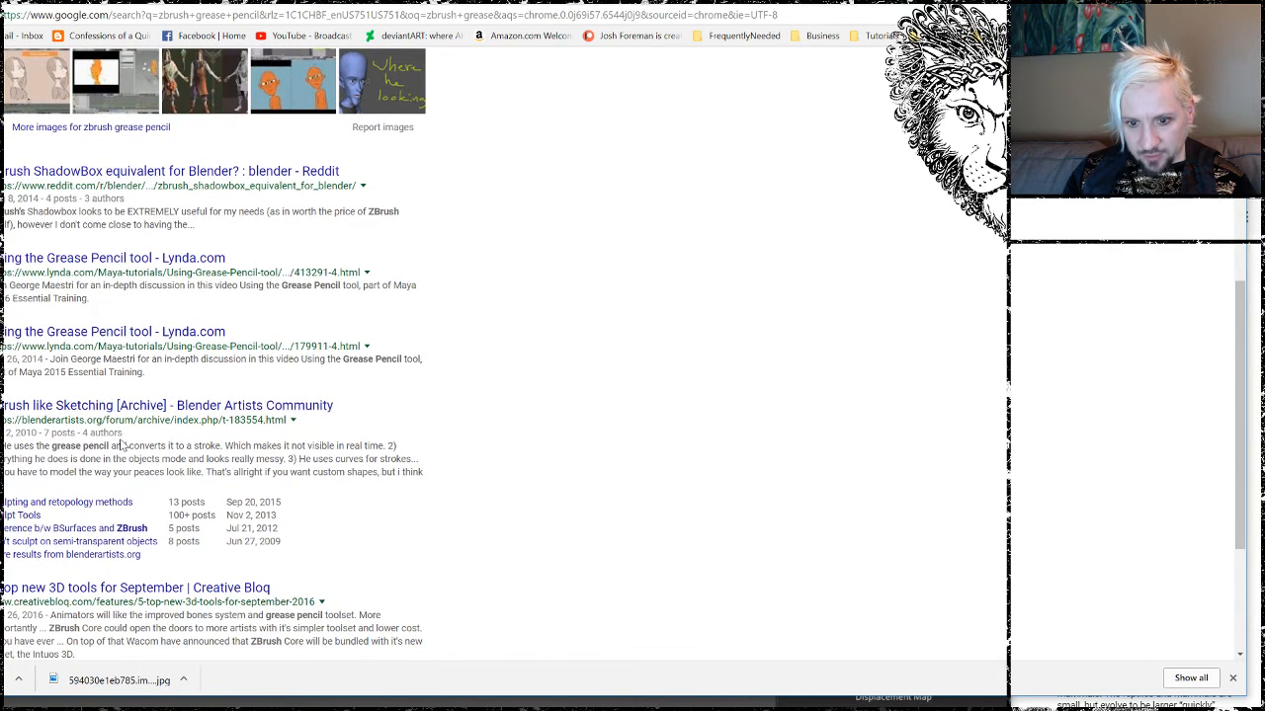
{"action": "scroll", "coordinate": [120, 446], "scroll_direction": "down", "scroll_amount": 2}
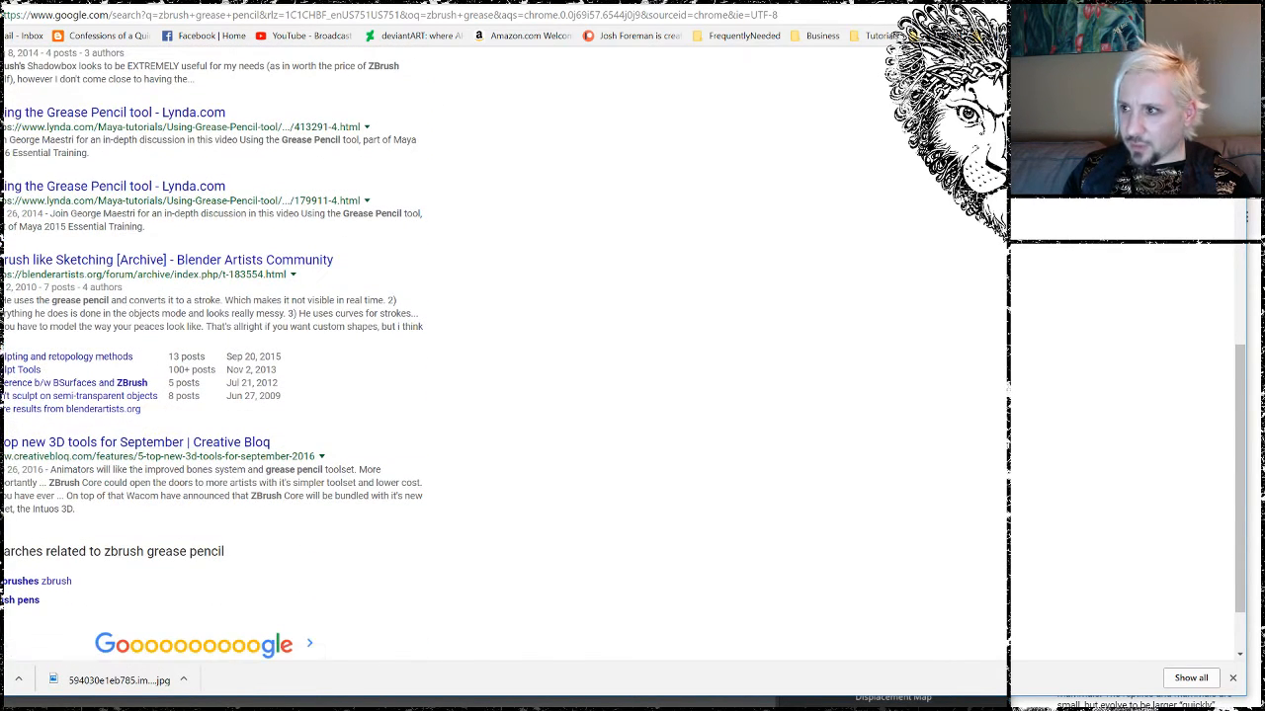
{"action": "left_click", "coordinate": [1166, 3]}
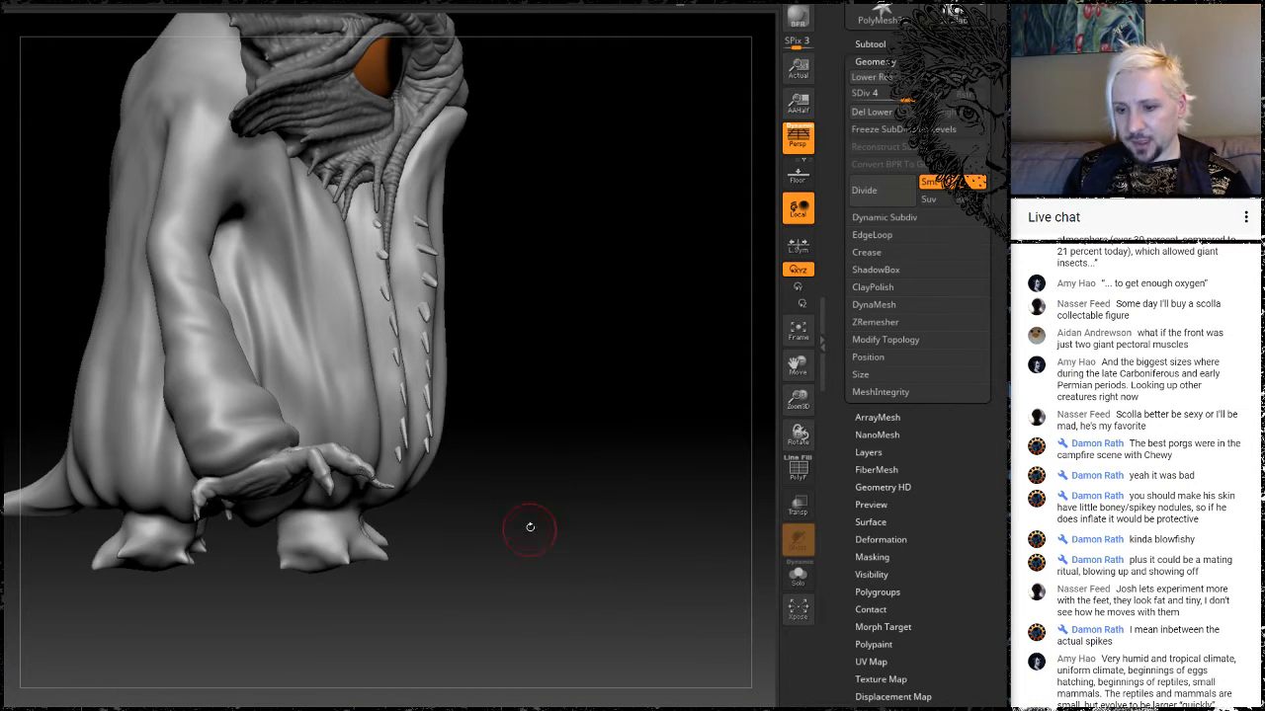
Hide both arms of the body mesh to expose the creature's flank and legs in side view.
{"action": "mouse_move", "coordinate": [527, 528]}
{"action": "left_mouse_down"}
{"action": "mouse_move", "coordinate": [535, 538]}
{"action": "mouse_move", "coordinate": [523, 514]}
{"action": "left_mouse_up"}
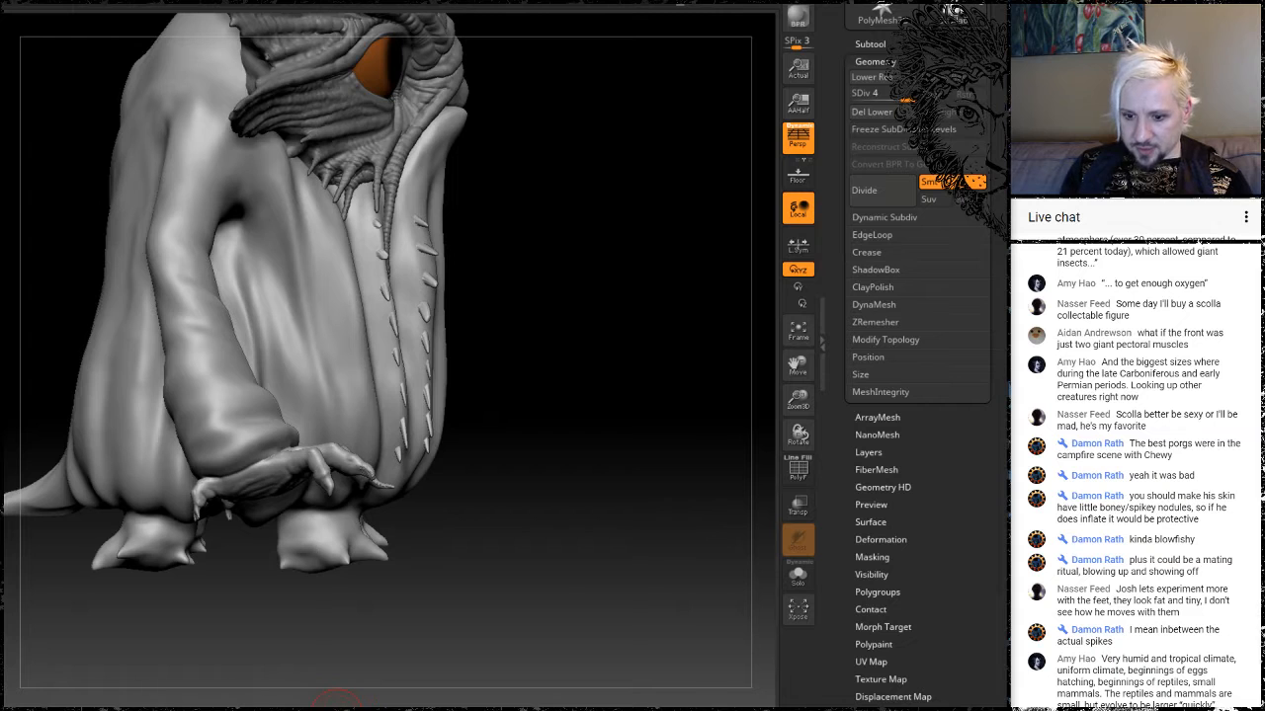
{"action": "left_click_drag", "start_coordinate": [584, 535], "coordinate": [496, 528]}
{"action": "left_click_drag", "start_coordinate": [163, 596], "coordinate": [348, 626], "text": "alt"}
{"action": "mouse_move", "coordinate": [146, 591]}
{"action": "left_mouse_down", "text": "ctrl+shift"}
{"action": "mouse_move", "coordinate": [188, 606]}
{"action": "mouse_move", "coordinate": [308, 589]}
{"action": "mouse_move", "coordinate": [331, 341]}
{"action": "mouse_move", "coordinate": [334, 177]}
{"action": "mouse_move", "coordinate": [172, 146]}
{"action": "mouse_move", "coordinate": [166, 156]}
{"action": "left_mouse_up", "text": "ctrl+shift"}
{"action": "left_click", "coordinate": [112, 455], "text": "ctrl+shift"}
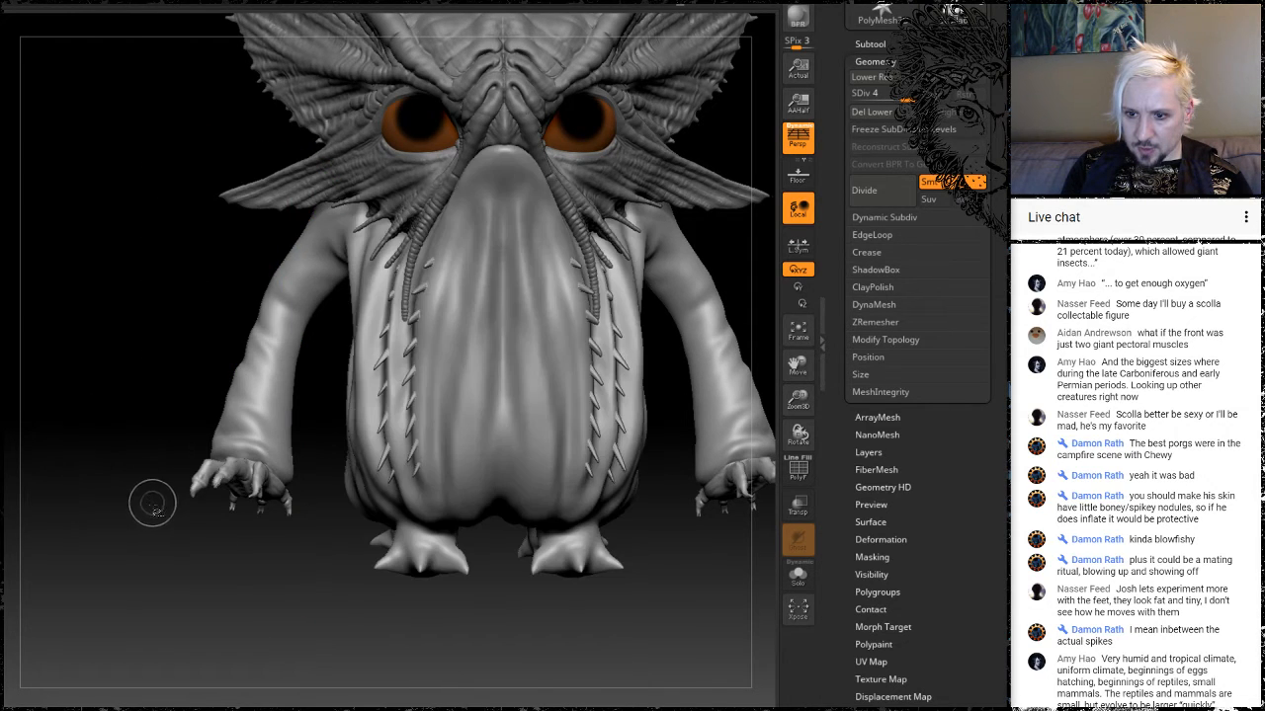
{"action": "key", "text": "ctrl+z"}
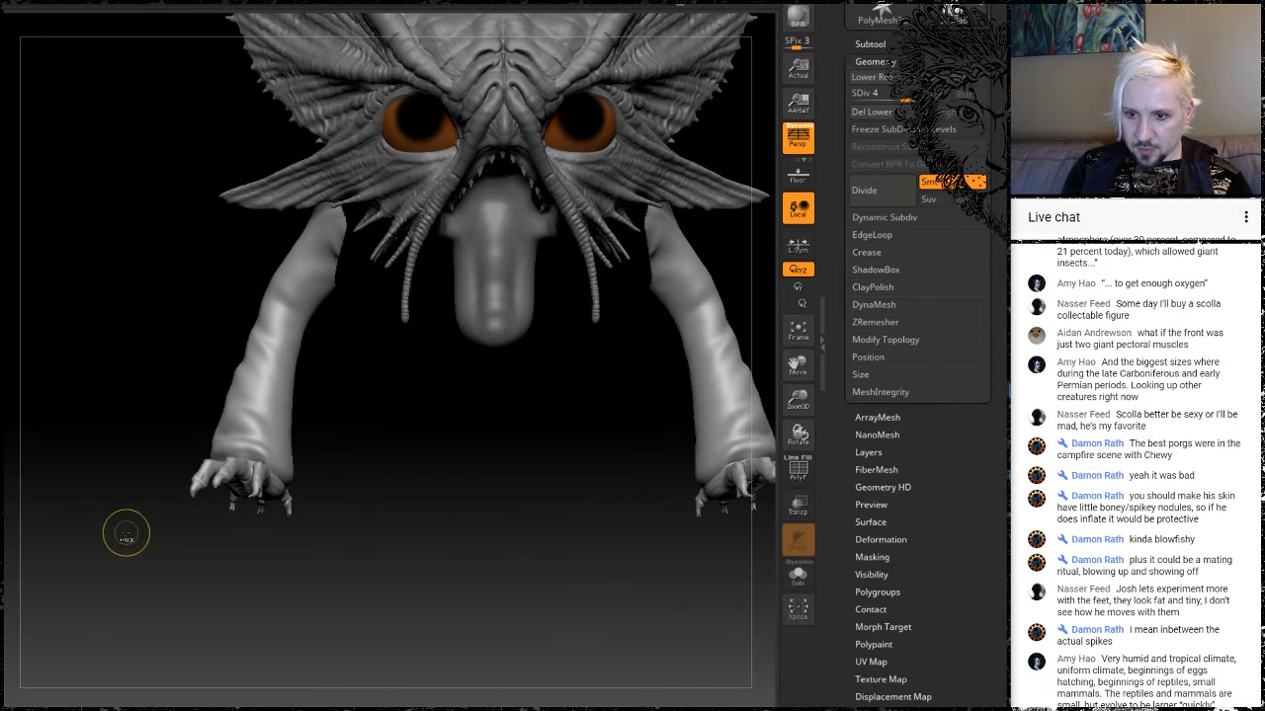
{"action": "mouse_move", "coordinate": [92, 511]}
{"action": "left_mouse_down", "text": "ctrl+shift"}
{"action": "mouse_move", "coordinate": [115, 544]}
{"action": "mouse_move", "coordinate": [306, 538]}
{"action": "mouse_move", "coordinate": [232, 533]}
{"action": "left_mouse_up", "text": "ctrl+shift"}
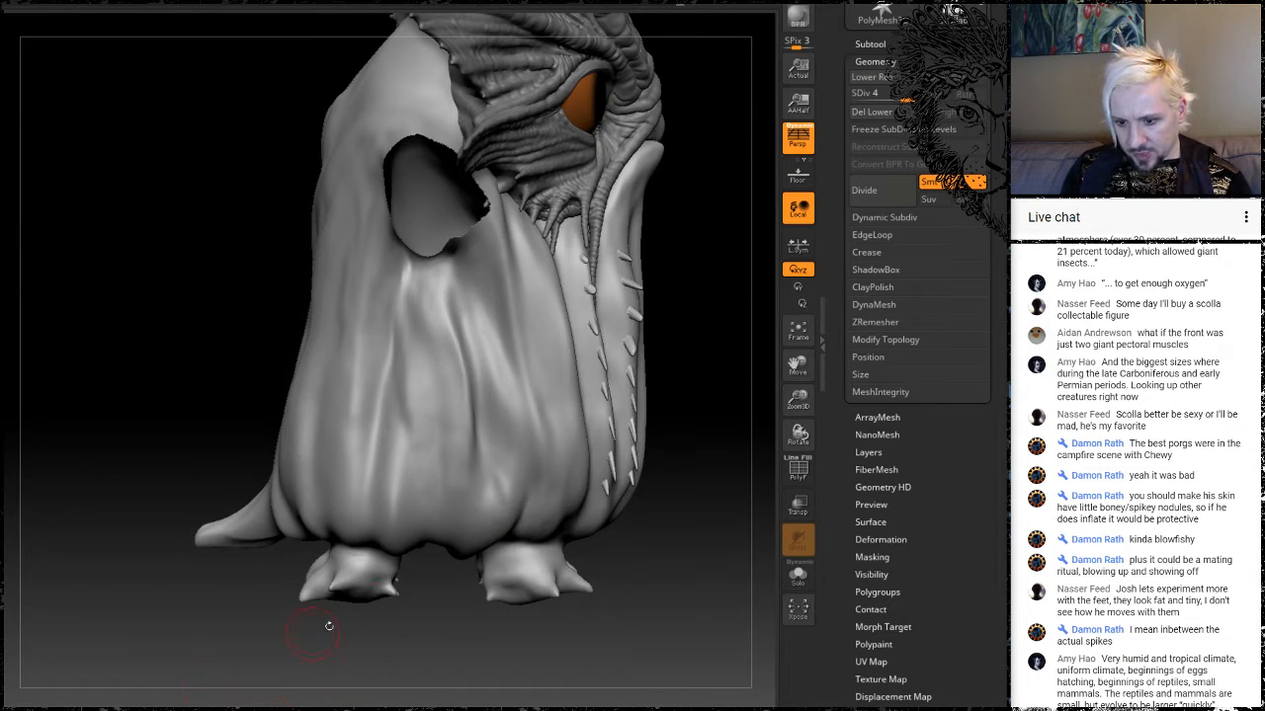
Enlarge the ClayBuildup brush's draw size and build up bent leg shapes from the front and rear feet onto the lower flank.
{"action": "key", "text": "space"}
{"action": "left_click_drag", "start_coordinate": [491, 508], "coordinate": [508, 510]}
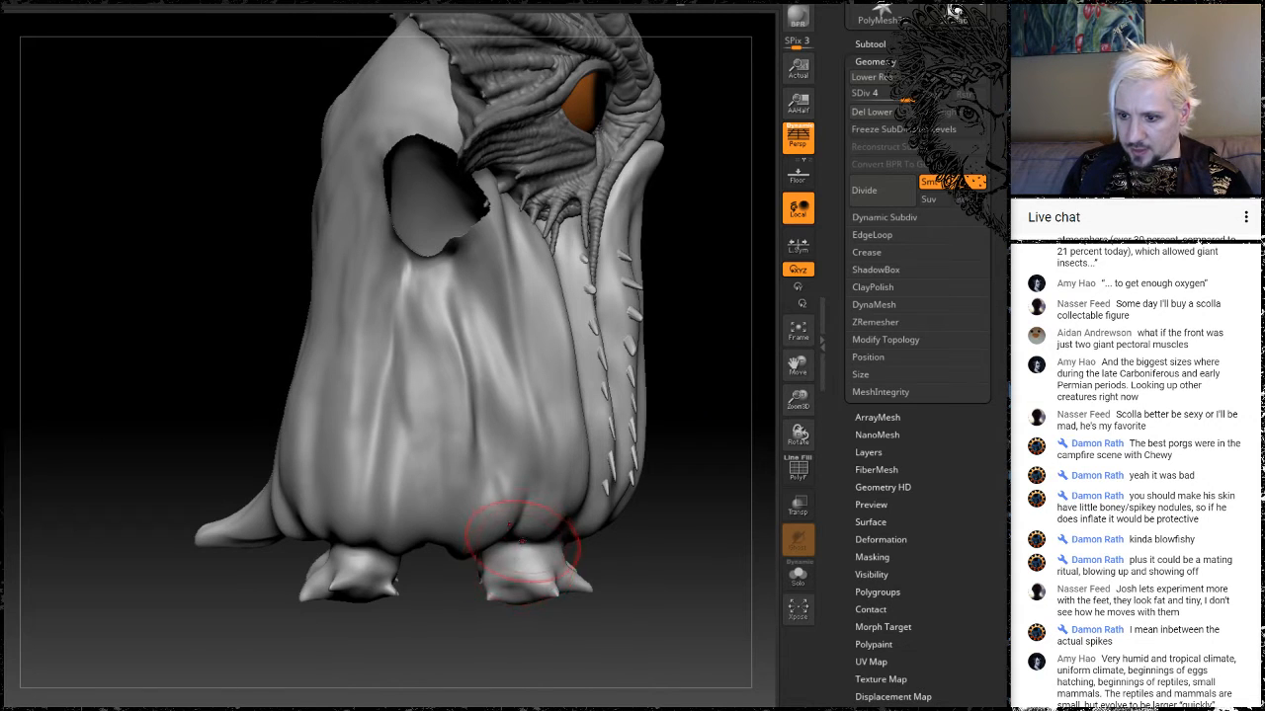
{"action": "key", "text": "space"}
{"action": "left_click_drag", "start_coordinate": [511, 509], "coordinate": [512, 509]}
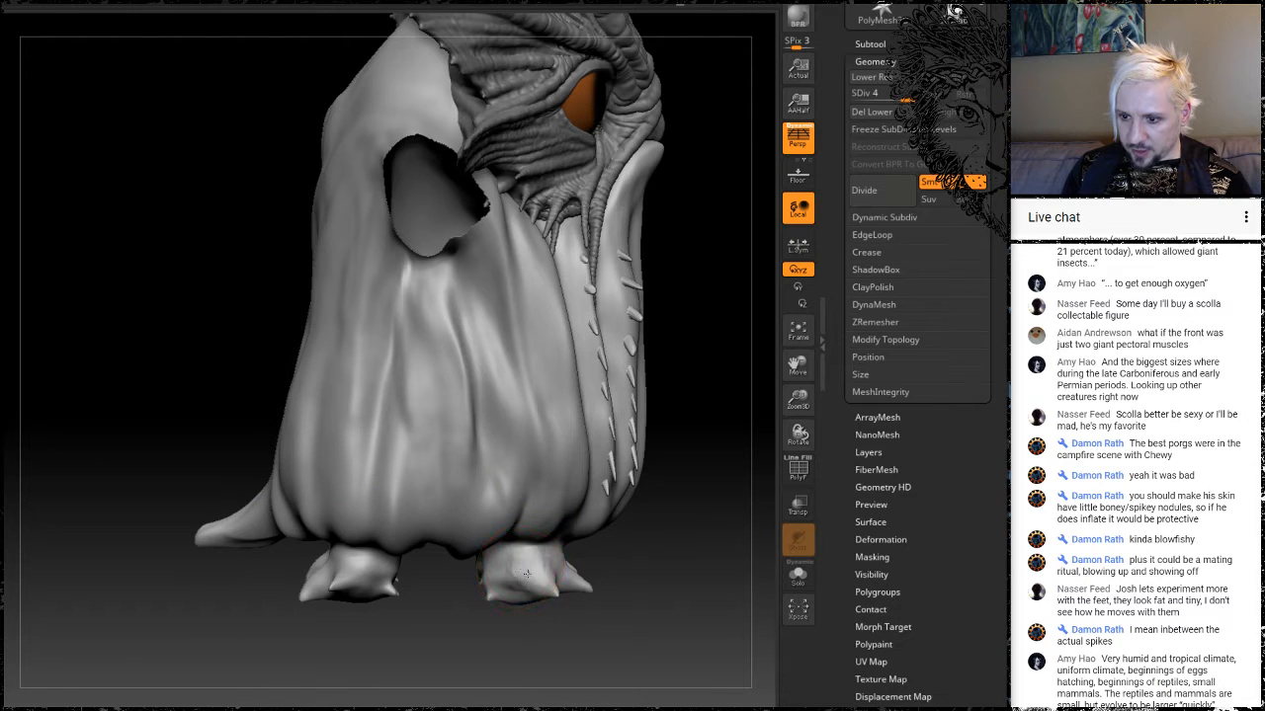
{"action": "mouse_move", "coordinate": [526, 573]}
{"action": "left_mouse_down"}
{"action": "mouse_move", "coordinate": [545, 474]}
{"action": "mouse_move", "coordinate": [523, 465]}
{"action": "mouse_move", "coordinate": [516, 492]}
{"action": "mouse_move", "coordinate": [499, 457]}
{"action": "mouse_move", "coordinate": [431, 423]}
{"action": "mouse_move", "coordinate": [472, 447]}
{"action": "mouse_move", "coordinate": [435, 437]}
{"action": "mouse_move", "coordinate": [454, 437]}
{"action": "left_mouse_up"}
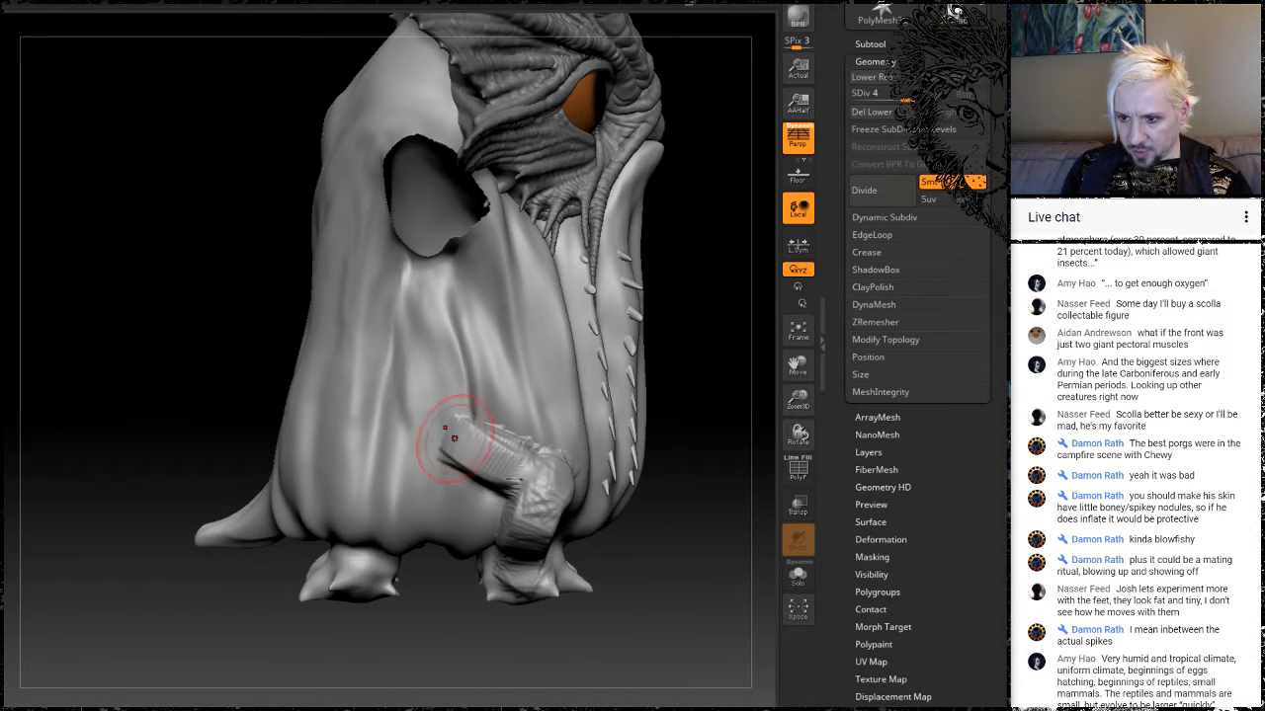
{"action": "key", "text": "ctrl+z"}
{"action": "mouse_move", "coordinate": [360, 566]}
{"action": "left_mouse_down"}
{"action": "mouse_move", "coordinate": [370, 561]}
{"action": "mouse_move", "coordinate": [345, 464]}
{"action": "mouse_move", "coordinate": [363, 541]}
{"action": "mouse_move", "coordinate": [334, 466]}
{"action": "mouse_move", "coordinate": [425, 433]}
{"action": "left_mouse_up"}
{"action": "mouse_move", "coordinate": [414, 624]}
{"action": "left_mouse_down"}
{"action": "mouse_move", "coordinate": [447, 624]}
{"action": "mouse_move", "coordinate": [435, 593]}
{"action": "mouse_move", "coordinate": [471, 614]}
{"action": "left_mouse_up"}
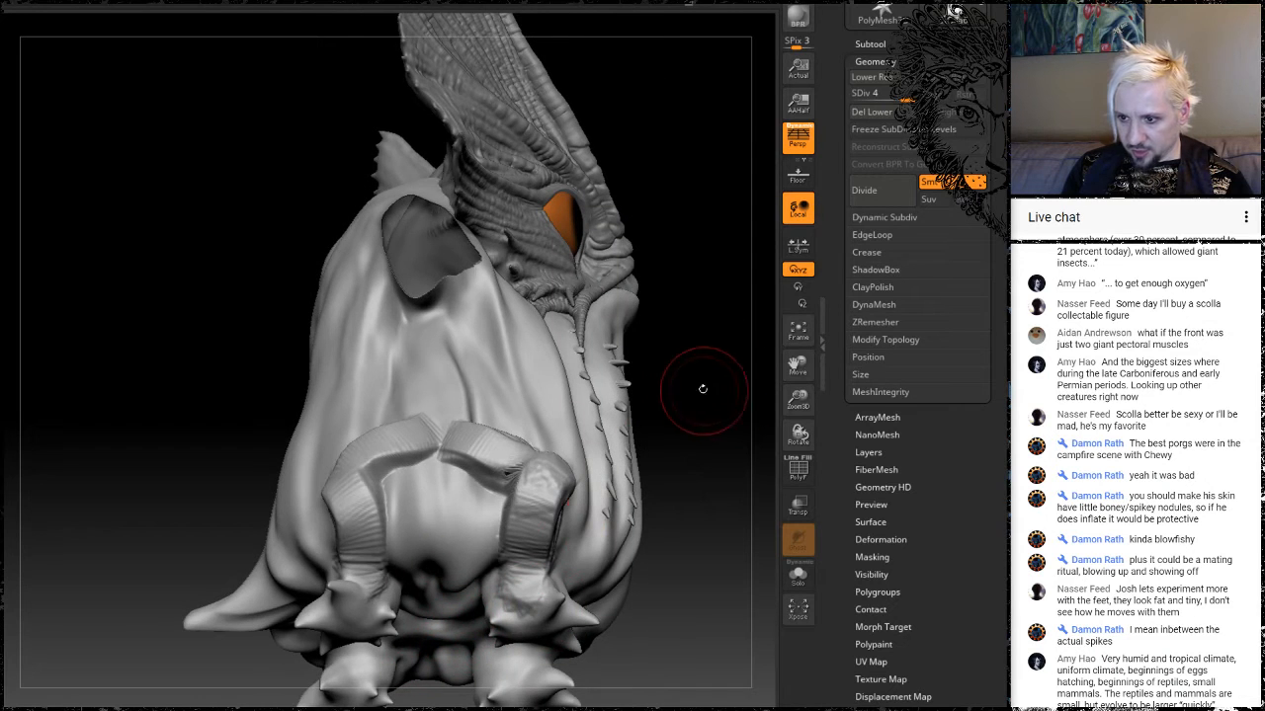
{"action": "mouse_move", "coordinate": [701, 367]}
{"action": "left_mouse_down"}
{"action": "mouse_move", "coordinate": [697, 458]}
{"action": "mouse_move", "coordinate": [580, 385]}
{"action": "left_mouse_up"}
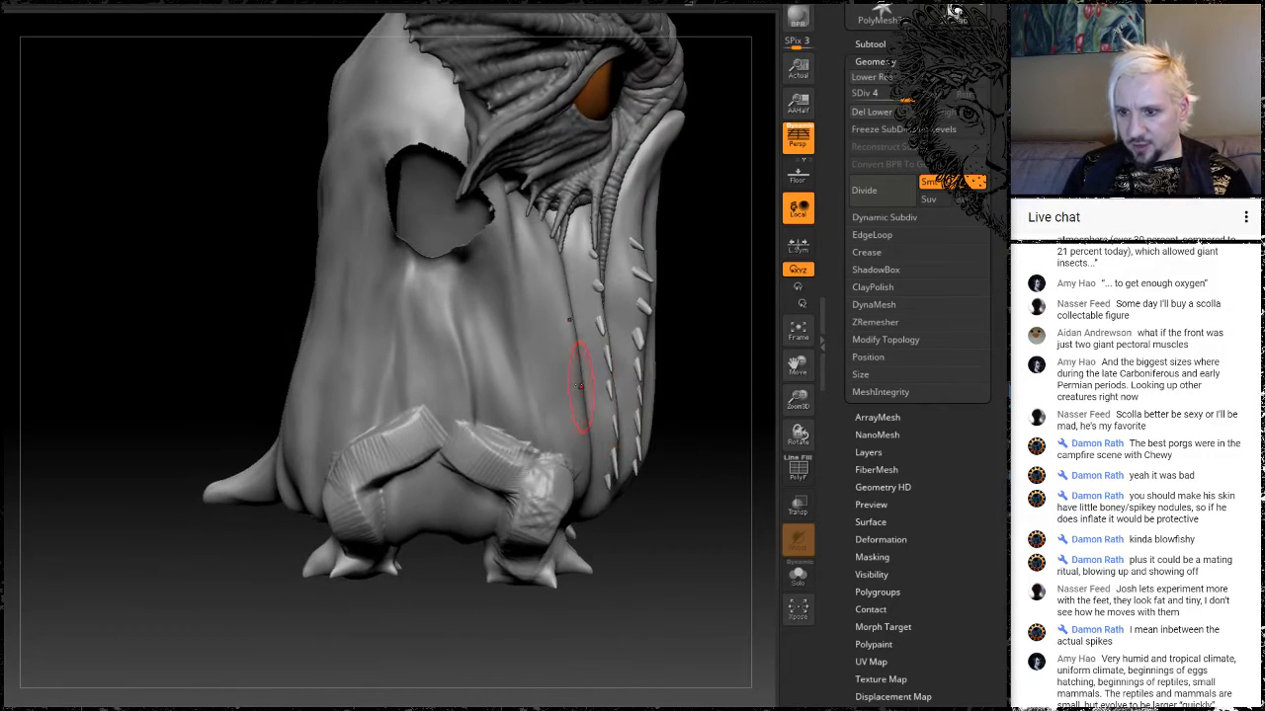
Try building up a band across the tops of both legs, a thick strip from the shoulder down to it, and a fuller front leg.
{"action": "mouse_move", "coordinate": [655, 586]}
{"action": "left_mouse_down"}
{"action": "mouse_move", "coordinate": [653, 571]}
{"action": "mouse_move", "coordinate": [670, 570]}
{"action": "left_mouse_up"}
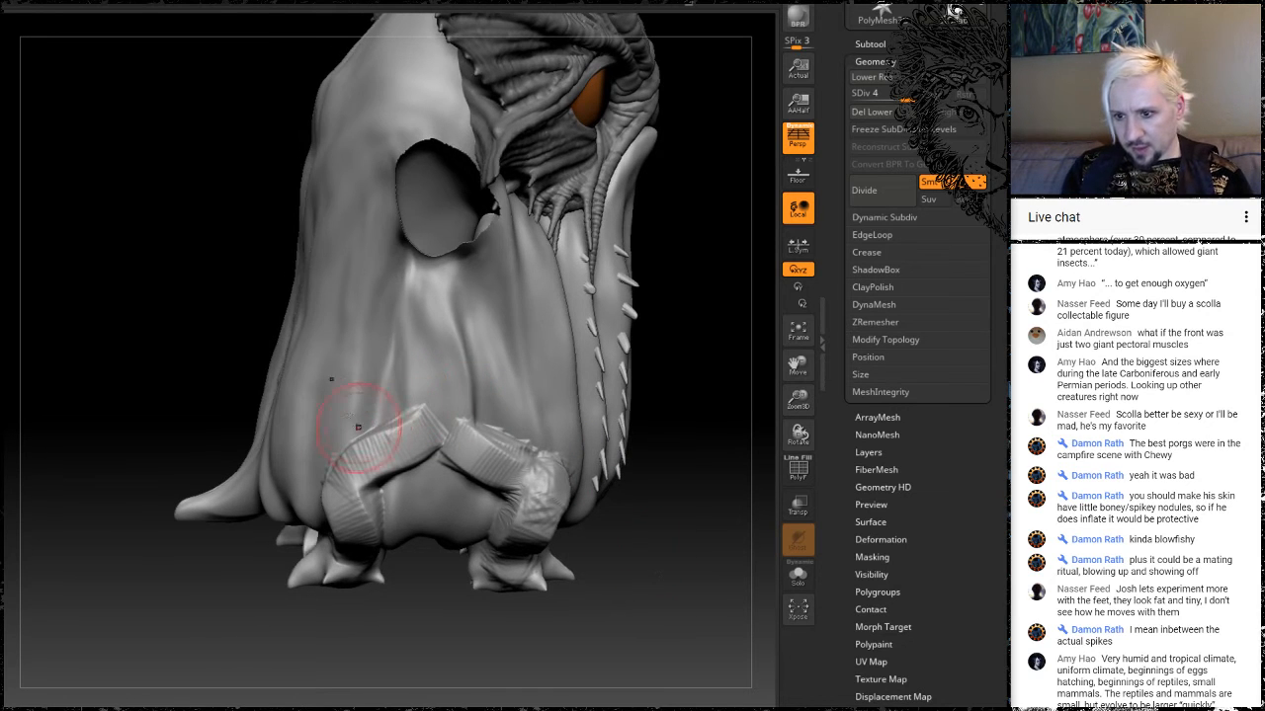
{"action": "mouse_move", "coordinate": [367, 439]}
{"action": "left_mouse_down"}
{"action": "mouse_move", "coordinate": [504, 421]}
{"action": "mouse_move", "coordinate": [426, 431]}
{"action": "mouse_move", "coordinate": [384, 415]}
{"action": "mouse_move", "coordinate": [395, 159]}
{"action": "mouse_move", "coordinate": [427, 75]}
{"action": "left_mouse_up"}
{"action": "key", "text": "ctrl+z"}
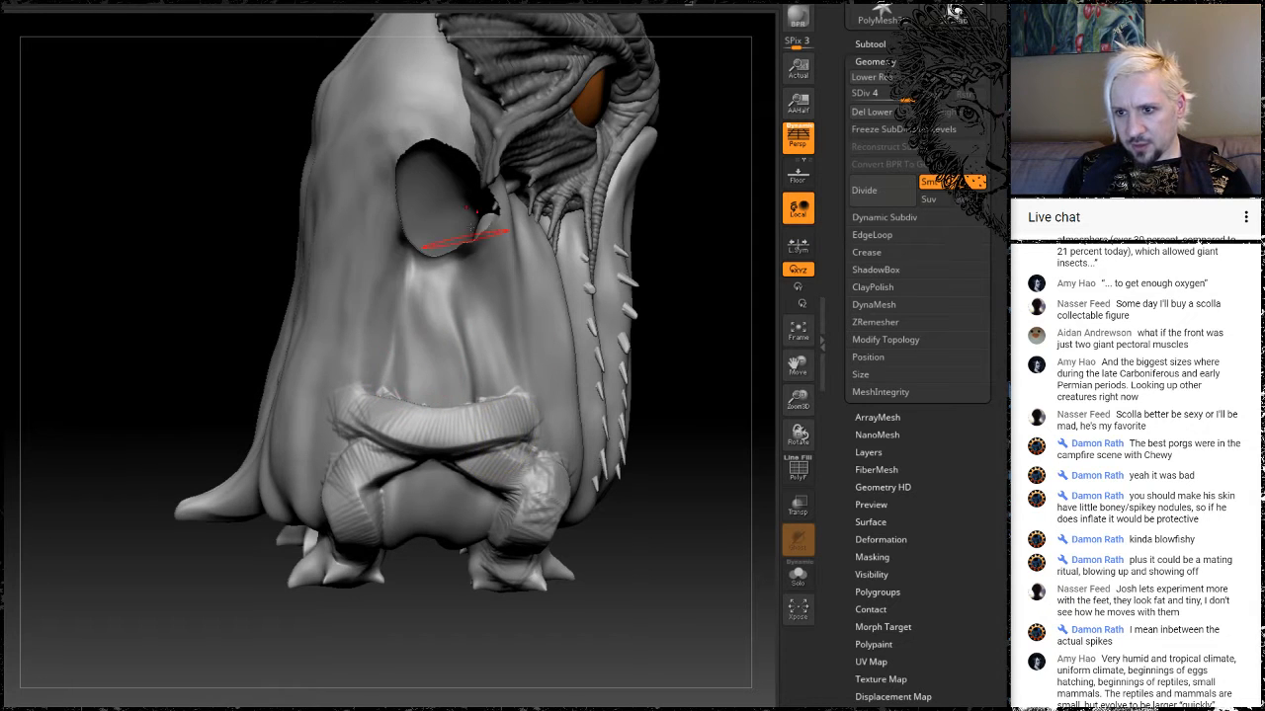
{"action": "mouse_move", "coordinate": [732, 209]}
{"action": "left_mouse_down"}
{"action": "mouse_move", "coordinate": [719, 219]}
{"action": "mouse_move", "coordinate": [700, 204]}
{"action": "mouse_move", "coordinate": [708, 259]}
{"action": "left_mouse_up"}
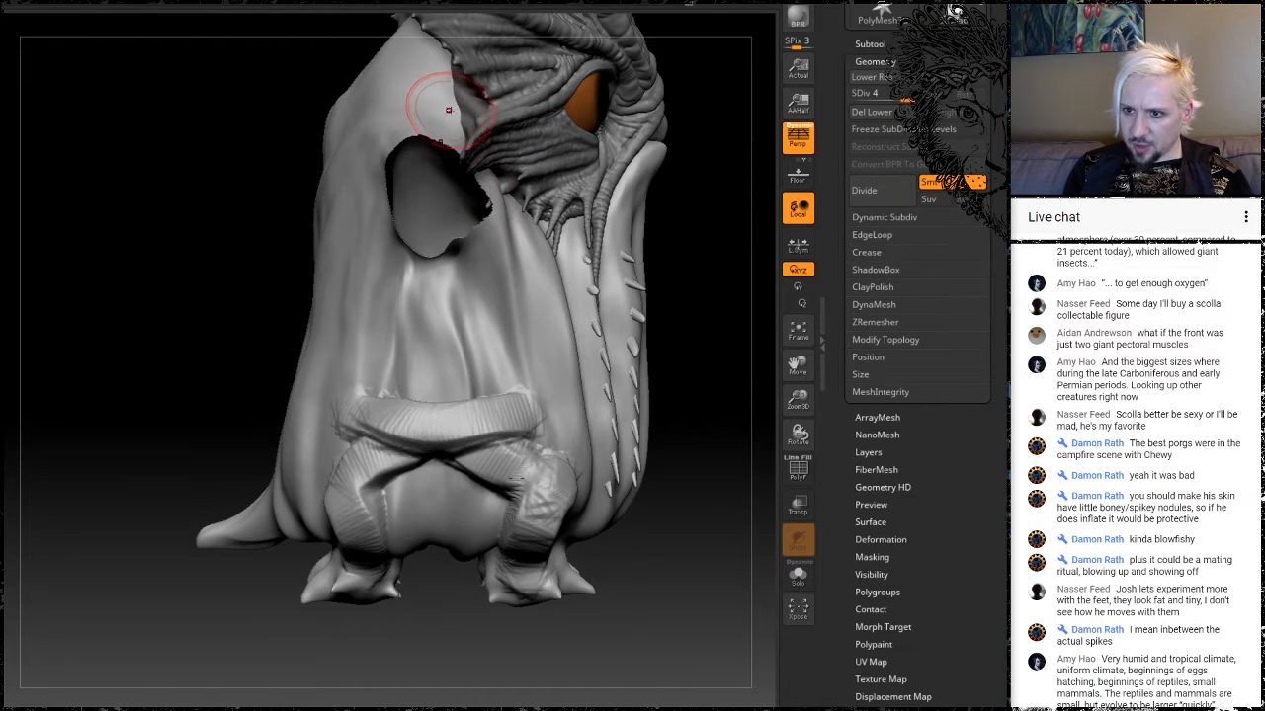
{"action": "mouse_move", "coordinate": [455, 107]}
{"action": "left_mouse_down"}
{"action": "mouse_move", "coordinate": [395, 140]}
{"action": "mouse_move", "coordinate": [370, 233]}
{"action": "mouse_move", "coordinate": [439, 299]}
{"action": "mouse_move", "coordinate": [442, 425]}
{"action": "mouse_move", "coordinate": [415, 287]}
{"action": "mouse_move", "coordinate": [366, 146]}
{"action": "mouse_move", "coordinate": [435, 99]}
{"action": "mouse_move", "coordinate": [368, 213]}
{"action": "mouse_move", "coordinate": [427, 331]}
{"action": "mouse_move", "coordinate": [420, 401]}
{"action": "left_mouse_up"}
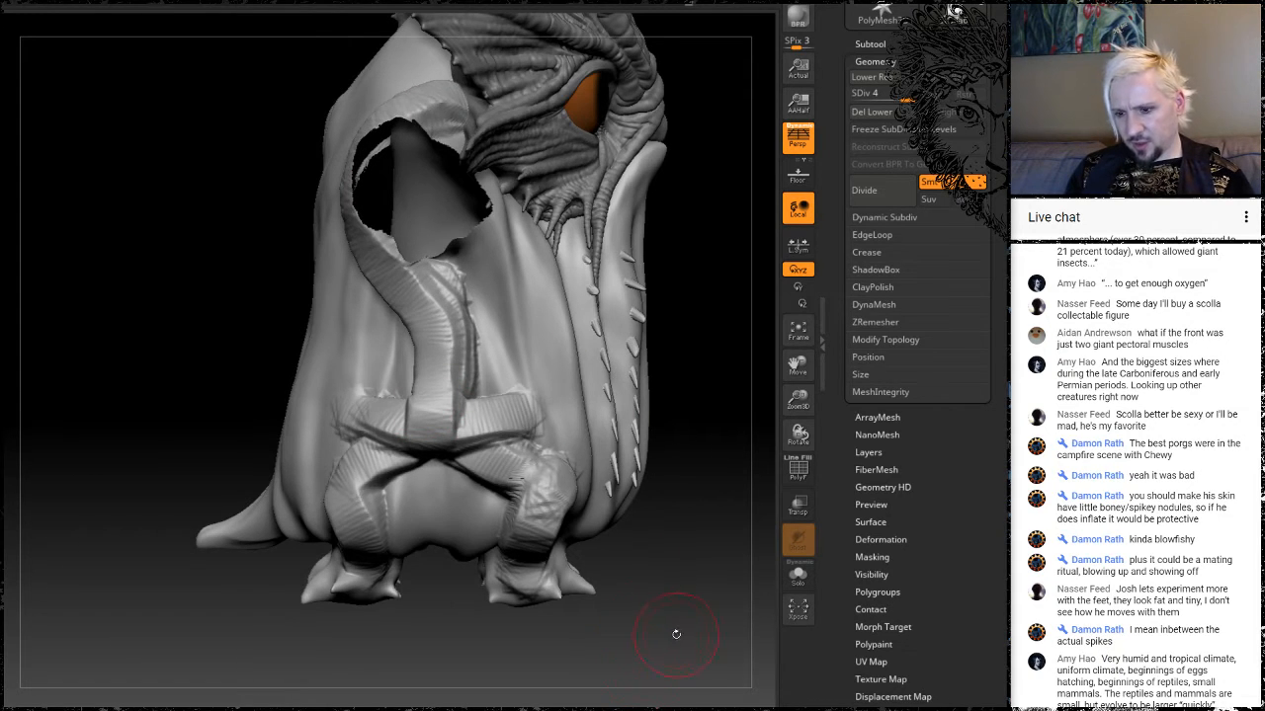
{"action": "left_click_drag", "start_coordinate": [675, 635], "coordinate": [640, 560], "text": "alt"}
{"action": "mouse_move", "coordinate": [534, 434]}
{"action": "left_mouse_down"}
{"action": "mouse_move", "coordinate": [453, 370]}
{"action": "mouse_move", "coordinate": [516, 416]}
{"action": "left_mouse_up"}
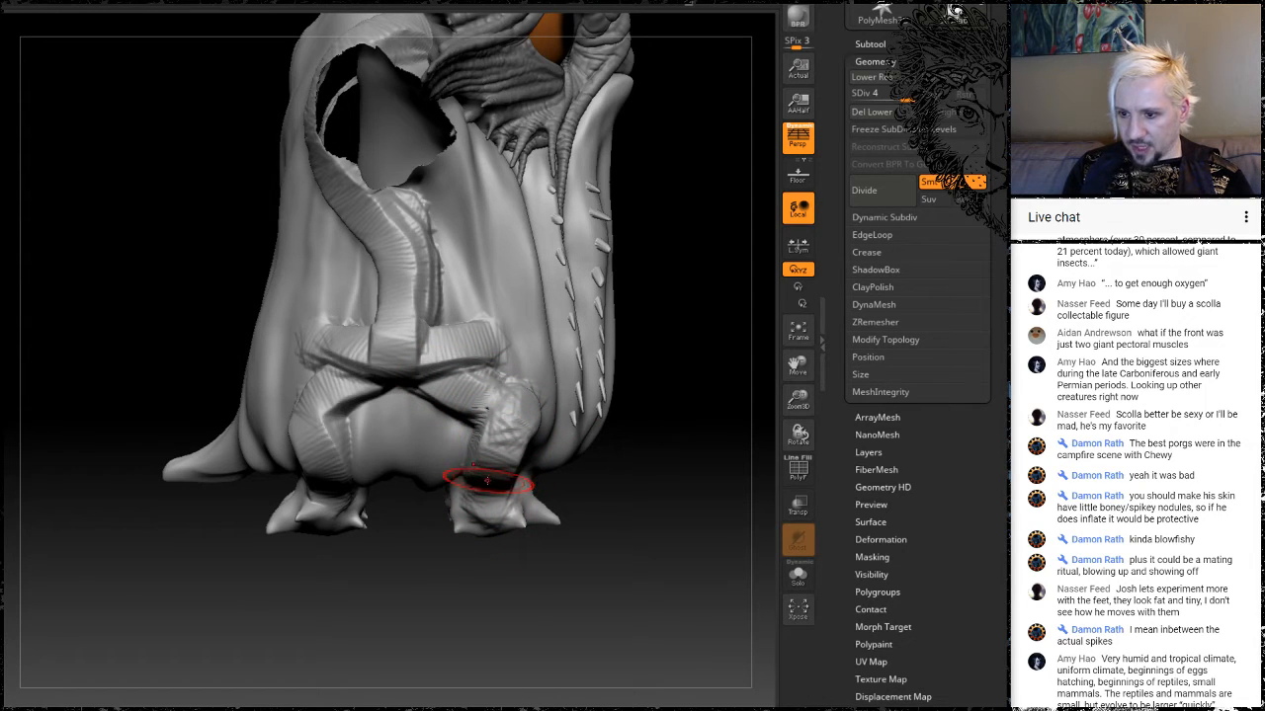
{"action": "left_click_drag", "start_coordinate": [483, 481], "coordinate": [496, 478]}
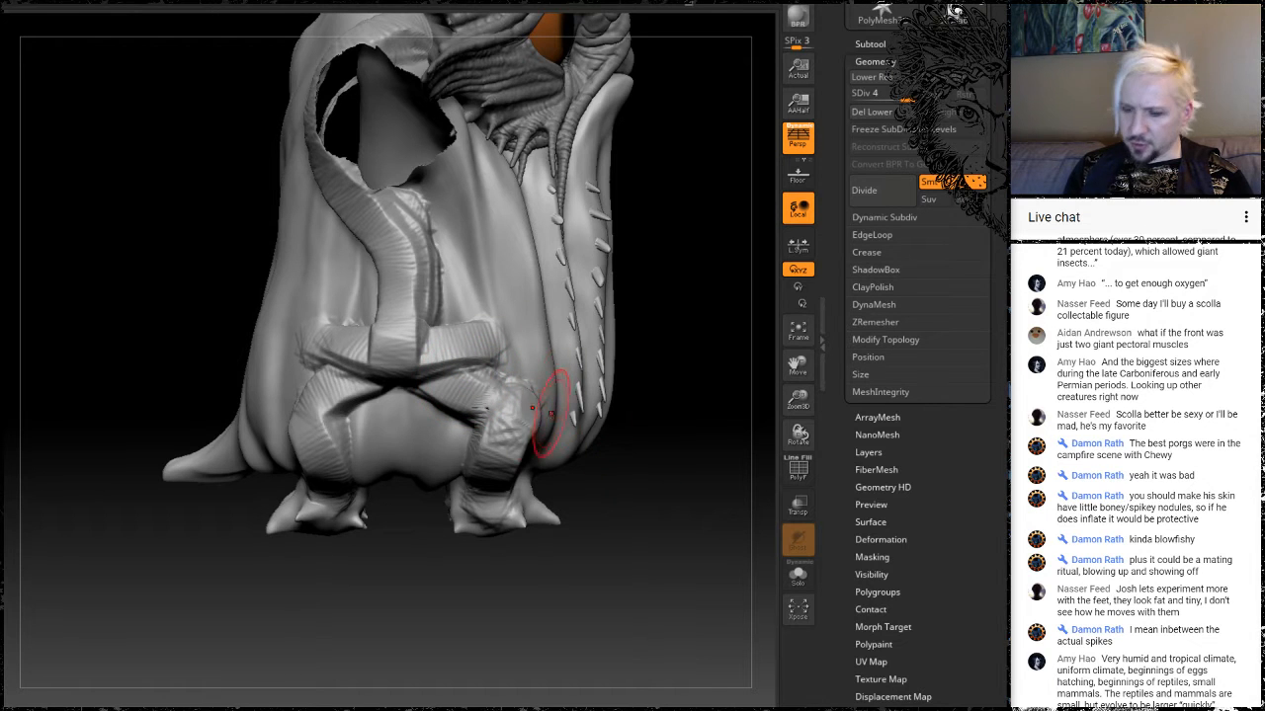
Undo the clay strokes for the legs, band and shoulder strip on the creature's flank.
{"action": "mouse_move", "coordinate": [646, 570]}
{"action": "left_mouse_down"}
{"action": "mouse_move", "coordinate": [712, 573]}
{"action": "mouse_move", "coordinate": [619, 554]}
{"action": "left_mouse_up"}
{"action": "key", "text": "ctrl+z"}
{"action": "key", "text": "ctrl+z"}
{"action": "key", "text": "ctrl+z"}
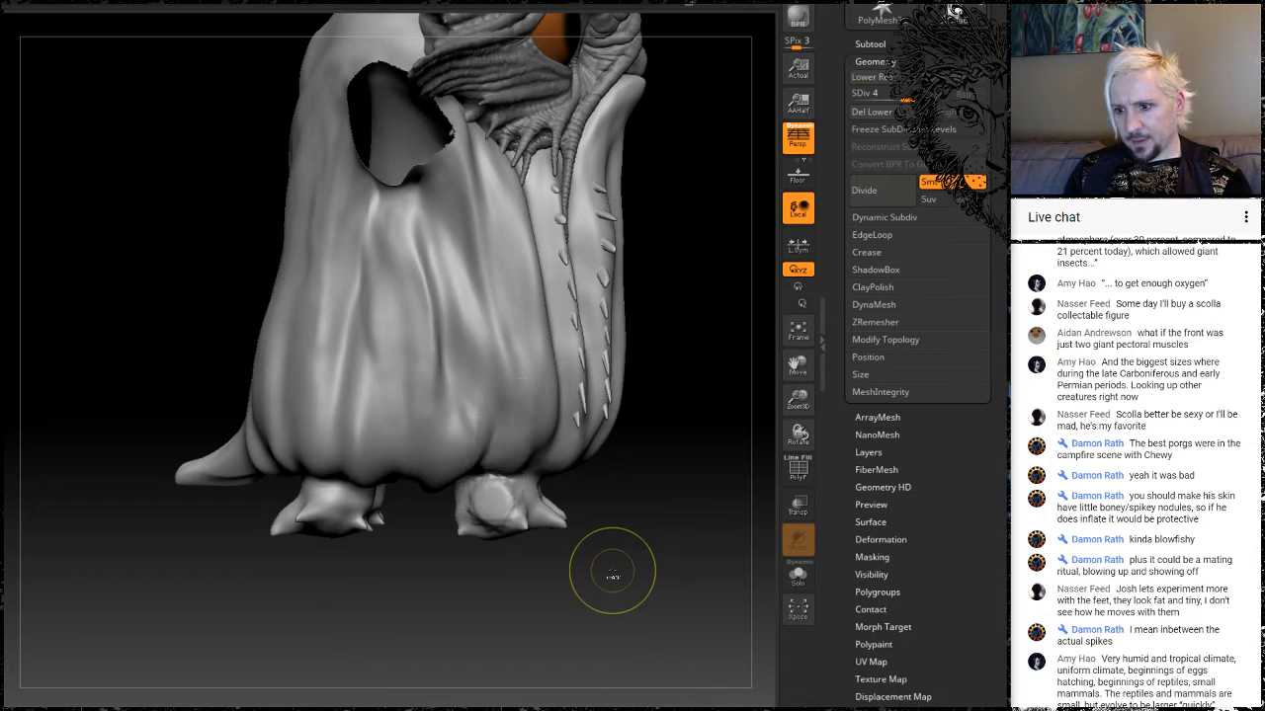
{"action": "mouse_move", "coordinate": [644, 584]}
{"action": "left_mouse_down"}
{"action": "mouse_move", "coordinate": [598, 593]}
{"action": "mouse_move", "coordinate": [624, 485]}
{"action": "mouse_move", "coordinate": [565, 515]}
{"action": "mouse_move", "coordinate": [562, 420]}
{"action": "left_mouse_up"}
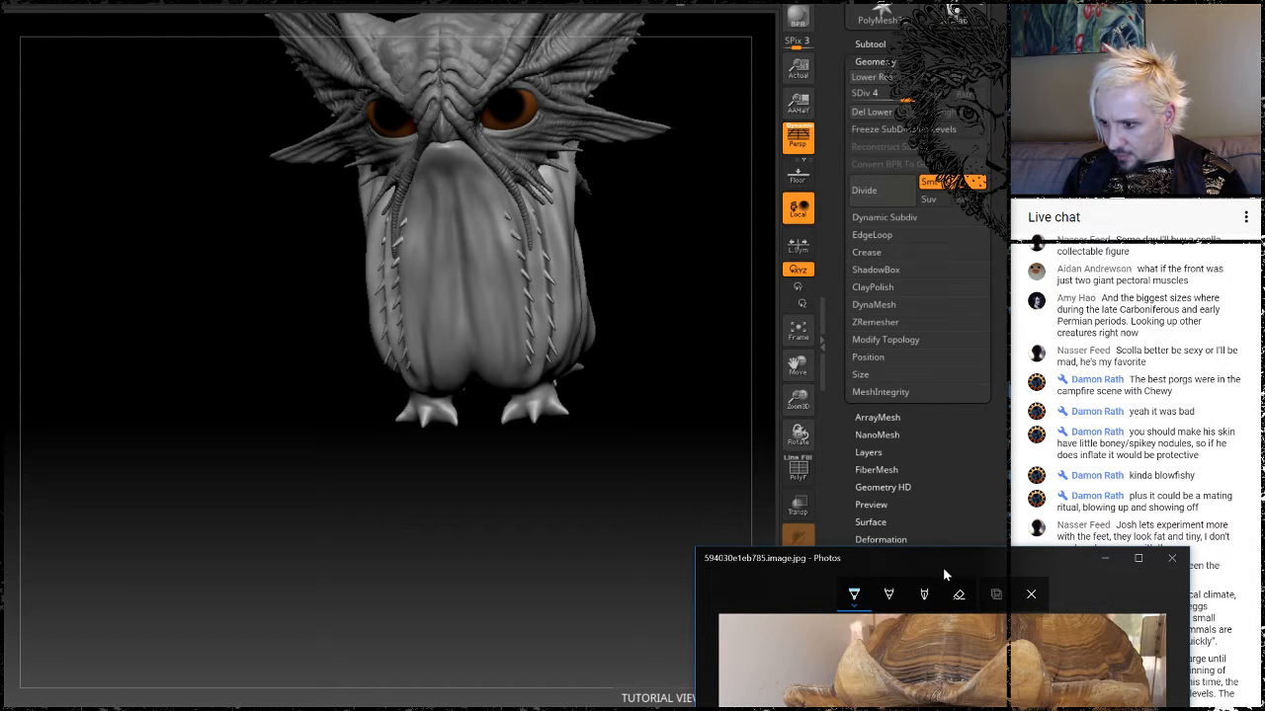
Check and close the tortoise reference photo, and look through the Otherreptiles reference folder for other images.
{"action": "left_click_drag", "start_coordinate": [1010, 557], "coordinate": [775, 405]}
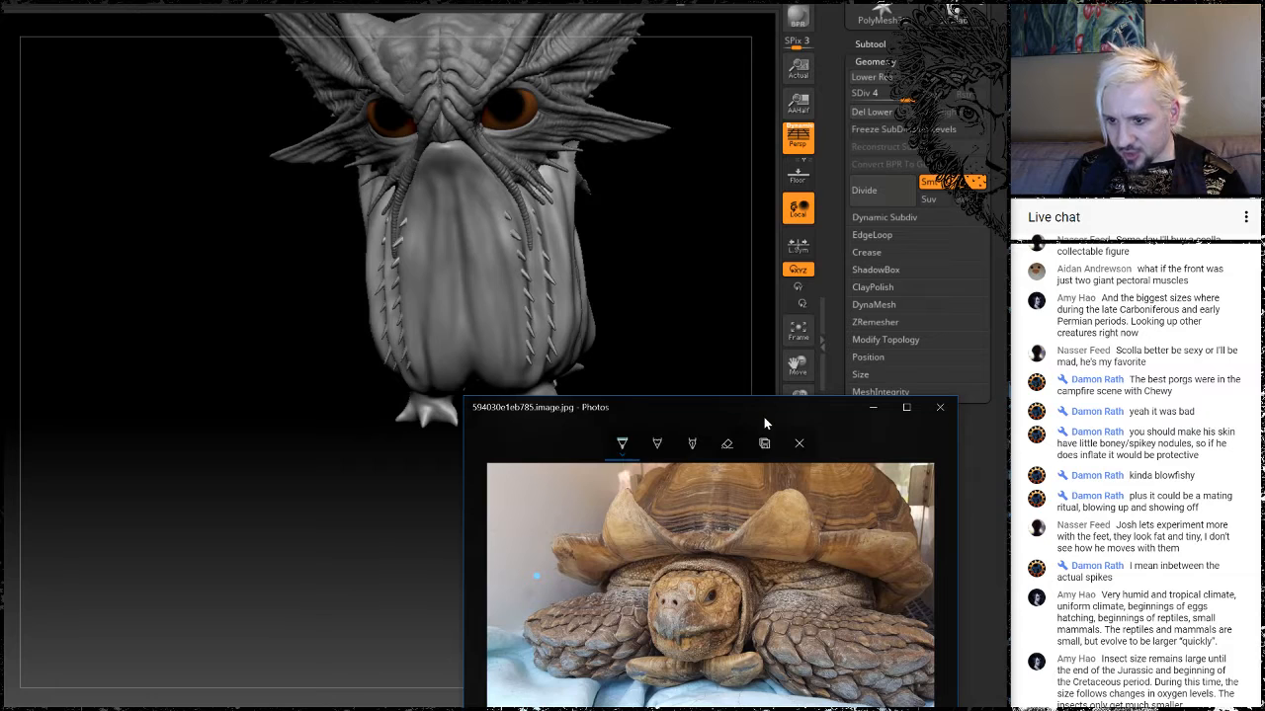
{"action": "left_click", "coordinate": [943, 409]}
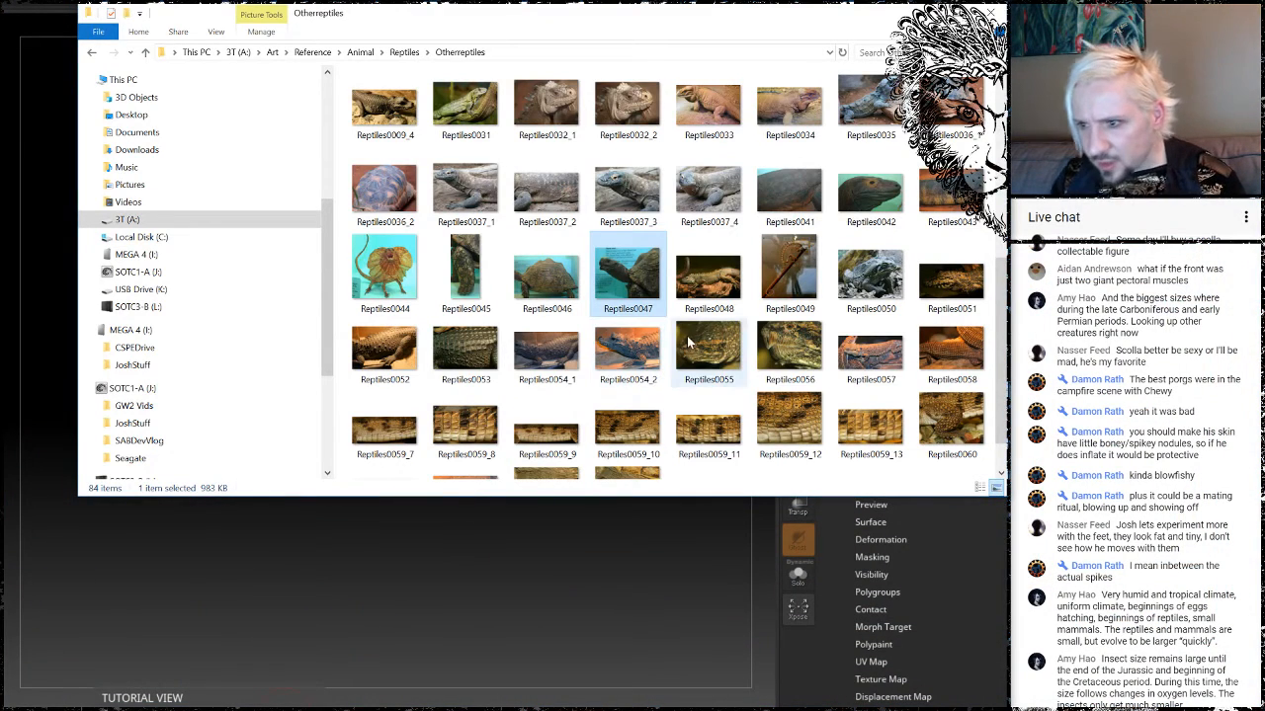
{"action": "scroll", "coordinate": [691, 304], "scroll_direction": "down", "scroll_amount": 1}
{"action": "scroll", "coordinate": [693, 304], "scroll_direction": "up", "scroll_amount": 5}
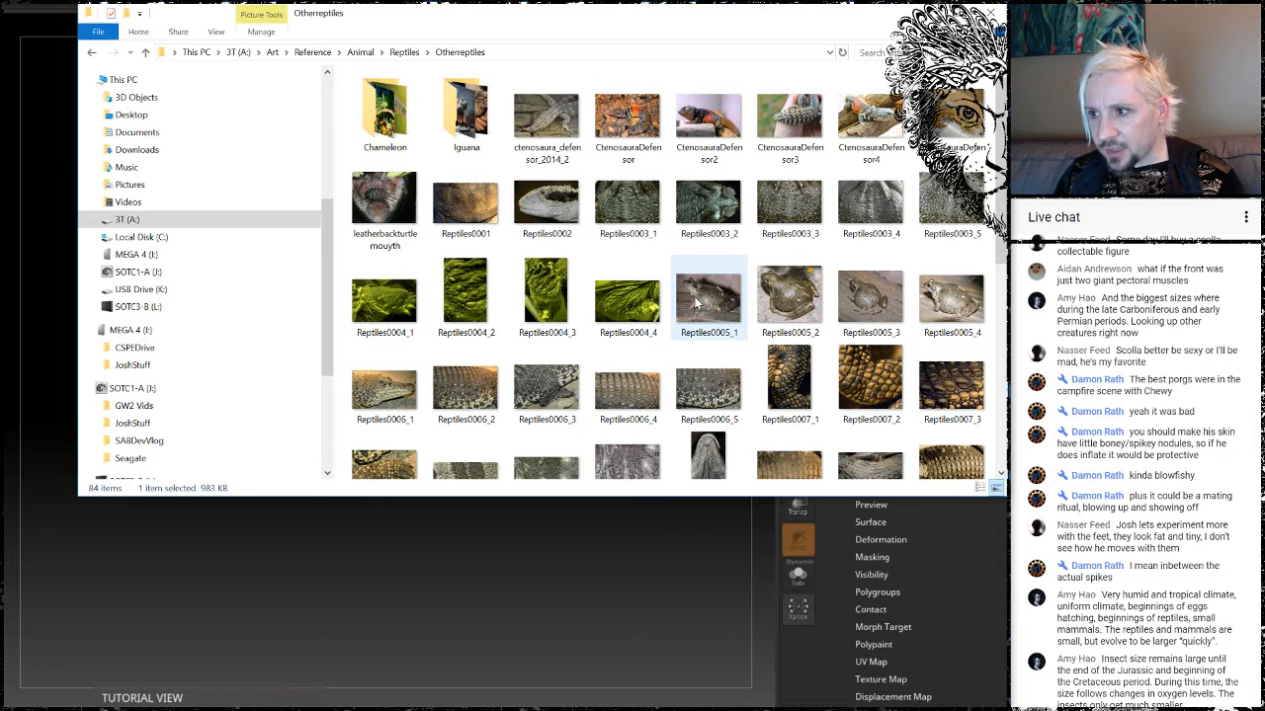
{"action": "left_click", "coordinate": [404, 52]}
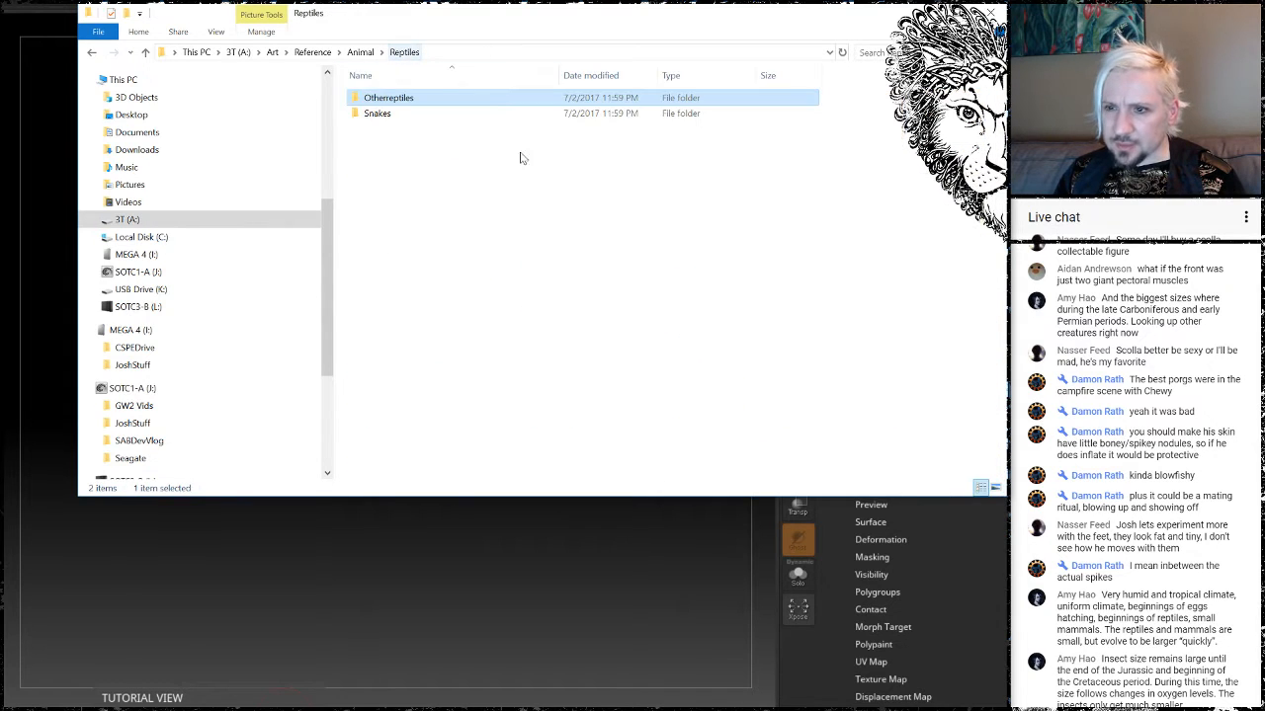
Browse the Animal reference folder, view the snapping turtle photo in its Turtle subfolder, and go back to ZBrush.
{"action": "left_click", "coordinate": [359, 53]}
{"action": "scroll", "coordinate": [512, 202], "scroll_direction": "down", "scroll_amount": 6}
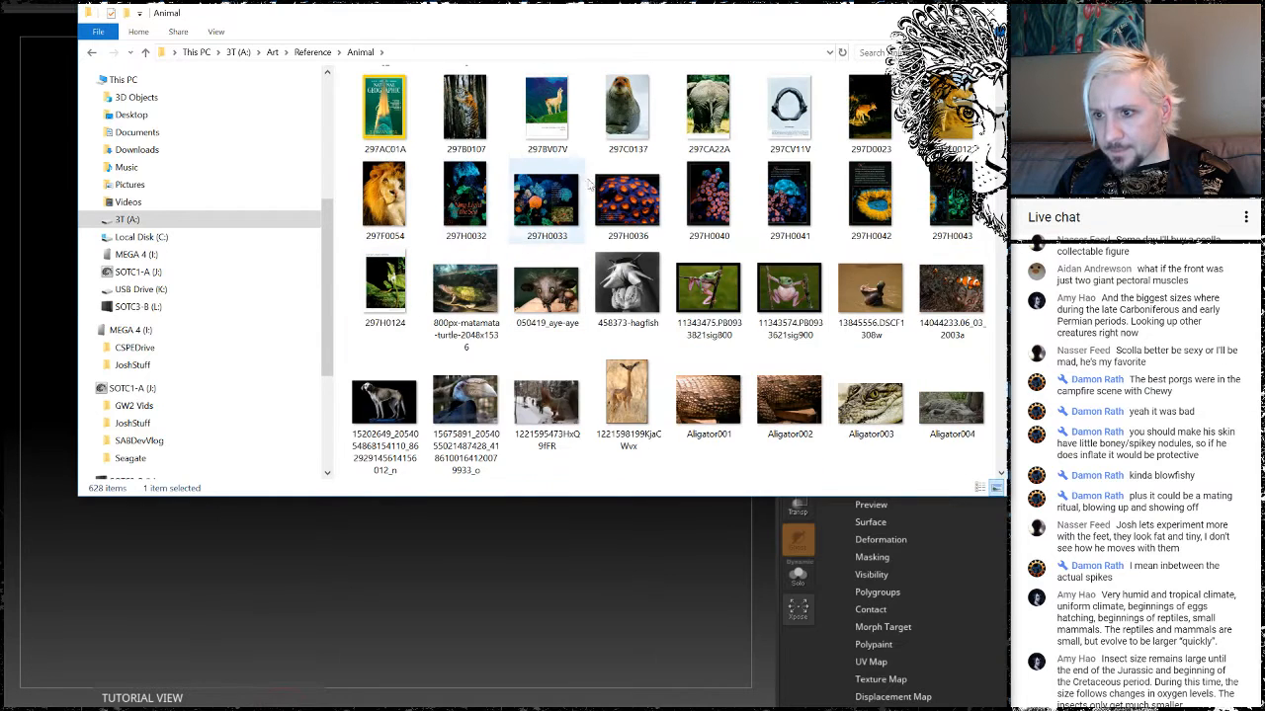
{"action": "scroll", "coordinate": [600, 215], "scroll_direction": "up", "scroll_amount": 3}
{"action": "double_click", "coordinate": [530, 202]}
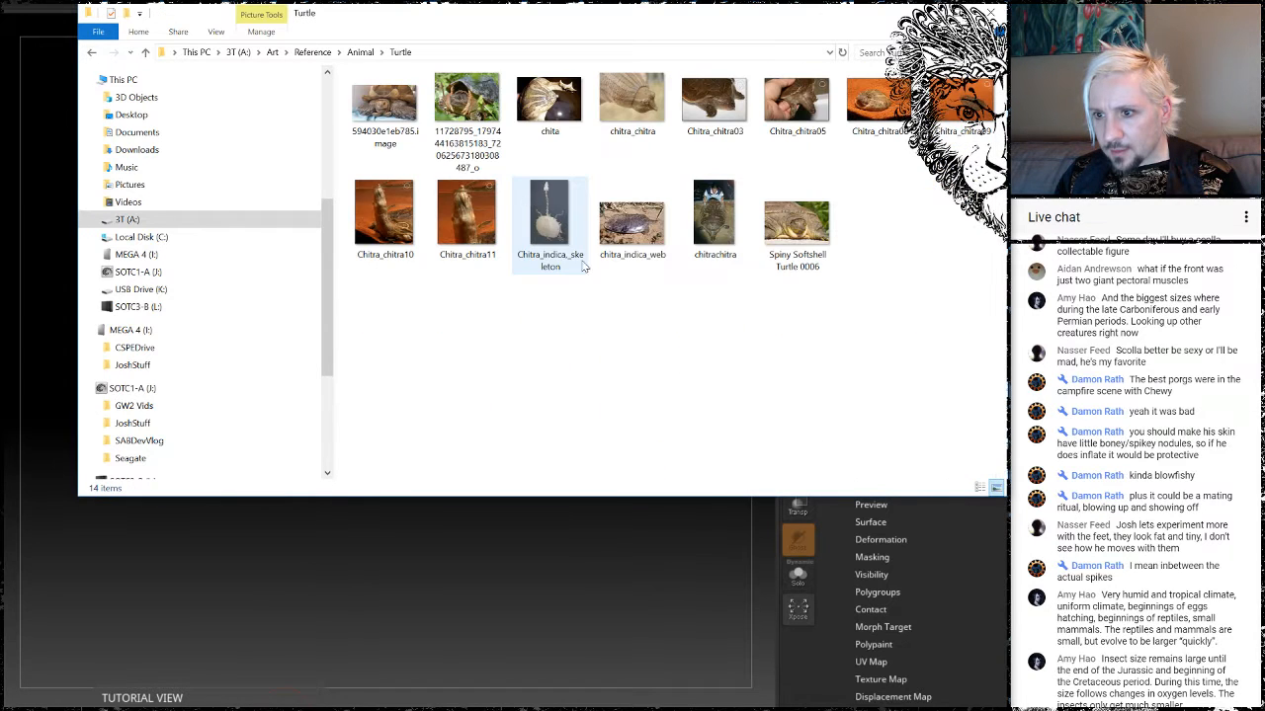
{"action": "double_click", "coordinate": [461, 113]}
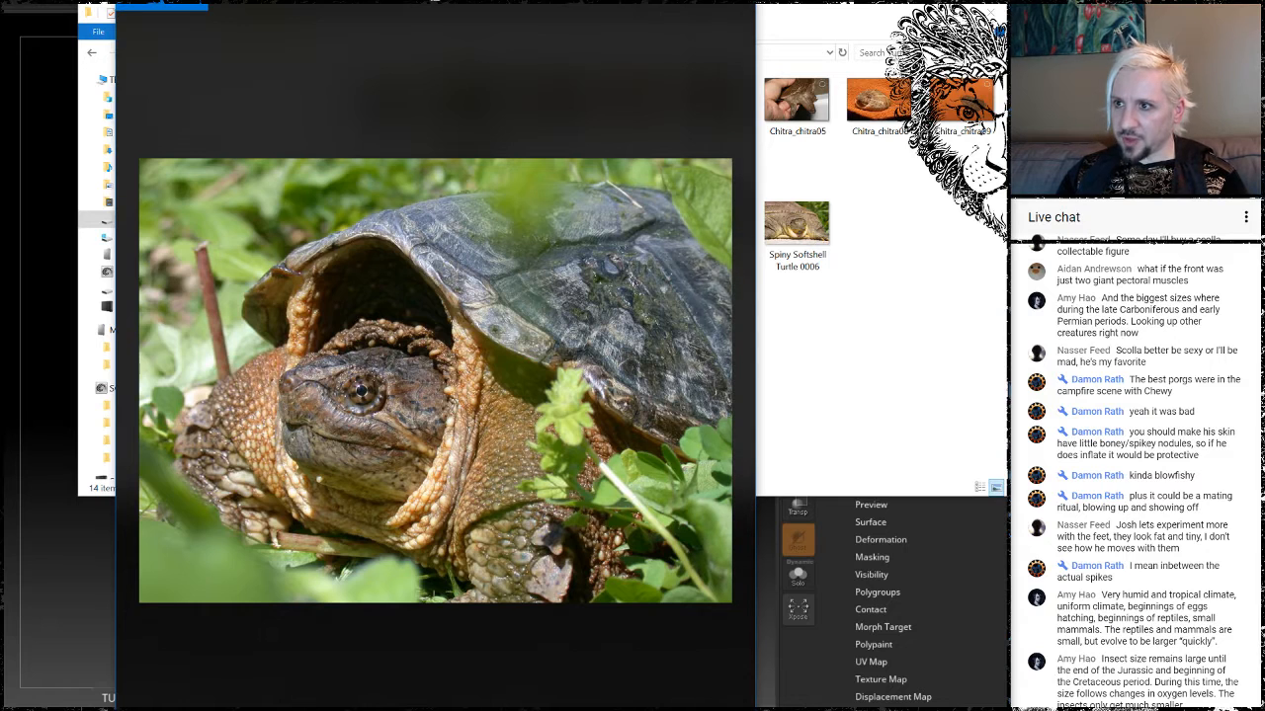
{"action": "key", "text": "alt+Tab"}
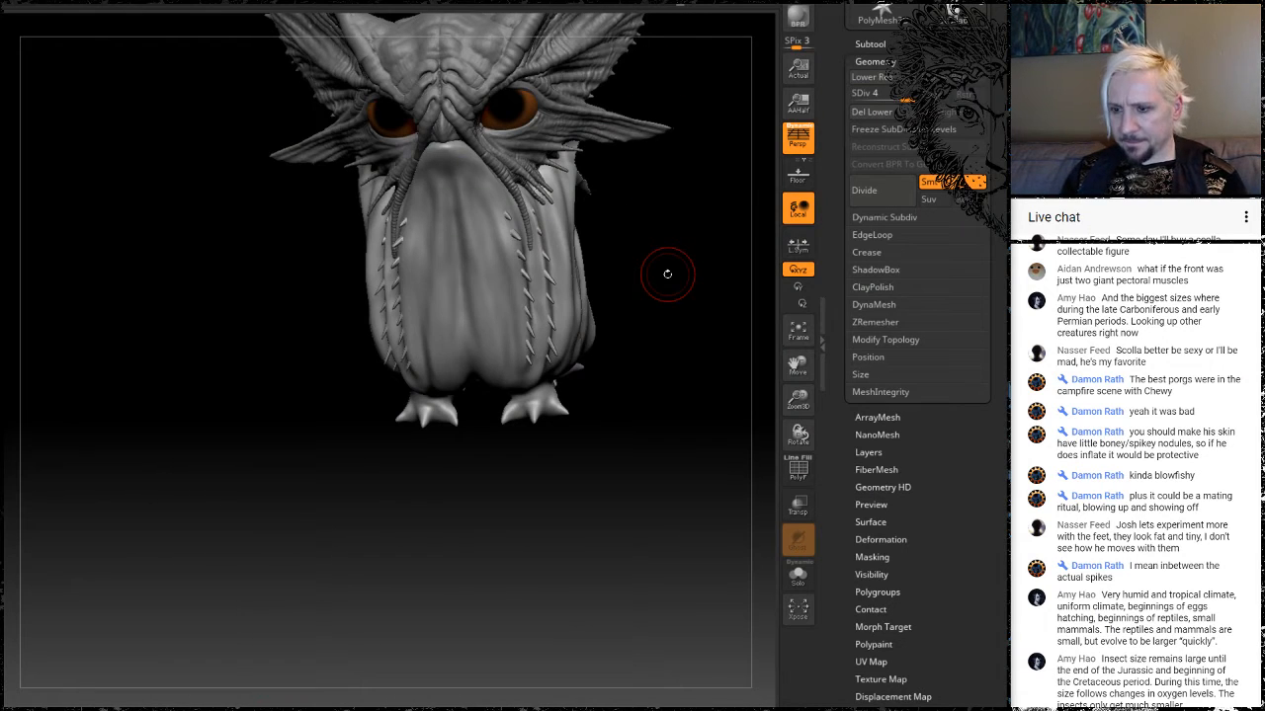
Undo back past the arm hiding and belly spikes, and clear the belly's dot mask, accepting removal of the newer undo history.
{"action": "left_click_drag", "start_coordinate": [652, 460], "coordinate": [624, 464]}
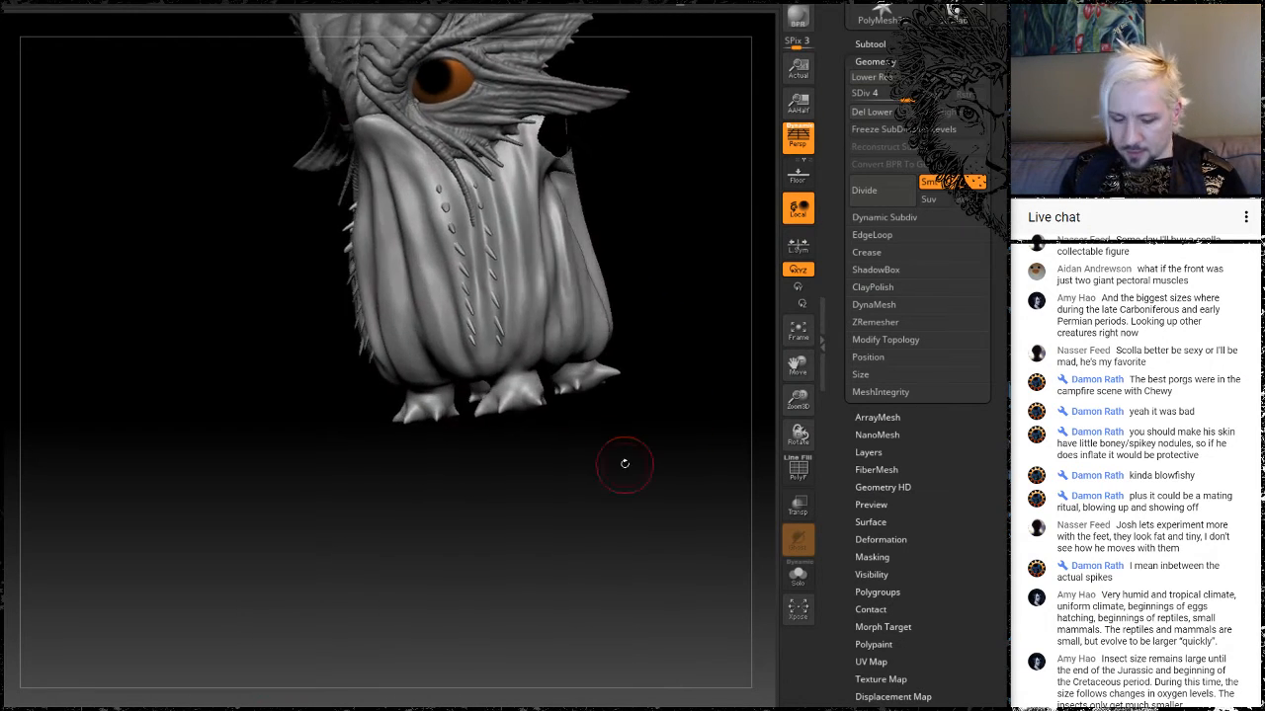
{"action": "key", "text": "ctrl+z"}
{"action": "key", "text": "ctrl+z"}
{"action": "key", "text": "ctrl+z"}
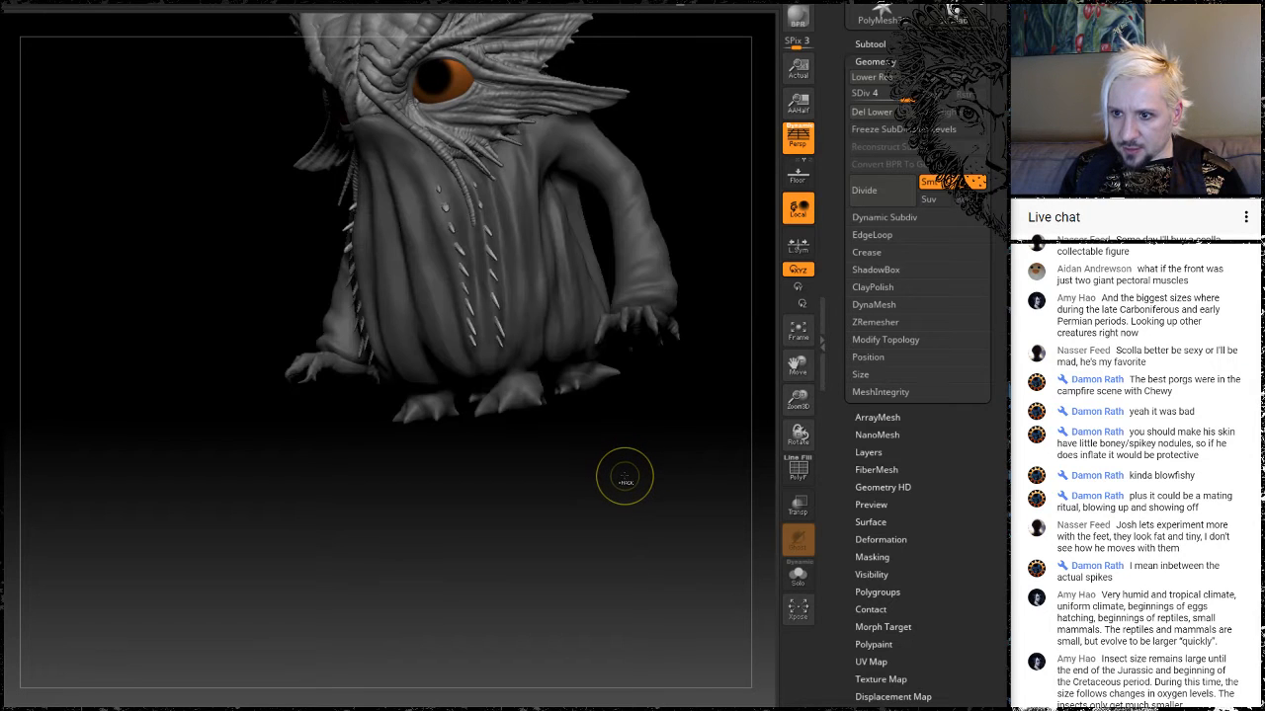
{"action": "key", "text": "ctrl+z"}
{"action": "key", "text": "ctrl+z"}
{"action": "key", "text": "ctrl+z"}
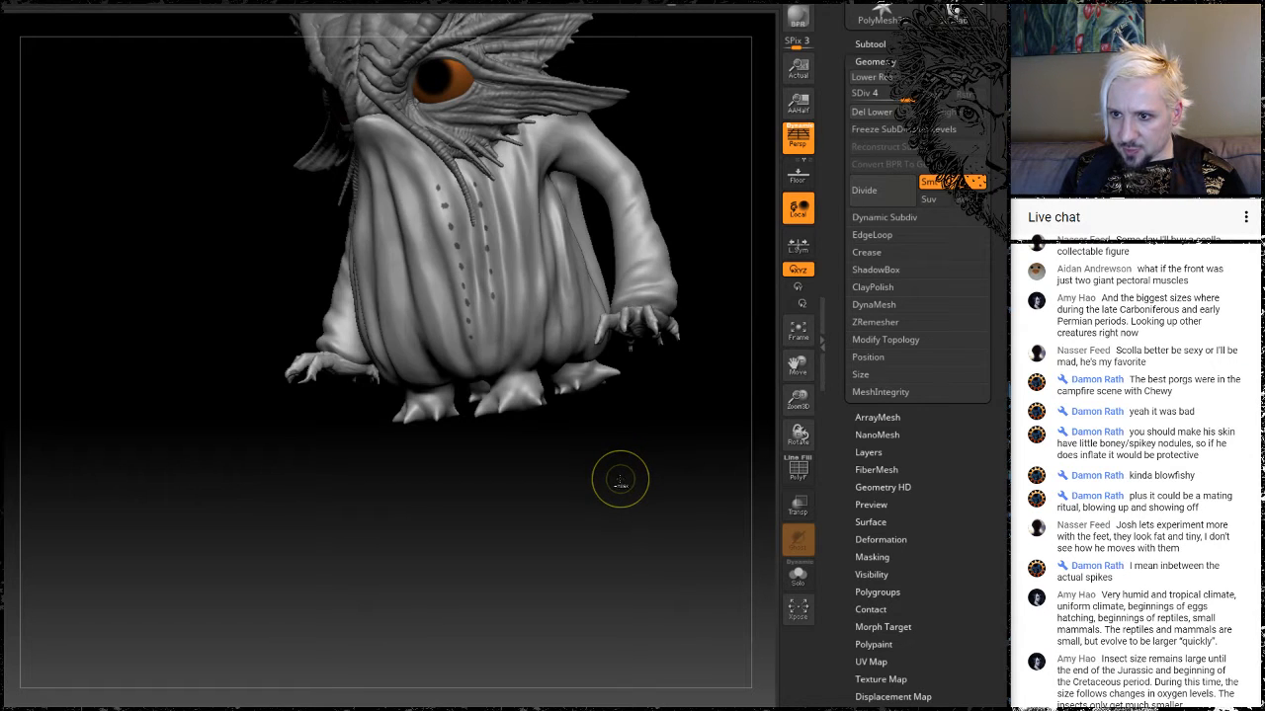
{"action": "left_click", "coordinate": [549, 518], "text": "ctrl"}
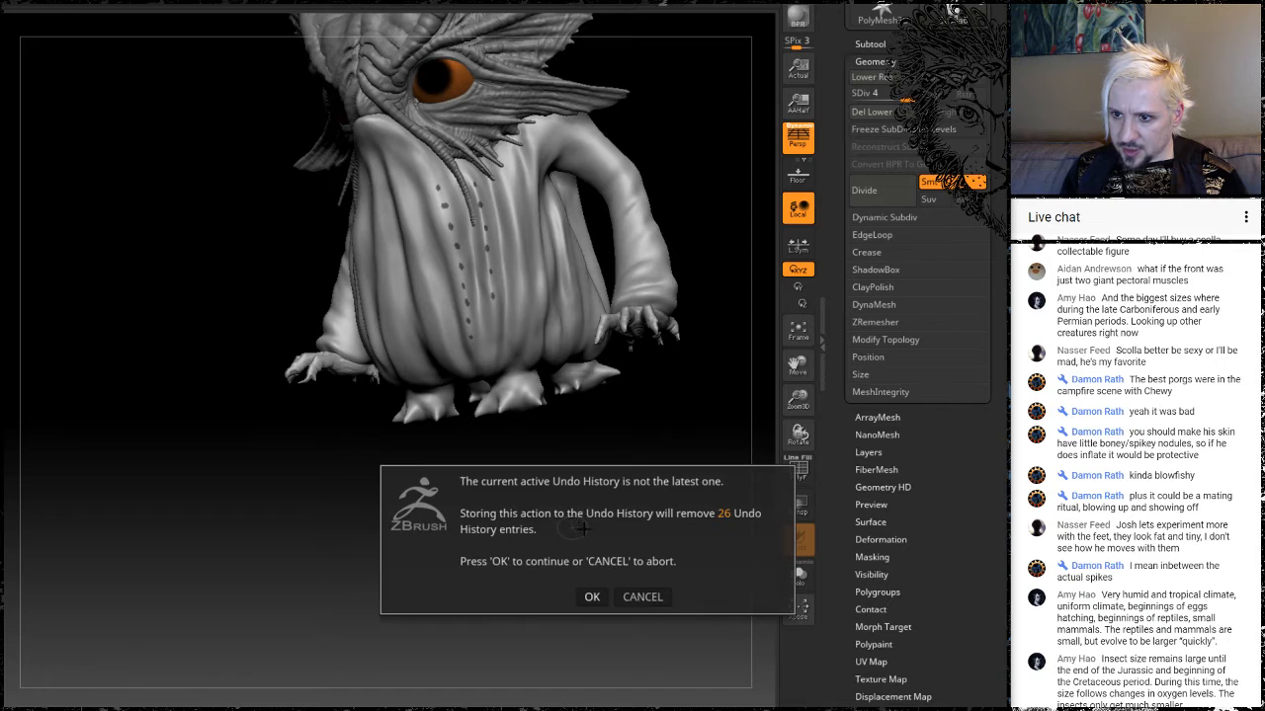
{"action": "left_click", "coordinate": [590, 595]}
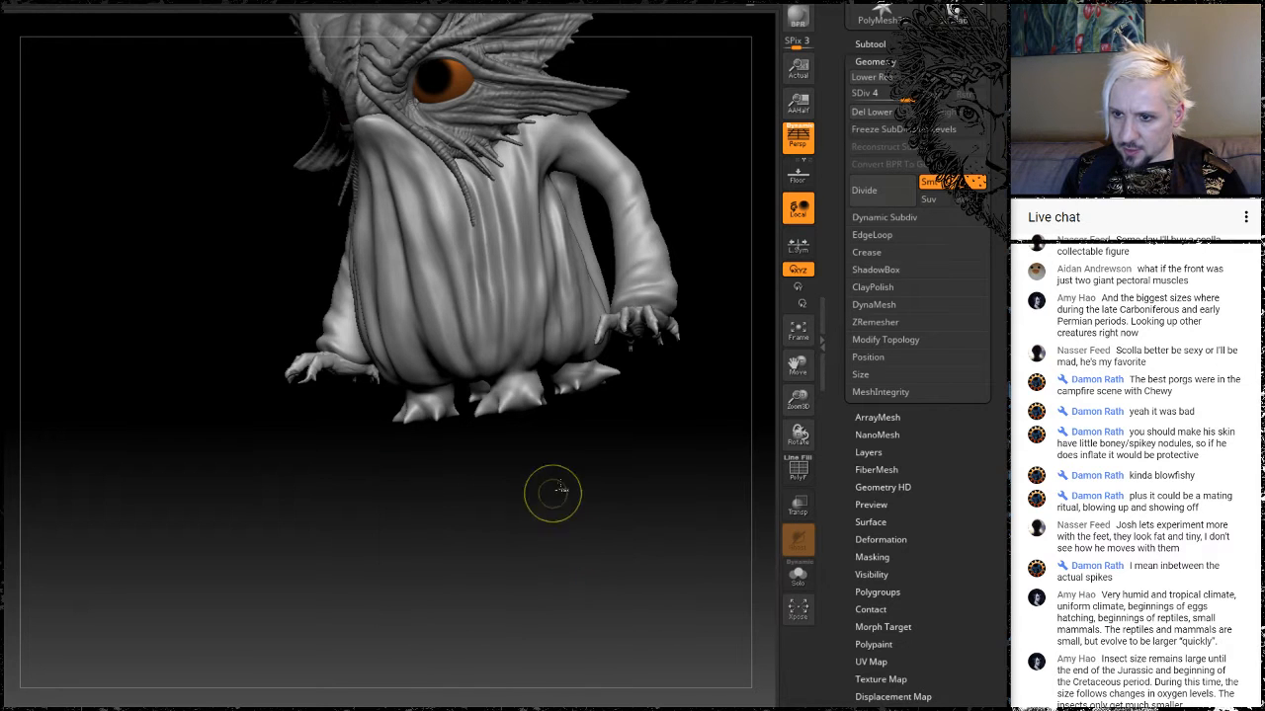
Reduce the brush's draw size and mask two mirrored vertical rows of small dots down the front of the belly.
{"action": "mouse_move", "coordinate": [544, 494]}
{"action": "left_mouse_down"}
{"action": "mouse_move", "coordinate": [591, 530]}
{"action": "mouse_move", "coordinate": [595, 627]}
{"action": "mouse_move", "coordinate": [593, 610]}
{"action": "left_mouse_up"}
{"action": "left_click_drag", "start_coordinate": [116, 309], "coordinate": [516, 276], "text": "shift"}
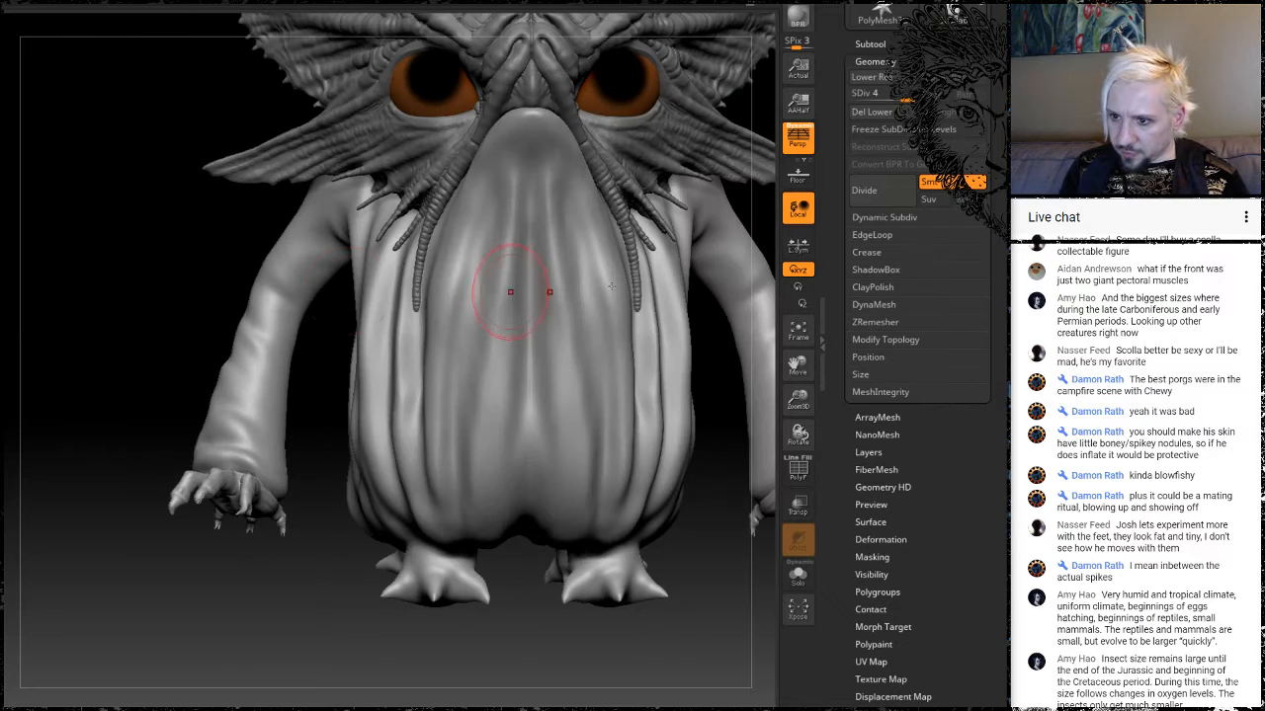
{"action": "key", "text": "space"}
{"action": "left_click_drag", "start_coordinate": [607, 279], "coordinate": [598, 278]}
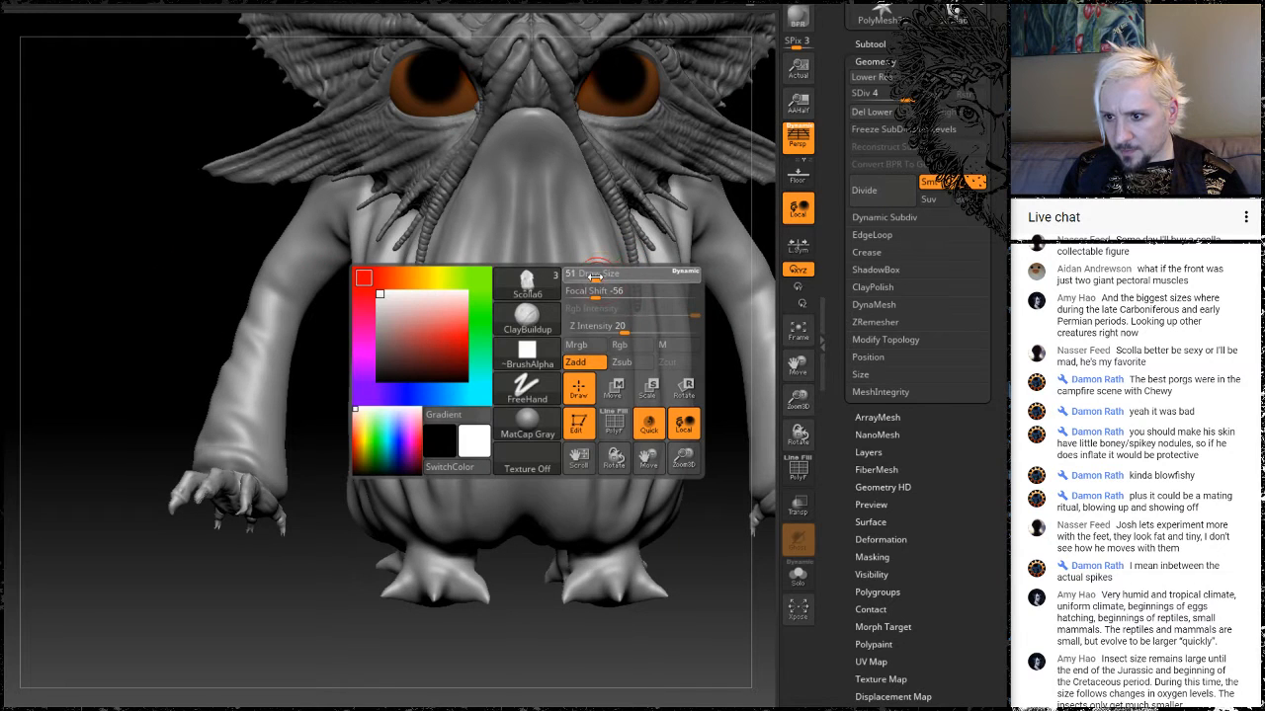
{"action": "left_click", "coordinate": [570, 232]}
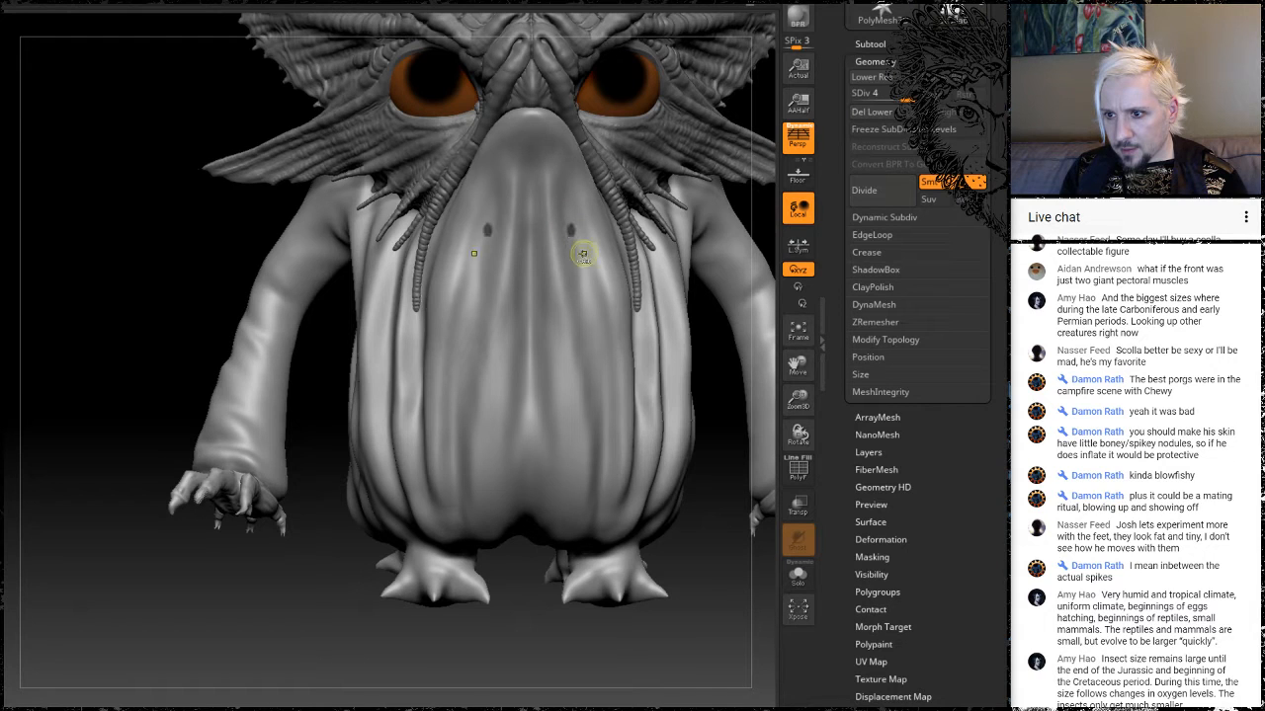
{"action": "left_click", "coordinate": [581, 260]}
{"action": "left_click", "coordinate": [588, 296]}
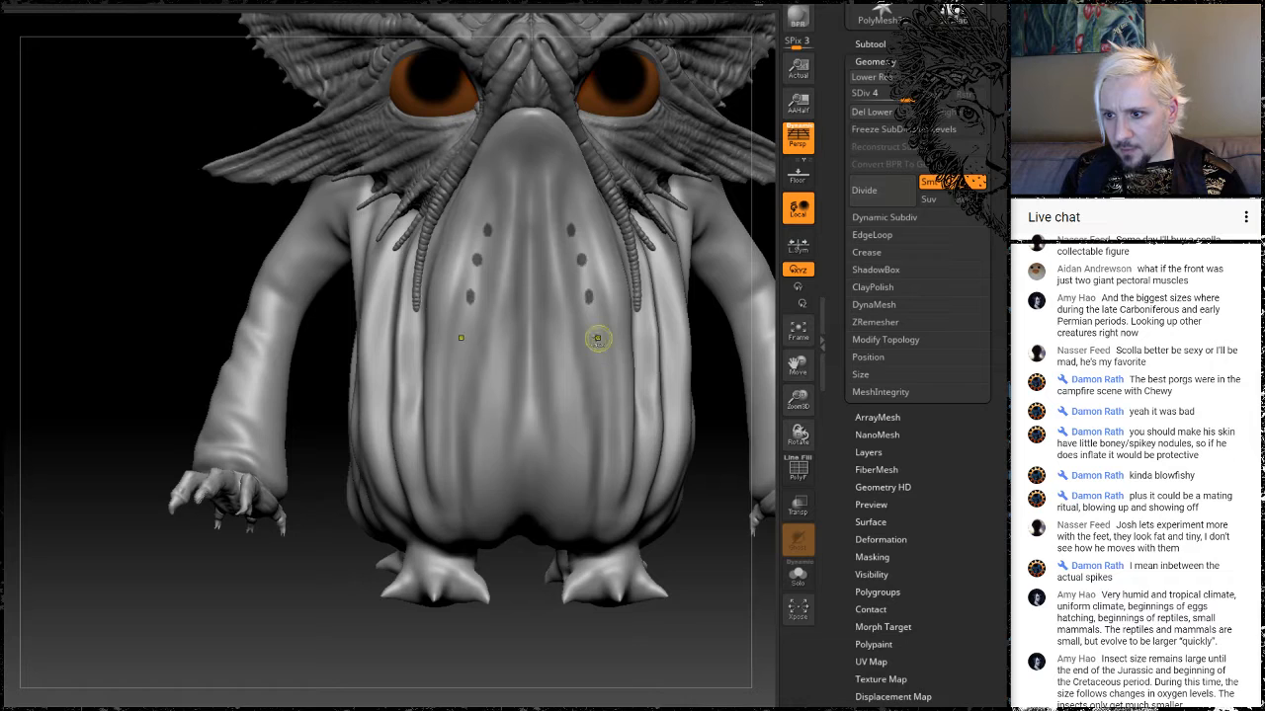
{"action": "left_click", "coordinate": [591, 335]}
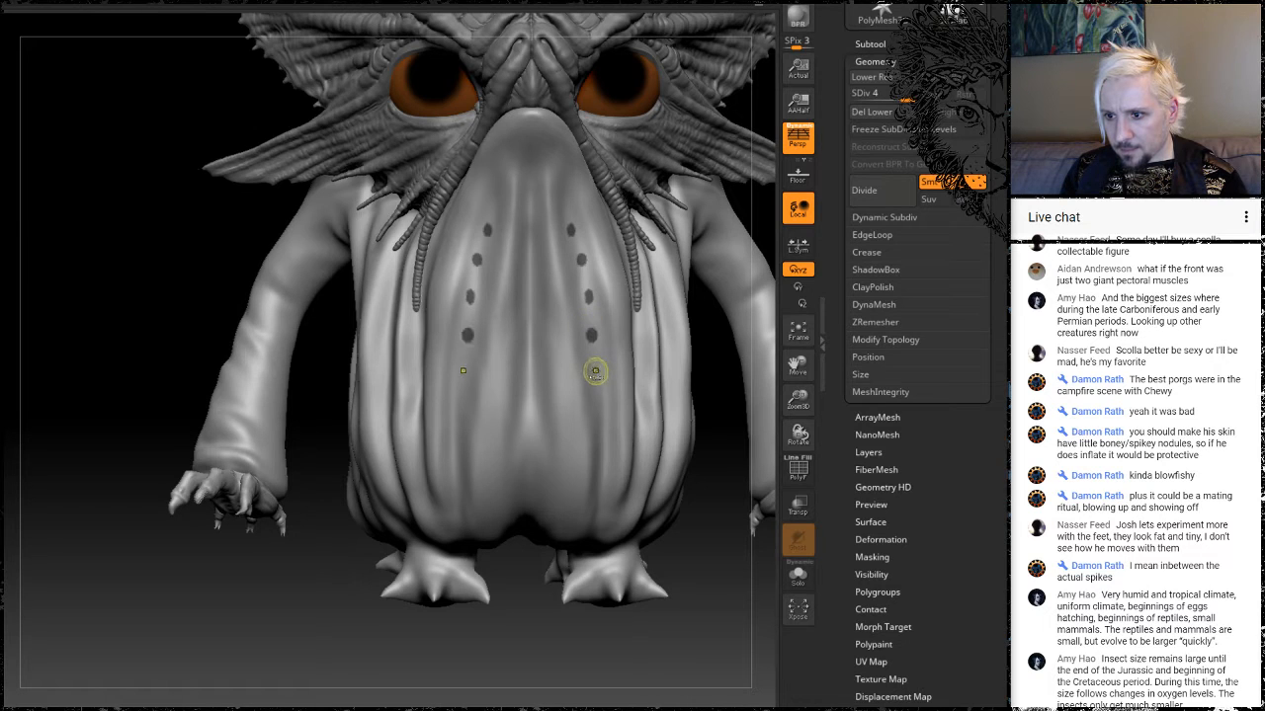
{"action": "left_click", "coordinate": [599, 376]}
{"action": "left_click", "coordinate": [607, 420]}
{"action": "left_click", "coordinate": [600, 499]}
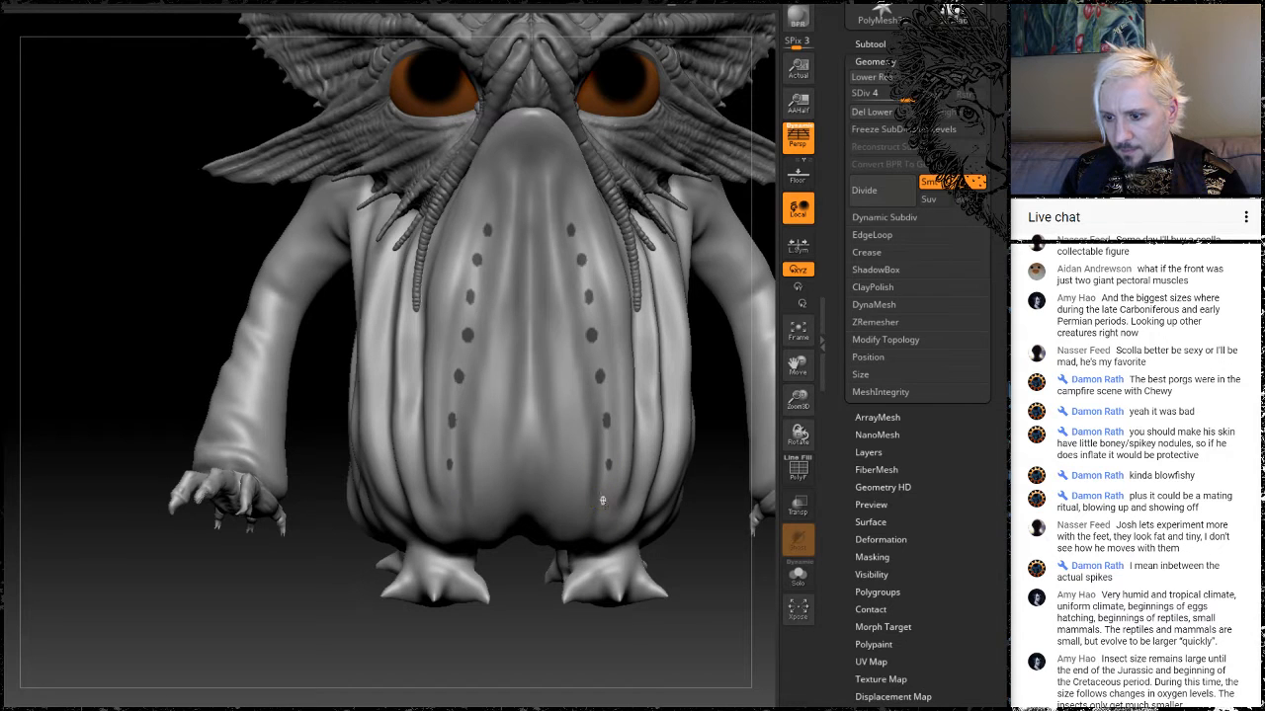
Mask additional vertical rows of dots down the belly's centre and along the outer side folds.
{"action": "left_click_drag", "start_coordinate": [528, 644], "coordinate": [491, 641]}
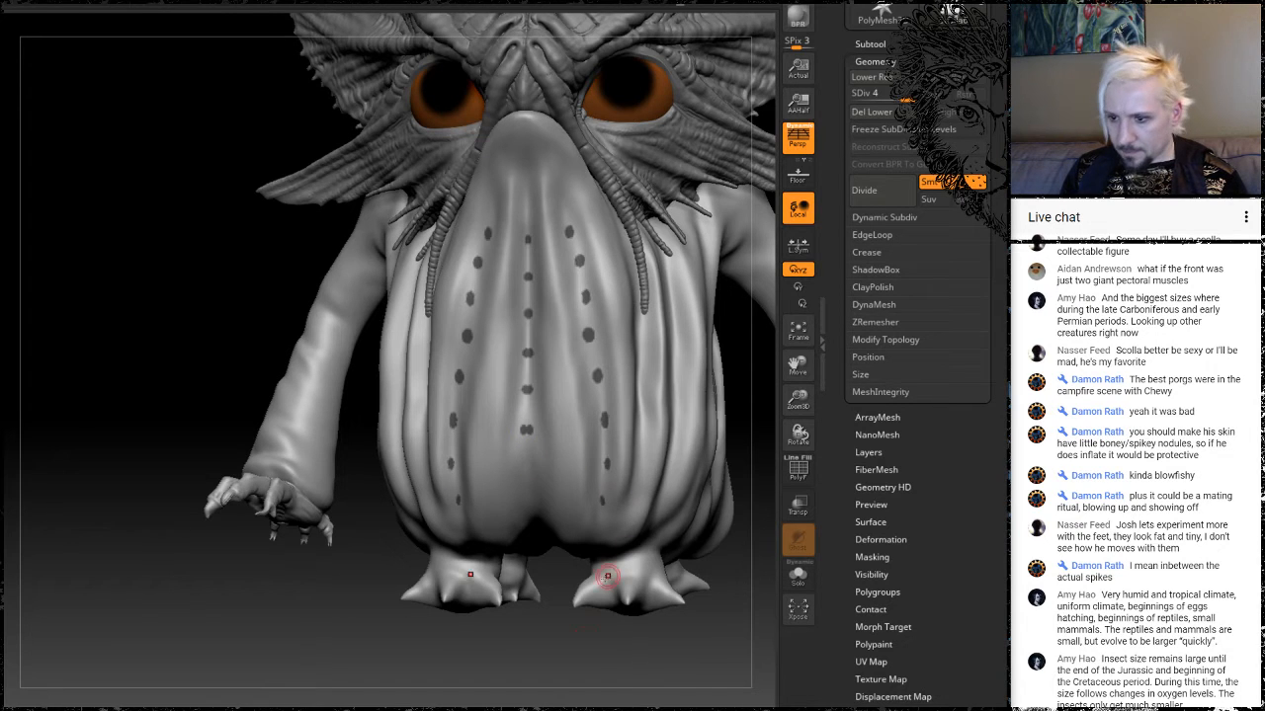
{"action": "right_click_drag", "start_coordinate": [530, 458], "coordinate": [629, 321]}
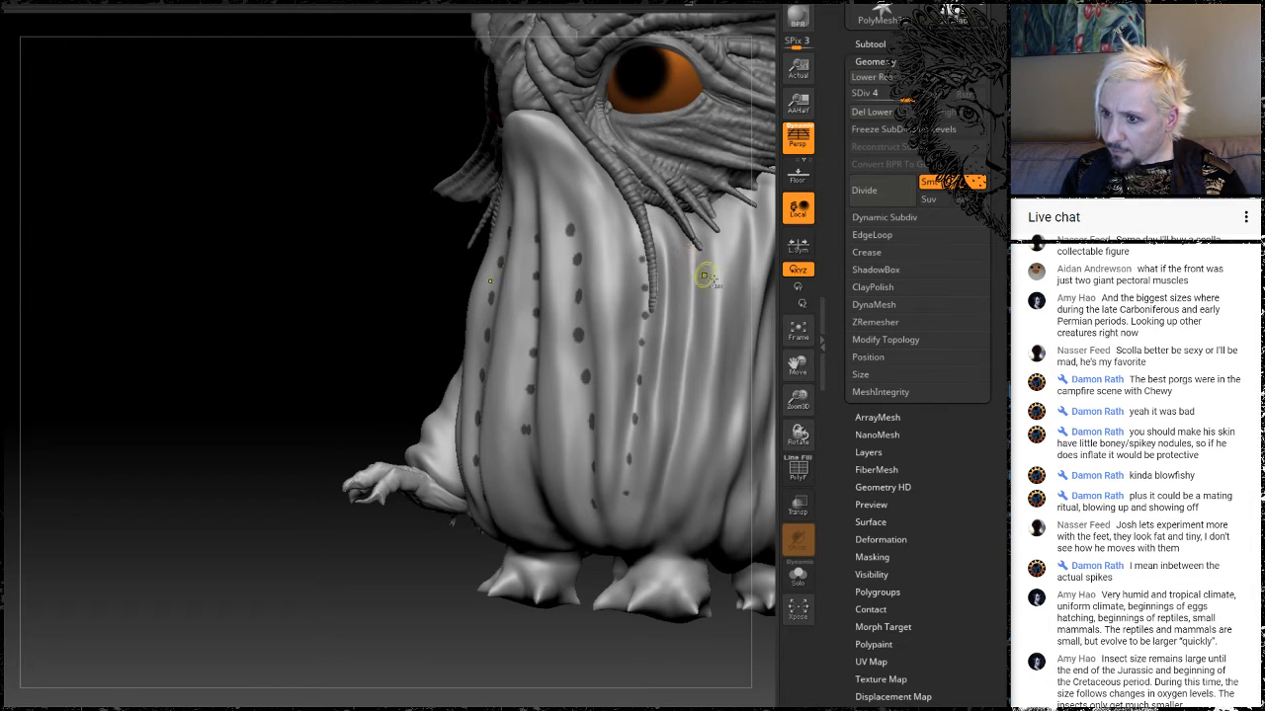
{"action": "mouse_move", "coordinate": [317, 257]}
{"action": "left_mouse_down"}
{"action": "mouse_move", "coordinate": [302, 246]}
{"action": "mouse_move", "coordinate": [733, 263]}
{"action": "left_mouse_up"}
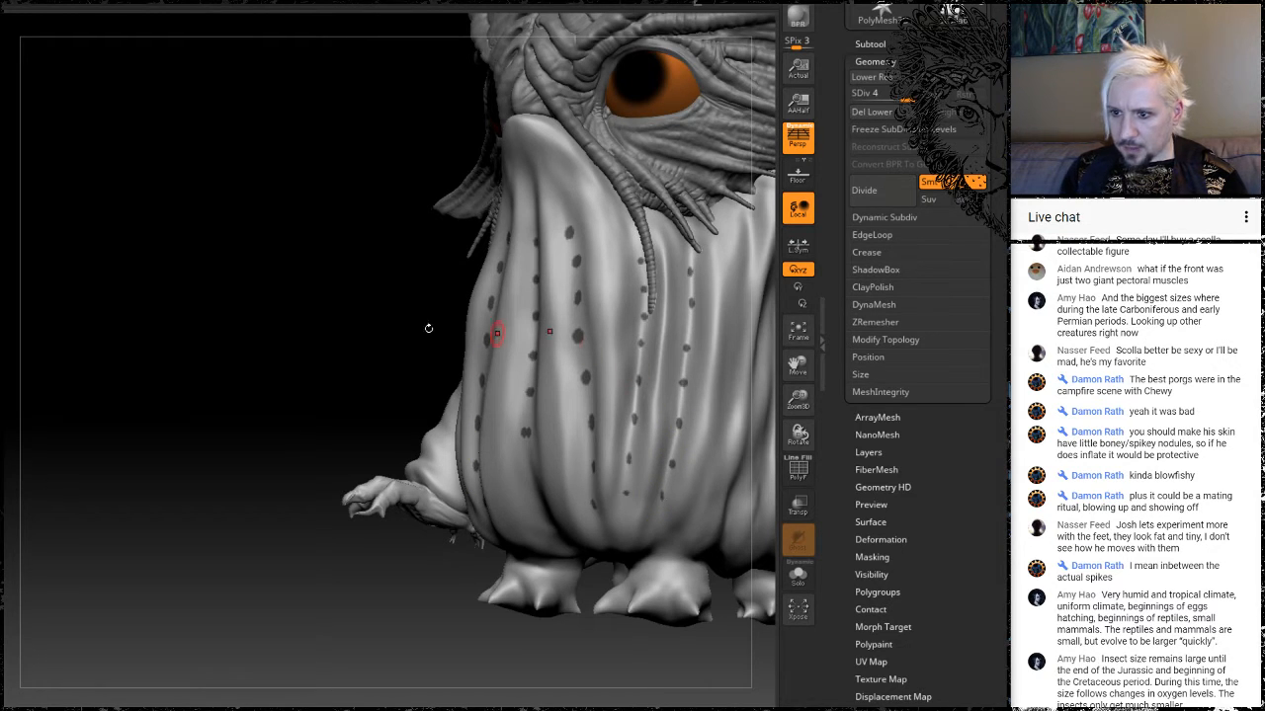
Invert the mask, pull the dots out into spikes with the Move brush at draw size 1000, and clear the mask.
{"action": "left_click_drag", "start_coordinate": [203, 327], "coordinate": [339, 544]}
{"action": "key", "text": "space"}
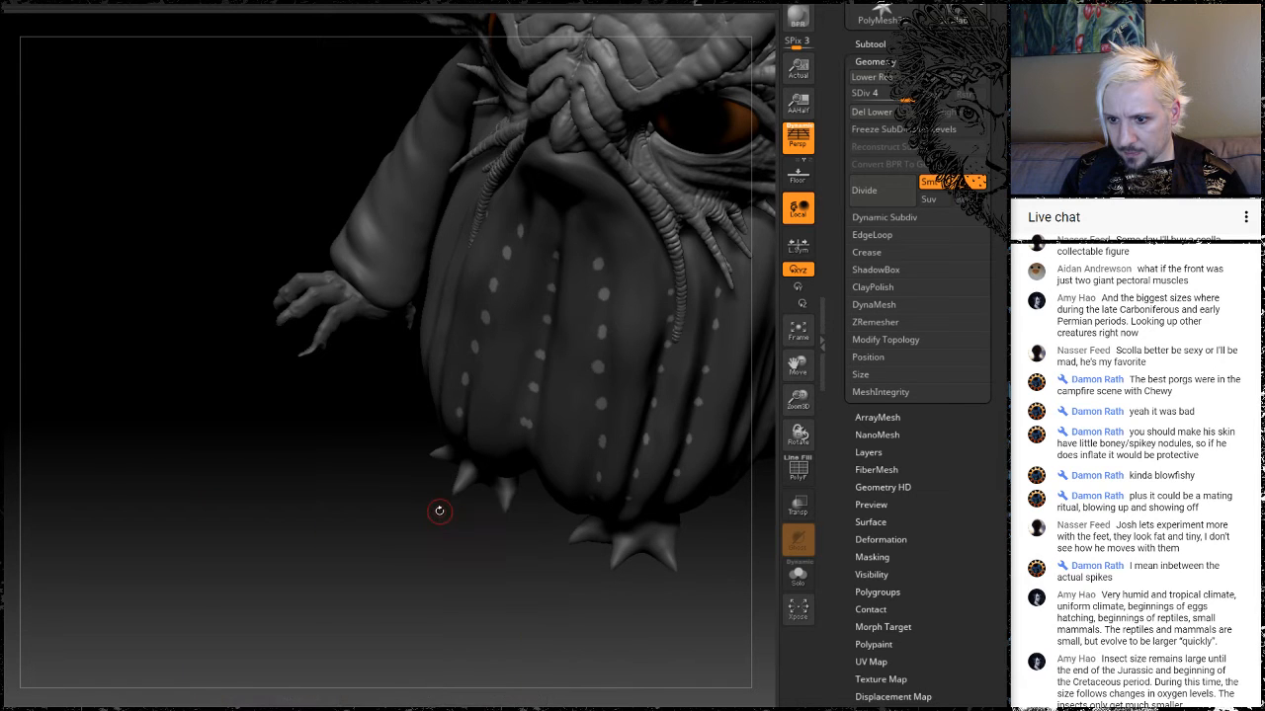
{"action": "key", "text": "space"}
{"action": "left_click_drag", "start_coordinate": [422, 511], "coordinate": [508, 508]}
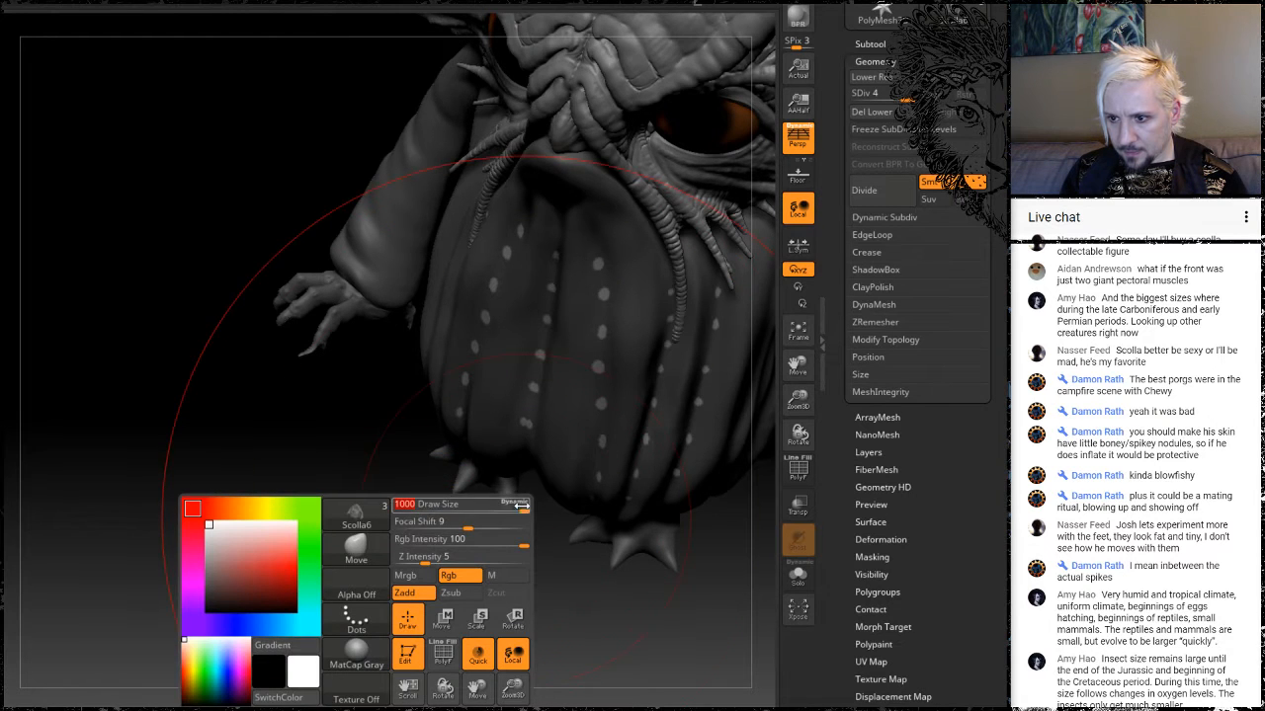
{"action": "mouse_move", "coordinate": [299, 446]}
{"action": "left_mouse_down"}
{"action": "mouse_move", "coordinate": [303, 491]}
{"action": "mouse_move", "coordinate": [443, 527]}
{"action": "mouse_move", "coordinate": [438, 457]}
{"action": "mouse_move", "coordinate": [411, 464]}
{"action": "mouse_move", "coordinate": [441, 429]}
{"action": "left_mouse_up"}
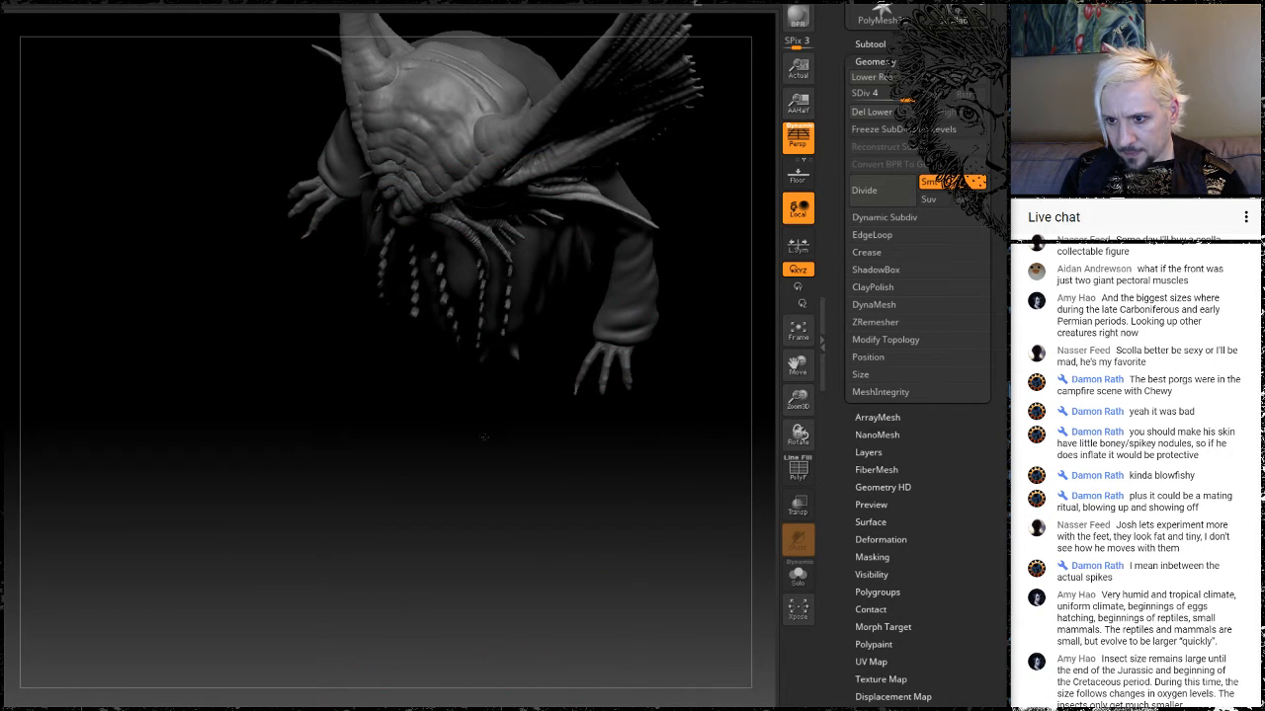
{"action": "left_click_drag", "start_coordinate": [458, 525], "coordinate": [371, 576]}
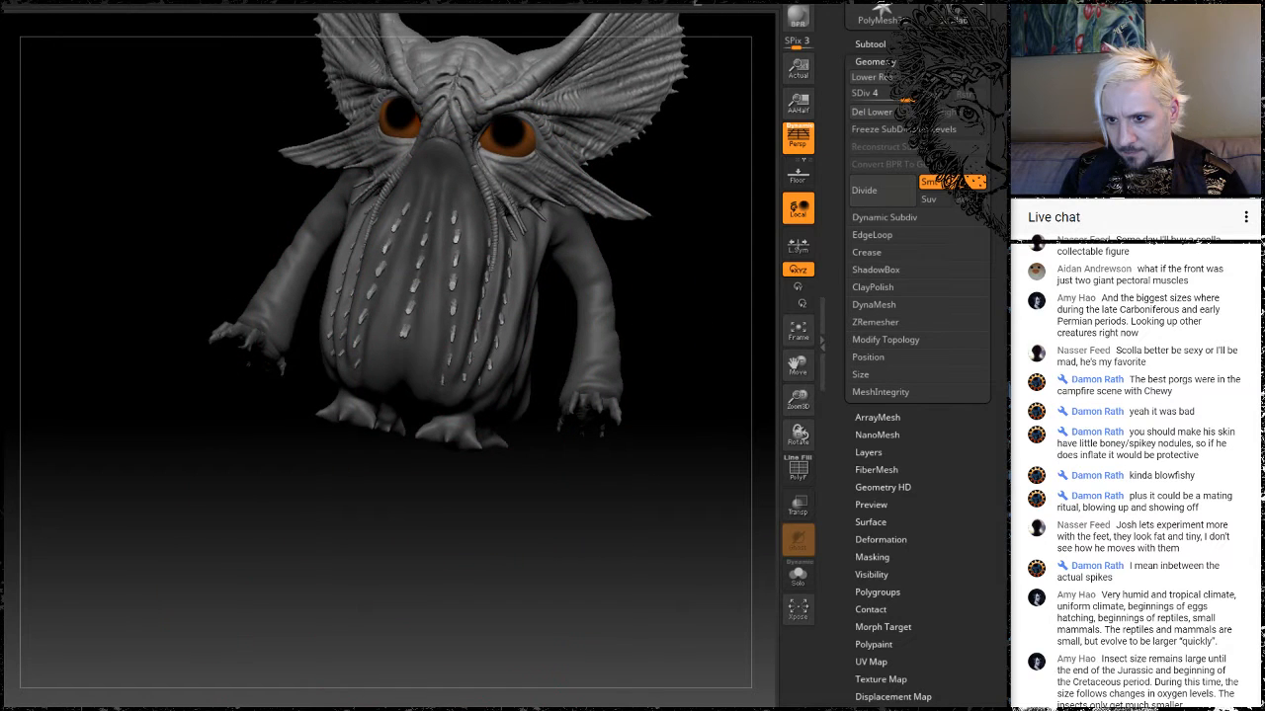
{"action": "left_click_drag", "start_coordinate": [422, 496], "coordinate": [346, 528]}
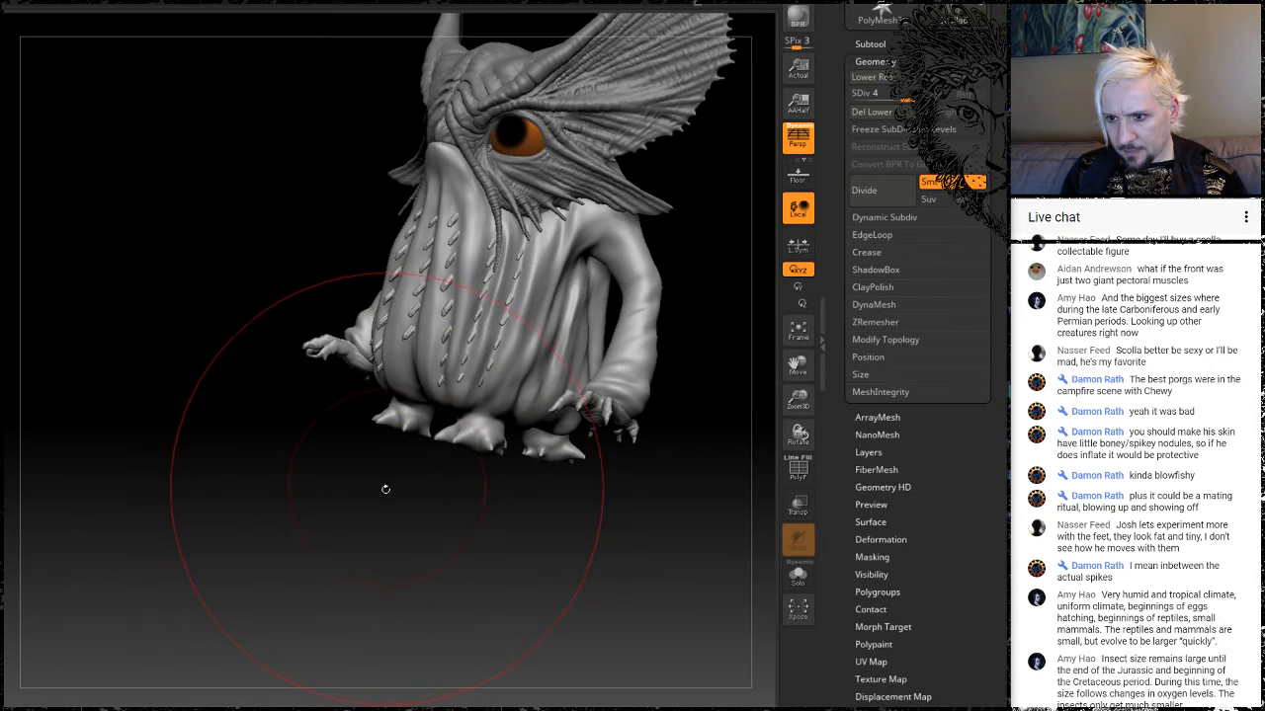
Restore the belly mask with an undo, smooth the unmasked spikes, and clear the mask again.
{"action": "key", "text": "ctrl+z"}
{"action": "left_click_drag", "start_coordinate": [474, 265], "coordinate": [444, 306], "text": "shift"}
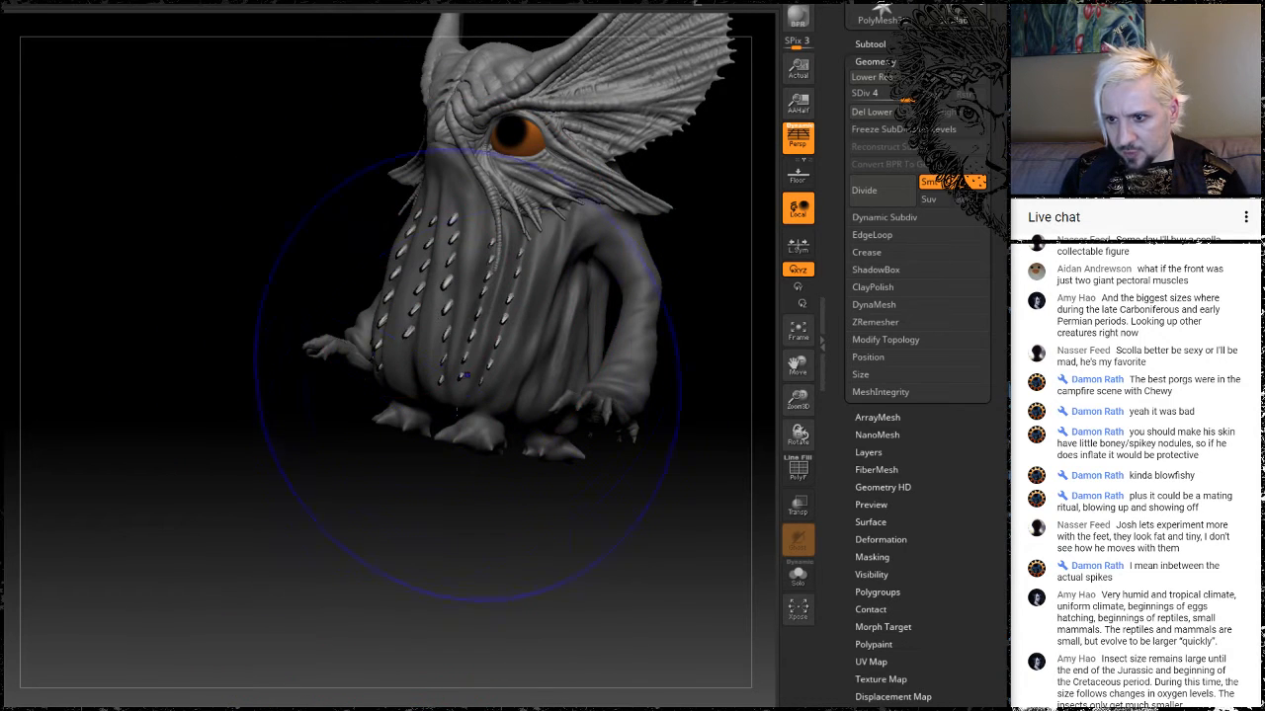
{"action": "left_click_drag", "start_coordinate": [337, 503], "coordinate": [375, 543], "text": "ctrl"}
{"action": "mouse_move", "coordinate": [297, 551]}
{"action": "left_mouse_down"}
{"action": "mouse_move", "coordinate": [425, 553]}
{"action": "mouse_move", "coordinate": [336, 549]}
{"action": "mouse_move", "coordinate": [355, 548]}
{"action": "mouse_move", "coordinate": [297, 475]}
{"action": "mouse_move", "coordinate": [240, 533]}
{"action": "mouse_move", "coordinate": [347, 570]}
{"action": "mouse_move", "coordinate": [332, 565]}
{"action": "mouse_move", "coordinate": [342, 536]}
{"action": "mouse_move", "coordinate": [415, 534]}
{"action": "mouse_move", "coordinate": [257, 508]}
{"action": "mouse_move", "coordinate": [418, 424]}
{"action": "left_mouse_up"}
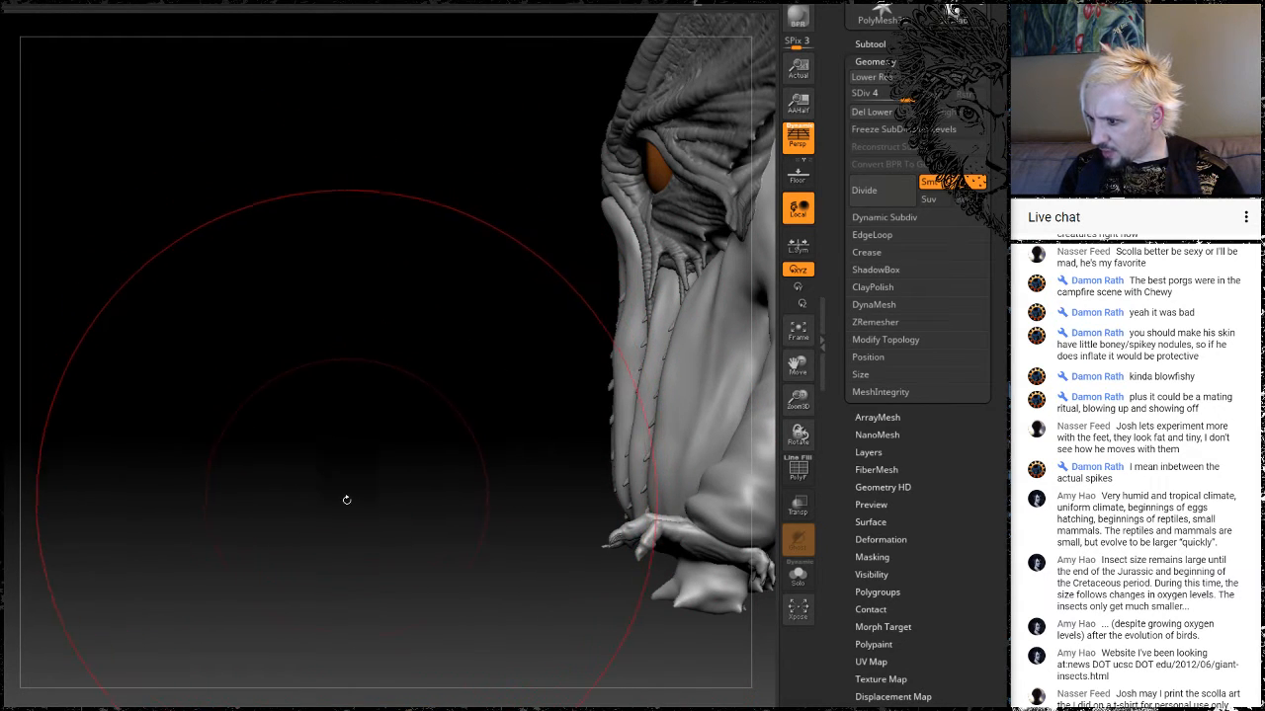
{"action": "mouse_move", "coordinate": [392, 446]}
{"action": "left_mouse_down"}
{"action": "mouse_move", "coordinate": [473, 440]}
{"action": "mouse_move", "coordinate": [205, 383]}
{"action": "left_mouse_up"}
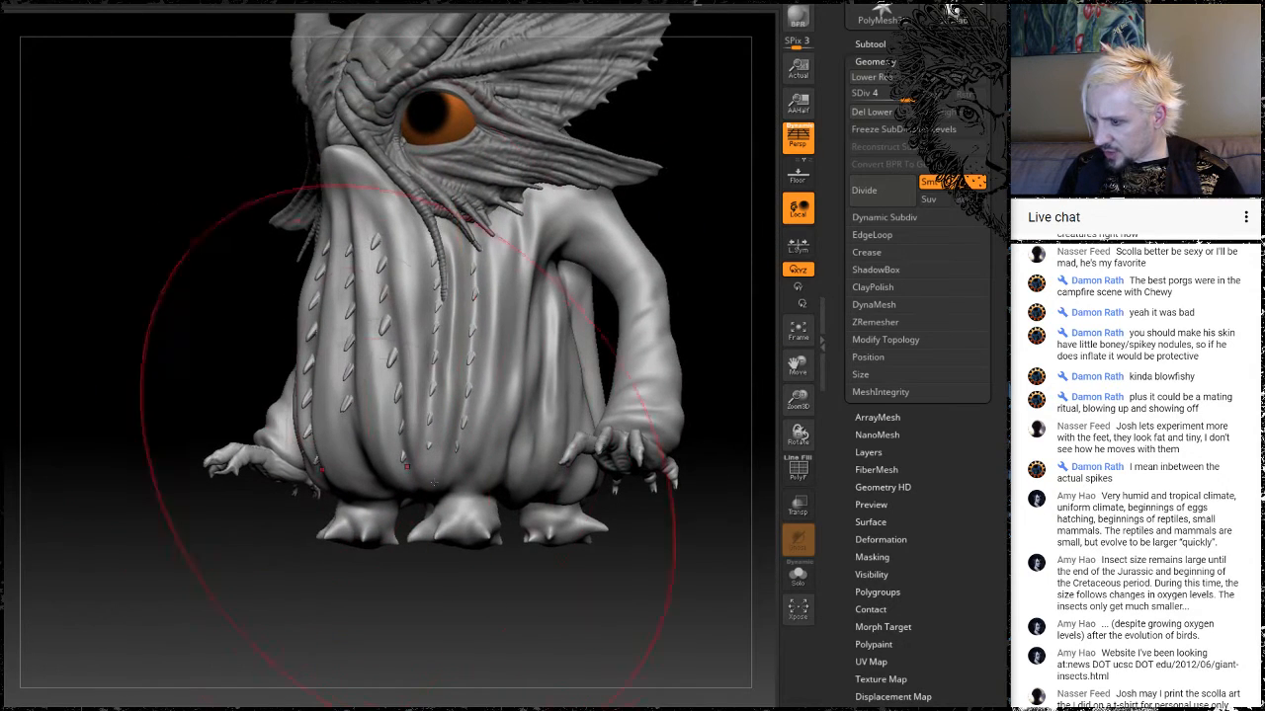
Reduce the Move brush's draw size to 108 and check the belly folds and spikes from several angles.
{"action": "key", "text": "space"}
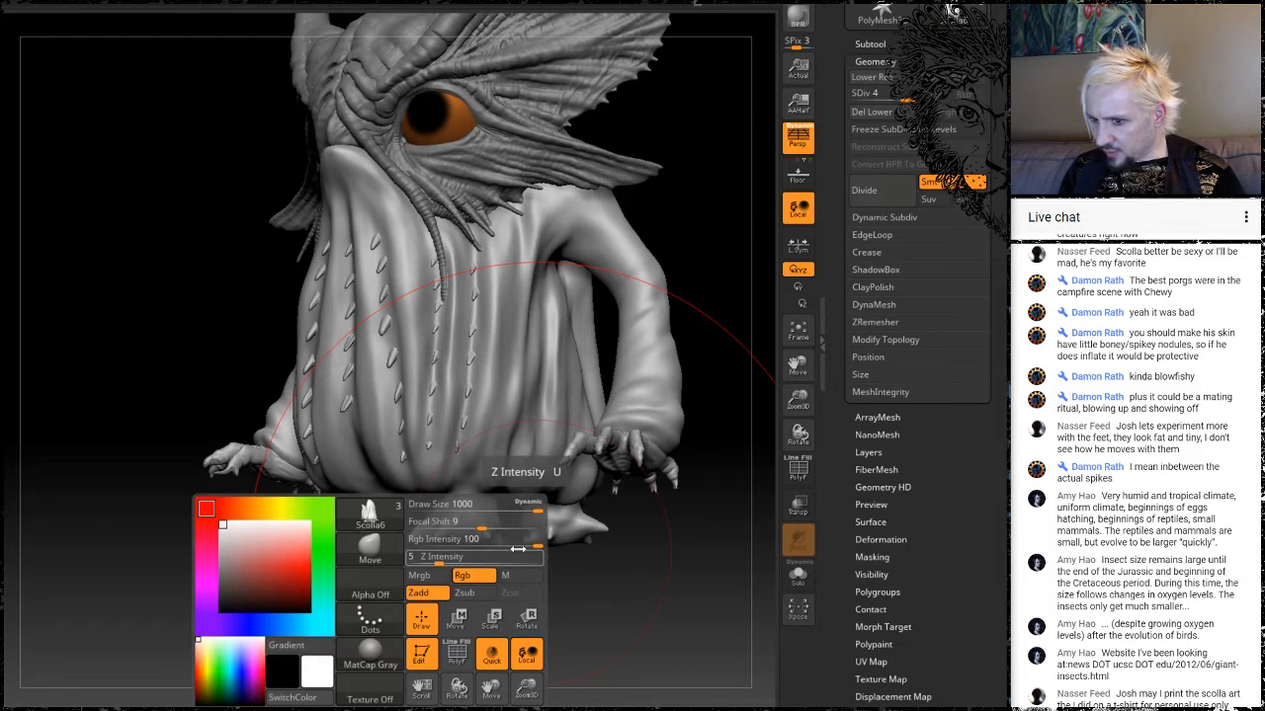
{"action": "left_click_drag", "start_coordinate": [533, 510], "coordinate": [497, 512]}
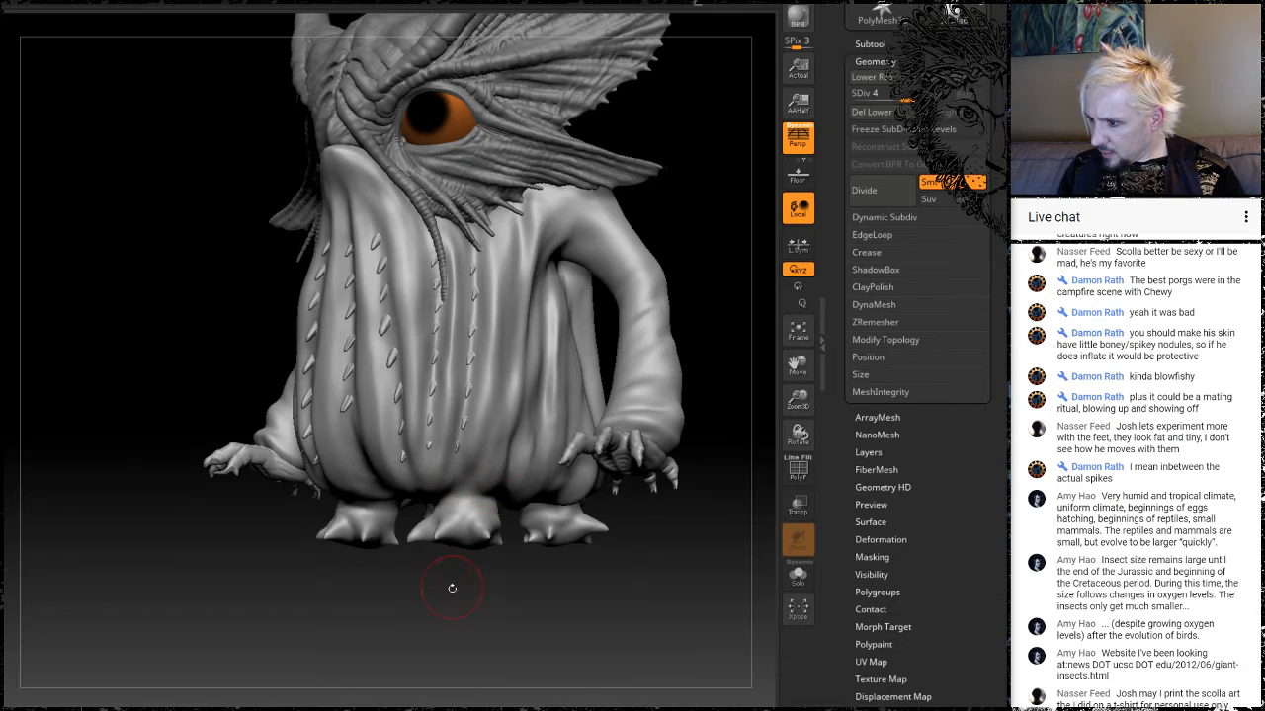
{"action": "left_click_drag", "start_coordinate": [419, 591], "coordinate": [465, 546]}
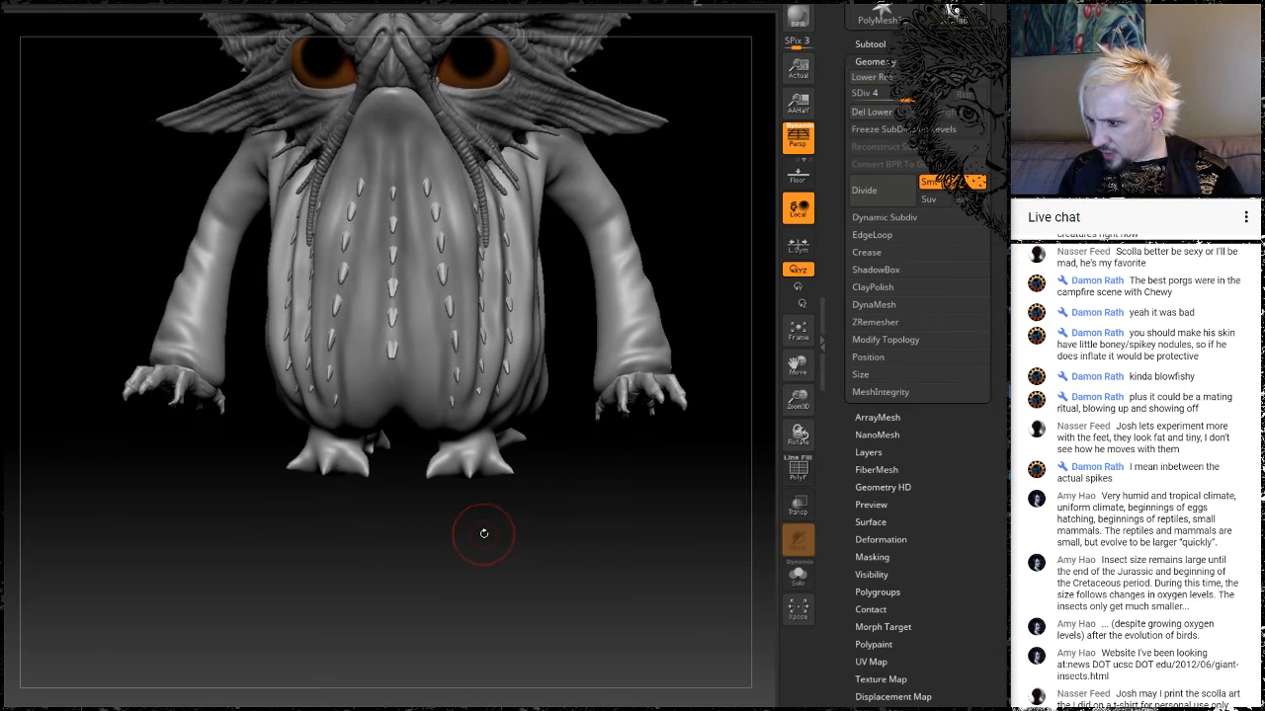
{"action": "left_click_drag", "start_coordinate": [547, 516], "coordinate": [491, 554], "text": "alt"}
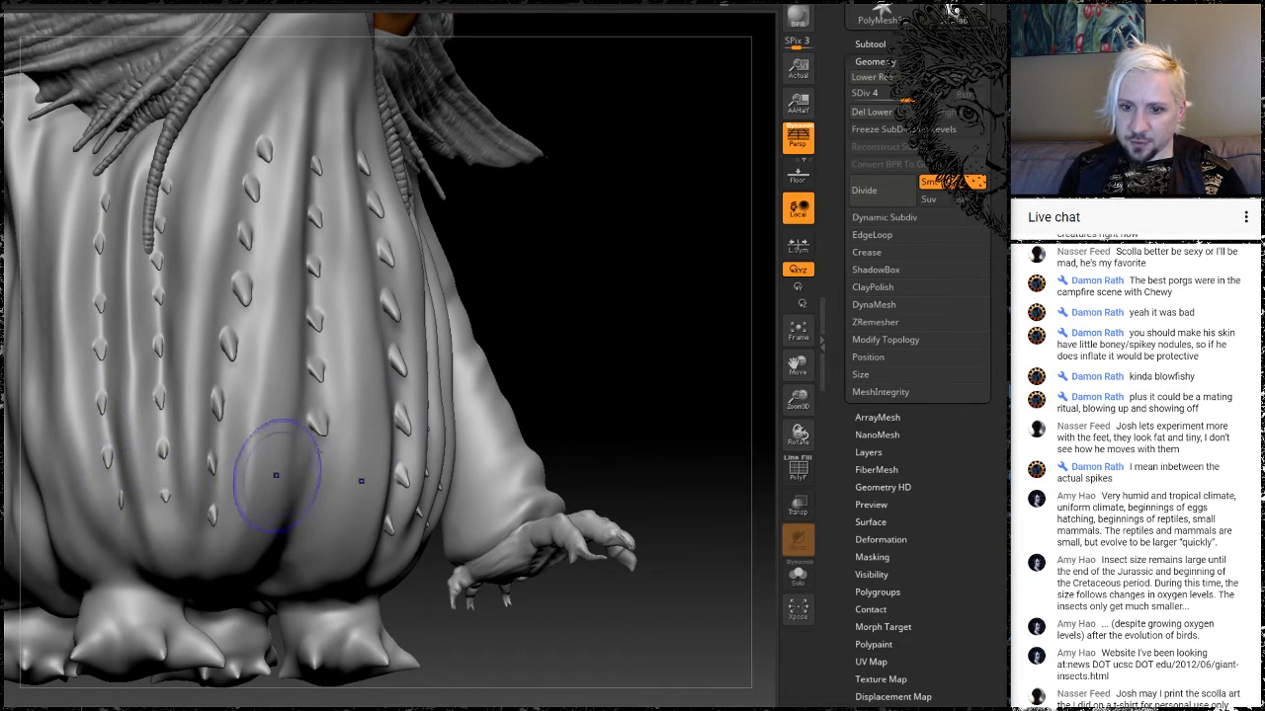
{"action": "left_click_drag", "start_coordinate": [625, 344], "coordinate": [534, 364]}
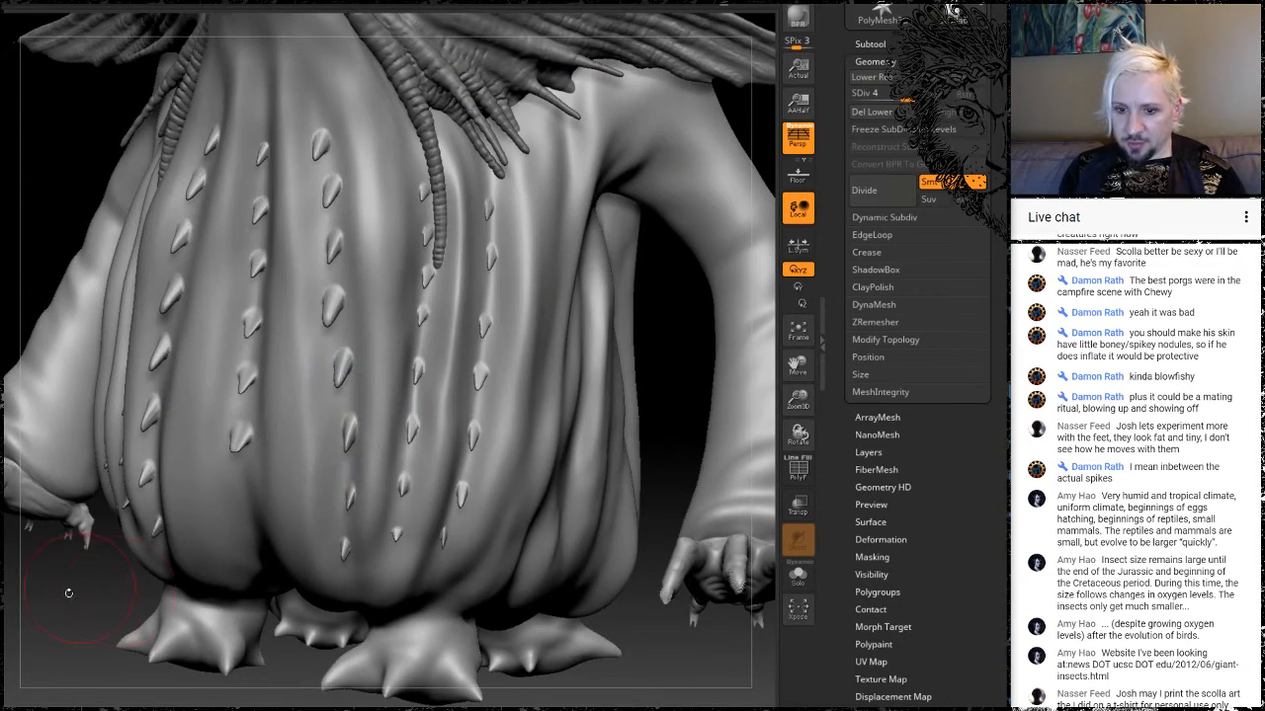
{"action": "left_click_drag", "start_coordinate": [89, 596], "coordinate": [249, 589]}
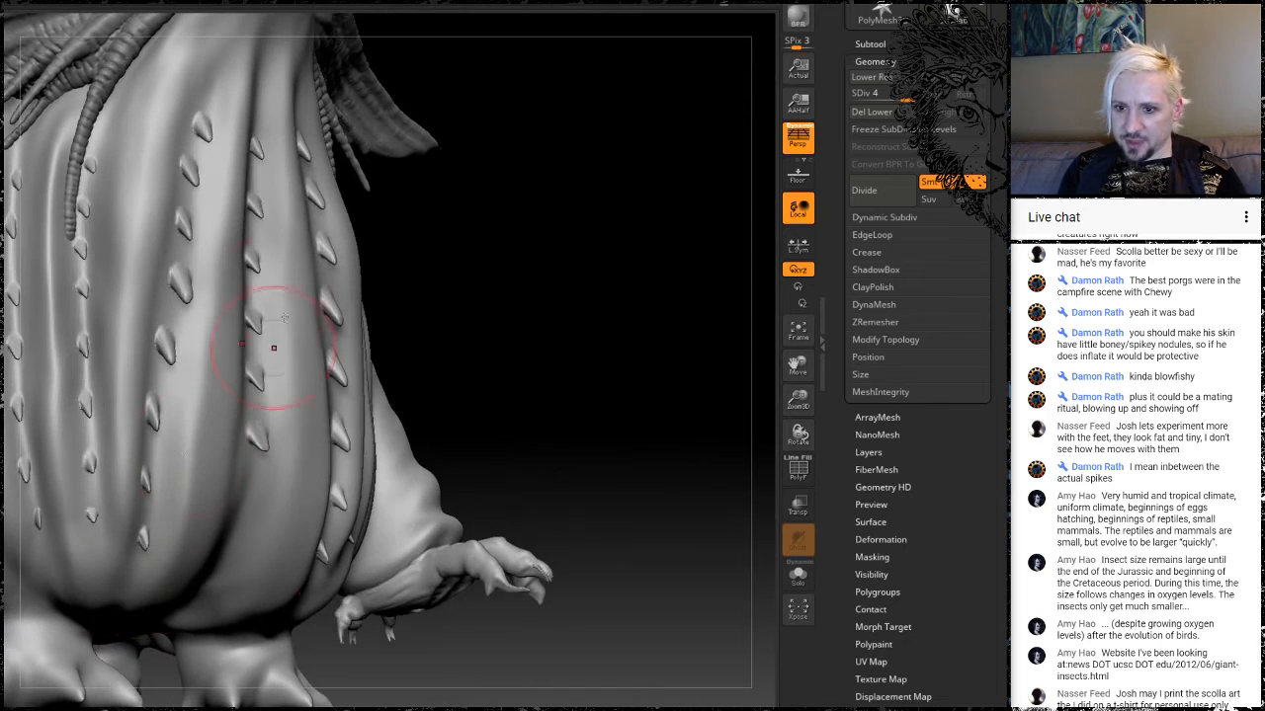
{"action": "left_click_drag", "start_coordinate": [622, 390], "coordinate": [578, 426]}
{"action": "right_click", "coordinate": [539, 524]}
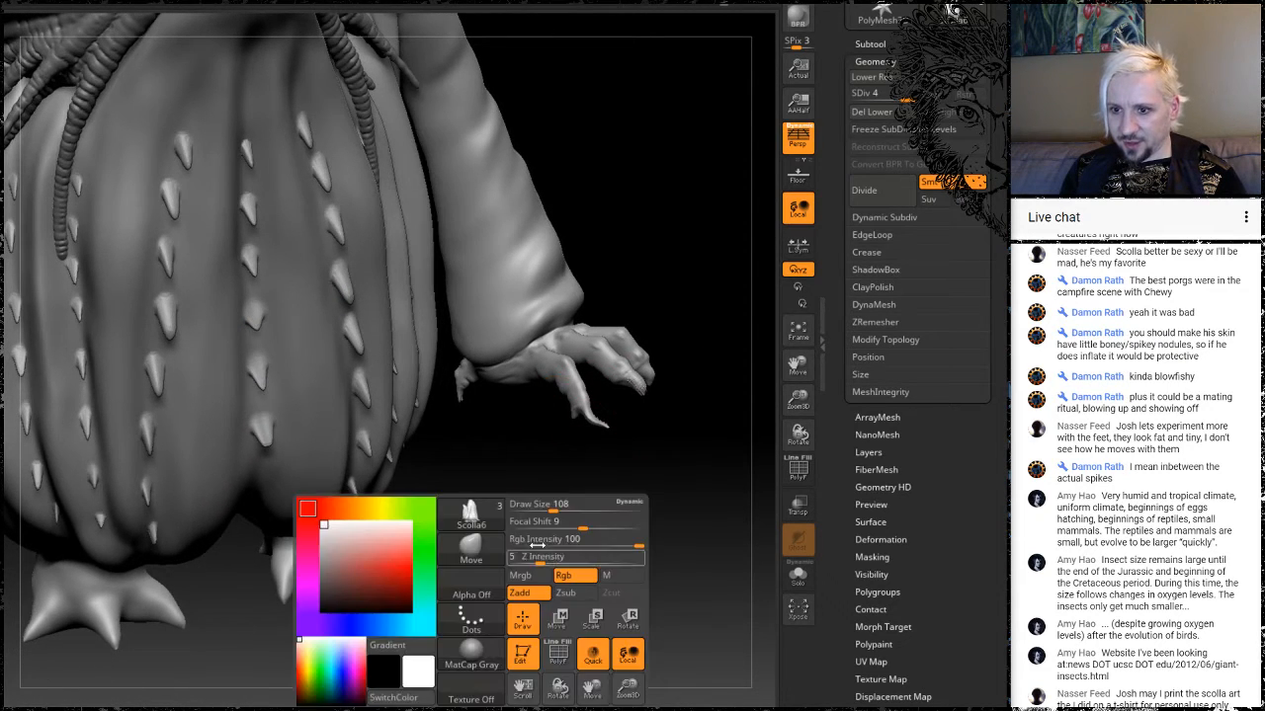
{"action": "mouse_move", "coordinate": [606, 588]}
{"action": "left_mouse_down"}
{"action": "mouse_move", "coordinate": [534, 524]}
{"action": "mouse_move", "coordinate": [605, 571]}
{"action": "left_mouse_up"}
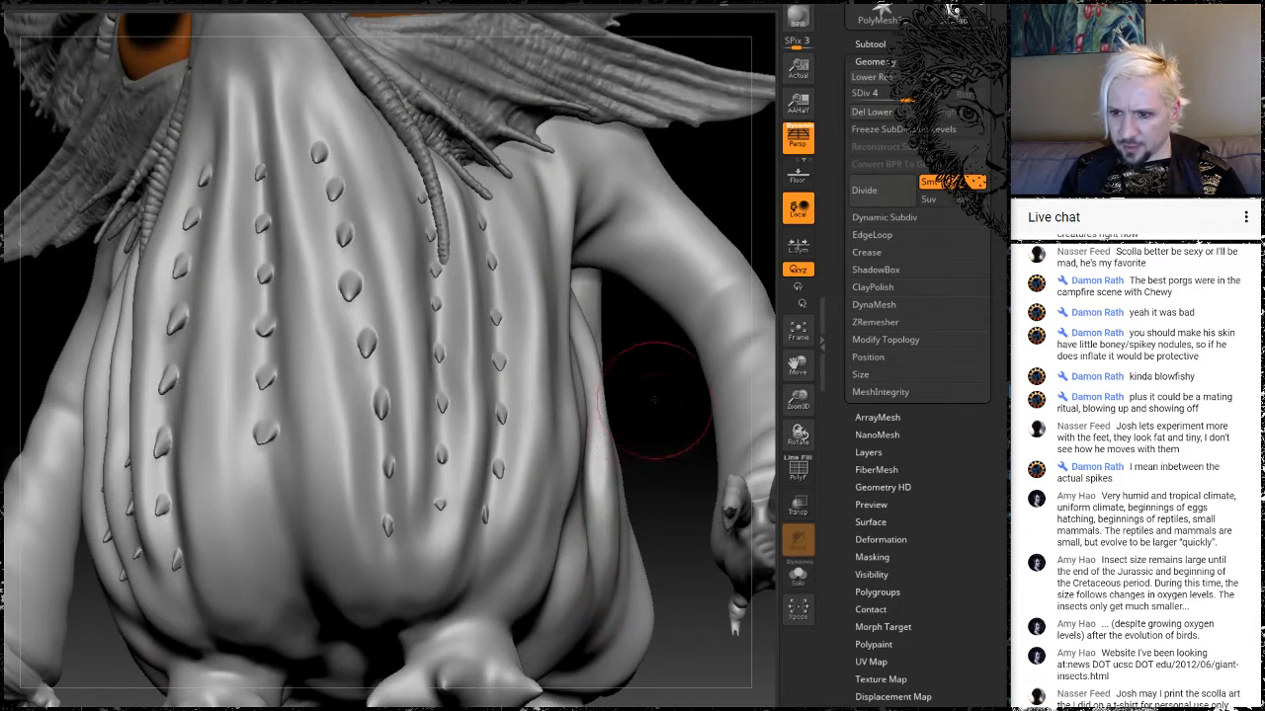
{"action": "left_click_drag", "start_coordinate": [654, 399], "coordinate": [422, 456]}
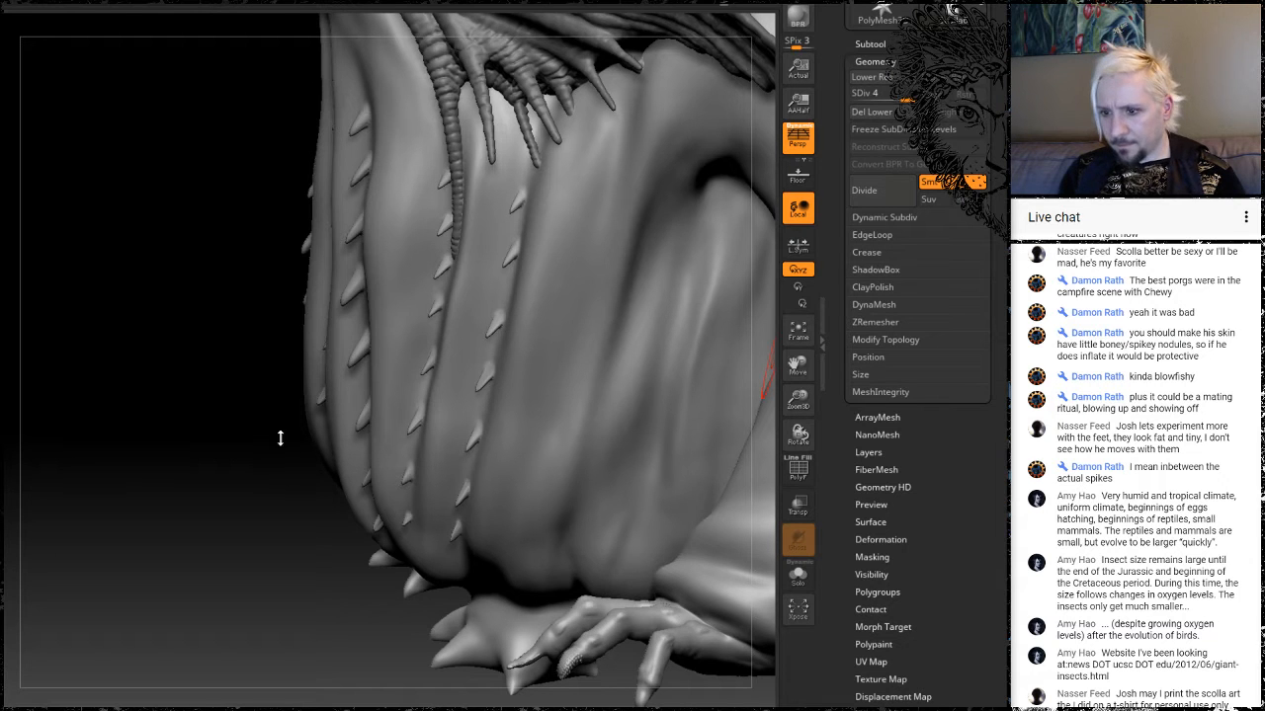
{"action": "mouse_move", "coordinate": [208, 514]}
{"action": "left_mouse_down"}
{"action": "mouse_move", "coordinate": [207, 472]}
{"action": "mouse_move", "coordinate": [322, 484]}
{"action": "mouse_move", "coordinate": [205, 456]}
{"action": "mouse_move", "coordinate": [197, 509]}
{"action": "mouse_move", "coordinate": [217, 514]}
{"action": "left_mouse_up"}
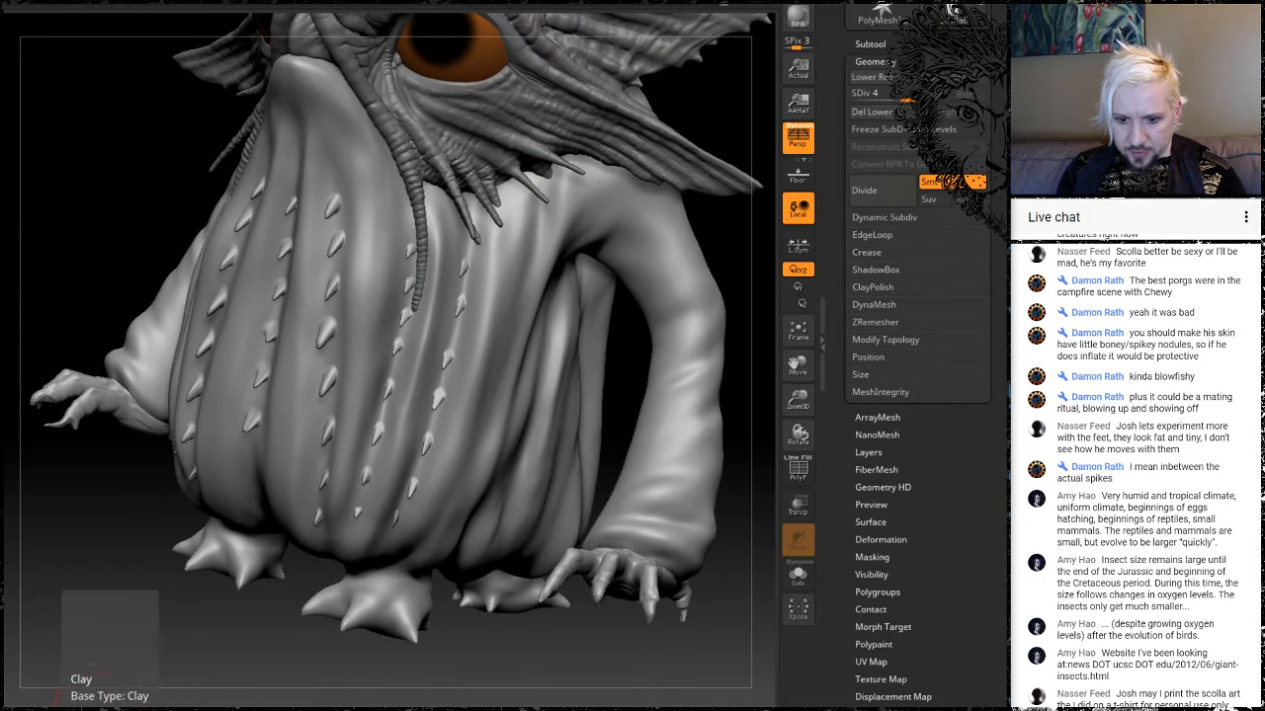
Carve sharper vertical creases between the belly folds, alongside the rows of spikes, with the DamStandard brush.
{"action": "key", "text": "b"}
{"action": "key", "text": "d"}
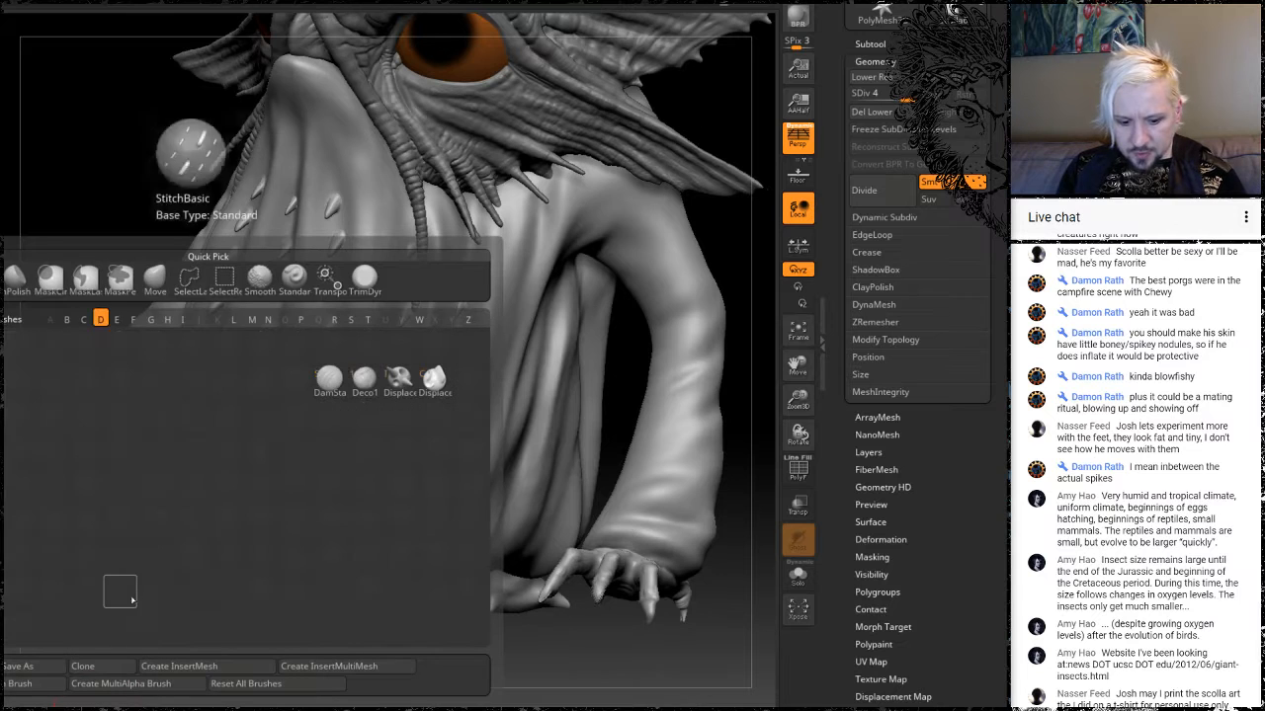
{"action": "left_click", "coordinate": [329, 378]}
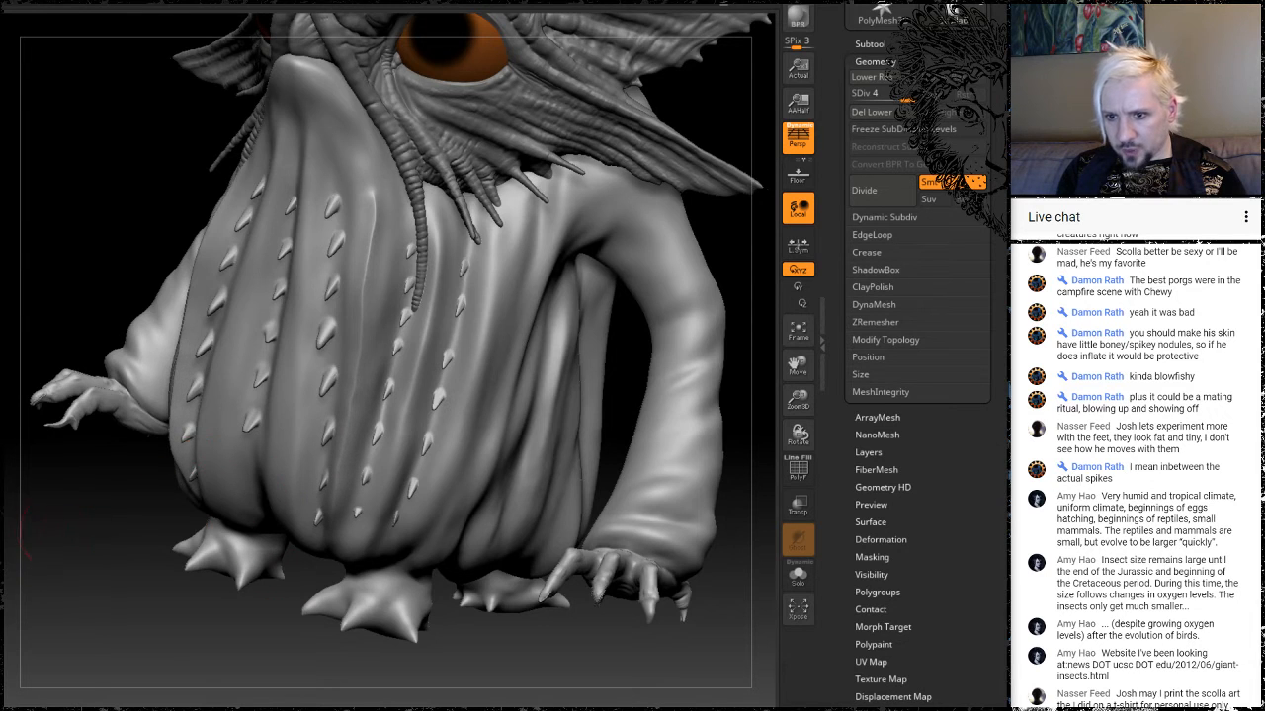
{"action": "mouse_move", "coordinate": [65, 535]}
{"action": "left_mouse_down"}
{"action": "mouse_move", "coordinate": [222, 534]}
{"action": "mouse_move", "coordinate": [119, 525]}
{"action": "left_mouse_up"}
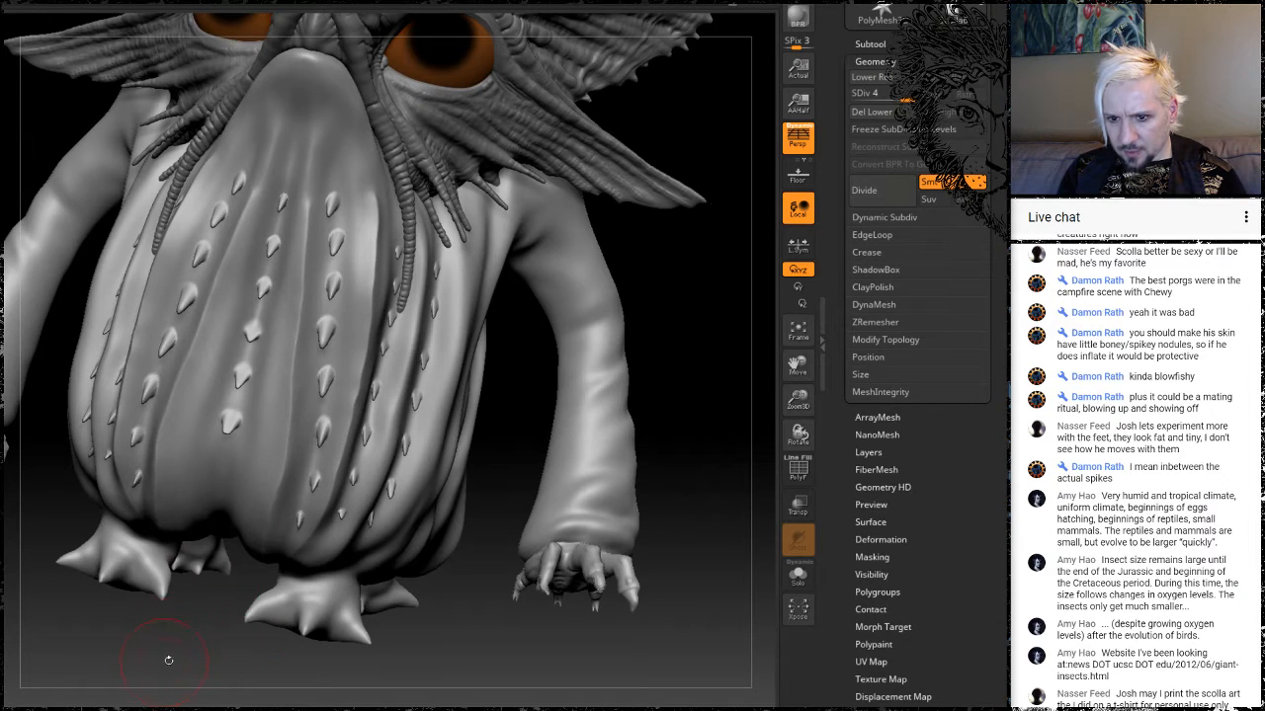
{"action": "mouse_move", "coordinate": [169, 660]}
{"action": "left_mouse_down"}
{"action": "mouse_move", "coordinate": [318, 647]}
{"action": "mouse_move", "coordinate": [274, 646]}
{"action": "left_mouse_up"}
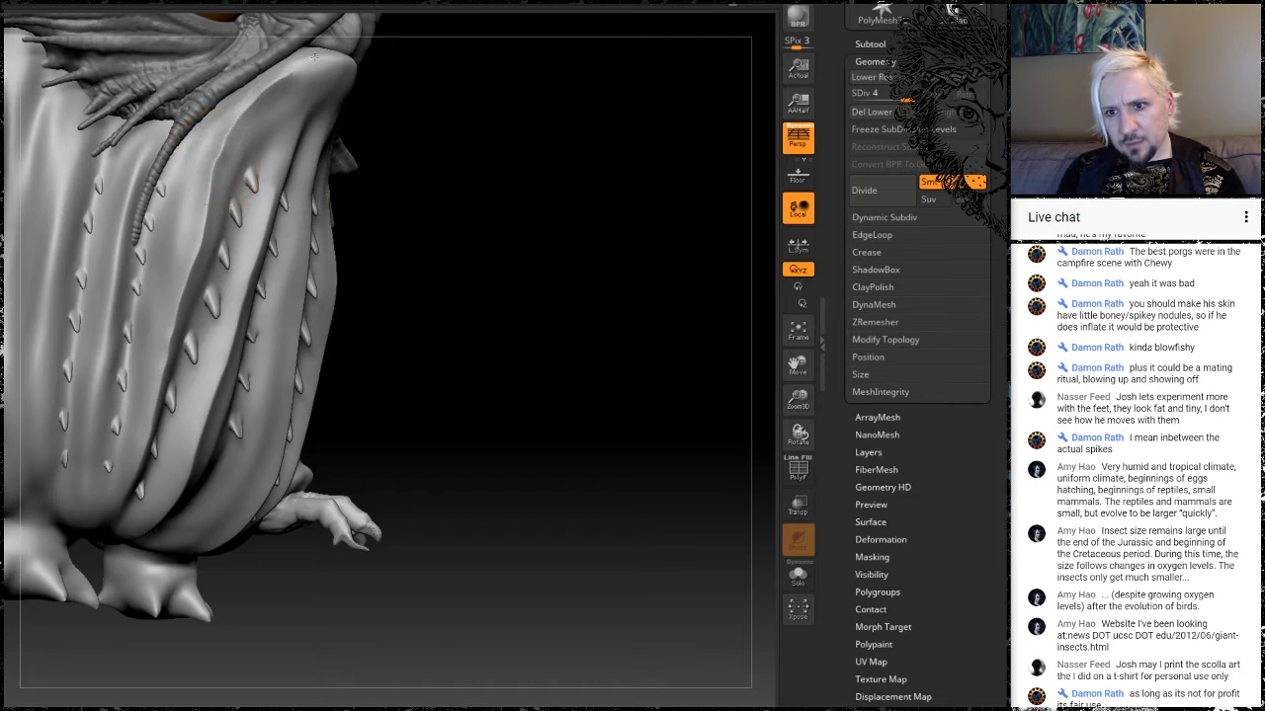
{"action": "left_click_drag", "start_coordinate": [466, 84], "coordinate": [370, 199]}
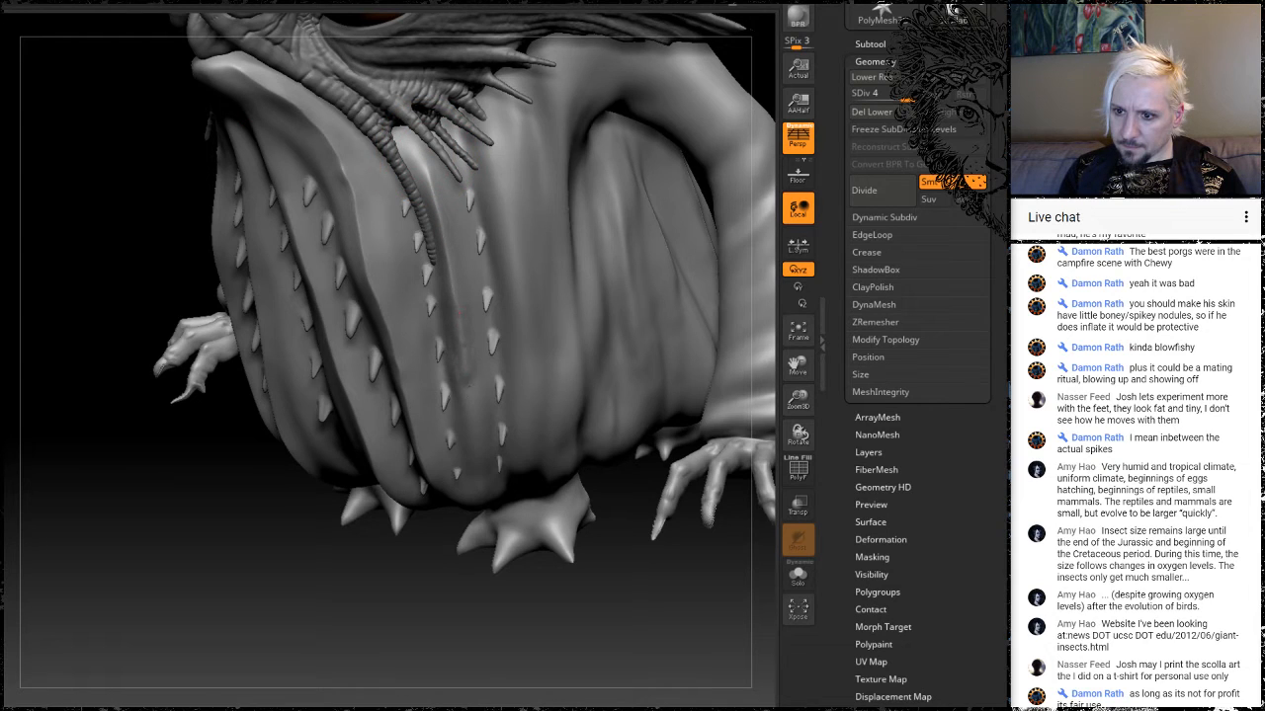
{"action": "left_click_drag", "start_coordinate": [346, 615], "coordinate": [427, 526]}
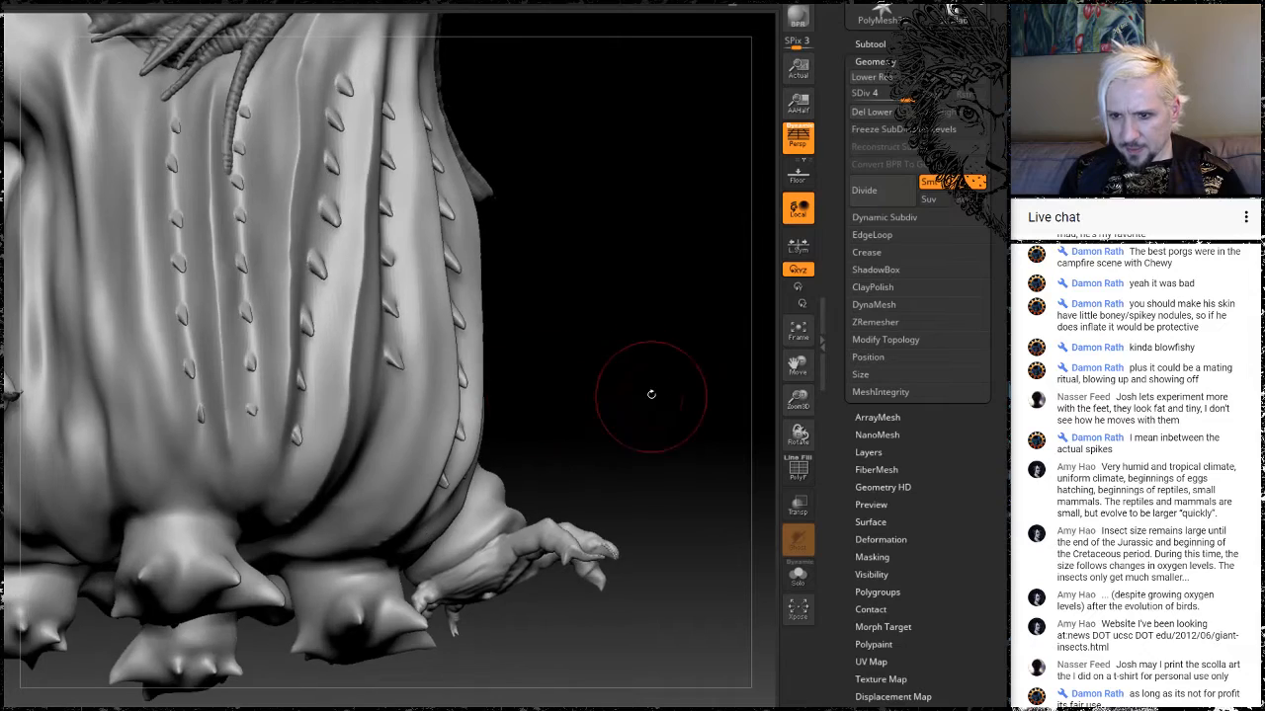
{"action": "left_click_drag", "start_coordinate": [652, 392], "coordinate": [556, 322], "text": "alt"}
{"action": "left_click_drag", "start_coordinate": [615, 376], "coordinate": [593, 376]}
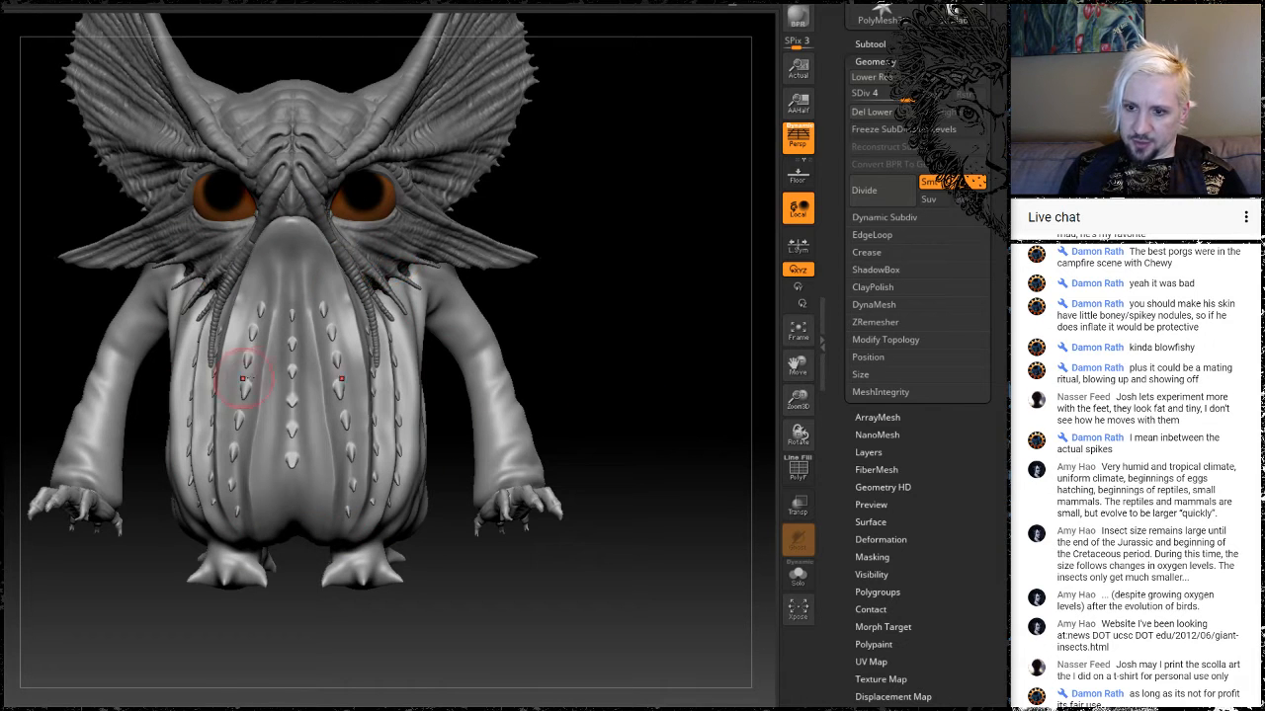
Examine the whole creature from the front, side and back to judge the belly folds, spikes and overall silhouette.
{"action": "left_click_drag", "start_coordinate": [607, 356], "coordinate": [654, 373], "text": "alt"}
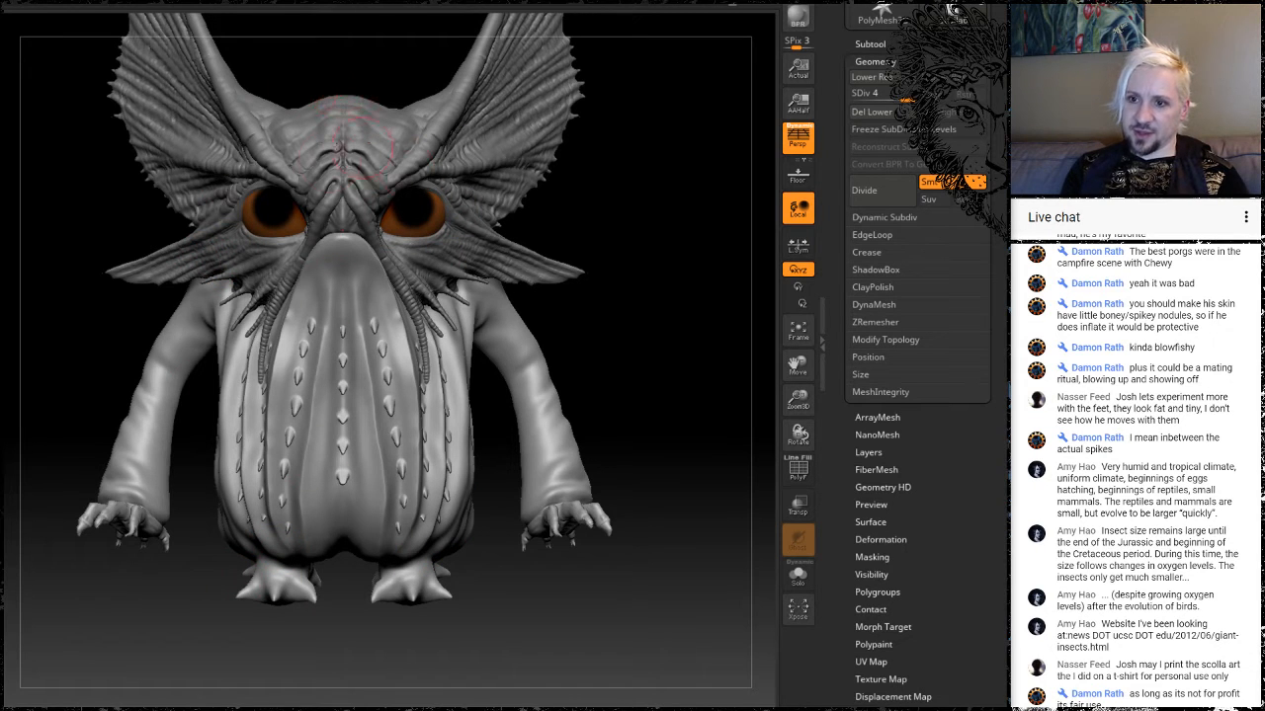
{"action": "left_click_drag", "start_coordinate": [674, 260], "coordinate": [632, 213], "text": "alt"}
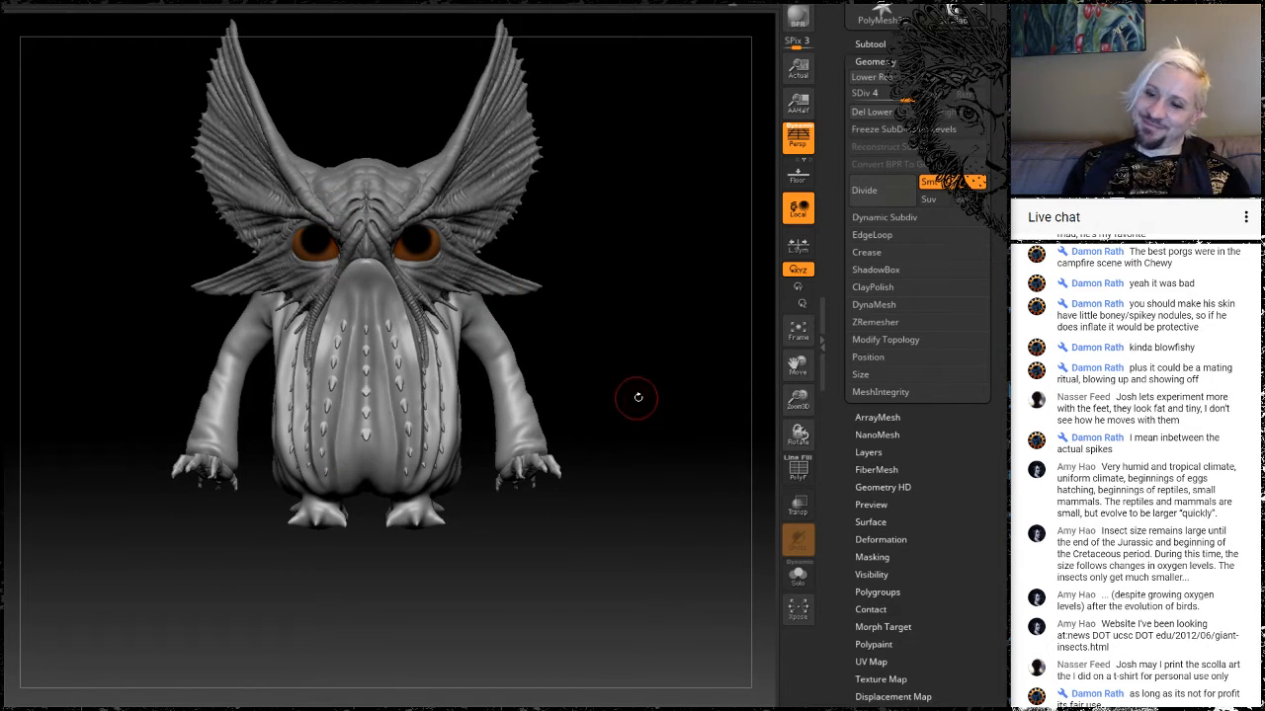
{"action": "left_click_drag", "start_coordinate": [643, 403], "coordinate": [580, 399]}
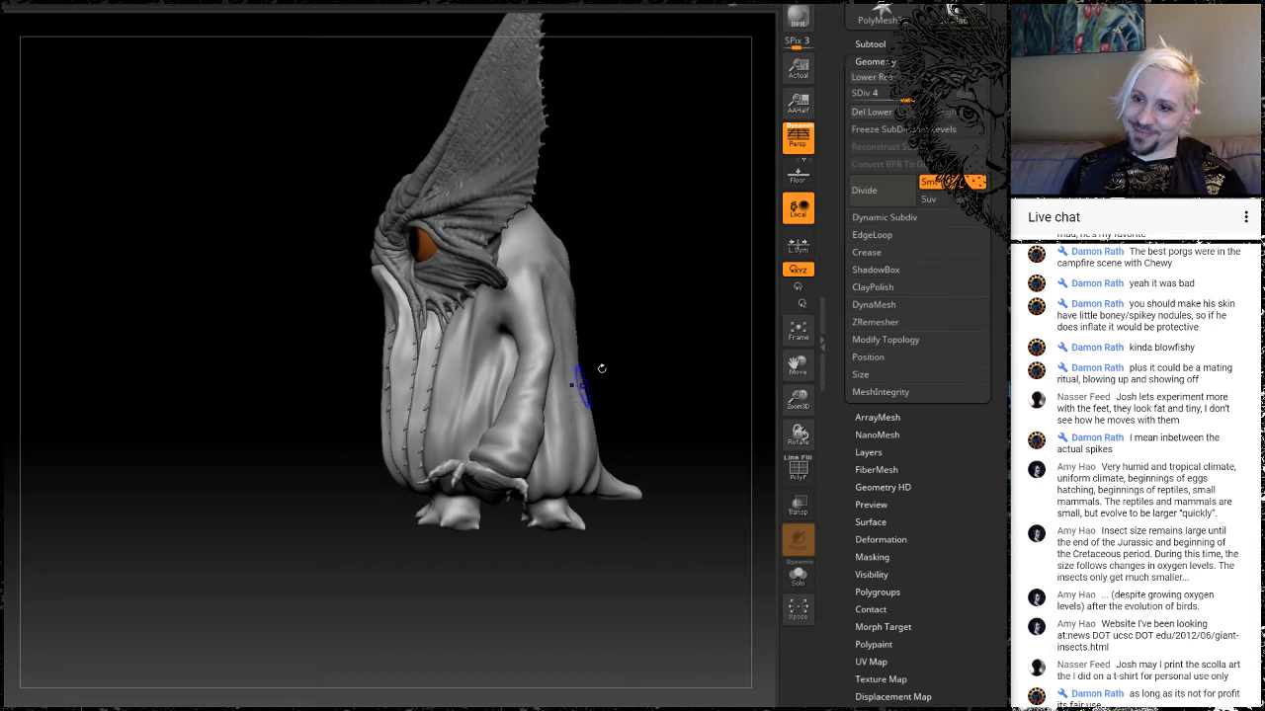
{"action": "left_click_drag", "start_coordinate": [666, 377], "coordinate": [582, 385]}
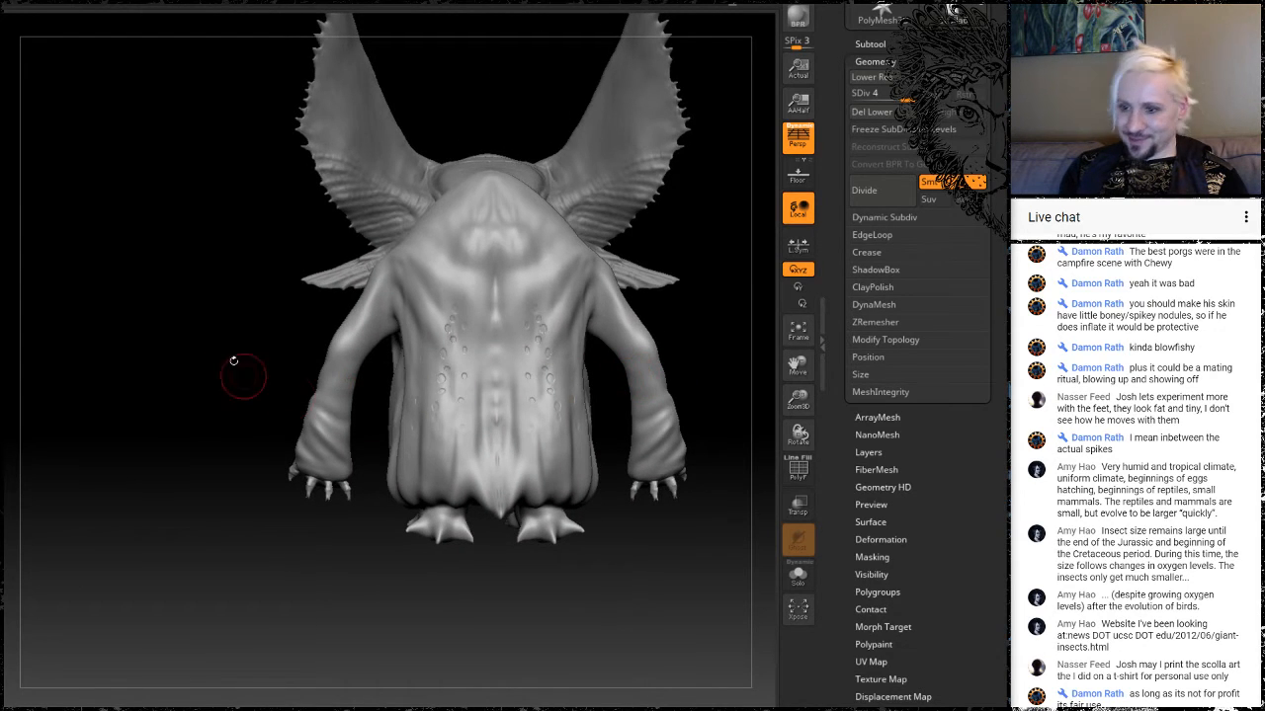
{"action": "left_click_drag", "start_coordinate": [233, 360], "coordinate": [339, 326]}
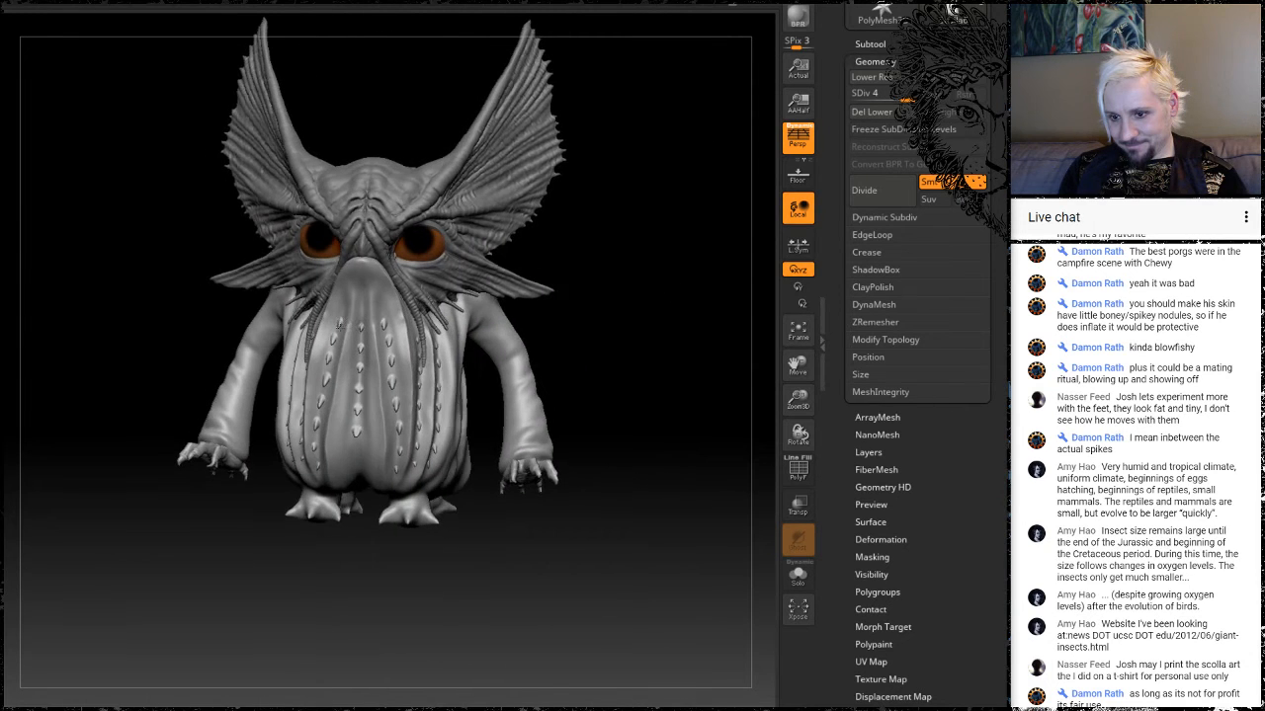
{"action": "left_click_drag", "start_coordinate": [641, 475], "coordinate": [619, 379]}
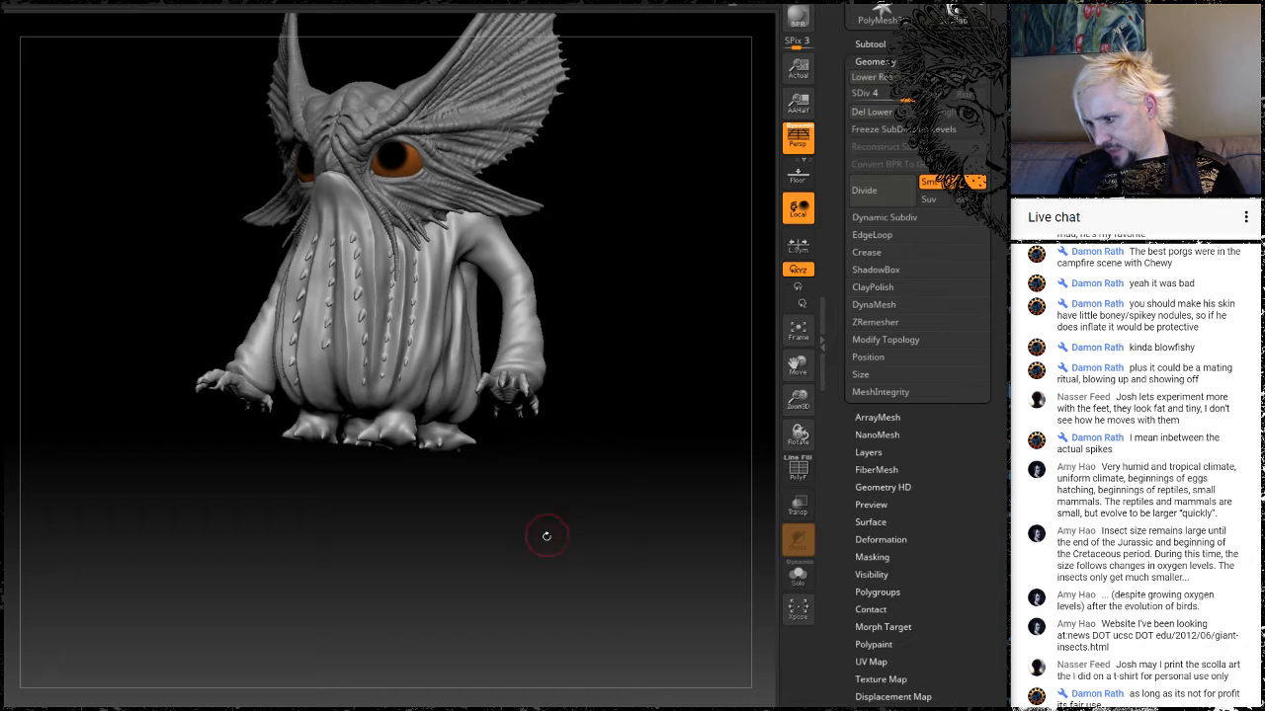
{"action": "left_click_drag", "start_coordinate": [539, 532], "coordinate": [689, 487]}
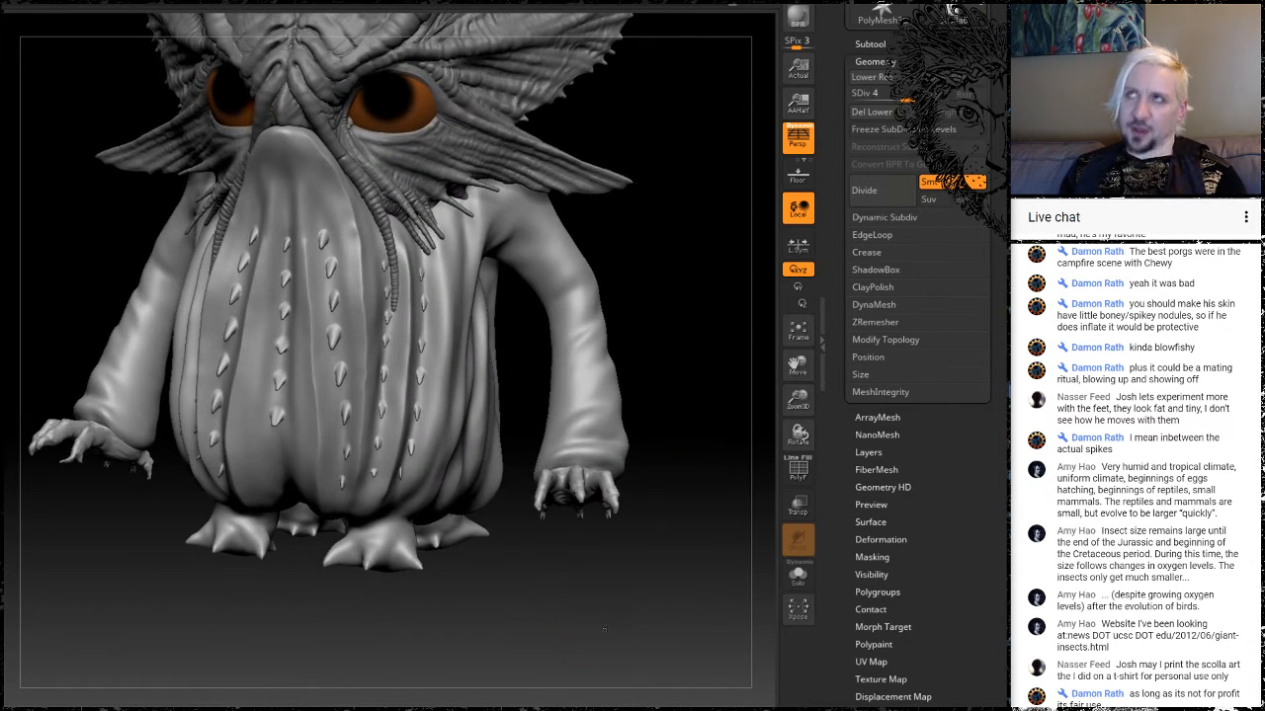
{"action": "left_click_drag", "start_coordinate": [604, 629], "coordinate": [607, 578]}
{"action": "left_click_drag", "start_coordinate": [693, 364], "coordinate": [694, 390]}
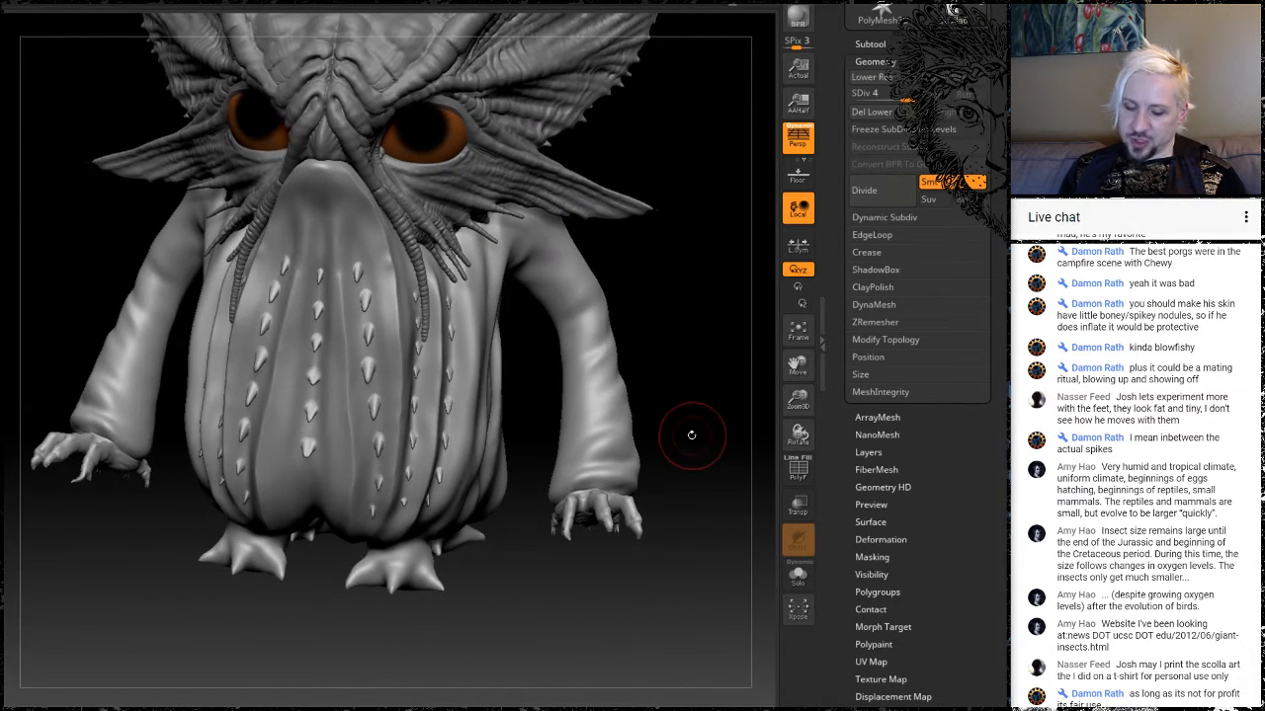
{"action": "left_click_drag", "start_coordinate": [712, 442], "coordinate": [677, 434], "text": "alt"}
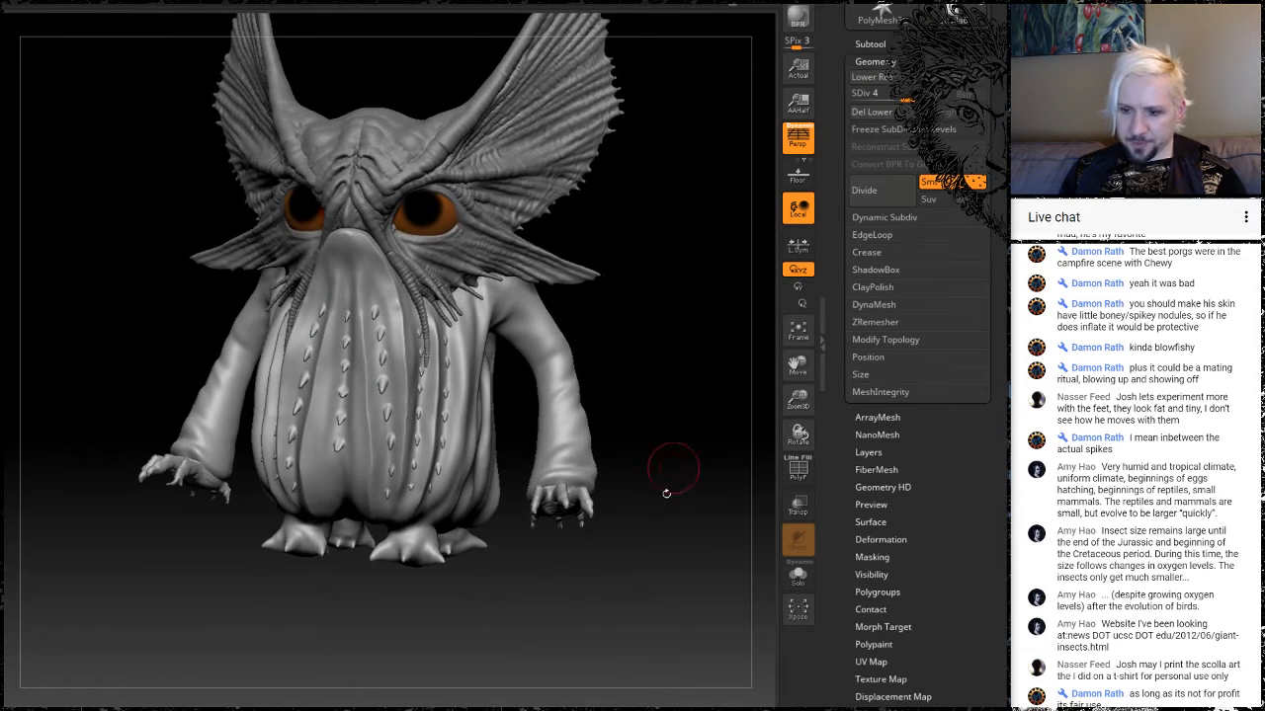
Carve the first skin creases where the front legs meet the belly and across the nearby underside with the DamStandard brush.
{"action": "left_click_drag", "start_coordinate": [656, 500], "coordinate": [721, 442]}
{"action": "left_click_drag", "start_coordinate": [604, 555], "coordinate": [558, 496]}
{"action": "left_click_drag", "start_coordinate": [558, 496], "coordinate": [486, 516]}
{"action": "left_click_drag", "start_coordinate": [486, 516], "coordinate": [277, 412], "text": "alt"}
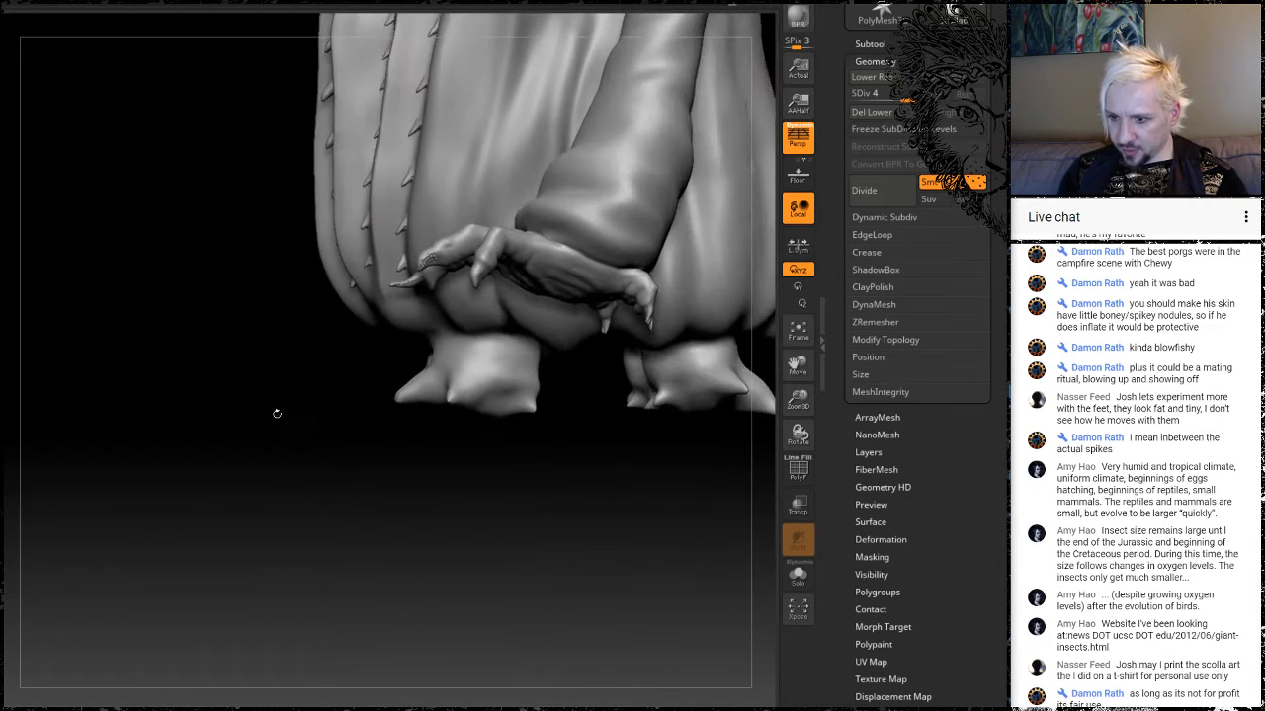
{"action": "left_click_drag", "start_coordinate": [355, 505], "coordinate": [146, 672]}
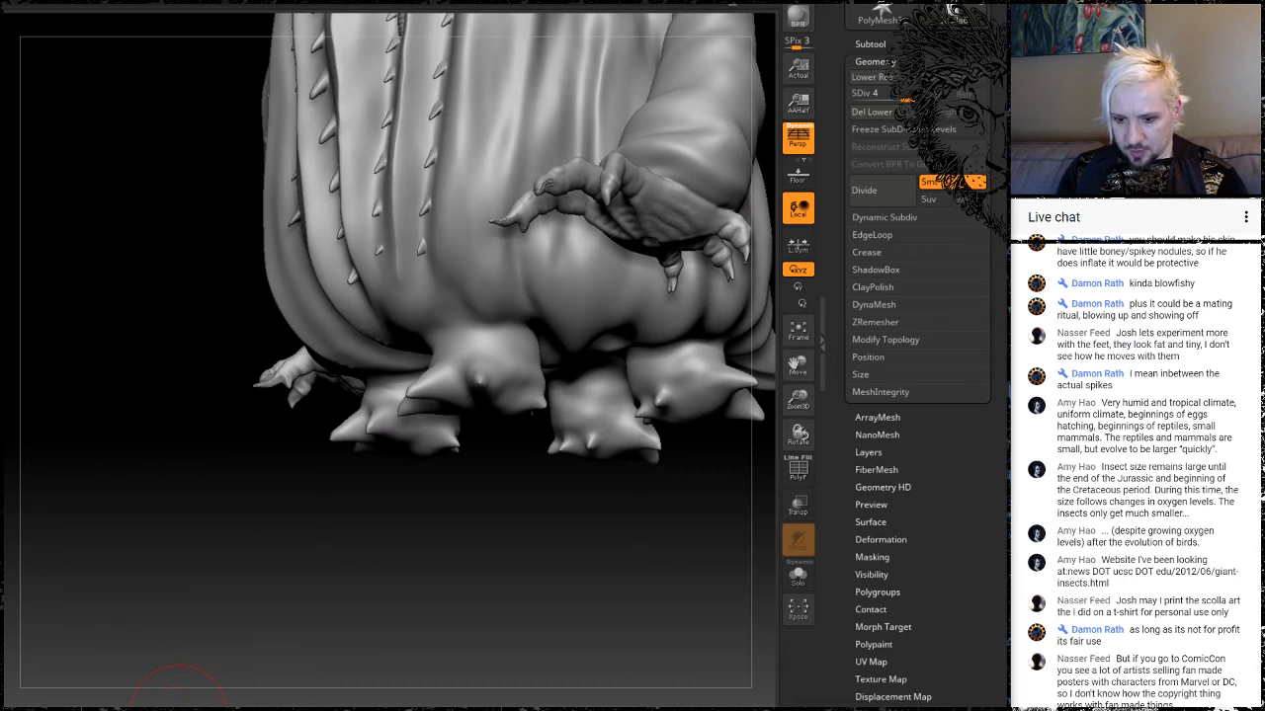
{"action": "key", "text": "space"}
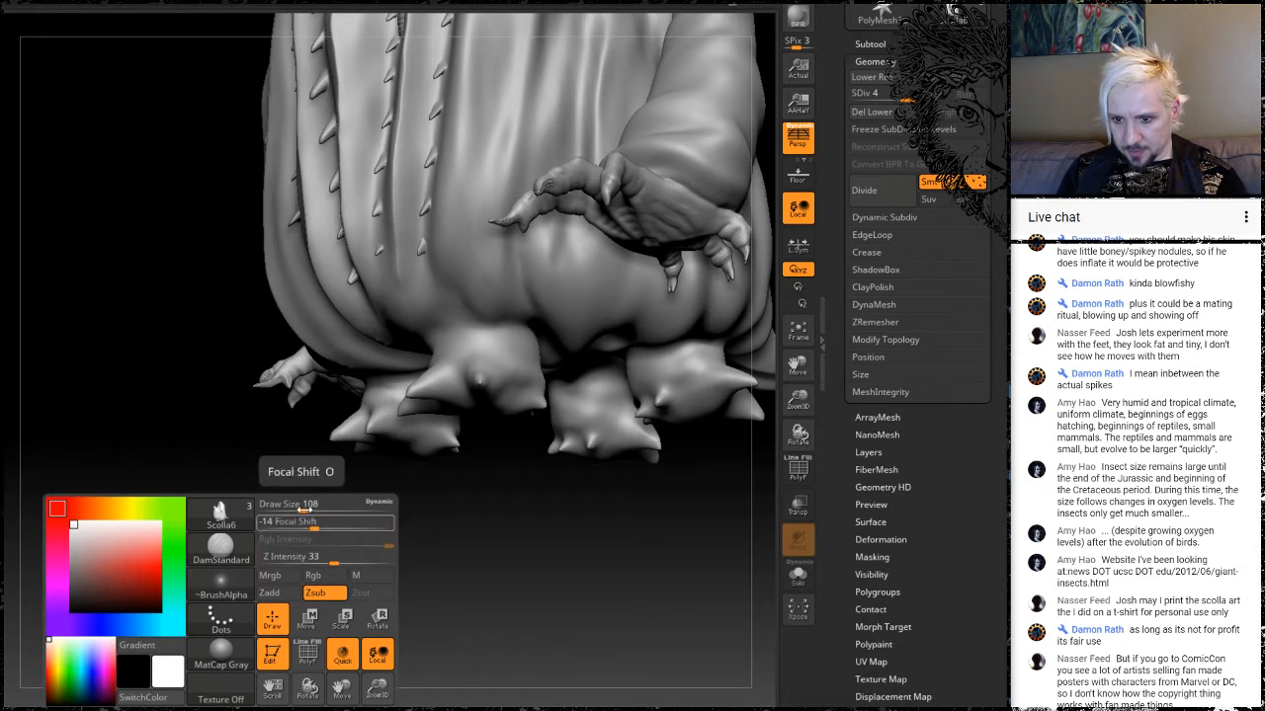
{"action": "left_click_drag", "start_coordinate": [344, 485], "coordinate": [341, 341]}
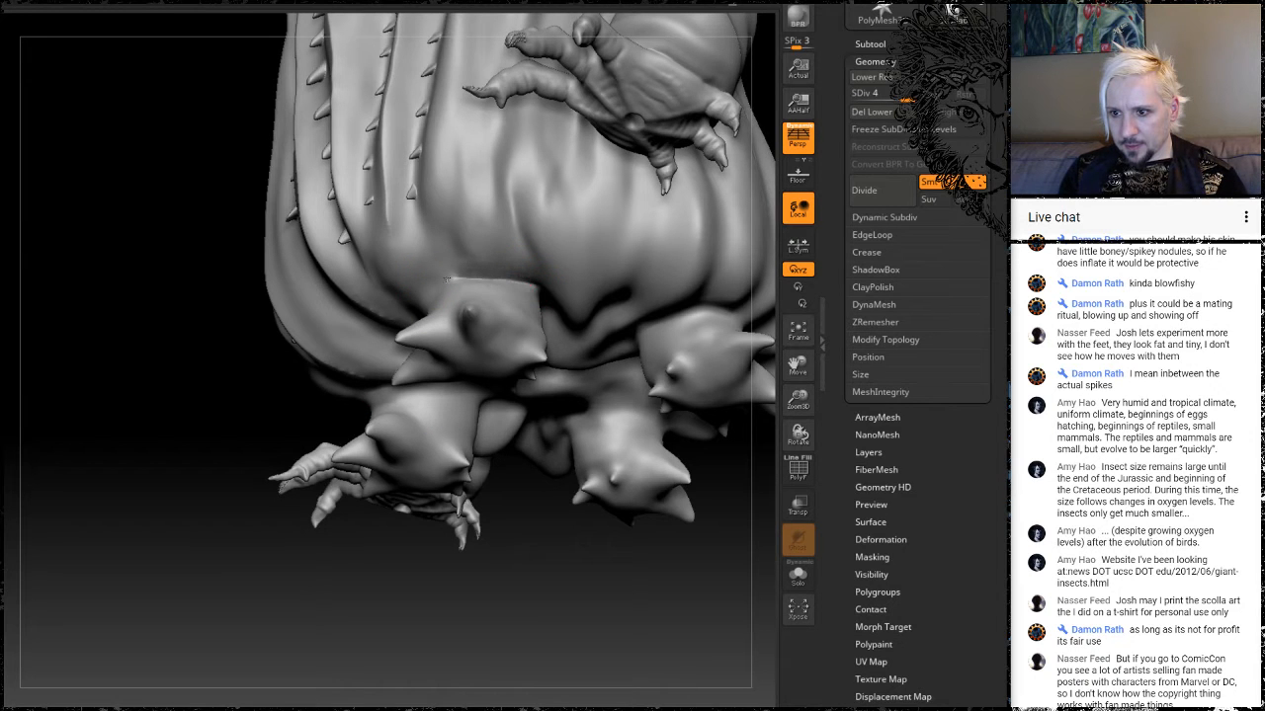
{"action": "left_click_drag", "start_coordinate": [363, 646], "coordinate": [453, 395]}
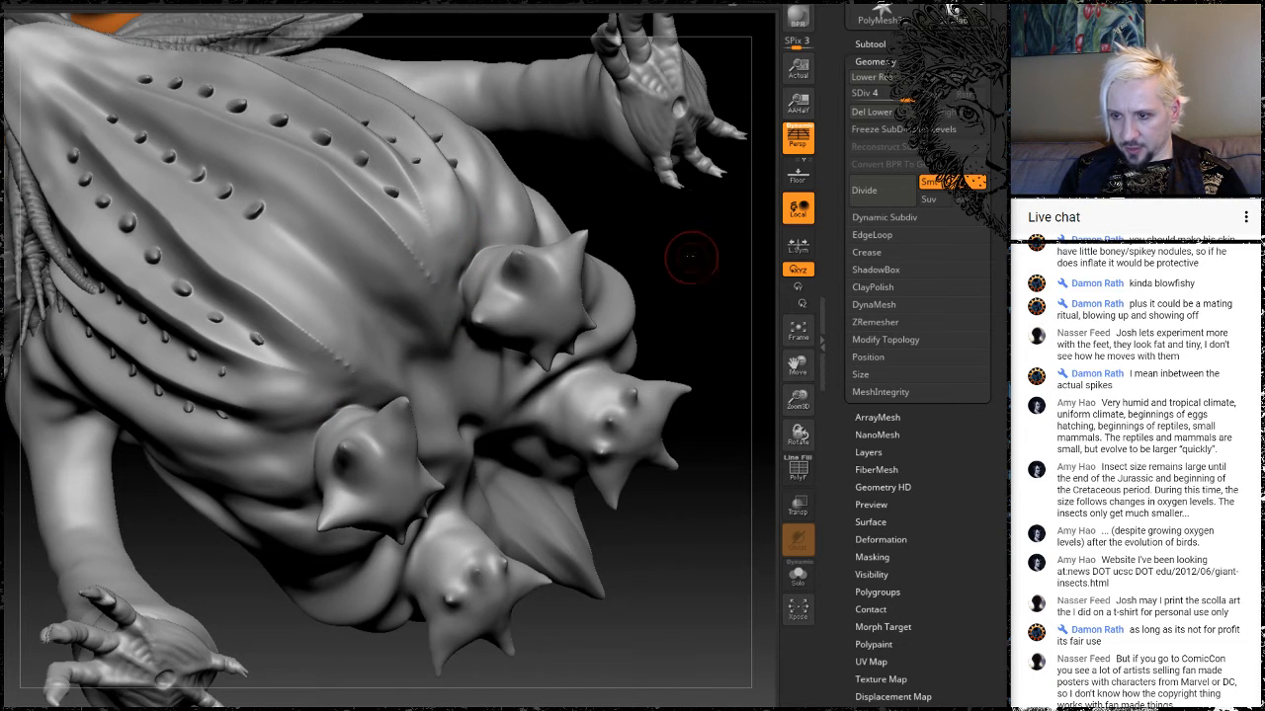
{"action": "left_click_drag", "start_coordinate": [692, 257], "coordinate": [551, 291]}
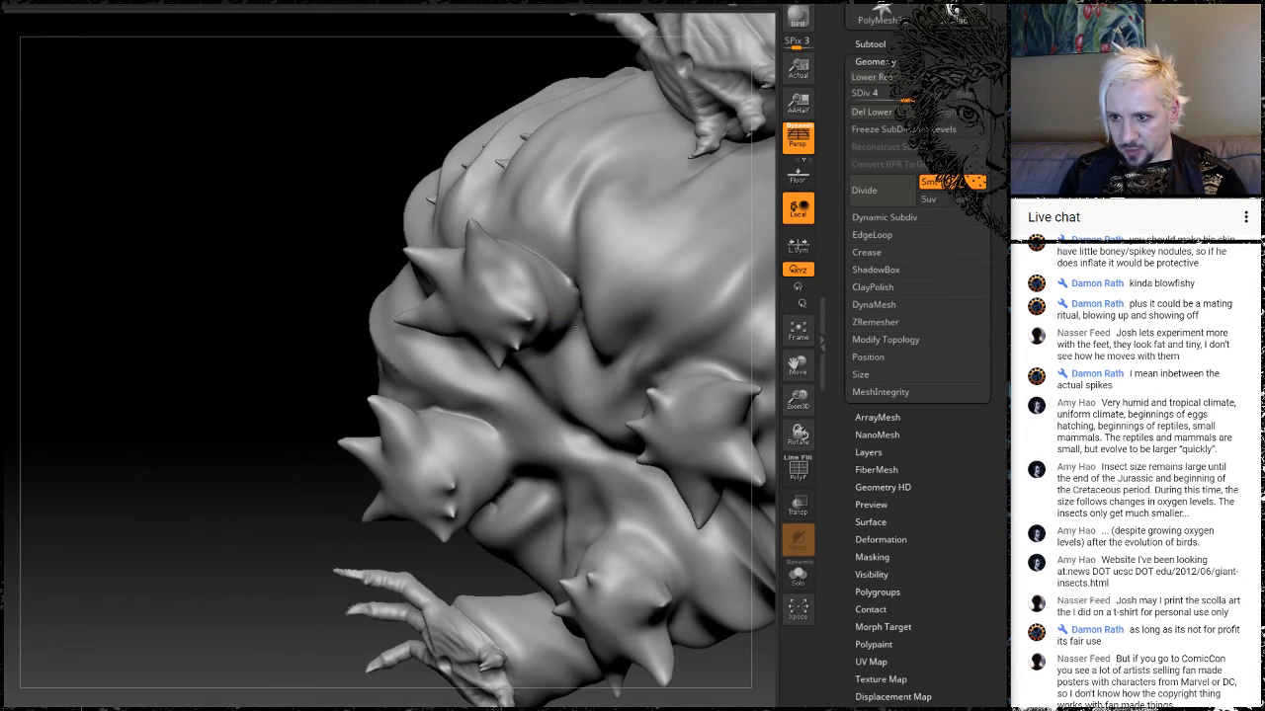
Carve curved wrinkles around the bases of the front legs and smooth the skin beside them.
{"action": "mouse_move", "coordinate": [199, 230]}
{"action": "left_mouse_down"}
{"action": "mouse_move", "coordinate": [550, 356]}
{"action": "mouse_move", "coordinate": [595, 332]}
{"action": "mouse_move", "coordinate": [493, 314]}
{"action": "mouse_move", "coordinate": [571, 381]}
{"action": "mouse_move", "coordinate": [604, 356]}
{"action": "left_mouse_up"}
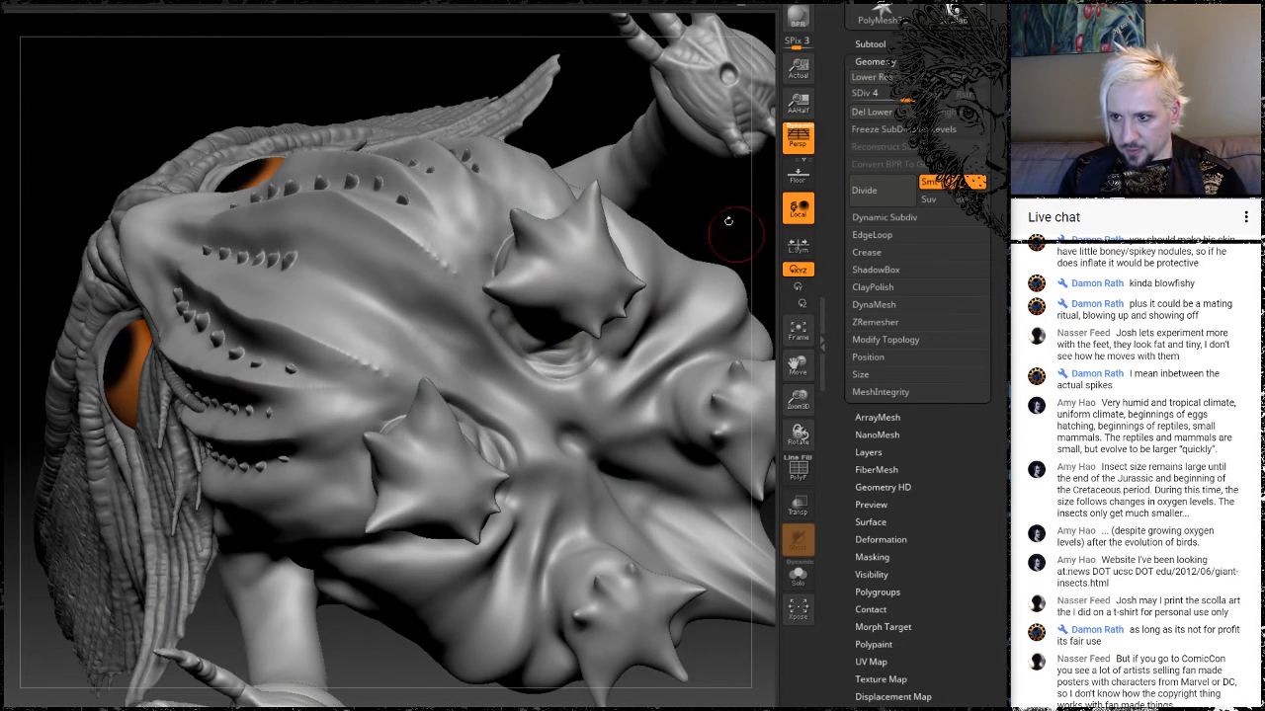
{"action": "mouse_move", "coordinate": [728, 222]}
{"action": "left_mouse_down"}
{"action": "mouse_move", "coordinate": [580, 402]}
{"action": "mouse_move", "coordinate": [622, 341]}
{"action": "left_mouse_up"}
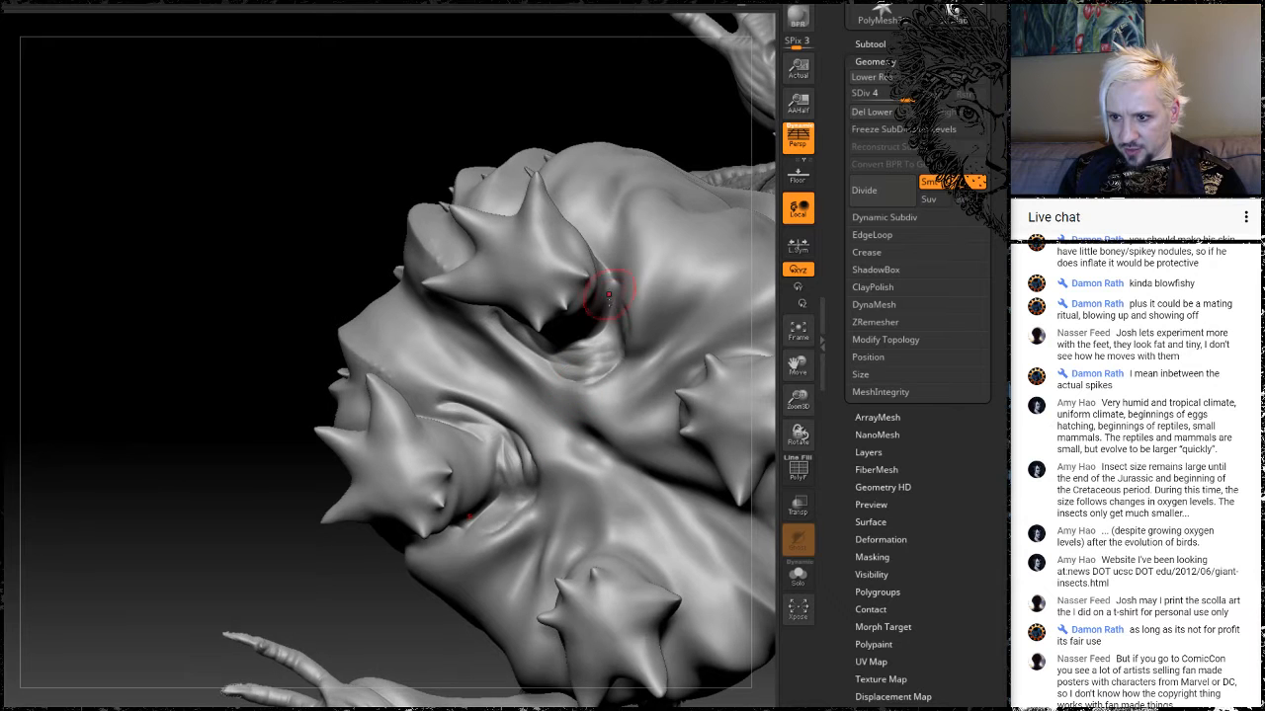
{"action": "mouse_move", "coordinate": [630, 280]}
{"action": "left_mouse_down"}
{"action": "mouse_move", "coordinate": [636, 326]}
{"action": "mouse_move", "coordinate": [584, 382]}
{"action": "mouse_move", "coordinate": [499, 334]}
{"action": "mouse_move", "coordinate": [602, 381]}
{"action": "left_mouse_up"}
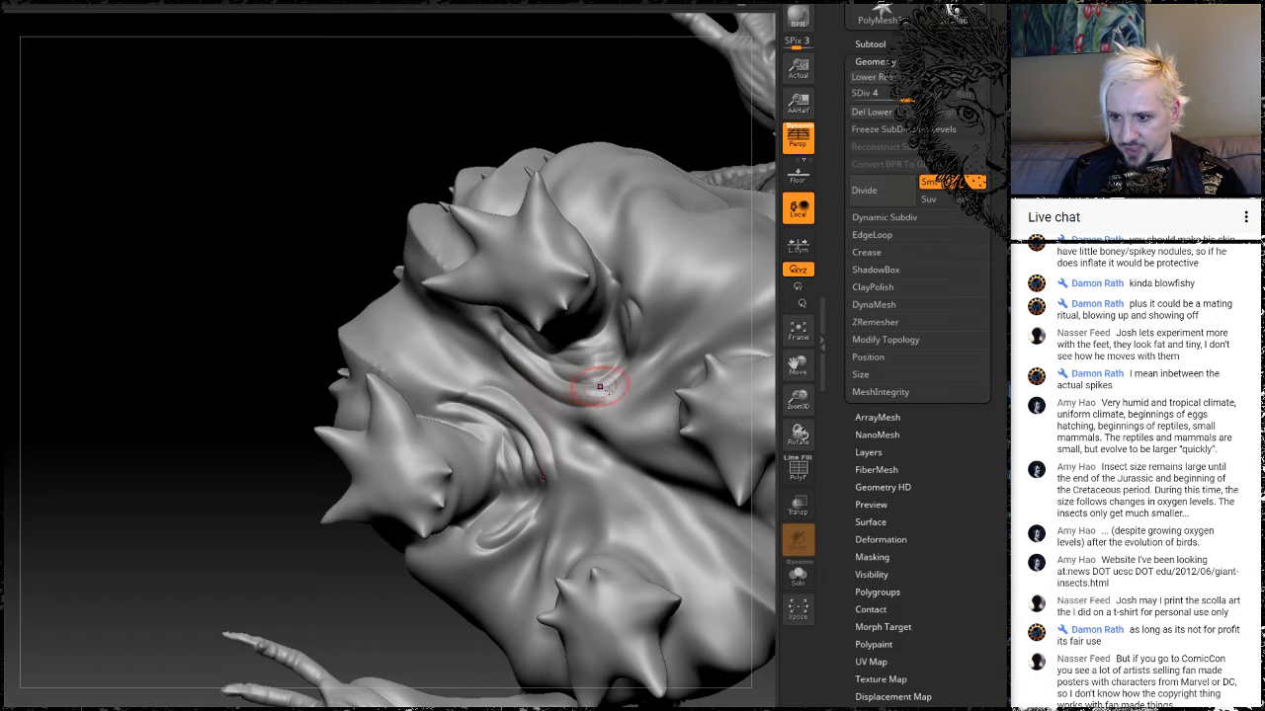
{"action": "mouse_move", "coordinate": [233, 166]}
{"action": "left_mouse_down"}
{"action": "mouse_move", "coordinate": [293, 206]}
{"action": "mouse_move", "coordinate": [326, 312]}
{"action": "left_mouse_up"}
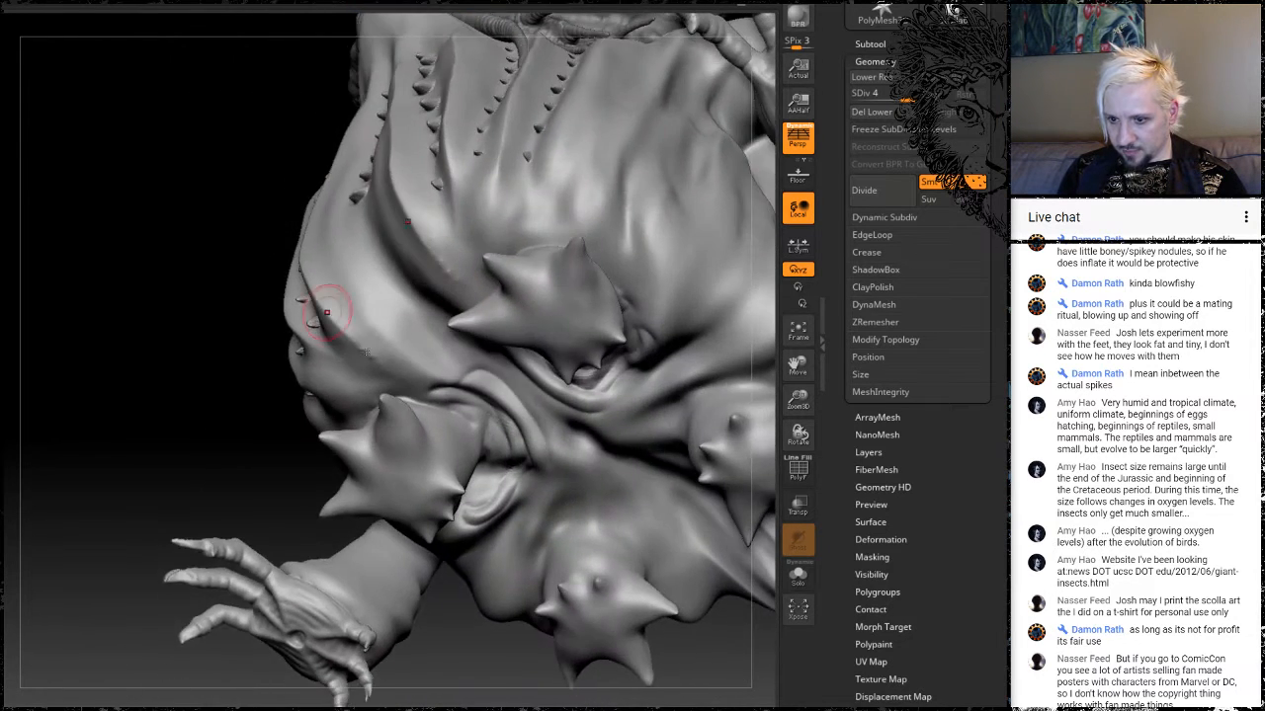
{"action": "left_click_drag", "start_coordinate": [185, 525], "coordinate": [296, 464]}
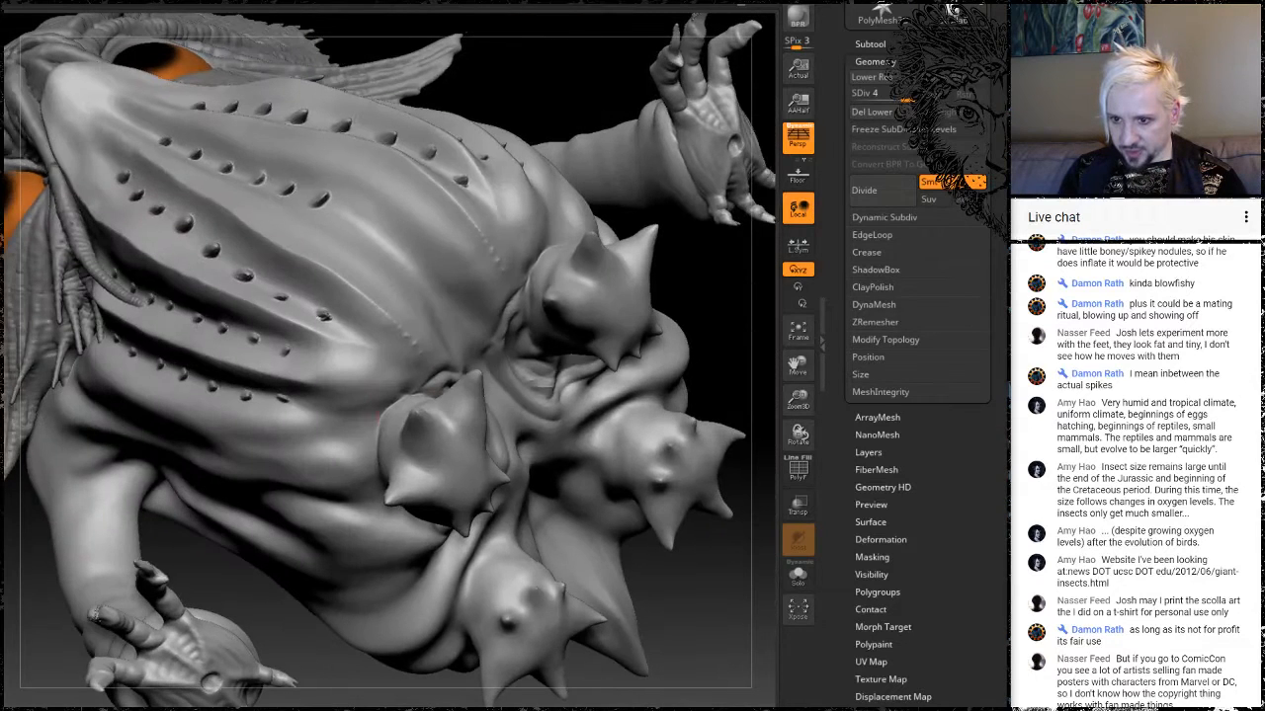
{"action": "left_click_drag", "start_coordinate": [427, 390], "coordinate": [357, 450], "text": "shift"}
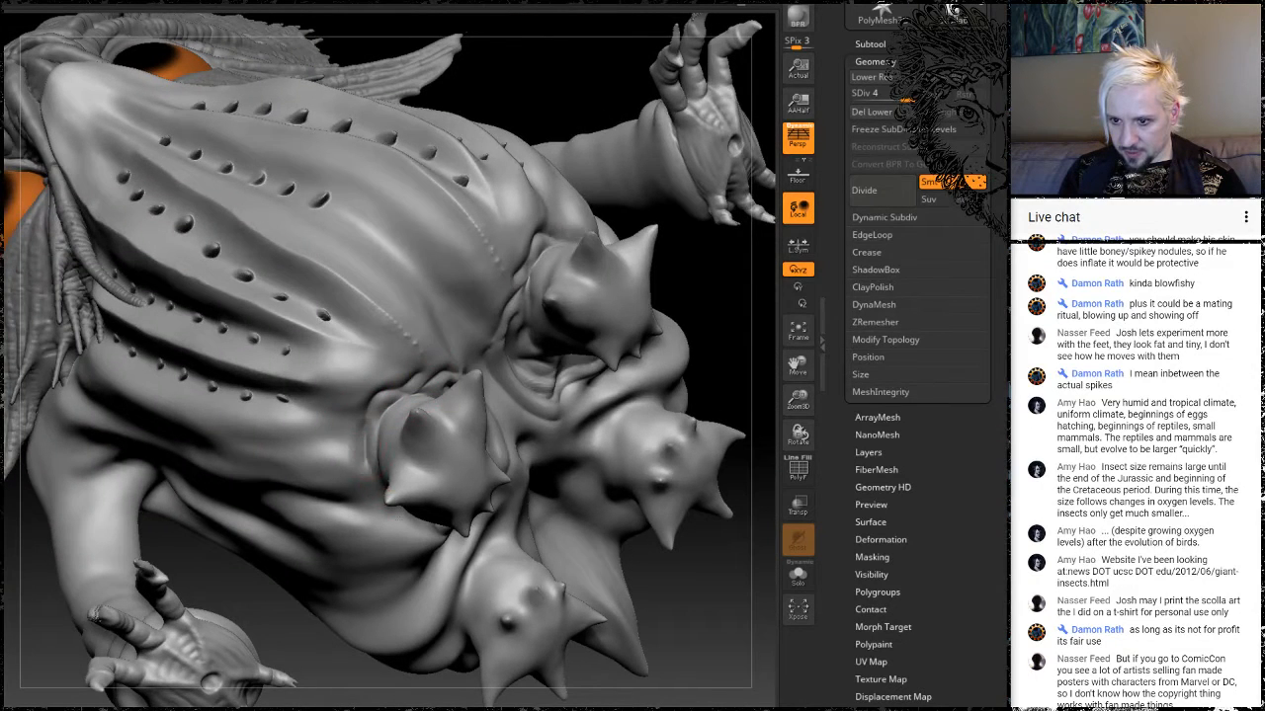
{"action": "mouse_move", "coordinate": [760, 337]}
{"action": "left_mouse_down"}
{"action": "mouse_move", "coordinate": [678, 254]}
{"action": "mouse_move", "coordinate": [612, 222]}
{"action": "left_mouse_up"}
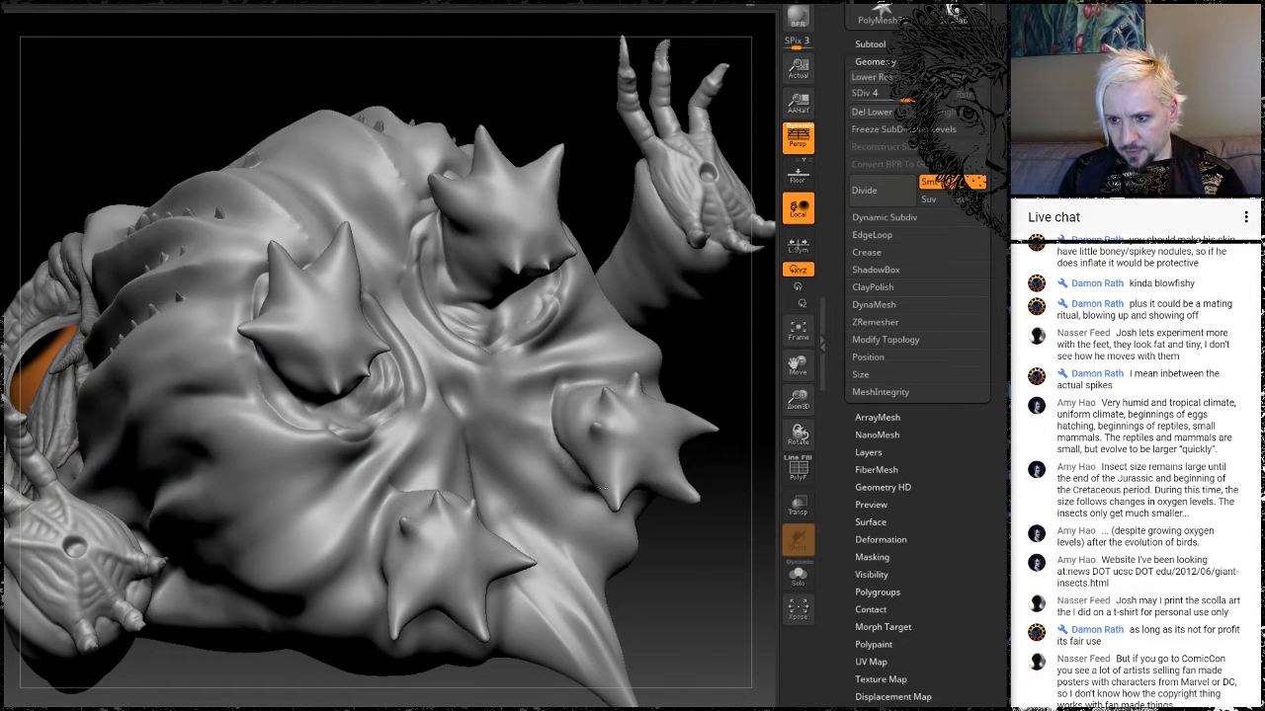
Carve skin folds across the underside between the feet and around the base of the back legs.
{"action": "left_click_drag", "start_coordinate": [682, 345], "coordinate": [627, 412]}
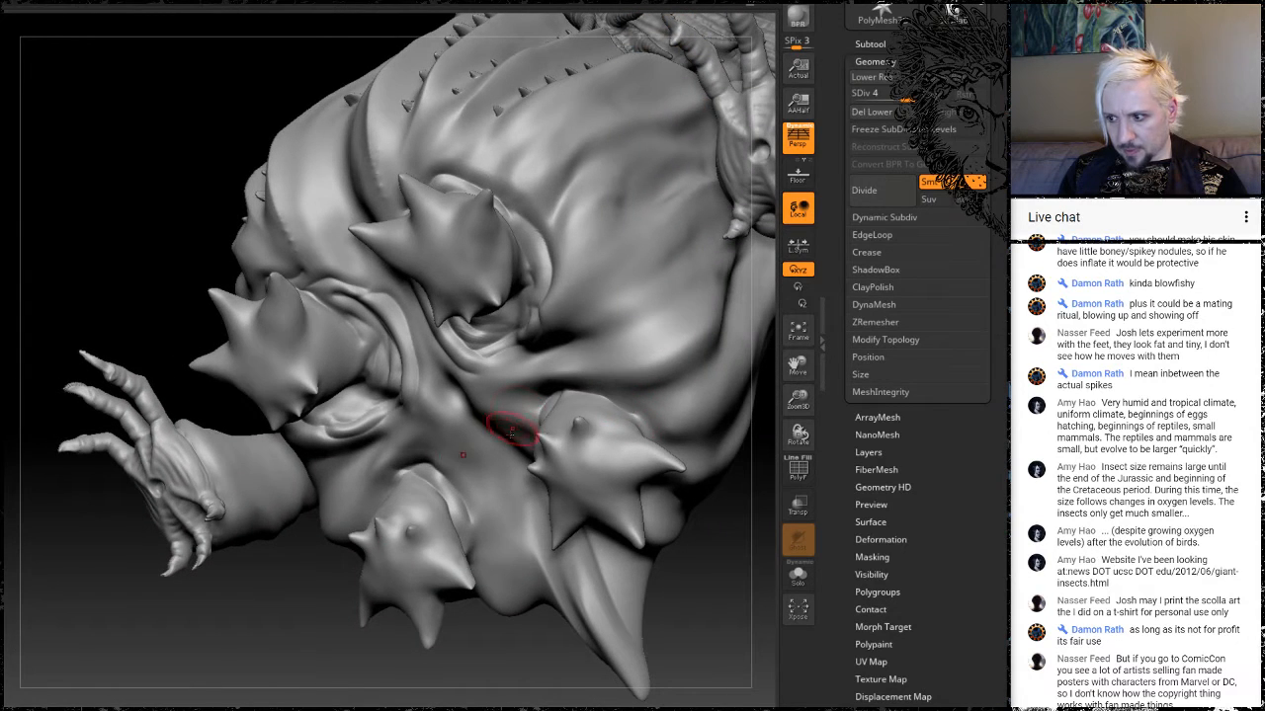
{"action": "mouse_move", "coordinate": [705, 601]}
{"action": "left_mouse_down"}
{"action": "mouse_move", "coordinate": [564, 579]}
{"action": "mouse_move", "coordinate": [574, 541]}
{"action": "left_mouse_up"}
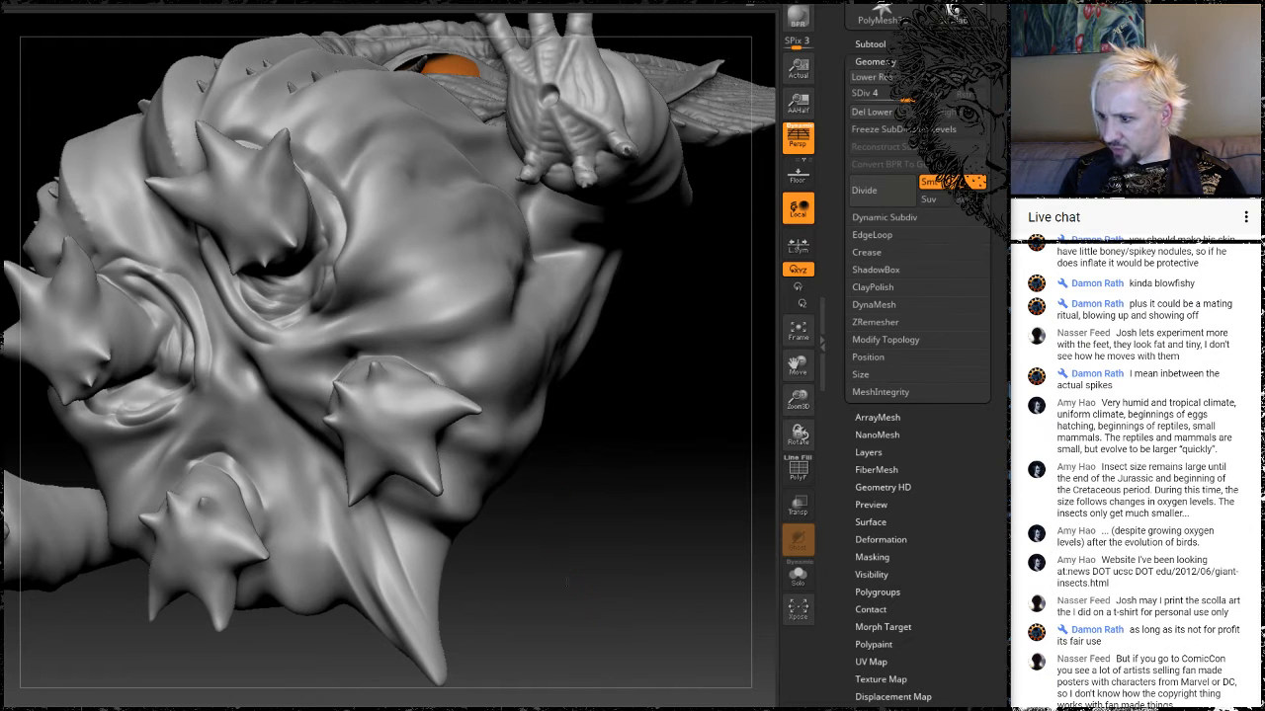
{"action": "mouse_move", "coordinate": [568, 583]}
{"action": "left_mouse_down"}
{"action": "mouse_move", "coordinate": [385, 454]}
{"action": "mouse_move", "coordinate": [411, 451]}
{"action": "mouse_move", "coordinate": [449, 417]}
{"action": "left_mouse_up"}
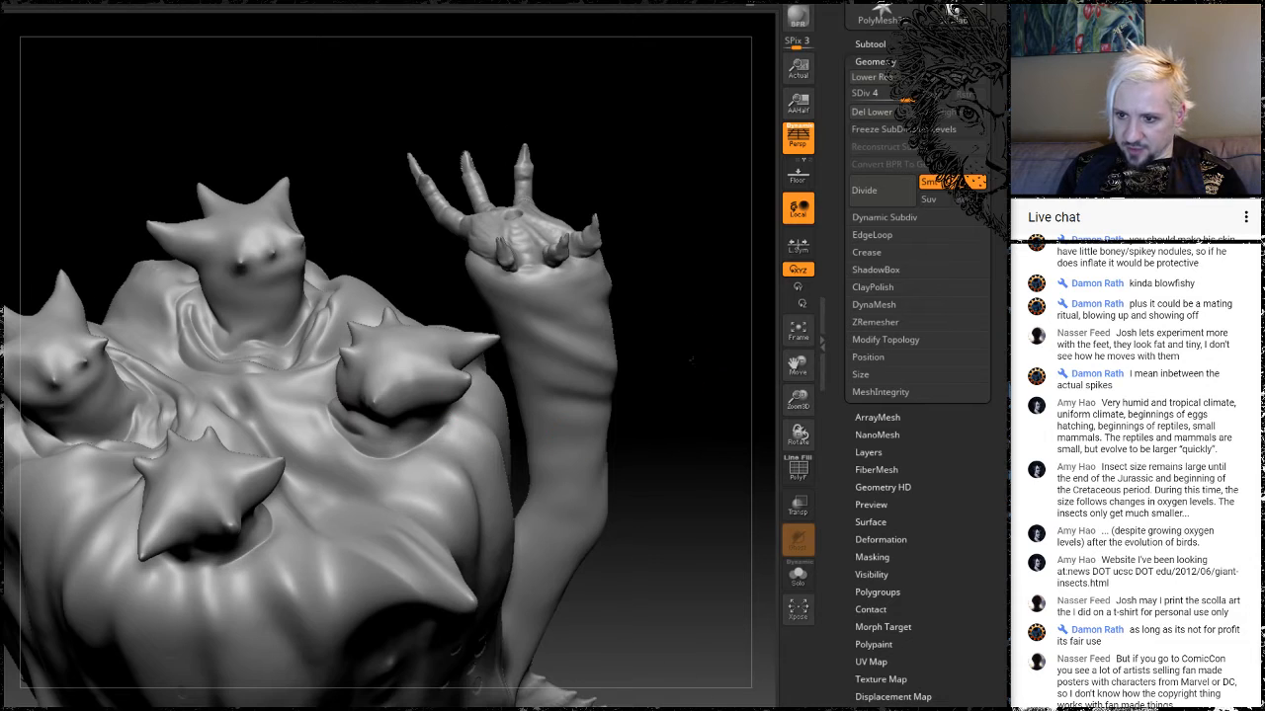
{"action": "left_click_drag", "start_coordinate": [692, 360], "coordinate": [588, 417]}
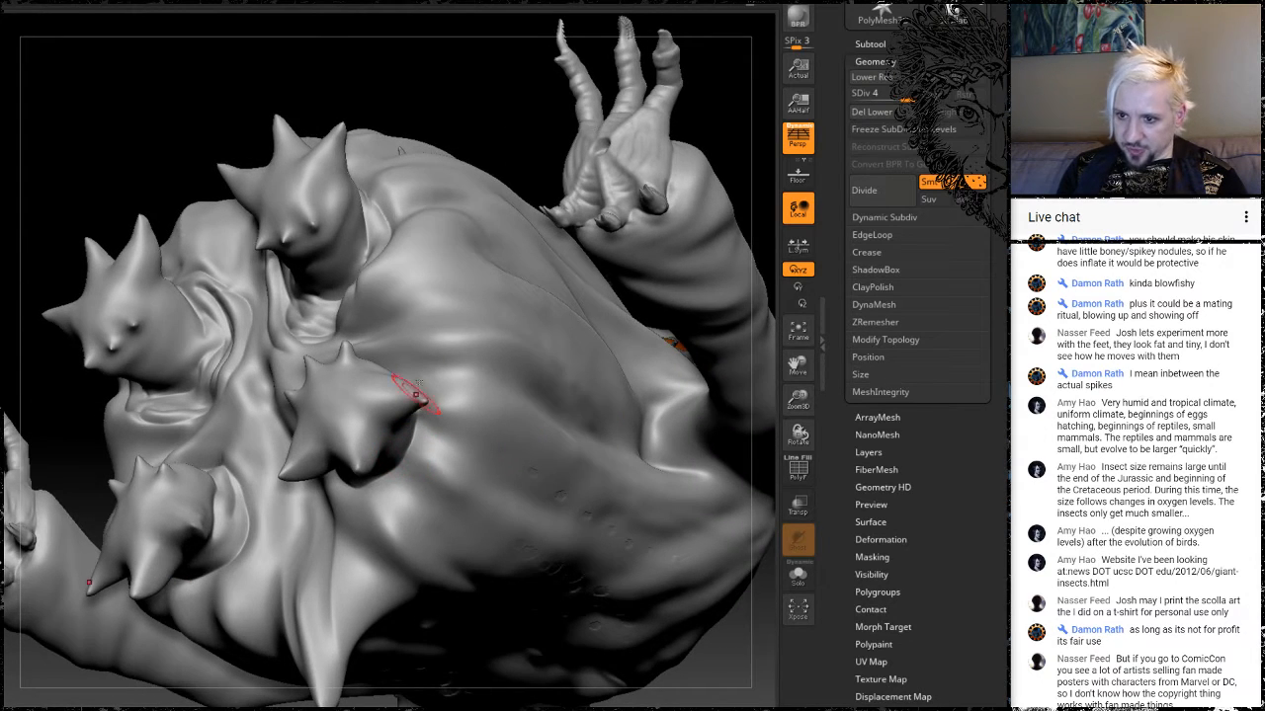
{"action": "left_click_drag", "start_coordinate": [437, 108], "coordinate": [433, 210]}
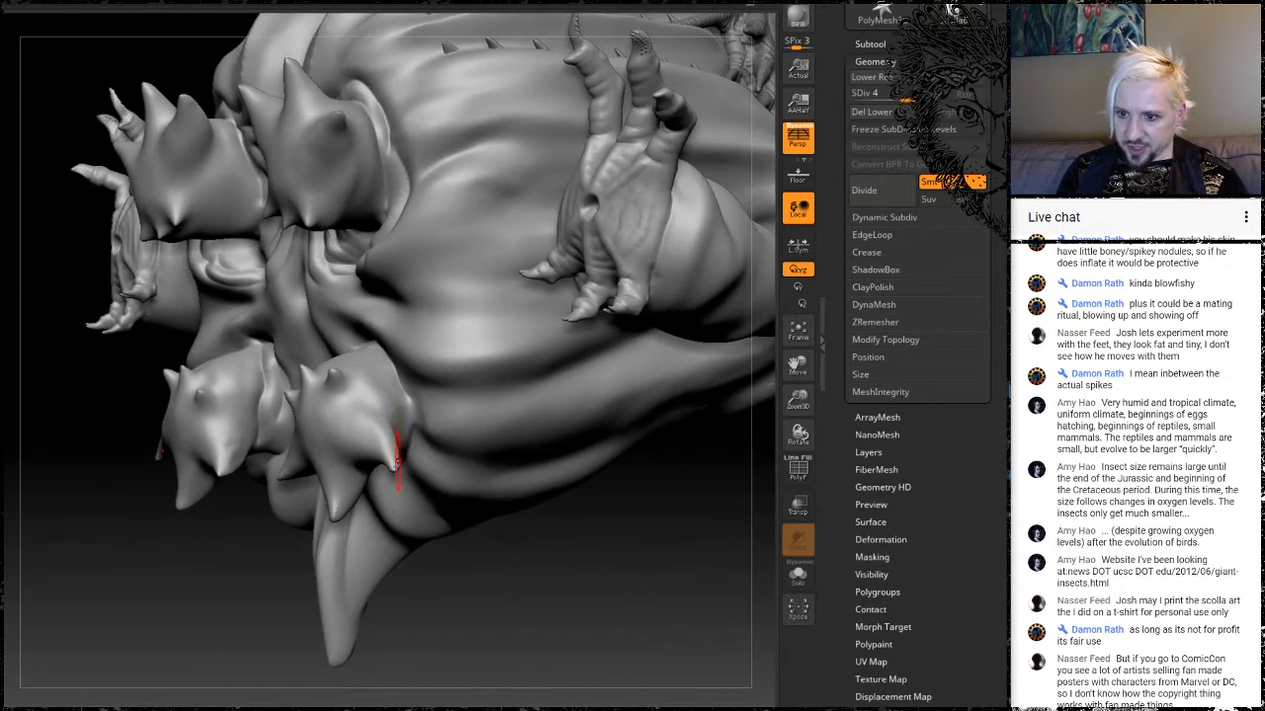
{"action": "mouse_move", "coordinate": [494, 590]}
{"action": "left_mouse_down"}
{"action": "mouse_move", "coordinate": [553, 405]}
{"action": "mouse_move", "coordinate": [550, 346]}
{"action": "left_mouse_up"}
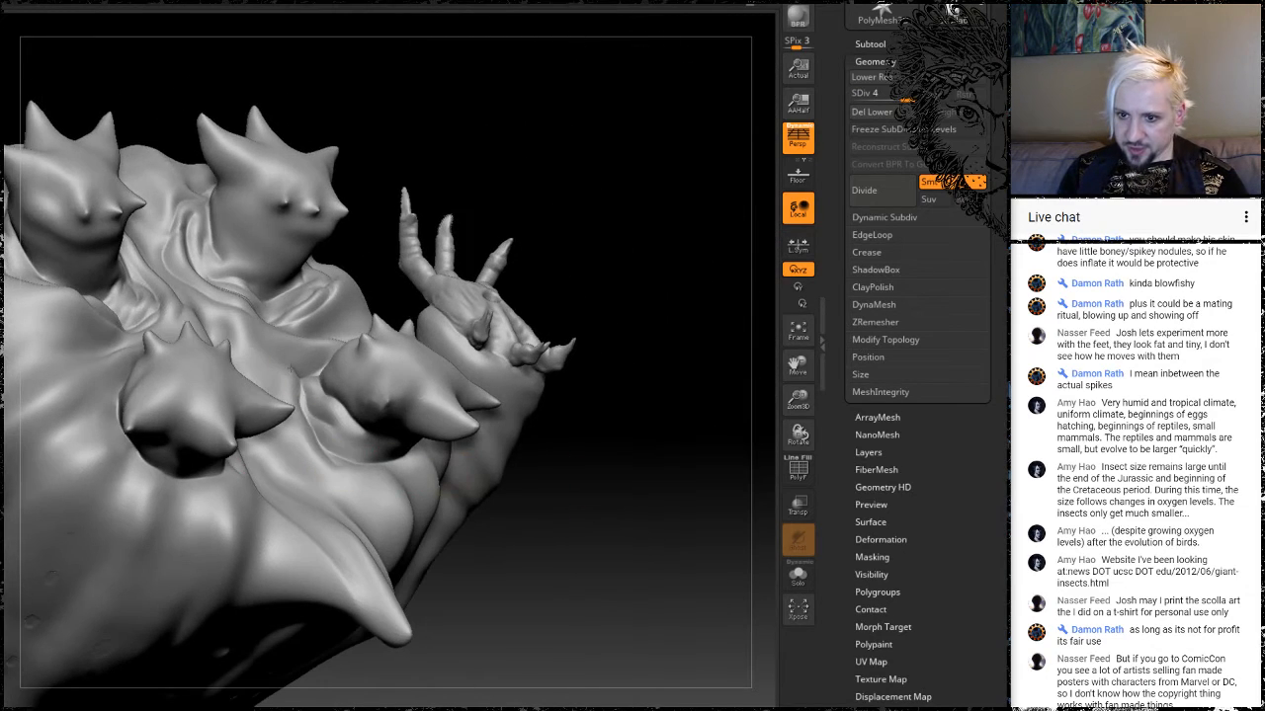
Add layered wrinkles around the back legs' bases and creases running from them toward the pointed tail.
{"action": "mouse_move", "coordinate": [621, 150]}
{"action": "left_mouse_down"}
{"action": "mouse_move", "coordinate": [323, 471]}
{"action": "mouse_move", "coordinate": [281, 415]}
{"action": "left_mouse_up"}
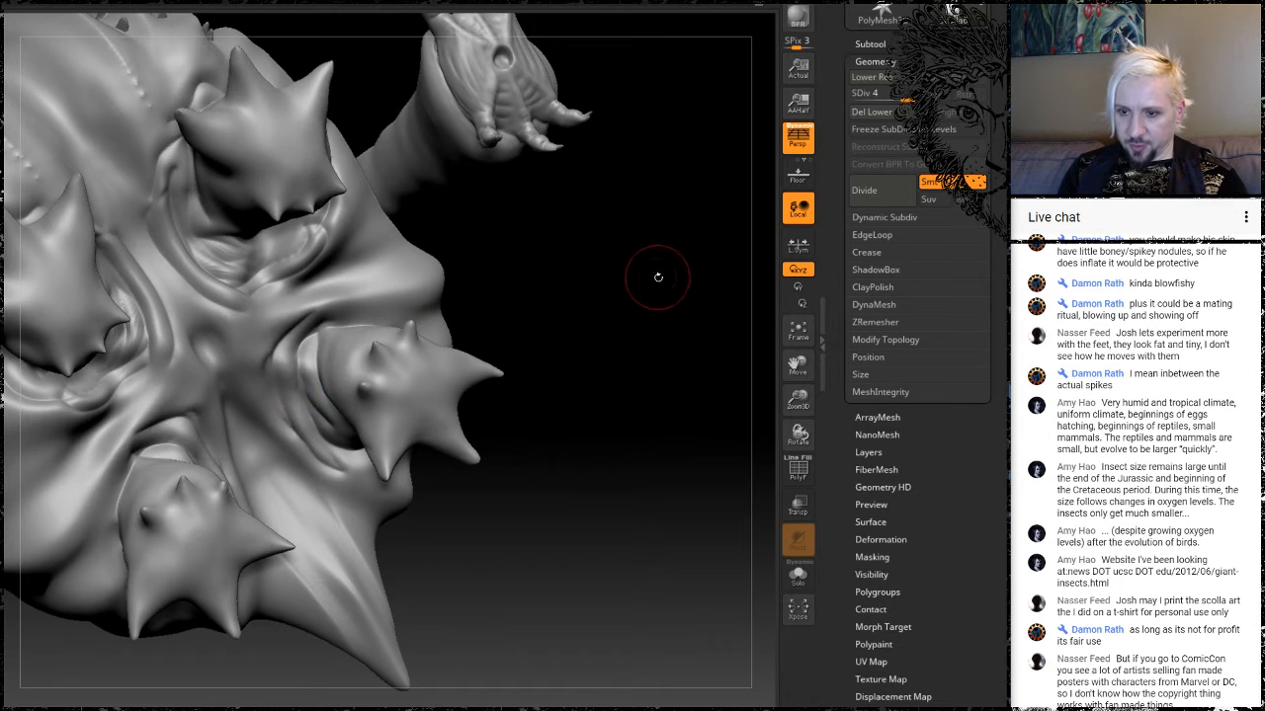
{"action": "mouse_move", "coordinate": [655, 273]}
{"action": "left_mouse_down"}
{"action": "mouse_move", "coordinate": [618, 310]}
{"action": "mouse_move", "coordinate": [364, 334]}
{"action": "left_mouse_up"}
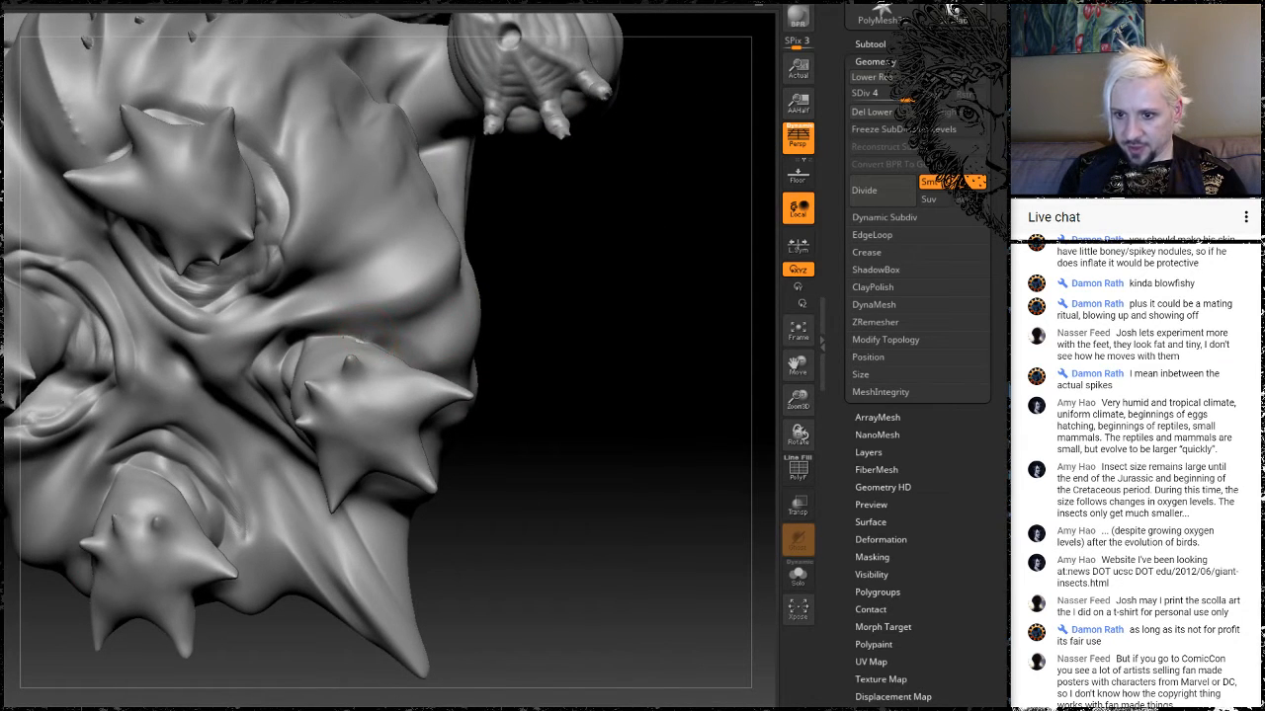
{"action": "left_click_drag", "start_coordinate": [572, 287], "coordinate": [297, 356]}
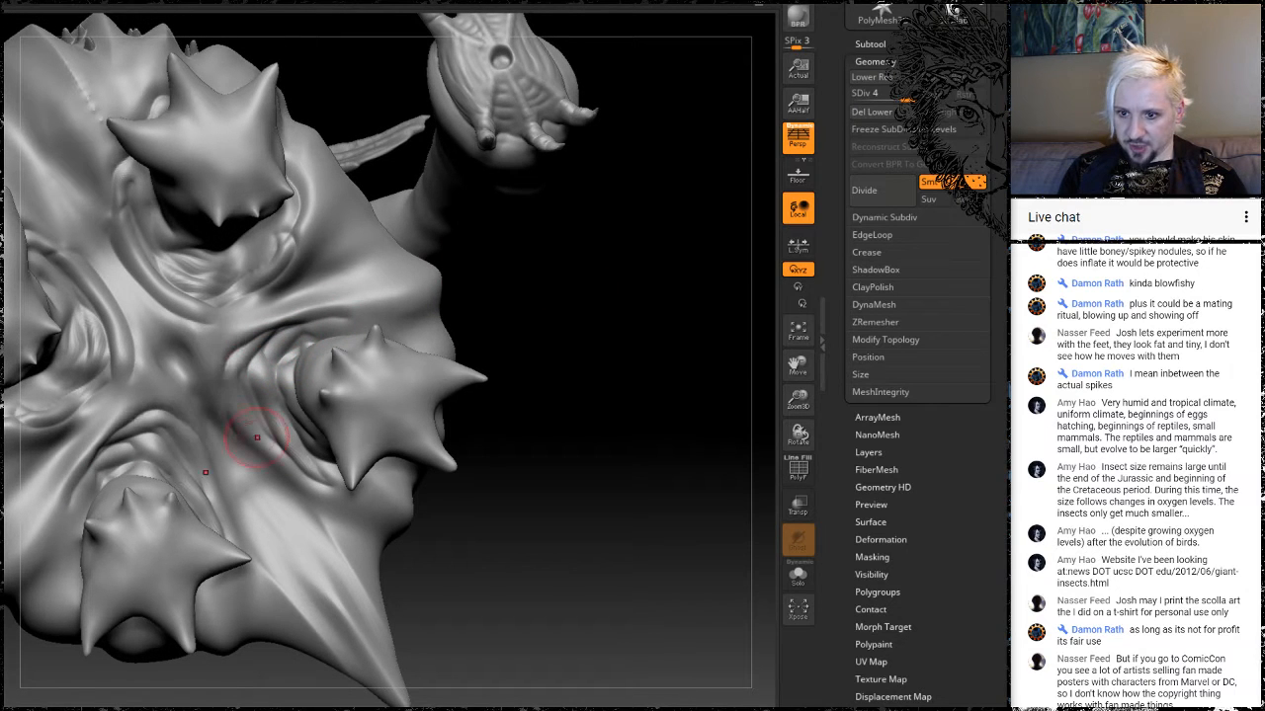
{"action": "mouse_move", "coordinate": [607, 341]}
{"action": "left_mouse_down"}
{"action": "mouse_move", "coordinate": [306, 342]}
{"action": "mouse_move", "coordinate": [359, 425]}
{"action": "left_mouse_up"}
{"action": "left_click_drag", "start_coordinate": [305, 390], "coordinate": [391, 443]}
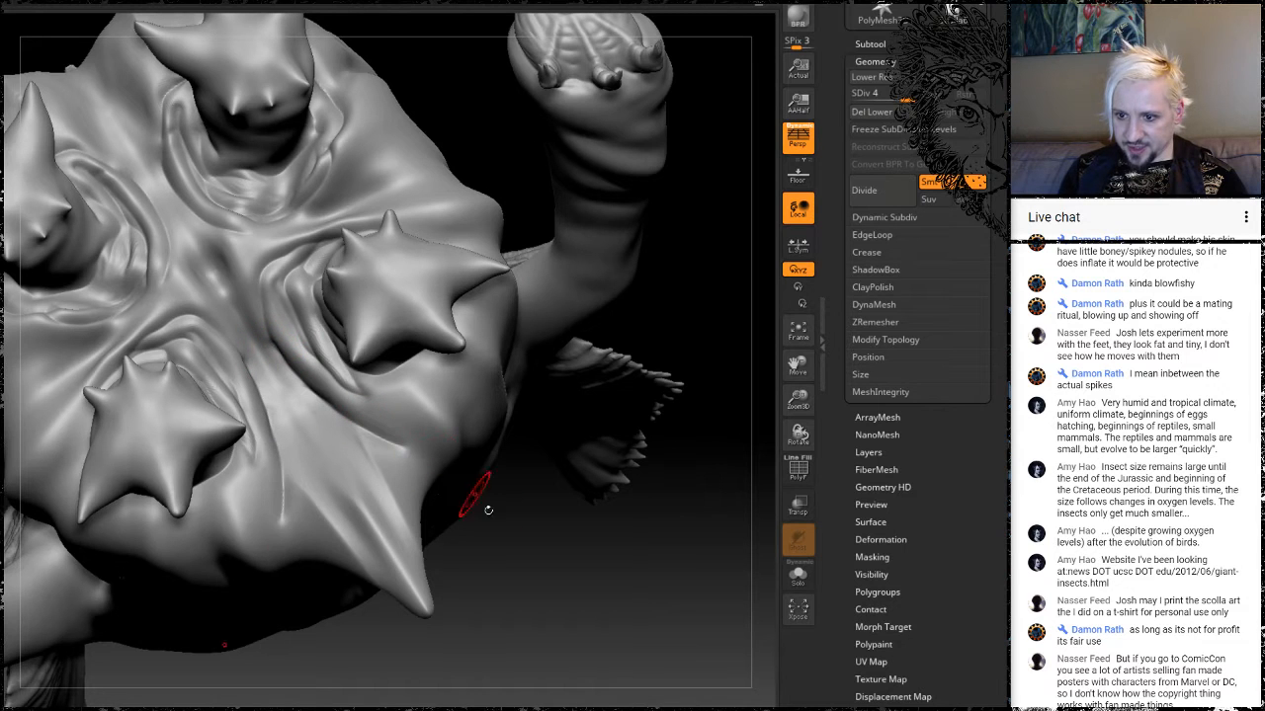
Deepen the folds around the outer and rear sides of the back legs and along the tail's base.
{"action": "left_click_drag", "start_coordinate": [562, 617], "coordinate": [555, 449]}
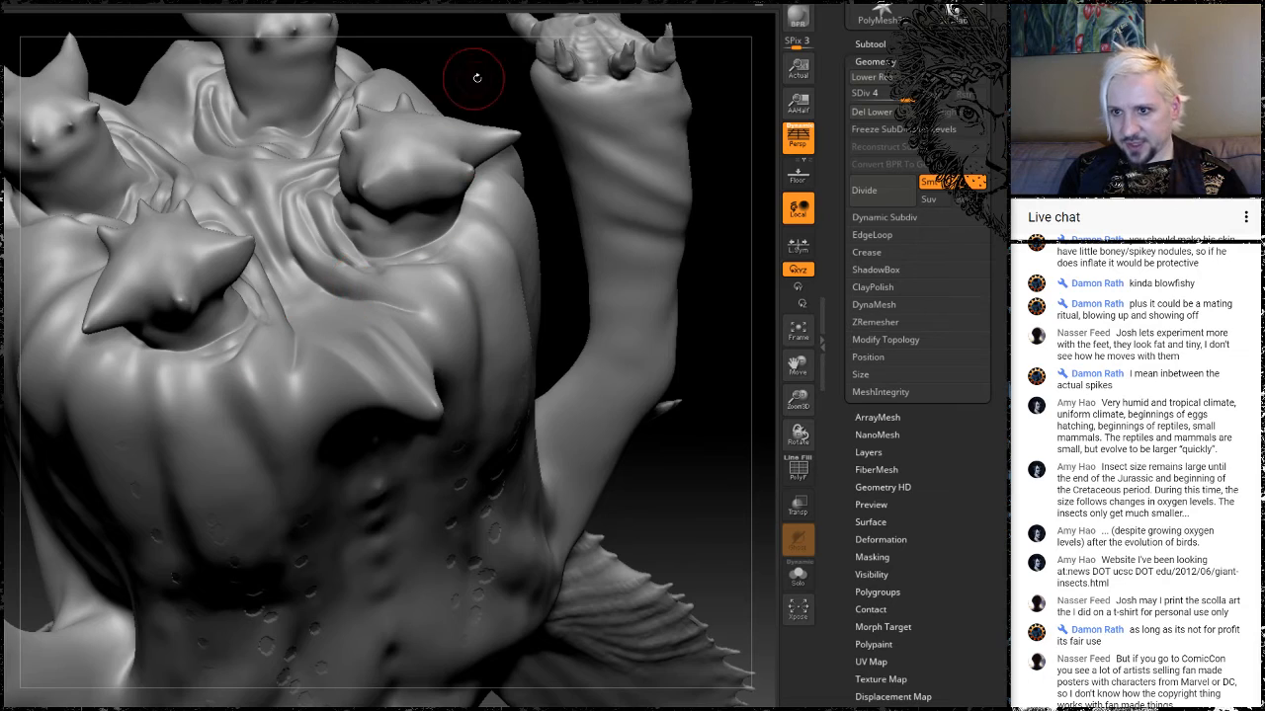
{"action": "mouse_move", "coordinate": [477, 78]}
{"action": "left_mouse_down"}
{"action": "mouse_move", "coordinate": [465, 202]}
{"action": "mouse_move", "coordinate": [604, 141]}
{"action": "mouse_move", "coordinate": [517, 212]}
{"action": "mouse_move", "coordinate": [524, 181]}
{"action": "left_mouse_up"}
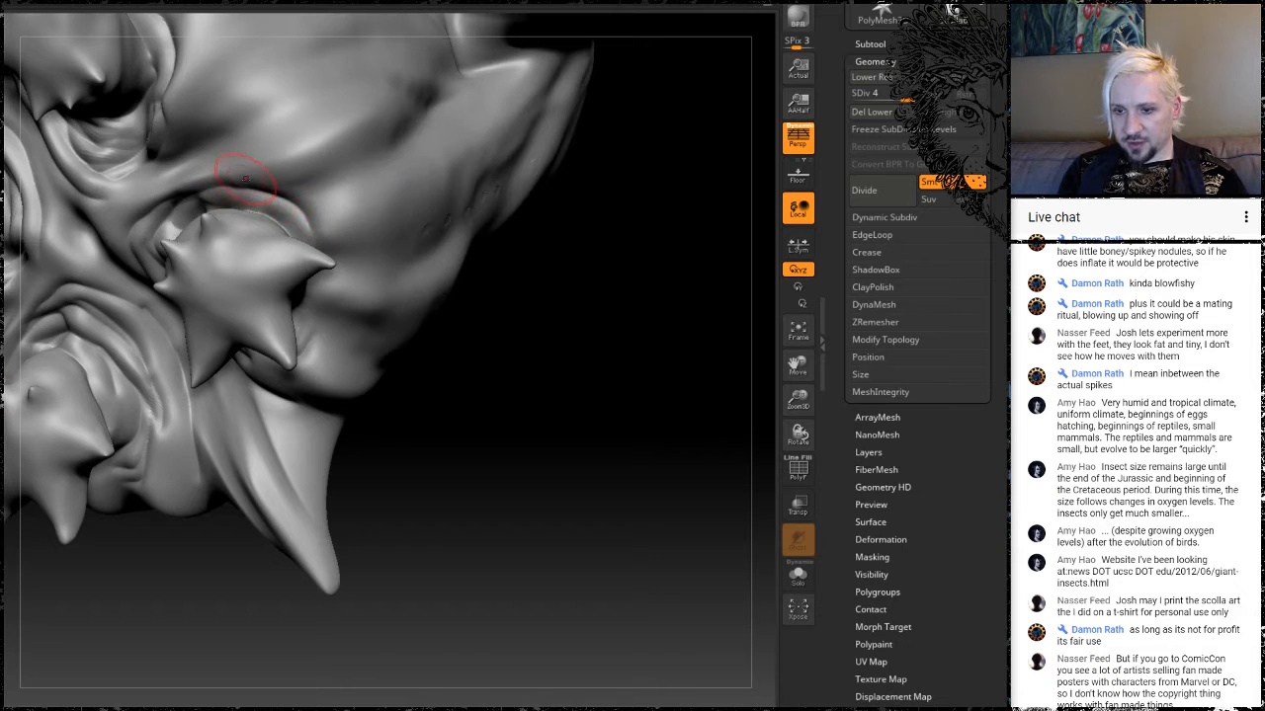
{"action": "left_click_drag", "start_coordinate": [508, 363], "coordinate": [347, 241]}
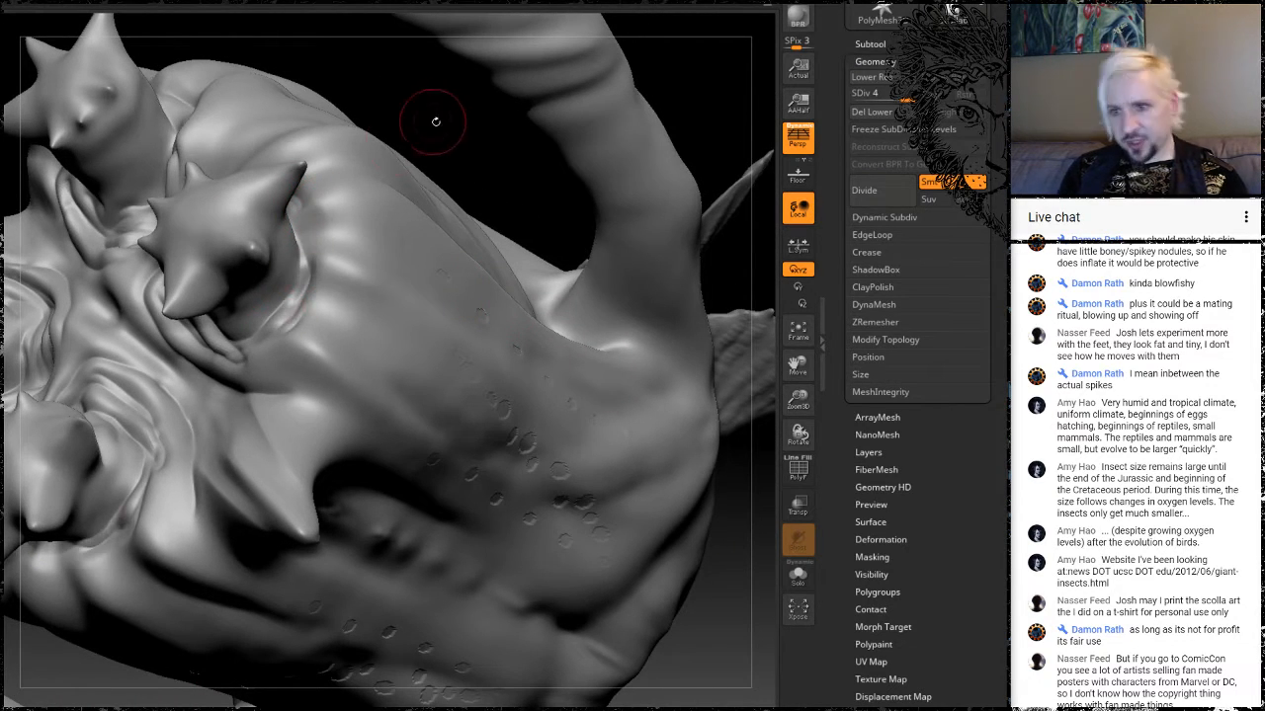
{"action": "mouse_move", "coordinate": [435, 121]}
{"action": "left_mouse_down"}
{"action": "mouse_move", "coordinate": [537, 221]}
{"action": "mouse_move", "coordinate": [599, 131]}
{"action": "mouse_move", "coordinate": [563, 227]}
{"action": "mouse_move", "coordinate": [598, 248]}
{"action": "mouse_move", "coordinate": [264, 417]}
{"action": "left_mouse_up"}
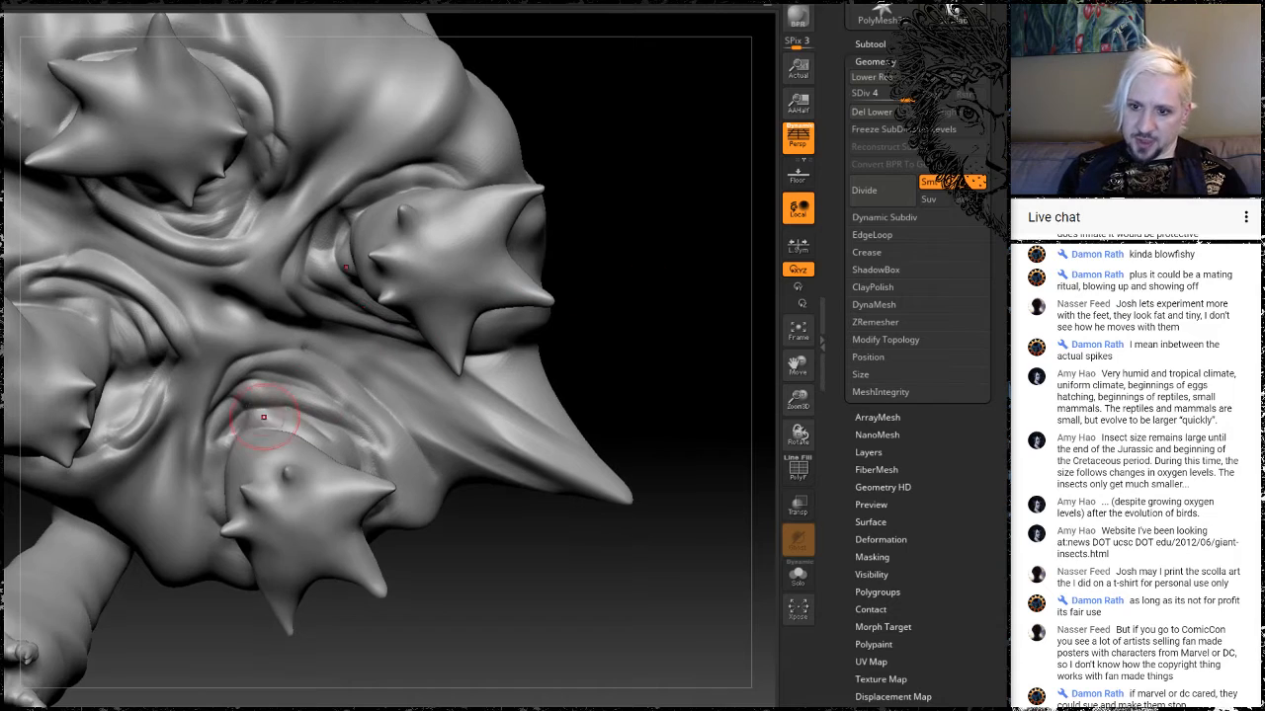
{"action": "mouse_move", "coordinate": [591, 123]}
{"action": "left_mouse_down"}
{"action": "mouse_move", "coordinate": [583, 265]}
{"action": "mouse_move", "coordinate": [573, 170]}
{"action": "left_mouse_up"}
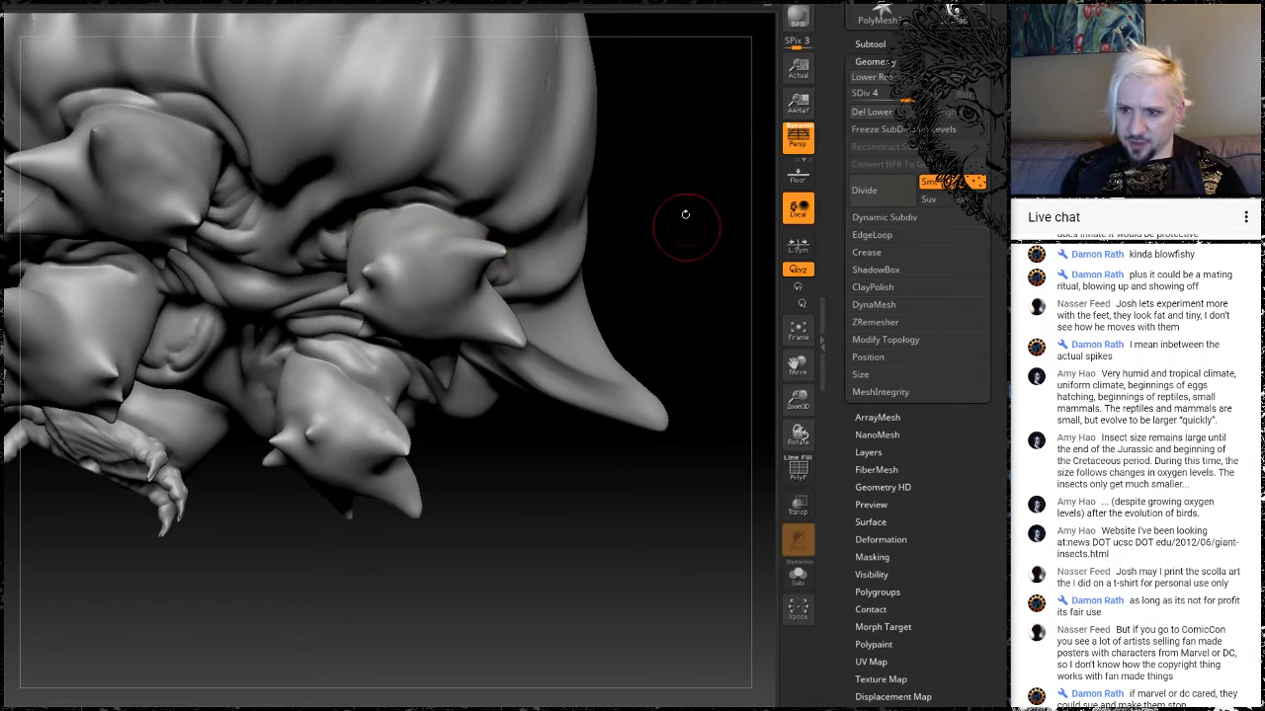
Build up ridged skin bands on the front feet's middle toes with the ClayBuildup brush after adjusting its draw size.
{"action": "left_click_drag", "start_coordinate": [685, 214], "coordinate": [556, 210]}
{"action": "left_click_drag", "start_coordinate": [629, 260], "coordinate": [605, 265]}
{"action": "mouse_move", "coordinate": [502, 441]}
{"action": "left_mouse_down", "text": "alt"}
{"action": "mouse_move", "coordinate": [472, 499]}
{"action": "mouse_move", "coordinate": [435, 534]}
{"action": "left_mouse_up", "text": "alt"}
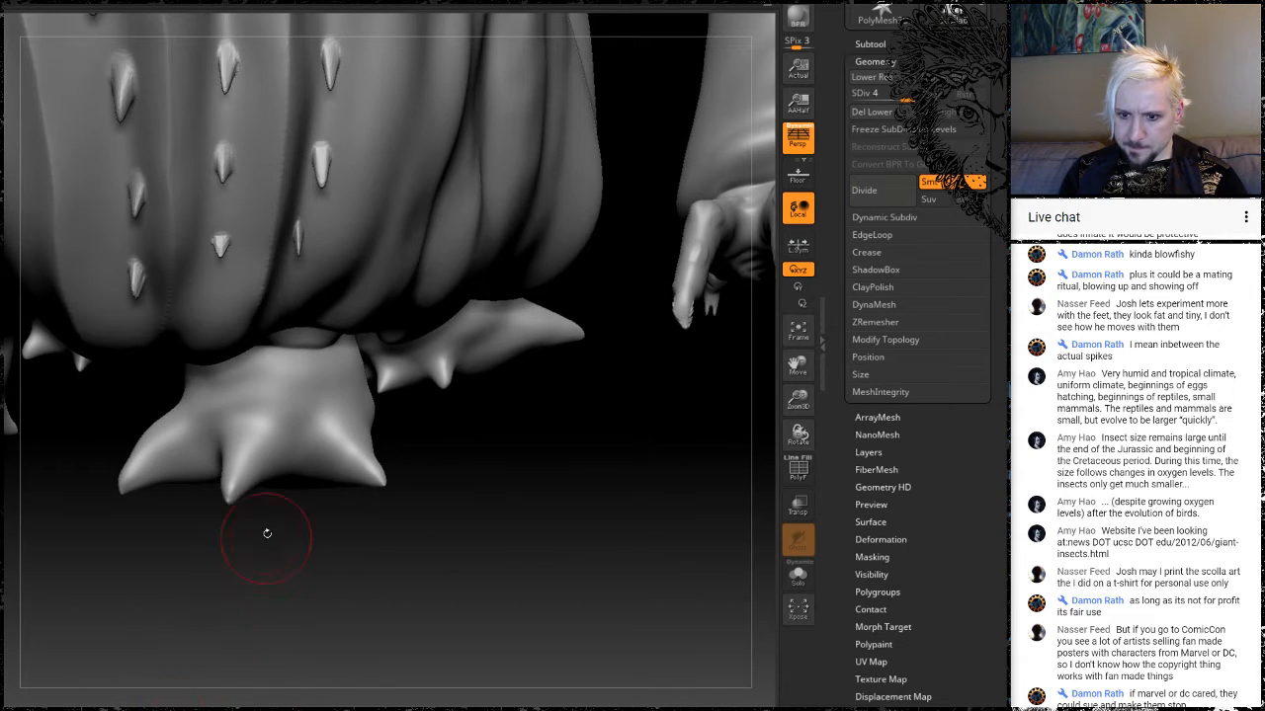
{"action": "key", "text": "space"}
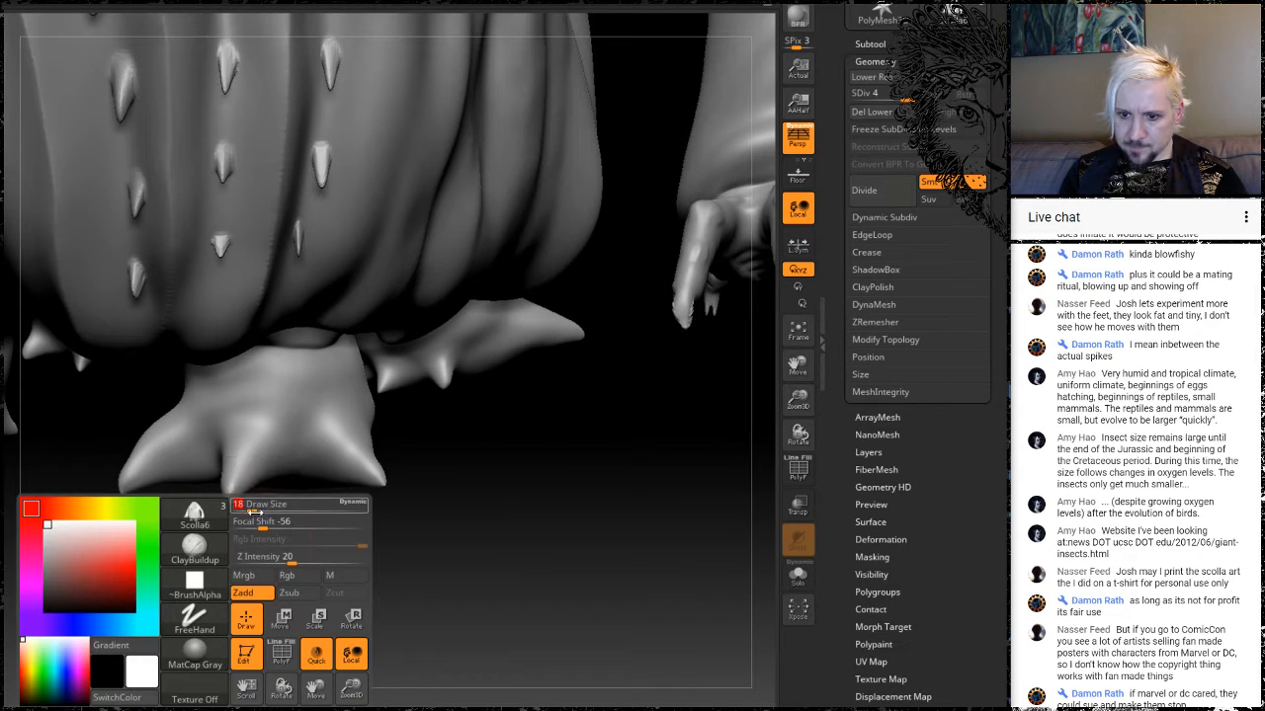
{"action": "left_click_drag", "start_coordinate": [253, 509], "coordinate": [255, 509]}
{"action": "left_click_drag", "start_coordinate": [99, 543], "coordinate": [200, 549]}
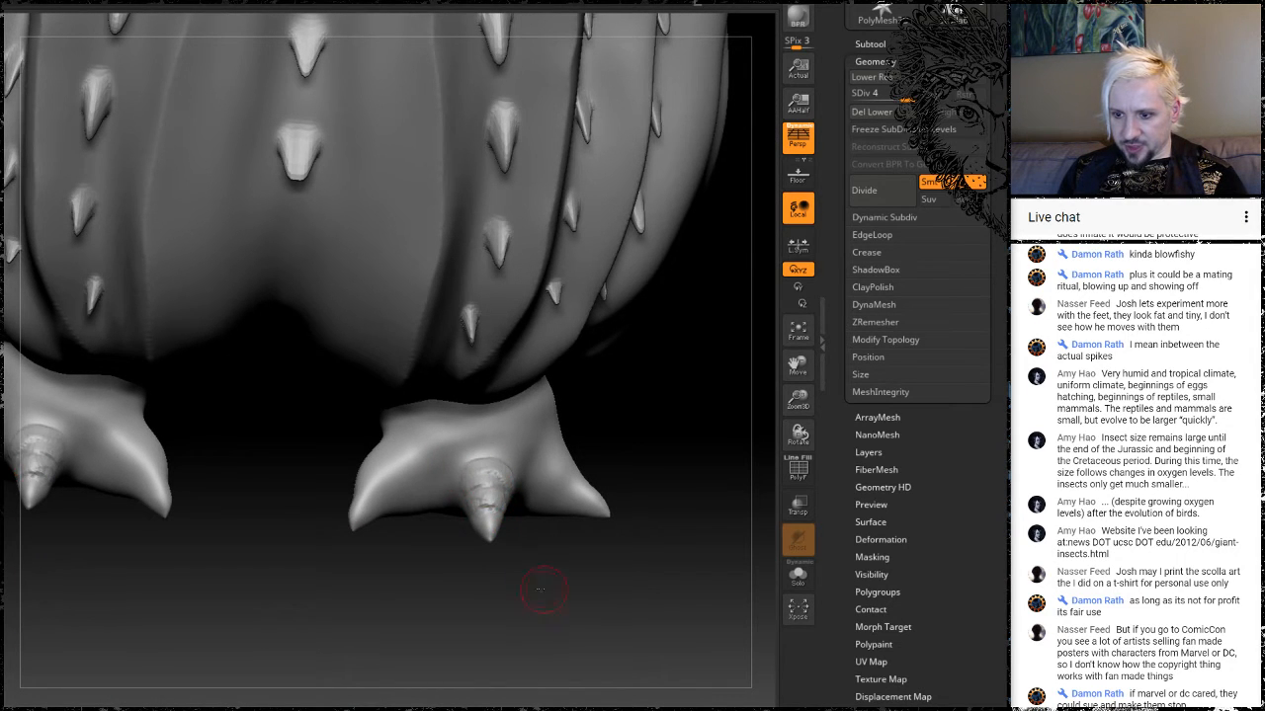
Build up ridged skin bands around the front feet's side toes to match the middle toes.
{"action": "left_click_drag", "start_coordinate": [541, 590], "coordinate": [579, 460]}
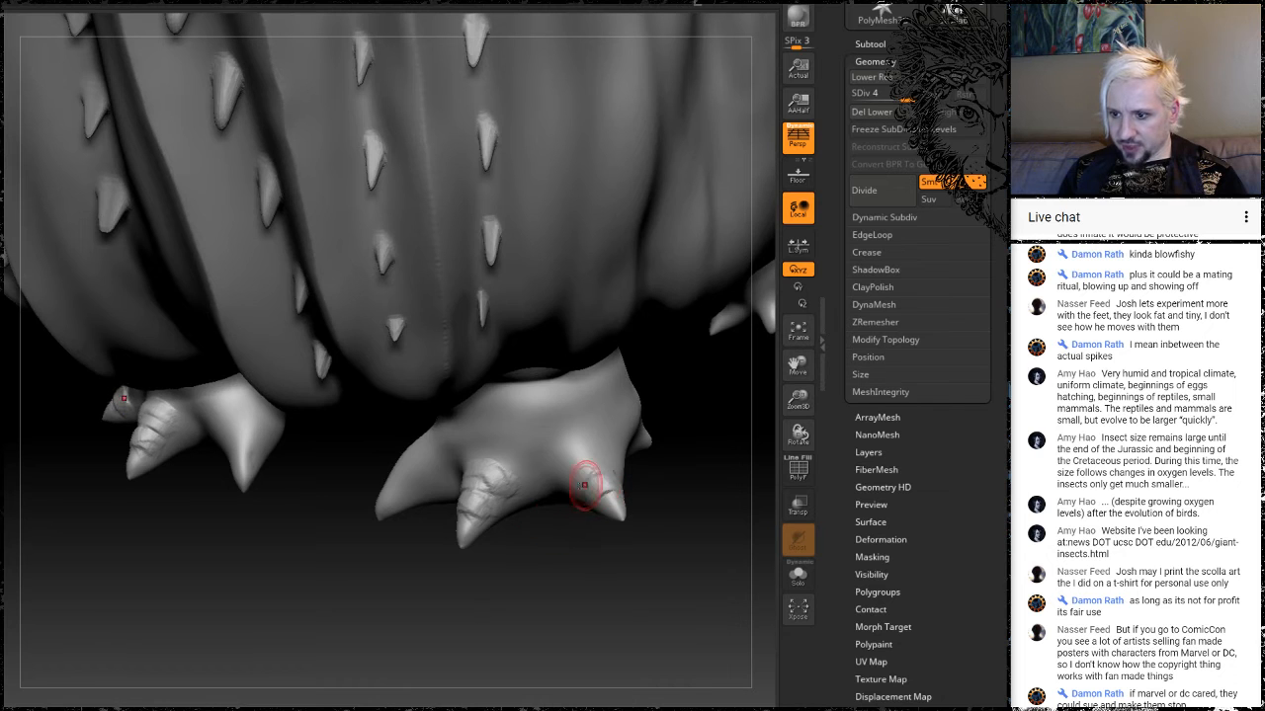
{"action": "left_click_drag", "start_coordinate": [316, 599], "coordinate": [364, 474]}
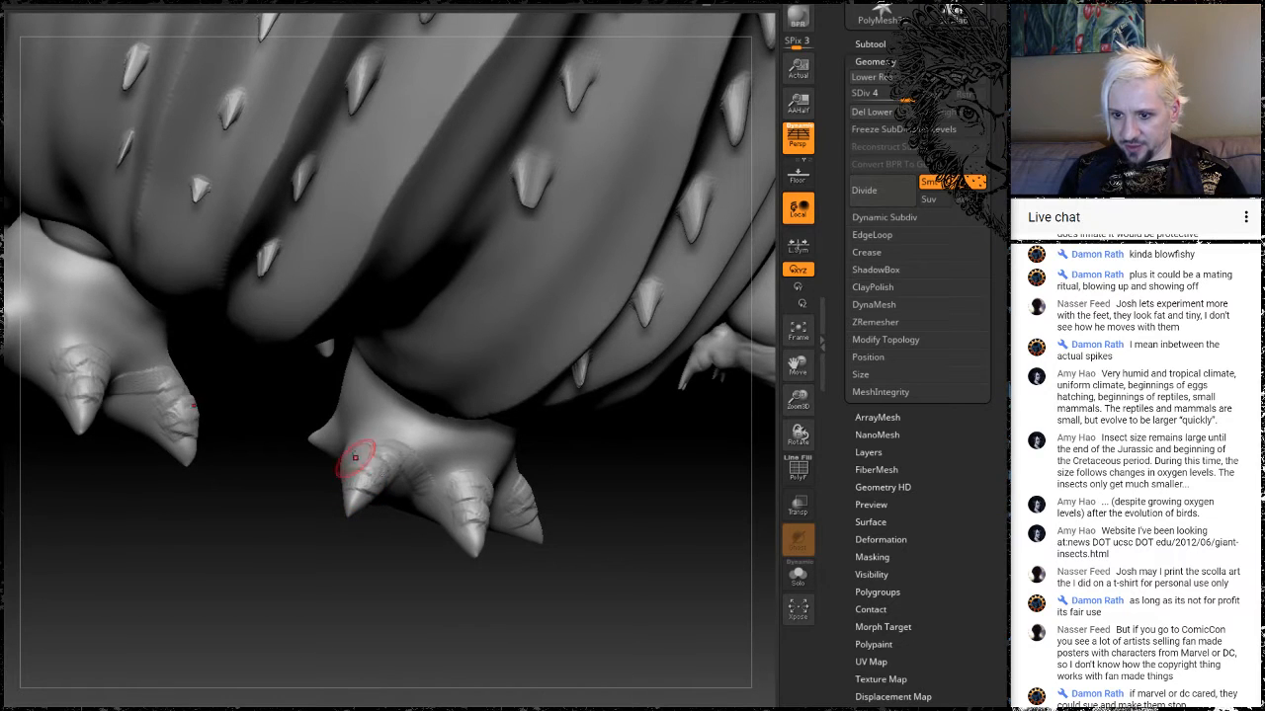
{"action": "left_click_drag", "start_coordinate": [221, 599], "coordinate": [605, 506]}
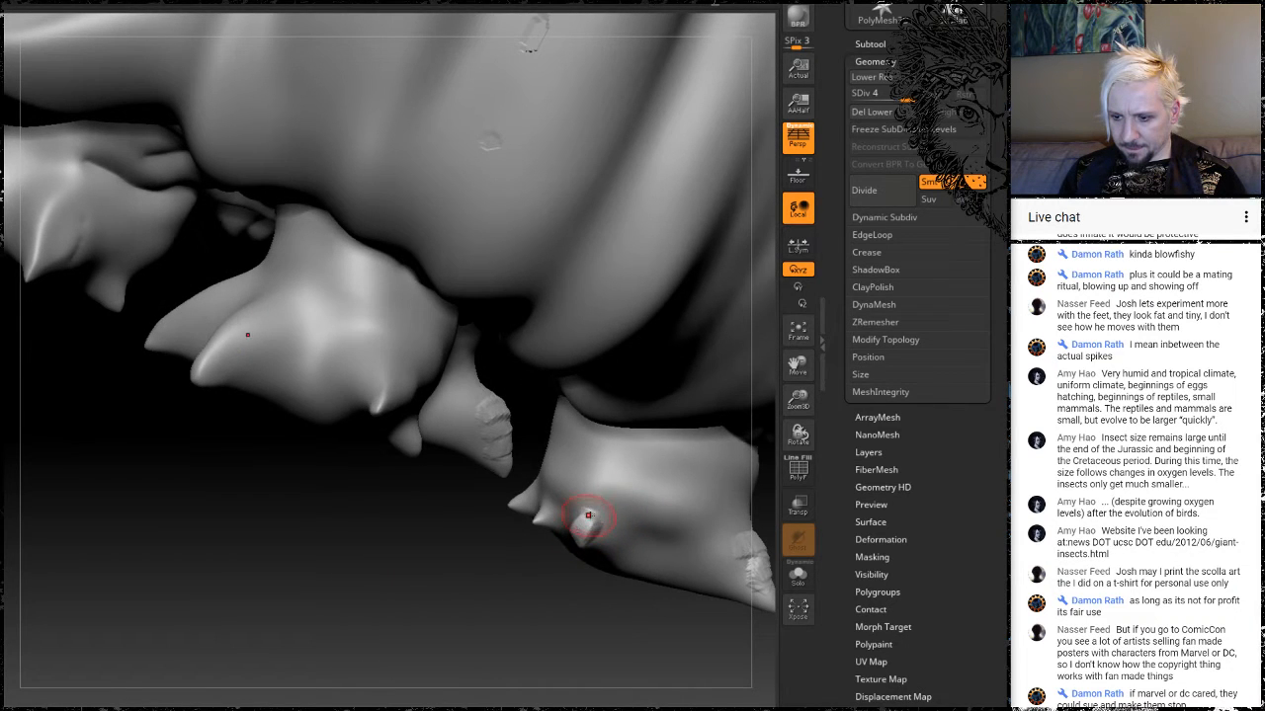
Build up the small stubby toes around the sides and backs of the front feet, and smooth the toe ridges.
{"action": "left_click_drag", "start_coordinate": [473, 630], "coordinate": [522, 517]}
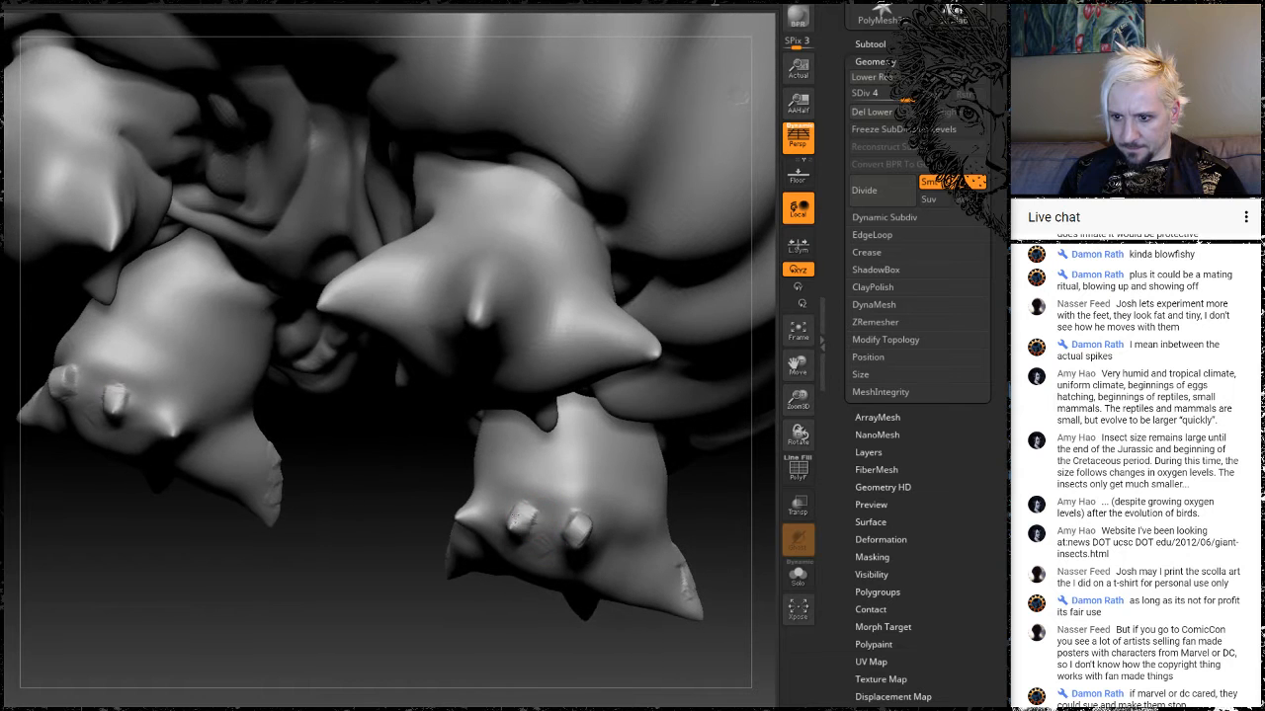
{"action": "mouse_move", "coordinate": [477, 590]}
{"action": "left_mouse_down"}
{"action": "mouse_move", "coordinate": [460, 482]}
{"action": "mouse_move", "coordinate": [450, 508]}
{"action": "left_mouse_up"}
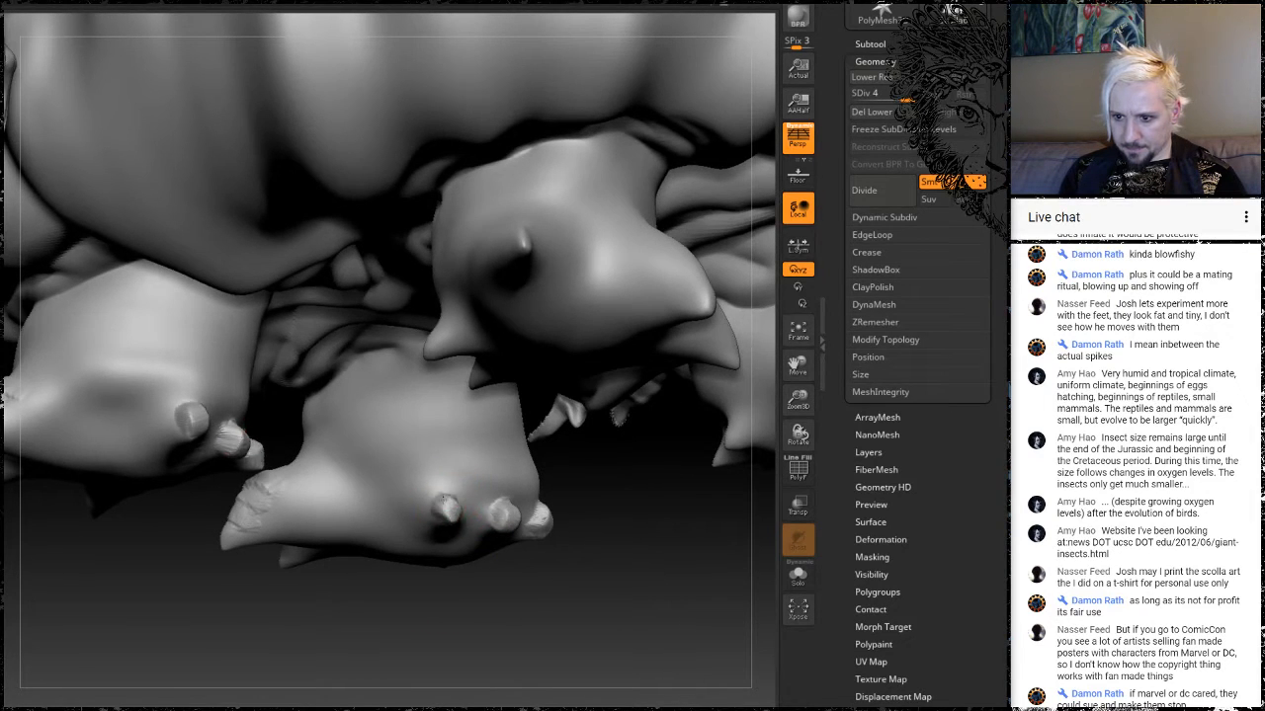
{"action": "left_click_drag", "start_coordinate": [451, 643], "coordinate": [451, 553]}
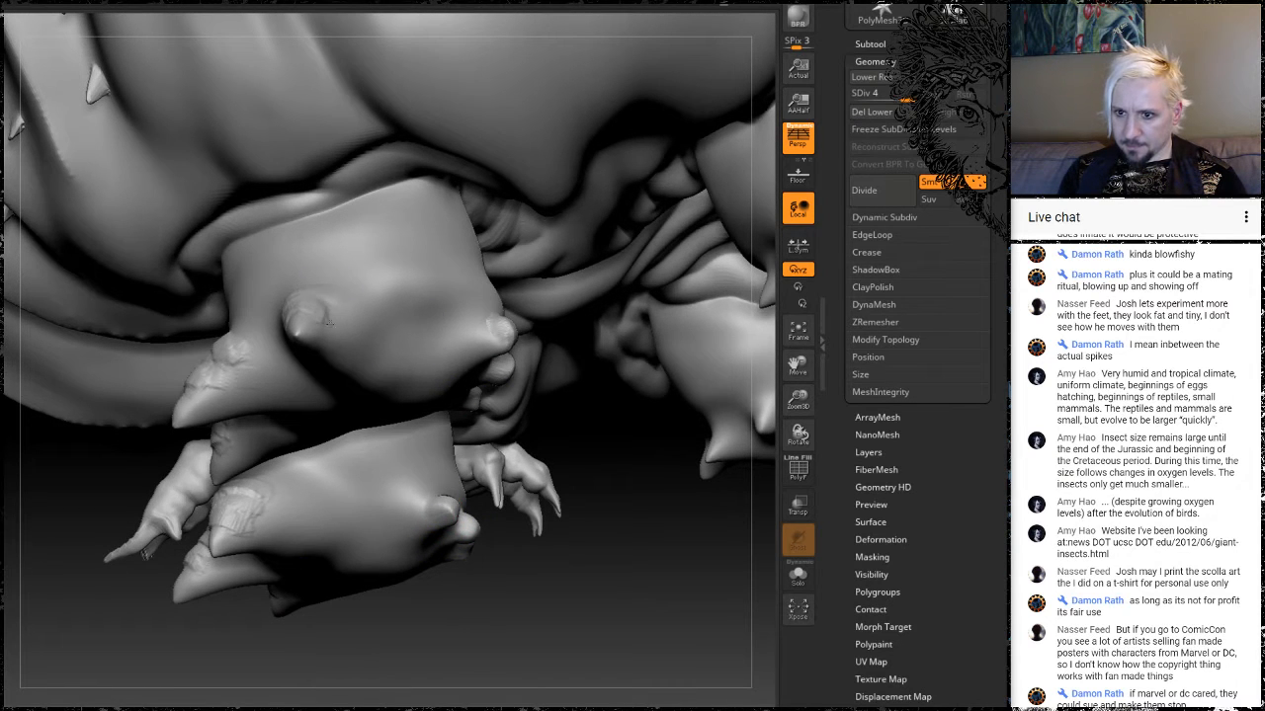
{"action": "left_click_drag", "start_coordinate": [599, 599], "coordinate": [512, 527]}
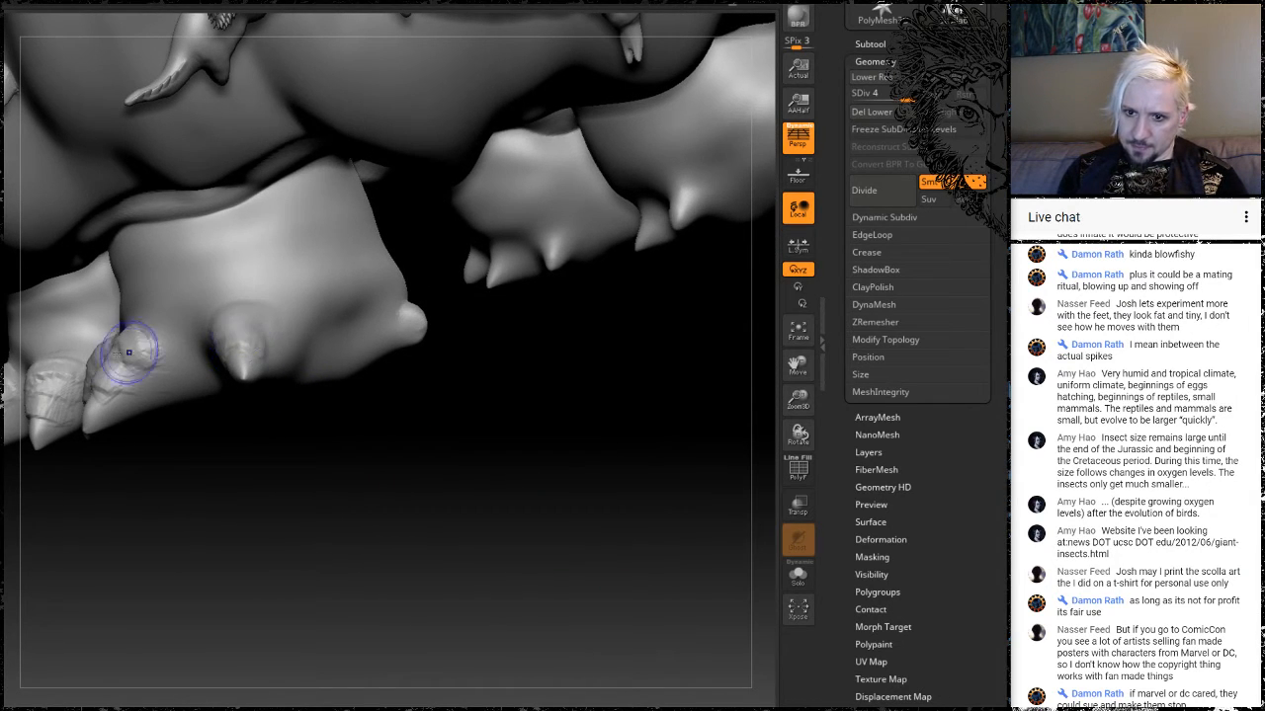
{"action": "left_click_drag", "start_coordinate": [226, 470], "coordinate": [297, 438]}
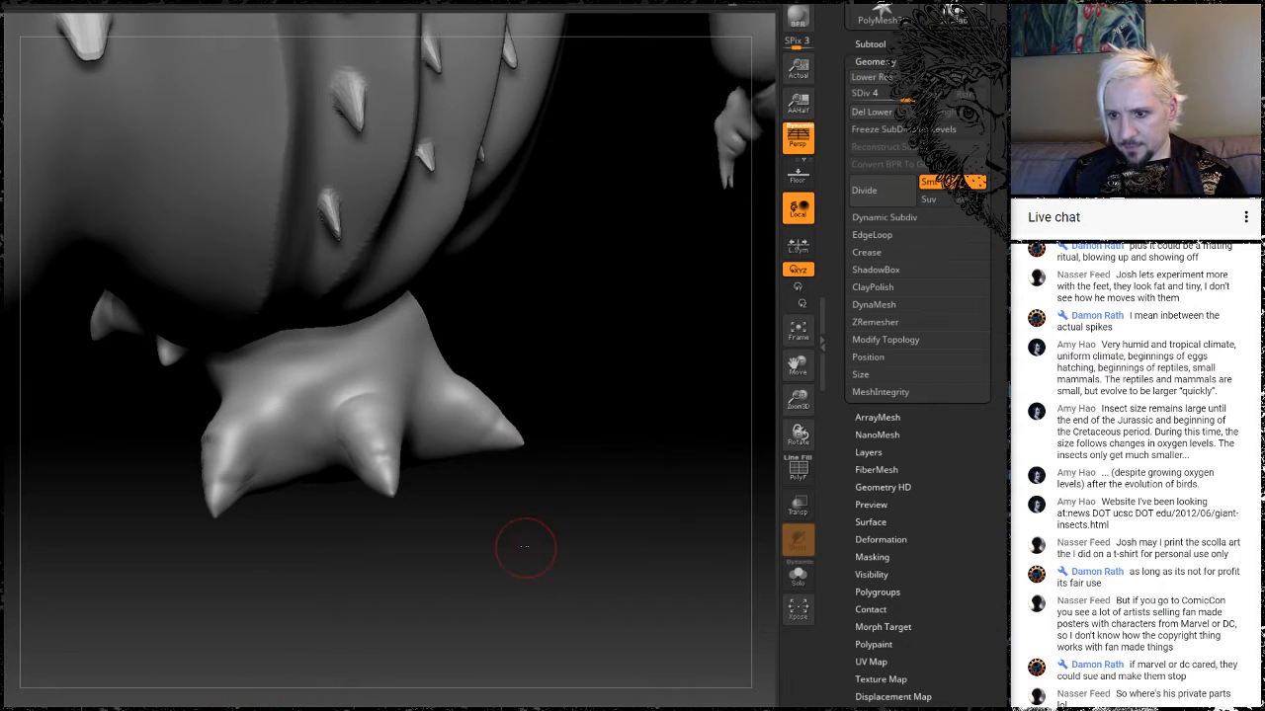
Enlarge the Move brush's draw size and stretch the front feet's outer toes into longer digits.
{"action": "mouse_move", "coordinate": [524, 547]}
{"action": "left_mouse_down"}
{"action": "mouse_move", "coordinate": [528, 456]}
{"action": "mouse_move", "coordinate": [554, 485]}
{"action": "left_mouse_up"}
{"action": "key", "text": "space"}
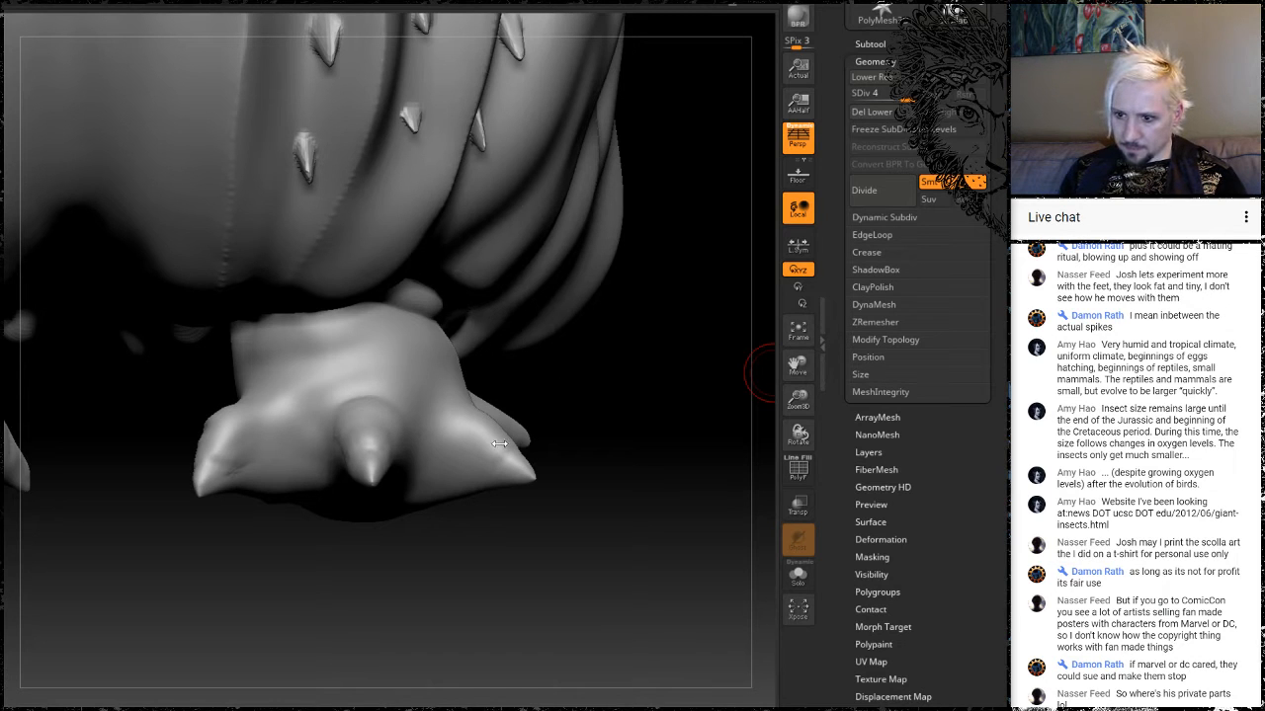
{"action": "key", "text": "space"}
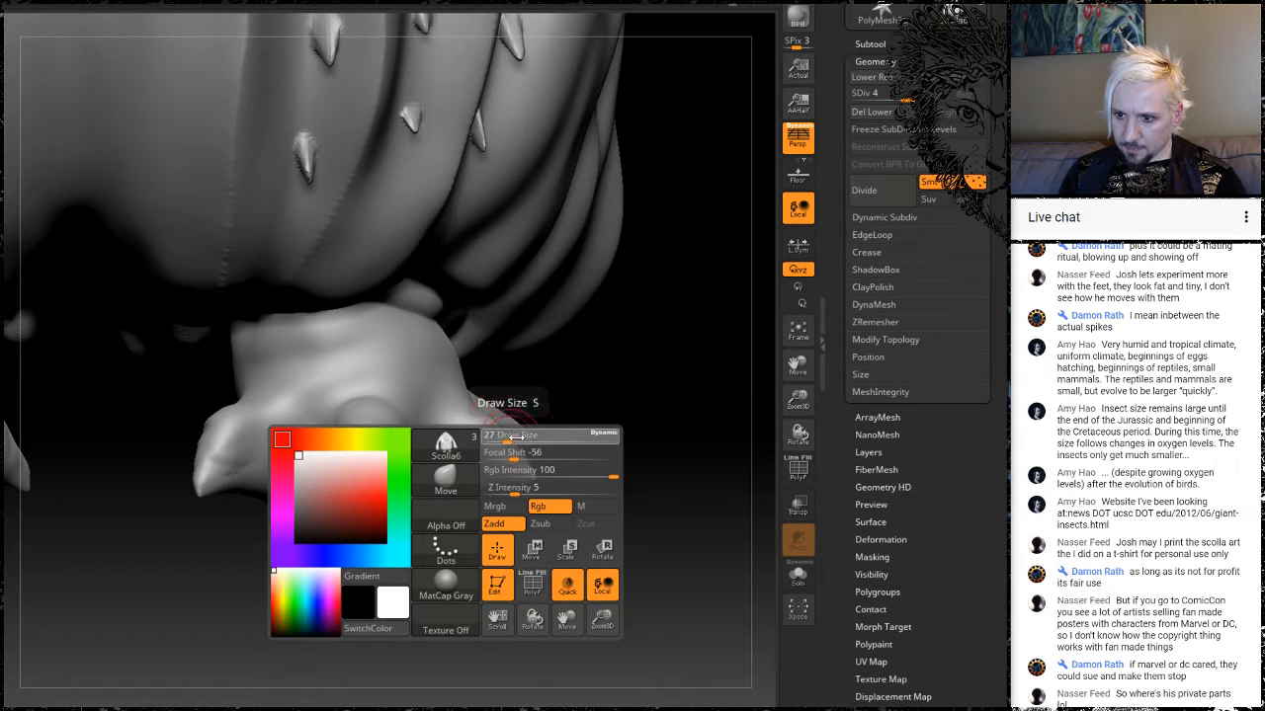
{"action": "left_click_drag", "start_coordinate": [512, 436], "coordinate": [536, 428]}
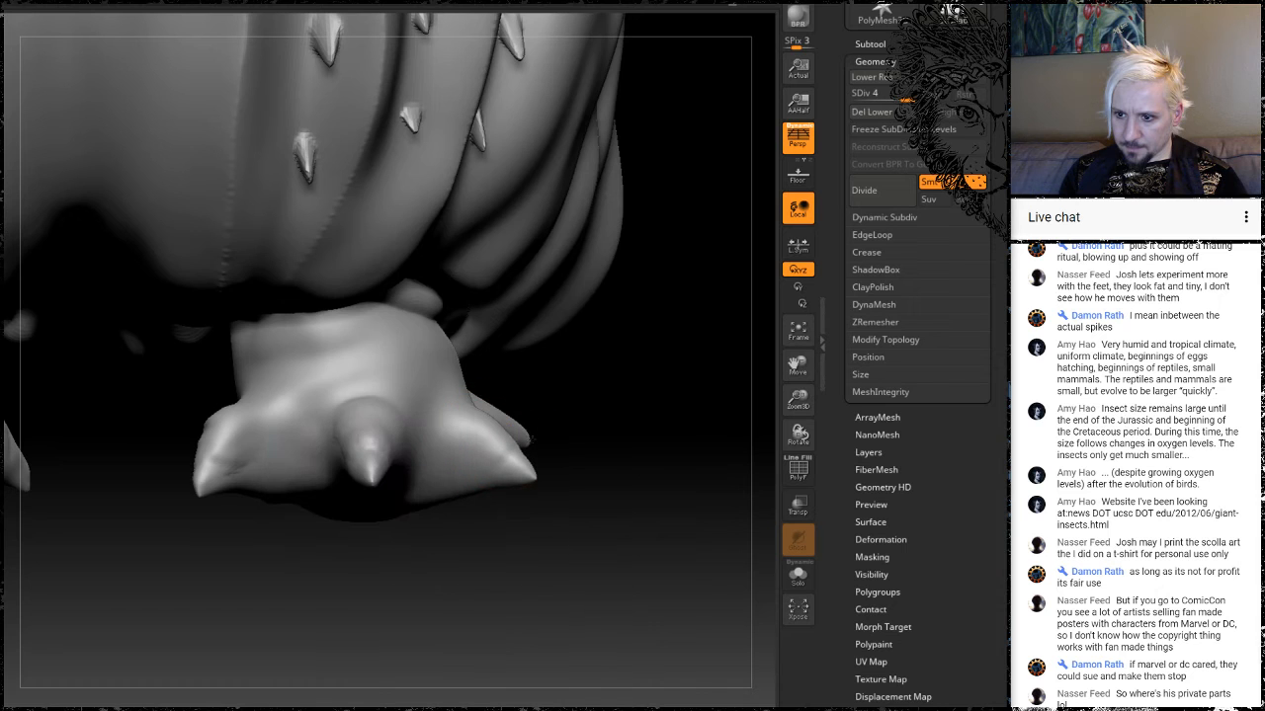
{"action": "left_click_drag", "start_coordinate": [617, 462], "coordinate": [684, 461]}
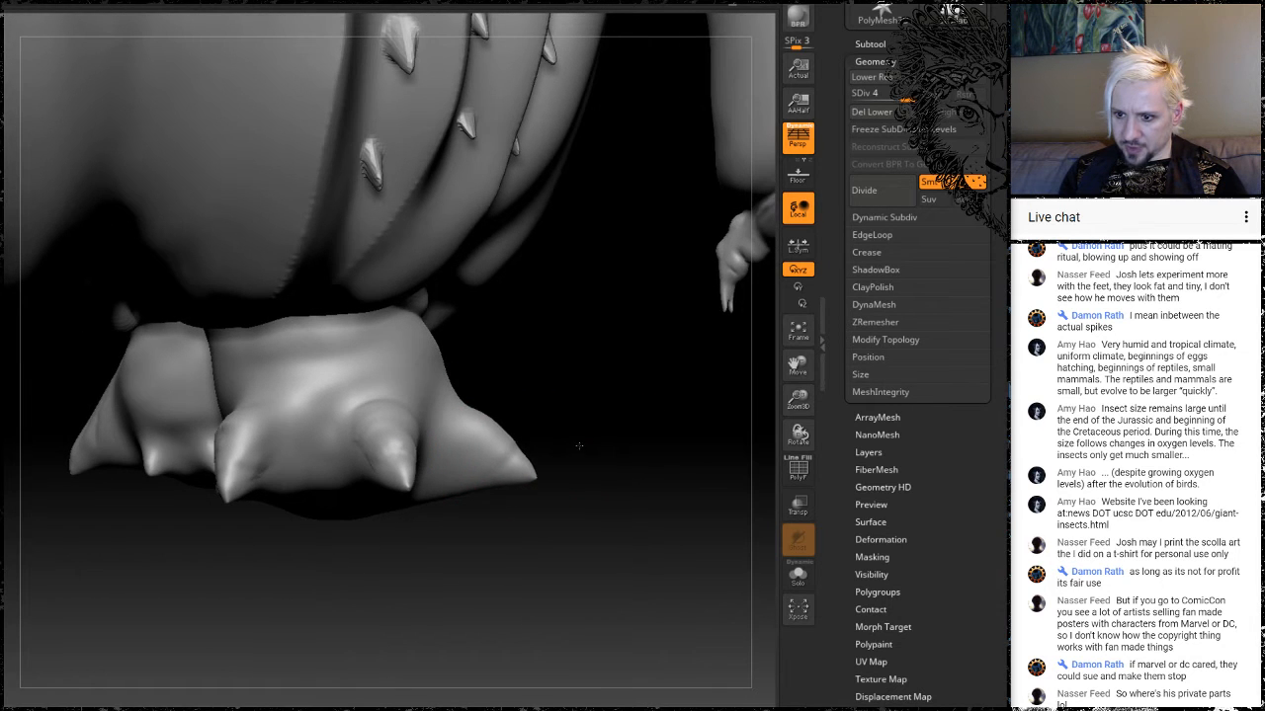
{"action": "left_click_drag", "start_coordinate": [601, 457], "coordinate": [507, 461]}
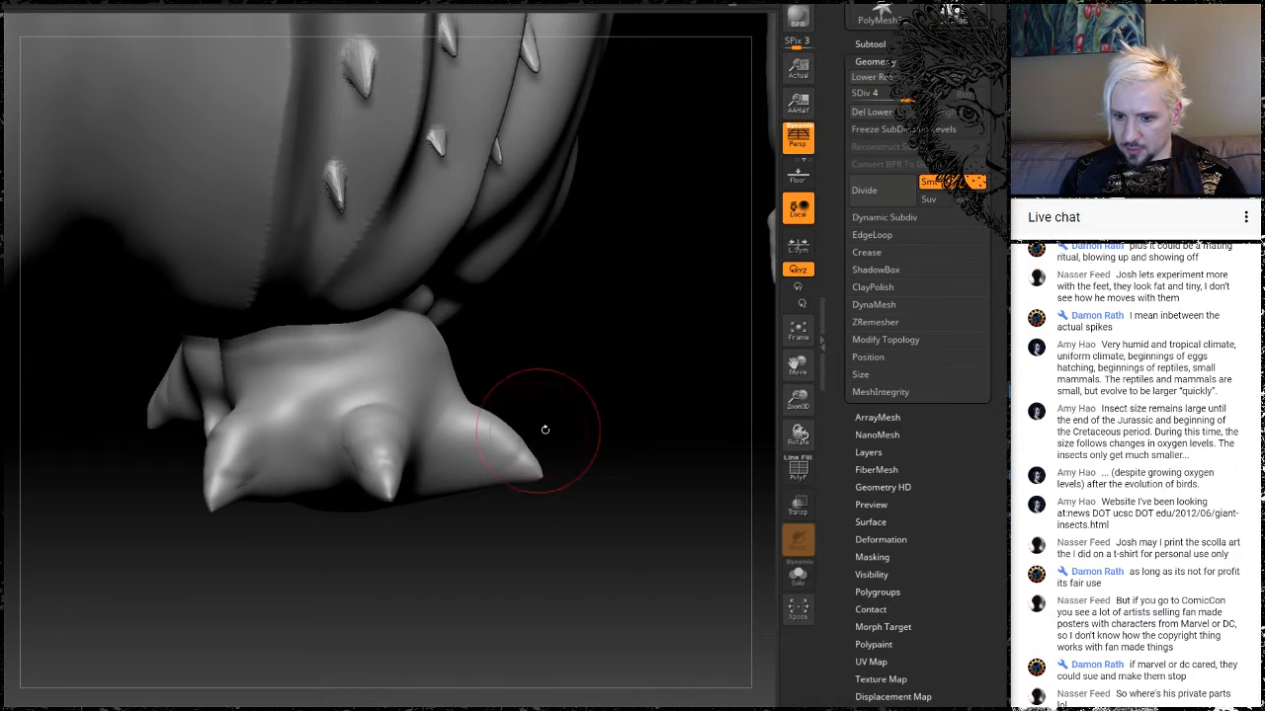
{"action": "key", "text": "space"}
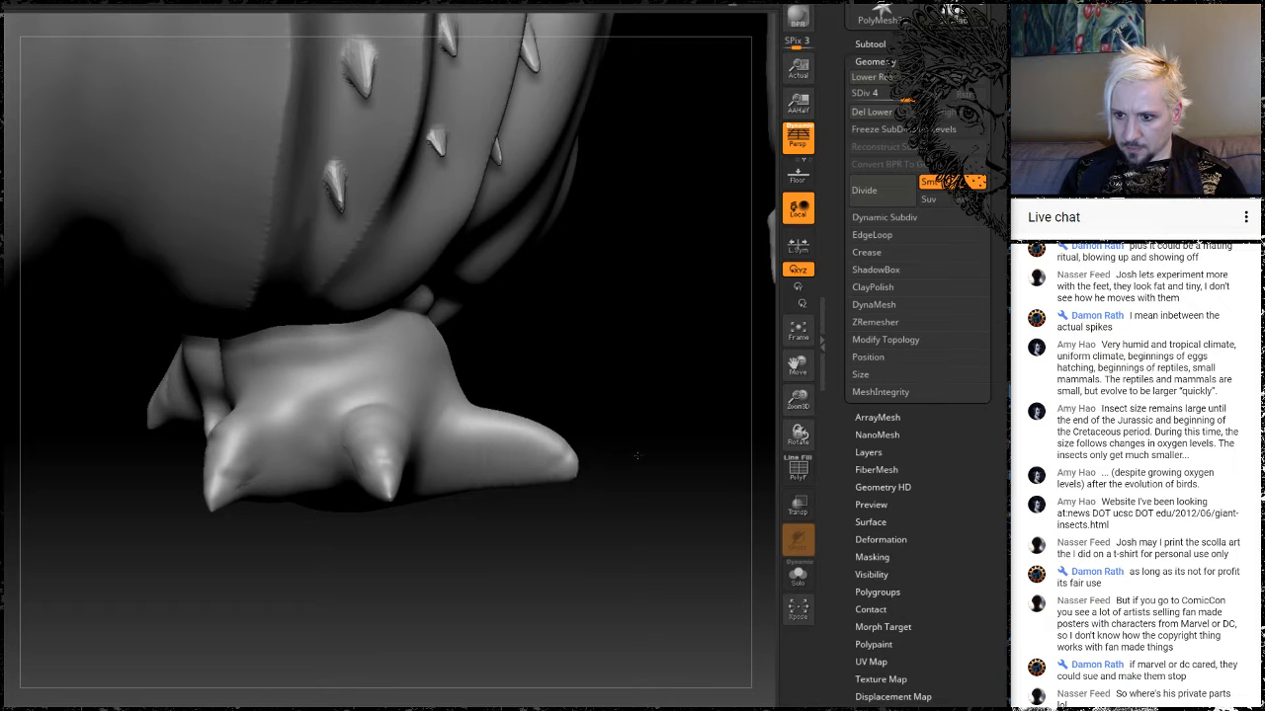
Pull the front feet's remaining short side toes forward with the Move brush, undoing an unwanted stroke.
{"action": "mouse_move", "coordinate": [642, 409]}
{"action": "left_mouse_down"}
{"action": "mouse_move", "coordinate": [568, 411]}
{"action": "mouse_move", "coordinate": [652, 415]}
{"action": "mouse_move", "coordinate": [677, 404]}
{"action": "mouse_move", "coordinate": [643, 403]}
{"action": "left_mouse_up"}
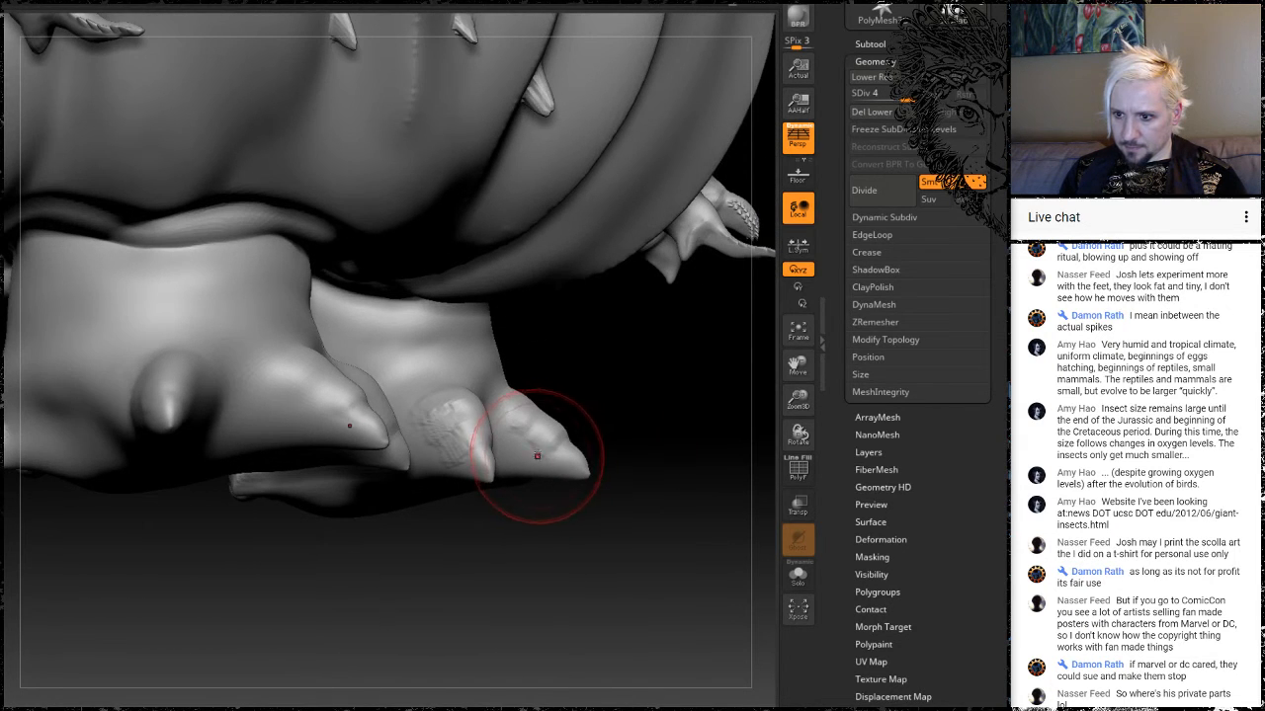
{"action": "mouse_move", "coordinate": [571, 437]}
{"action": "left_mouse_down"}
{"action": "mouse_move", "coordinate": [600, 426]}
{"action": "mouse_move", "coordinate": [626, 462]}
{"action": "mouse_move", "coordinate": [696, 455]}
{"action": "left_mouse_up"}
{"action": "key", "text": "ctrl+z"}
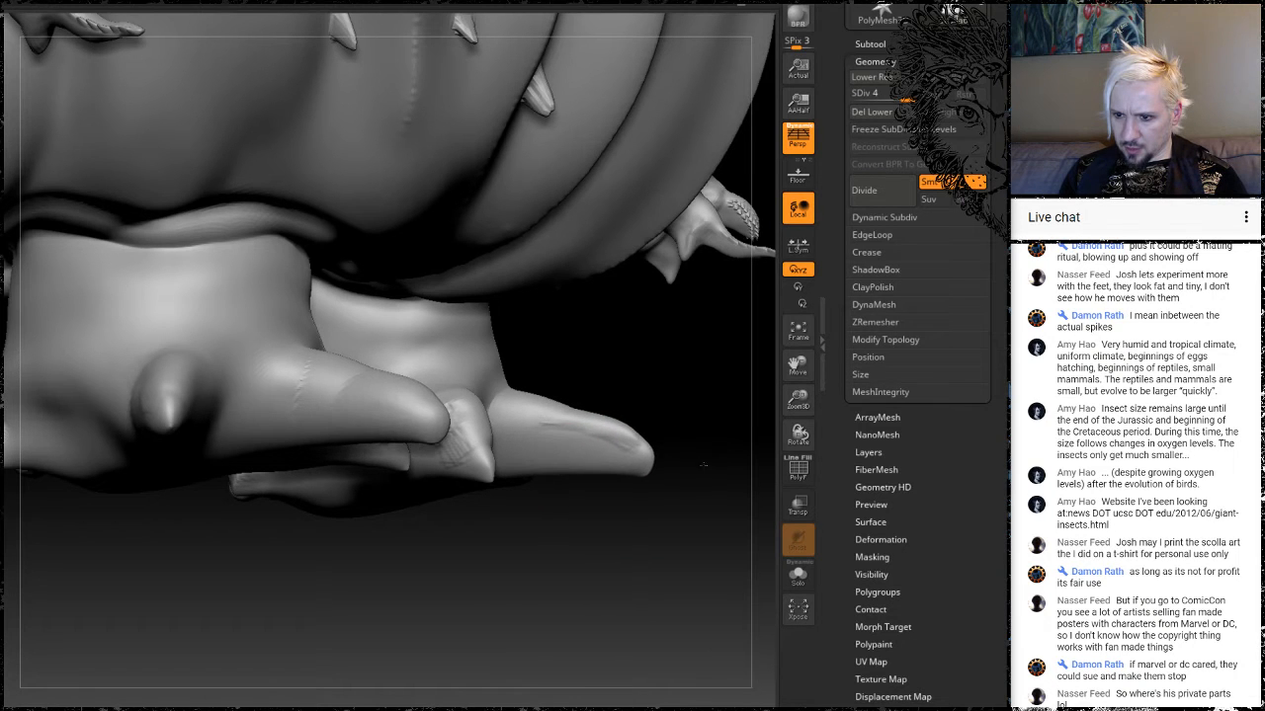
{"action": "left_click_drag", "start_coordinate": [586, 541], "coordinate": [502, 507]}
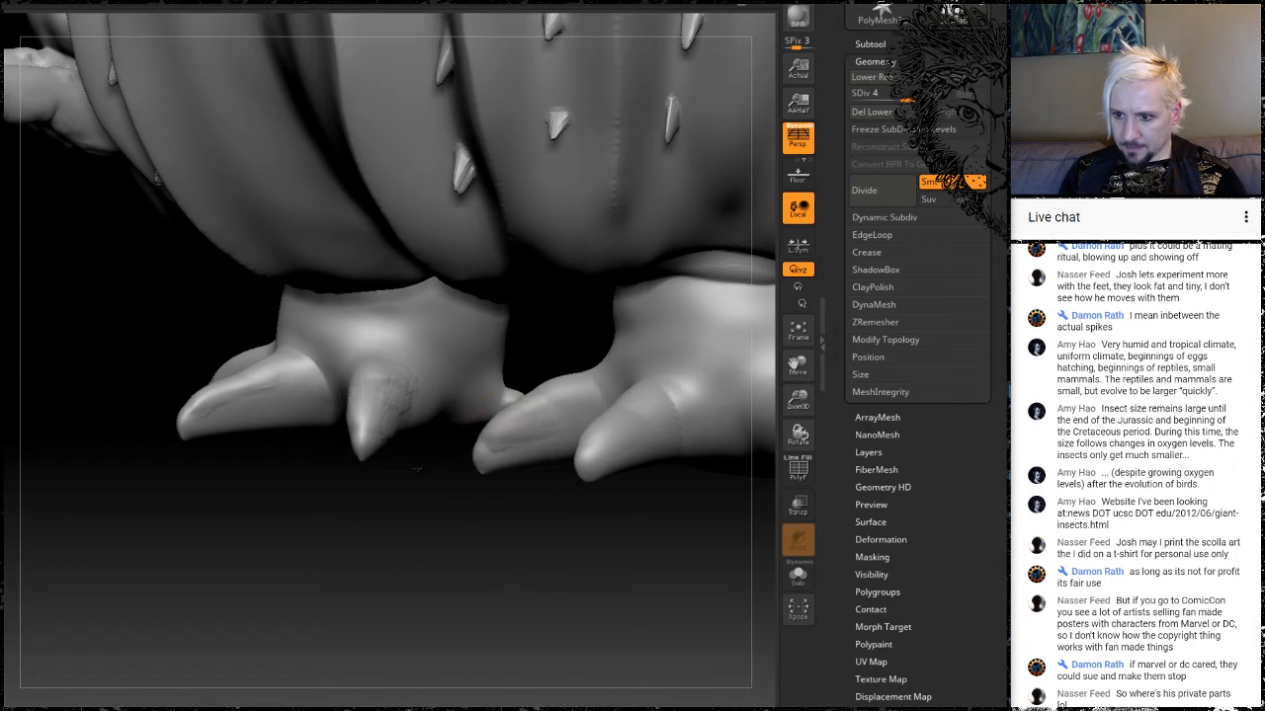
{"action": "mouse_move", "coordinate": [372, 579]}
{"action": "left_mouse_down"}
{"action": "mouse_move", "coordinate": [464, 576]}
{"action": "mouse_move", "coordinate": [376, 462]}
{"action": "mouse_move", "coordinate": [497, 516]}
{"action": "mouse_move", "coordinate": [498, 550]}
{"action": "mouse_move", "coordinate": [428, 425]}
{"action": "mouse_move", "coordinate": [548, 481]}
{"action": "left_mouse_up"}
Undo the overlong stretch of the back feet's rear-facing toes and pull them backward more moderately.
{"action": "mouse_move", "coordinate": [146, 539]}
{"action": "left_mouse_down"}
{"action": "mouse_move", "coordinate": [356, 591]}
{"action": "mouse_move", "coordinate": [442, 656]}
{"action": "mouse_move", "coordinate": [435, 604]}
{"action": "mouse_move", "coordinate": [466, 553]}
{"action": "mouse_move", "coordinate": [432, 596]}
{"action": "mouse_move", "coordinate": [474, 553]}
{"action": "mouse_move", "coordinate": [440, 516]}
{"action": "left_mouse_up"}
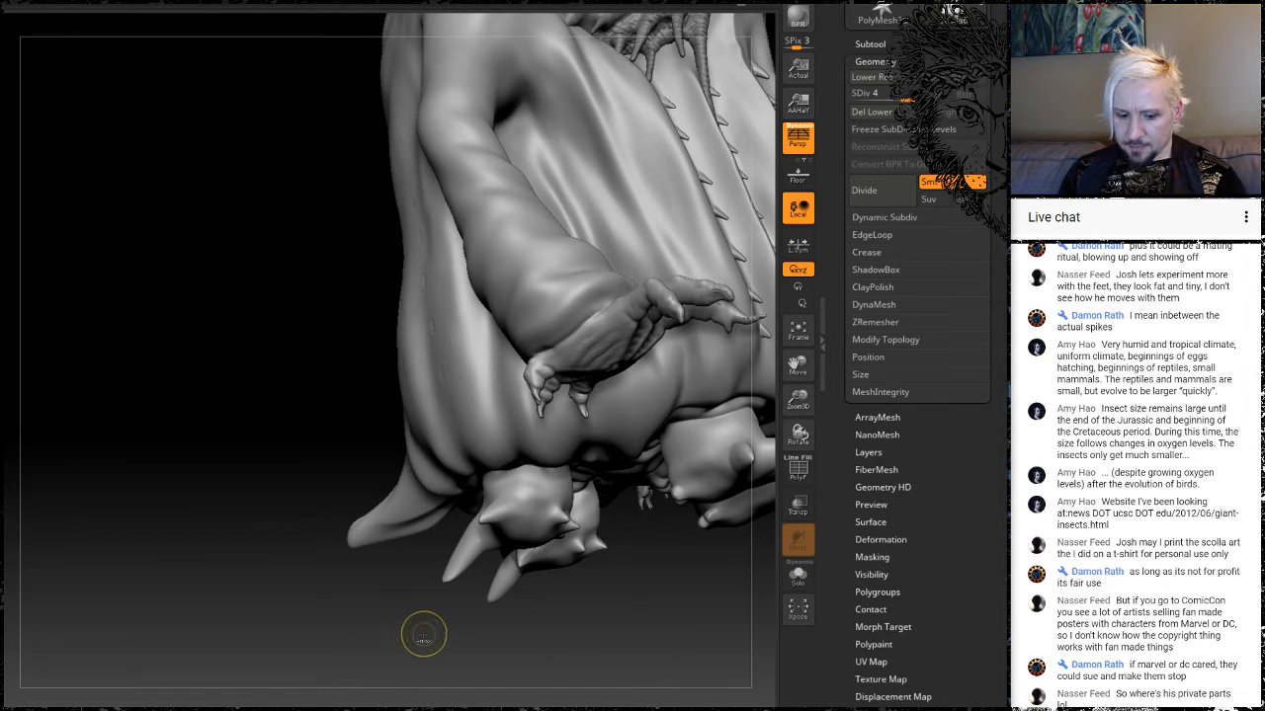
{"action": "key", "text": "ctrl+z"}
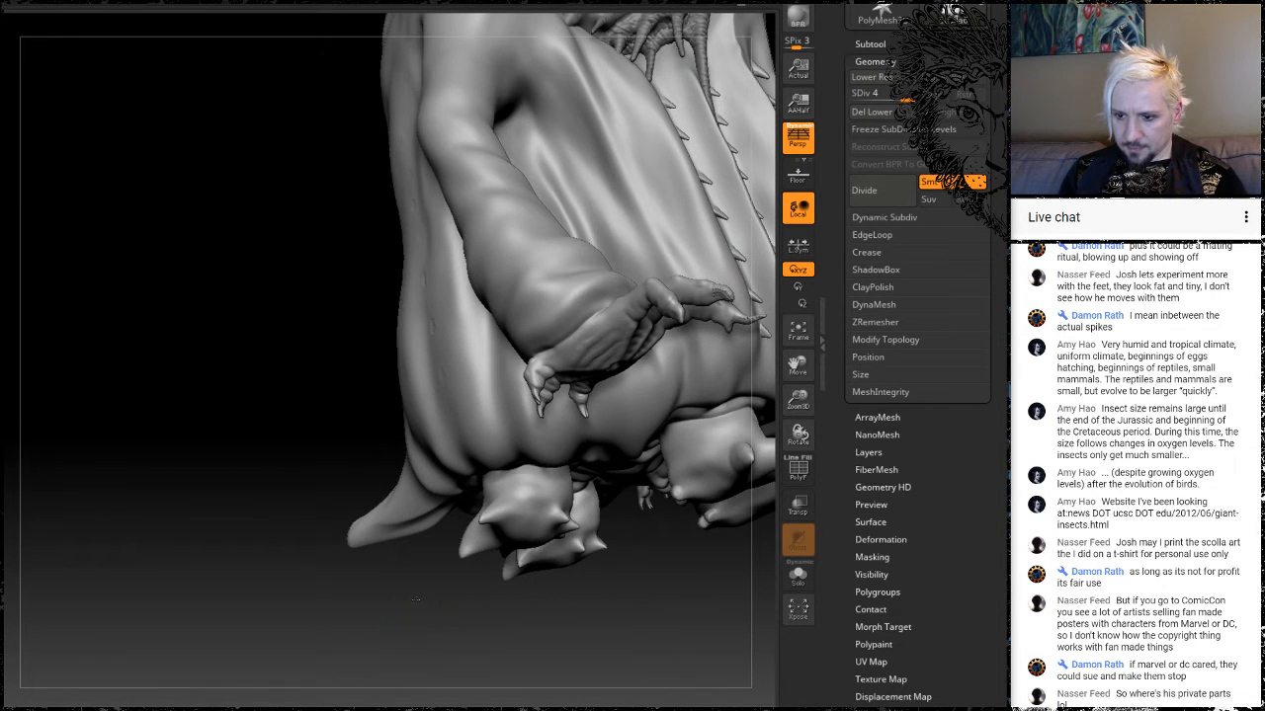
{"action": "mouse_move", "coordinate": [416, 598]}
{"action": "left_mouse_down"}
{"action": "mouse_move", "coordinate": [420, 615]}
{"action": "mouse_move", "coordinate": [475, 547]}
{"action": "left_mouse_up"}
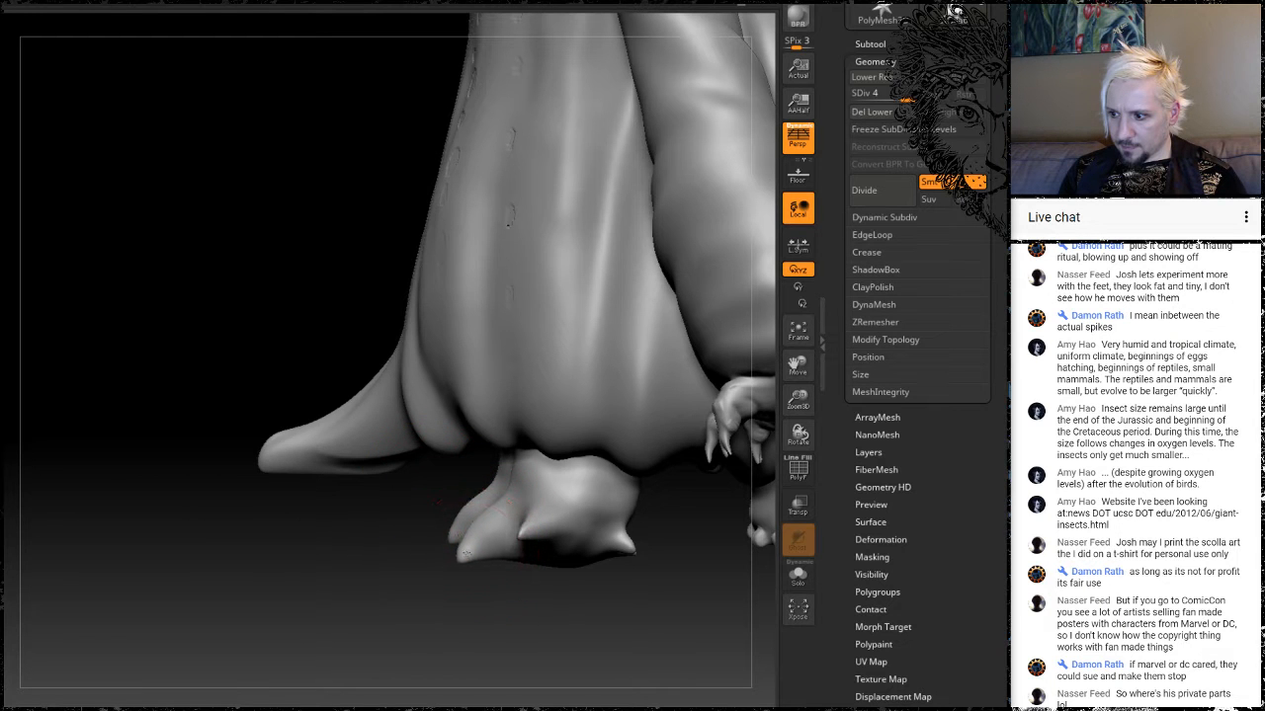
{"action": "left_click_drag", "start_coordinate": [460, 544], "coordinate": [435, 538]}
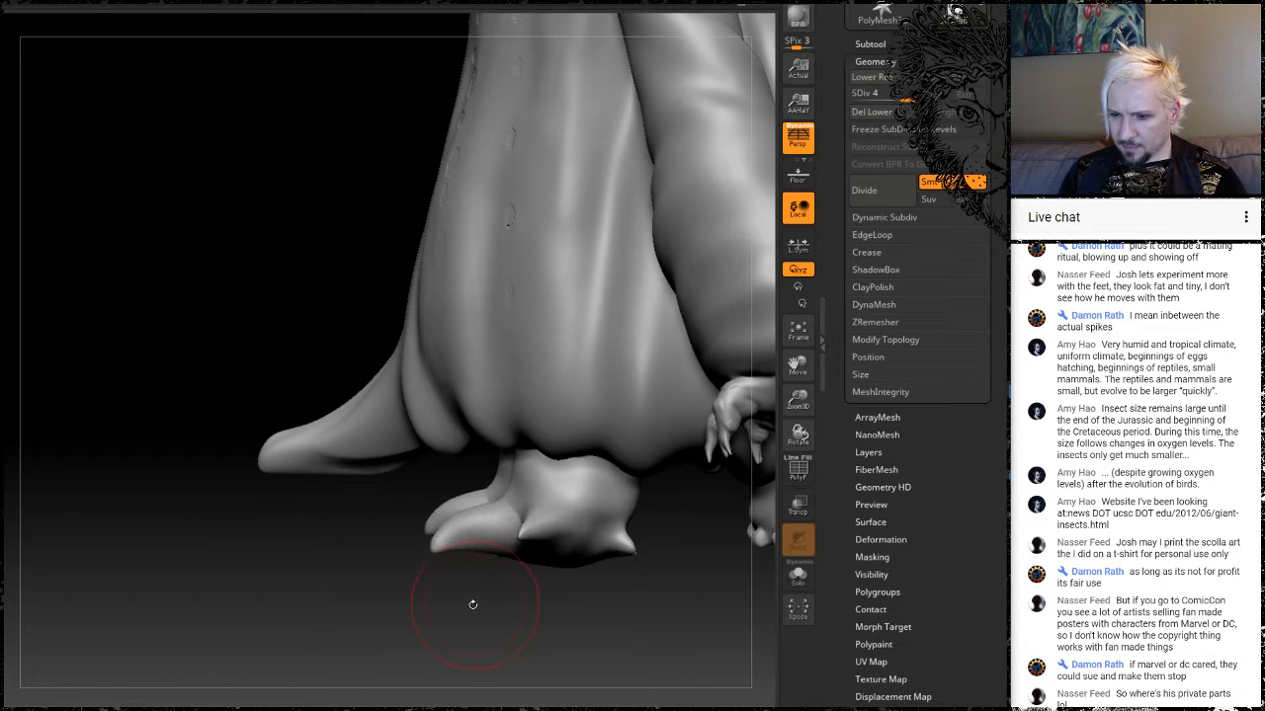
Extend the back feet's inner toes toward the tail with the Move brush, working from the underside.
{"action": "left_click_drag", "start_coordinate": [472, 603], "coordinate": [565, 501]}
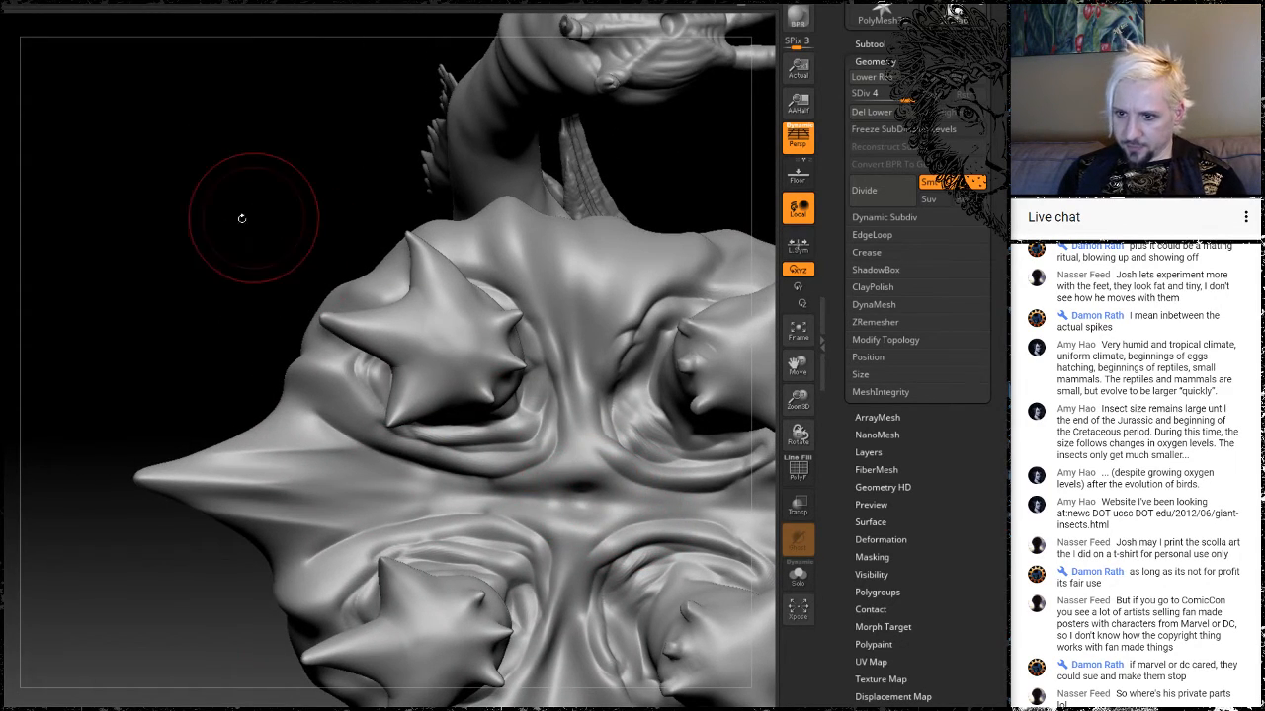
{"action": "left_click_drag", "start_coordinate": [182, 198], "coordinate": [628, 175]}
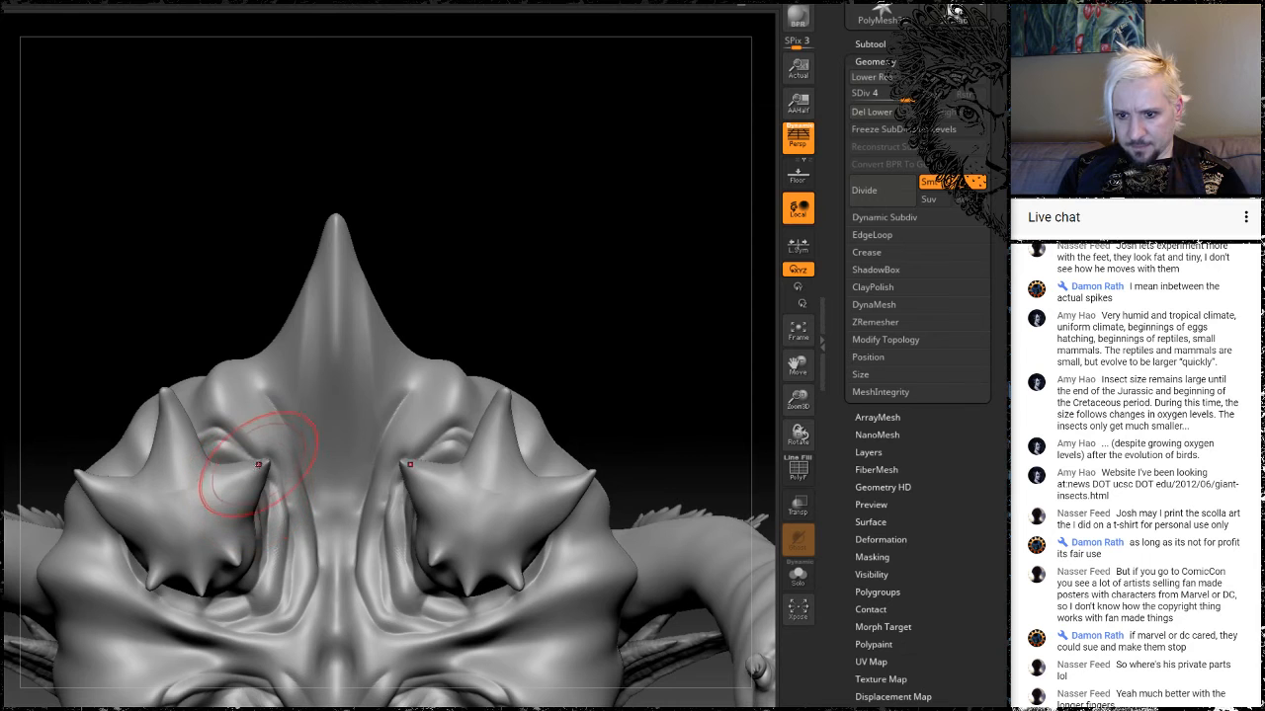
{"action": "left_click_drag", "start_coordinate": [258, 464], "coordinate": [281, 432]}
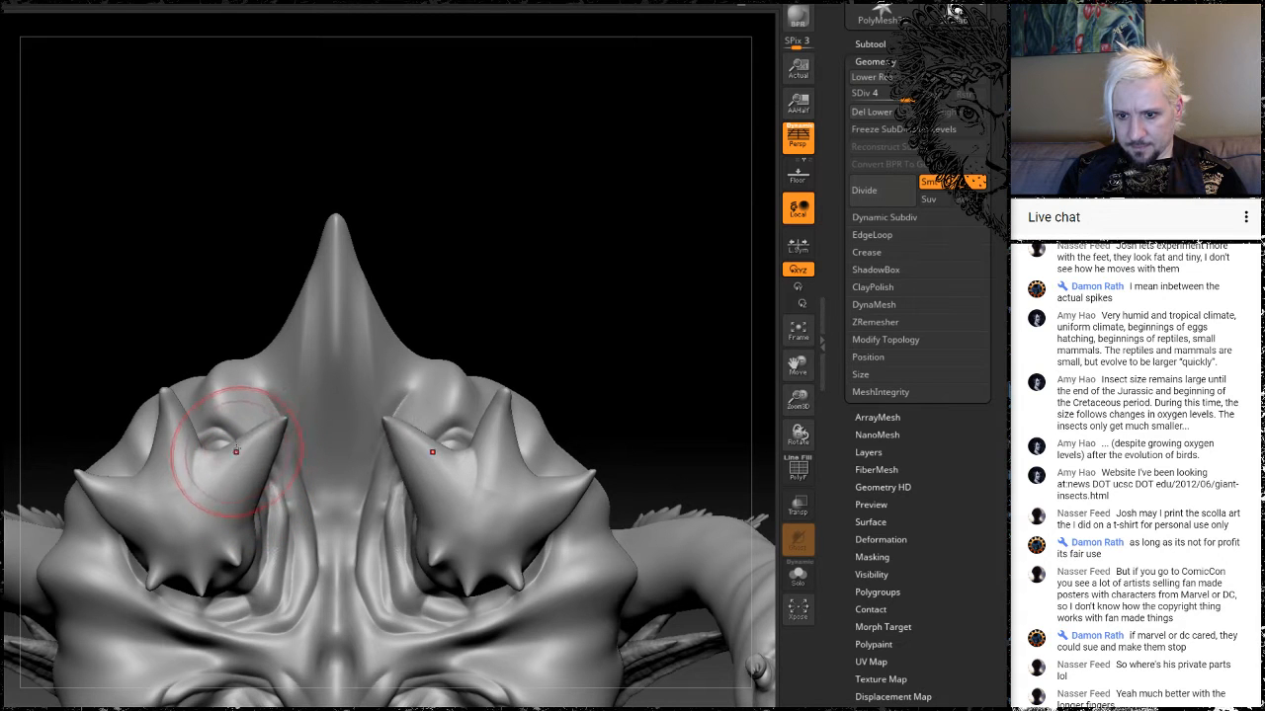
{"action": "left_click_drag", "start_coordinate": [242, 470], "coordinate": [243, 478]}
Pull the back feet's outer toes farther outward and refine the curve of the rear-facing toes.
{"action": "mouse_move", "coordinate": [519, 234]}
{"action": "left_mouse_down"}
{"action": "mouse_move", "coordinate": [533, 119]}
{"action": "mouse_move", "coordinate": [592, 395]}
{"action": "mouse_move", "coordinate": [583, 435]}
{"action": "left_mouse_up"}
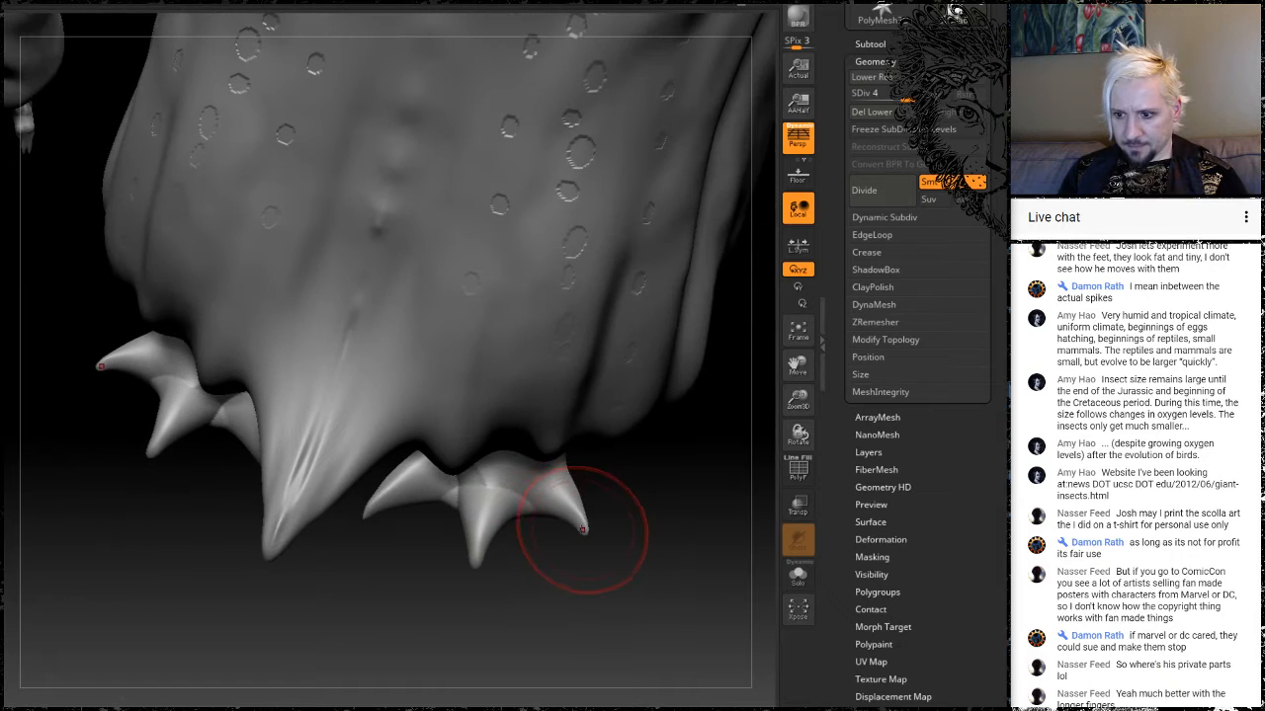
{"action": "left_click_drag", "start_coordinate": [583, 529], "coordinate": [606, 544]}
{"action": "left_click_drag", "start_coordinate": [522, 570], "coordinate": [518, 644]}
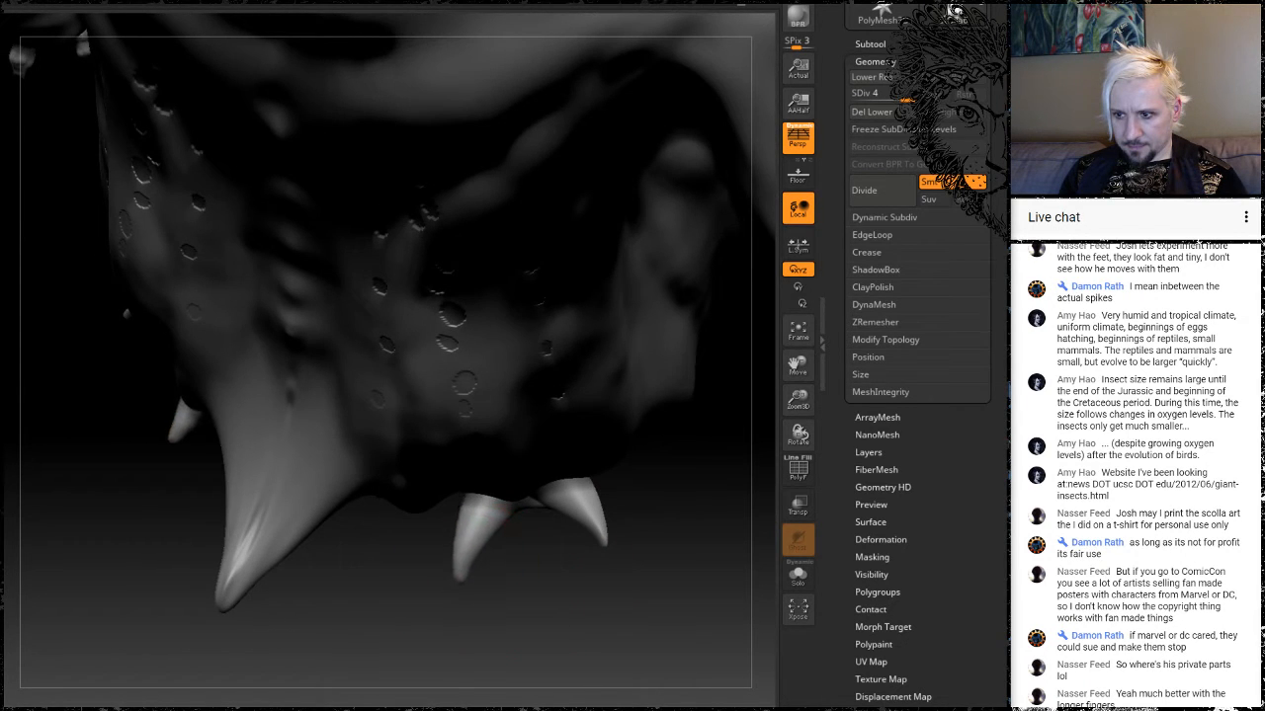
{"action": "left_click_drag", "start_coordinate": [538, 592], "coordinate": [527, 547]}
{"action": "left_click_drag", "start_coordinate": [455, 581], "coordinate": [411, 569]}
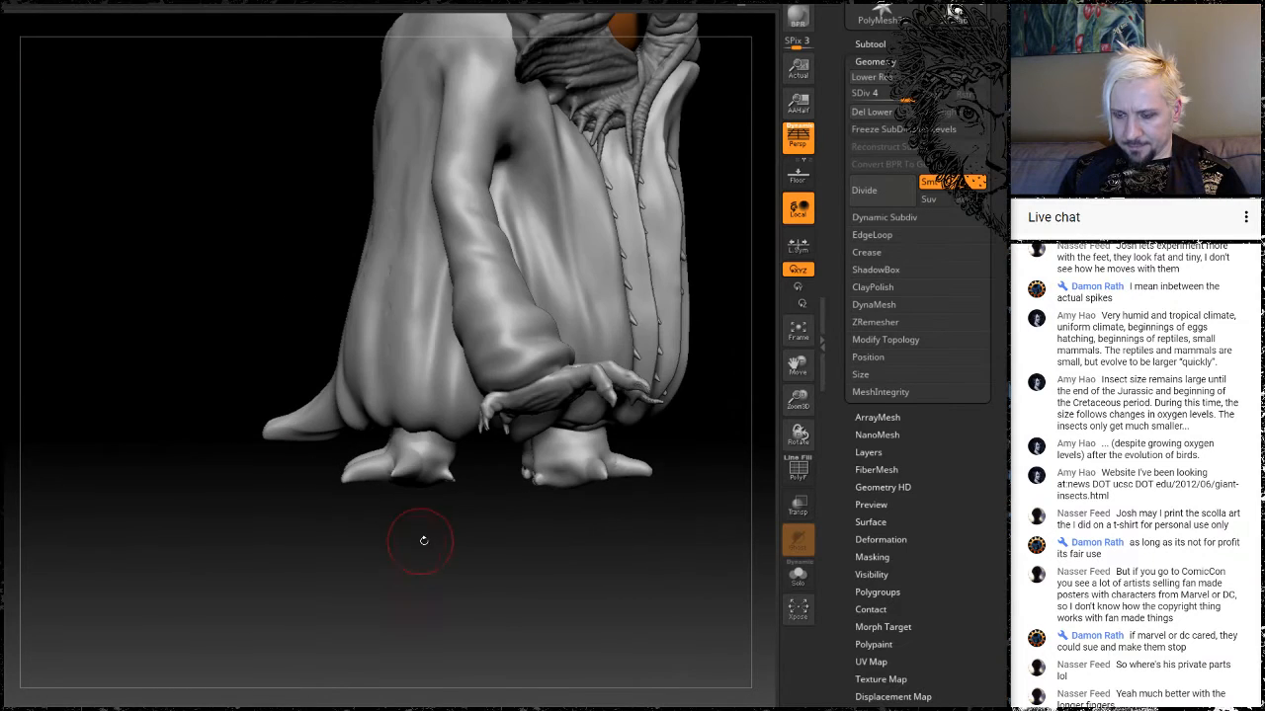
{"action": "mouse_move", "coordinate": [260, 536]}
{"action": "left_mouse_down"}
{"action": "mouse_move", "coordinate": [314, 655]}
{"action": "mouse_move", "coordinate": [319, 638]}
{"action": "left_mouse_up"}
{"action": "key", "text": "space"}
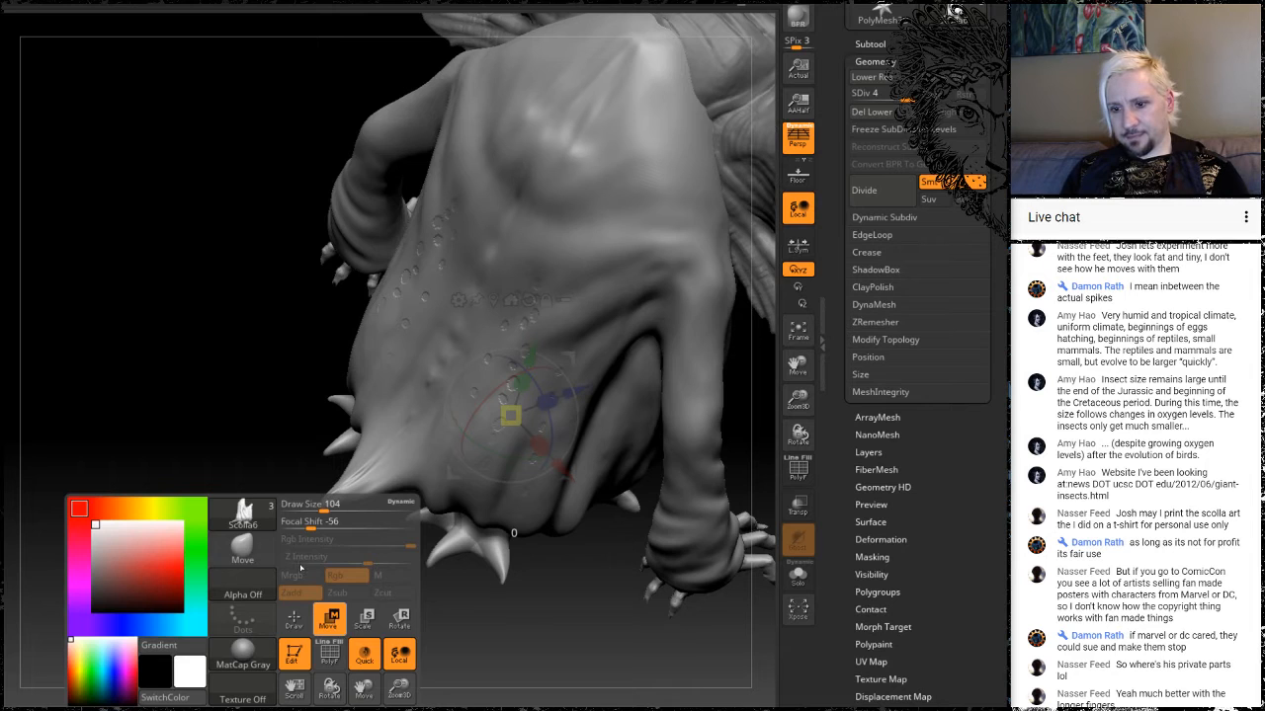
{"action": "key", "text": "space"}
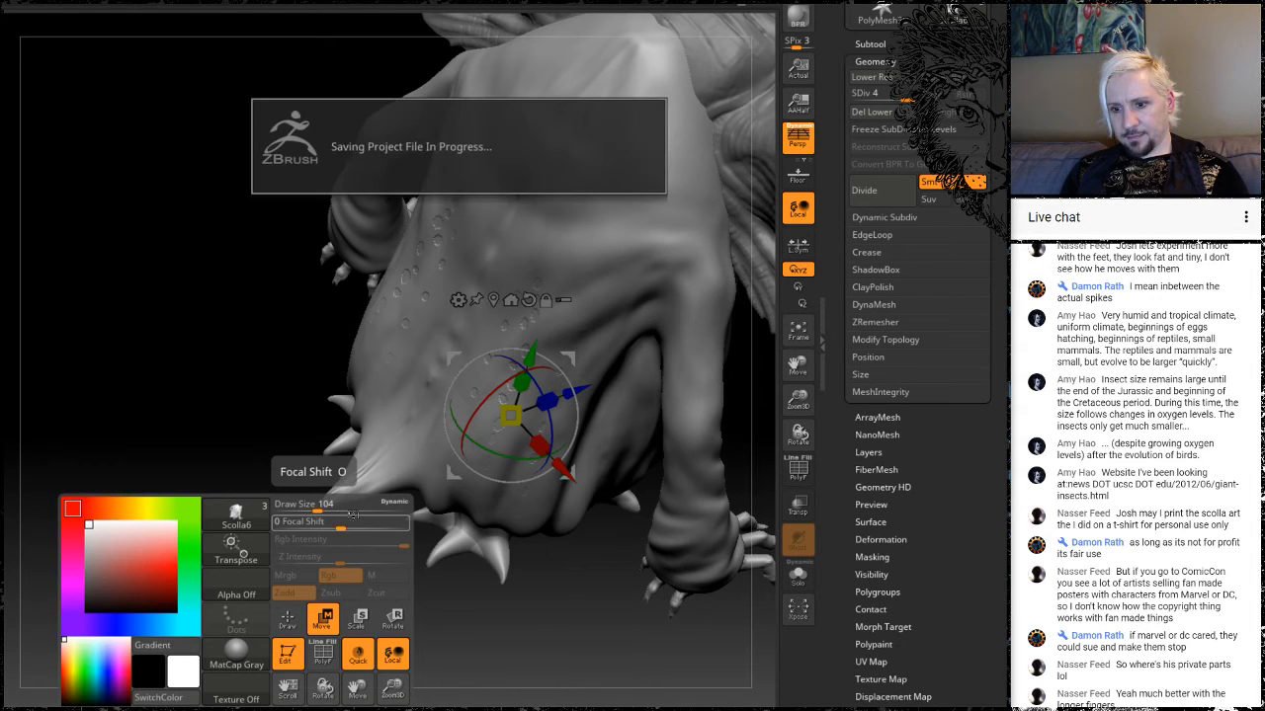
{"action": "key", "text": "space"}
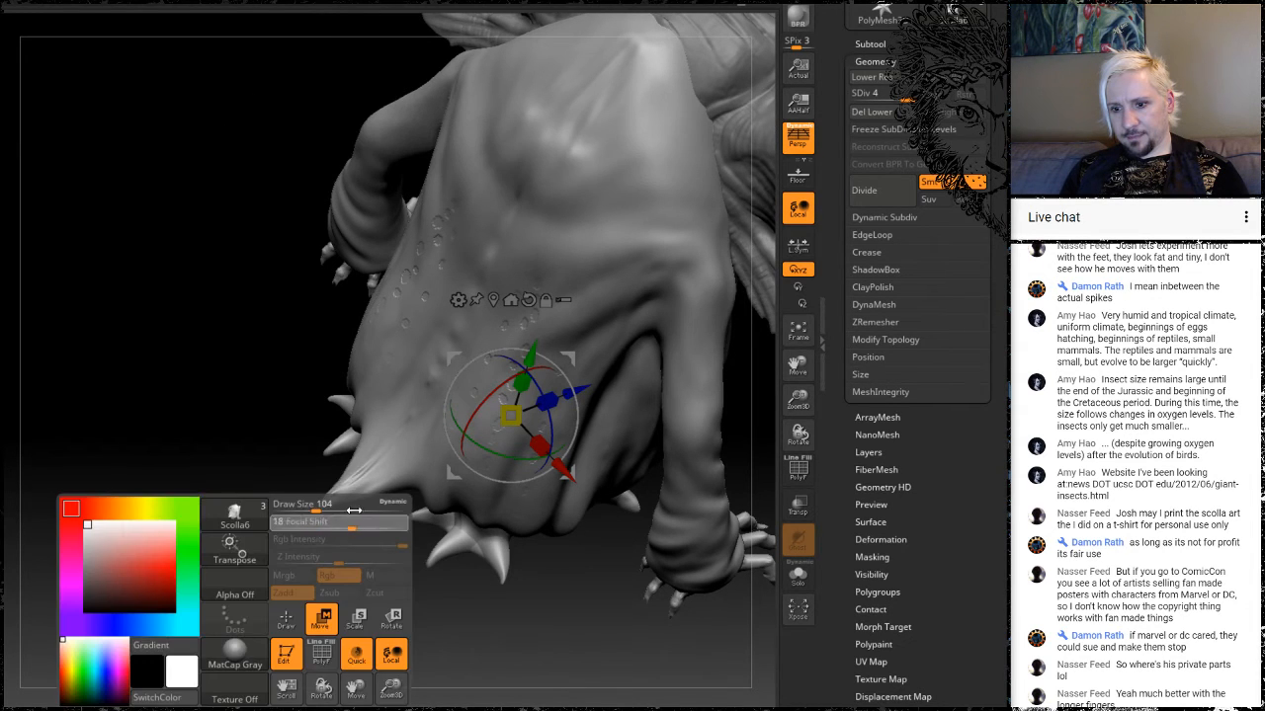
{"action": "left_click_drag", "start_coordinate": [327, 519], "coordinate": [321, 519]}
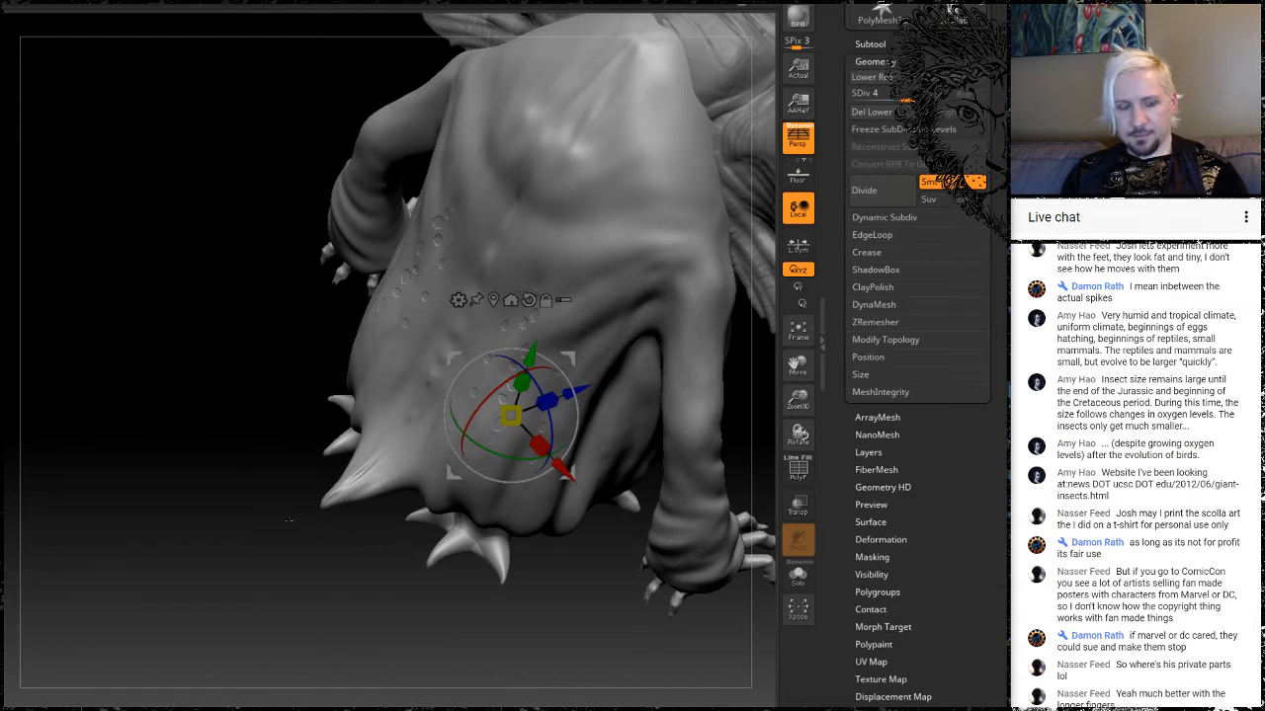
{"action": "key", "text": "q"}
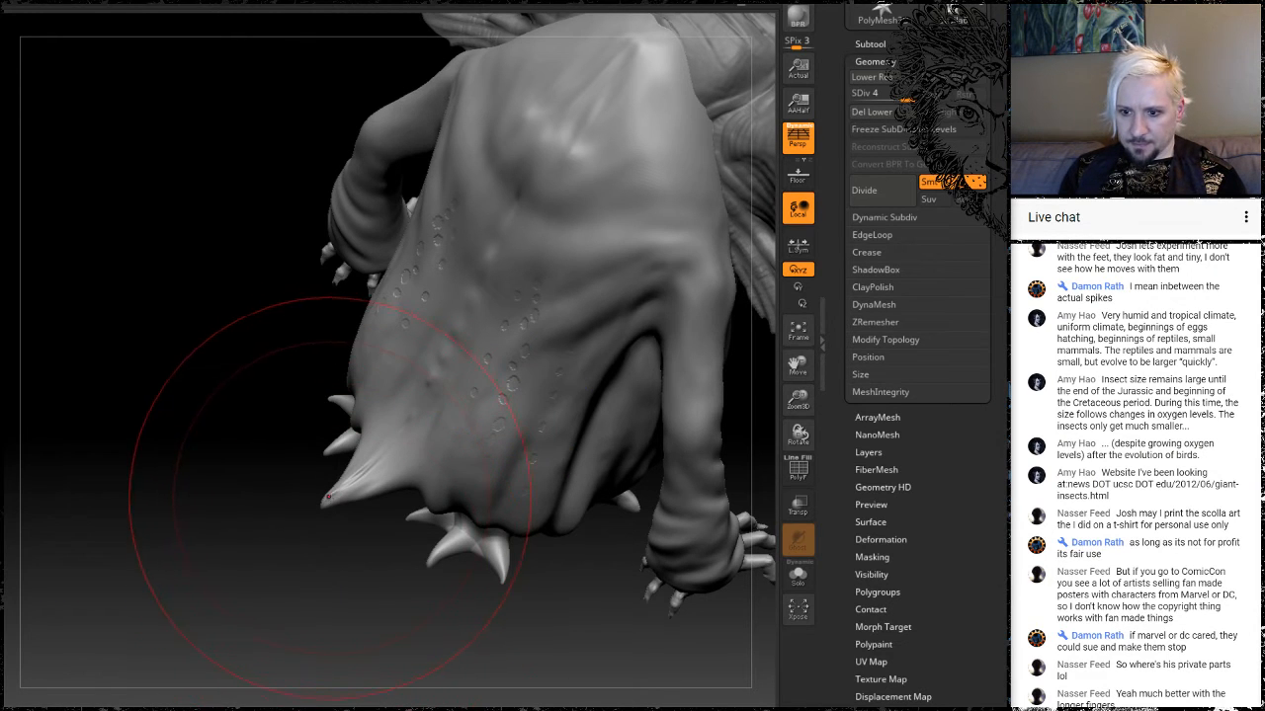
Undo the oversized tail pull, raise the Move brush's focal shift, and extend the pointed tail at draw size 593.
{"action": "left_click_drag", "start_coordinate": [328, 497], "coordinate": [196, 611]}
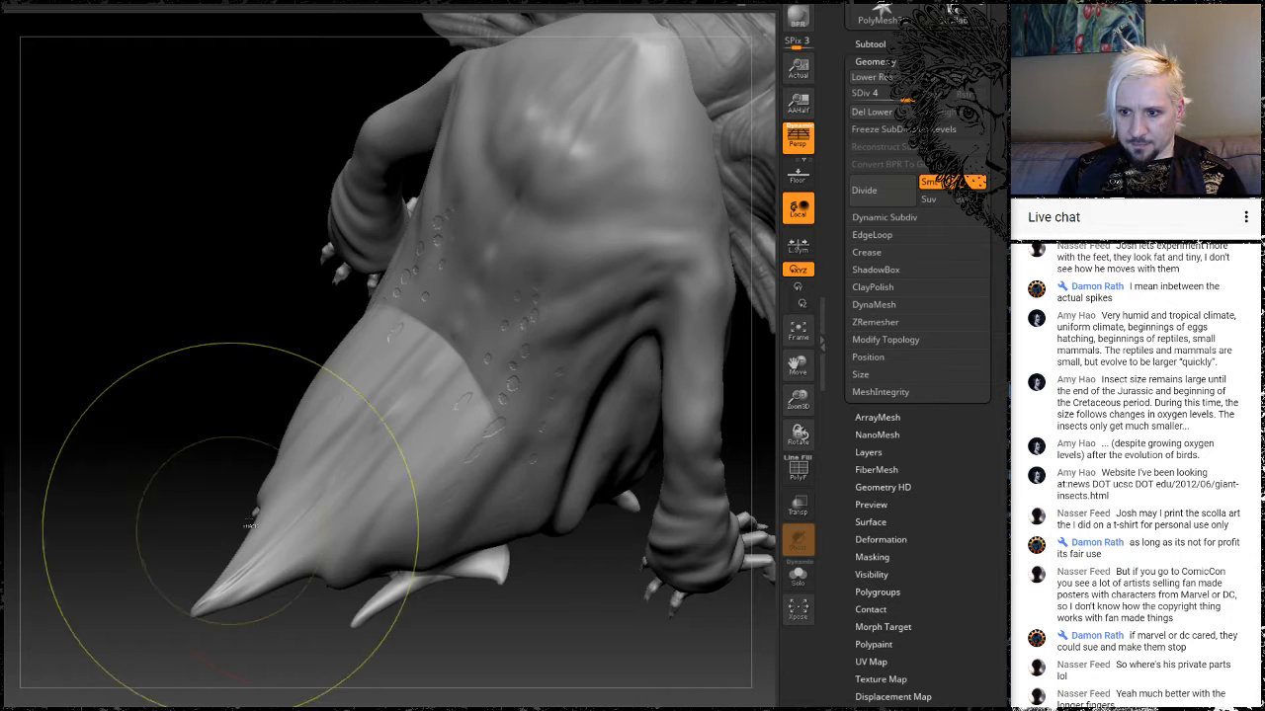
{"action": "key", "text": "ctrl+z"}
{"action": "key", "text": "space"}
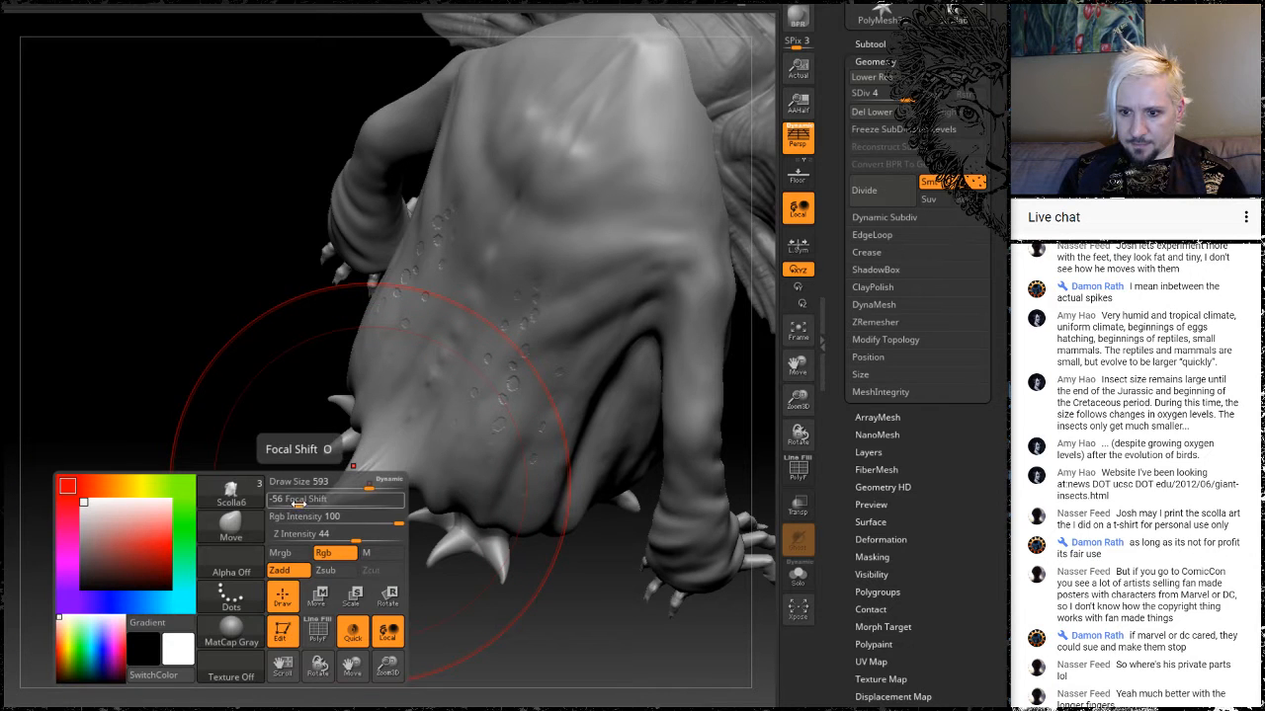
{"action": "left_click_drag", "start_coordinate": [299, 503], "coordinate": [347, 505]}
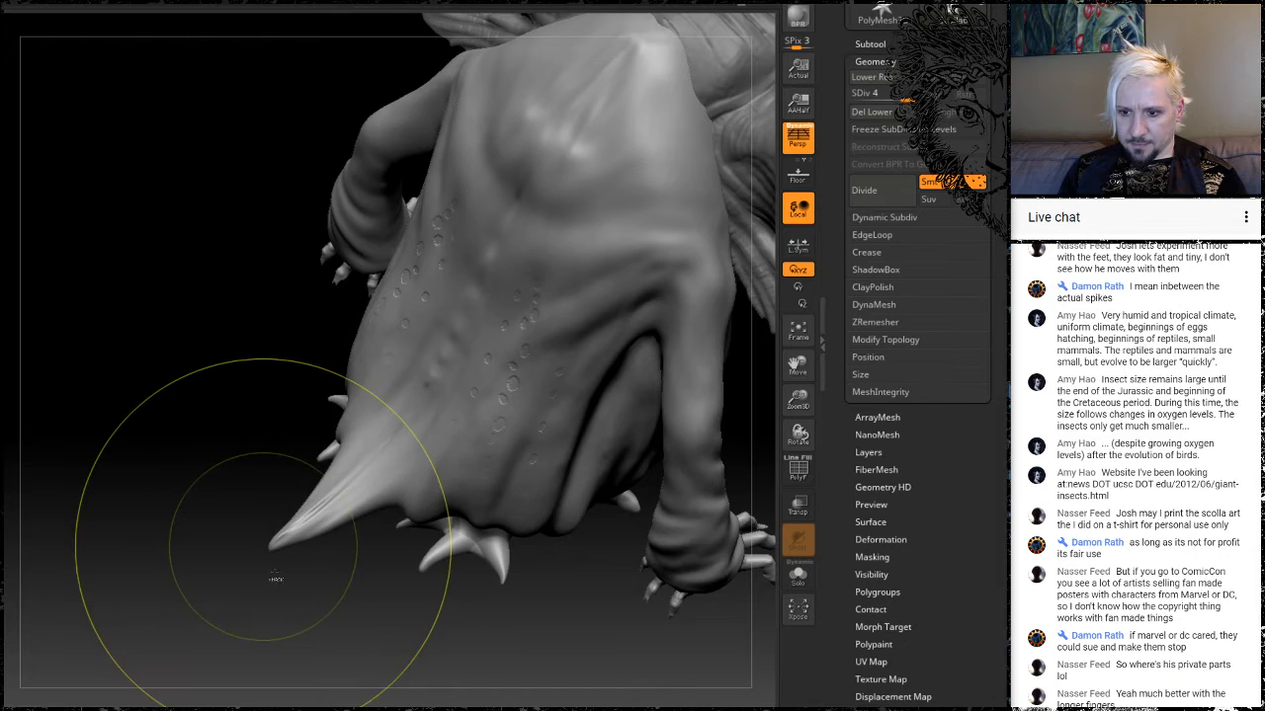
Mask all but the creature's tail tip and pull the exposed tip backward into a long tail with the Move brush.
{"action": "mouse_move", "coordinate": [290, 597]}
{"action": "left_mouse_down"}
{"action": "mouse_move", "coordinate": [222, 563]}
{"action": "mouse_move", "coordinate": [195, 573]}
{"action": "mouse_move", "coordinate": [415, 406]}
{"action": "left_mouse_up"}
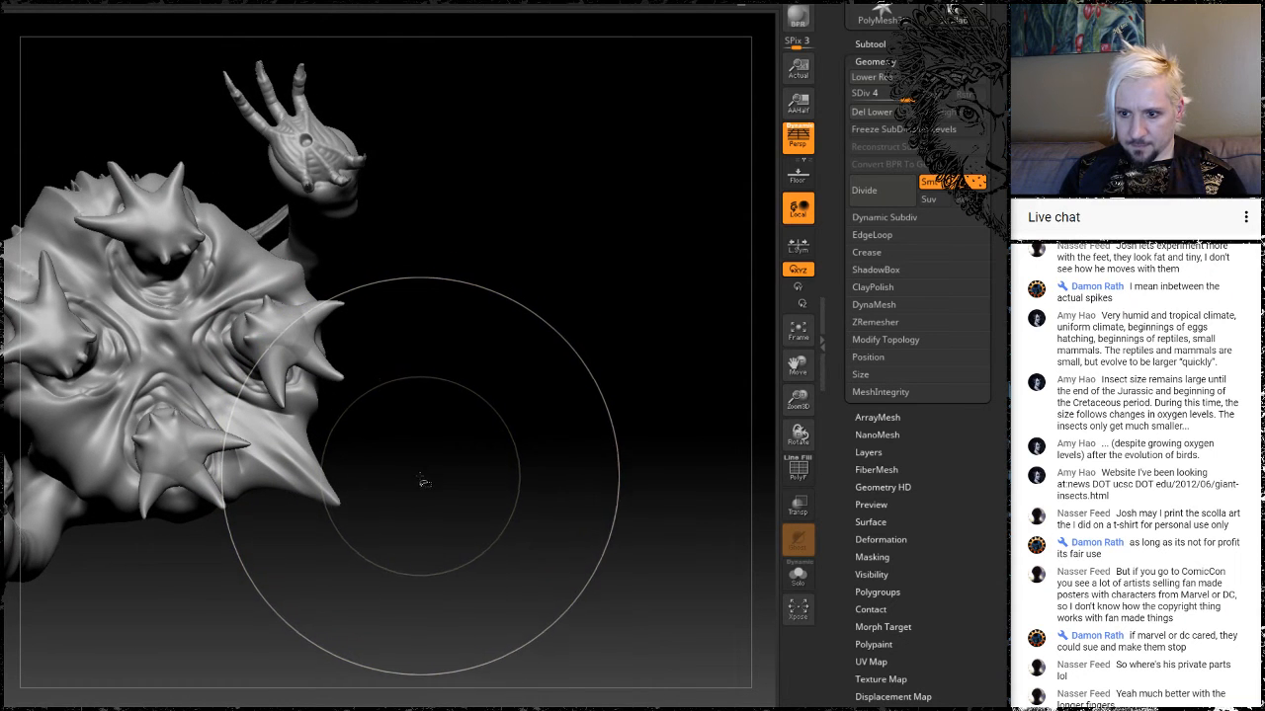
{"action": "left_click_drag", "start_coordinate": [407, 467], "coordinate": [352, 435], "text": "ctrl+shift"}
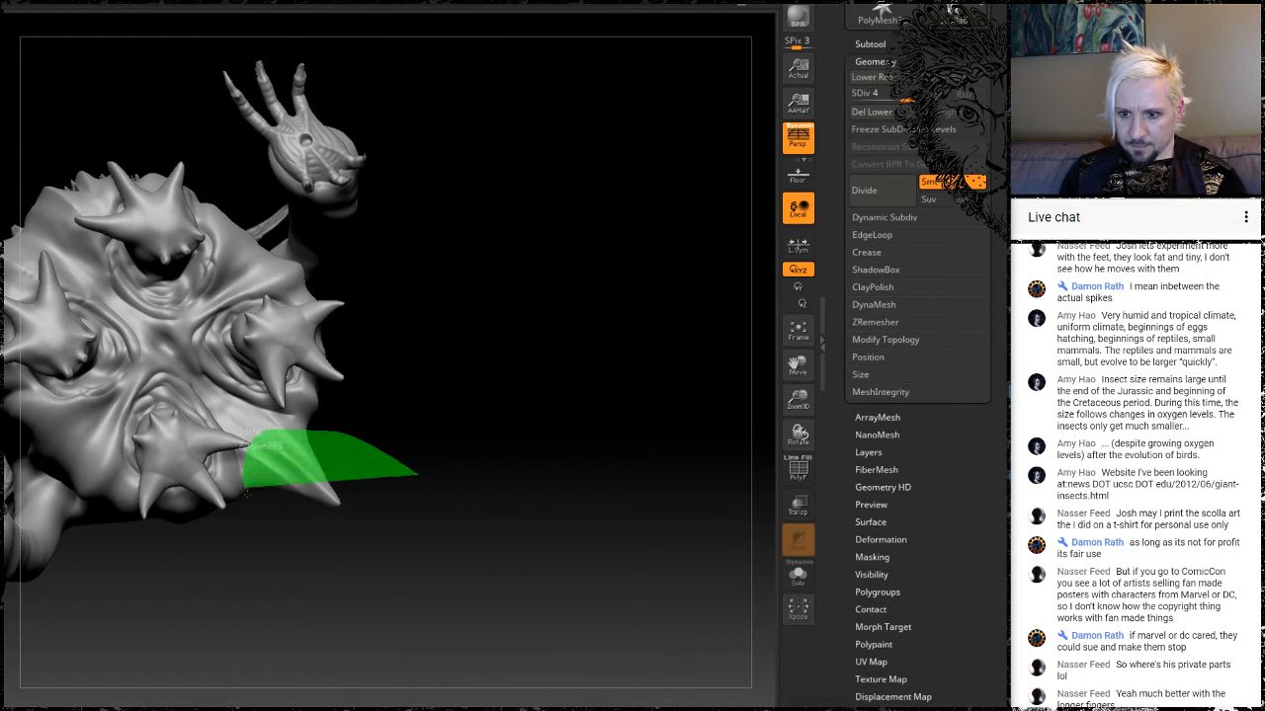
{"action": "left_click_drag", "start_coordinate": [245, 494], "coordinate": [287, 538], "text": "ctrl+shift"}
{"action": "left_click", "coordinate": [431, 440], "text": "ctrl+shift"}
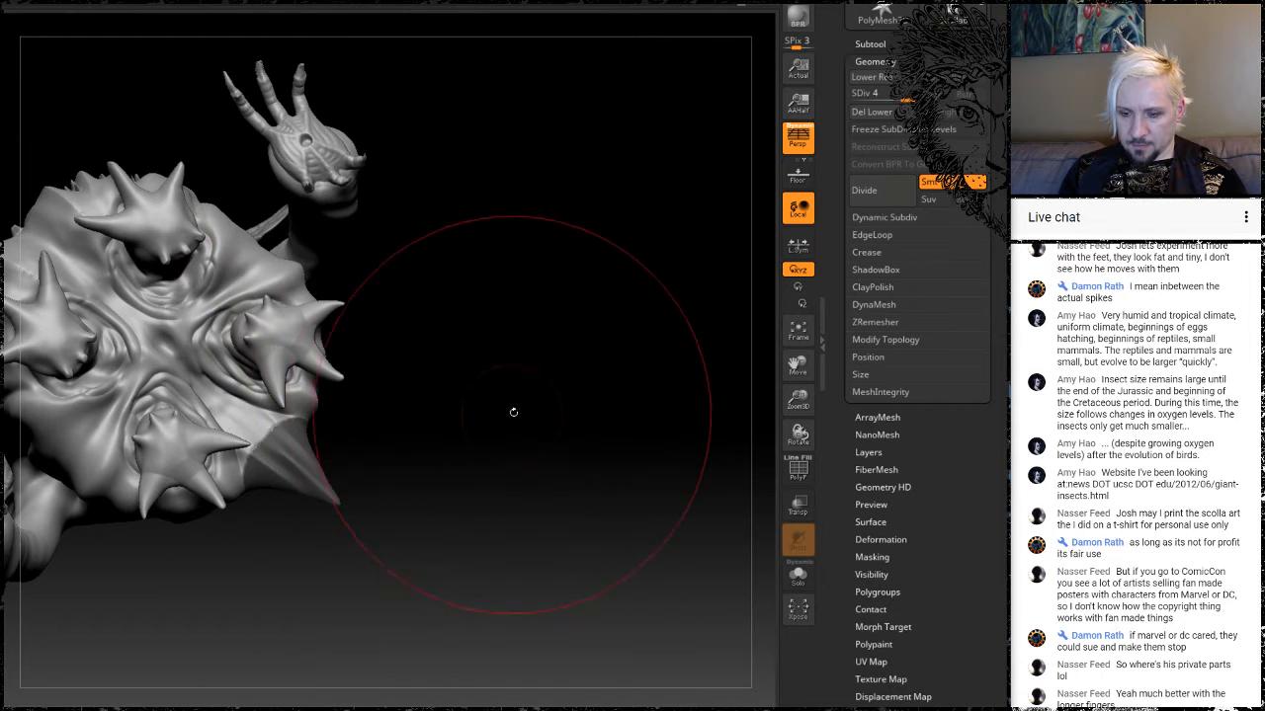
{"action": "left_click_drag", "start_coordinate": [514, 412], "coordinate": [202, 478]}
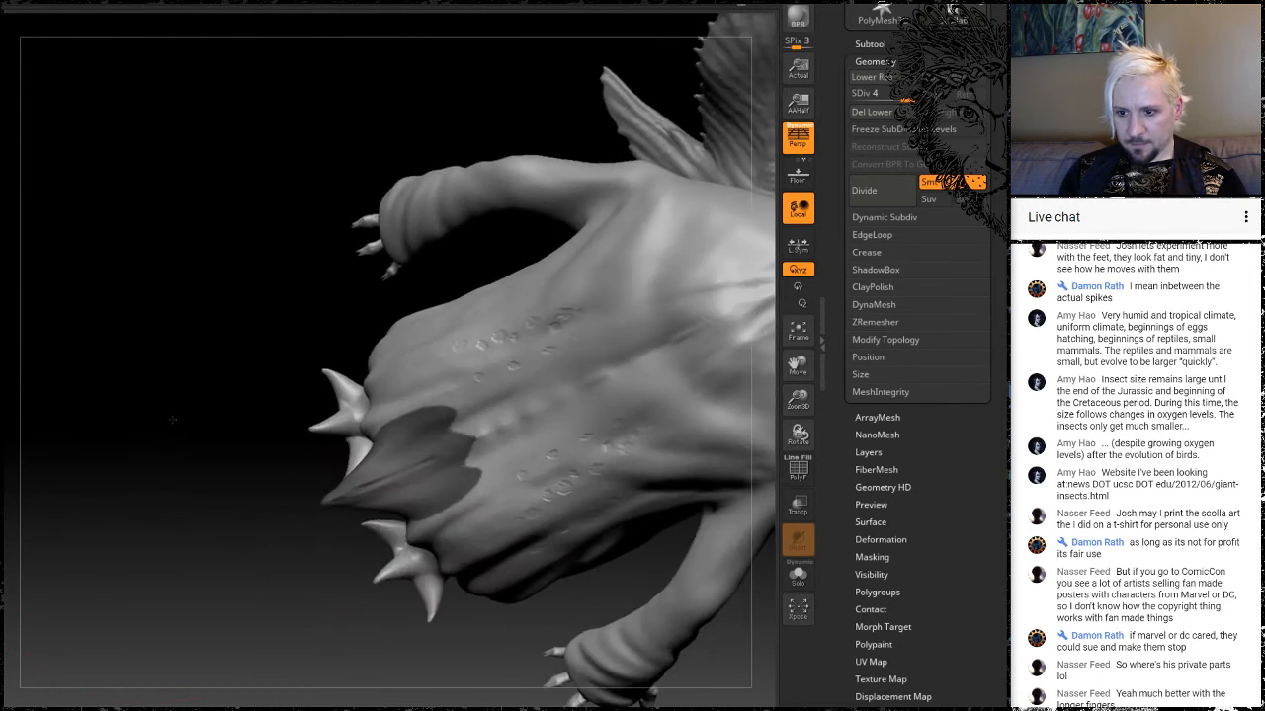
{"action": "mouse_move", "coordinate": [318, 518]}
{"action": "left_mouse_down"}
{"action": "mouse_move", "coordinate": [346, 501]}
{"action": "mouse_move", "coordinate": [59, 502]}
{"action": "left_mouse_up"}
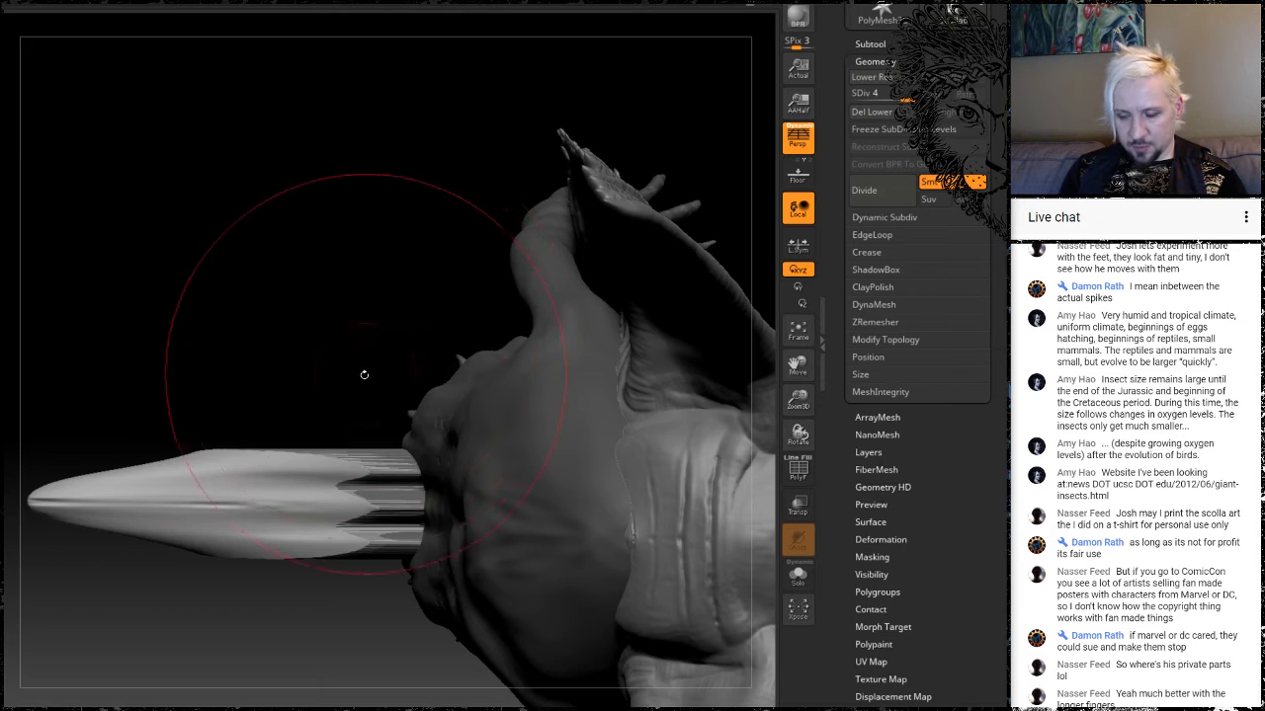
Smooth the upper surface of the elongated tail near its base.
{"action": "left_click_drag", "start_coordinate": [363, 374], "coordinate": [372, 247]}
{"action": "left_click_drag", "start_coordinate": [271, 307], "coordinate": [281, 393]}
{"action": "left_click_drag", "start_coordinate": [378, 451], "coordinate": [318, 467], "text": "shift"}
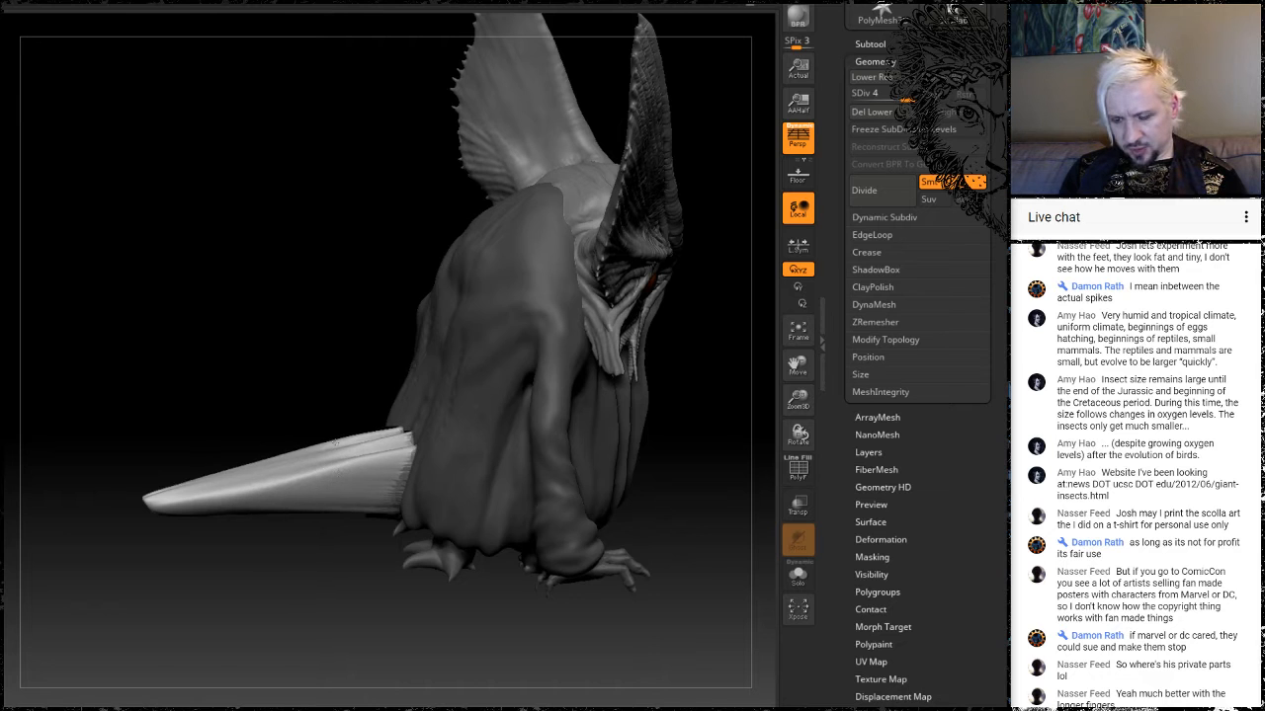
Bend the long tail into an S-curve with the Move brush and draw its tip farther out.
{"action": "left_click_drag", "start_coordinate": [262, 304], "coordinate": [615, 428]}
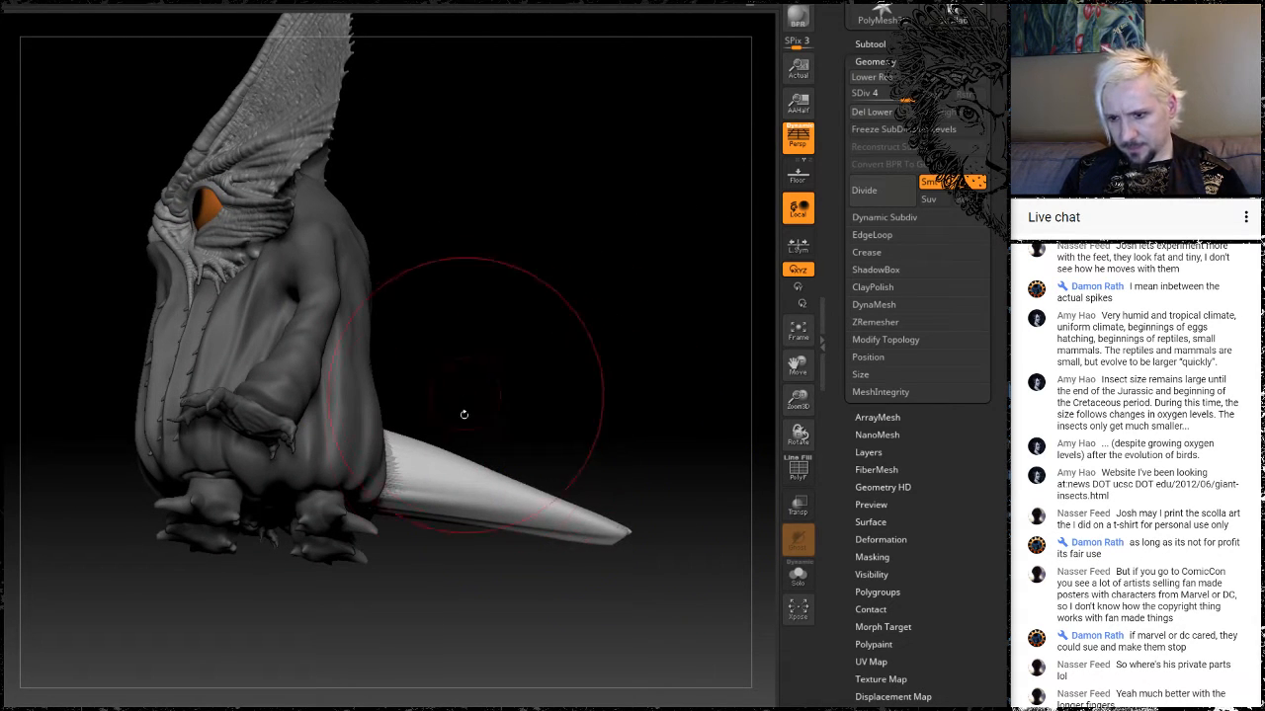
{"action": "key", "text": "b"}
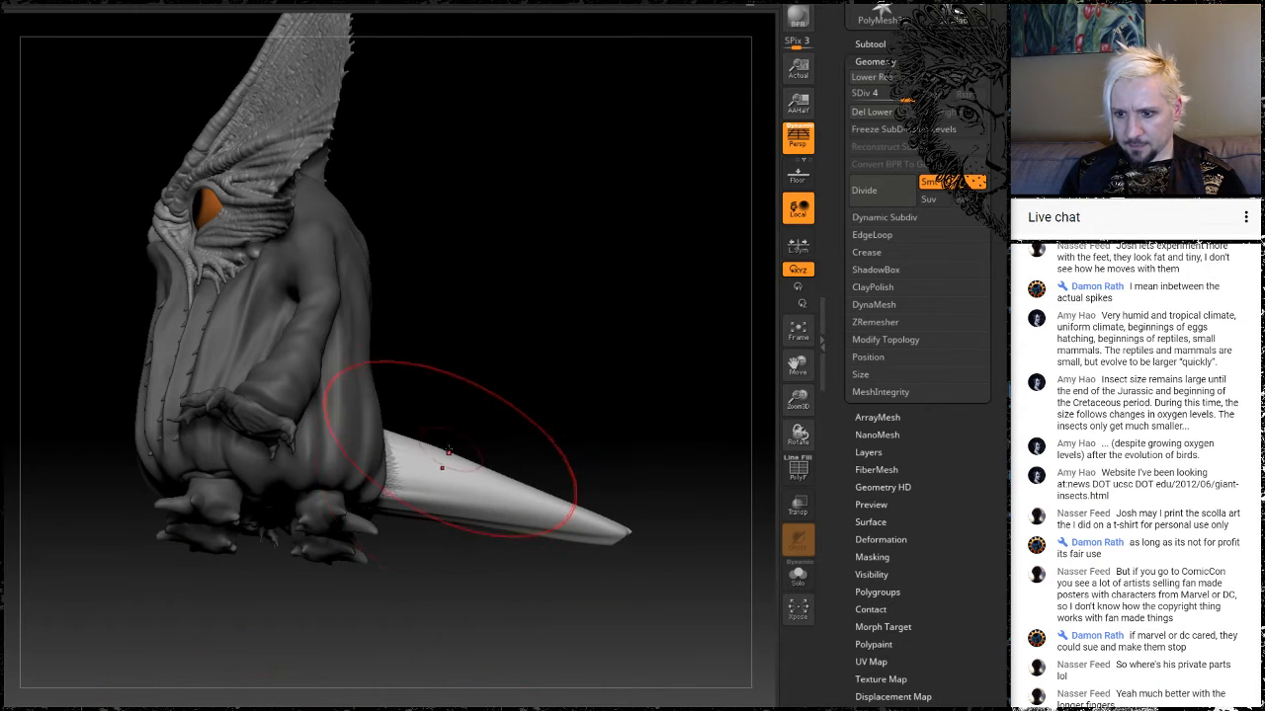
{"action": "left_click_drag", "start_coordinate": [444, 465], "coordinate": [441, 484]}
{"action": "left_click_drag", "start_coordinate": [489, 396], "coordinate": [483, 426]}
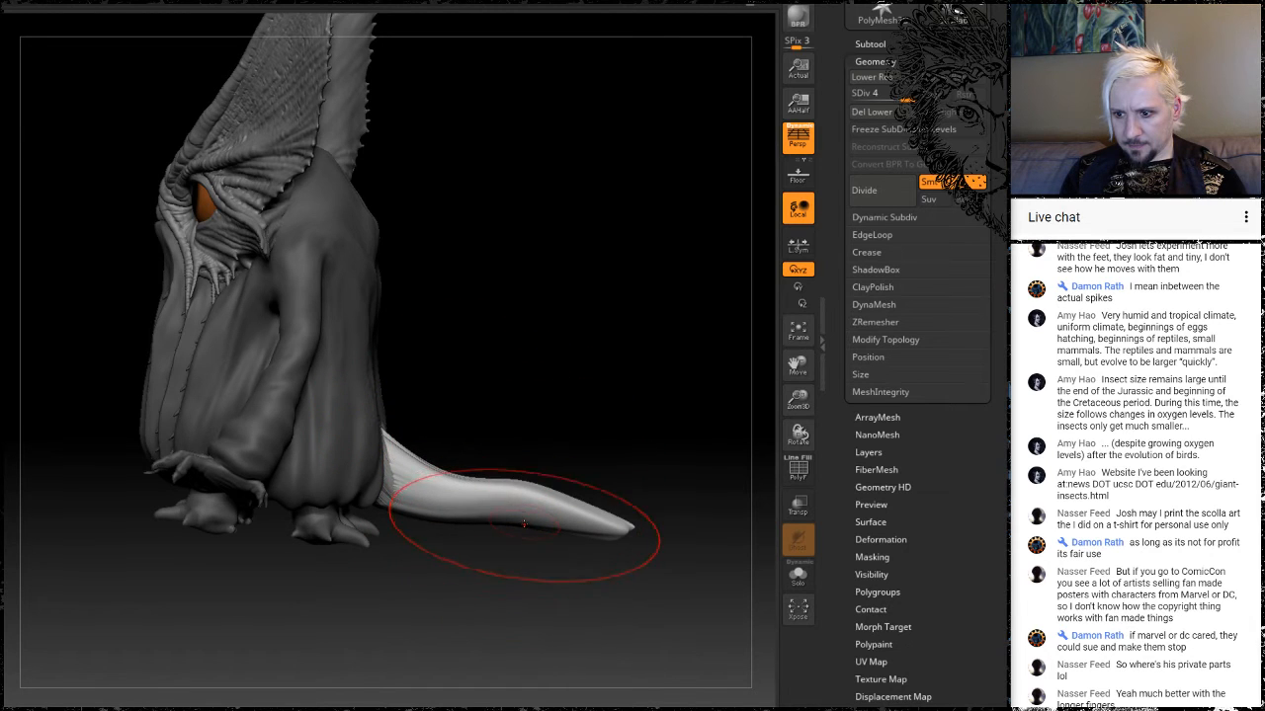
{"action": "mouse_move", "coordinate": [524, 523]}
{"action": "left_mouse_down"}
{"action": "mouse_move", "coordinate": [527, 508]}
{"action": "mouse_move", "coordinate": [573, 494]}
{"action": "left_mouse_up"}
{"action": "mouse_move", "coordinate": [623, 534]}
{"action": "left_mouse_down"}
{"action": "mouse_move", "coordinate": [707, 539]}
{"action": "mouse_move", "coordinate": [693, 541]}
{"action": "left_mouse_up"}
{"action": "left_click_drag", "start_coordinate": [638, 502], "coordinate": [628, 513]}
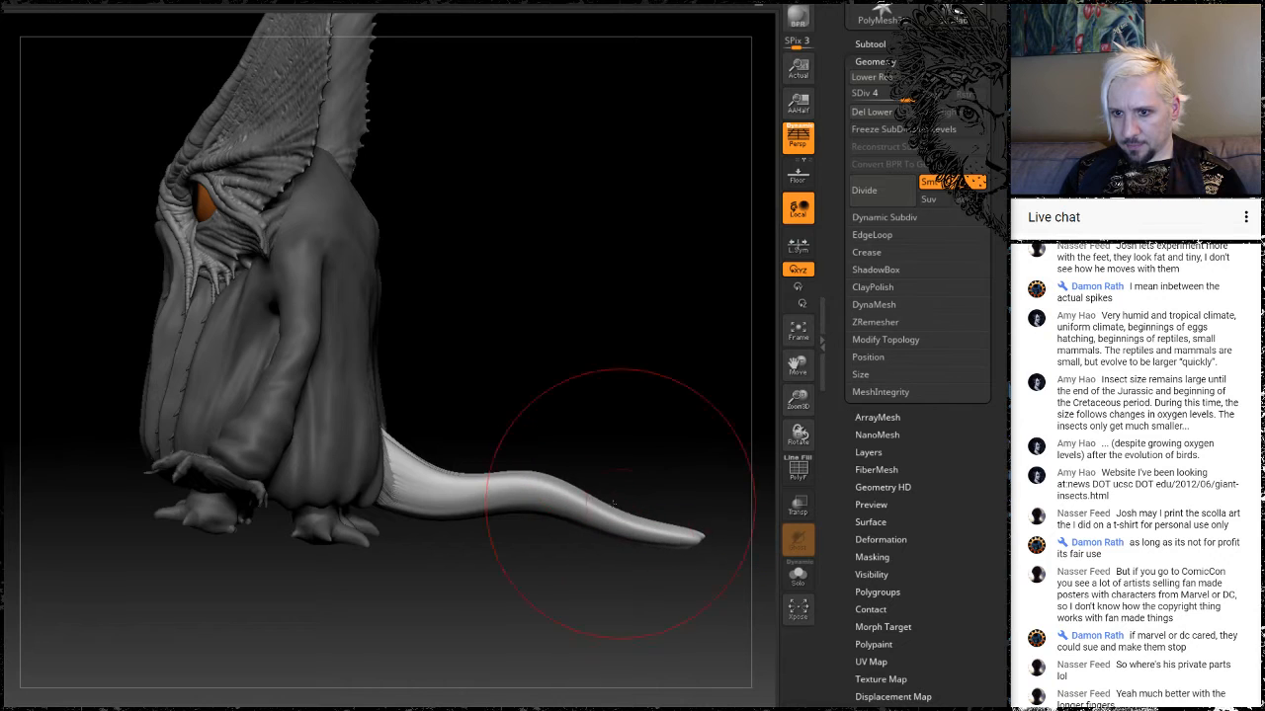
Undo the long curved tail and the masking used to isolate it.
{"action": "left_click_drag", "start_coordinate": [536, 536], "coordinate": [553, 383]}
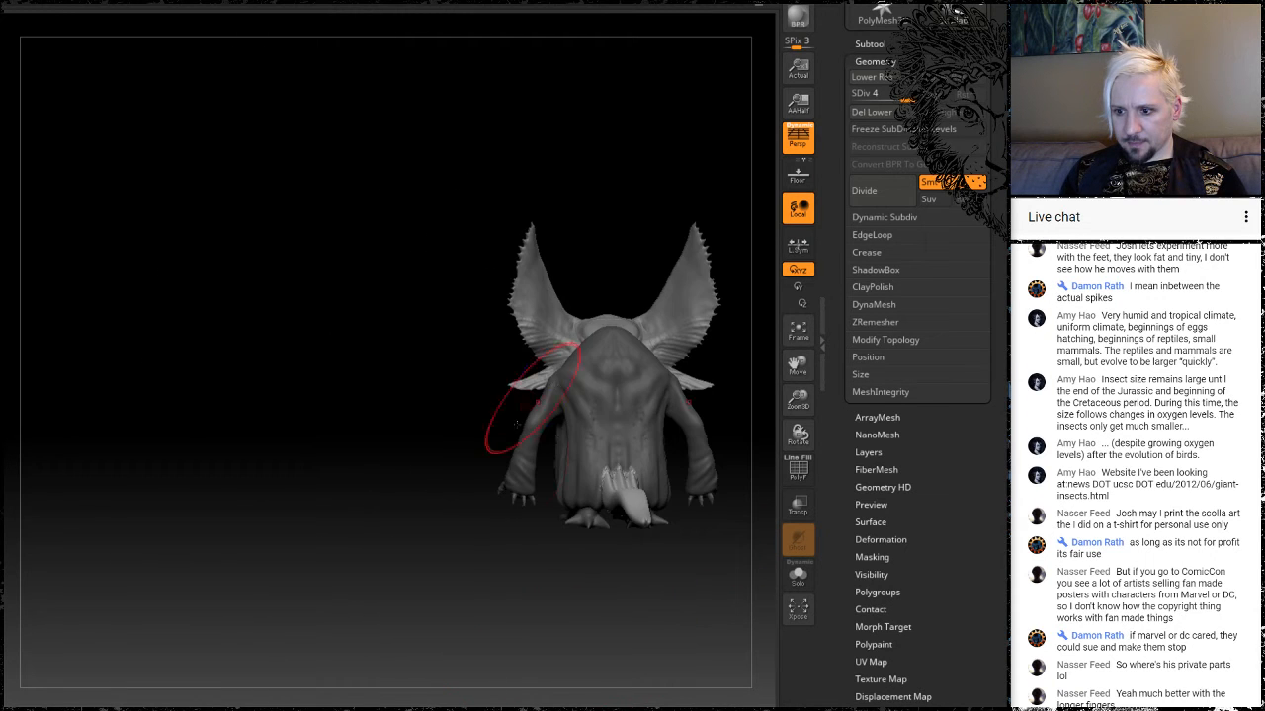
{"action": "left_click_drag", "start_coordinate": [516, 423], "coordinate": [358, 443]}
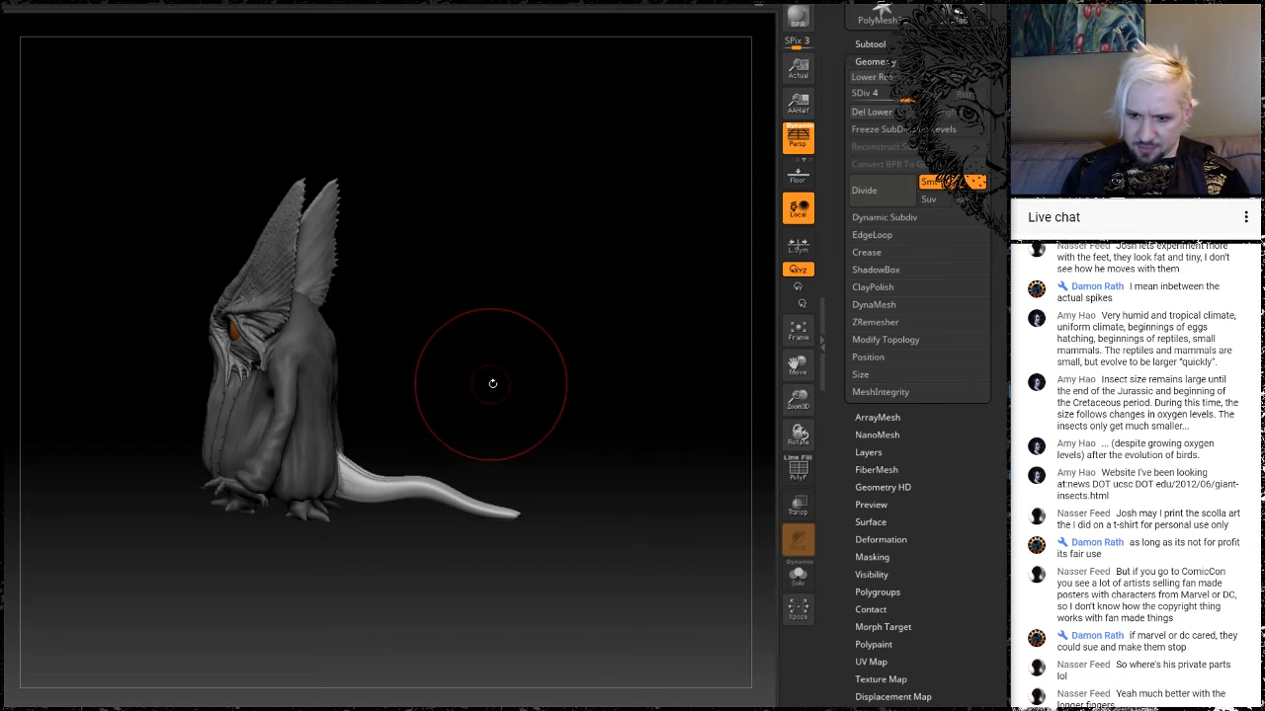
{"action": "left_click_drag", "start_coordinate": [492, 384], "coordinate": [617, 450]}
{"action": "mouse_move", "coordinate": [581, 368]}
{"action": "left_mouse_down"}
{"action": "mouse_move", "coordinate": [564, 345]}
{"action": "mouse_move", "coordinate": [585, 343]}
{"action": "mouse_move", "coordinate": [599, 303]}
{"action": "mouse_move", "coordinate": [598, 345]}
{"action": "left_mouse_up"}
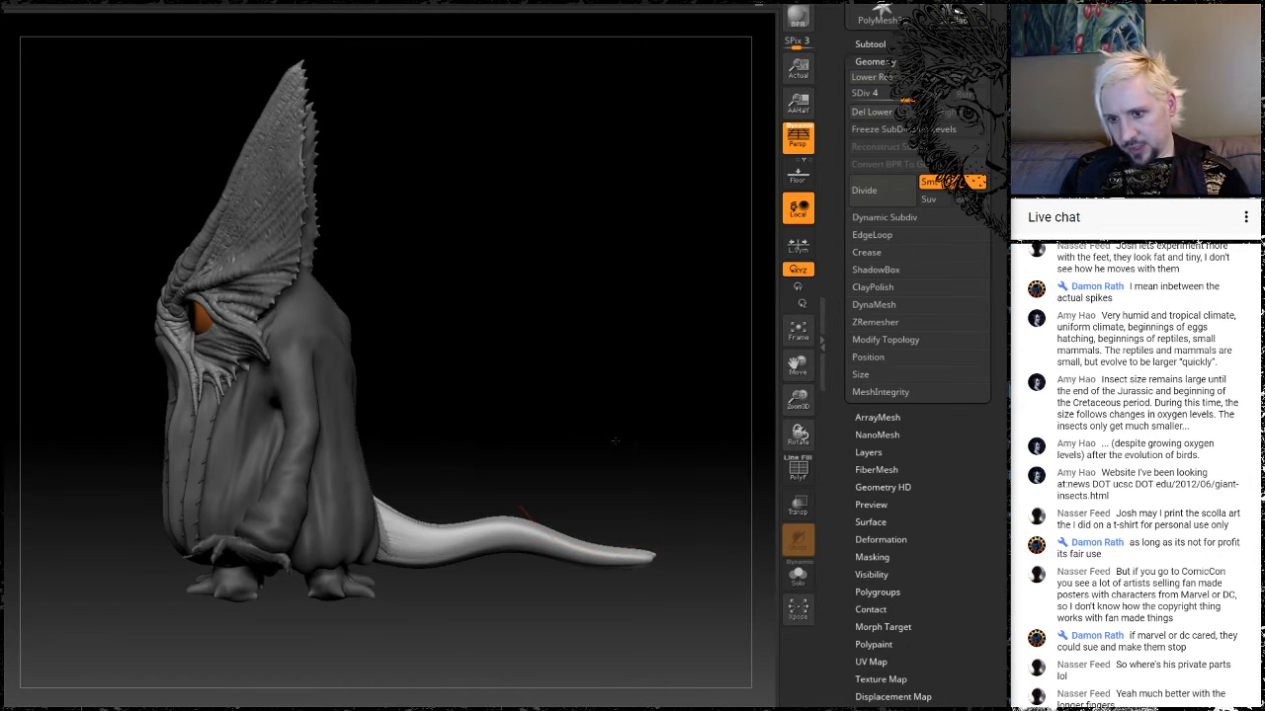
{"action": "mouse_move", "coordinate": [619, 429]}
{"action": "left_mouse_down", "text": "alt"}
{"action": "mouse_move", "coordinate": [587, 358]}
{"action": "mouse_move", "coordinate": [596, 388]}
{"action": "mouse_move", "coordinate": [554, 364]}
{"action": "mouse_move", "coordinate": [590, 376]}
{"action": "mouse_move", "coordinate": [420, 479]}
{"action": "mouse_move", "coordinate": [523, 380]}
{"action": "mouse_move", "coordinate": [588, 361]}
{"action": "mouse_move", "coordinate": [579, 351]}
{"action": "left_mouse_up", "text": "alt"}
{"action": "left_click_drag", "start_coordinate": [557, 401], "coordinate": [603, 449]}
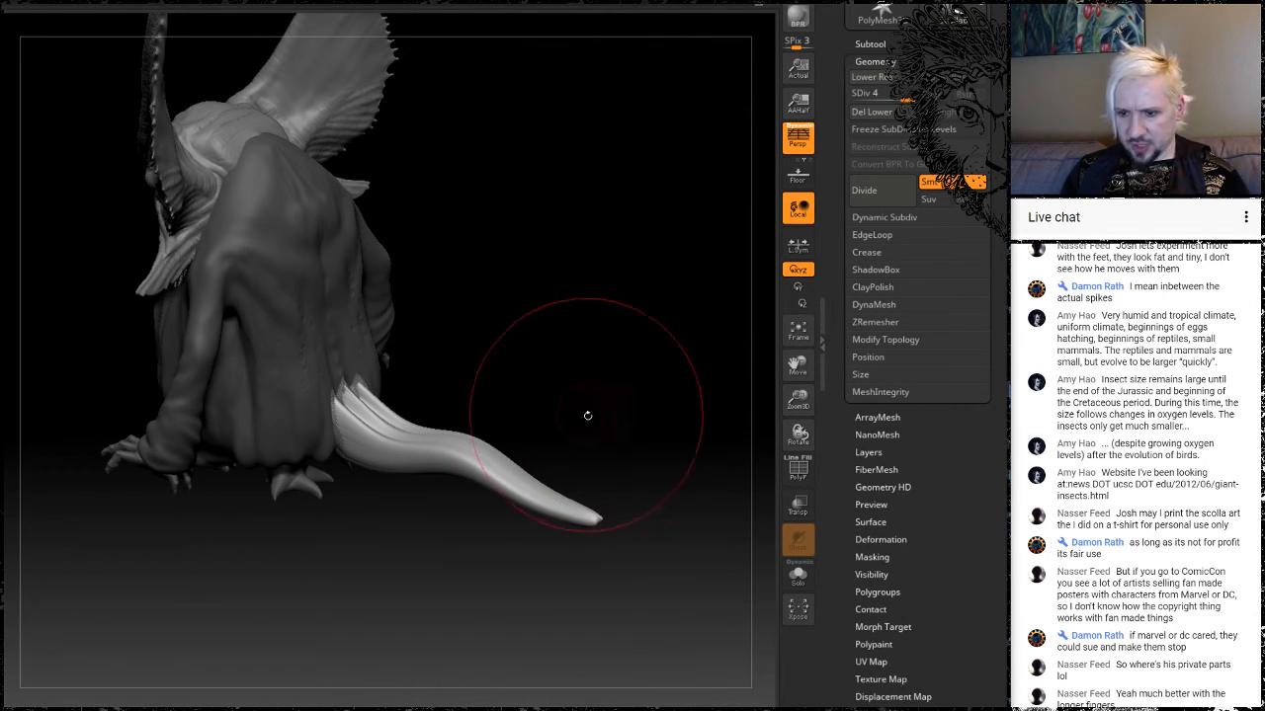
{"action": "left_click_drag", "start_coordinate": [587, 415], "coordinate": [579, 382]}
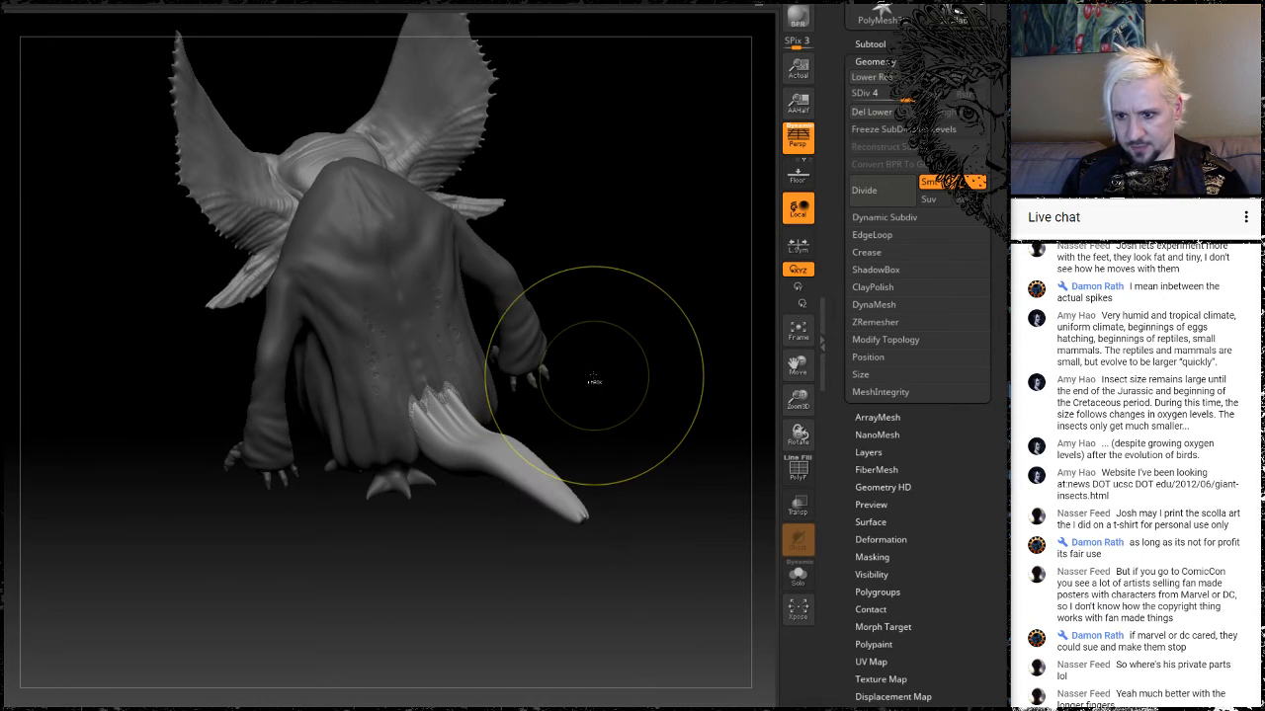
{"action": "key", "text": "ctrl+z"}
{"action": "key", "text": "ctrl+z"}
{"action": "key", "text": "ctrl+z"}
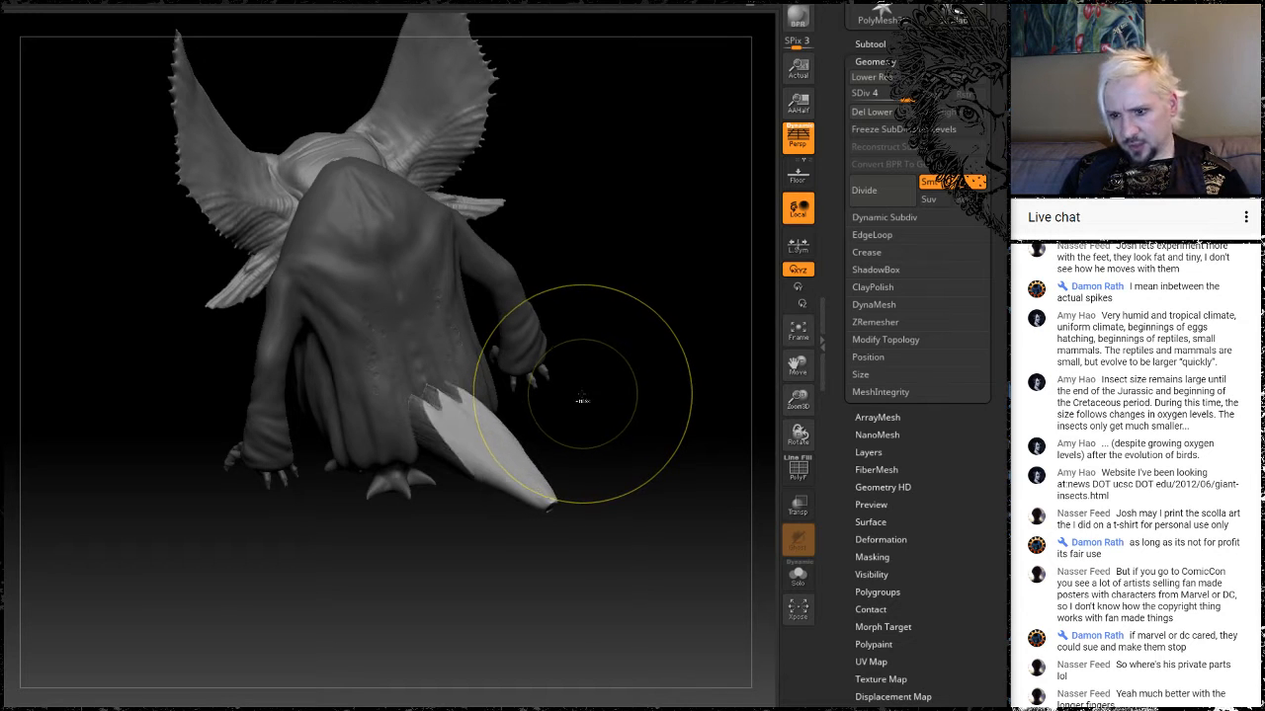
{"action": "key", "text": "ctrl+z"}
{"action": "key", "text": "ctrl+z"}
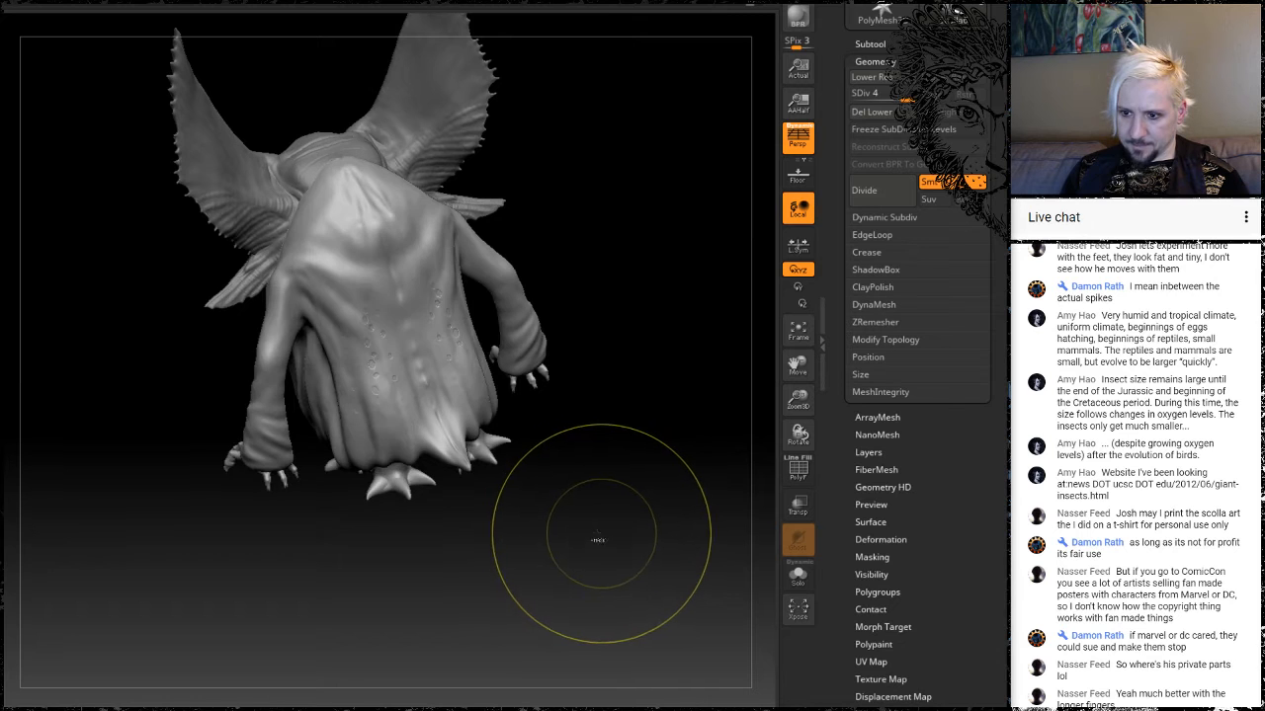
Remove the remaining pointed tail from the lower back by undoing its pull.
{"action": "mouse_move", "coordinate": [593, 536]}
{"action": "left_mouse_down"}
{"action": "mouse_move", "coordinate": [643, 533]}
{"action": "mouse_move", "coordinate": [635, 488]}
{"action": "left_mouse_up"}
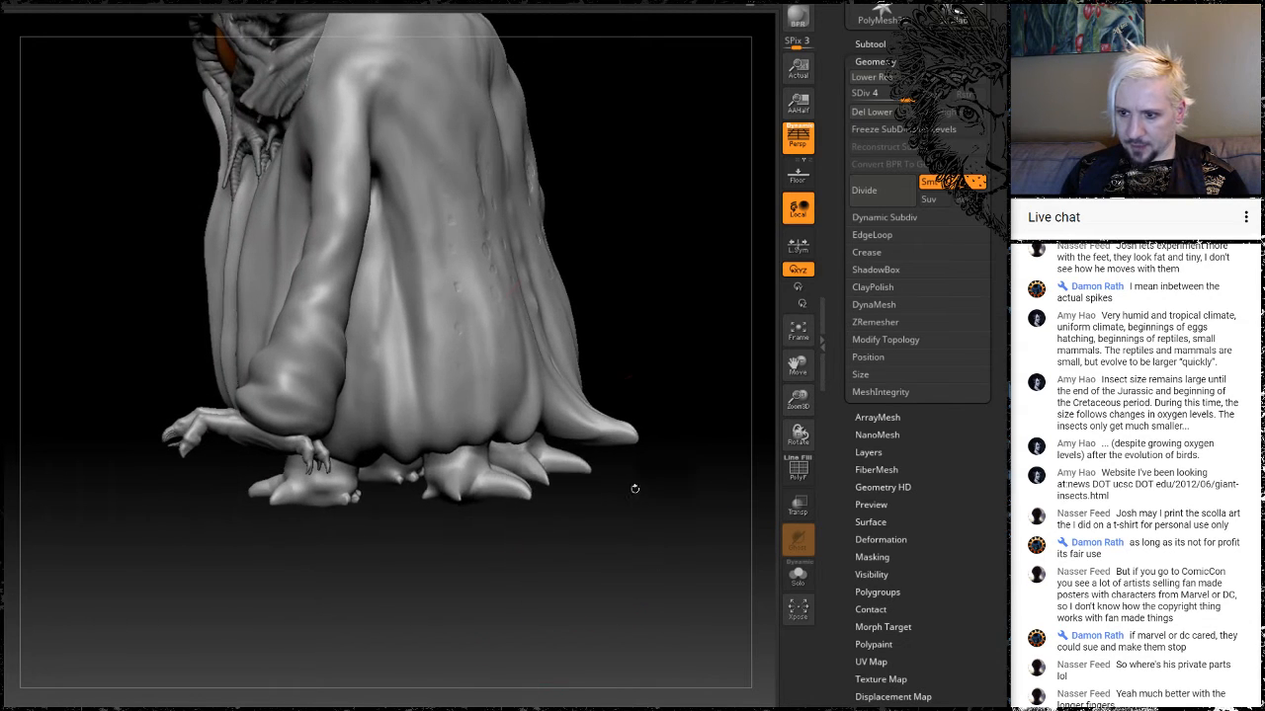
{"action": "key", "text": "space"}
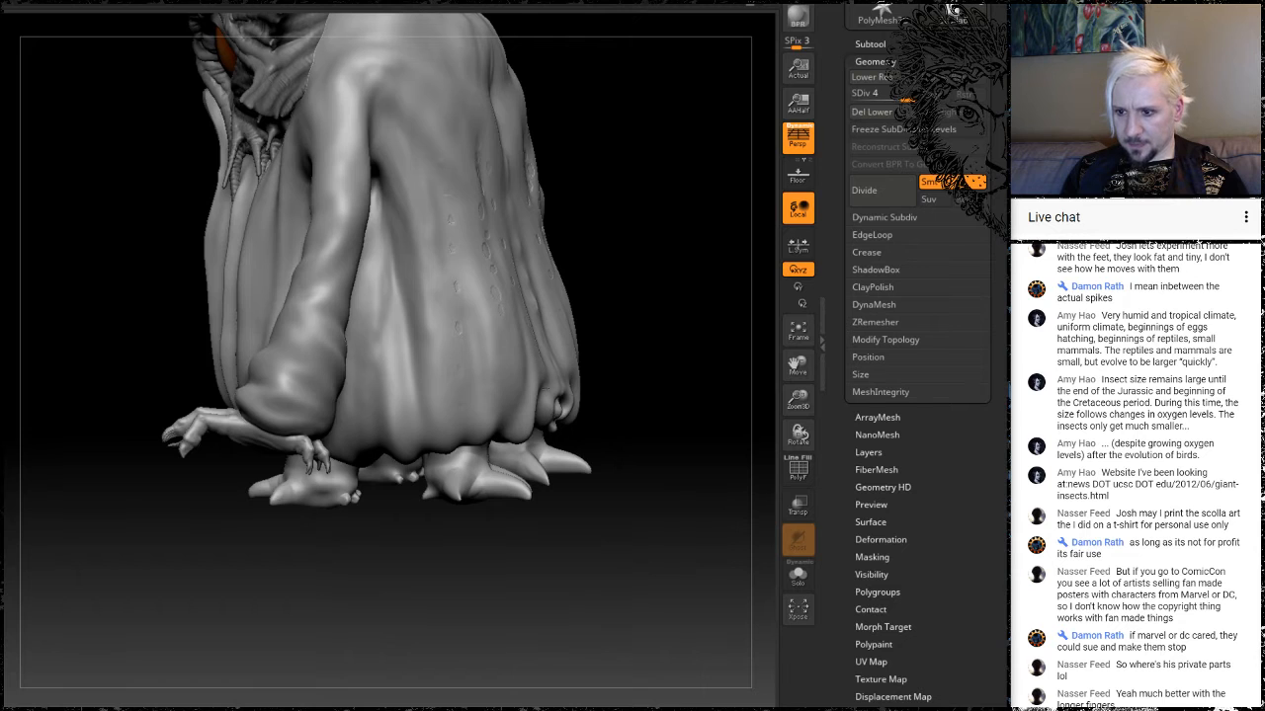
{"action": "left_click_drag", "start_coordinate": [650, 347], "coordinate": [509, 358]}
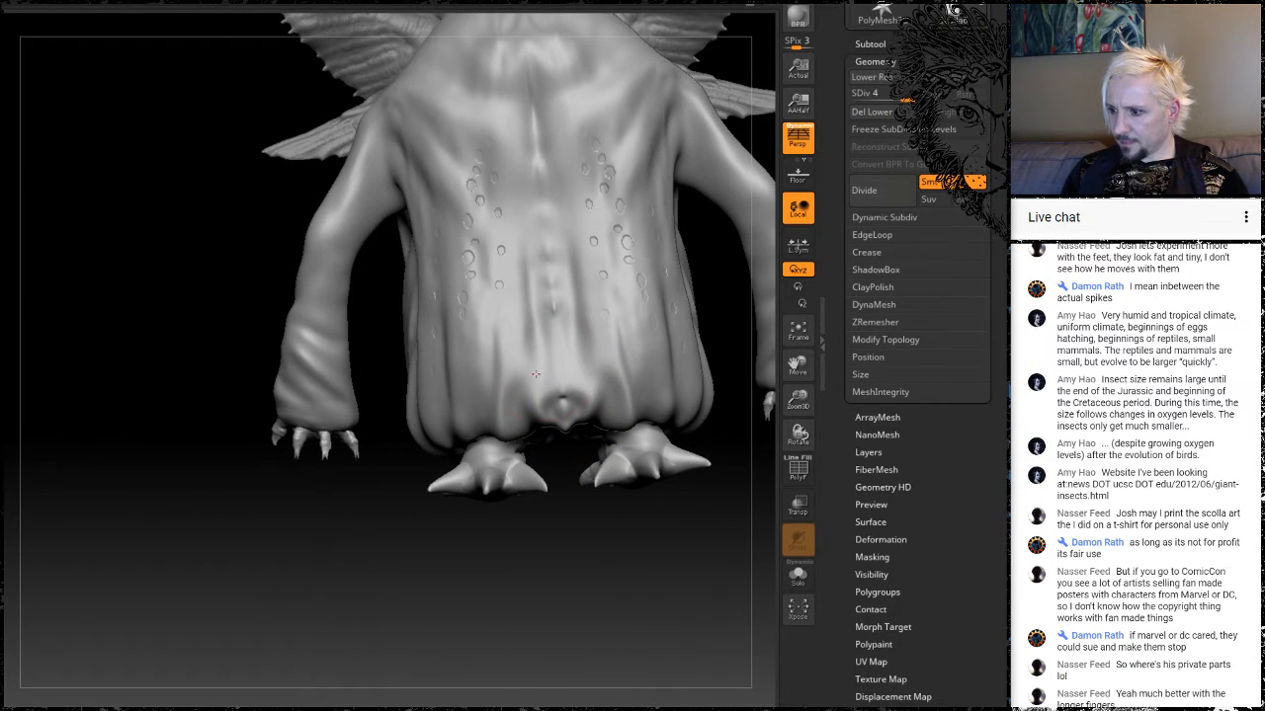
{"action": "mouse_move", "coordinate": [382, 565]}
{"action": "left_mouse_down"}
{"action": "mouse_move", "coordinate": [492, 556]}
{"action": "mouse_move", "coordinate": [565, 424]}
{"action": "left_mouse_up"}
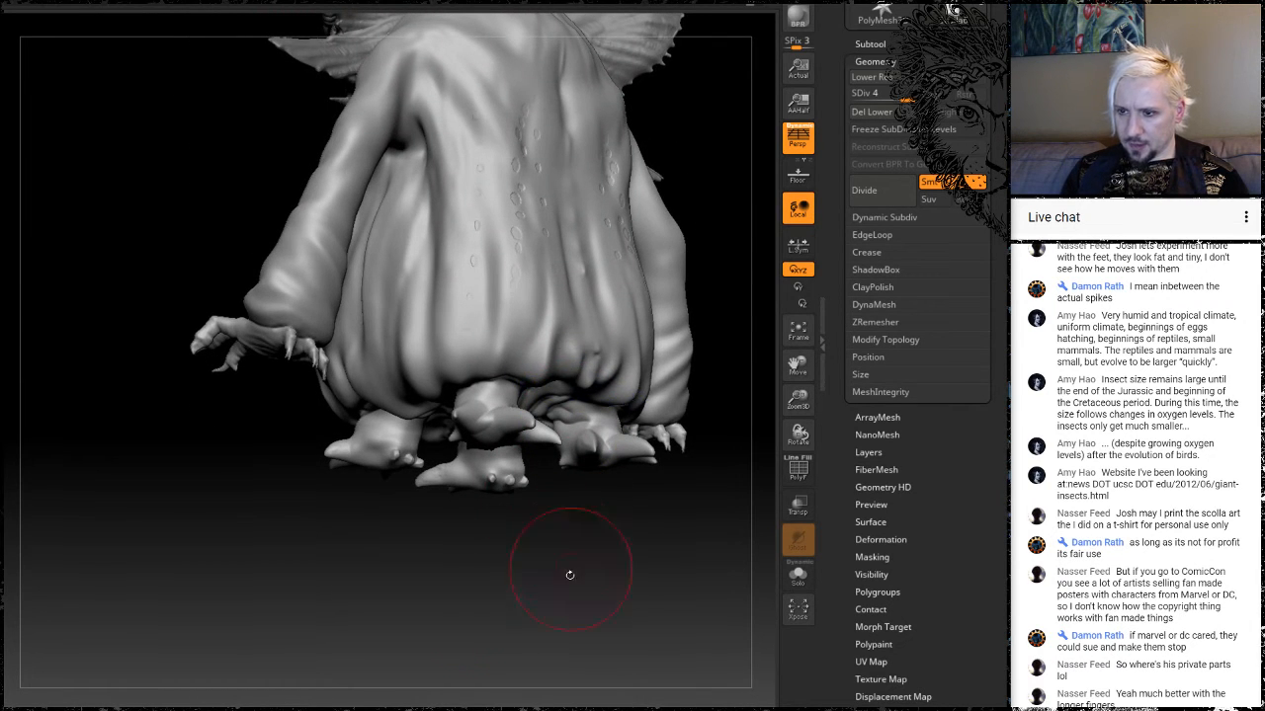
Increase the Move brush's draw size above 197 and mask both of the creature's arms.
{"action": "left_click_drag", "start_coordinate": [569, 574], "coordinate": [534, 512]}
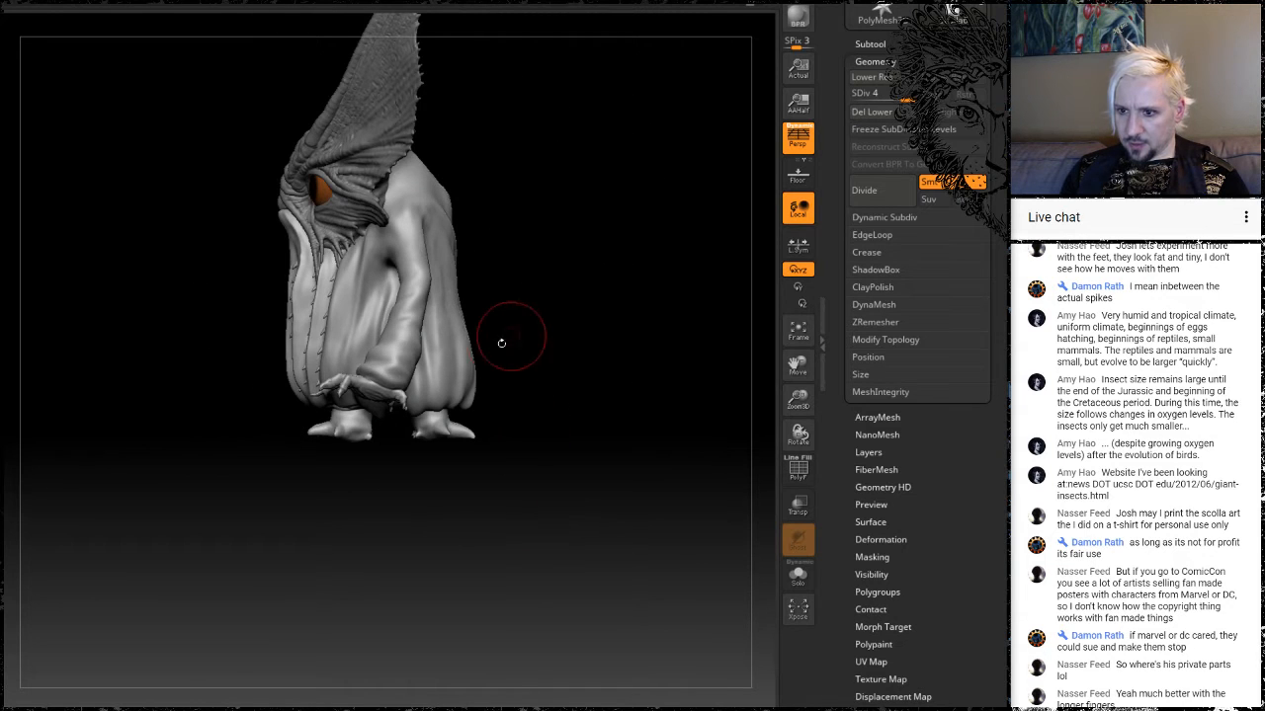
{"action": "key", "text": "space"}
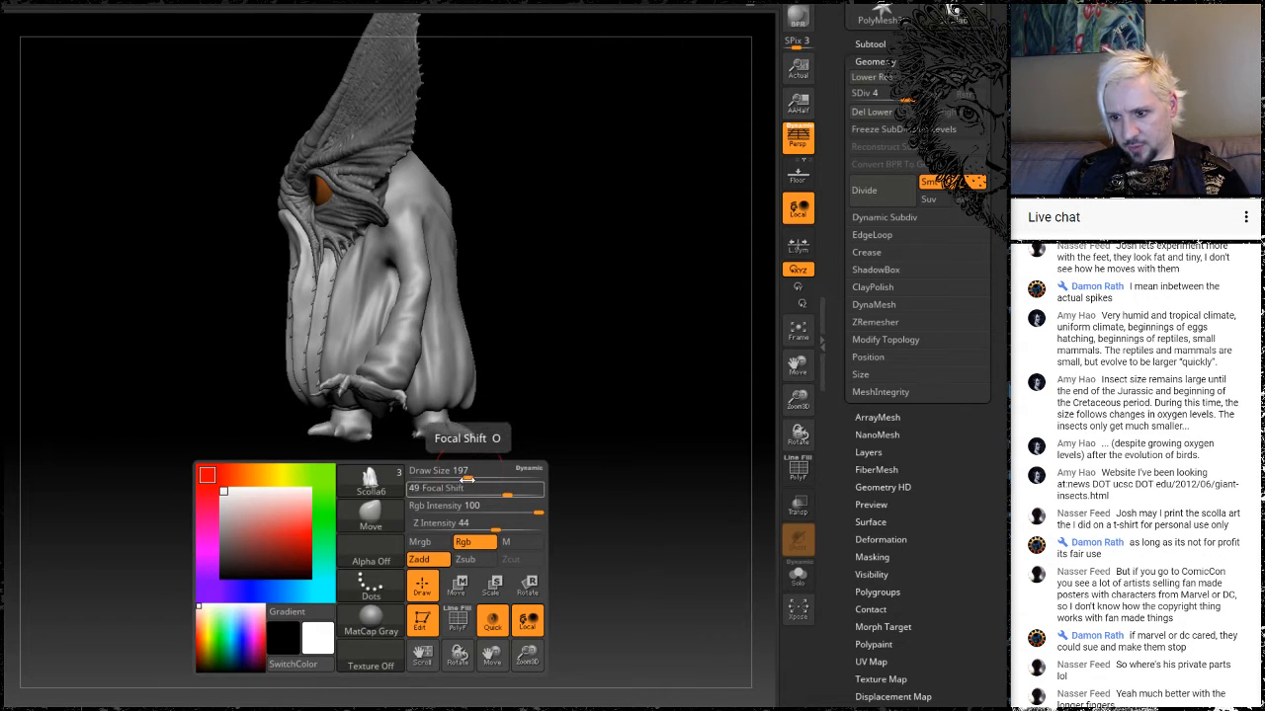
{"action": "left_click_drag", "start_coordinate": [466, 479], "coordinate": [485, 476]}
{"action": "left_click_drag", "start_coordinate": [565, 362], "coordinate": [678, 296]}
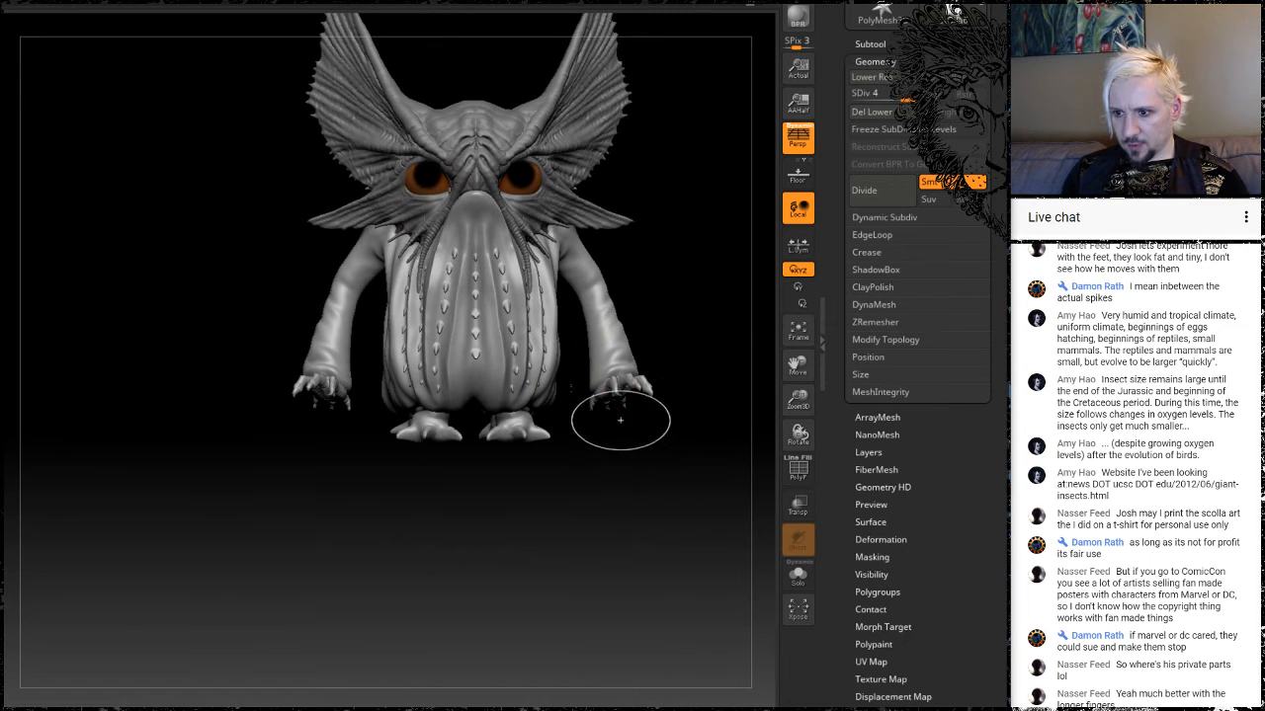
{"action": "left_click_drag", "start_coordinate": [620, 420], "coordinate": [615, 286], "text": "ctrl"}
{"action": "mouse_move", "coordinate": [608, 568]}
{"action": "left_mouse_down"}
{"action": "mouse_move", "coordinate": [450, 372]}
{"action": "mouse_move", "coordinate": [495, 374]}
{"action": "mouse_move", "coordinate": [414, 397]}
{"action": "mouse_move", "coordinate": [407, 432]}
{"action": "mouse_move", "coordinate": [317, 437]}
{"action": "left_mouse_up"}
Try pushing the creature's back and rear feet inward with the Move brush while the arms stay masked.
{"action": "key", "text": "space"}
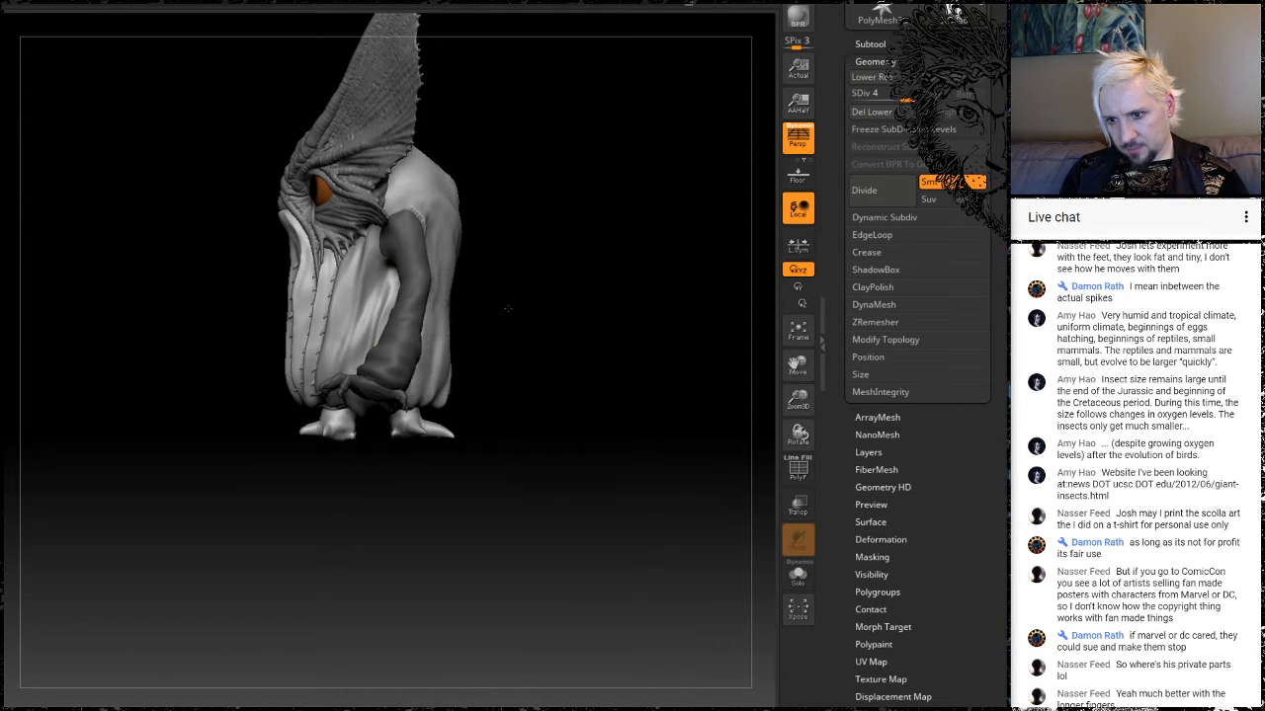
{"action": "left_click_drag", "start_coordinate": [506, 308], "coordinate": [447, 323]}
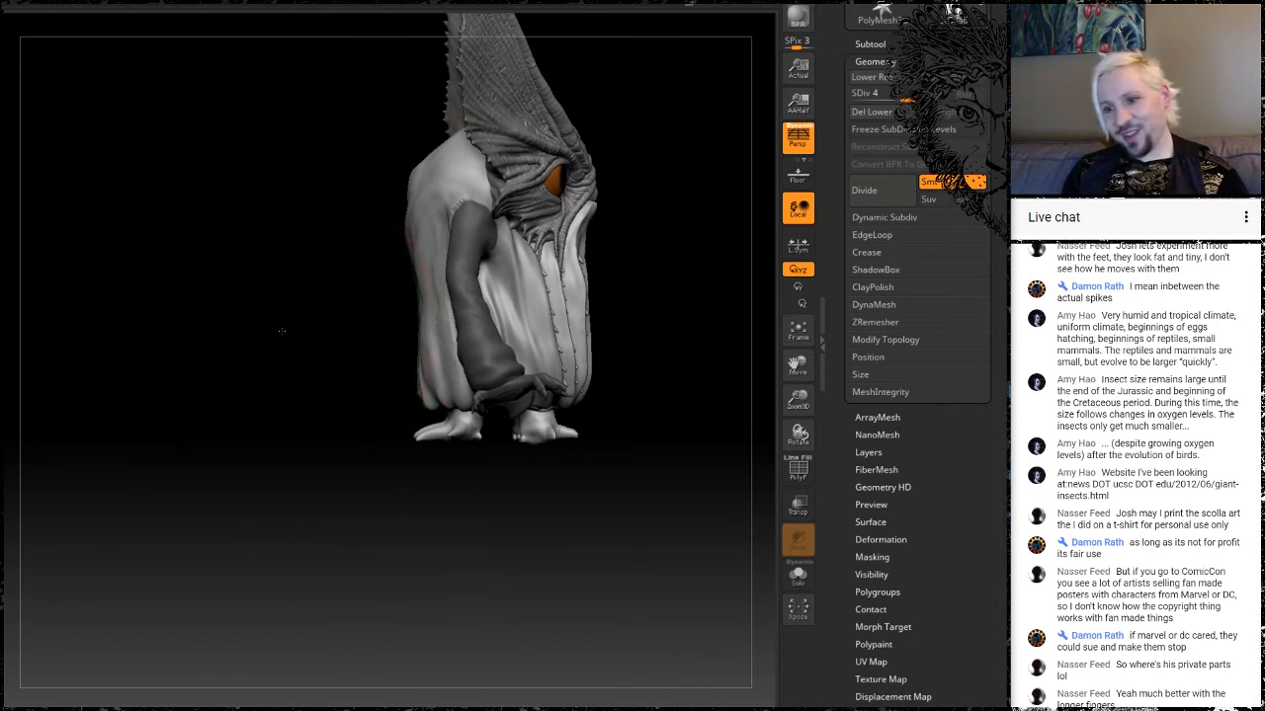
{"action": "mouse_move", "coordinate": [281, 331]}
{"action": "left_mouse_down"}
{"action": "mouse_move", "coordinate": [570, 267]}
{"action": "mouse_move", "coordinate": [564, 297]}
{"action": "mouse_move", "coordinate": [581, 284]}
{"action": "mouse_move", "coordinate": [557, 285]}
{"action": "left_mouse_up"}
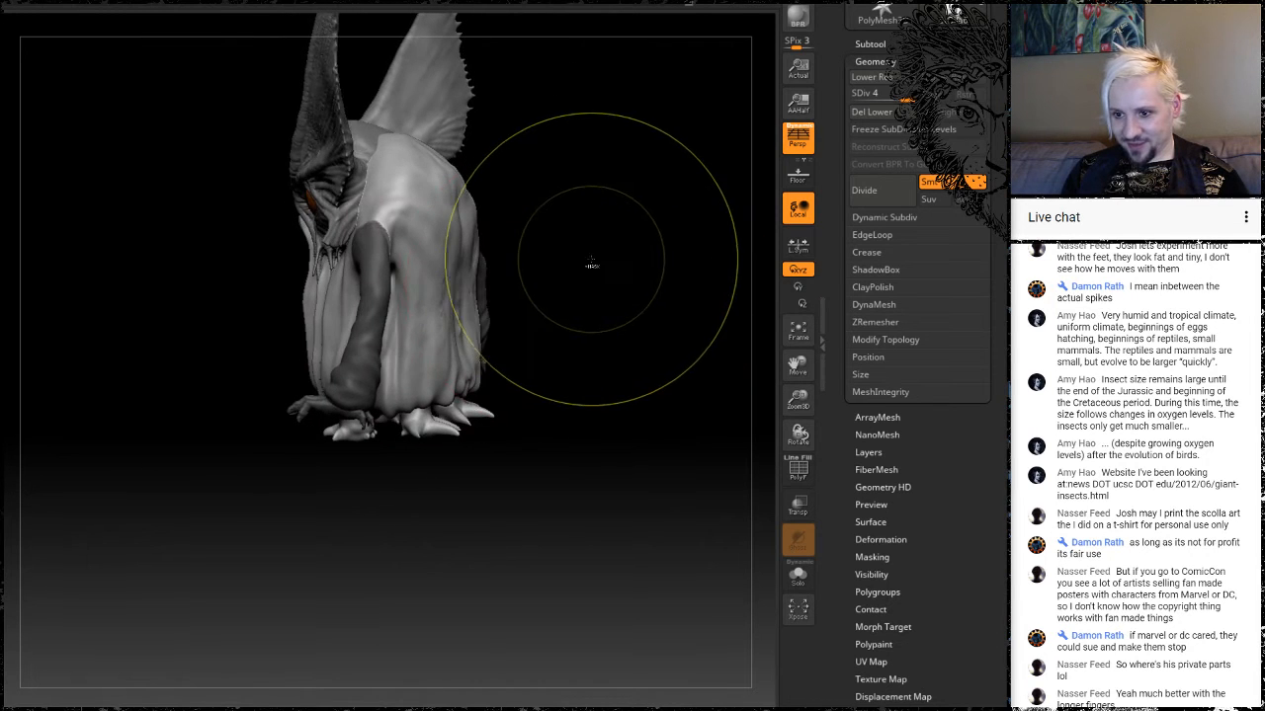
{"action": "left_click_drag", "start_coordinate": [602, 336], "coordinate": [607, 329]}
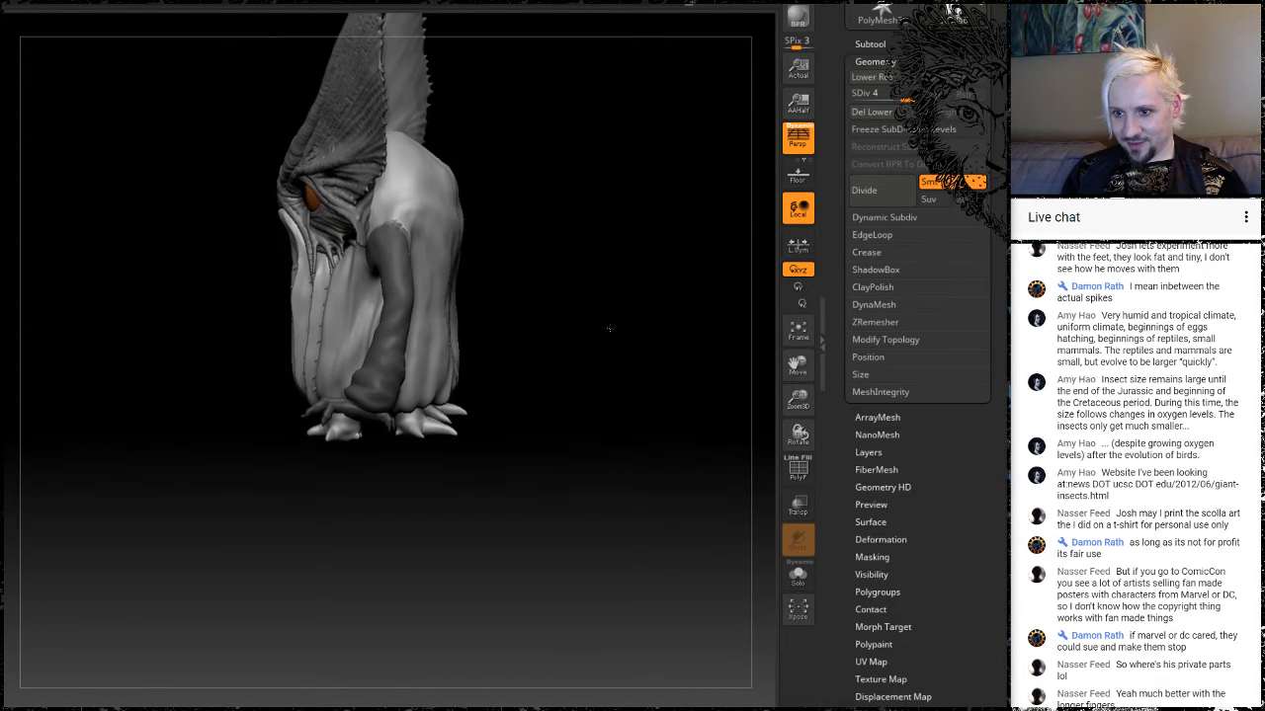
Undo the inward push of the back and rear feet, keeping the arm masks.
{"action": "key", "text": "ctrl+z"}
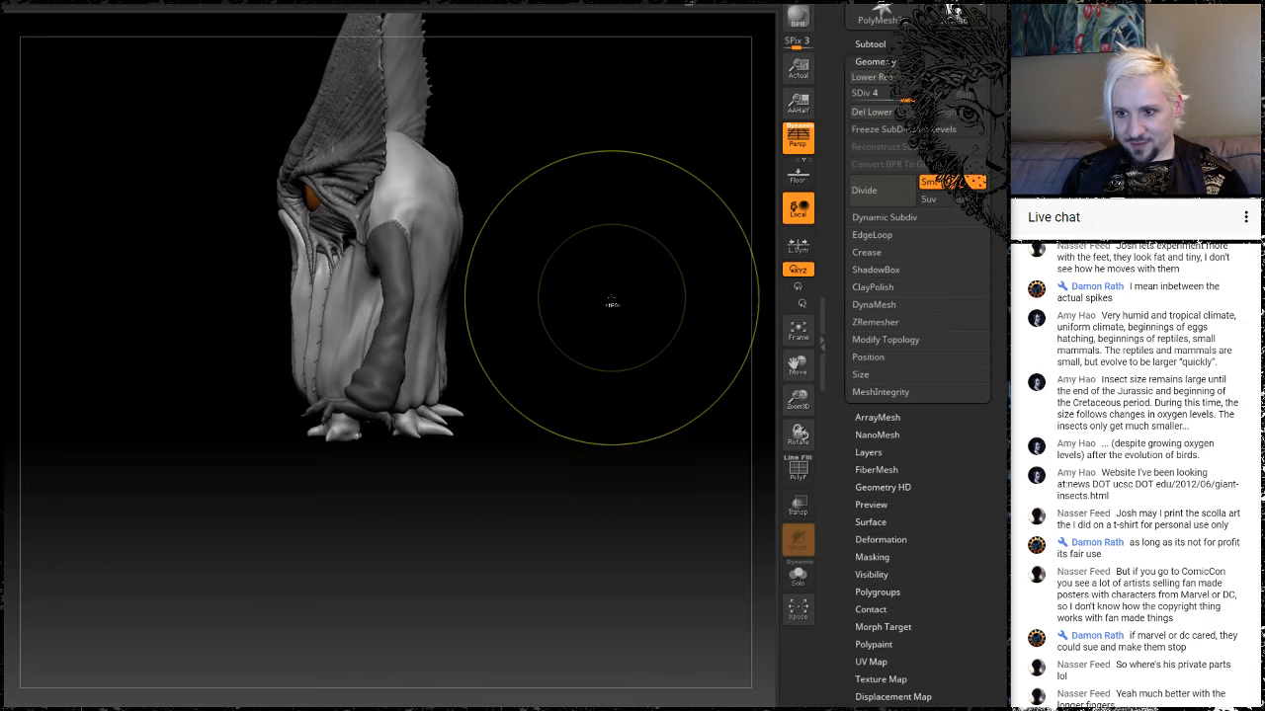
{"action": "key", "text": "ctrl+shift+z"}
{"action": "key", "text": "ctrl+shift+z"}
{"action": "key", "text": "ctrl+shift+z"}
{"action": "key", "text": "ctrl+shift+z"}
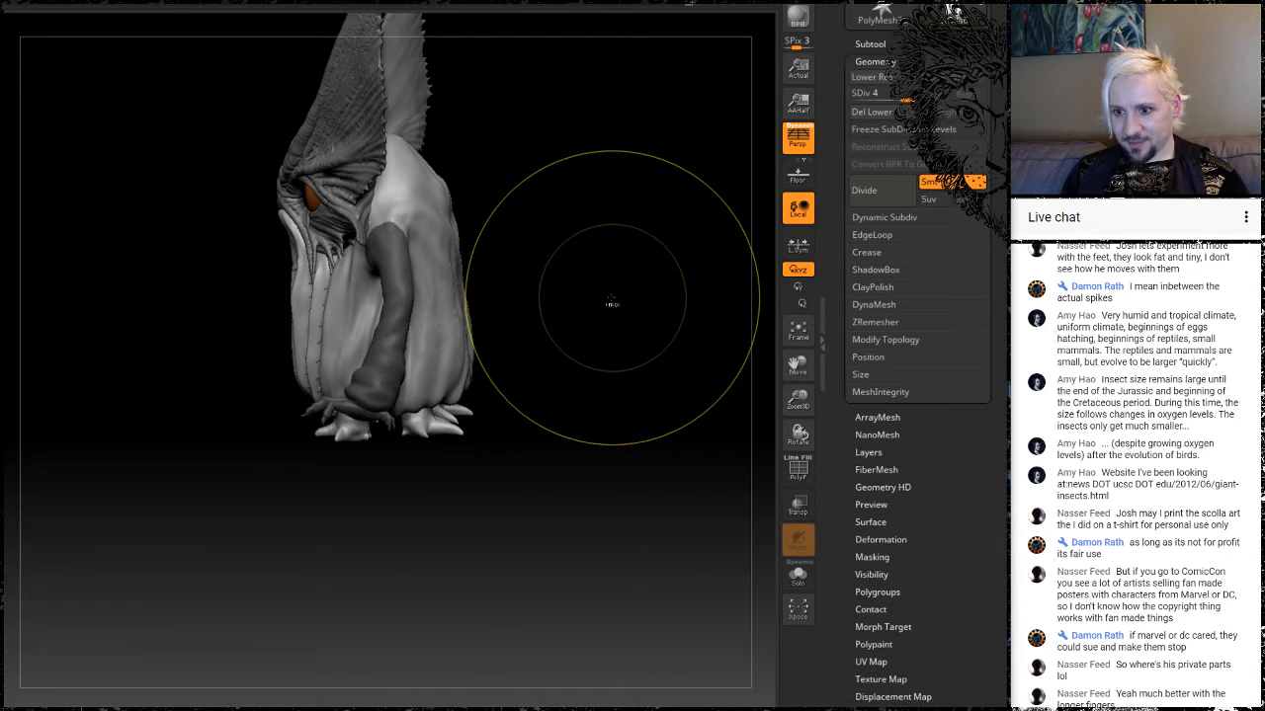
Pull the lower back and rear feet backward with the Move brush and push the middle of the back inward.
{"action": "mouse_move", "coordinate": [599, 260]}
{"action": "left_mouse_down"}
{"action": "mouse_move", "coordinate": [648, 278]}
{"action": "mouse_move", "coordinate": [534, 270]}
{"action": "left_mouse_up"}
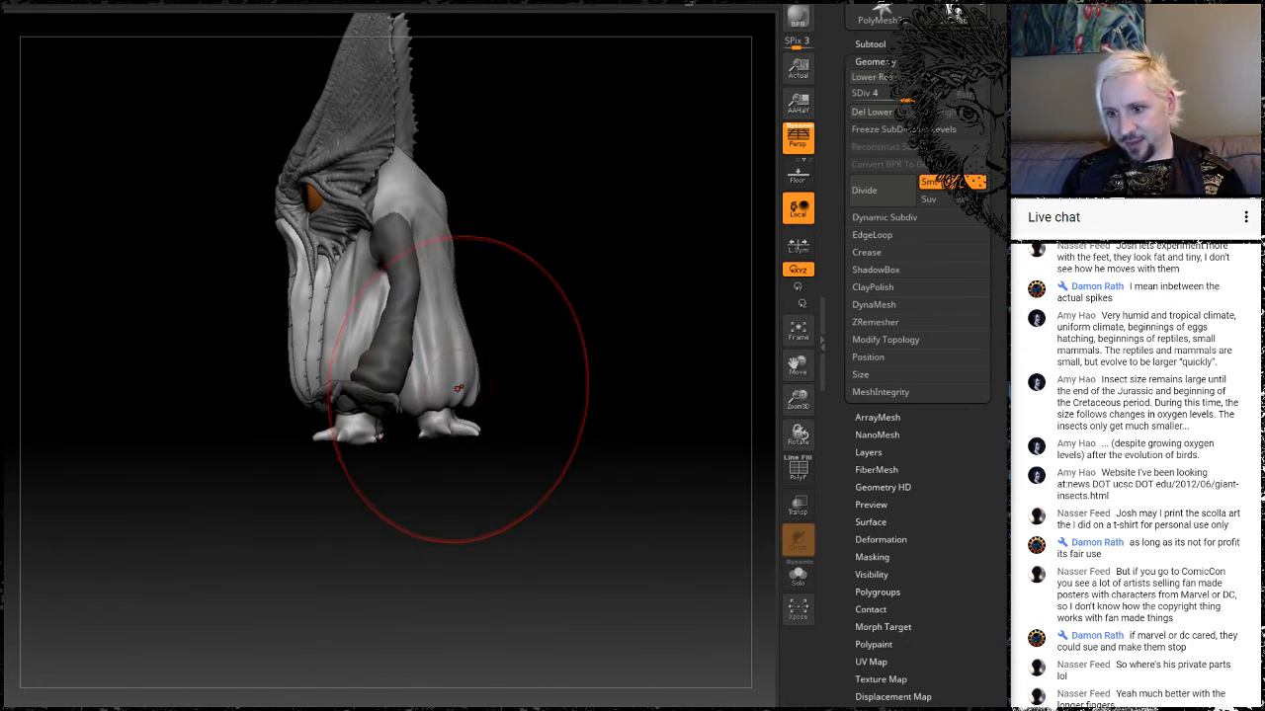
{"action": "key", "text": "space"}
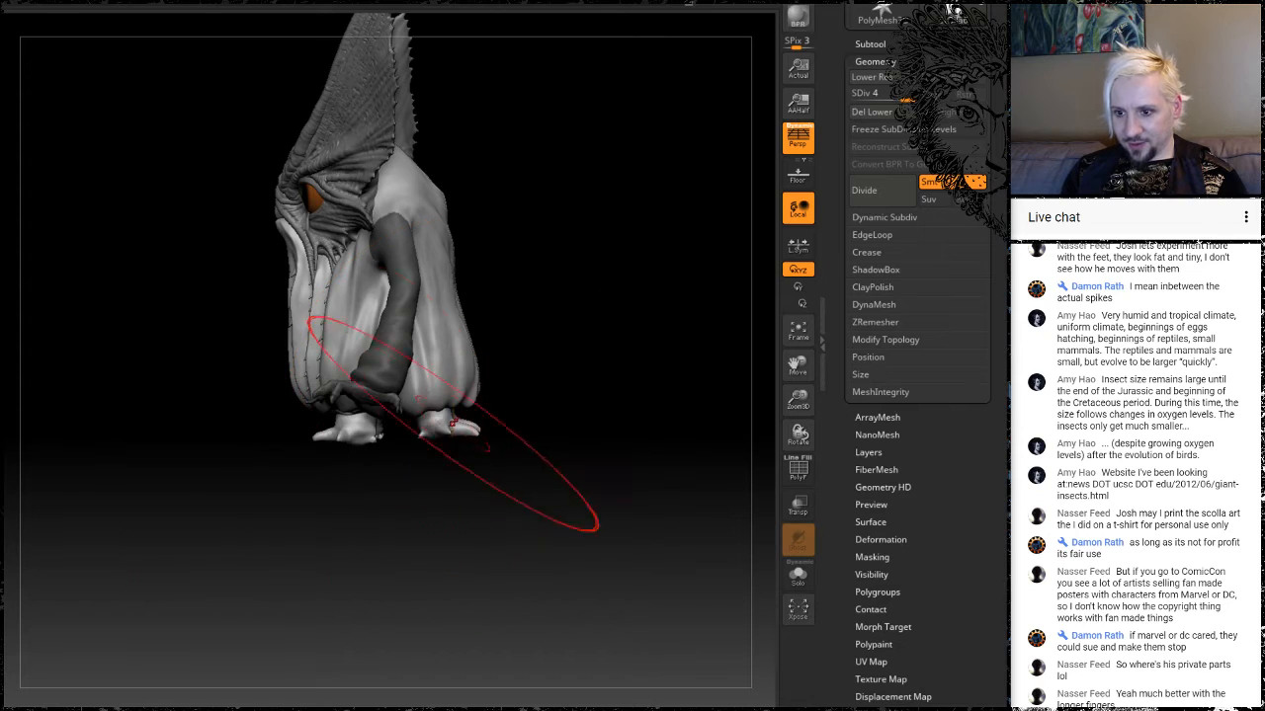
{"action": "left_click_drag", "start_coordinate": [453, 424], "coordinate": [509, 433]}
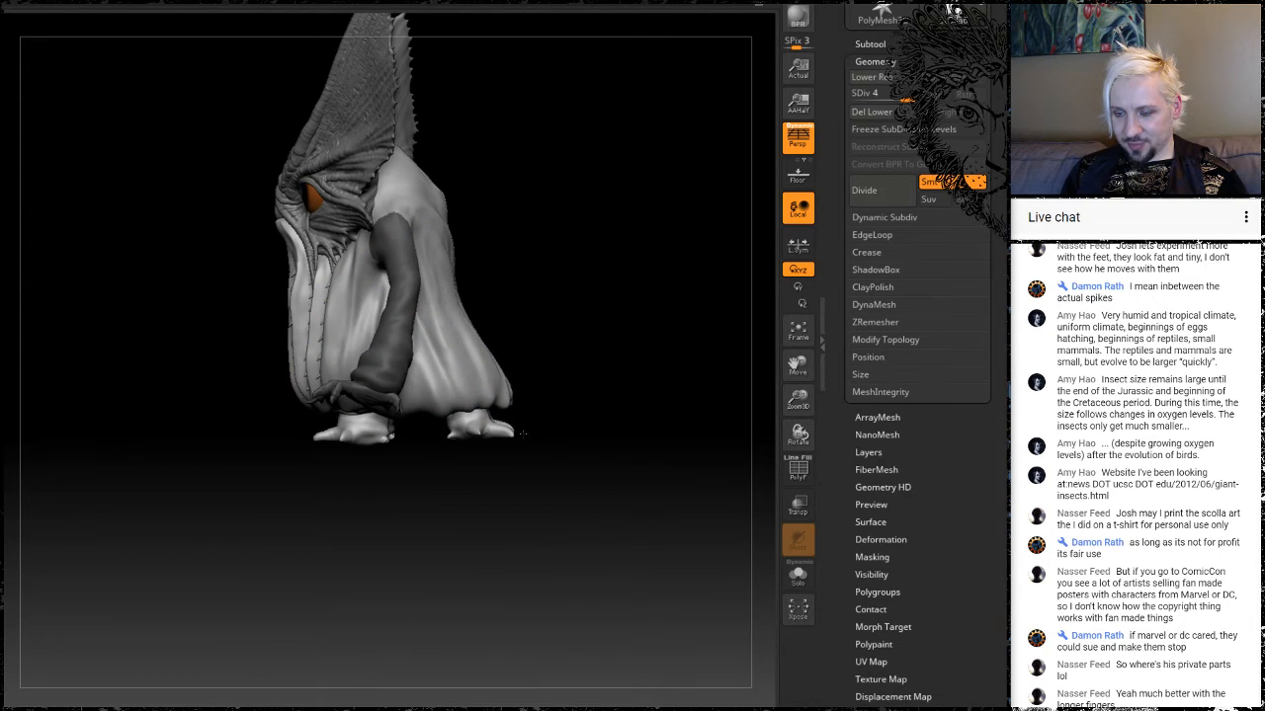
{"action": "left_click_drag", "start_coordinate": [461, 299], "coordinate": [435, 298]}
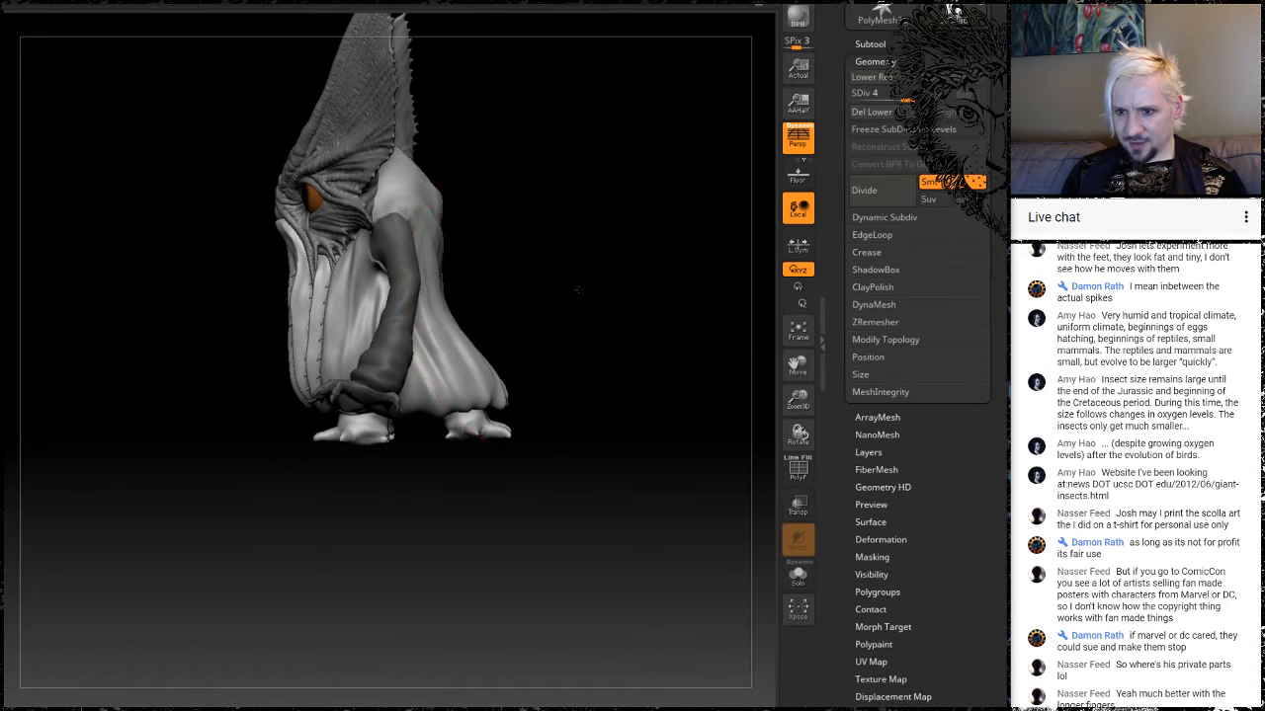
{"action": "mouse_move", "coordinate": [578, 287]}
{"action": "left_mouse_down"}
{"action": "mouse_move", "coordinate": [590, 289]}
{"action": "mouse_move", "coordinate": [573, 287]}
{"action": "left_mouse_up"}
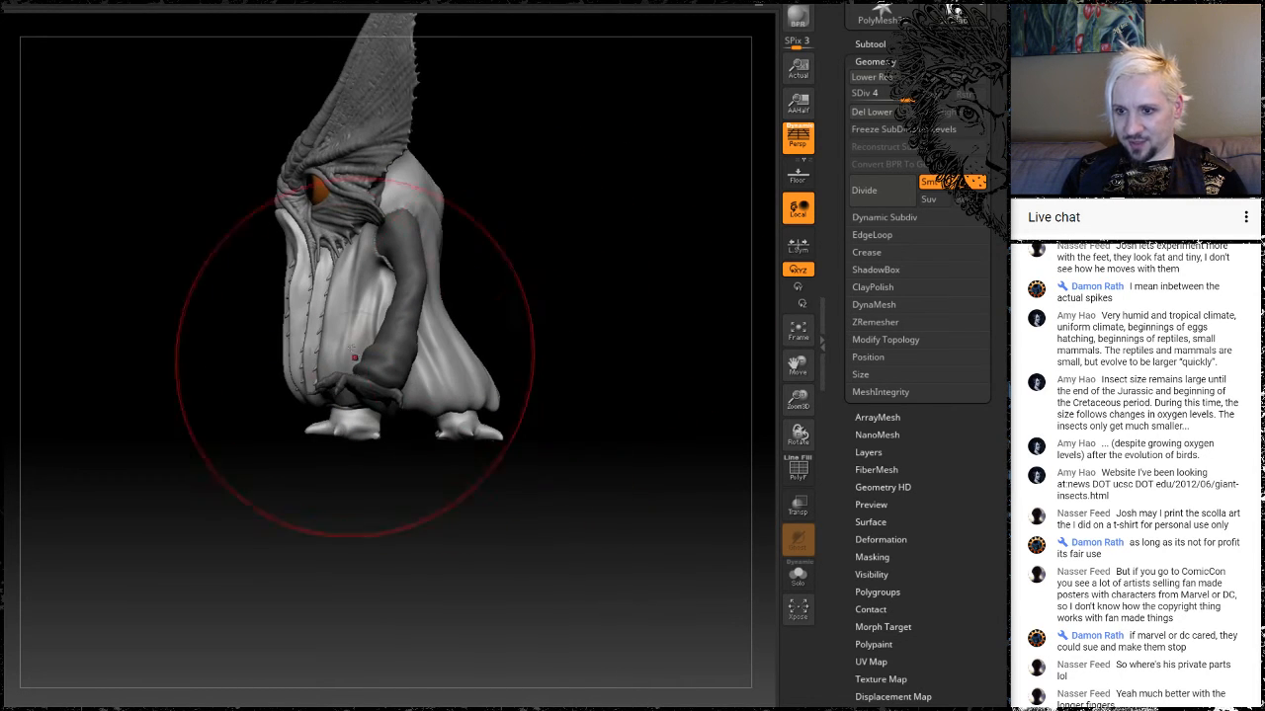
Try shaping the middle of the creature's back with a smaller Move brush, raising the upper spine and hollowing the area below.
{"action": "left_click_drag", "start_coordinate": [408, 277], "coordinate": [391, 319]}
{"action": "mouse_move", "coordinate": [580, 326]}
{"action": "left_mouse_down"}
{"action": "mouse_move", "coordinate": [727, 322]}
{"action": "mouse_move", "coordinate": [668, 318]}
{"action": "mouse_move", "coordinate": [628, 357]}
{"action": "mouse_move", "coordinate": [448, 319]}
{"action": "mouse_move", "coordinate": [556, 364]}
{"action": "mouse_move", "coordinate": [539, 372]}
{"action": "left_mouse_up"}
{"action": "key", "text": "space"}
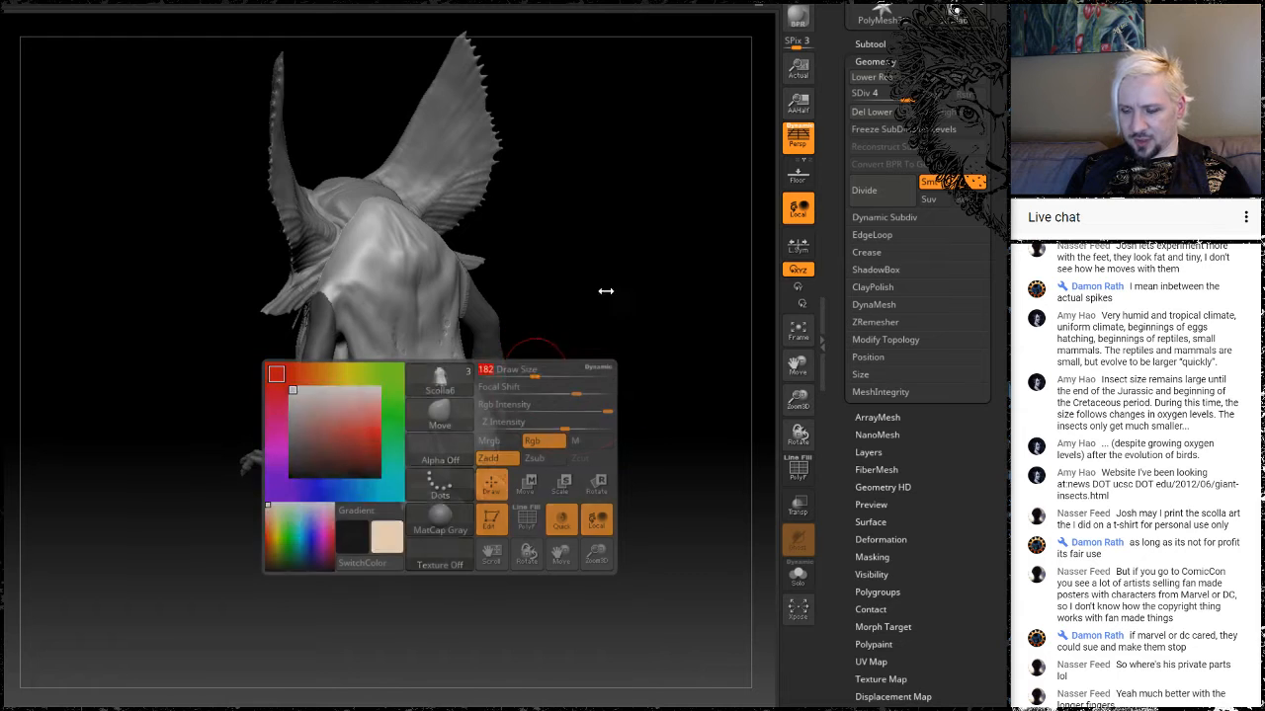
{"action": "mouse_move", "coordinate": [640, 338]}
{"action": "left_mouse_down"}
{"action": "mouse_move", "coordinate": [664, 343]}
{"action": "mouse_move", "coordinate": [654, 318]}
{"action": "mouse_move", "coordinate": [672, 393]}
{"action": "mouse_move", "coordinate": [621, 556]}
{"action": "mouse_move", "coordinate": [492, 397]}
{"action": "left_mouse_up"}
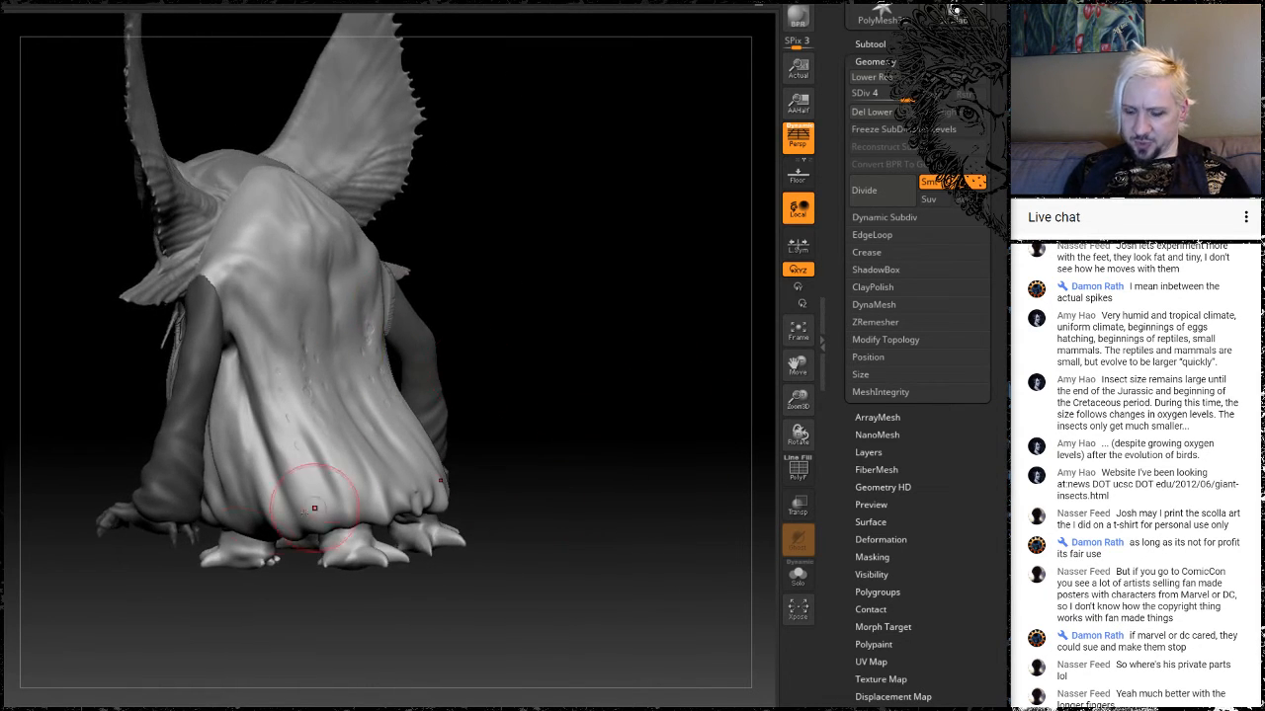
{"action": "left_click_drag", "start_coordinate": [528, 571], "coordinate": [460, 559]}
{"action": "left_click_drag", "start_coordinate": [350, 277], "coordinate": [374, 394]}
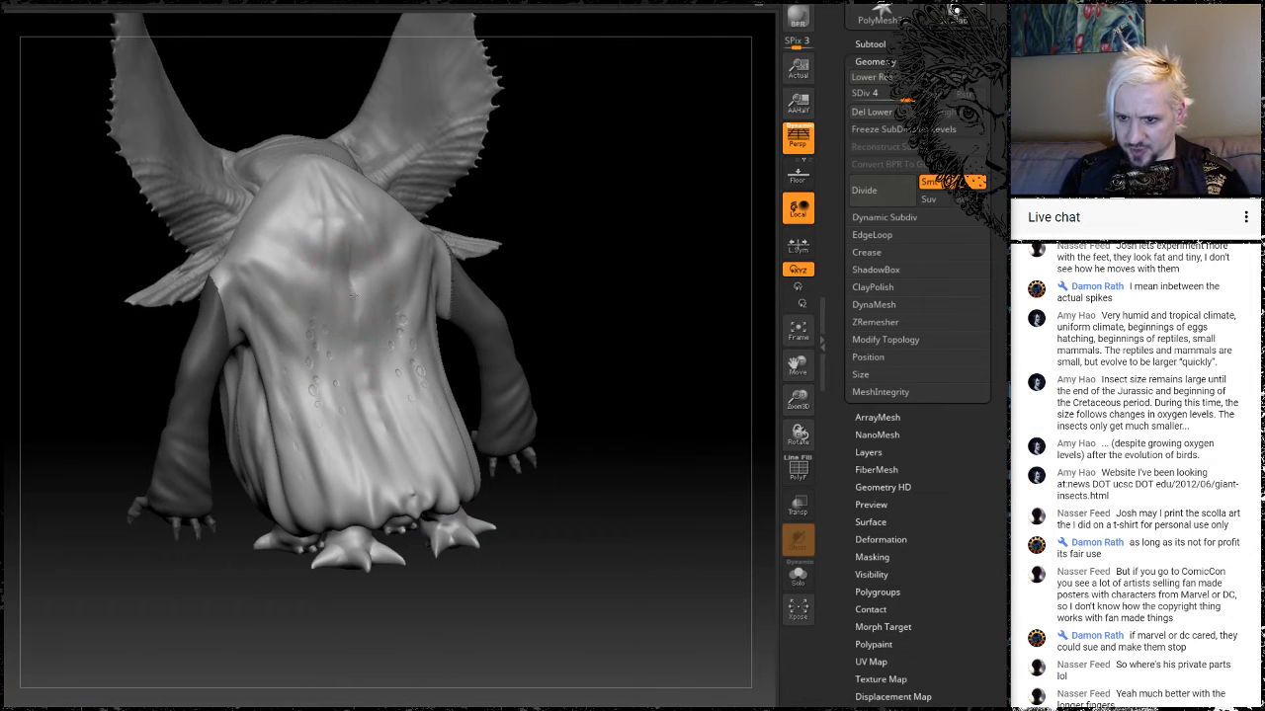
{"action": "left_click_drag", "start_coordinate": [353, 295], "coordinate": [382, 444]}
{"action": "mouse_move", "coordinate": [358, 331]}
{"action": "left_mouse_down"}
{"action": "mouse_move", "coordinate": [375, 468]}
{"action": "mouse_move", "coordinate": [338, 225]}
{"action": "left_mouse_up"}
{"action": "mouse_move", "coordinate": [356, 277]}
{"action": "left_mouse_down"}
{"action": "mouse_move", "coordinate": [324, 178]}
{"action": "mouse_move", "coordinate": [344, 243]}
{"action": "left_mouse_up"}
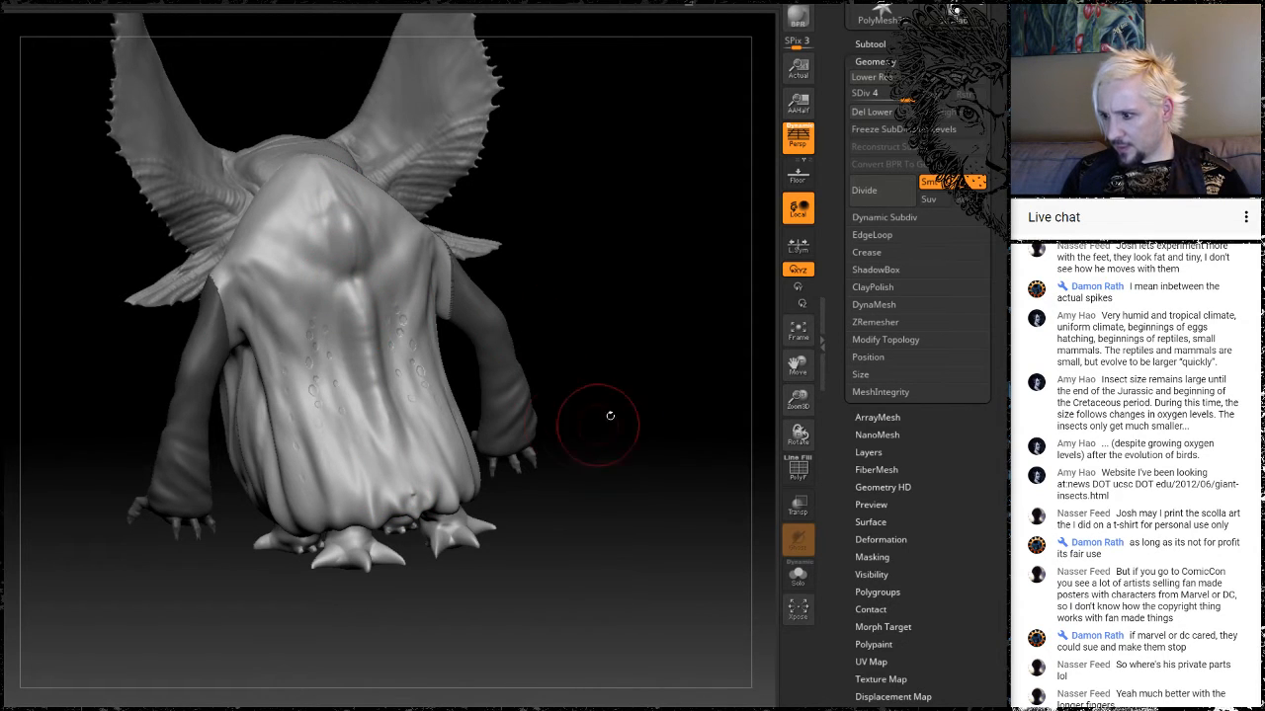
Check the side silhouette and undo the back and rear reshaping together with the arm masks.
{"action": "left_click_drag", "start_coordinate": [609, 416], "coordinate": [654, 386]}
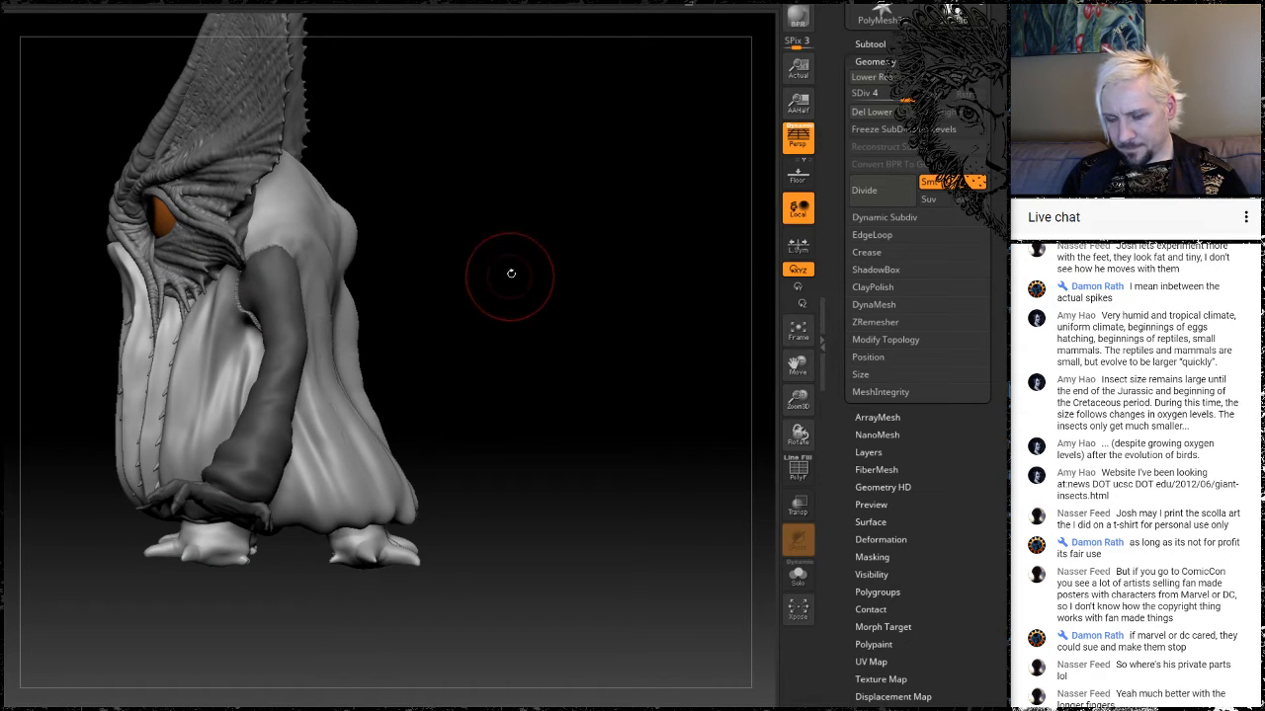
{"action": "mouse_move", "coordinate": [516, 262]}
{"action": "left_mouse_down", "text": "alt"}
{"action": "mouse_move", "coordinate": [503, 284]}
{"action": "mouse_move", "coordinate": [531, 322]}
{"action": "mouse_move", "coordinate": [630, 333]}
{"action": "mouse_move", "coordinate": [525, 476]}
{"action": "mouse_move", "coordinate": [457, 427]}
{"action": "left_mouse_up", "text": "alt"}
{"action": "mouse_move", "coordinate": [565, 412]}
{"action": "left_mouse_down"}
{"action": "mouse_move", "coordinate": [649, 480]}
{"action": "mouse_move", "coordinate": [603, 451]}
{"action": "mouse_move", "coordinate": [641, 450]}
{"action": "mouse_move", "coordinate": [622, 428]}
{"action": "mouse_move", "coordinate": [471, 365]}
{"action": "mouse_move", "coordinate": [525, 384]}
{"action": "left_mouse_up"}
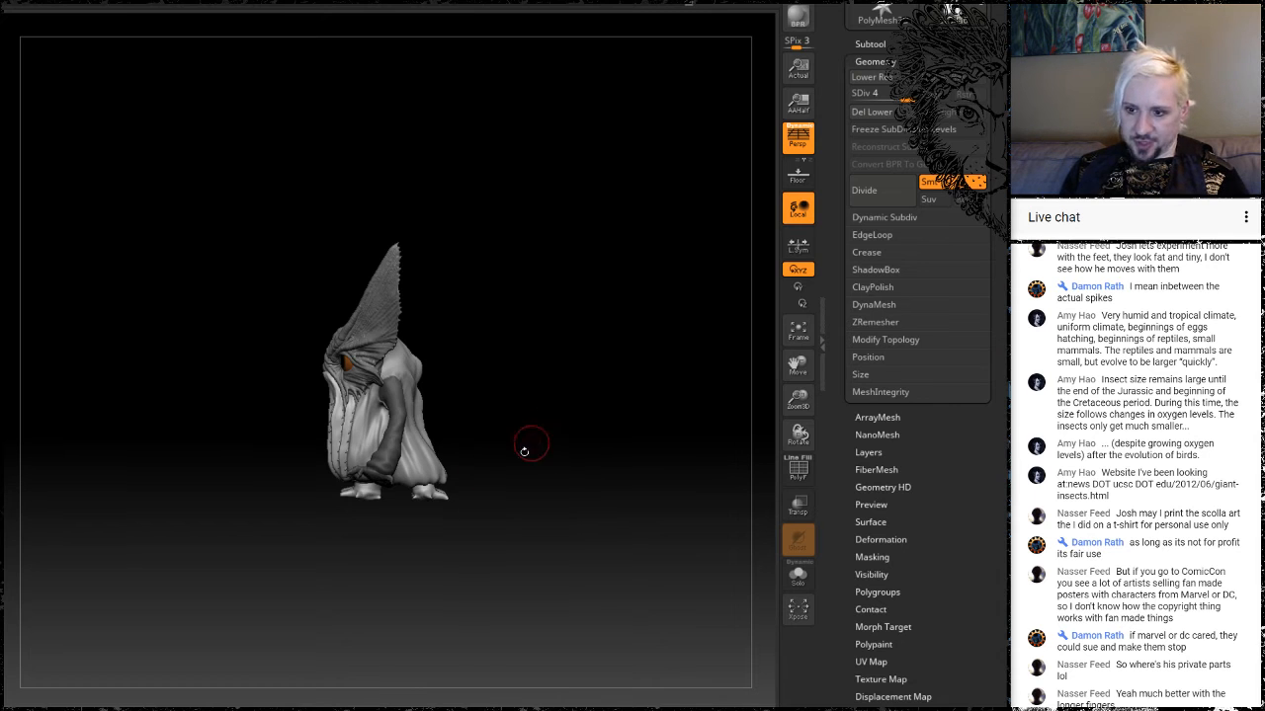
{"action": "mouse_move", "coordinate": [526, 465]}
{"action": "left_mouse_down", "text": "alt"}
{"action": "mouse_move", "coordinate": [527, 426]}
{"action": "mouse_move", "coordinate": [581, 519]}
{"action": "mouse_move", "coordinate": [562, 438]}
{"action": "mouse_move", "coordinate": [564, 460]}
{"action": "mouse_move", "coordinate": [545, 472]}
{"action": "mouse_move", "coordinate": [552, 502]}
{"action": "left_mouse_up", "text": "alt"}
{"action": "key", "text": "ctrl+z"}
{"action": "key", "text": "ctrl+z"}
{"action": "left_click_drag", "start_coordinate": [577, 452], "coordinate": [555, 534]}
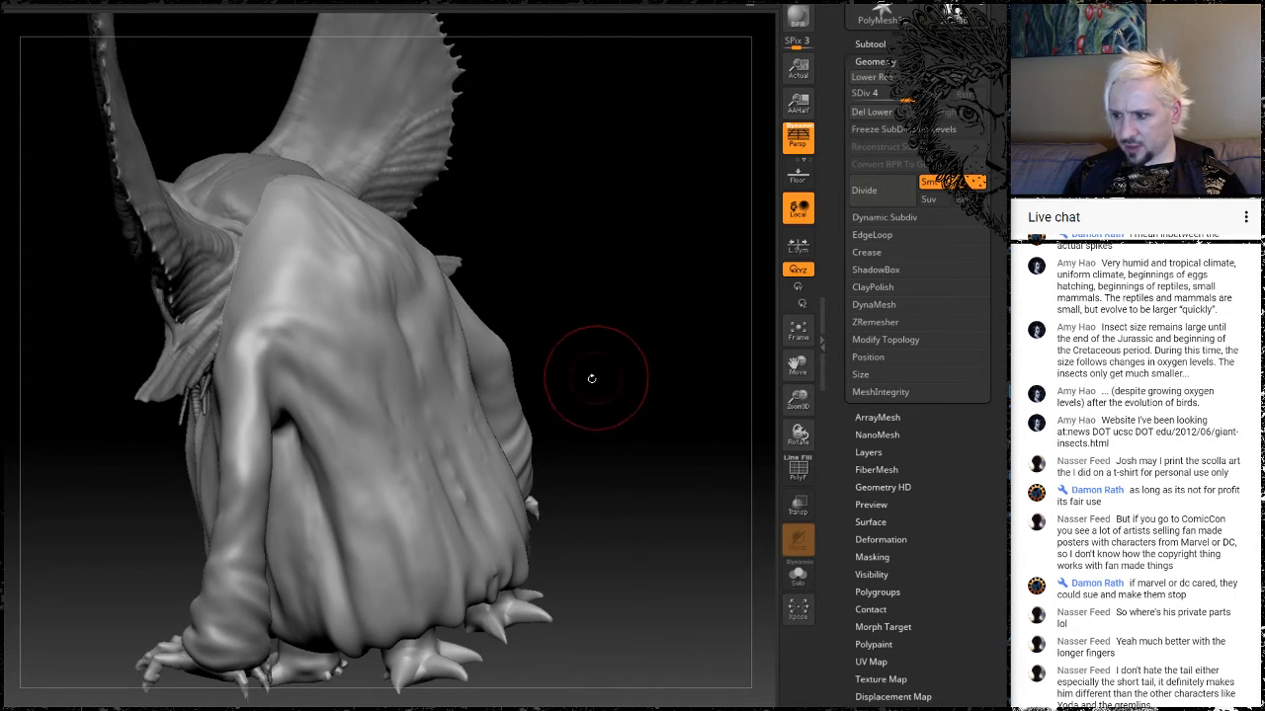
{"action": "left_click_drag", "start_coordinate": [588, 347], "coordinate": [546, 453]}
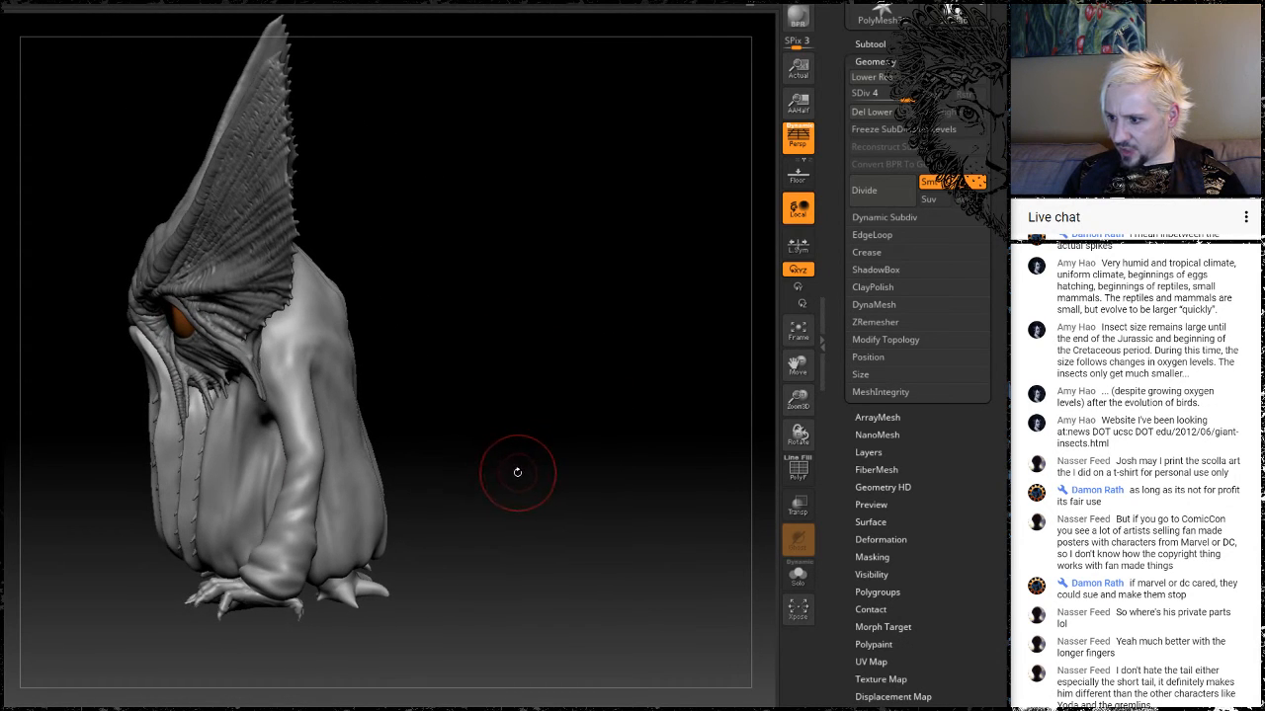
{"action": "left_click_drag", "start_coordinate": [544, 503], "coordinate": [494, 409]}
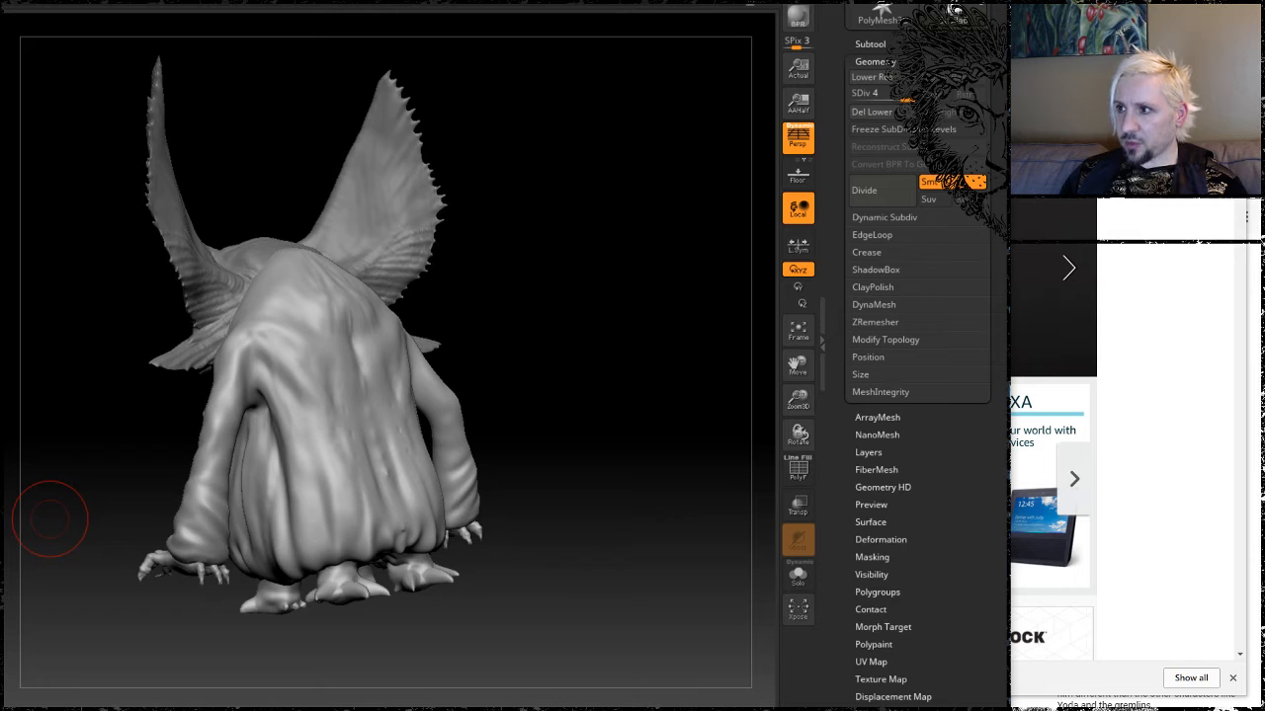
Switch to the browser and reload the Amazon home page.
{"action": "key", "text": "alt+Tab"}
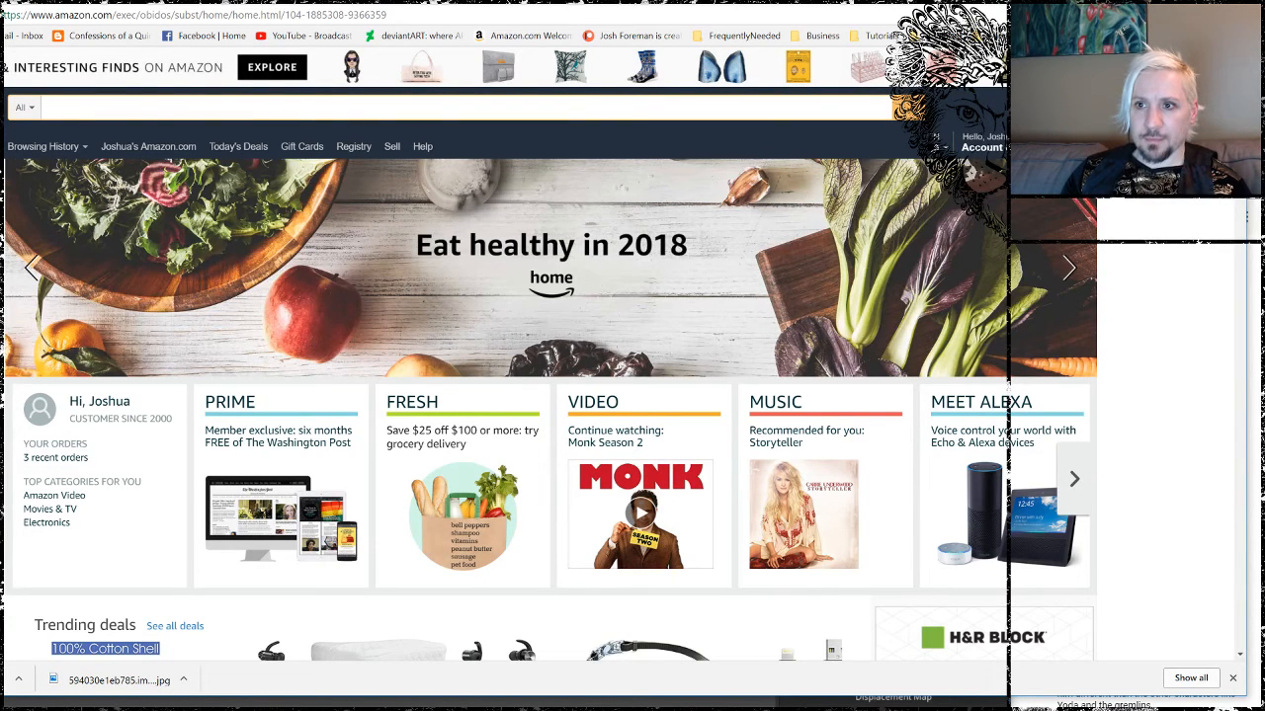
{"action": "left_click", "coordinate": [168, 15]}
{"action": "key", "text": "Return"}
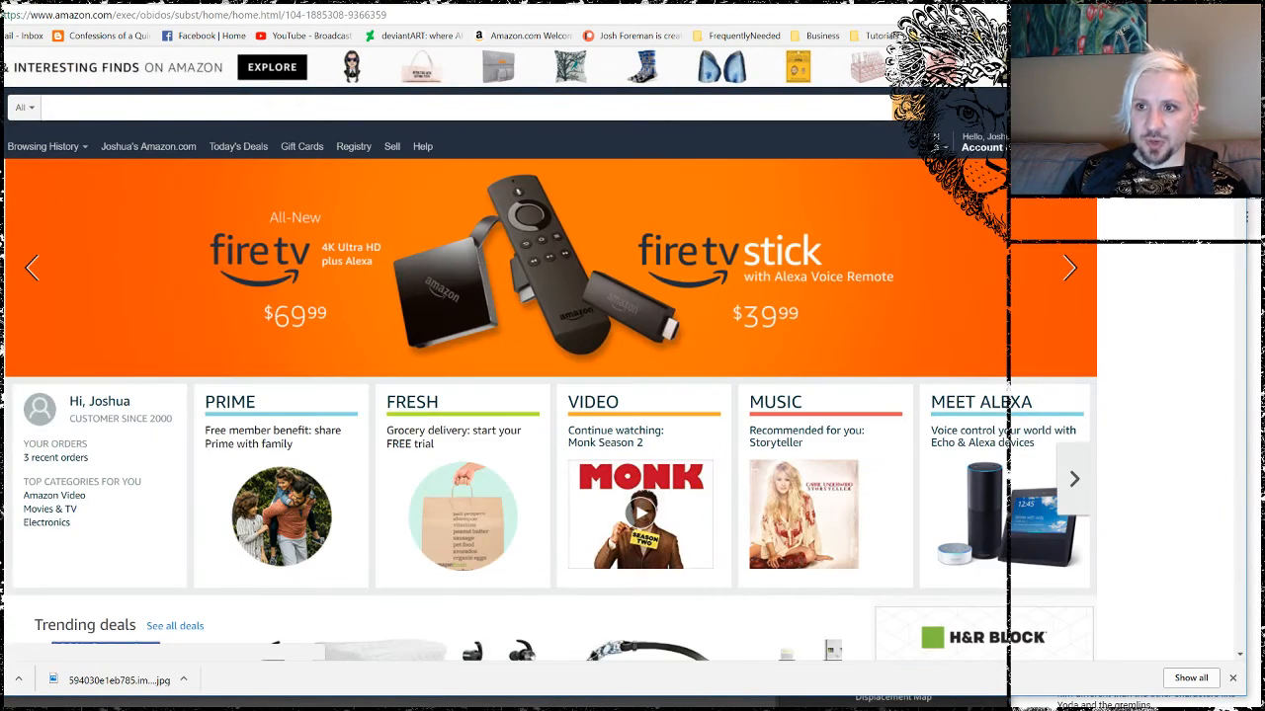
{"action": "key", "text": "F5"}
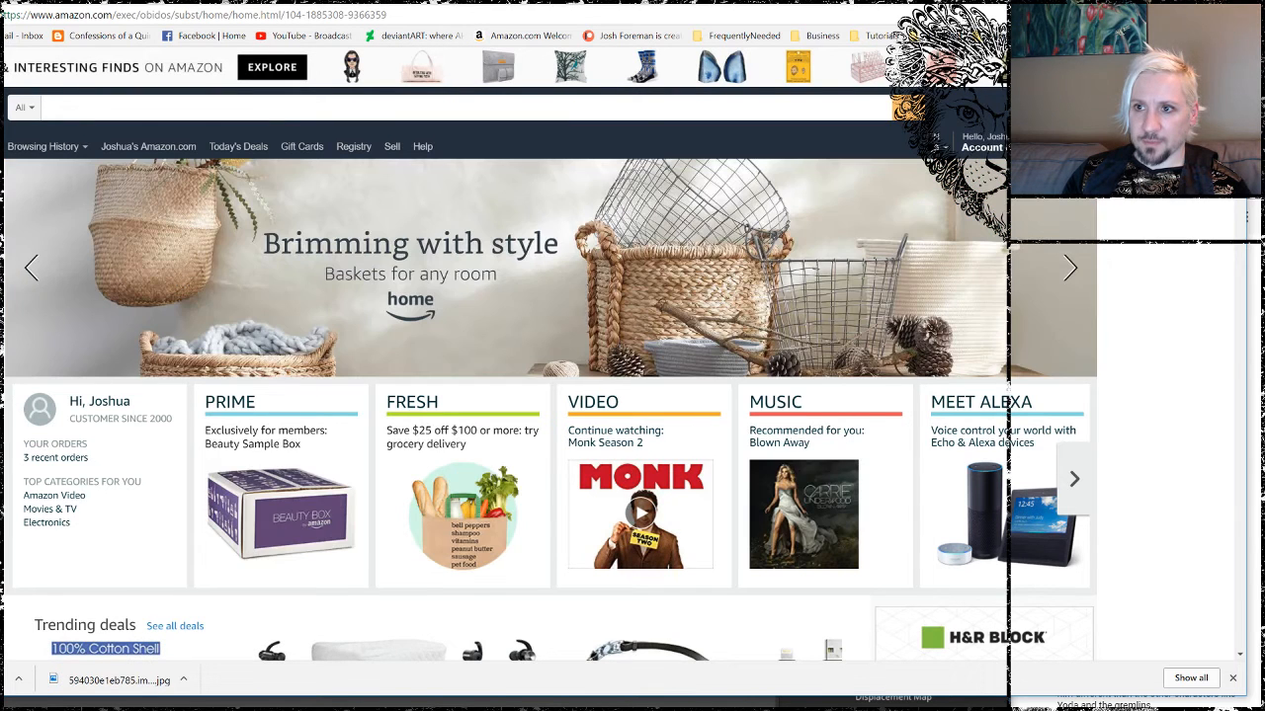
{"action": "key", "text": "F5"}
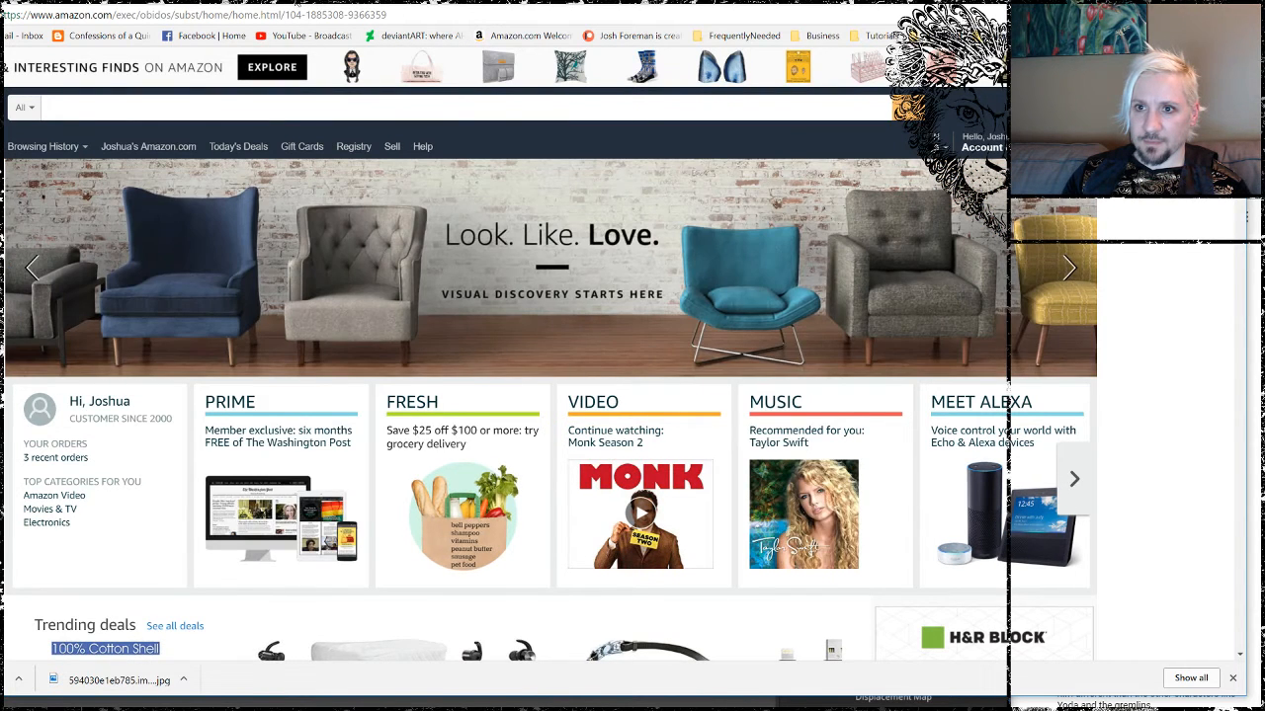
View the tortoise photo in the image search results and return to ZBrush to view the creature.
{"action": "left_click", "coordinate": [294, 1]}
{"action": "left_click", "coordinate": [145, 1]}
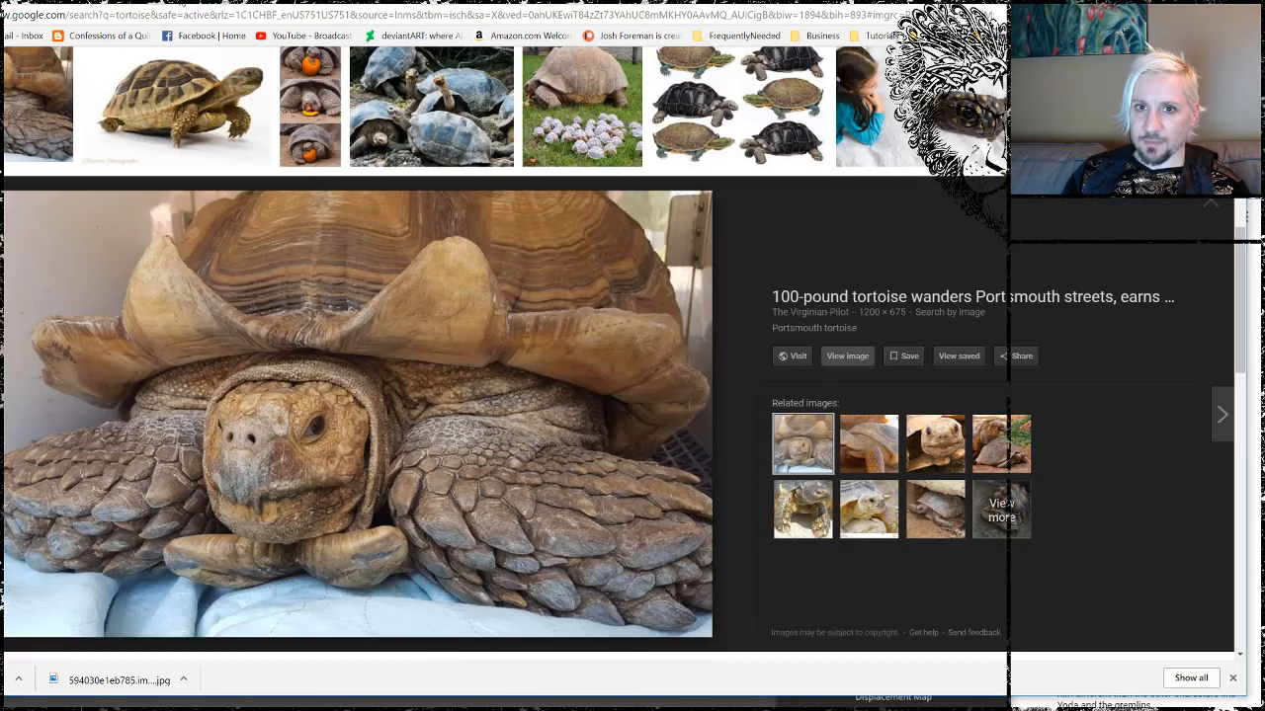
{"action": "key", "text": "F5"}
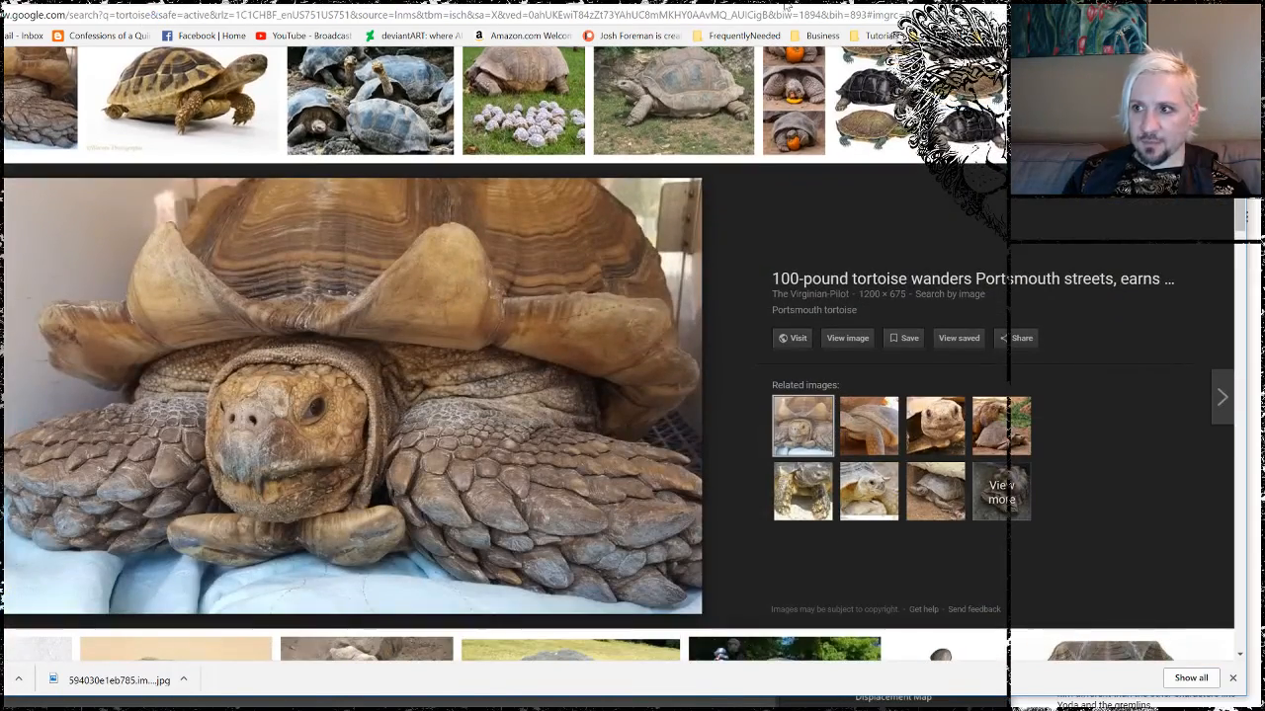
{"action": "key", "text": "F5"}
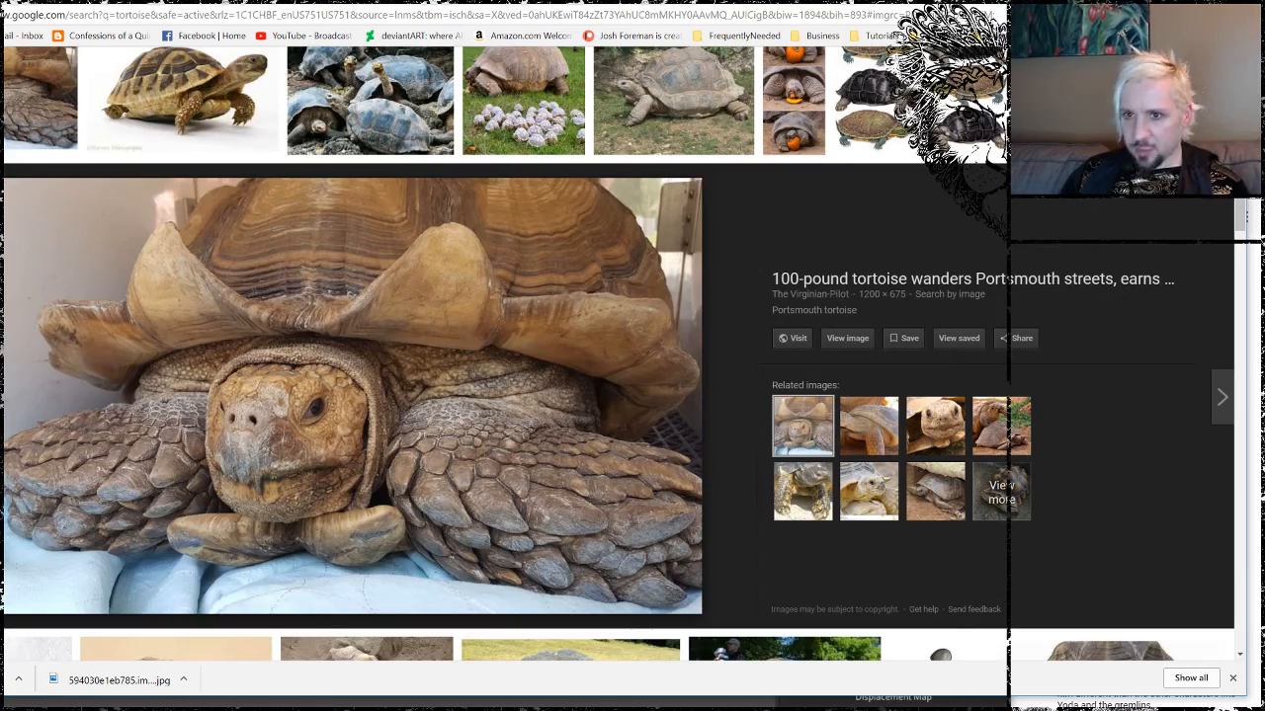
{"action": "left_click", "coordinate": [269, 20]}
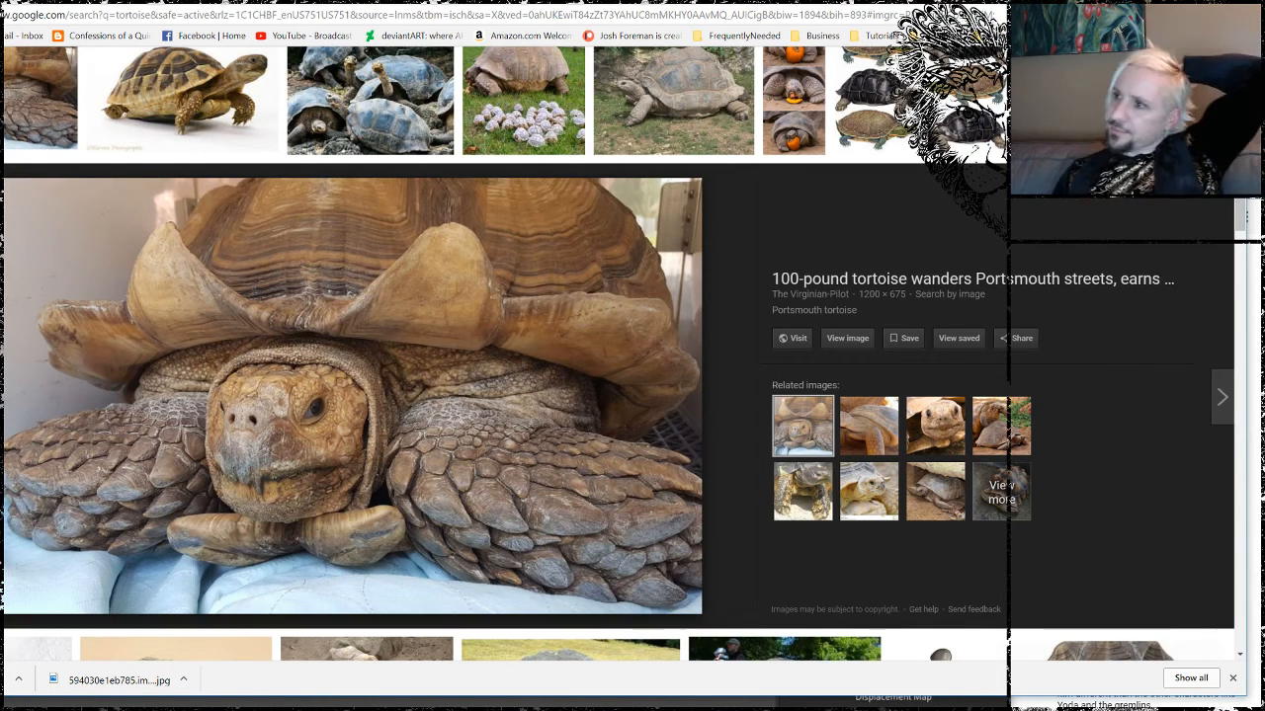
{"action": "key", "text": "alt+Tab"}
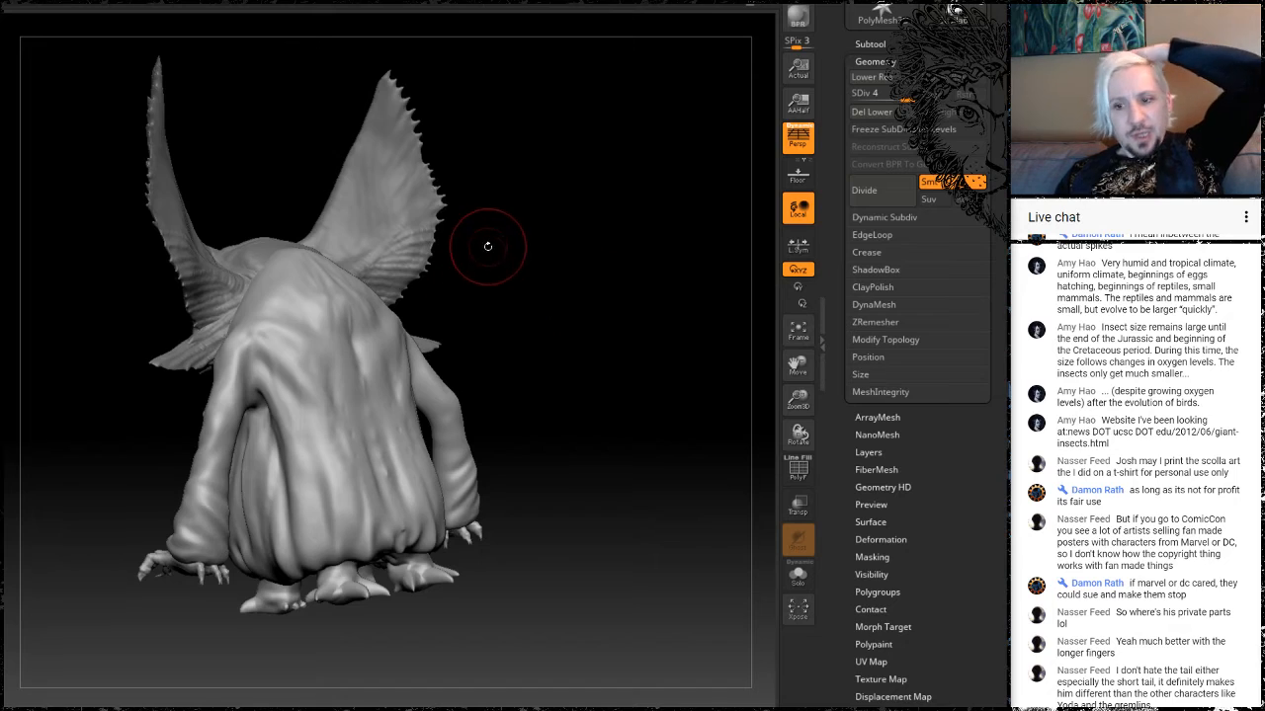
{"action": "mouse_move", "coordinate": [485, 248]}
{"action": "left_mouse_down"}
{"action": "mouse_move", "coordinate": [562, 285]}
{"action": "mouse_move", "coordinate": [587, 273]}
{"action": "mouse_move", "coordinate": [536, 271]}
{"action": "left_mouse_up"}
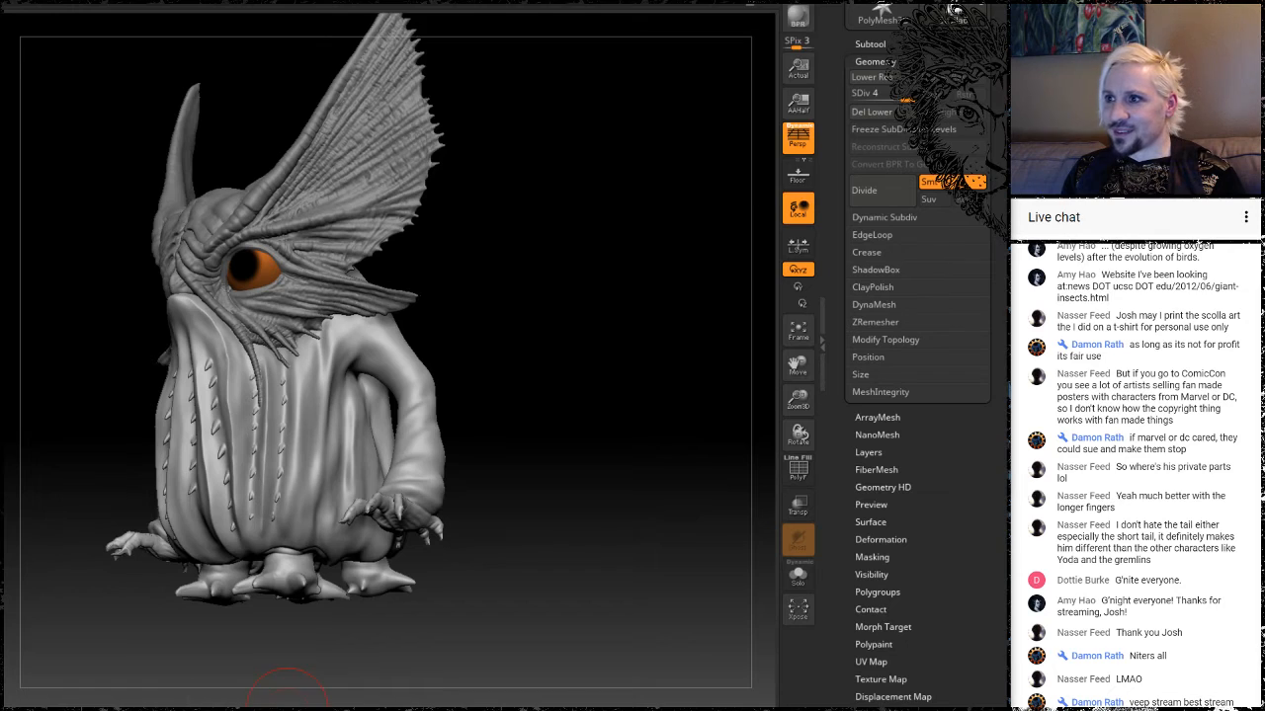
Clear the desktop by minimizing ZBrush and closing the turtle photo, the Turtle reference folder and the creature sketch.
{"action": "left_click", "coordinate": [287, 708]}
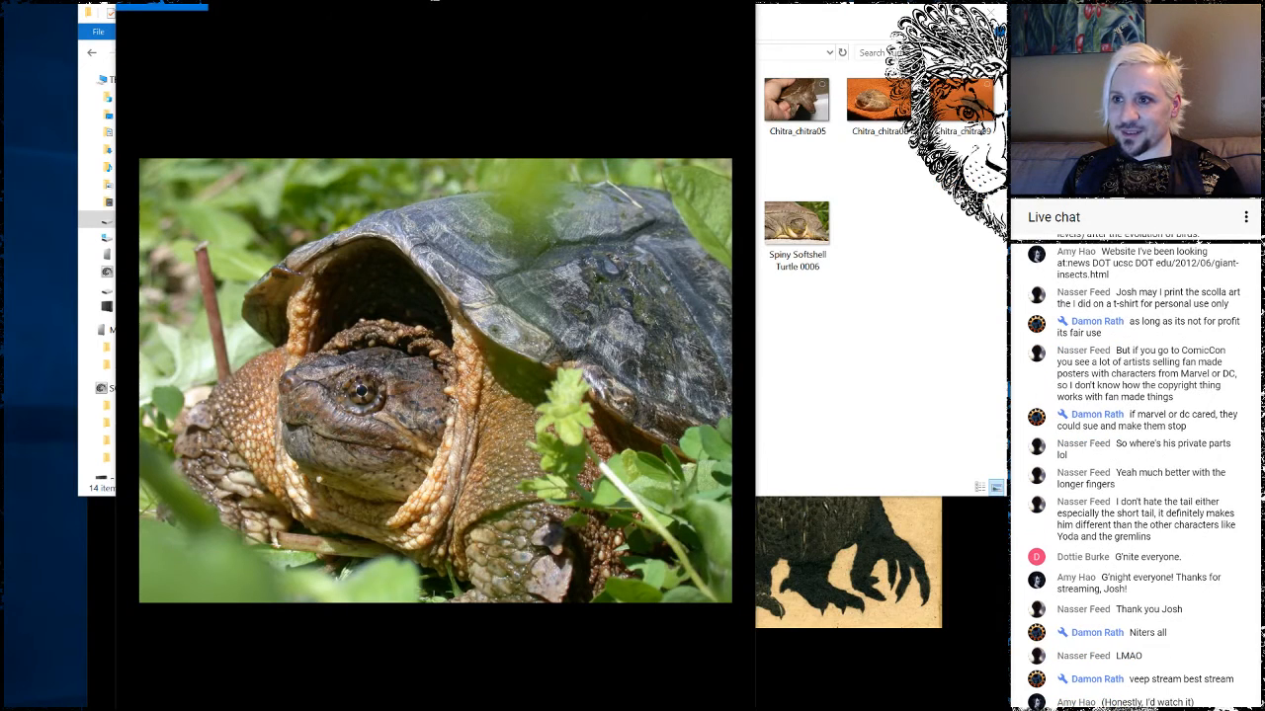
{"action": "left_click", "coordinate": [669, 6]}
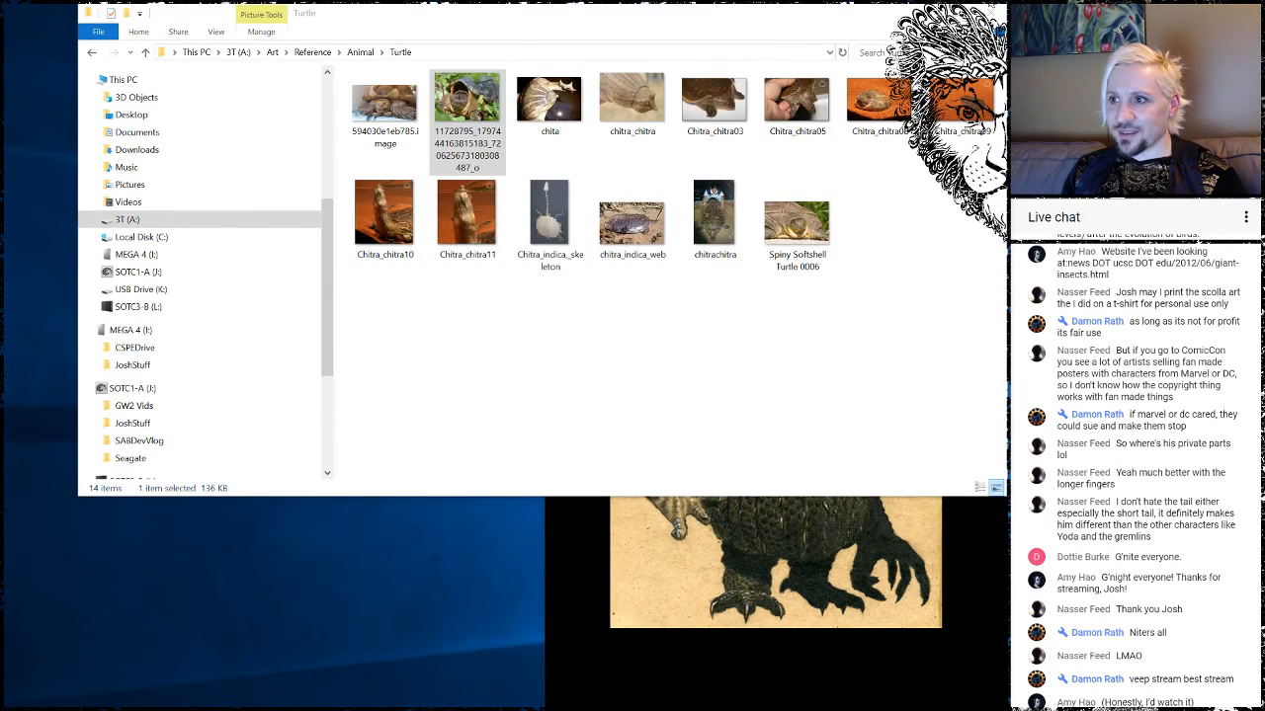
{"action": "left_click", "coordinate": [993, 12]}
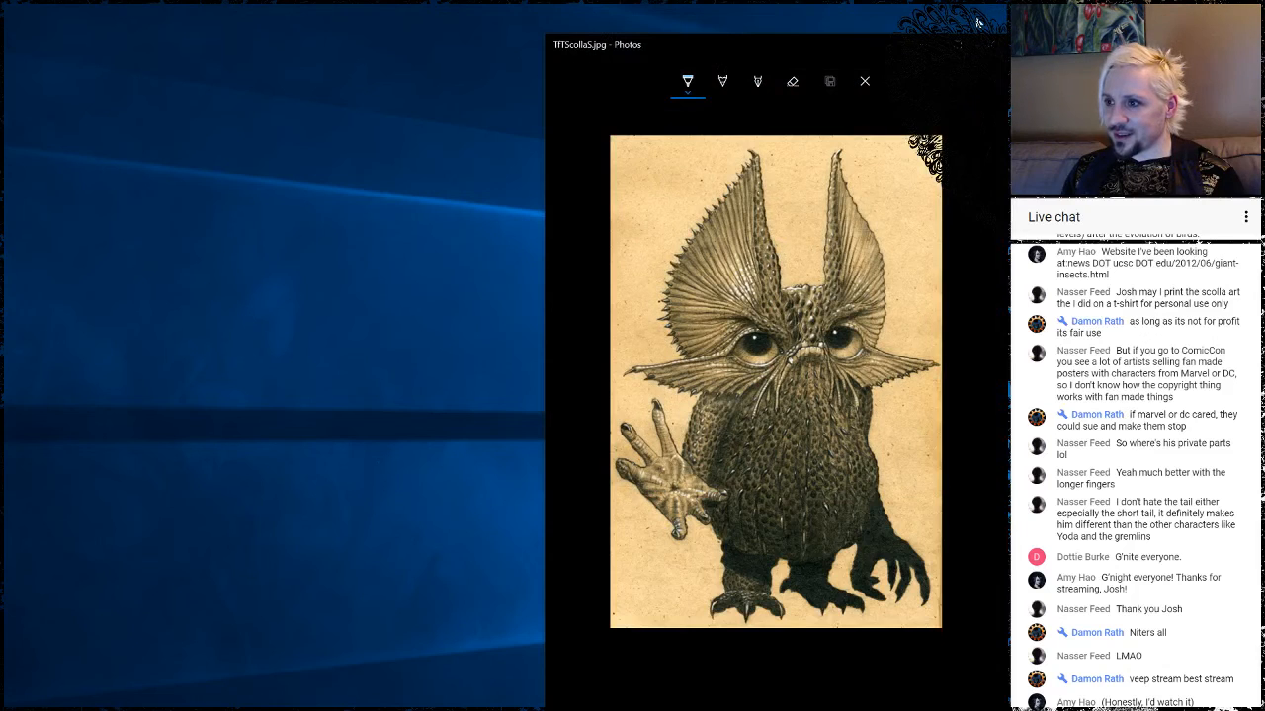
{"action": "left_click", "coordinate": [993, 45]}
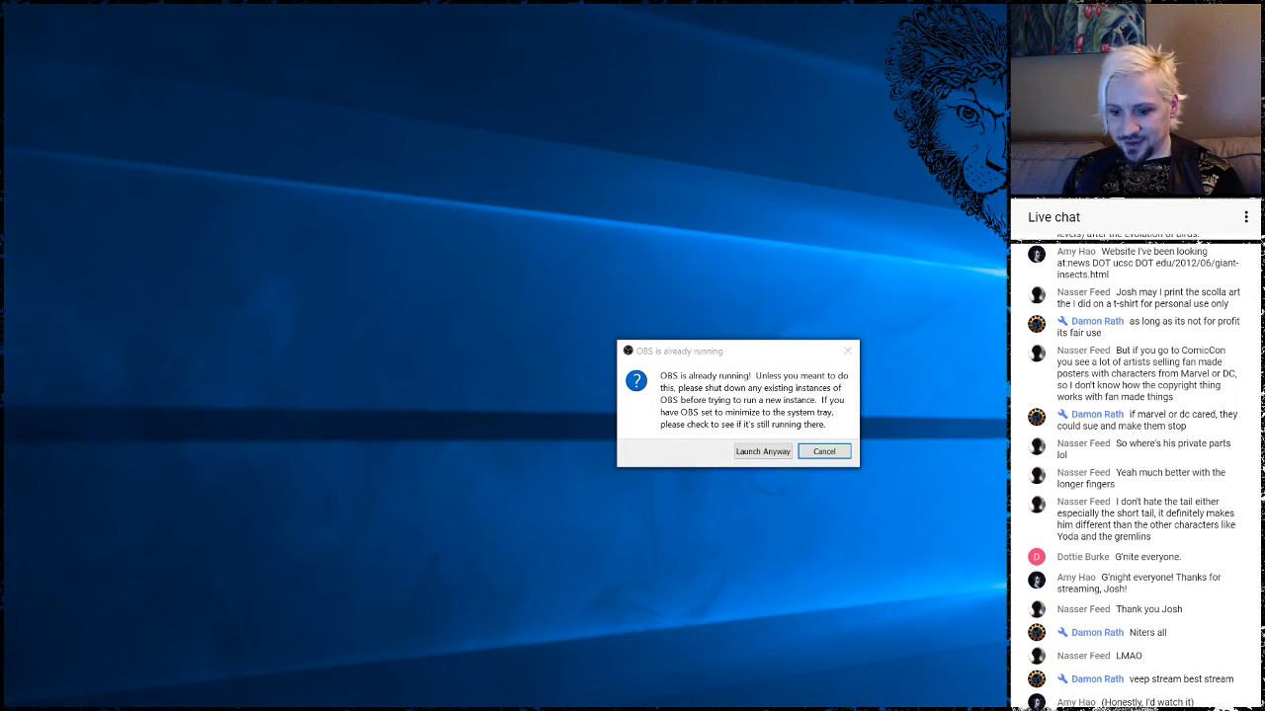
Dismiss the repeated dialogs about OBS already running.
{"action": "left_click", "coordinate": [810, 452]}
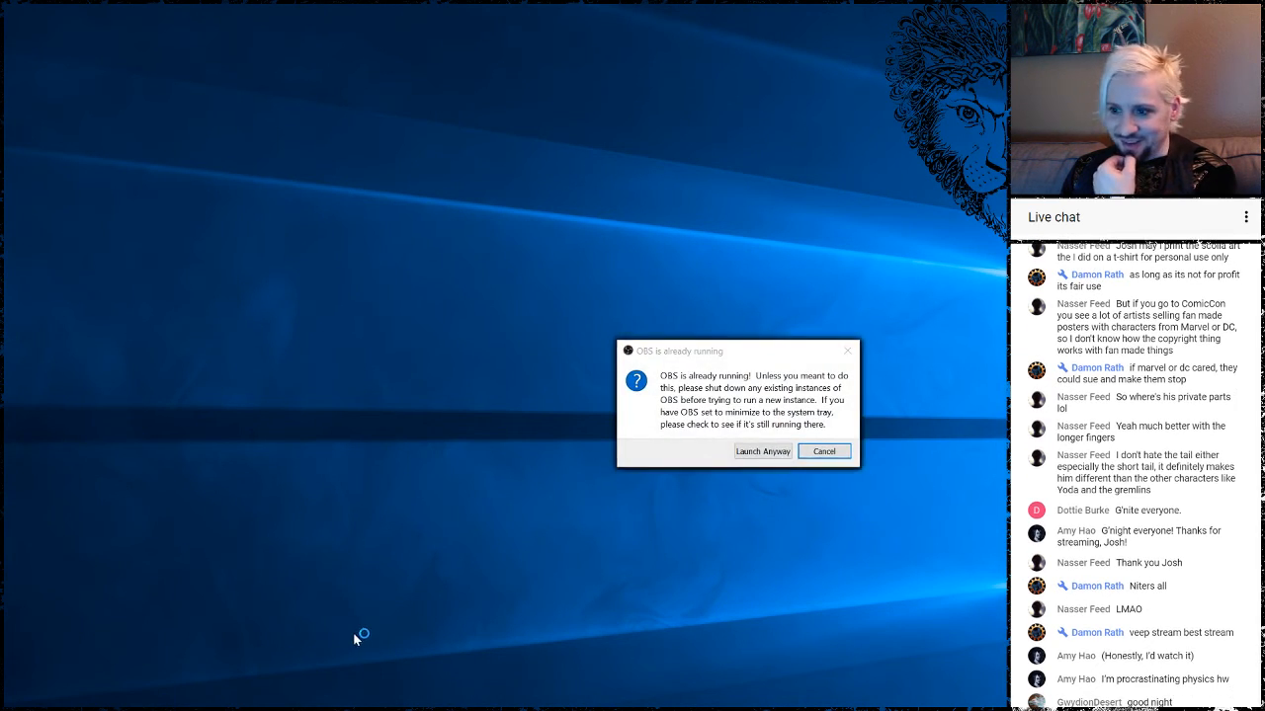
{"action": "left_click", "coordinate": [759, 451]}
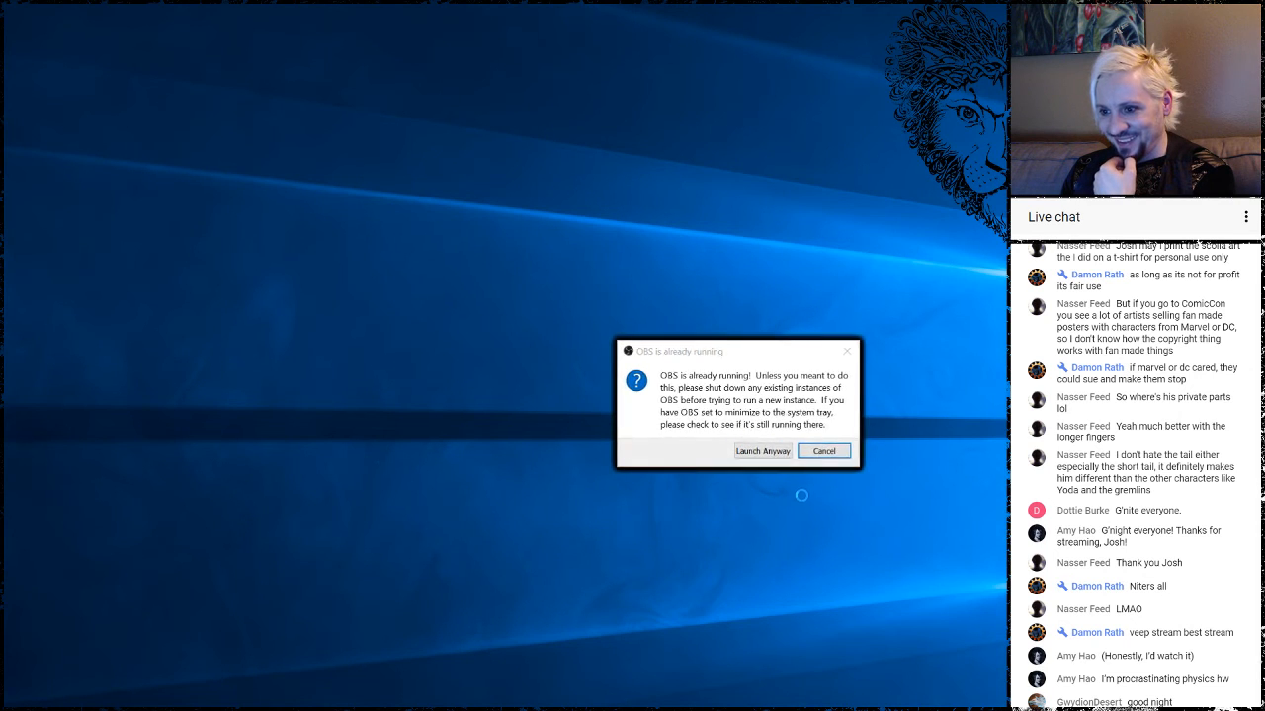
{"action": "left_click", "coordinate": [823, 457]}
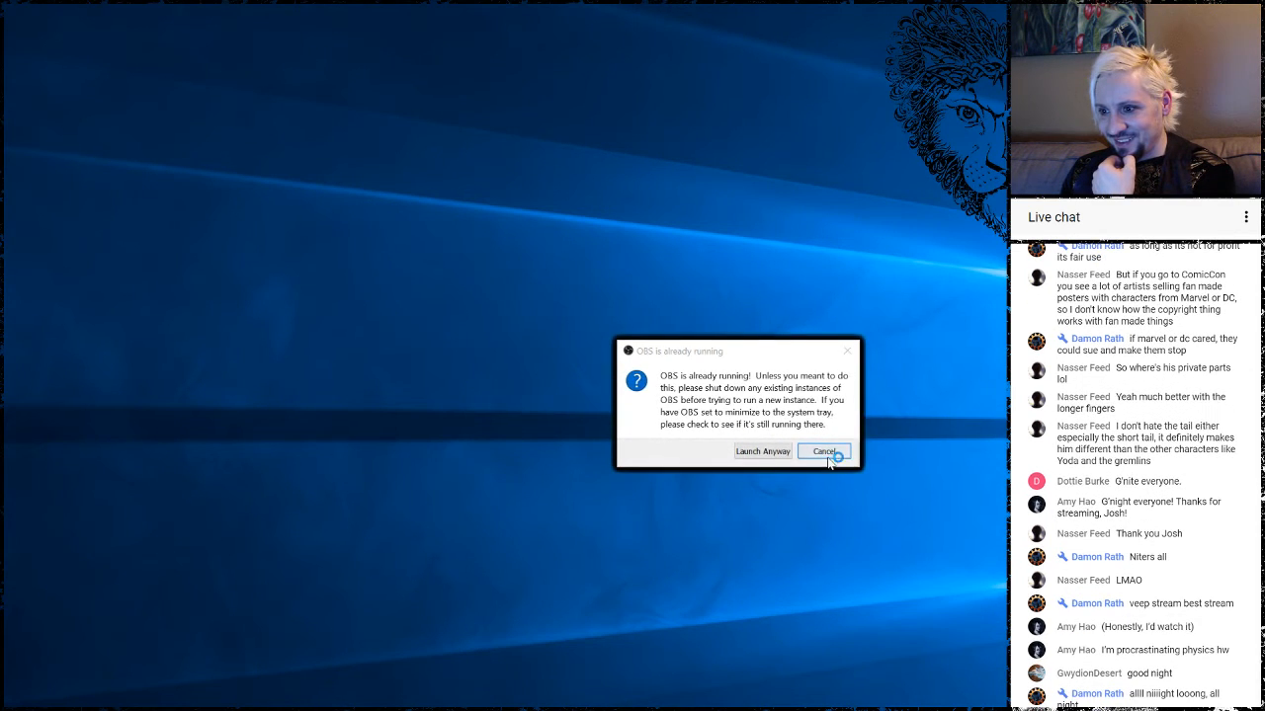
{"action": "left_click", "coordinate": [830, 455]}
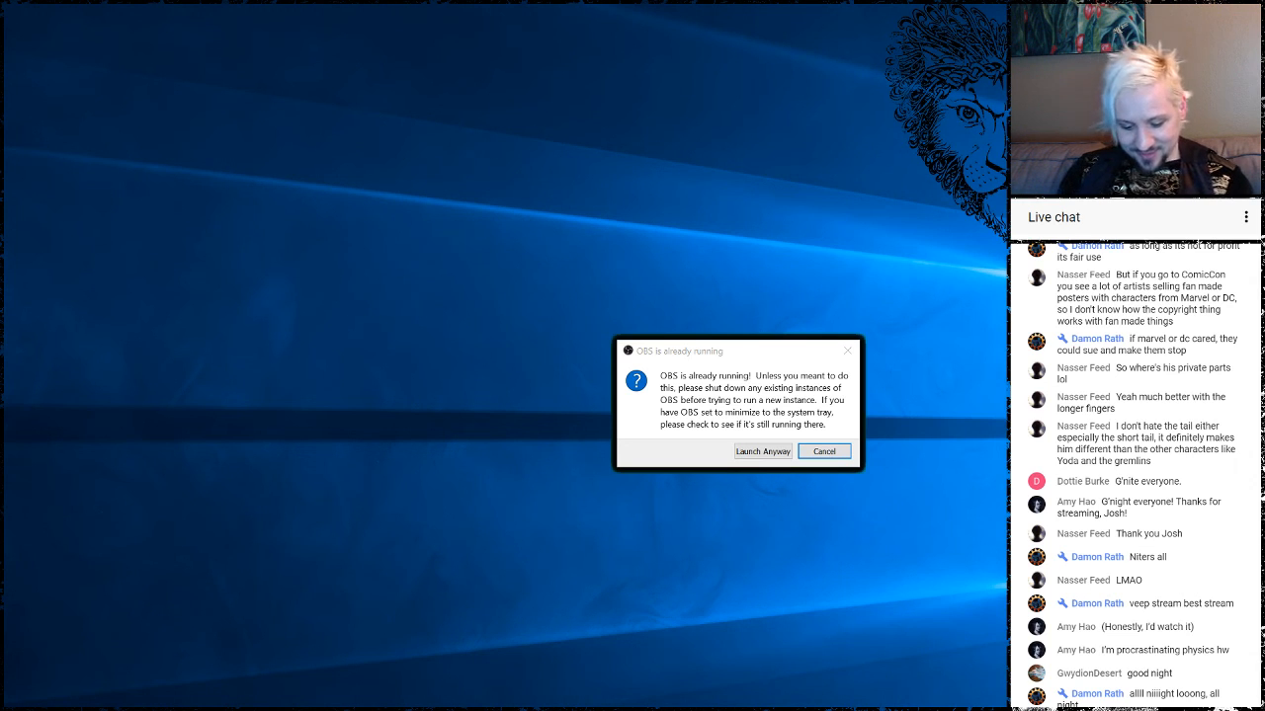
Open Task Manager and look through the list of running obs64 processes.
{"action": "key", "text": "ctrl+shift+Escape"}
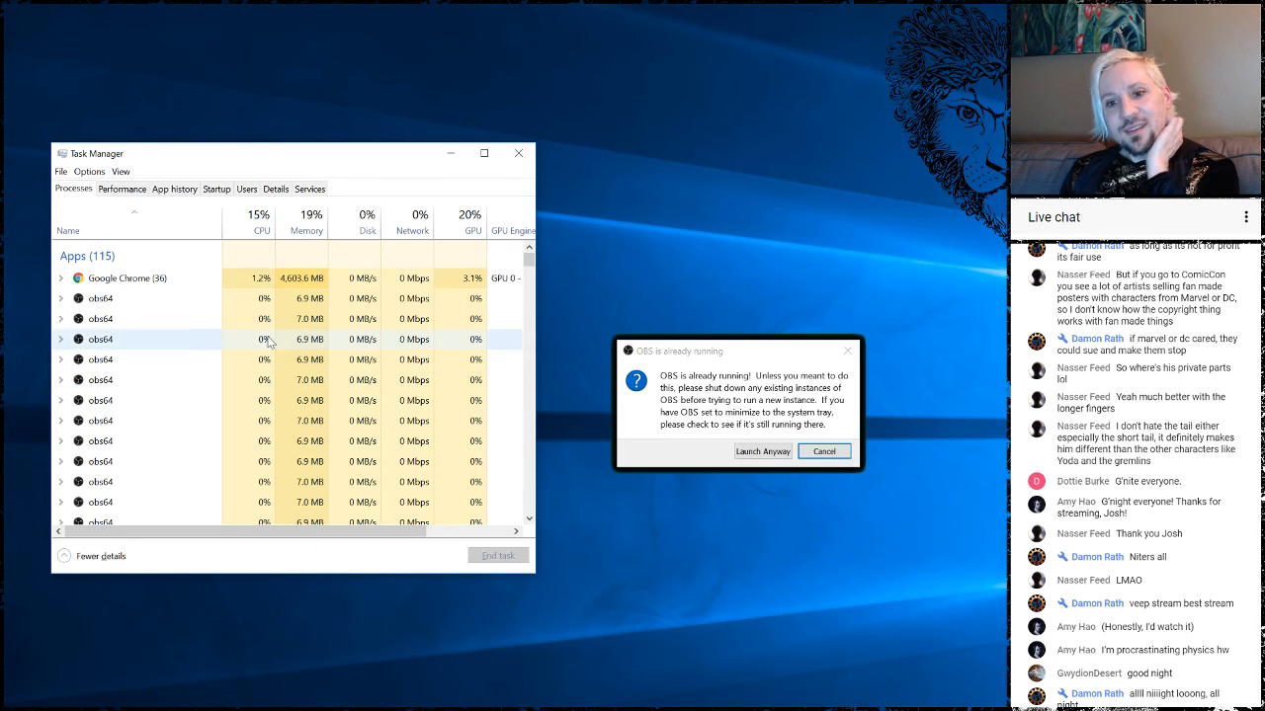
{"action": "scroll", "coordinate": [359, 376], "scroll_direction": "down", "scroll_amount": 1}
{"action": "scroll", "coordinate": [358, 375], "scroll_direction": "down", "scroll_amount": 4}
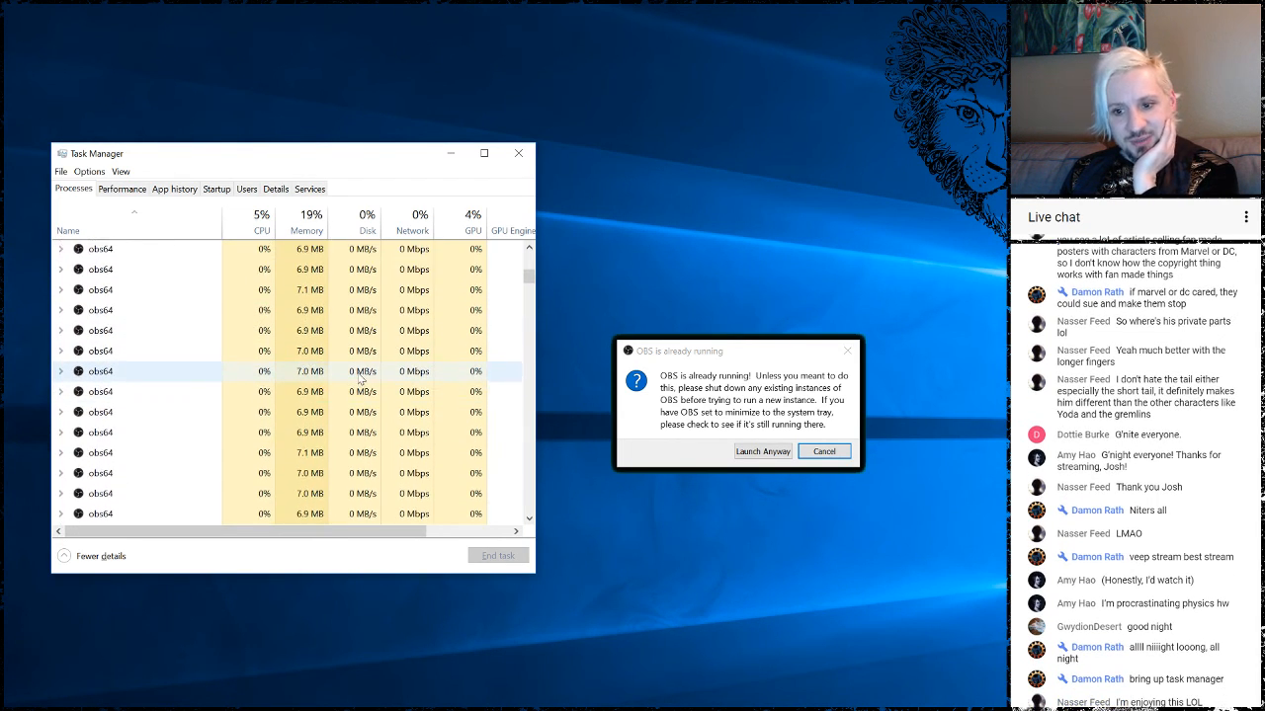
{"action": "scroll", "coordinate": [359, 375], "scroll_direction": "down", "scroll_amount": 3}
{"action": "scroll", "coordinate": [360, 380], "scroll_direction": "up", "scroll_amount": 6}
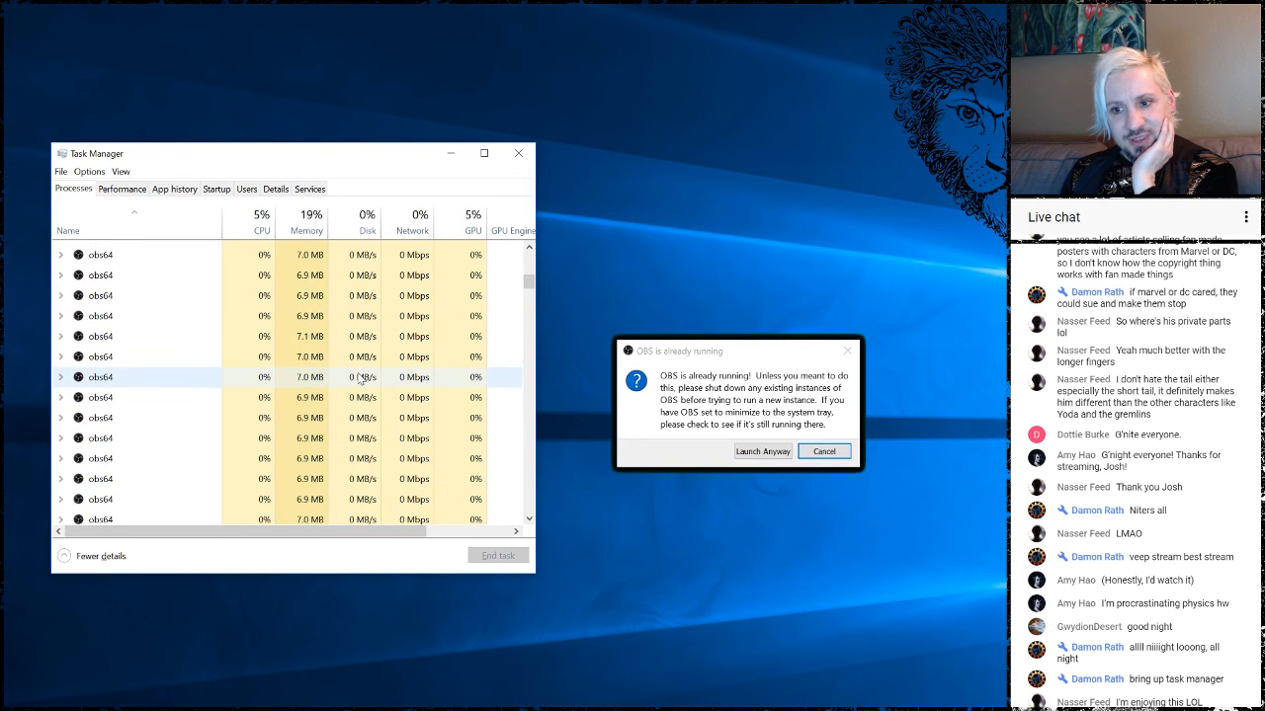
{"action": "scroll", "coordinate": [359, 376], "scroll_direction": "up", "scroll_amount": 3}
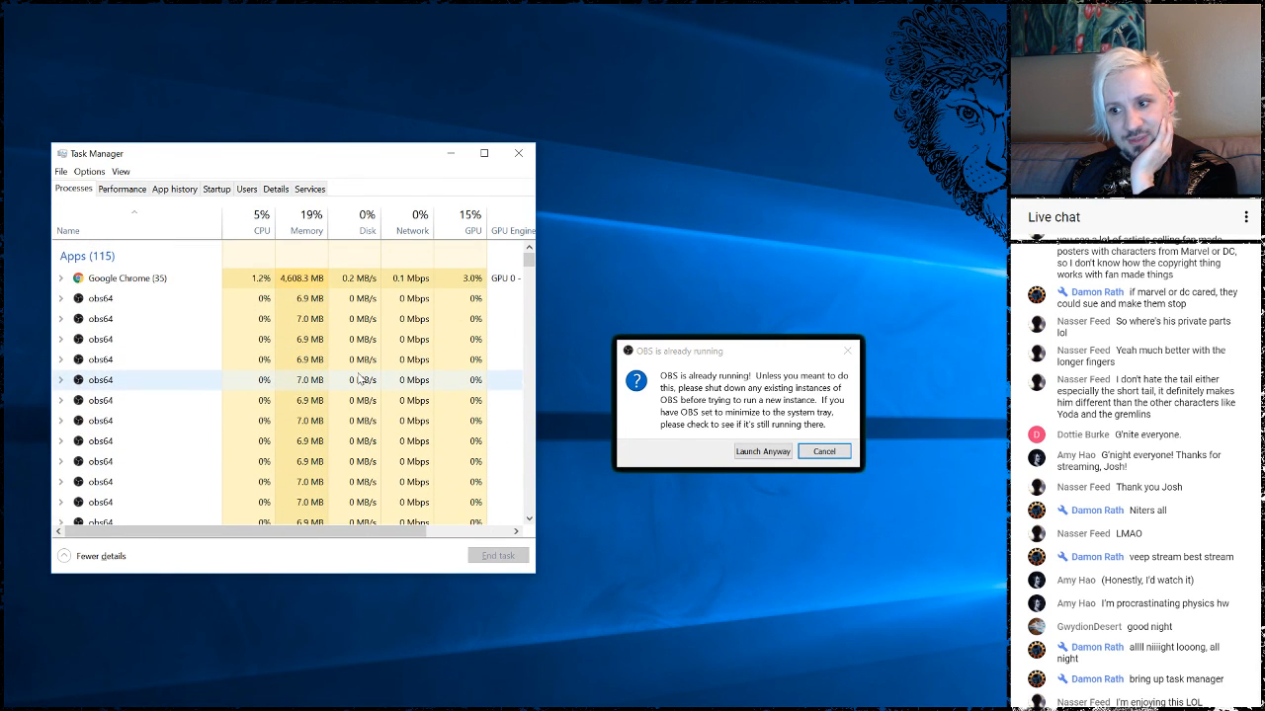
End the four topmost obs64 tasks one at a time in Task Manager.
{"action": "left_click", "coordinate": [192, 304]}
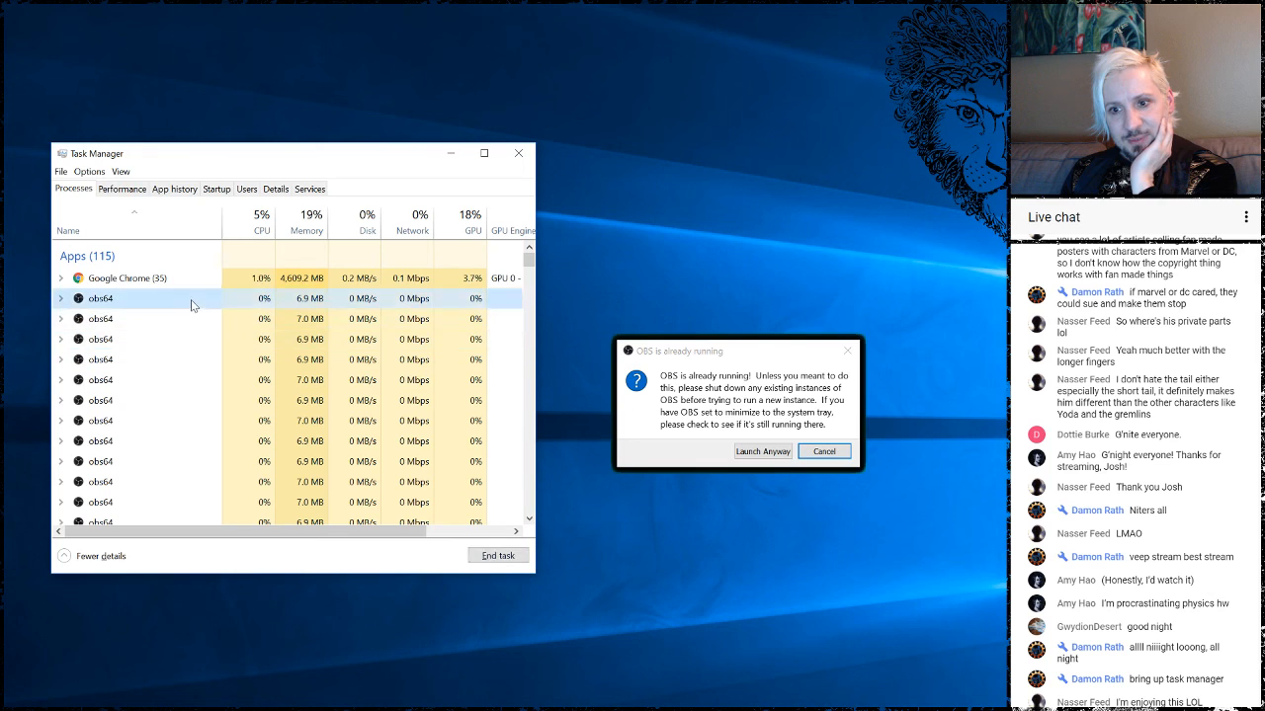
{"action": "left_click", "coordinate": [497, 556]}
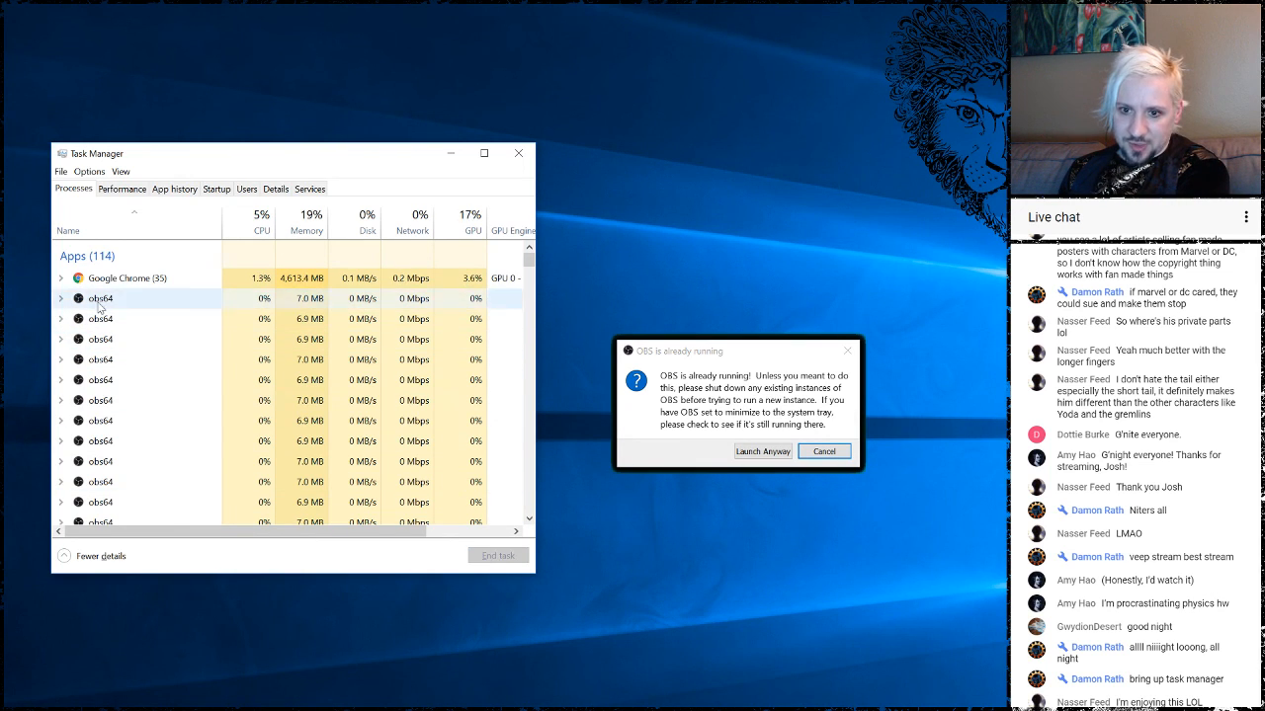
{"action": "left_click", "coordinate": [188, 298]}
{"action": "left_click", "coordinate": [521, 559]}
{"action": "left_click", "coordinate": [128, 298]}
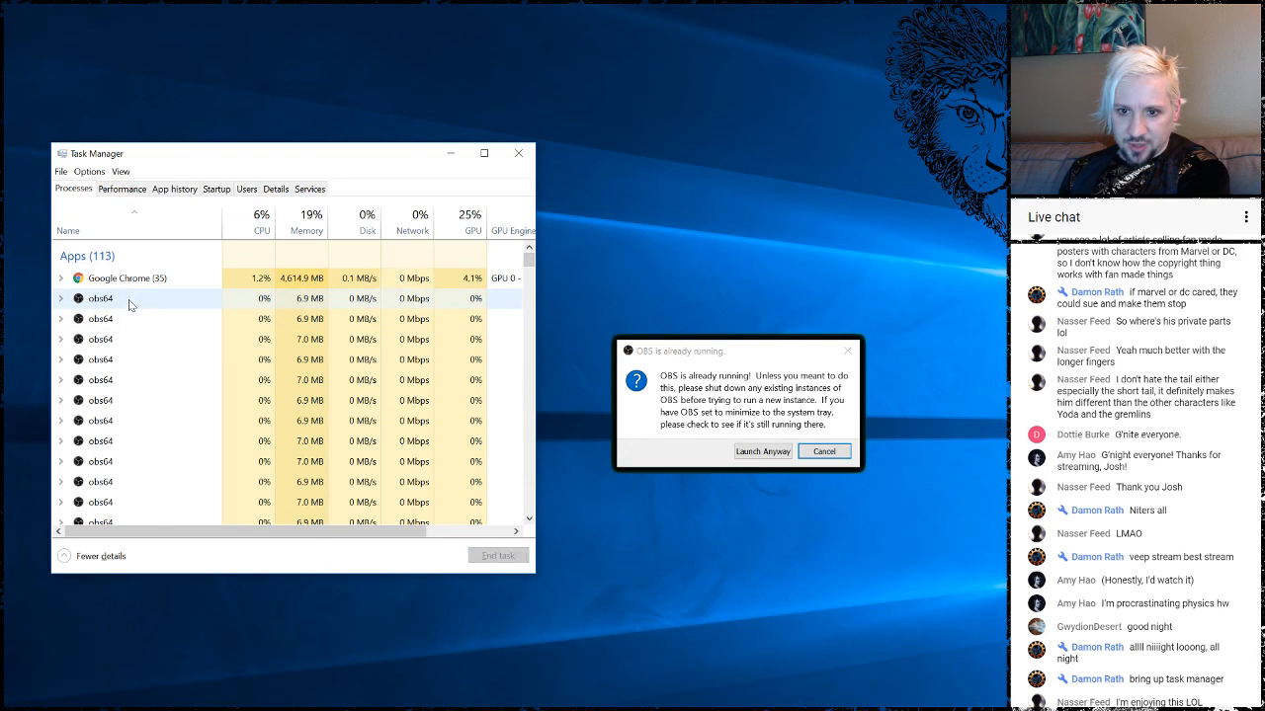
{"action": "left_click", "coordinate": [481, 557]}
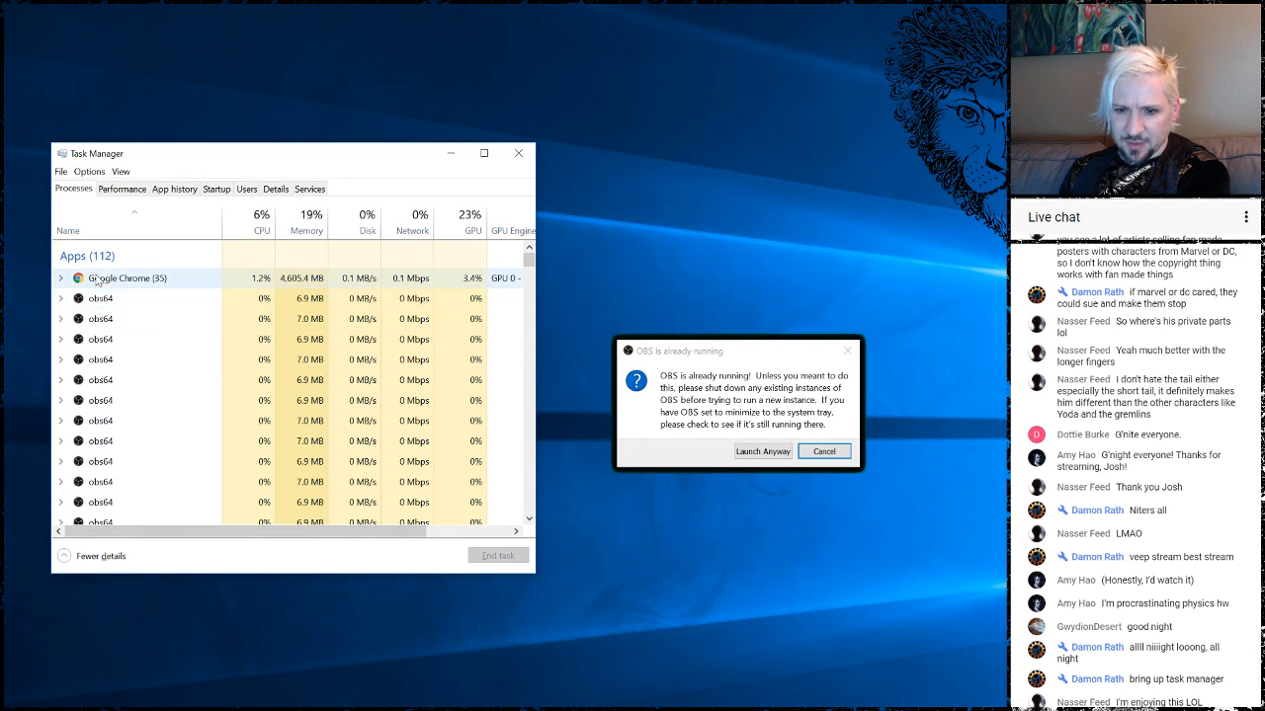
{"action": "left_click", "coordinate": [99, 299]}
{"action": "left_click", "coordinate": [481, 556]}
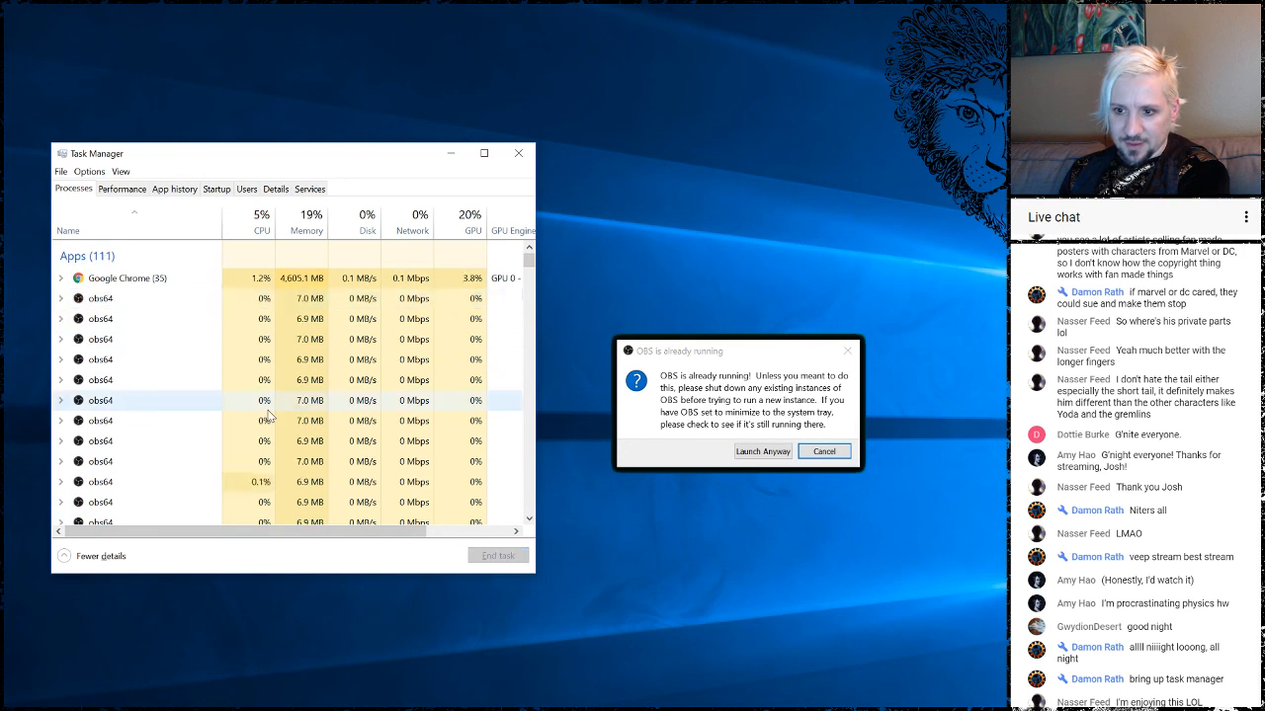
{"action": "scroll", "coordinate": [256, 412], "scroll_direction": "down", "scroll_amount": 3}
{"action": "scroll", "coordinate": [258, 412], "scroll_direction": "down", "scroll_amount": 5}
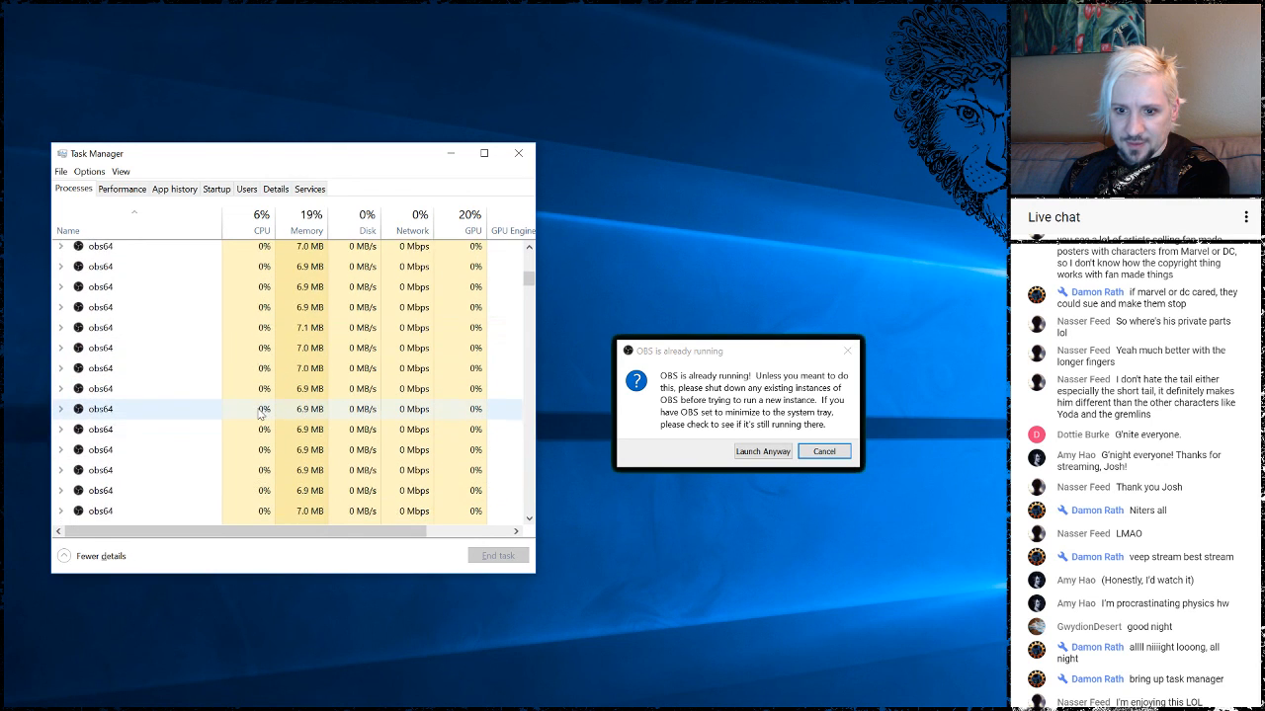